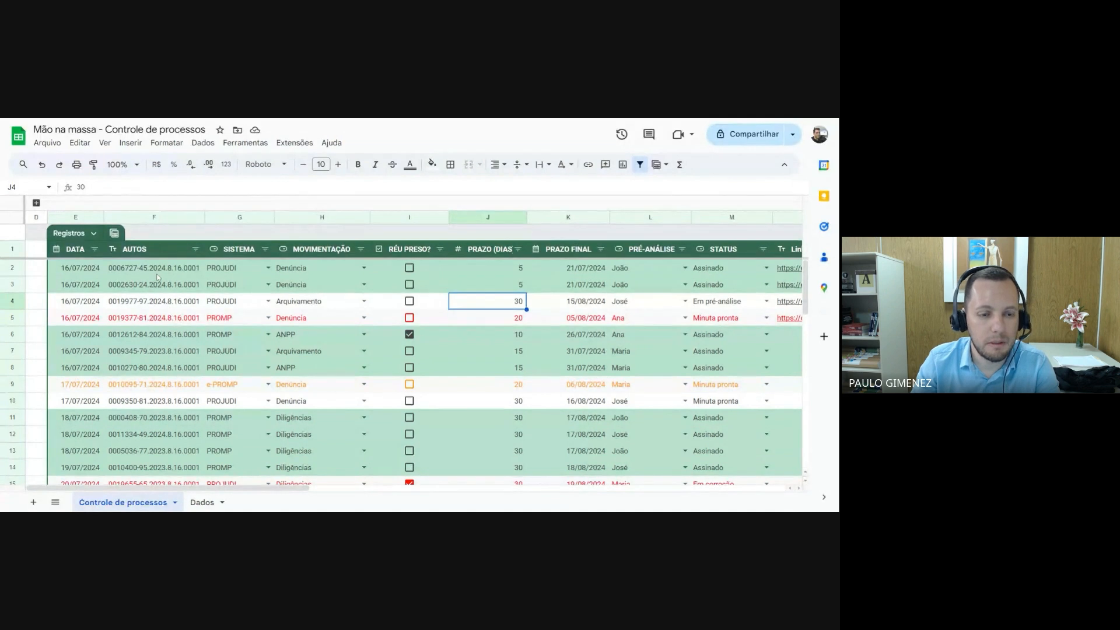
Examine the columns of the Registros table from DATA to PRAZO FINAL, including the deadline formula in row 2
{"action": "scroll", "coordinate": [229, 369], "scroll_direction": "down", "scroll_amount": 2}
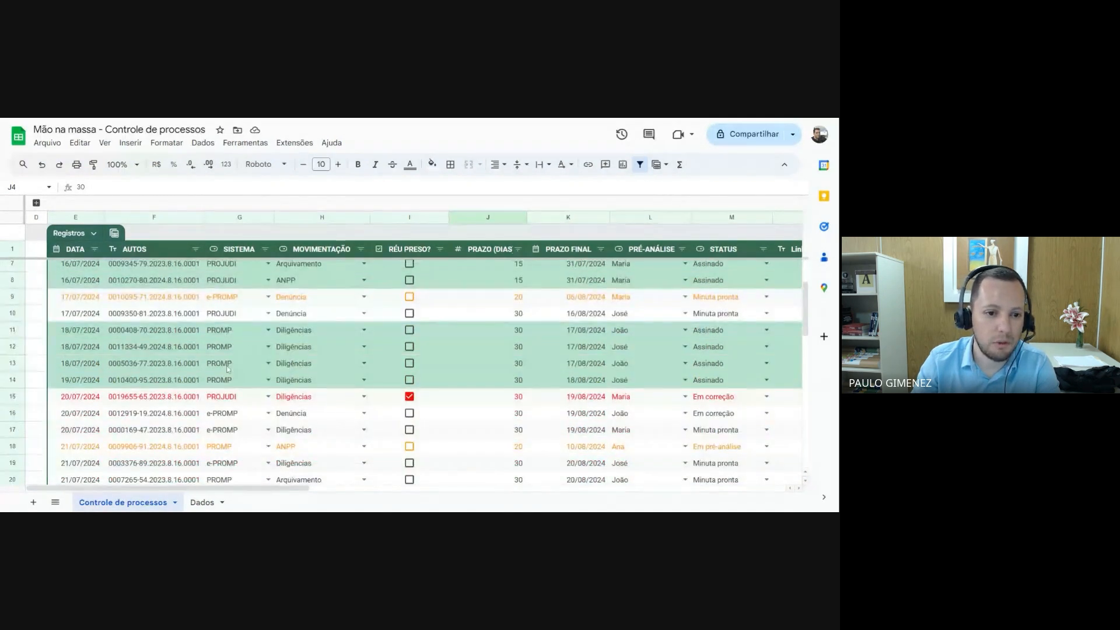
{"action": "scroll", "coordinate": [228, 370], "scroll_direction": "up", "scroll_amount": 2}
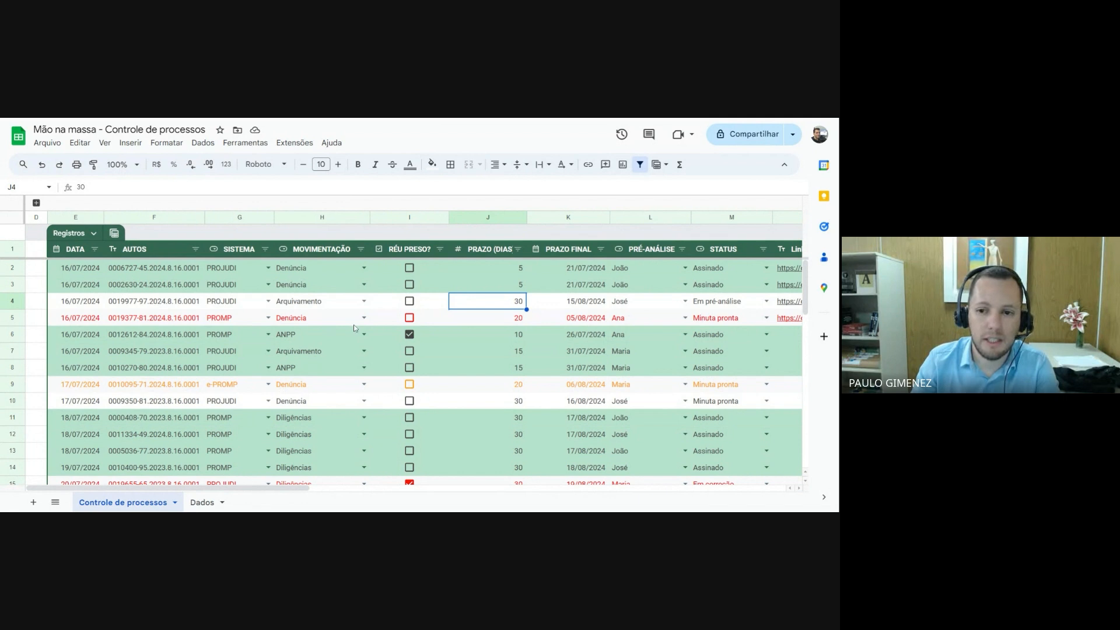
{"action": "left_click", "coordinate": [78, 250]}
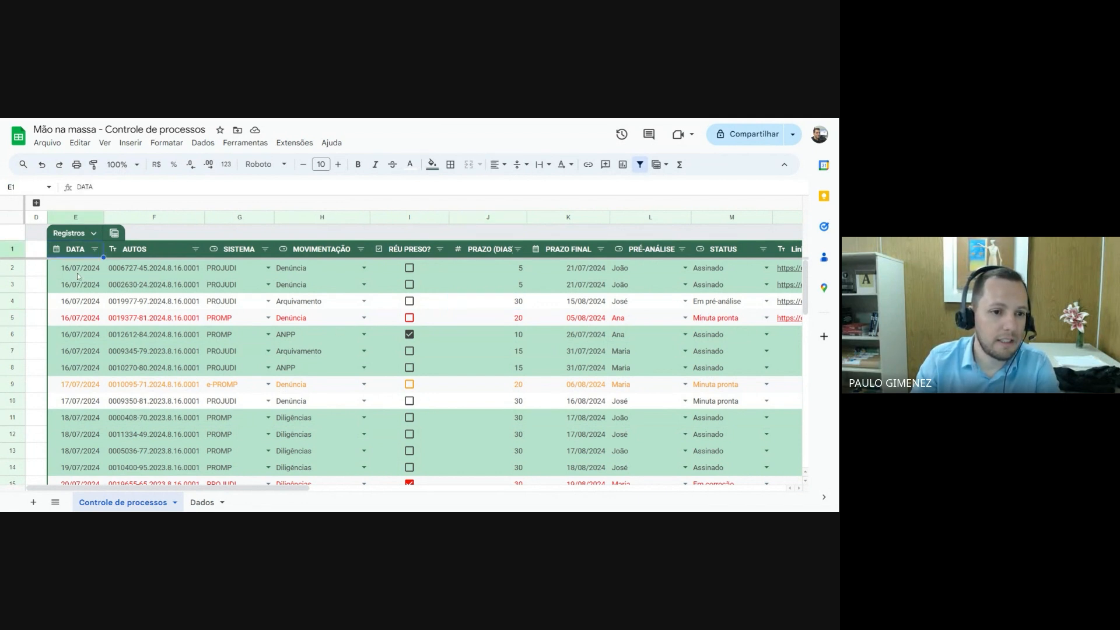
{"action": "left_click", "coordinate": [81, 273]}
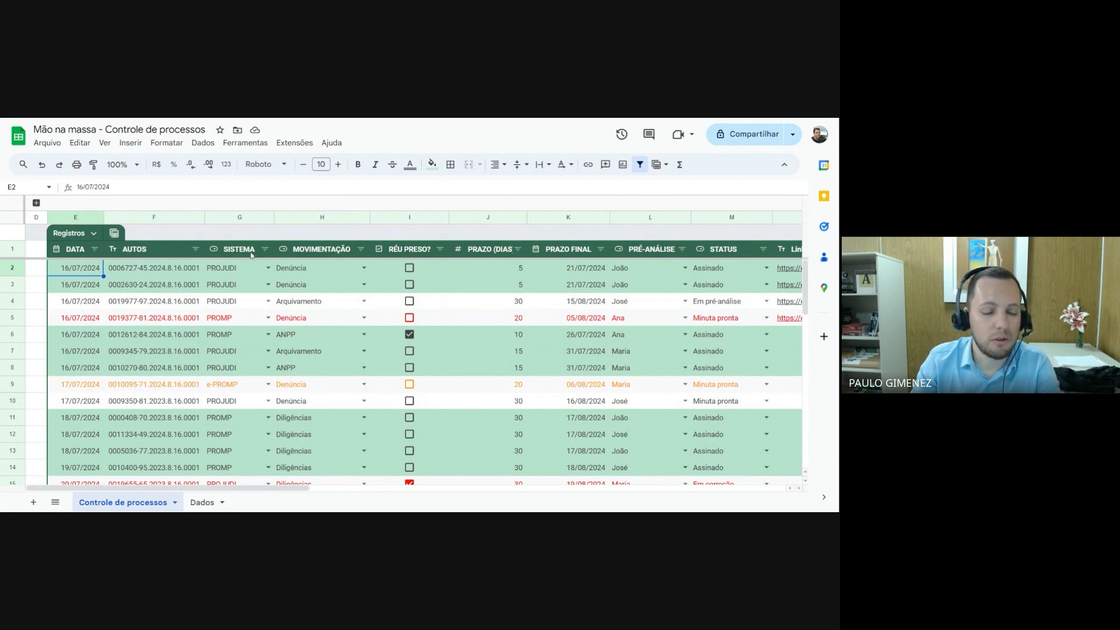
{"action": "left_click", "coordinate": [238, 267]}
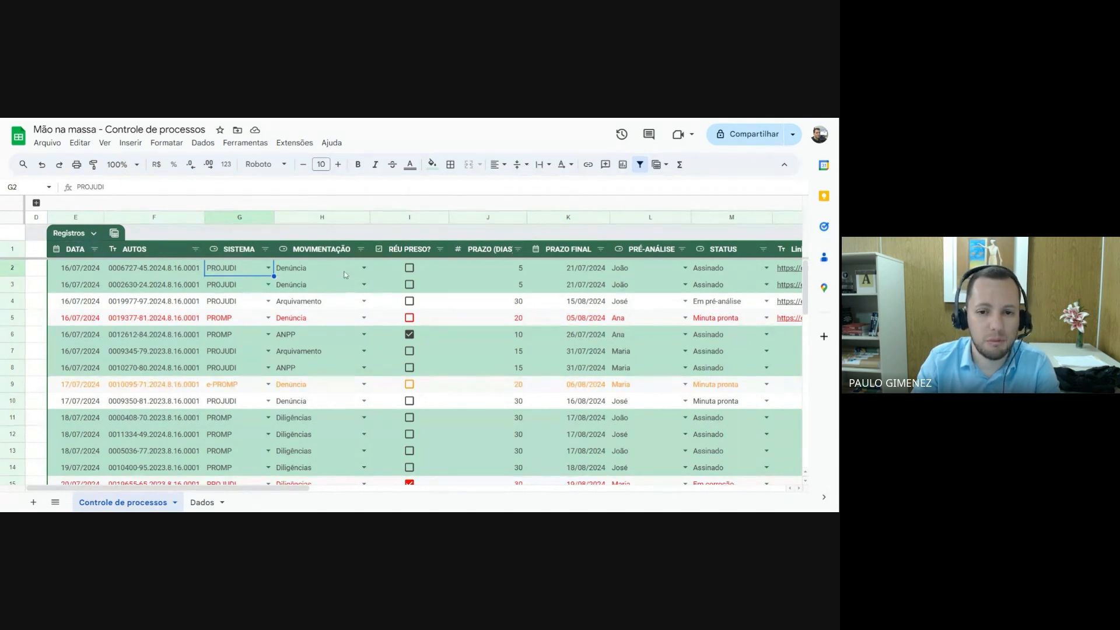
{"action": "scroll", "coordinate": [350, 279], "scroll_direction": "right", "scroll_amount": 2}
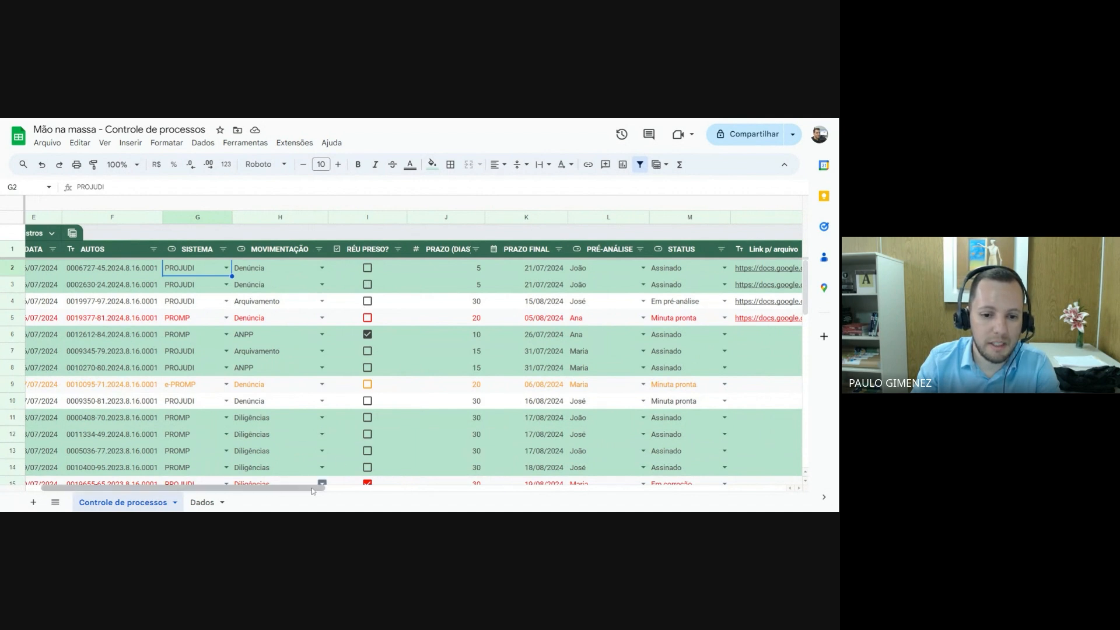
{"action": "left_click_drag", "start_coordinate": [307, 488], "coordinate": [351, 494]}
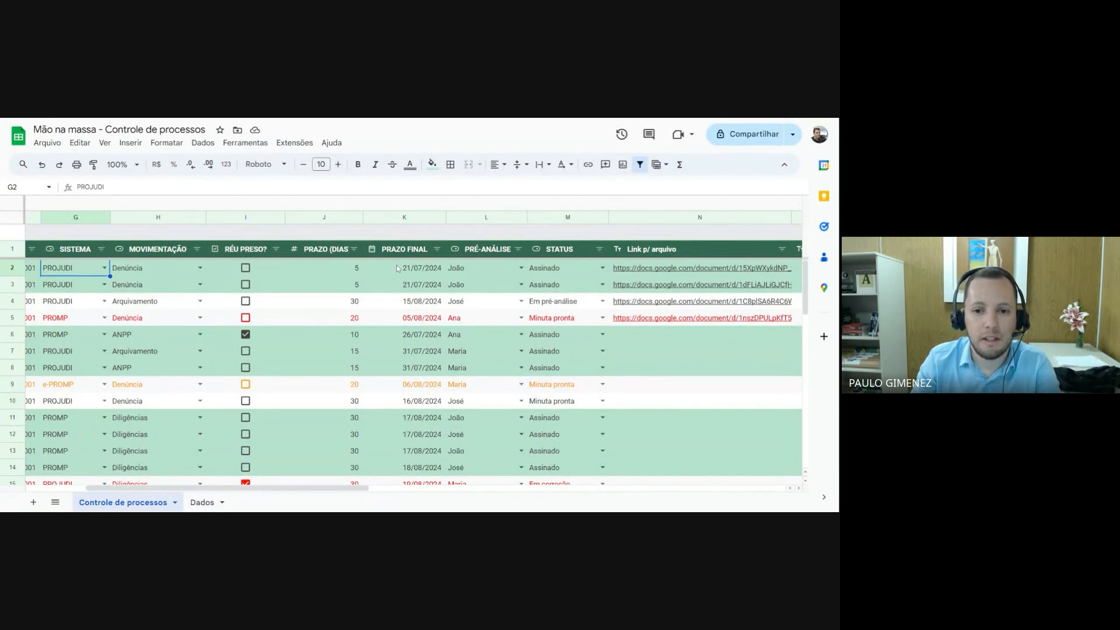
{"action": "left_click", "coordinate": [359, 268]}
{"action": "left_click", "coordinate": [420, 271]}
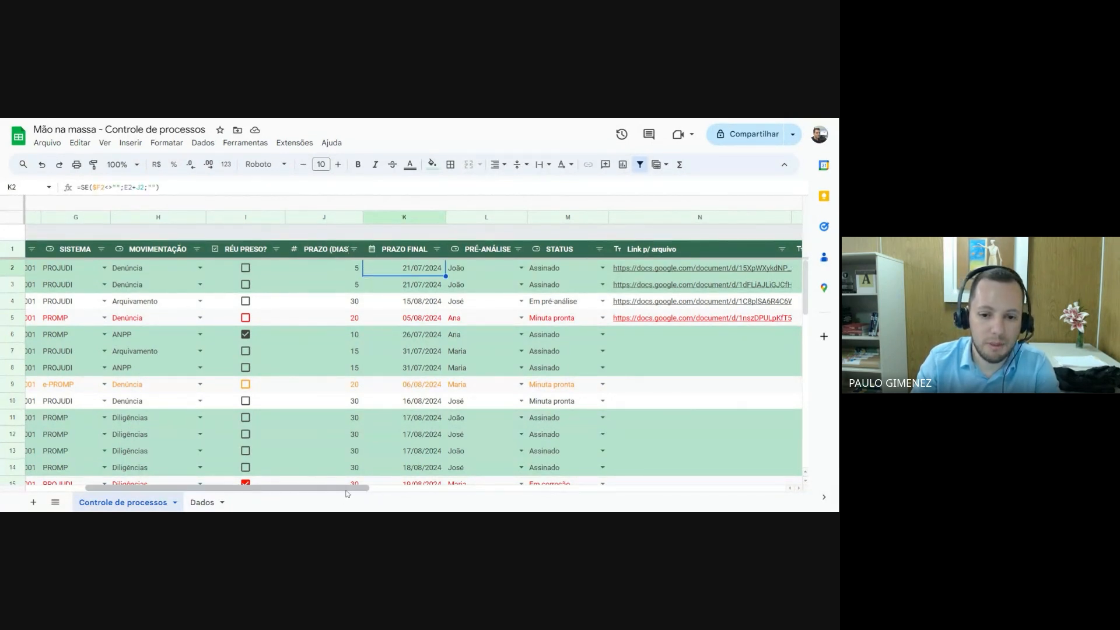
{"action": "left_click_drag", "start_coordinate": [349, 493], "coordinate": [370, 493]}
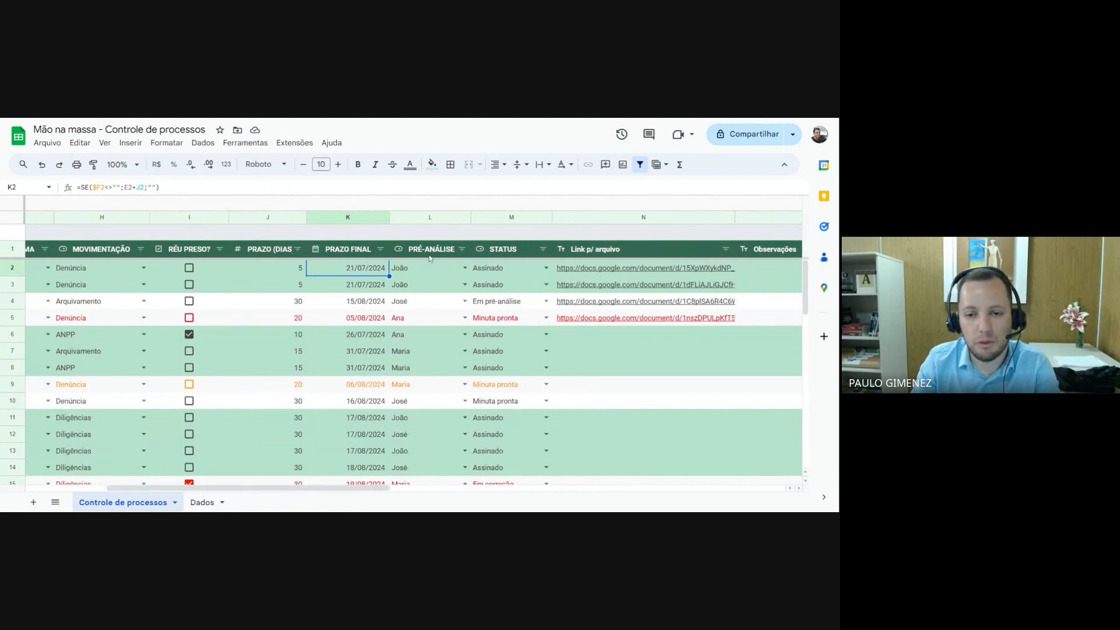
Check the choices available for PRÉ-ANÁLISE and STATUS in row 2 without changing either value
{"action": "left_click", "coordinate": [465, 267]}
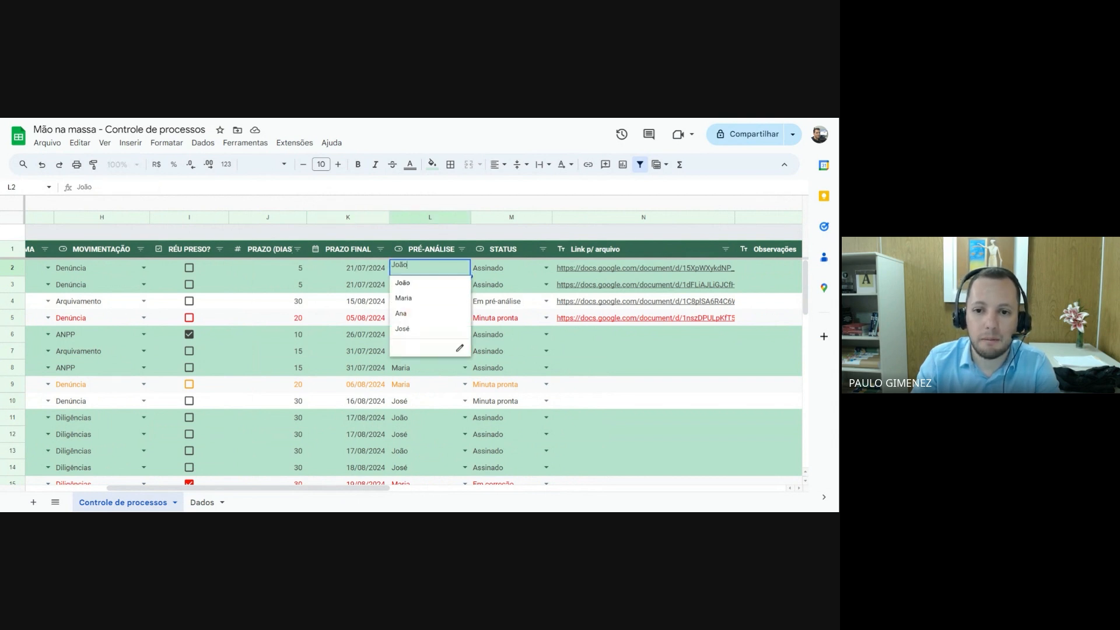
{"action": "left_click", "coordinate": [429, 370]}
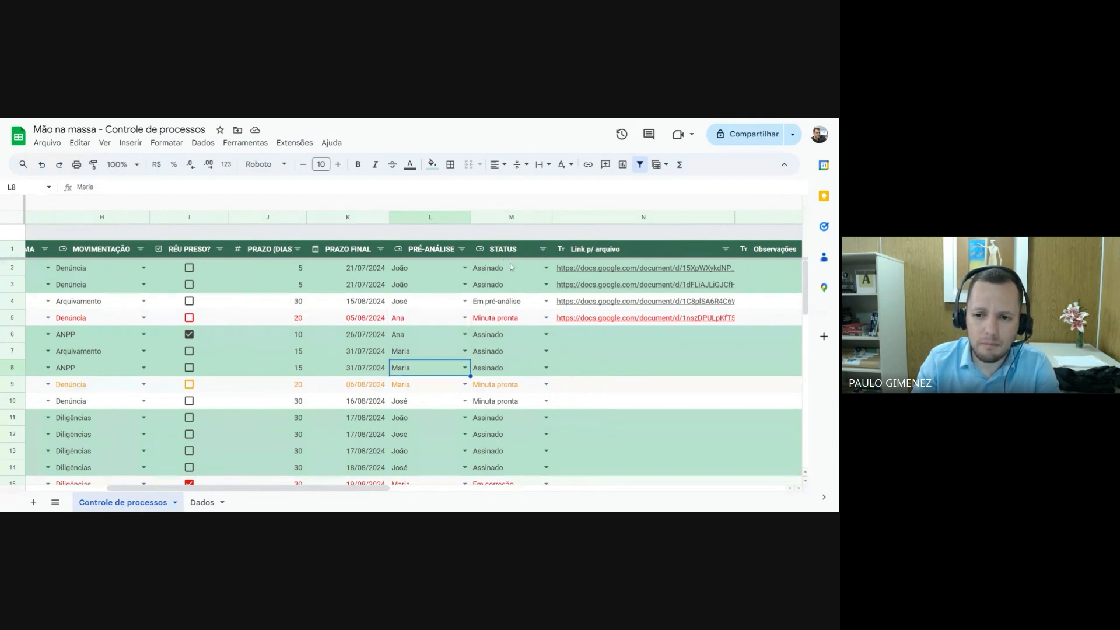
{"action": "left_click", "coordinate": [545, 268]}
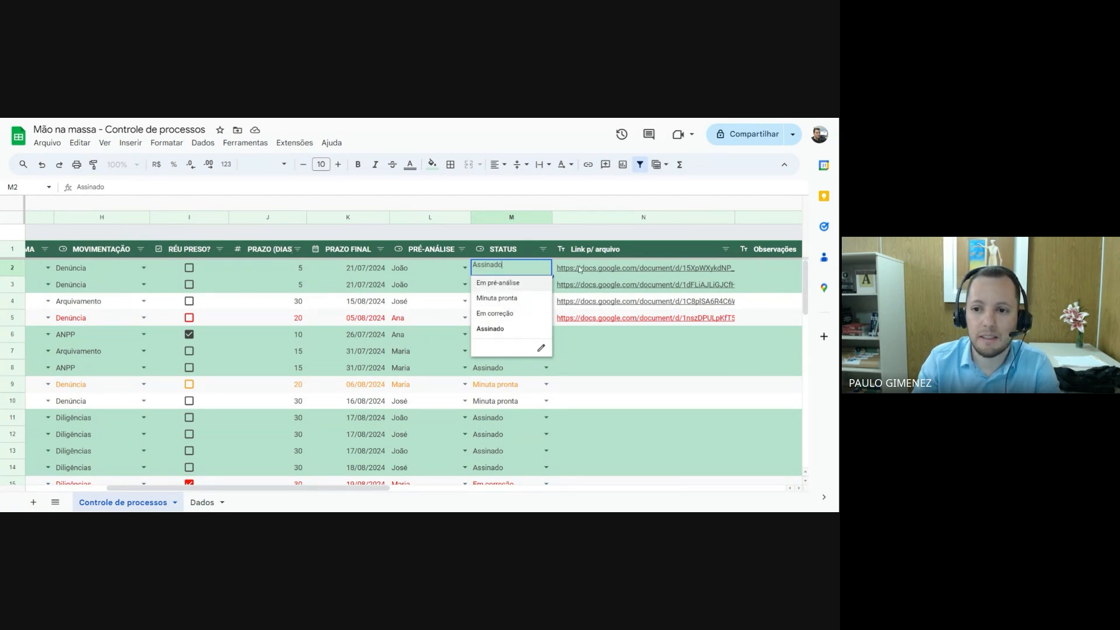
{"action": "mouse_move", "coordinate": [616, 272]}
{"action": "left_click", "coordinate": [743, 268]}
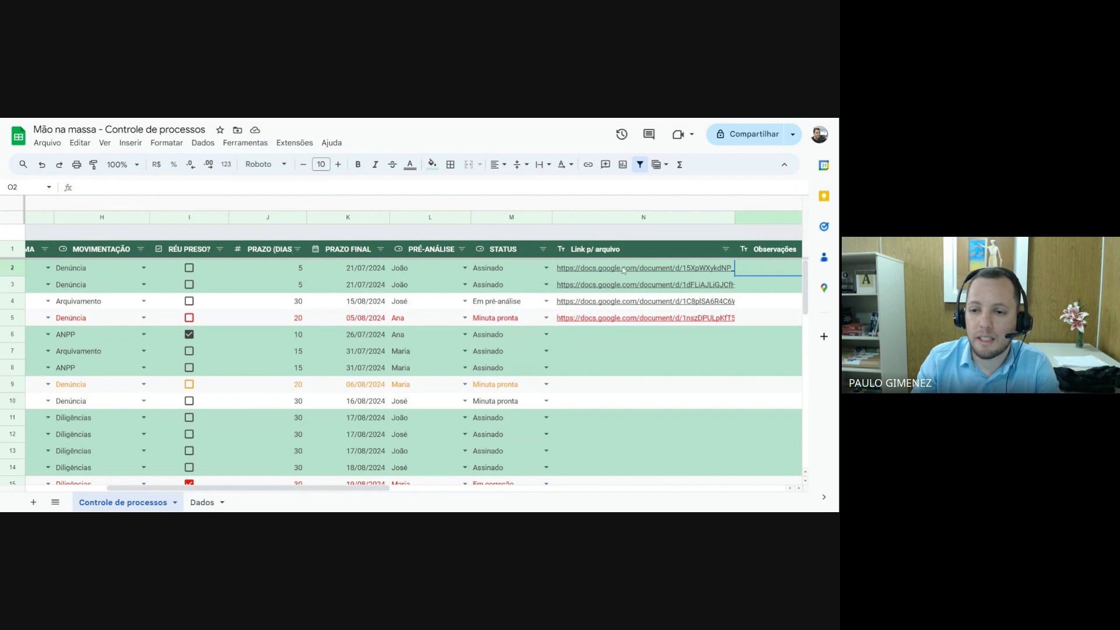
Preview the document linked in row 2, then look through the Observações column and the records down to the table's end
{"action": "left_click", "coordinate": [570, 267]}
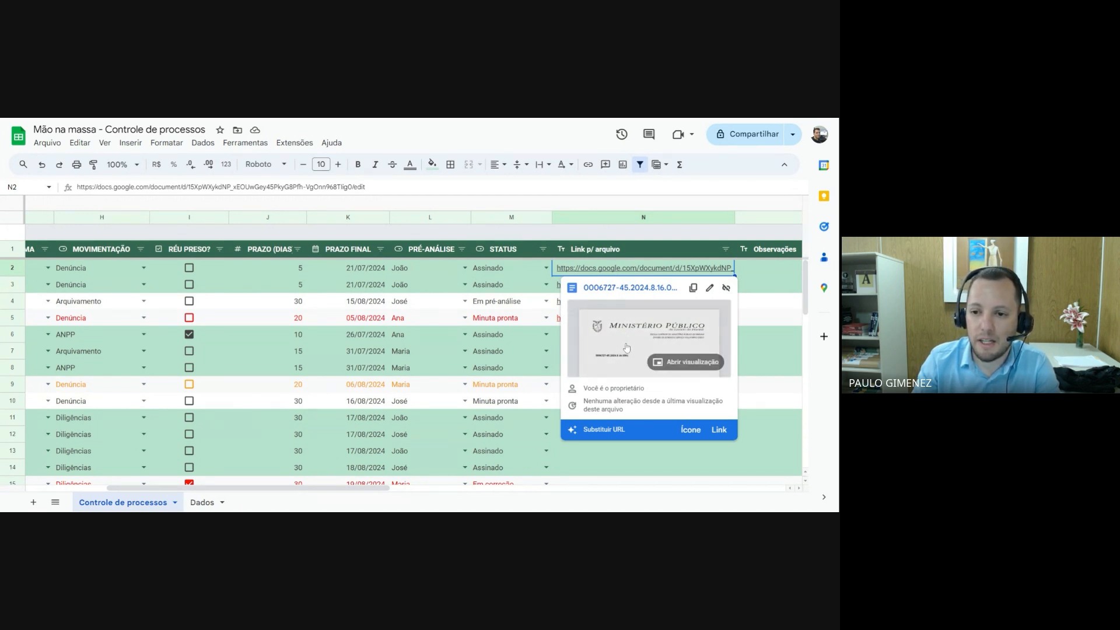
{"action": "left_click", "coordinate": [756, 302]}
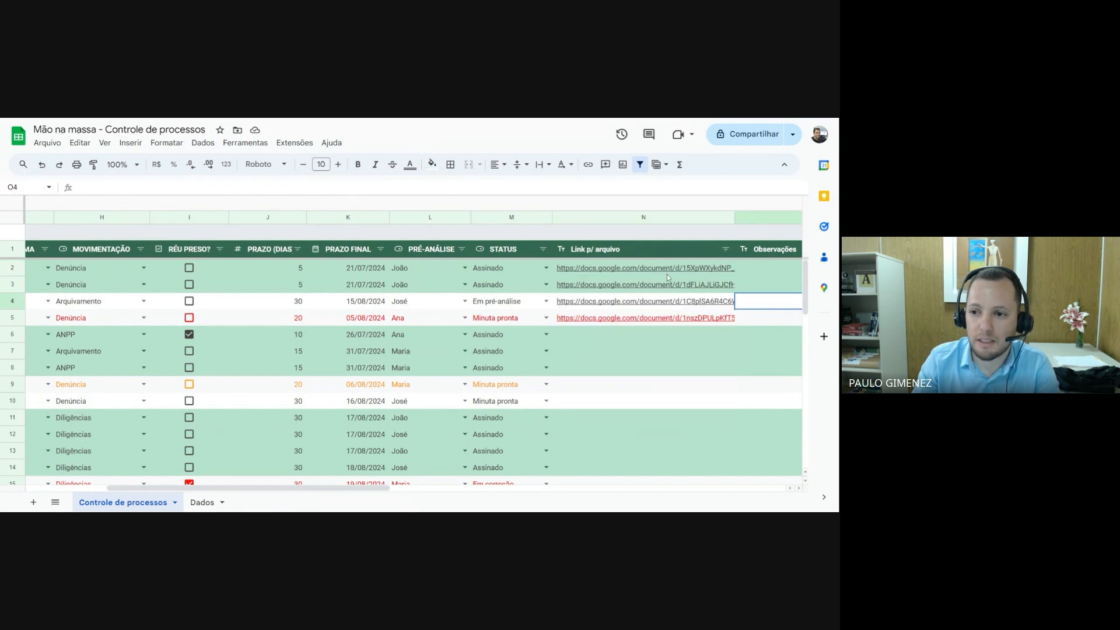
{"action": "left_click_drag", "start_coordinate": [371, 488], "coordinate": [462, 489]}
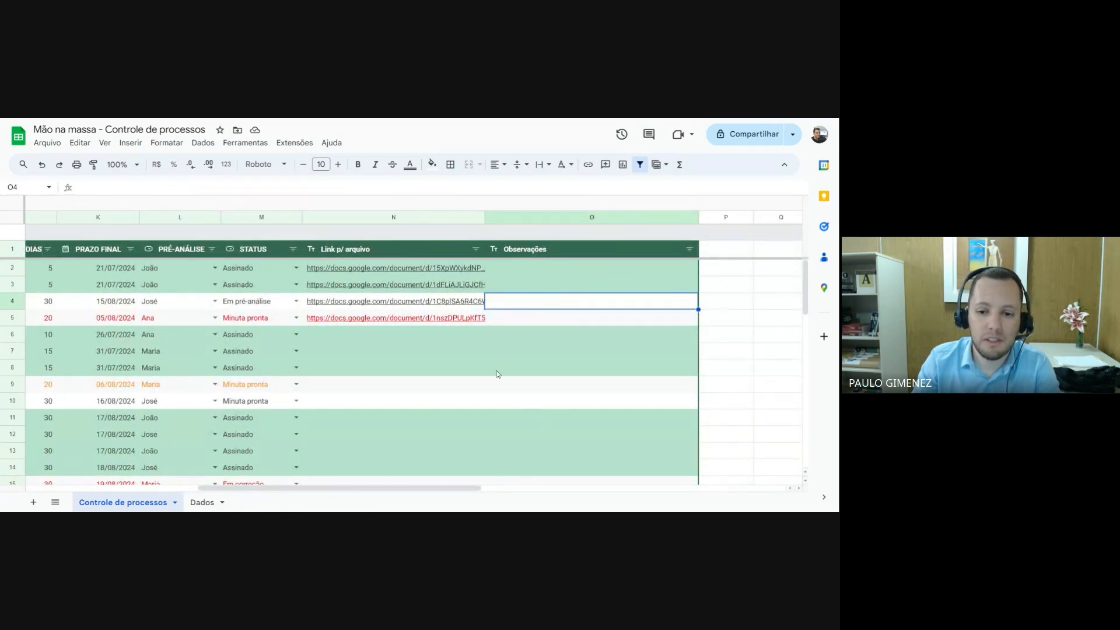
{"action": "left_click_drag", "start_coordinate": [472, 492], "coordinate": [300, 492]}
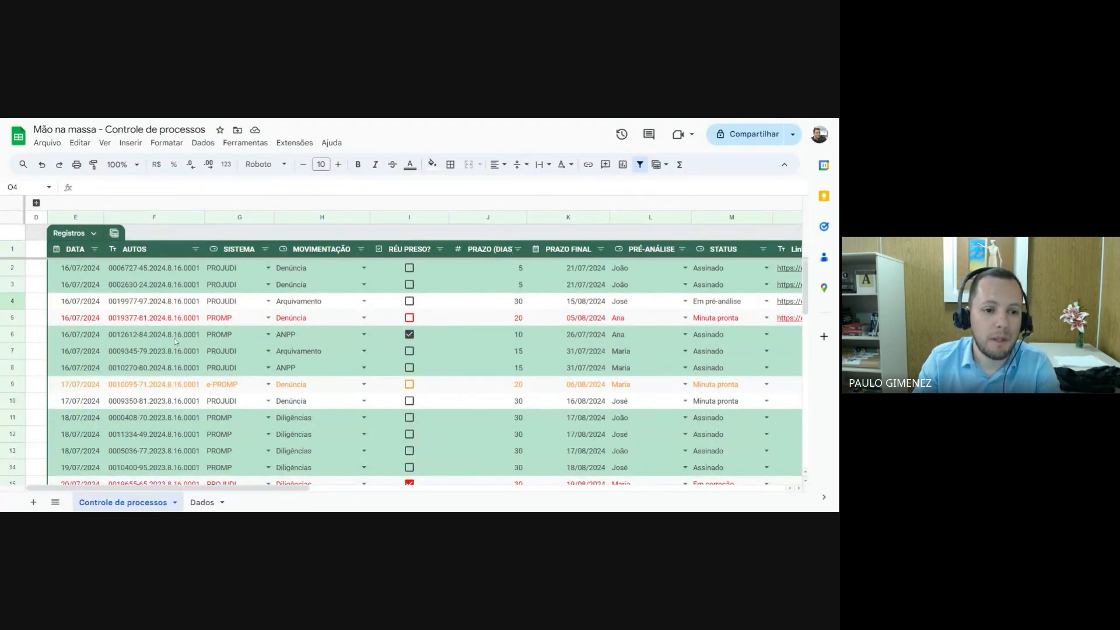
{"action": "scroll", "coordinate": [175, 341], "scroll_direction": "down", "scroll_amount": 8}
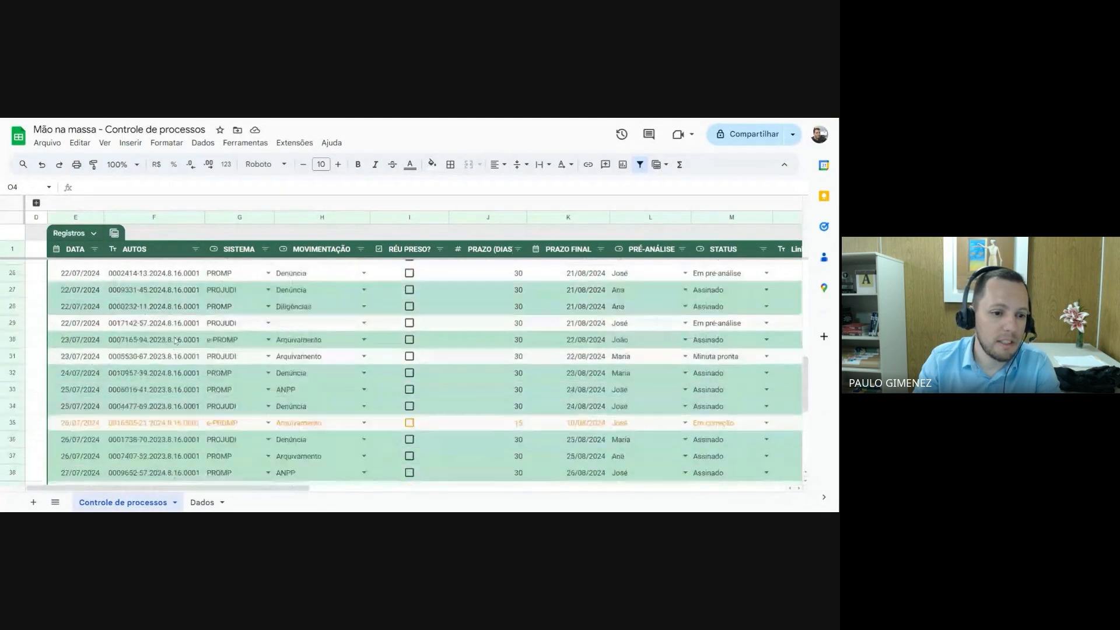
{"action": "scroll", "coordinate": [175, 341], "scroll_direction": "down", "scroll_amount": 4}
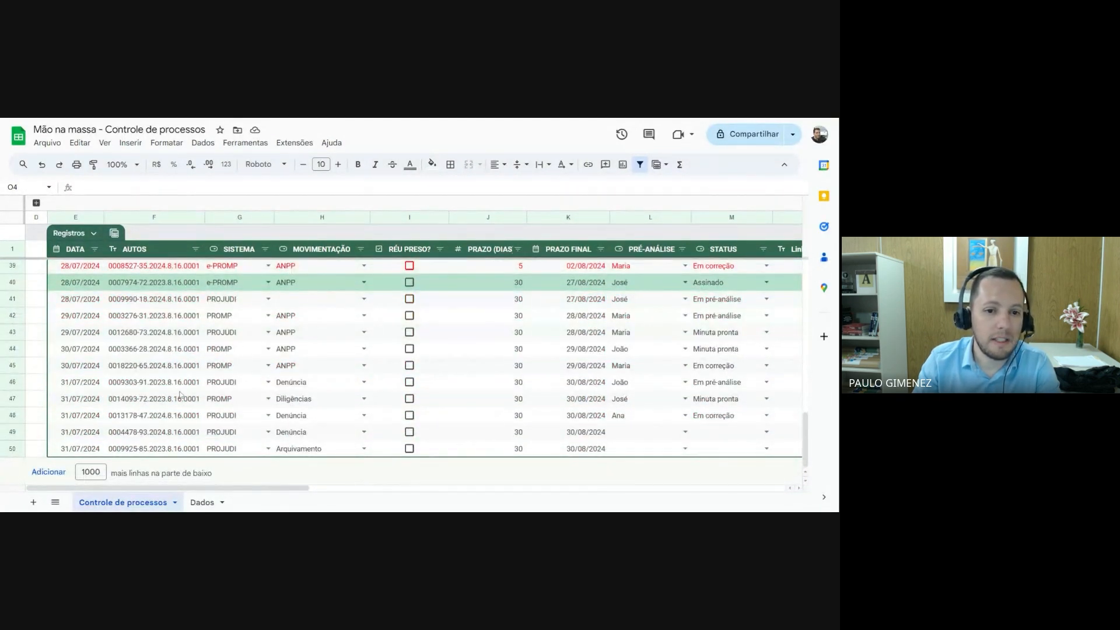
{"action": "scroll", "coordinate": [182, 390], "scroll_direction": "up", "scroll_amount": 12}
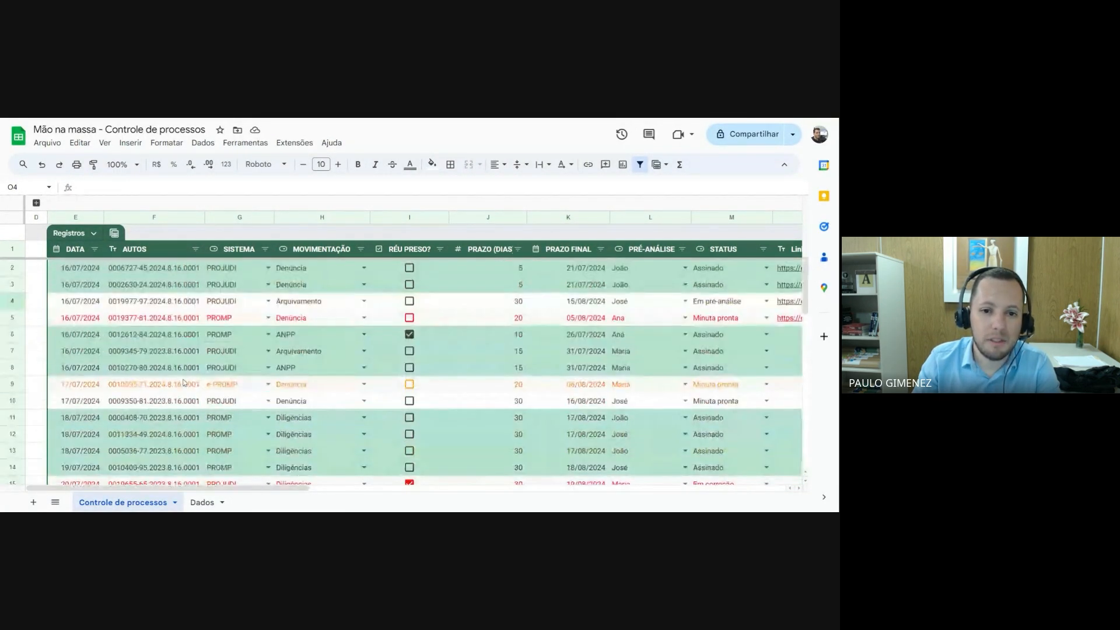
Switch the Registros table to the view grouped by DATA and look through its date groups
{"action": "left_click", "coordinate": [114, 233]}
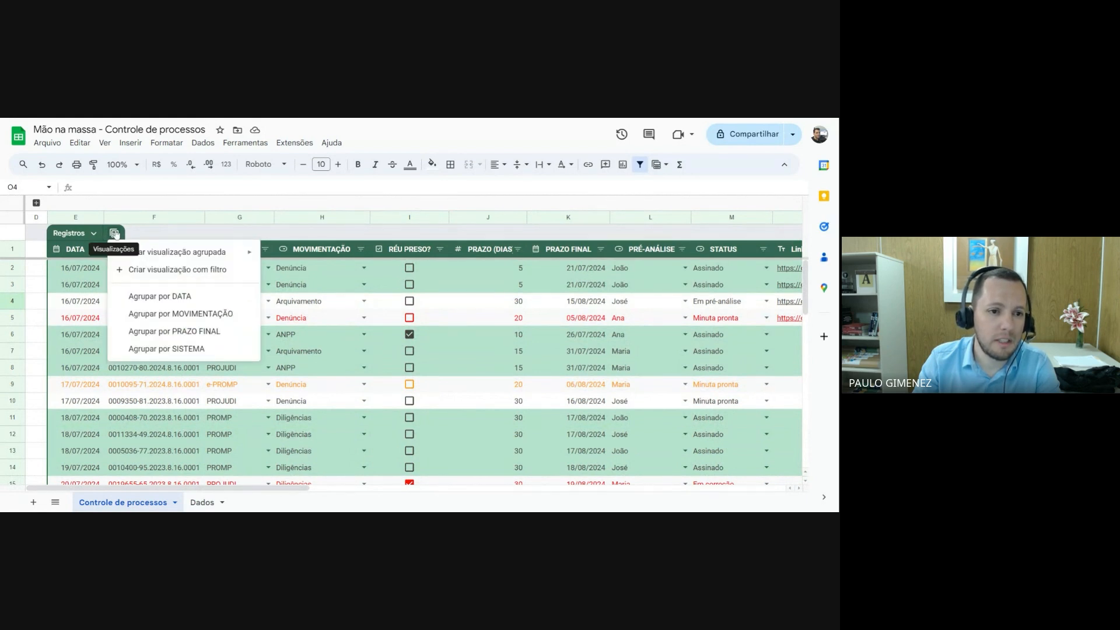
{"action": "left_click", "coordinate": [166, 298]}
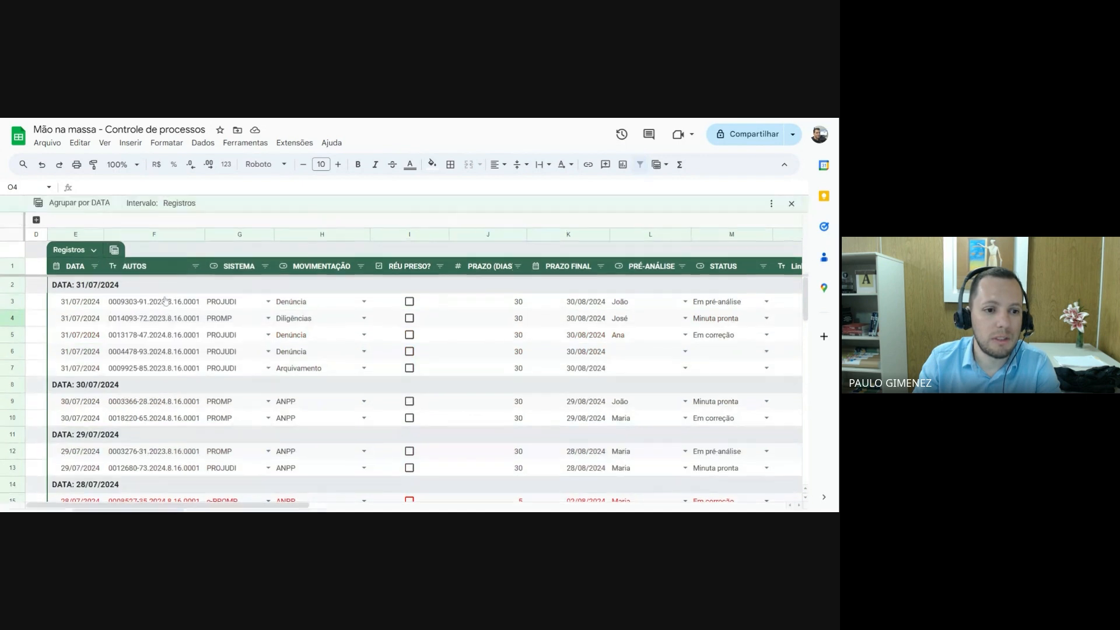
{"action": "scroll", "coordinate": [213, 307], "scroll_direction": "down", "scroll_amount": 1}
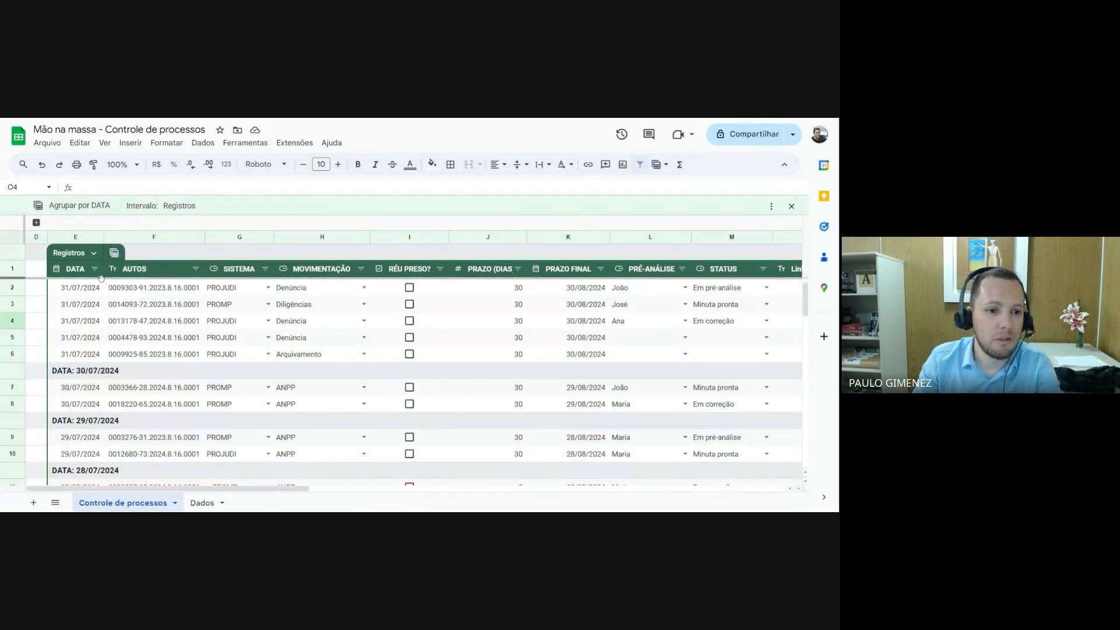
{"action": "scroll", "coordinate": [81, 298], "scroll_direction": "up", "scroll_amount": 1}
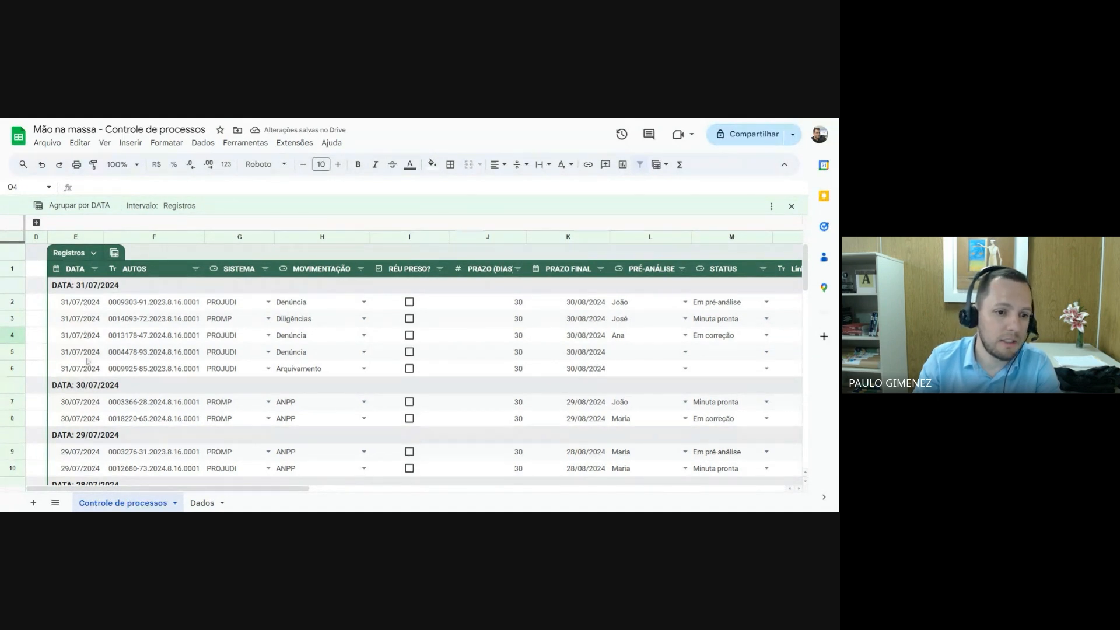
{"action": "scroll", "coordinate": [88, 361], "scroll_direction": "down", "scroll_amount": 2}
{"action": "scroll", "coordinate": [88, 361], "scroll_direction": "up", "scroll_amount": 2}
Sort the DATA column A to Z in the date-grouped view and look through the reordered groups
{"action": "left_click", "coordinate": [94, 269]}
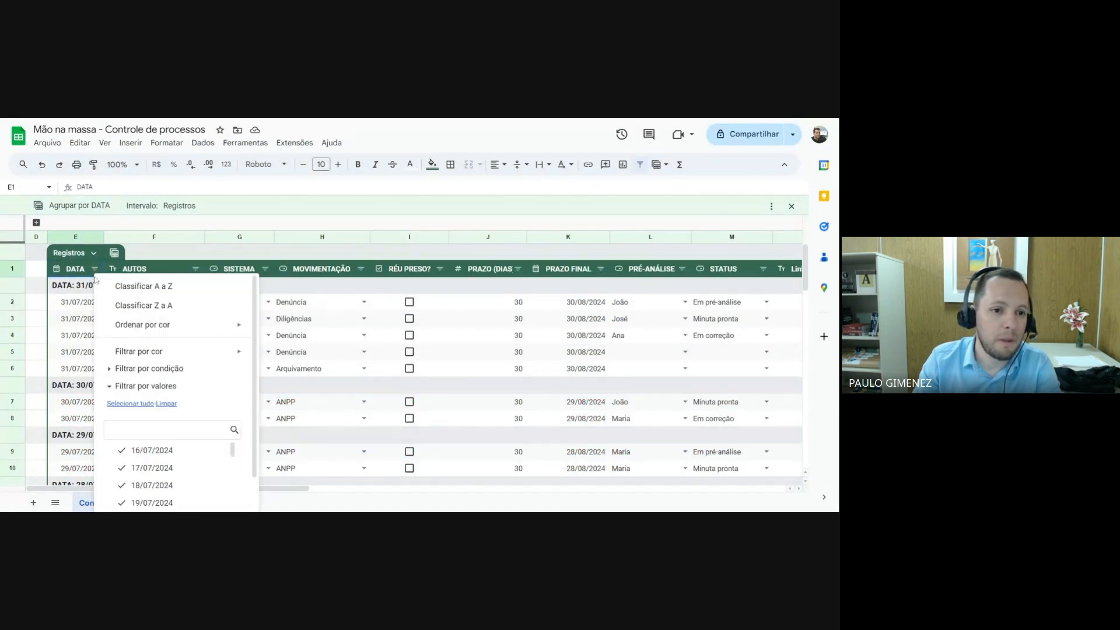
{"action": "left_click", "coordinate": [143, 286]}
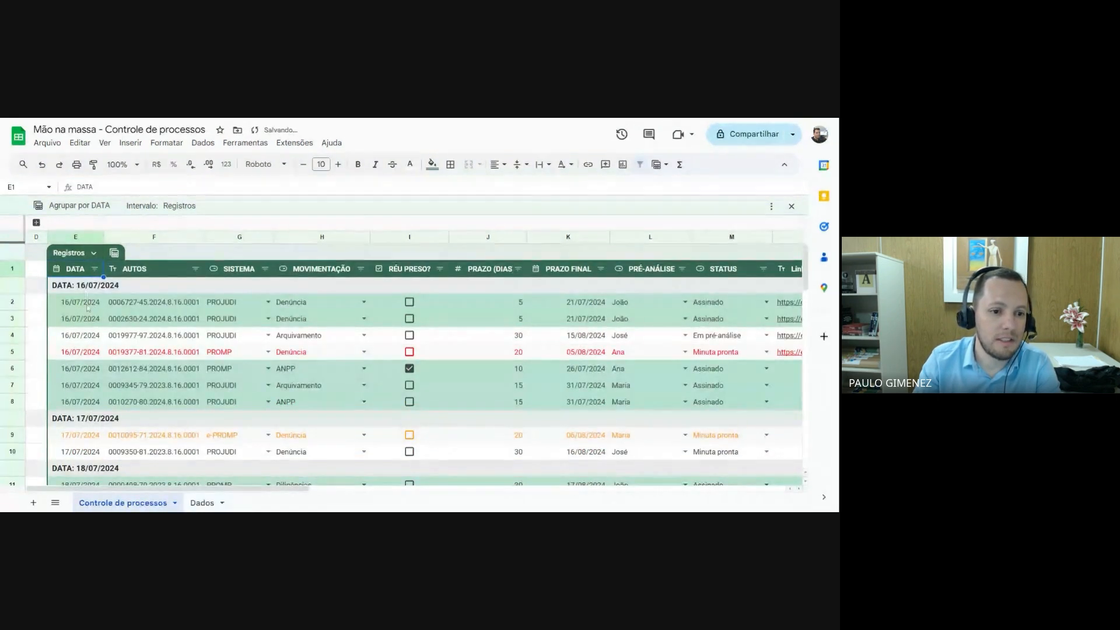
{"action": "scroll", "coordinate": [87, 307], "scroll_direction": "down", "scroll_amount": 3}
{"action": "scroll", "coordinate": [92, 335], "scroll_direction": "down", "scroll_amount": 2}
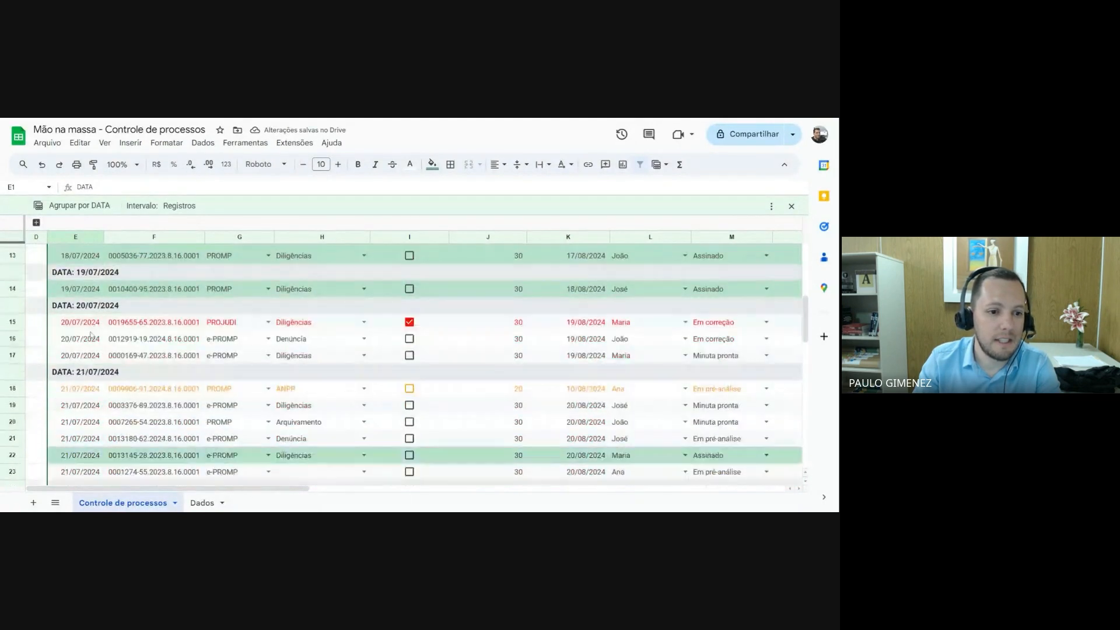
{"action": "scroll", "coordinate": [90, 334], "scroll_direction": "up", "scroll_amount": 5}
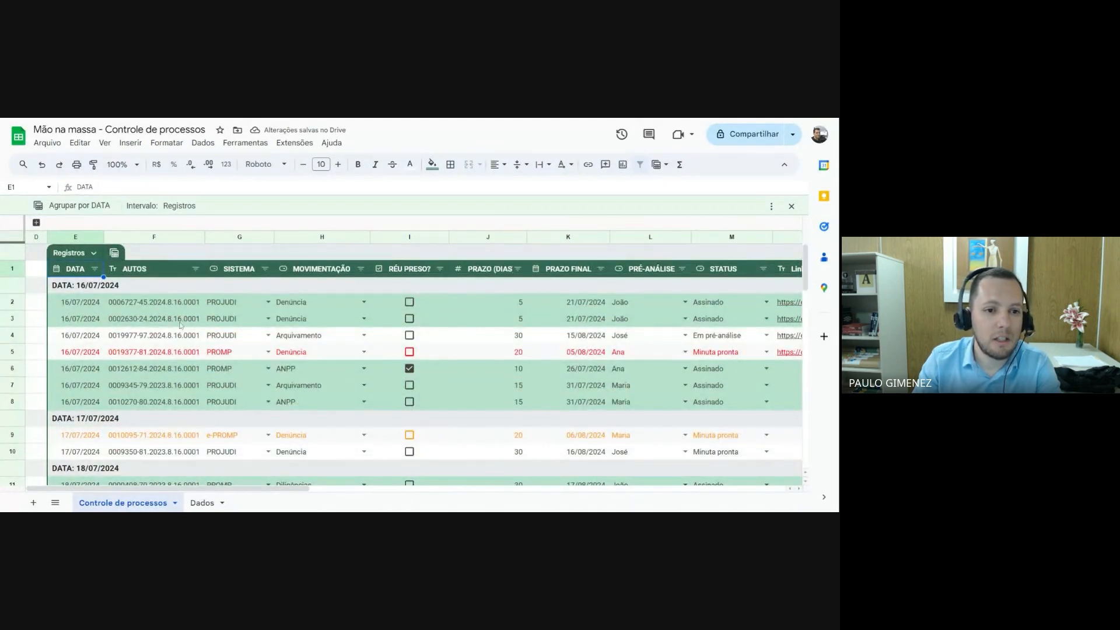
Switch the Registros table to the view grouped by SISTEMA and look through the records of each system
{"action": "left_click", "coordinate": [114, 254]}
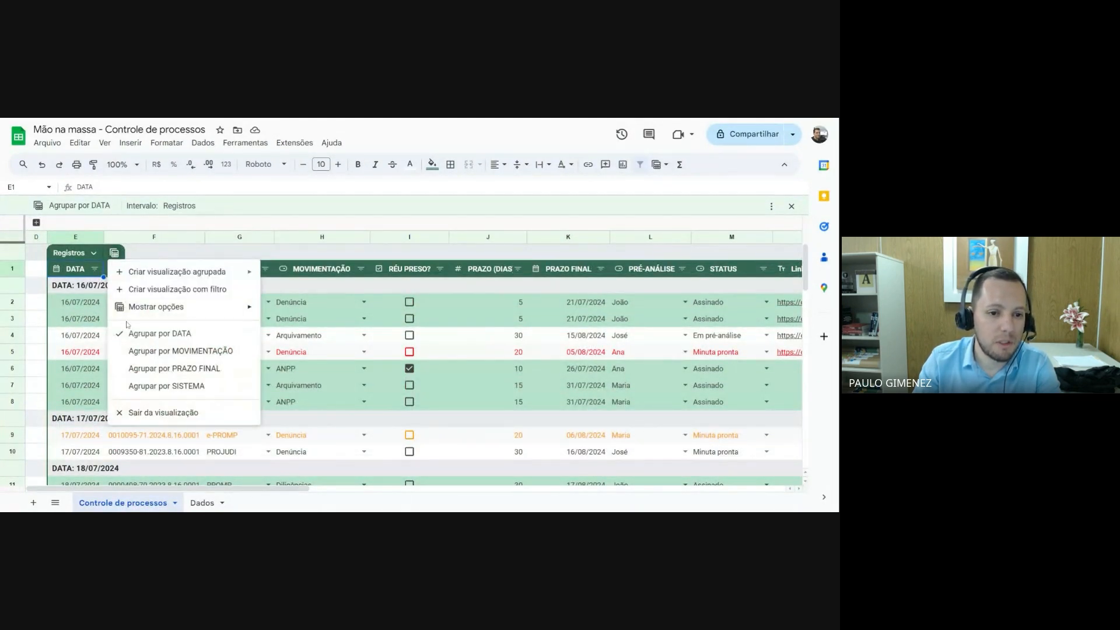
{"action": "left_click", "coordinate": [185, 386]}
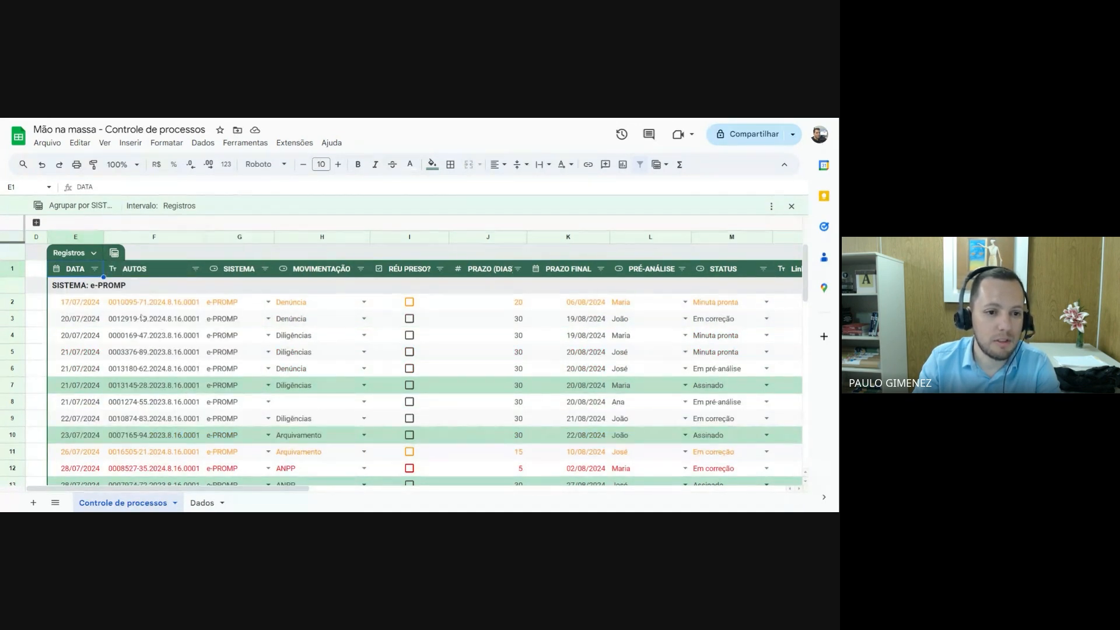
{"action": "scroll", "coordinate": [143, 318], "scroll_direction": "down", "scroll_amount": 5}
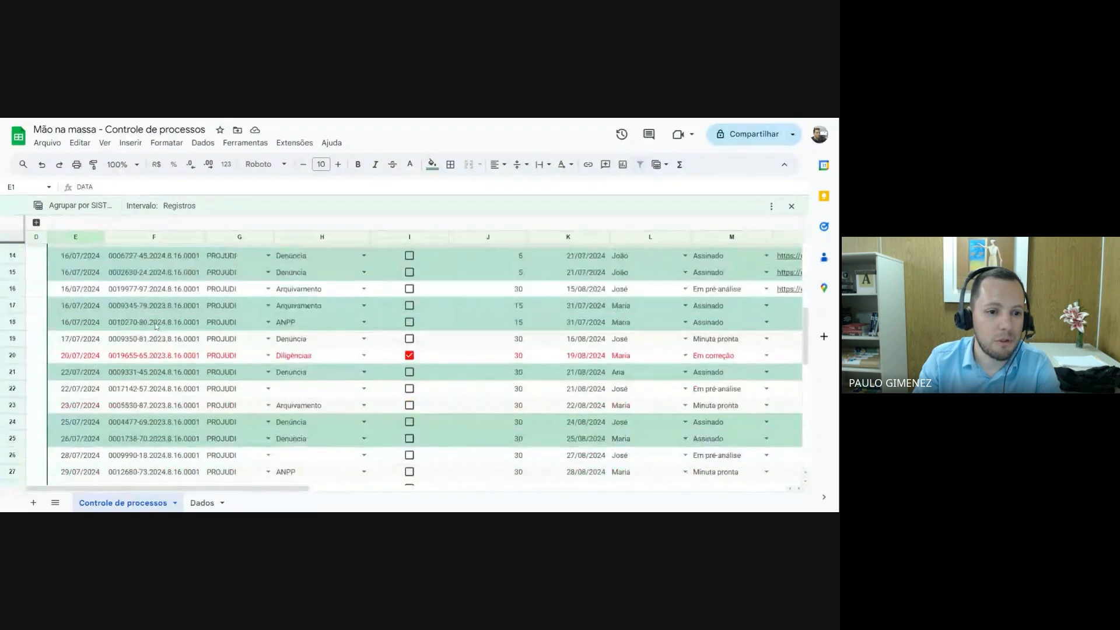
{"action": "scroll", "coordinate": [156, 327], "scroll_direction": "down", "scroll_amount": 5}
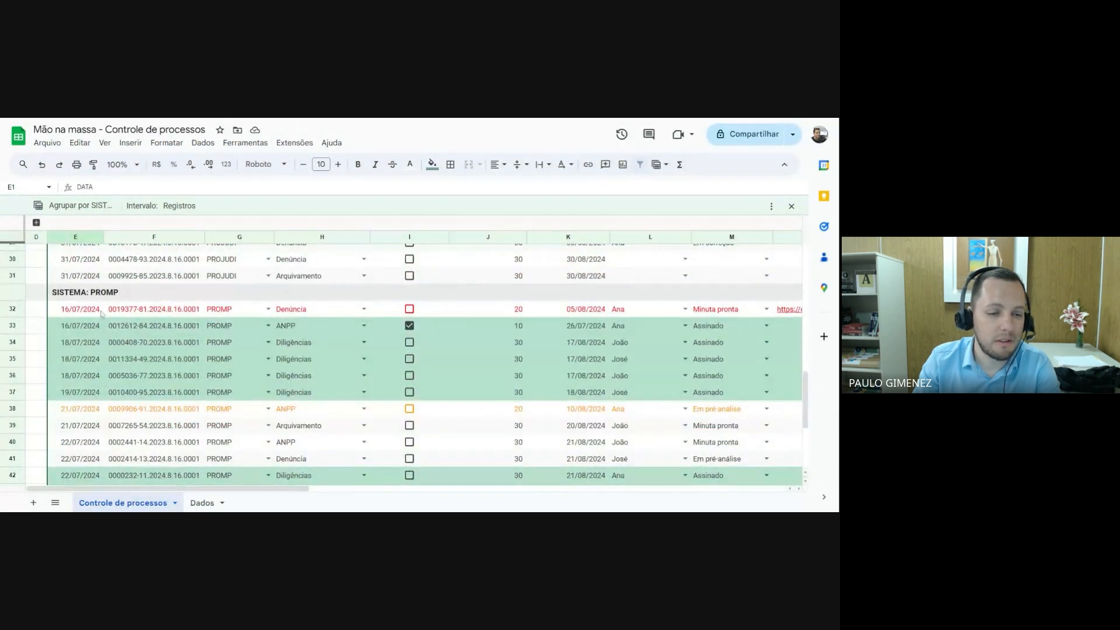
{"action": "scroll", "coordinate": [154, 410], "scroll_direction": "down", "scroll_amount": 2}
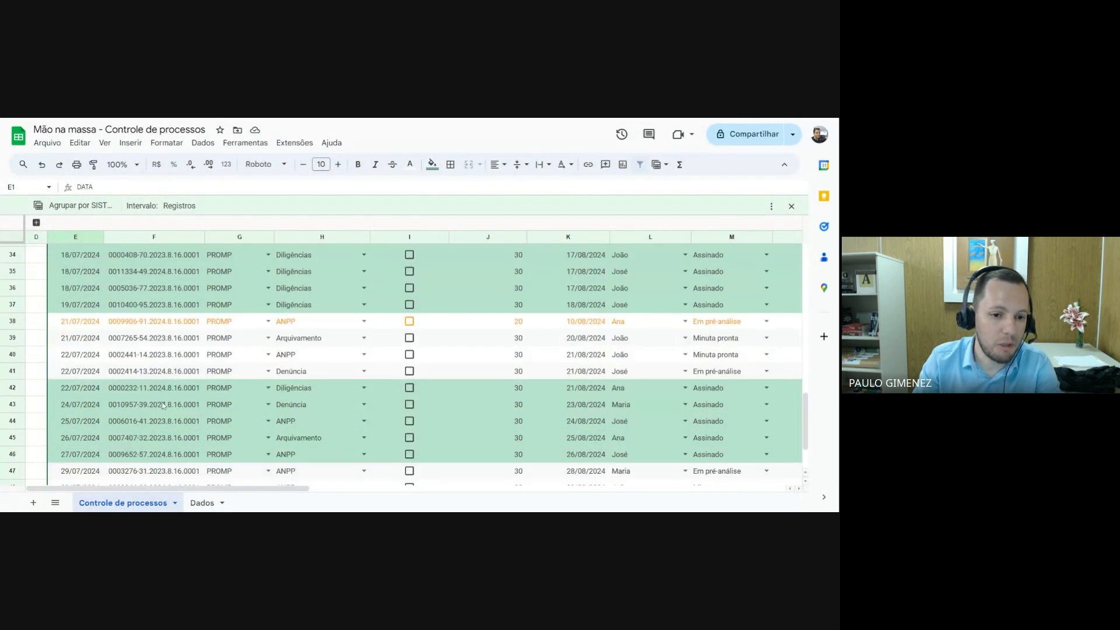
{"action": "scroll", "coordinate": [157, 402], "scroll_direction": "up", "scroll_amount": 10}
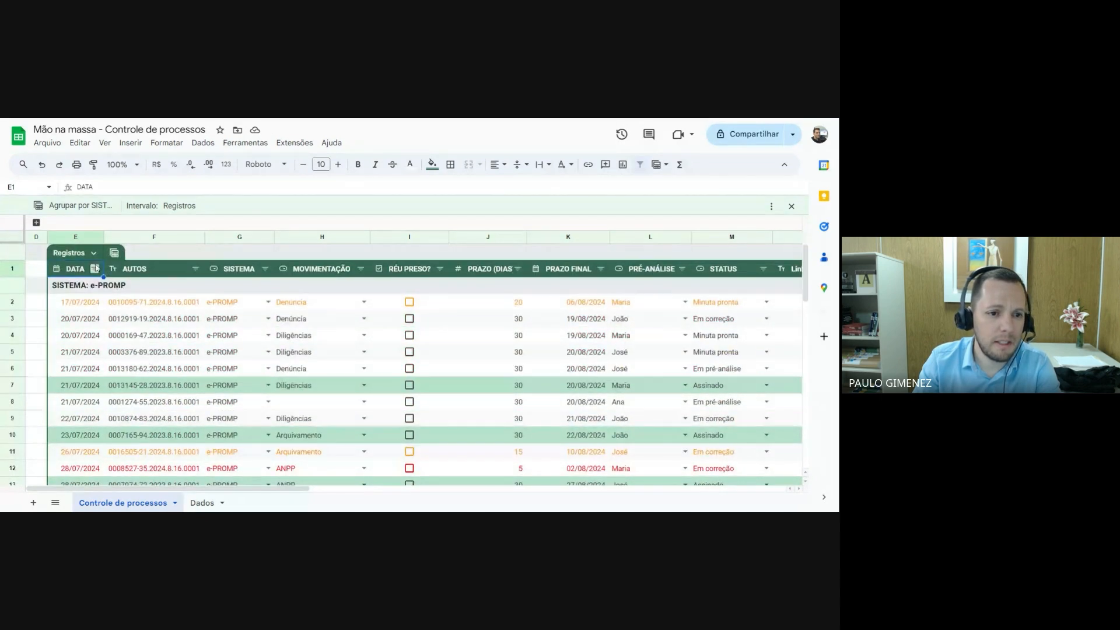
Switch the Registros table to the view grouped by MOVIMENTAÇÃO and look through its columns and groups
{"action": "left_click", "coordinate": [115, 253]}
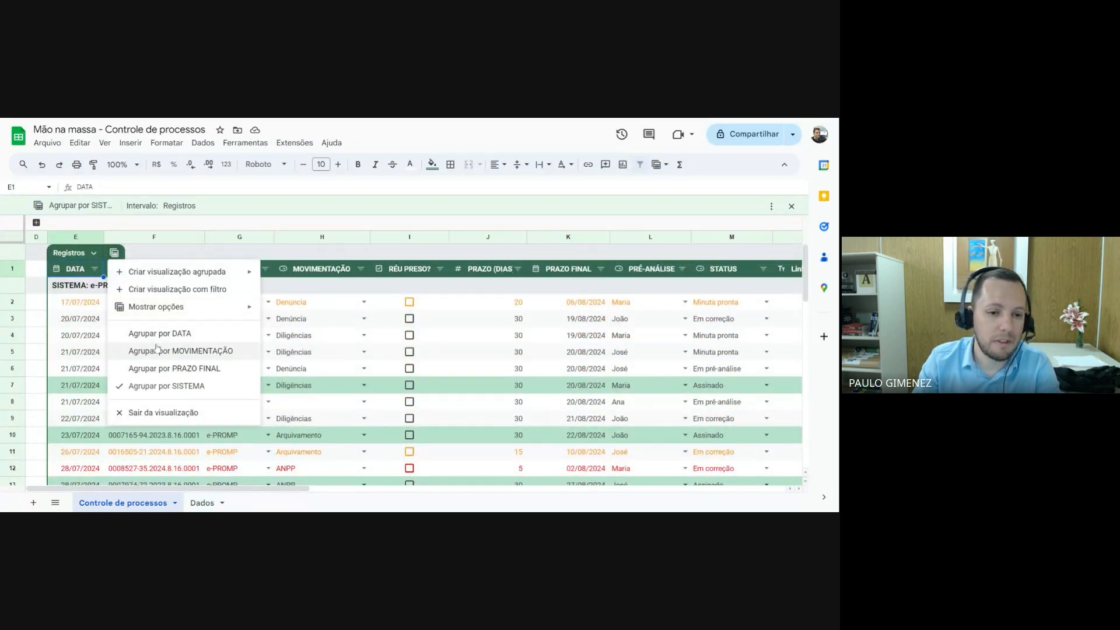
{"action": "left_click", "coordinate": [207, 352]}
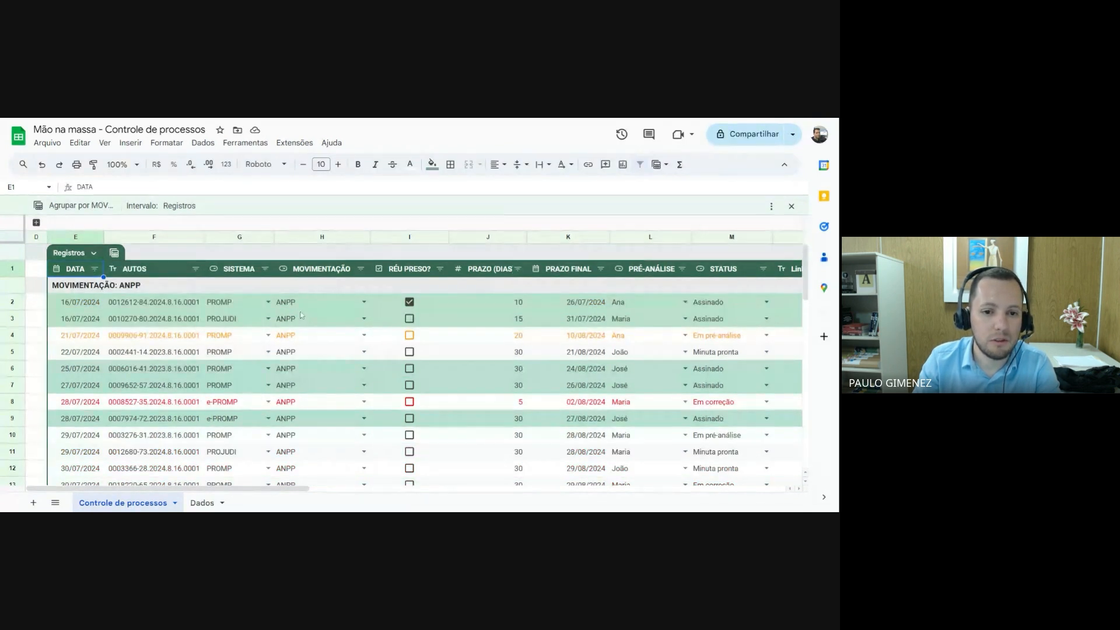
{"action": "left_click_drag", "start_coordinate": [278, 488], "coordinate": [375, 503]}
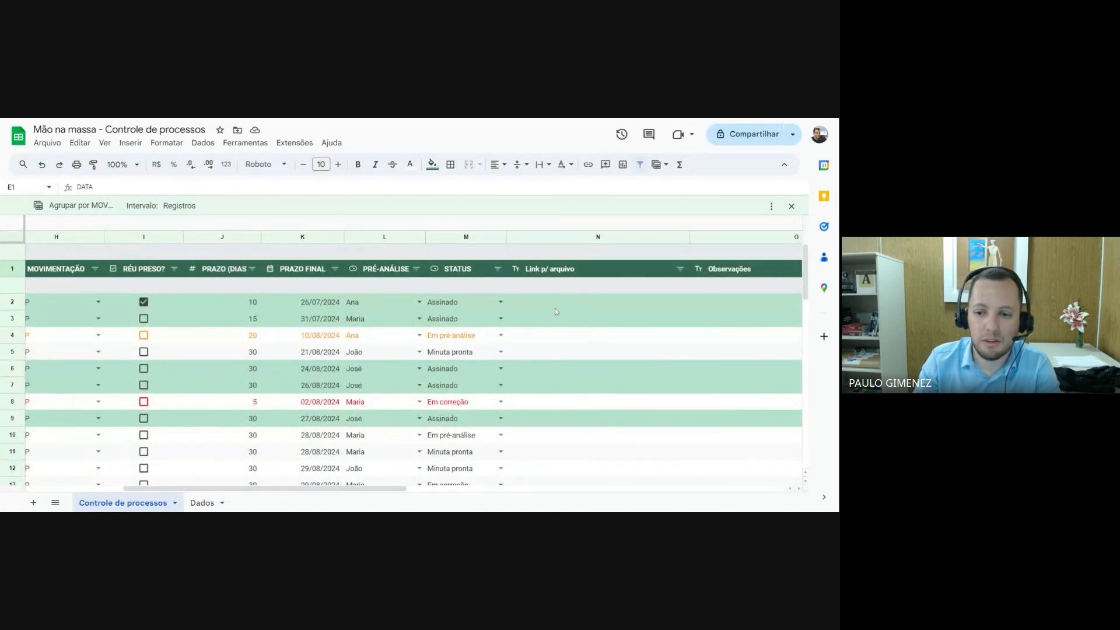
{"action": "scroll", "coordinate": [555, 308], "scroll_direction": "down", "scroll_amount": 5}
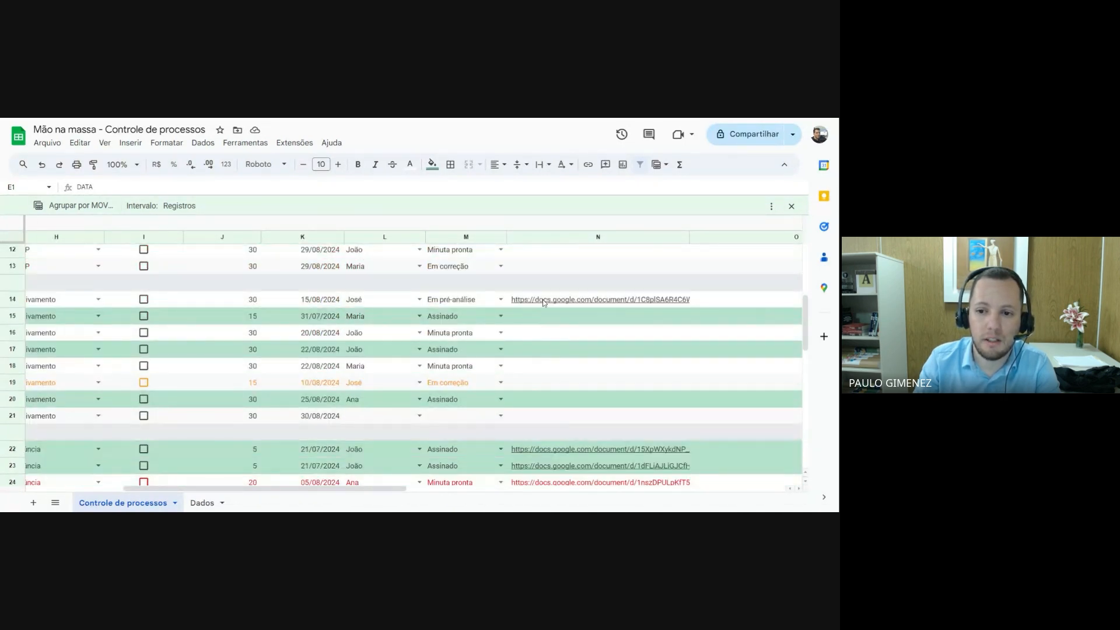
Preview the document linked in row 14 and look over the link cells of the Arquivamento group
{"action": "mouse_move", "coordinate": [542, 300]}
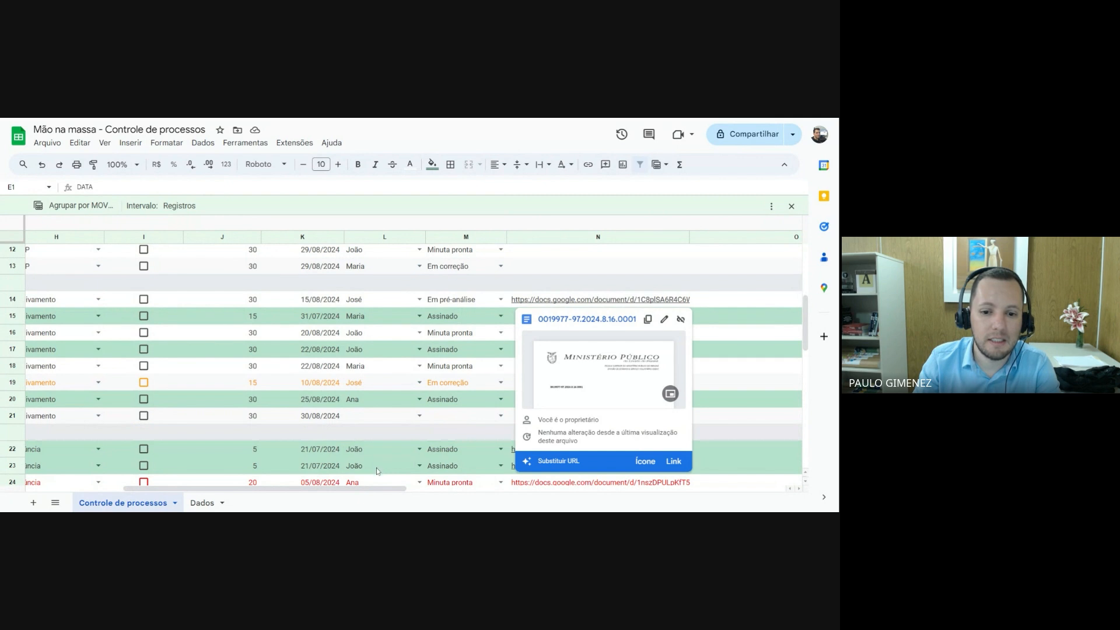
{"action": "mouse_move", "coordinate": [376, 488]}
{"action": "left_mouse_down"}
{"action": "mouse_move", "coordinate": [332, 490]}
{"action": "mouse_move", "coordinate": [315, 507]}
{"action": "mouse_move", "coordinate": [367, 490]}
{"action": "left_mouse_up"}
{"action": "mouse_move", "coordinate": [635, 299]}
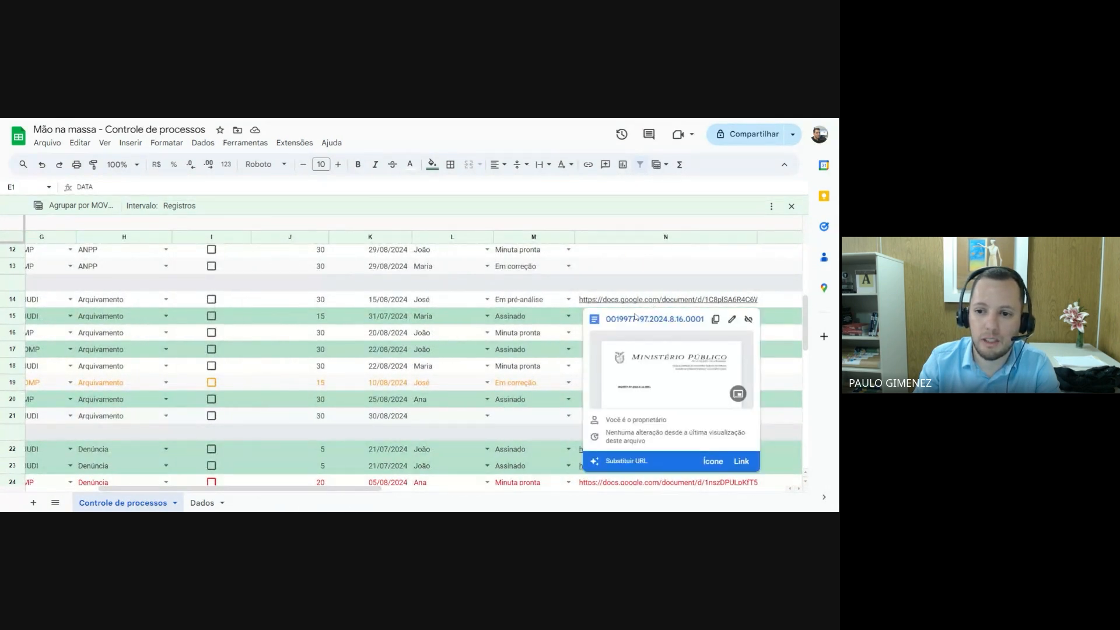
{"action": "left_click", "coordinate": [605, 317]}
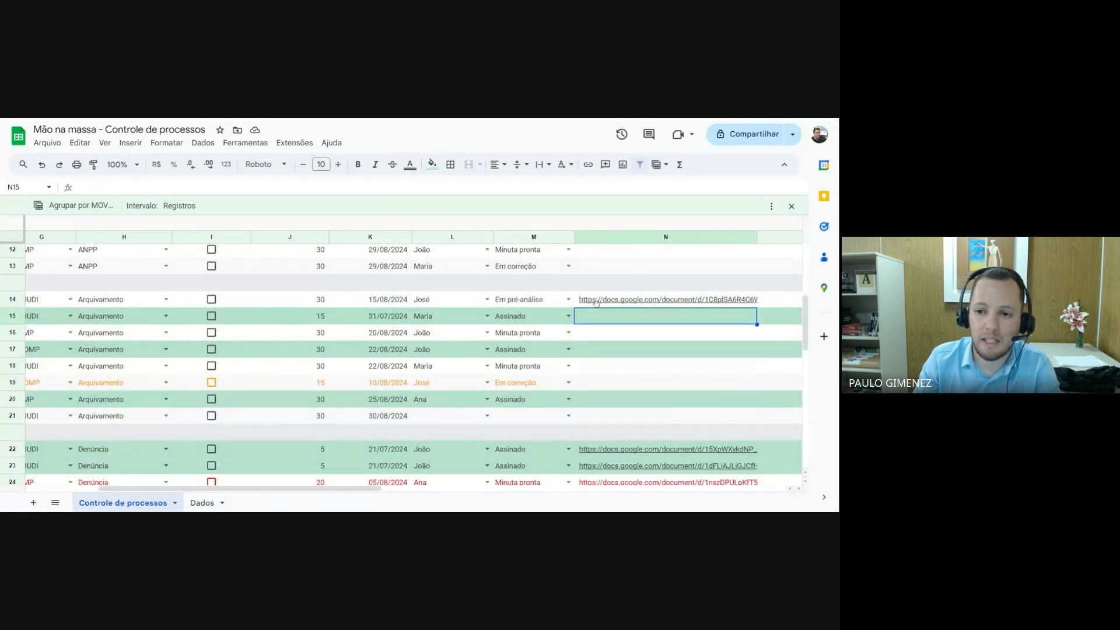
{"action": "left_click", "coordinate": [609, 334]}
{"action": "left_click", "coordinate": [611, 350]}
{"action": "left_click", "coordinate": [611, 369]}
{"action": "left_click", "coordinate": [612, 386]}
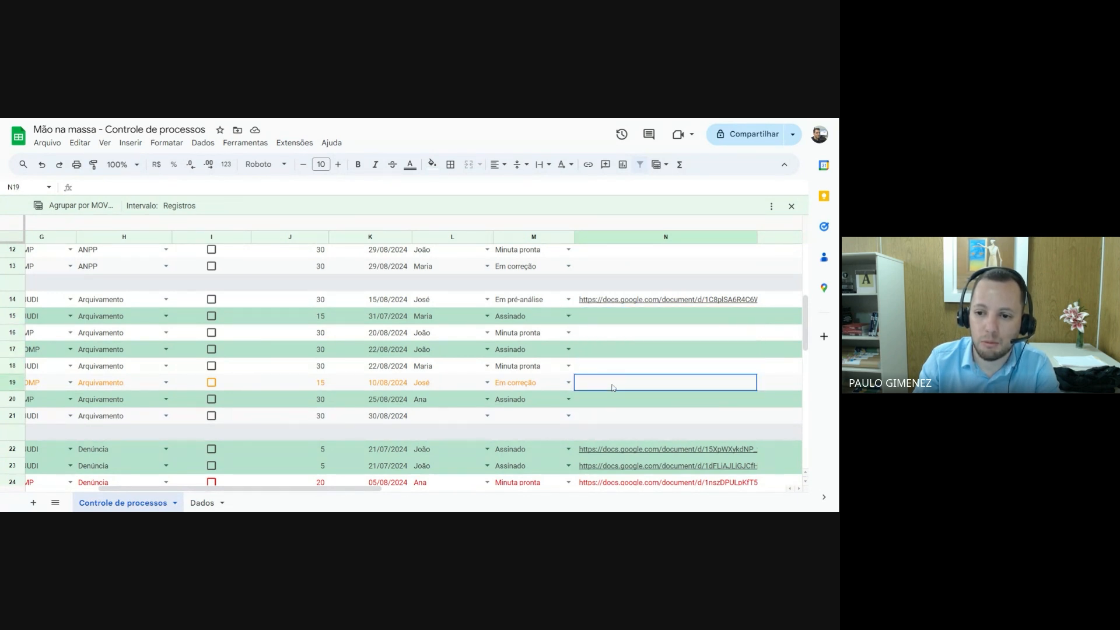
{"action": "scroll", "coordinate": [416, 500], "scroll_direction": "left", "scroll_amount": 3}
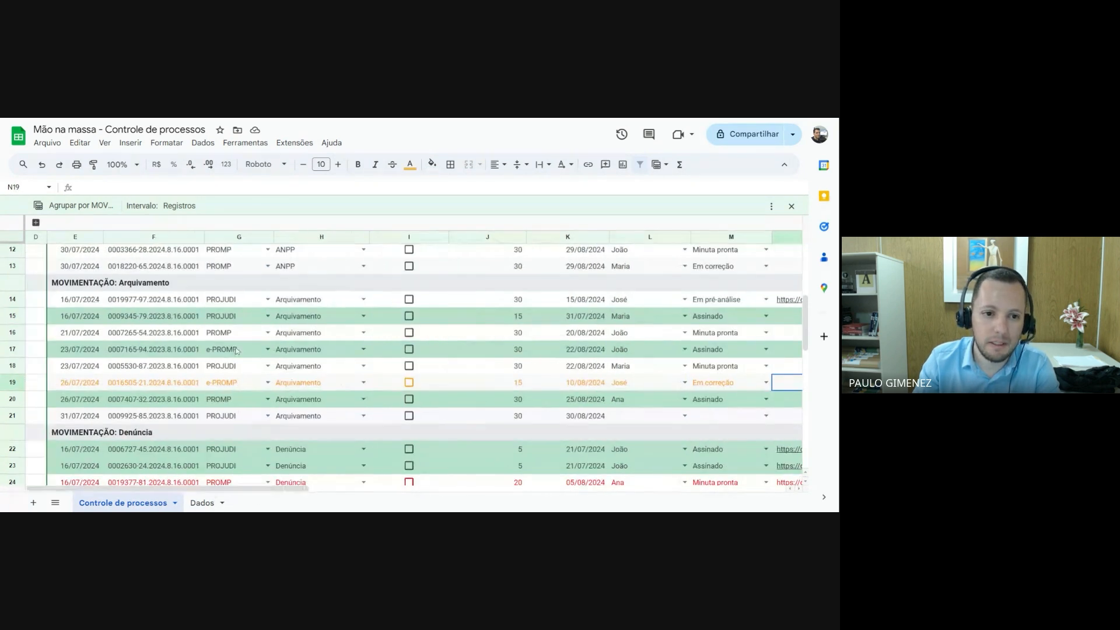
{"action": "scroll", "coordinate": [120, 257], "scroll_direction": "up", "scroll_amount": 5}
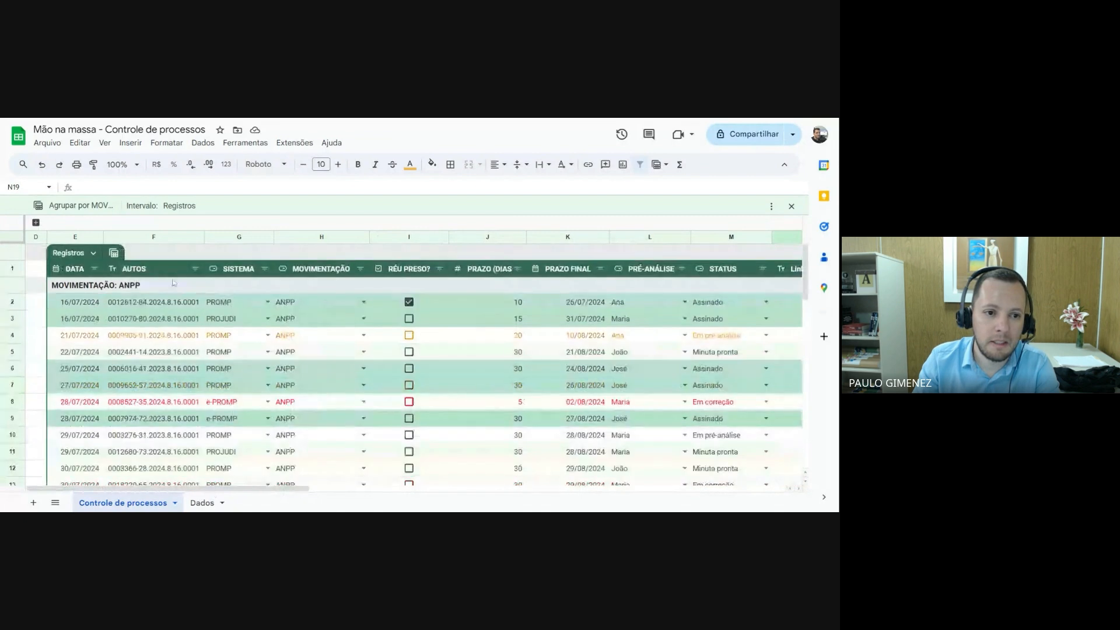
Switch the Registros table to the view grouped by PRAZO FINAL and look through its deadline groups
{"action": "left_click", "coordinate": [115, 254]}
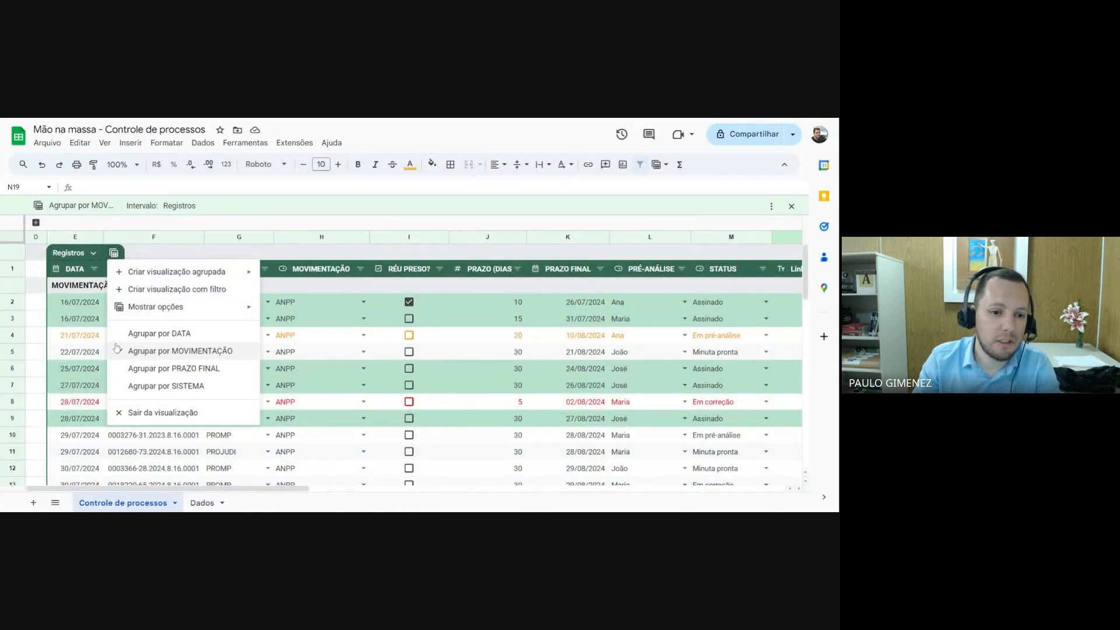
{"action": "left_click", "coordinate": [186, 368]}
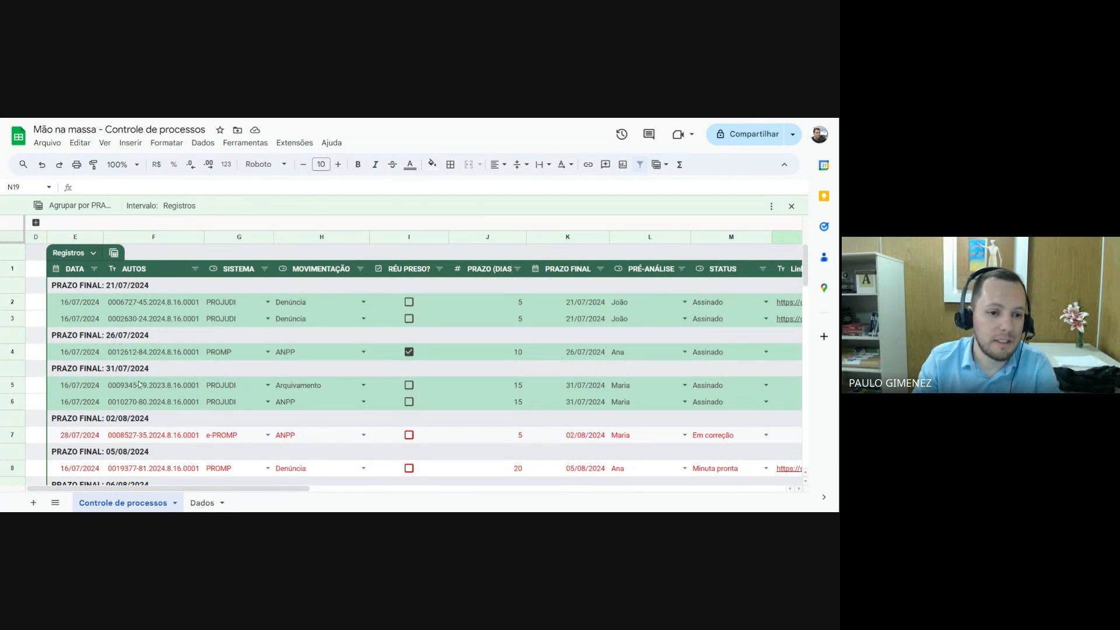
{"action": "scroll", "coordinate": [139, 383], "scroll_direction": "down", "scroll_amount": 3}
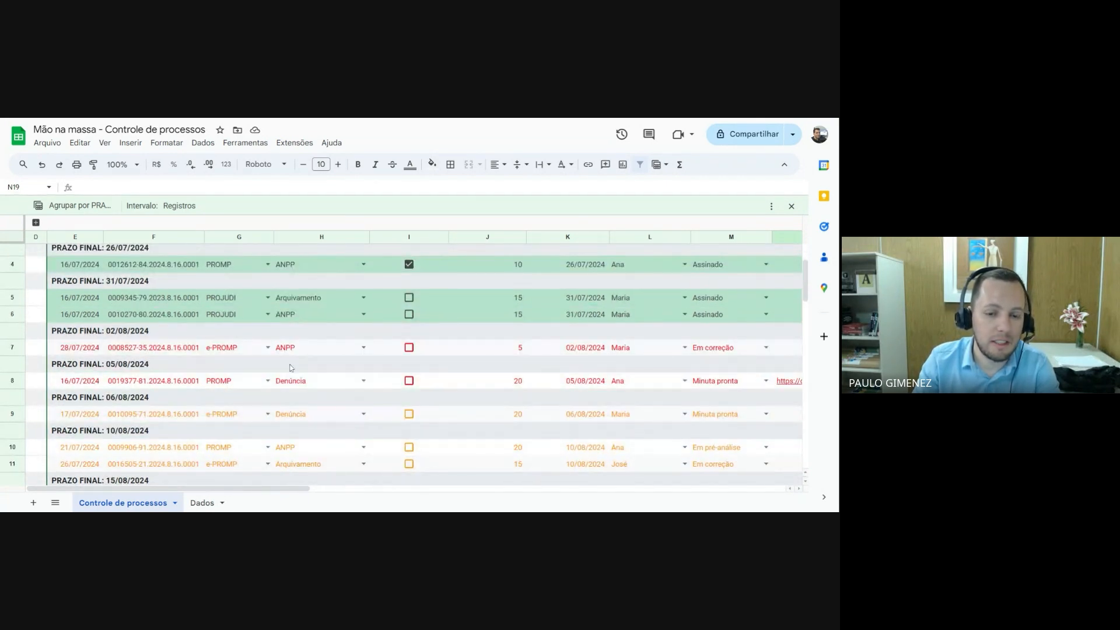
{"action": "scroll", "coordinate": [295, 371], "scroll_direction": "up", "scroll_amount": 3}
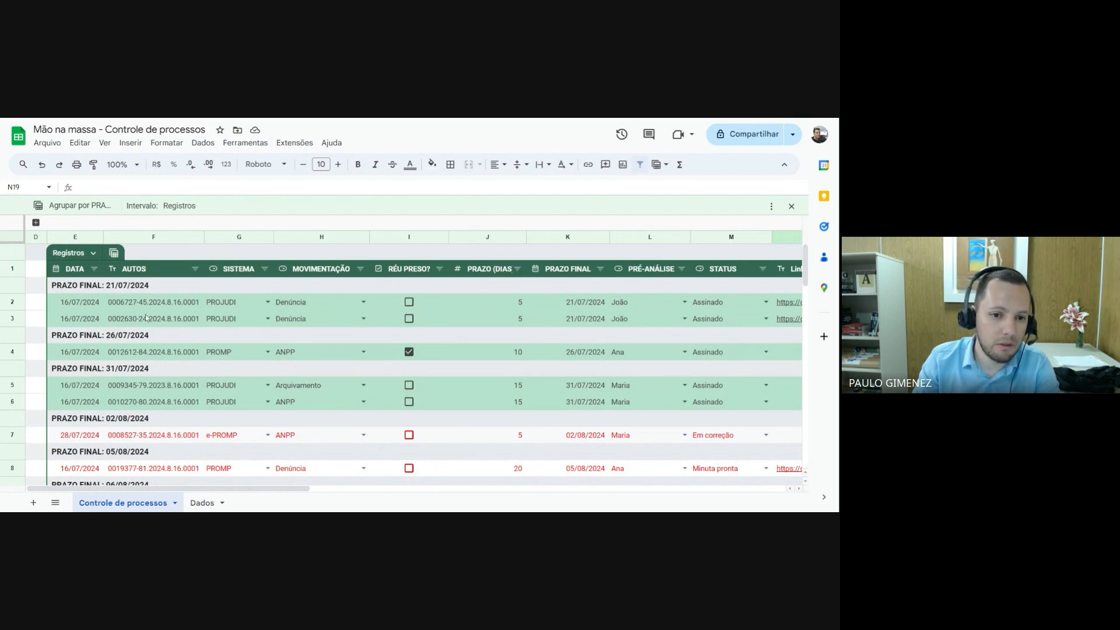
Filter the STATUS column to hide Assinado records and look through the remaining deadline groups
{"action": "left_click", "coordinate": [763, 270]}
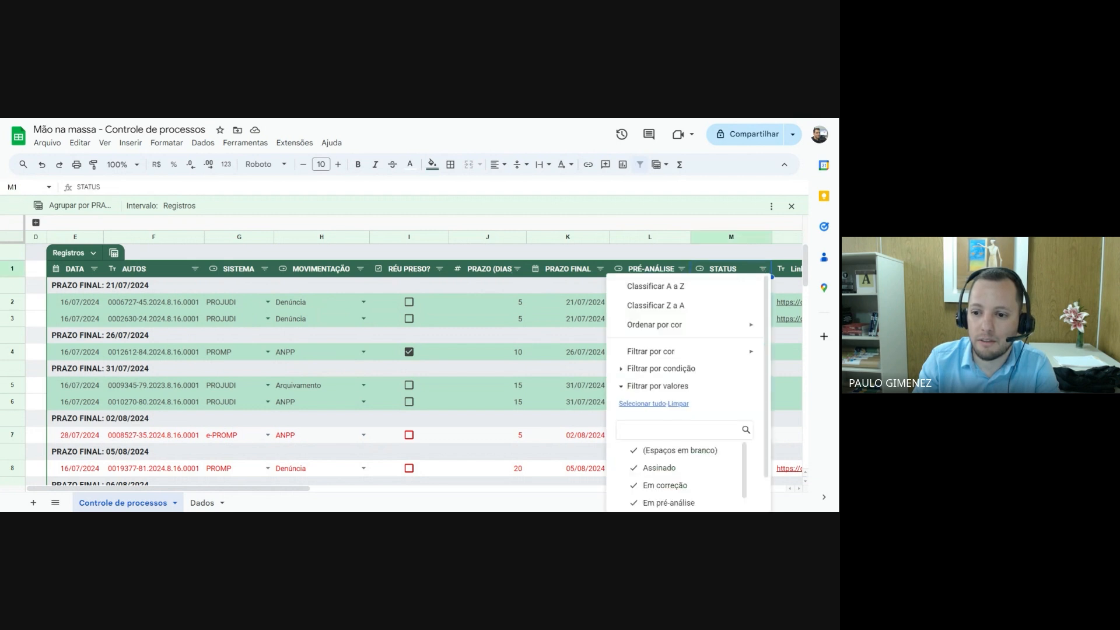
{"action": "left_click", "coordinate": [667, 467]}
{"action": "scroll", "coordinate": [729, 439], "scroll_direction": "down", "scroll_amount": 2}
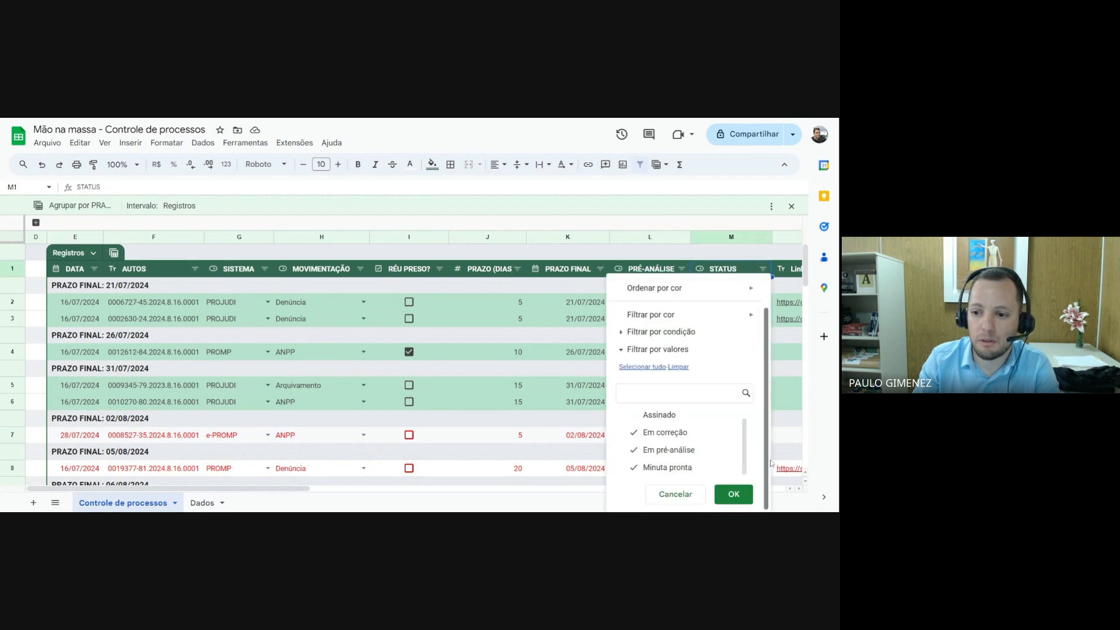
{"action": "left_click", "coordinate": [734, 494]}
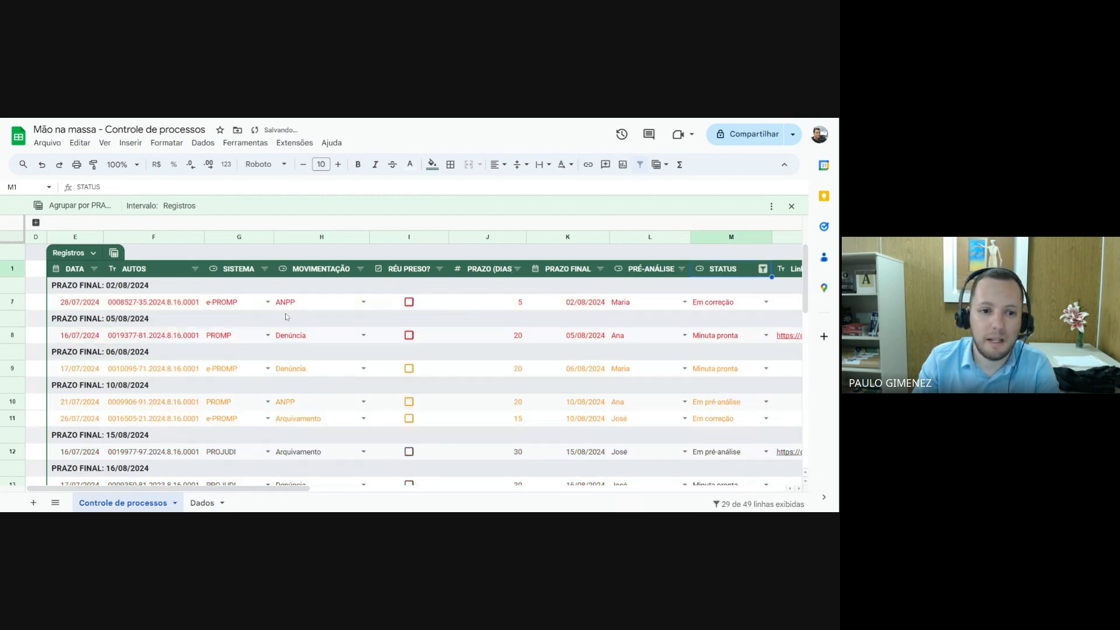
{"action": "scroll", "coordinate": [180, 354], "scroll_direction": "down", "scroll_amount": 6}
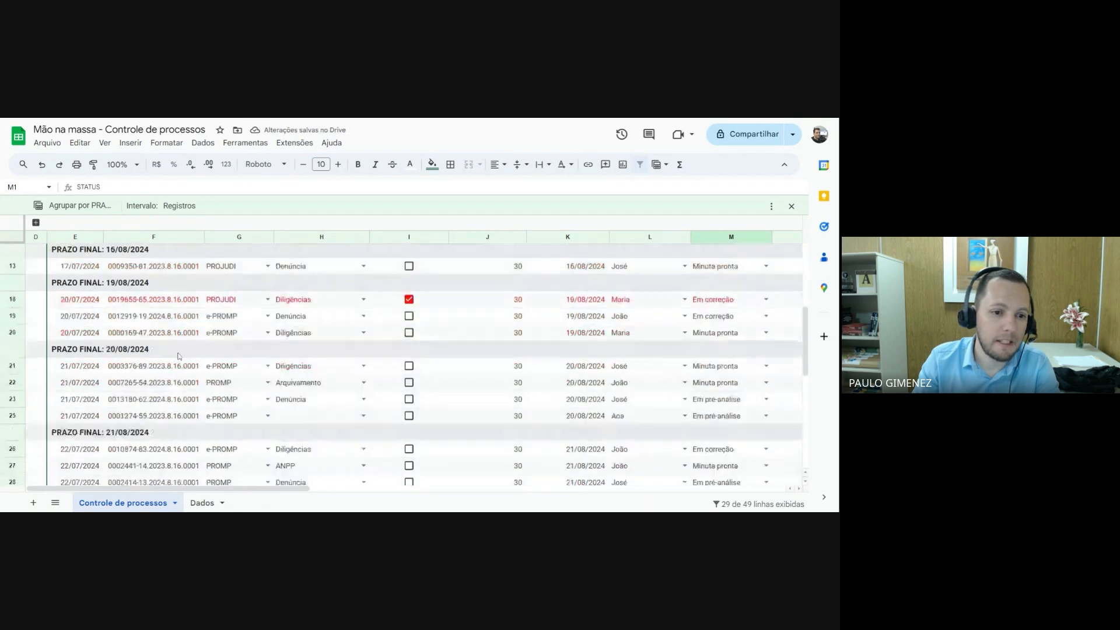
{"action": "scroll", "coordinate": [179, 356], "scroll_direction": "up", "scroll_amount": 6}
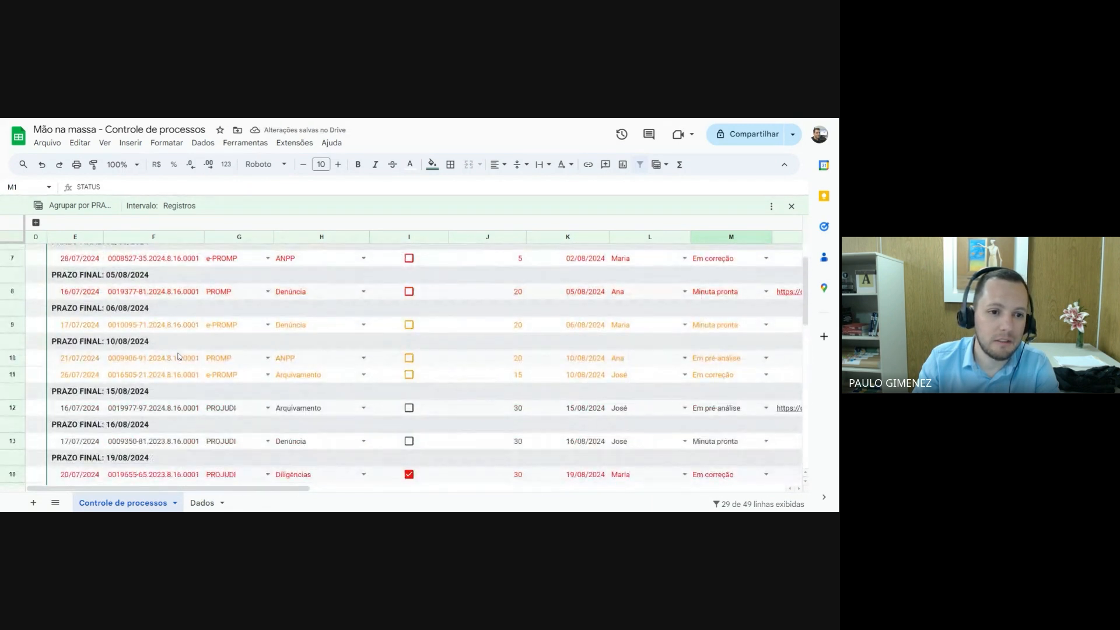
Include Assinado in the STATUS filter again and exit the grouped view of the Registros table
{"action": "left_click", "coordinate": [763, 268]}
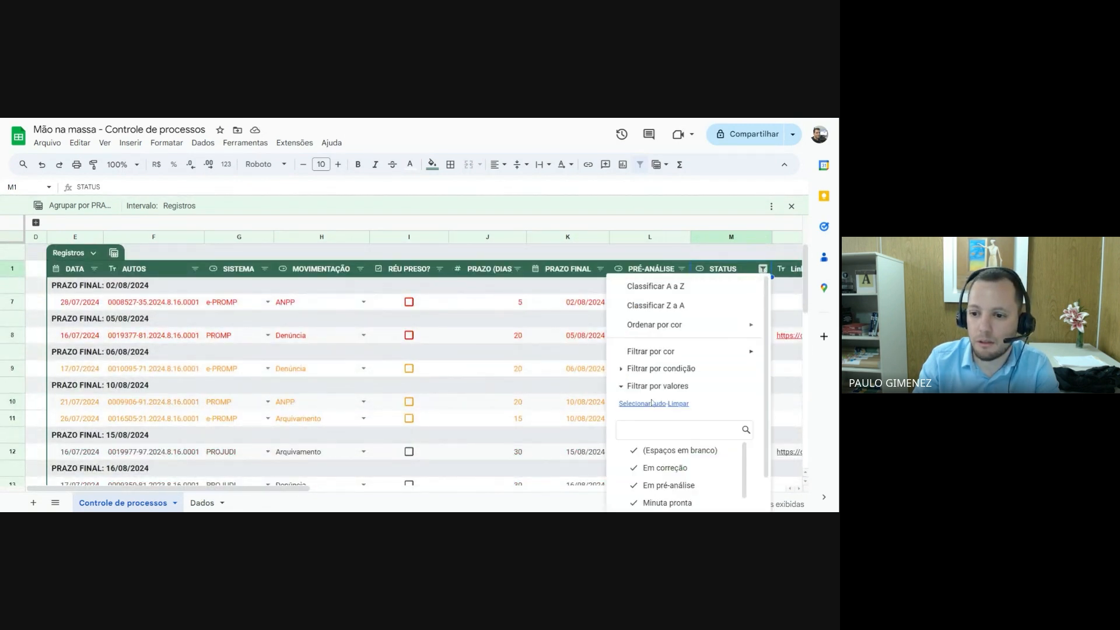
{"action": "scroll", "coordinate": [662, 426], "scroll_direction": "down", "scroll_amount": 1}
{"action": "scroll", "coordinate": [666, 459], "scroll_direction": "down", "scroll_amount": 1}
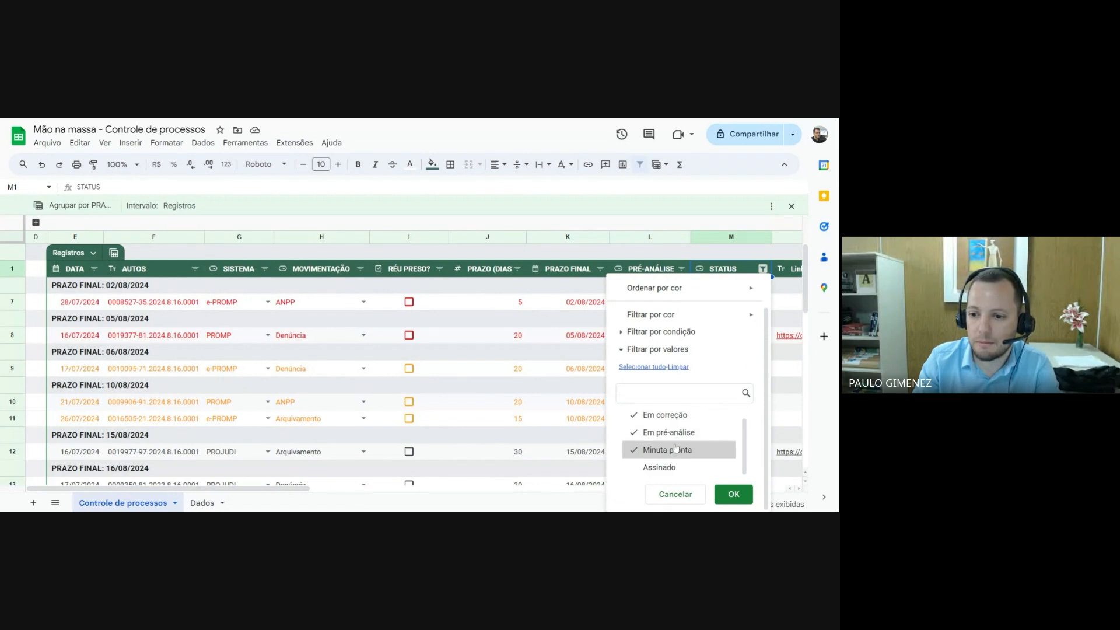
{"action": "left_click", "coordinate": [734, 493]}
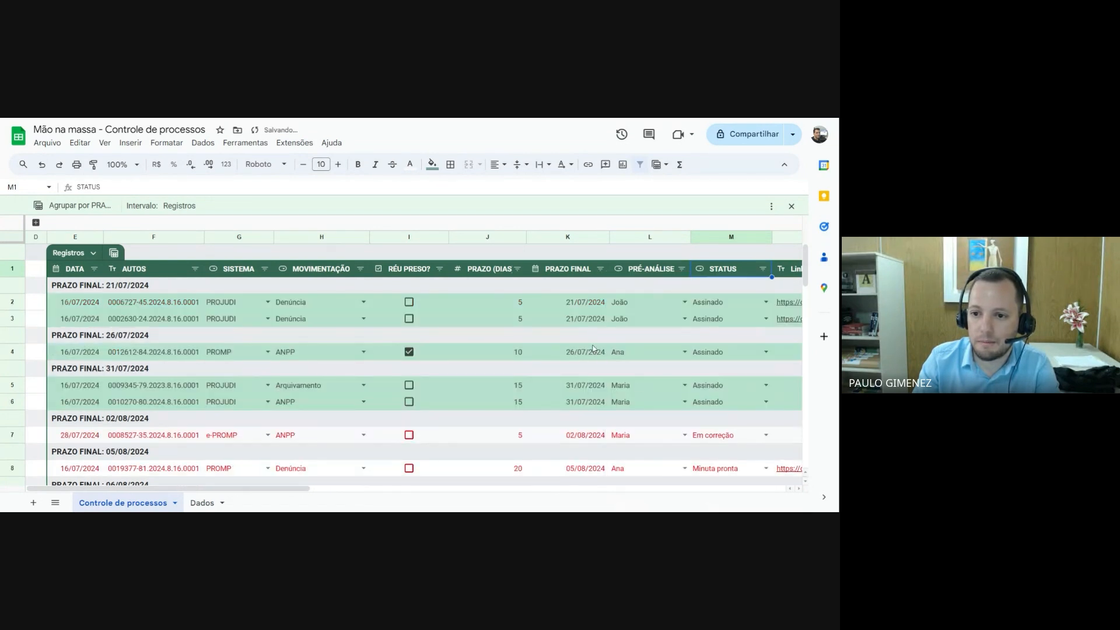
{"action": "left_click", "coordinate": [114, 252]}
{"action": "left_click", "coordinate": [169, 414]}
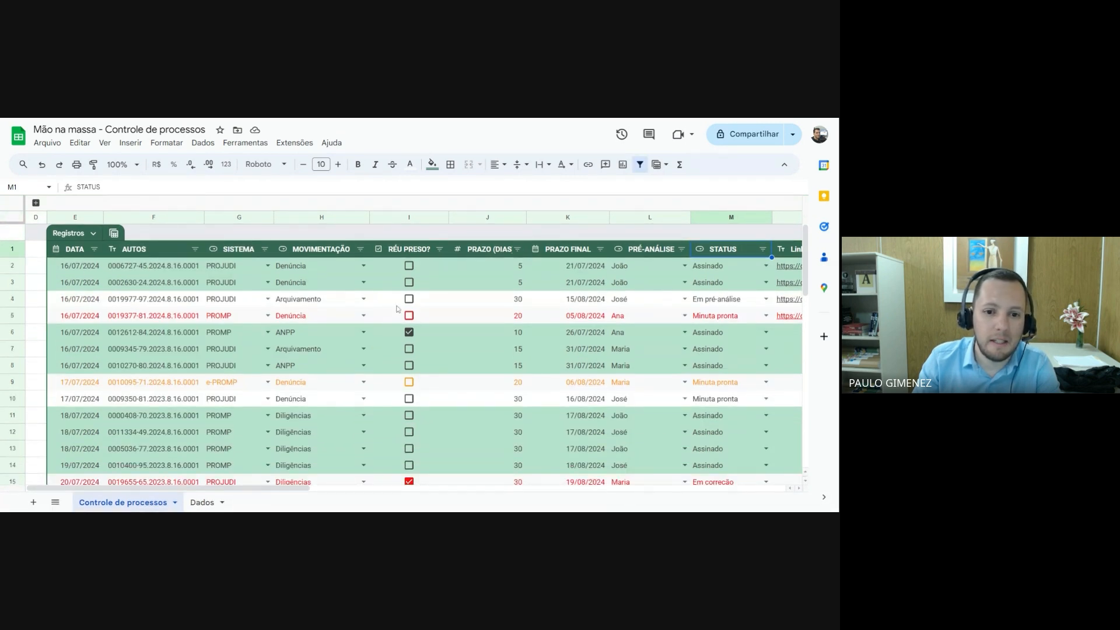
Set the PRAZO (DIAS) value in row 4 to 10
{"action": "left_click", "coordinate": [515, 300]}
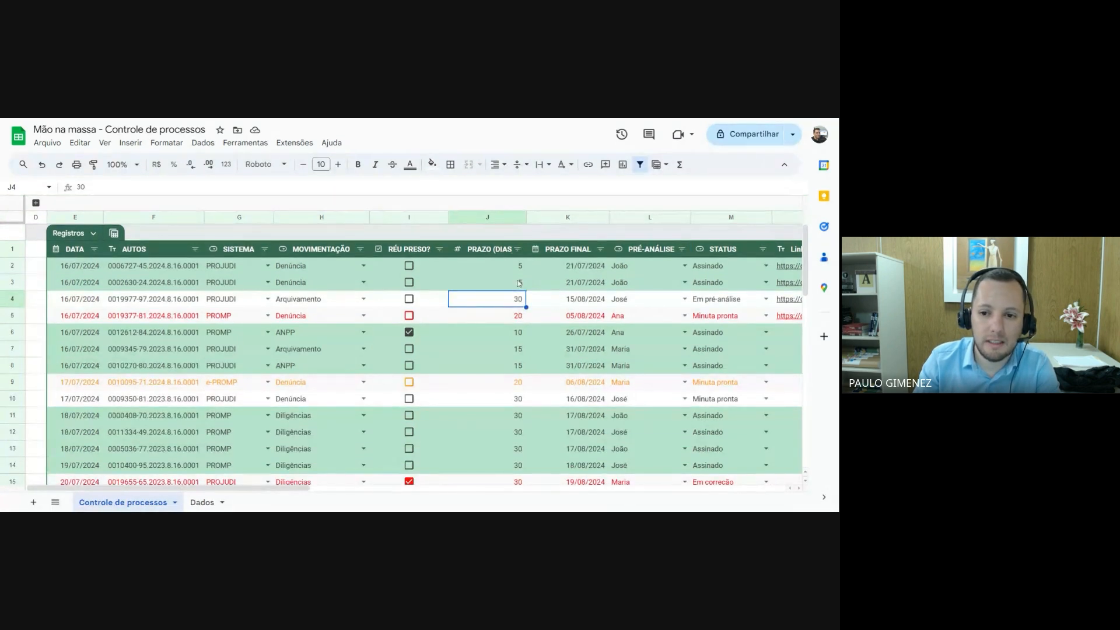
{"action": "left_click", "coordinate": [518, 318]}
{"action": "left_click", "coordinate": [521, 301]}
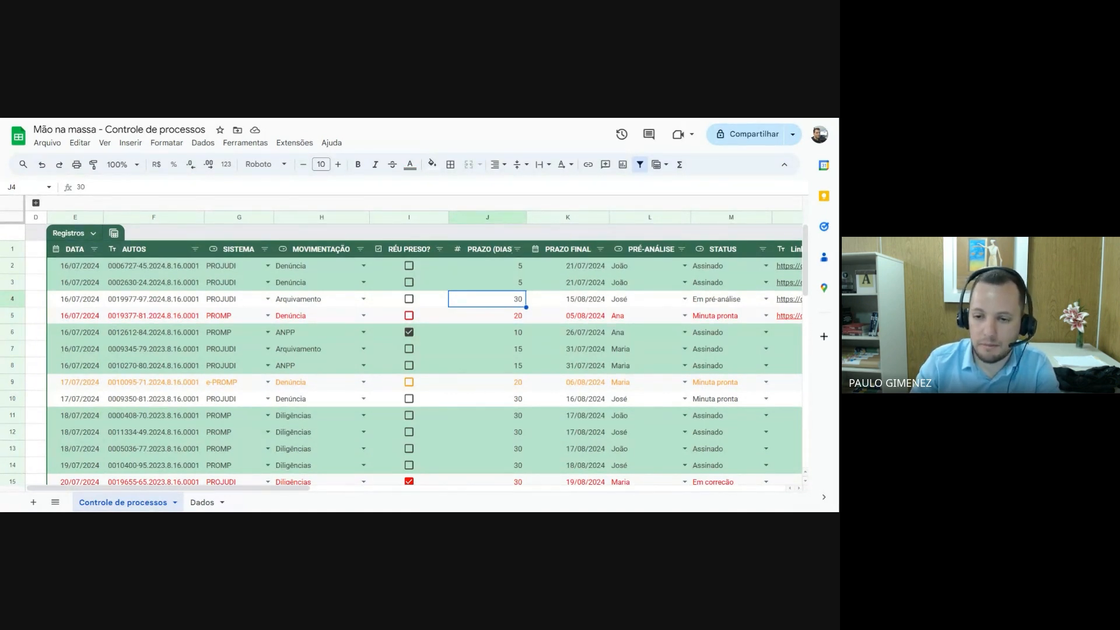
{"action": "type", "text": "10"}
{"action": "key", "text": "Return"}
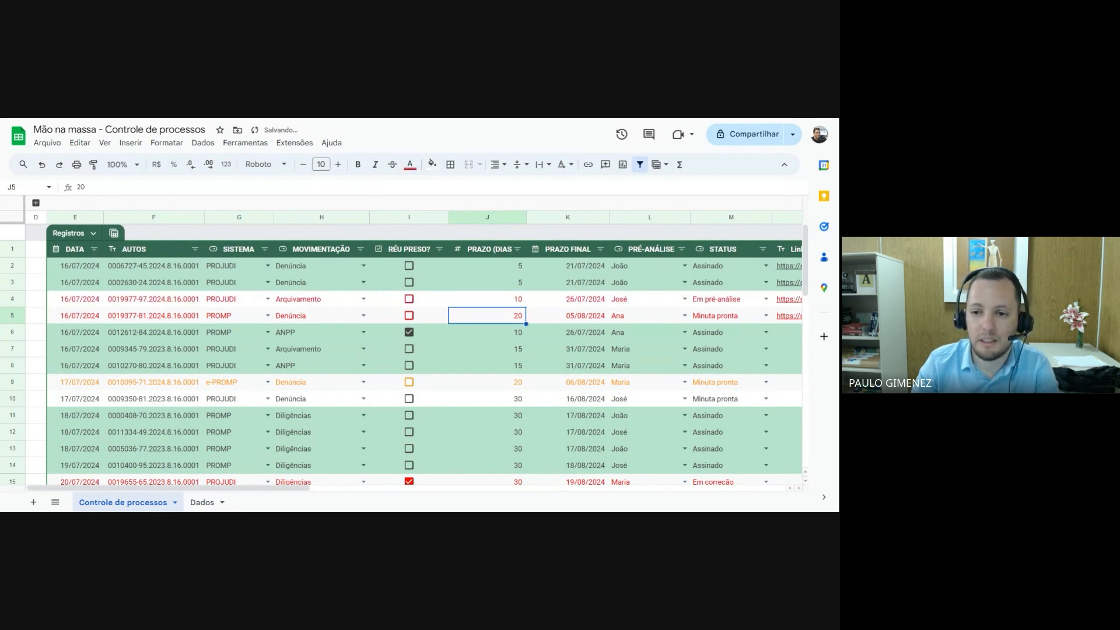
Set the PRAZO (DIAS) value in row 4 to 20
{"action": "left_click", "coordinate": [521, 301]}
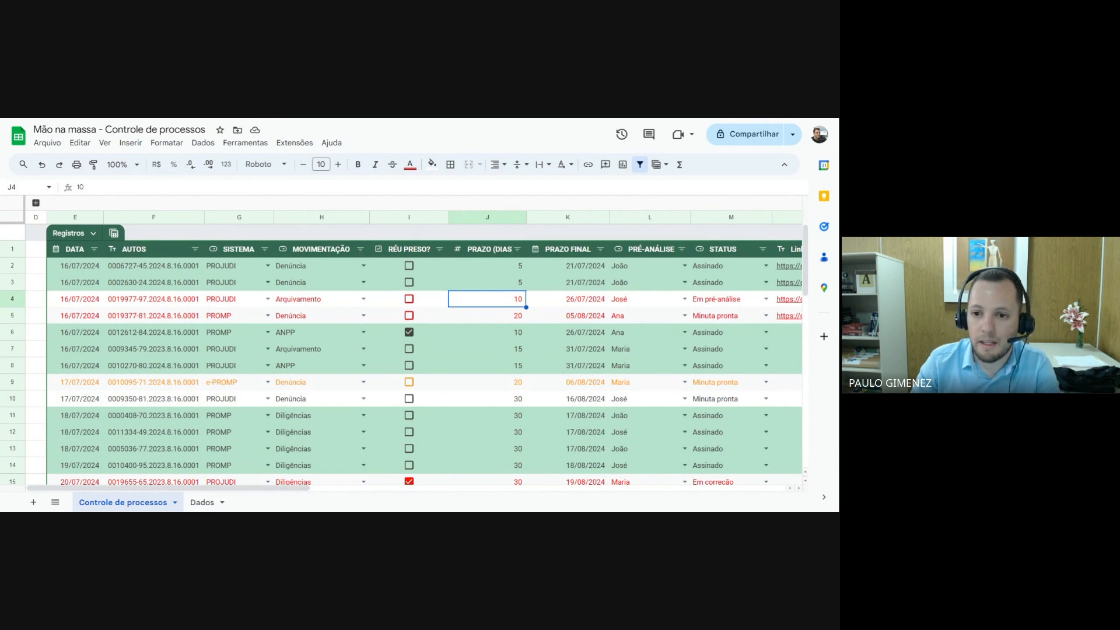
{"action": "type", "text": "20"}
{"action": "key", "text": "Return"}
Set the PRAZO (DIAS) value in row 4 to 25
{"action": "key", "text": "Up"}
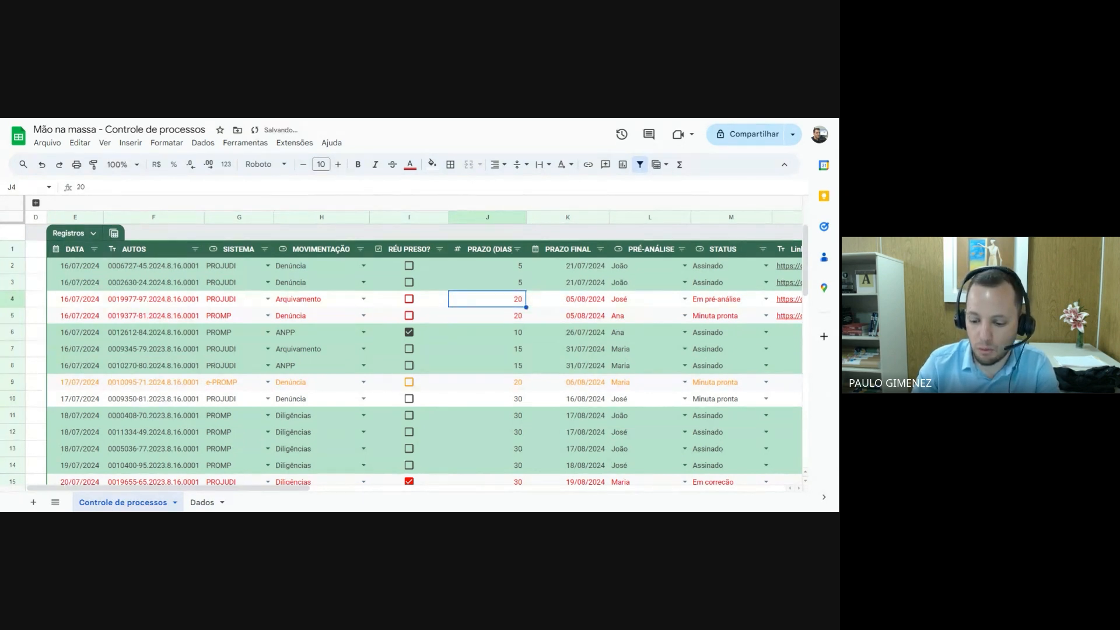
{"action": "type", "text": "25"}
{"action": "key", "text": "Return"}
{"action": "key", "text": "Up"}
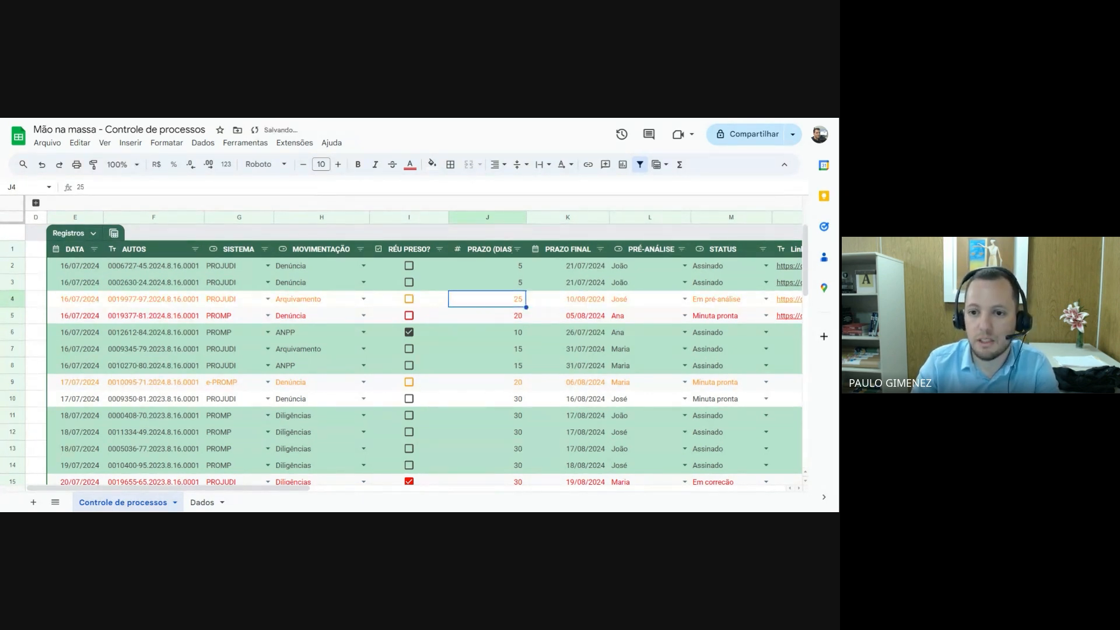
Inspect the PRAZO FINAL formula in row 4, and set that row's STATUS to Assinado and back to Em pré-análise
{"action": "left_click", "coordinate": [580, 303]}
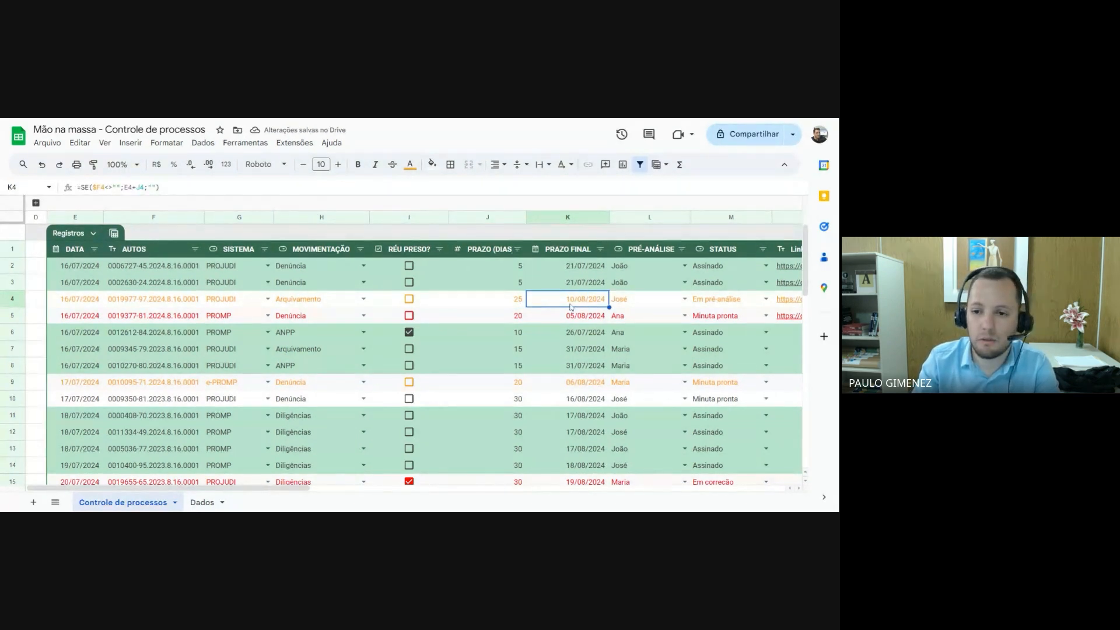
{"action": "left_click", "coordinate": [766, 299]}
{"action": "left_click", "coordinate": [720, 363]}
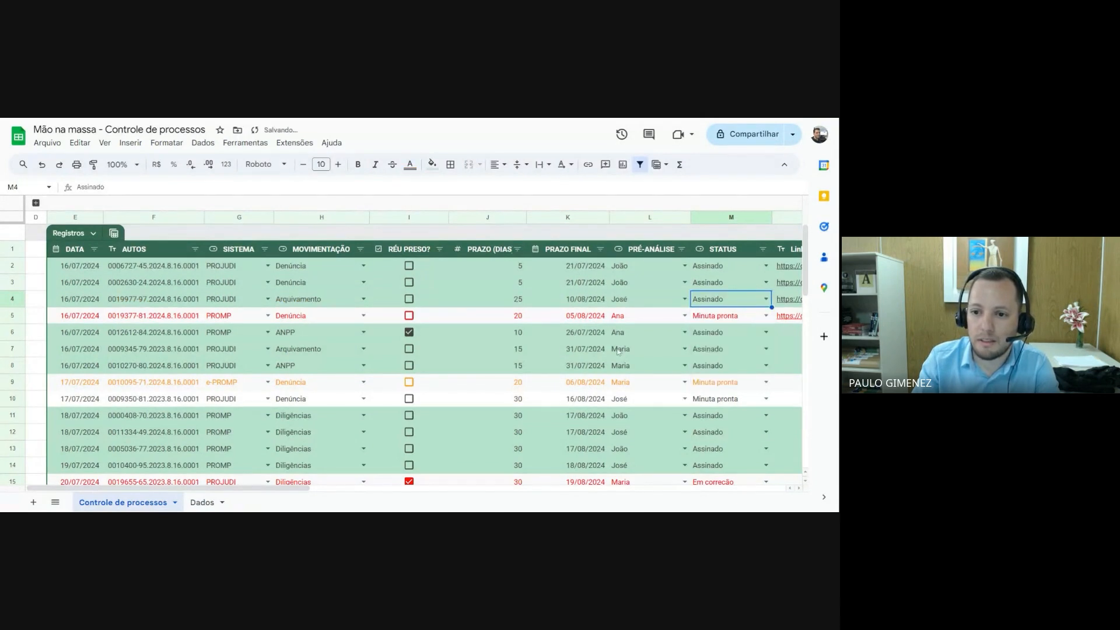
{"action": "left_click", "coordinate": [766, 300]}
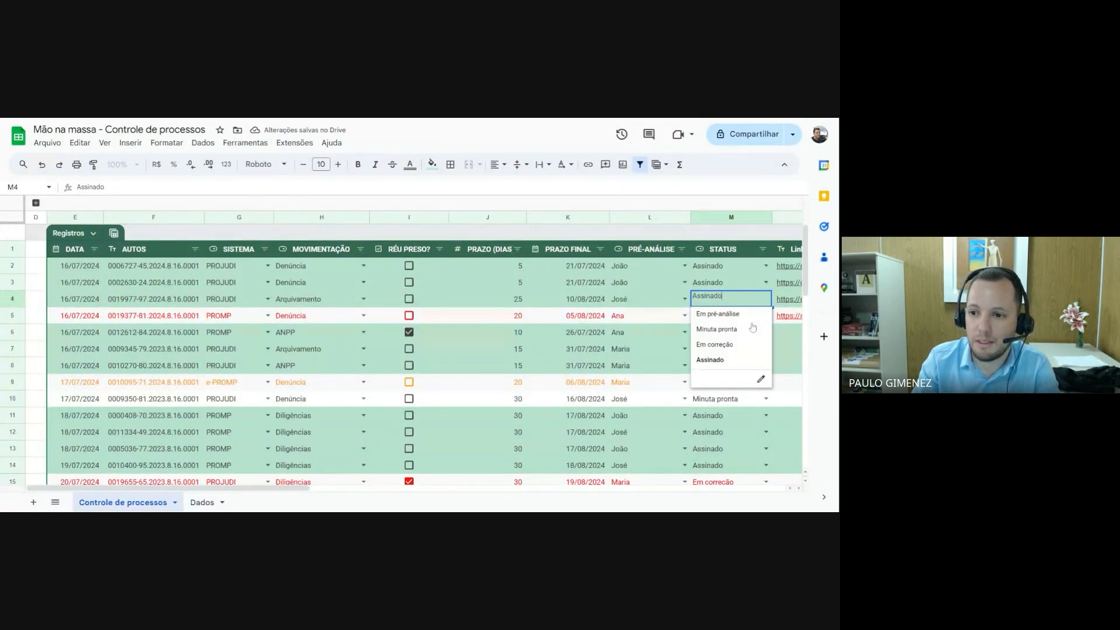
{"action": "left_click", "coordinate": [733, 320]}
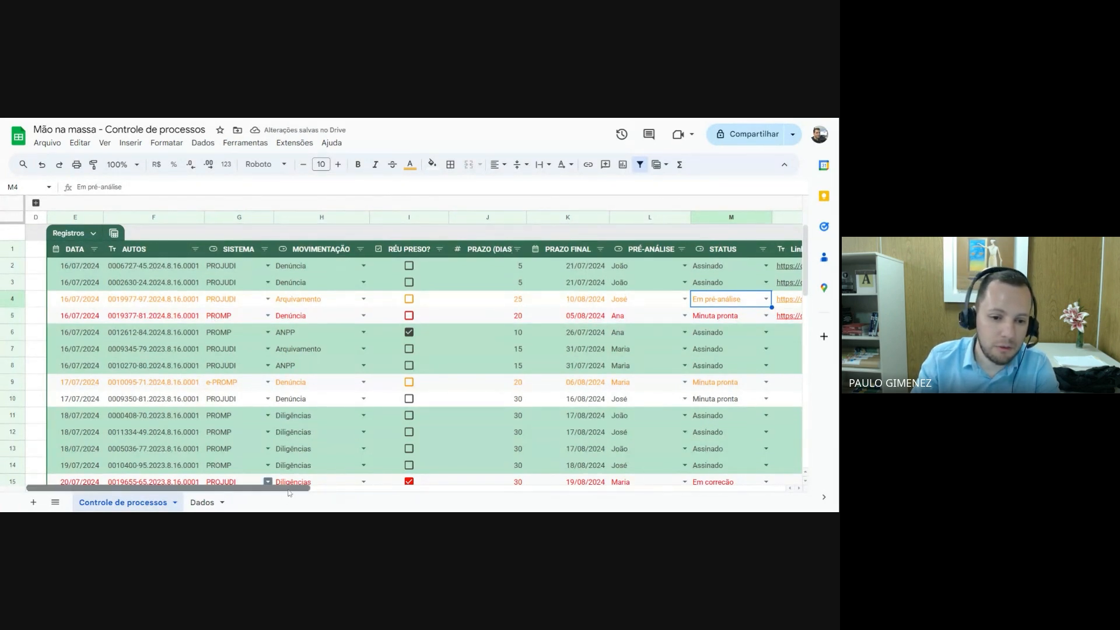
Expand the collapsed column group A to C to show the SISTEMA and MOVIMENTAÇÃO summary tables
{"action": "left_click", "coordinate": [36, 203]}
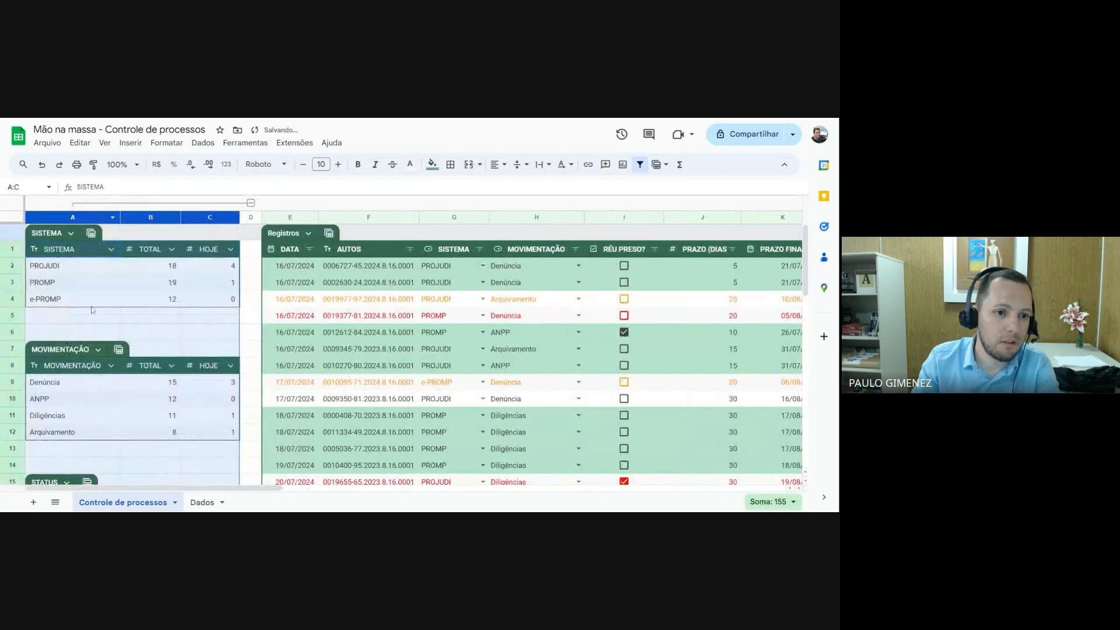
{"action": "left_click", "coordinate": [70, 316]}
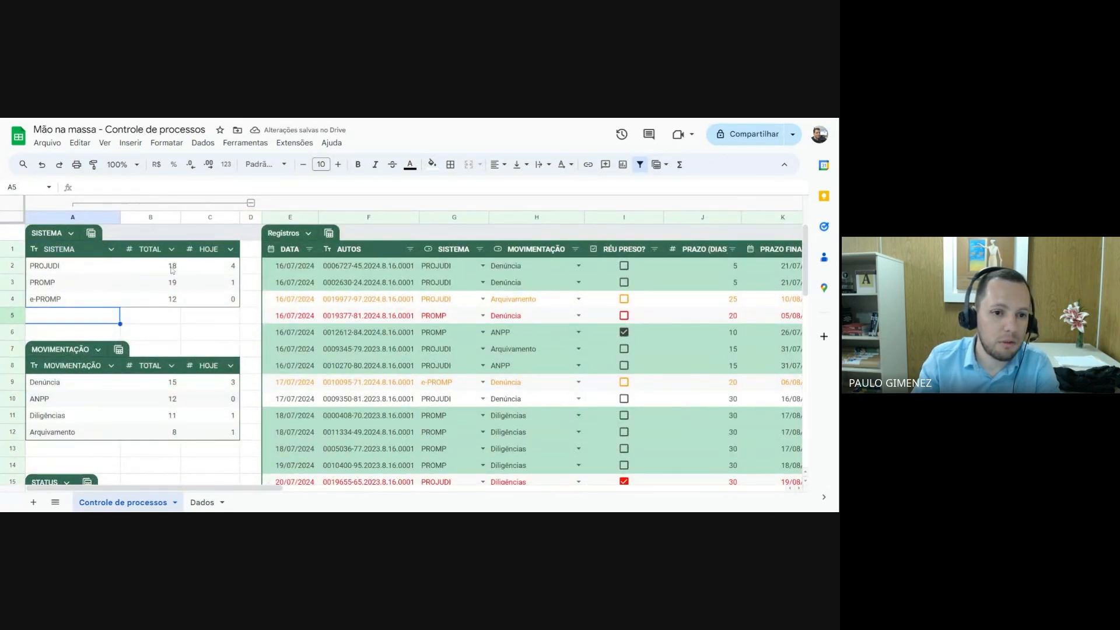
Inspect the TOTAL formulas in the SISTEMA summary table, and set row 2's SISTEMA in Registros to e-PROMP
{"action": "left_click", "coordinate": [140, 270]}
{"action": "left_click", "coordinate": [164, 288]}
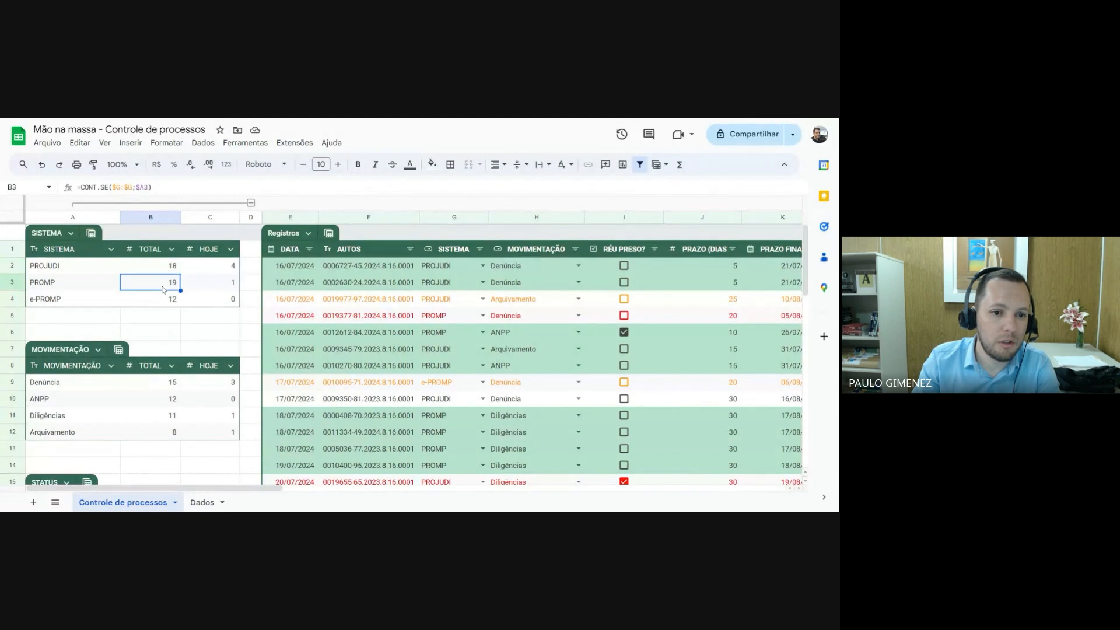
{"action": "left_click", "coordinate": [172, 272]}
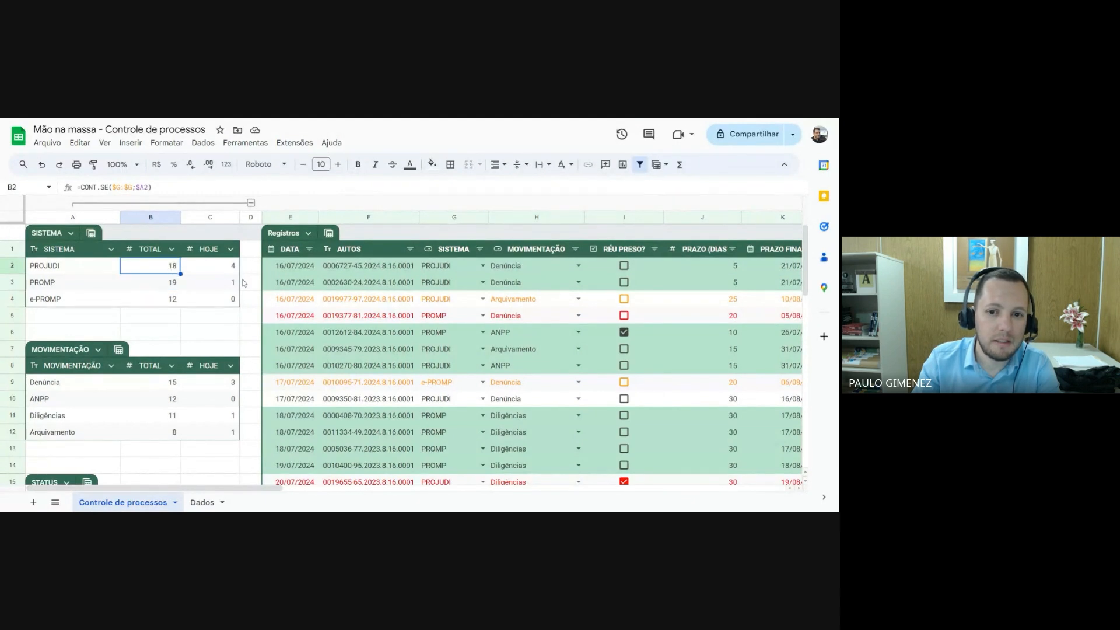
{"action": "left_click", "coordinate": [482, 266]}
{"action": "left_click", "coordinate": [439, 313]}
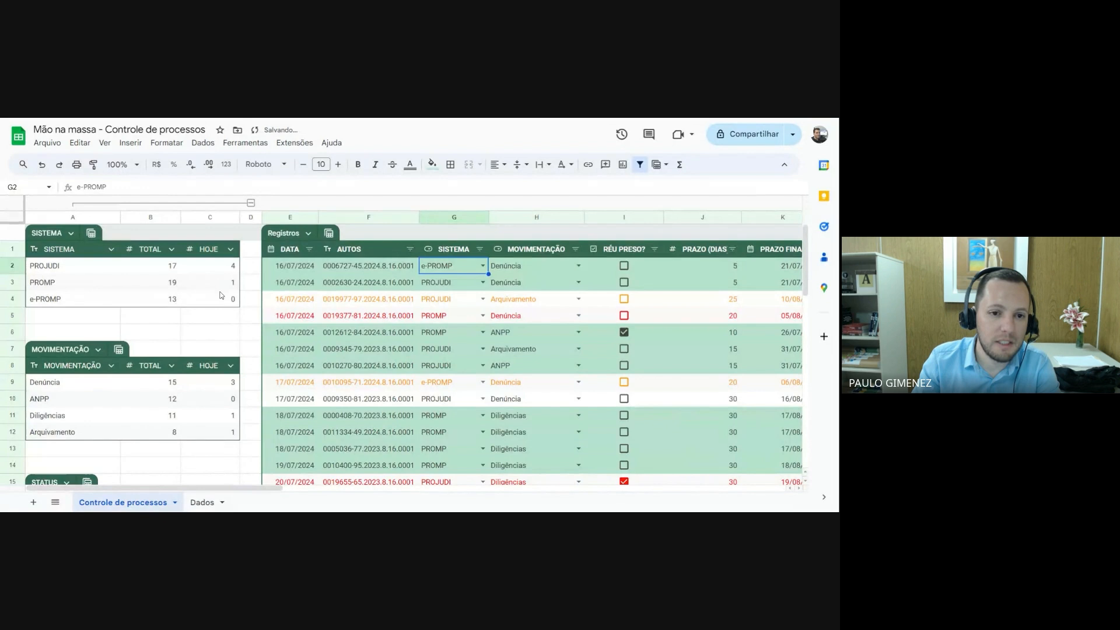
Inspect the HOJE count formulas for PROJUDI, PROMP and e-PROMP in the SISTEMA summary table
{"action": "left_click", "coordinate": [211, 269]}
{"action": "left_click", "coordinate": [224, 286]}
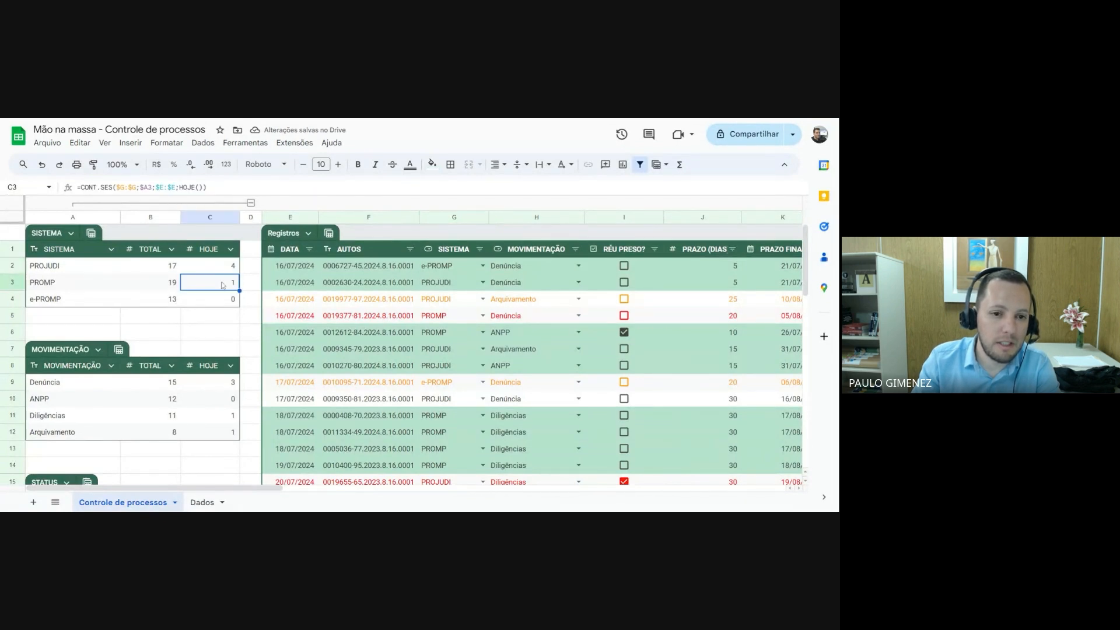
{"action": "left_click", "coordinate": [223, 305]}
{"action": "left_click", "coordinate": [225, 268]}
{"action": "left_click", "coordinate": [225, 285]}
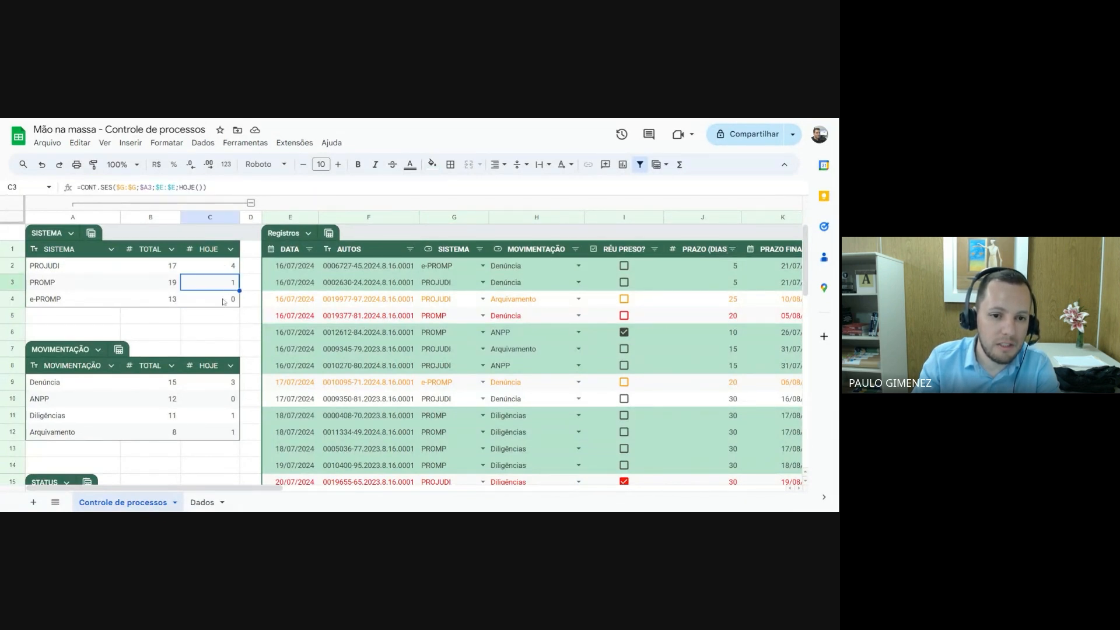
{"action": "left_click", "coordinate": [224, 303]}
Set the MOVIMENTAÇÃO in row 7 of Registros to ANPP and review the MOVIMENTAÇÃO and STATUS summary tables
{"action": "scroll", "coordinate": [168, 363], "scroll_direction": "down", "scroll_amount": 1}
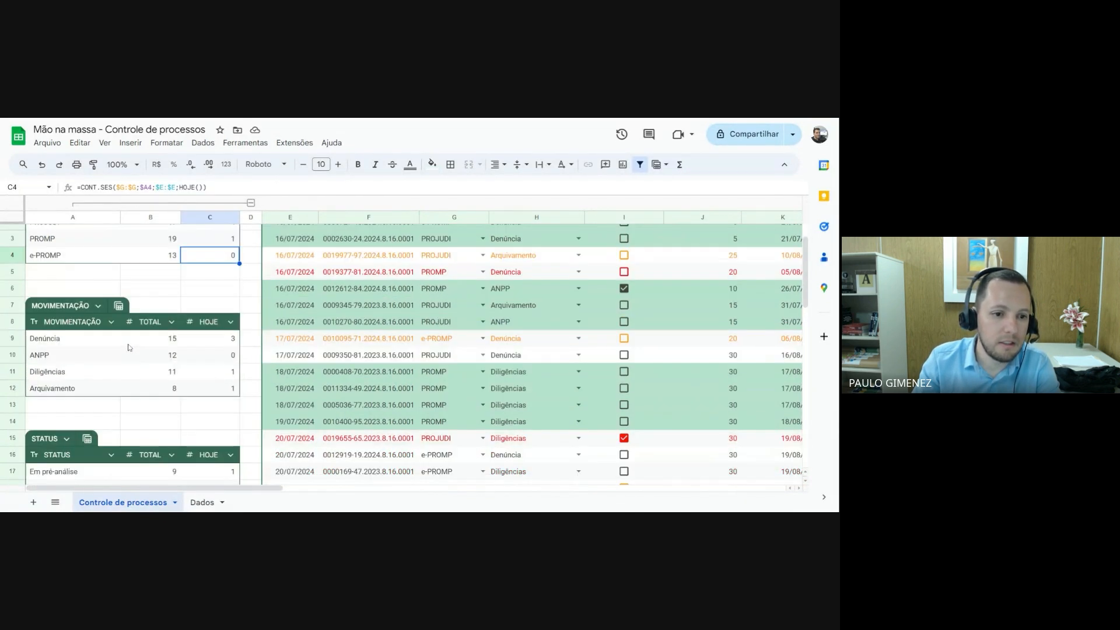
{"action": "left_click", "coordinate": [578, 305]}
{"action": "left_click", "coordinate": [508, 341]}
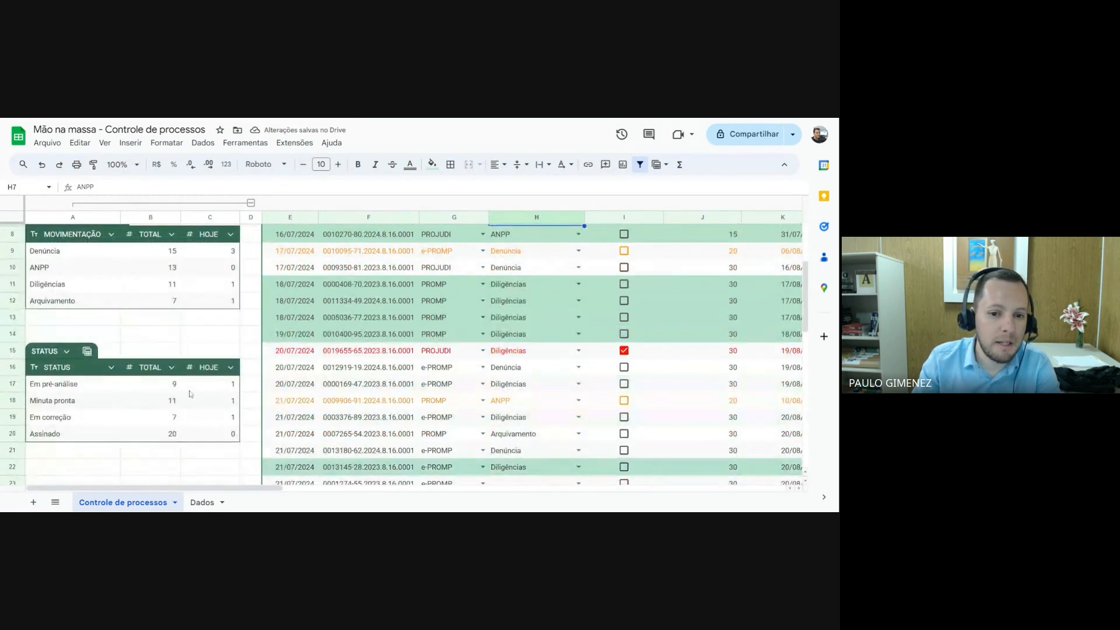
{"action": "scroll", "coordinate": [190, 394], "scroll_direction": "up", "scroll_amount": 1}
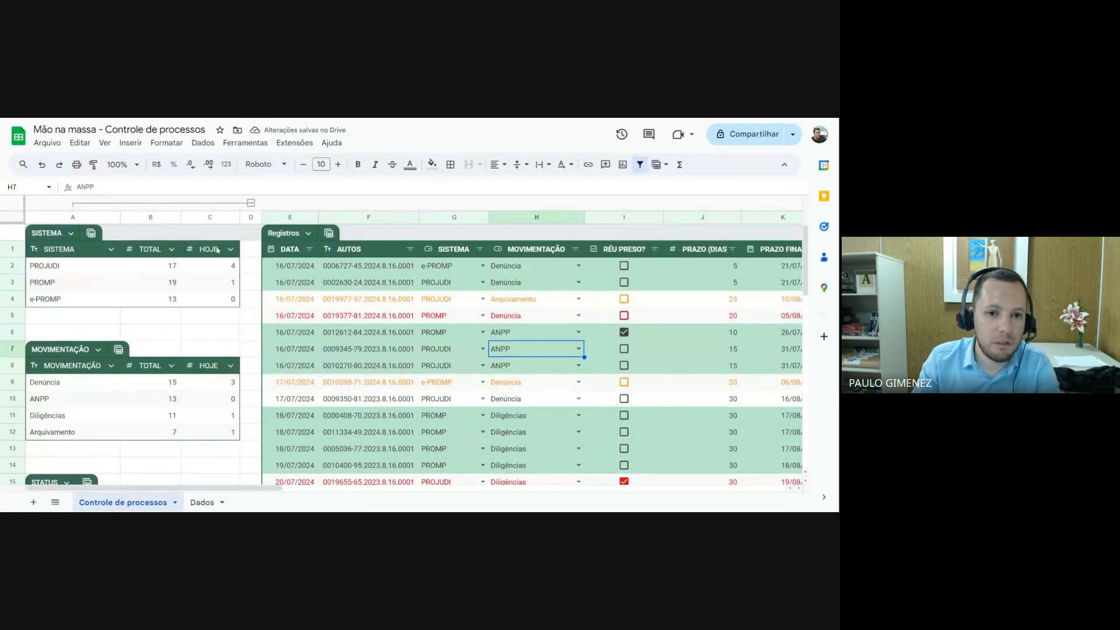
Collapse the column group A to C and add 10 rows below the last record of the Registros table
{"action": "left_click", "coordinate": [251, 202]}
{"action": "scroll", "coordinate": [147, 315], "scroll_direction": "down", "scroll_amount": 1}
{"action": "scroll", "coordinate": [147, 315], "scroll_direction": "down", "scroll_amount": 10}
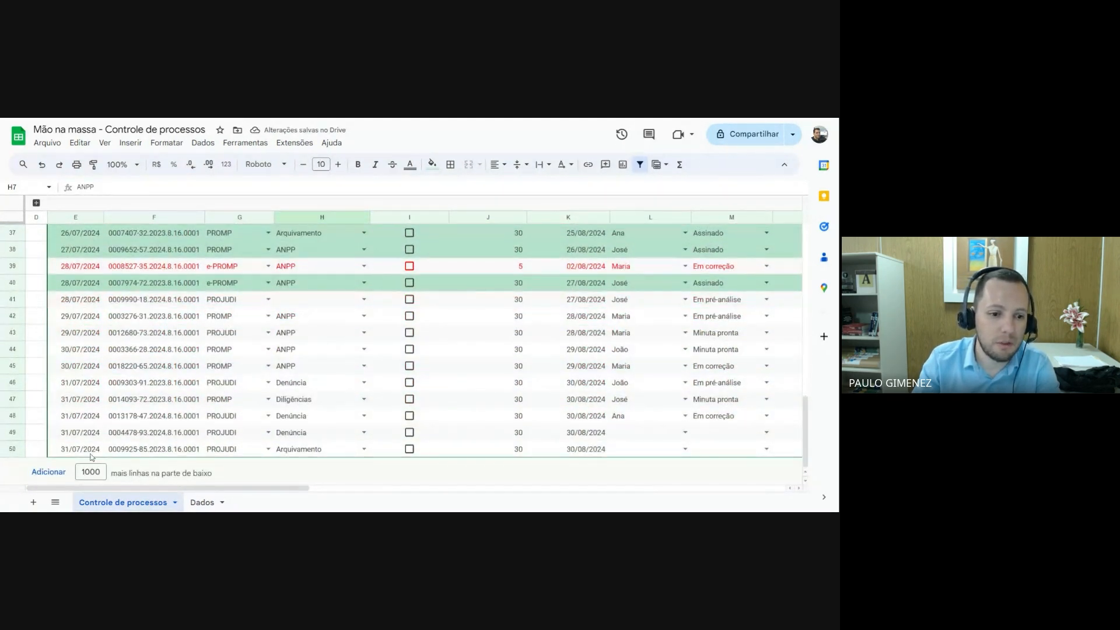
{"action": "double_click", "coordinate": [91, 472]}
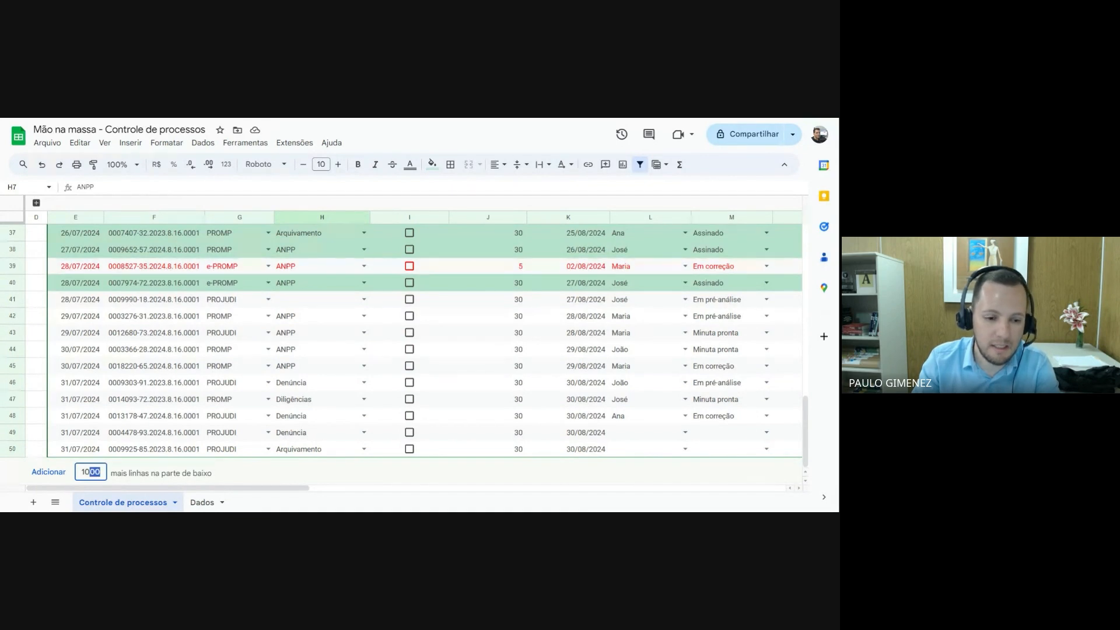
{"action": "type", "text": "10"}
{"action": "key", "text": "Return"}
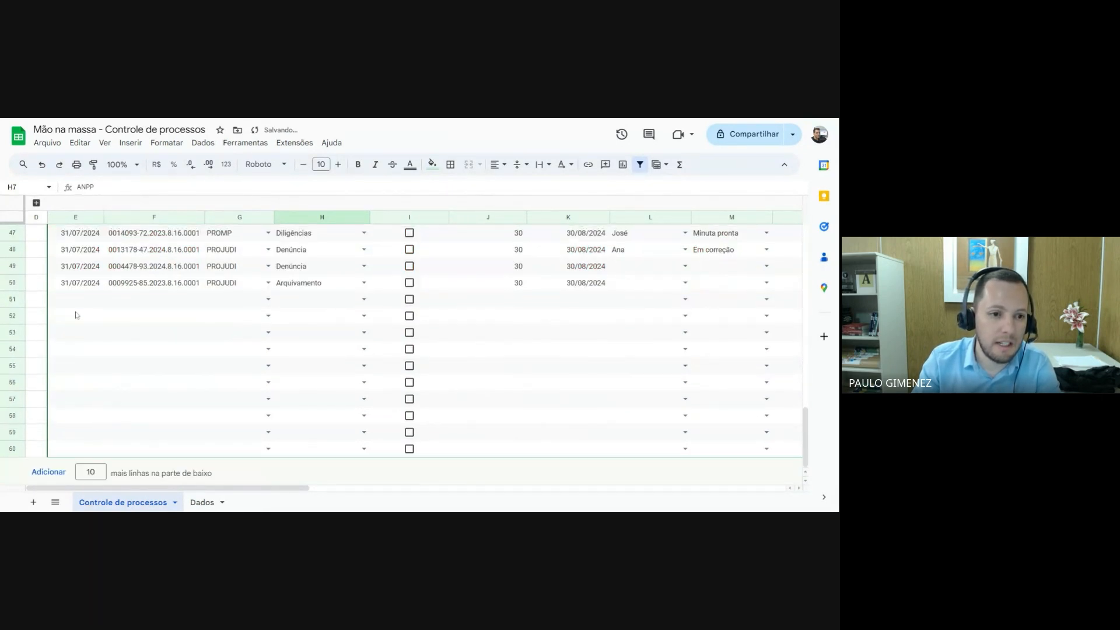
{"action": "left_click", "coordinate": [82, 301]}
{"action": "scroll", "coordinate": [204, 304], "scroll_direction": "up", "scroll_amount": 12}
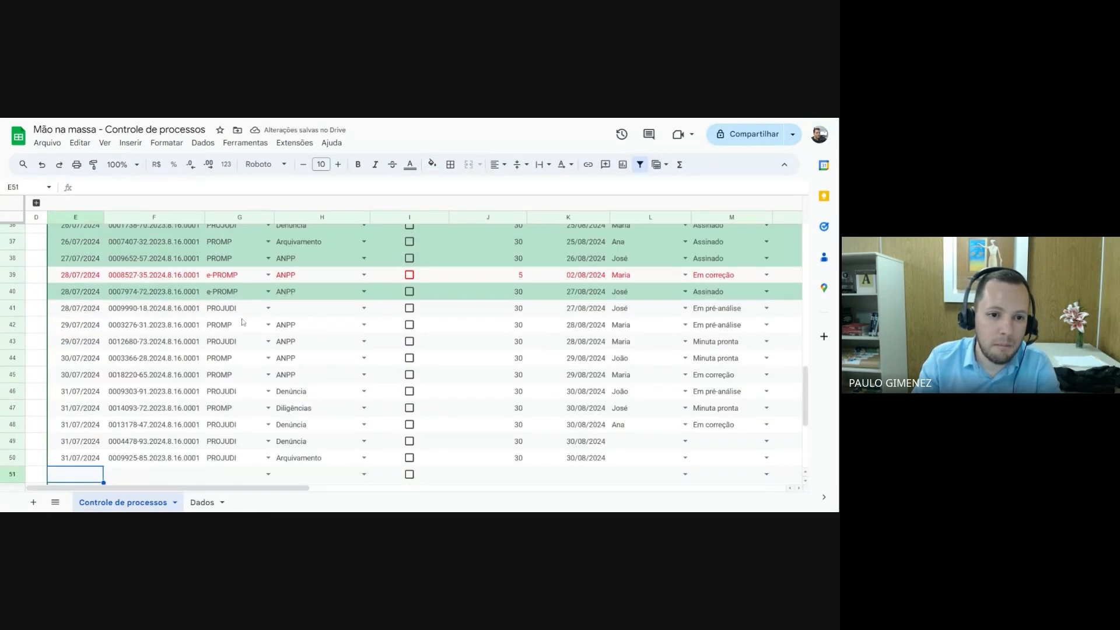
{"action": "scroll", "coordinate": [239, 321], "scroll_direction": "up", "scroll_amount": 3}
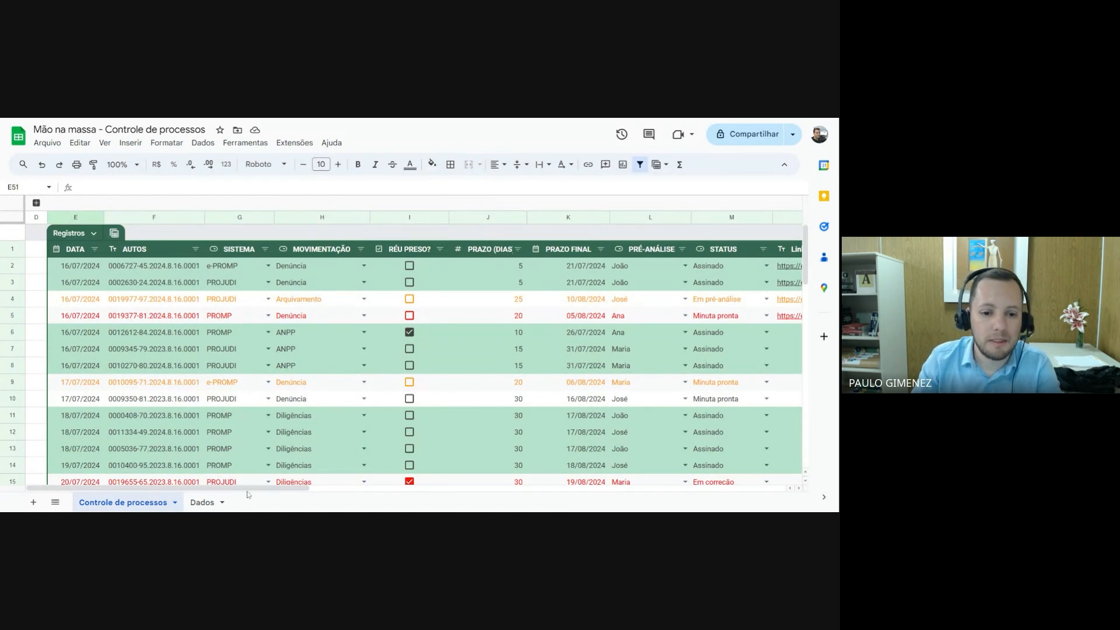
Review the unformatted records on the Dados sheet down to the last row
{"action": "left_click", "coordinate": [204, 502]}
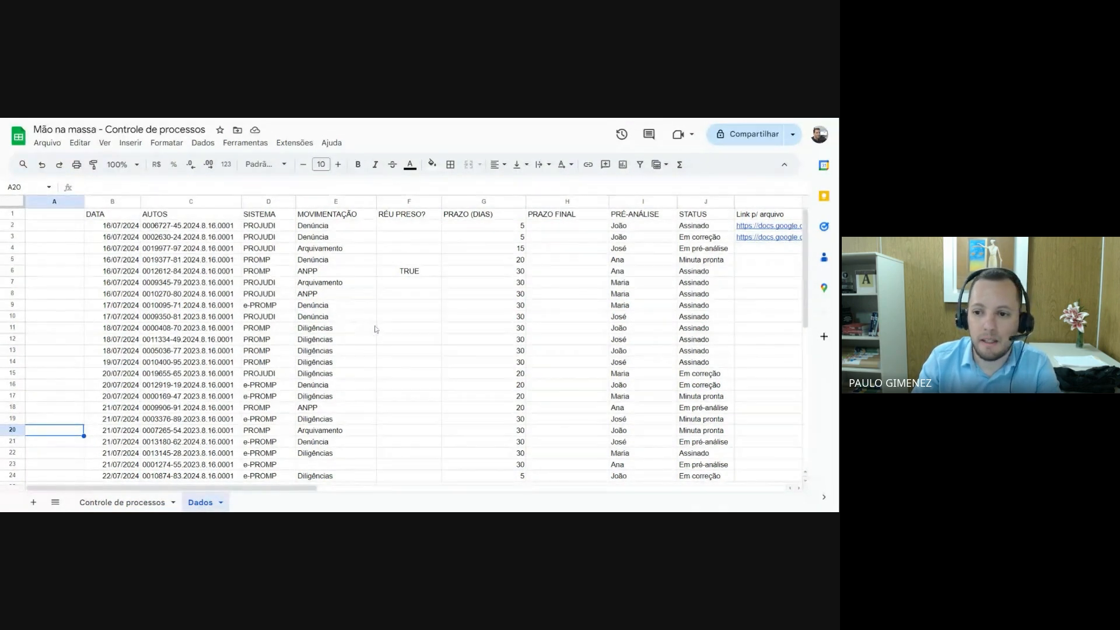
{"action": "scroll", "coordinate": [375, 327], "scroll_direction": "down", "scroll_amount": 5}
{"action": "scroll", "coordinate": [379, 327], "scroll_direction": "down", "scroll_amount": 1}
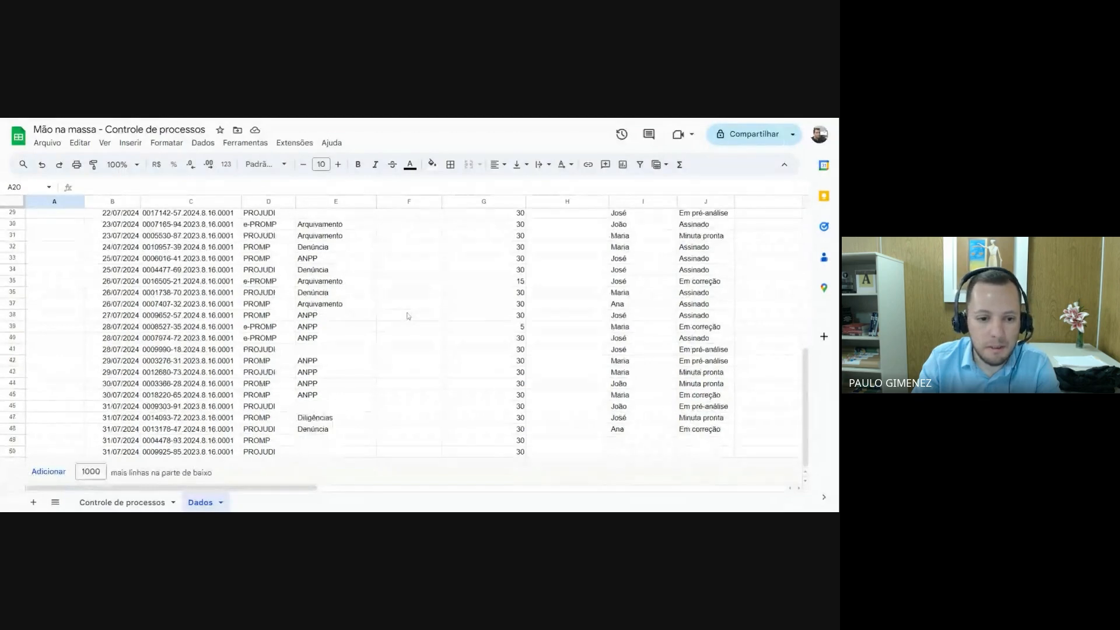
{"action": "scroll", "coordinate": [407, 317], "scroll_direction": "up", "scroll_amount": 5}
{"action": "scroll", "coordinate": [397, 317], "scroll_direction": "up", "scroll_amount": 3}
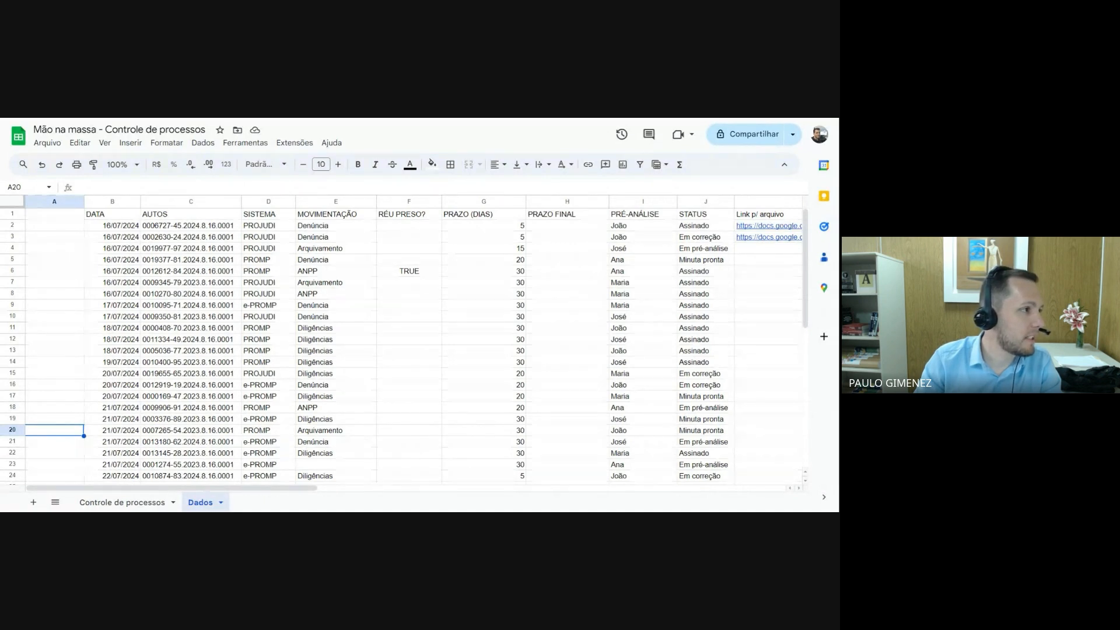
Switch to the copy page of Mão na massa - Controle de processos - DADOS and make a copy of it
{"action": "key", "text": "ctrl+Tab"}
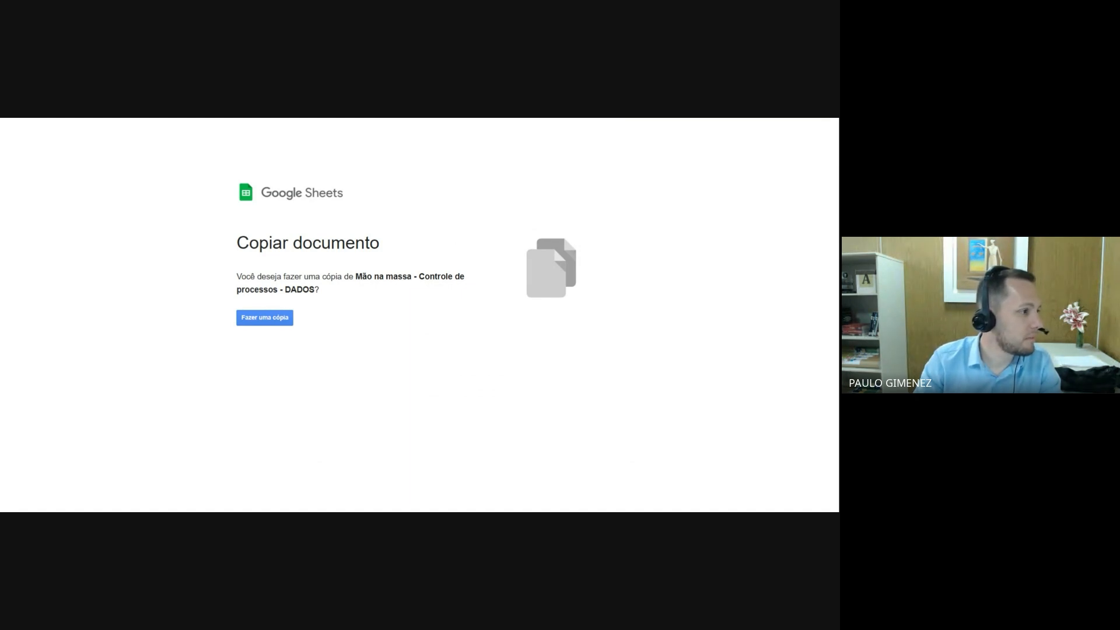
{"action": "left_click", "coordinate": [265, 321]}
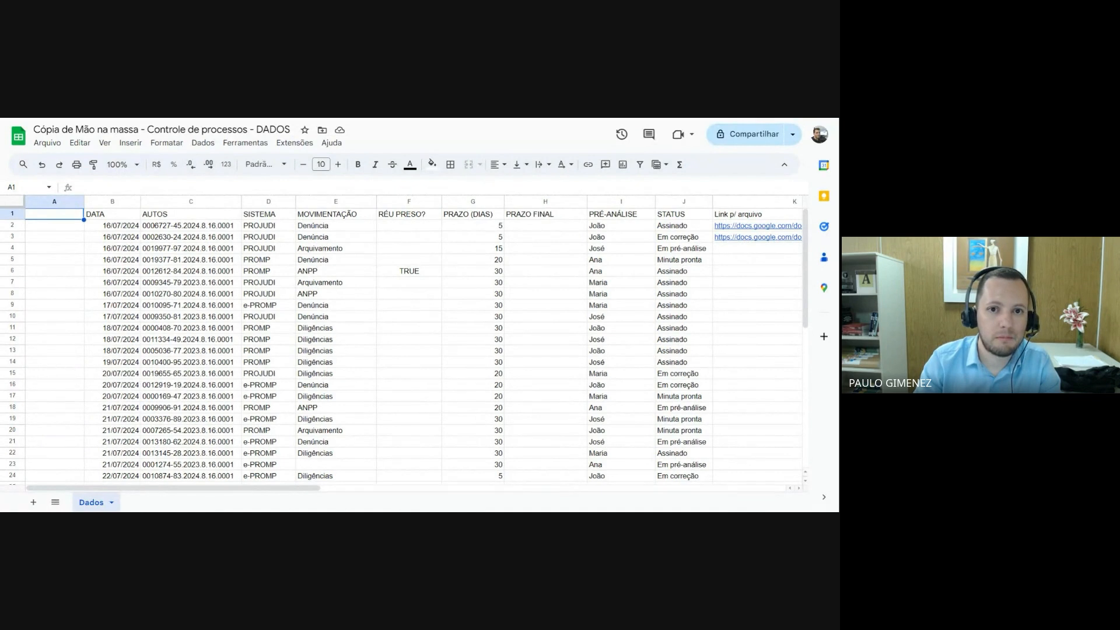
Switch to the original Mão na massa - Controle de processos - DADOS spreadsheet and convert its data range starting at B1 into a table
{"action": "key", "text": "ctrl+Tab"}
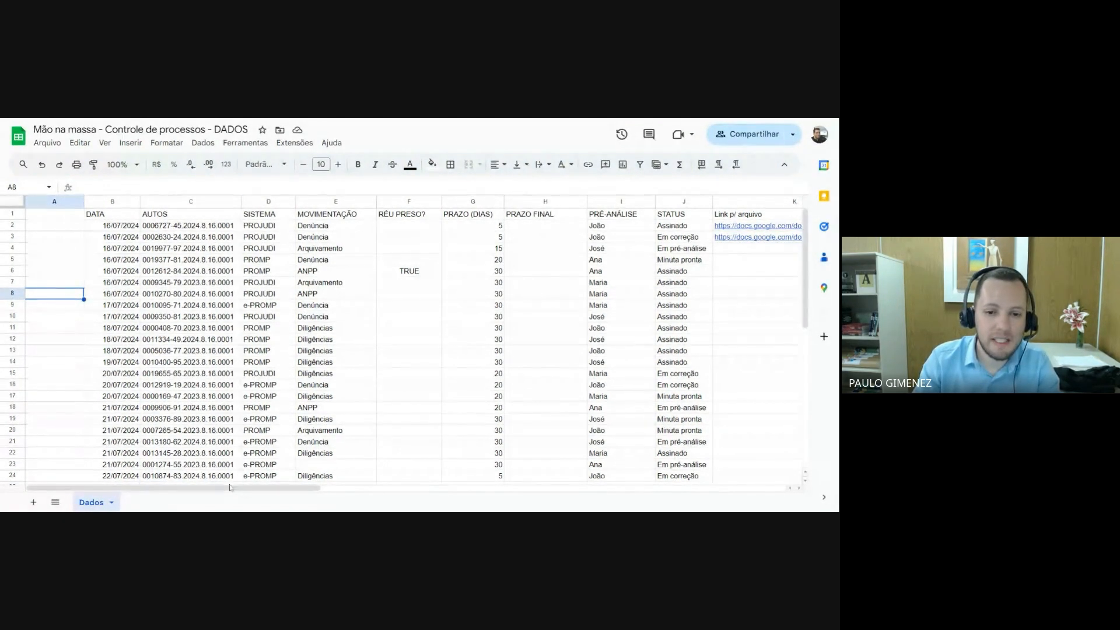
{"action": "left_click", "coordinate": [168, 418]}
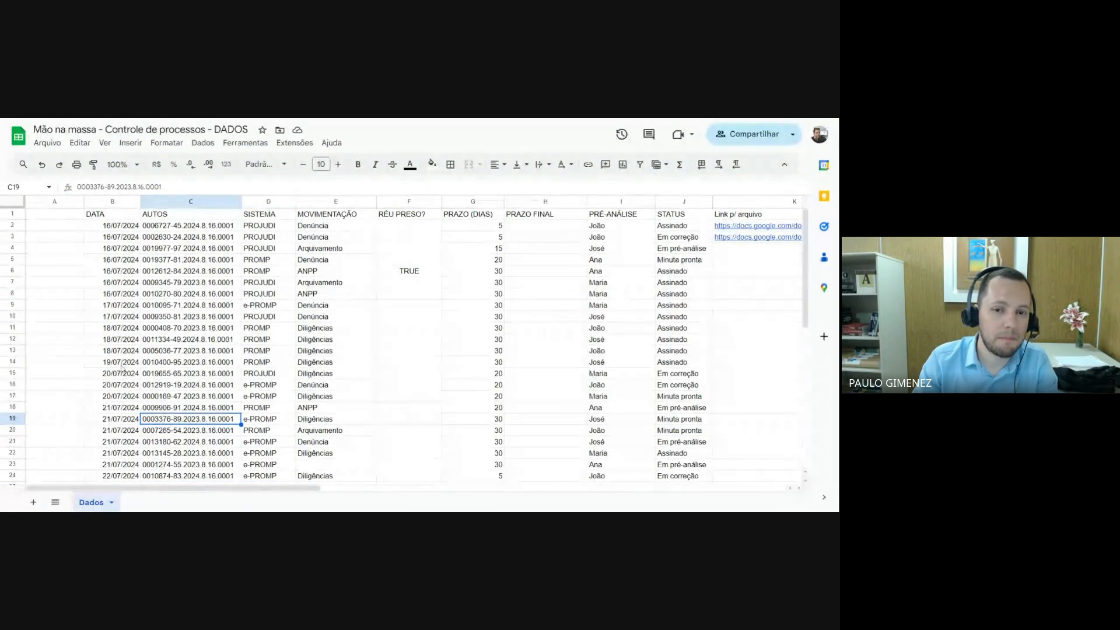
{"action": "left_click", "coordinate": [101, 216]}
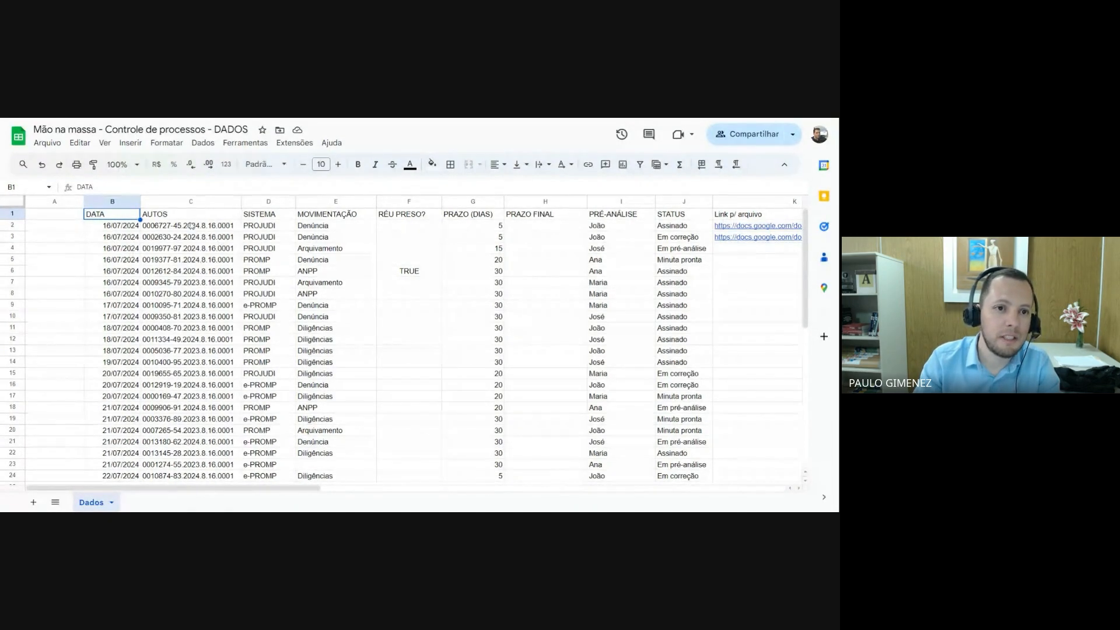
{"action": "left_click", "coordinate": [170, 144]}
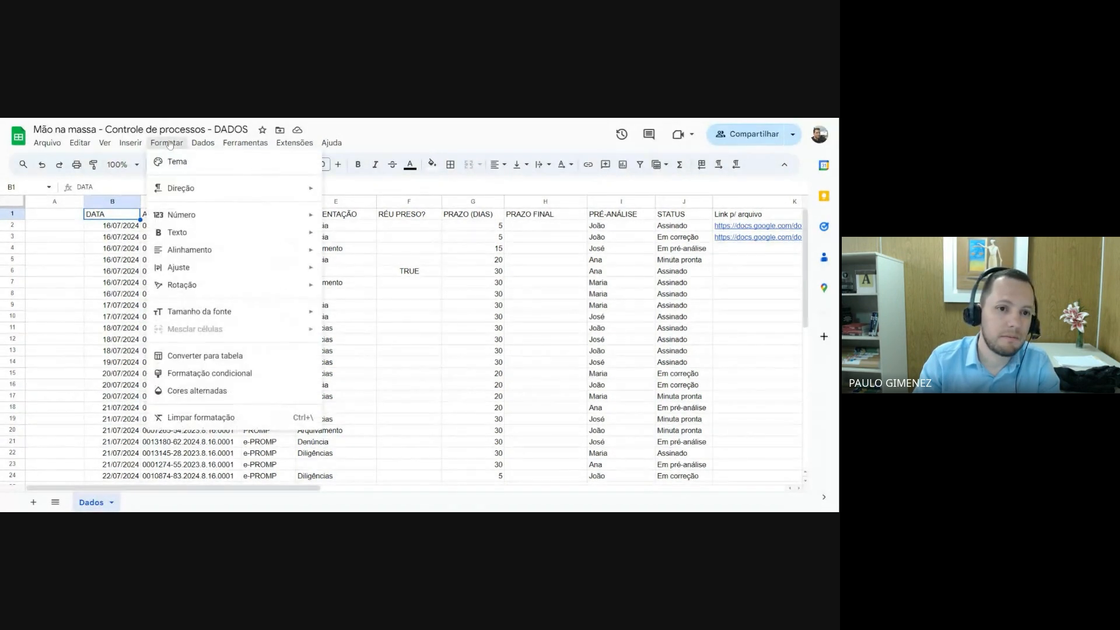
{"action": "left_click", "coordinate": [217, 357]}
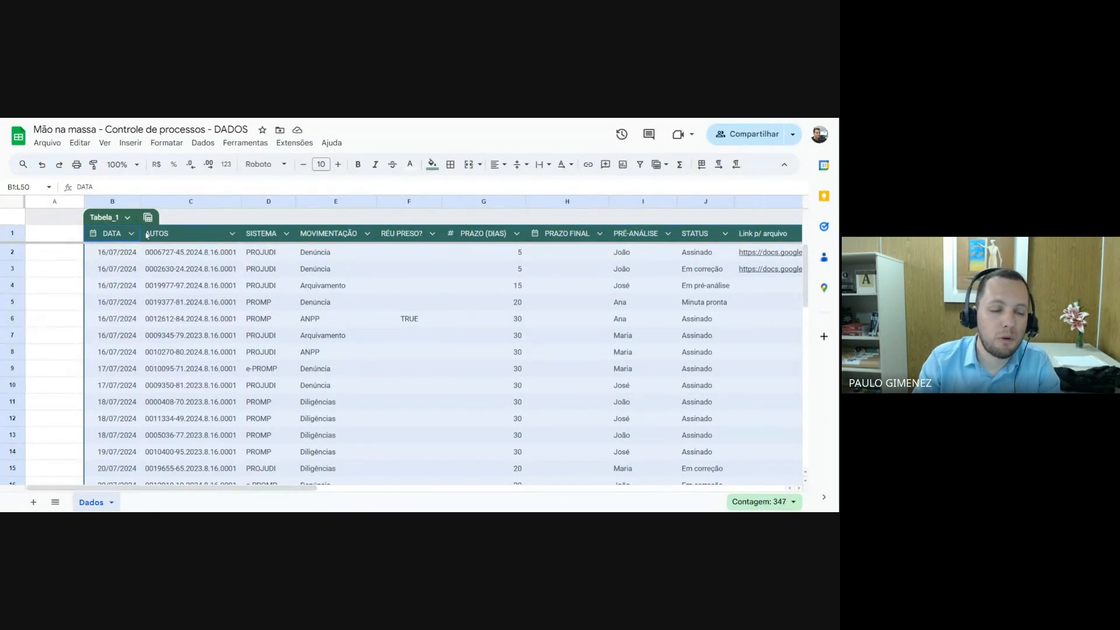
{"action": "left_click", "coordinate": [115, 257]}
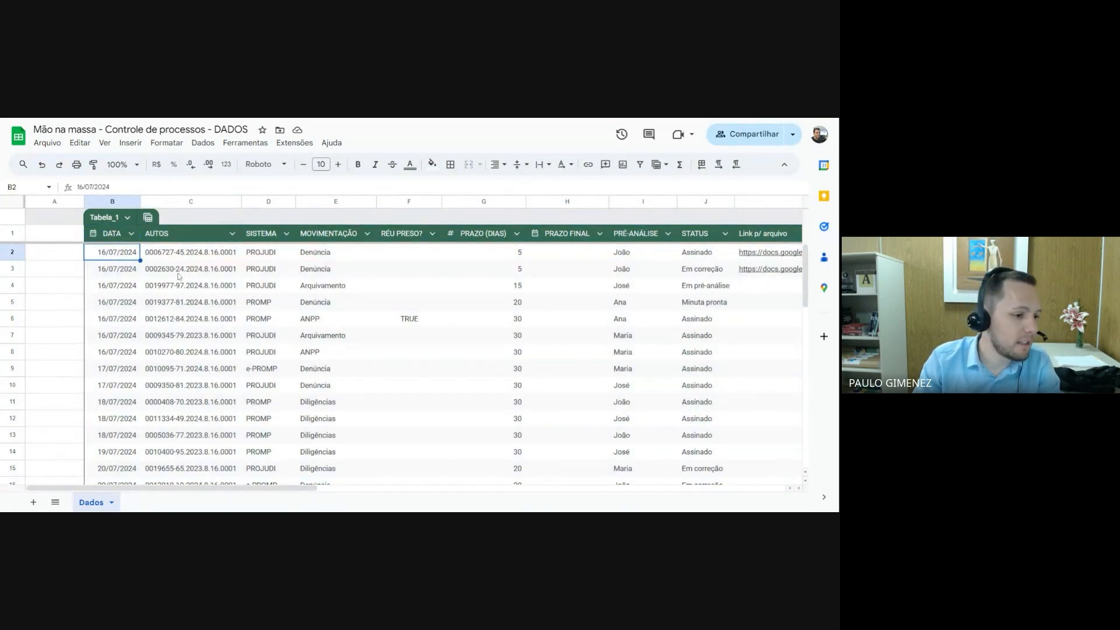
Examine the records of the converted table from the first row to the last
{"action": "scroll", "coordinate": [230, 350], "scroll_direction": "down", "scroll_amount": 7}
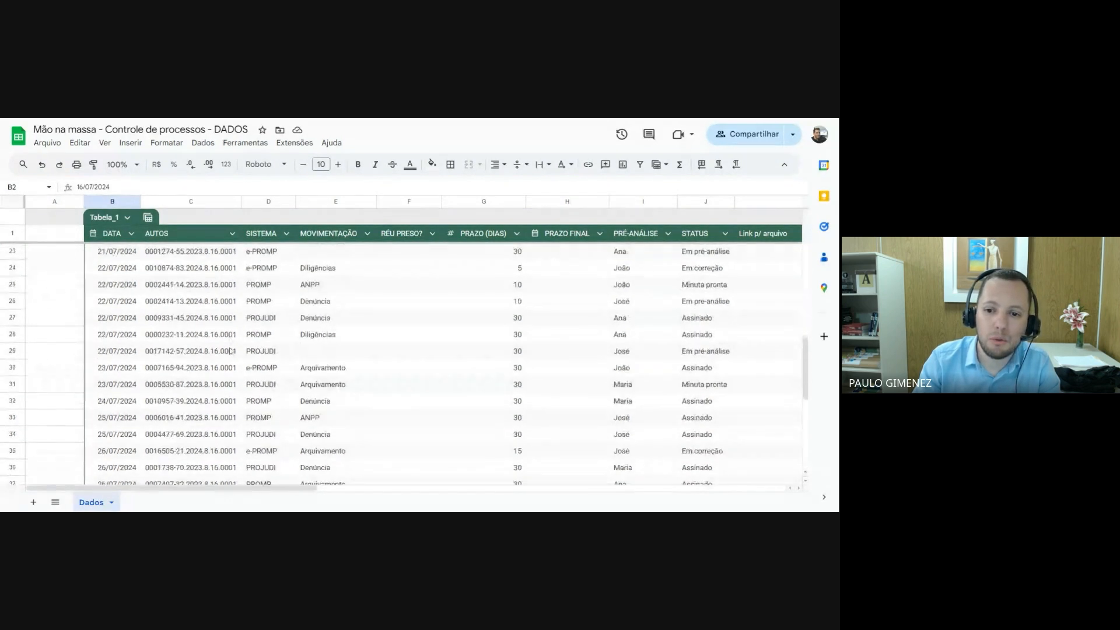
{"action": "scroll", "coordinate": [230, 349], "scroll_direction": "down", "scroll_amount": 5}
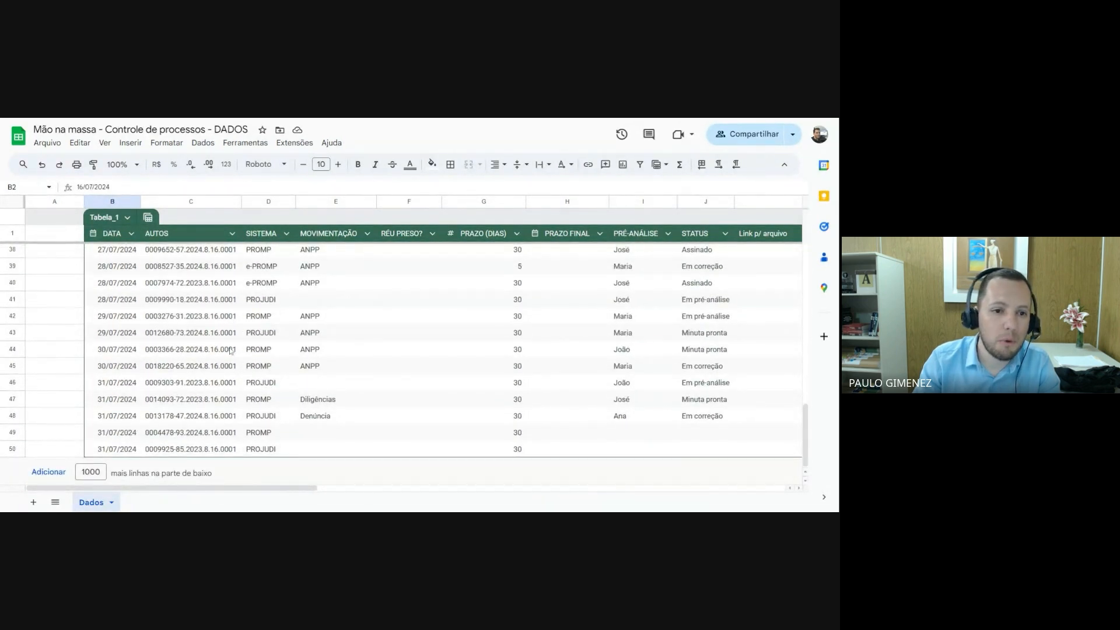
{"action": "scroll", "coordinate": [230, 350], "scroll_direction": "up", "scroll_amount": 12}
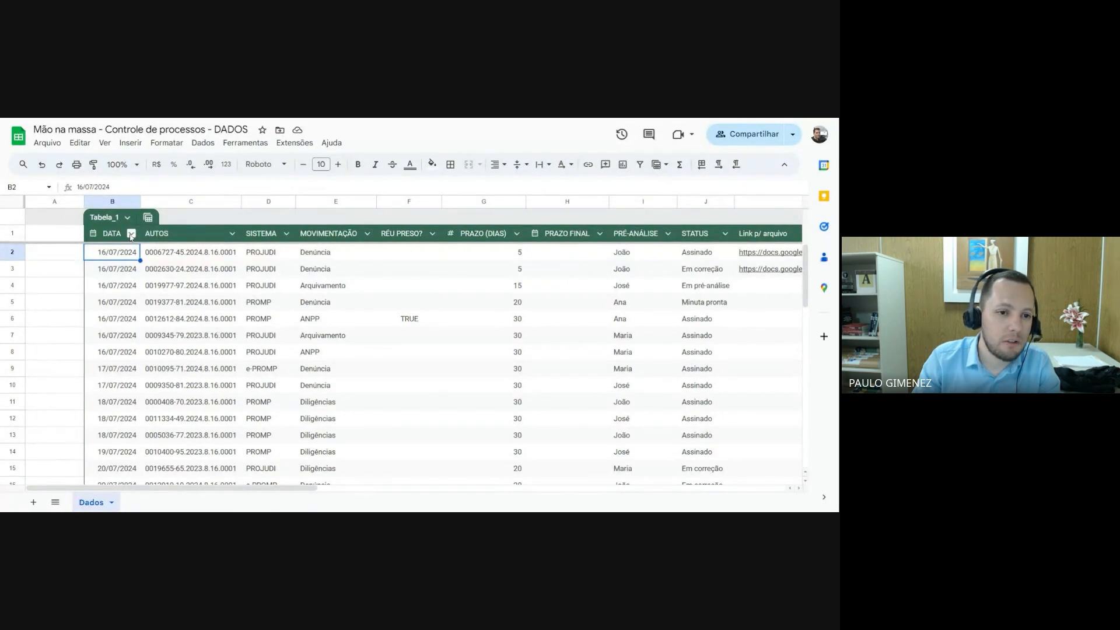
{"action": "key", "text": "Down"}
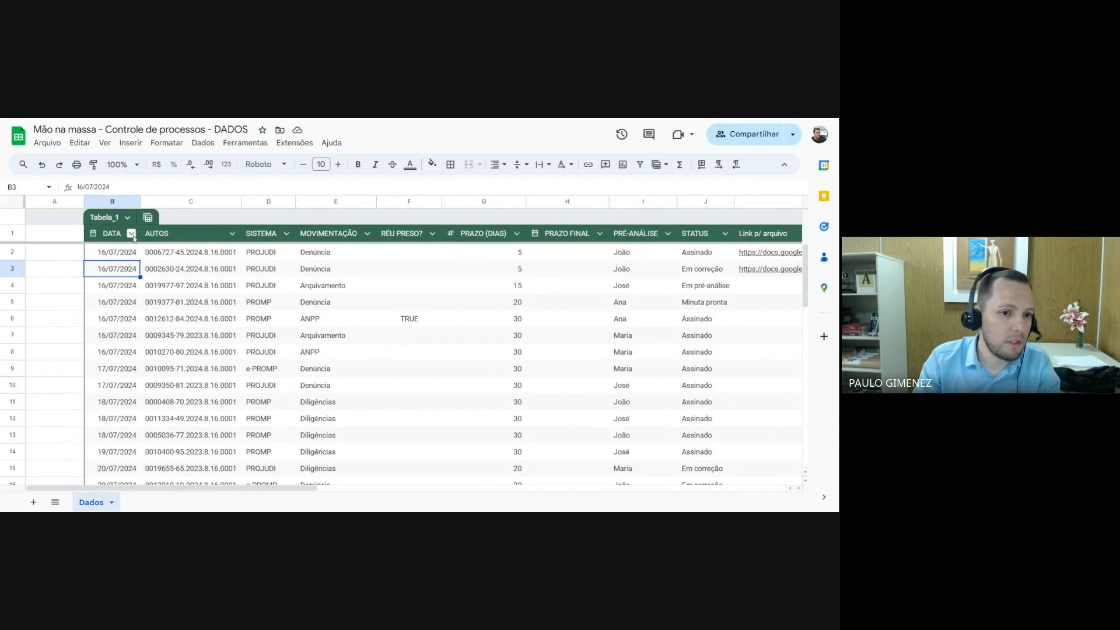
{"action": "left_click", "coordinate": [120, 251]}
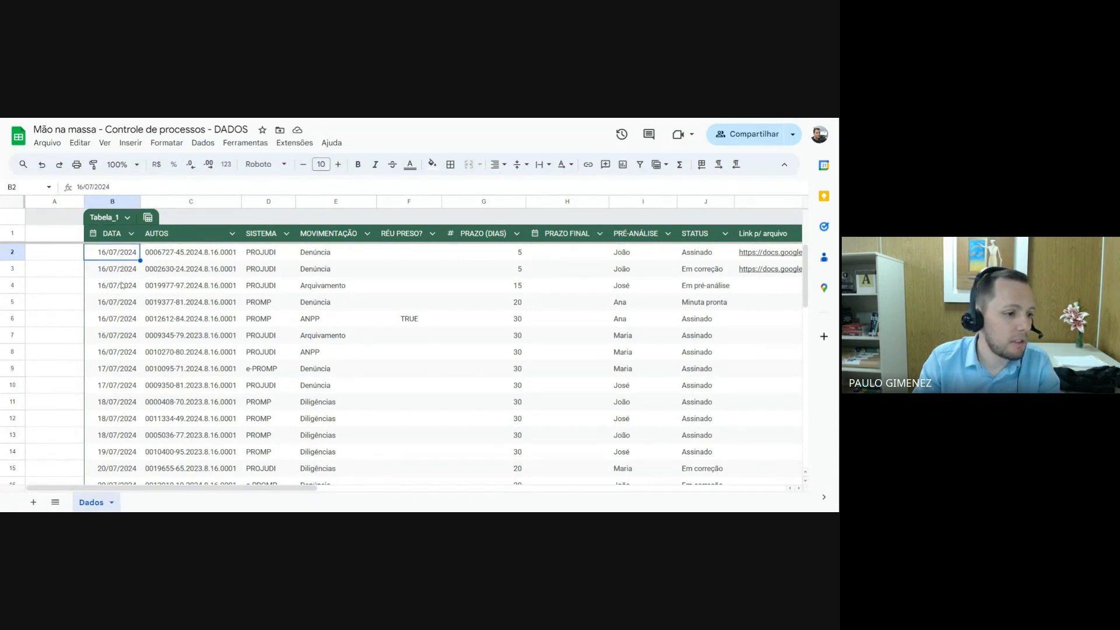
{"action": "scroll", "coordinate": [122, 286], "scroll_direction": "down", "scroll_amount": 3}
{"action": "scroll", "coordinate": [123, 287], "scroll_direction": "up", "scroll_amount": 3}
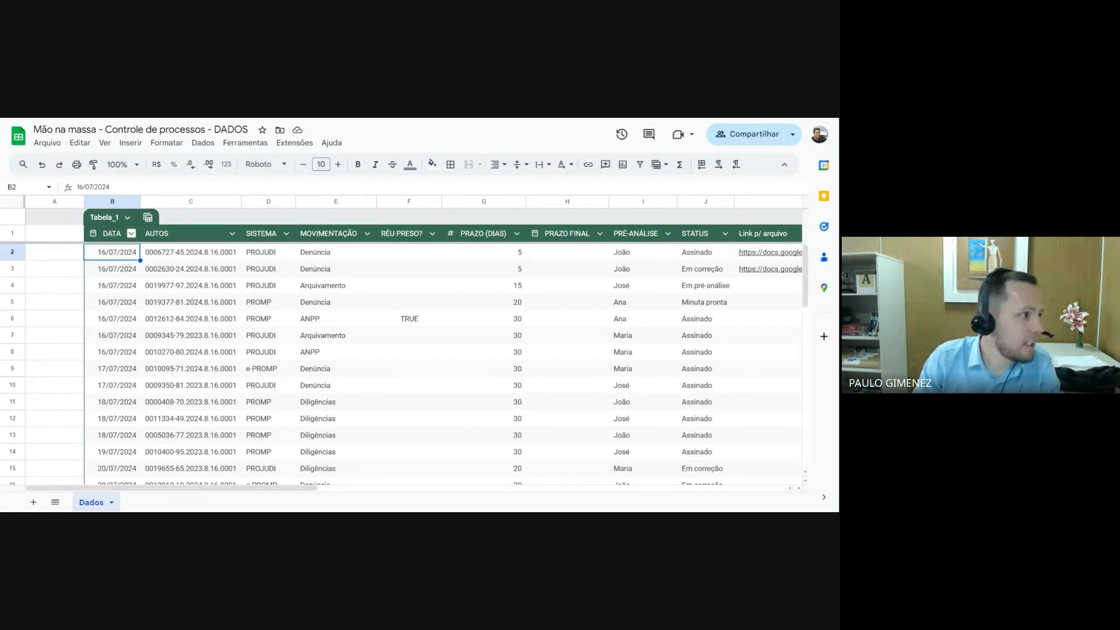
Set the DATA column's type to Data, with the plain date option
{"action": "left_click", "coordinate": [131, 233]}
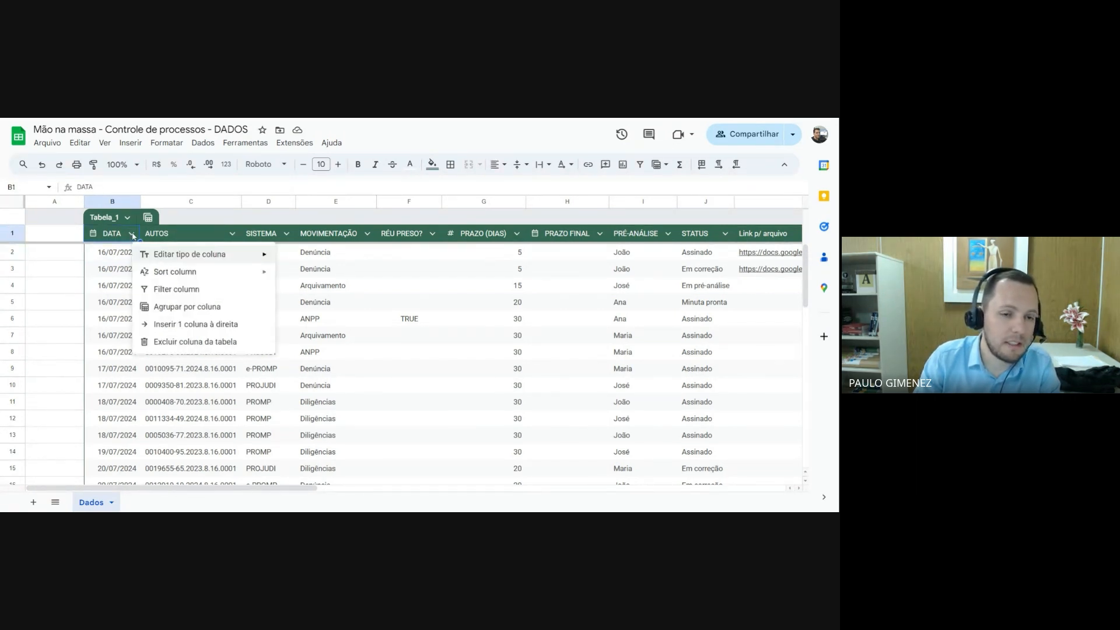
{"action": "mouse_move", "coordinate": [192, 259]}
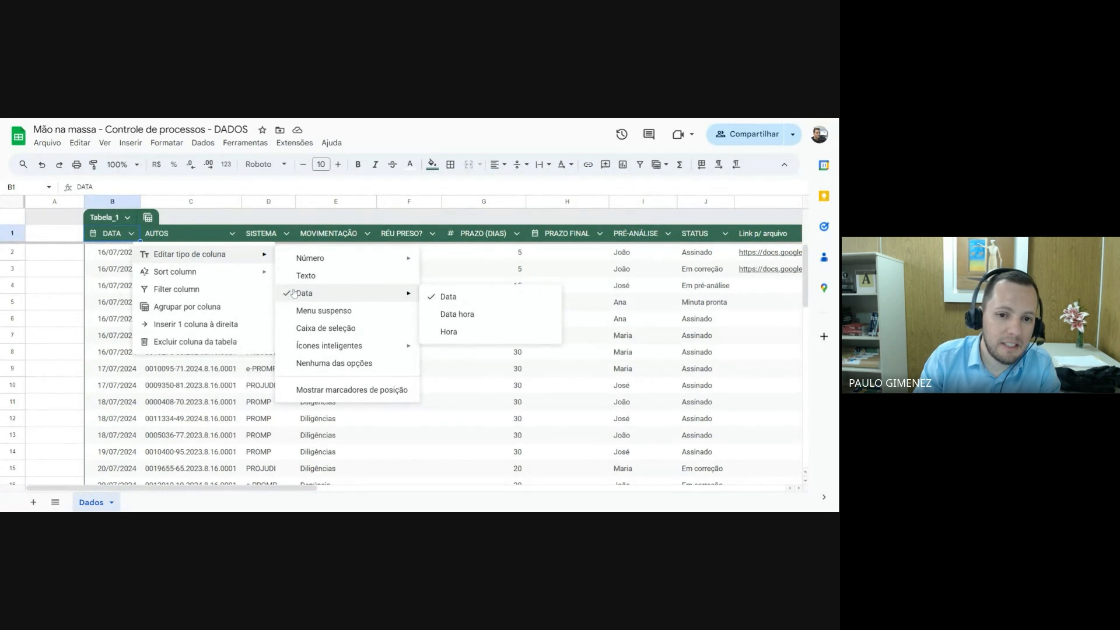
{"action": "left_click", "coordinate": [467, 301]}
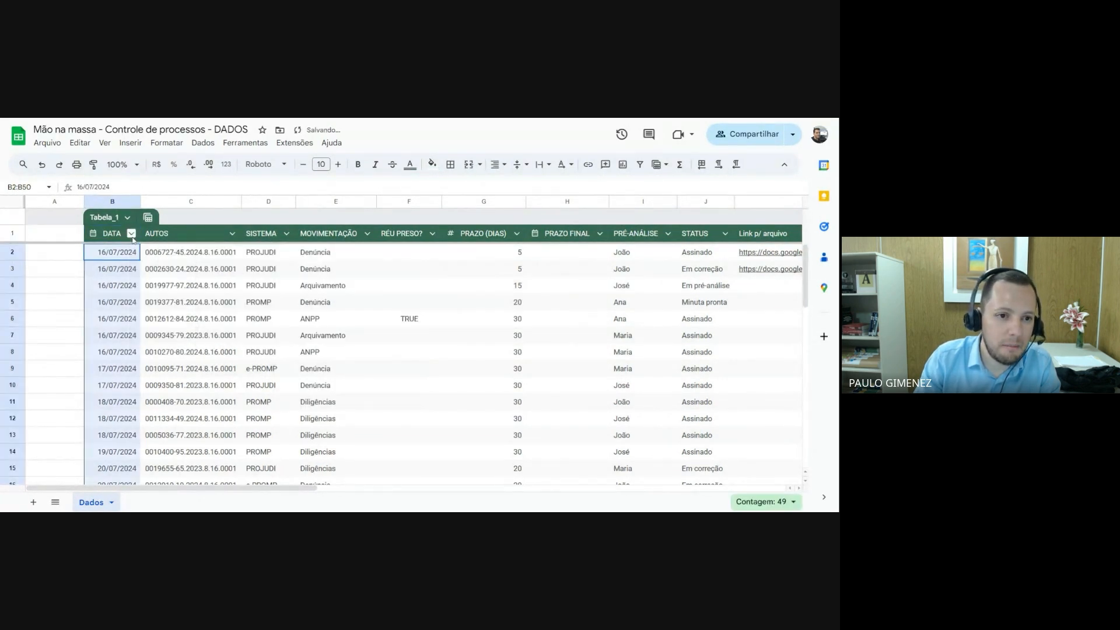
Enter the invalid date 16/17/2024 in DATA cell B3 and inspect how the column type validates it
{"action": "left_click", "coordinate": [121, 274]}
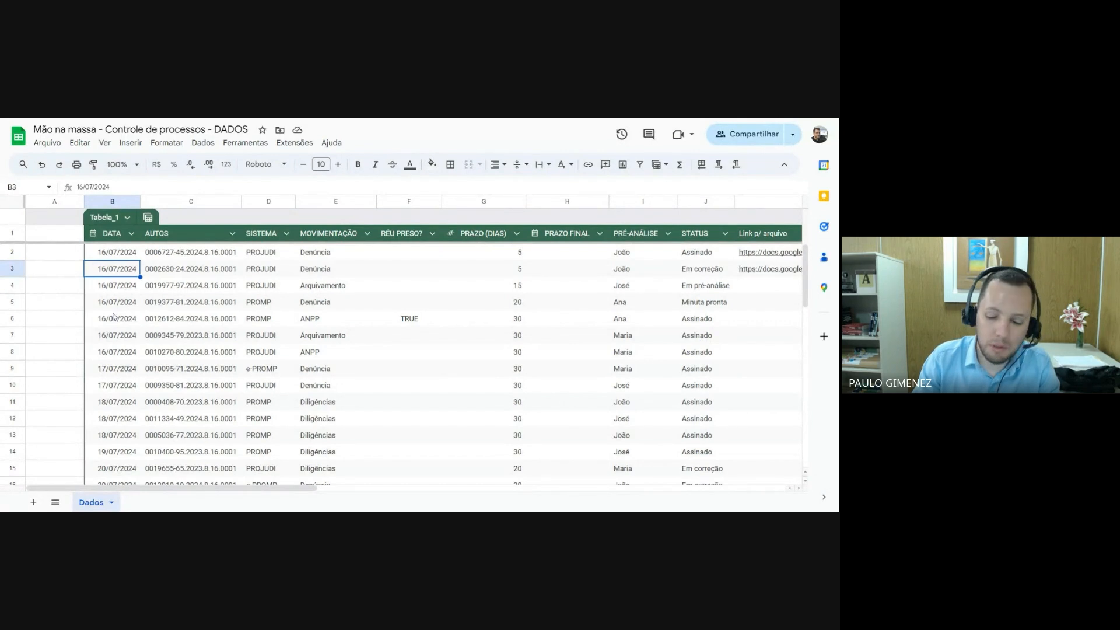
{"action": "type", "text": "1"}
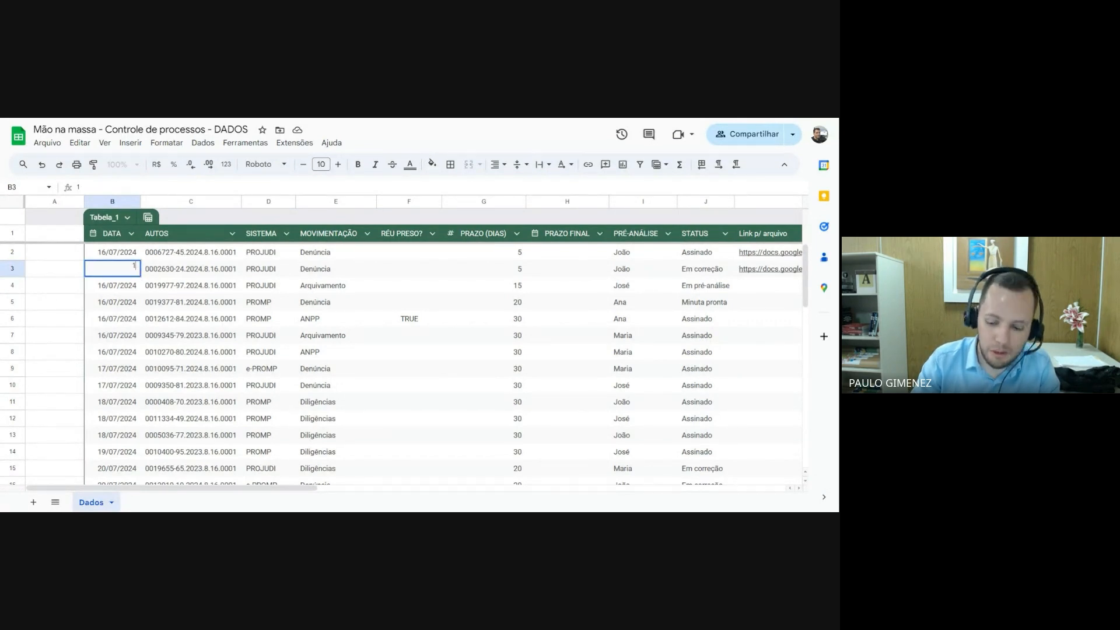
{"action": "type", "text": "6/11"}
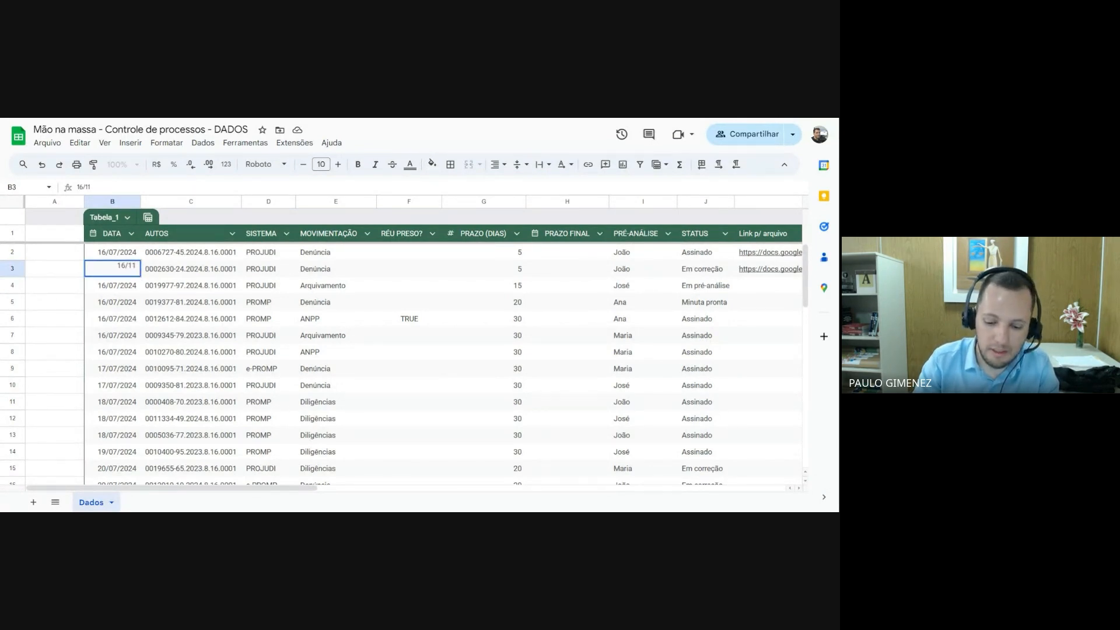
{"action": "key", "text": "BackSpace"}
{"action": "type", "text": "7"}
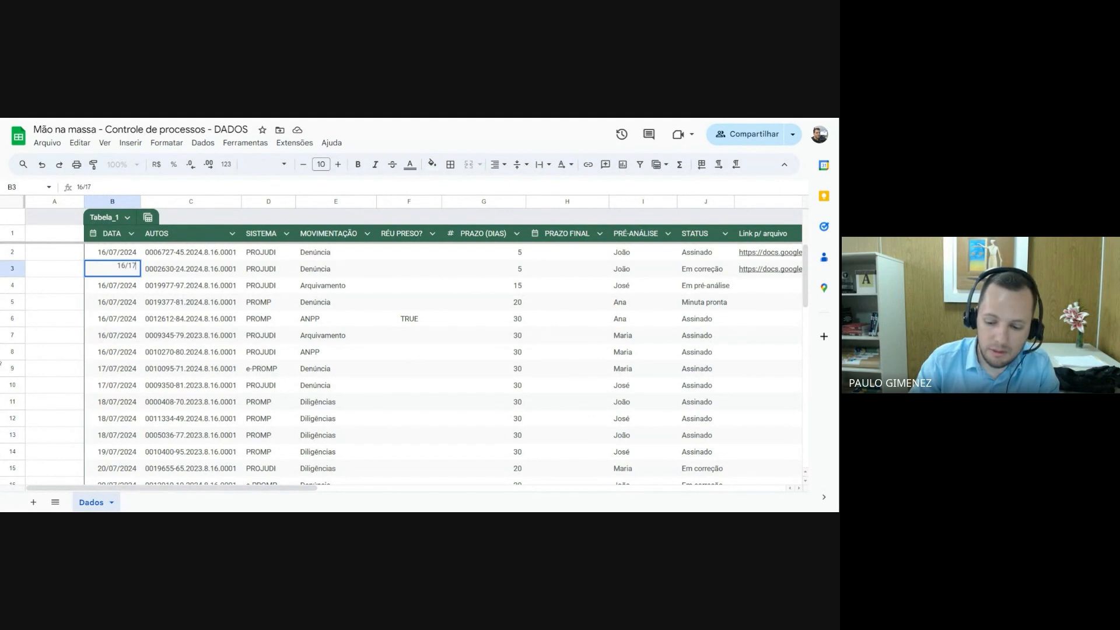
{"action": "type", "text": "/2024"}
{"action": "key", "text": "Return"}
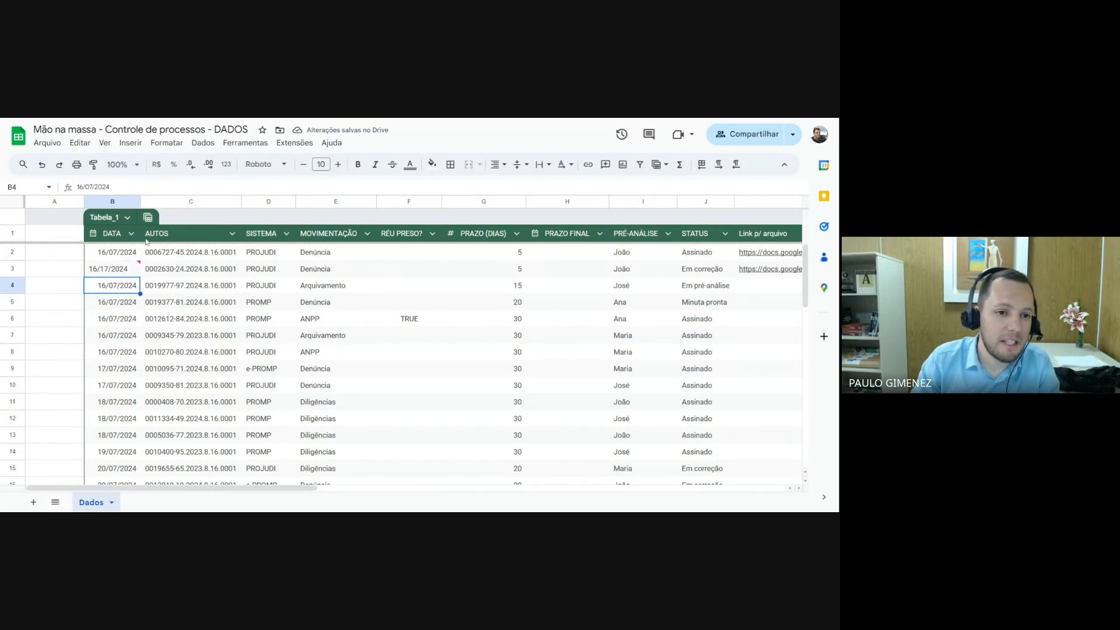
{"action": "mouse_move", "coordinate": [136, 271]}
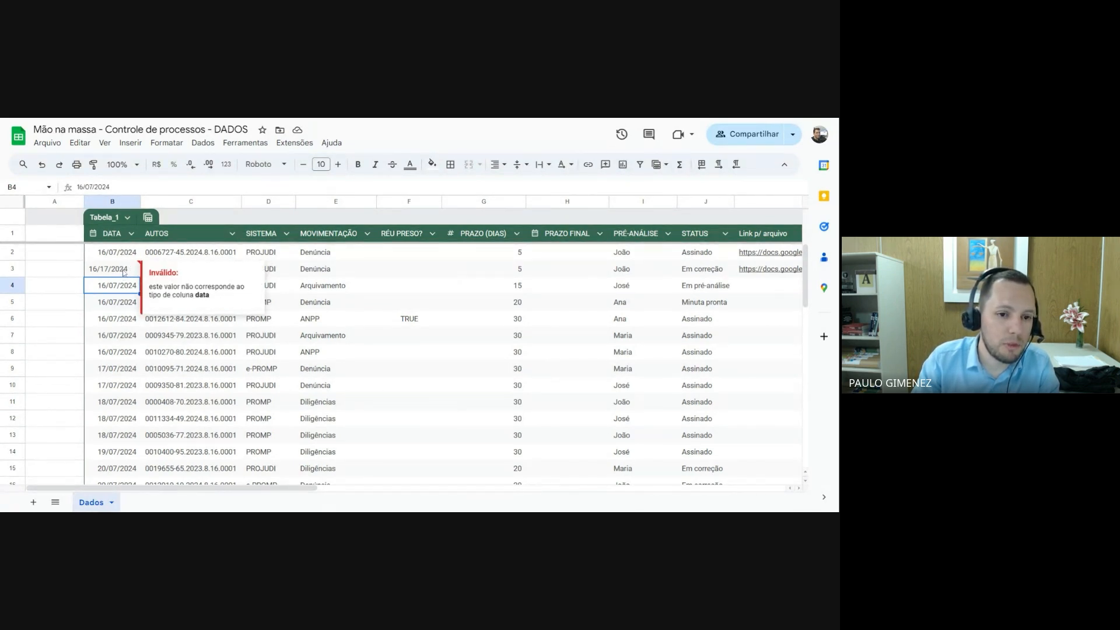
Replace the invalid date in DATA cell B3 with 16/07/2024
{"action": "left_click", "coordinate": [123, 272]}
{"action": "type", "text": "16/"}
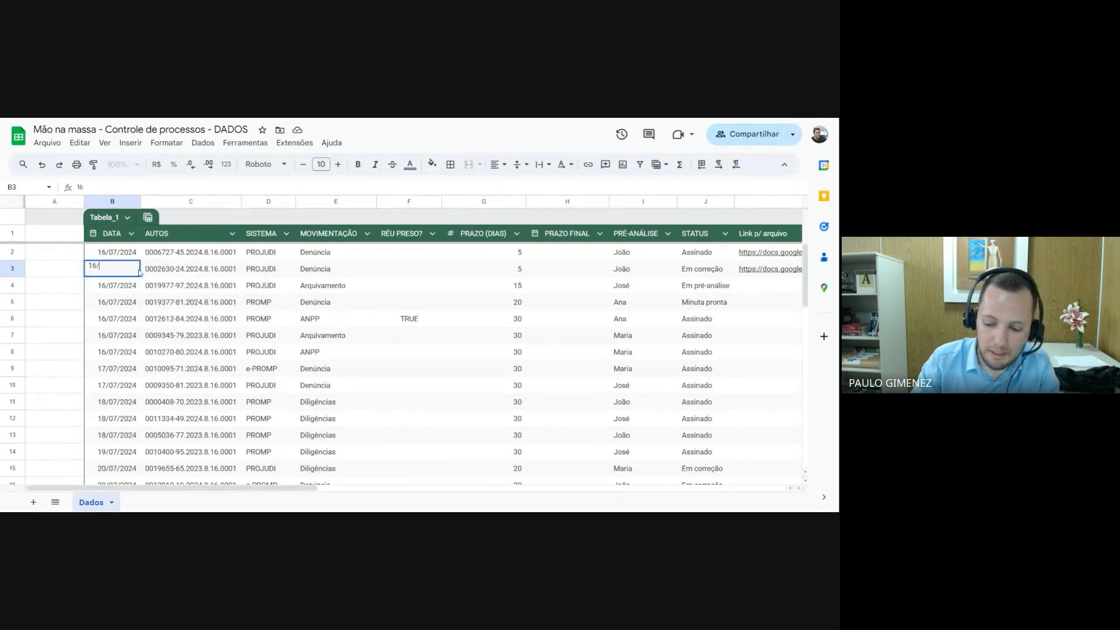
{"action": "type", "text": "07/2024"}
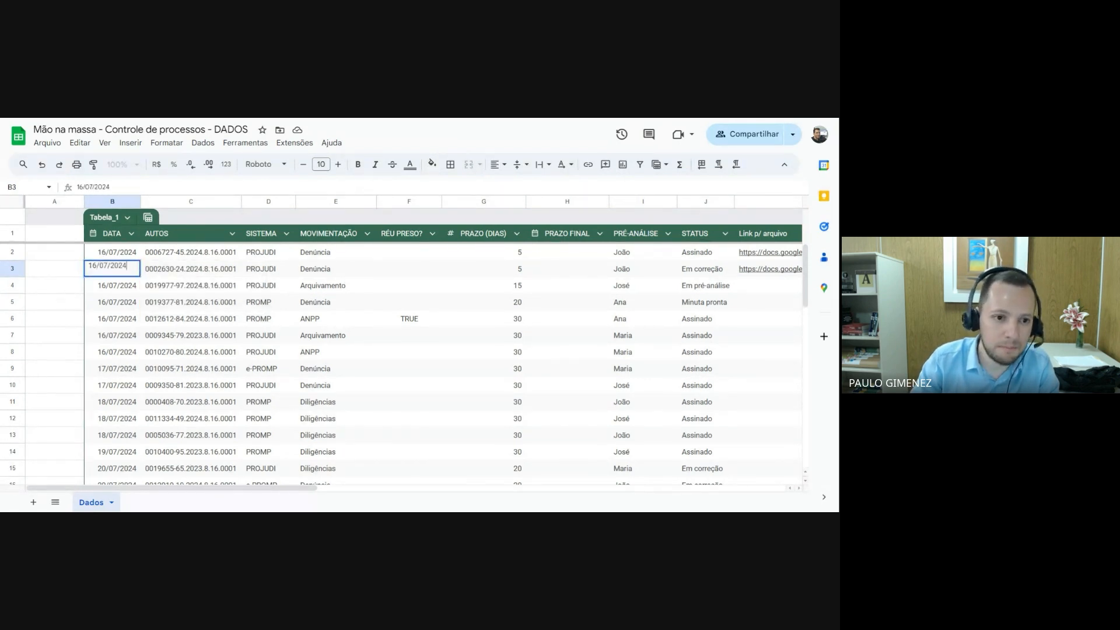
{"action": "key", "text": "Return"}
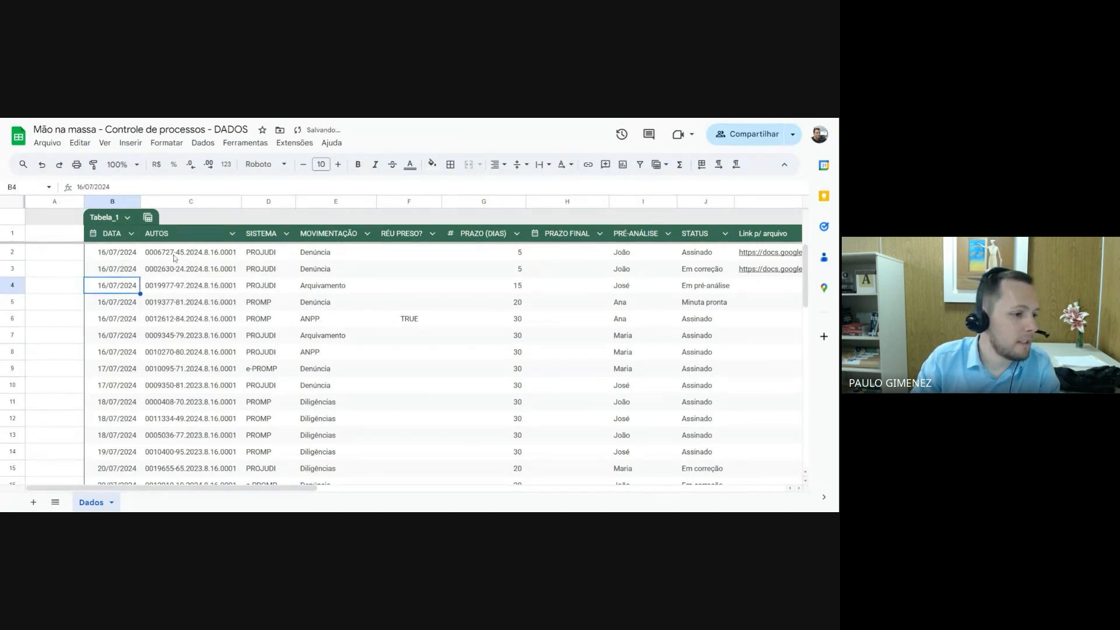
Set the AUTOS column's type to Texto
{"action": "left_click", "coordinate": [232, 234]}
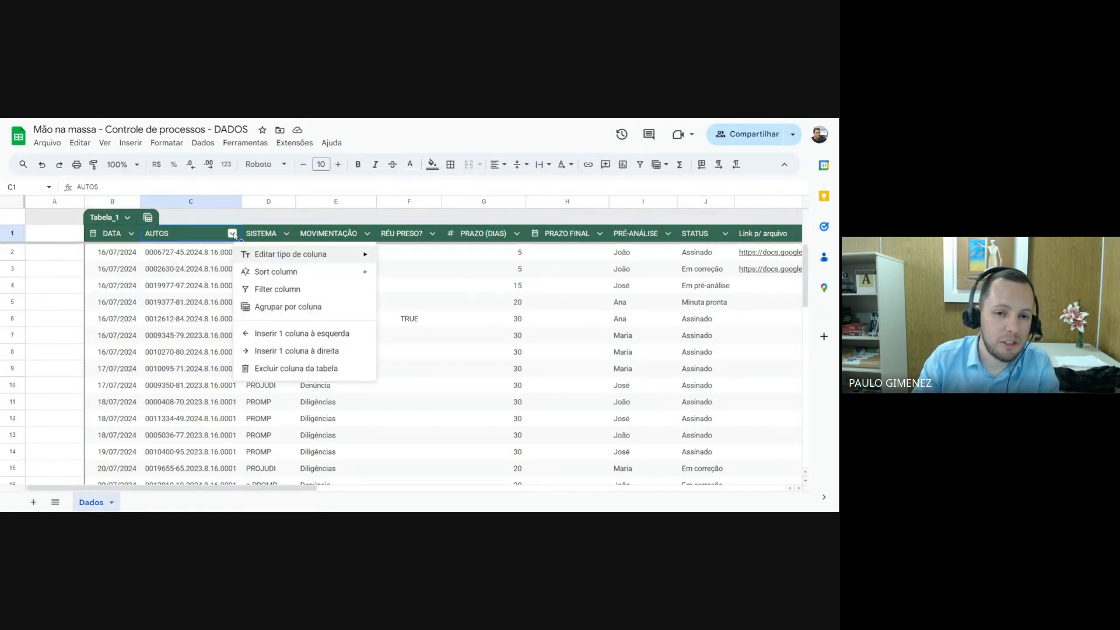
{"action": "mouse_move", "coordinate": [268, 253]}
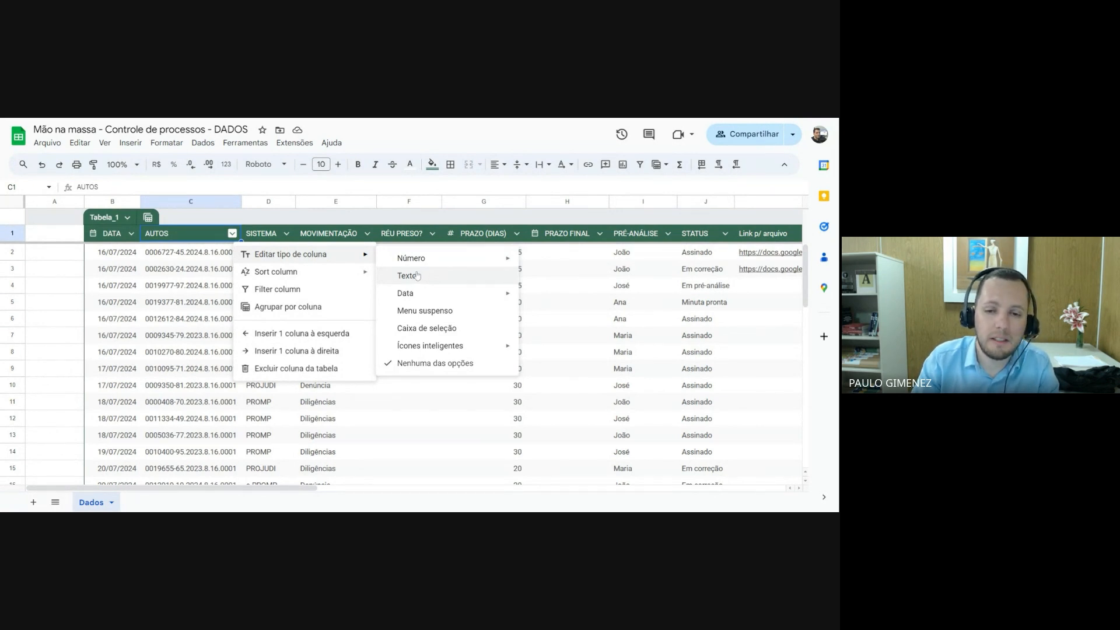
{"action": "left_click", "coordinate": [418, 275]}
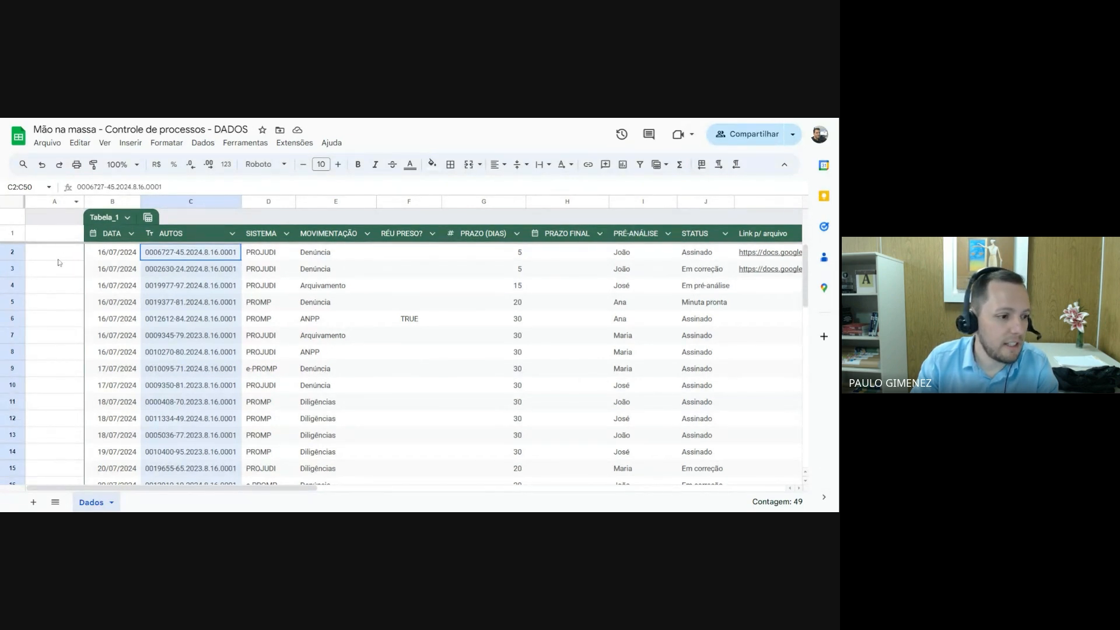
{"action": "left_click", "coordinate": [248, 259]}
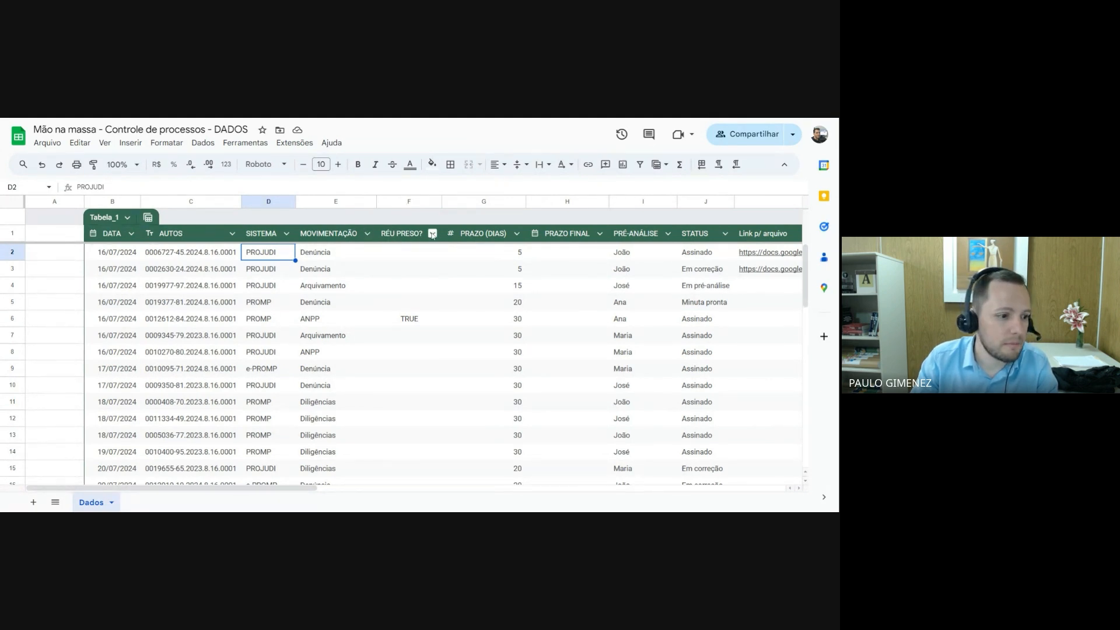
Set the RÉU PRESO? column's type to Caixa de seleção
{"action": "left_click", "coordinate": [432, 234]}
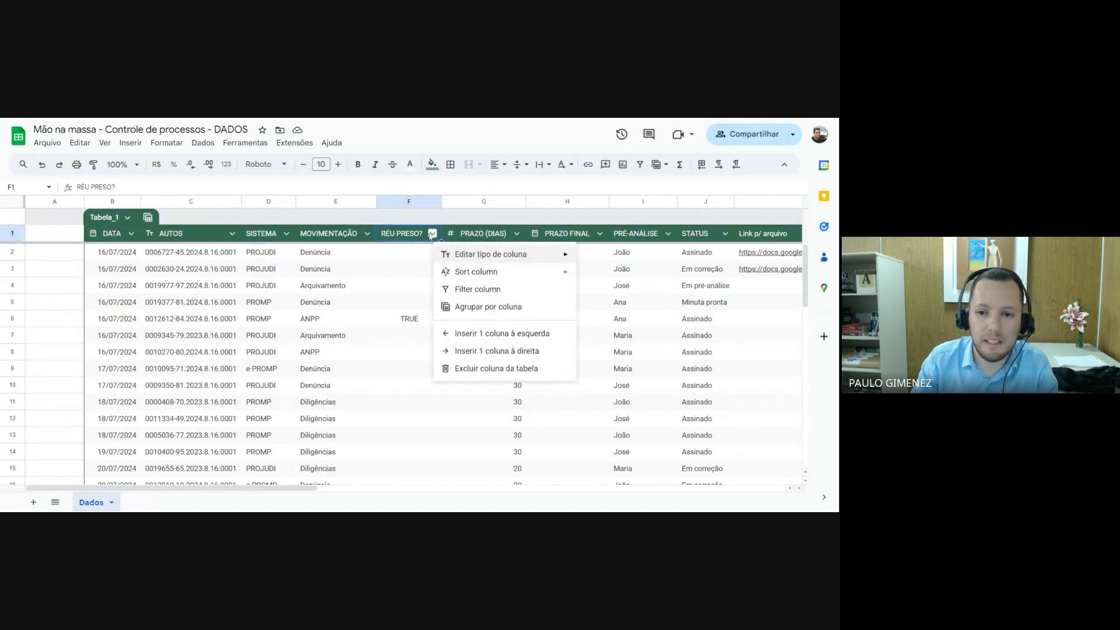
{"action": "mouse_move", "coordinate": [461, 256]}
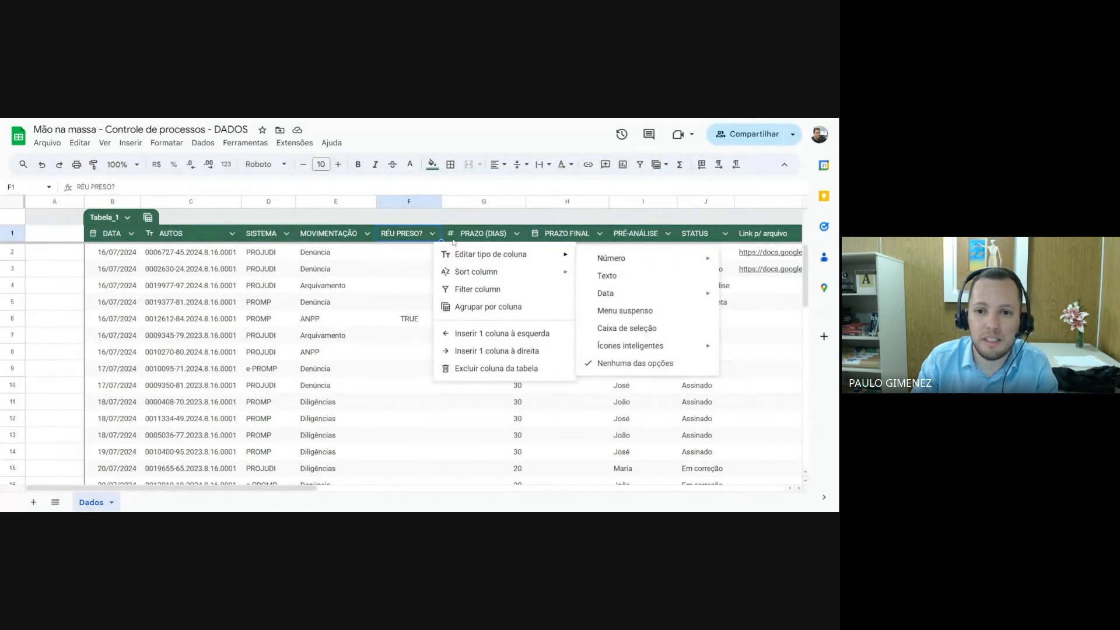
{"action": "left_click", "coordinate": [403, 234]}
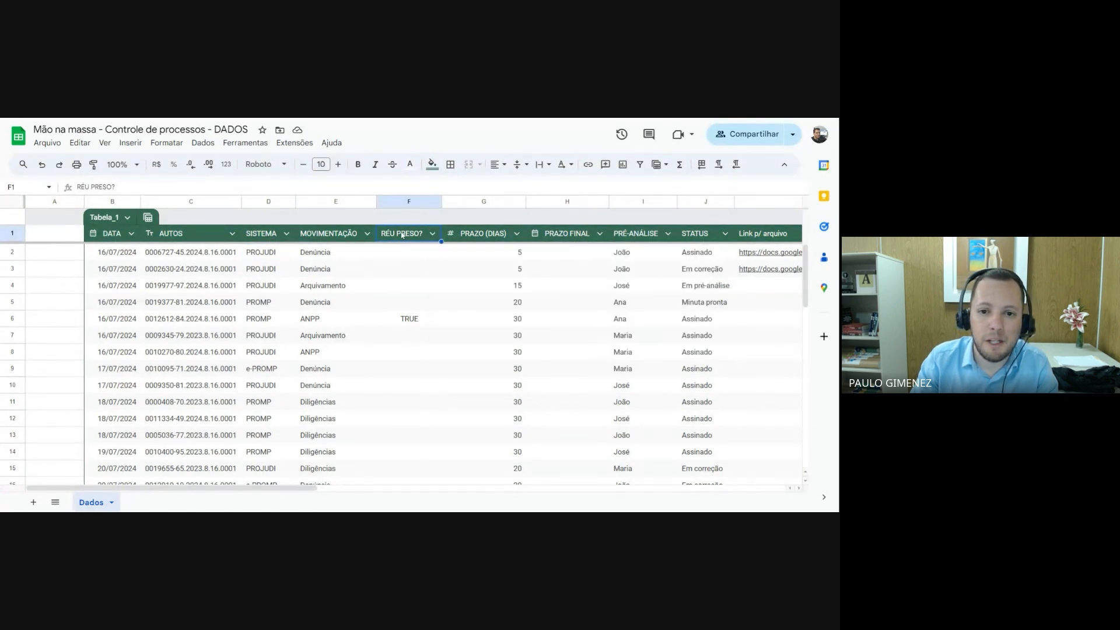
{"action": "left_click", "coordinate": [432, 234]}
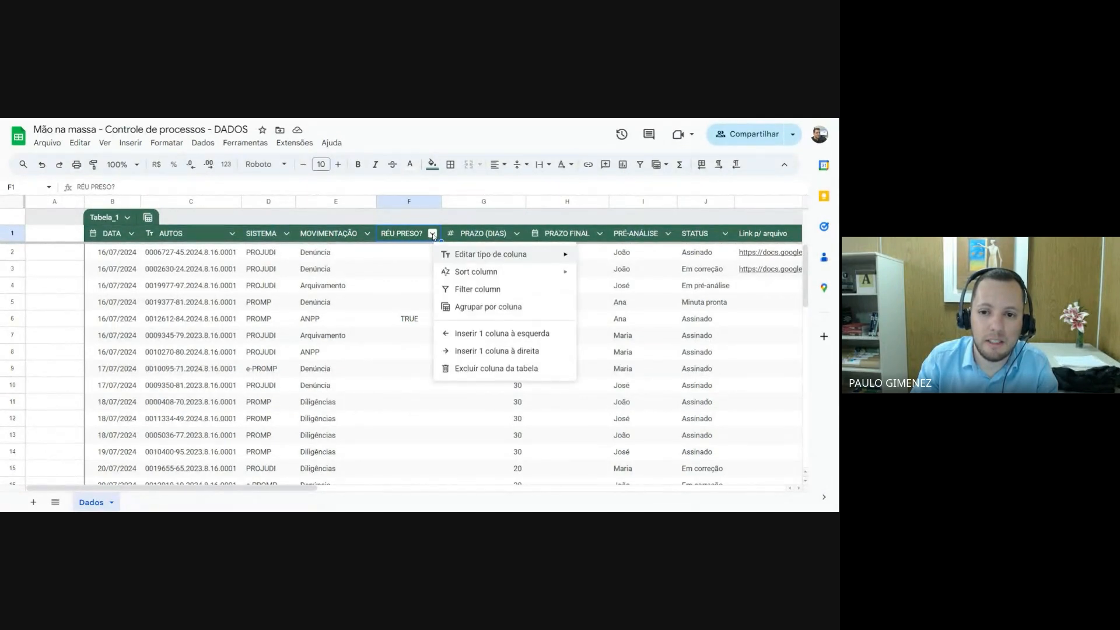
{"action": "mouse_move", "coordinate": [476, 255]}
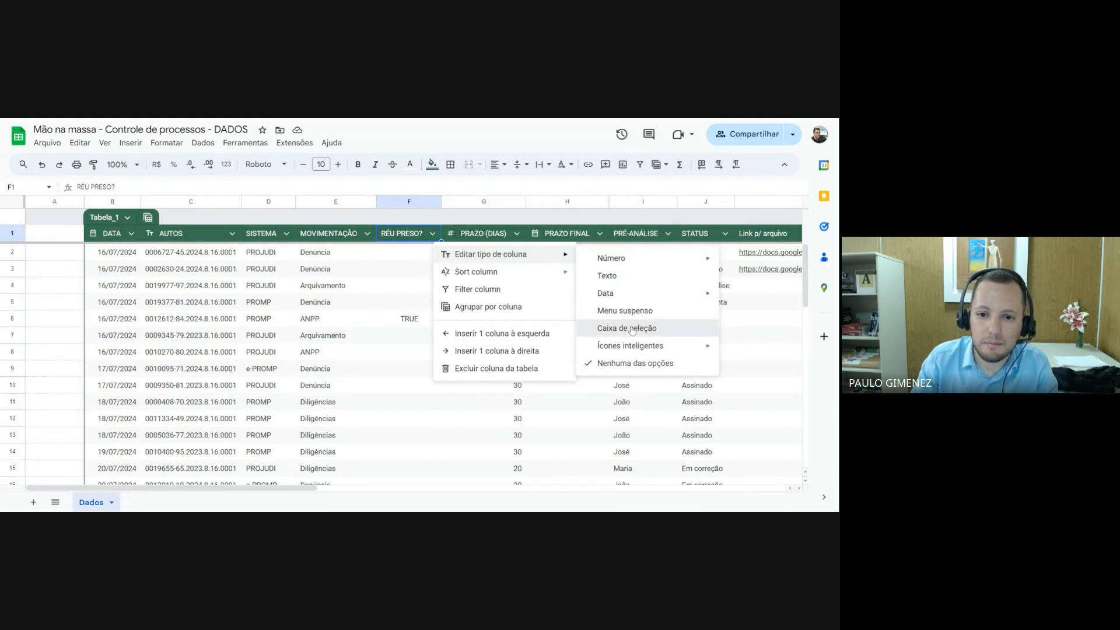
{"action": "left_click", "coordinate": [632, 329]}
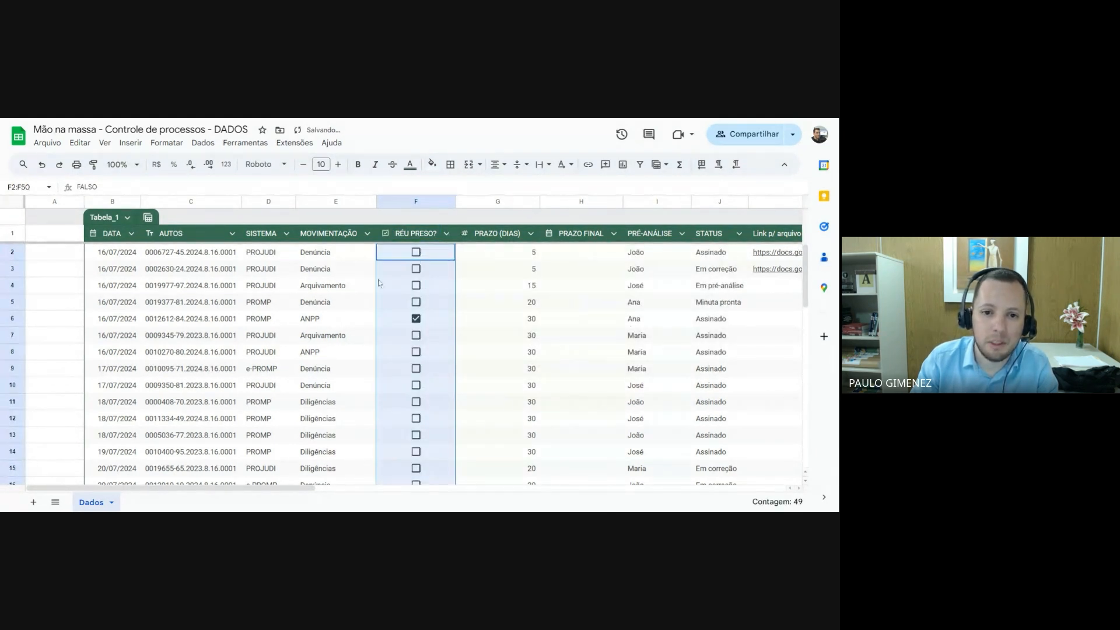
Test the RÉU PRESO? checkboxes in rows 2 and 3 by ticking and unticking them
{"action": "left_click", "coordinate": [417, 252]}
{"action": "left_click", "coordinate": [417, 254]}
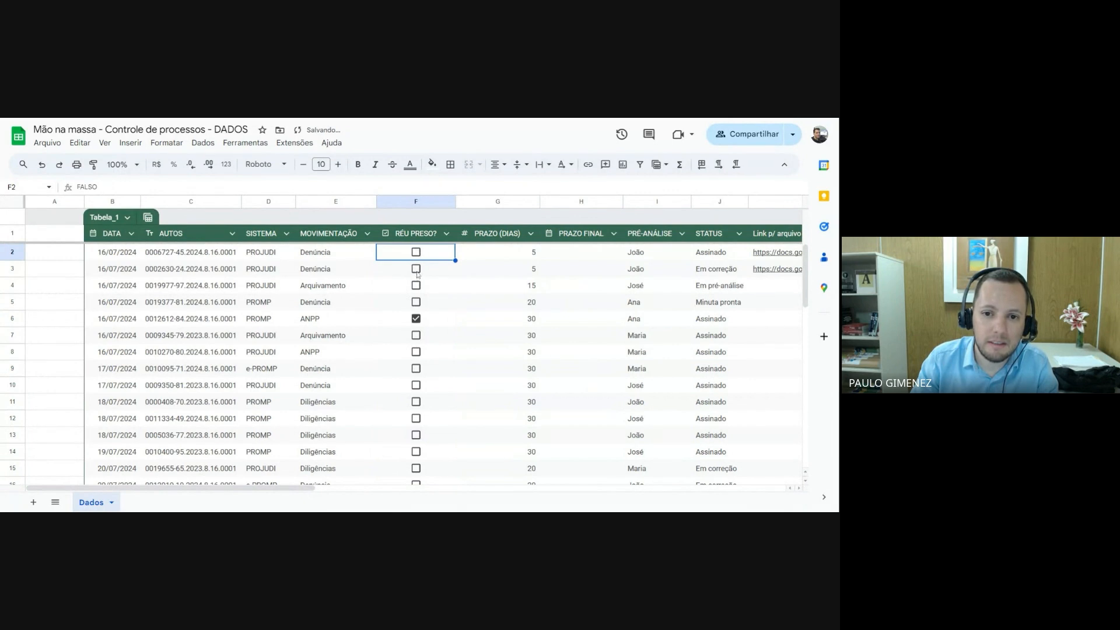
{"action": "left_click", "coordinate": [417, 270]}
{"action": "left_click", "coordinate": [416, 270]}
{"action": "left_click", "coordinate": [417, 253]}
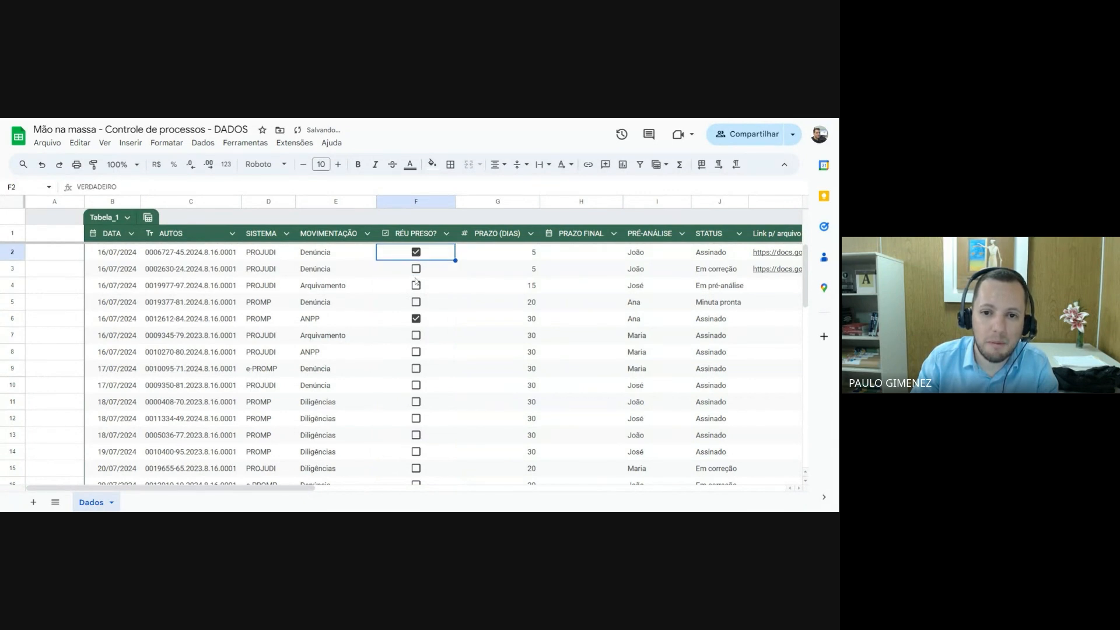
{"action": "left_click", "coordinate": [417, 254]}
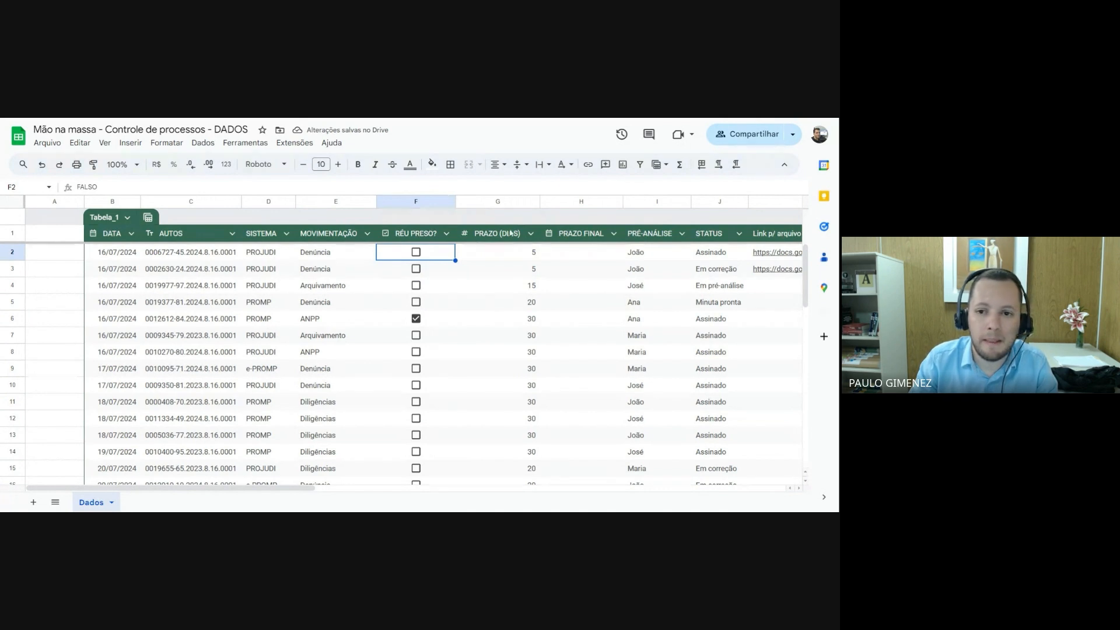
Set the PRAZO (DIAS) column's type to Número, with the plain number option
{"action": "left_click", "coordinate": [525, 255]}
{"action": "left_click", "coordinate": [523, 269]}
{"action": "left_click", "coordinate": [523, 288]}
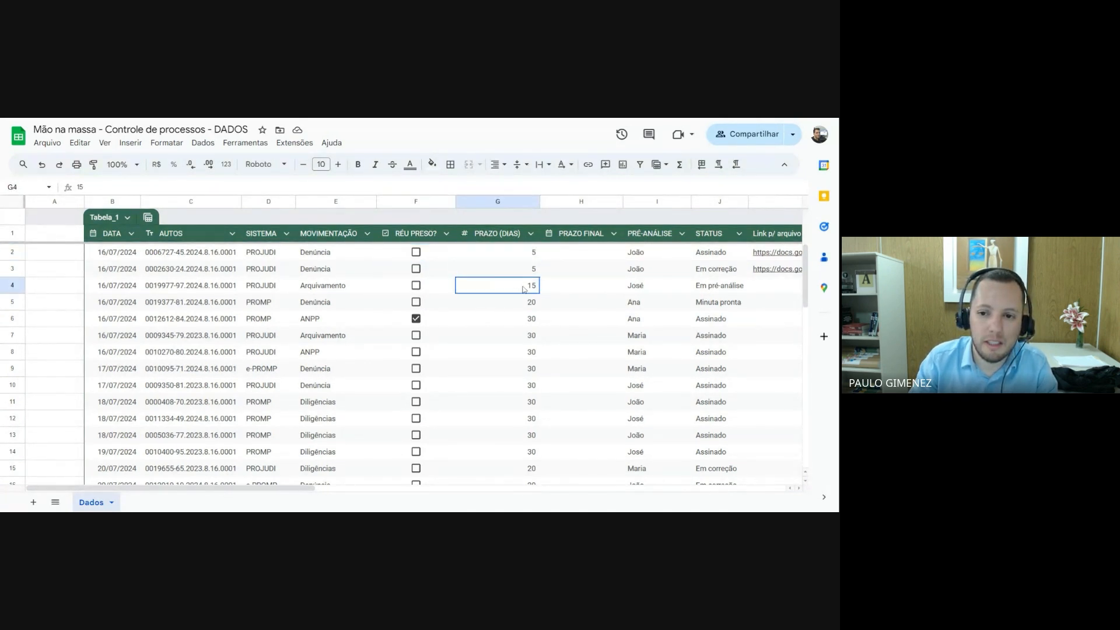
{"action": "left_click", "coordinate": [491, 256]}
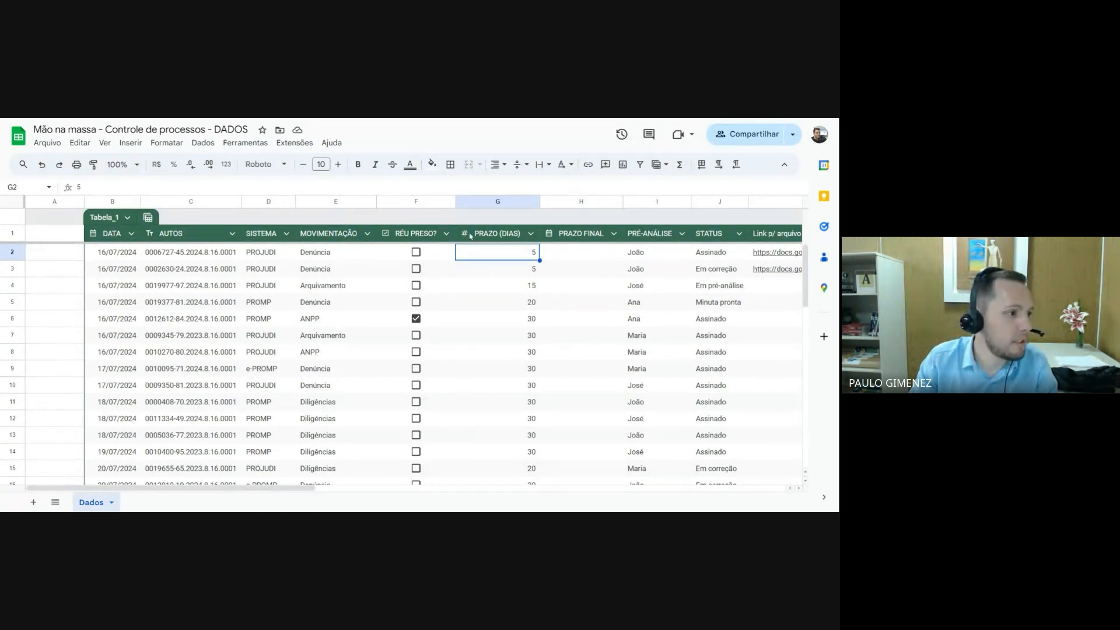
{"action": "left_click", "coordinate": [530, 234]}
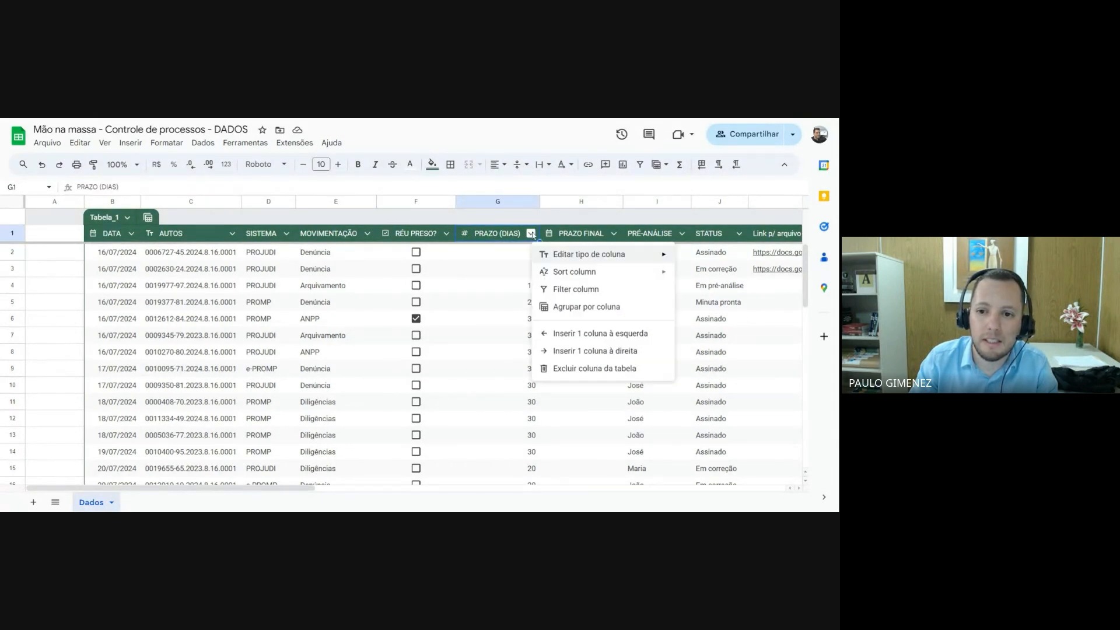
{"action": "mouse_move", "coordinate": [605, 260]}
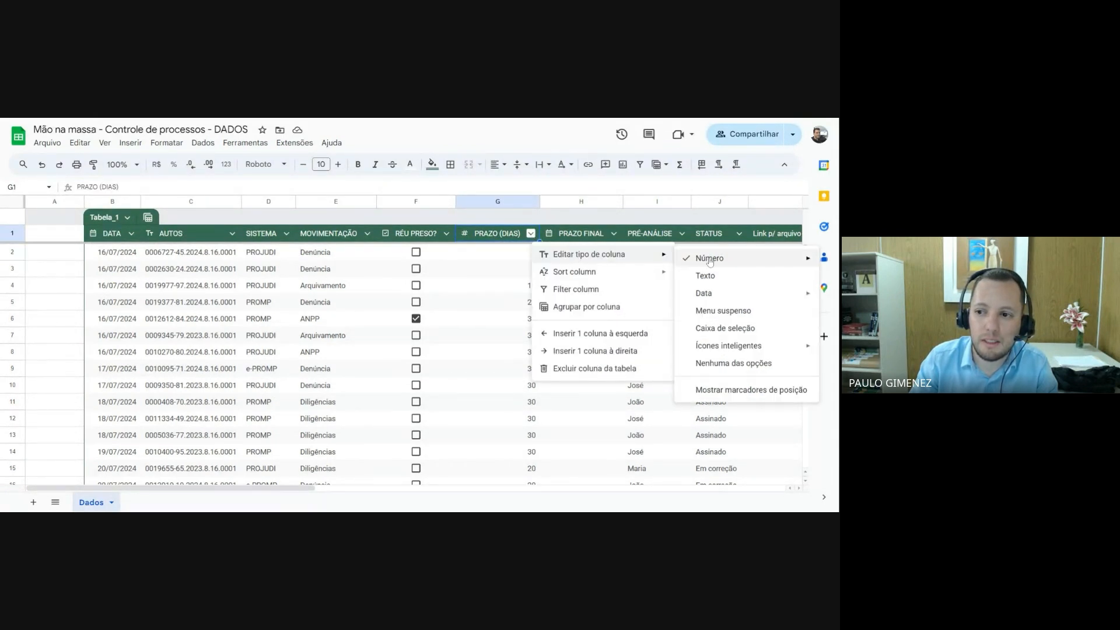
{"action": "mouse_move", "coordinate": [680, 264]}
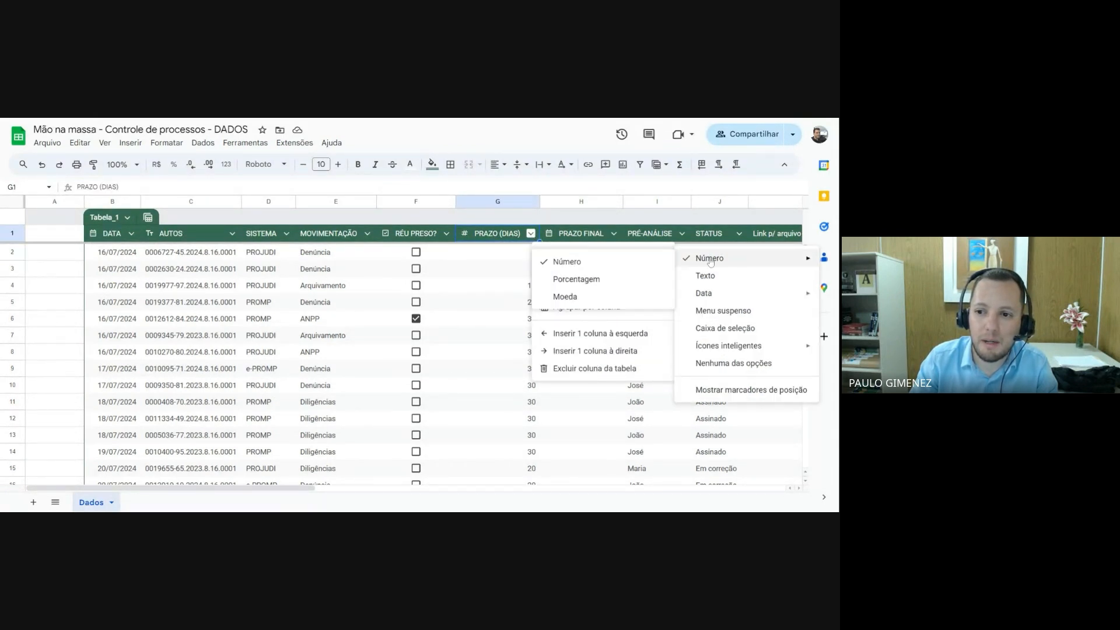
{"action": "left_click", "coordinate": [565, 263]}
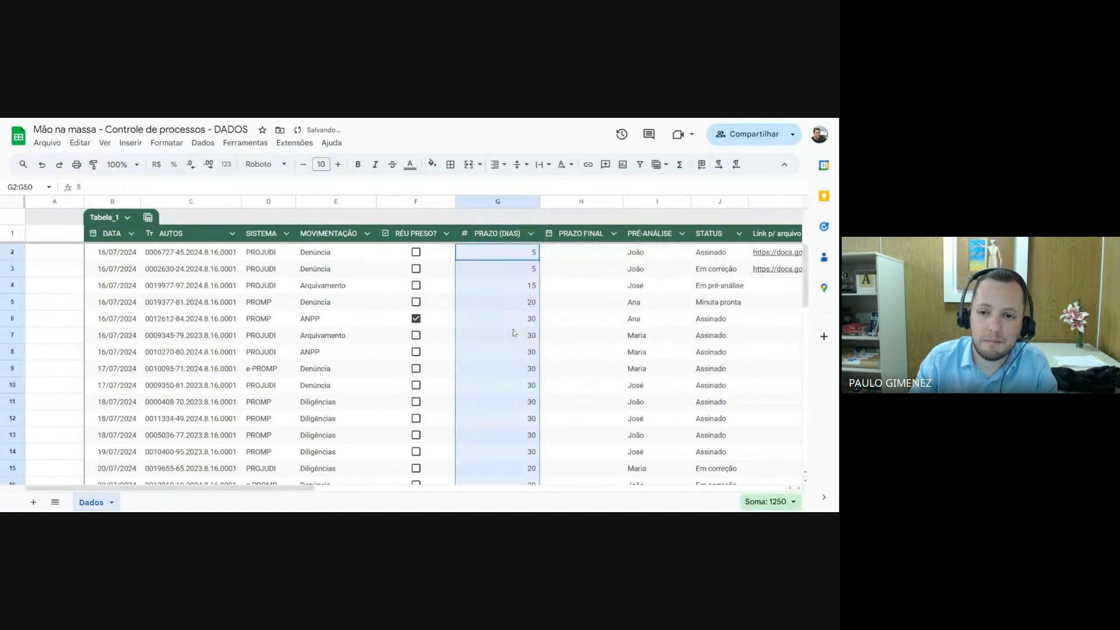
{"action": "left_click", "coordinate": [582, 234]}
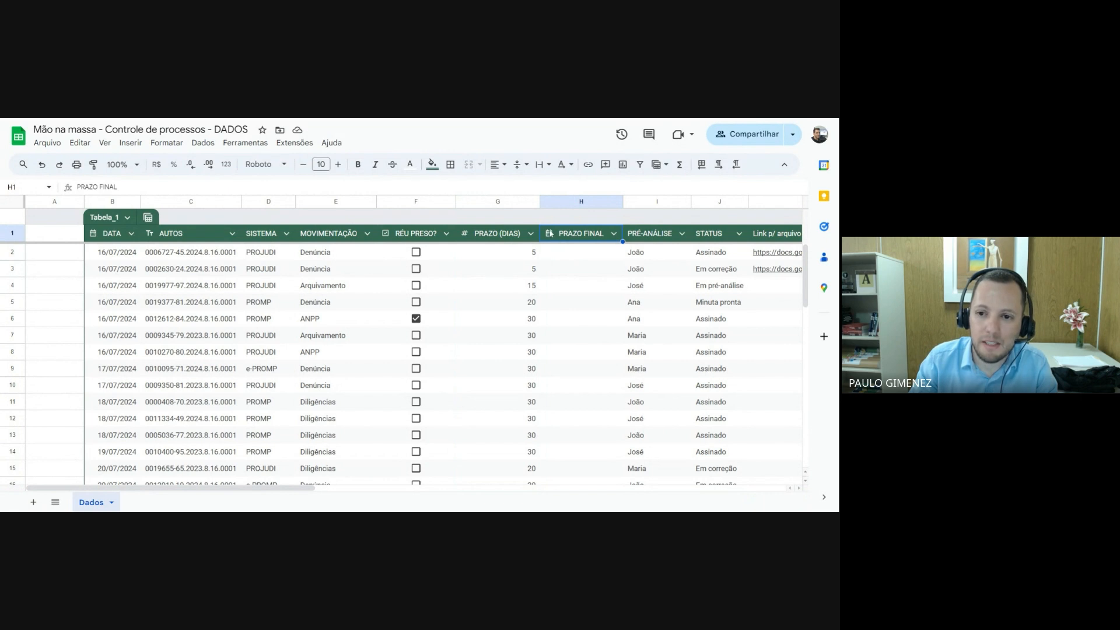
{"action": "left_click", "coordinate": [568, 254]}
{"action": "left_click", "coordinate": [570, 271]}
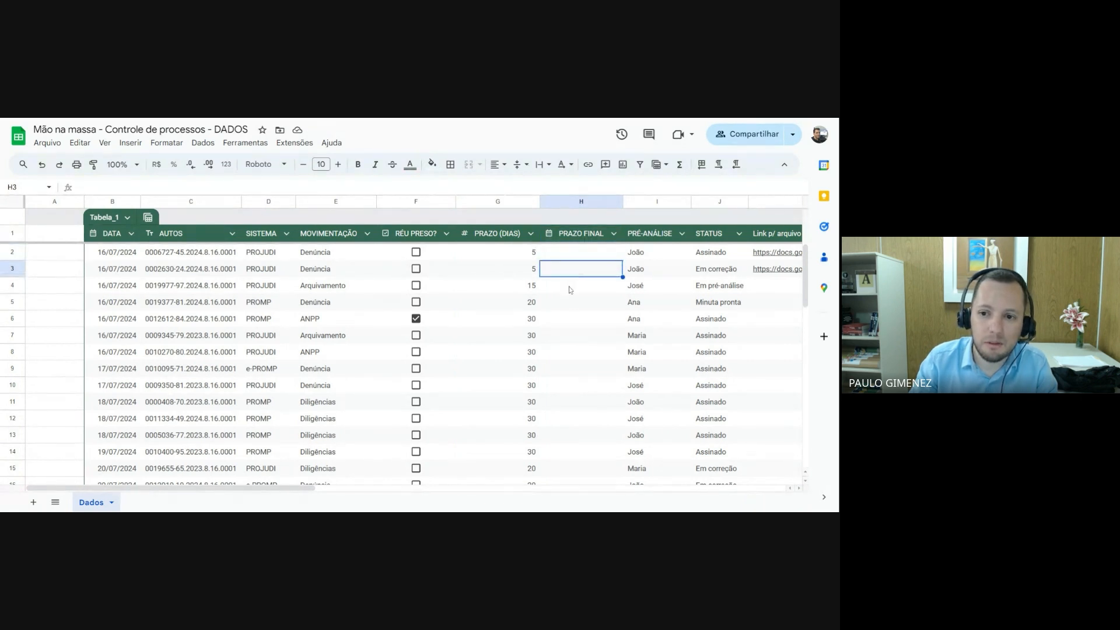
{"action": "left_click", "coordinate": [570, 290]}
{"action": "left_click", "coordinate": [570, 304]}
{"action": "left_click", "coordinate": [571, 290]}
{"action": "left_click", "coordinate": [573, 271]}
{"action": "left_click", "coordinate": [573, 255]}
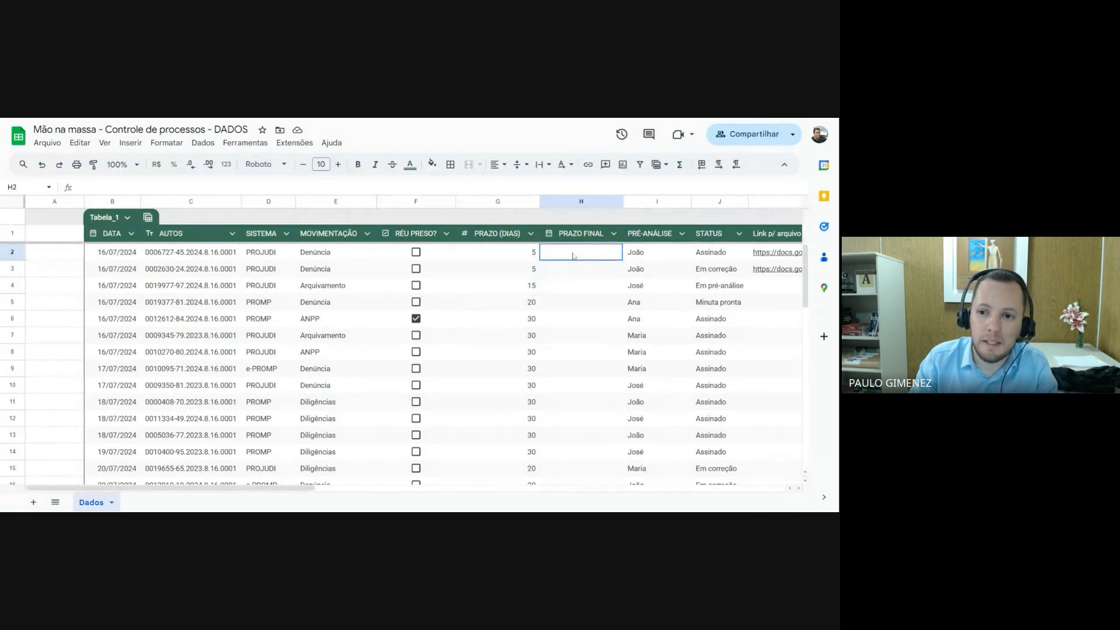
{"action": "left_click", "coordinate": [572, 274]}
{"action": "left_click", "coordinate": [574, 289]}
{"action": "left_click", "coordinate": [575, 305]}
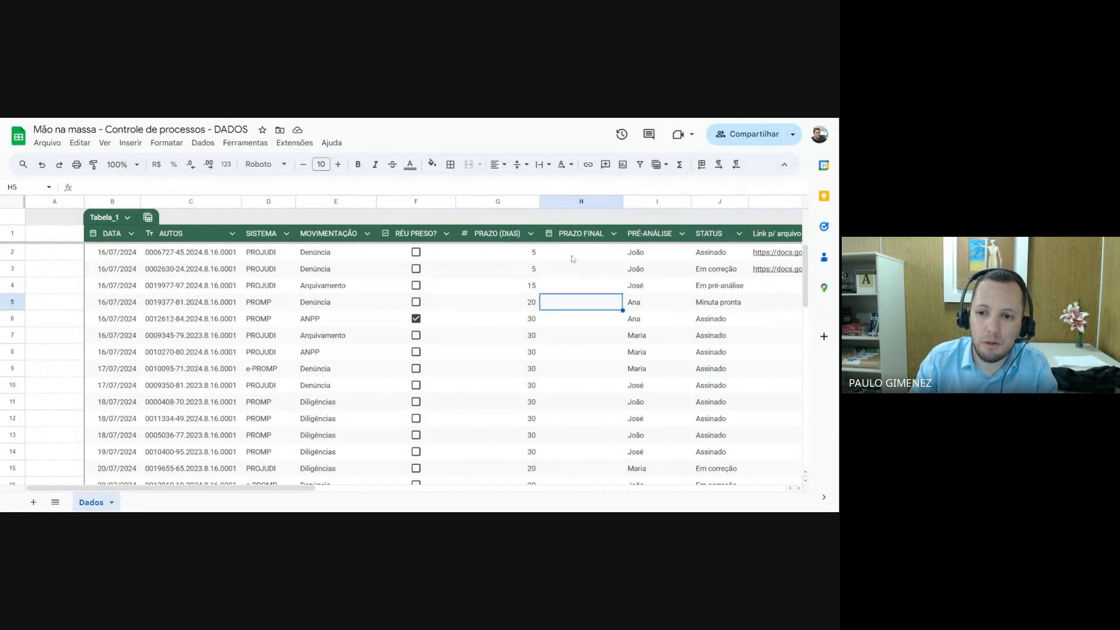
Calculate PRAZO FINAL in cell H2 with the formula =B2+G2 and accept the suggested autofill for the rest of the column
{"action": "left_click", "coordinate": [573, 259]}
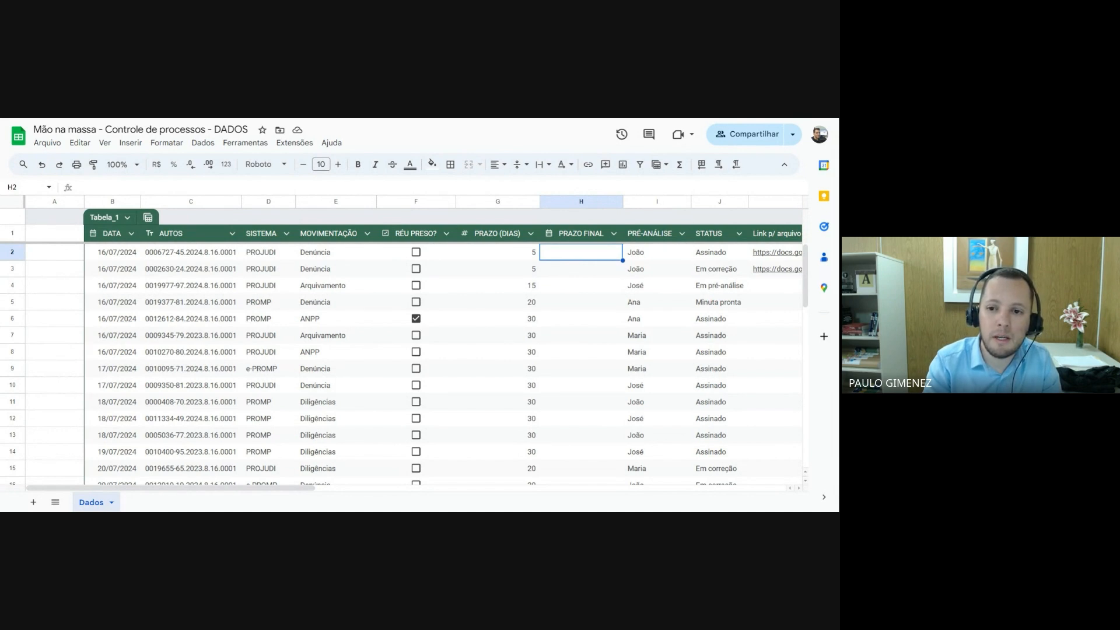
{"action": "type", "text": "="}
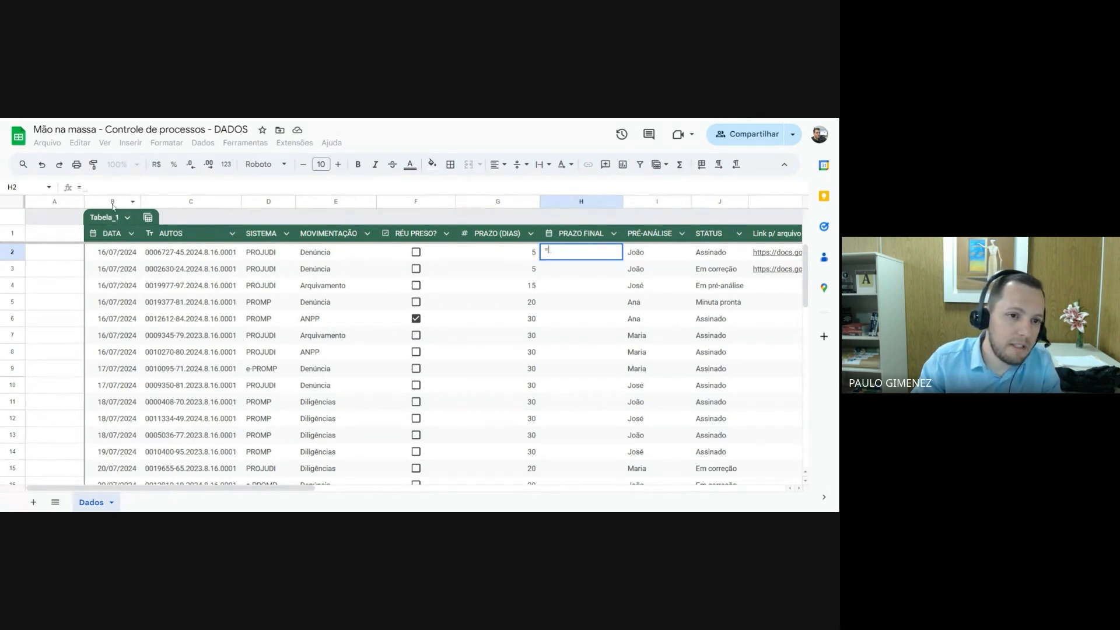
{"action": "left_click", "coordinate": [113, 255]}
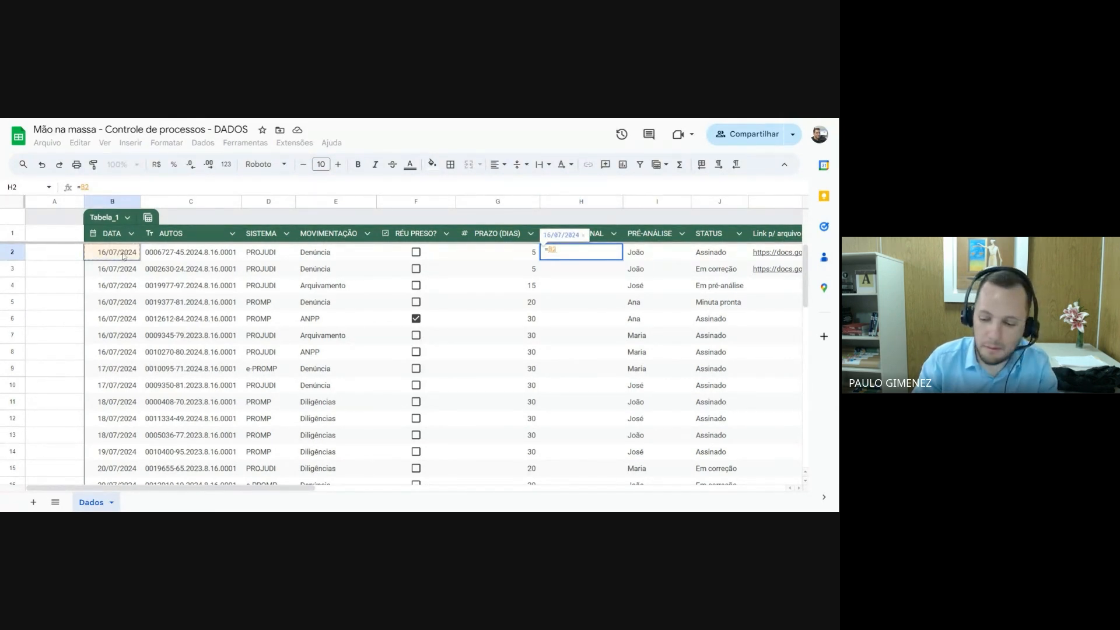
{"action": "type", "text": "+"}
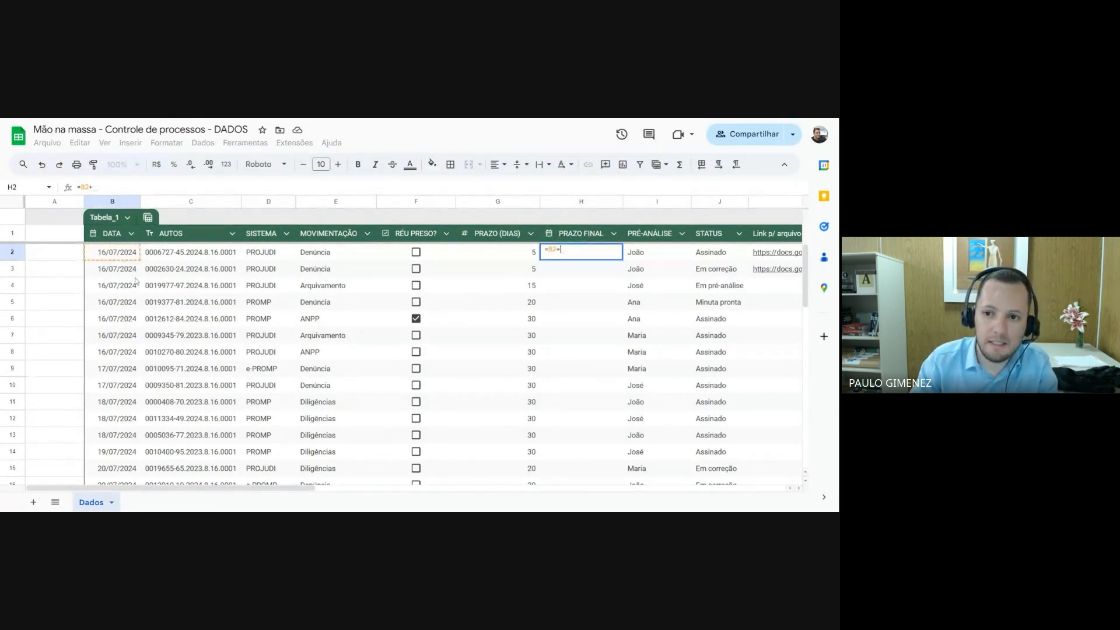
{"action": "left_click", "coordinate": [515, 253]}
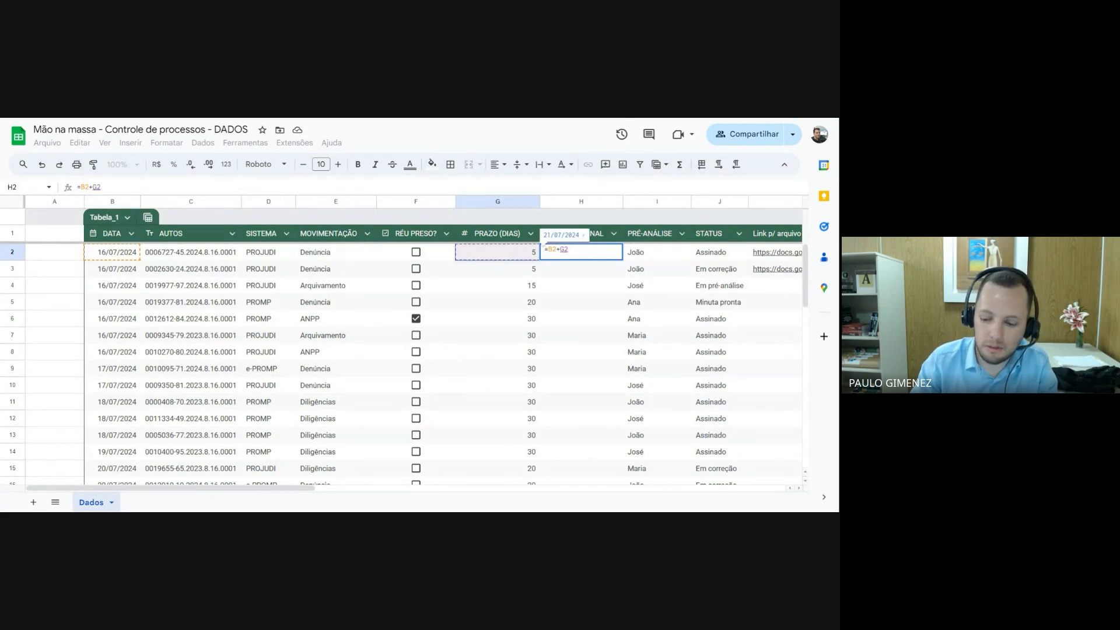
{"action": "key", "text": "Return"}
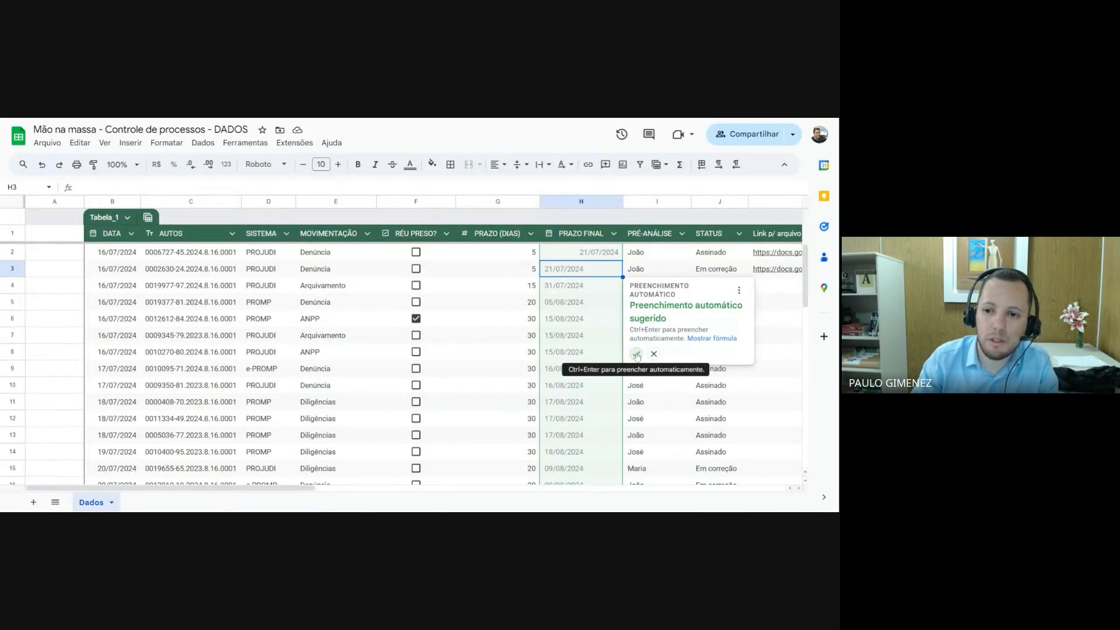
{"action": "left_click", "coordinate": [636, 354]}
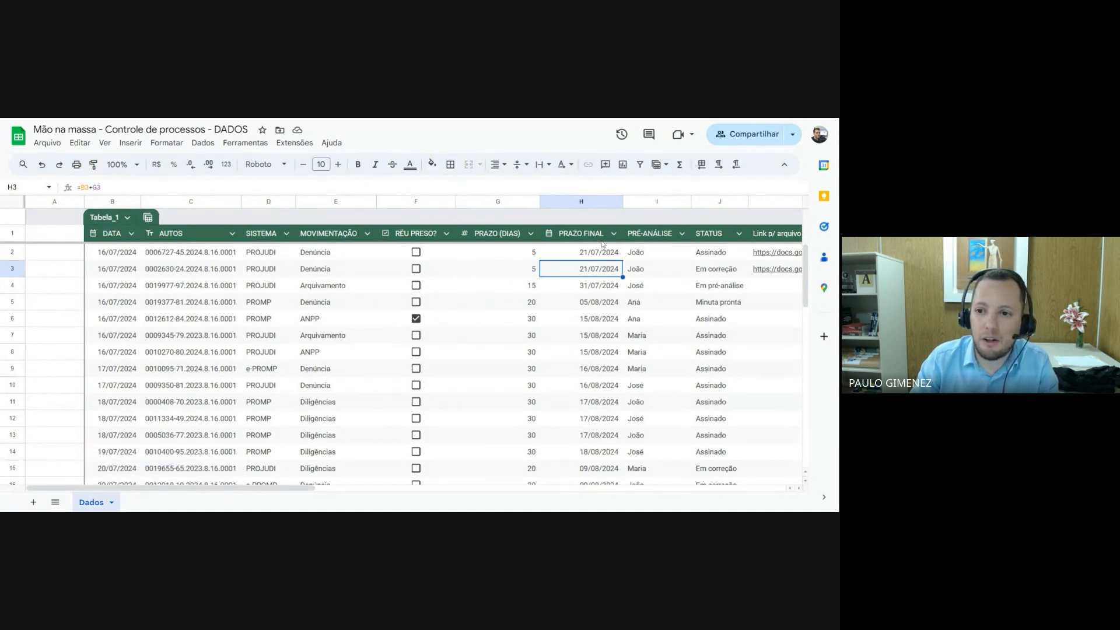
Examine the entries in the first rows of the PRÉ-ANÁLISE column and the column types available for it
{"action": "left_click", "coordinate": [655, 255]}
{"action": "left_click", "coordinate": [652, 270]}
{"action": "left_click", "coordinate": [651, 288]}
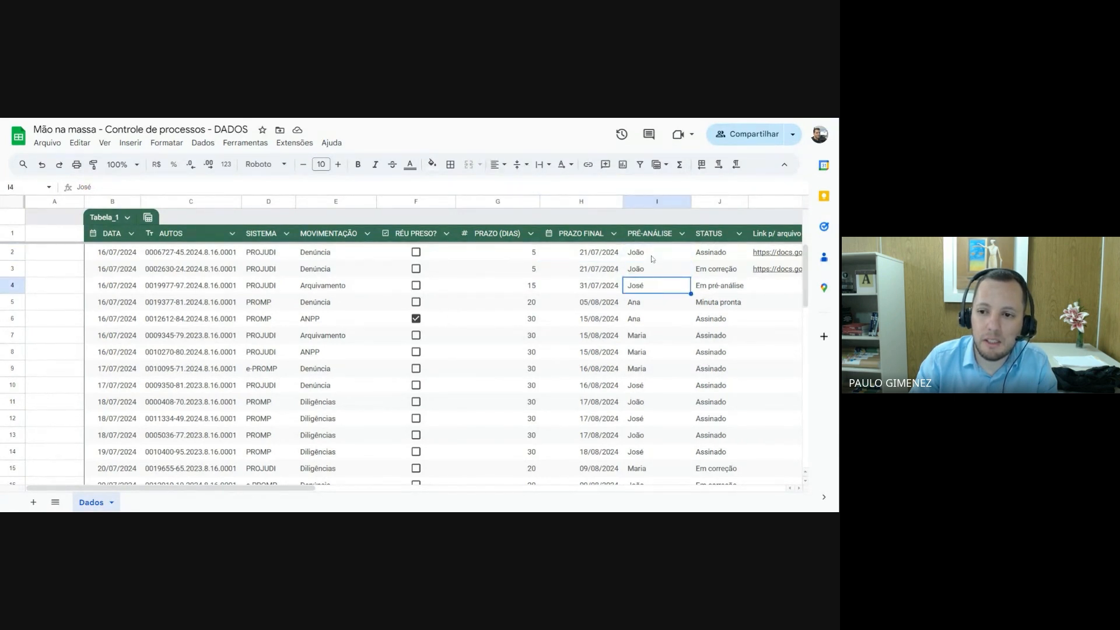
{"action": "left_click", "coordinate": [653, 256]}
{"action": "left_click", "coordinate": [651, 271]}
{"action": "left_click", "coordinate": [649, 288]}
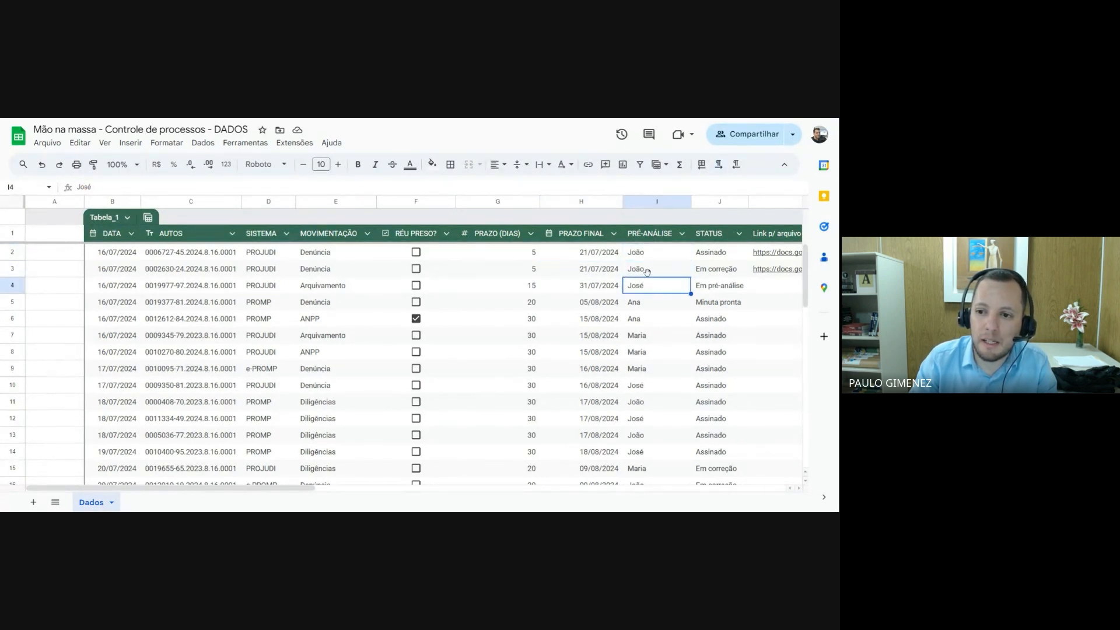
{"action": "left_click", "coordinate": [648, 259]}
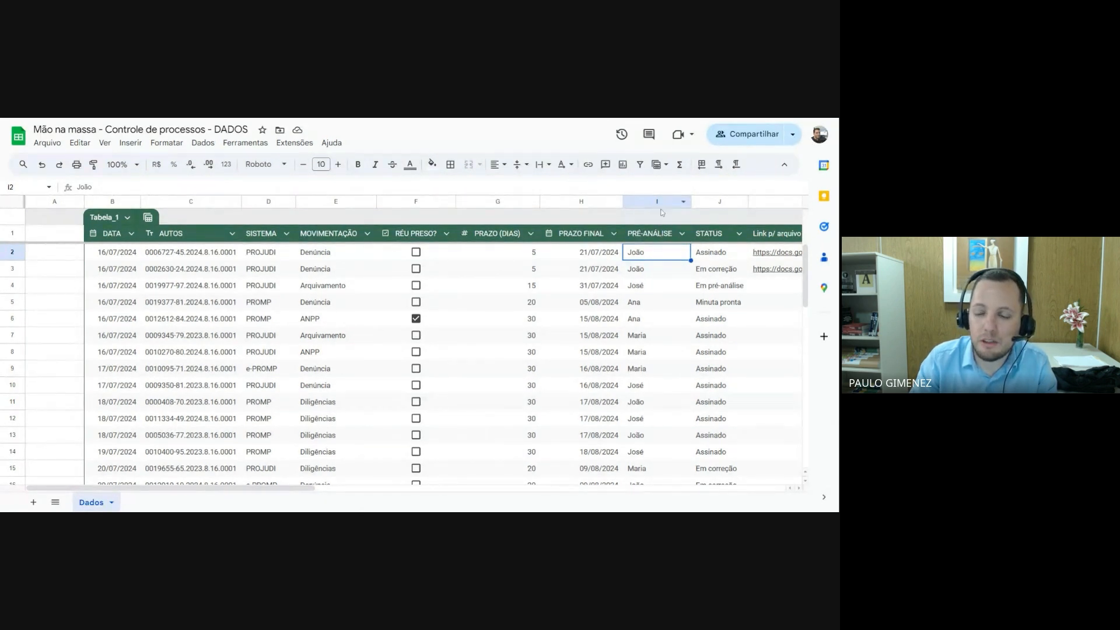
{"action": "left_click", "coordinate": [682, 234]}
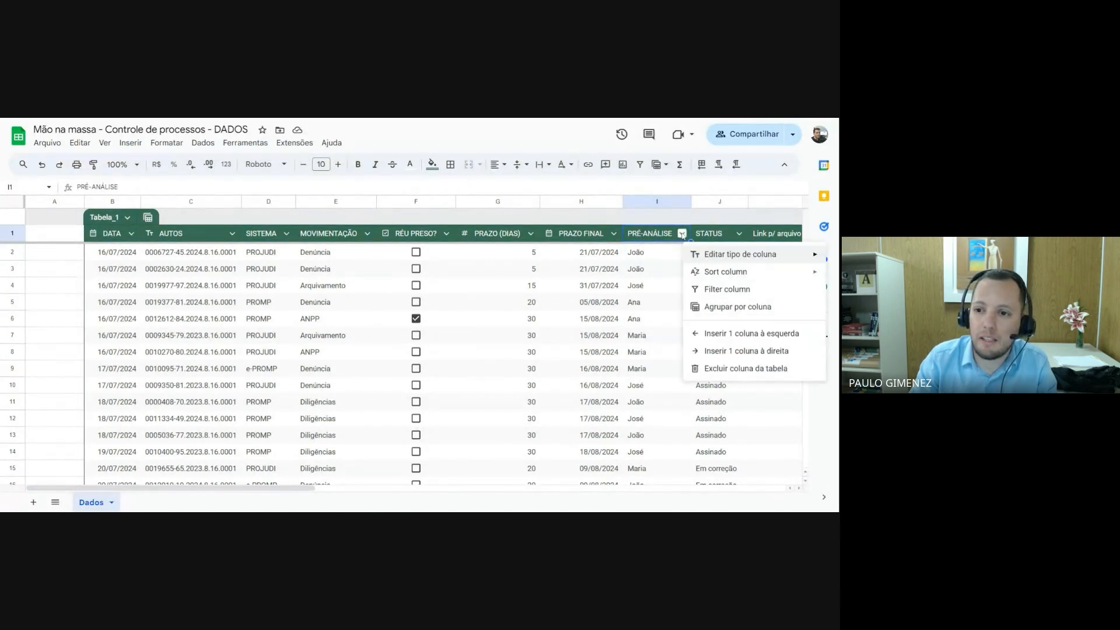
{"action": "mouse_move", "coordinate": [708, 256]}
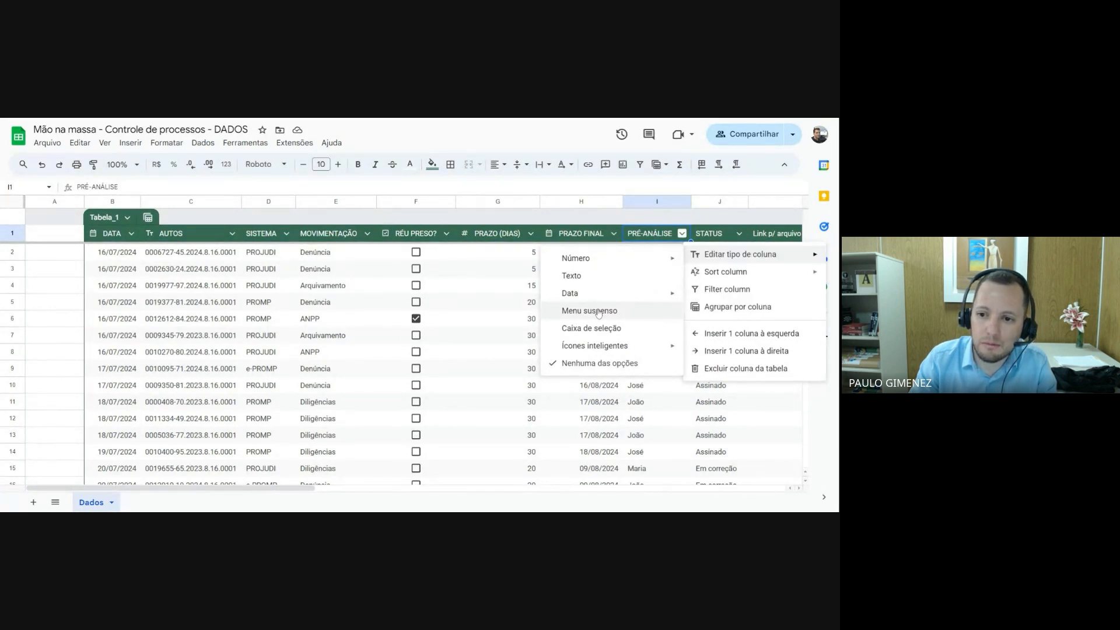
{"action": "left_click", "coordinate": [666, 238]}
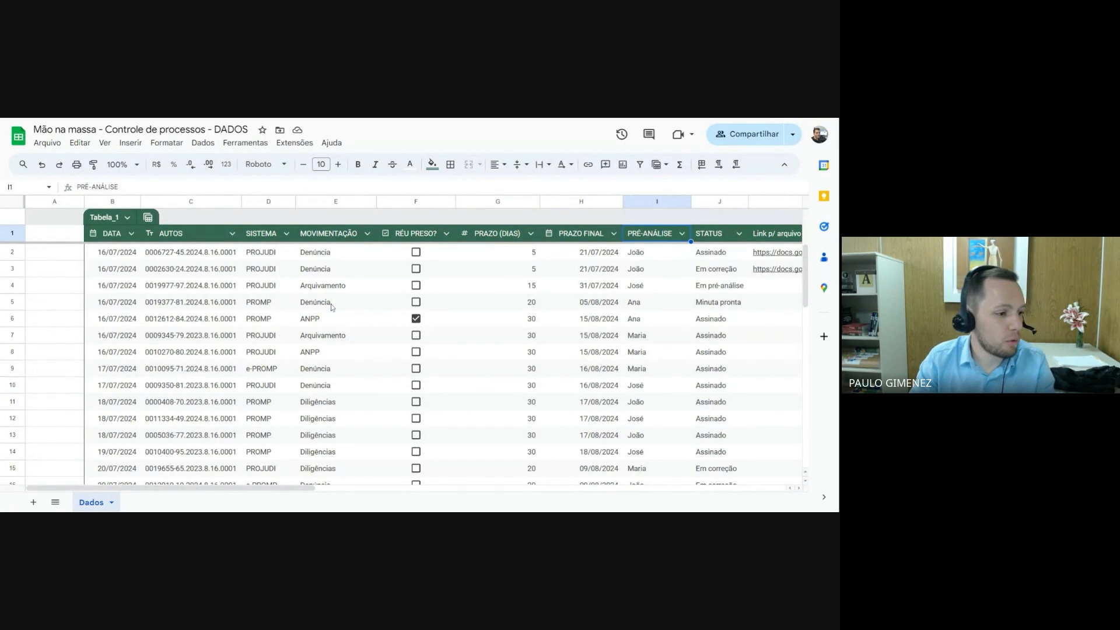
Try blue as the colour of Tabela_1 and set the table back to green
{"action": "left_click", "coordinate": [149, 218]}
{"action": "left_click", "coordinate": [129, 218]}
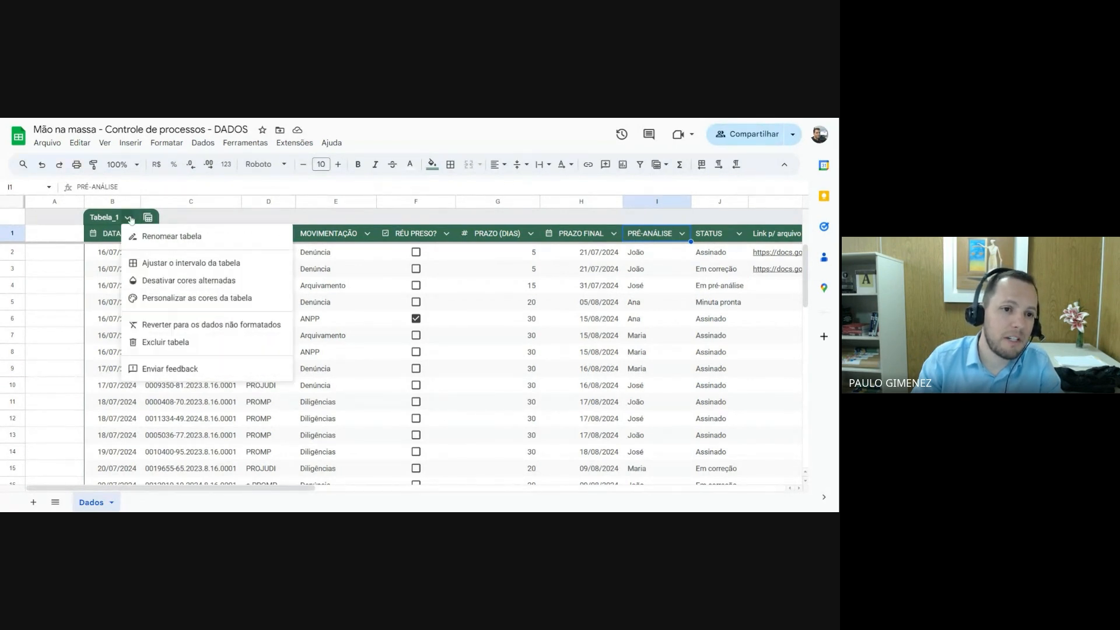
{"action": "mouse_move", "coordinate": [175, 298]}
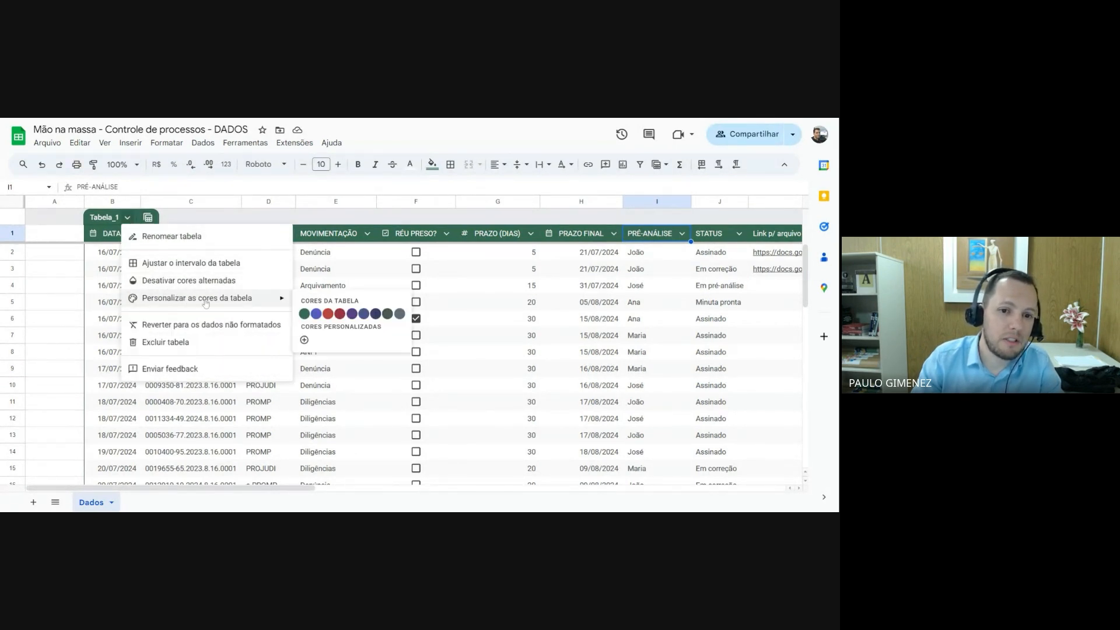
{"action": "left_click", "coordinate": [315, 313]}
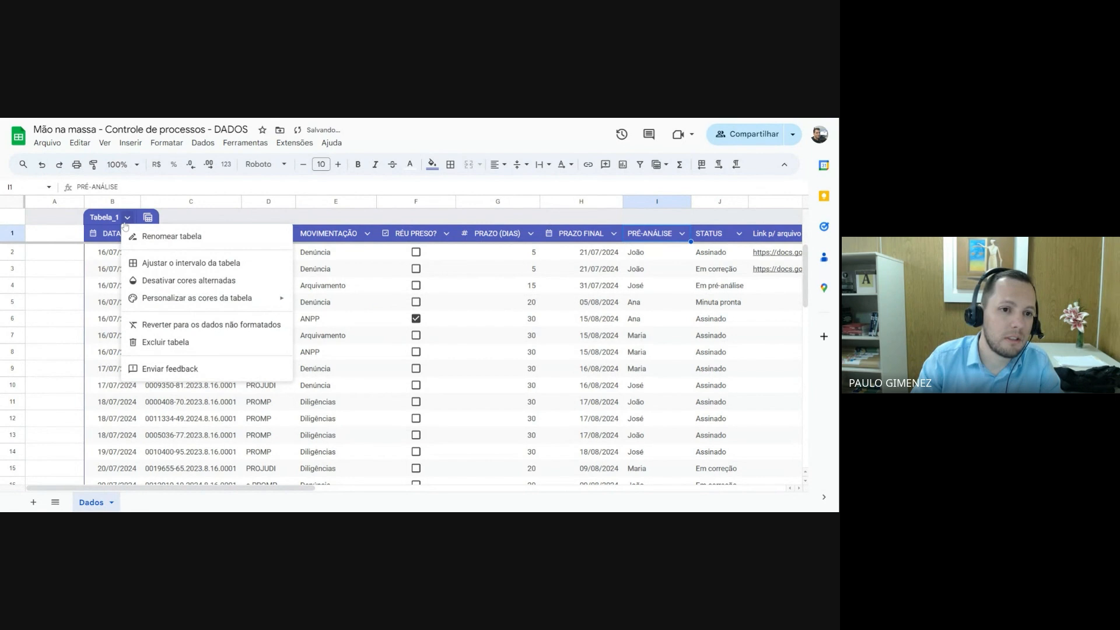
{"action": "mouse_move", "coordinate": [180, 300]}
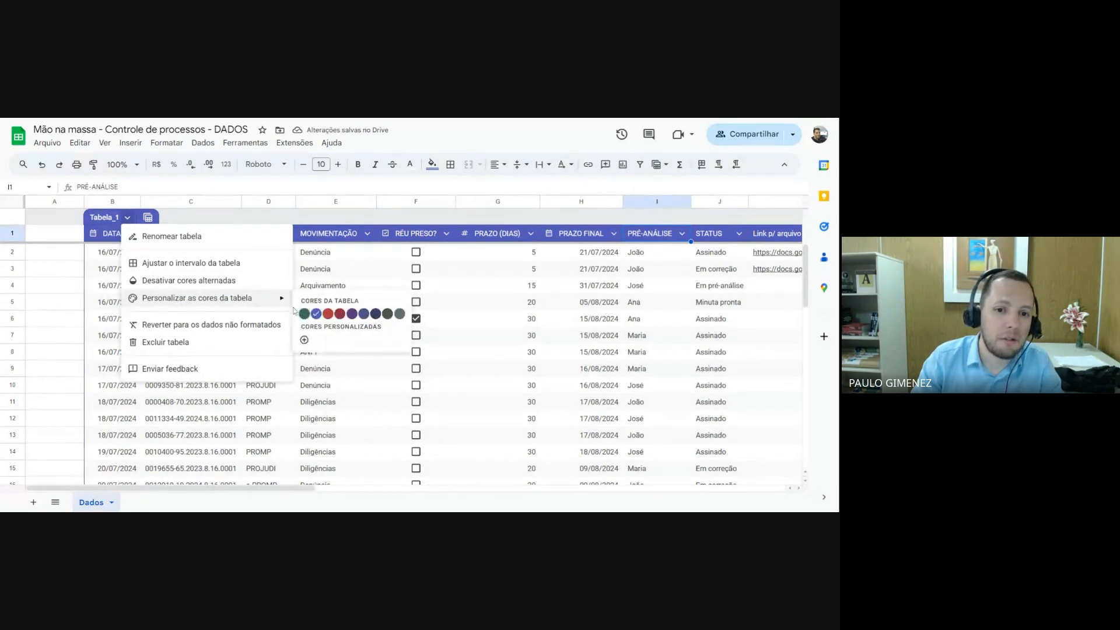
{"action": "left_click", "coordinate": [304, 314]}
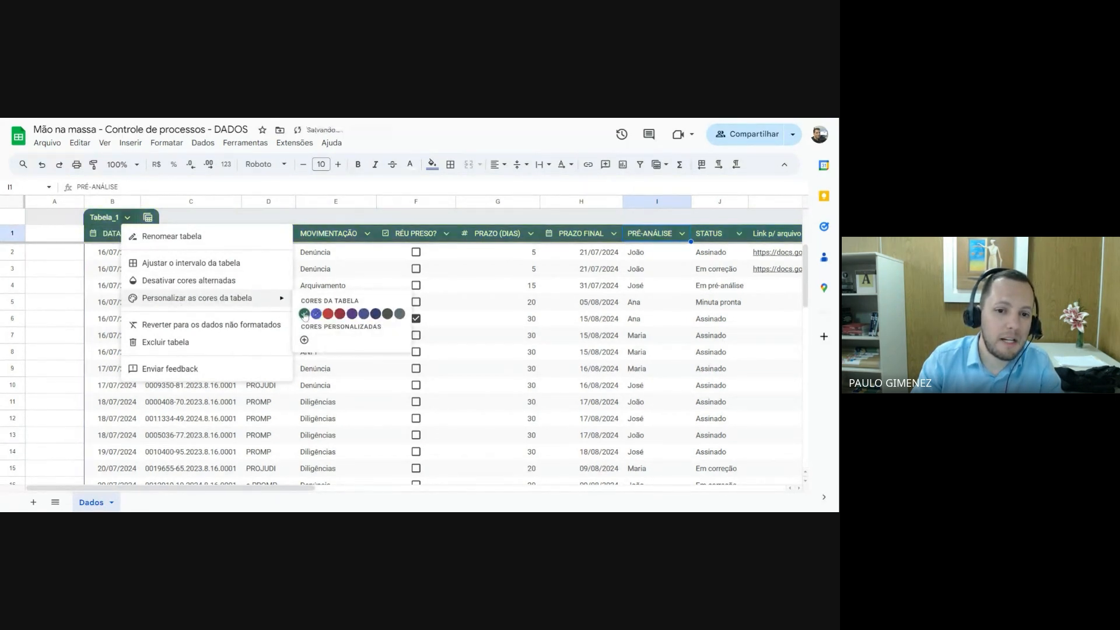
{"action": "left_click", "coordinate": [60, 257]}
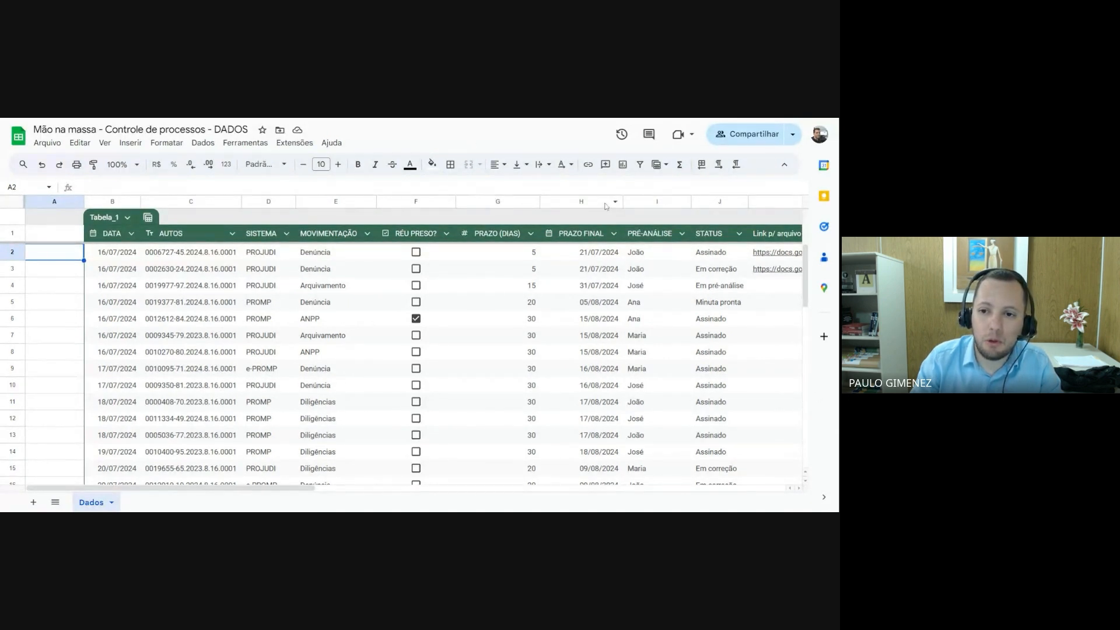
Clear the PRAZO FINAL formula from cell H2
{"action": "left_click", "coordinate": [591, 252]}
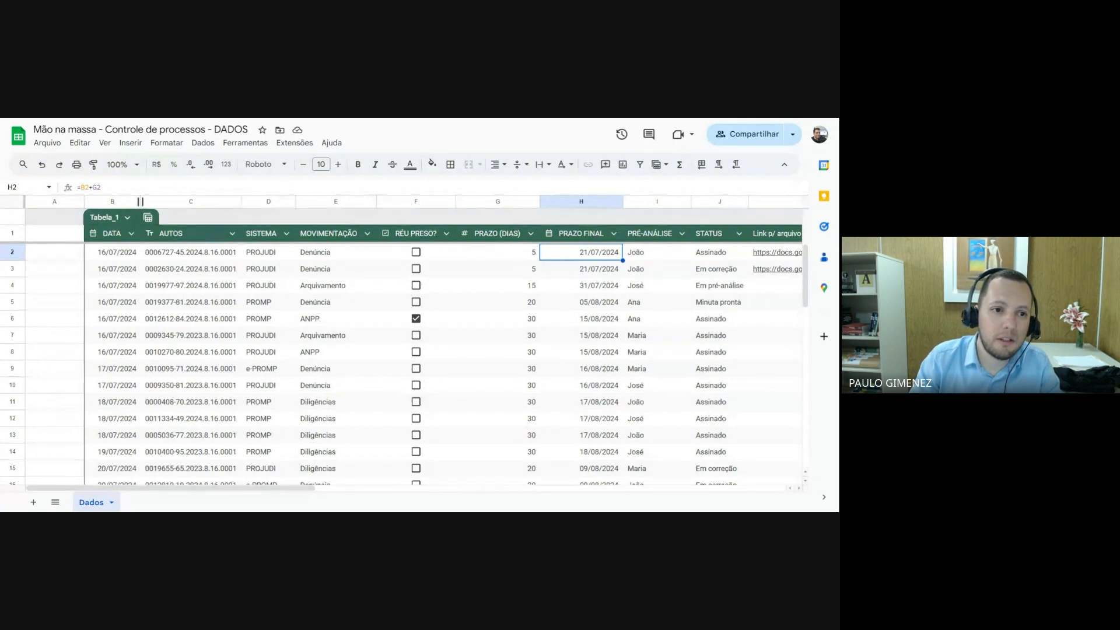
{"action": "key", "text": "Return"}
{"action": "left_click_drag", "start_coordinate": [102, 187], "coordinate": [67, 190]}
{"action": "key", "text": "Delete"}
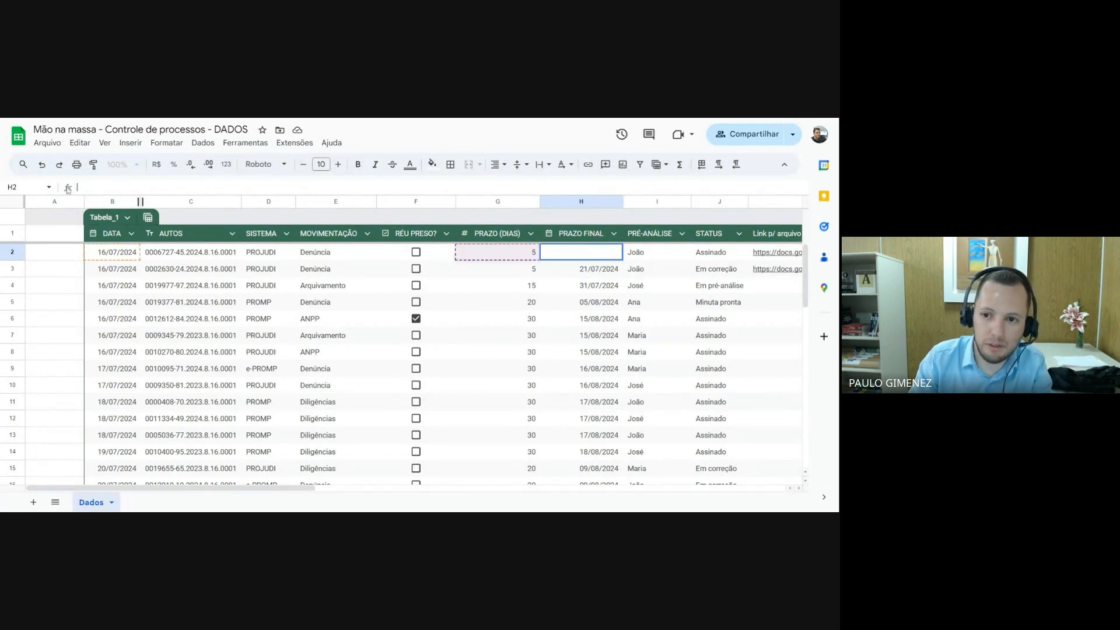
{"action": "left_click", "coordinate": [578, 258]}
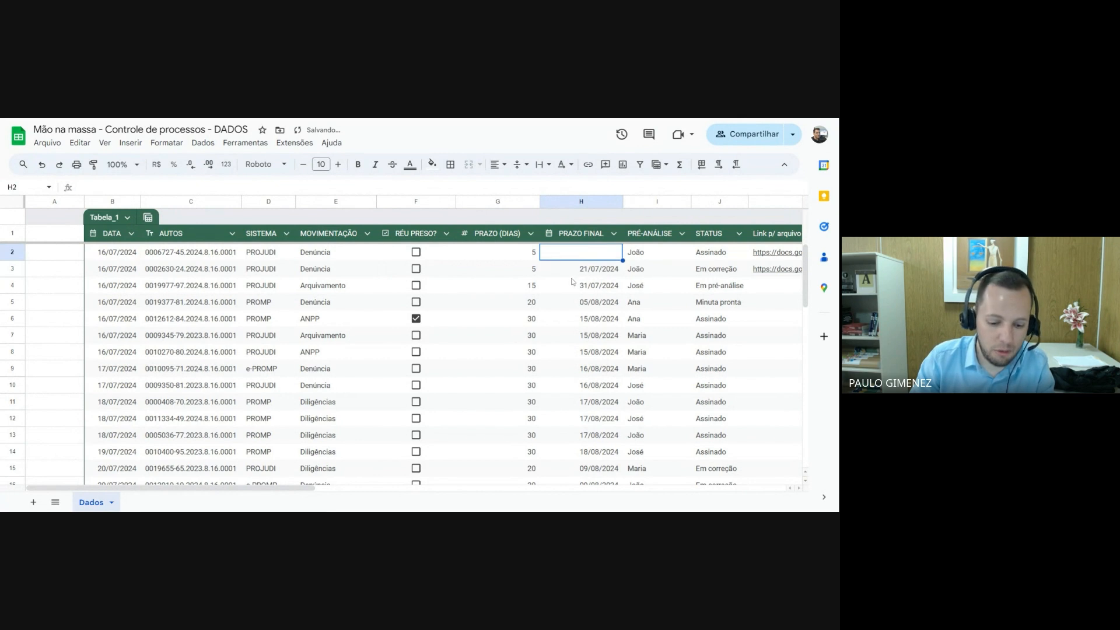
Re-enter the PRAZO FINAL formula =B2+G2 in cell H2 and close the autofill suggestion
{"action": "type", "text": "="}
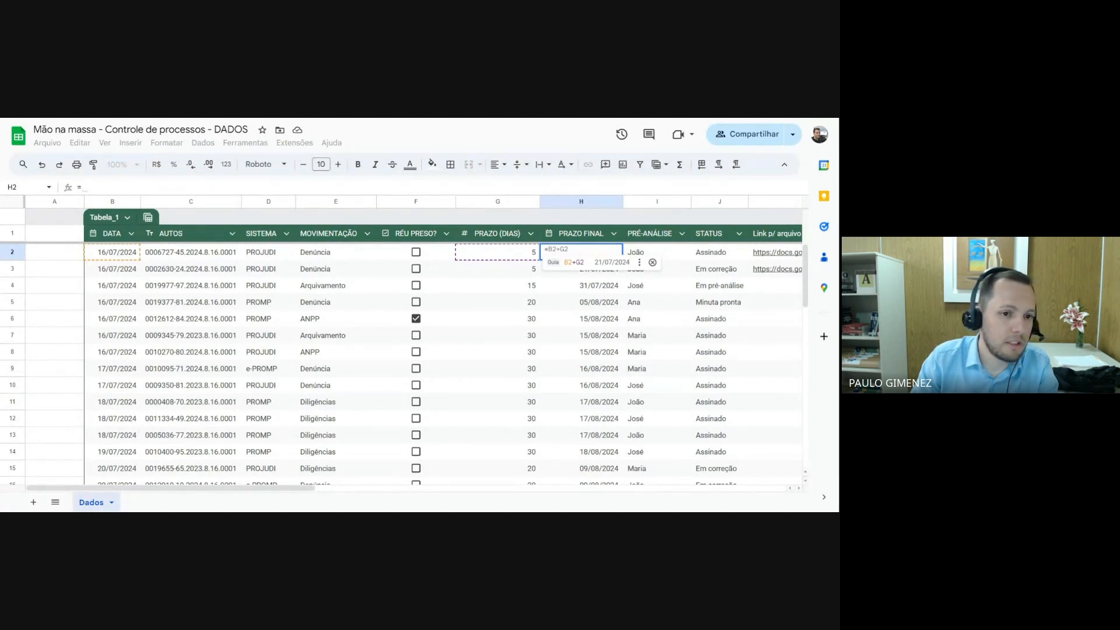
{"action": "left_click", "coordinate": [120, 252]}
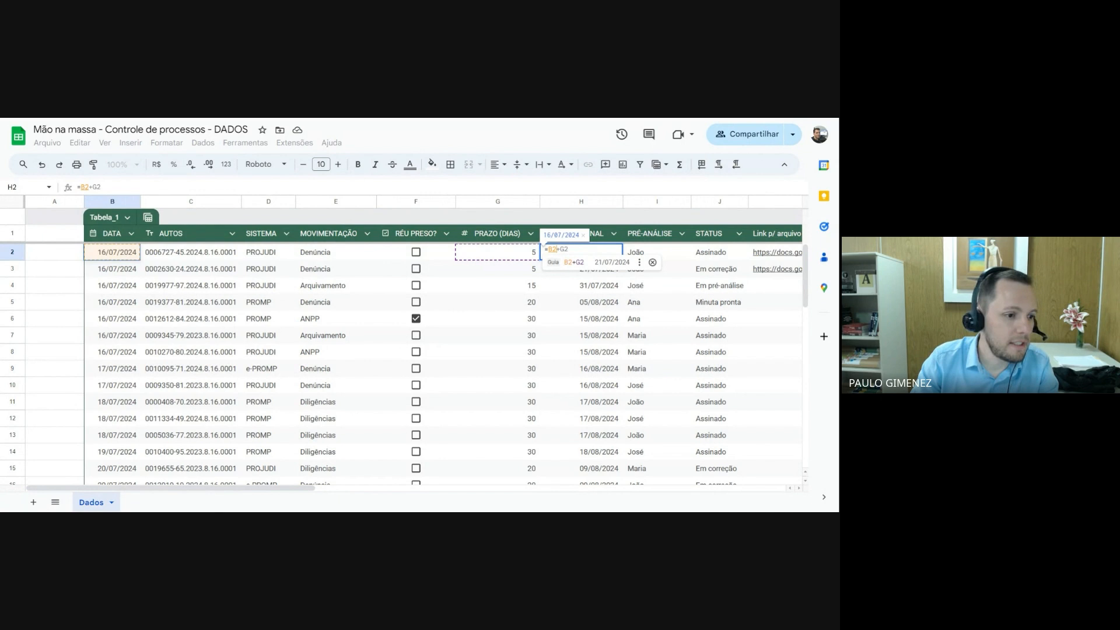
{"action": "type", "text": "+"}
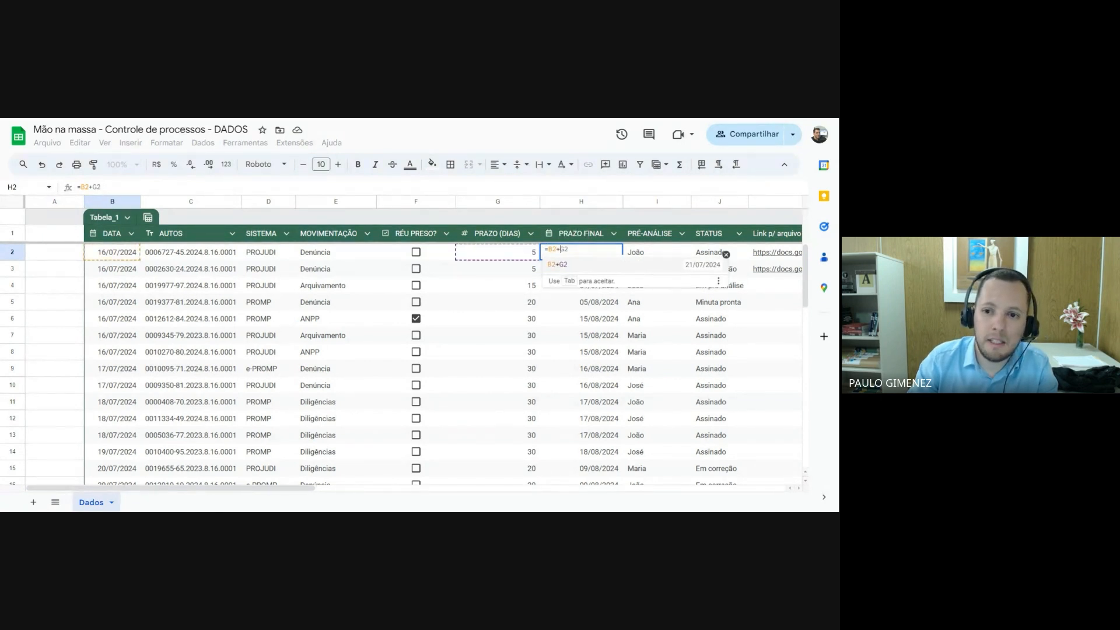
{"action": "left_click", "coordinate": [514, 255]}
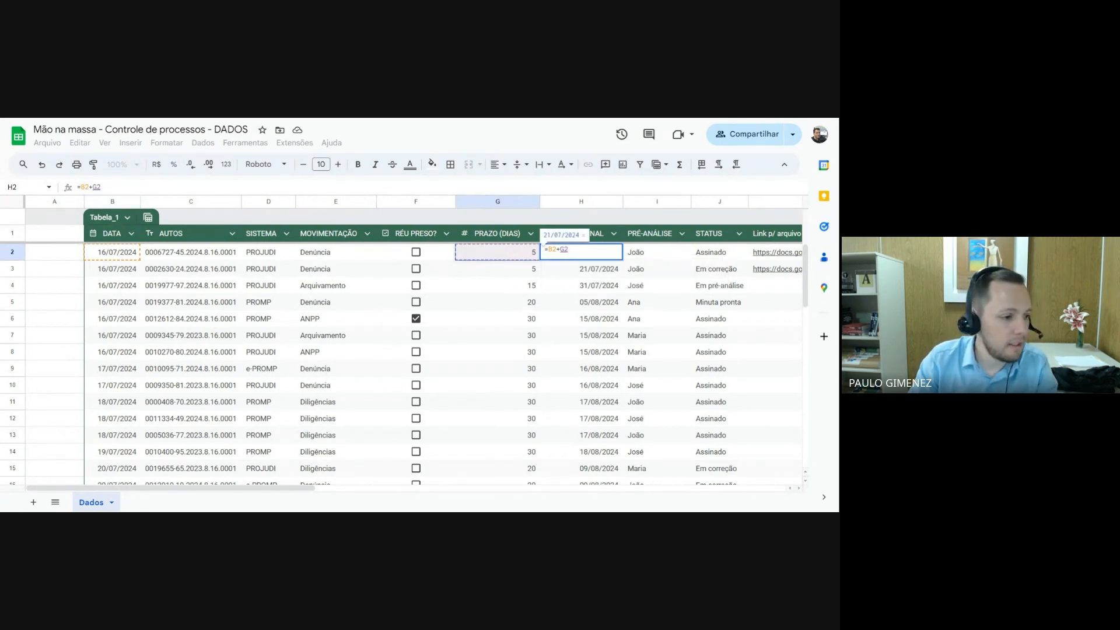
{"action": "key", "text": "Return"}
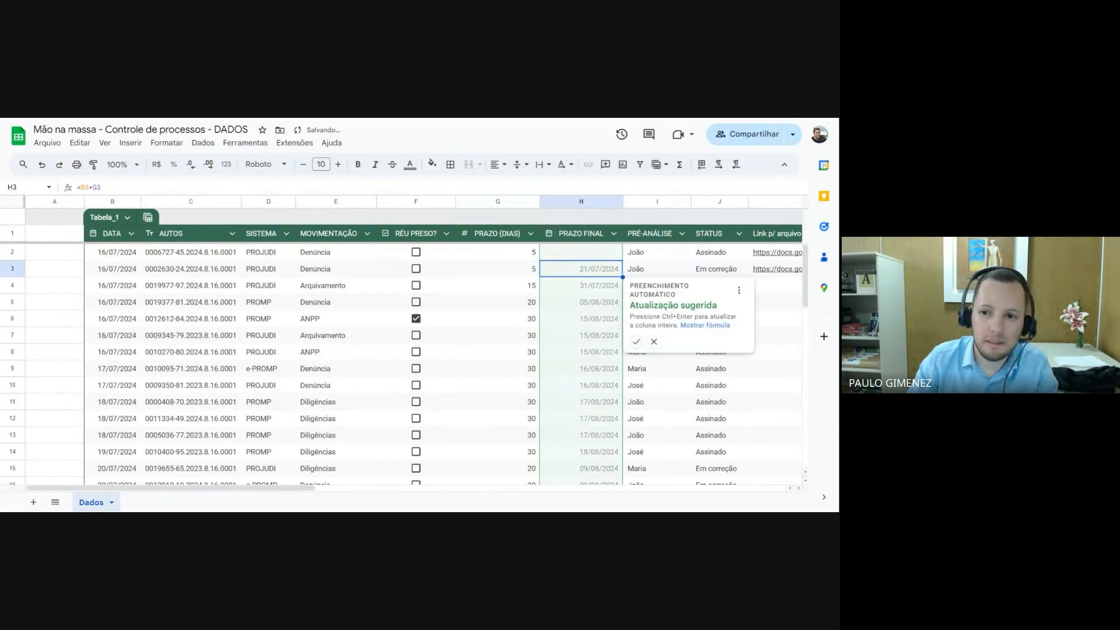
{"action": "left_click", "coordinate": [637, 342]}
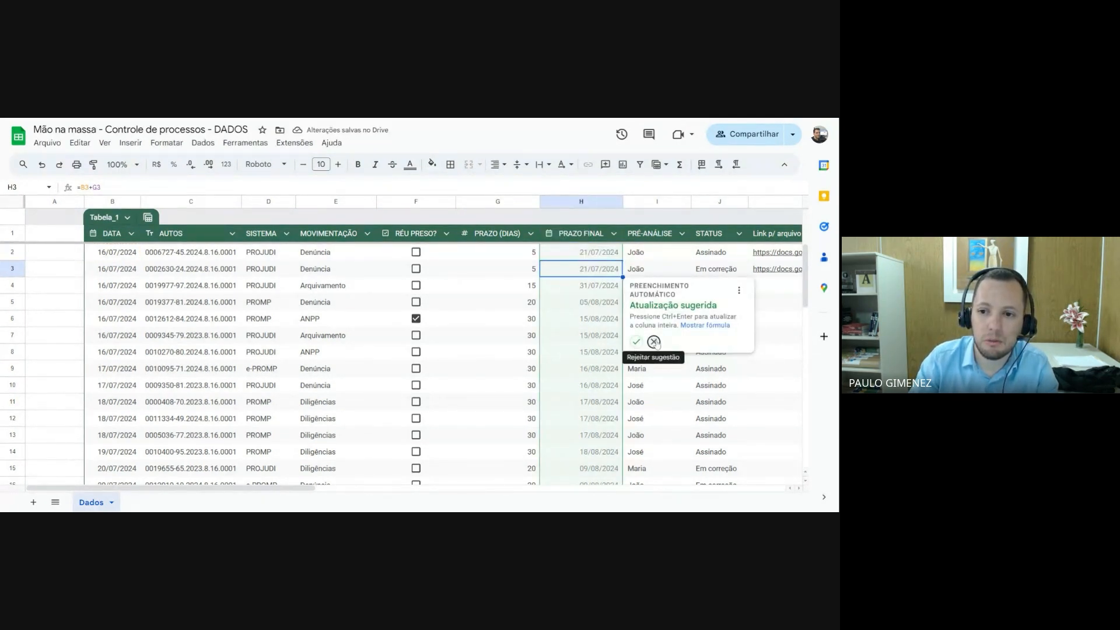
Check the PRAZO FINAL formulas in cells H2 to H4 to compare their row references
{"action": "left_click", "coordinate": [596, 255]}
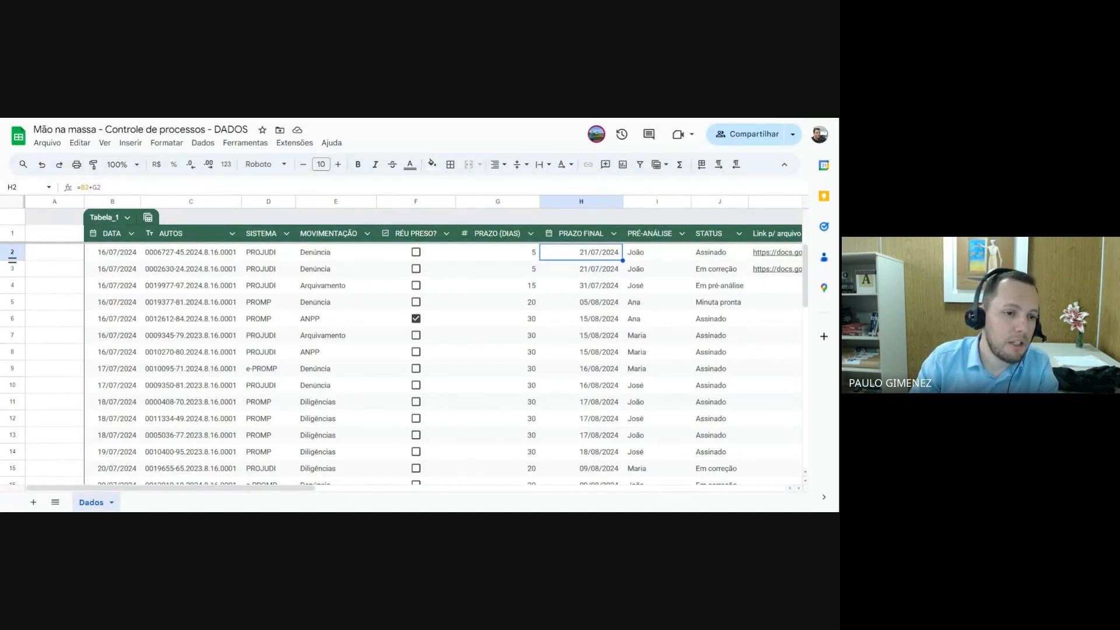
{"action": "left_click", "coordinate": [582, 271]}
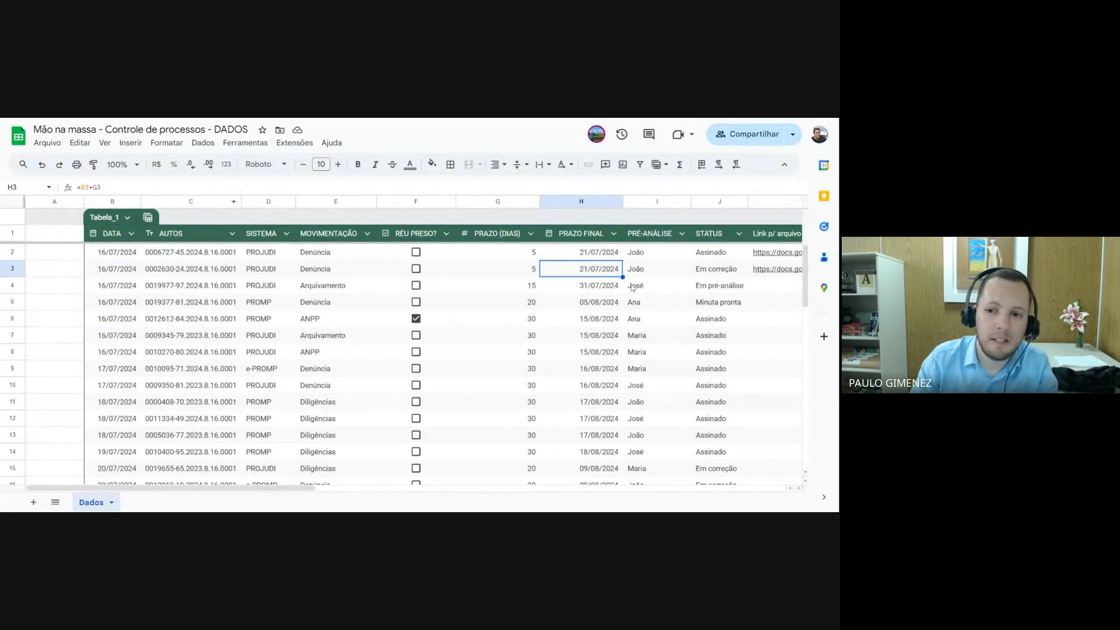
{"action": "key", "text": "Down"}
{"action": "left_click_drag", "start_coordinate": [100, 187], "coordinate": [76, 187]}
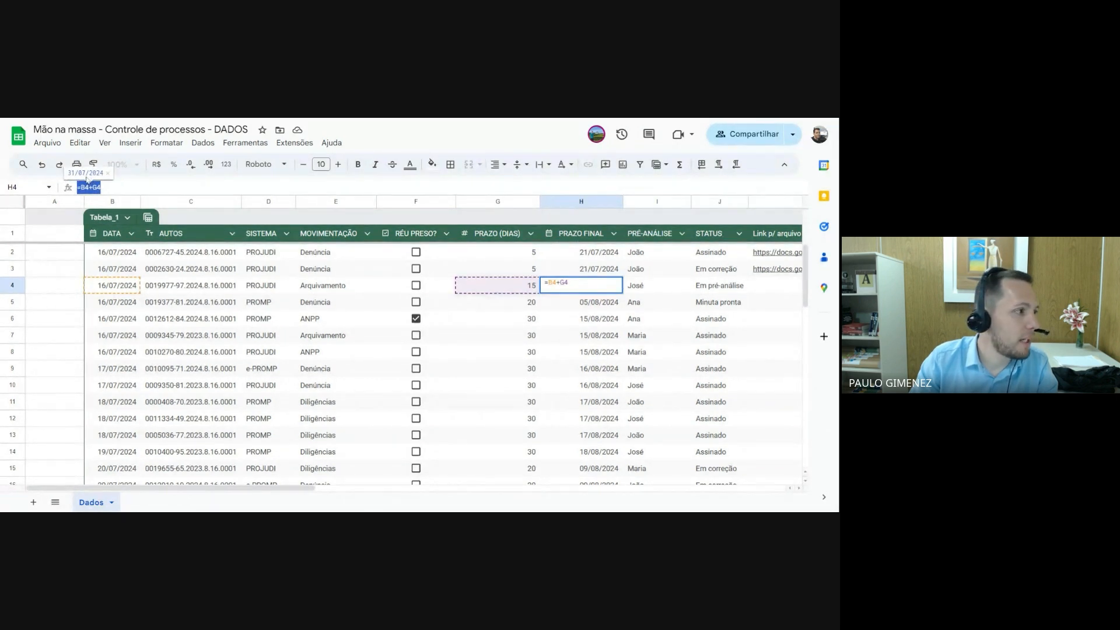
{"action": "key", "text": "Return"}
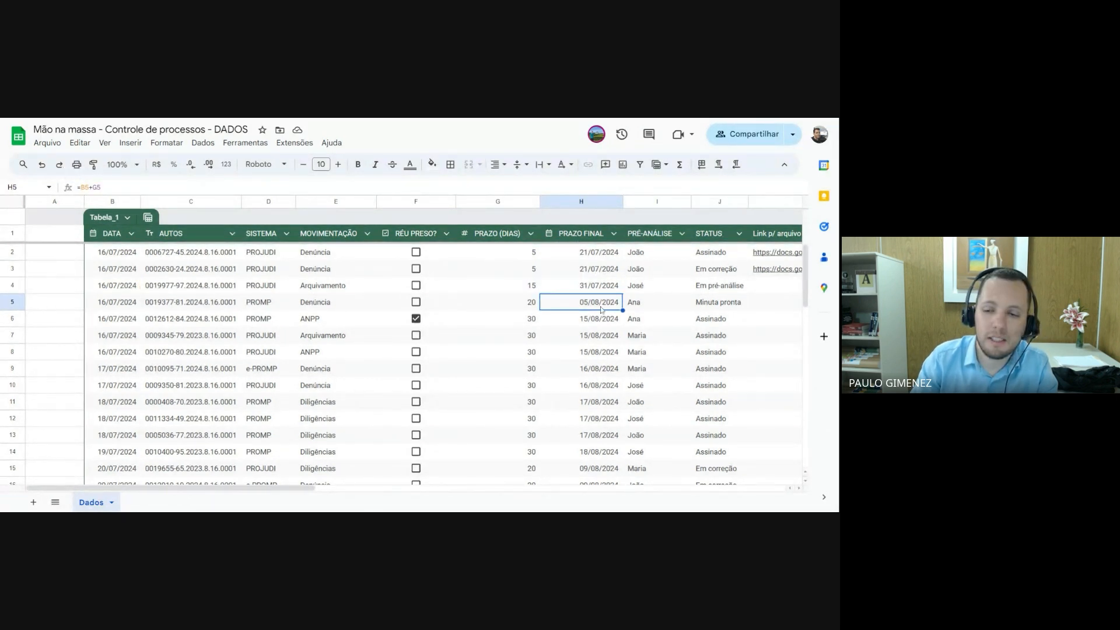
{"action": "left_click", "coordinate": [587, 255]}
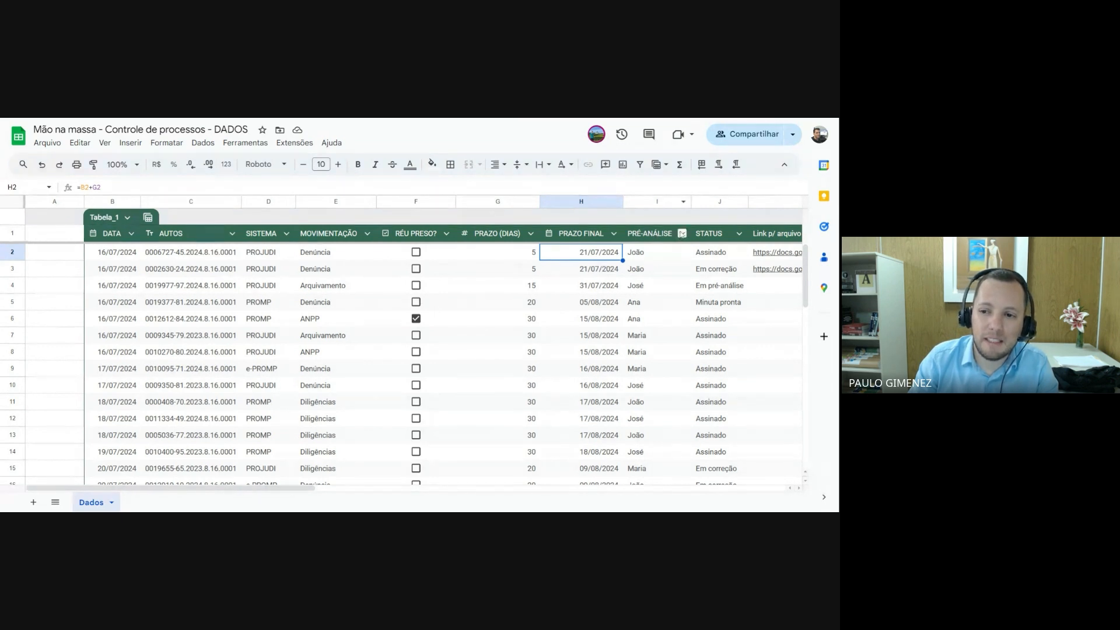
Change the column type of PRÉ-ANÁLISE to Menu suspenso
{"action": "left_click", "coordinate": [682, 234]}
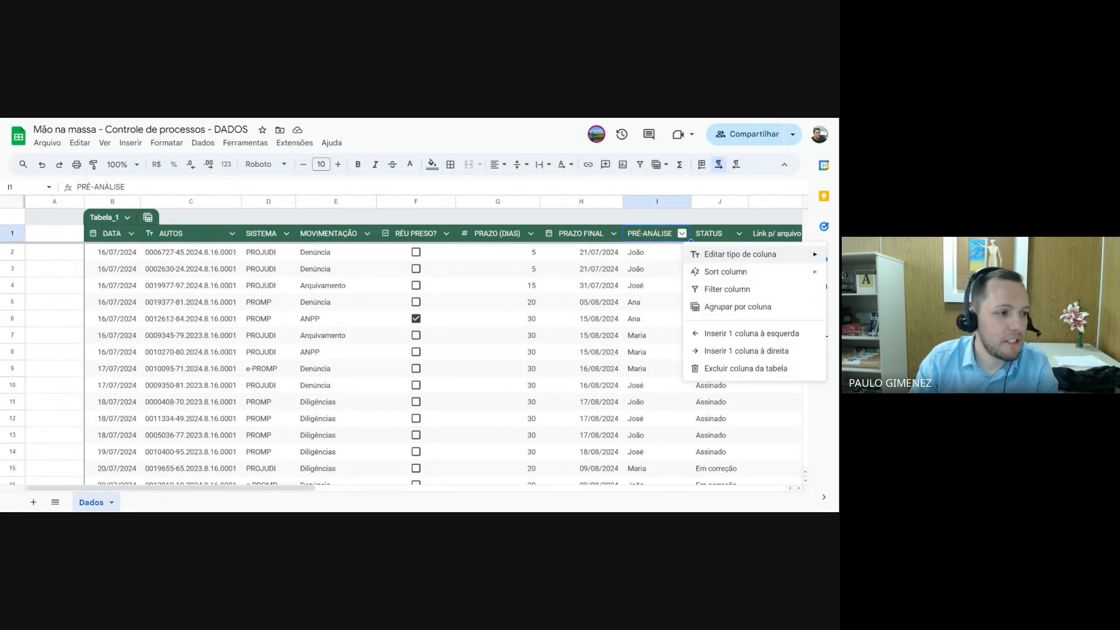
{"action": "mouse_move", "coordinate": [714, 255]}
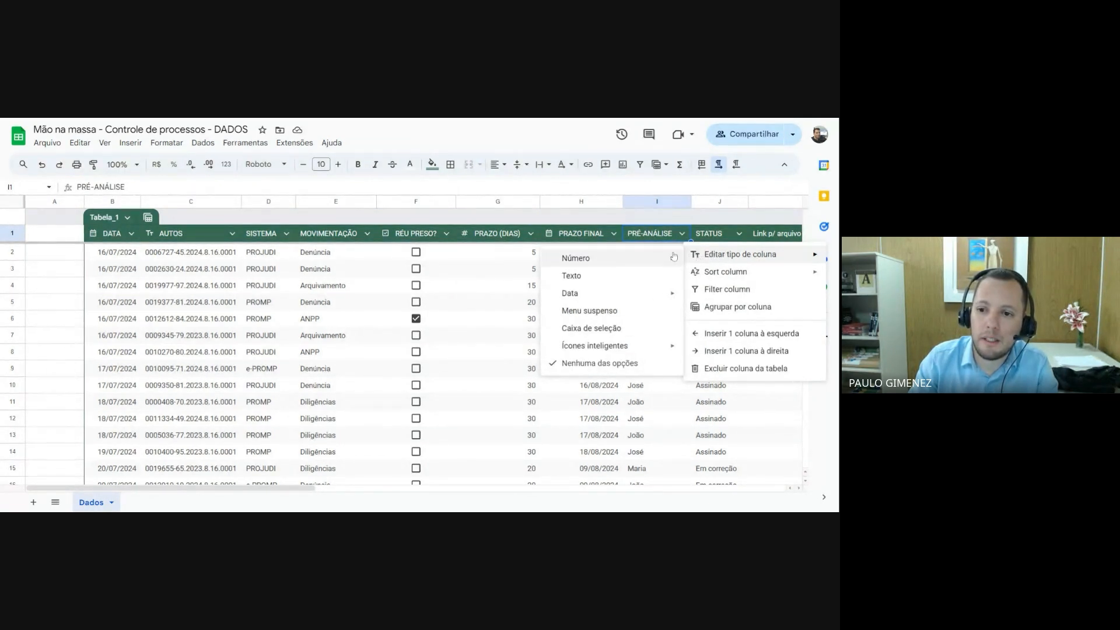
{"action": "mouse_move", "coordinate": [638, 257]}
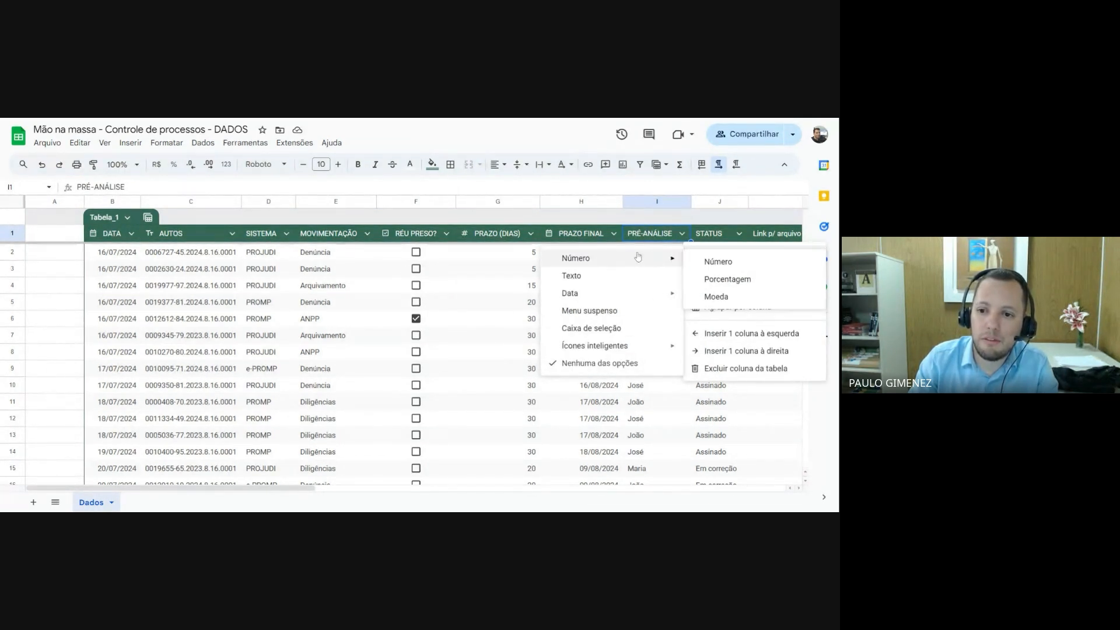
{"action": "left_click", "coordinate": [590, 311]}
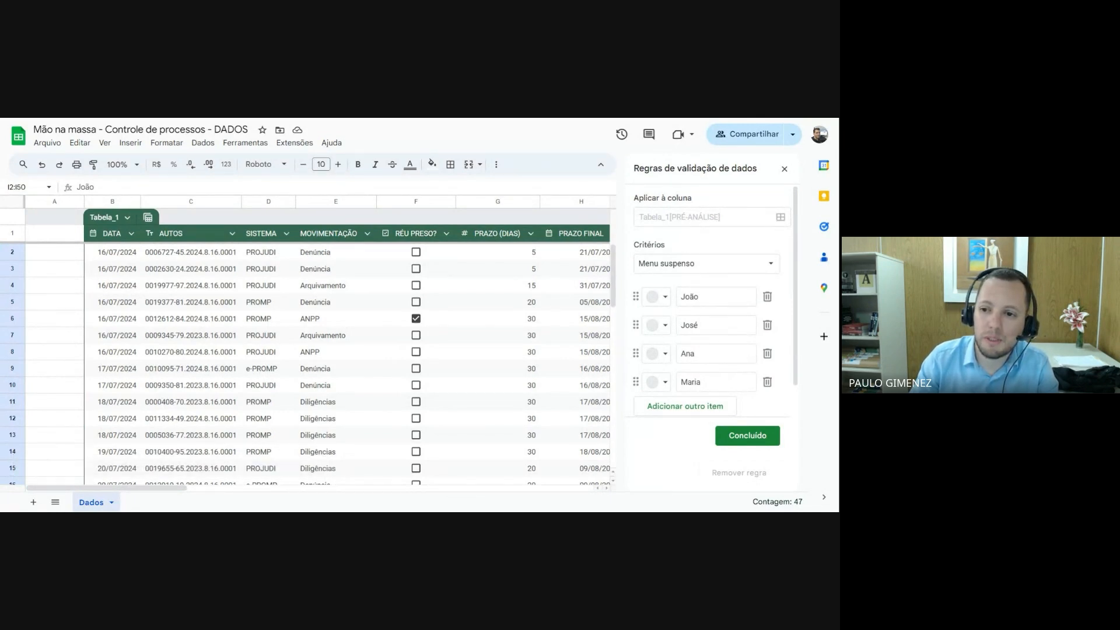
Add a fifth item with a staff member's first name to the PRÉ-ANÁLISE dropdown rule and remove it again
{"action": "scroll", "coordinate": [699, 283], "scroll_direction": "down", "scroll_amount": 1}
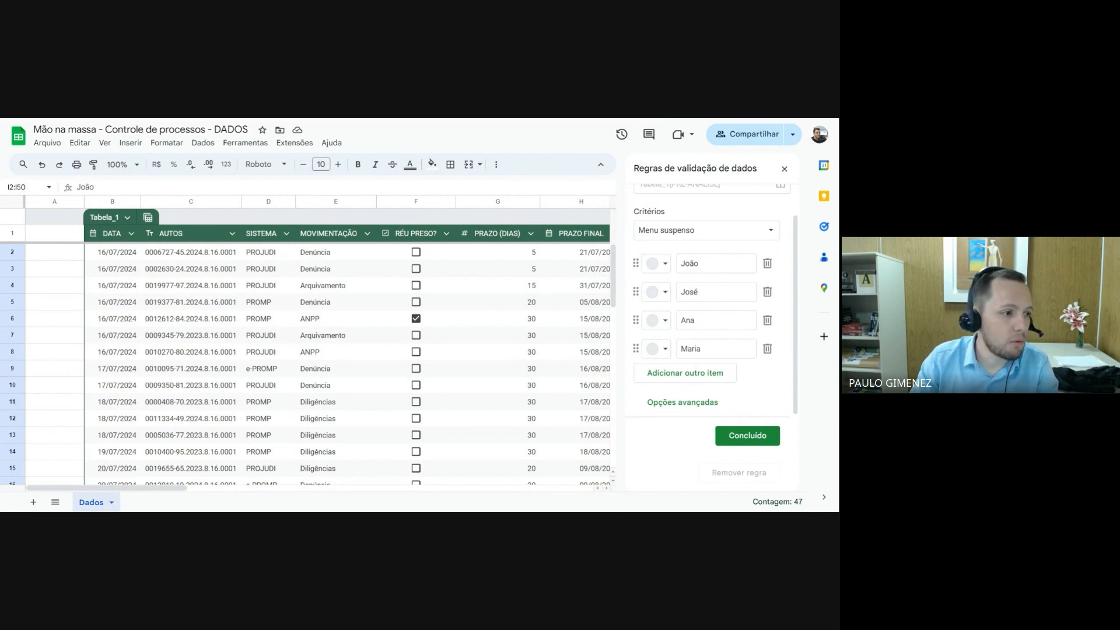
{"action": "left_click", "coordinate": [683, 375]}
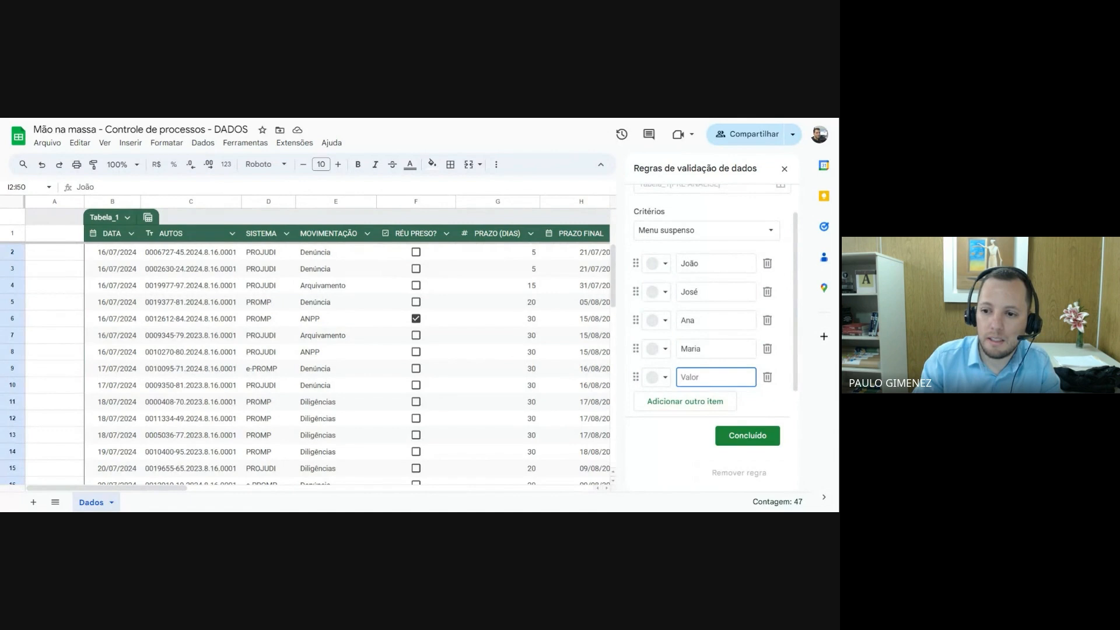
{"action": "type", "text": "Paulo"}
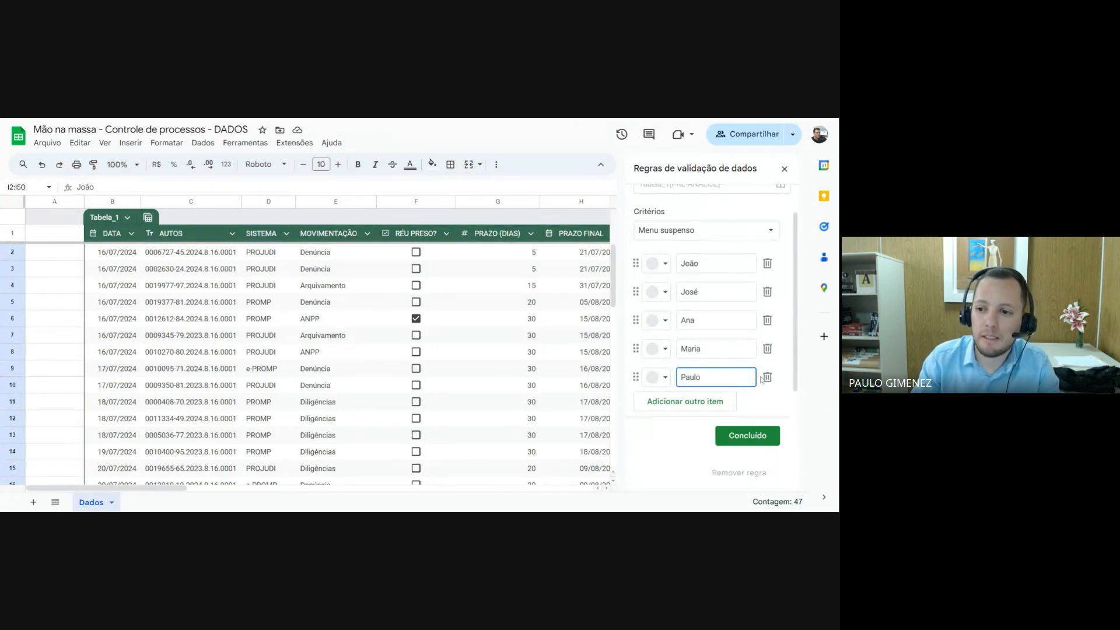
{"action": "scroll", "coordinate": [761, 380], "scroll_direction": "down", "scroll_amount": 1}
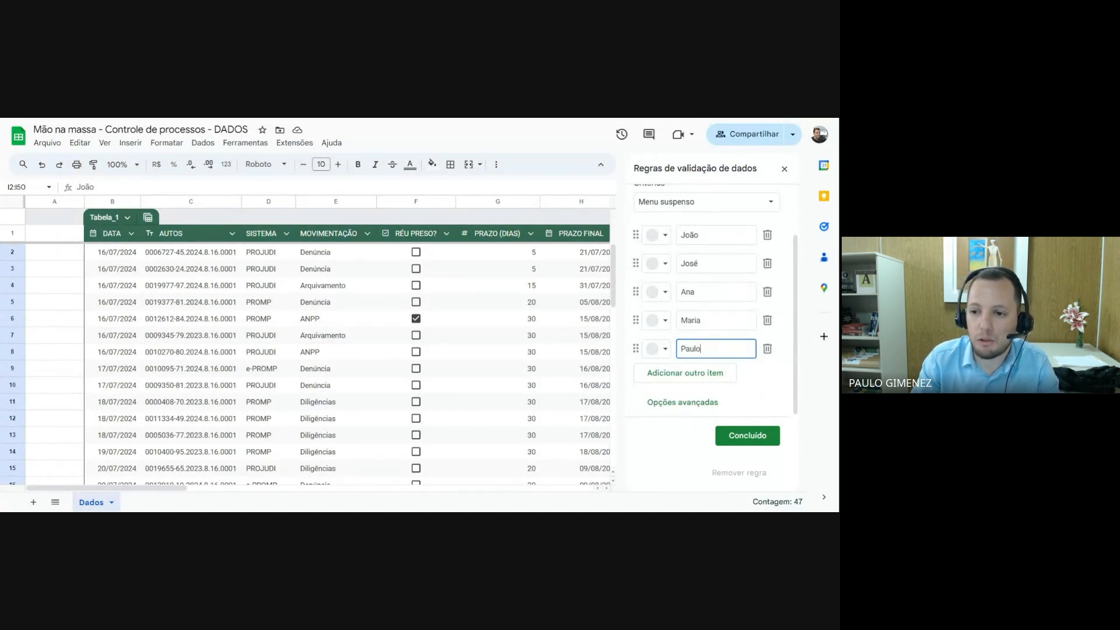
{"action": "left_click", "coordinate": [768, 349]}
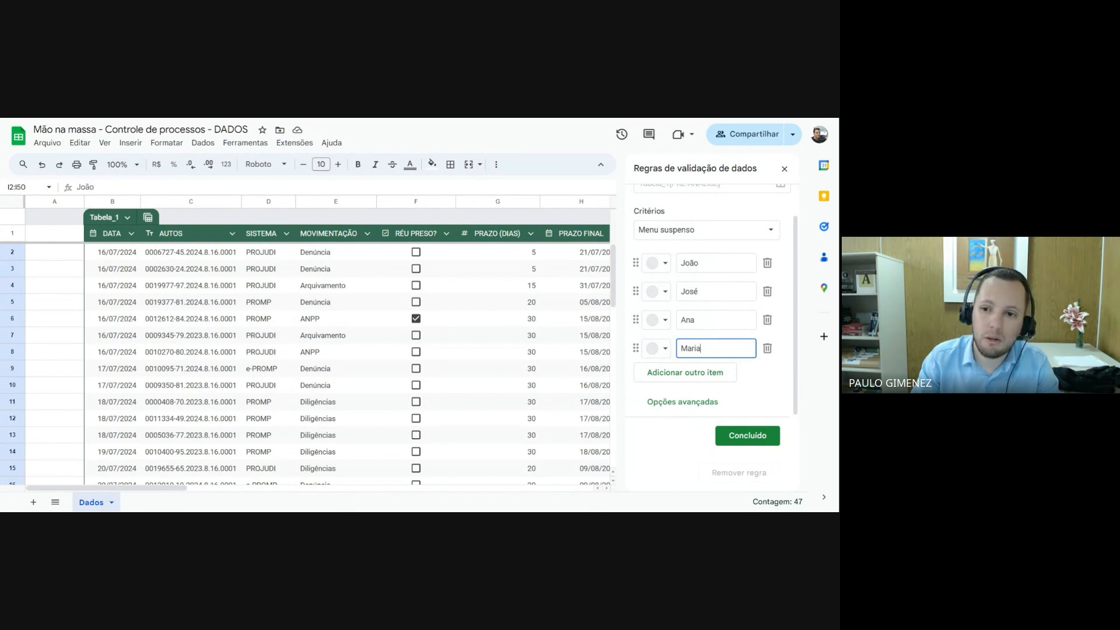
Replace the first dropdown item's name with another first name and restore the original name
{"action": "left_click_drag", "start_coordinate": [705, 263], "coordinate": [670, 261]}
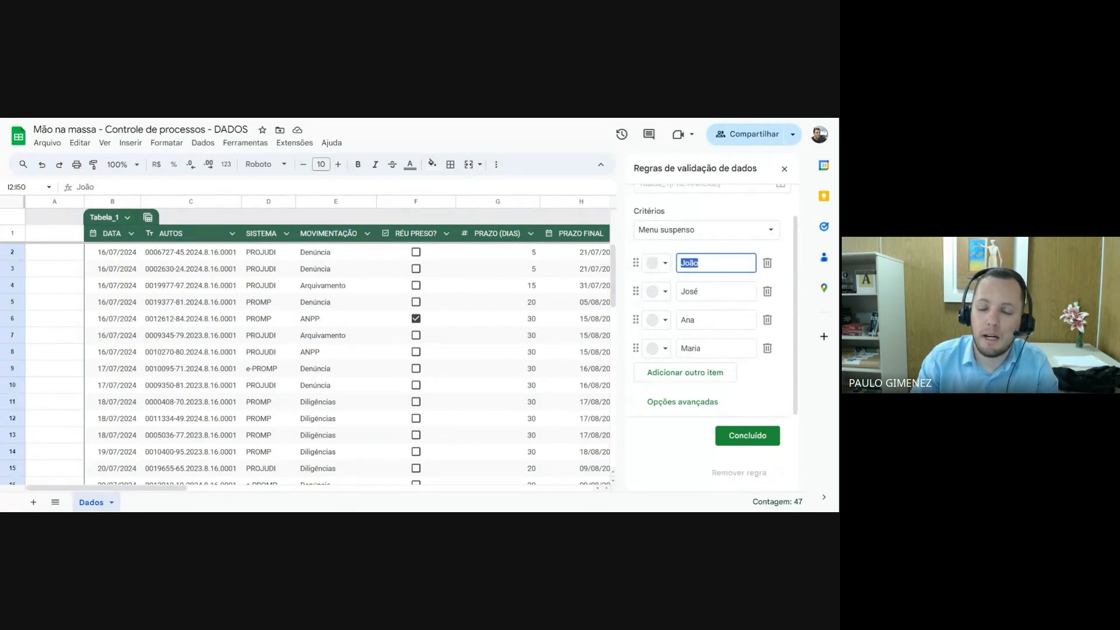
{"action": "type", "text": "Paulo"}
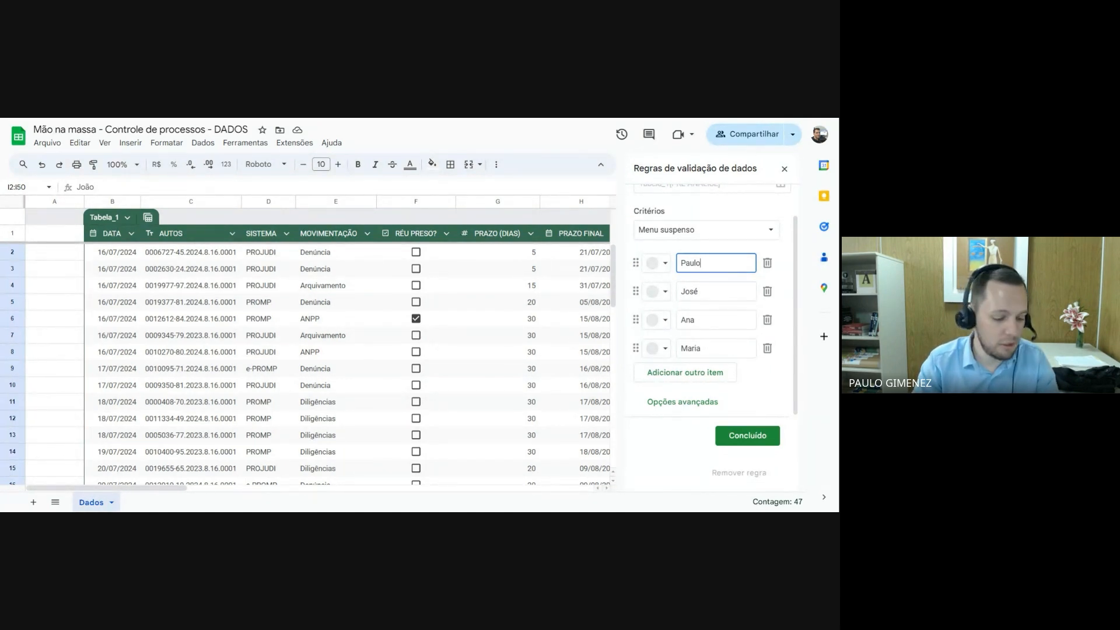
{"action": "key", "text": "shift+Left"}
{"action": "key", "text": "shift+Left"}
{"action": "key", "text": "shift+Left"}
{"action": "key", "text": "shift+Left"}
{"action": "key", "text": "shift+Left"}
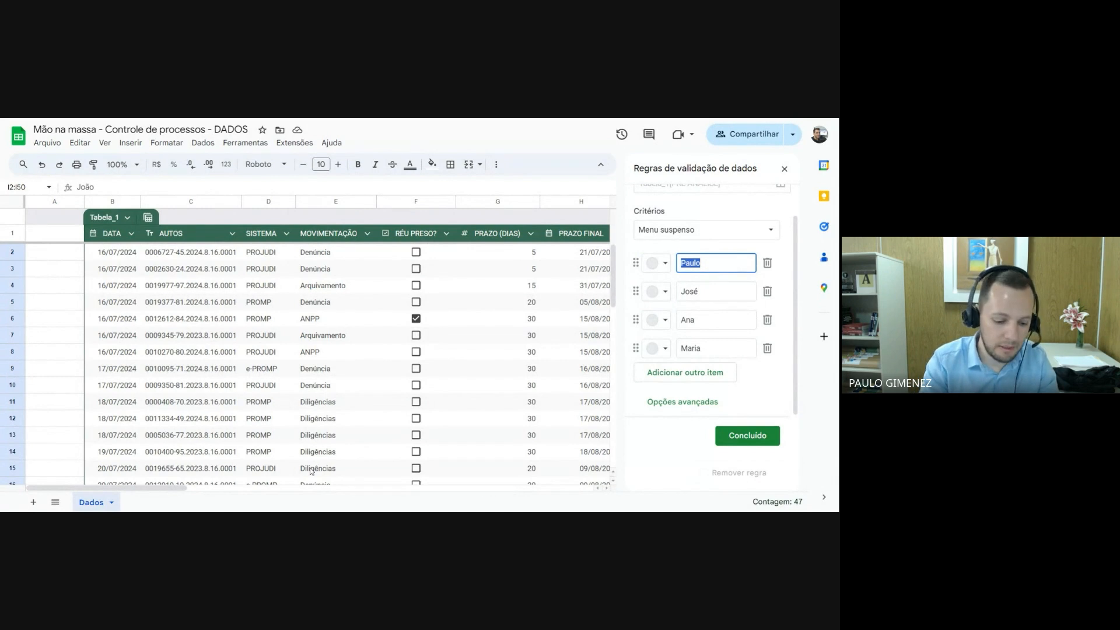
{"action": "type", "text": "Joã"}
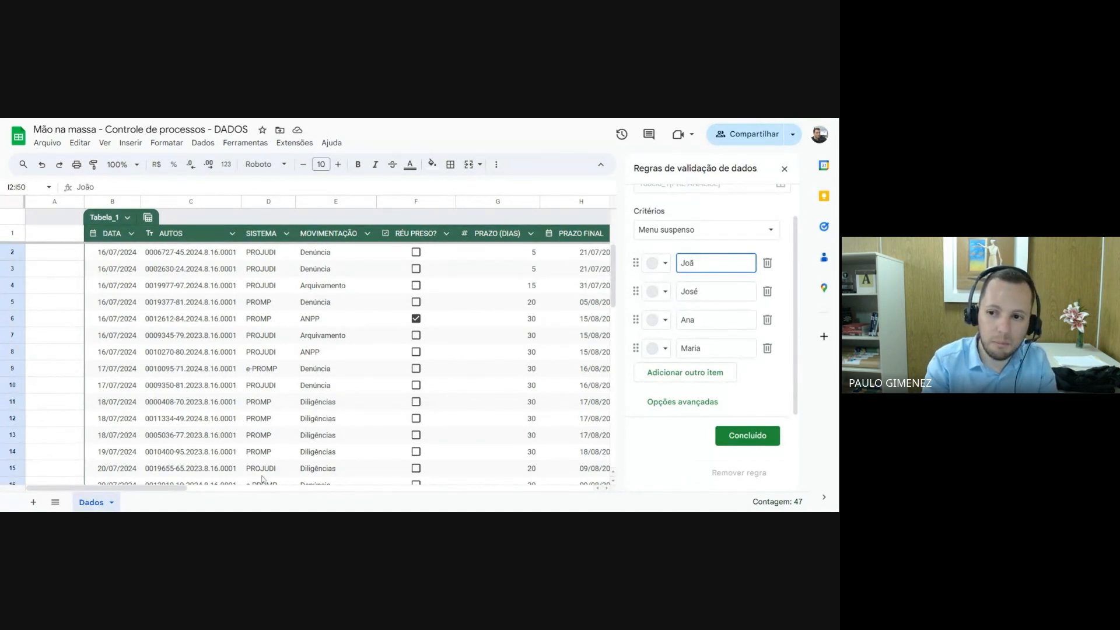
{"action": "type", "text": "o"}
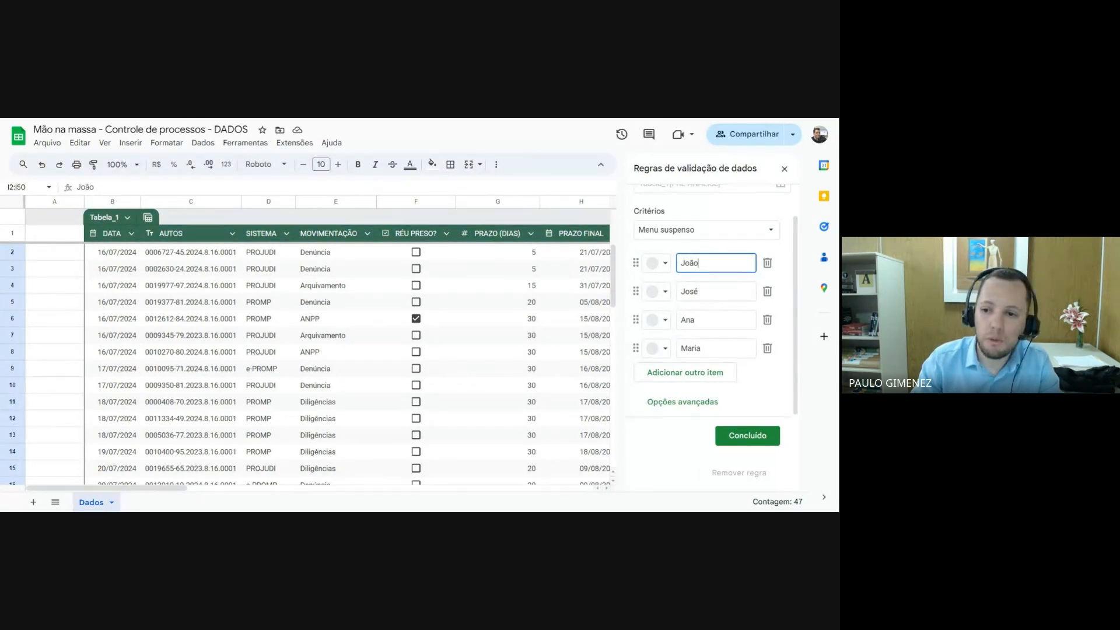
Save the dropdown validation rule for the PRÉ-ANÁLISE column
{"action": "left_click", "coordinate": [758, 441]}
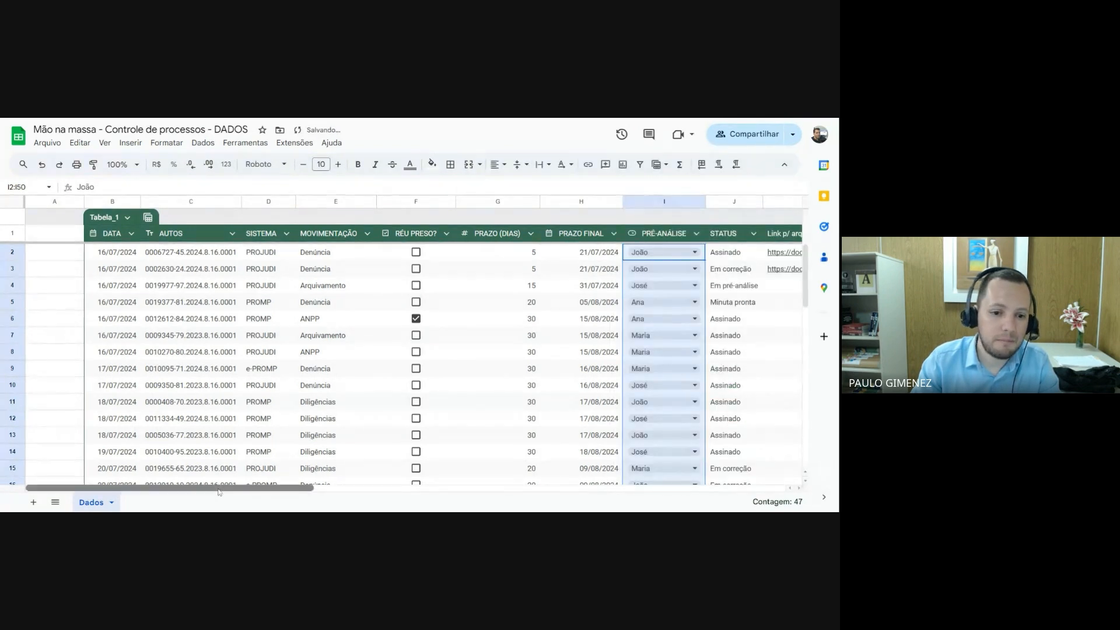
Switch cell I2 in PRÉ-ANÁLISE to the second name in the dropdown and back to the first
{"action": "left_click_drag", "start_coordinate": [220, 492], "coordinate": [336, 505]}
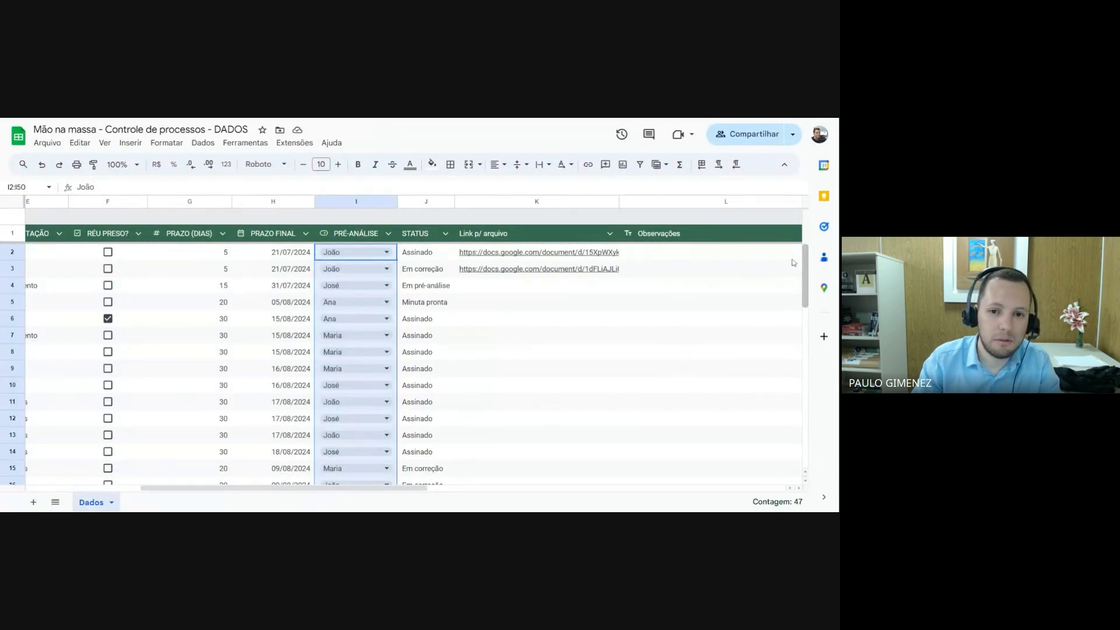
{"action": "left_click", "coordinate": [408, 252]}
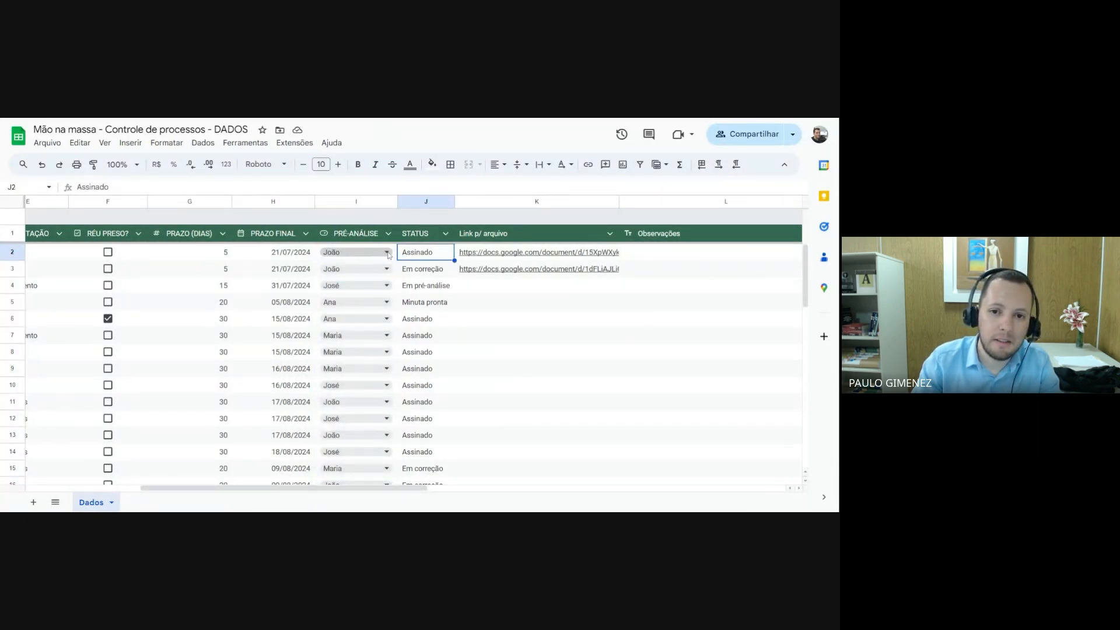
{"action": "left_click", "coordinate": [388, 253]}
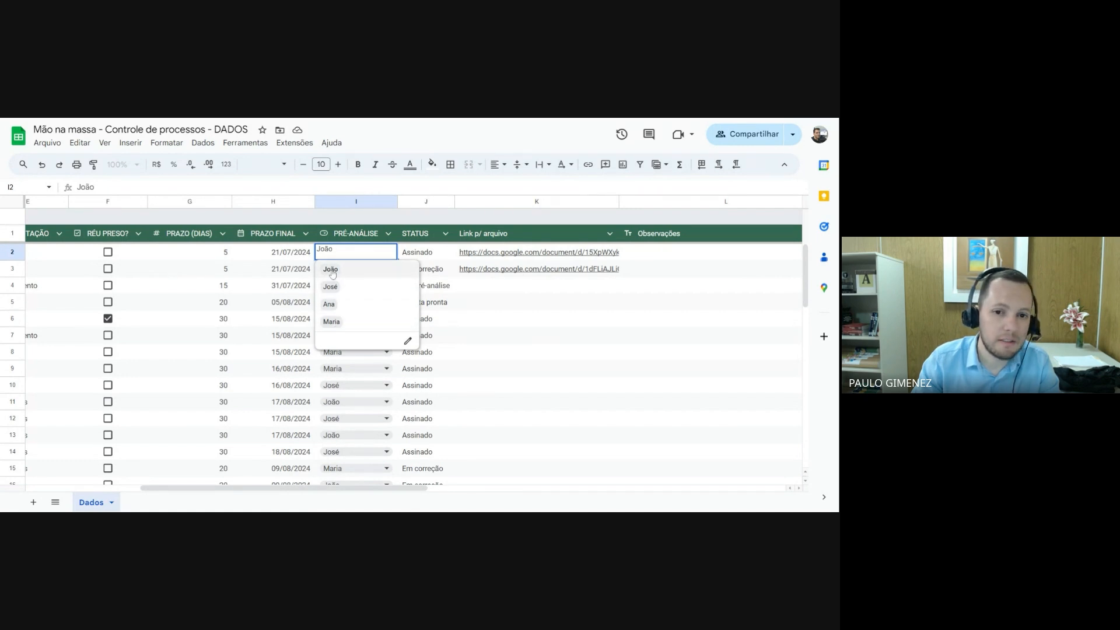
{"action": "left_click", "coordinate": [331, 288]}
{"action": "left_click", "coordinate": [386, 252]}
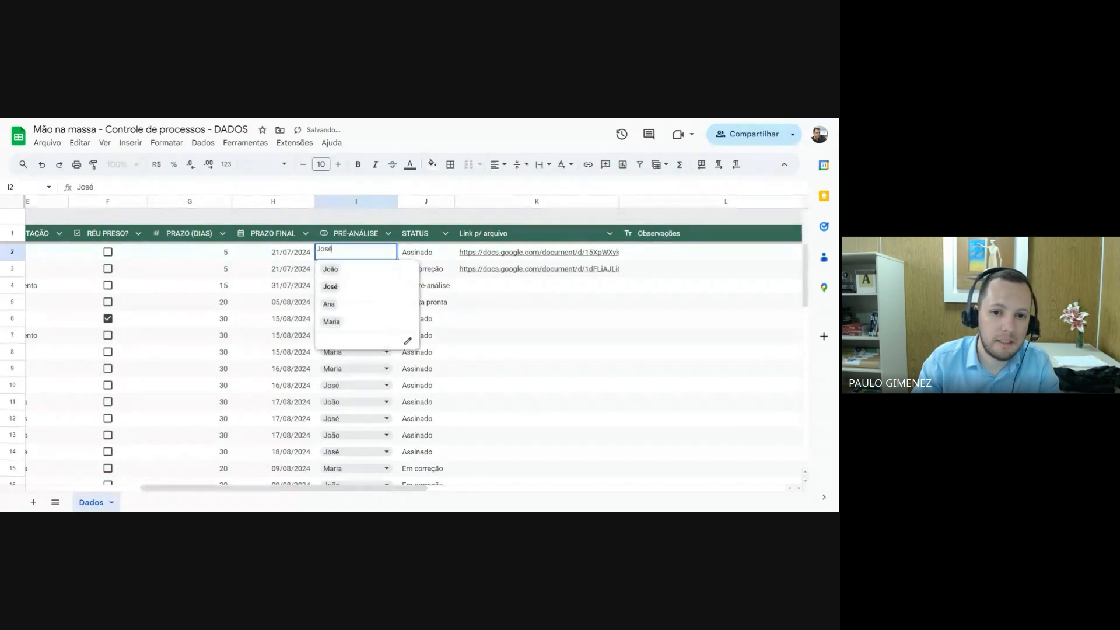
{"action": "left_click", "coordinate": [333, 271]}
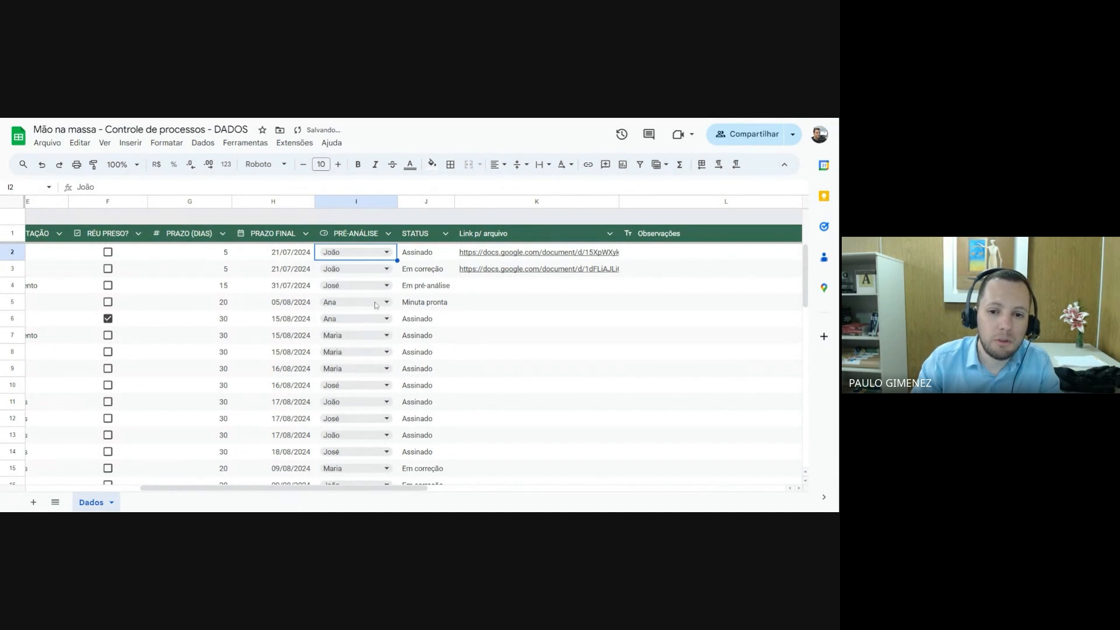
Fill the empty PRÉ-ANÁLISE cell I49 with the same dropdown name as in cell I48
{"action": "scroll", "coordinate": [365, 385], "scroll_direction": "down", "scroll_amount": 3}
{"action": "scroll", "coordinate": [366, 385], "scroll_direction": "down", "scroll_amount": 5}
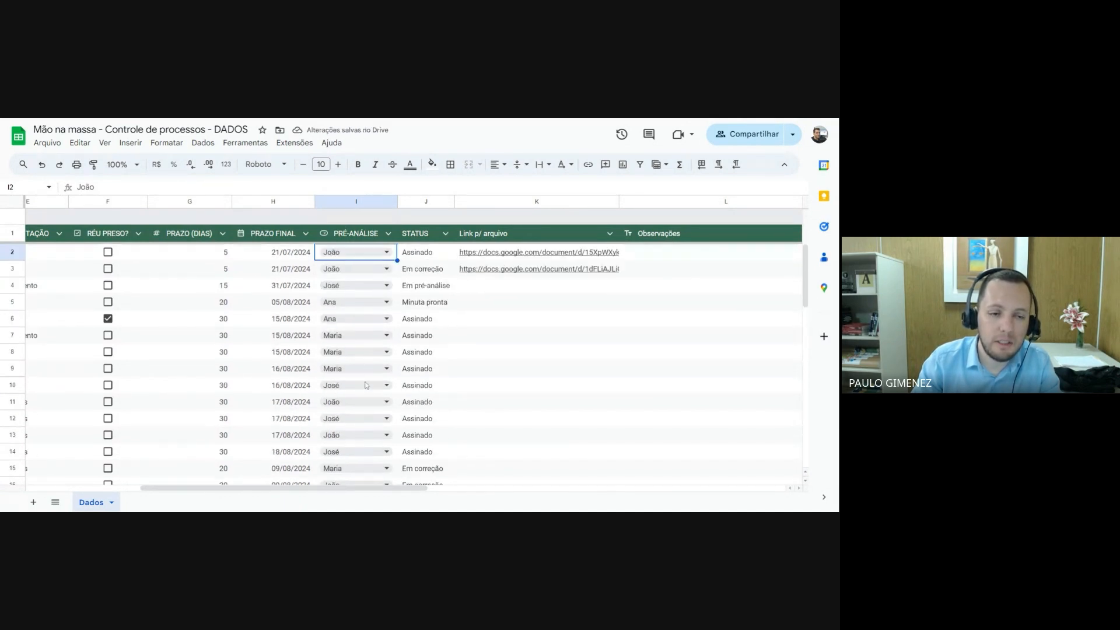
{"action": "scroll", "coordinate": [358, 368], "scroll_direction": "down", "scroll_amount": 3}
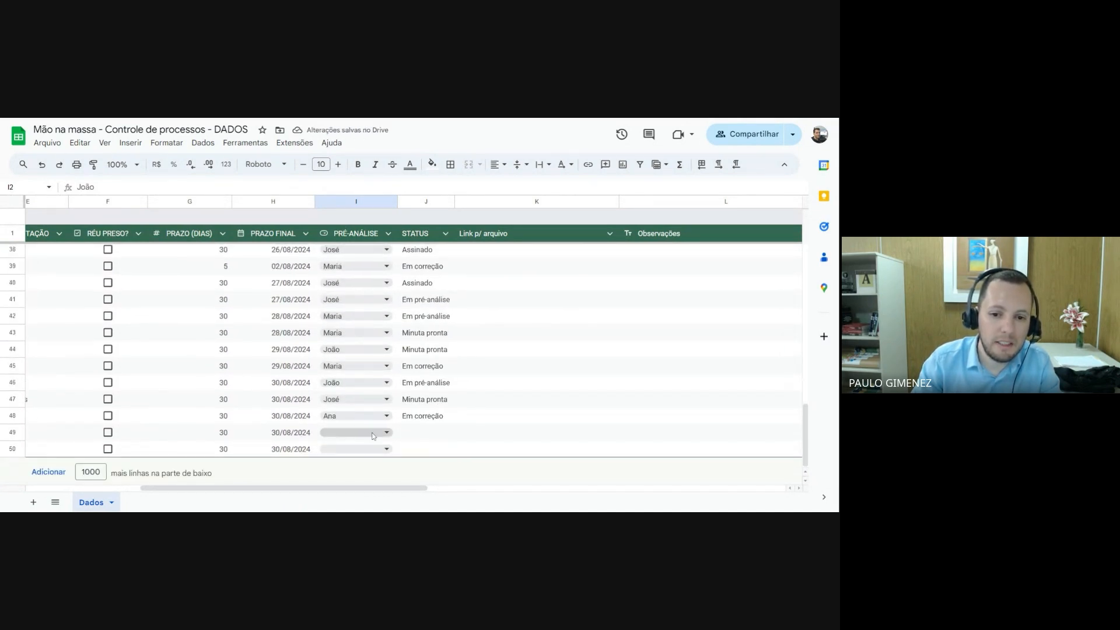
{"action": "left_click_drag", "start_coordinate": [375, 484], "coordinate": [338, 496]}
{"action": "scroll", "coordinate": [336, 466], "scroll_direction": "right", "scroll_amount": 3}
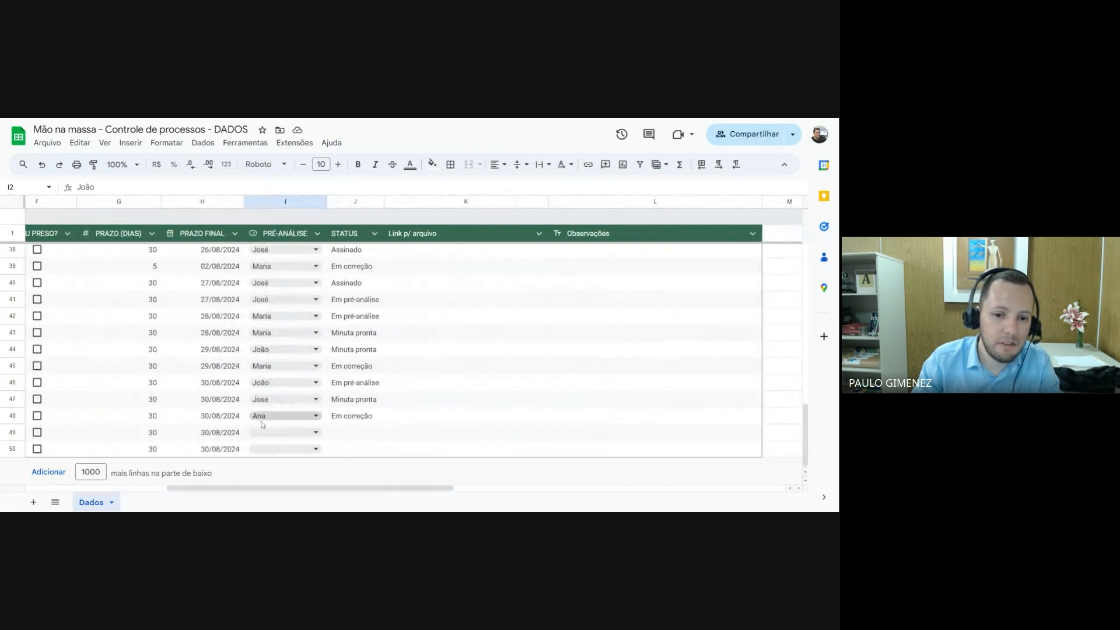
{"action": "left_click", "coordinate": [315, 434]}
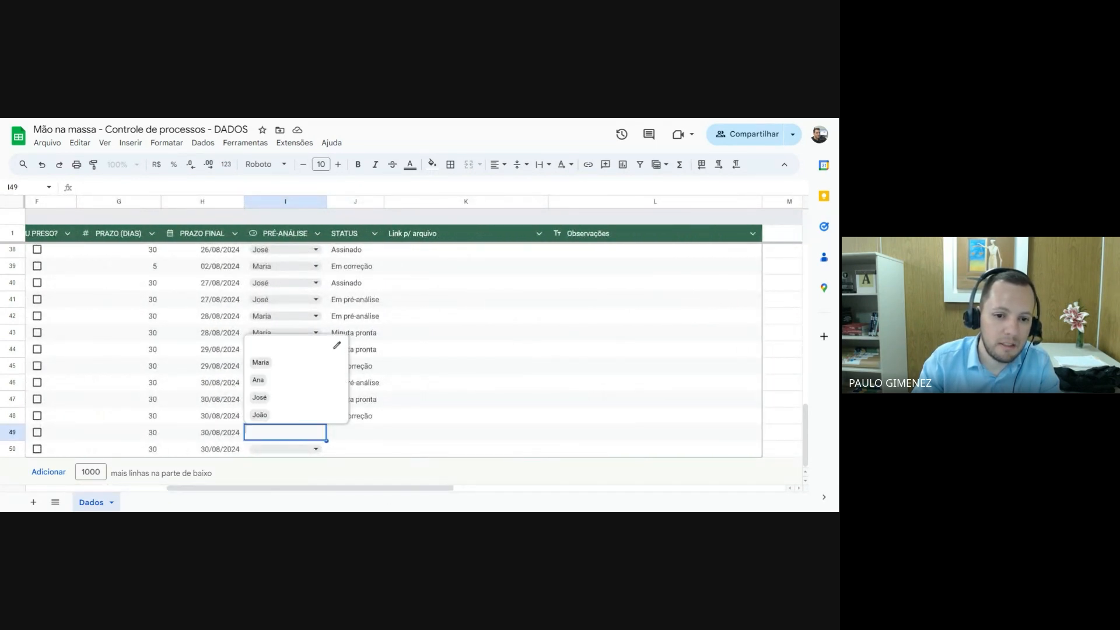
{"action": "left_click", "coordinate": [262, 381]}
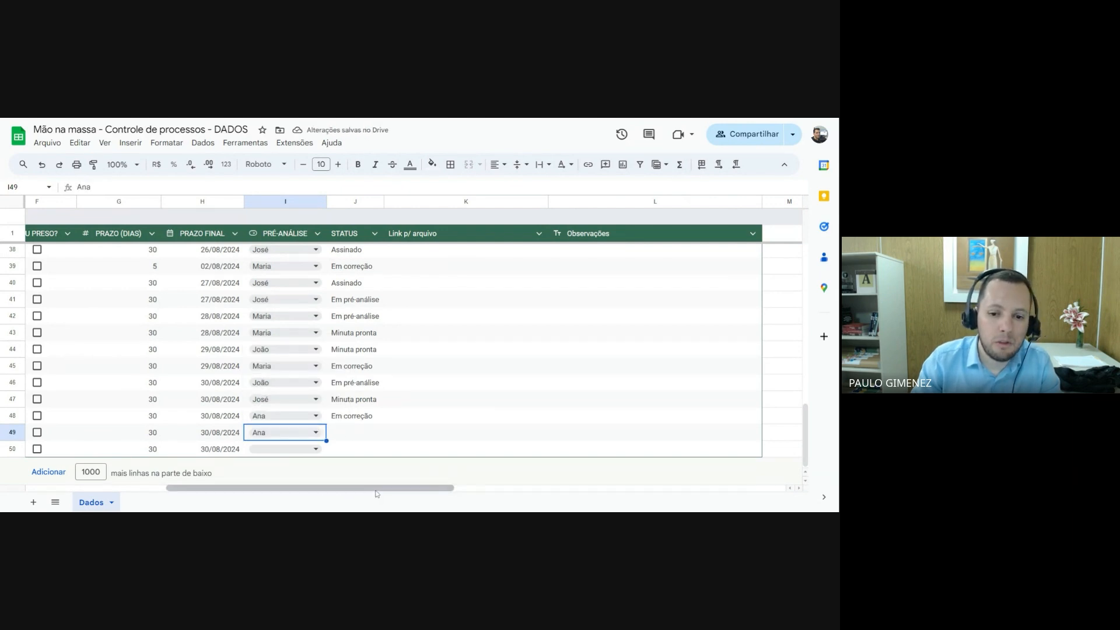
Edit the PRÉ-ANÁLISE dropdown rule from cell I2, set its display style to Seta in the advanced options and save it
{"action": "left_click_drag", "start_coordinate": [376, 494], "coordinate": [337, 492]}
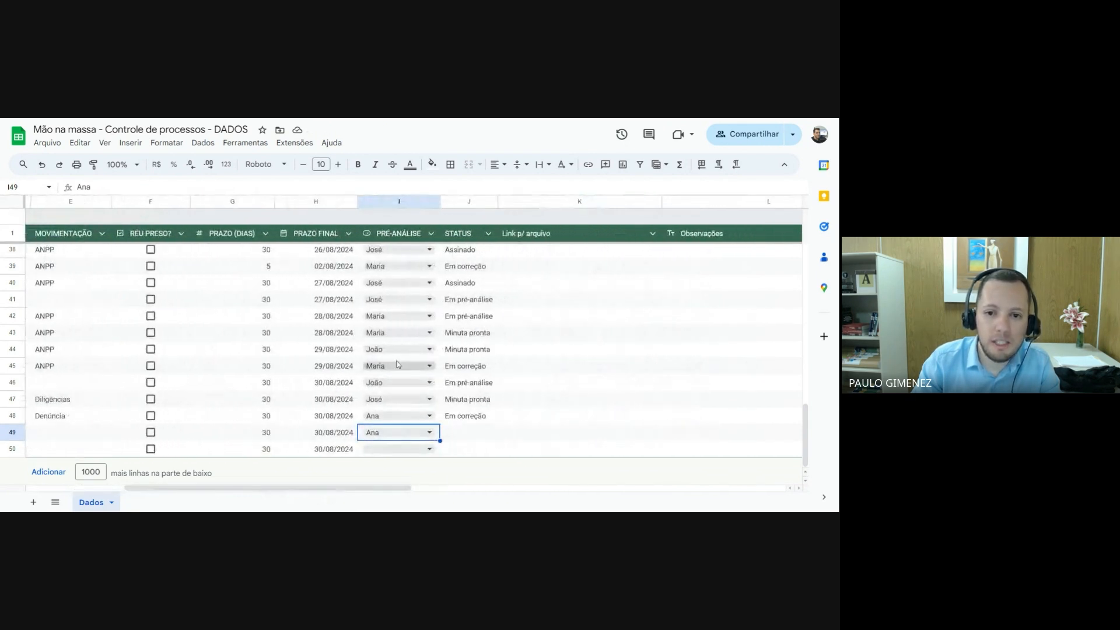
{"action": "scroll", "coordinate": [397, 364], "scroll_direction": "up", "scroll_amount": 12}
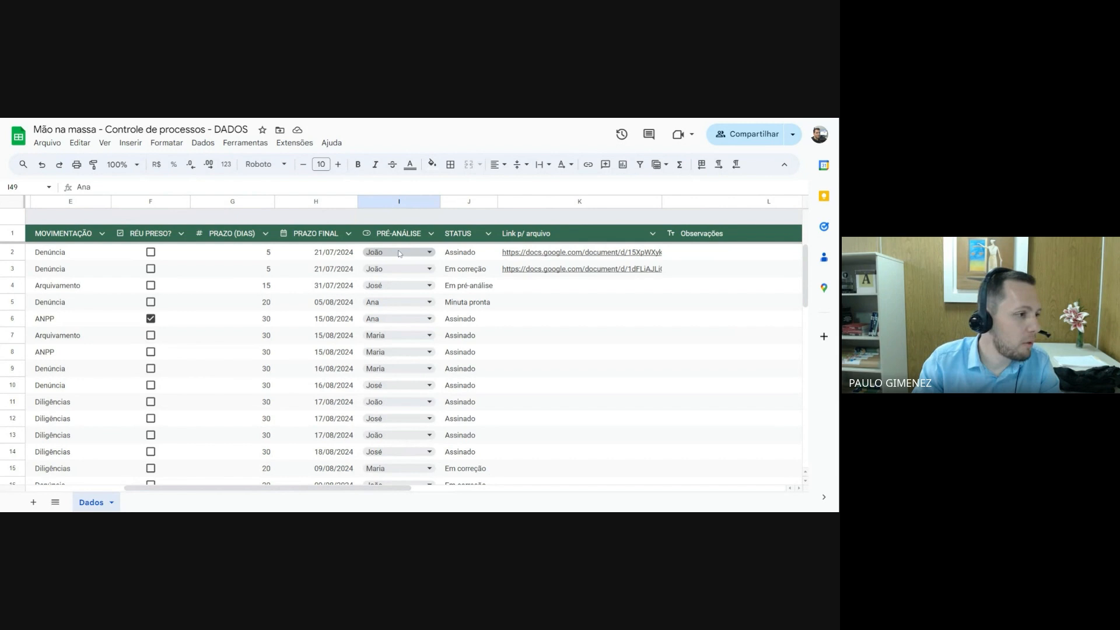
{"action": "left_click", "coordinate": [429, 253]}
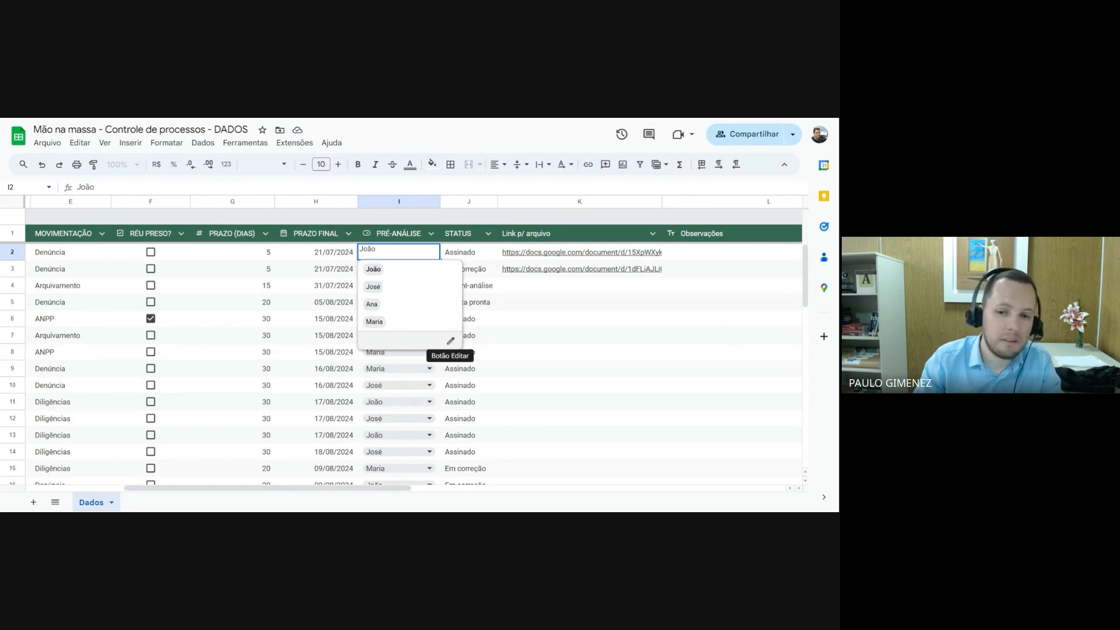
{"action": "left_click", "coordinate": [450, 341]}
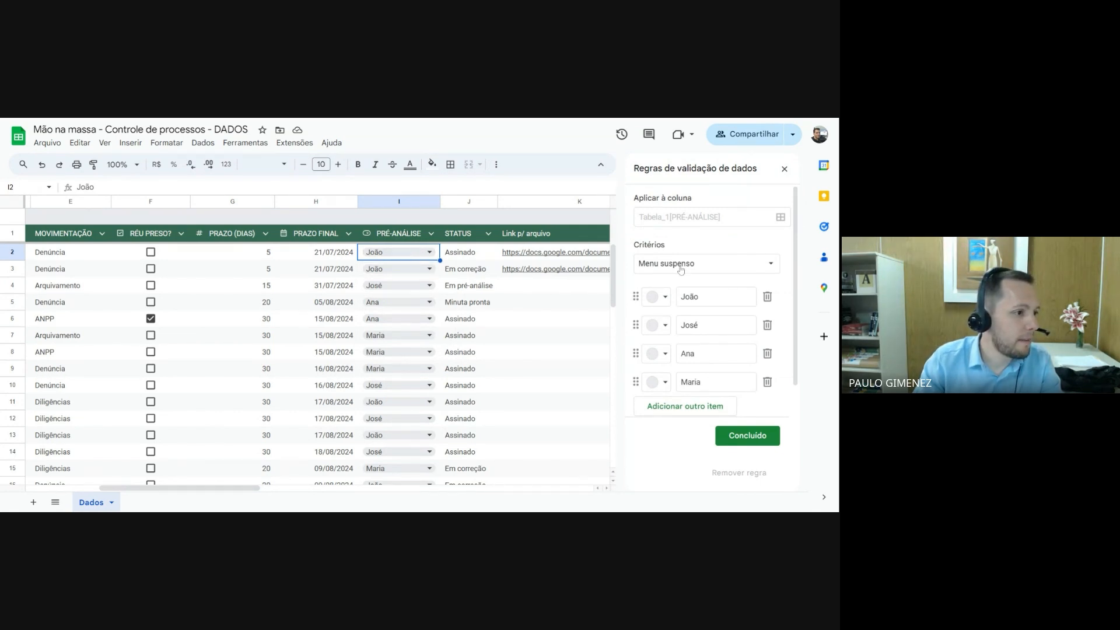
{"action": "left_click", "coordinate": [432, 255]}
{"action": "left_click", "coordinate": [454, 347]}
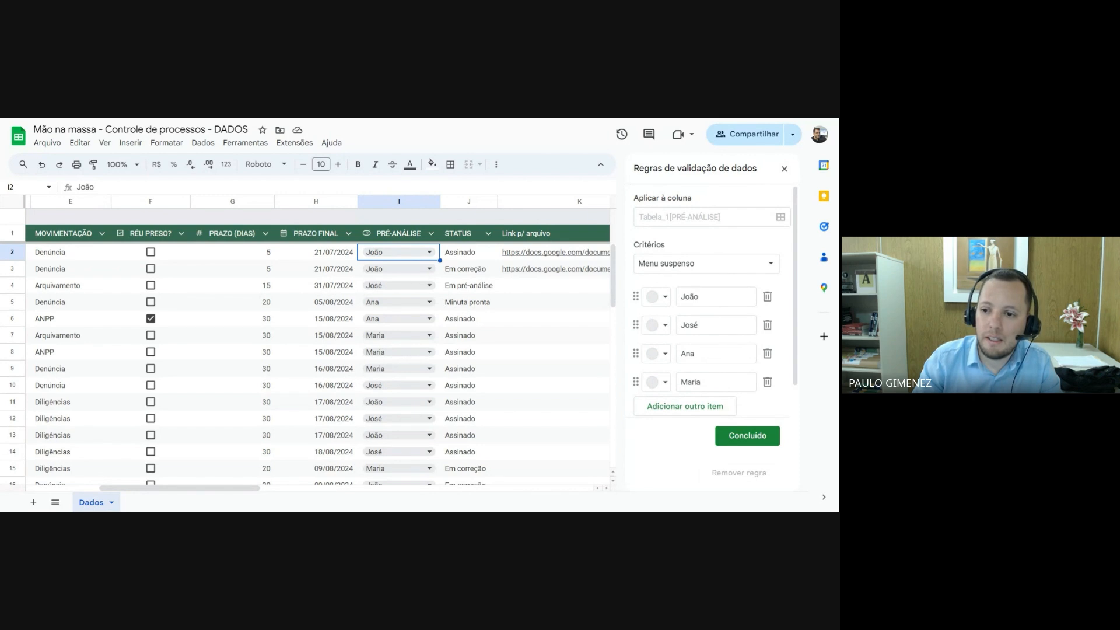
{"action": "scroll", "coordinate": [715, 300], "scroll_direction": "down", "scroll_amount": 1}
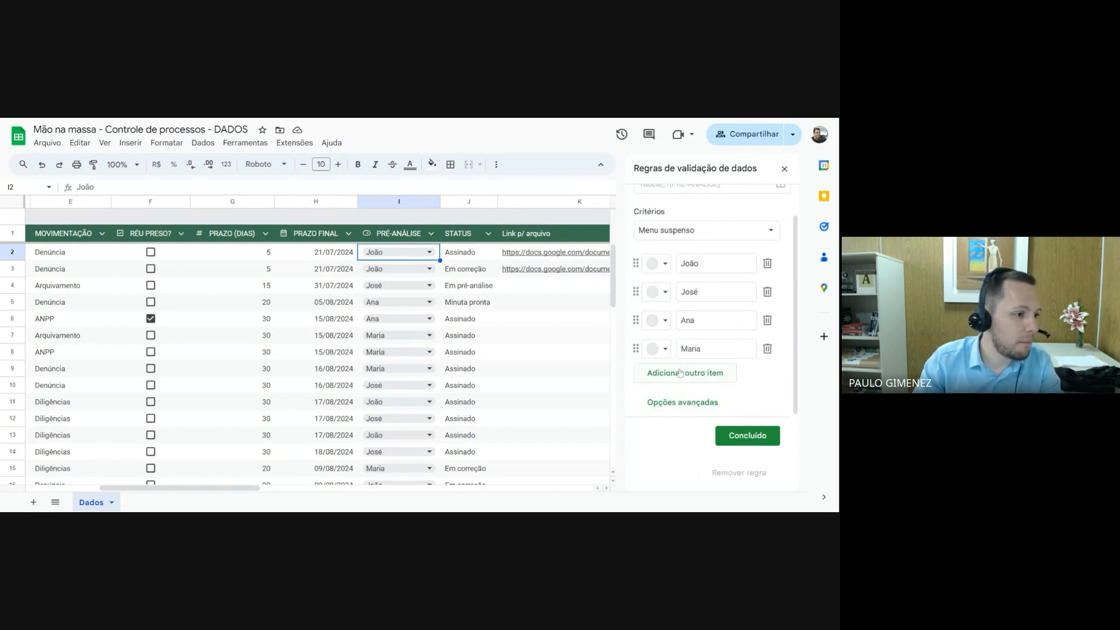
{"action": "left_click", "coordinate": [685, 403]}
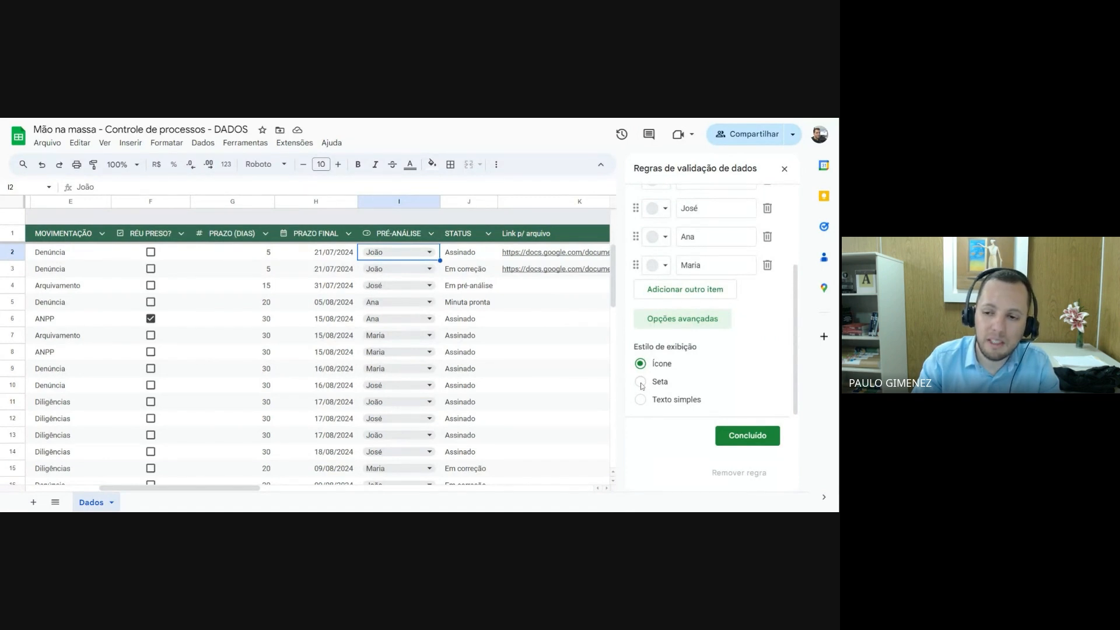
{"action": "left_click", "coordinate": [641, 383]}
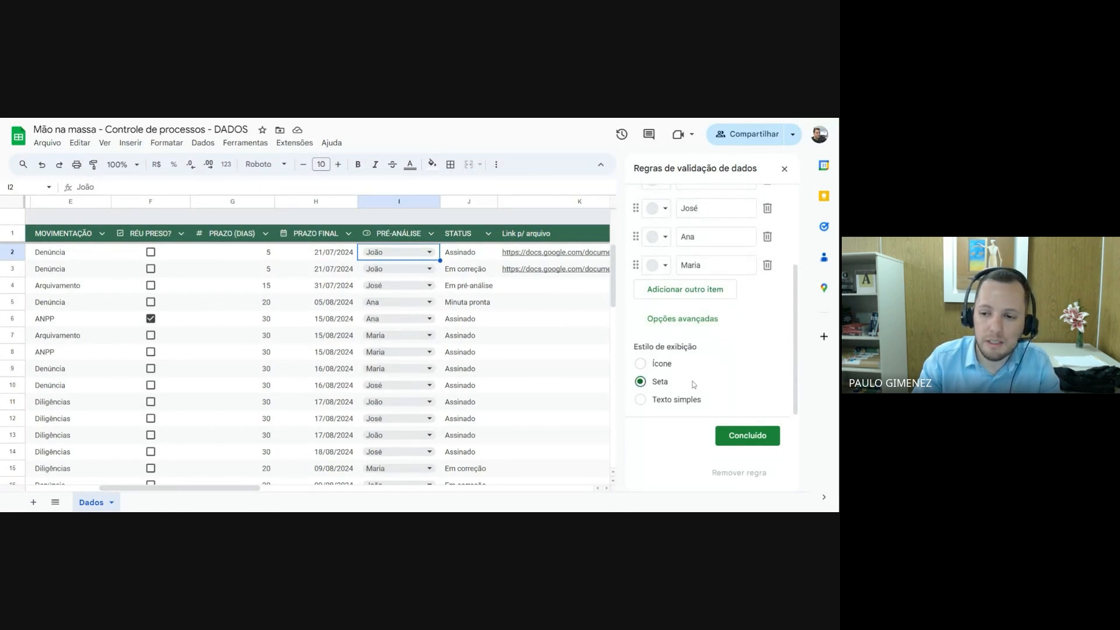
{"action": "left_click", "coordinate": [750, 438]}
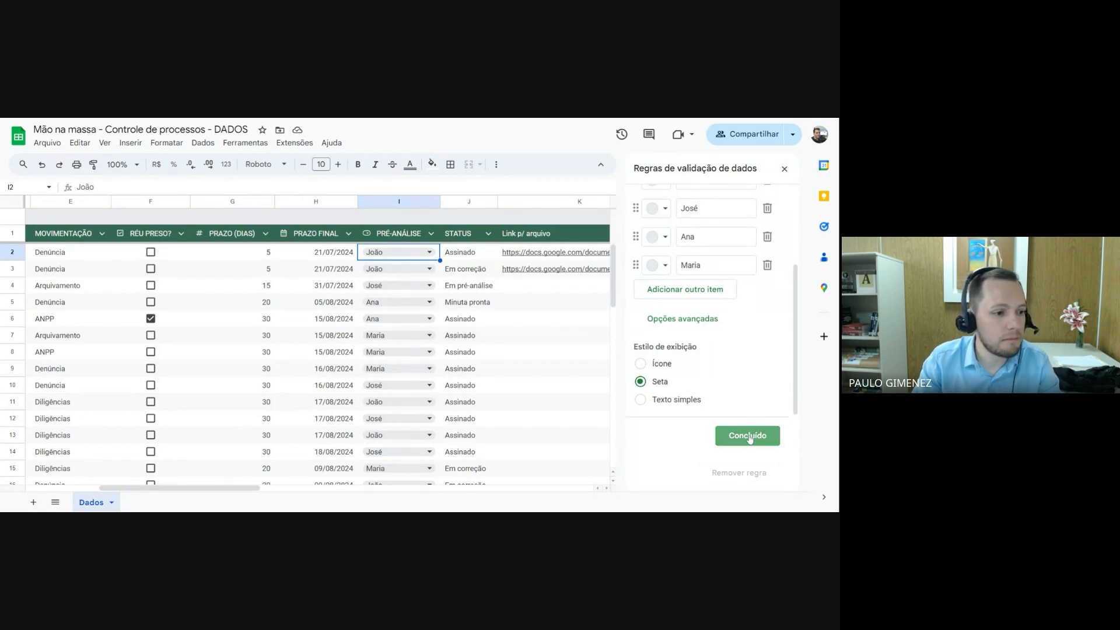
Review the name options in the PRÉ-ANÁLISE dropdown of cell I2 without changing the selection
{"action": "left_click", "coordinate": [434, 252]}
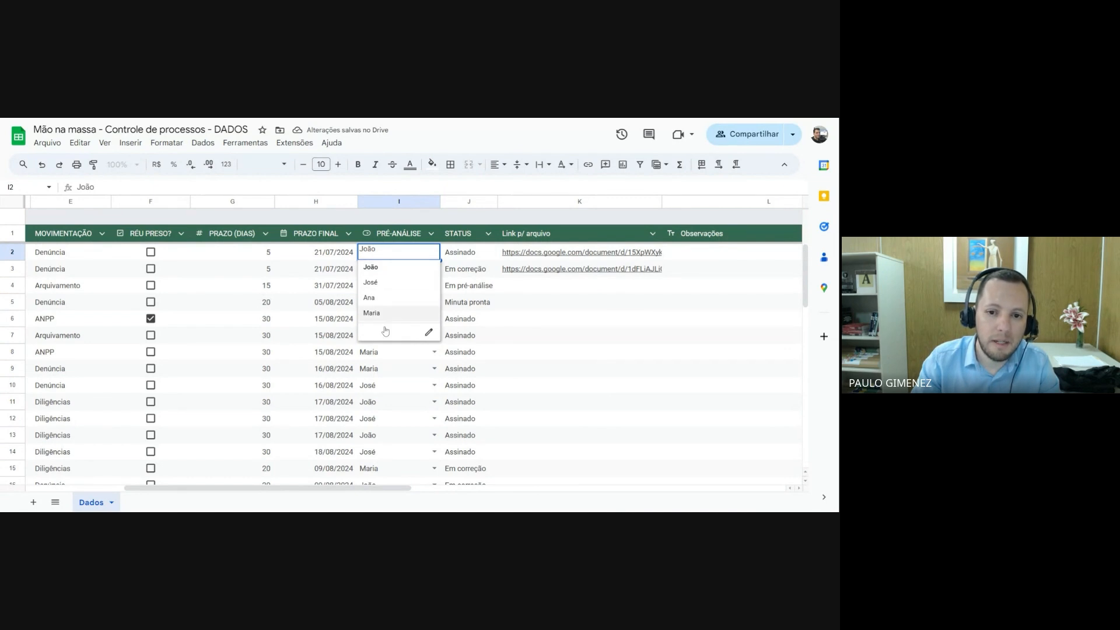
{"action": "left_click", "coordinate": [390, 365]}
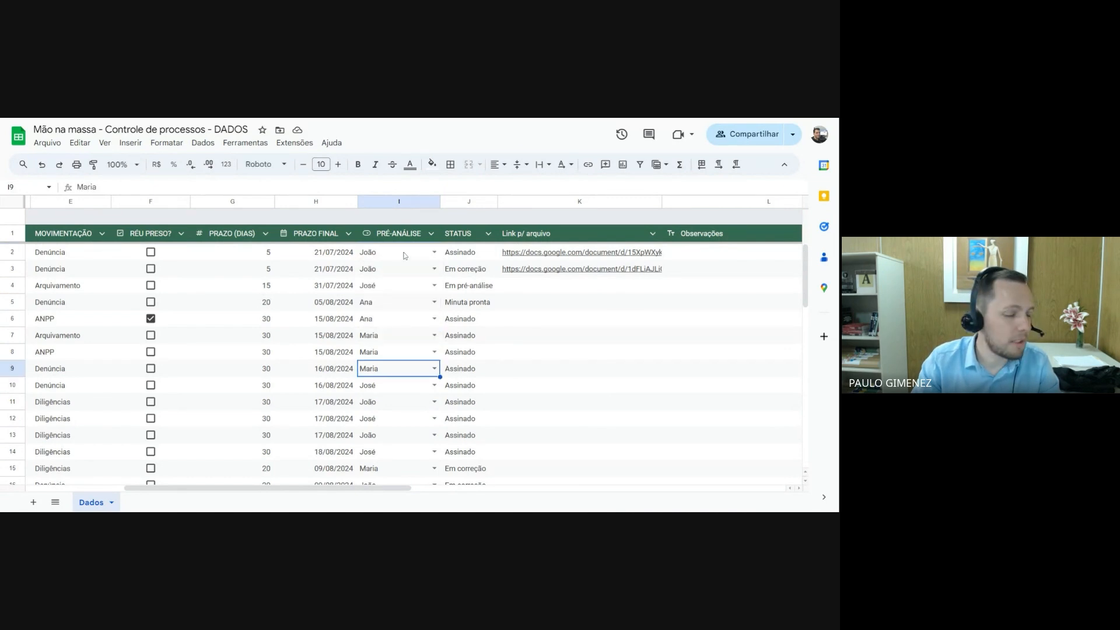
{"action": "left_click", "coordinate": [371, 236]}
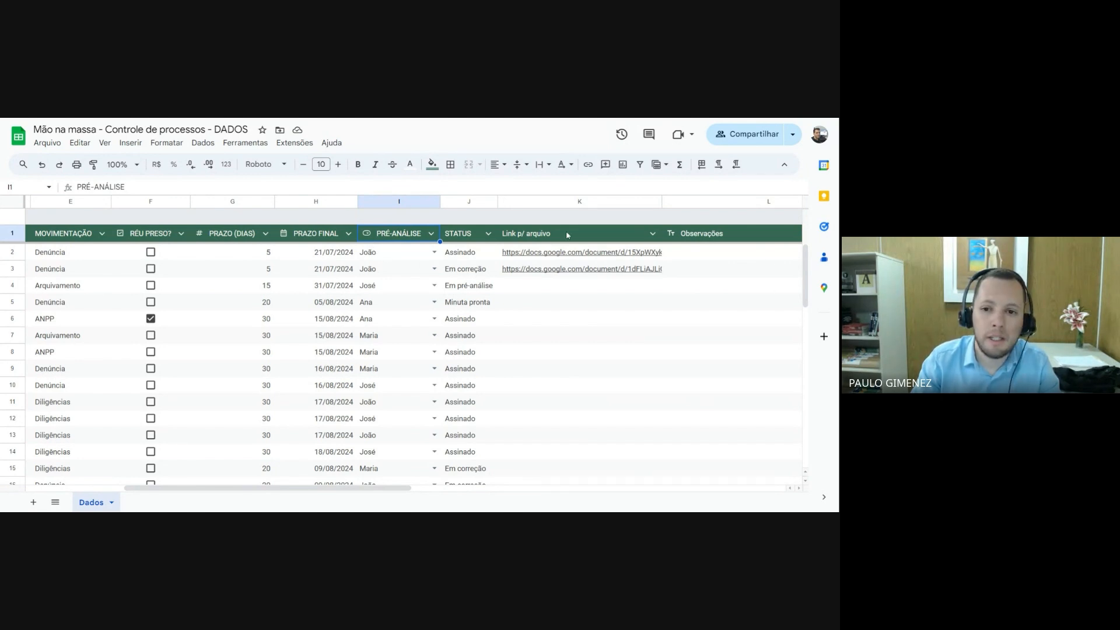
{"action": "left_click", "coordinate": [466, 255]}
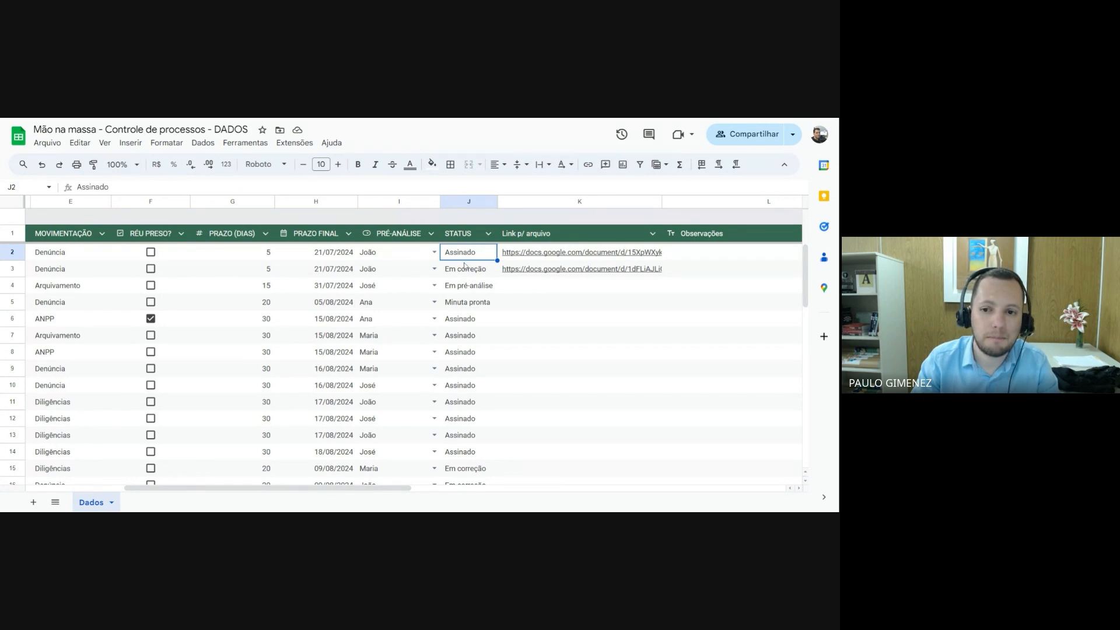
Set the column type of Link p/ arquivo to Texto
{"action": "left_click", "coordinate": [553, 239]}
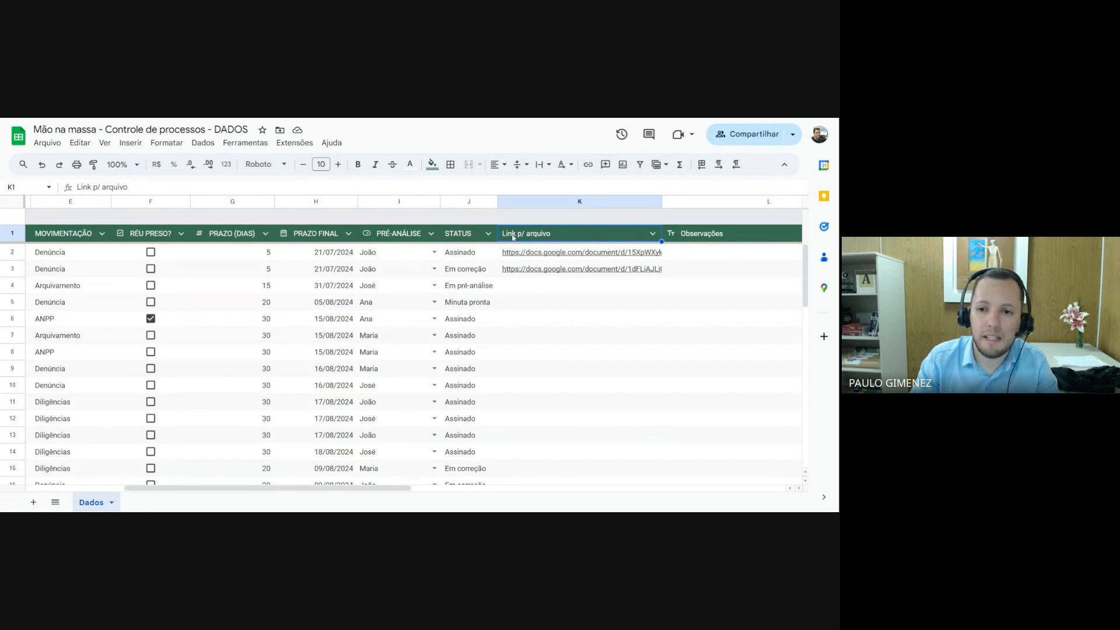
{"action": "left_click", "coordinate": [560, 289]}
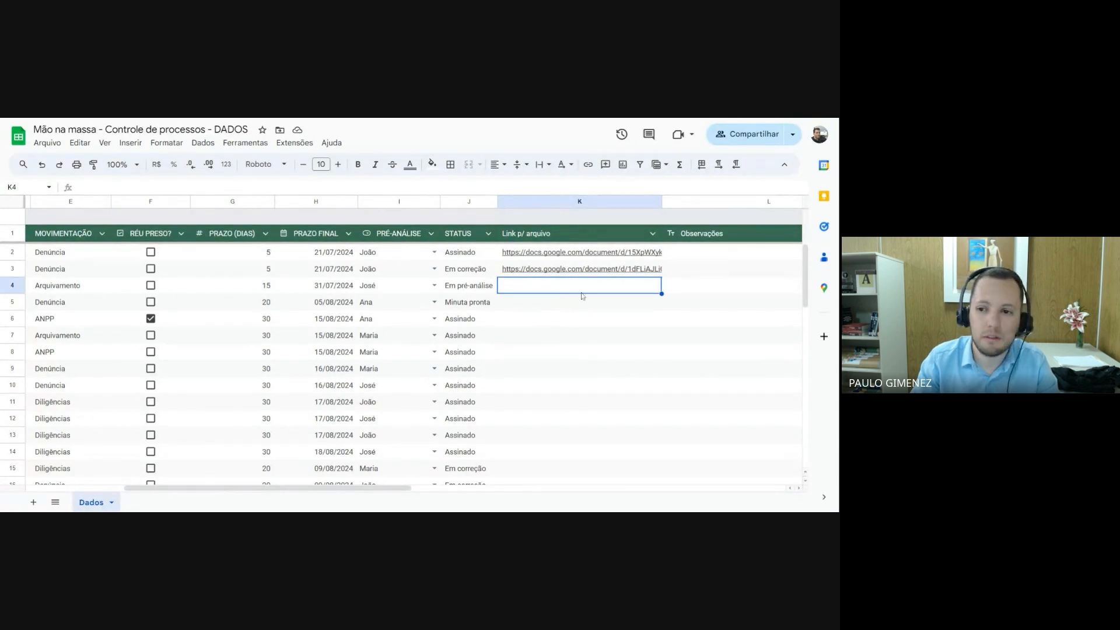
{"action": "left_click", "coordinate": [654, 235]}
{"action": "mouse_move", "coordinate": [689, 257]}
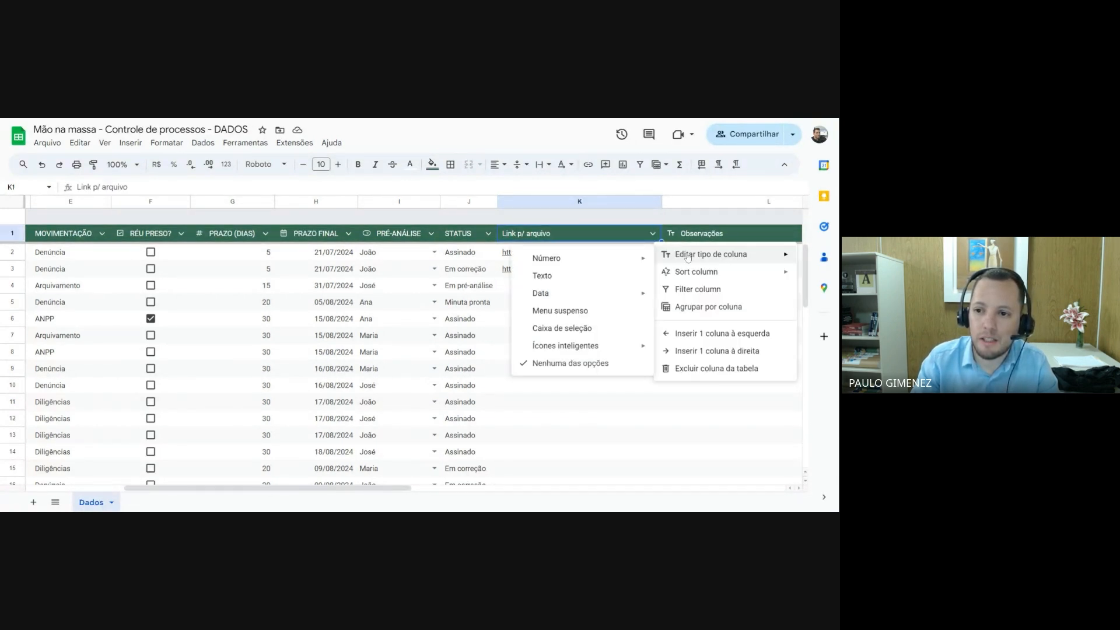
{"action": "mouse_move", "coordinate": [604, 258]}
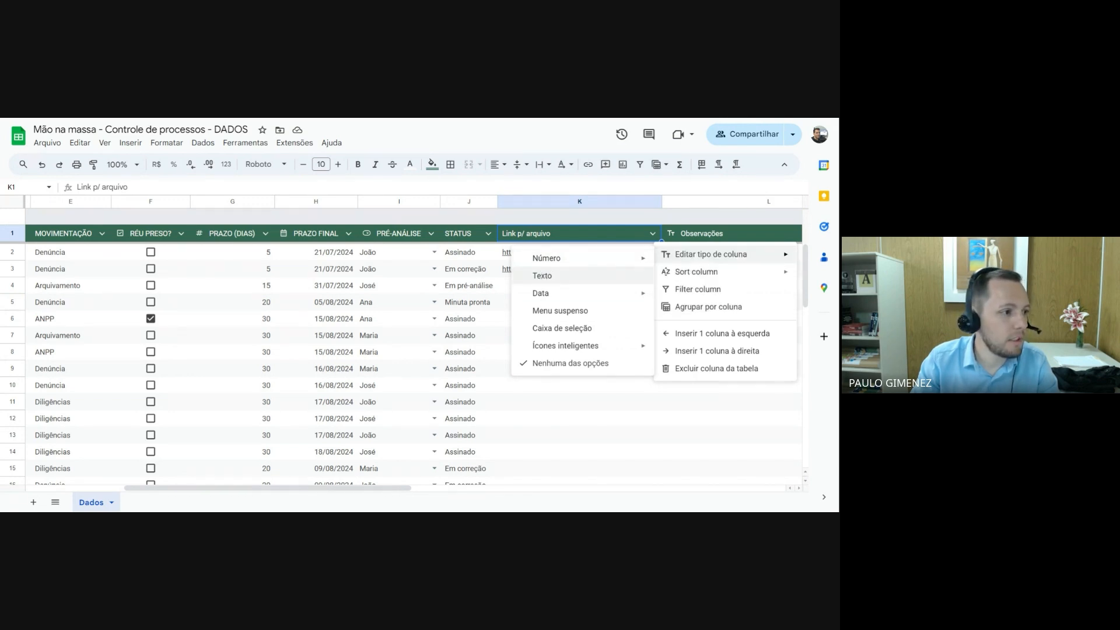
{"action": "left_click", "coordinate": [543, 277]}
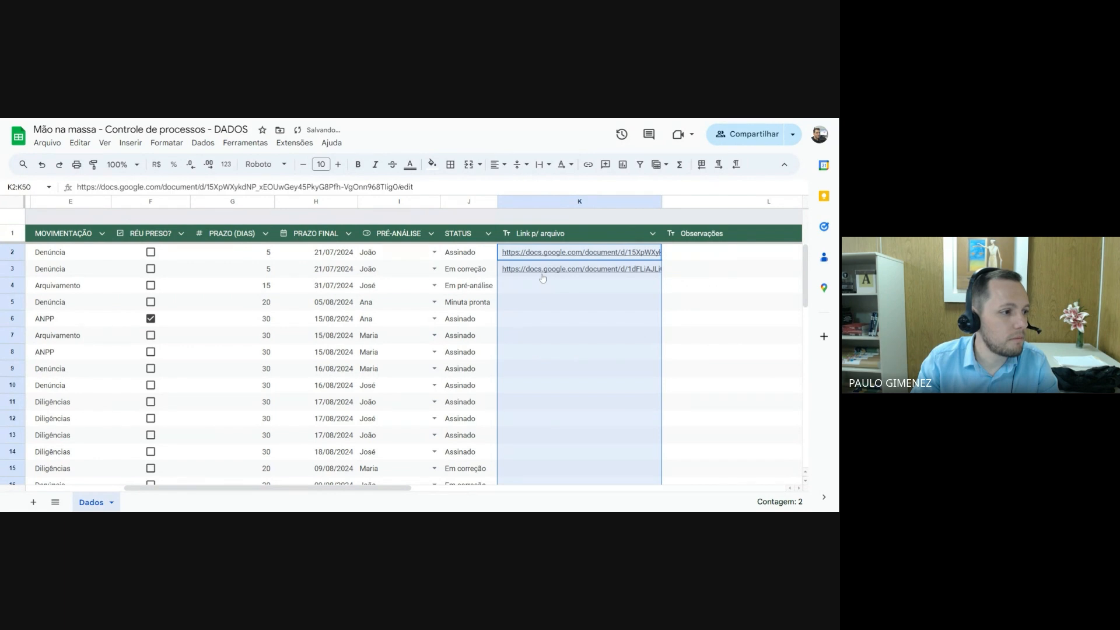
{"action": "mouse_move", "coordinate": [543, 278]}
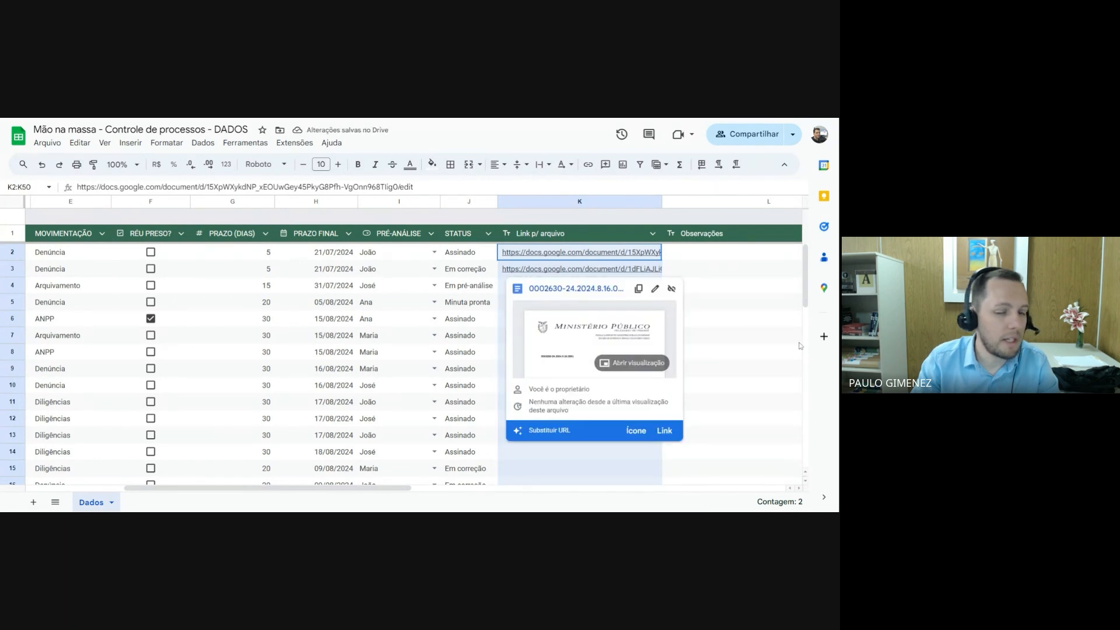
Test the Link p/ arquivo text column by entering 456 in cell K4, and clear the cell
{"action": "left_click", "coordinate": [602, 293]}
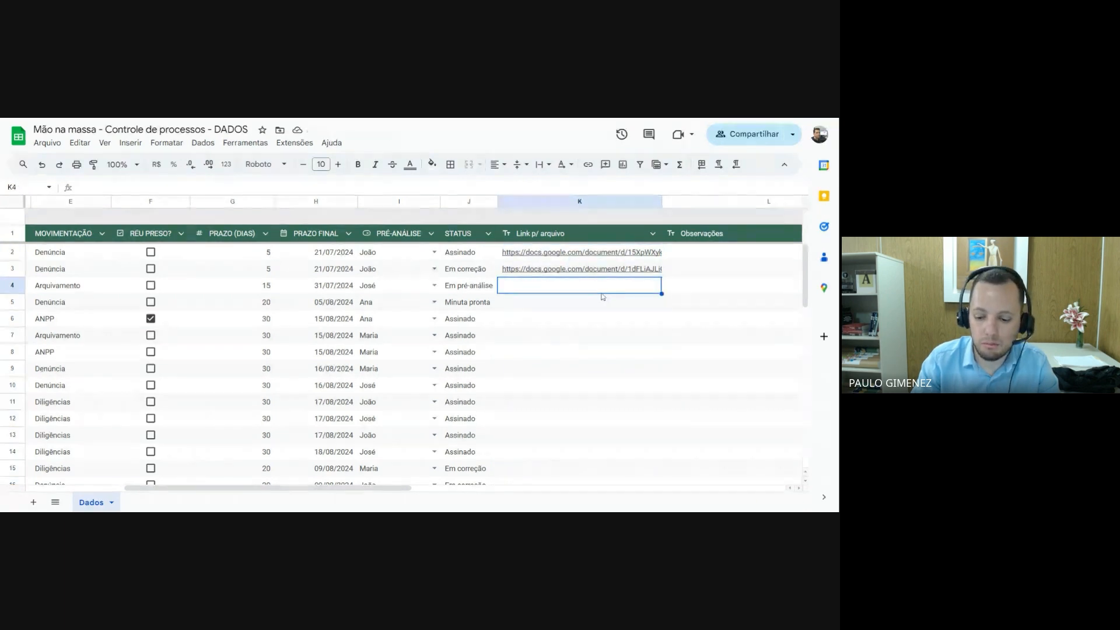
{"action": "type", "text": "456"}
{"action": "key", "text": "Return"}
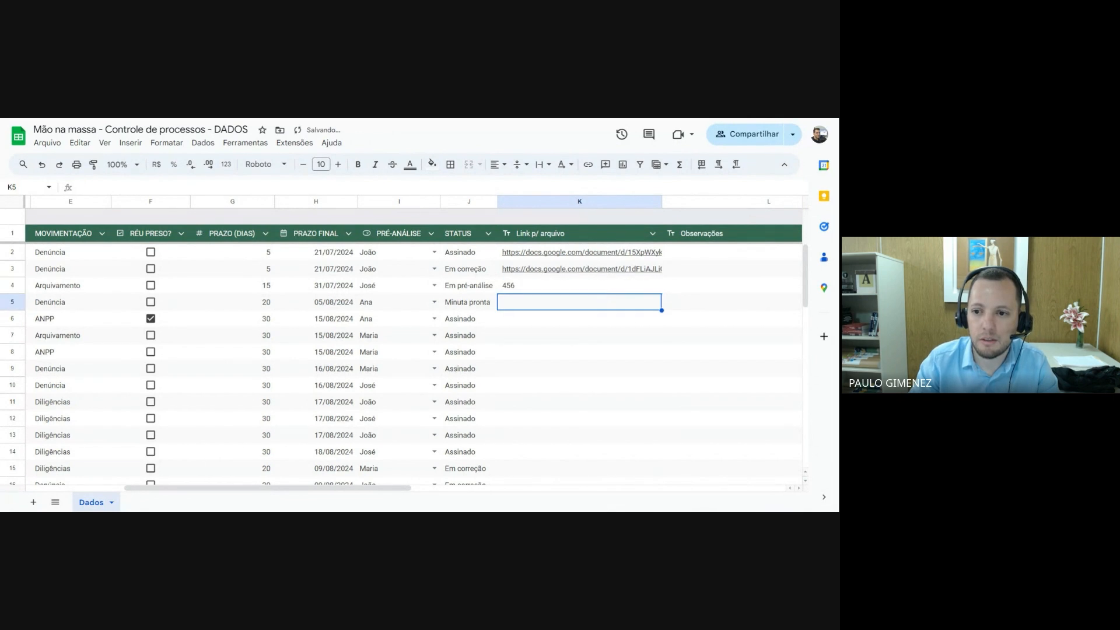
{"action": "left_click", "coordinate": [614, 292]}
{"action": "key", "text": "Delete"}
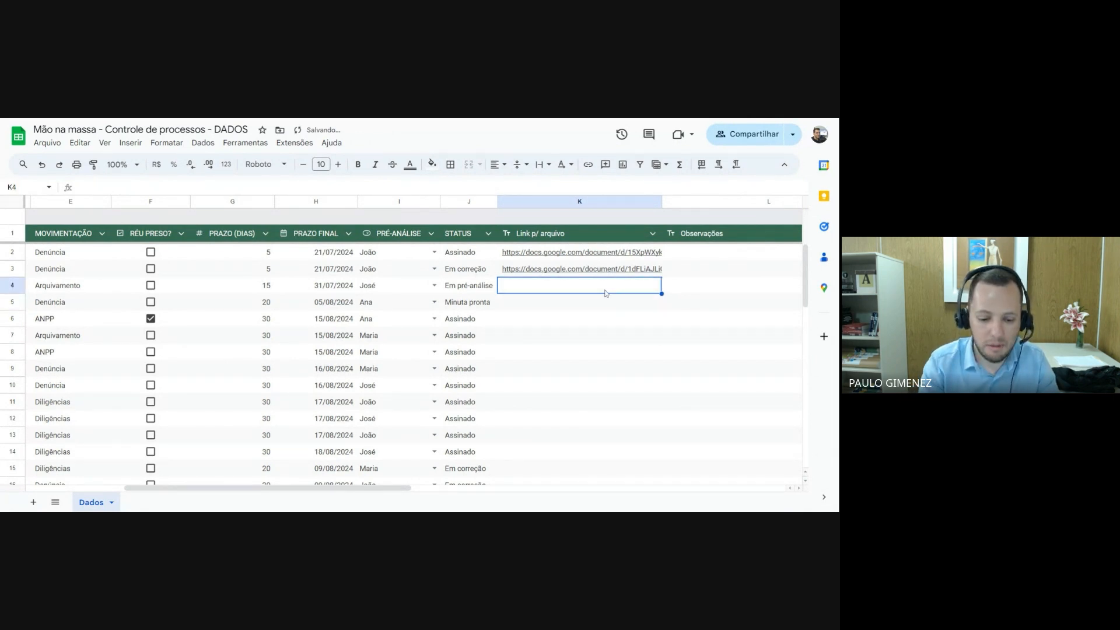
Test a numeric formula in cell K4 of Link p/ arquivo, reject the autofill suggestion and clear the cell
{"action": "type", "text": "="}
{"action": "type", "text": "G4"}
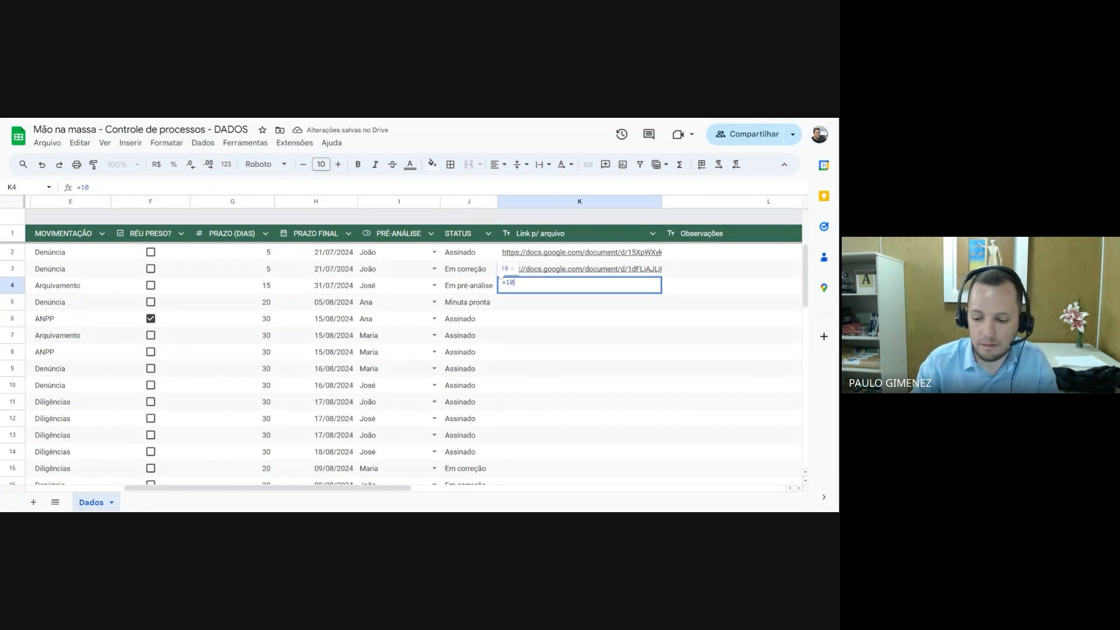
{"action": "key", "text": "Return"}
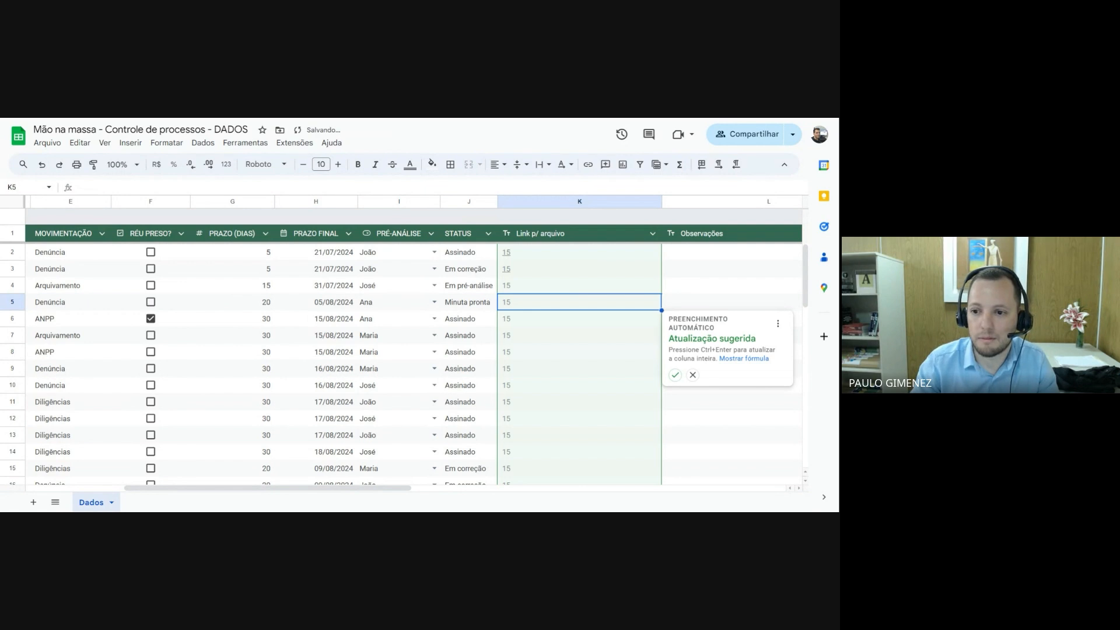
{"action": "left_click", "coordinate": [692, 375]}
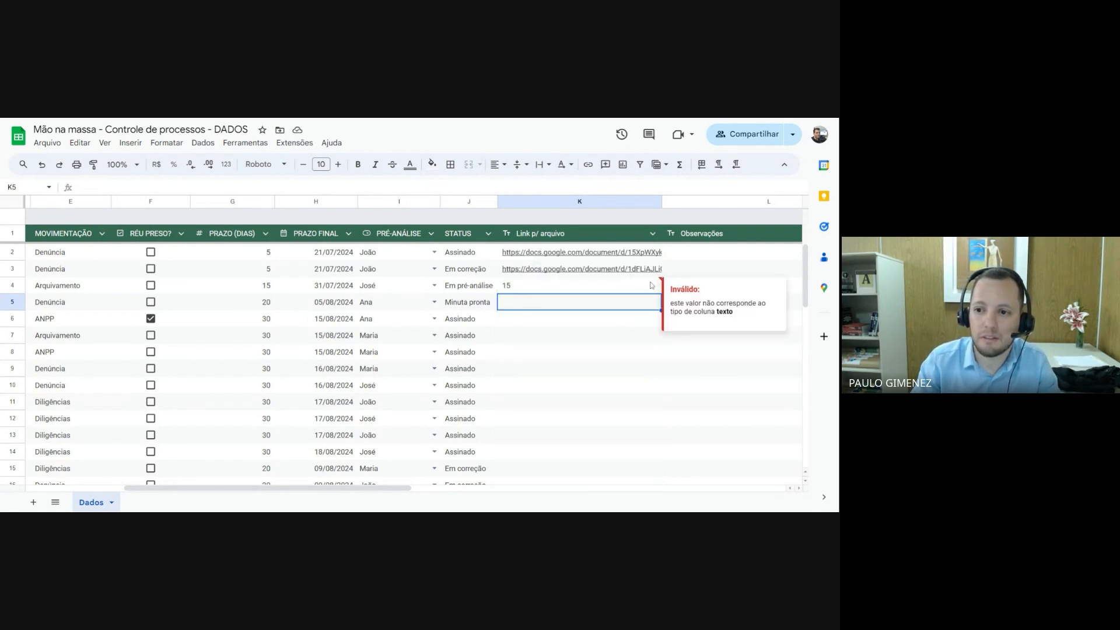
{"action": "left_click", "coordinate": [630, 287]}
{"action": "key", "text": "Delete"}
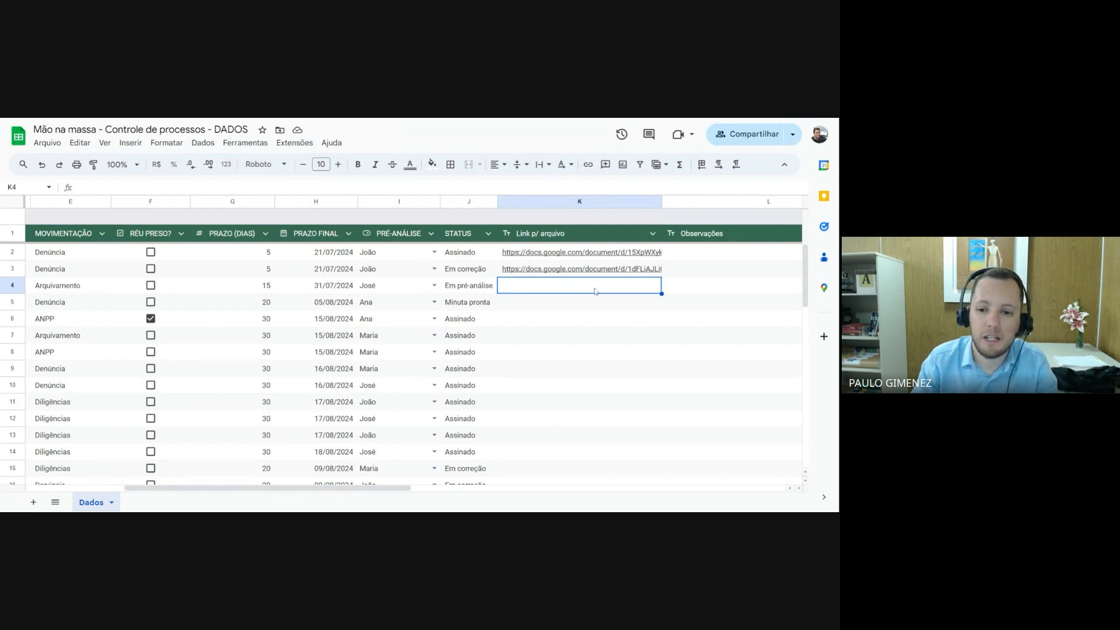
Set the column type of Observações to Texto
{"action": "left_click_drag", "start_coordinate": [363, 491], "coordinate": [458, 490]}
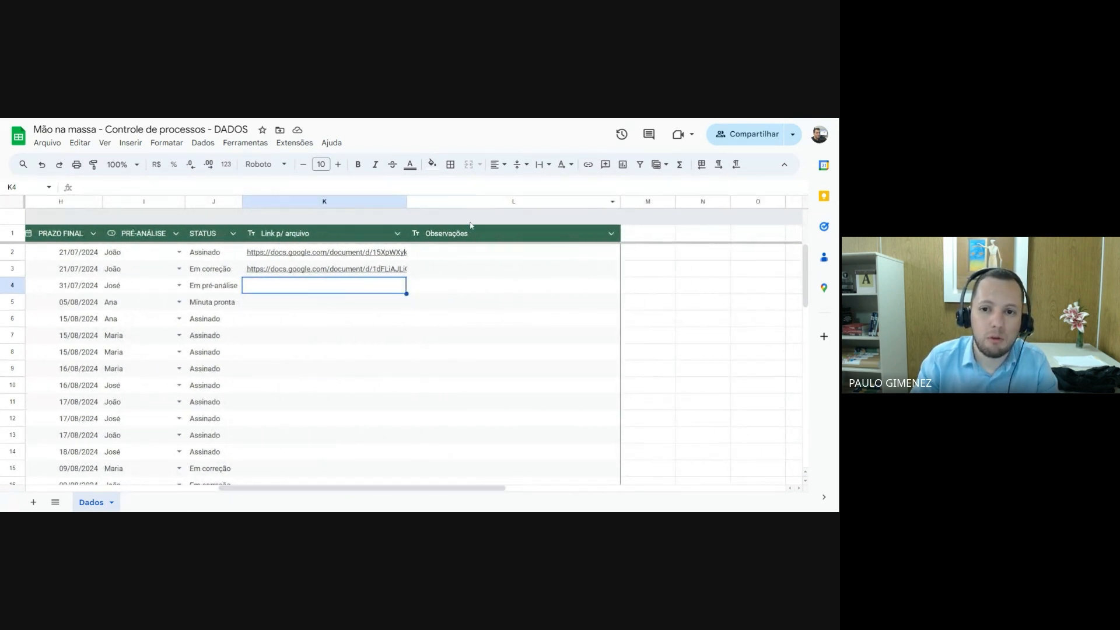
{"action": "left_click", "coordinate": [441, 235]}
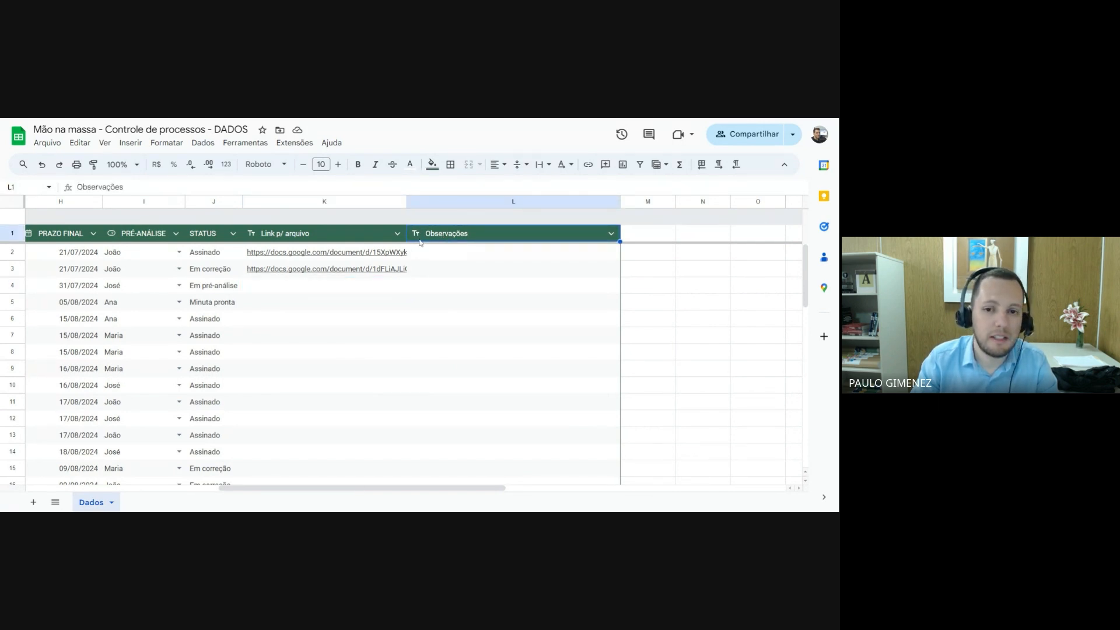
{"action": "left_click", "coordinate": [611, 233]}
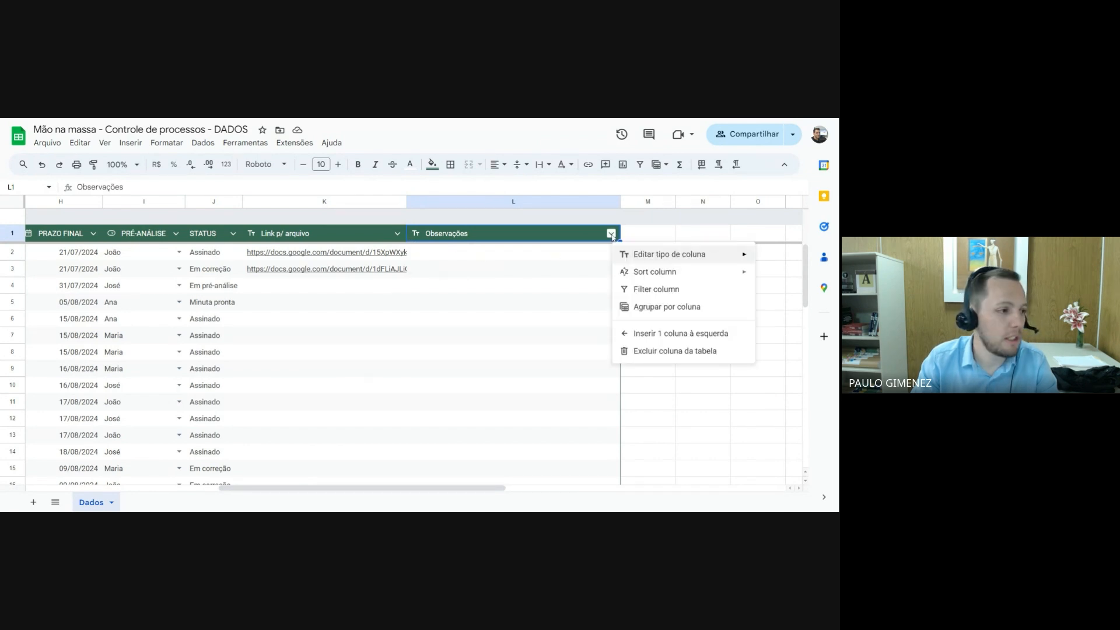
{"action": "mouse_move", "coordinate": [650, 256]}
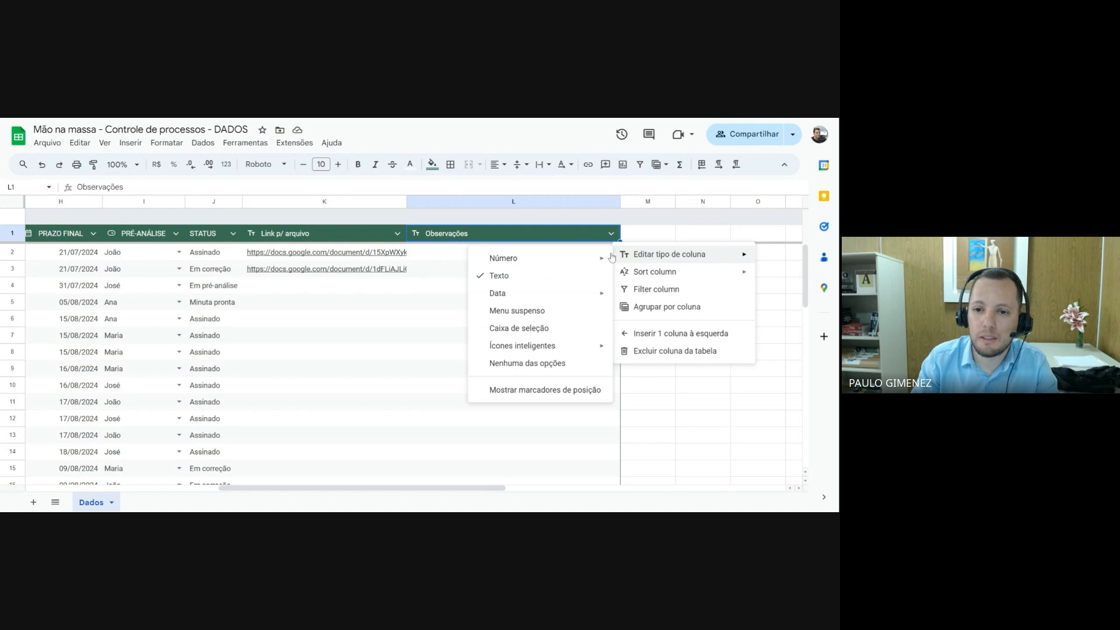
{"action": "left_click", "coordinate": [497, 276]}
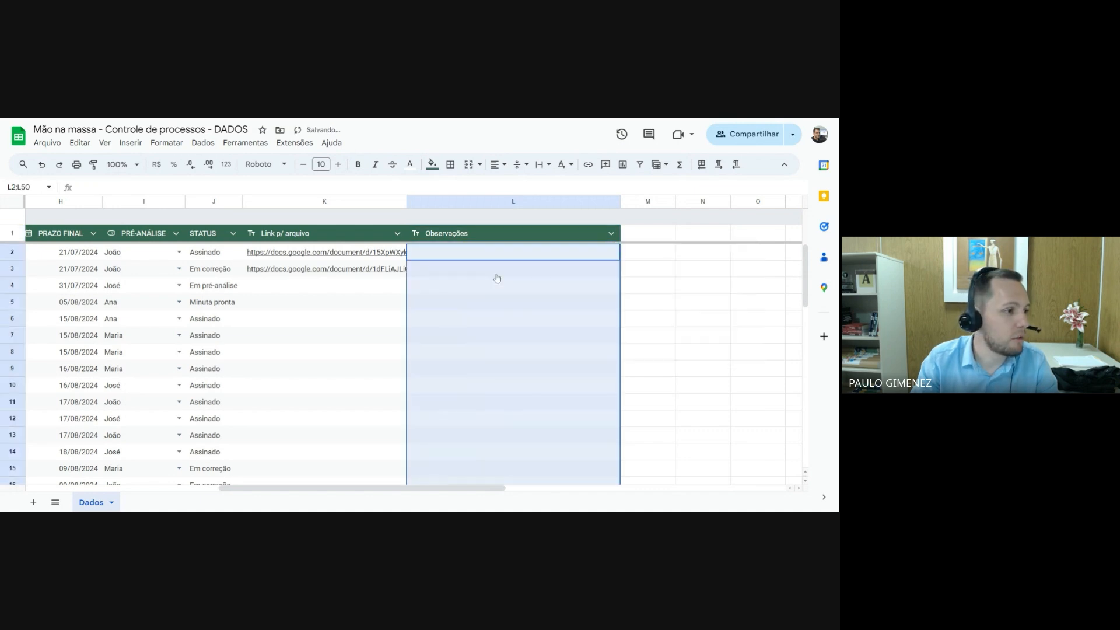
{"action": "left_click", "coordinate": [507, 322]}
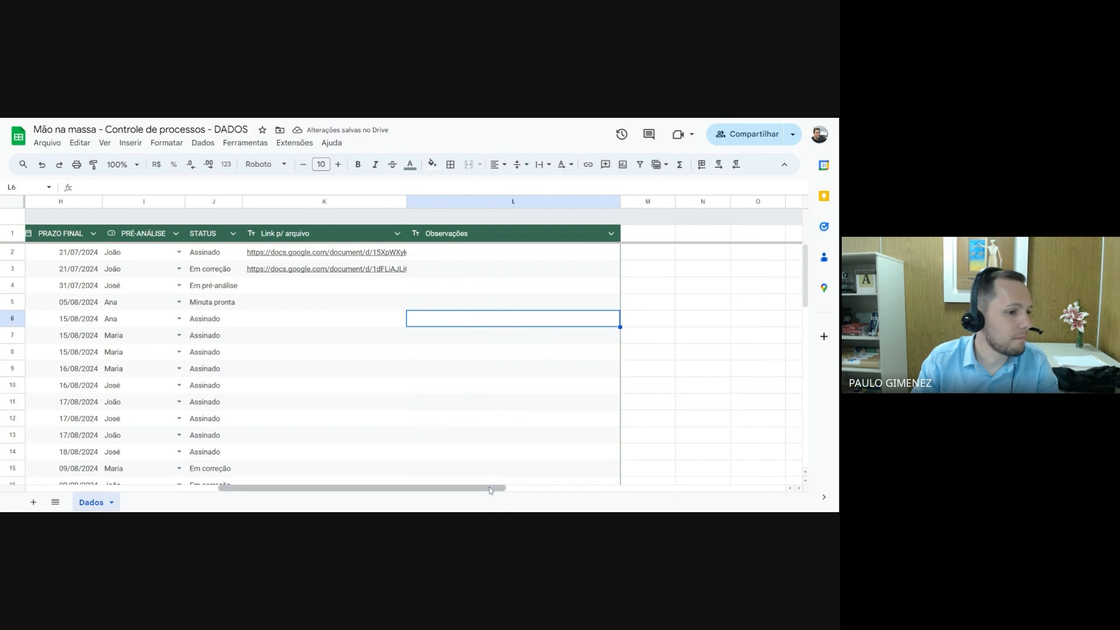
Check the insert-column options for the selected columns A to C without inserting any
{"action": "left_click_drag", "start_coordinate": [489, 489], "coordinate": [294, 503]}
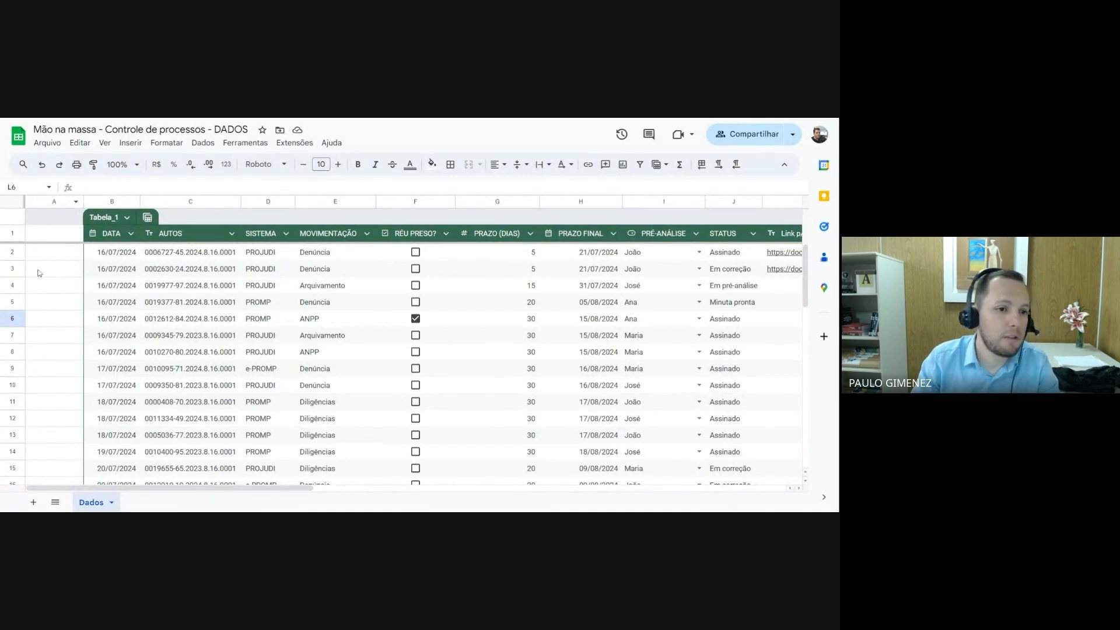
{"action": "left_click", "coordinate": [55, 202]}
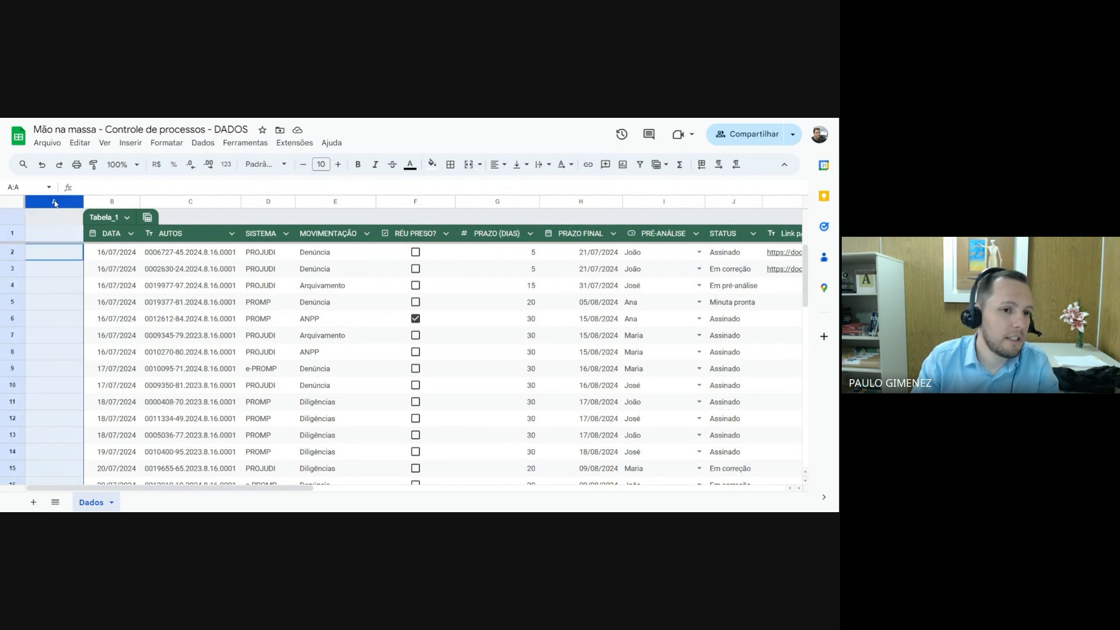
{"action": "left_click_drag", "start_coordinate": [55, 202], "coordinate": [157, 202]}
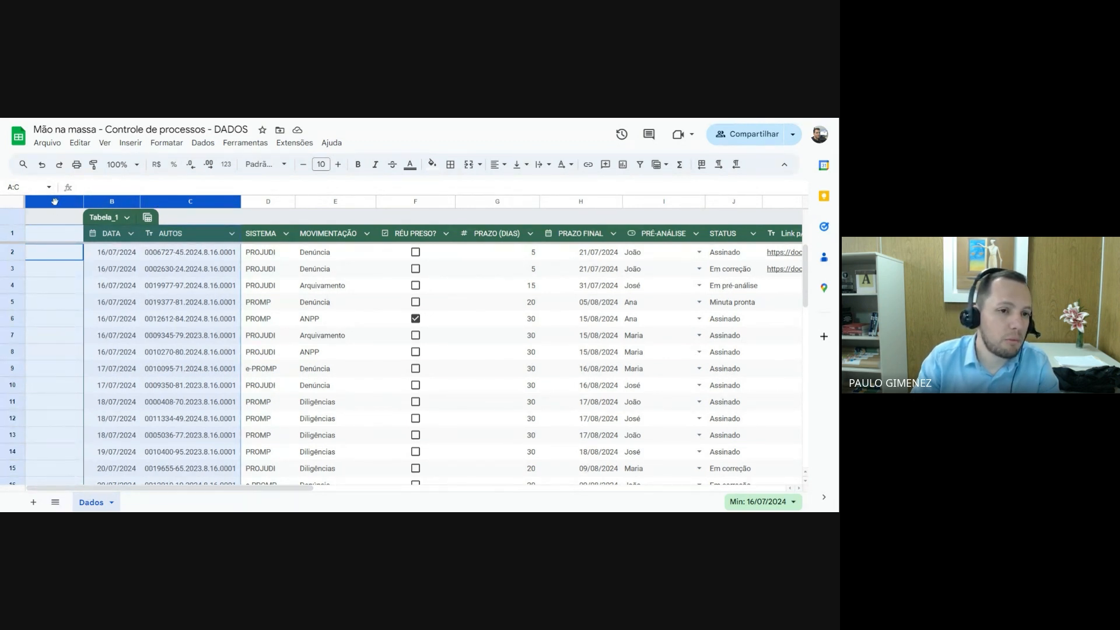
{"action": "right_click", "coordinate": [54, 201]}
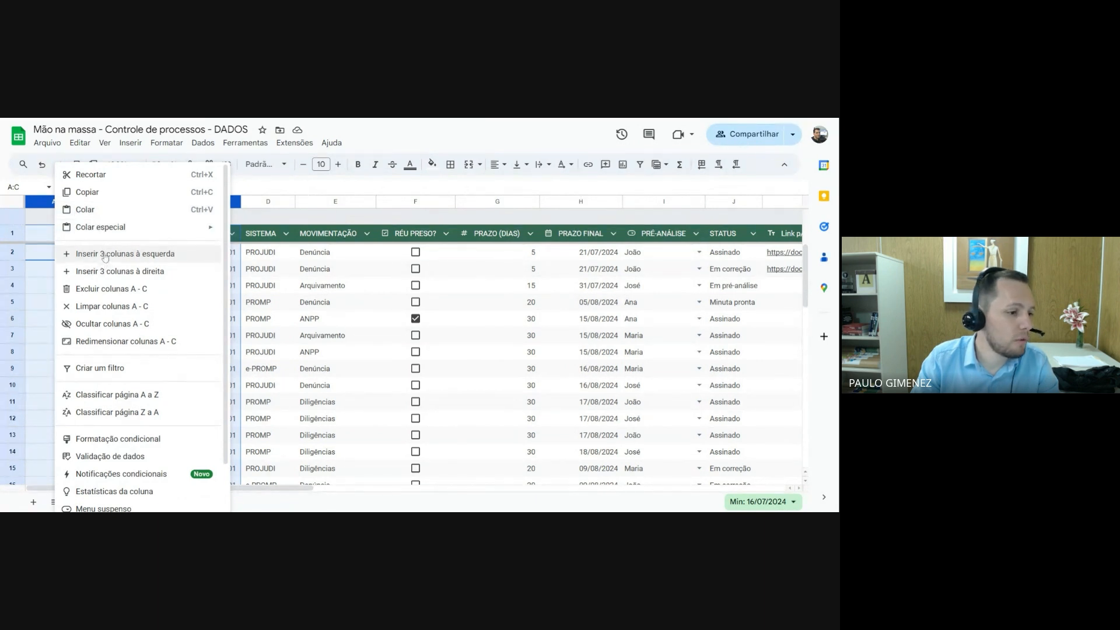
{"action": "left_click", "coordinate": [38, 287]}
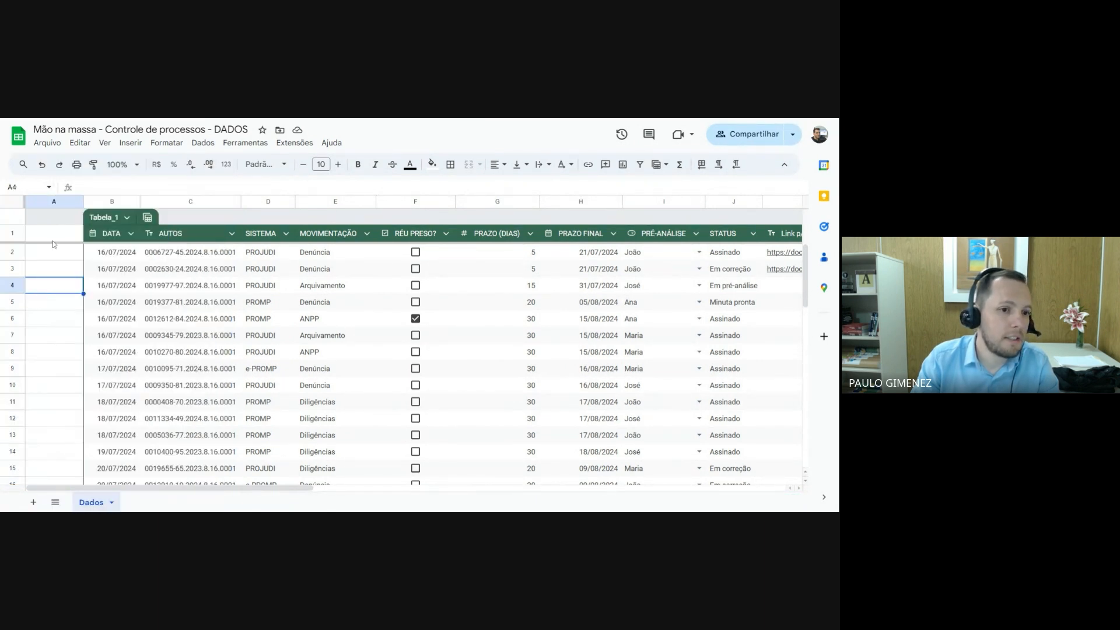
Check the insert-column options with only column A selected, and dismiss them
{"action": "left_click", "coordinate": [54, 201]}
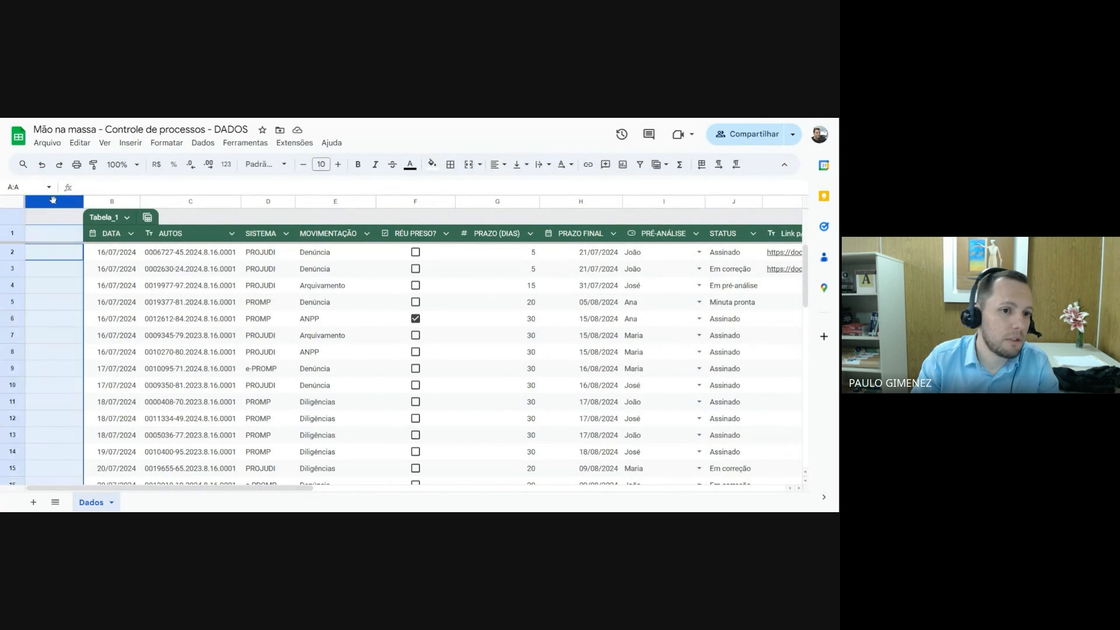
{"action": "right_click", "coordinate": [53, 200]}
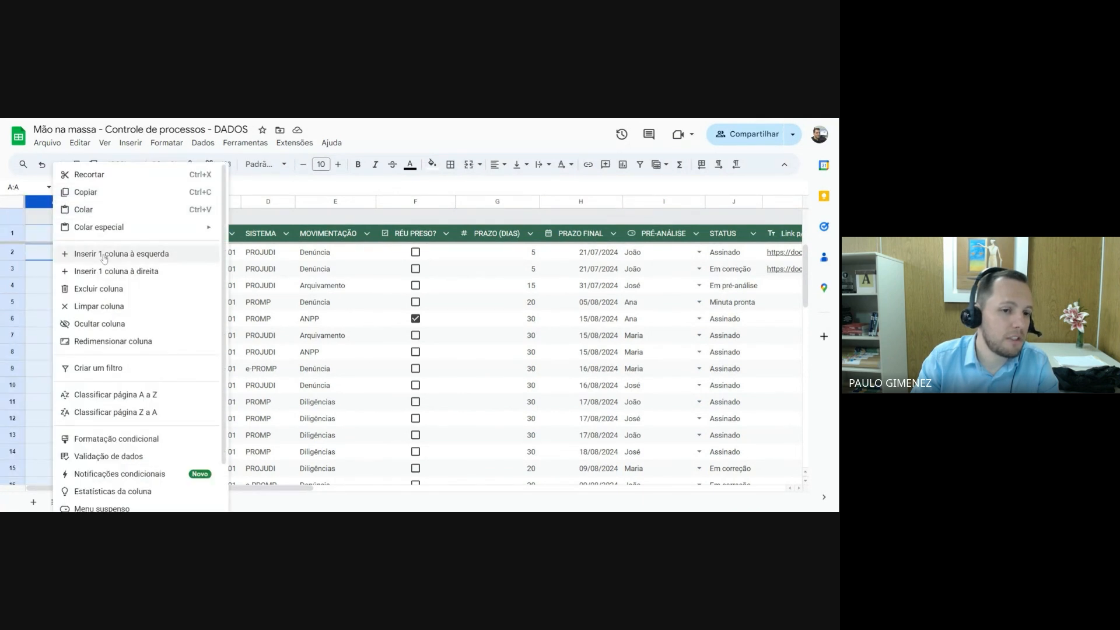
{"action": "left_click", "coordinate": [45, 270]}
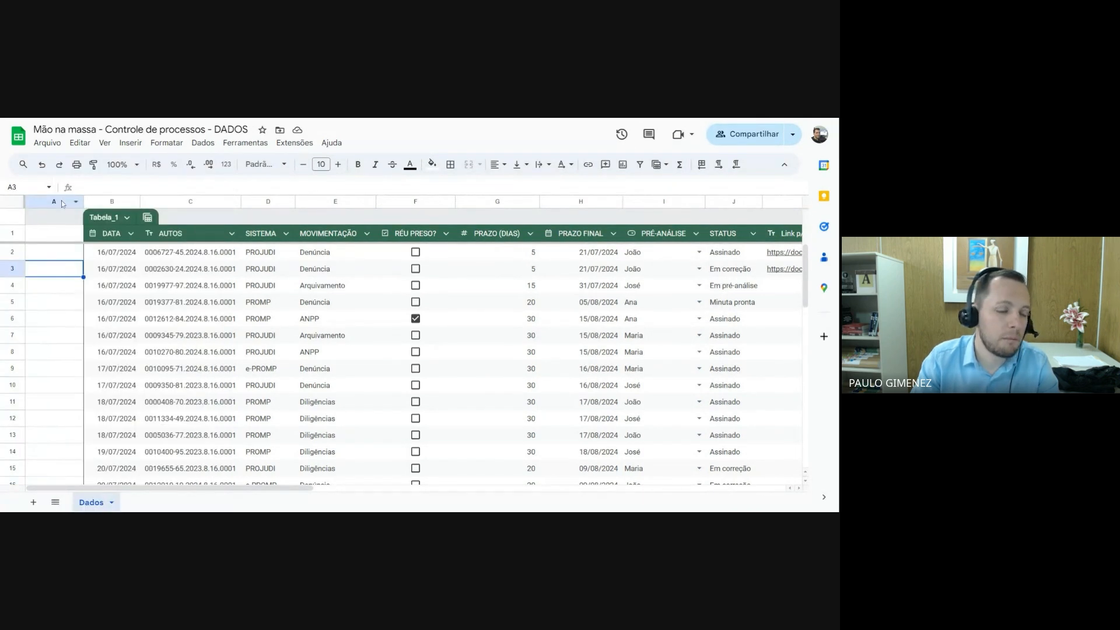
Check the insert-column options for the selected columns A to E, and dismiss them
{"action": "left_click_drag", "start_coordinate": [62, 203], "coordinate": [170, 205]}
{"action": "left_click_drag", "start_coordinate": [284, 200], "coordinate": [313, 200]}
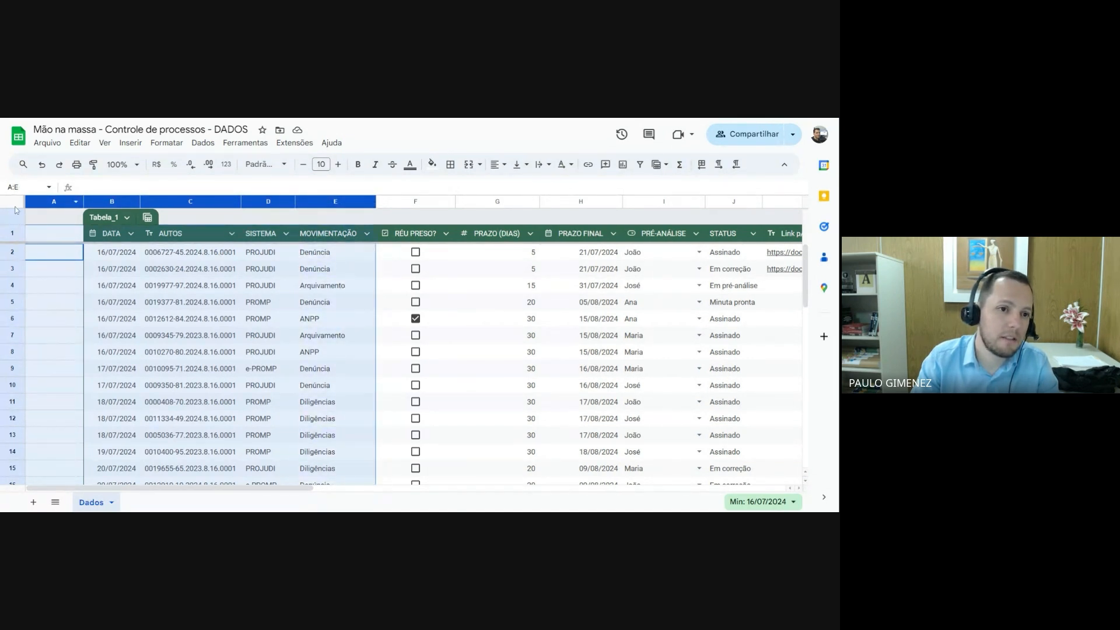
{"action": "right_click", "coordinate": [50, 202]}
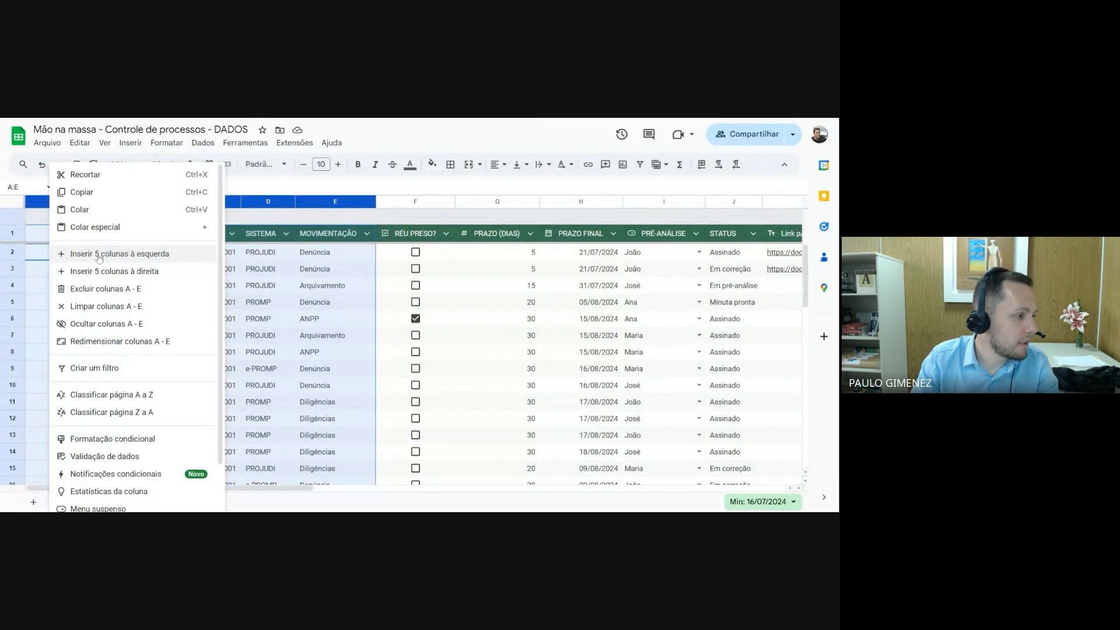
{"action": "left_click", "coordinate": [326, 258]}
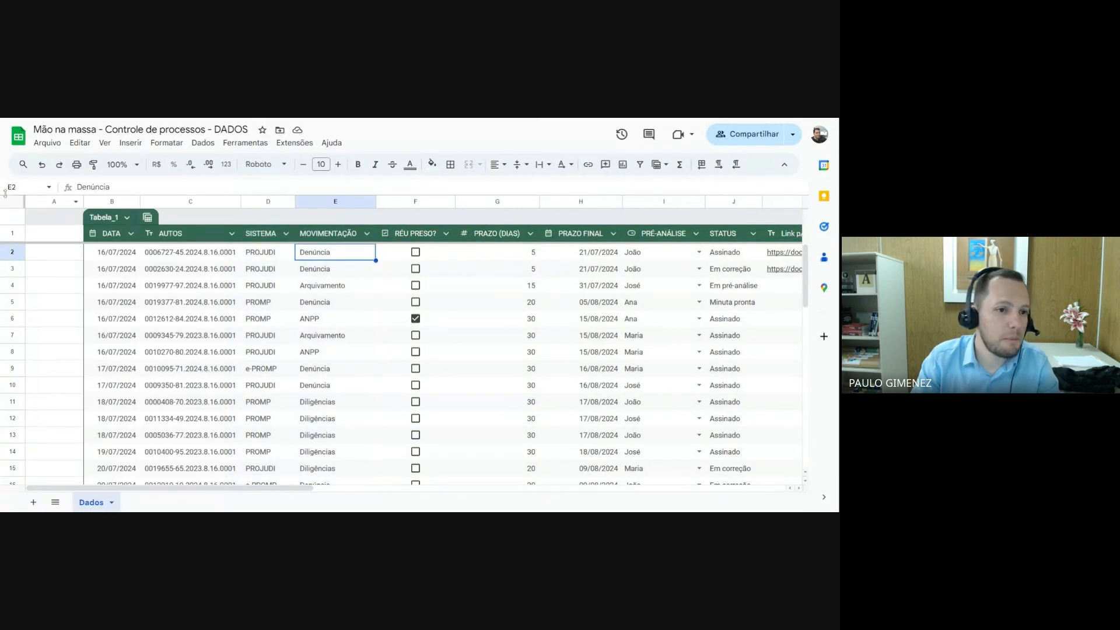
Insert three blank columns before column A, based on the selection of columns A to C
{"action": "left_click_drag", "start_coordinate": [45, 202], "coordinate": [155, 199]}
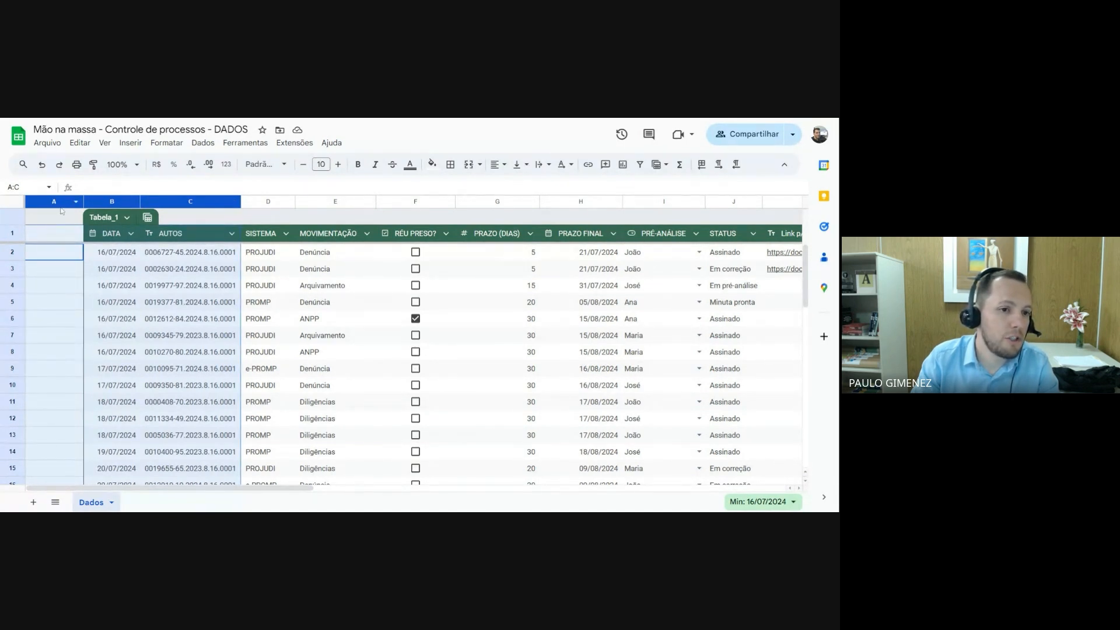
{"action": "right_click", "coordinate": [55, 201]}
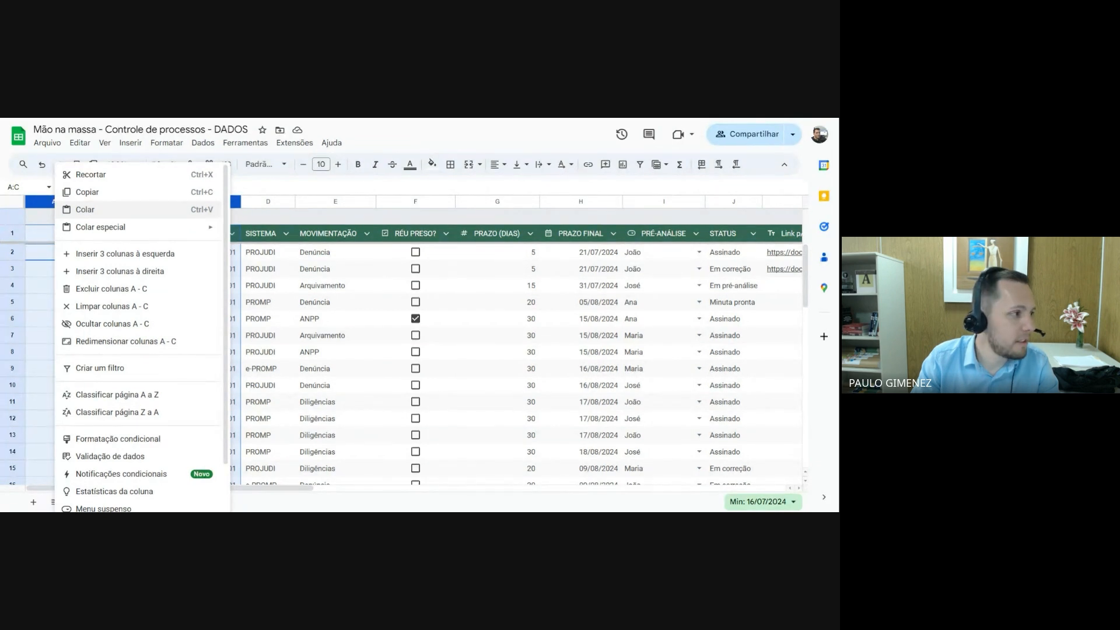
{"action": "left_click", "coordinate": [104, 255]}
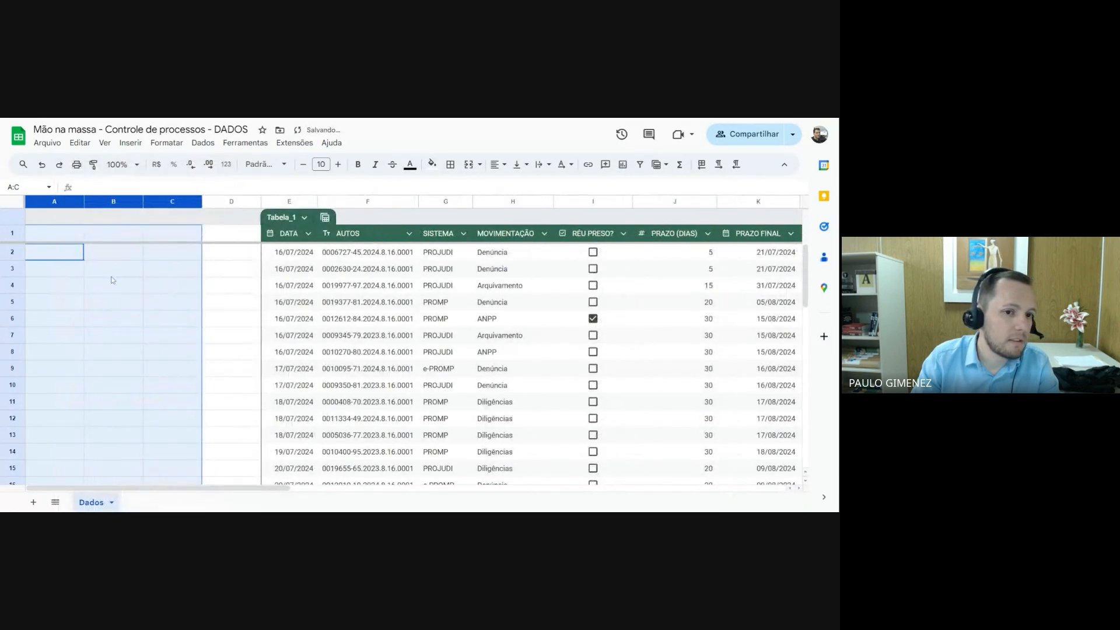
{"action": "left_click", "coordinate": [113, 274]}
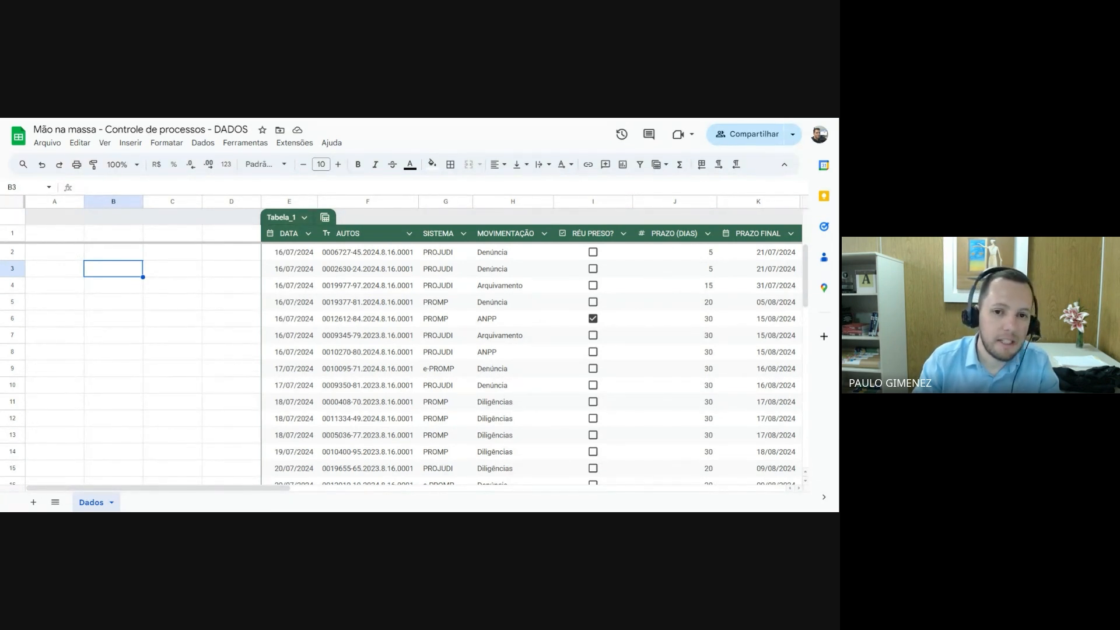
Enter the summary headers SISTEMA, TOTAL and HOJE in cells A1 to C1
{"action": "left_click", "coordinate": [70, 255]}
{"action": "left_click", "coordinate": [67, 240]}
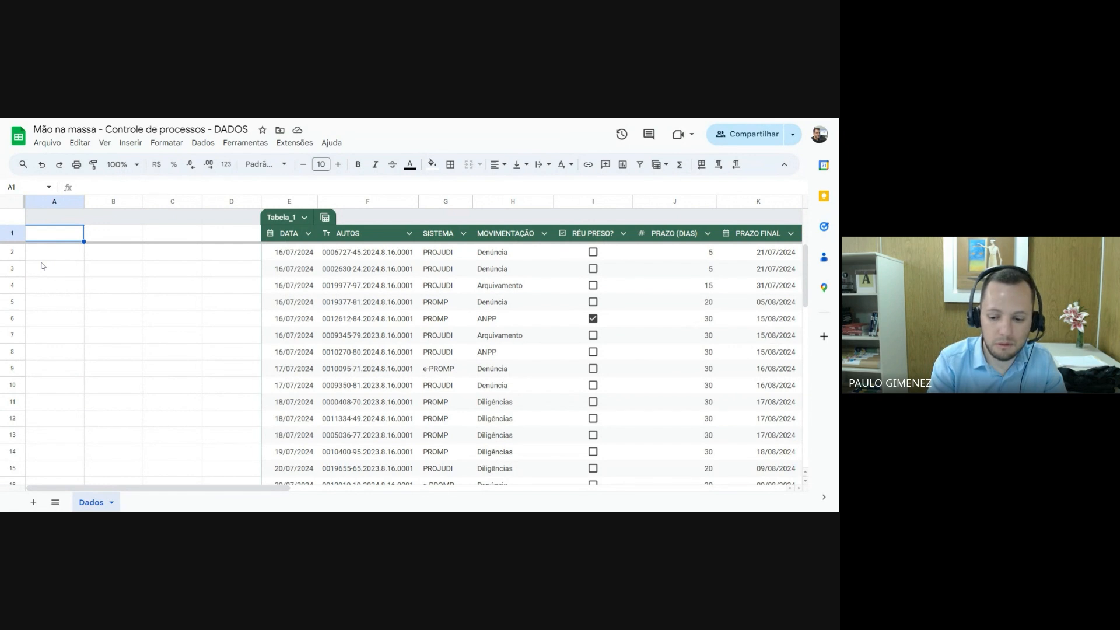
{"action": "type", "text": "SI"}
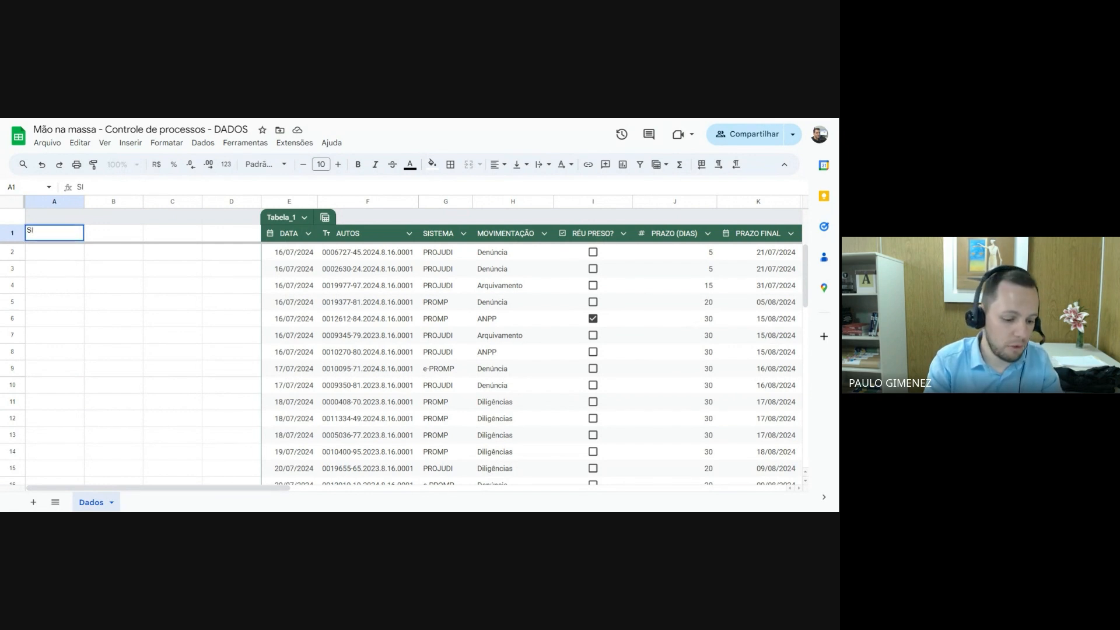
{"action": "type", "text": "STEMA"}
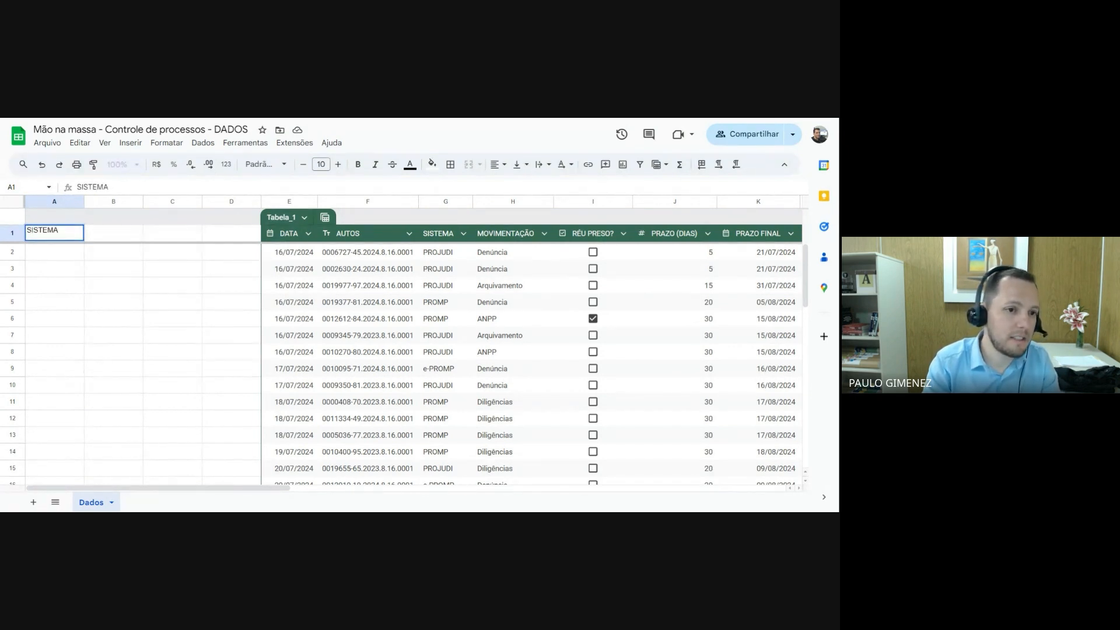
{"action": "key", "text": "Tab"}
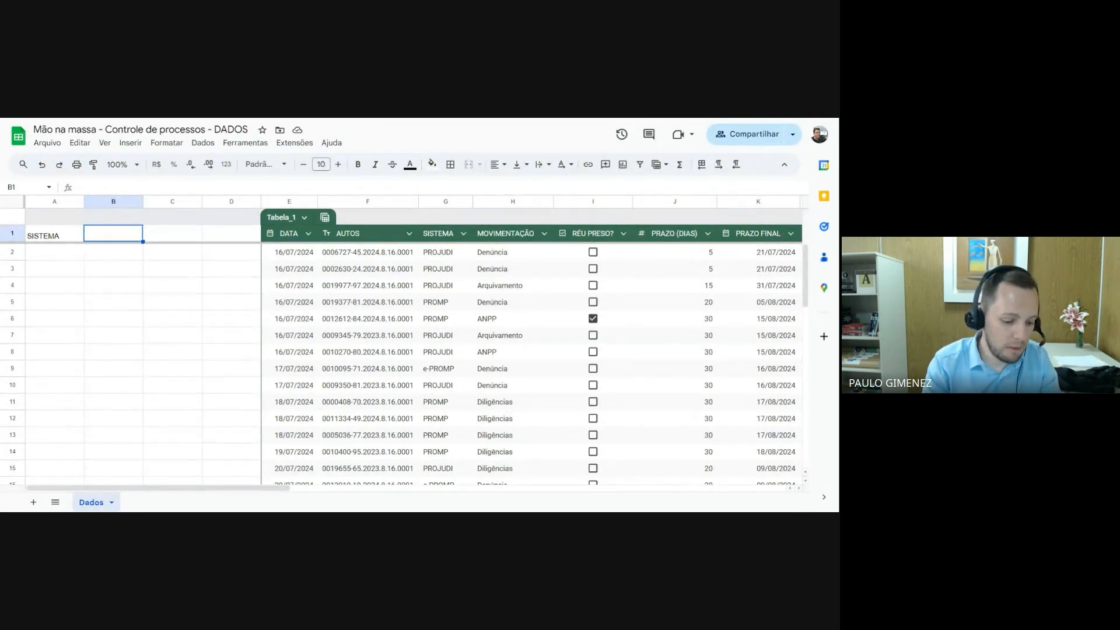
{"action": "type", "text": "TOTAL"}
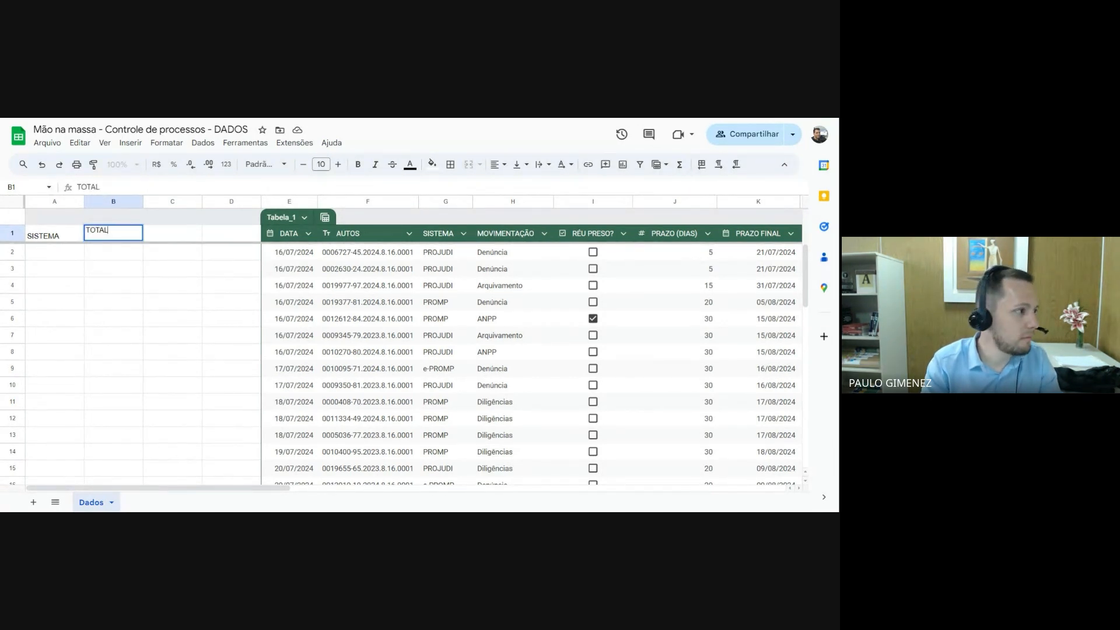
{"action": "key", "text": "Tab"}
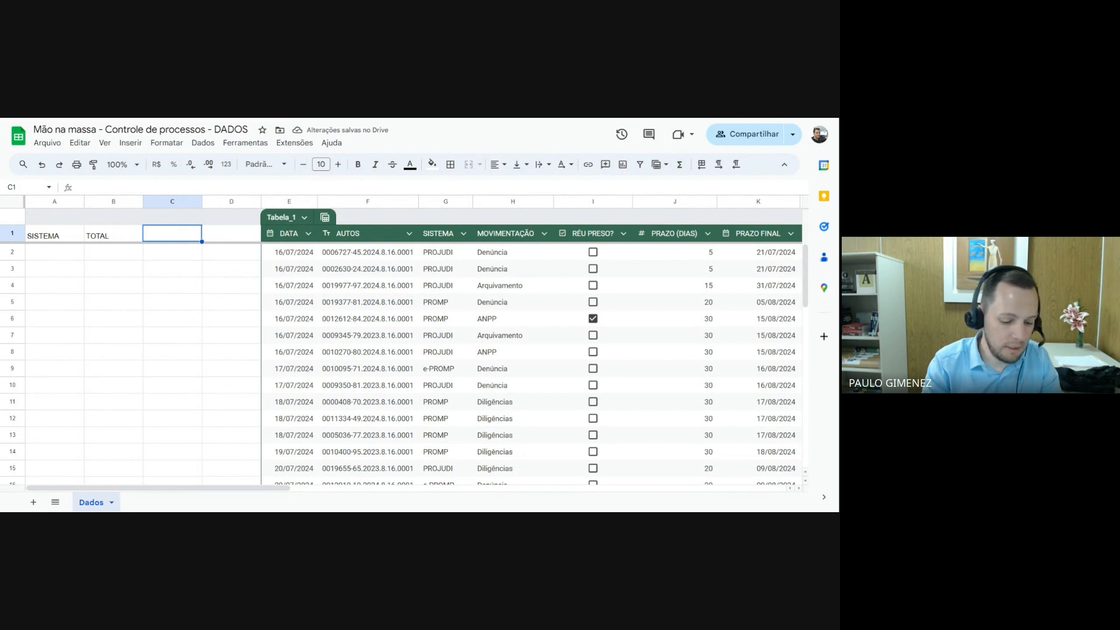
{"action": "type", "text": "HOJE"}
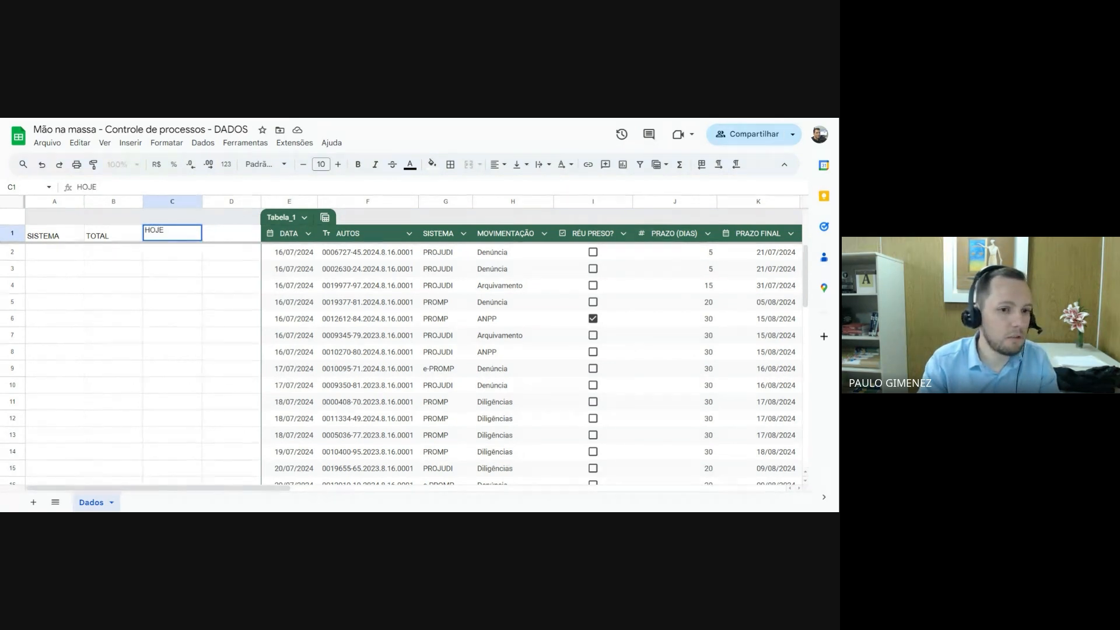
{"action": "key", "text": "Return"}
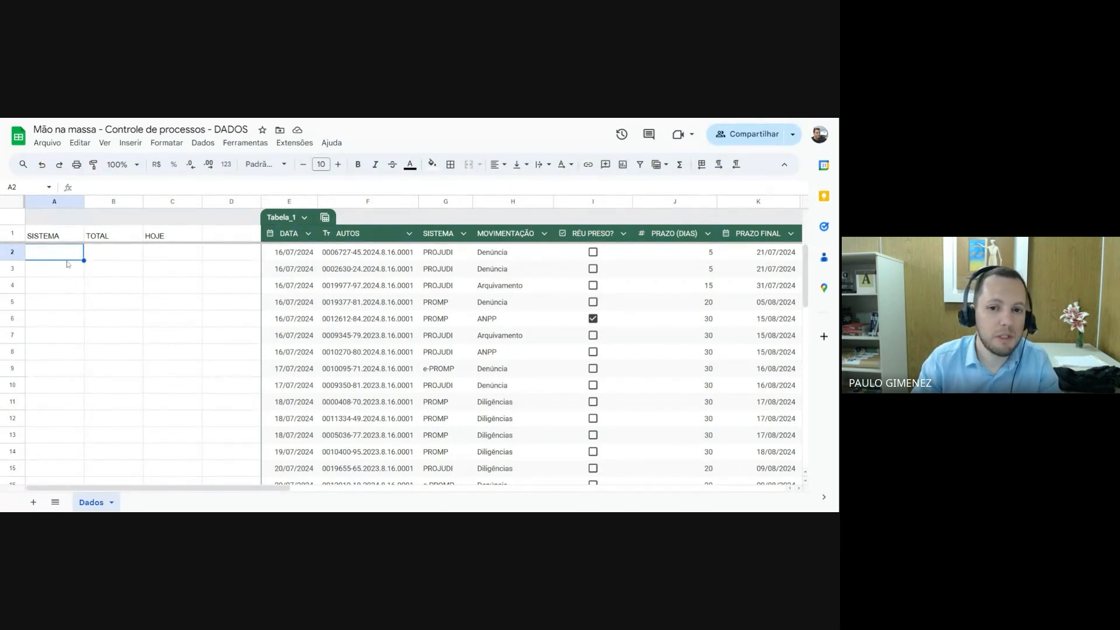
List the systems PROJUDI, PROMP and e-PROMP in cells A2 to A4 under SISTEMA
{"action": "type", "text": "PROJUDI"}
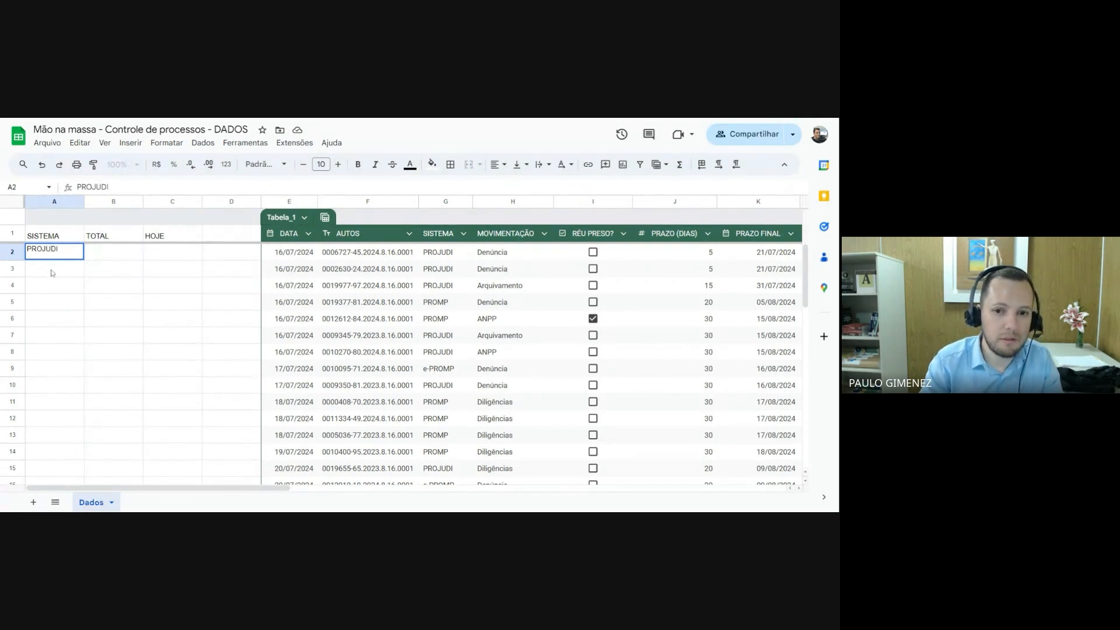
{"action": "key", "text": "Return"}
{"action": "type", "text": "PROMP"}
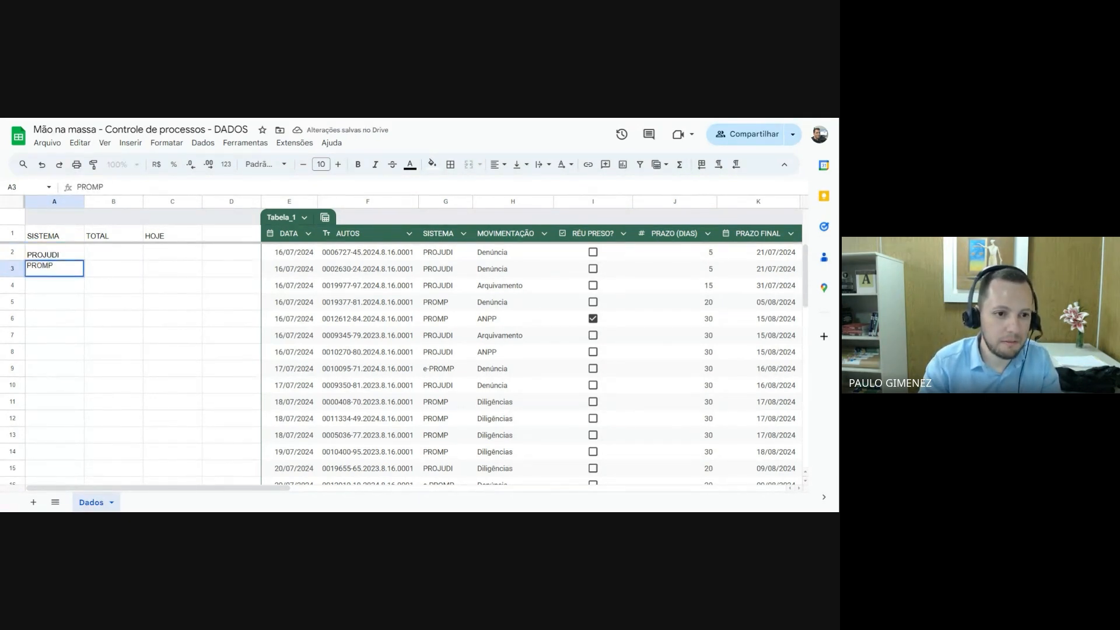
{"action": "key", "text": "Return"}
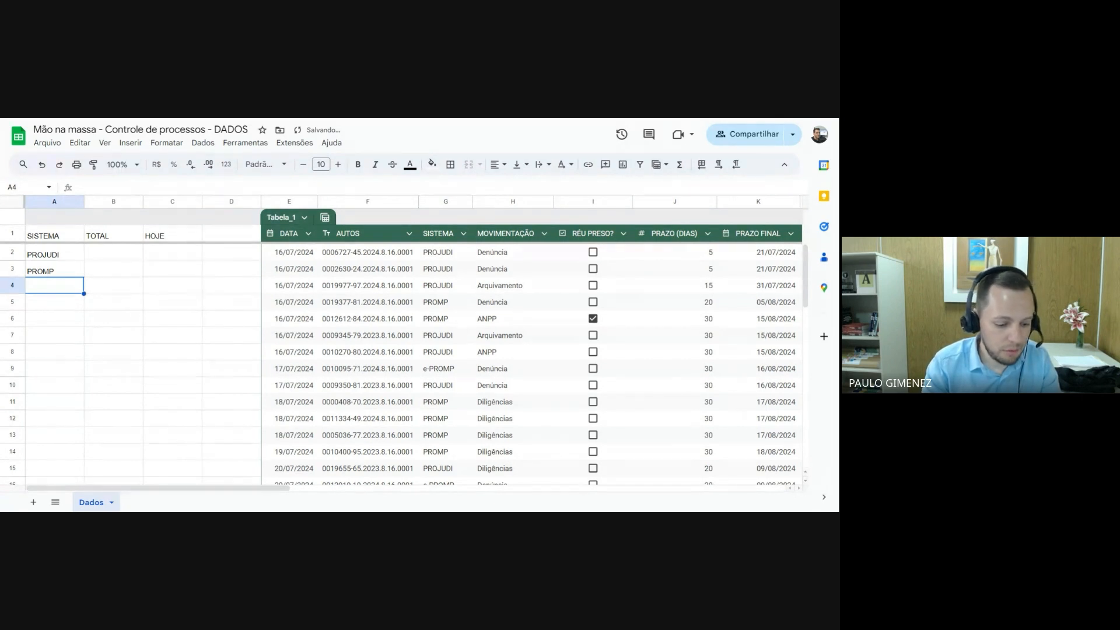
{"action": "type", "text": "e-"}
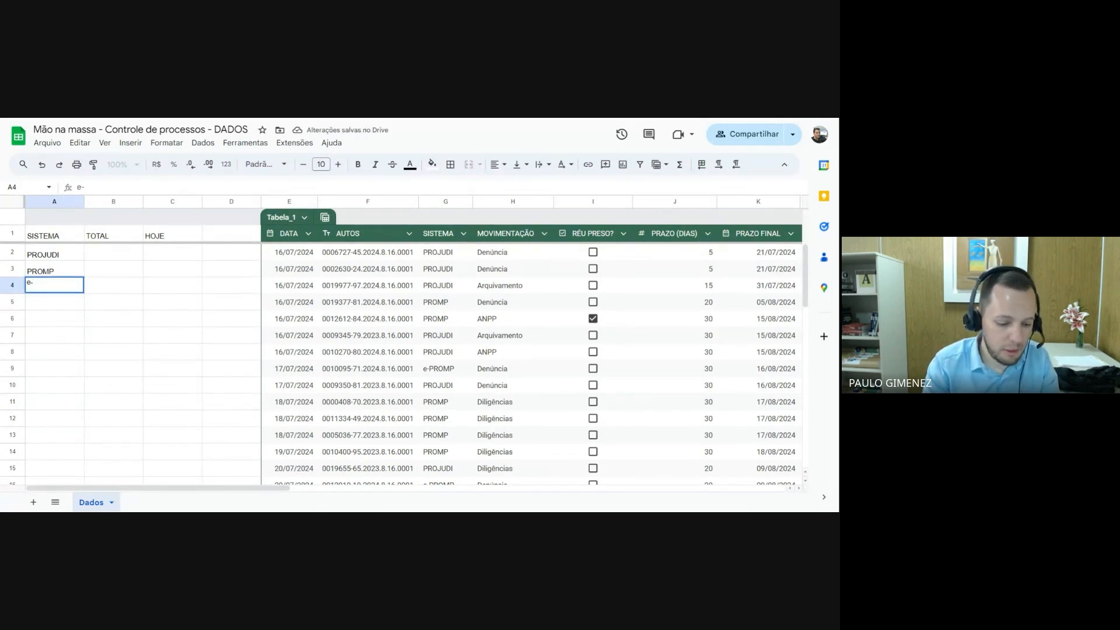
{"action": "type", "text": "PROMP"}
{"action": "key", "text": "Return"}
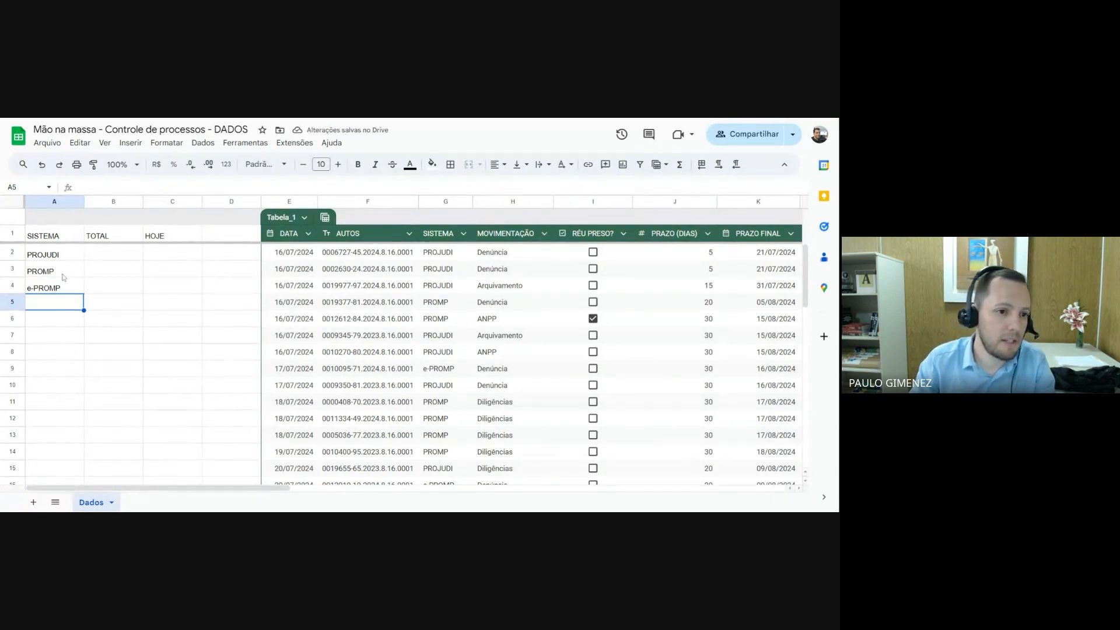
Examine the system names in the first rows of the table's SISTEMA column, cells G2 to G8
{"action": "left_click", "coordinate": [113, 255]}
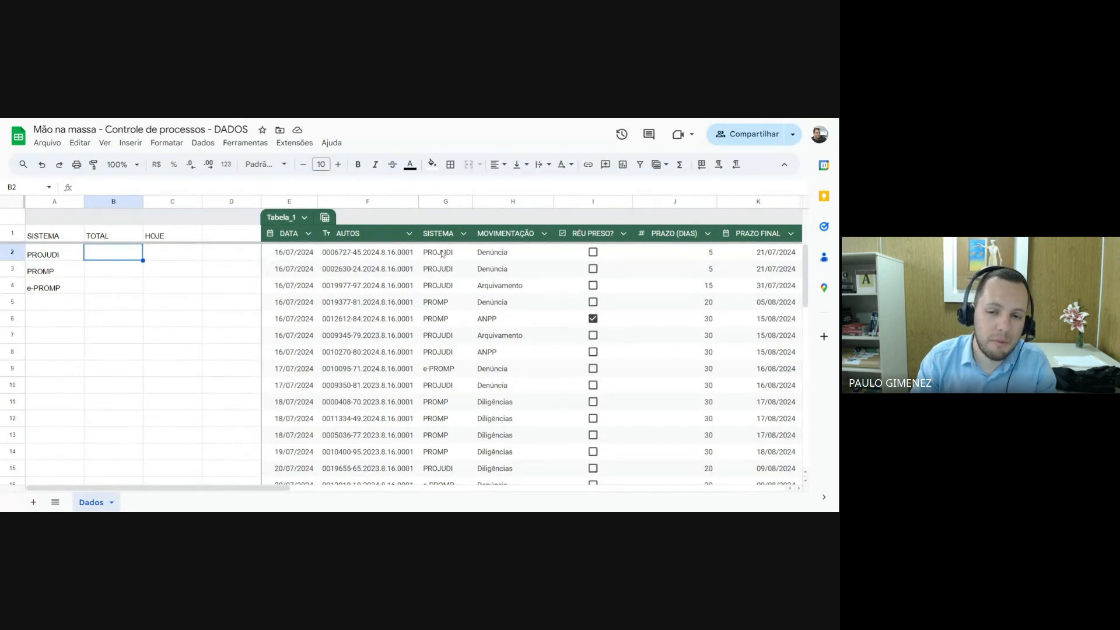
{"action": "left_click_drag", "start_coordinate": [442, 254], "coordinate": [446, 353]}
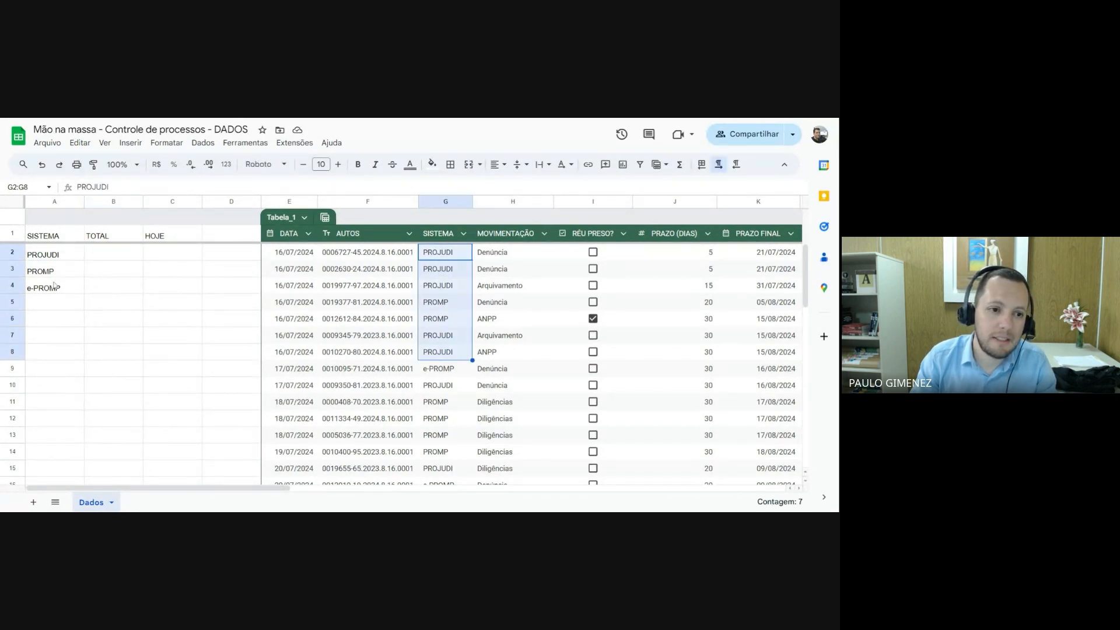
{"action": "left_click", "coordinate": [454, 254]}
{"action": "left_click", "coordinate": [448, 302]}
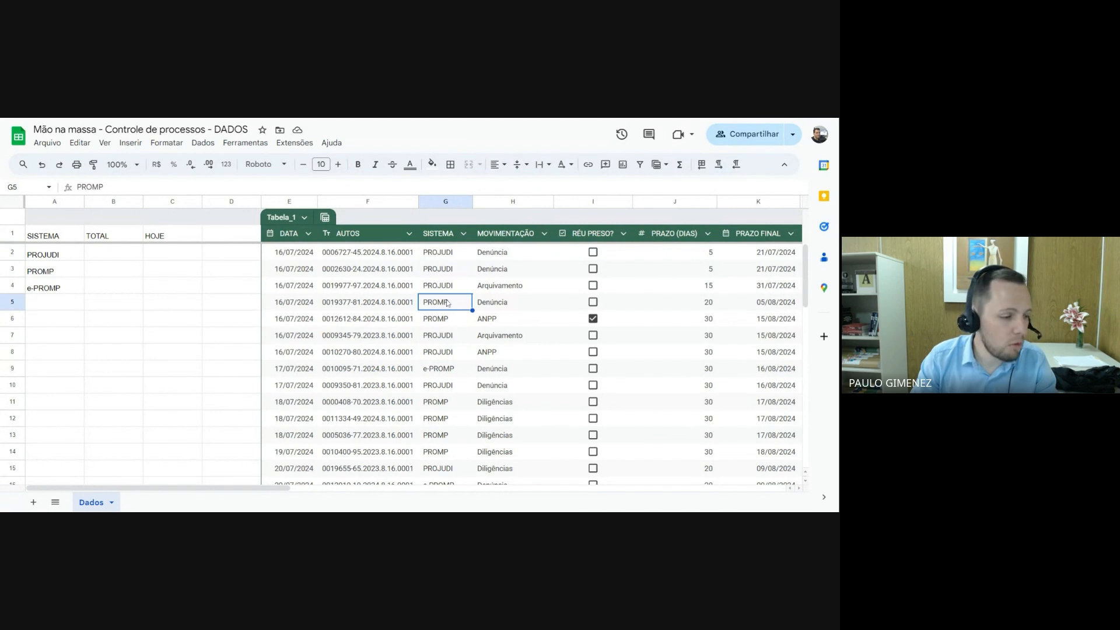
{"action": "left_click", "coordinate": [447, 257]}
{"action": "left_click", "coordinate": [446, 272]}
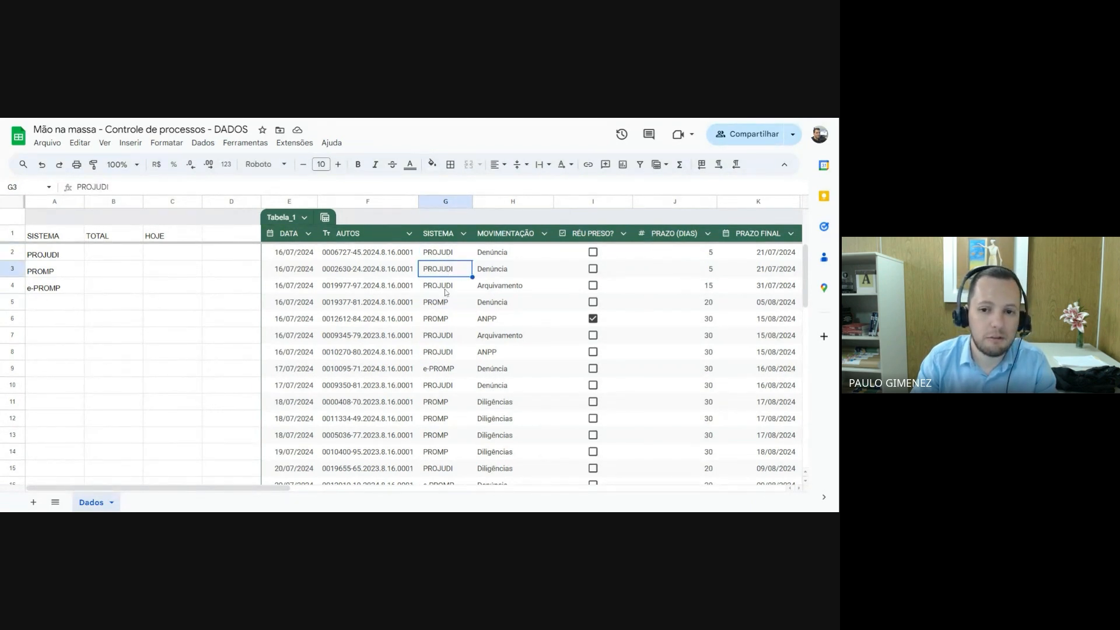
{"action": "left_click", "coordinate": [446, 289]}
{"action": "left_click", "coordinate": [446, 305]}
{"action": "left_click", "coordinate": [444, 321]}
{"action": "left_click", "coordinate": [441, 339]}
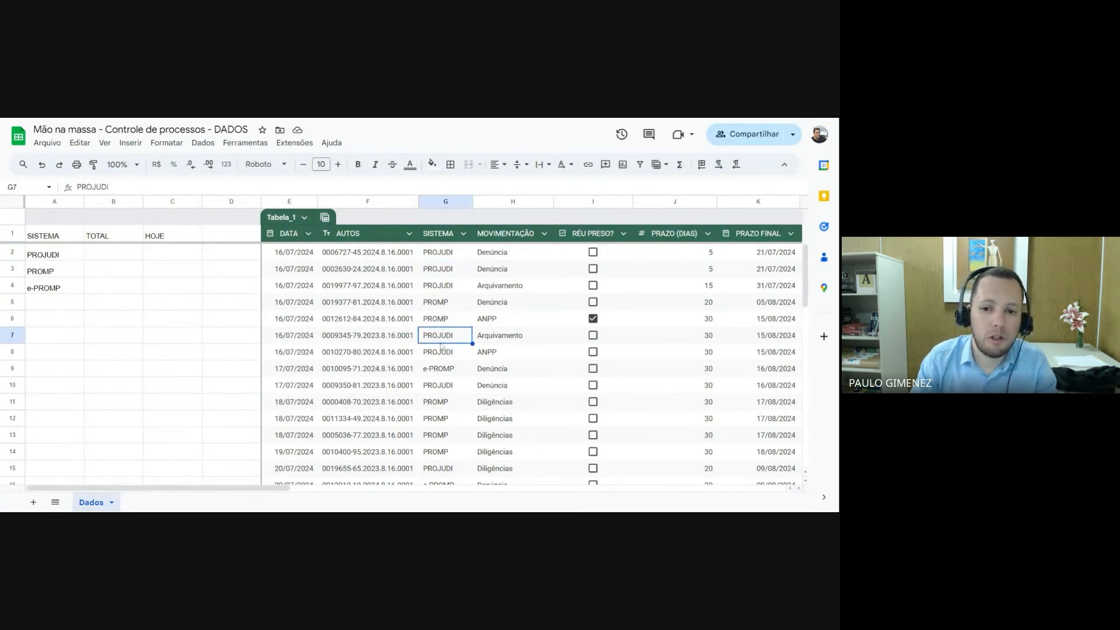
{"action": "left_click", "coordinate": [442, 348]}
{"action": "left_click", "coordinate": [440, 256]}
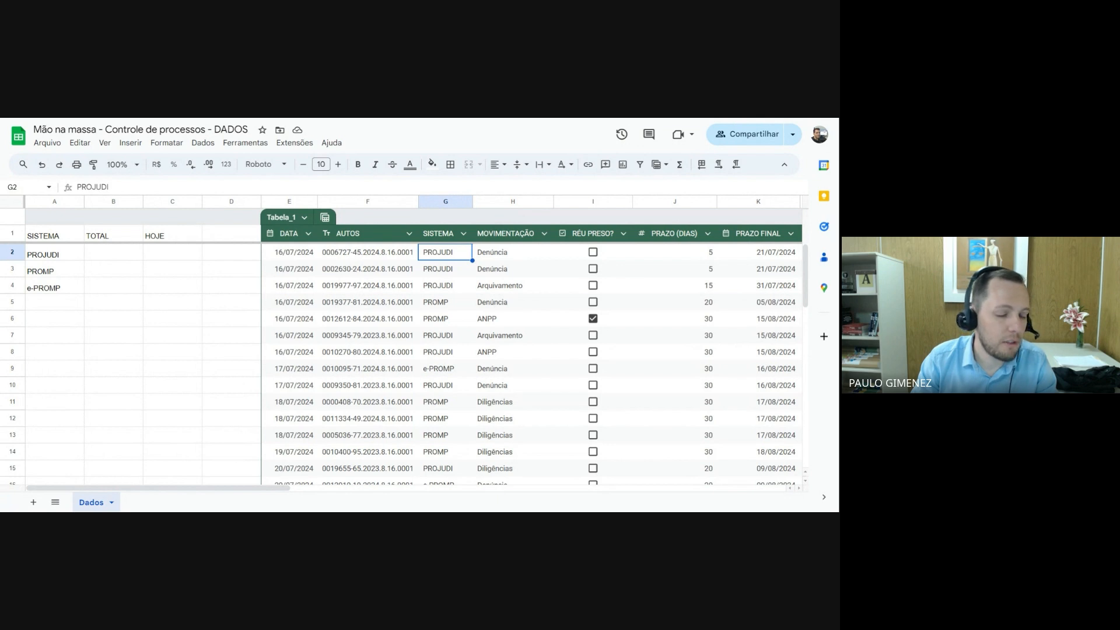
Review the spreadsheet's general settings for locale, time zone and English function names, and save them without changes
{"action": "left_click", "coordinate": [46, 144]}
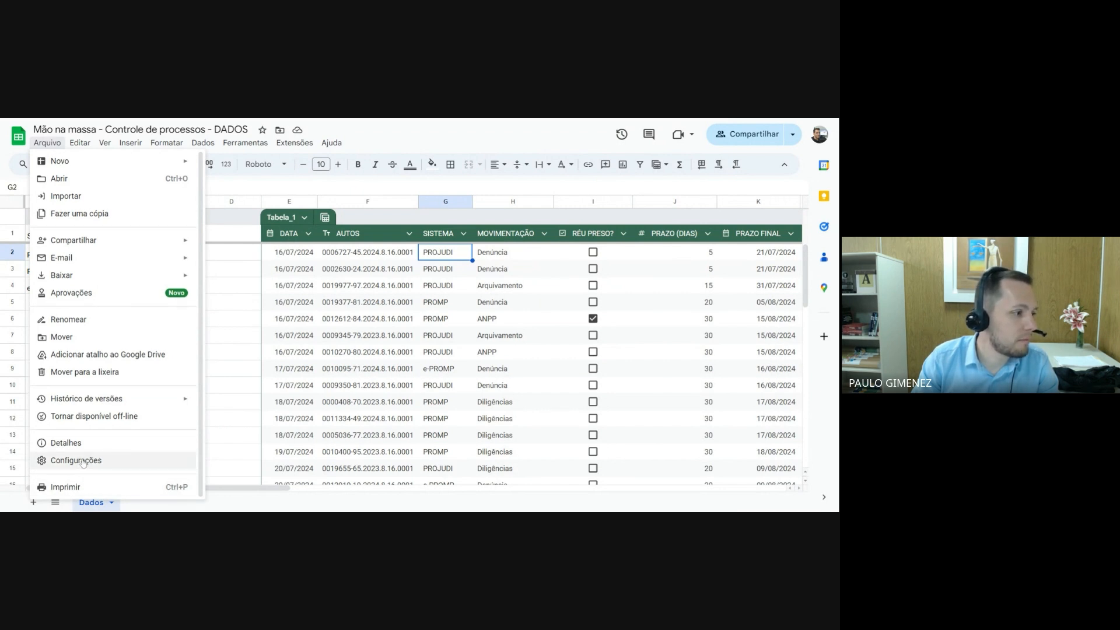
{"action": "left_click", "coordinate": [82, 461]}
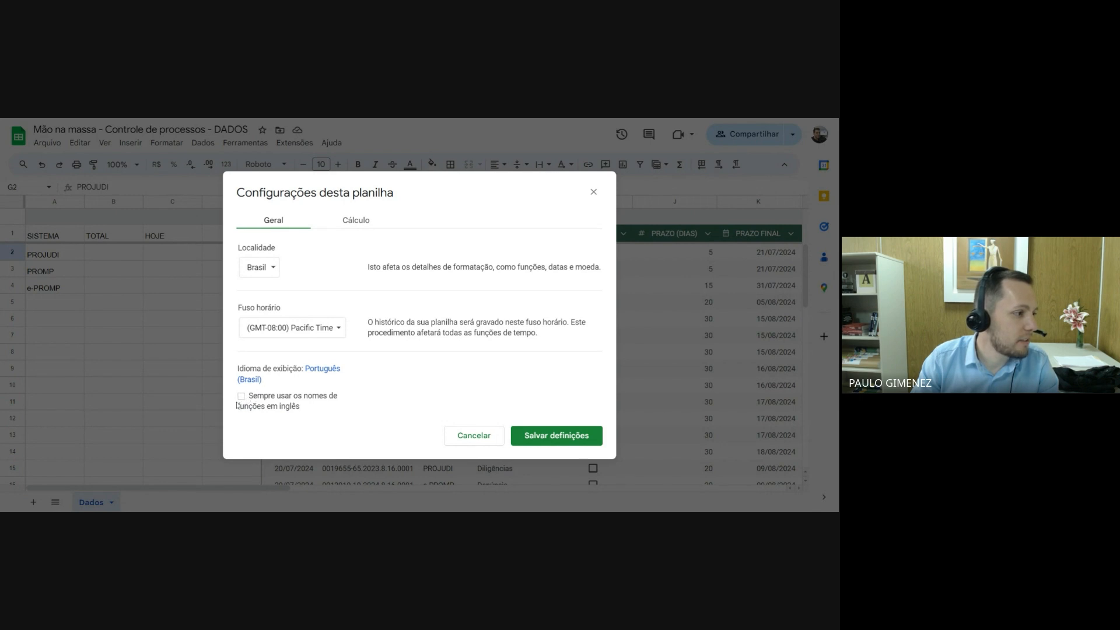
{"action": "left_click", "coordinate": [551, 438]}
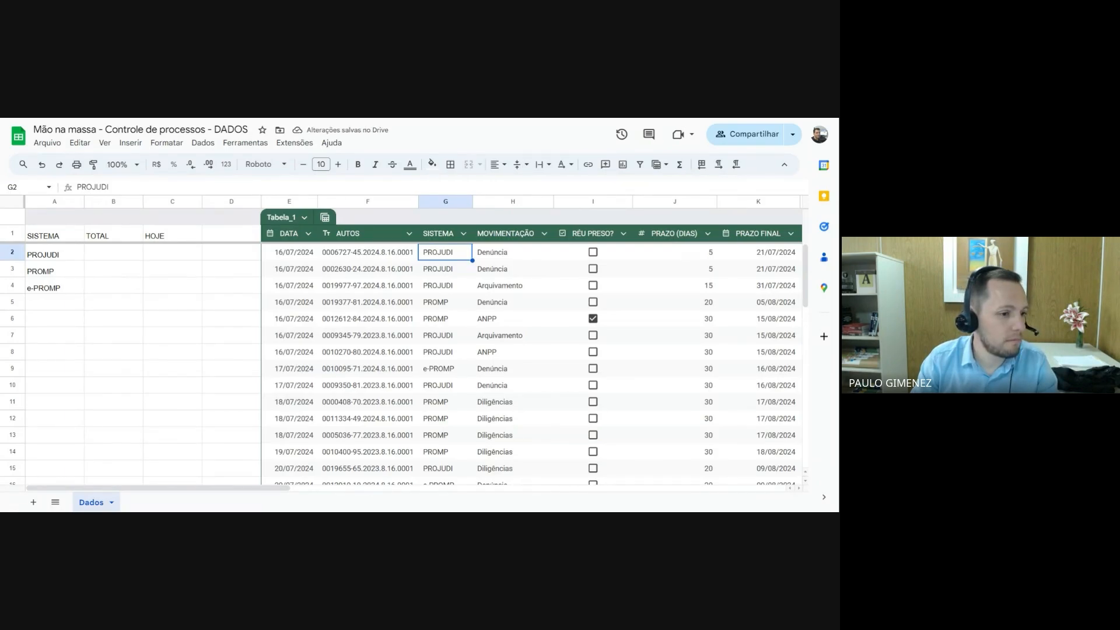
{"action": "left_click", "coordinate": [46, 144]}
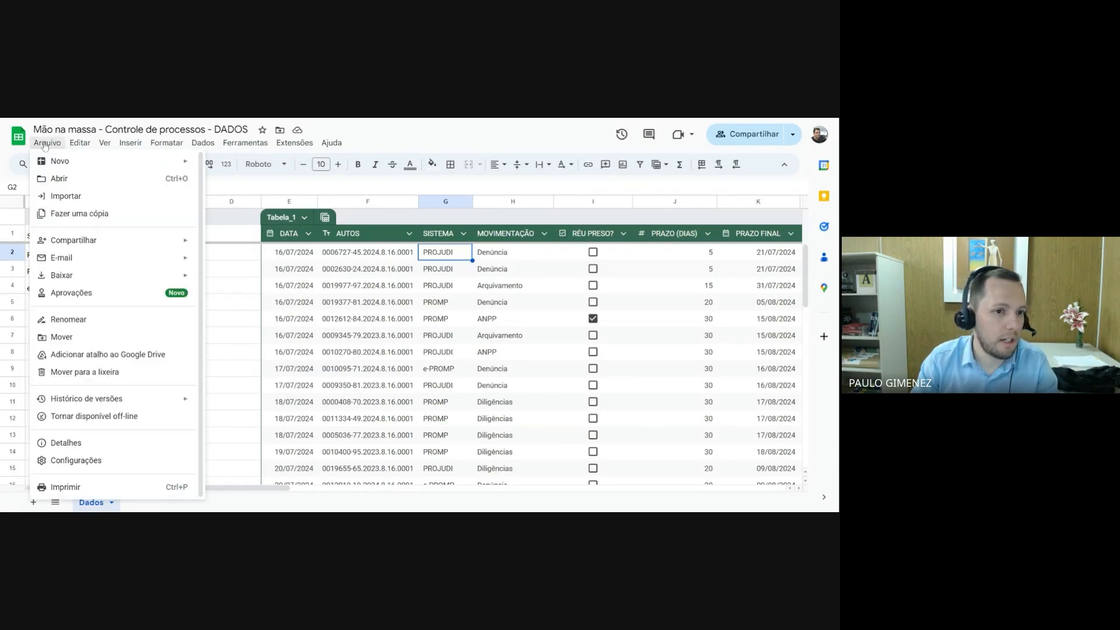
{"action": "left_click", "coordinate": [89, 461]}
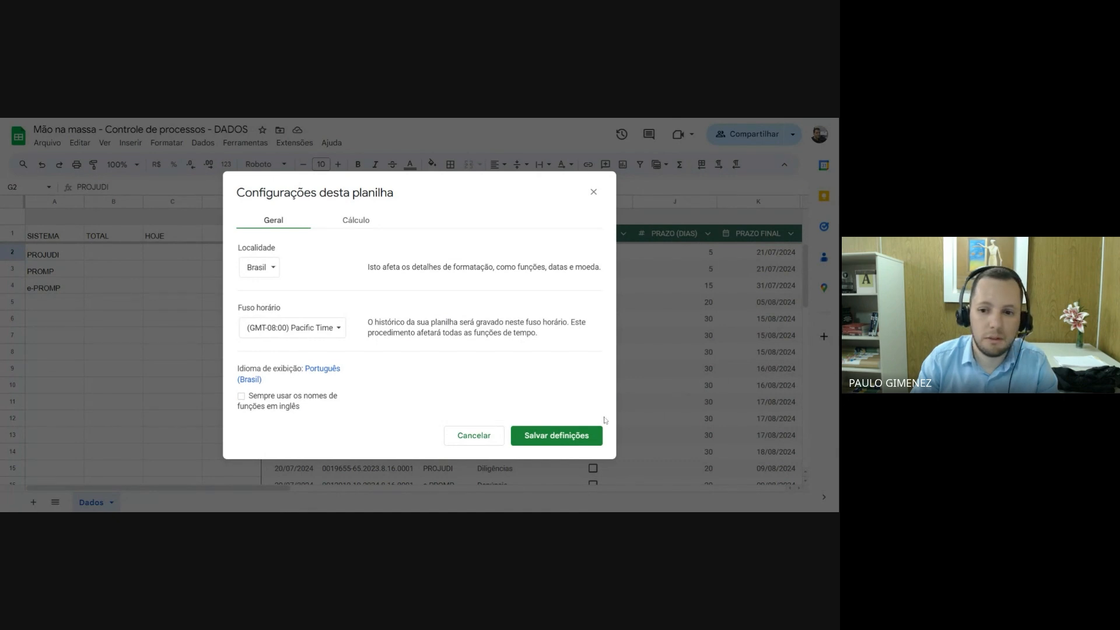
{"action": "left_click", "coordinate": [569, 437]}
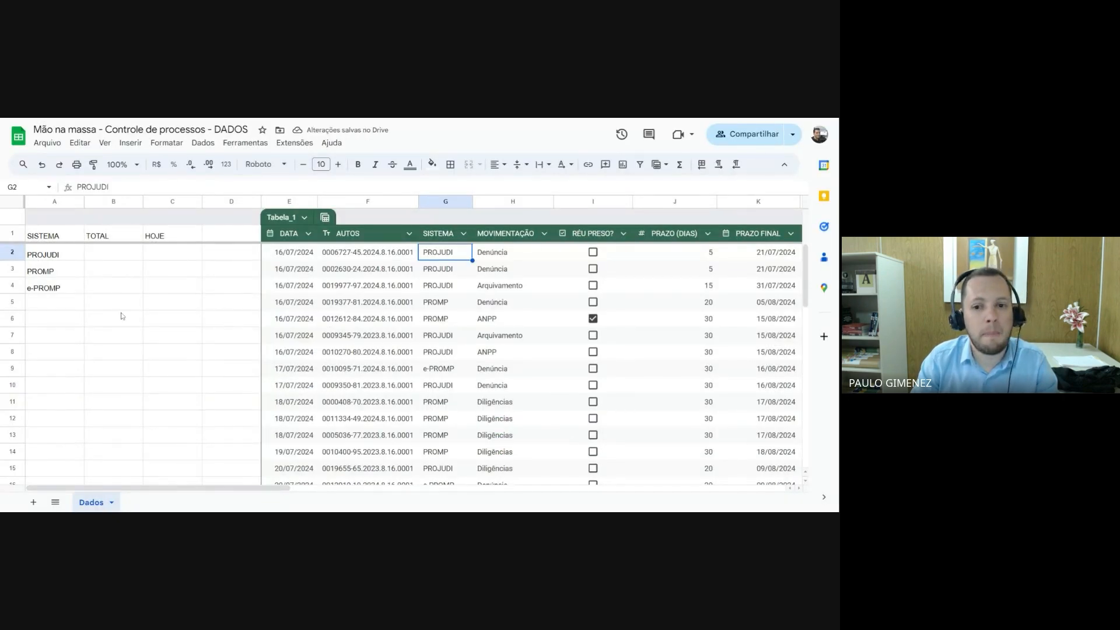
Begin a CONT.SE formula in cell B2 for the PROJUDI total
{"action": "left_click", "coordinate": [42, 257]}
{"action": "left_click", "coordinate": [101, 257]}
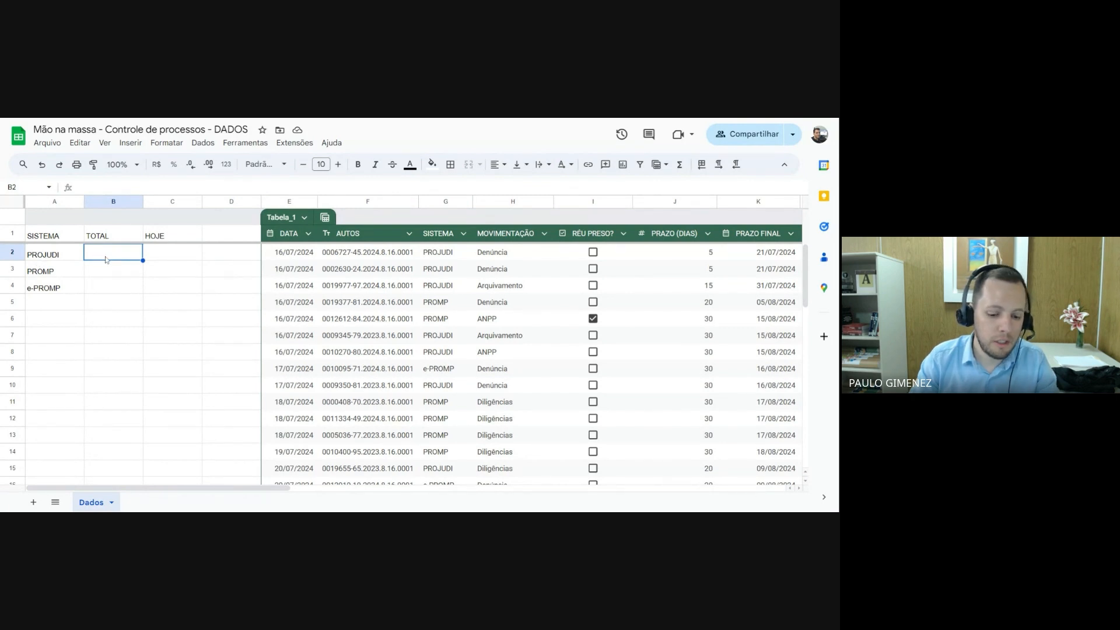
{"action": "type", "text": "="}
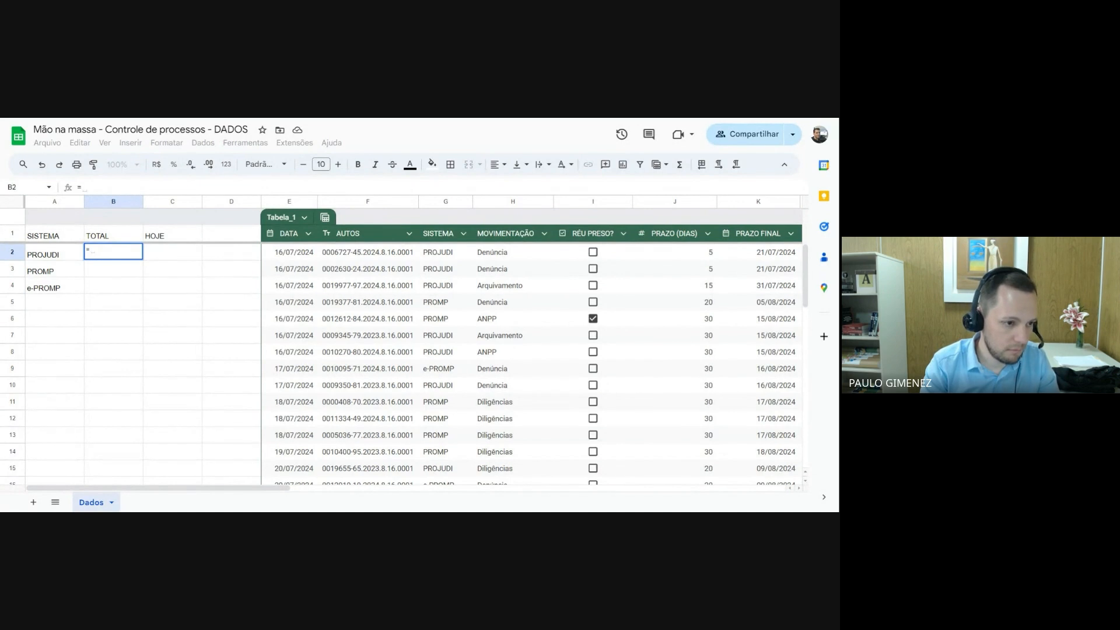
{"action": "type", "text": "CONT."}
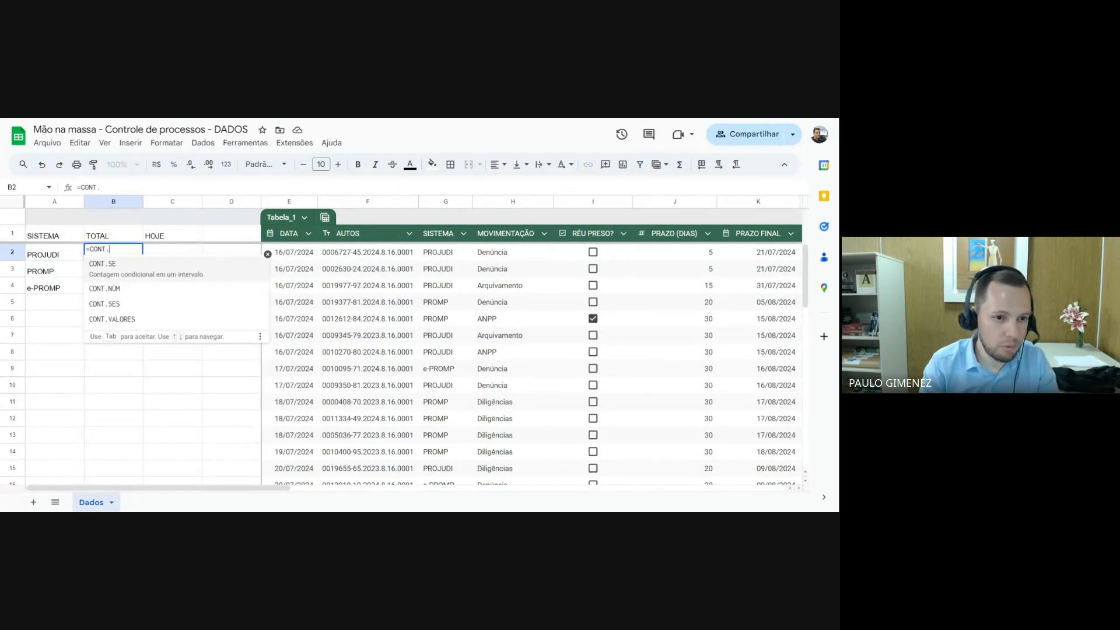
{"action": "type", "text": "SE"}
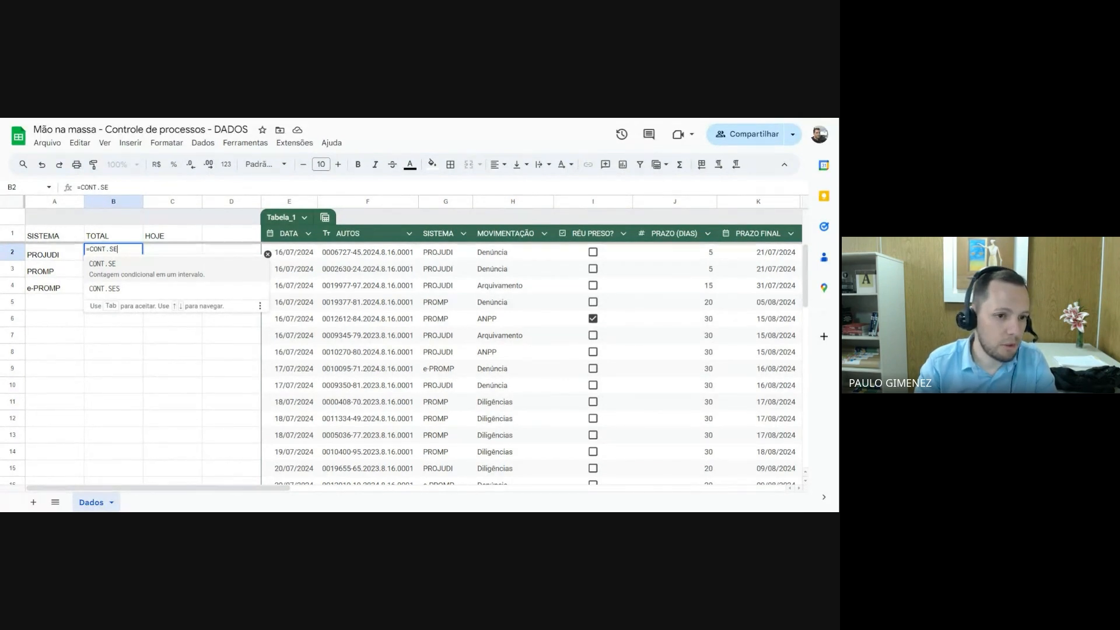
{"action": "type", "text": "("}
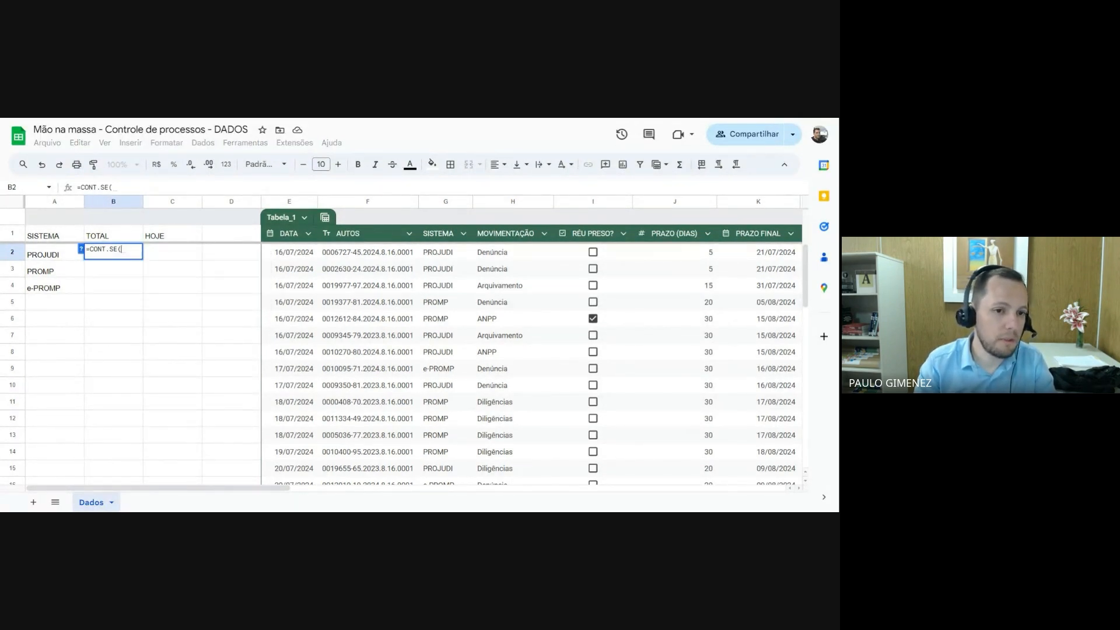
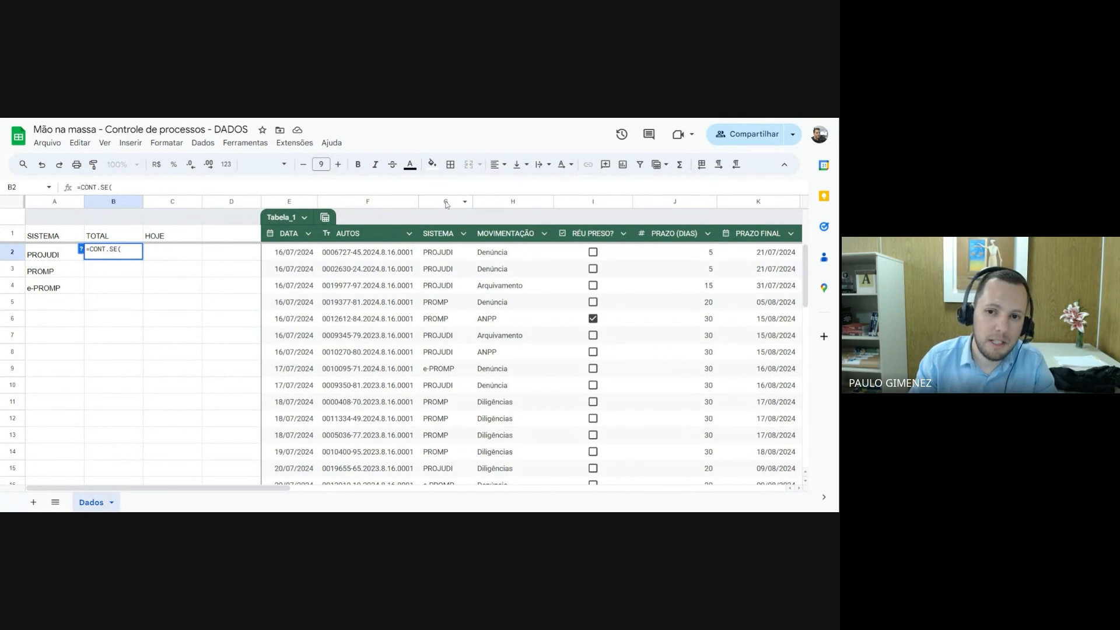
Complete B2's CONT.SE formula to count A2 in column G, and accept the suggested autofill for B3 and B4
{"action": "left_click", "coordinate": [445, 203]}
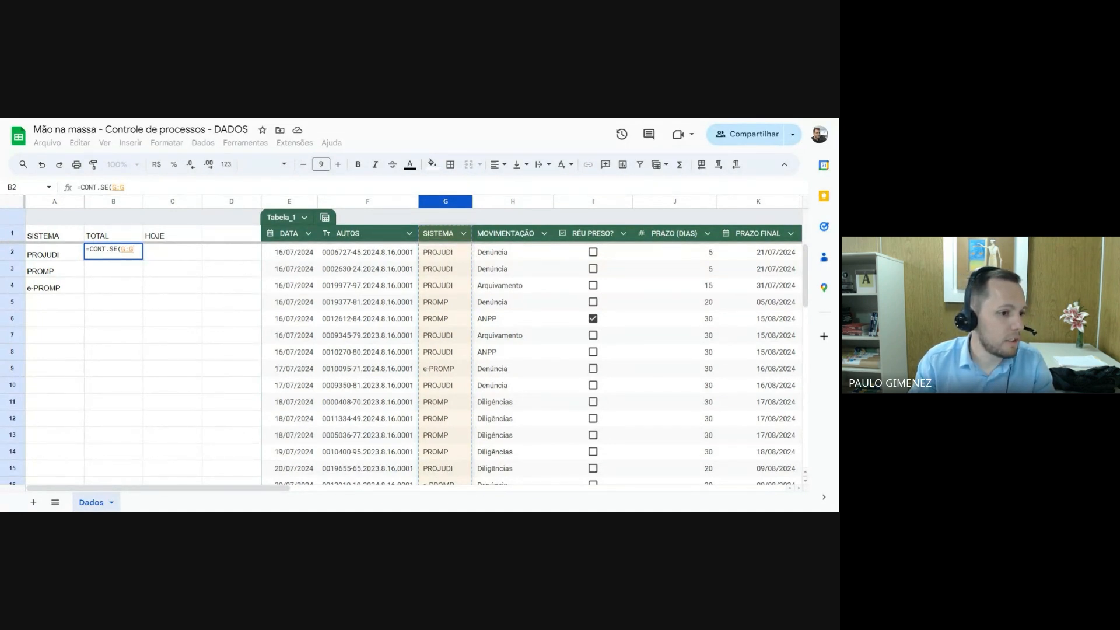
{"action": "type", "text": ";"}
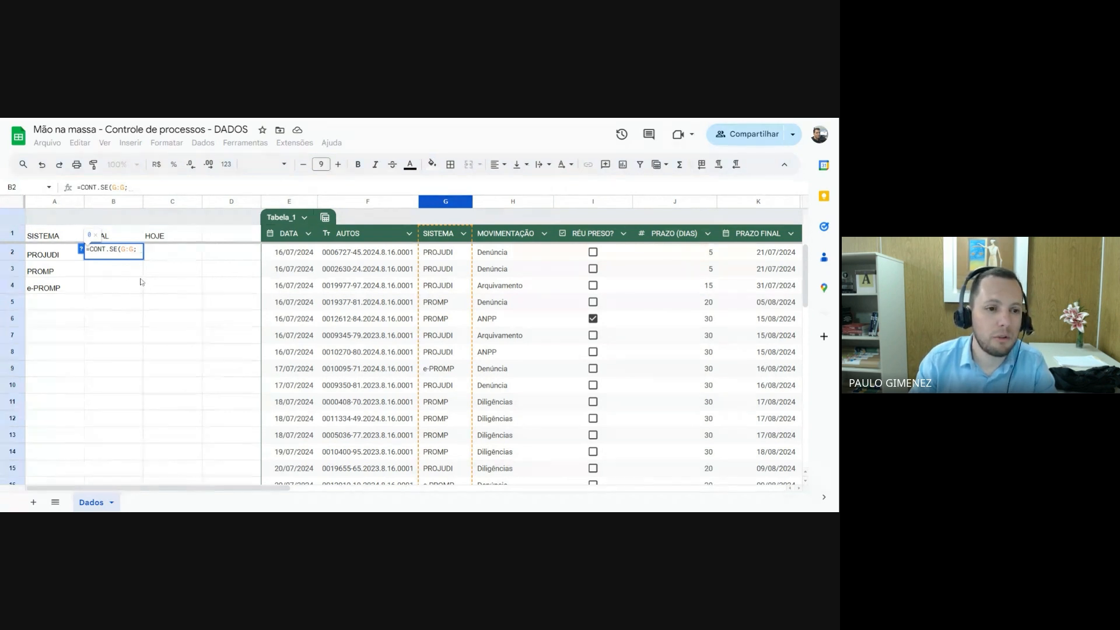
{"action": "left_click", "coordinate": [57, 256]}
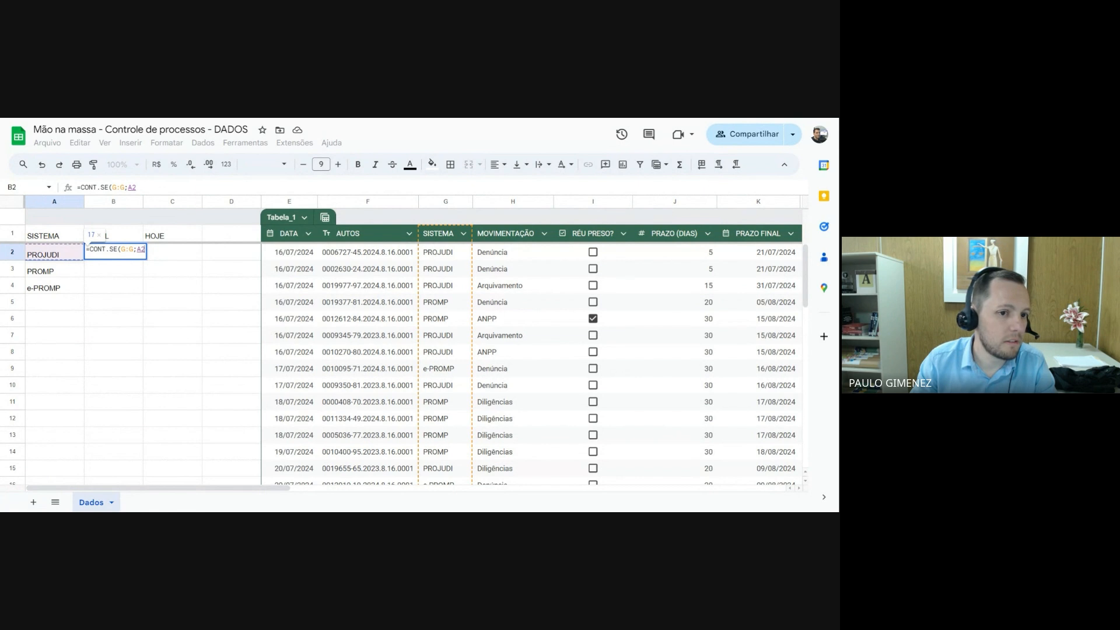
{"action": "key", "text": "Return"}
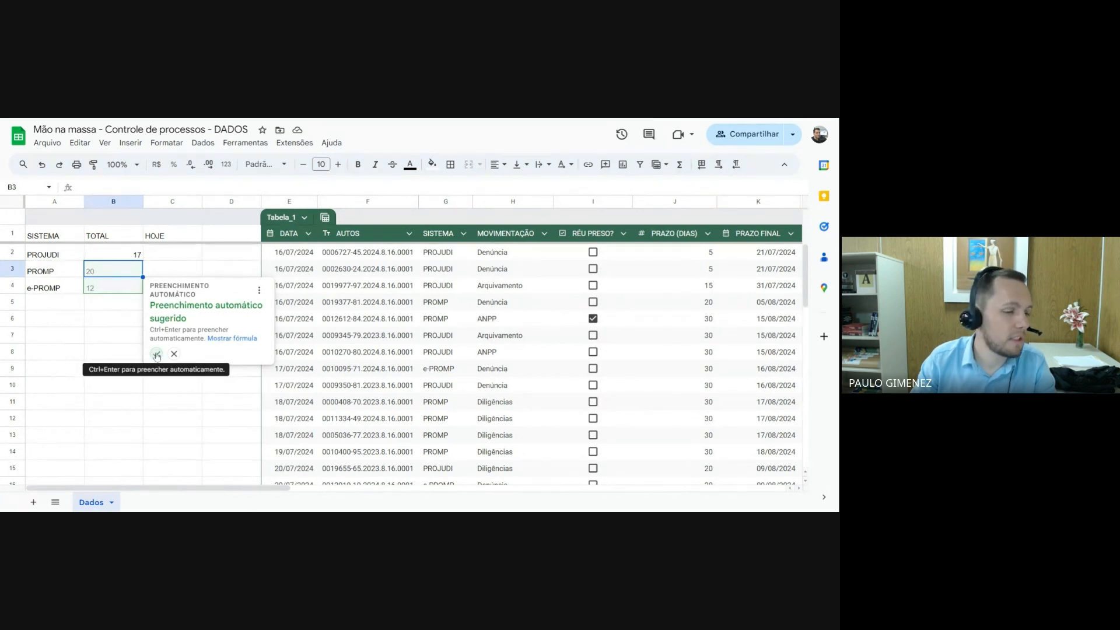
{"action": "left_click", "coordinate": [156, 354]}
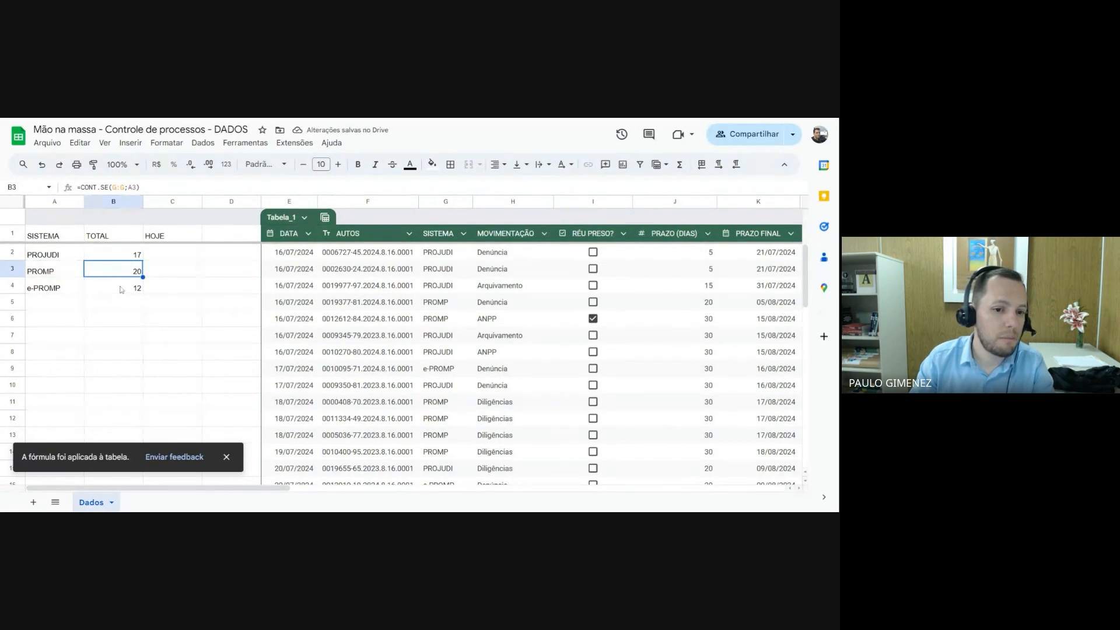
{"action": "left_click", "coordinate": [226, 457]}
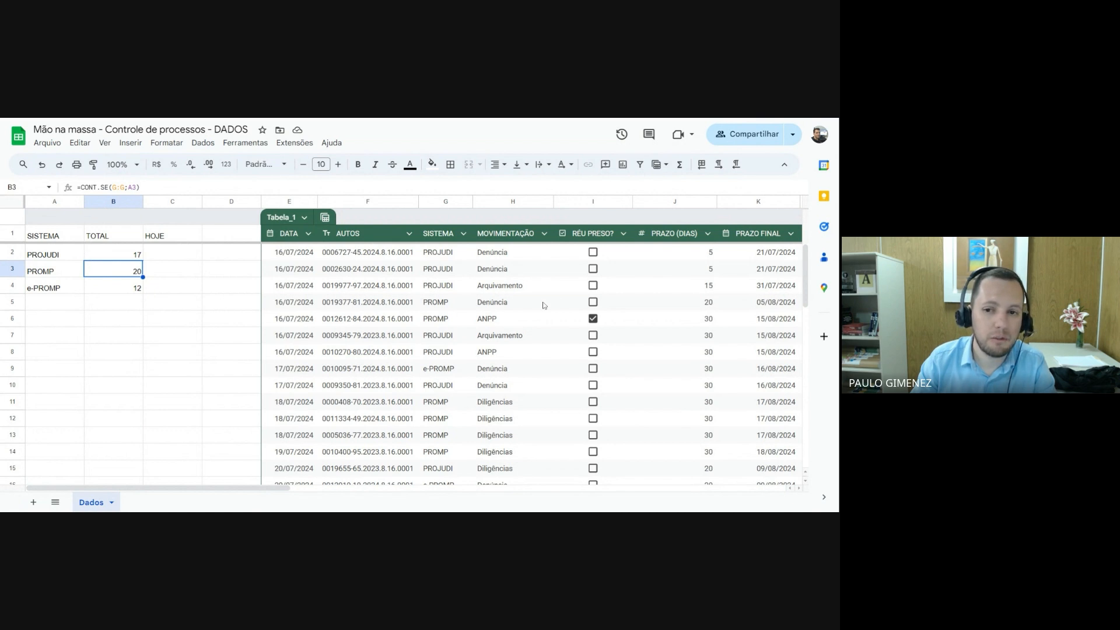
Examine the movement types in the first rows of the table's MOVIMENTAÇÃO column, cells H2 to H6
{"action": "left_click", "coordinate": [505, 255]}
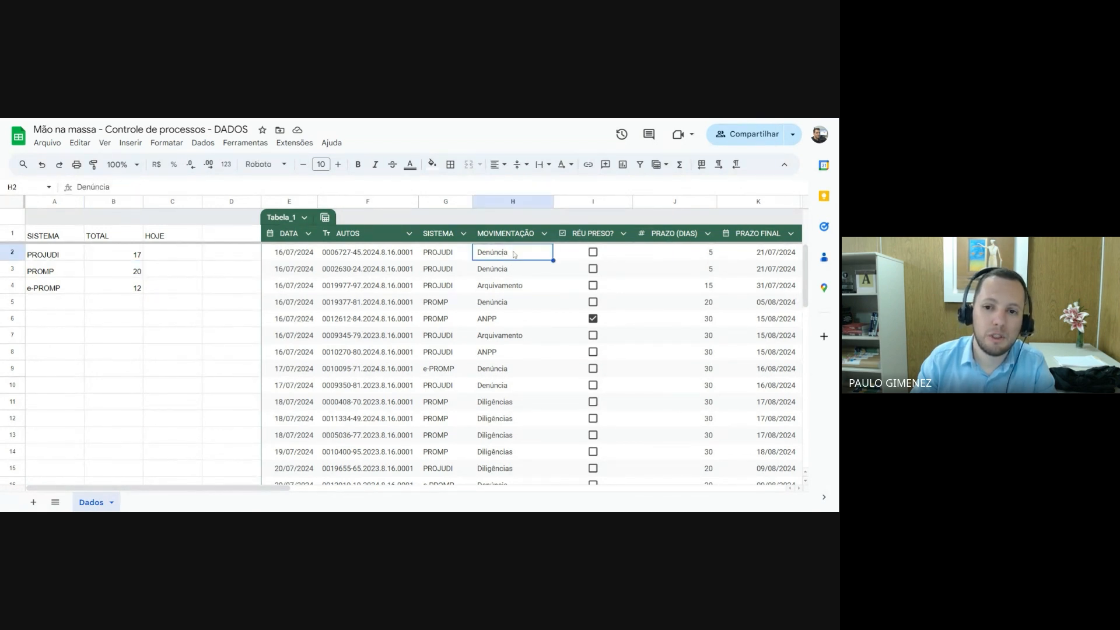
{"action": "left_click", "coordinate": [509, 271]}
{"action": "left_click", "coordinate": [505, 288]}
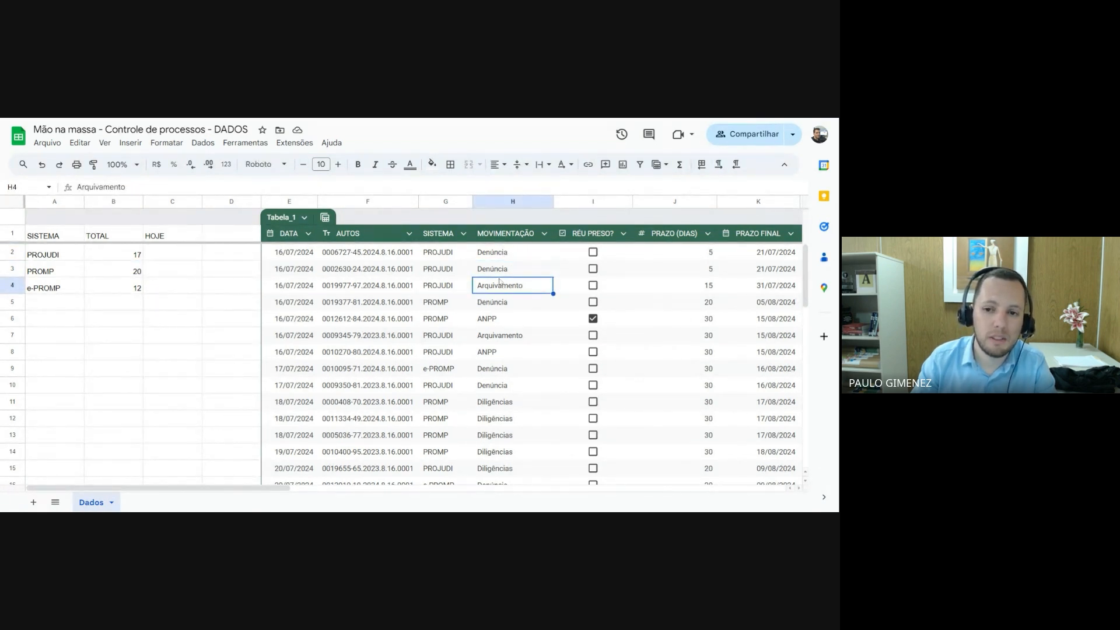
{"action": "left_click", "coordinate": [498, 303]}
{"action": "left_click", "coordinate": [497, 323]}
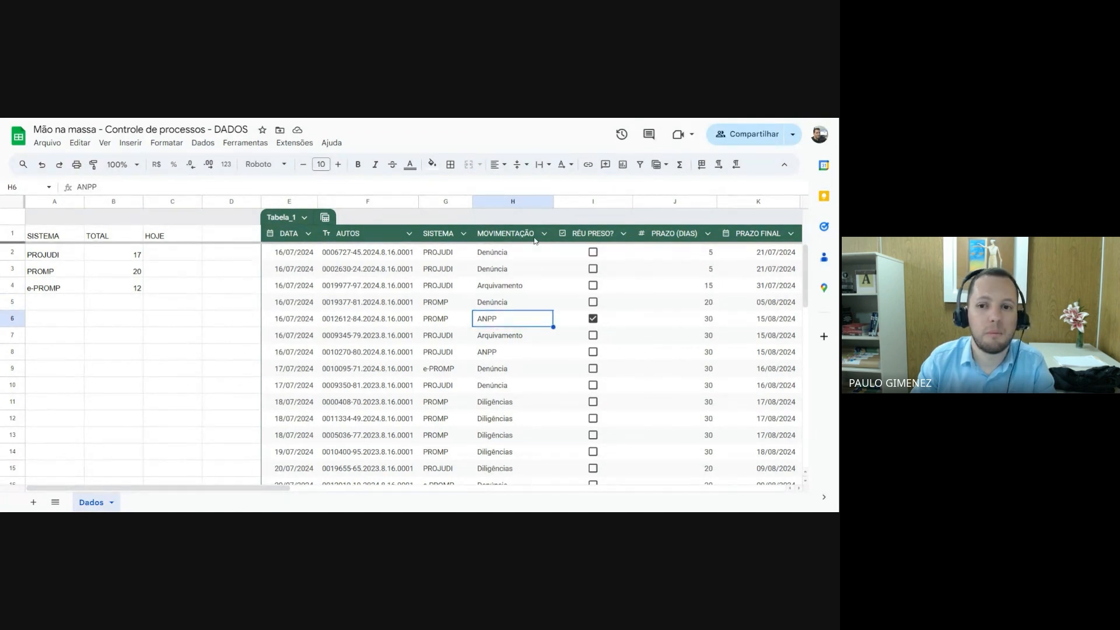
Add the headers MOVIMENTAÇÃO, TOTAL and HOJE in cells A7 to C7, and widen column A to fit its header
{"action": "left_click", "coordinate": [45, 352]}
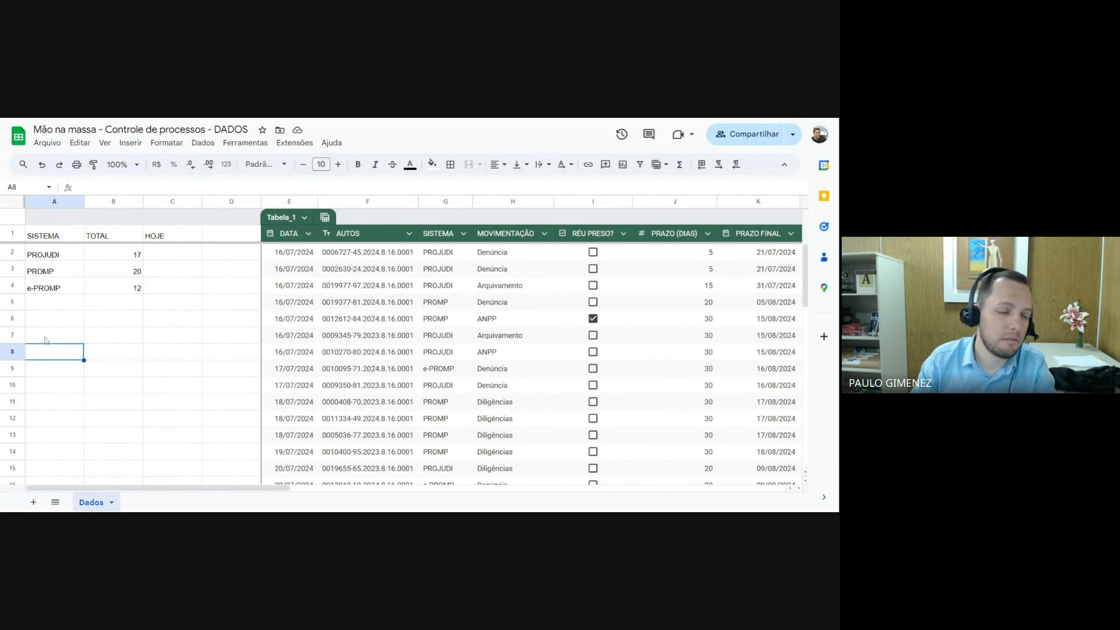
{"action": "left_click", "coordinate": [45, 341]}
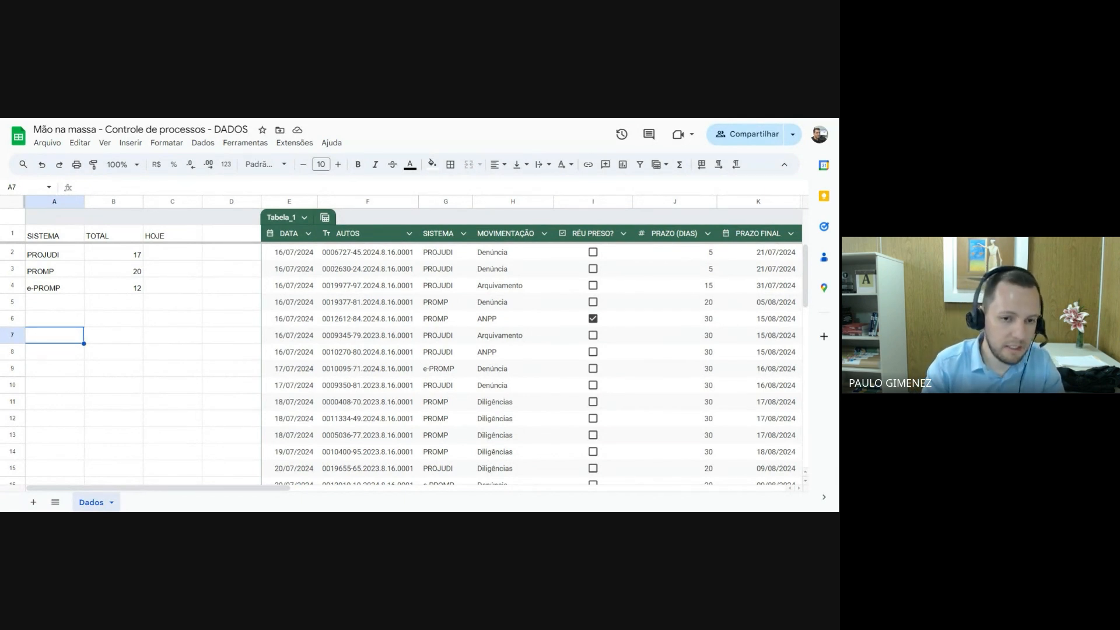
{"action": "type", "text": "MO"}
{"action": "type", "text": "VIMENTAÇÃO"}
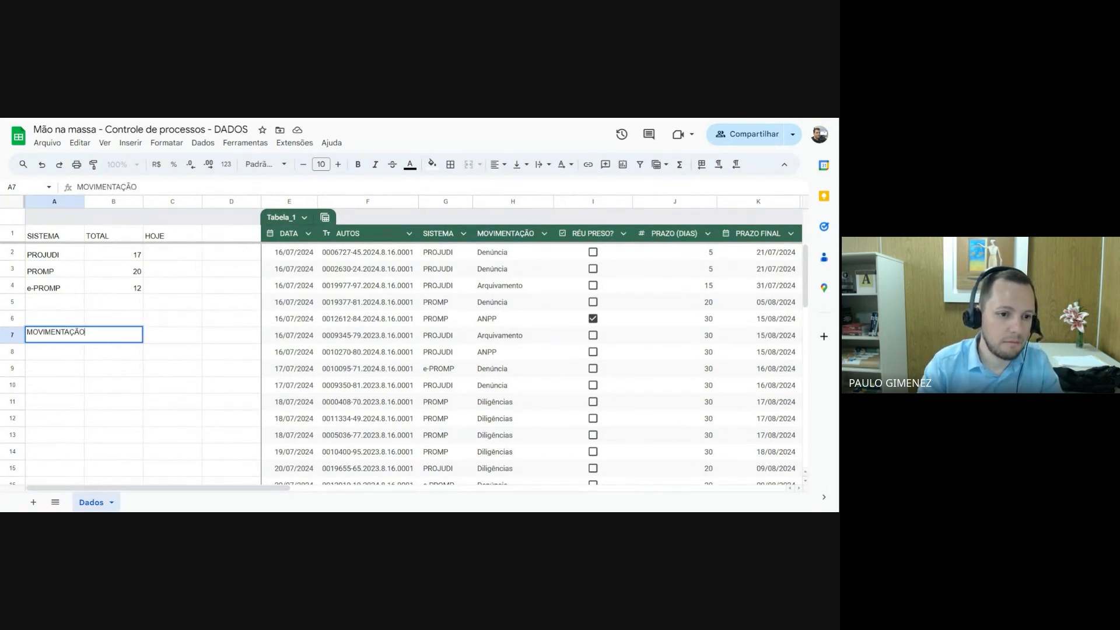
{"action": "key", "text": "Tab"}
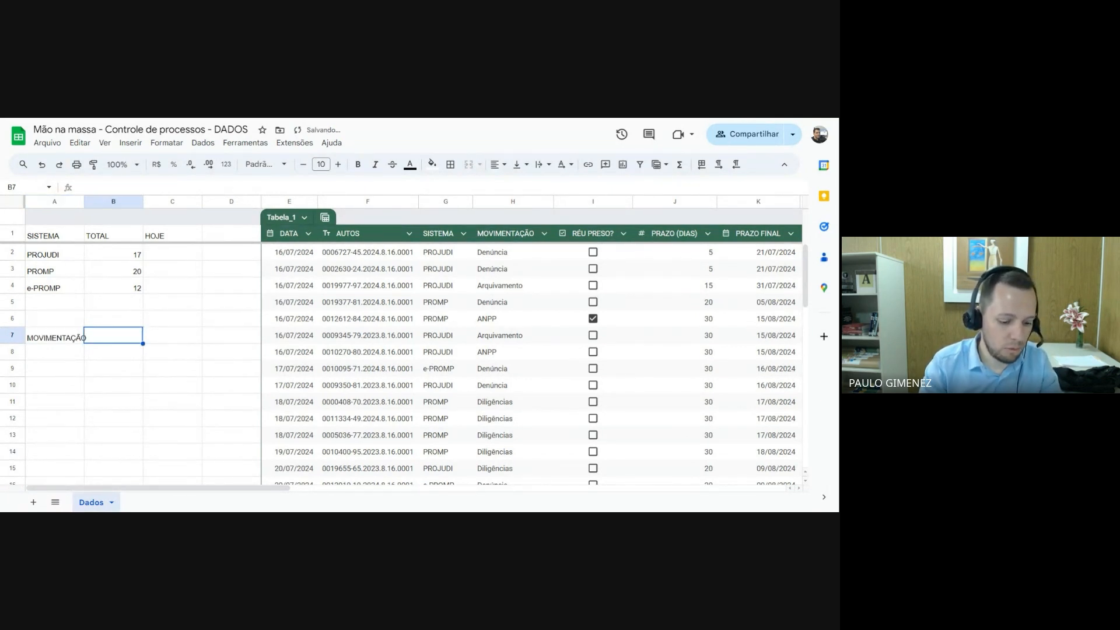
{"action": "type", "text": "TOTAL"}
{"action": "key", "text": "Tab"}
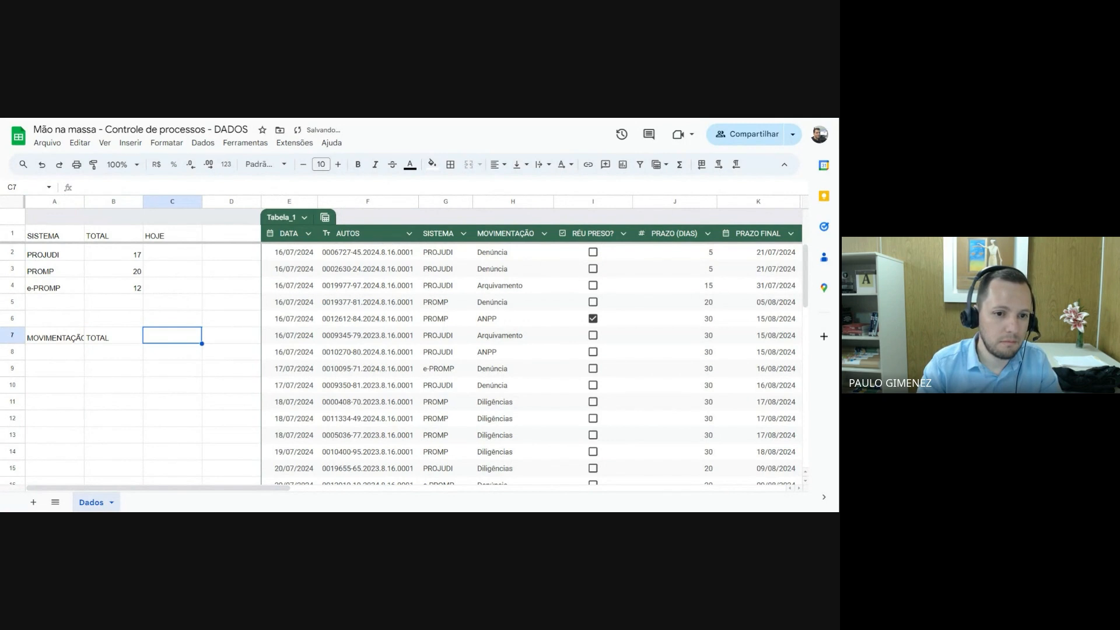
{"action": "type", "text": "HOJE"}
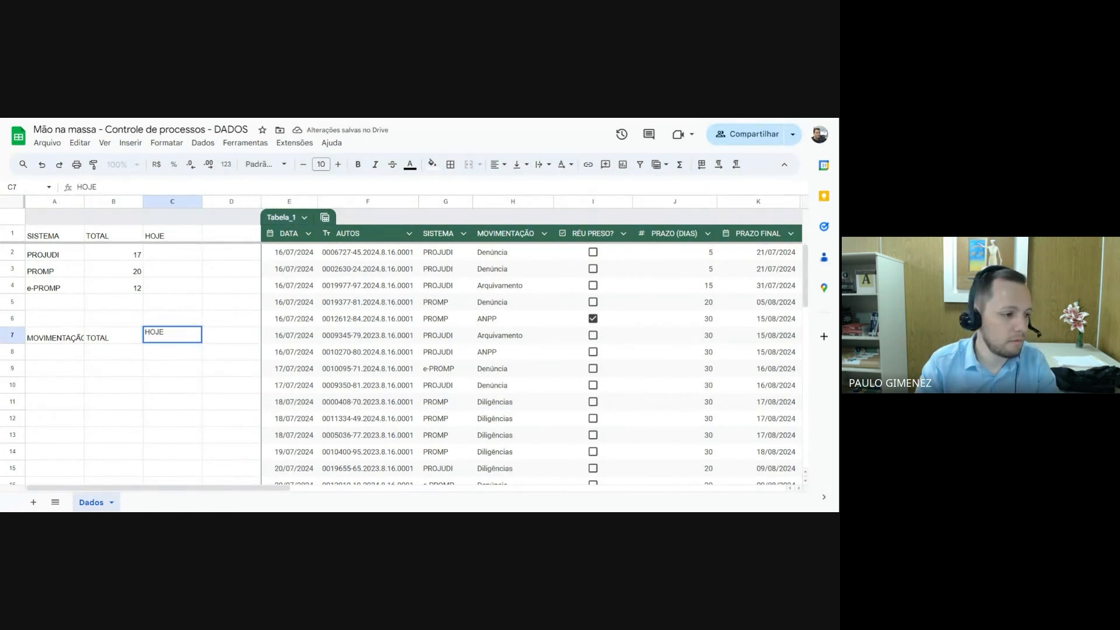
{"action": "key", "text": "Return"}
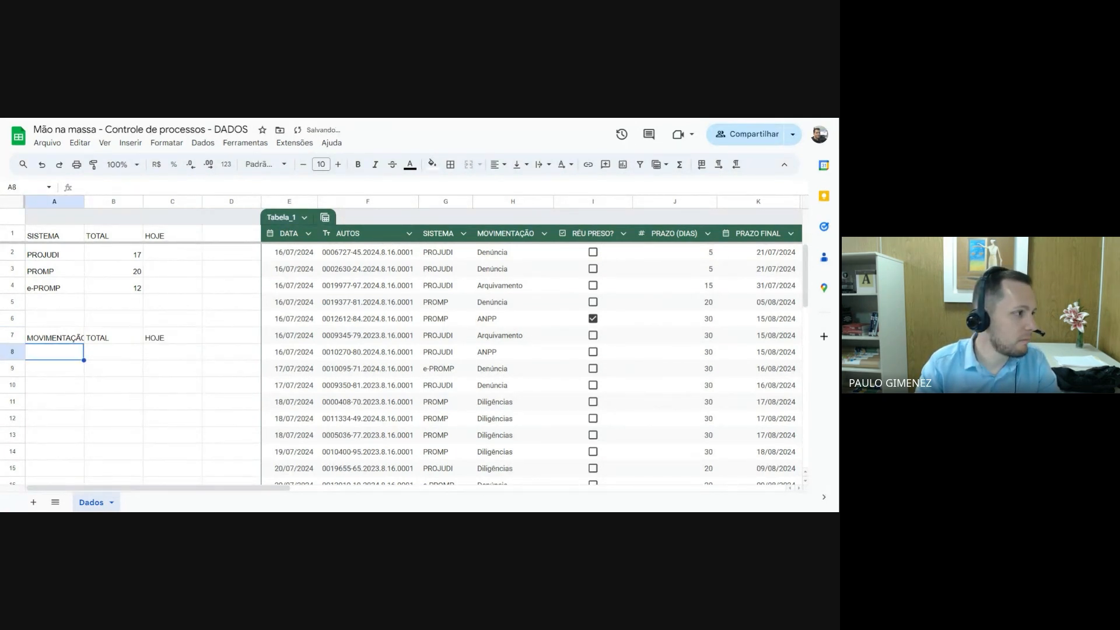
{"action": "key", "text": "Up"}
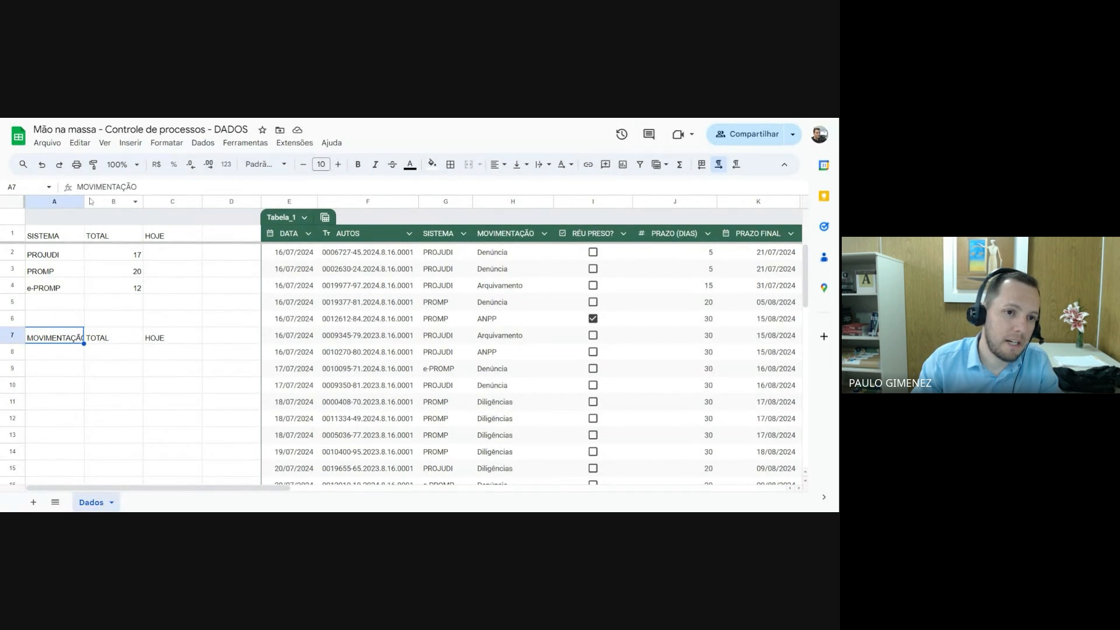
{"action": "left_click_drag", "start_coordinate": [83, 201], "coordinate": [91, 201]}
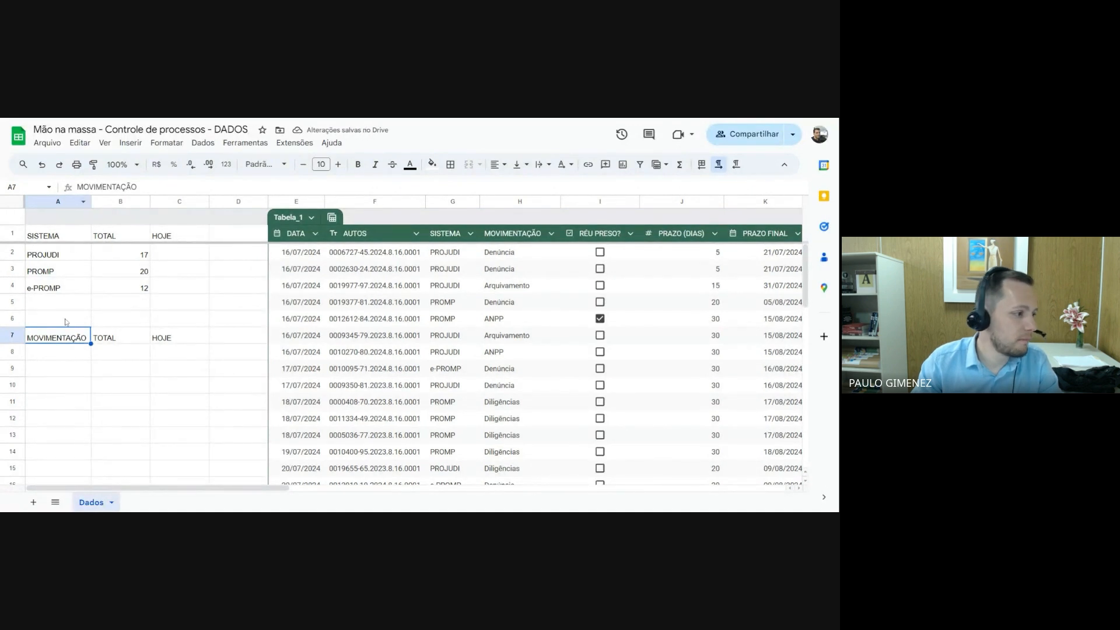
List the movement types Denúncia, Arquivamento, ANPP and Diligências in cells A8 to A11 under MOVIMENTAÇÃO
{"action": "left_click", "coordinate": [65, 354]}
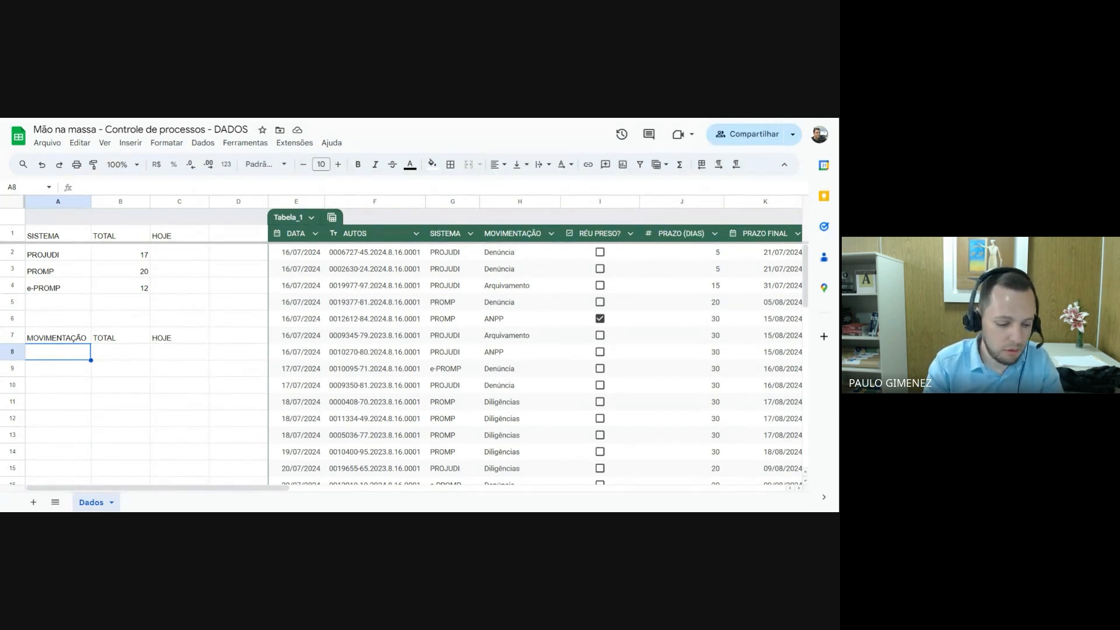
{"action": "type", "text": "D"}
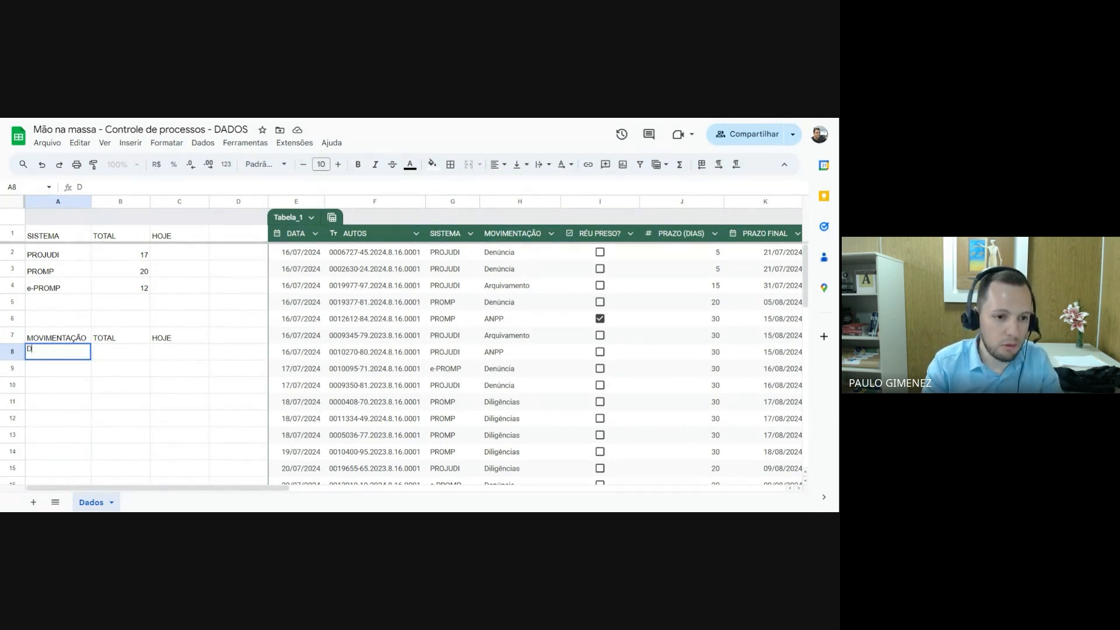
{"action": "type", "text": "enú"}
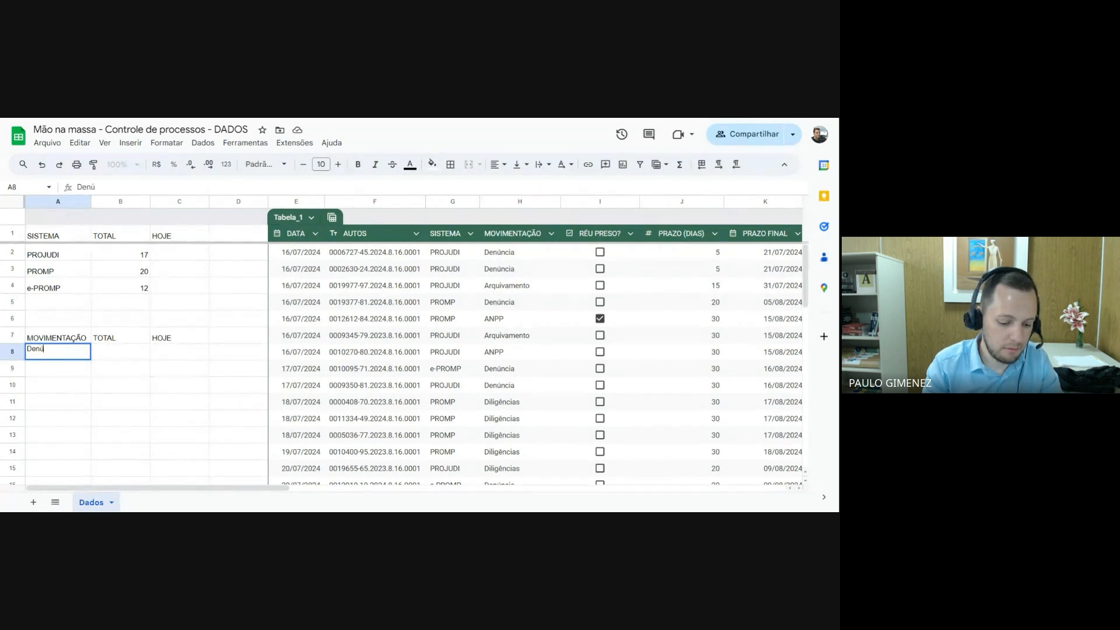
{"action": "type", "text": "ncia"}
{"action": "key", "text": "Return"}
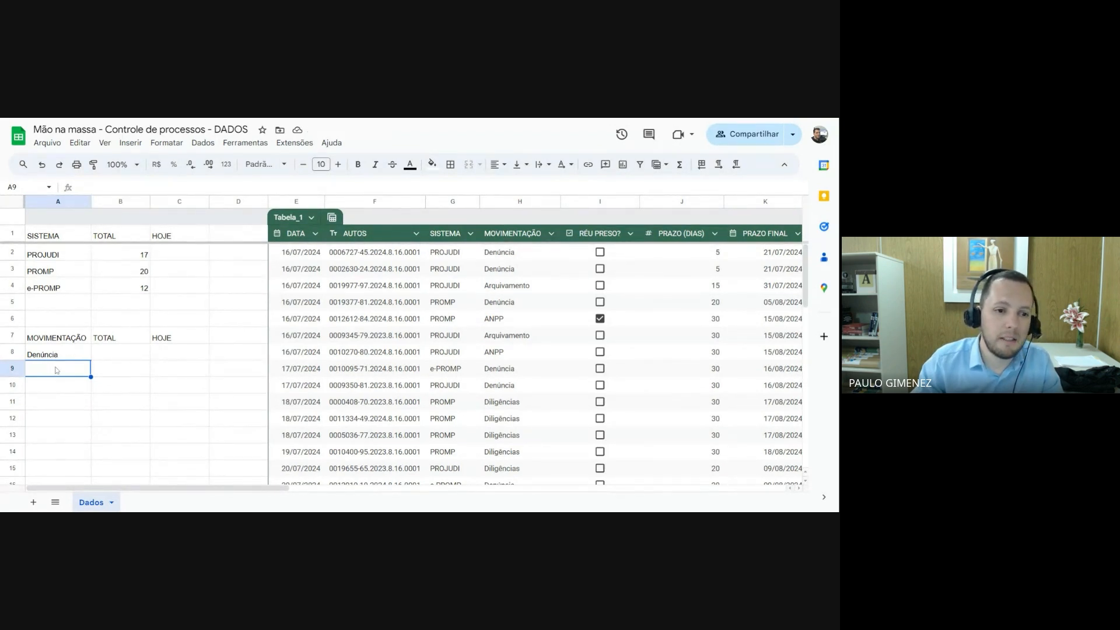
{"action": "type", "text": "Ar"}
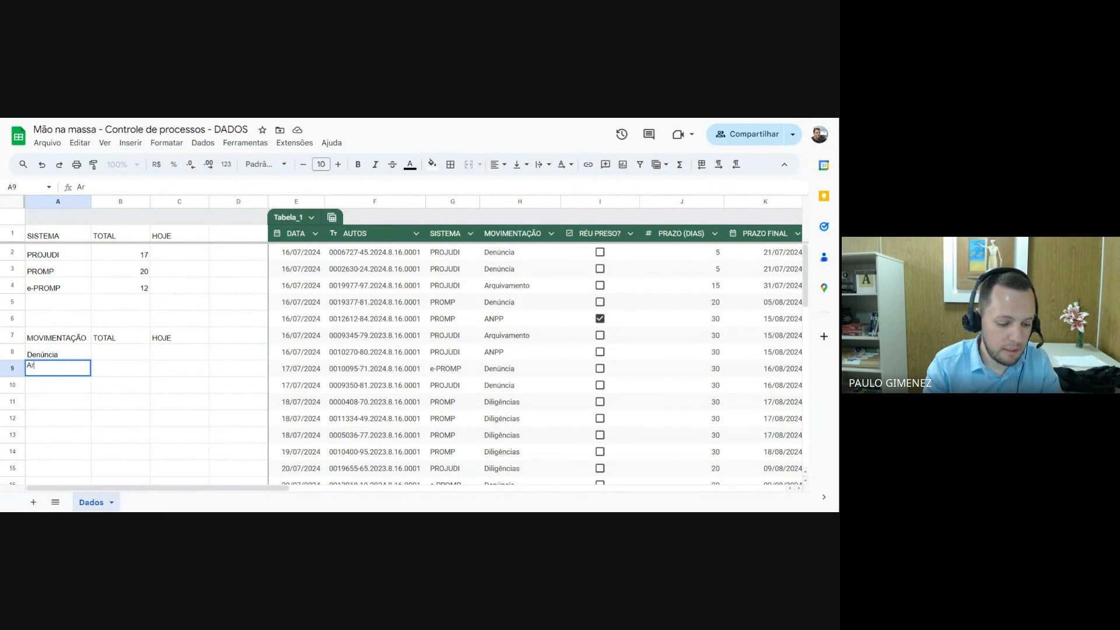
{"action": "type", "text": "quivamen"}
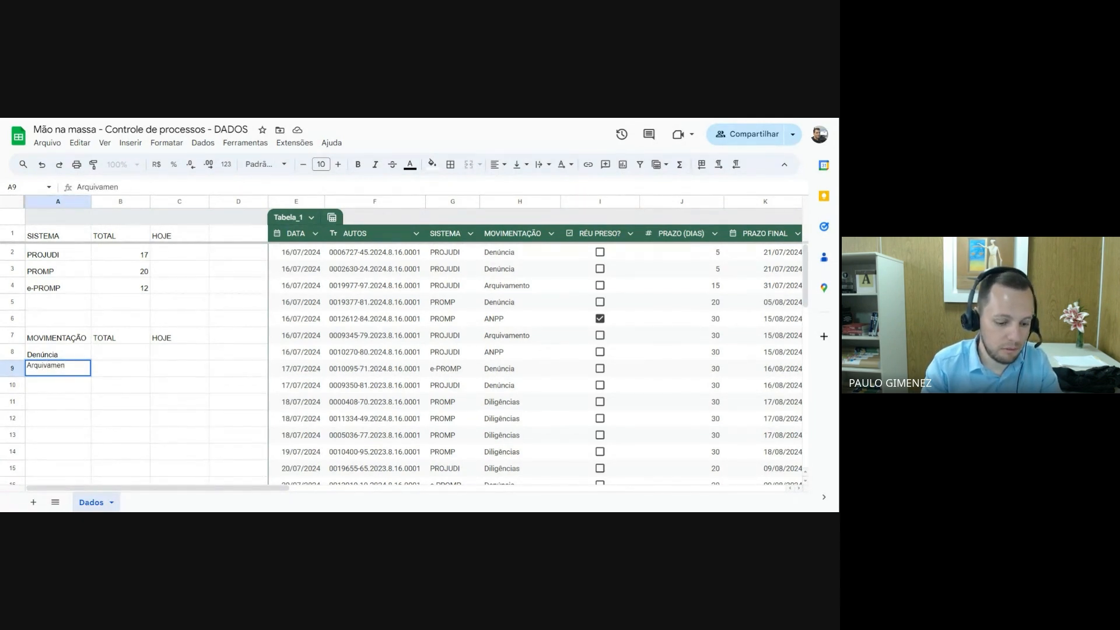
{"action": "type", "text": "to"}
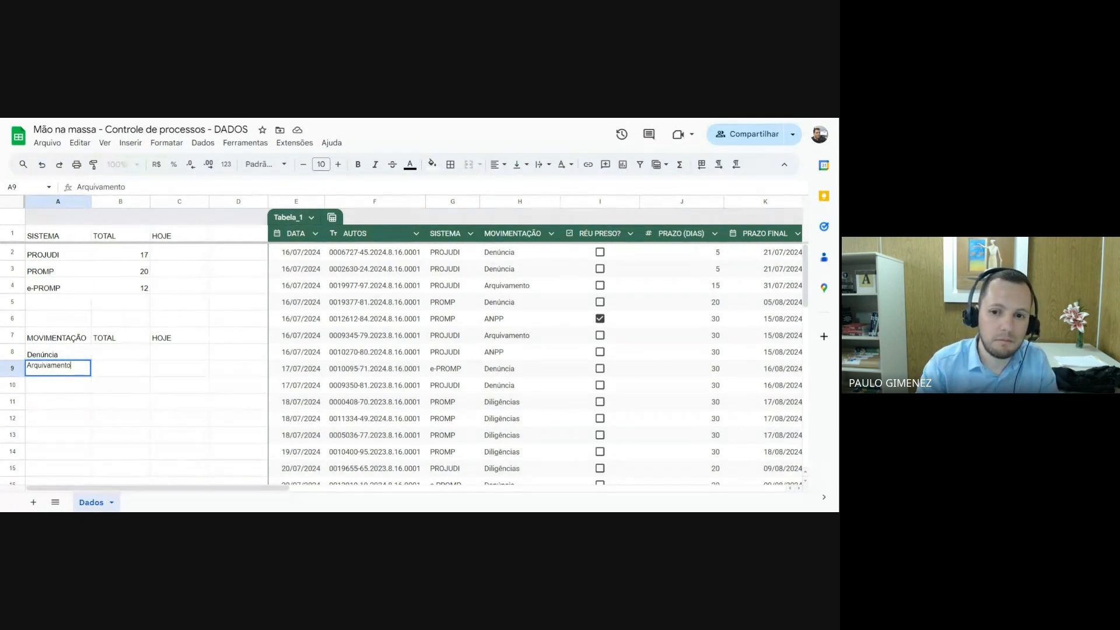
{"action": "key", "text": "Return"}
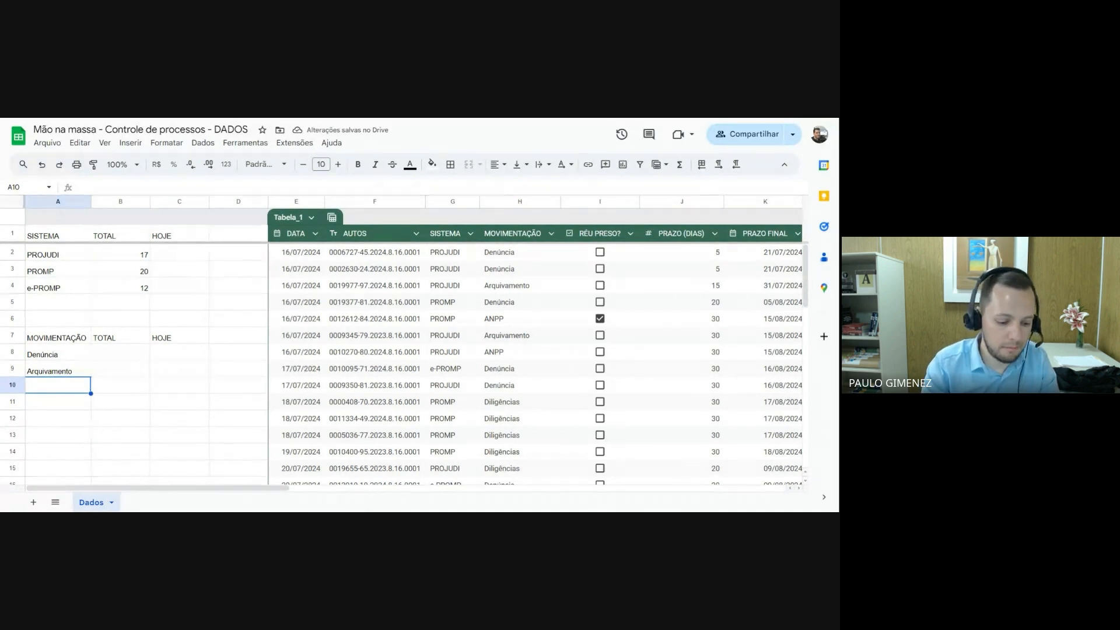
{"action": "type", "text": "AN"}
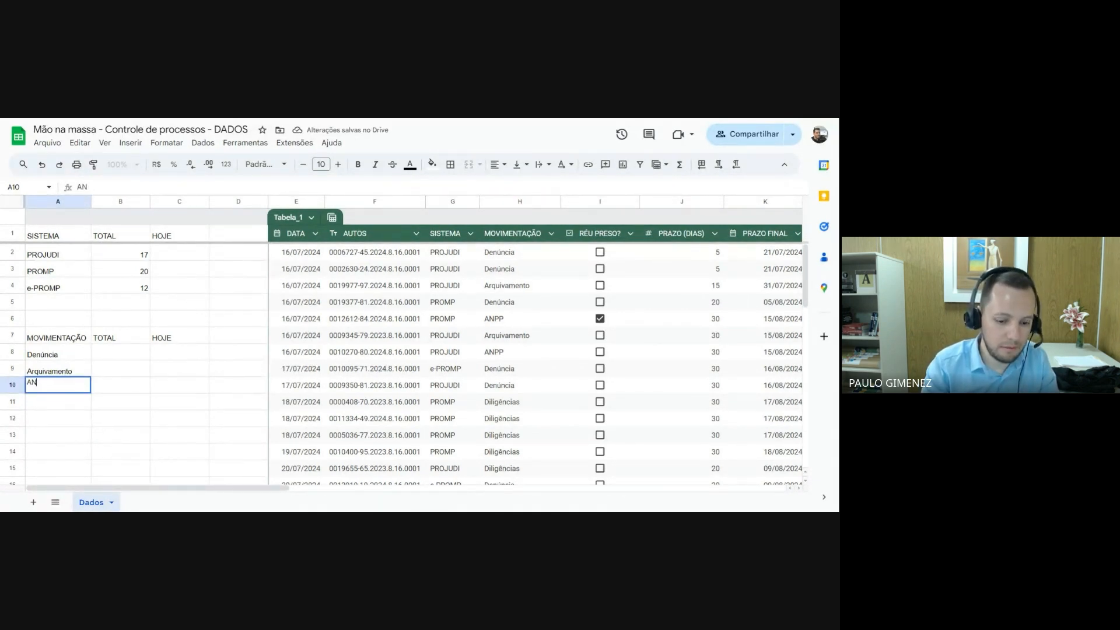
{"action": "type", "text": "PP"}
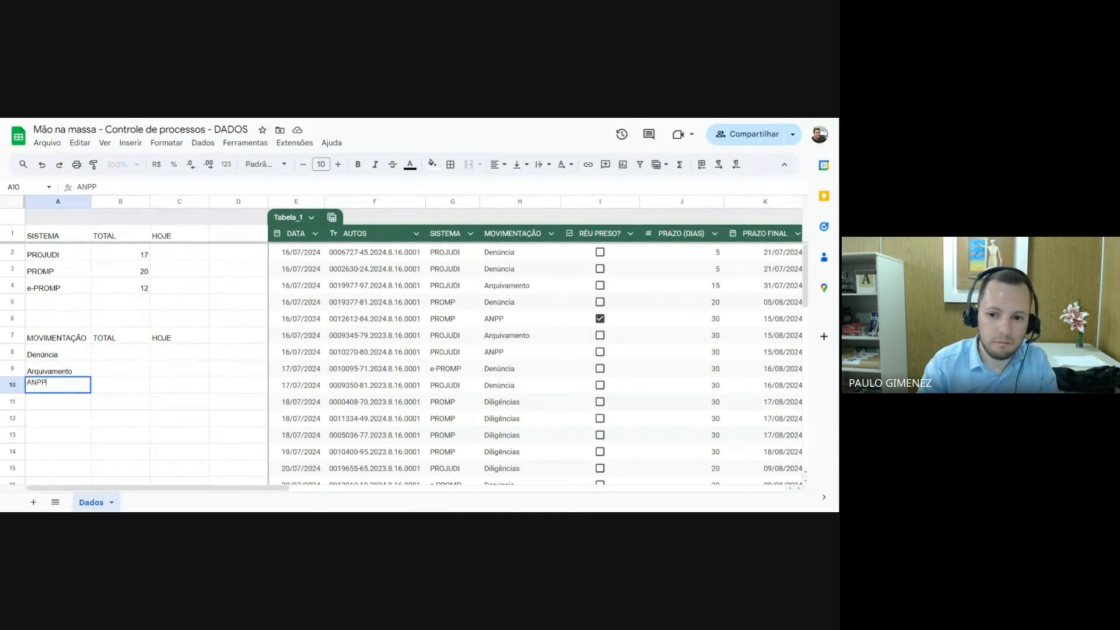
{"action": "key", "text": "Return"}
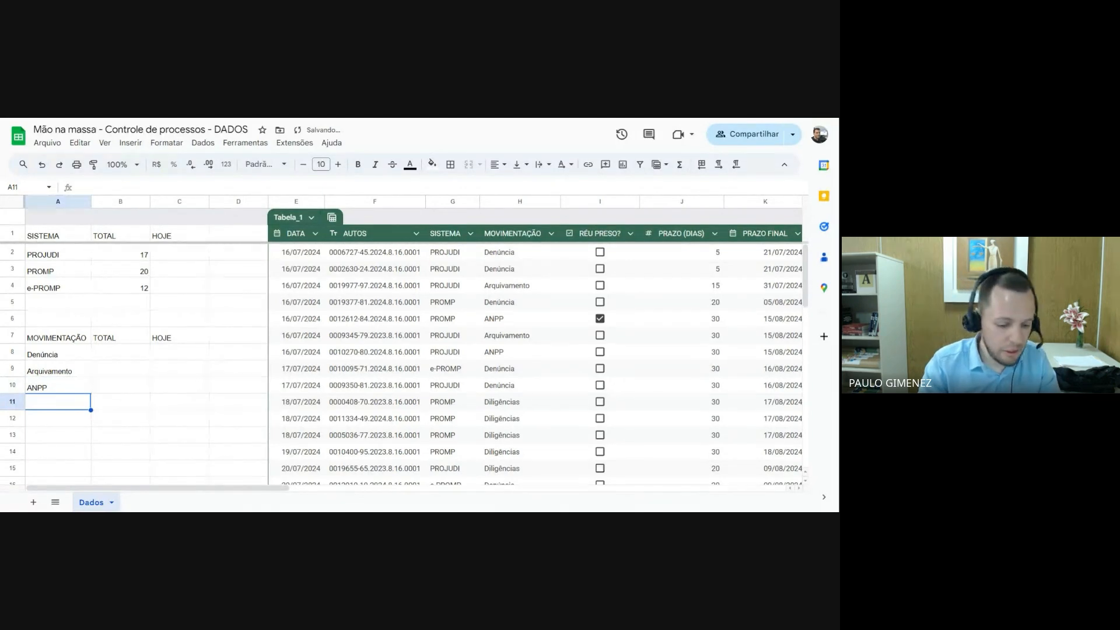
{"action": "type", "text": "Dilig"}
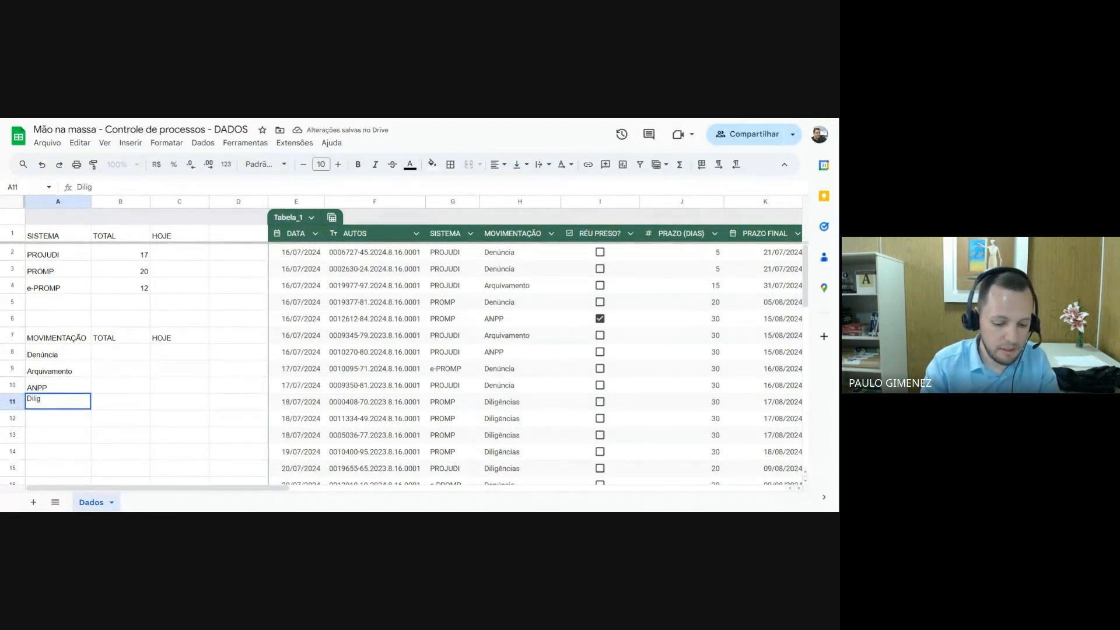
{"action": "type", "text": "ências"}
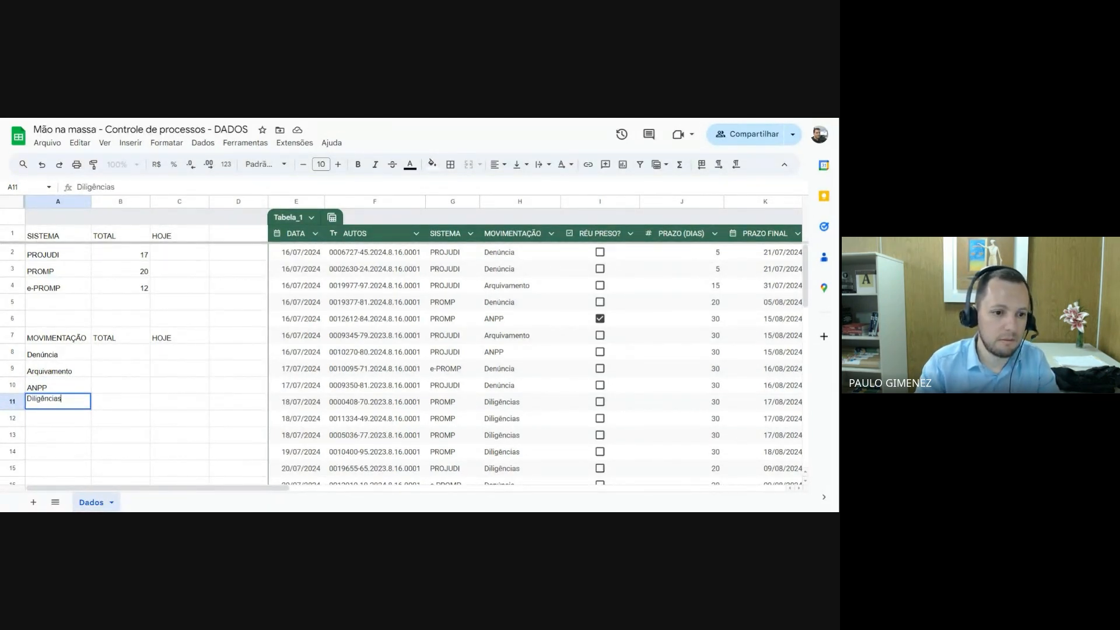
{"action": "key", "text": "Return"}
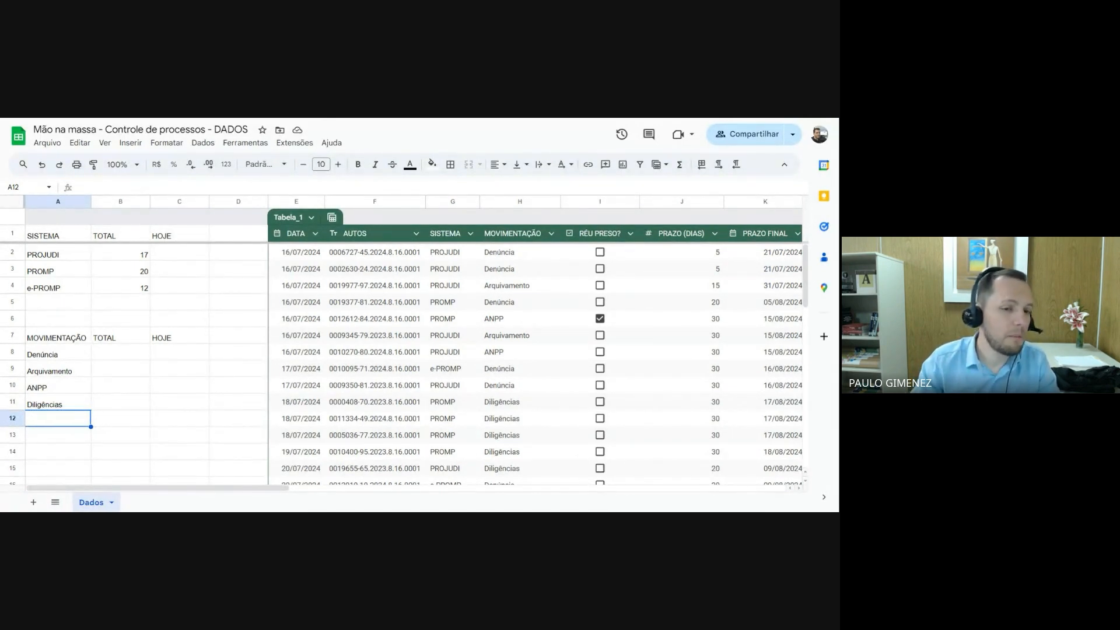
Enter a CONT.SE formula in B8 that counts A8 in the table's MOVIMENTAÇÃO column H
{"action": "left_click", "coordinate": [113, 357]}
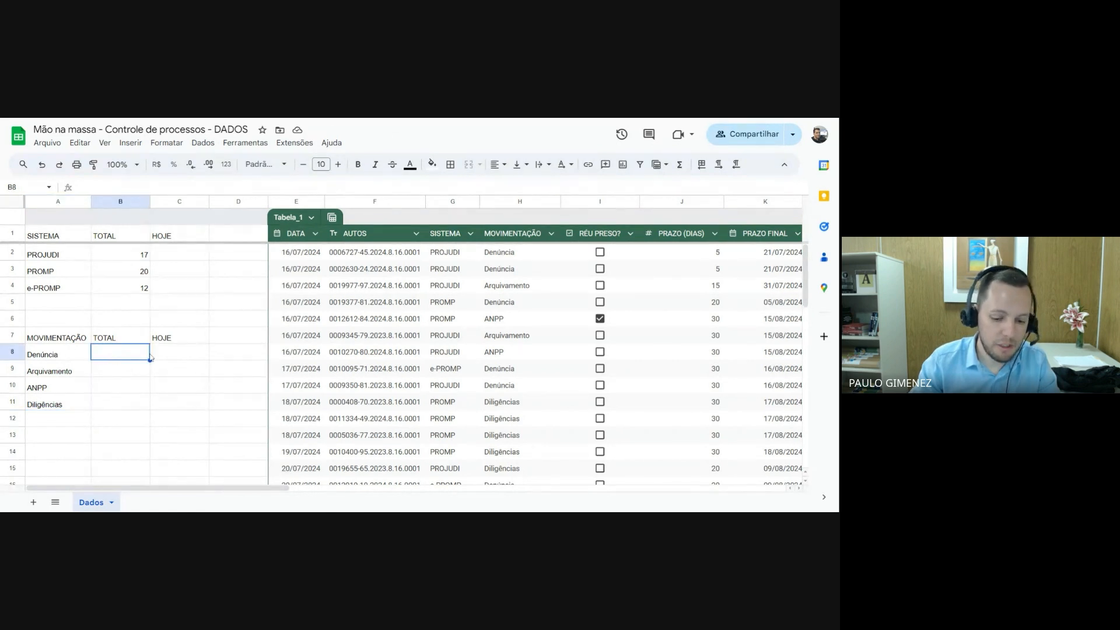
{"action": "type", "text": "="}
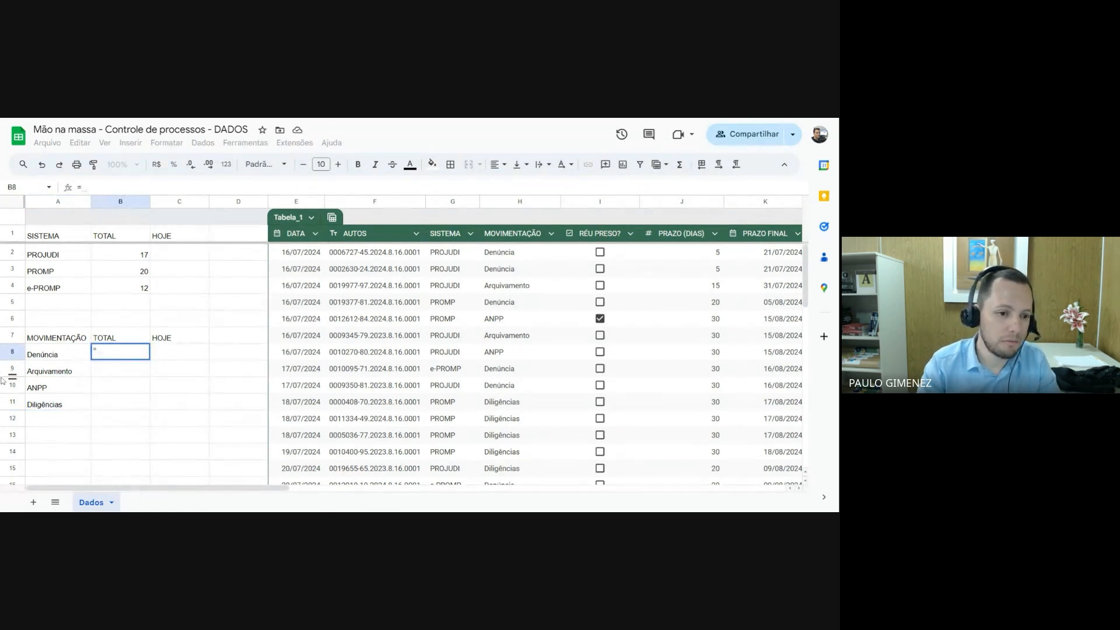
{"action": "type", "text": "con"}
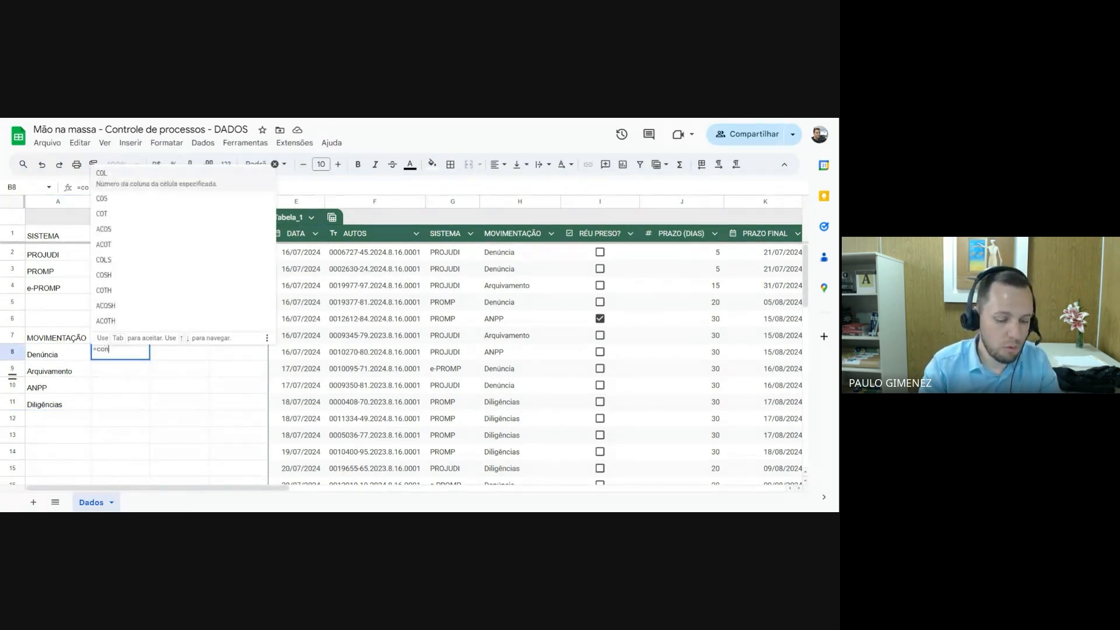
{"action": "type", "text": "t.se"}
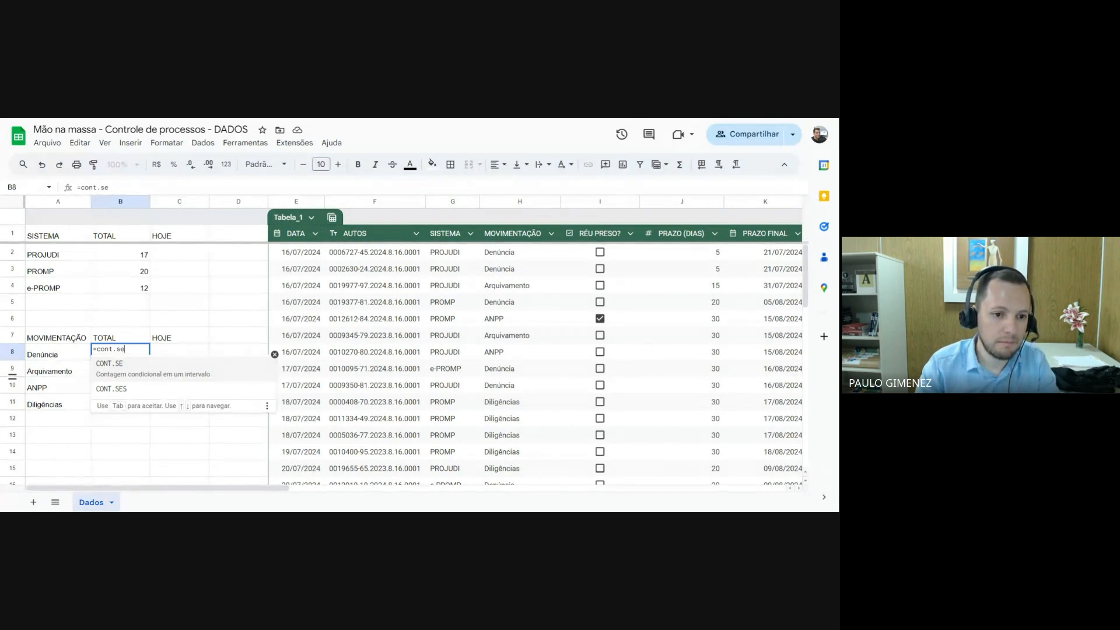
{"action": "key", "text": "Tab"}
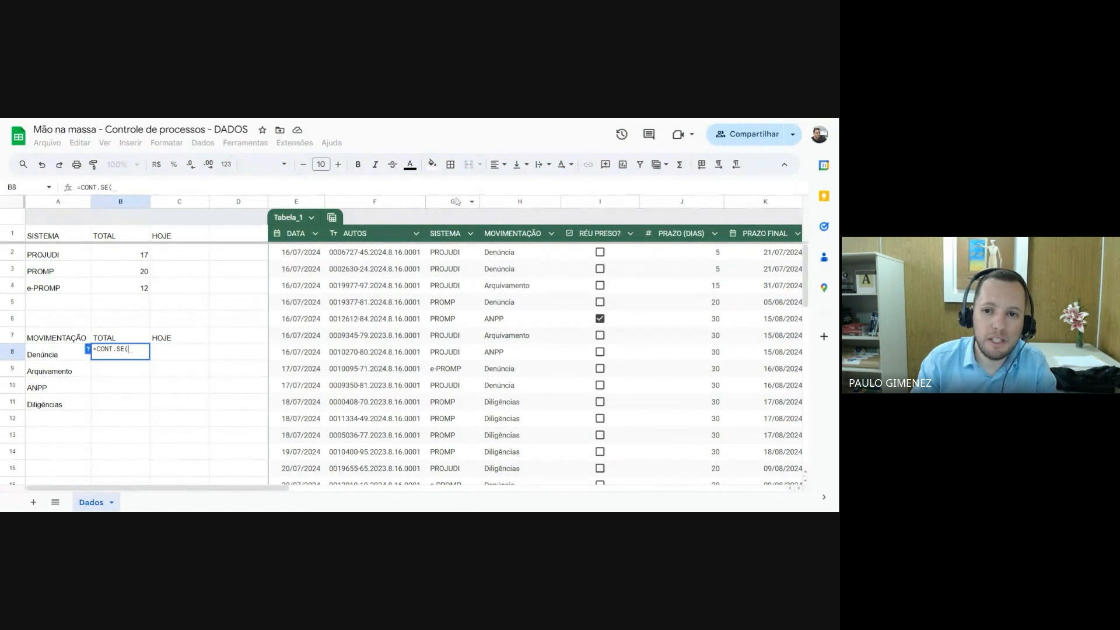
{"action": "left_click", "coordinate": [521, 203]}
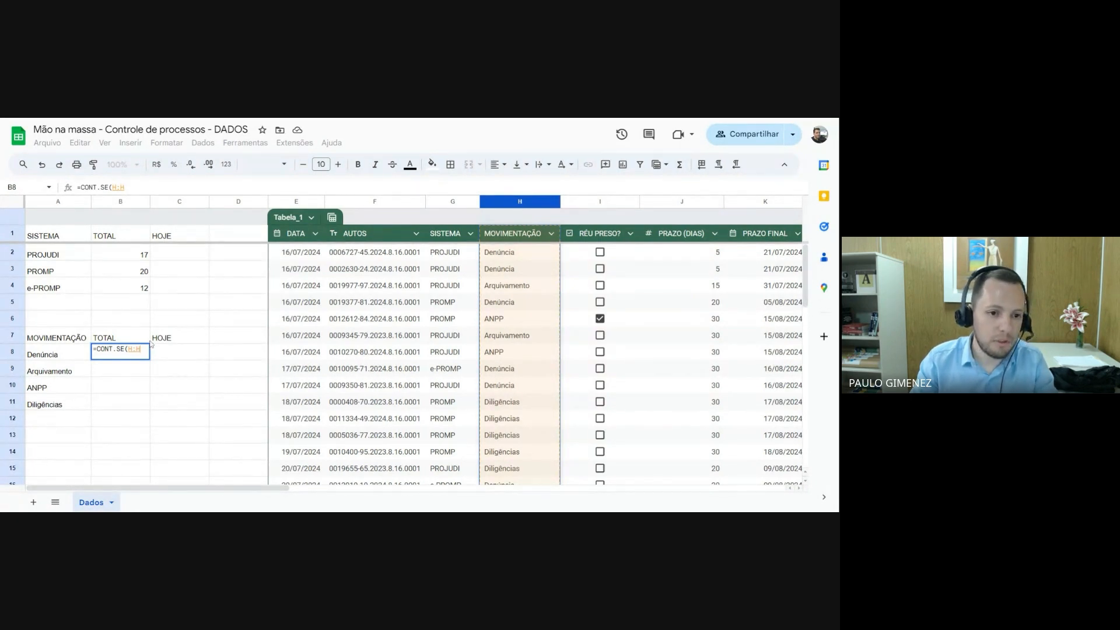
{"action": "type", "text": ";"}
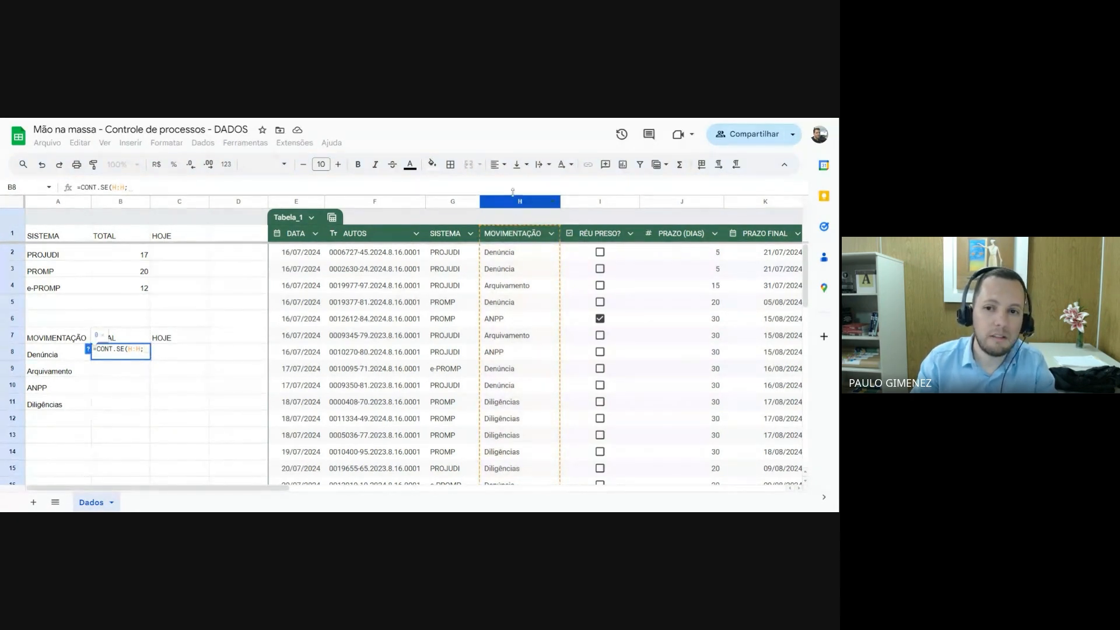
{"action": "left_click", "coordinate": [59, 357]}
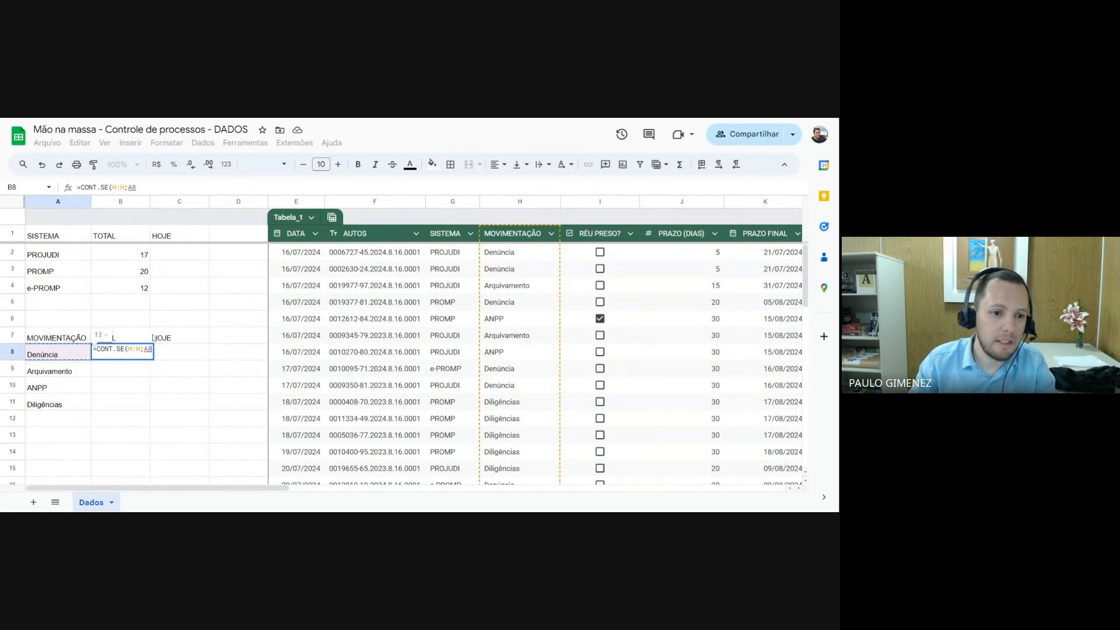
{"action": "key", "text": "Return"}
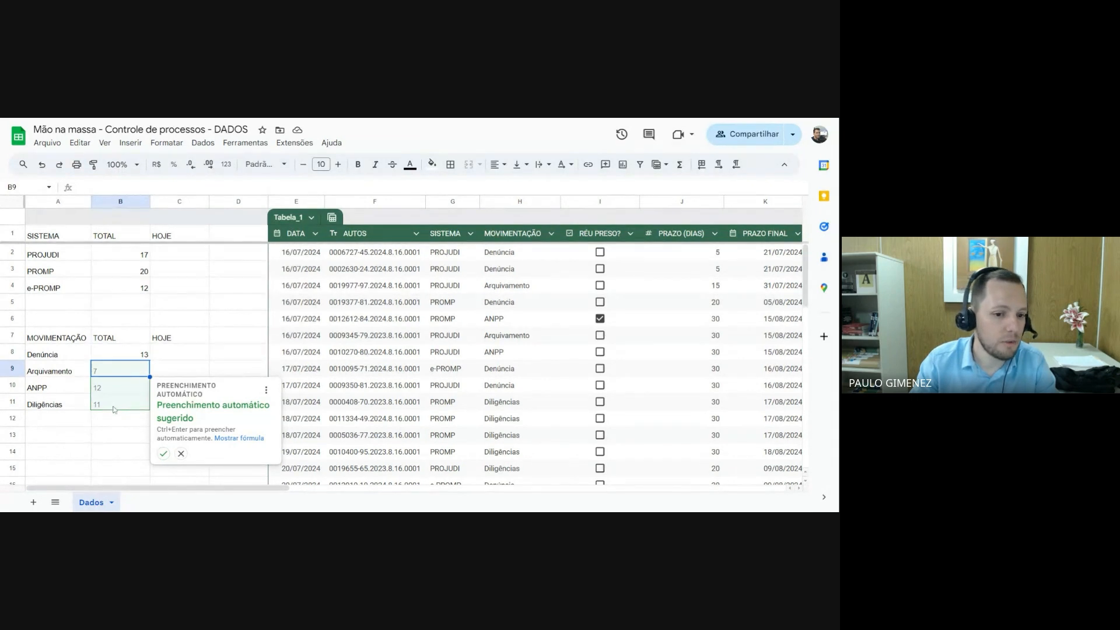
Accept the suggested autofill for B9 to B11 and check the formulas in B8 to B11
{"action": "left_click", "coordinate": [164, 454]}
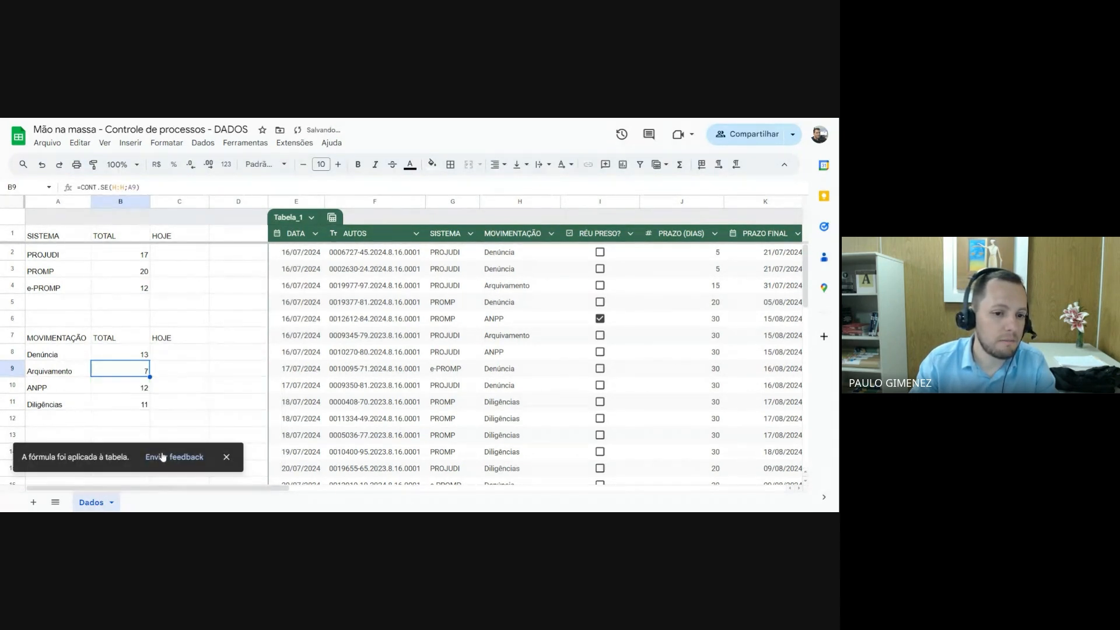
{"action": "left_click", "coordinate": [226, 457]}
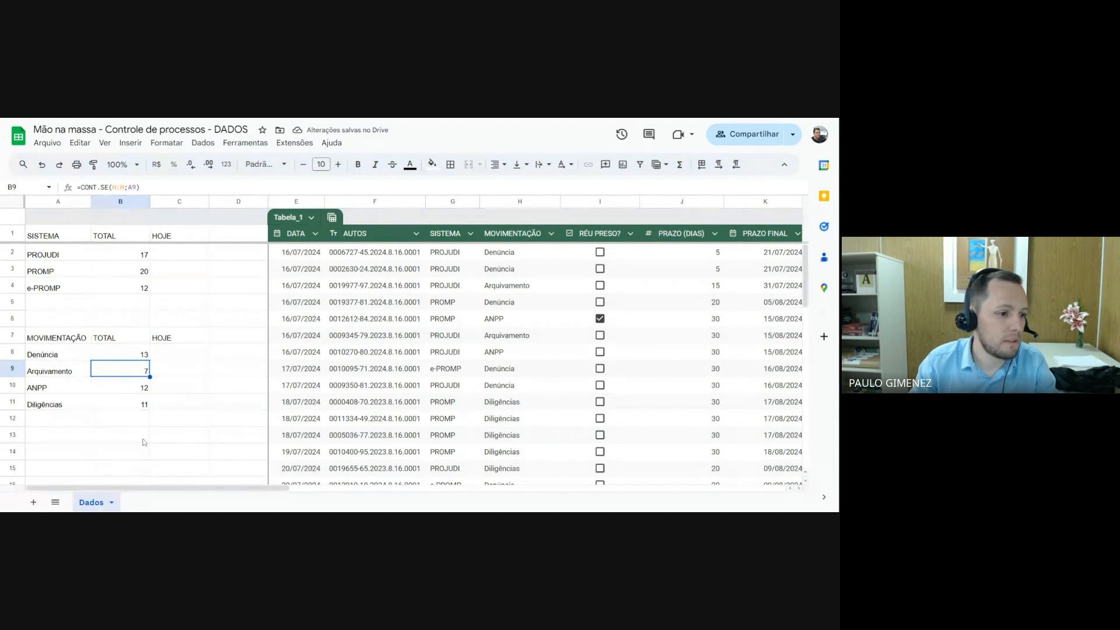
{"action": "left_click", "coordinate": [140, 354]}
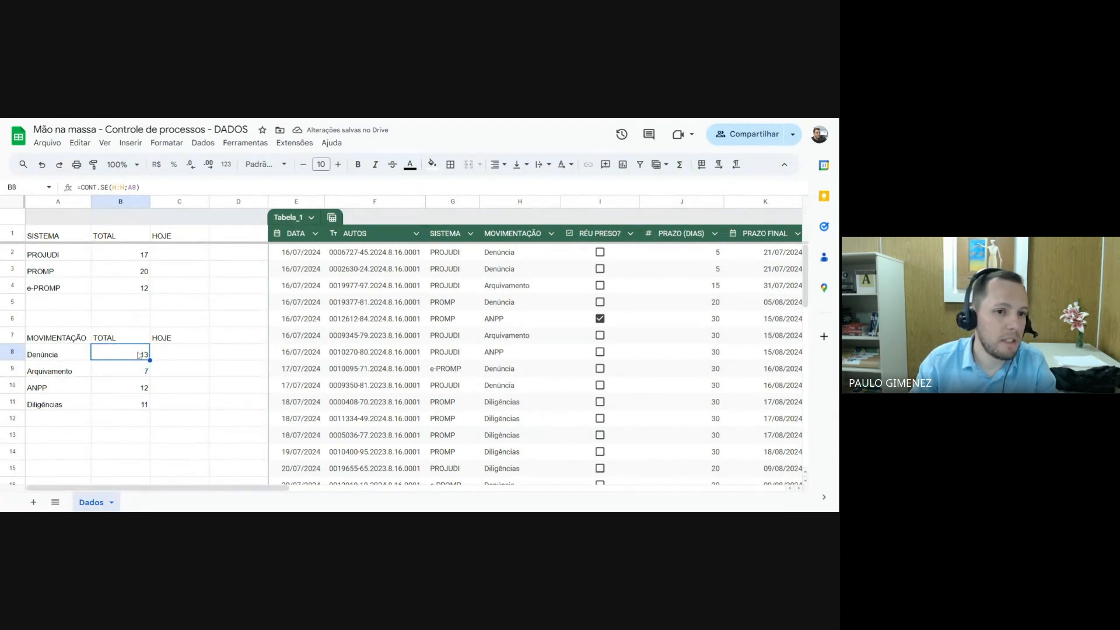
{"action": "left_click", "coordinate": [138, 372]}
{"action": "left_click", "coordinate": [139, 388]}
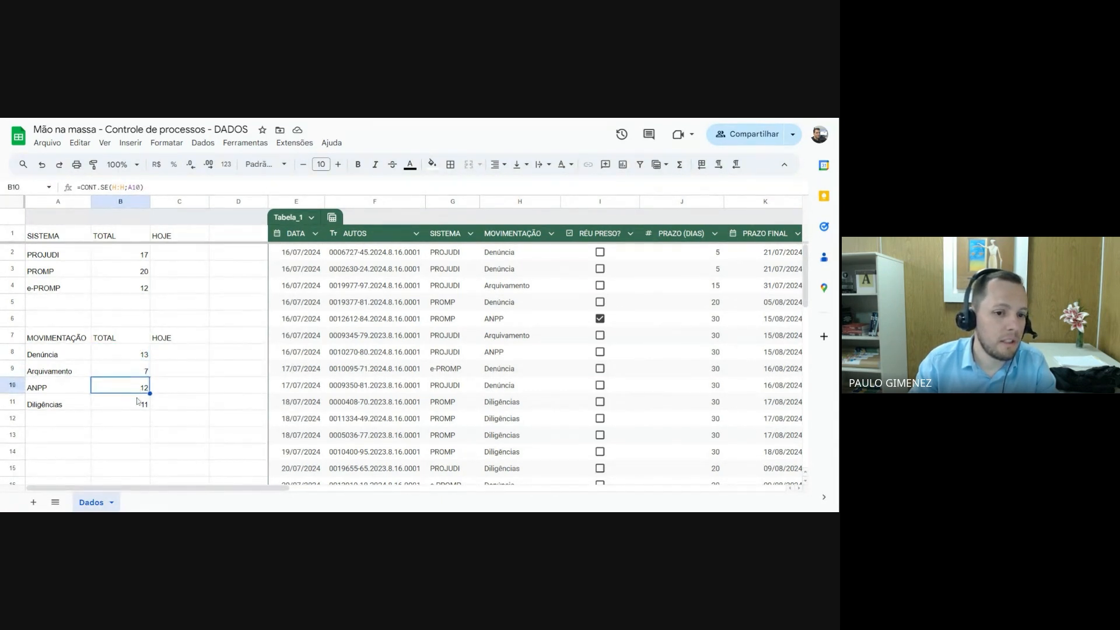
{"action": "left_click", "coordinate": [138, 401]}
{"action": "left_click", "coordinate": [140, 359]}
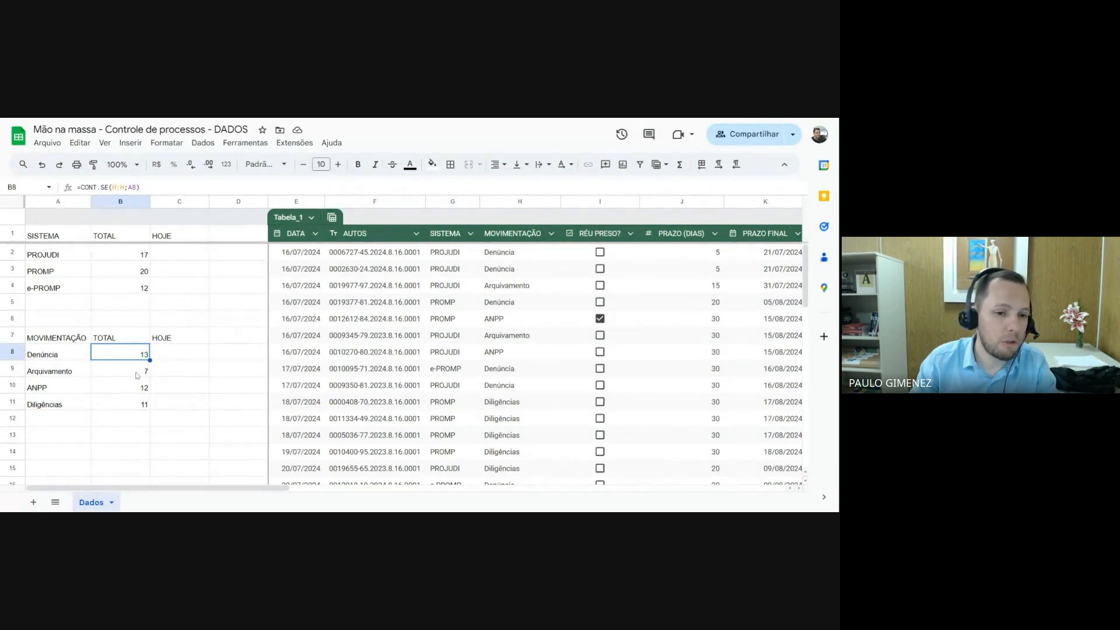
Clear the autofilled formulas from cells B9 to B11
{"action": "left_click_drag", "start_coordinate": [138, 375], "coordinate": [140, 400]}
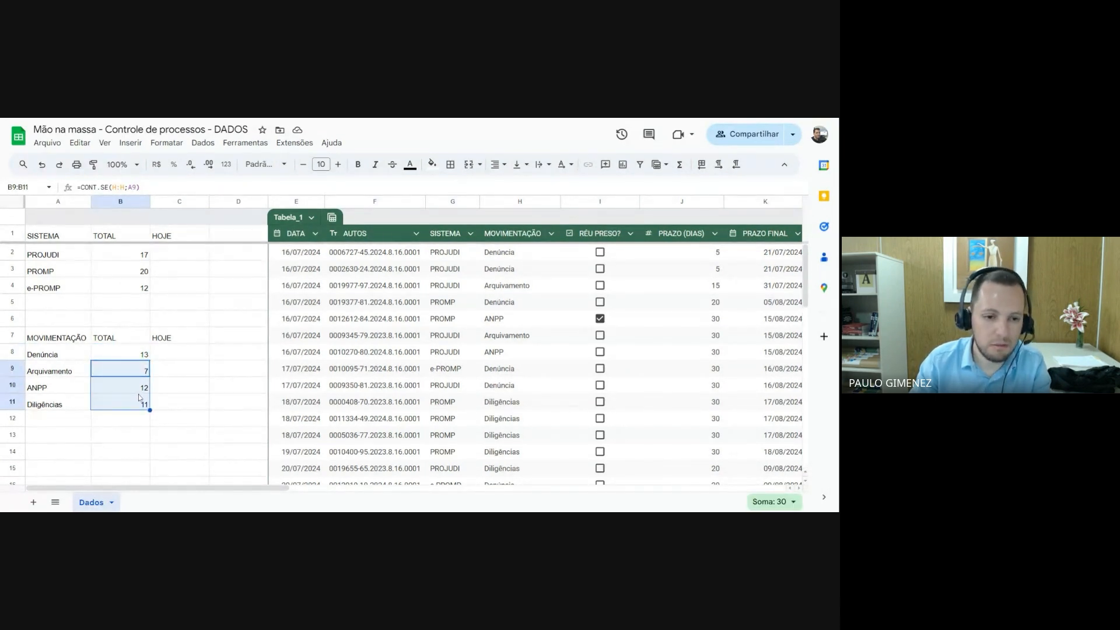
{"action": "key", "text": "Delete"}
{"action": "left_click", "coordinate": [185, 391]}
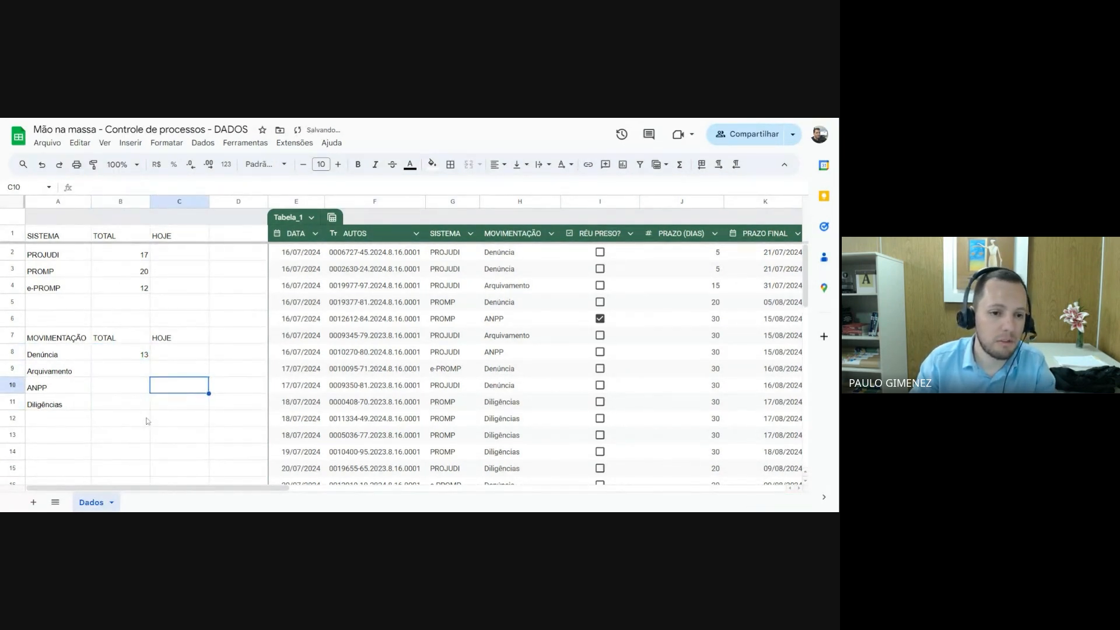
Copy the Denúncia total formula from B8 into B9 and compare the criterion references of both cells
{"action": "left_click", "coordinate": [128, 356]}
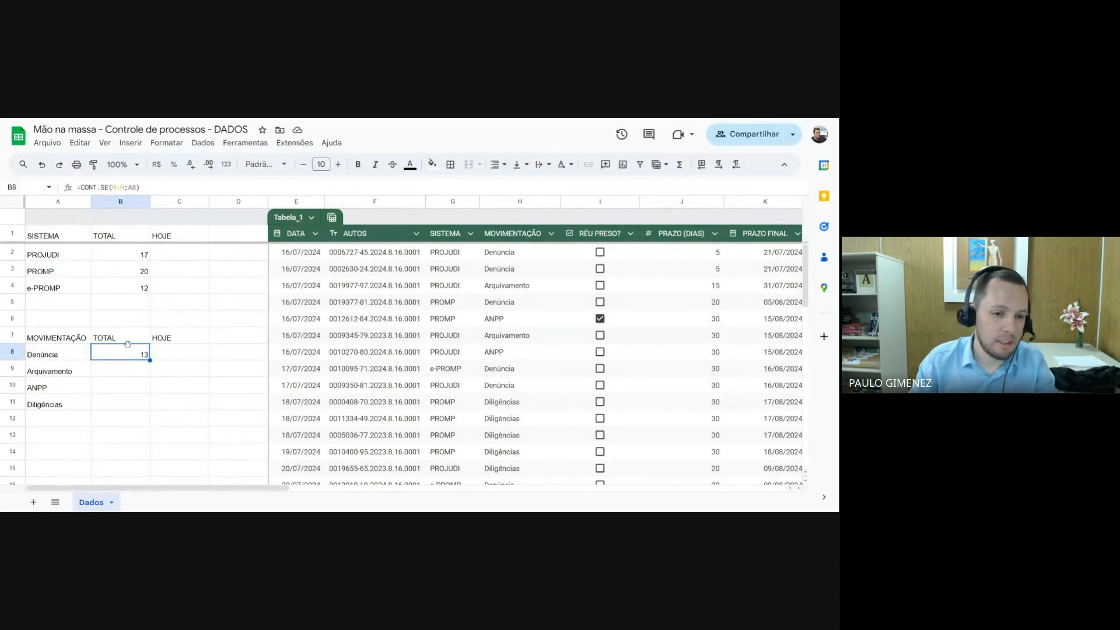
{"action": "right_click", "coordinate": [125, 352]}
{"action": "mouse_move", "coordinate": [125, 351]}
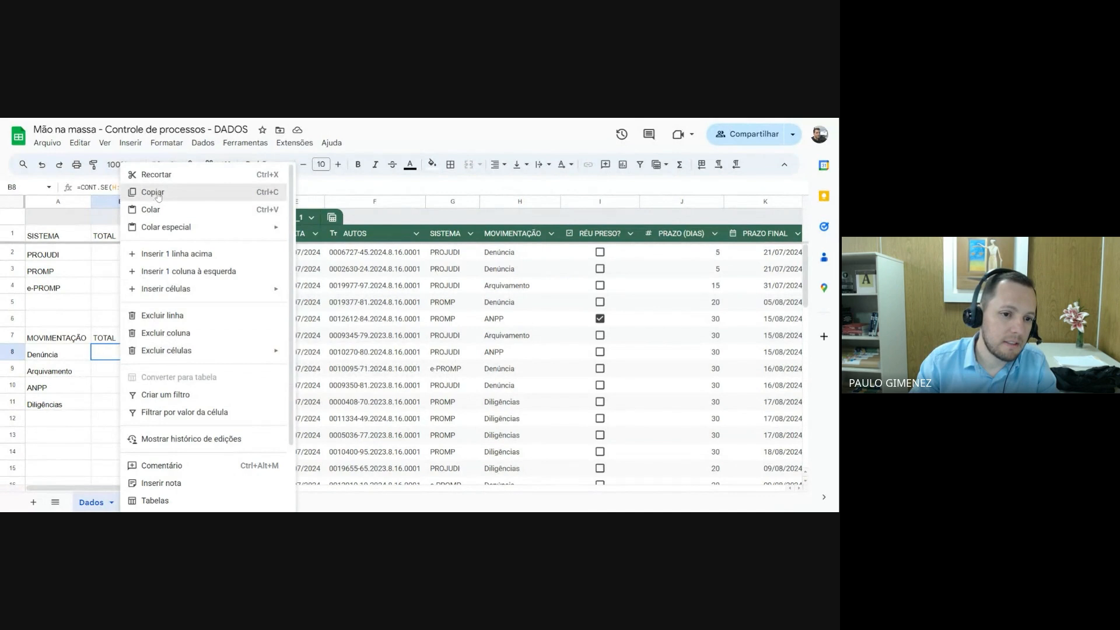
{"action": "left_click", "coordinate": [153, 192]}
{"action": "left_click", "coordinate": [126, 375]}
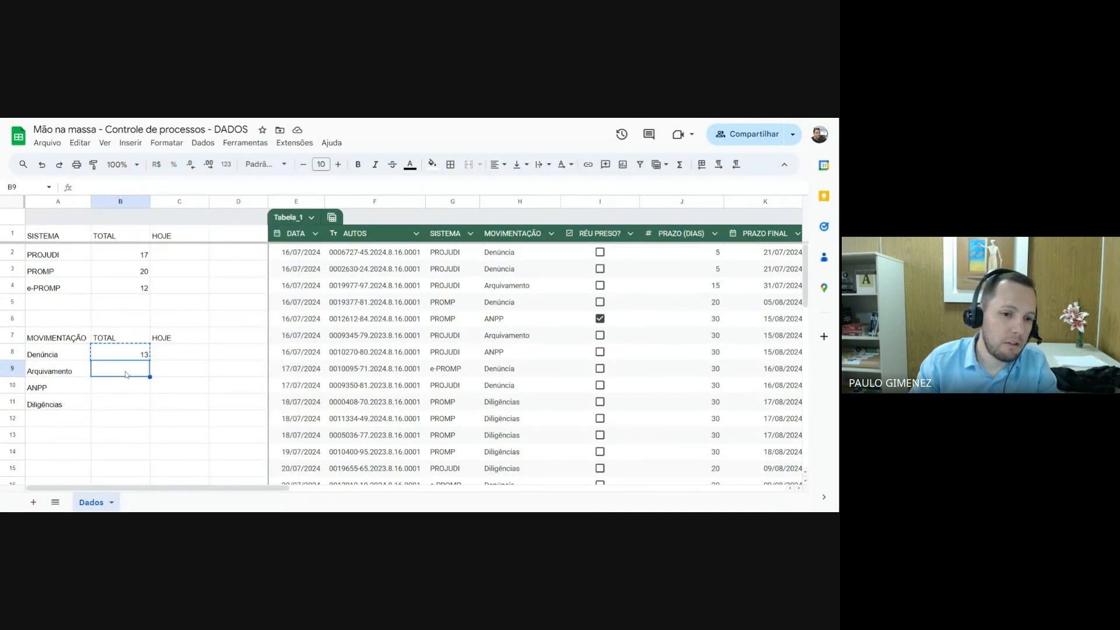
{"action": "right_click", "coordinate": [124, 374]}
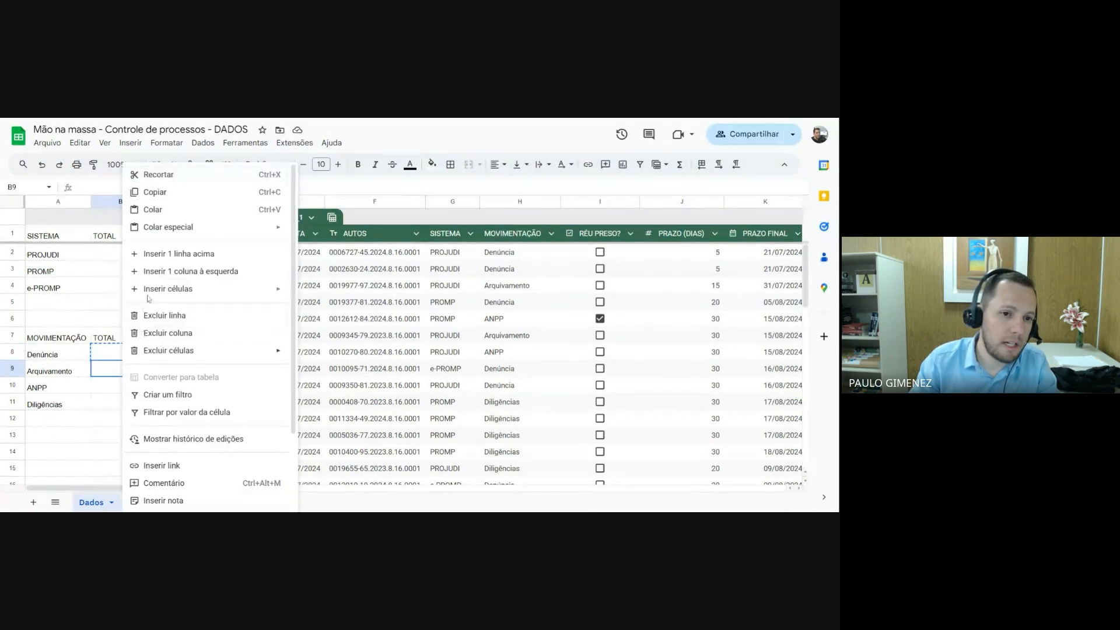
{"action": "left_click", "coordinate": [162, 210]}
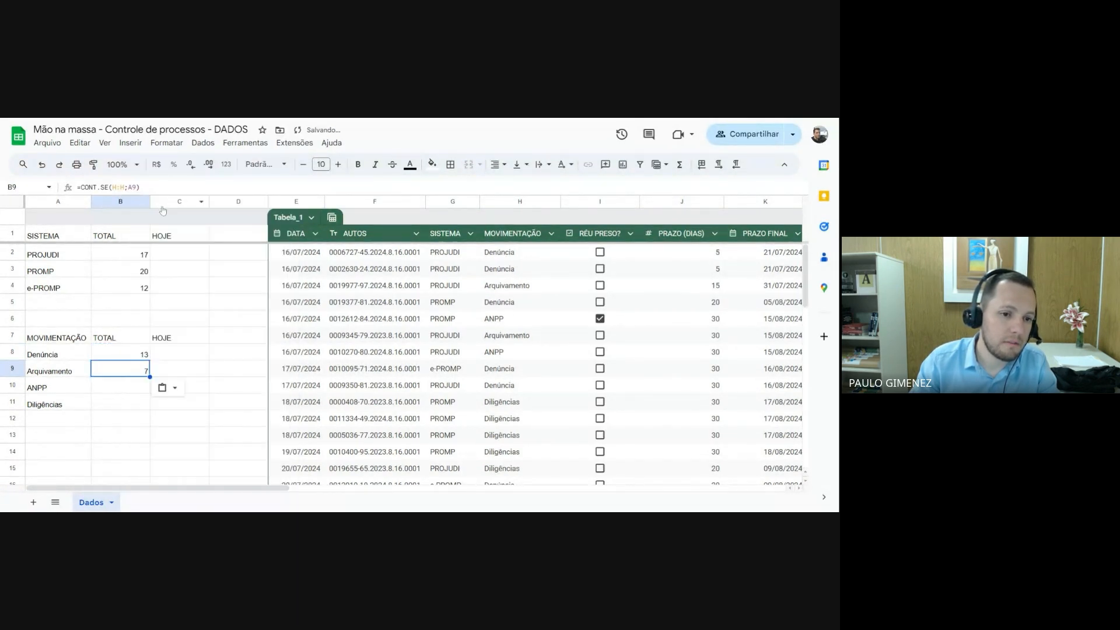
{"action": "left_click", "coordinate": [146, 352]}
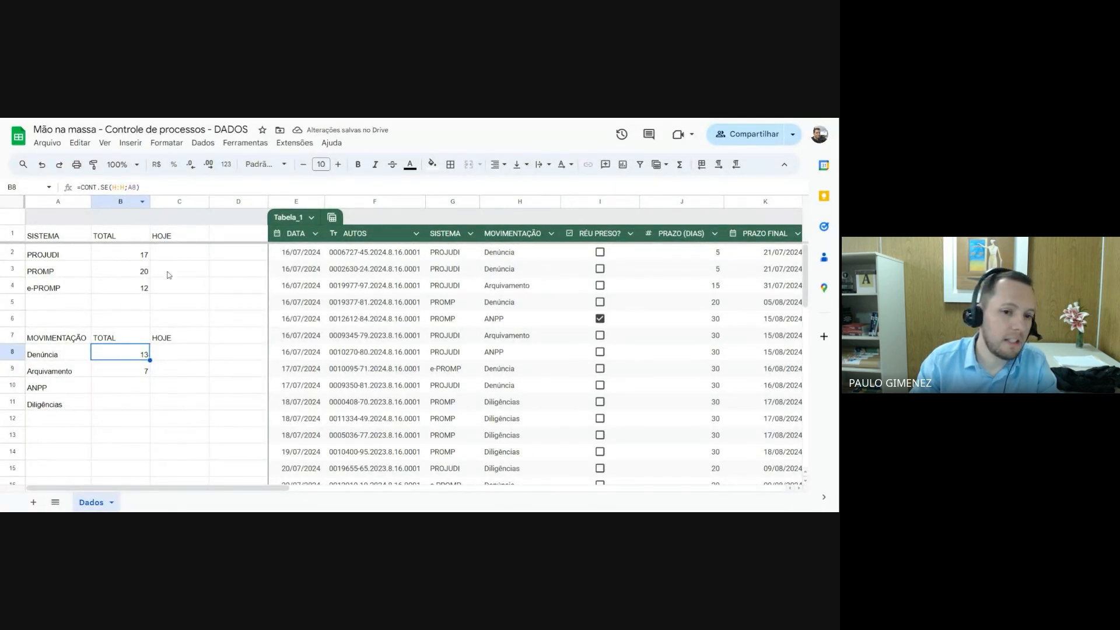
{"action": "left_click", "coordinate": [130, 370]}
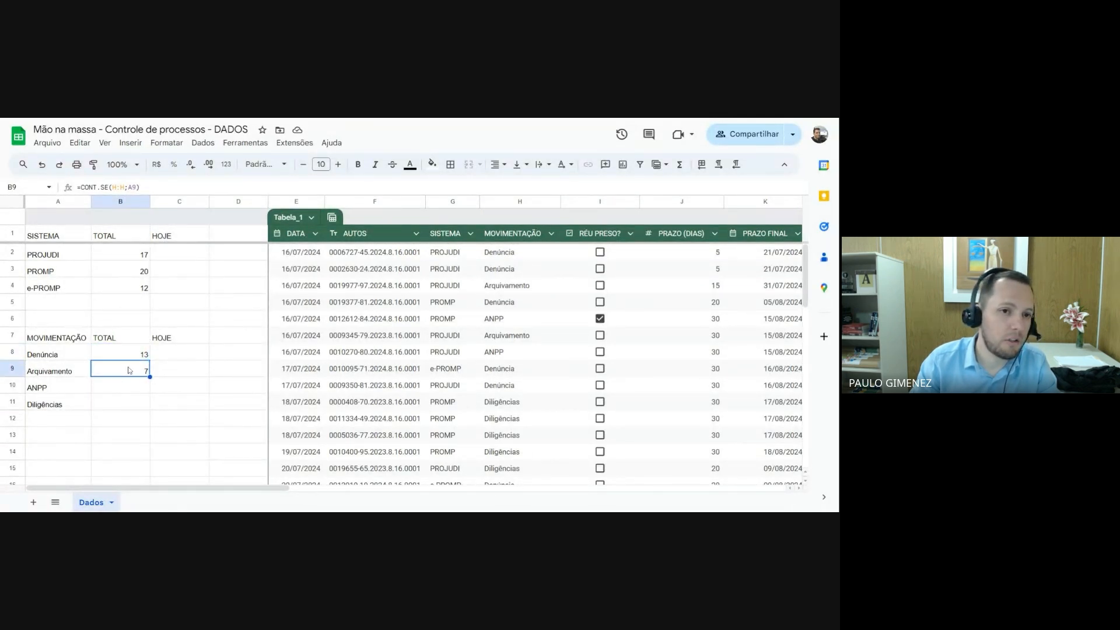
Paste the copied CONT.SE formula into B10 and B11 for ANPP and Diligências
{"action": "left_click_drag", "start_coordinate": [125, 388], "coordinate": [123, 404]}
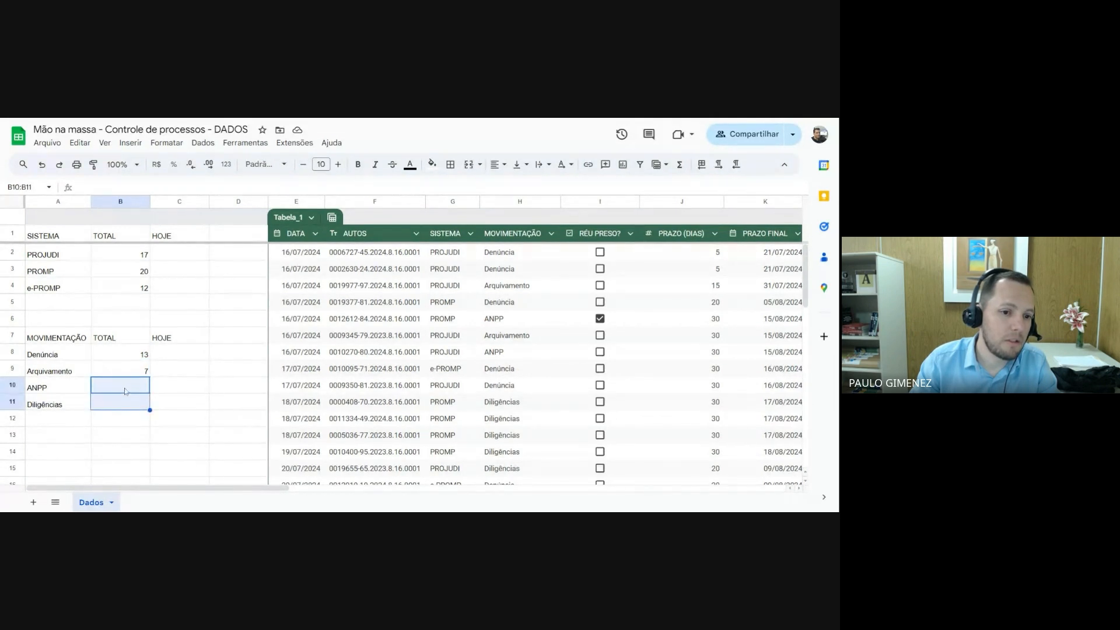
{"action": "right_click", "coordinate": [122, 404]}
{"action": "left_click", "coordinate": [154, 210]}
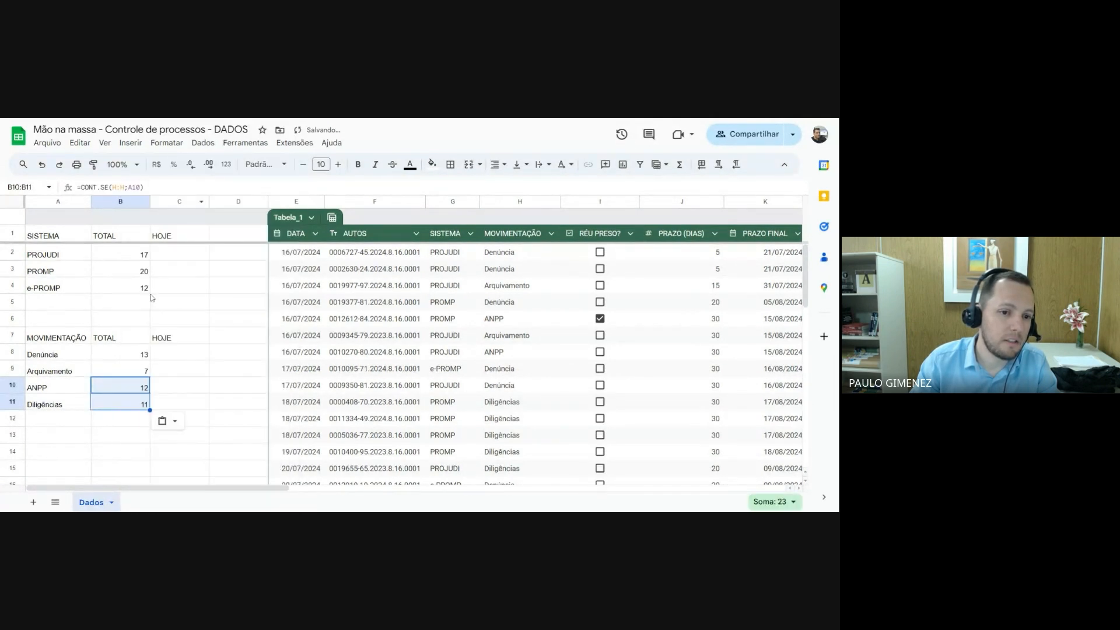
Examine the pasted CONT.SE formulas in B8 to B11 and how their criterion reference shifts by row
{"action": "left_click", "coordinate": [139, 389]}
{"action": "left_click", "coordinate": [137, 408]}
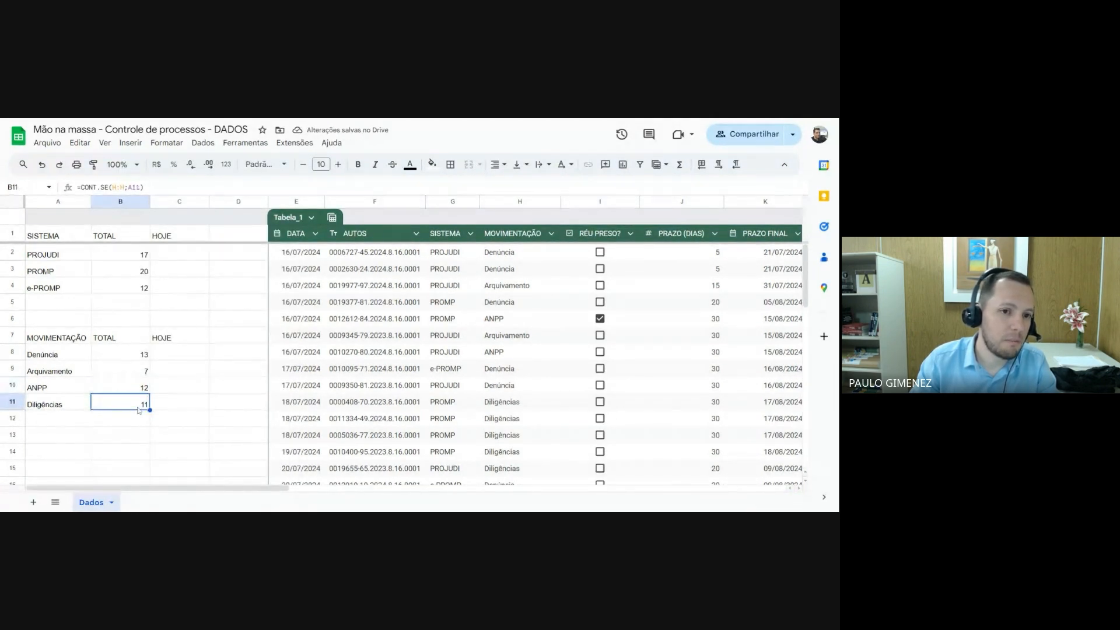
{"action": "left_click", "coordinate": [134, 357]}
{"action": "key", "text": "shift+Down"}
{"action": "key", "text": "shift+Down"}
{"action": "key", "text": "shift+Down"}
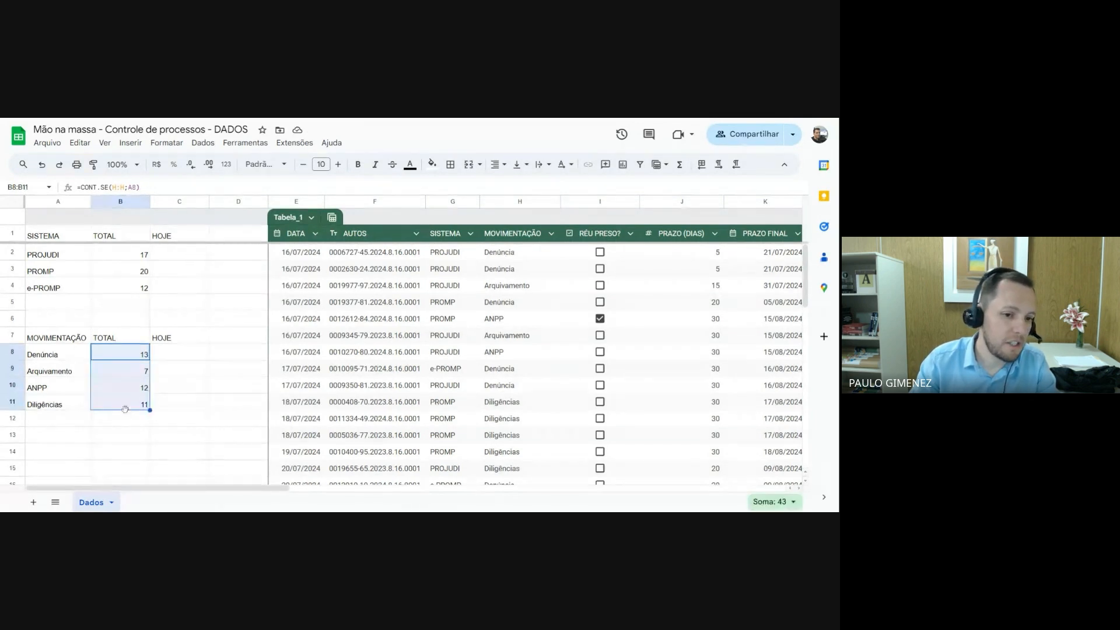
{"action": "left_click", "coordinate": [136, 355]}
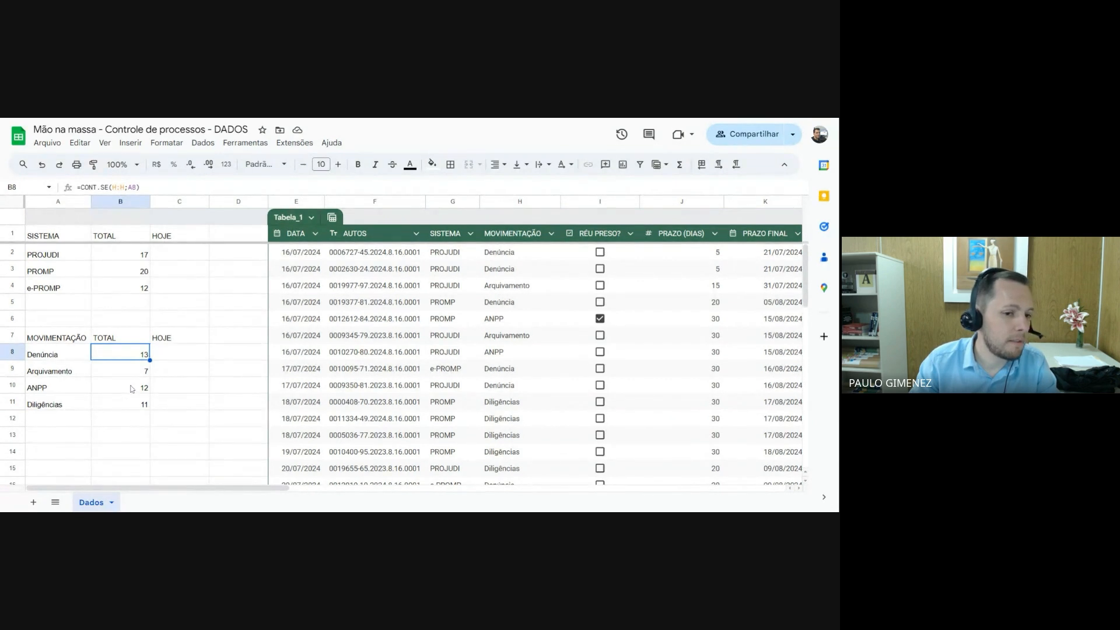
{"action": "key", "text": "Down"}
{"action": "key", "text": "Down"}
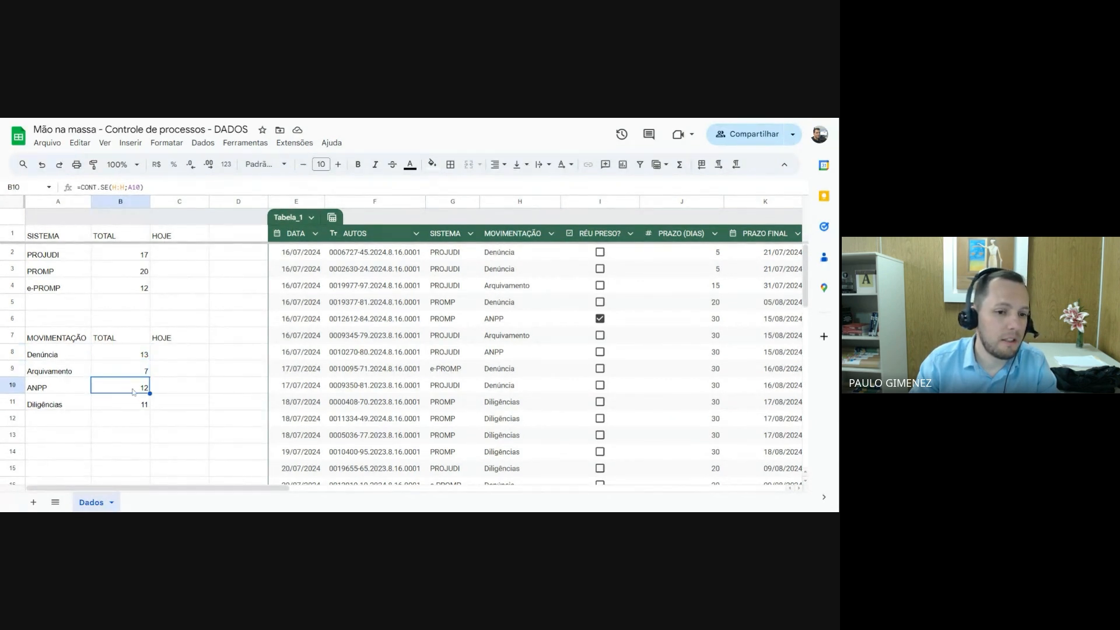
{"action": "left_click", "coordinate": [129, 405]}
{"action": "left_click", "coordinate": [134, 357]}
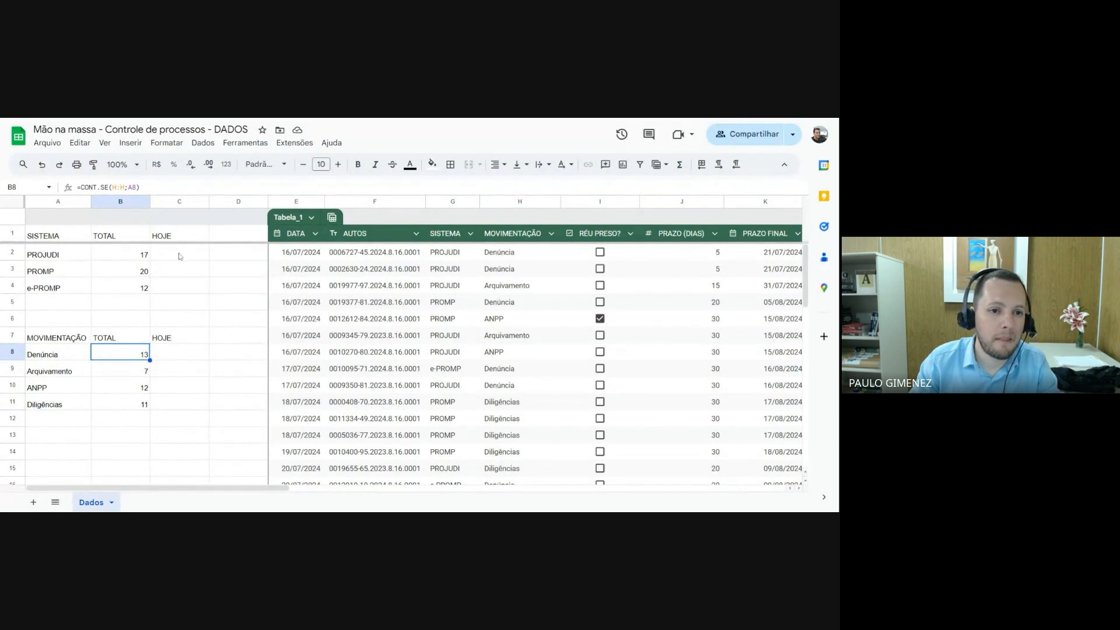
{"action": "scroll", "coordinate": [159, 362], "scroll_direction": "down", "scroll_amount": 1}
{"action": "scroll", "coordinate": [158, 362], "scroll_direction": "up", "scroll_amount": 1}
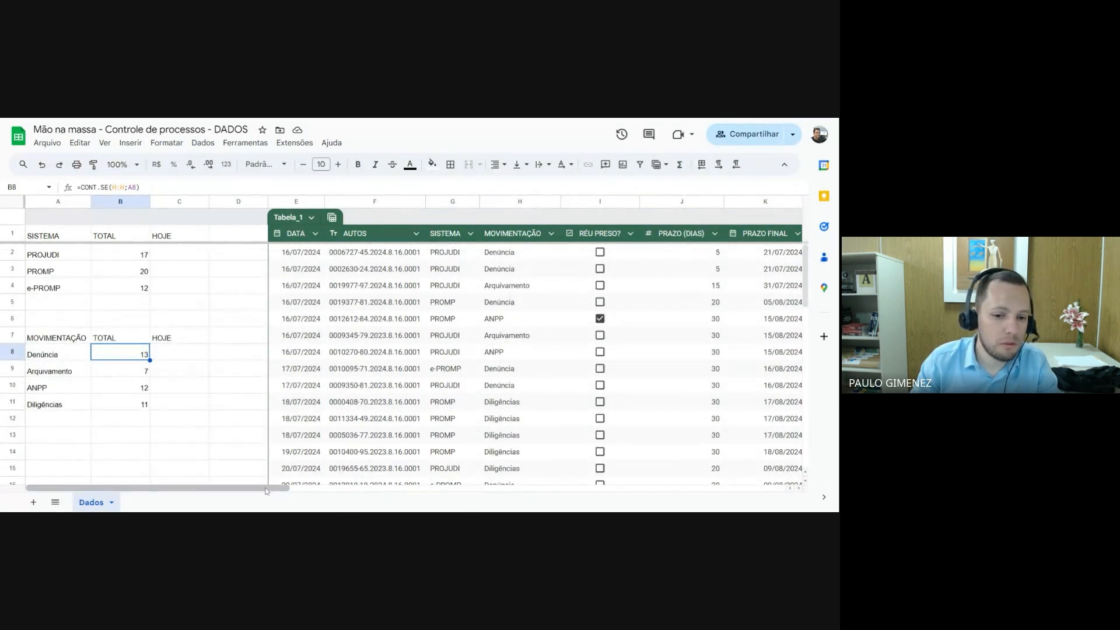
{"action": "left_click_drag", "start_coordinate": [265, 490], "coordinate": [291, 489]}
{"action": "left_click_drag", "start_coordinate": [290, 490], "coordinate": [260, 490]}
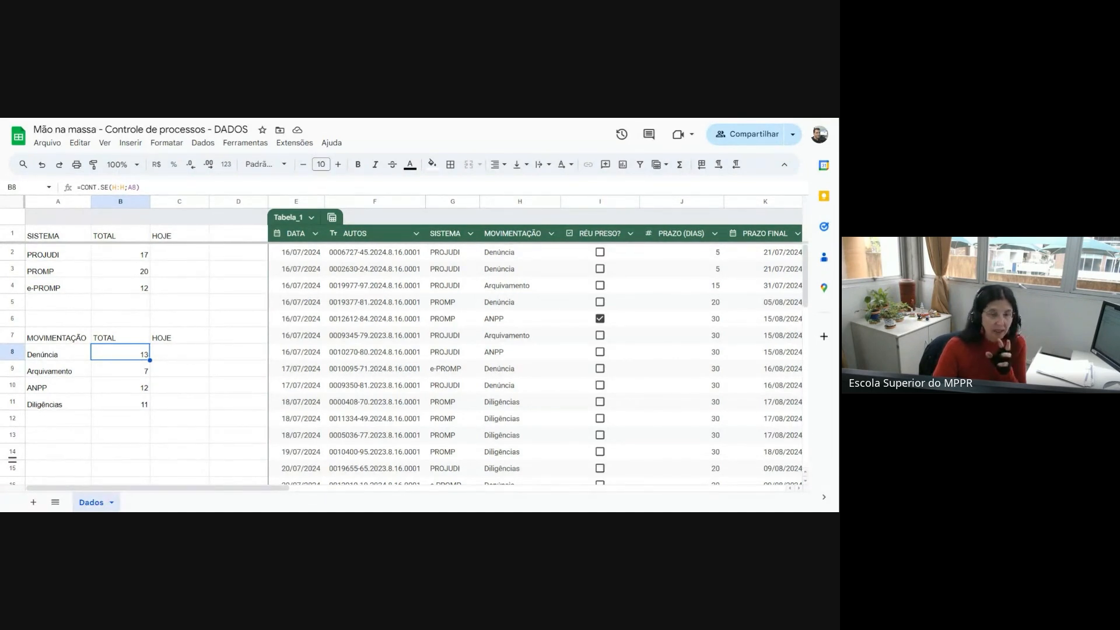
Change the label in A8 to the unaccented Denuncia and check its total in B8
{"action": "left_click", "coordinate": [48, 355]}
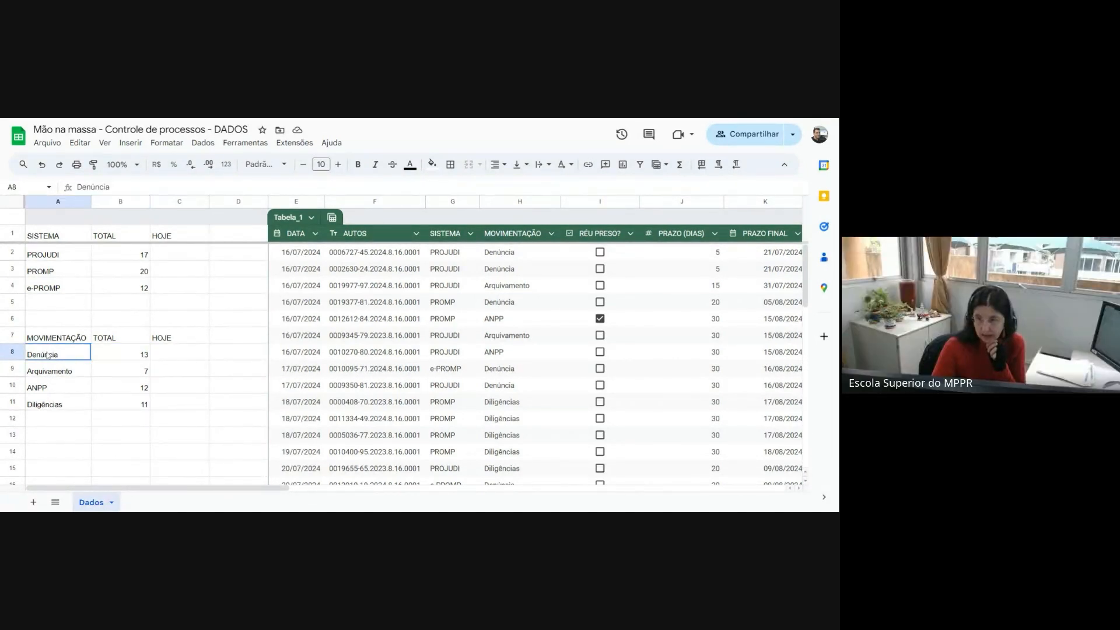
{"action": "key", "text": "Return"}
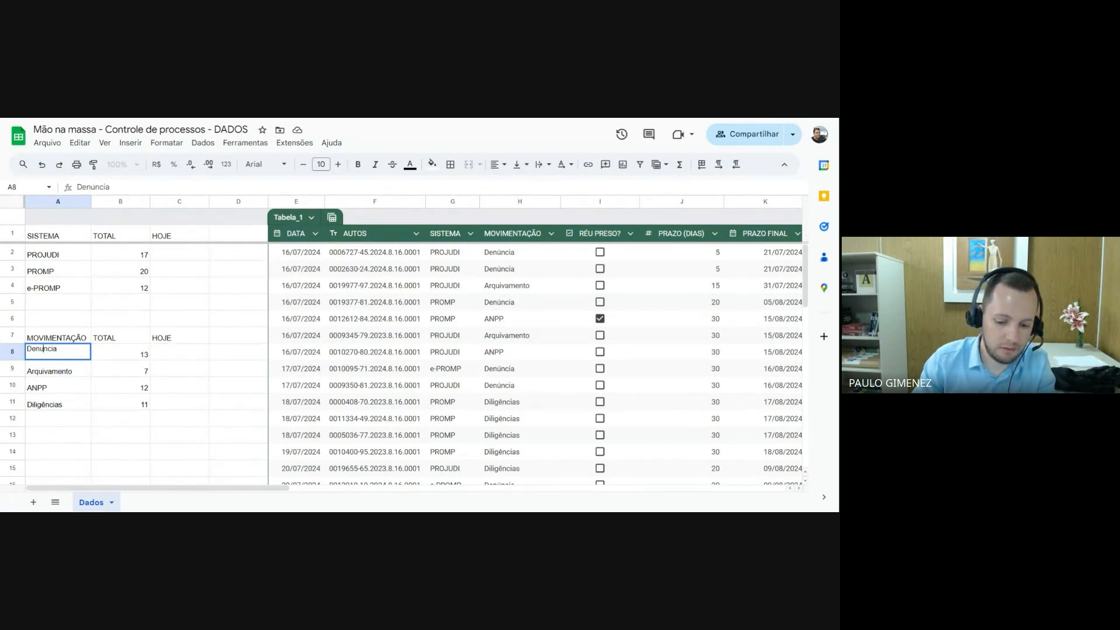
{"action": "left_click", "coordinate": [121, 360]}
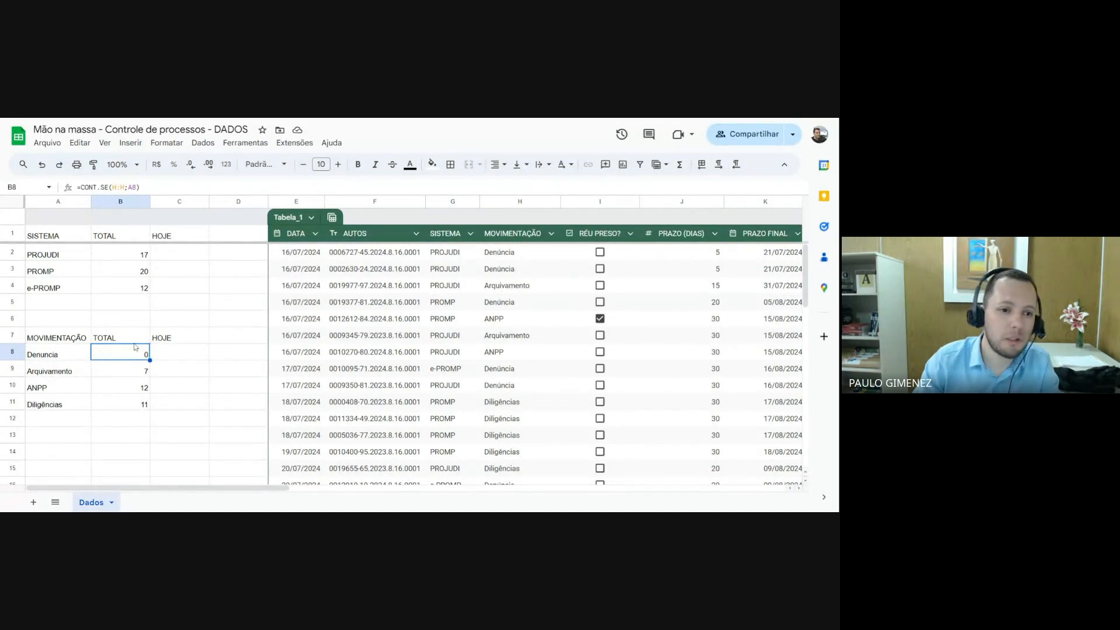
Restore the accented spelling Denúncia in the A8 movement label
{"action": "left_click", "coordinate": [54, 359]}
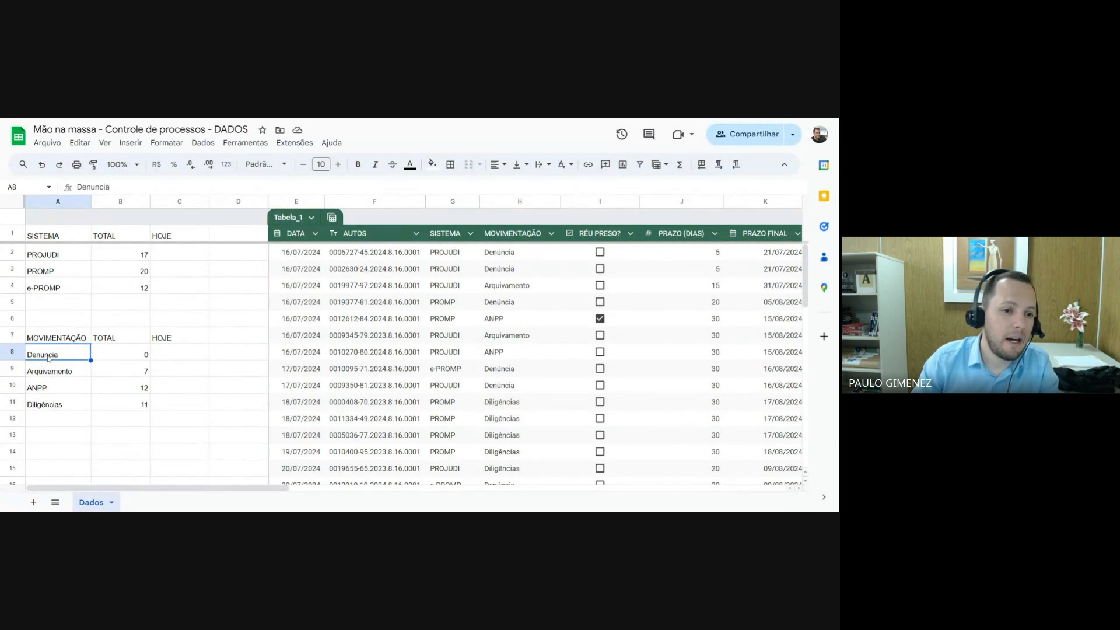
{"action": "key", "text": "Return"}
{"action": "left_click_drag", "start_coordinate": [43, 348], "coordinate": [40, 349]}
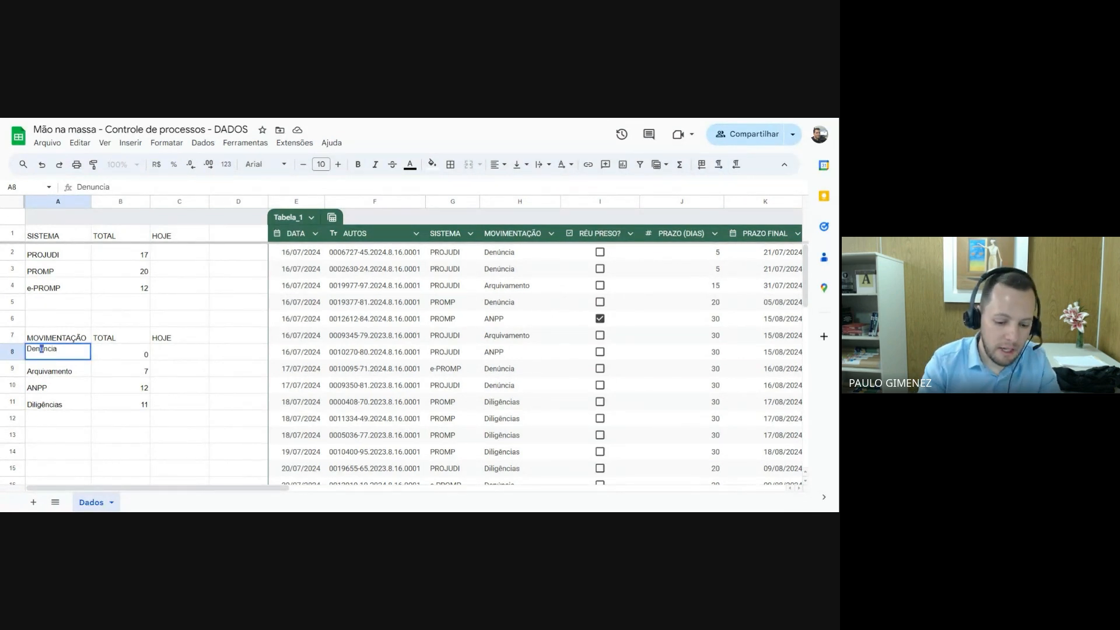
{"action": "type", "text": "ú"}
{"action": "key", "text": "Return"}
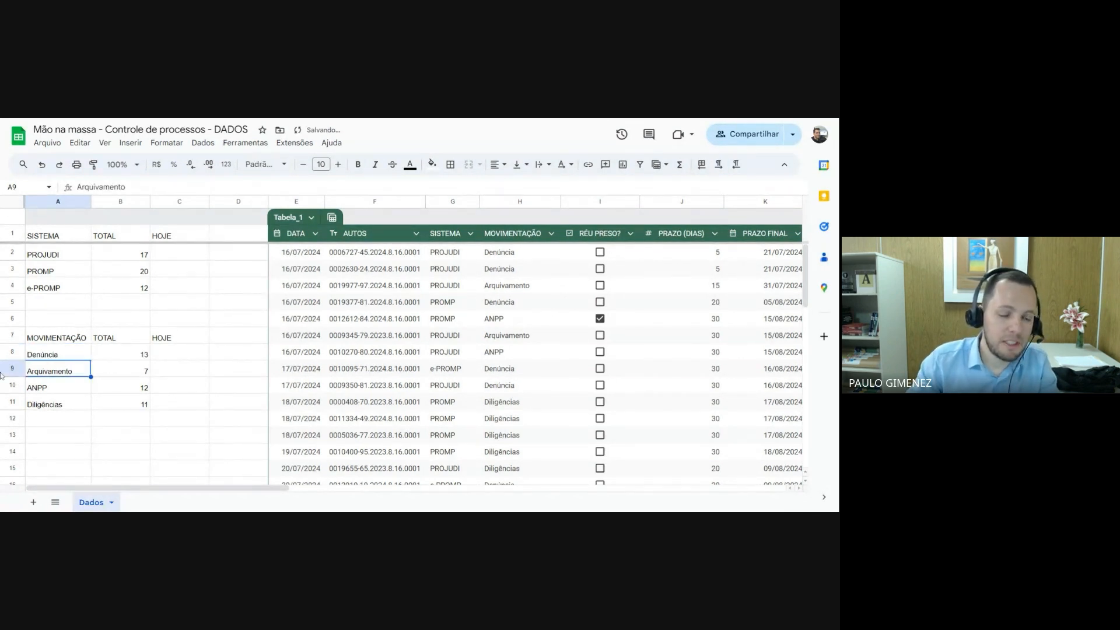
Change the first record's movement in H2 to the unaccented Denuncia and check the Denúncia total in B8
{"action": "left_click", "coordinate": [508, 256]}
{"action": "left_click", "coordinate": [92, 187]}
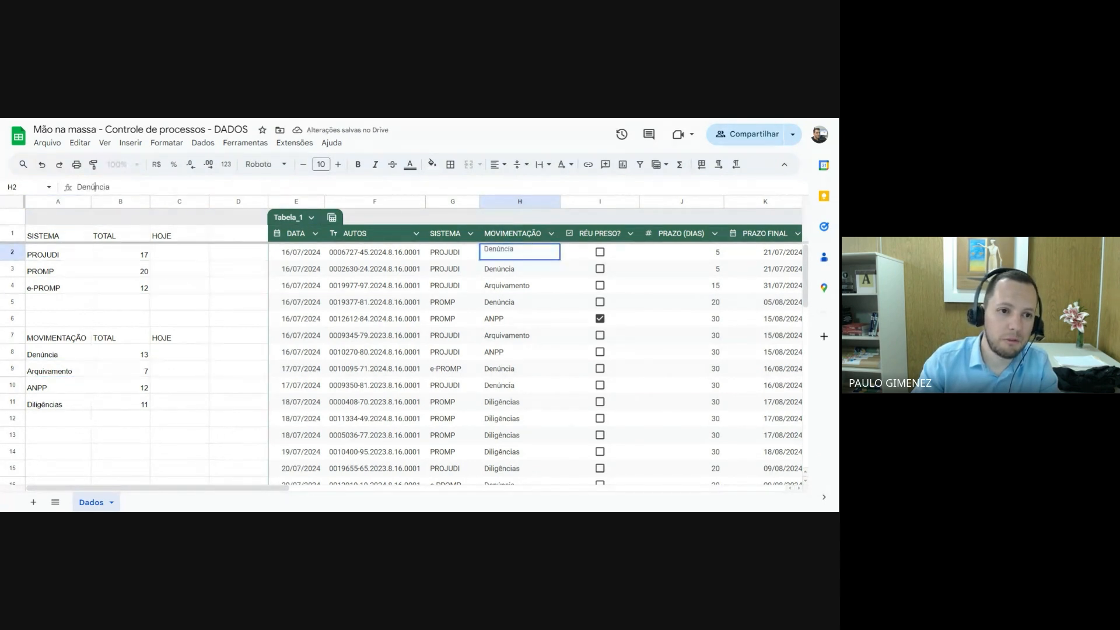
{"action": "left_click_drag", "start_coordinate": [91, 187], "coordinate": [96, 187]}
{"action": "type", "text": "u"}
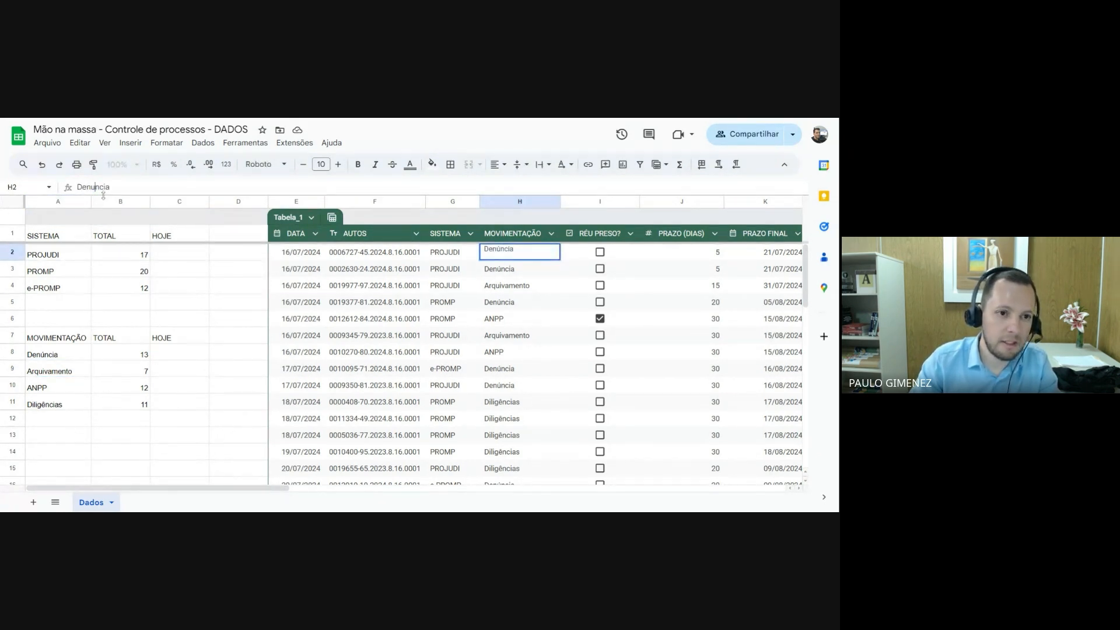
{"action": "key", "text": "Return"}
{"action": "left_click", "coordinate": [122, 362]}
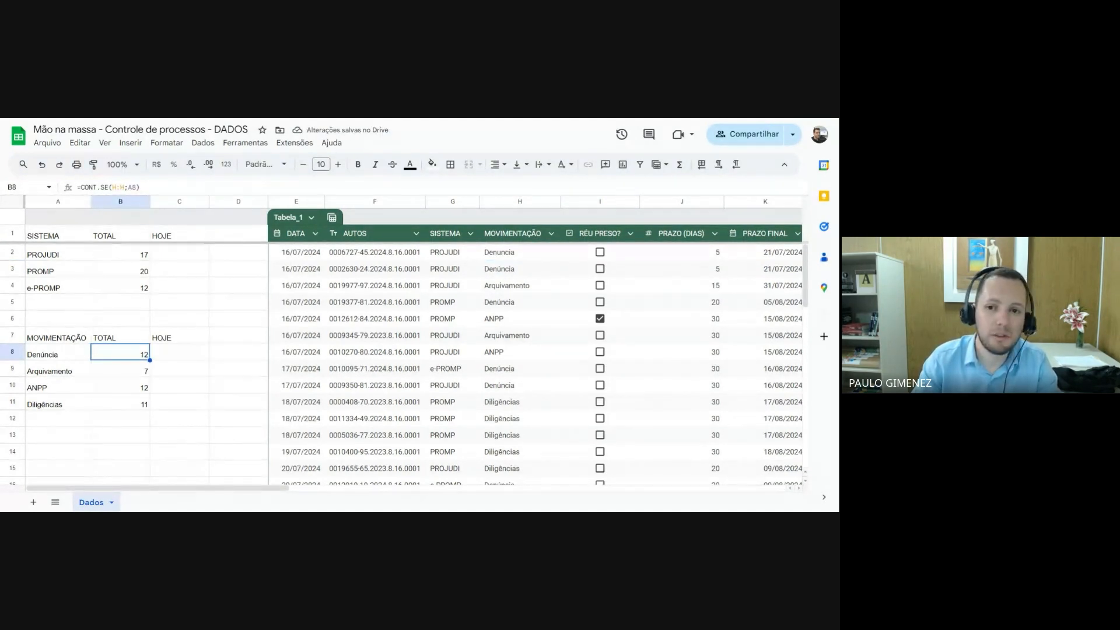
Correct the movement in H2 back to the accented Denúncia
{"action": "left_click", "coordinate": [512, 252]}
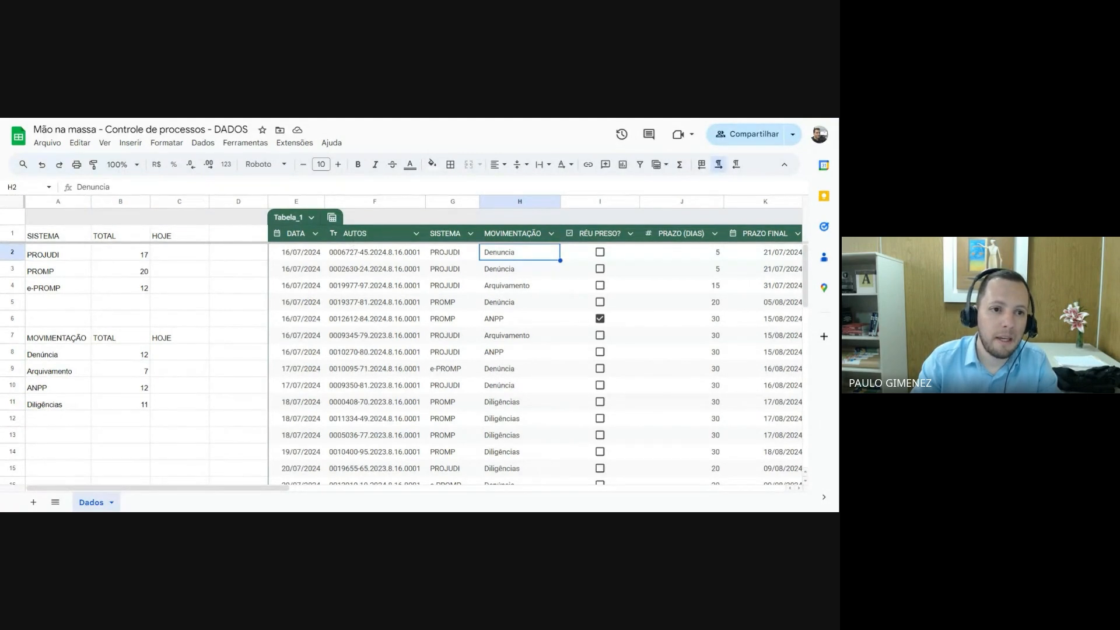
{"action": "left_click", "coordinate": [91, 187]}
{"action": "key", "text": "shift+Right"}
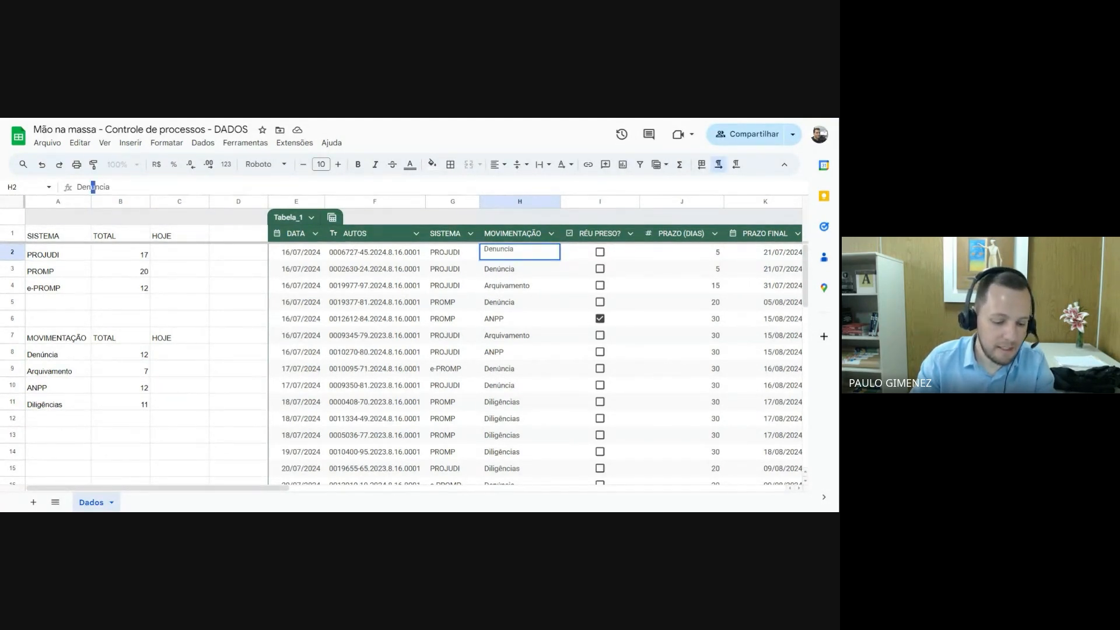
{"action": "type", "text": "ú"}
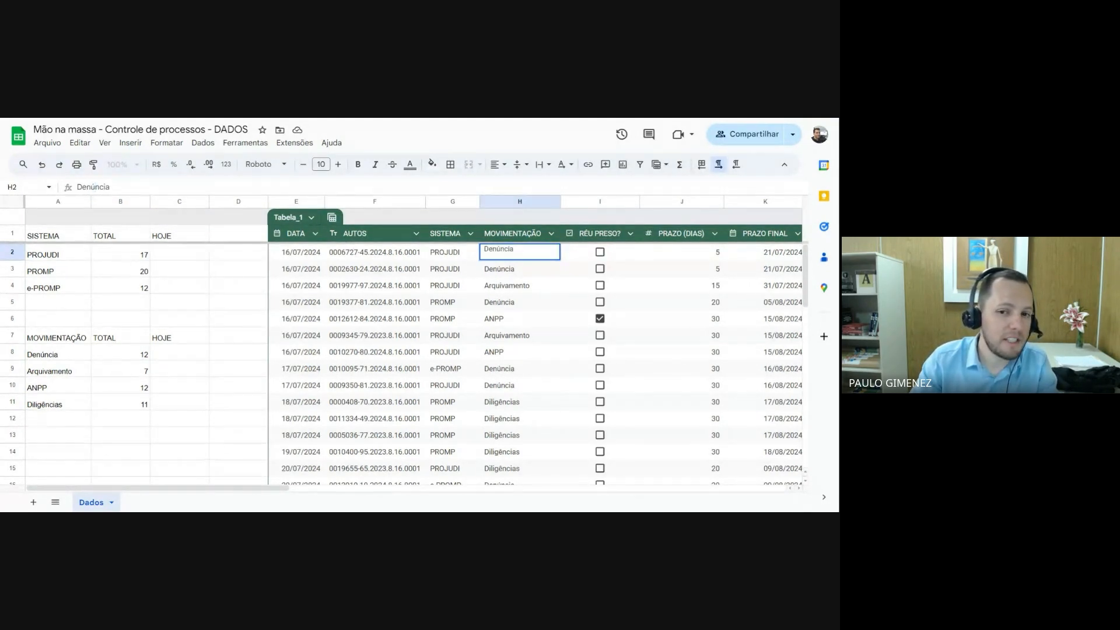
{"action": "key", "text": "Return"}
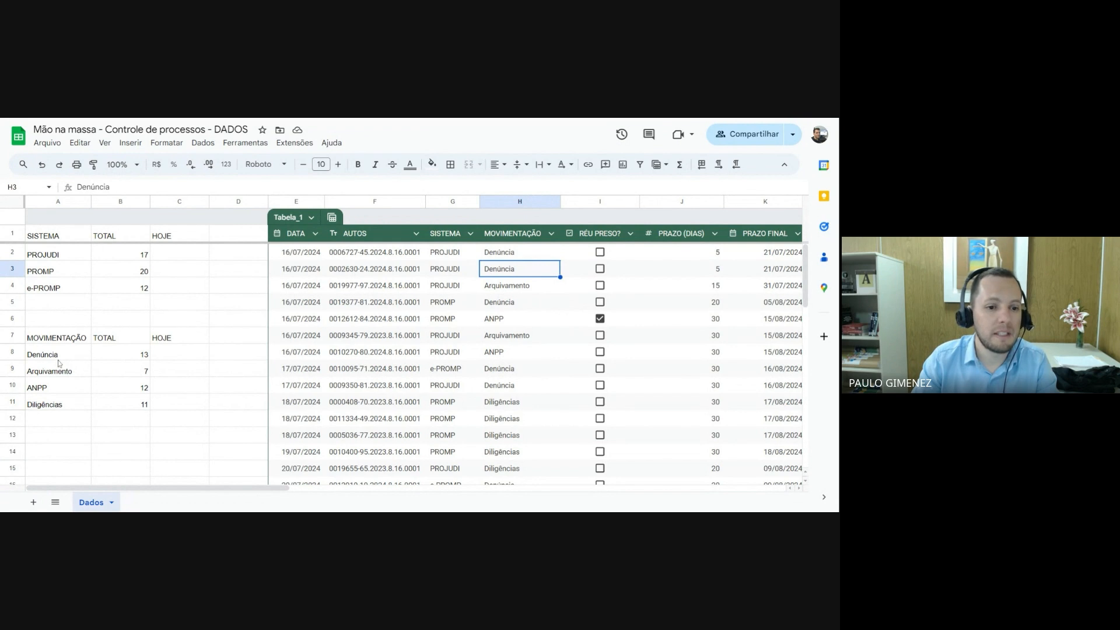
Review the movement labels in A8:A11 against their totals in B8:B11
{"action": "left_click", "coordinate": [527, 254]}
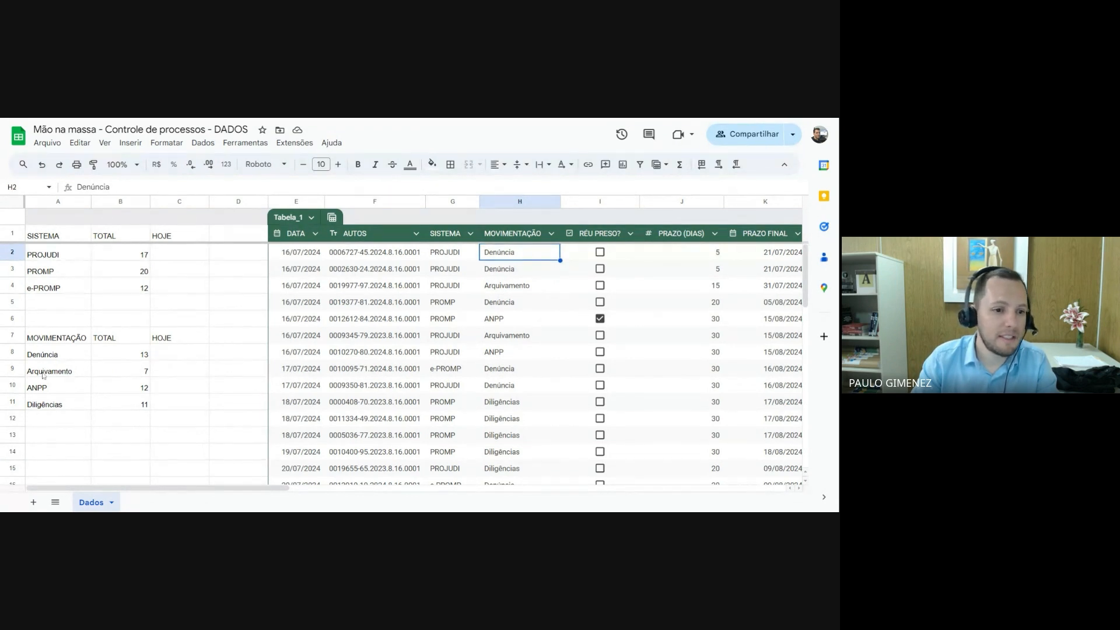
{"action": "left_click", "coordinate": [58, 356]}
{"action": "left_click_drag", "start_coordinate": [57, 369], "coordinate": [55, 406]}
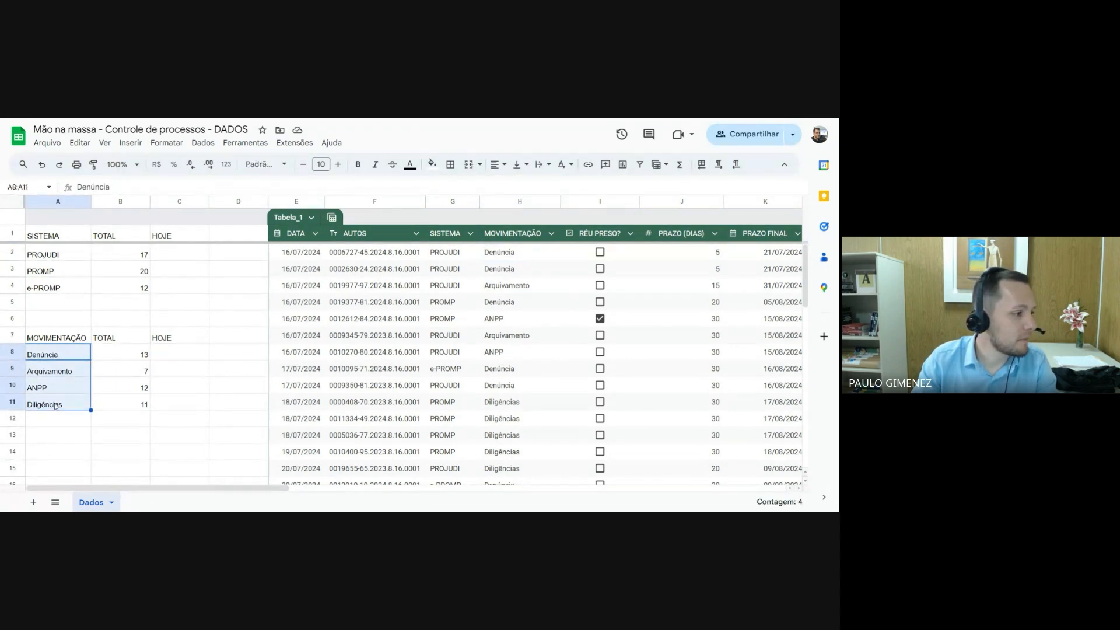
{"action": "left_click_drag", "start_coordinate": [128, 357], "coordinate": [120, 408]}
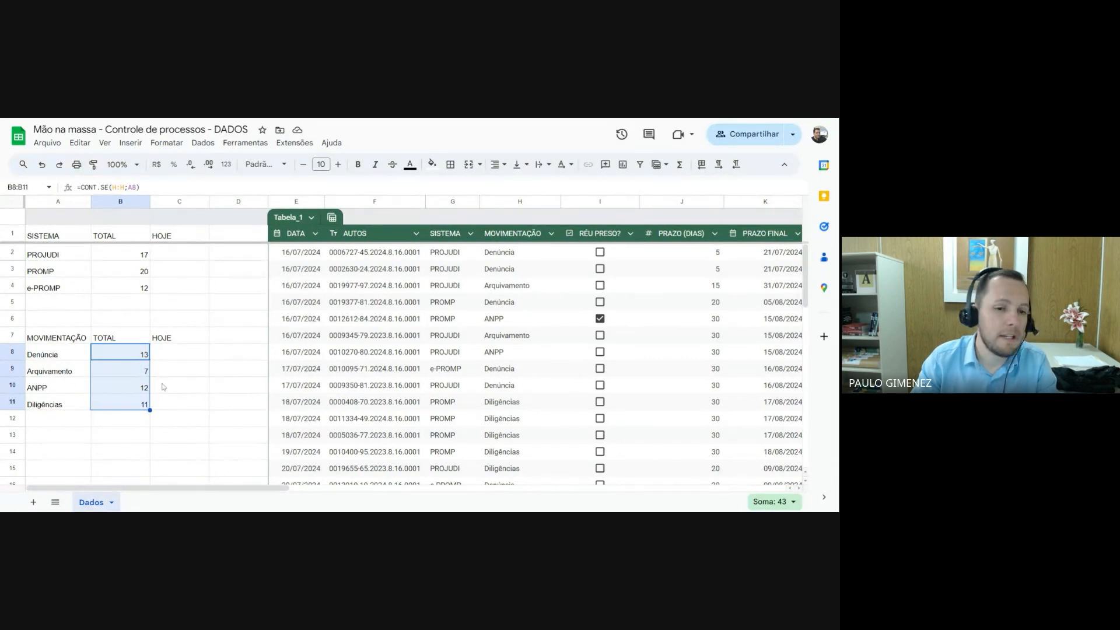
{"action": "left_click", "coordinate": [129, 386]}
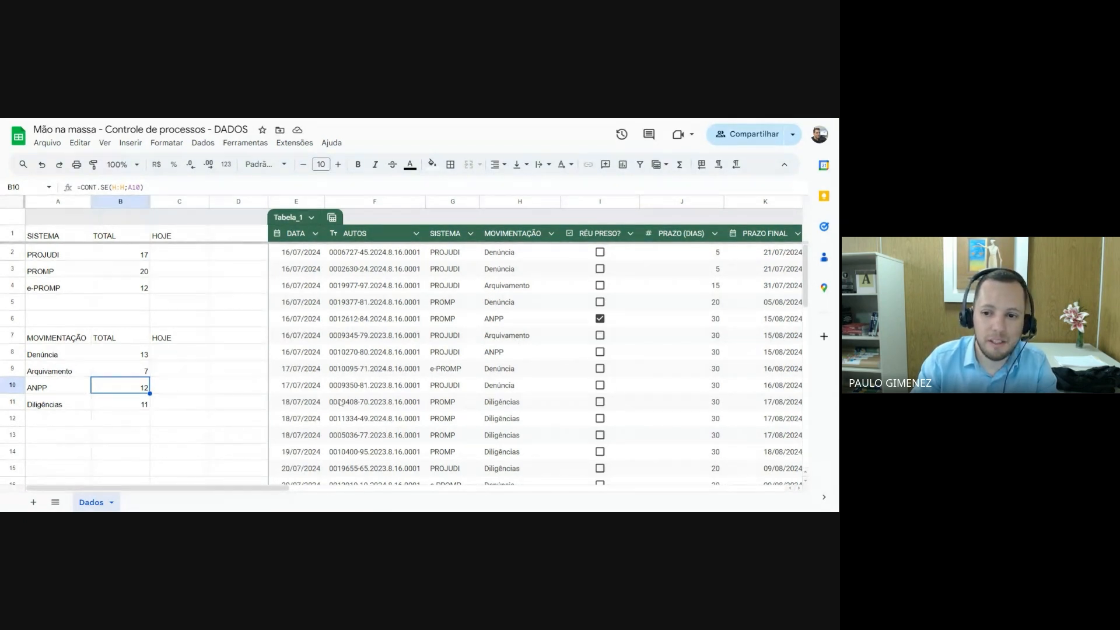
Examine the different values used in the table's STATUS column, from M2 to M5
{"action": "scroll", "coordinate": [341, 402], "scroll_direction": "down", "scroll_amount": 1}
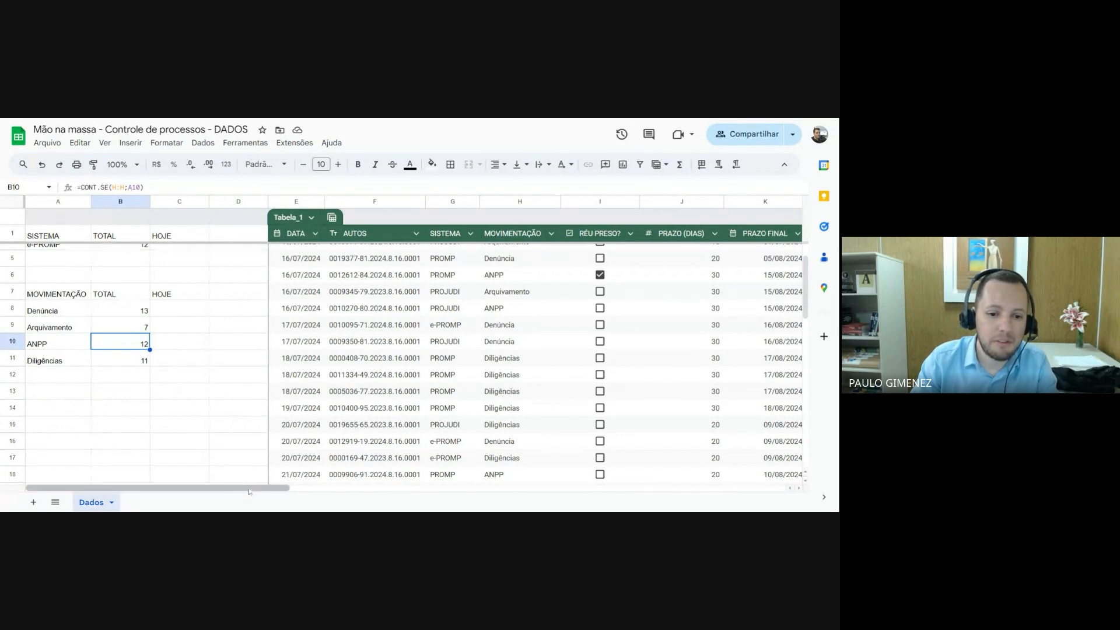
{"action": "scroll", "coordinate": [108, 332], "scroll_direction": "up", "scroll_amount": 1}
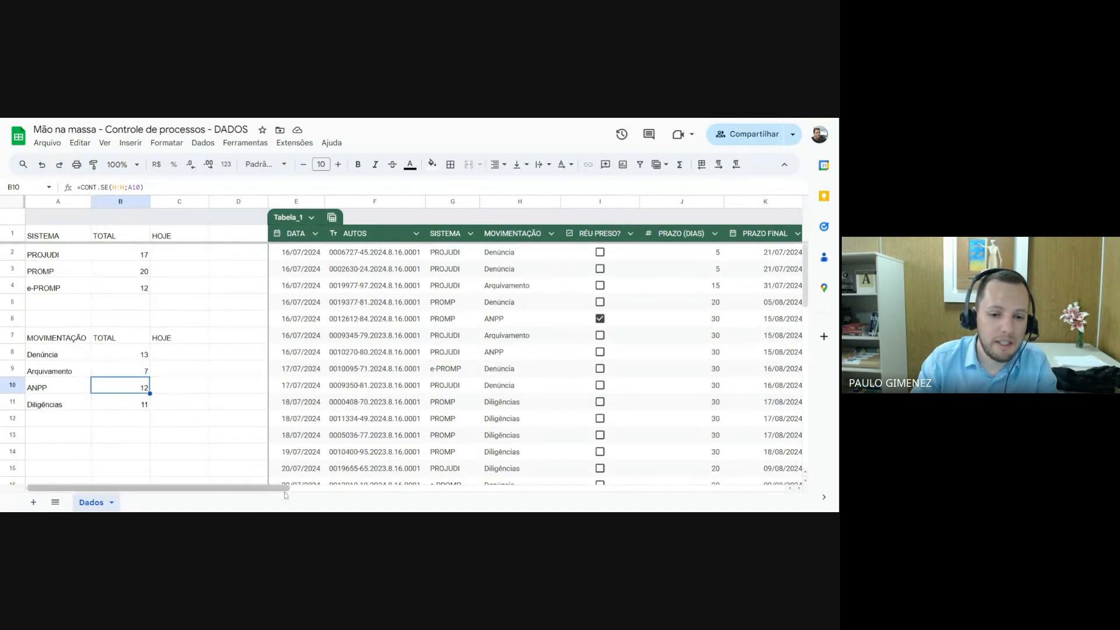
{"action": "left_click_drag", "start_coordinate": [270, 489], "coordinate": [396, 503]}
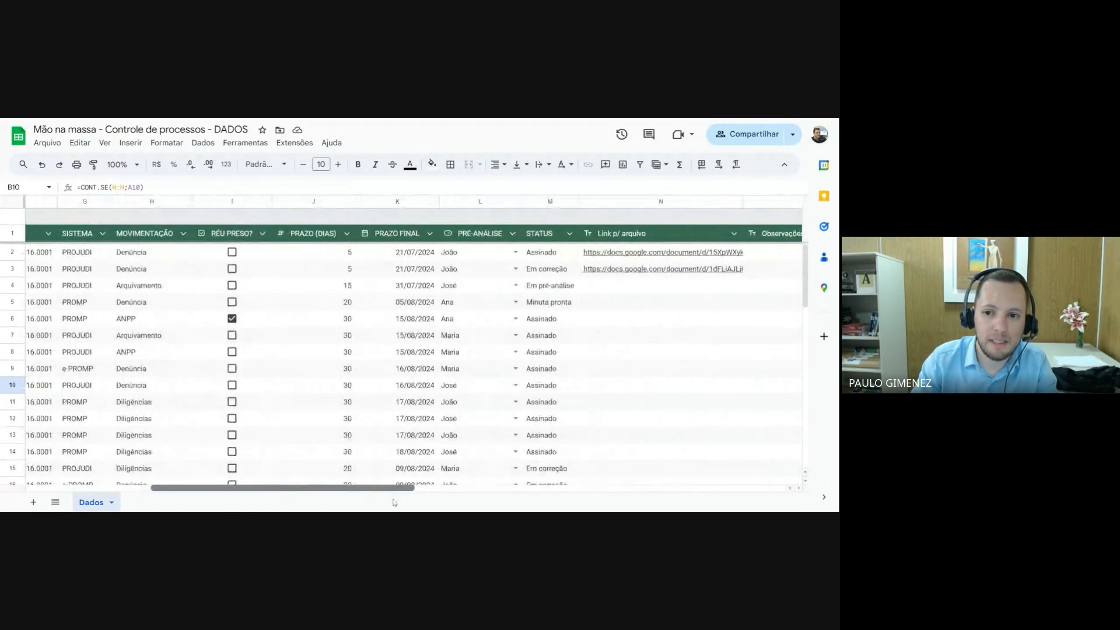
{"action": "left_click", "coordinate": [546, 255]}
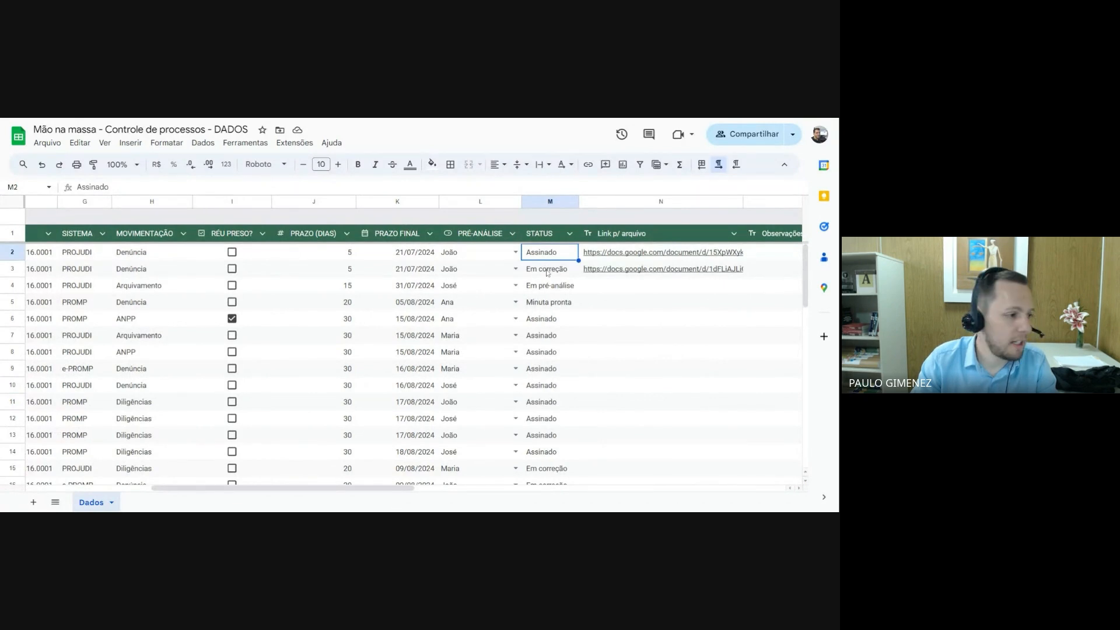
{"action": "left_click", "coordinate": [547, 269]}
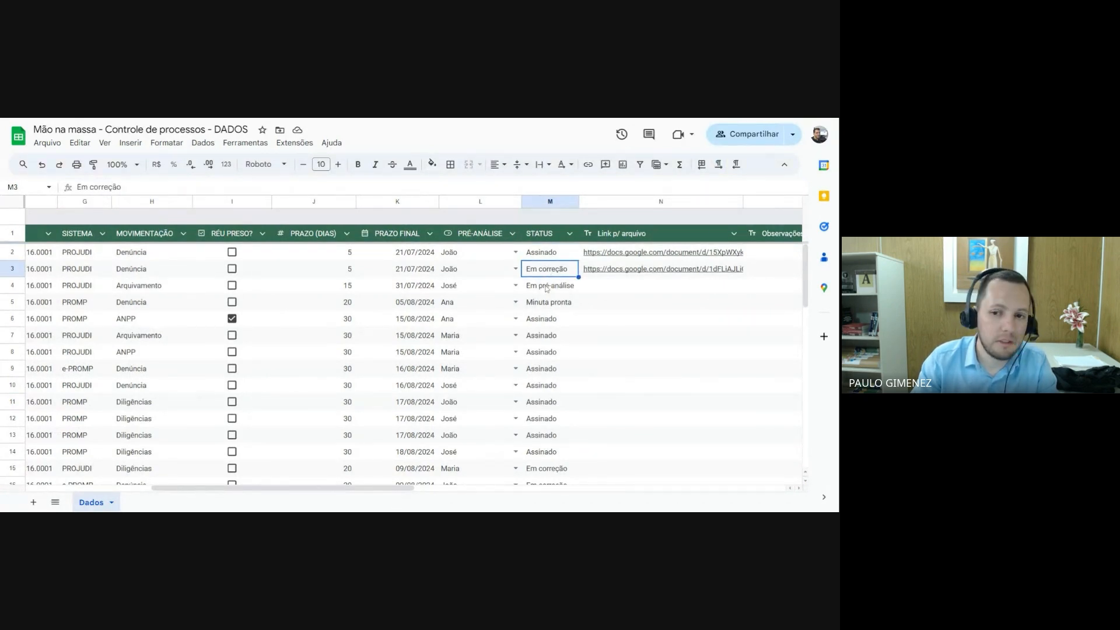
{"action": "left_click", "coordinate": [547, 287]}
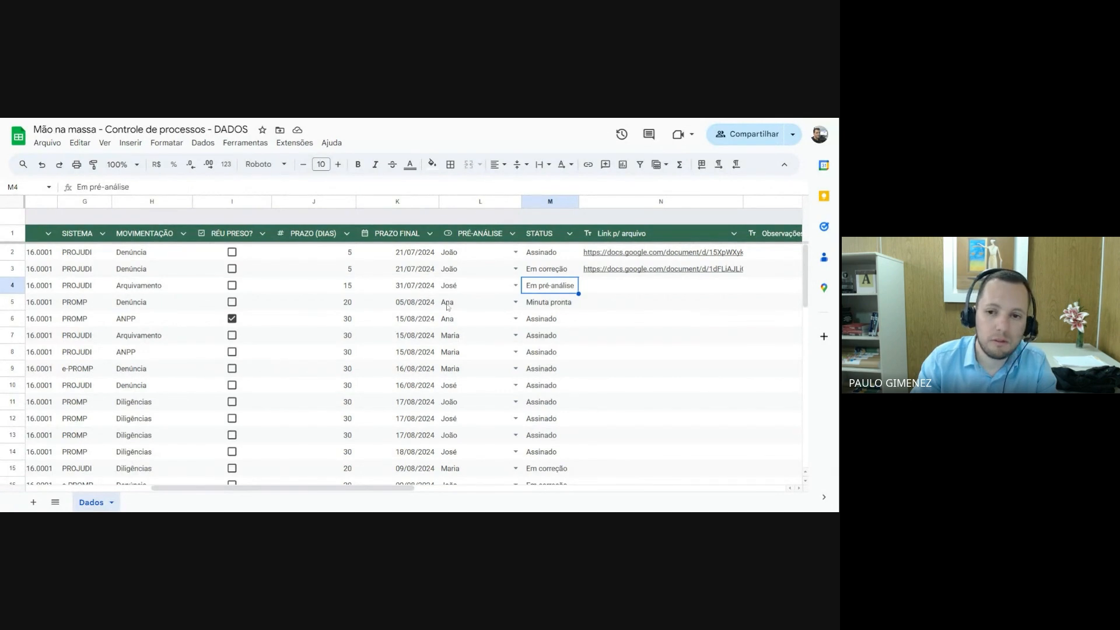
{"action": "left_click", "coordinate": [554, 309]}
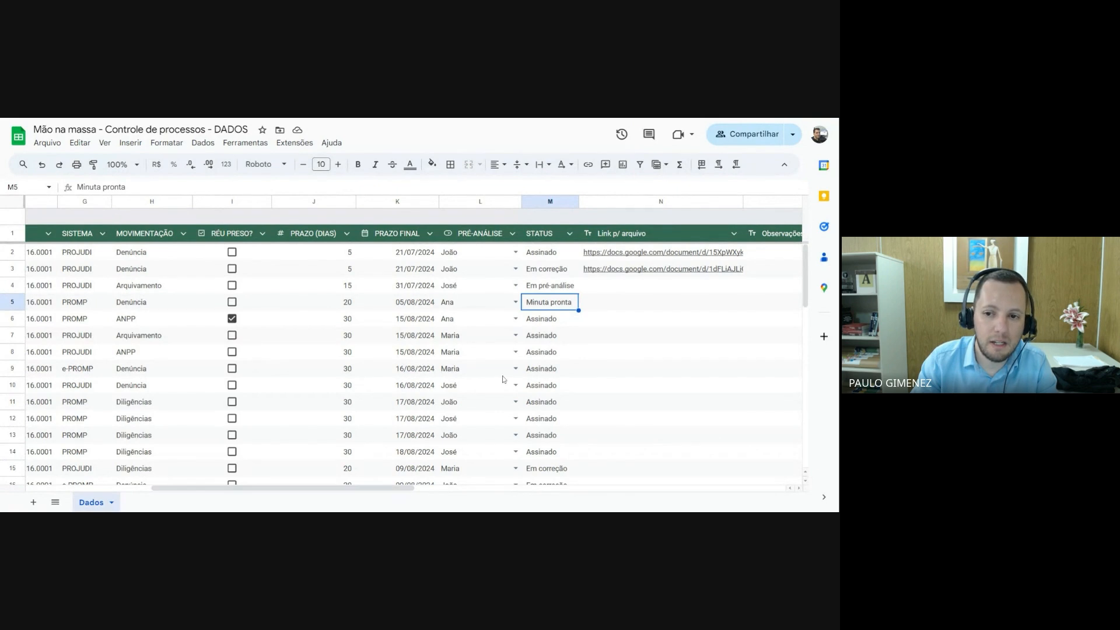
Enter the headers STATUS, TOTAL and HOJE in A14:C14 below the movement summary
{"action": "left_click_drag", "start_coordinate": [372, 484], "coordinate": [217, 495]}
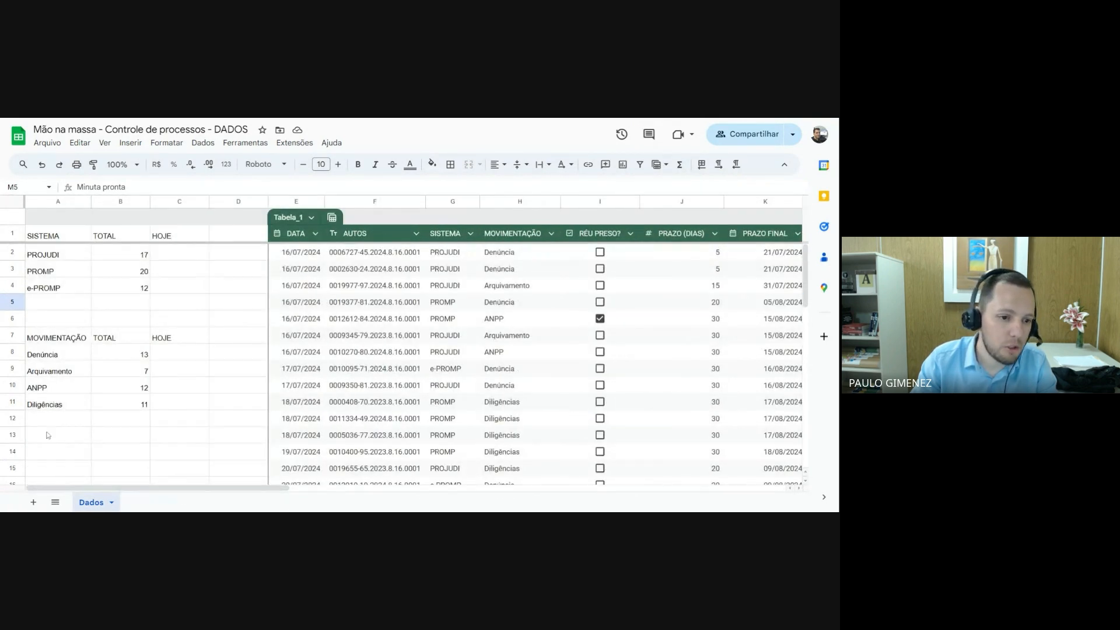
{"action": "left_click", "coordinate": [45, 453]}
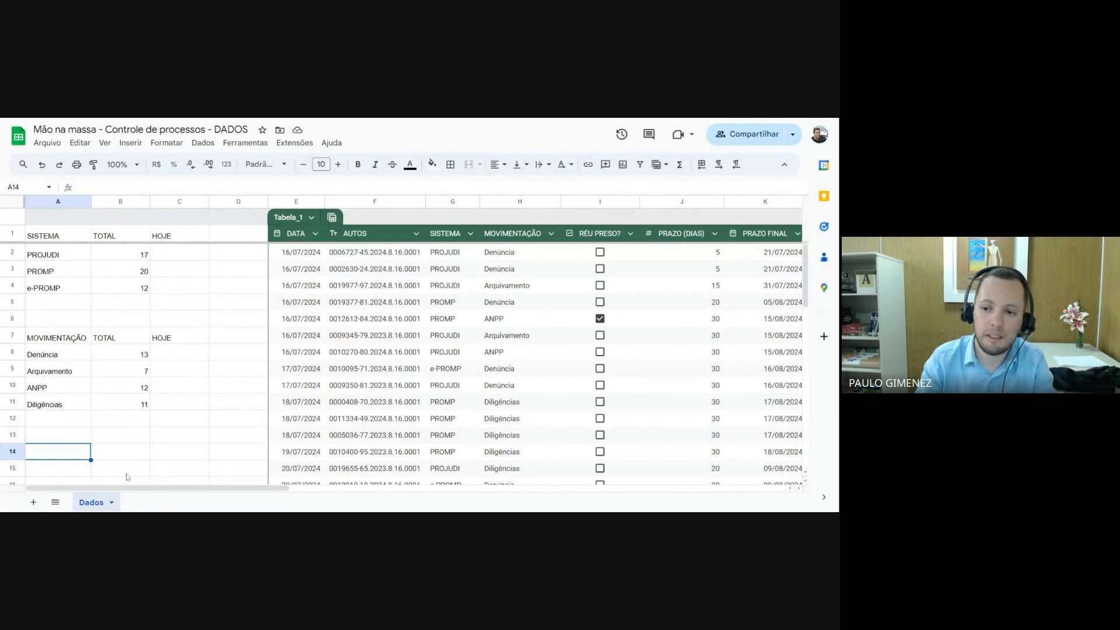
{"action": "scroll", "coordinate": [108, 429], "scroll_direction": "down", "scroll_amount": 3}
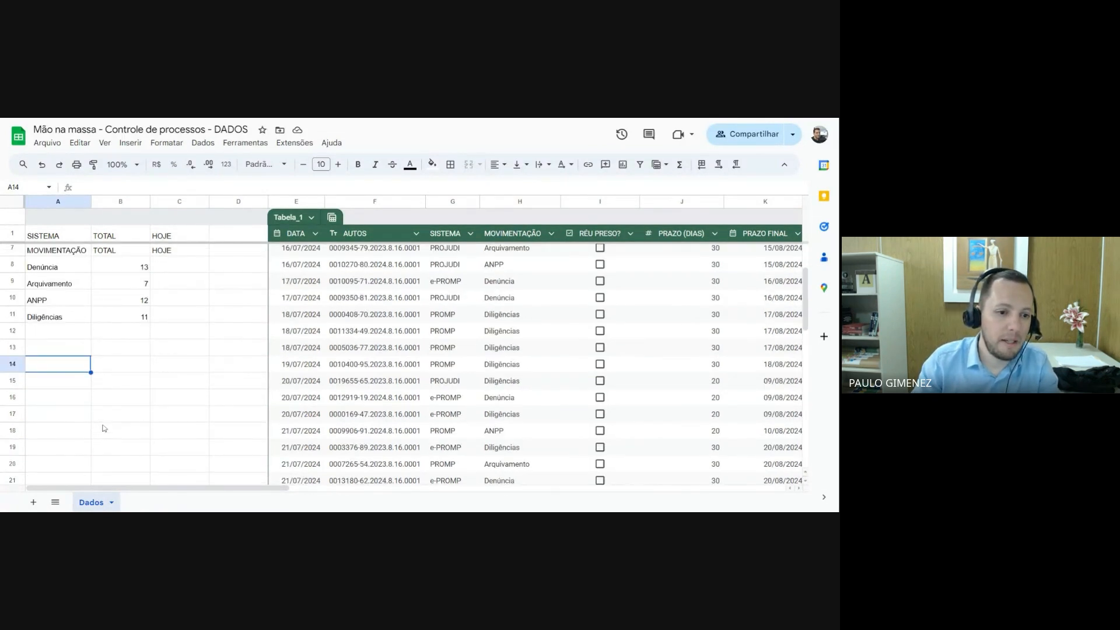
{"action": "type", "text": "statu"}
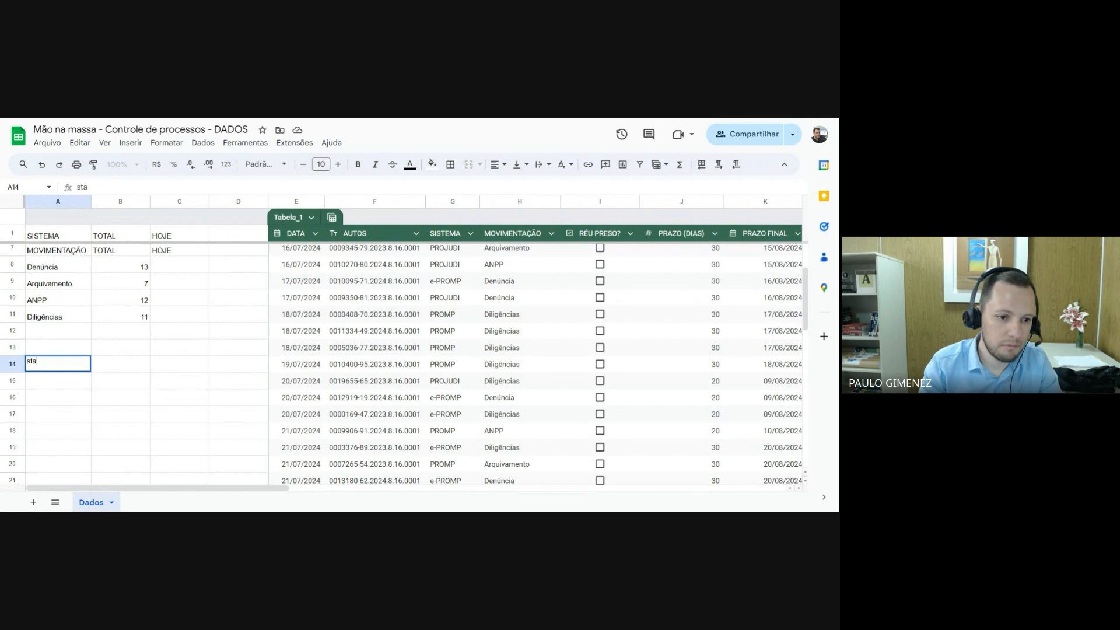
{"action": "key", "text": "BackSpace"}
{"action": "key", "text": "BackSpace"}
{"action": "key", "text": "BackSpace"}
{"action": "type", "text": "STATUS"}
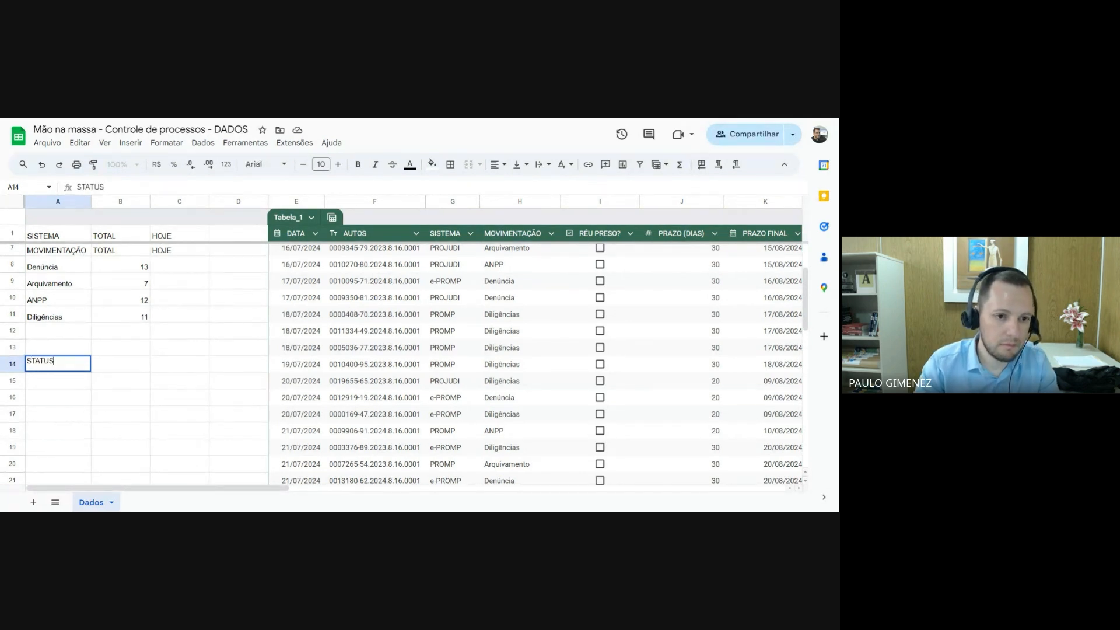
{"action": "key", "text": "Tab"}
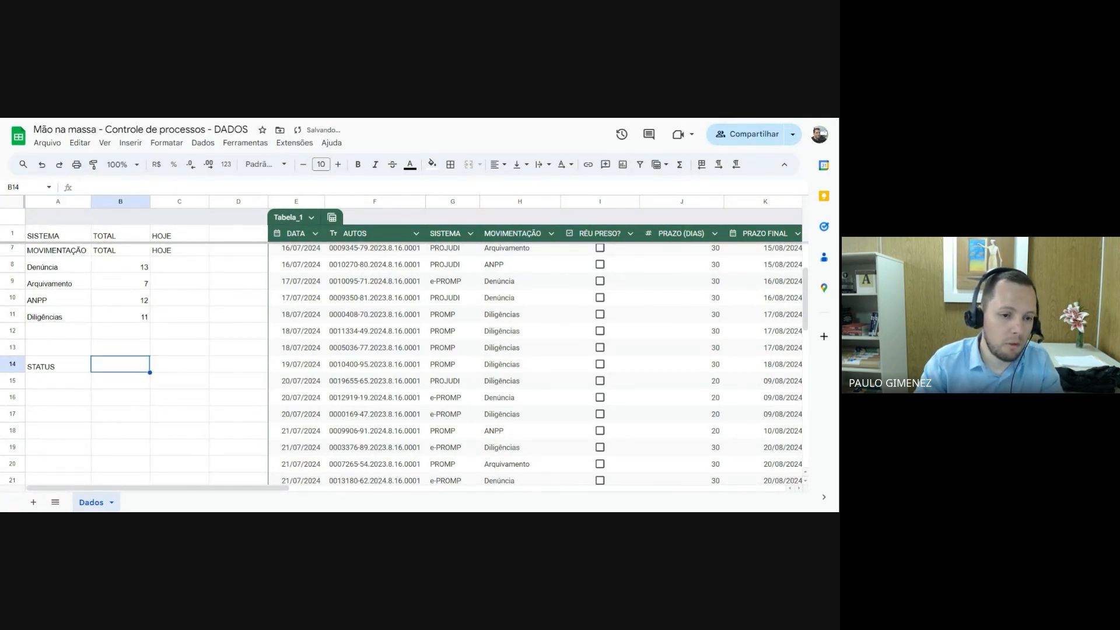
{"action": "type", "text": "TOTAL"}
{"action": "key", "text": "Tab"}
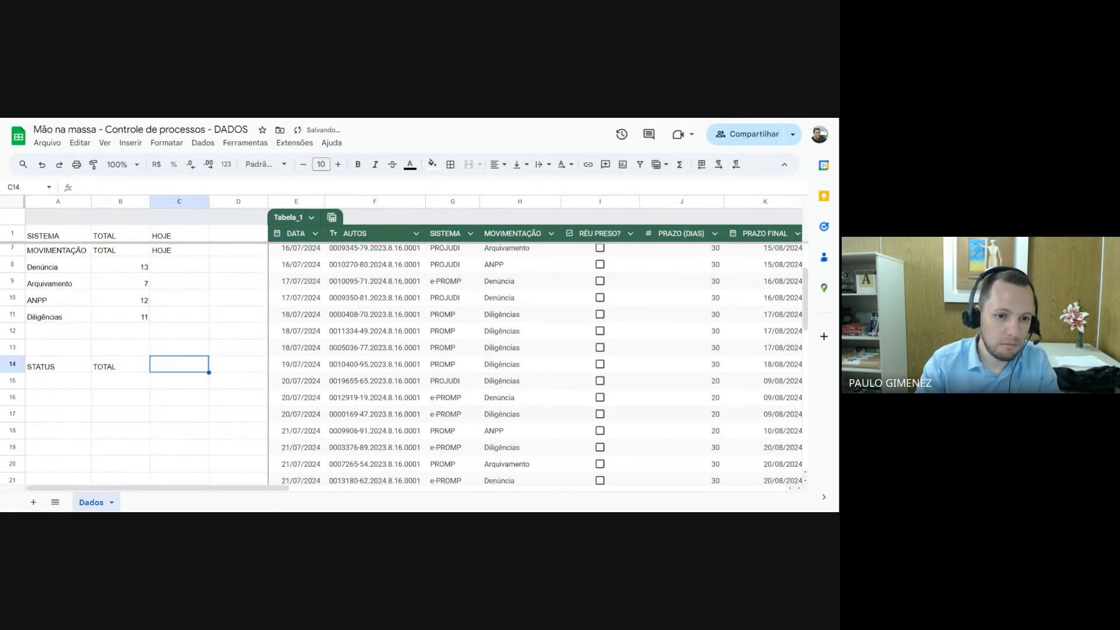
{"action": "type", "text": "HOJE"}
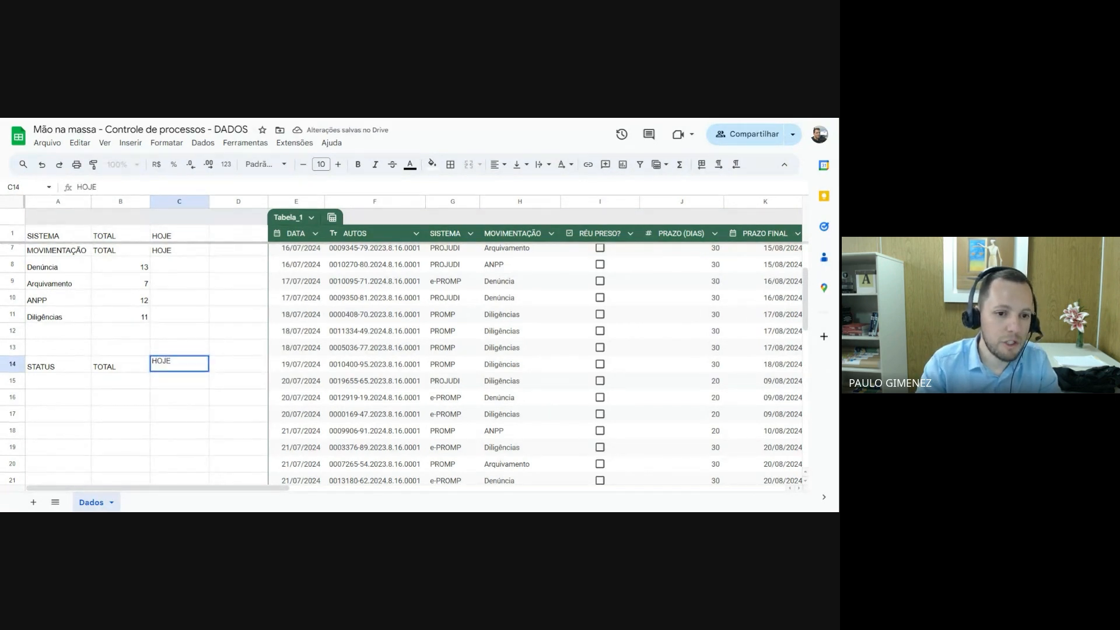
{"action": "key", "text": "Return"}
List the statuses Em pré-análise, Minuta pronta, Em correção and Assinado in A15:A18 under the STATUS header
{"action": "key", "text": "Left"}
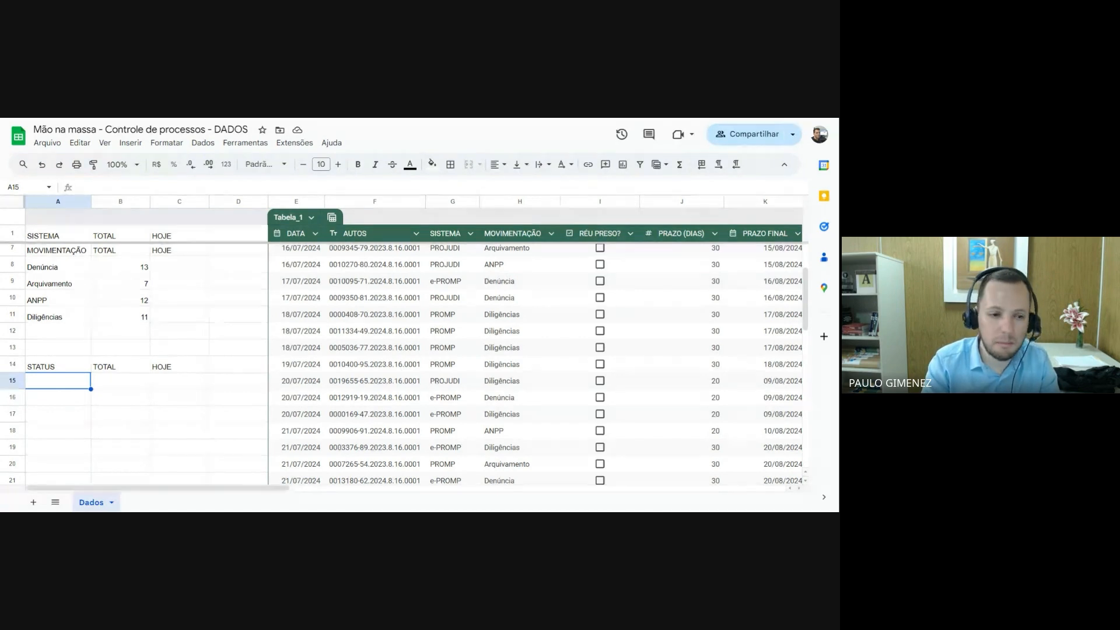
{"action": "type", "text": "Em"}
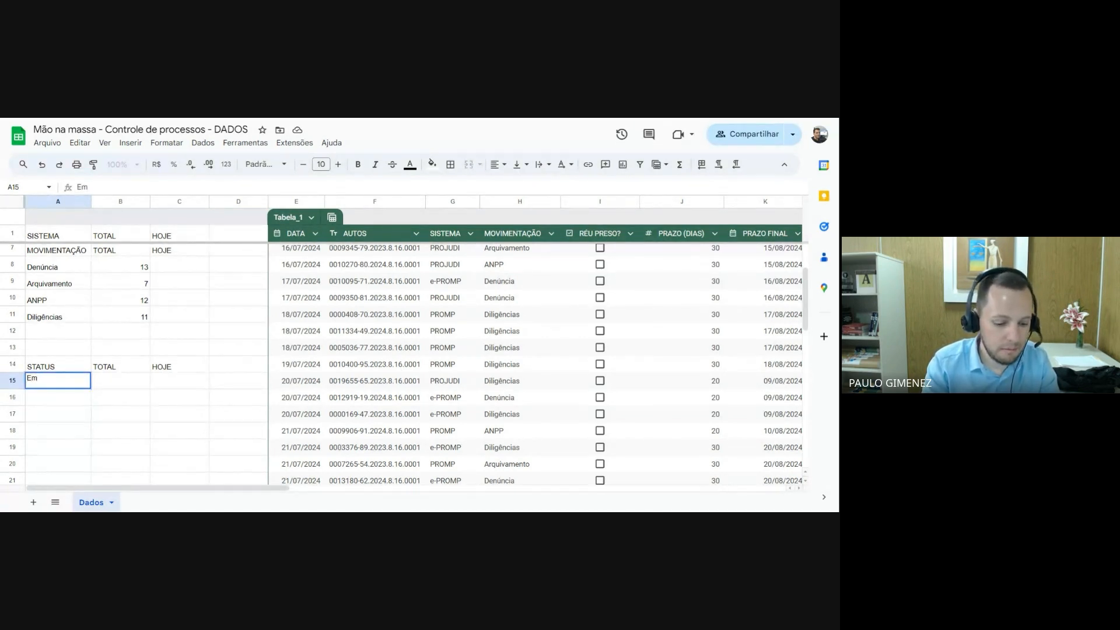
{"action": "type", "text": " pré-an"}
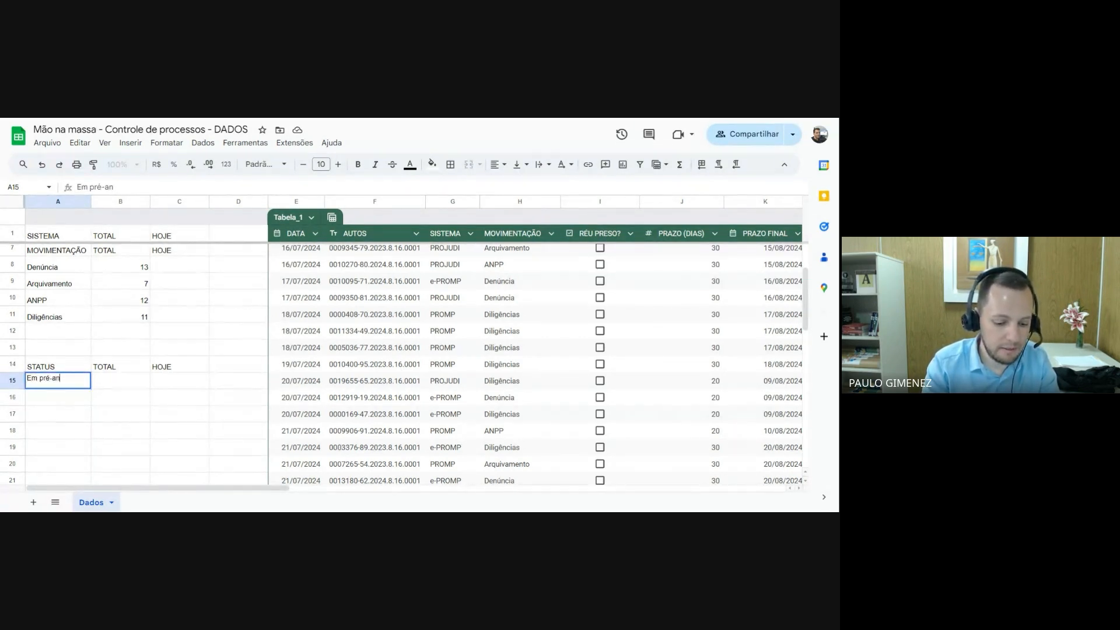
{"action": "type", "text": "álise"}
{"action": "key", "text": "Return"}
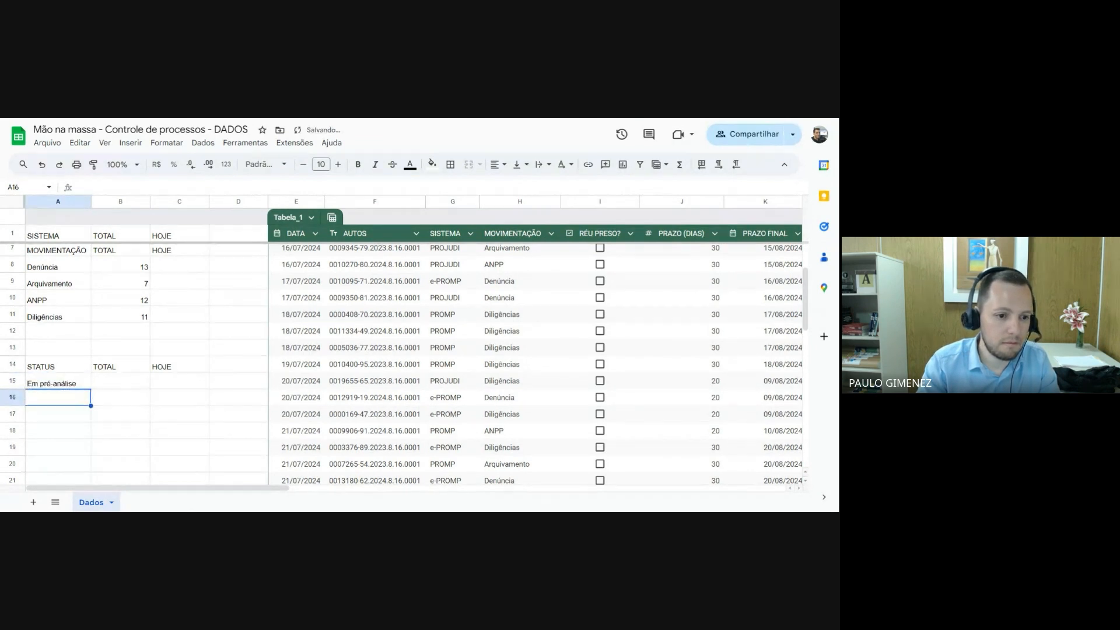
{"action": "type", "text": "Minuta "}
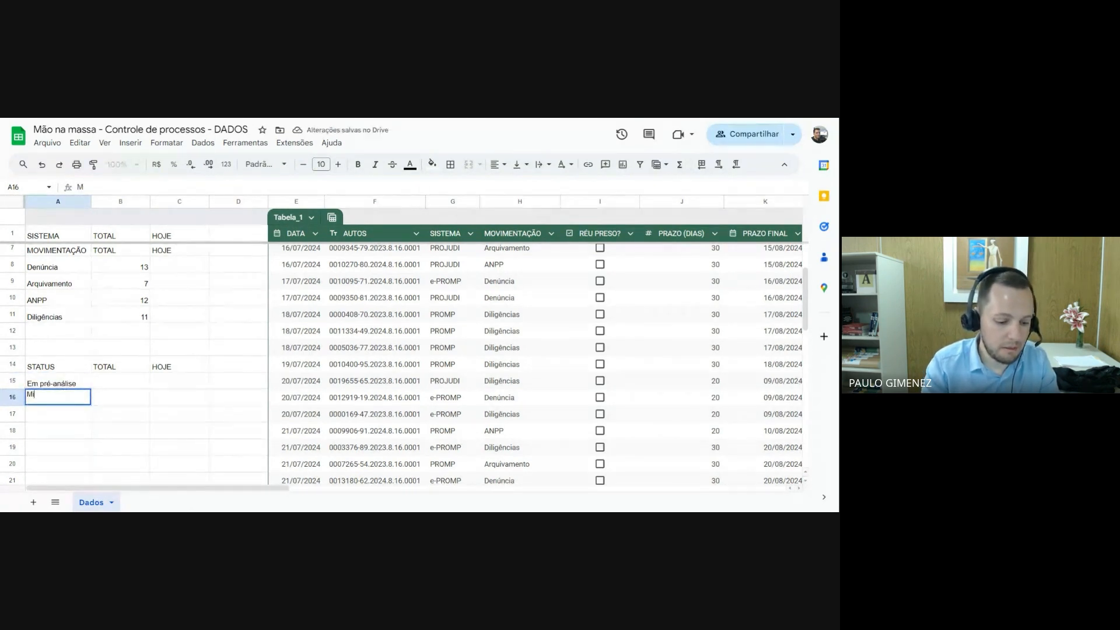
{"action": "type", "text": "pronta"}
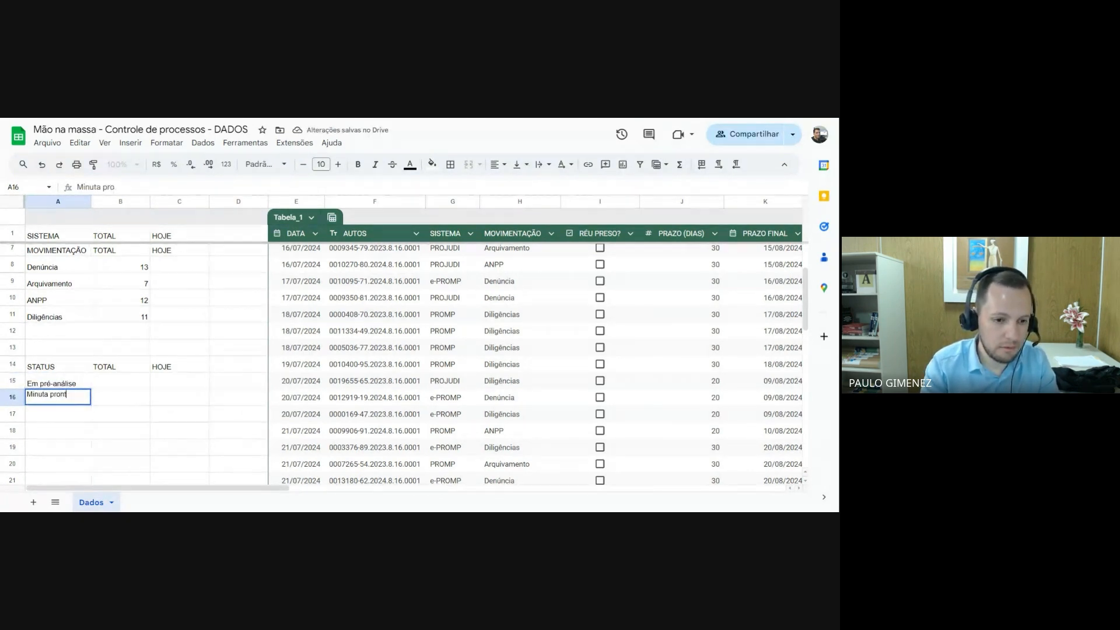
{"action": "key", "text": "Return"}
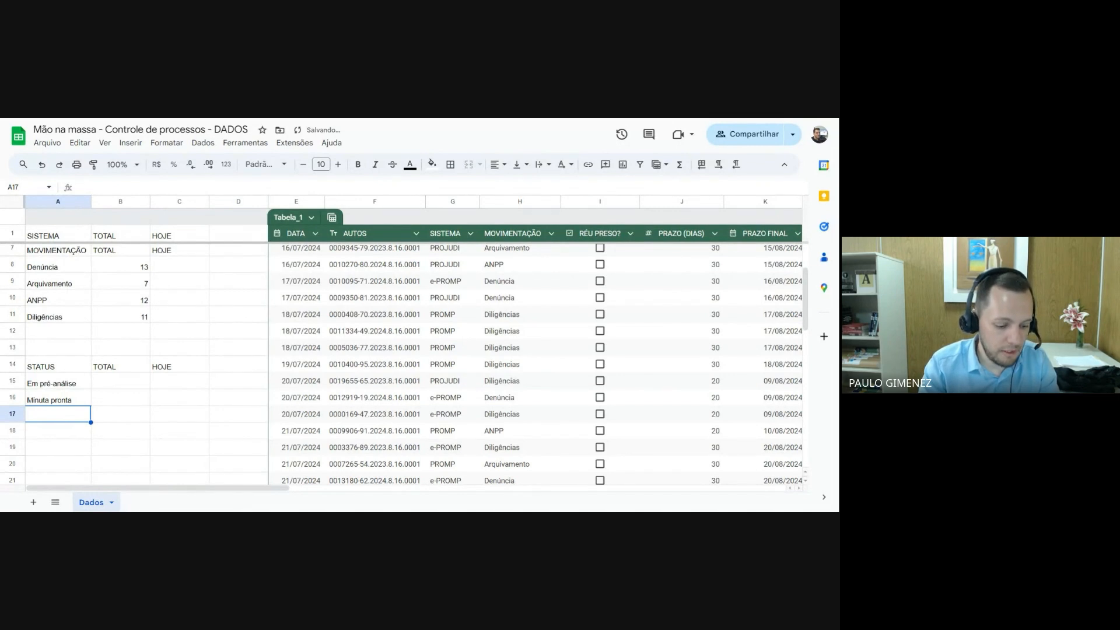
{"action": "type", "text": "Em co"}
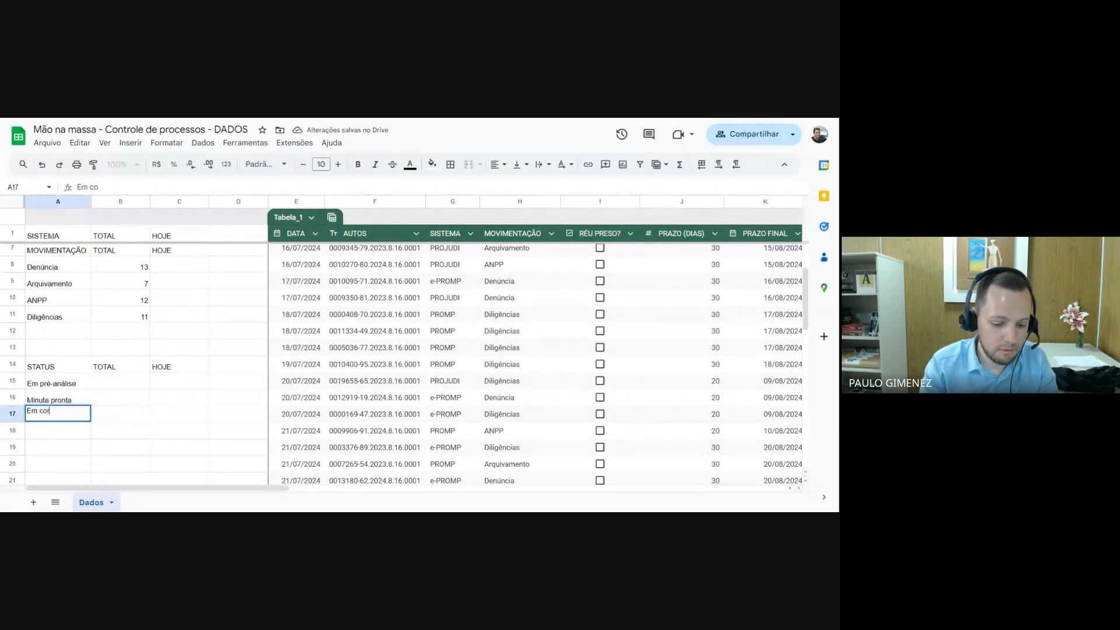
{"action": "type", "text": "rreção"}
{"action": "key", "text": "Return"}
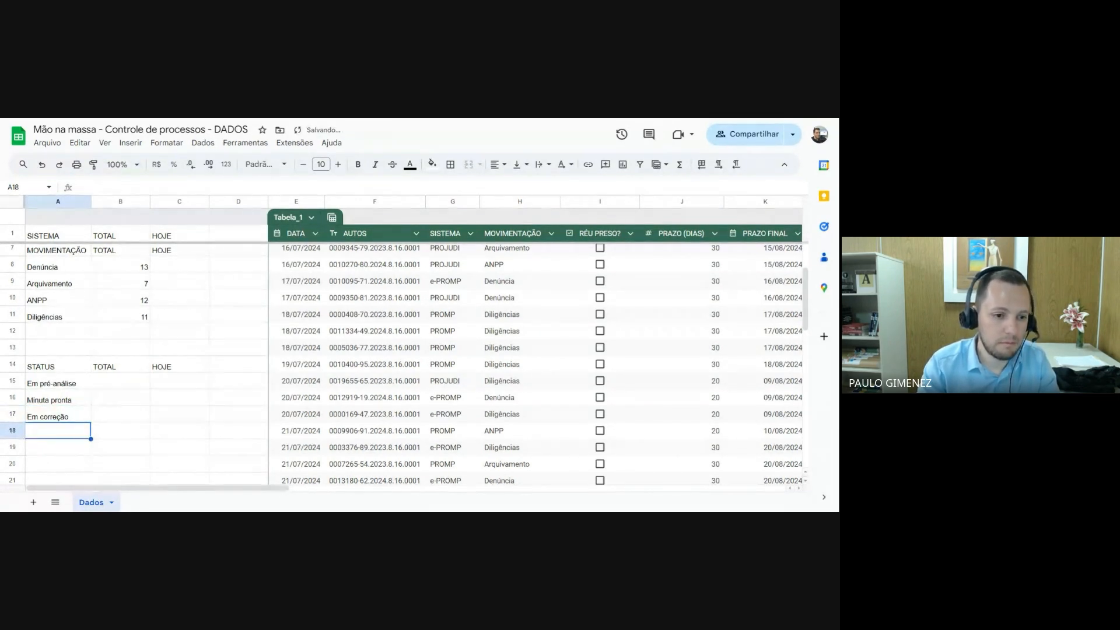
{"action": "type", "text": "Assinado"}
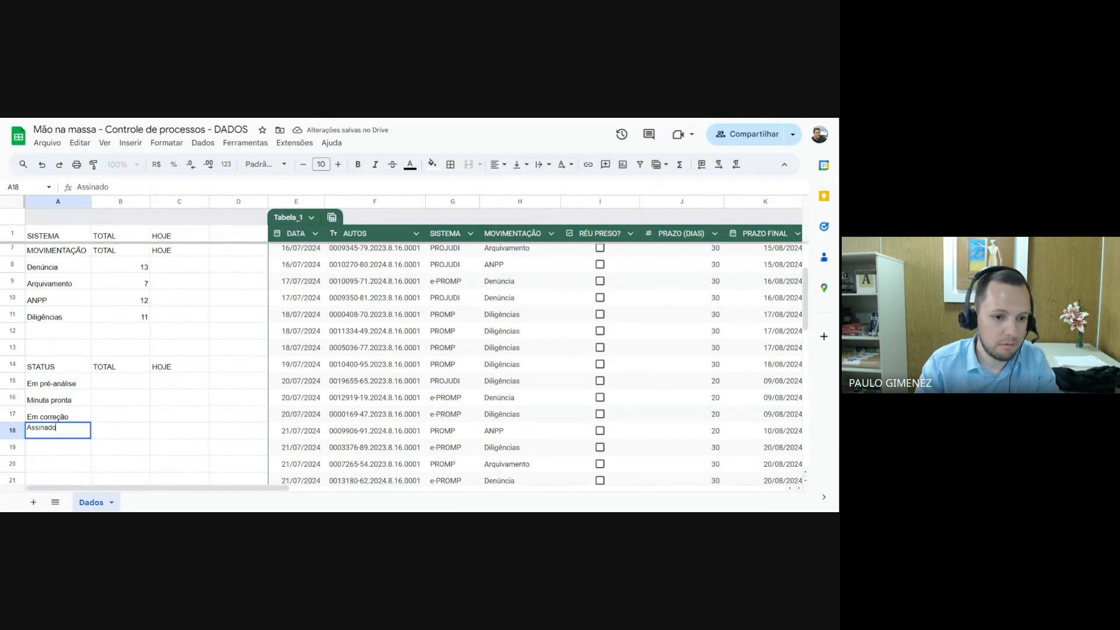
{"action": "key", "text": "Return"}
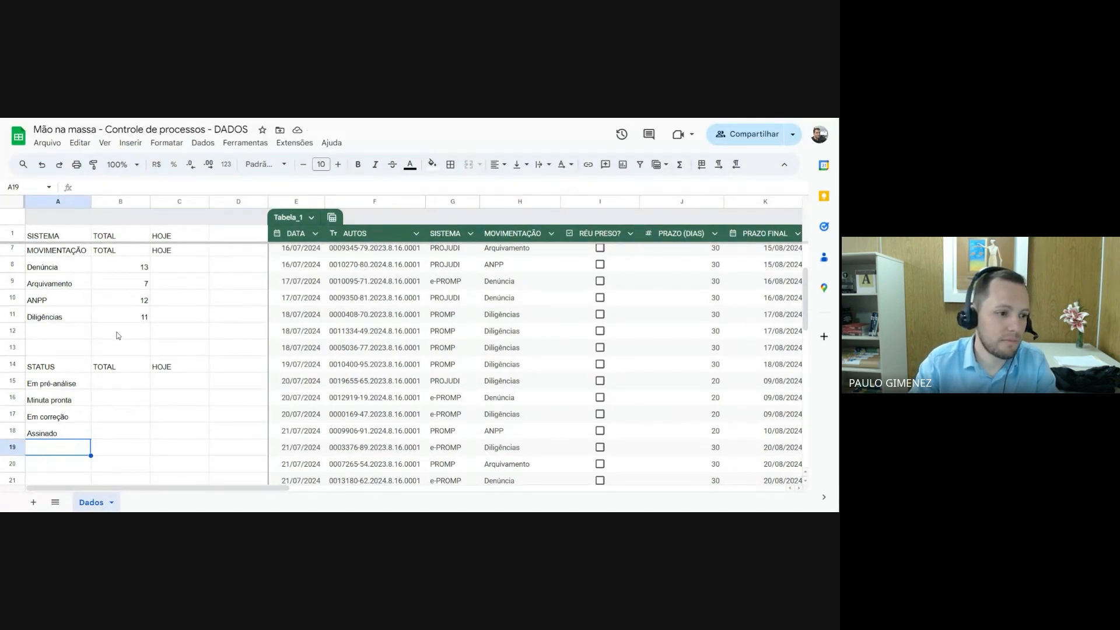
Count the Em pré-análise processes in B15 with =CONT.SE(M:M;A15) and accept the suggested autofill for B16:B18
{"action": "left_click", "coordinate": [119, 384]}
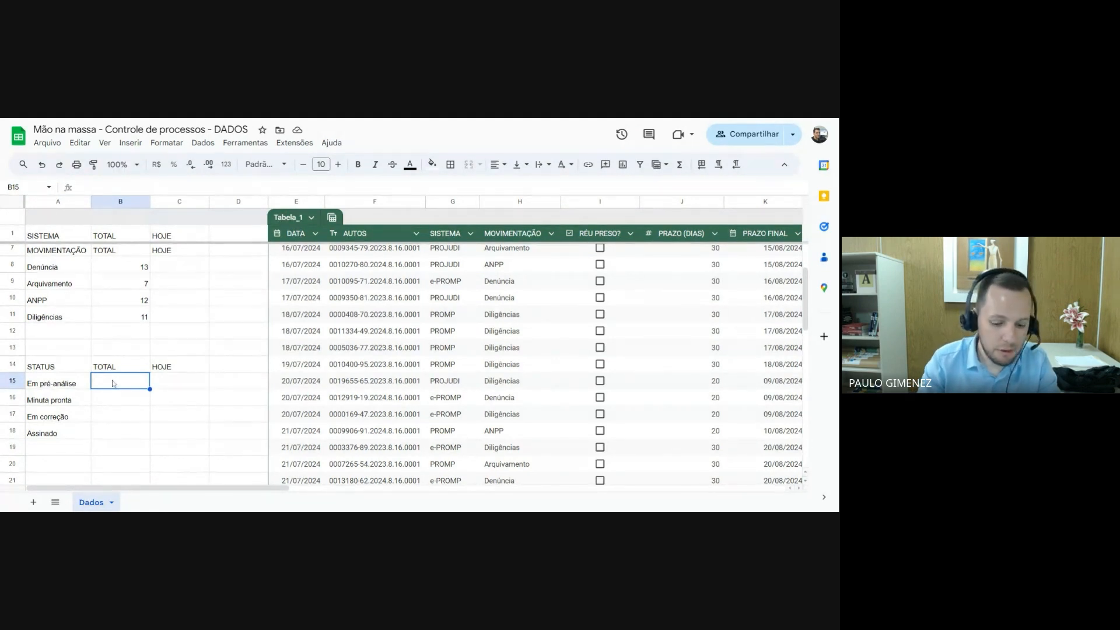
{"action": "type", "text": "="}
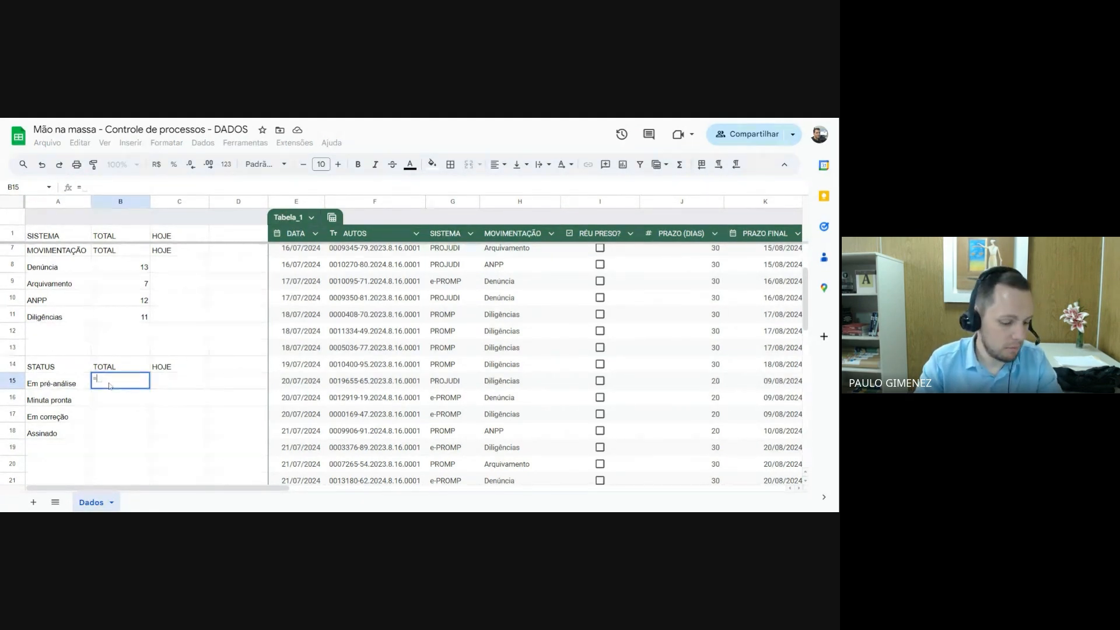
{"action": "type", "text": "cont.se"}
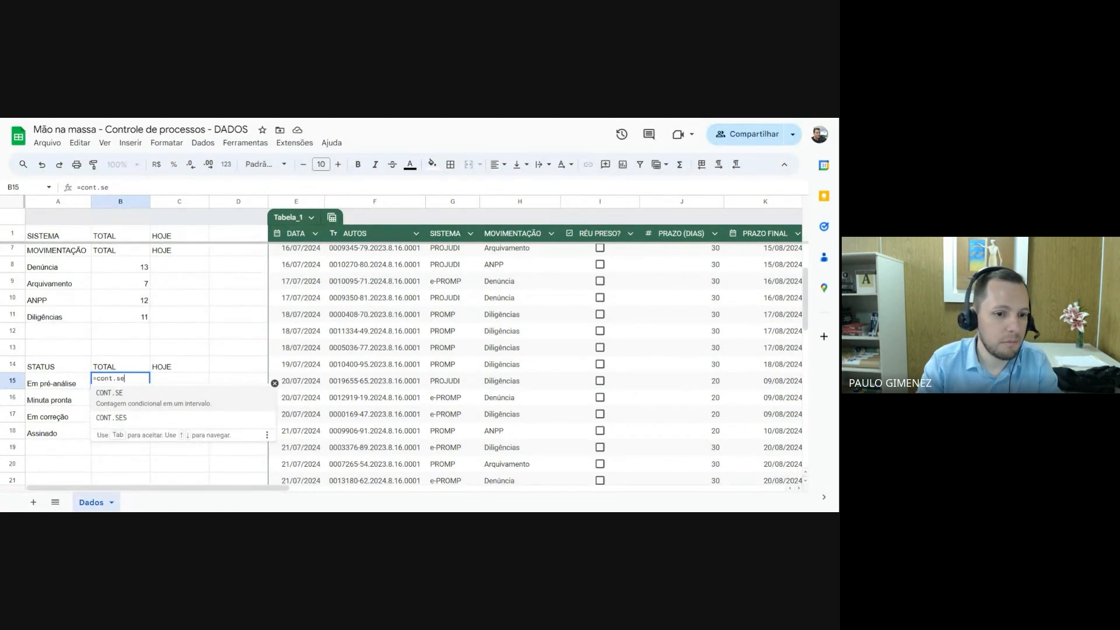
{"action": "key", "text": "Tab"}
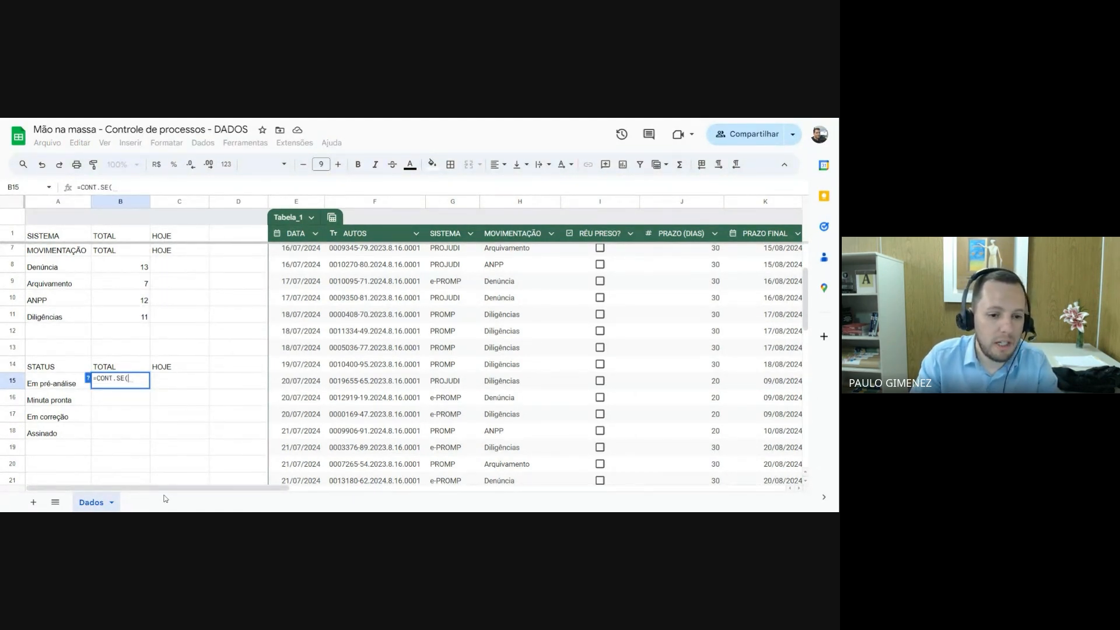
{"action": "left_click_drag", "start_coordinate": [165, 499], "coordinate": [336, 508]}
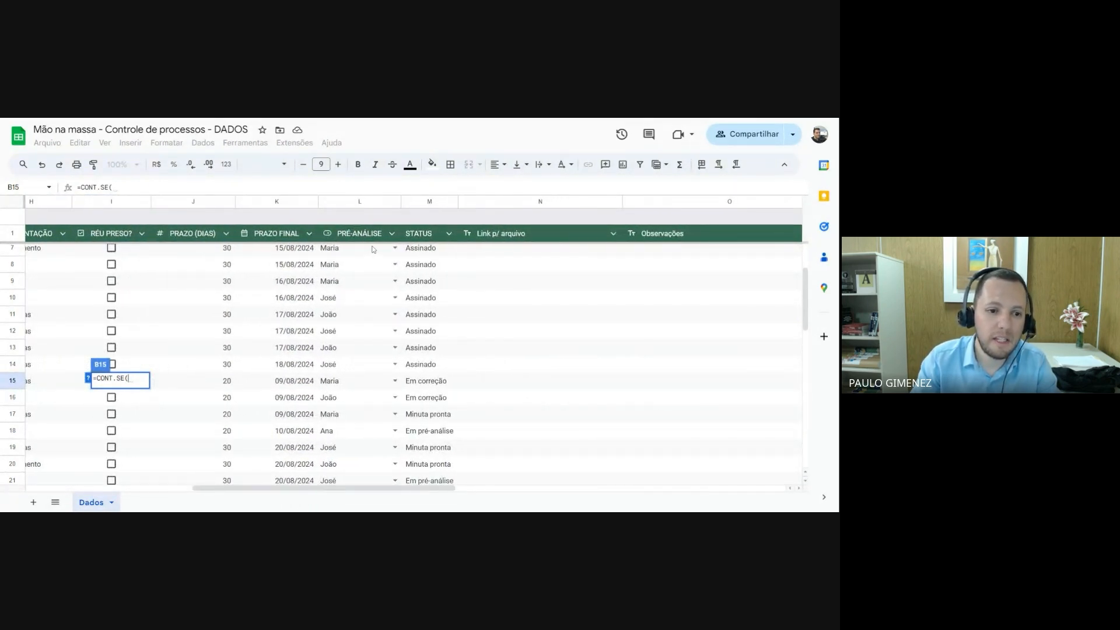
{"action": "left_click", "coordinate": [431, 202]}
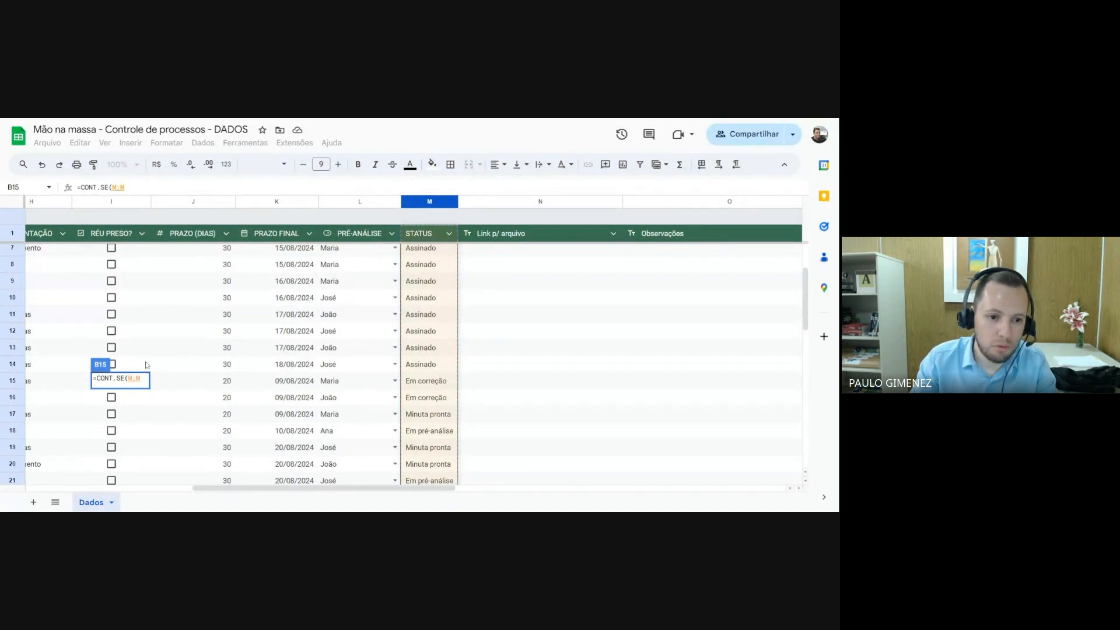
{"action": "type", "text": ";"}
{"action": "left_click_drag", "start_coordinate": [237, 488], "coordinate": [56, 491]}
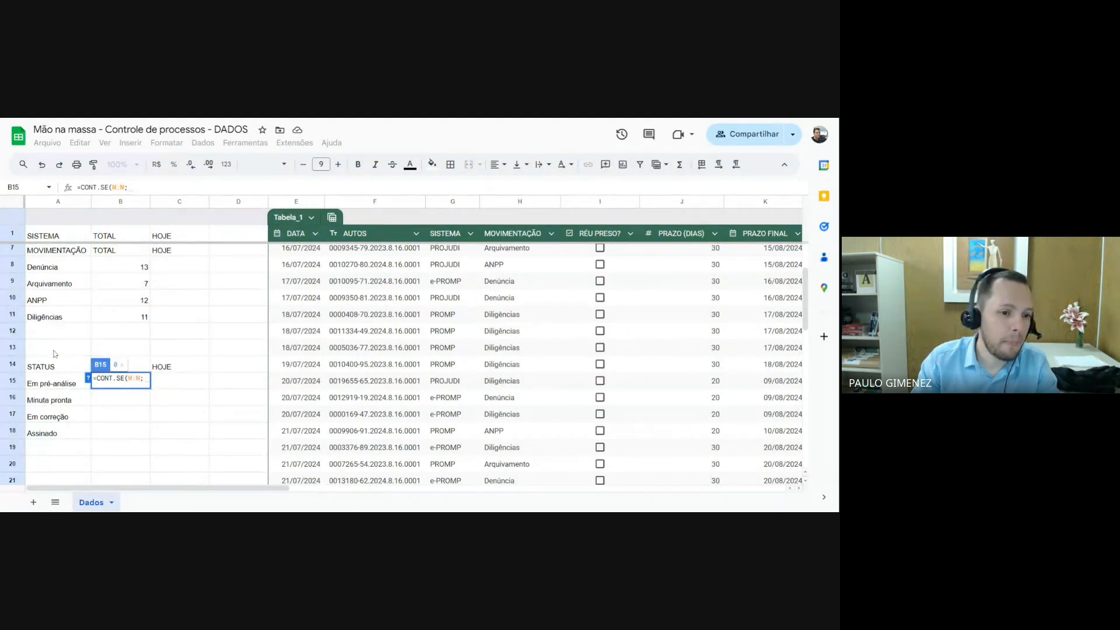
{"action": "left_click", "coordinate": [50, 385]}
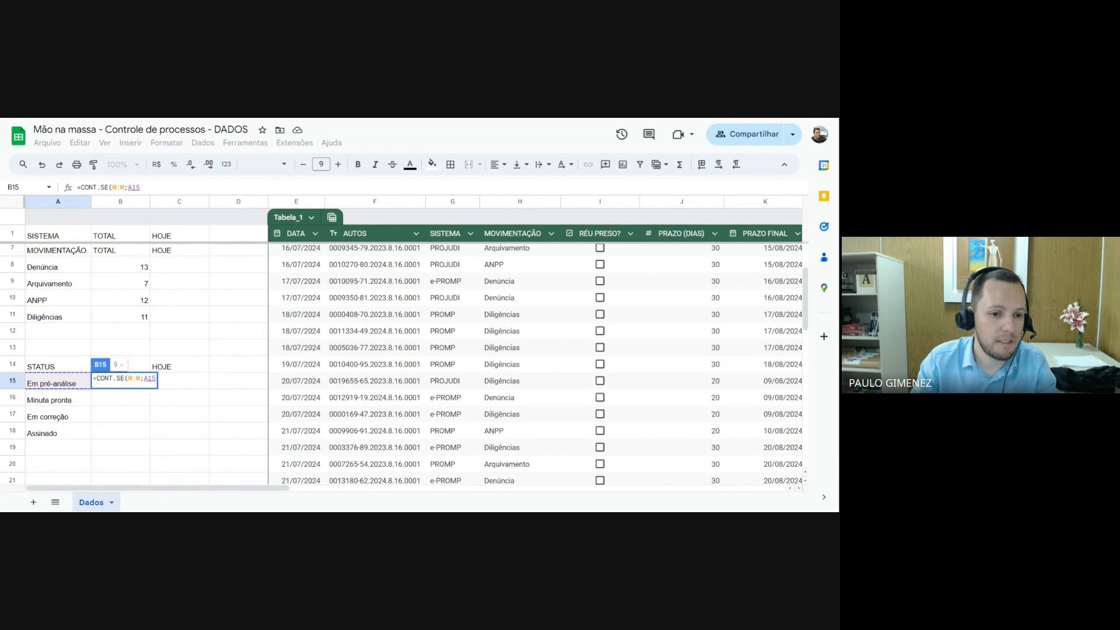
{"action": "key", "text": "Return"}
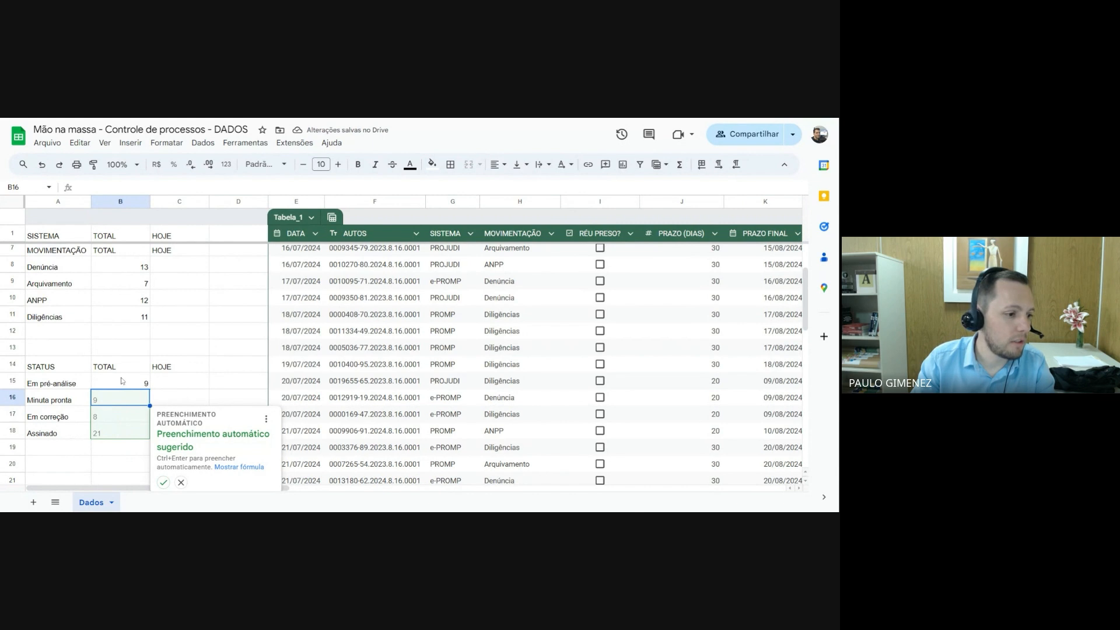
{"action": "left_click", "coordinate": [163, 482]}
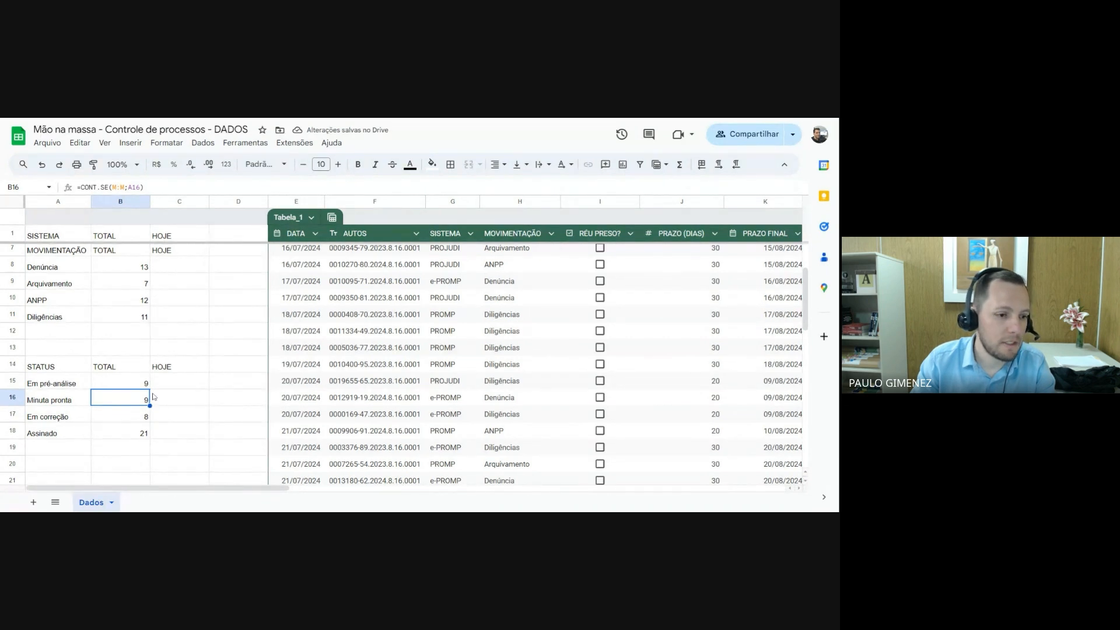
Begin a CONT.SES formula in C2 under HOJE, matching the SISTEMA column G:G against PROJUDI in A2
{"action": "scroll", "coordinate": [153, 397], "scroll_direction": "up", "scroll_amount": 3}
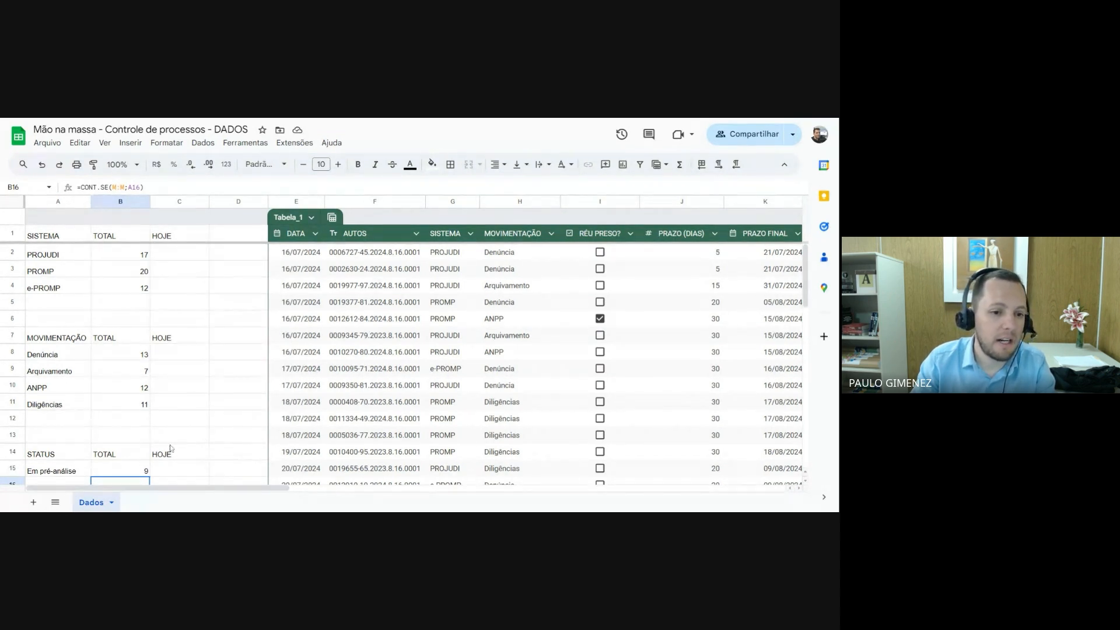
{"action": "scroll", "coordinate": [140, 444], "scroll_direction": "down", "scroll_amount": 1}
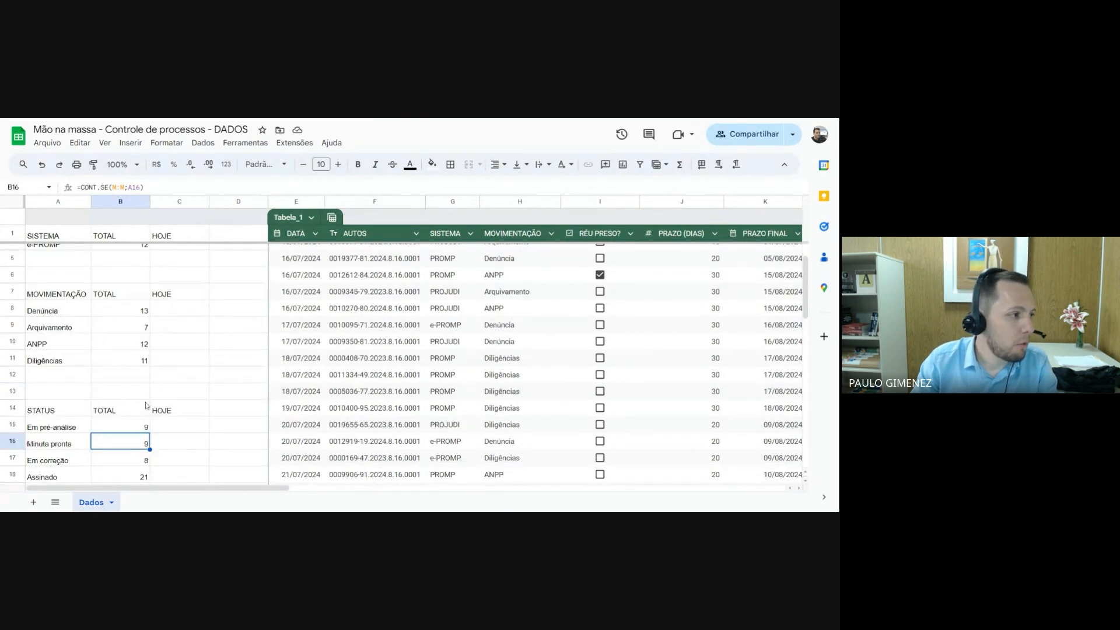
{"action": "scroll", "coordinate": [146, 405], "scroll_direction": "up", "scroll_amount": 2}
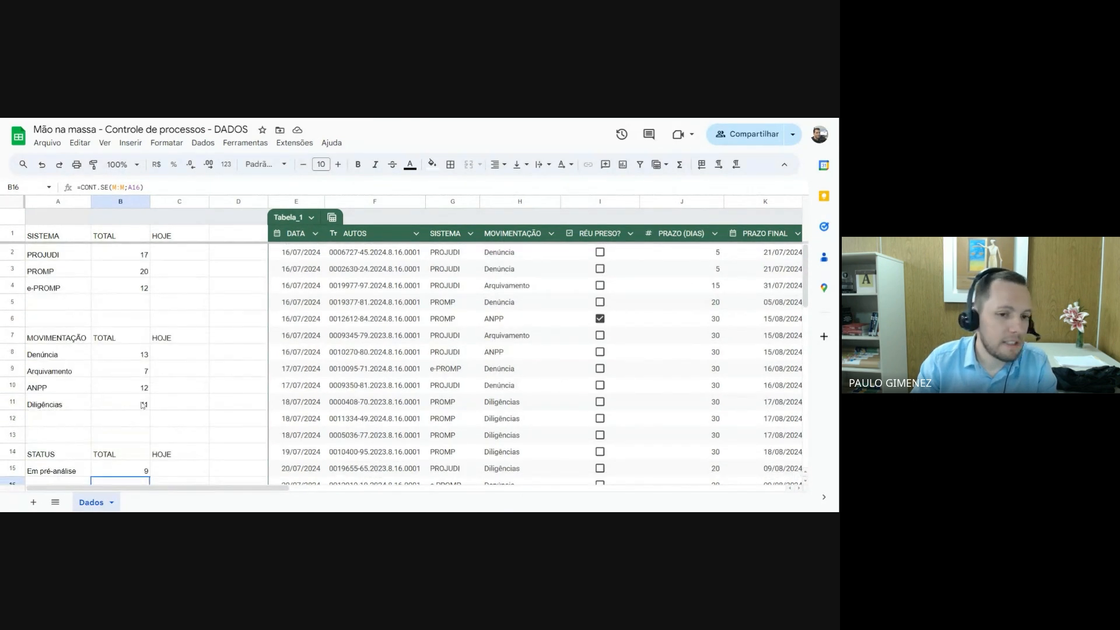
{"action": "left_click", "coordinate": [177, 255]}
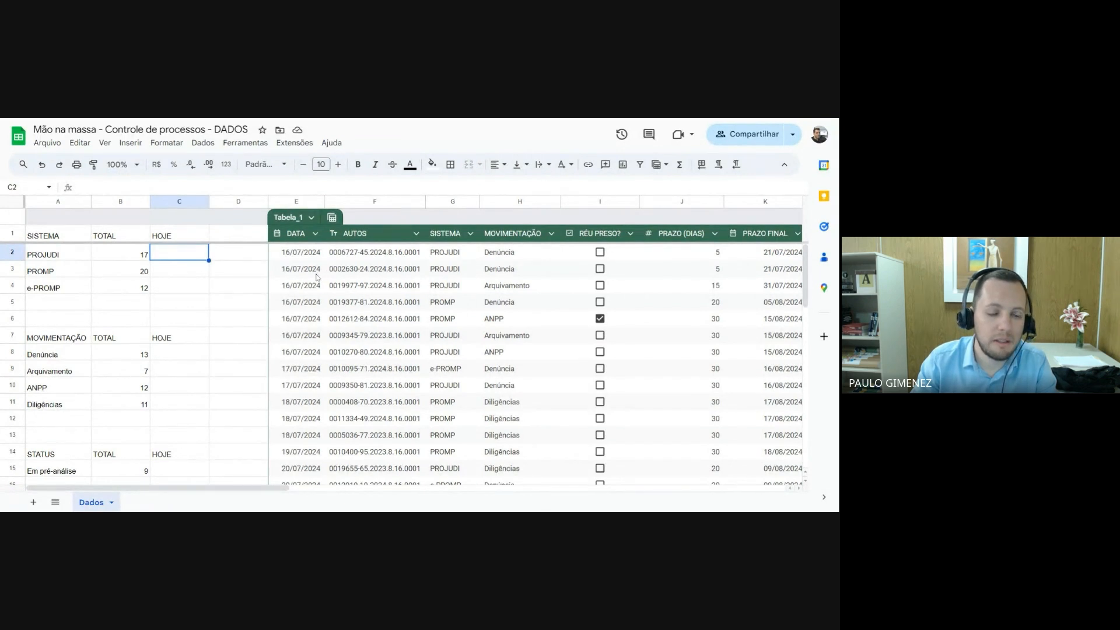
{"action": "left_click", "coordinate": [188, 270]}
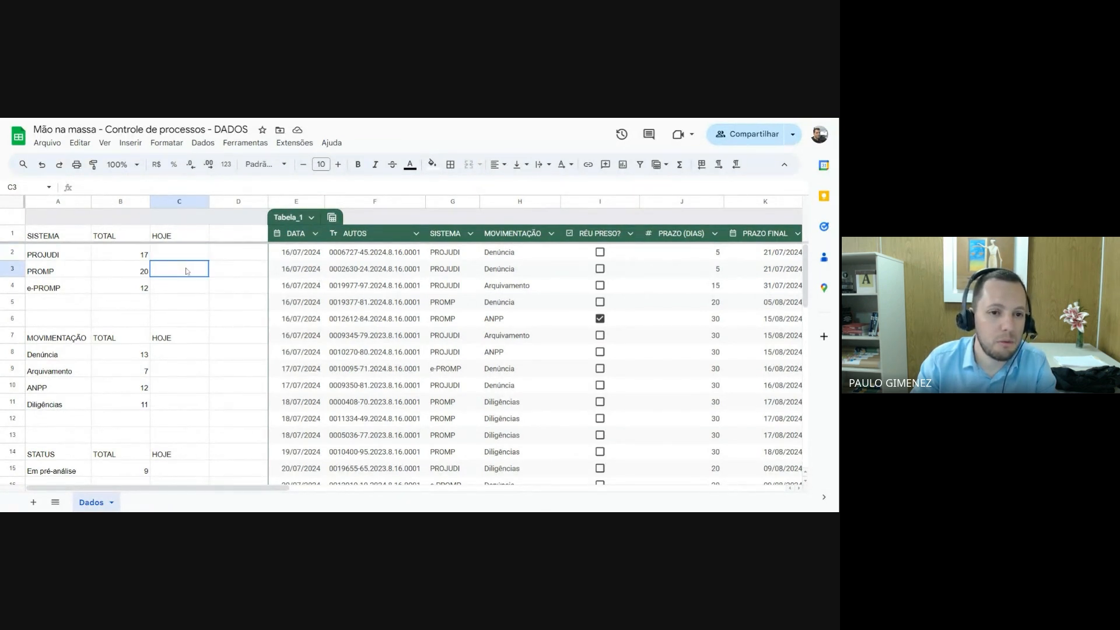
{"action": "left_click", "coordinate": [187, 254]}
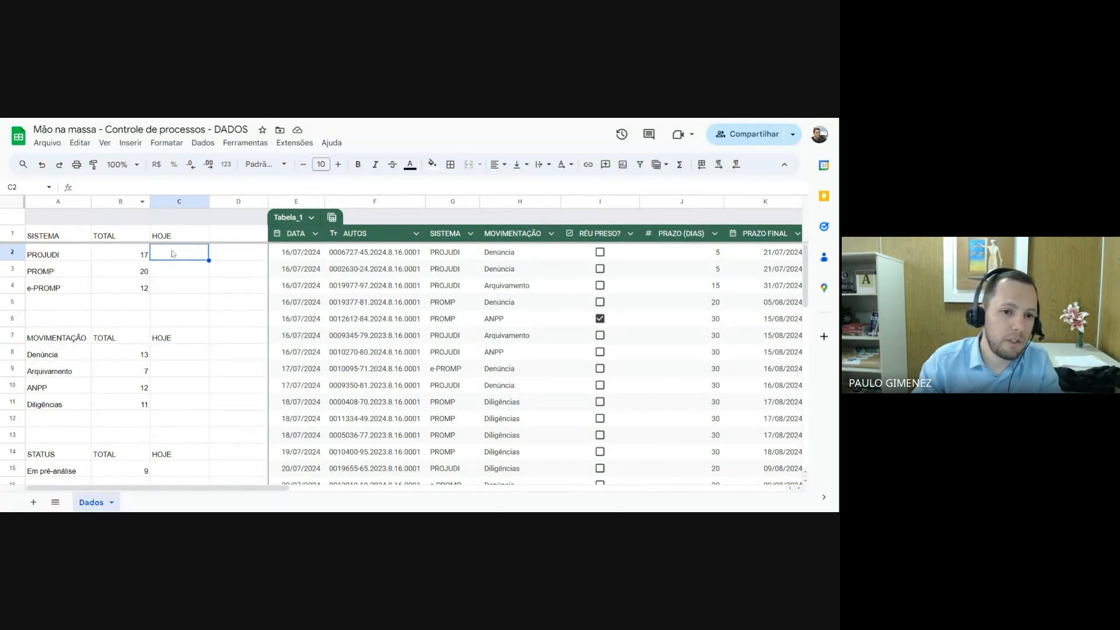
{"action": "type", "text": "="}
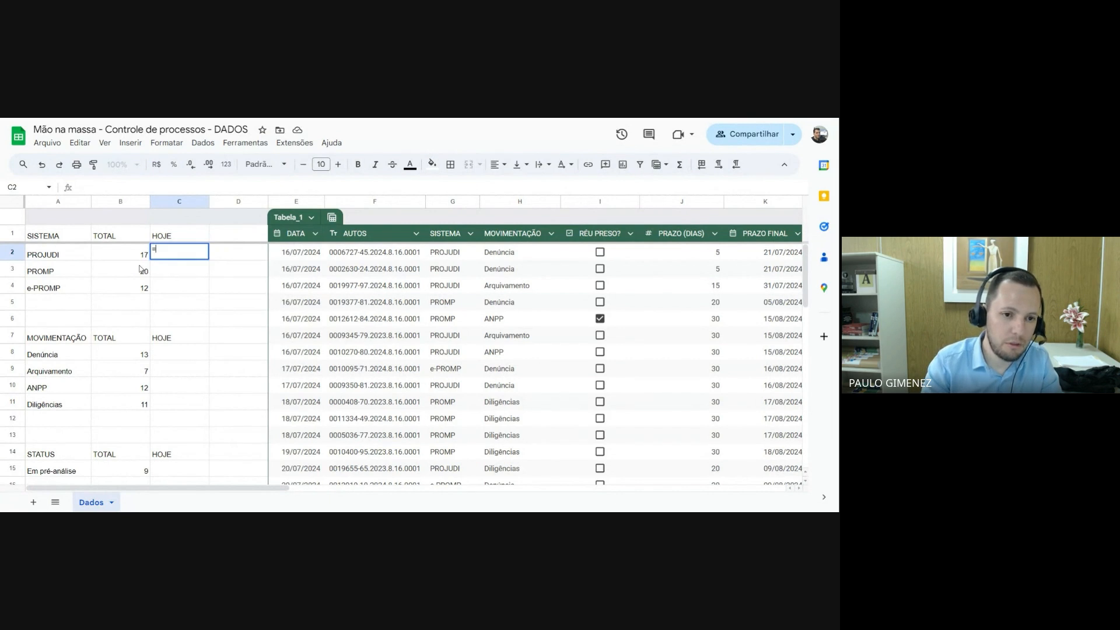
{"action": "type", "text": "co"}
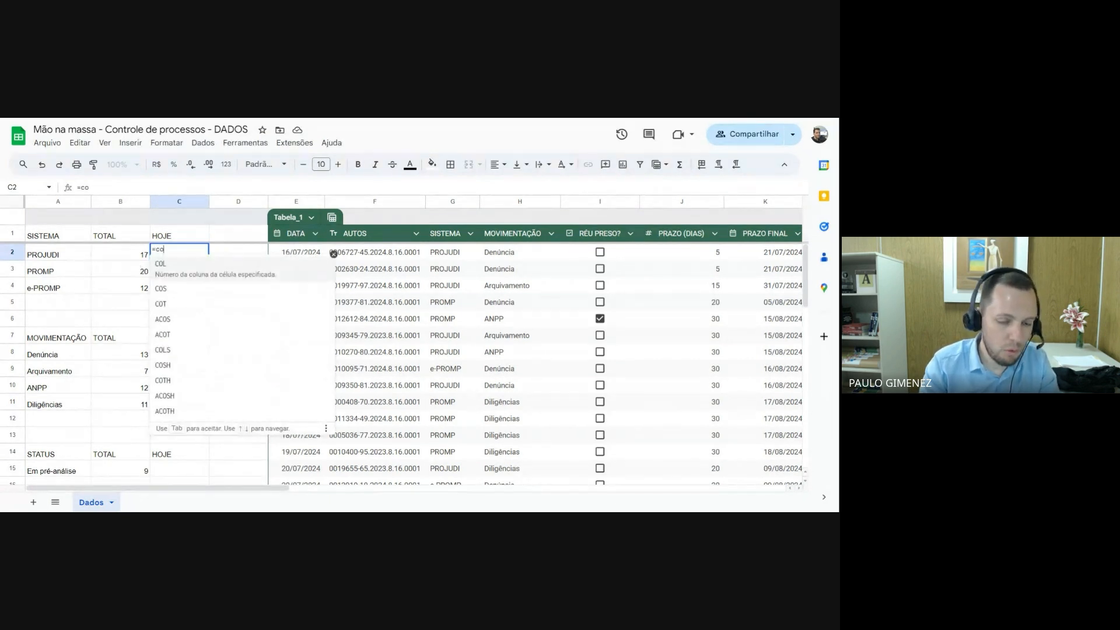
{"action": "type", "text": "nt.se"}
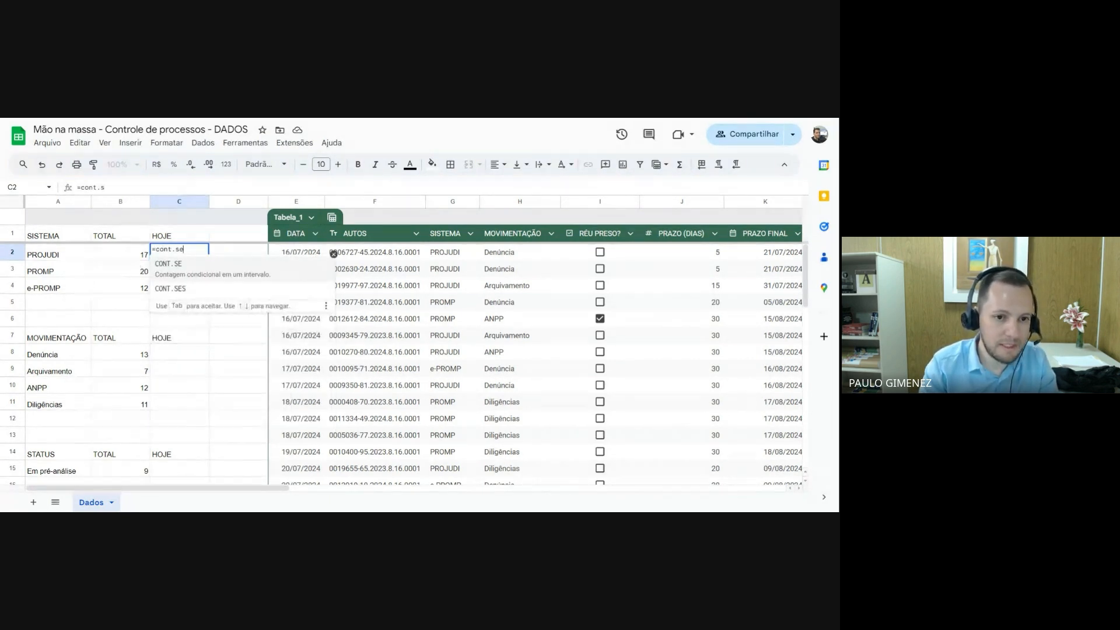
{"action": "type", "text": "s"}
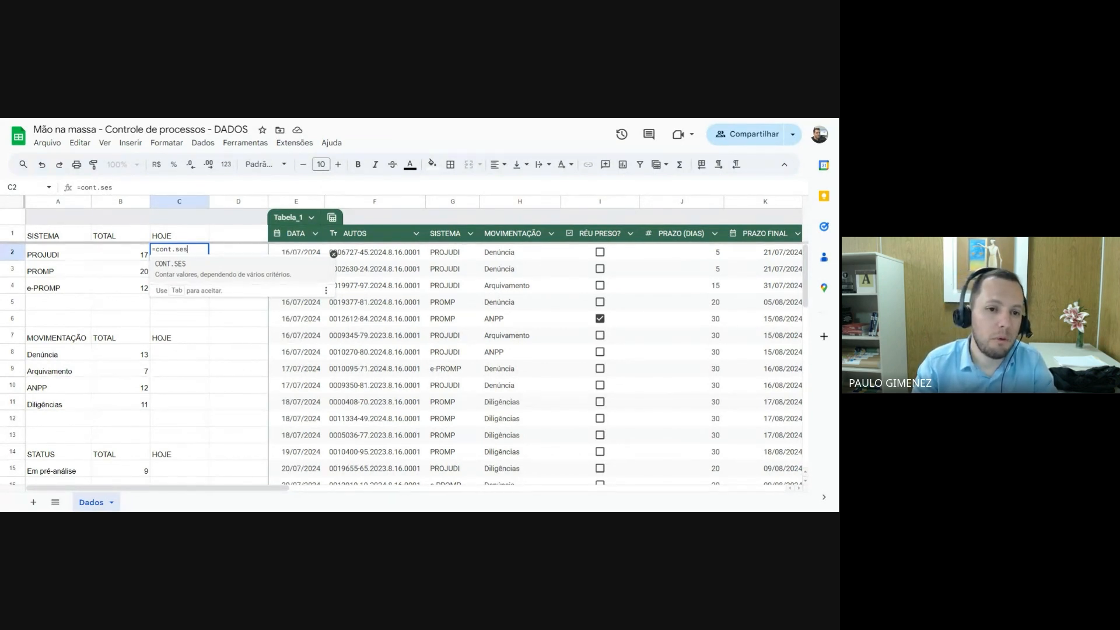
{"action": "key", "text": "Tab"}
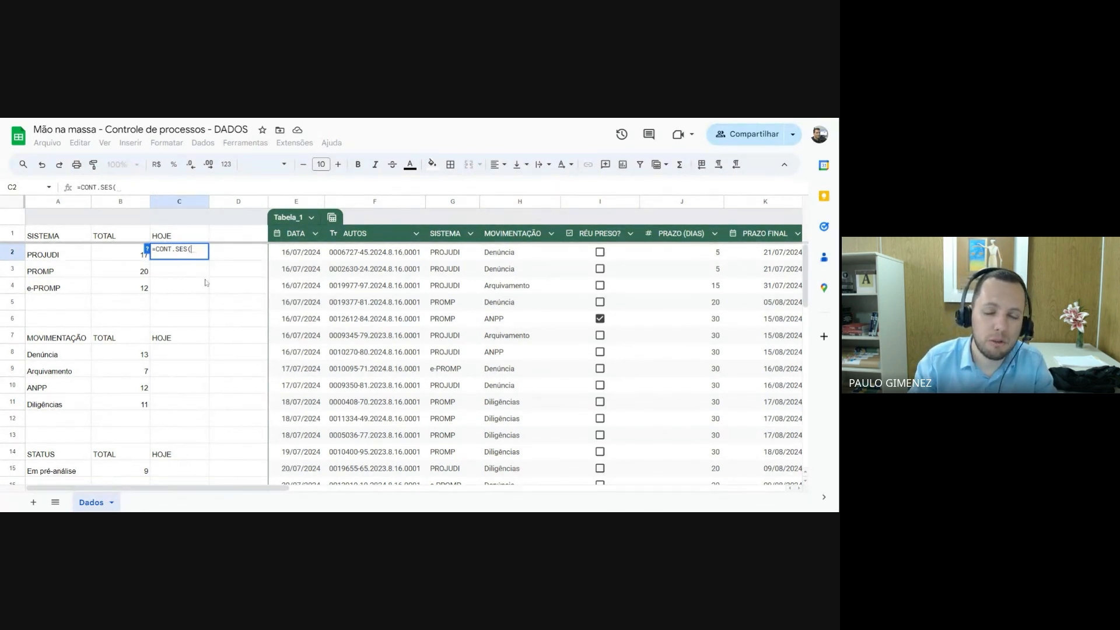
{"action": "left_click", "coordinate": [452, 203]}
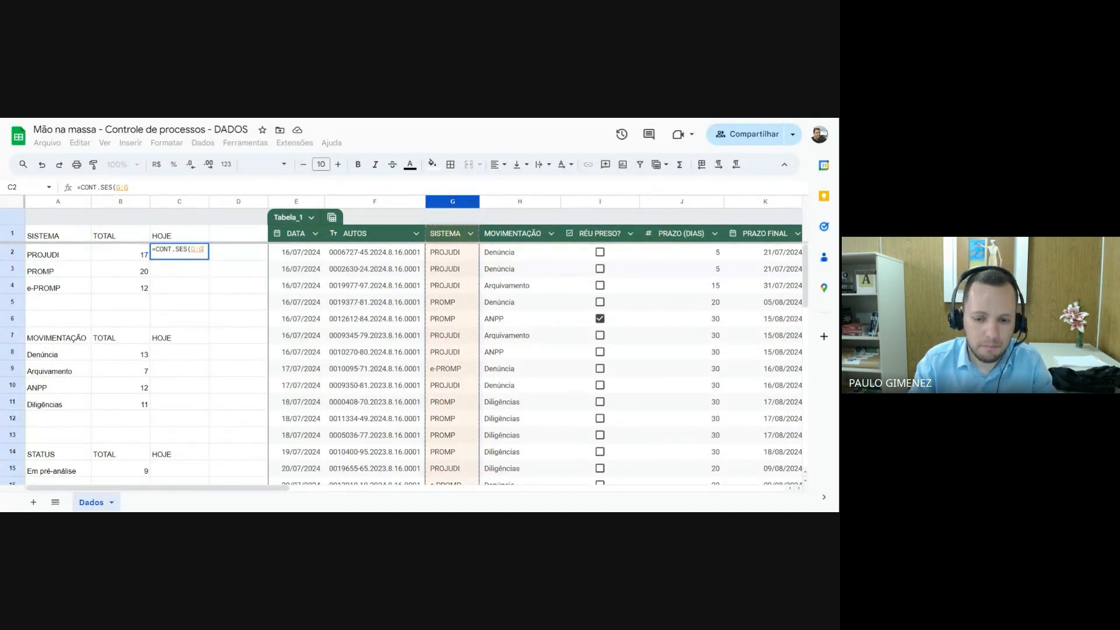
{"action": "type", "text": ";"}
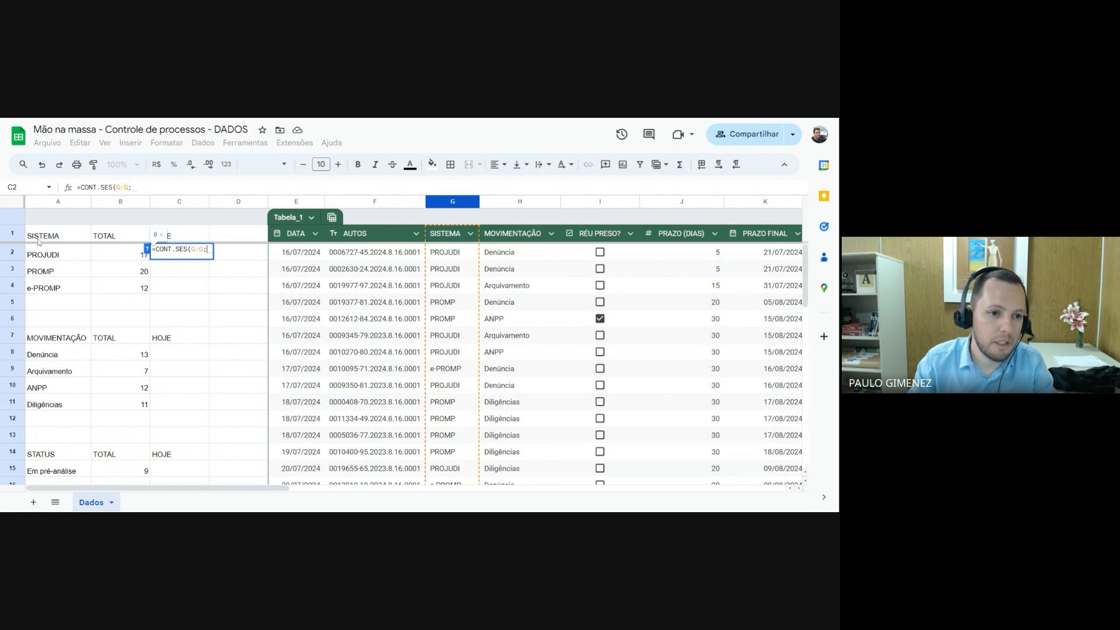
{"action": "left_click", "coordinate": [60, 254]}
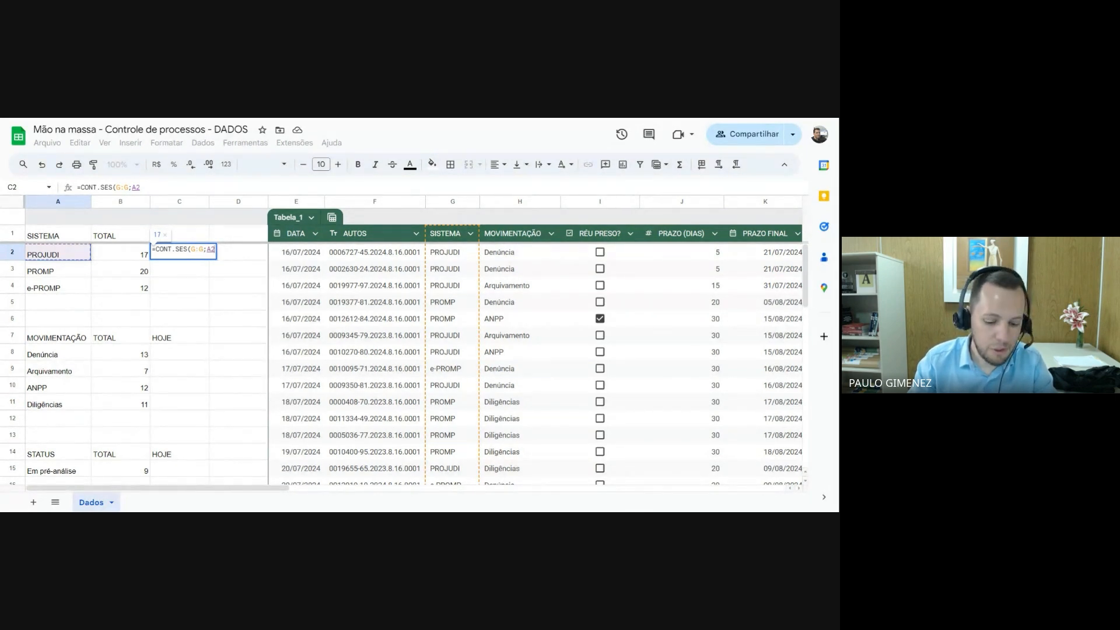
{"action": "type", "text": ";"}
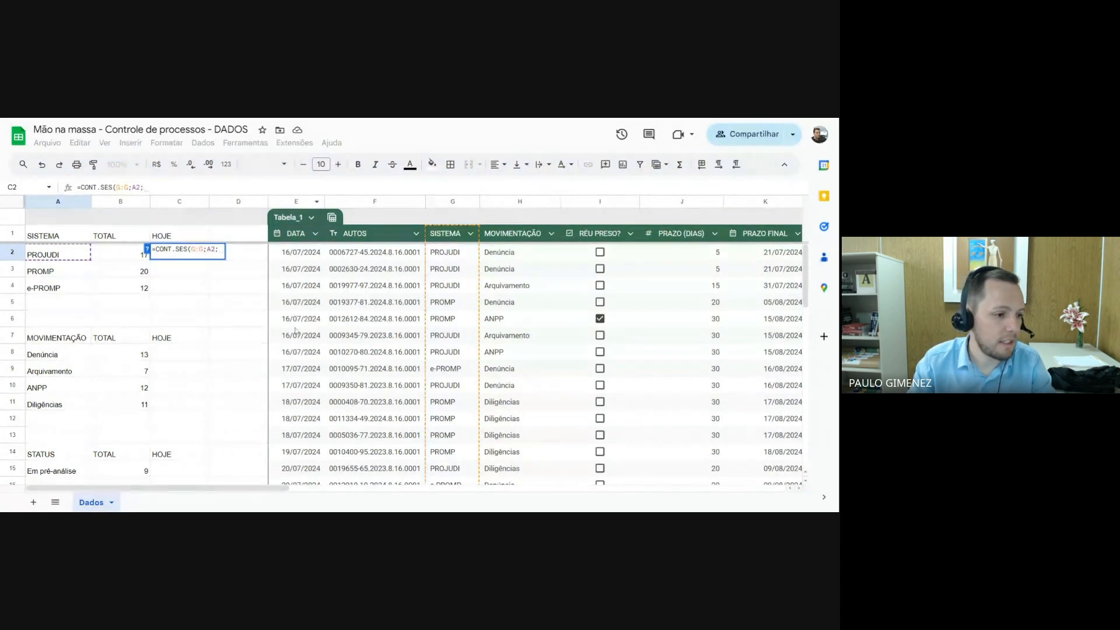
Complete C2's CONT.SES formula with the date condition E:E;HOJE() and accept the suggested autofill for C3:C4
{"action": "left_click", "coordinate": [296, 203]}
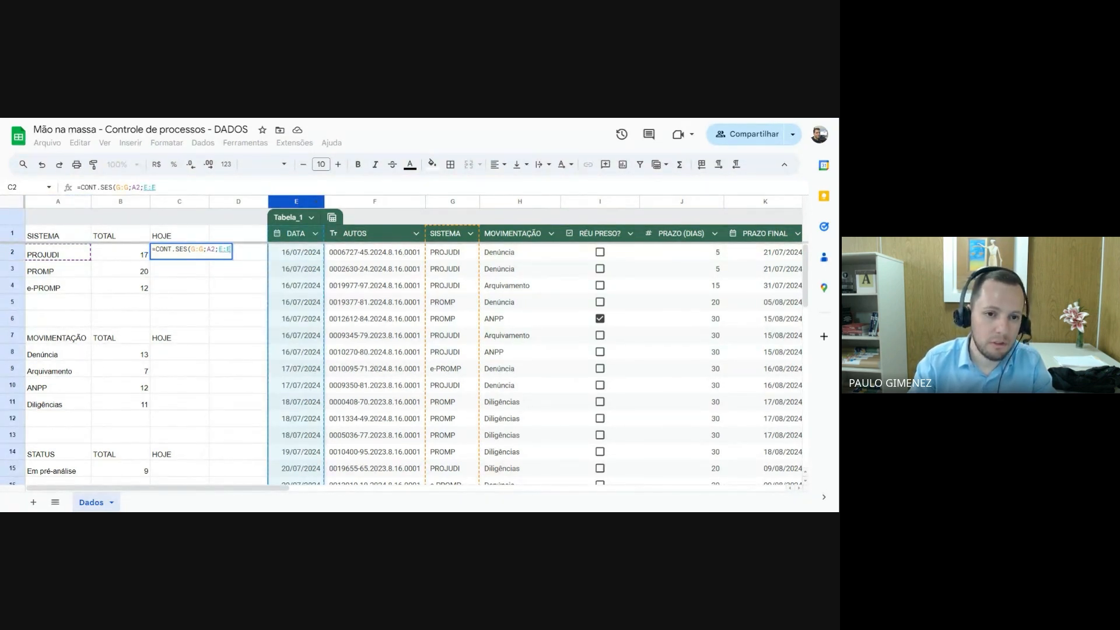
{"action": "type", "text": ";"}
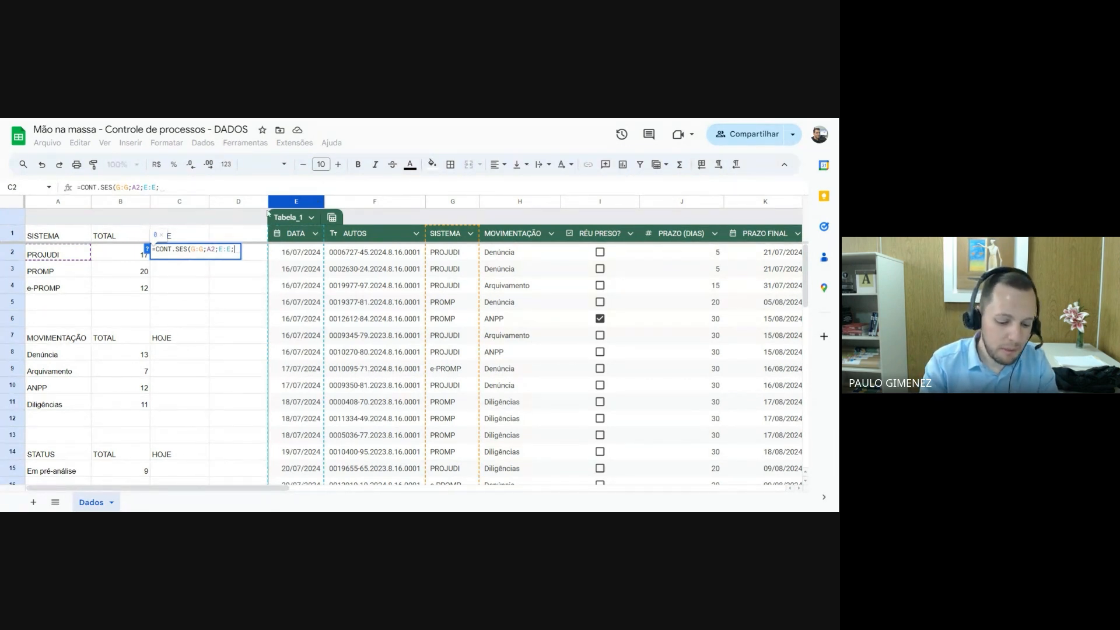
{"action": "type", "text": "hoje"}
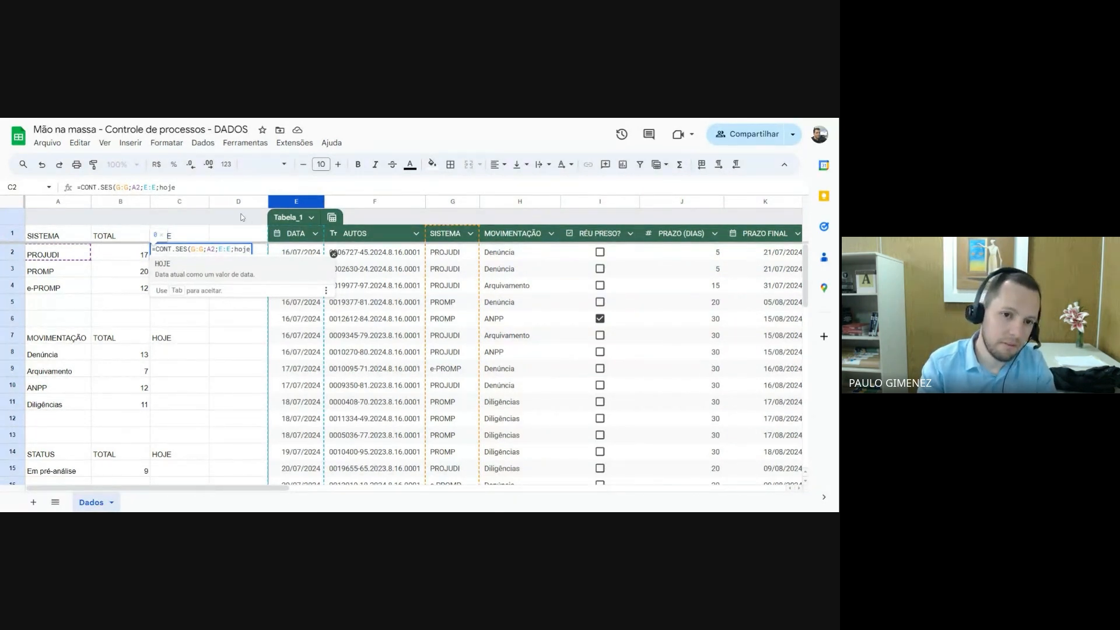
{"action": "type", "text": "()"}
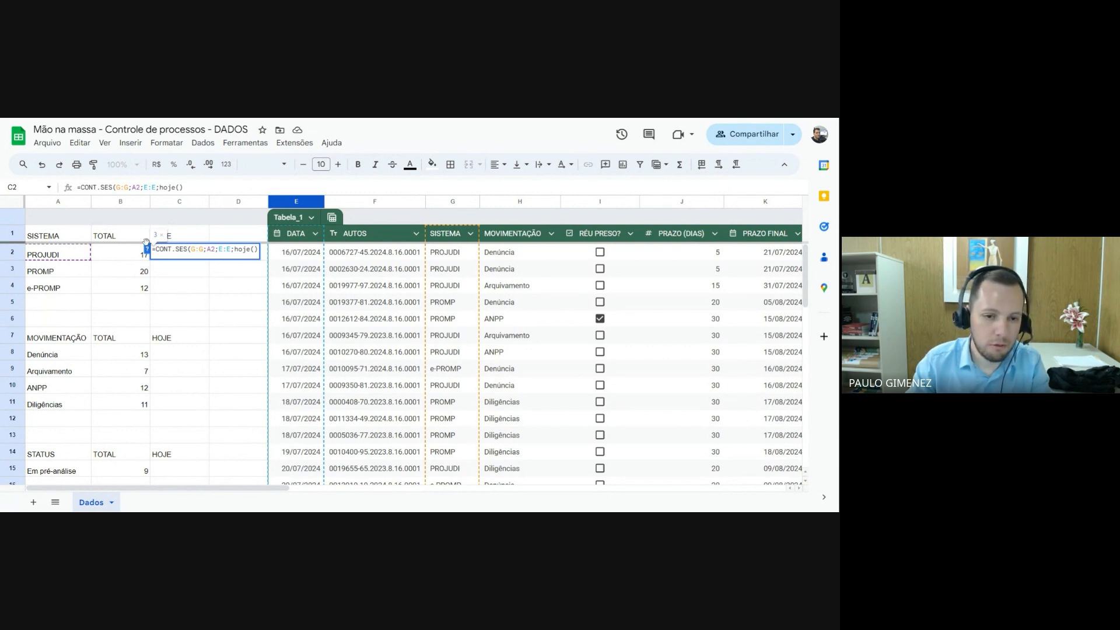
{"action": "key", "text": "Return"}
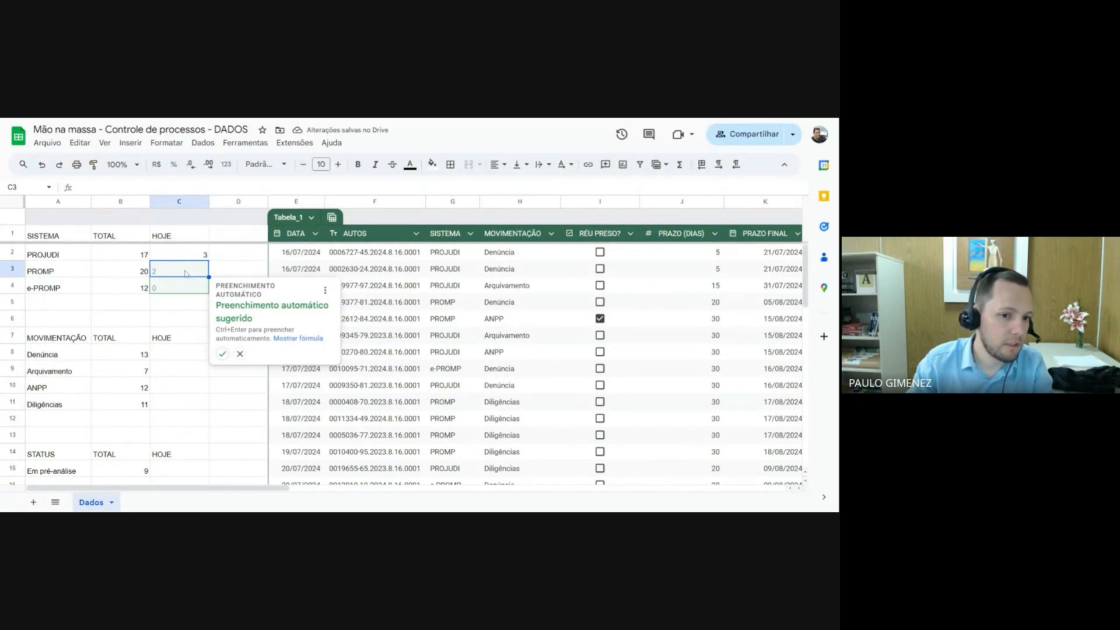
{"action": "left_click", "coordinate": [223, 354]}
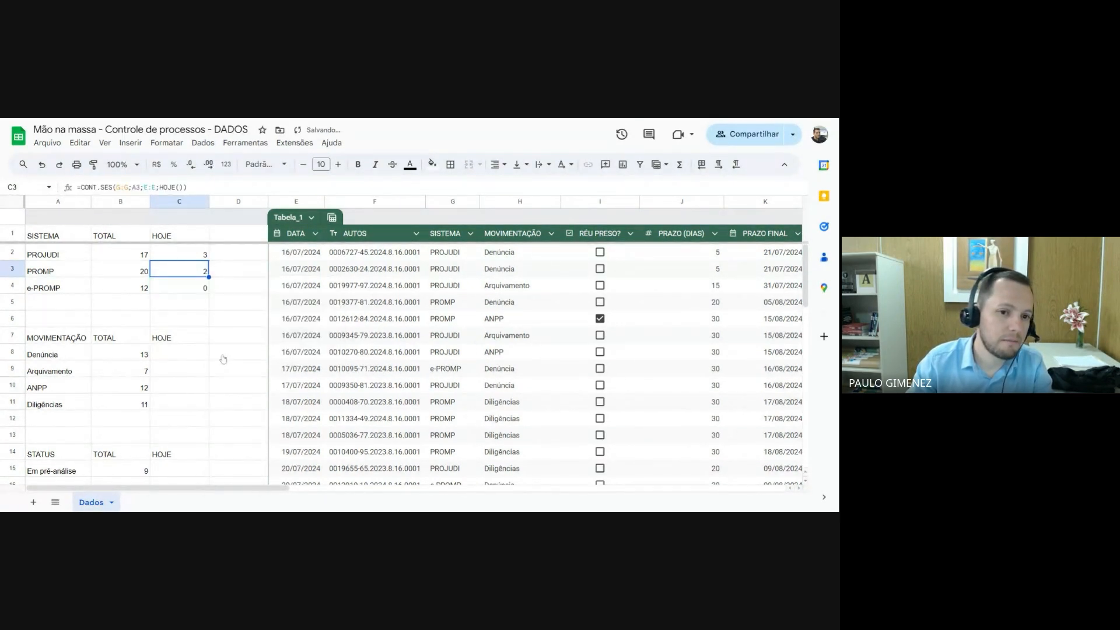
{"action": "left_click", "coordinate": [185, 255]}
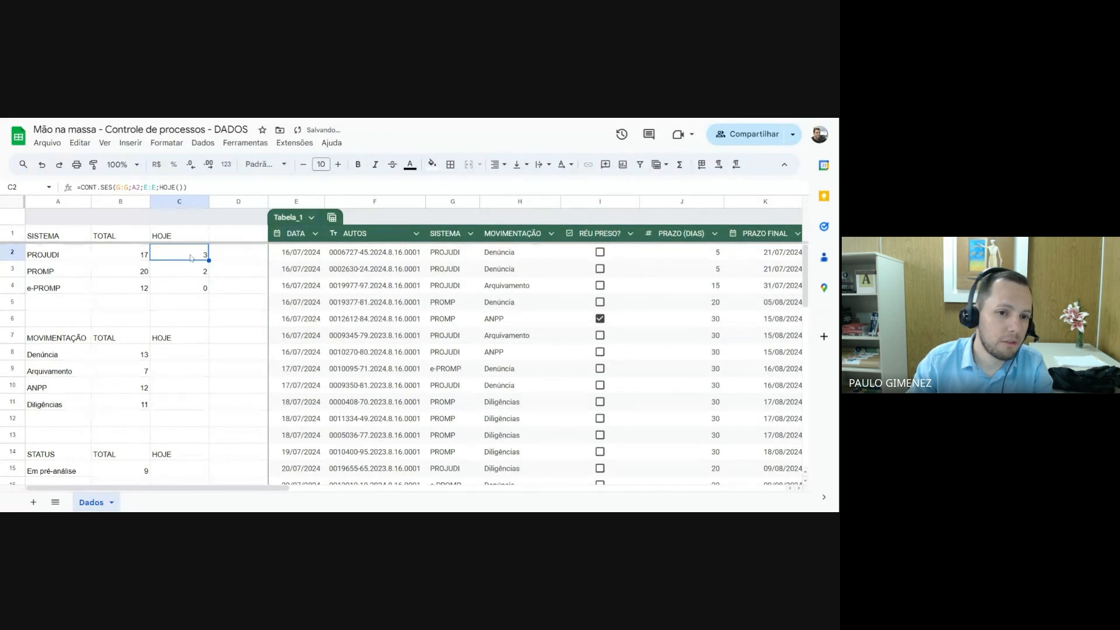
{"action": "left_click", "coordinate": [175, 275]}
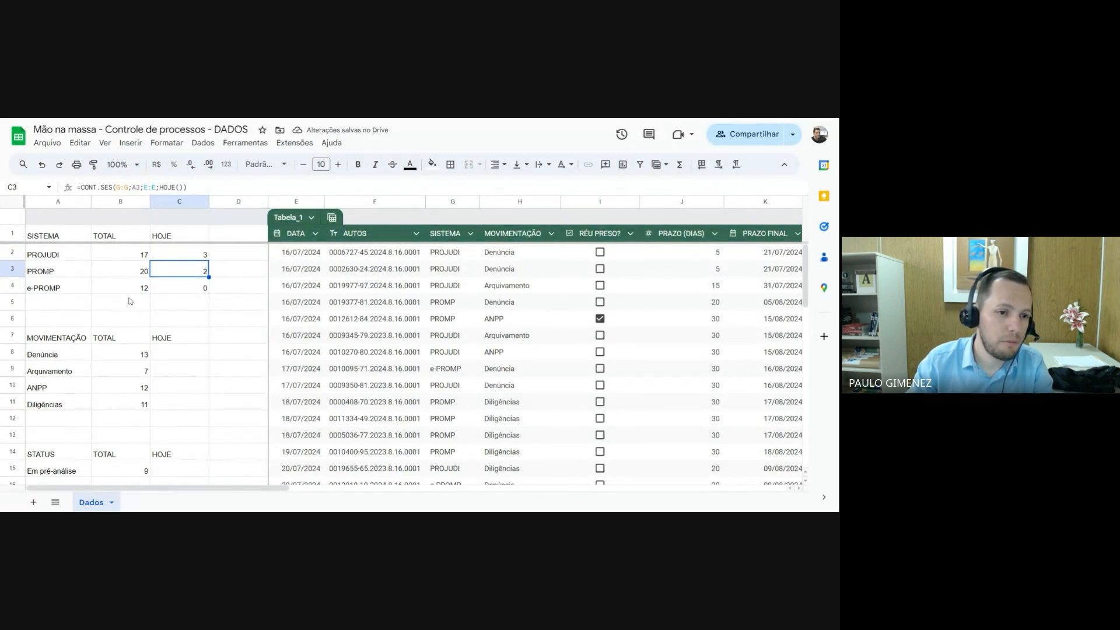
{"action": "left_click", "coordinate": [165, 288]}
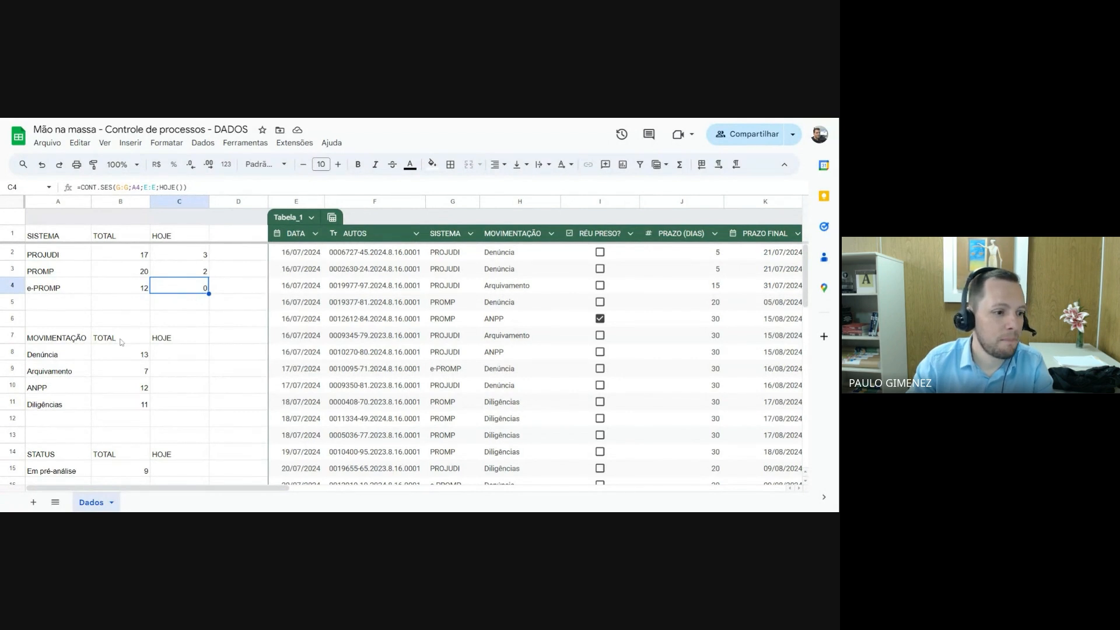
Begin a CONT.SES formula in C8 under HOJE, matching the MOVIMENTAÇÃO column H:H against Denúncia in A8
{"action": "left_click", "coordinate": [178, 358]}
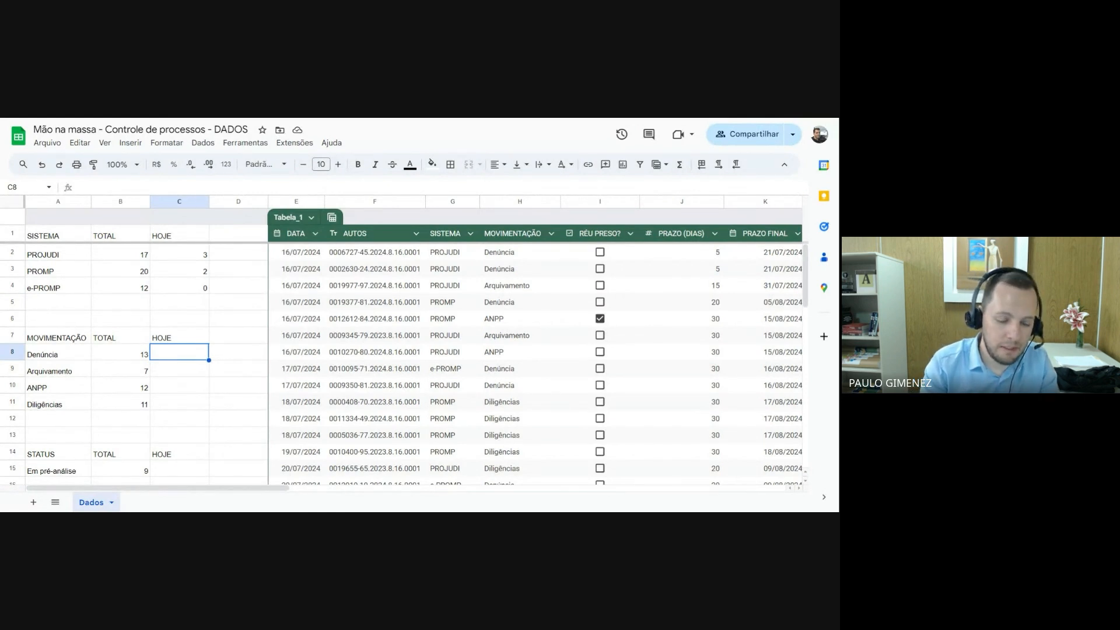
{"action": "type", "text": "=con"}
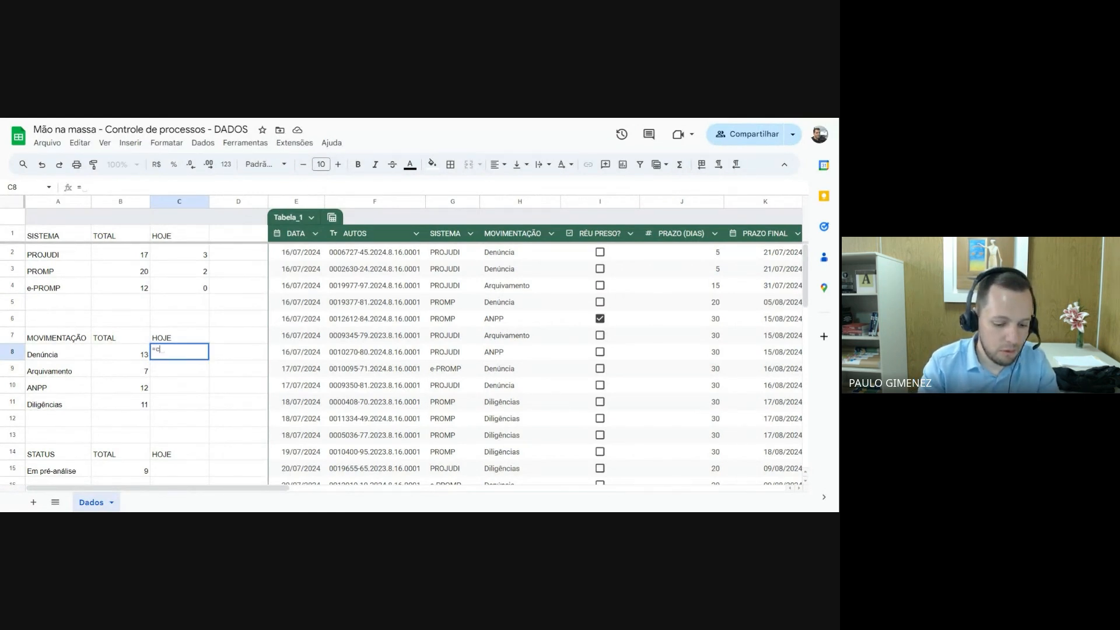
{"action": "type", "text": ".ses"}
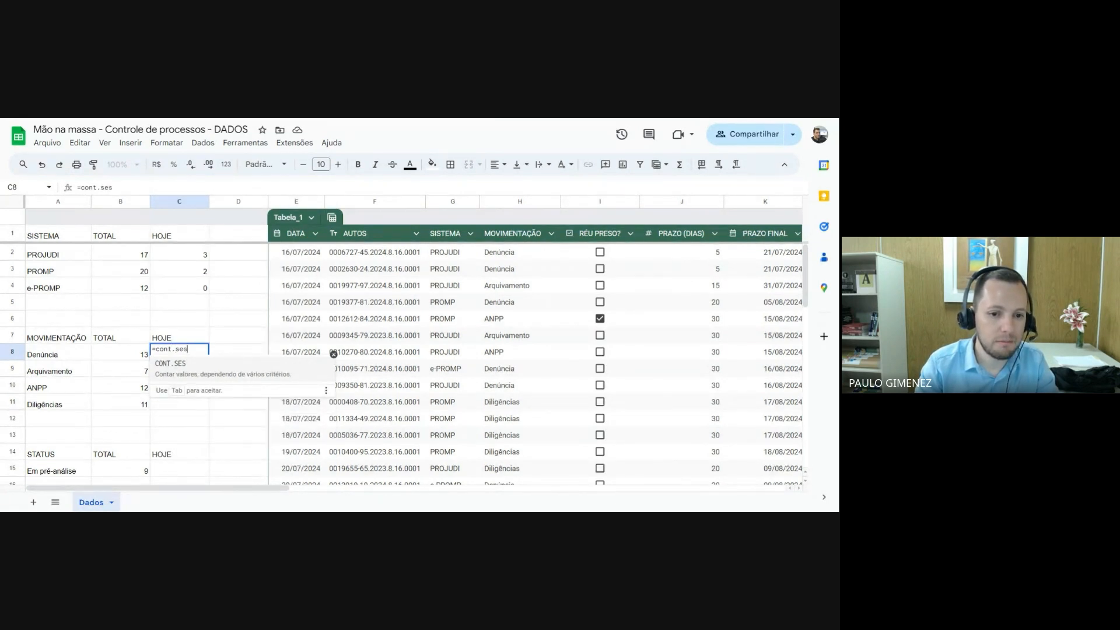
{"action": "key", "text": "Tab"}
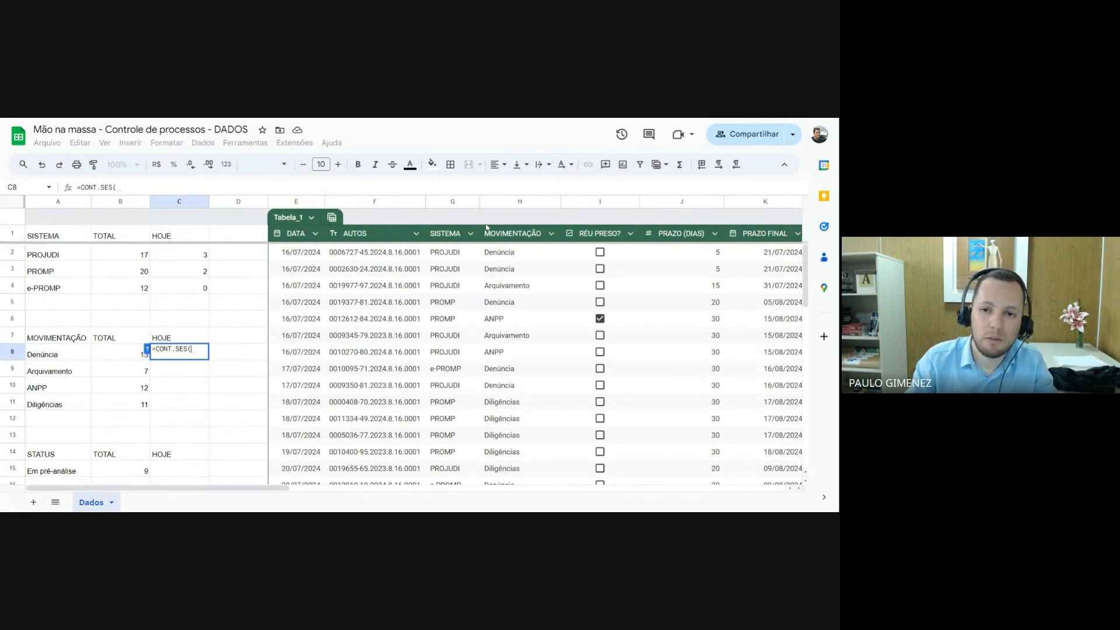
{"action": "left_click", "coordinate": [519, 203]}
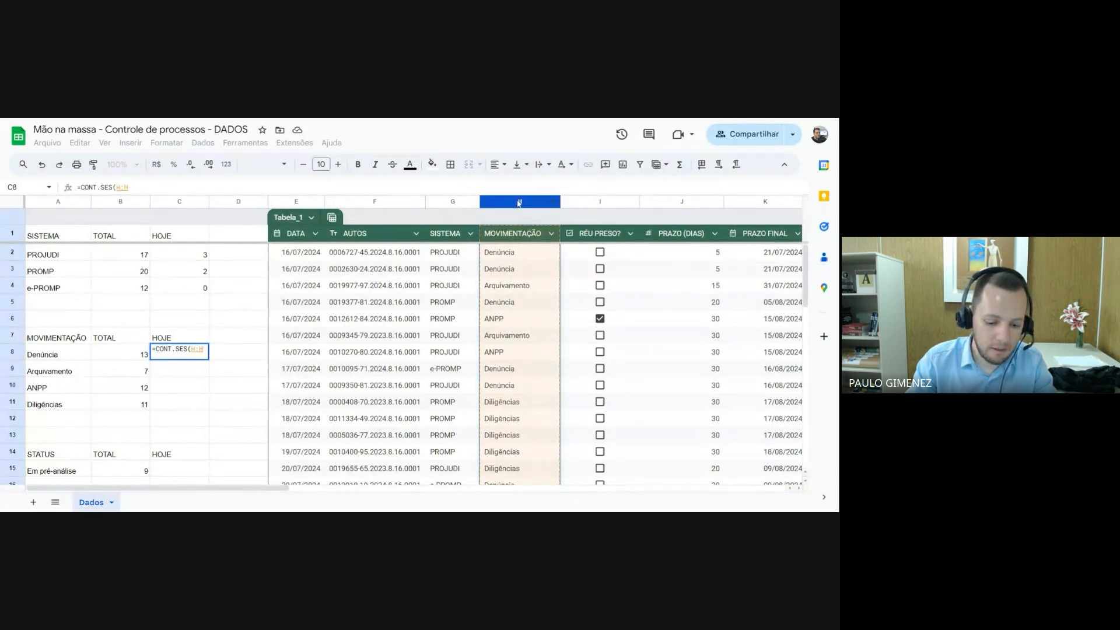
{"action": "type", "text": ";"}
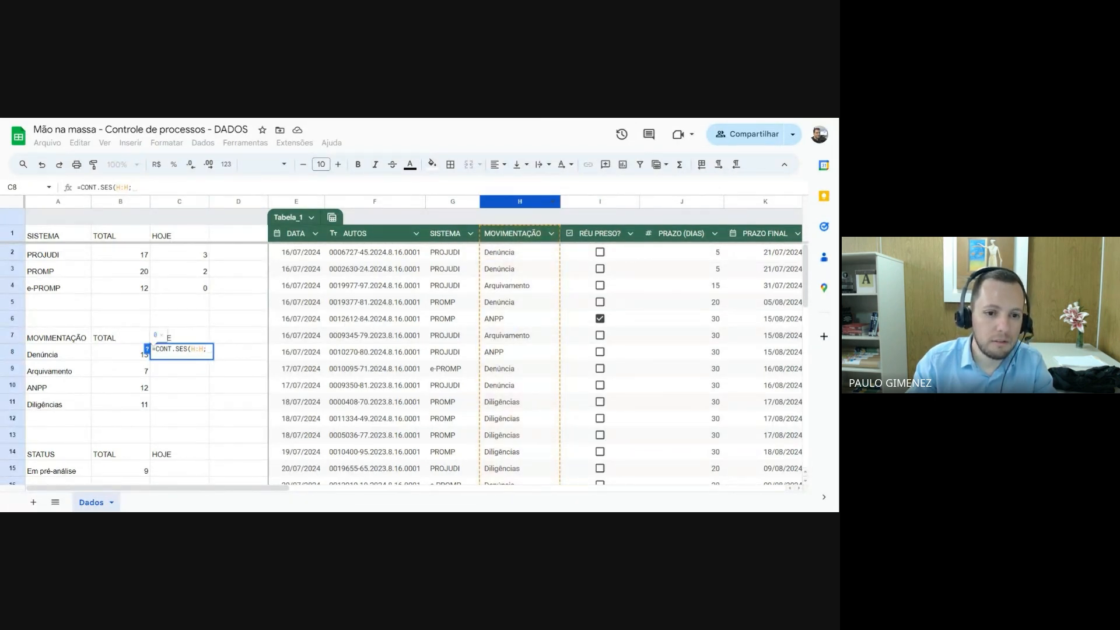
{"action": "left_click", "coordinate": [64, 357]}
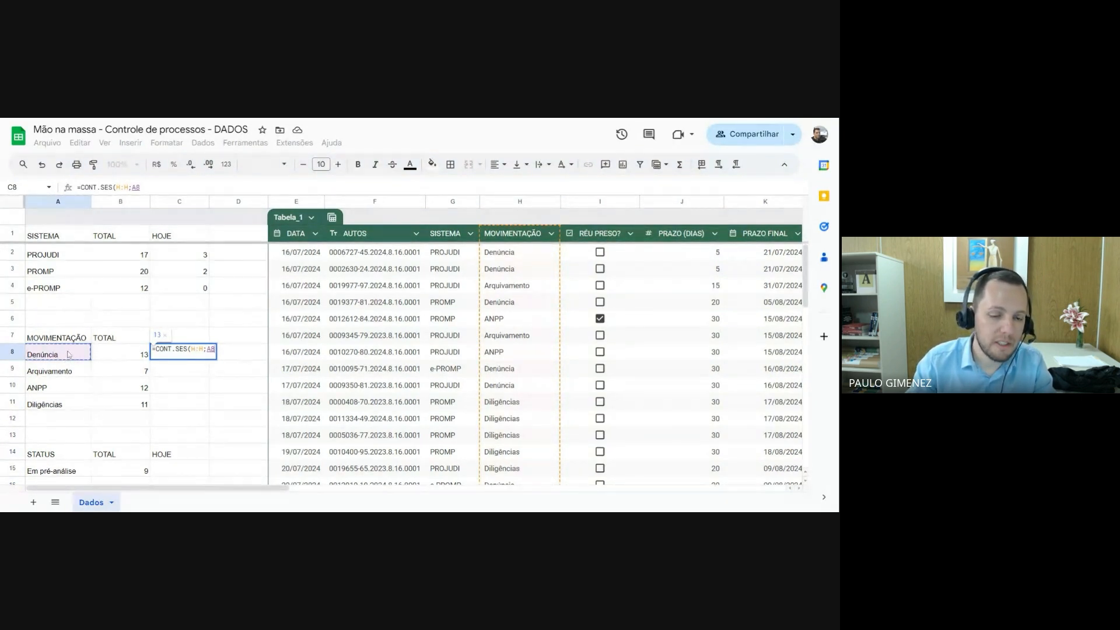
Complete C8's CONT.SES formula with the date condition E:E;HOJE() and accept the suggested autofill for C9:C11
{"action": "type", "text": ";"}
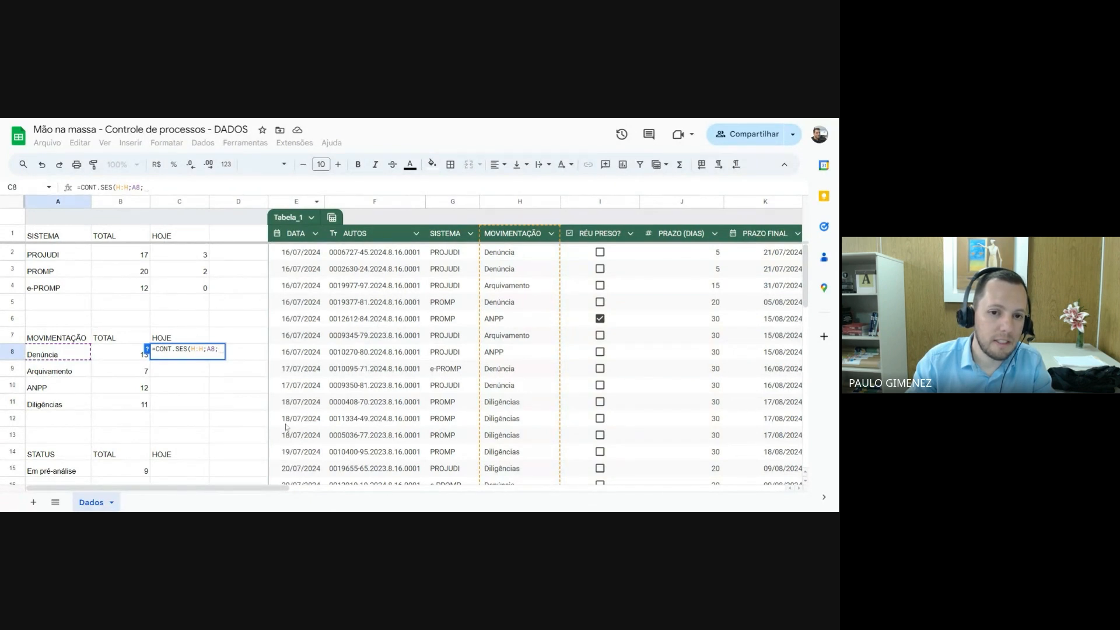
{"action": "left_click", "coordinate": [297, 201]}
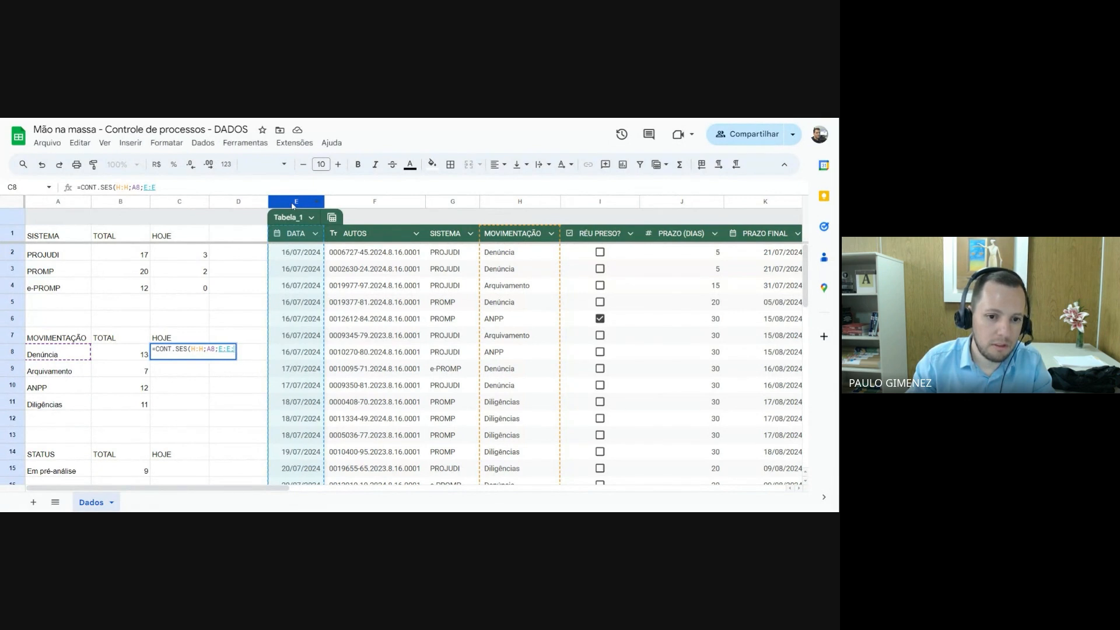
{"action": "type", "text": ";"}
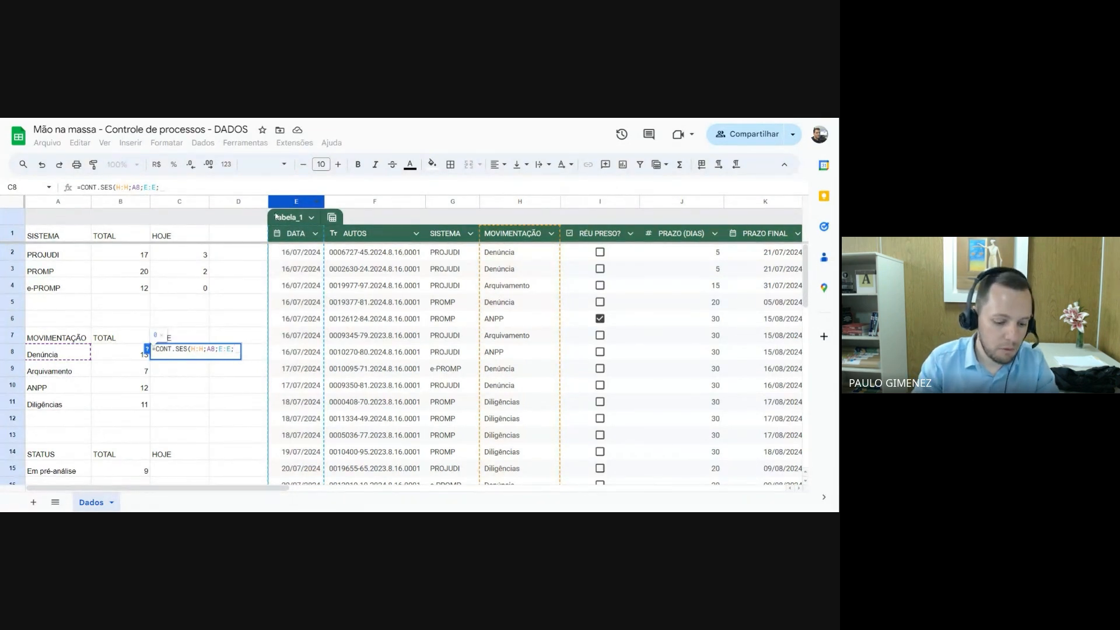
{"action": "type", "text": "hoje()"}
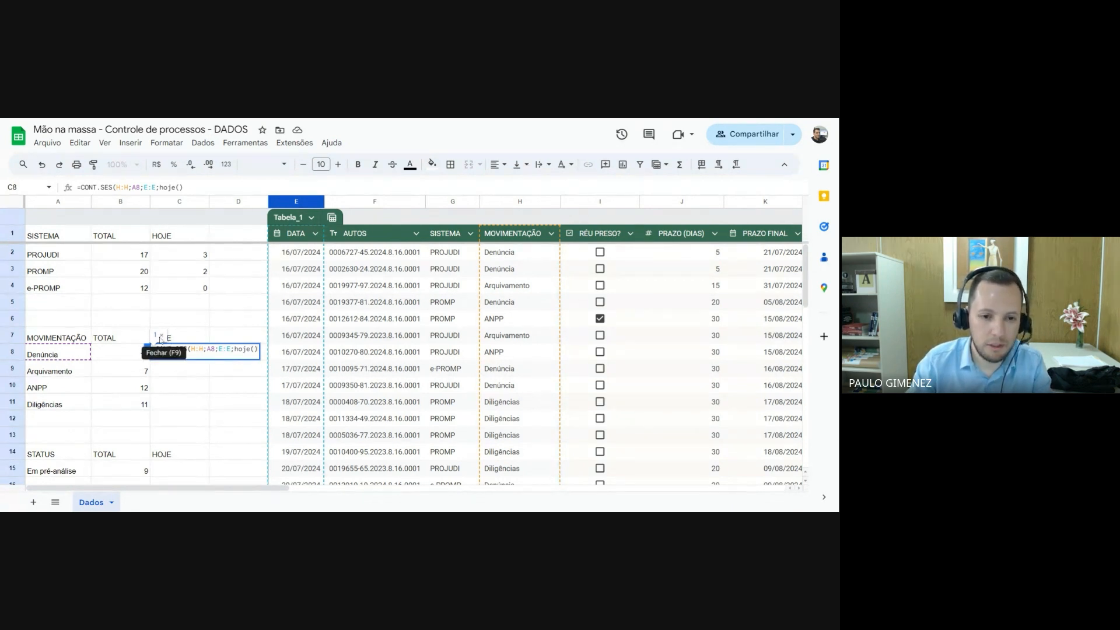
{"action": "key", "text": "Return"}
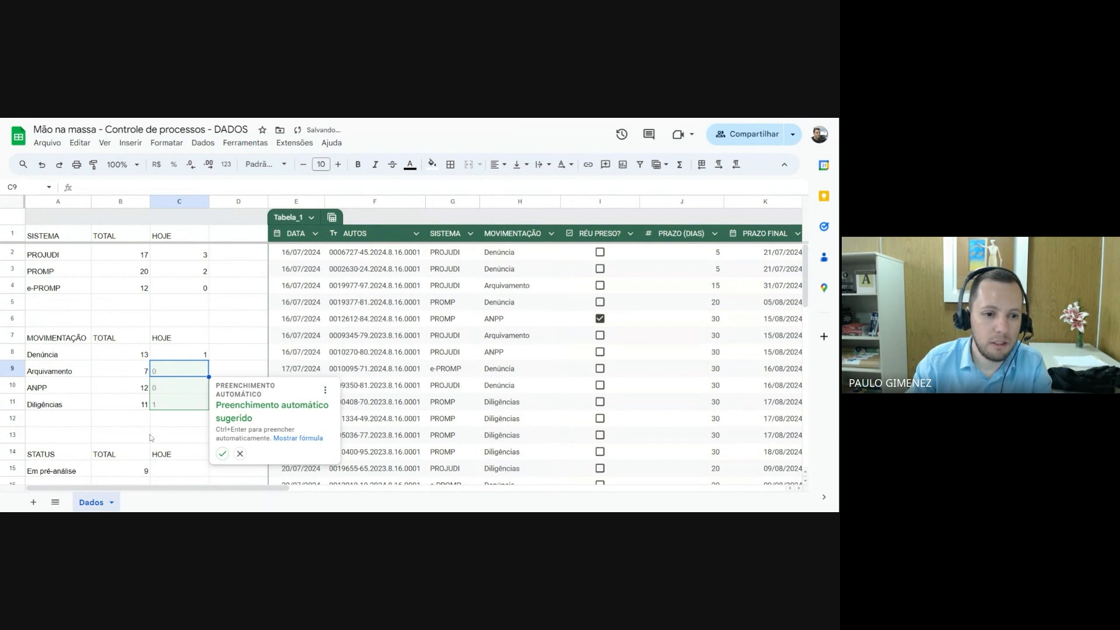
{"action": "left_click", "coordinate": [222, 455]}
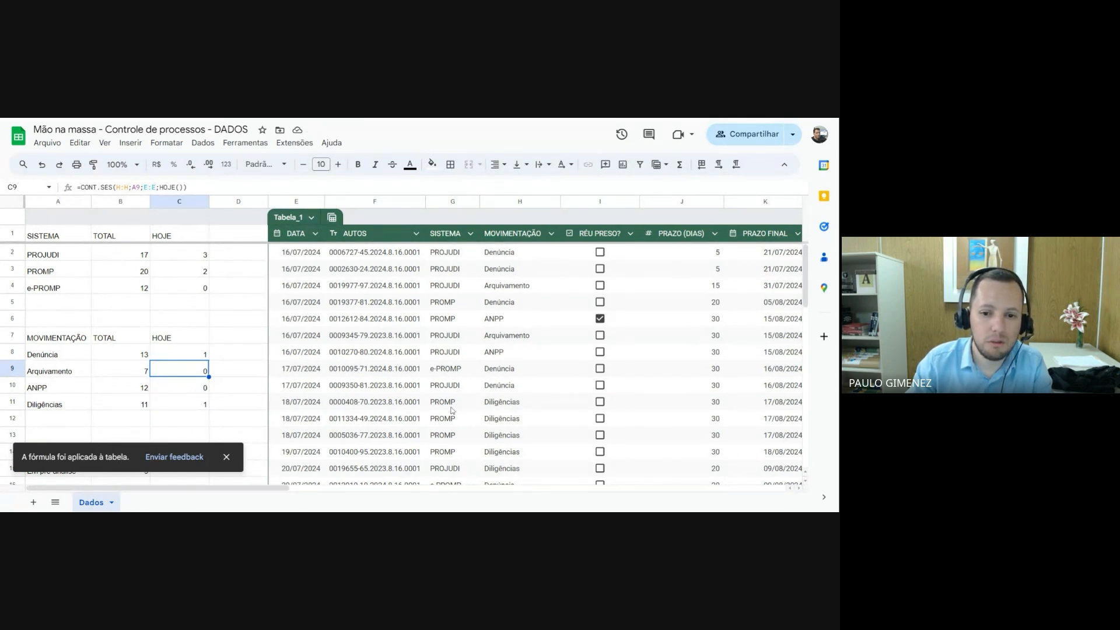
Examine the MOVIMENTAÇÃO entries of the rows dated 31/07/2024 at the end of the table
{"action": "left_click", "coordinate": [315, 405]}
{"action": "scroll", "coordinate": [315, 417], "scroll_direction": "down", "scroll_amount": 3}
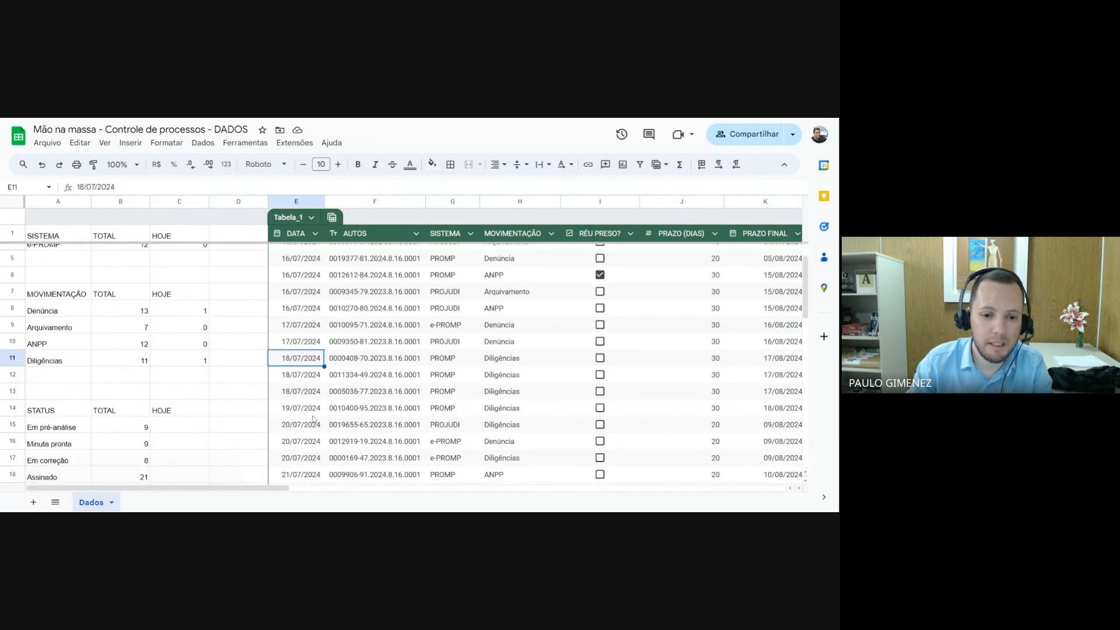
{"action": "scroll", "coordinate": [312, 424], "scroll_direction": "down", "scroll_amount": 10}
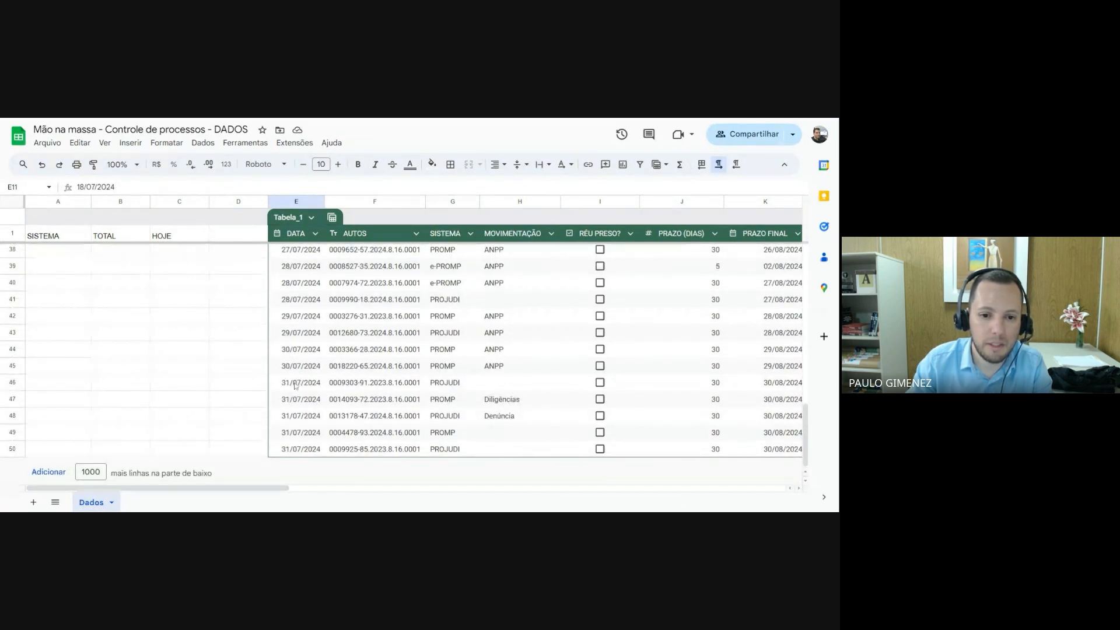
{"action": "left_click_drag", "start_coordinate": [297, 383], "coordinate": [294, 449]}
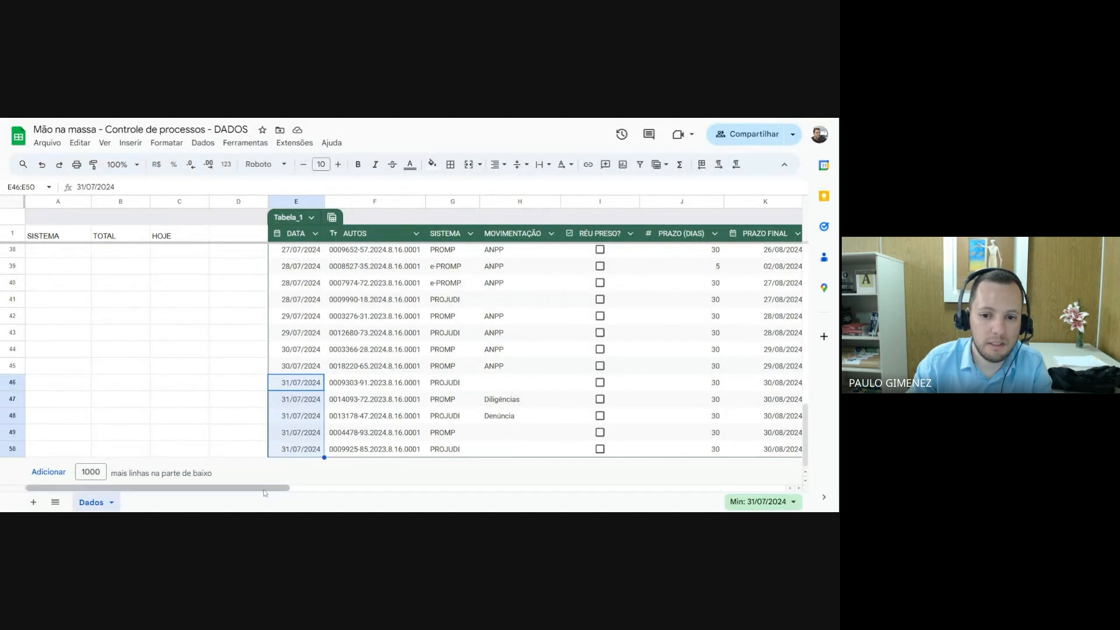
{"action": "left_click_drag", "start_coordinate": [264, 492], "coordinate": [315, 492]}
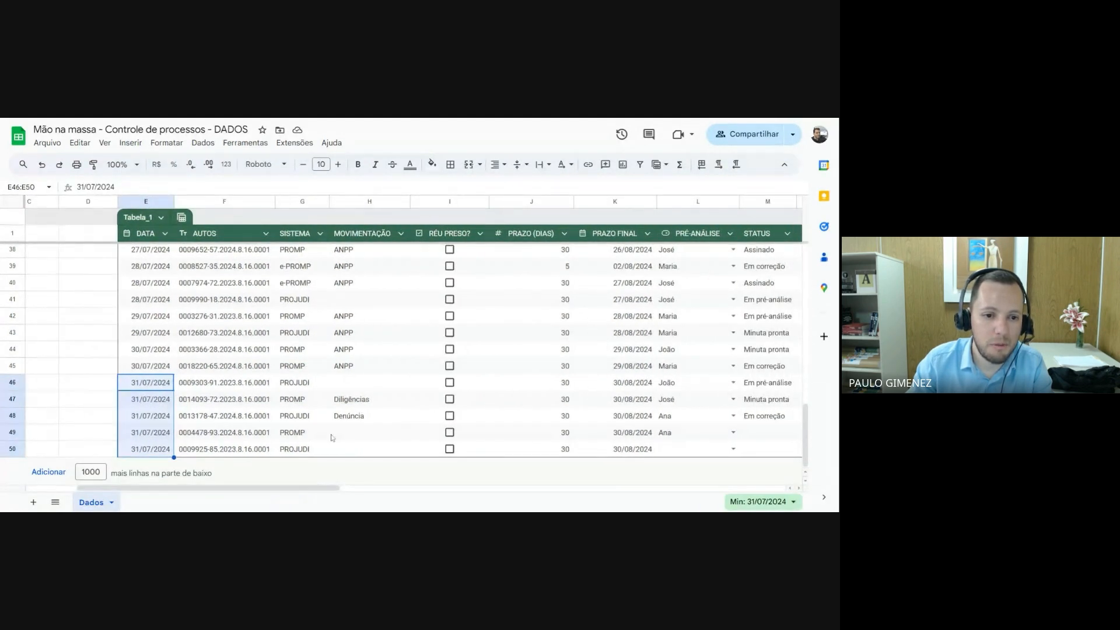
{"action": "left_click", "coordinate": [365, 385]}
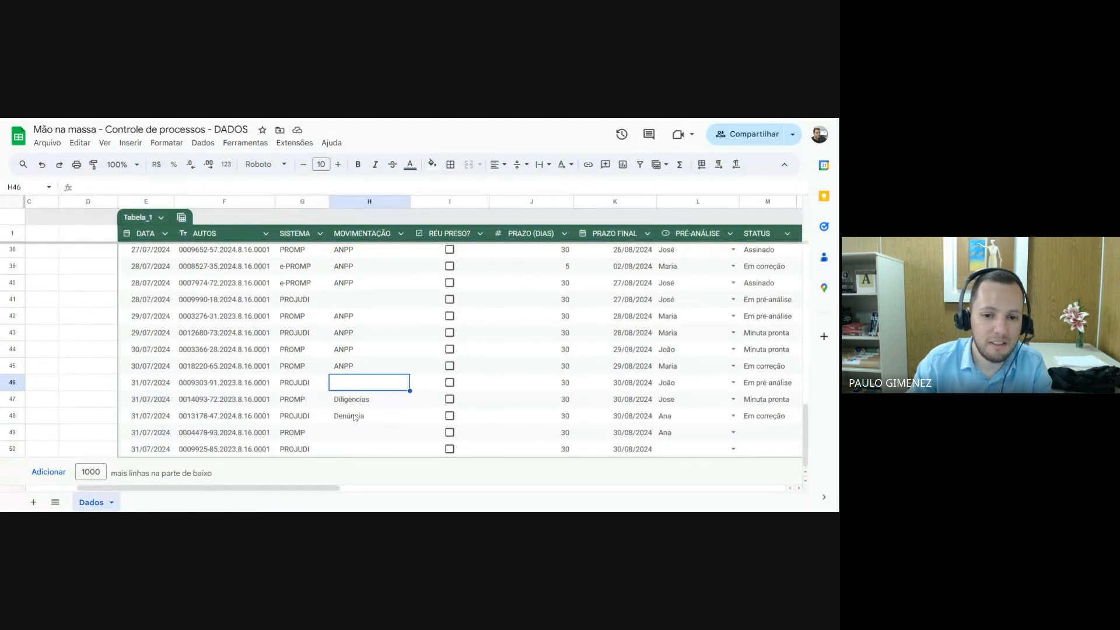
{"action": "left_click", "coordinate": [355, 435]}
{"action": "left_click", "coordinate": [359, 400]}
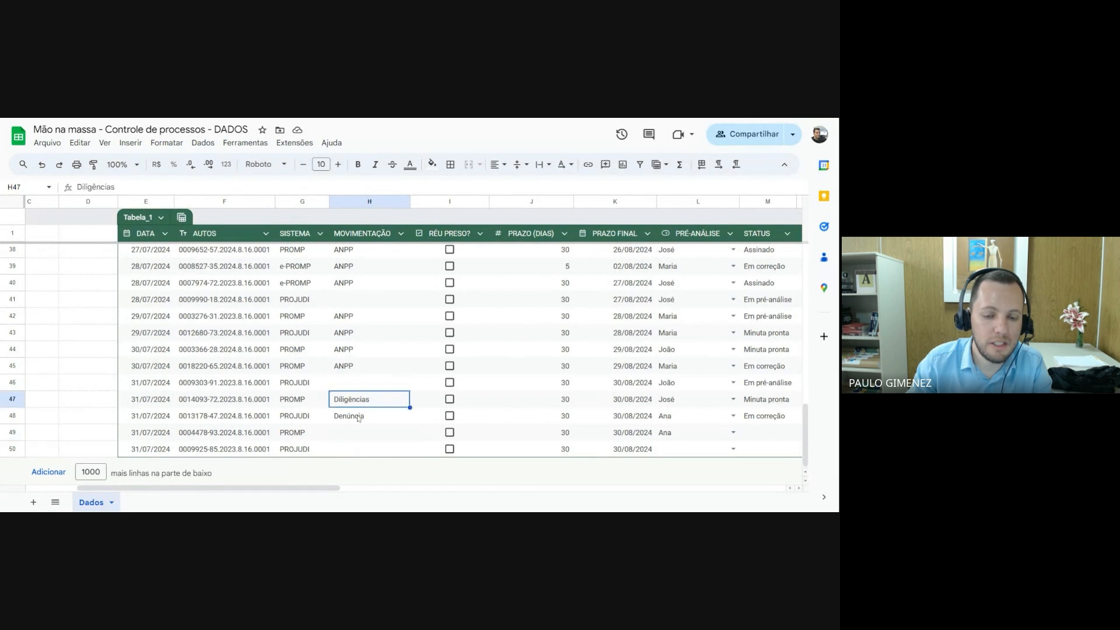
{"action": "left_click", "coordinate": [358, 419]}
{"action": "left_click", "coordinate": [358, 382]}
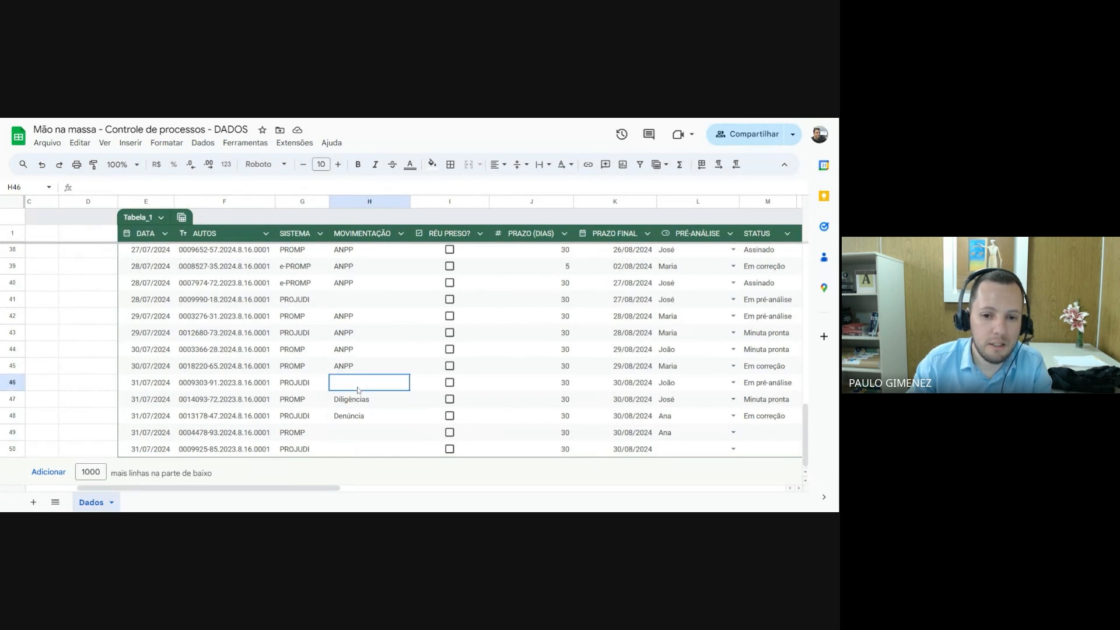
{"action": "left_click", "coordinate": [351, 434]}
{"action": "left_click", "coordinate": [351, 450]}
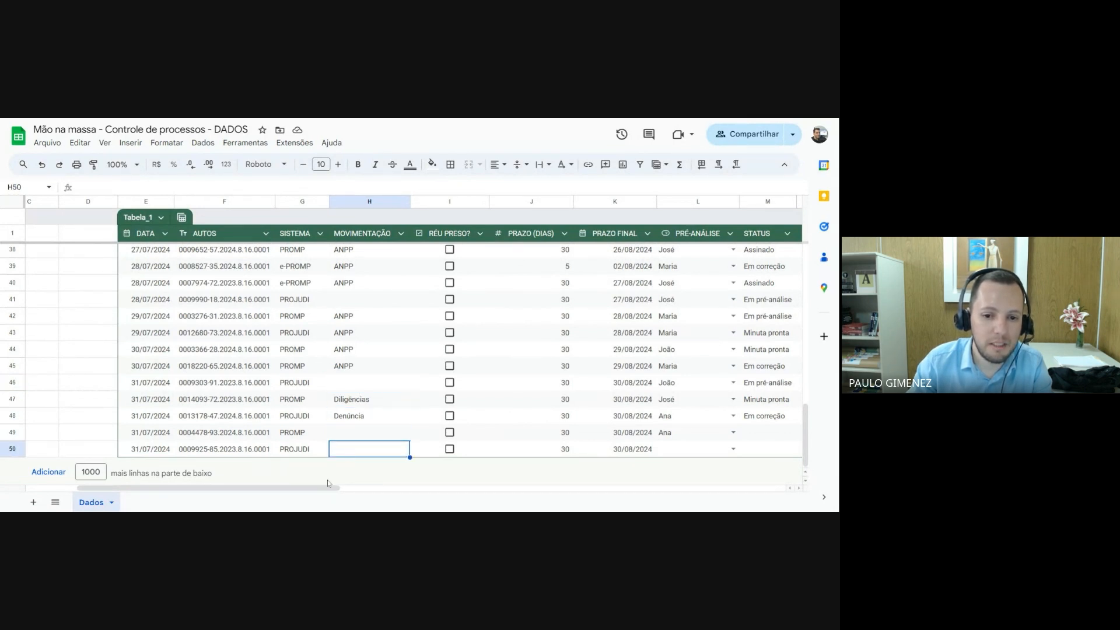
Fill in Denúncia as the MOVIMENTAÇÃO in H49 and check today's Denúncia count in C8
{"action": "left_click", "coordinate": [345, 435]}
{"action": "type", "text": "Denúncia"}
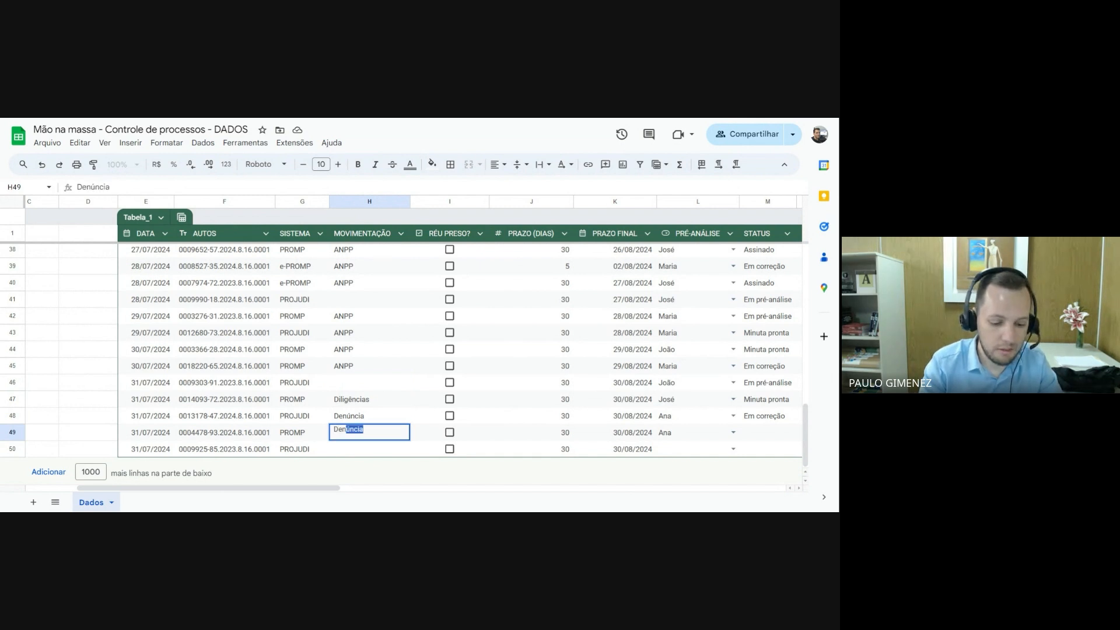
{"action": "key", "text": "Return"}
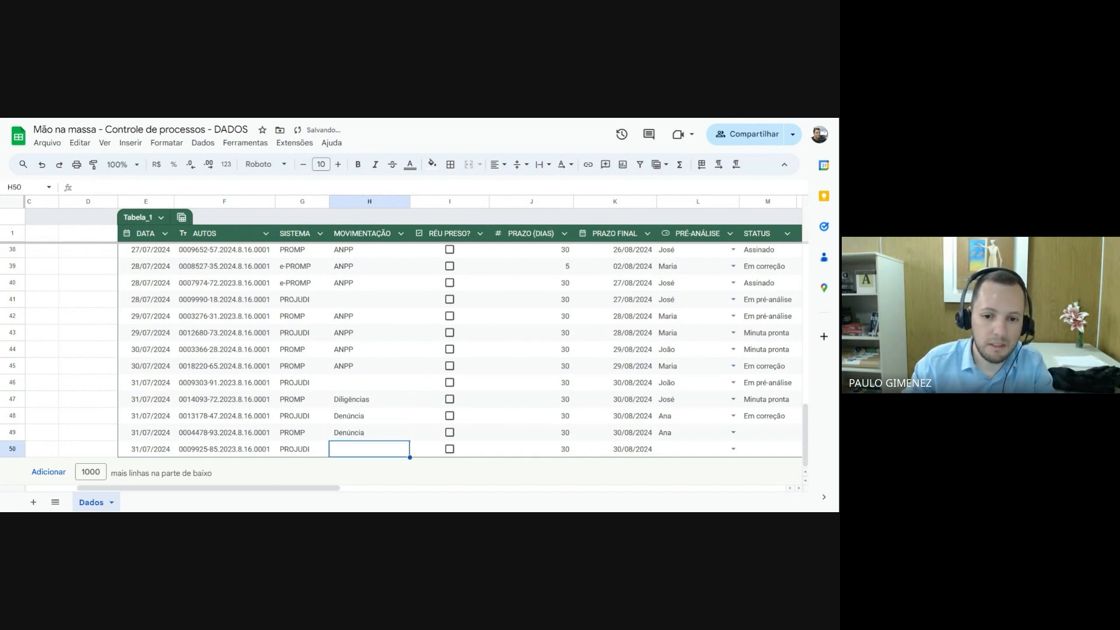
{"action": "left_click_drag", "start_coordinate": [214, 488], "coordinate": [161, 489]}
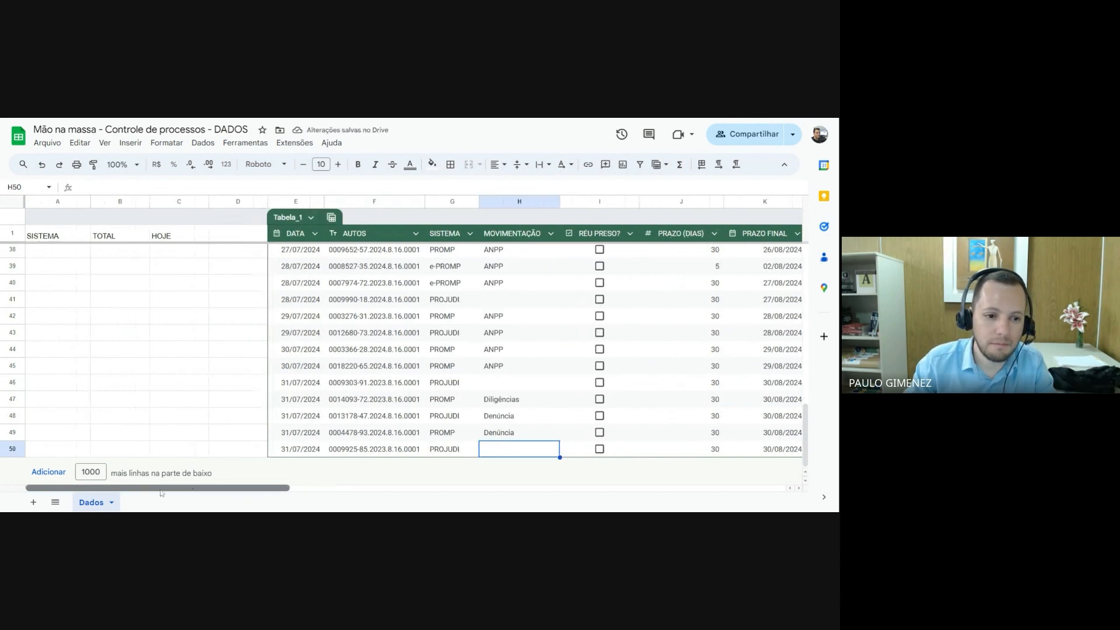
{"action": "scroll", "coordinate": [90, 335], "scroll_direction": "up", "scroll_amount": 10}
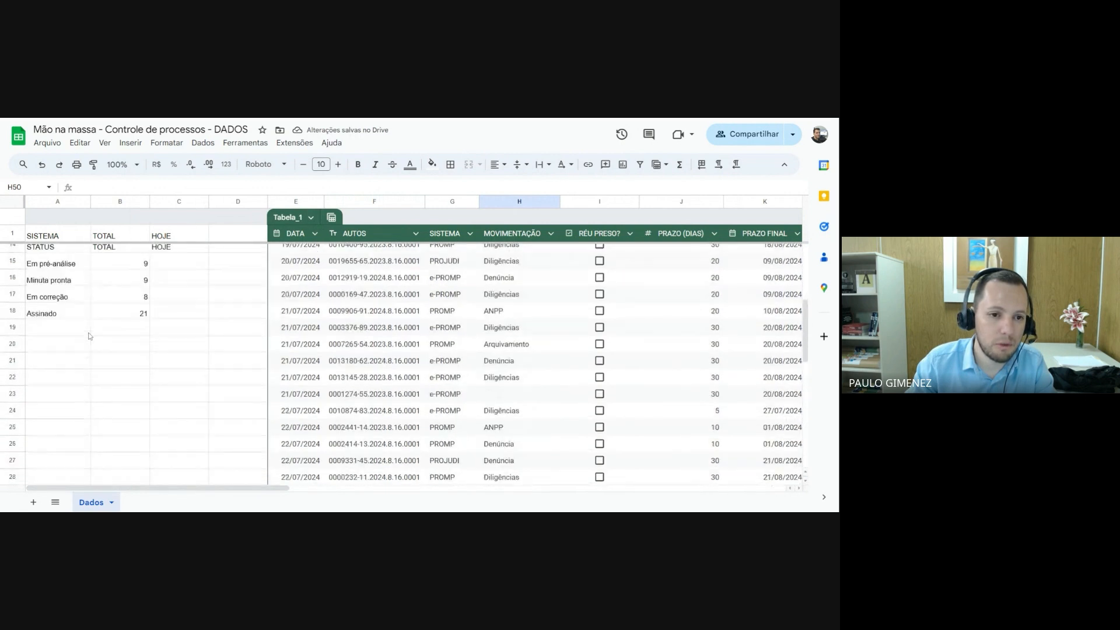
{"action": "scroll", "coordinate": [90, 334], "scroll_direction": "up", "scroll_amount": 2}
{"action": "left_click", "coordinate": [181, 327]}
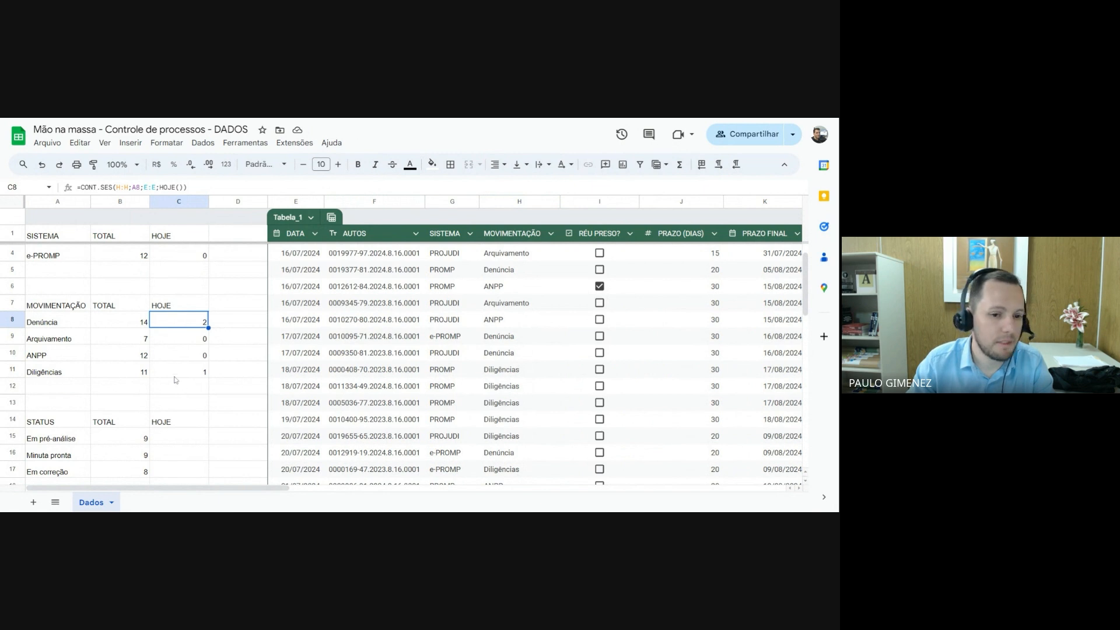
Begin a CONT.SES formula in C15 under HOJE, matching the STATUS column M:M against Em pré-análise in A15
{"action": "scroll", "coordinate": [185, 379], "scroll_direction": "down", "scroll_amount": 3}
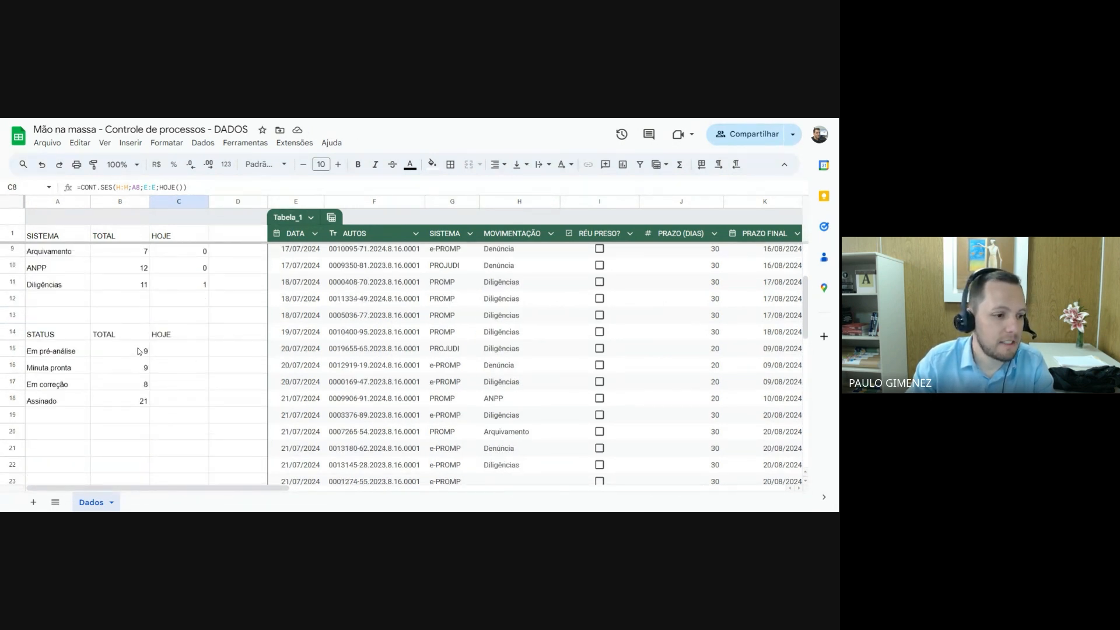
{"action": "left_click", "coordinate": [169, 355]}
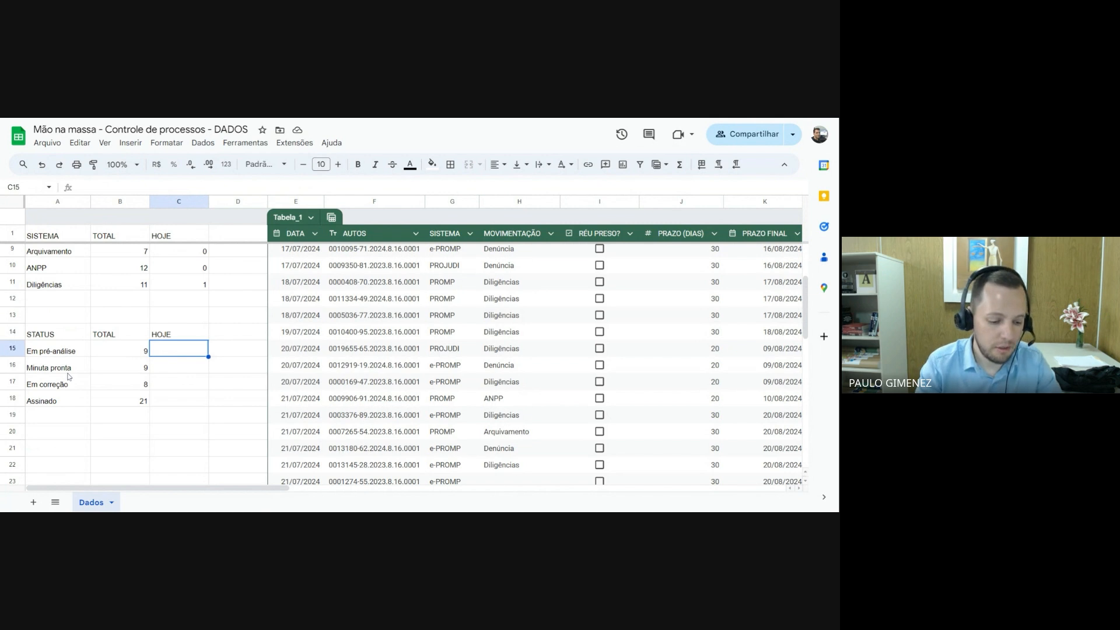
{"action": "type", "text": "="}
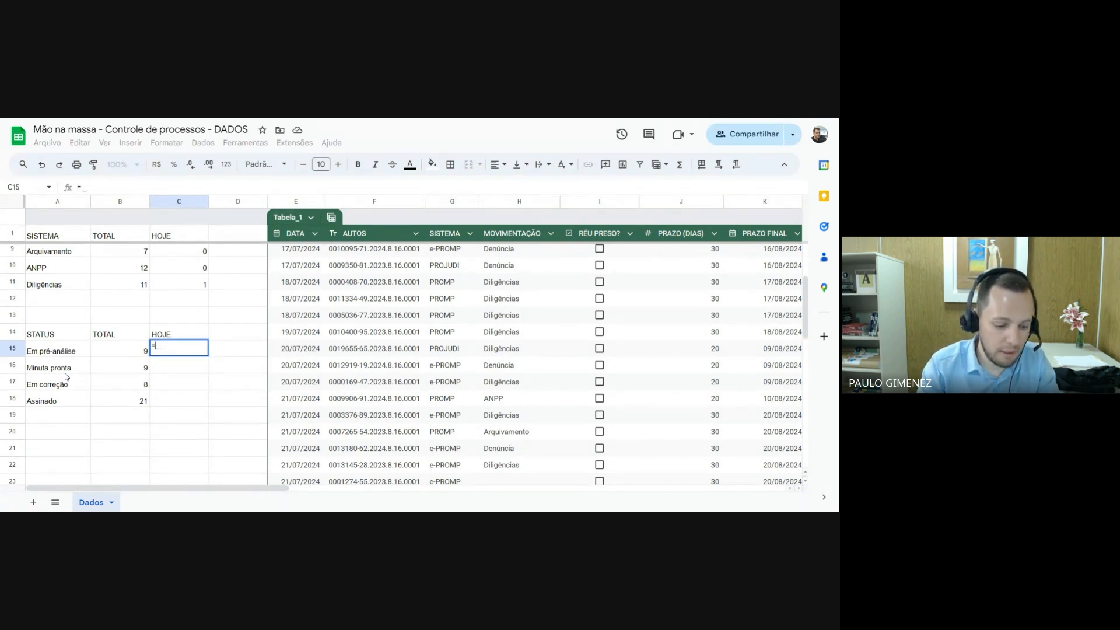
{"action": "type", "text": "cont.ses"}
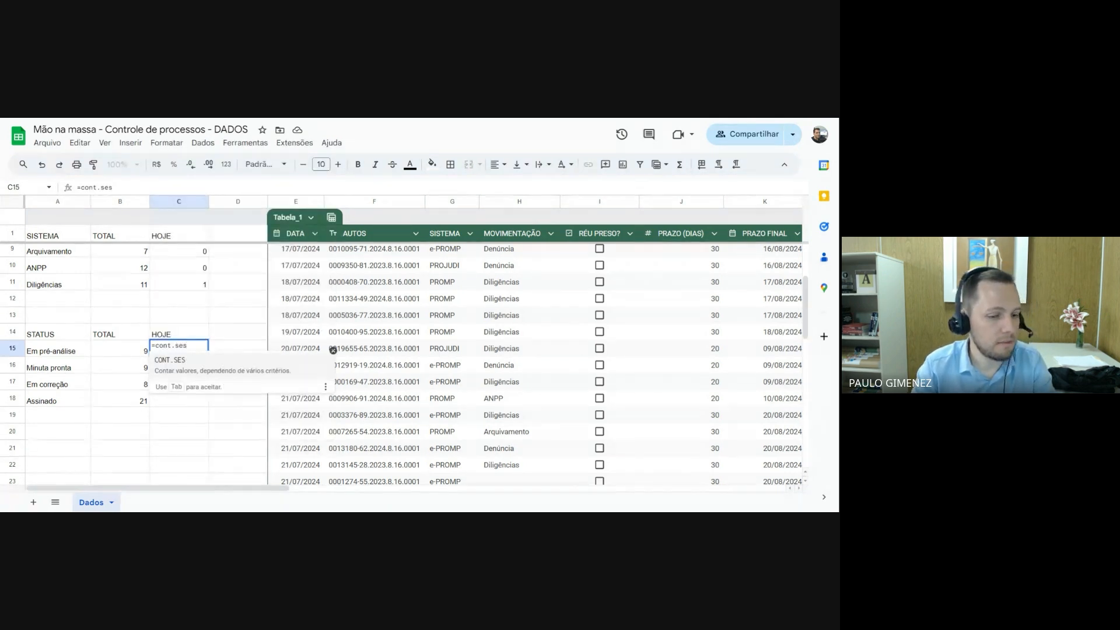
{"action": "key", "text": "Tab"}
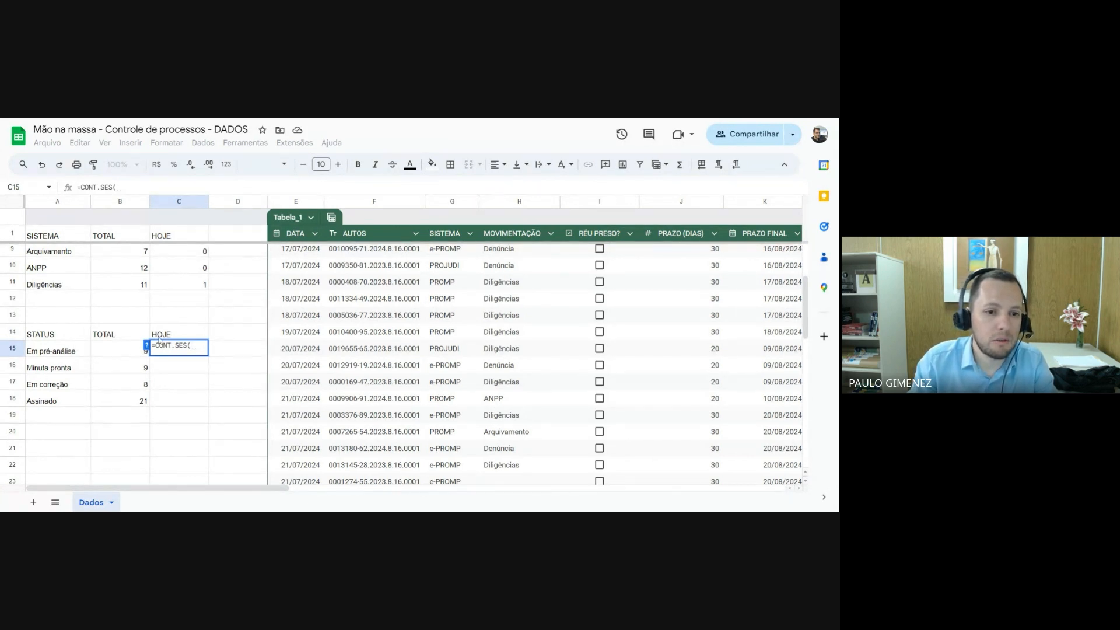
{"action": "left_click_drag", "start_coordinate": [166, 490], "coordinate": [319, 496]}
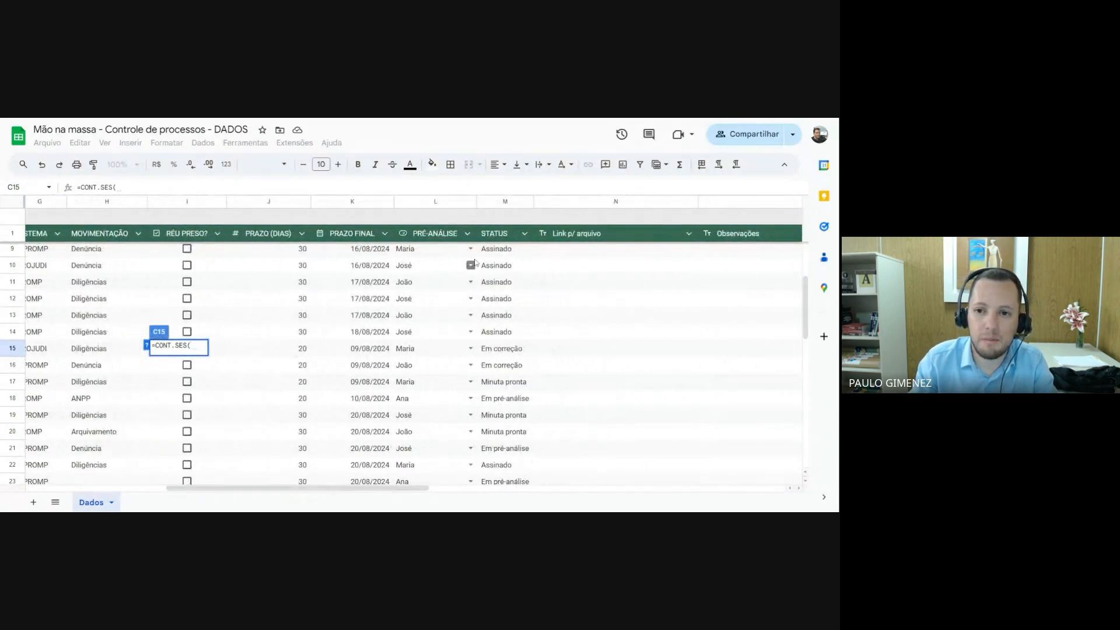
{"action": "left_click", "coordinate": [507, 203]}
{"action": "type", "text": ";"}
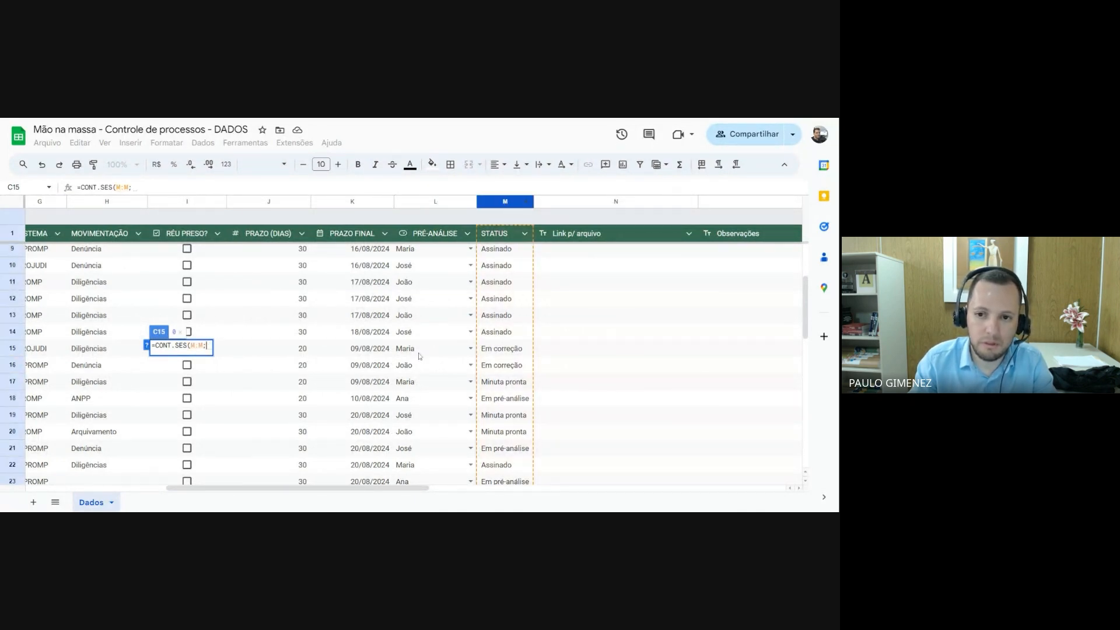
{"action": "left_click_drag", "start_coordinate": [217, 489], "coordinate": [75, 488]}
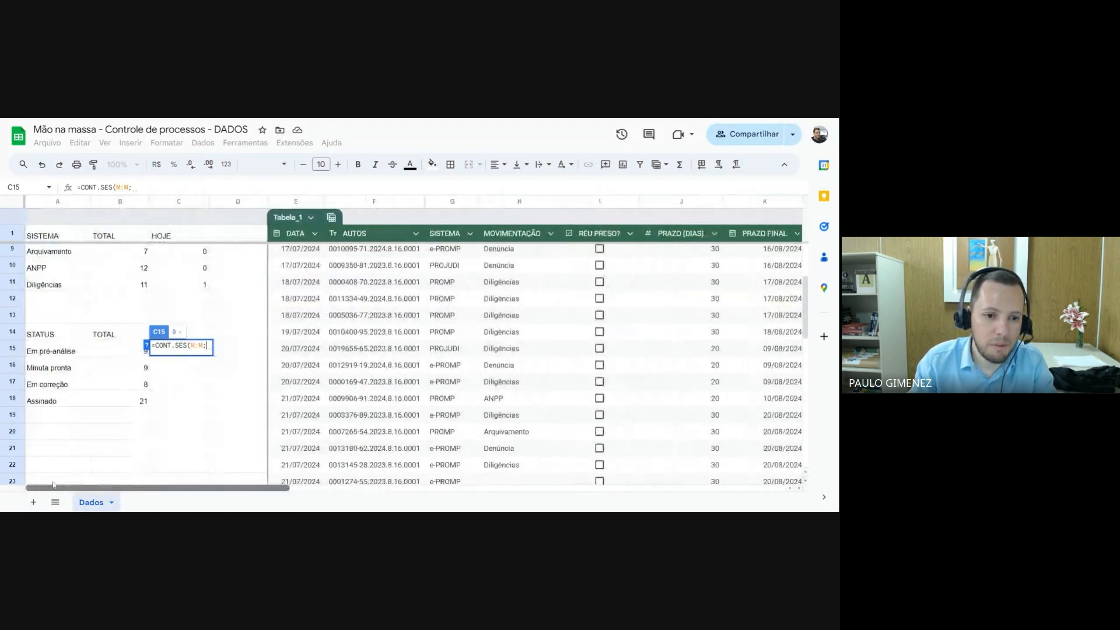
{"action": "left_click", "coordinate": [55, 353]}
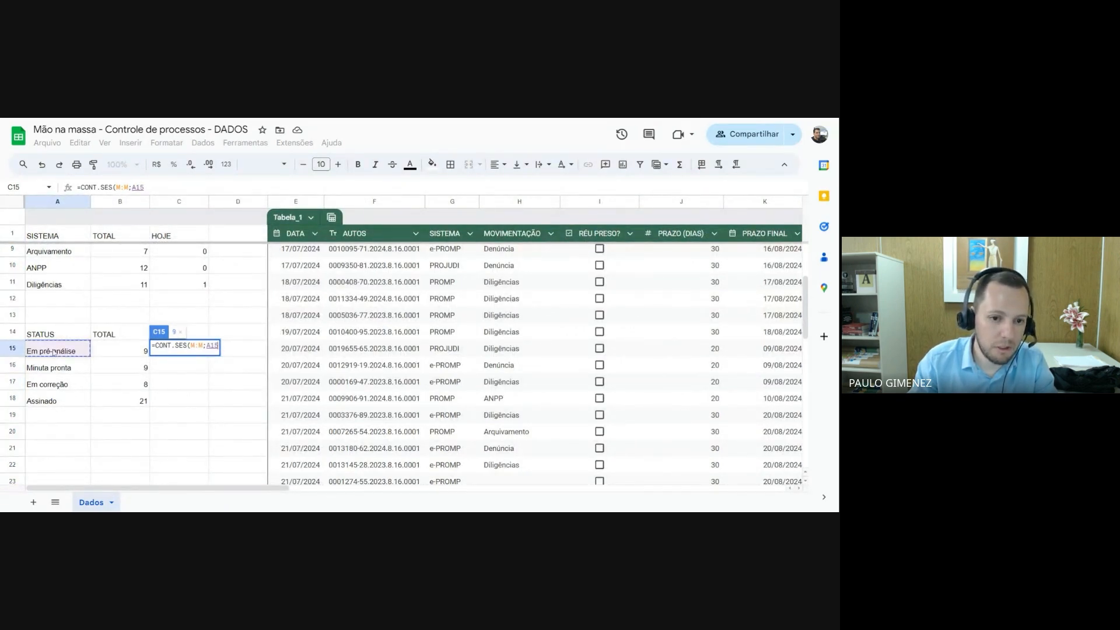
Complete C15's CONT.SES formula with the date condition E:E;HOJE() and accept the suggested autofill for C16:C18
{"action": "type", "text": ";"}
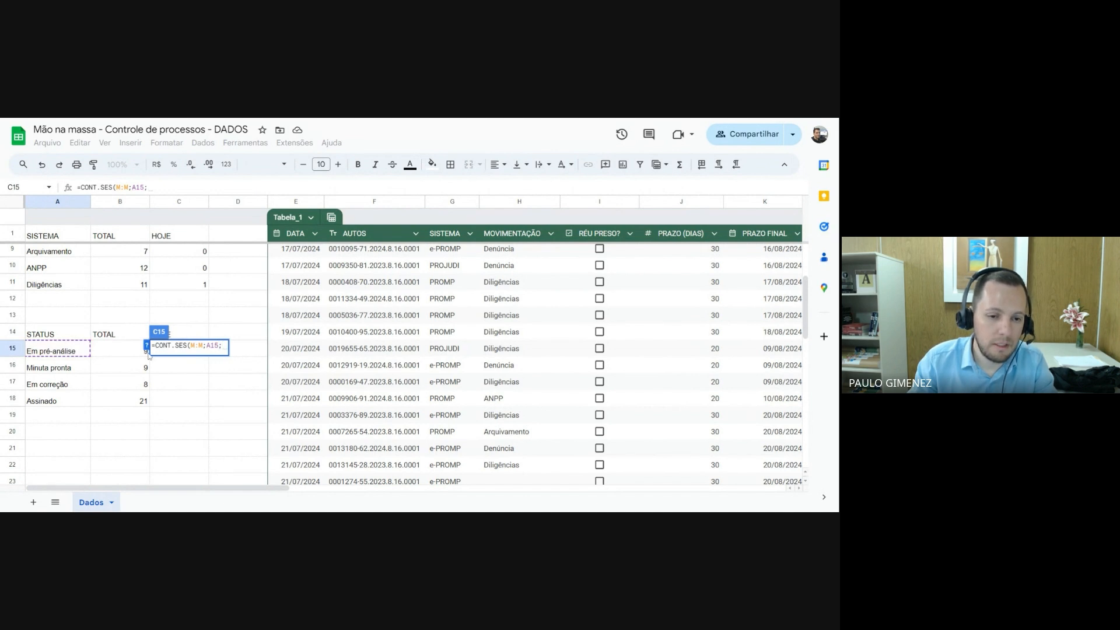
{"action": "left_click", "coordinate": [296, 202]}
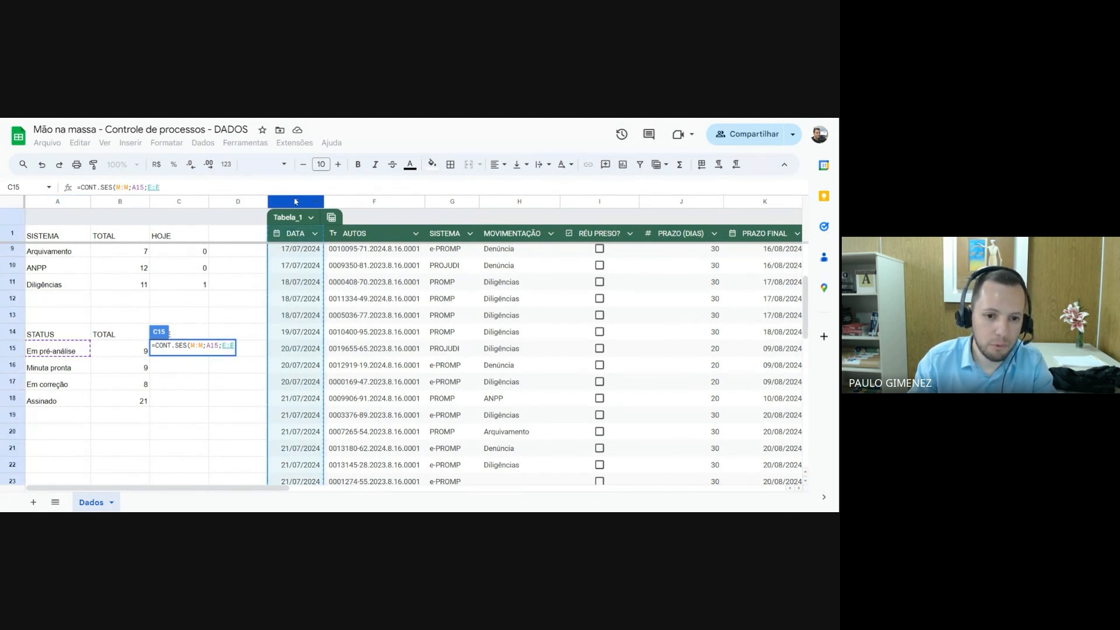
{"action": "type", "text": ";"}
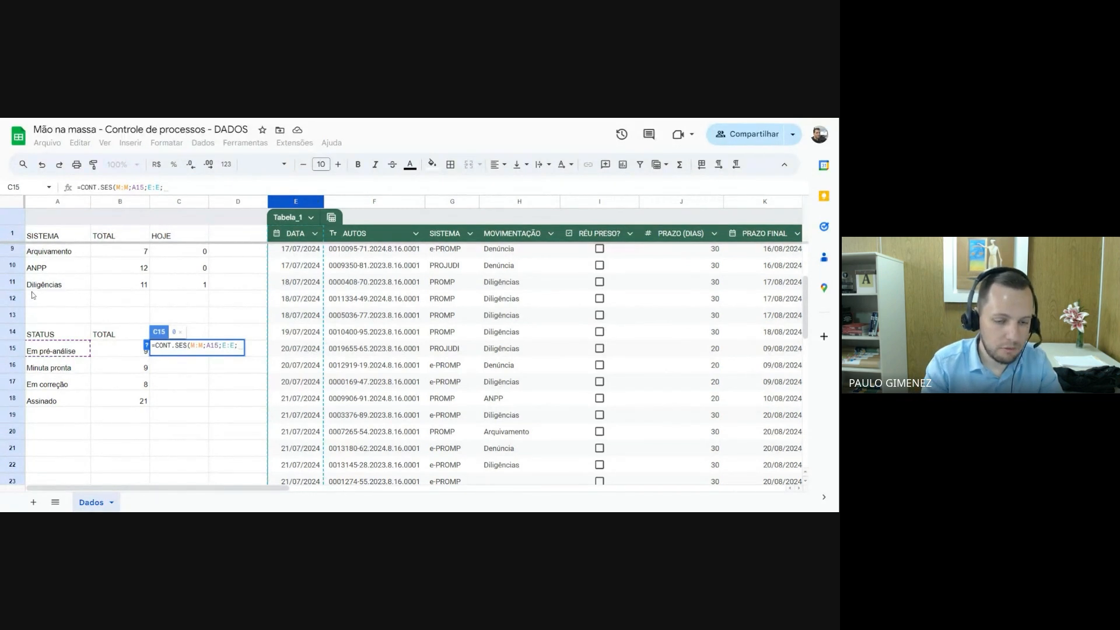
{"action": "type", "text": "hoje()"}
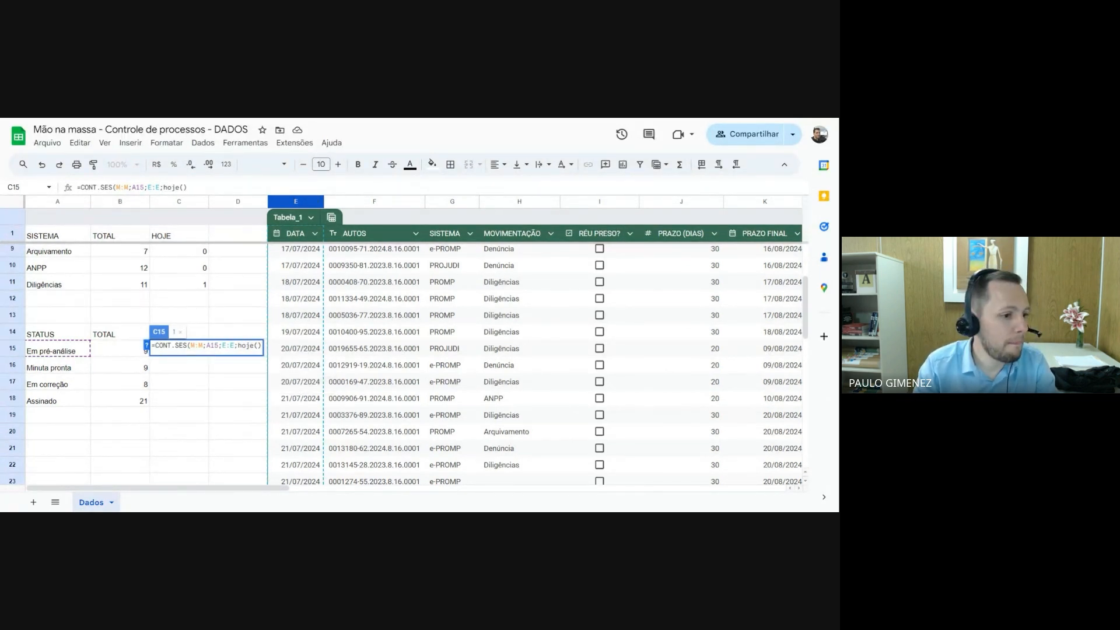
{"action": "key", "text": "Return"}
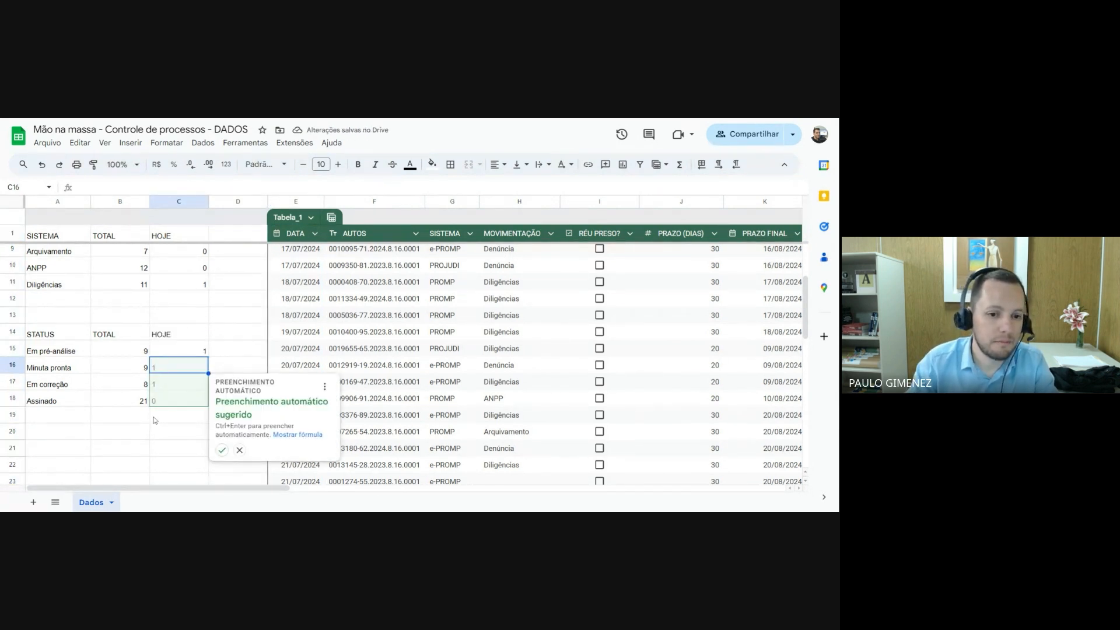
{"action": "left_click", "coordinate": [222, 450]}
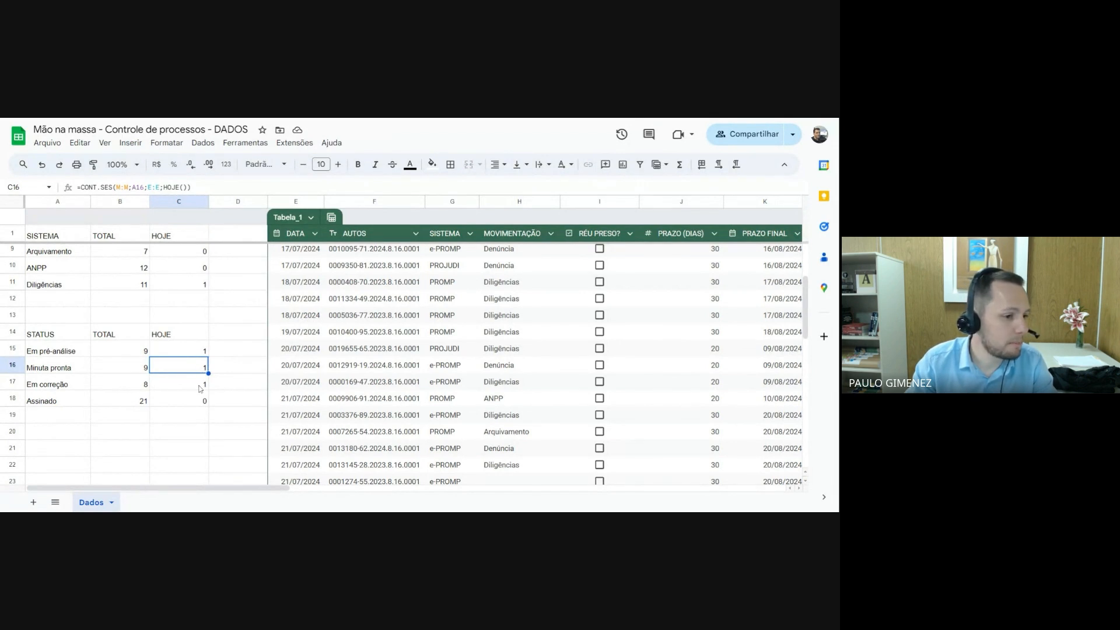
{"action": "left_click", "coordinate": [187, 425]}
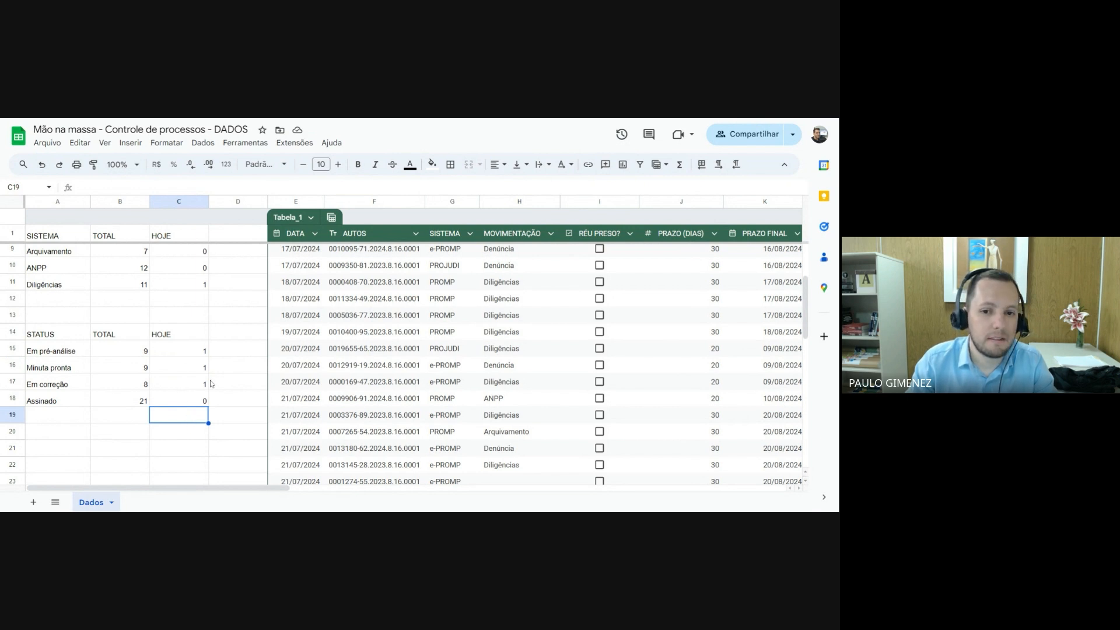
Convert the SISTEMA summary range A1:C4 to a table
{"action": "scroll", "coordinate": [211, 383], "scroll_direction": "up", "scroll_amount": 3}
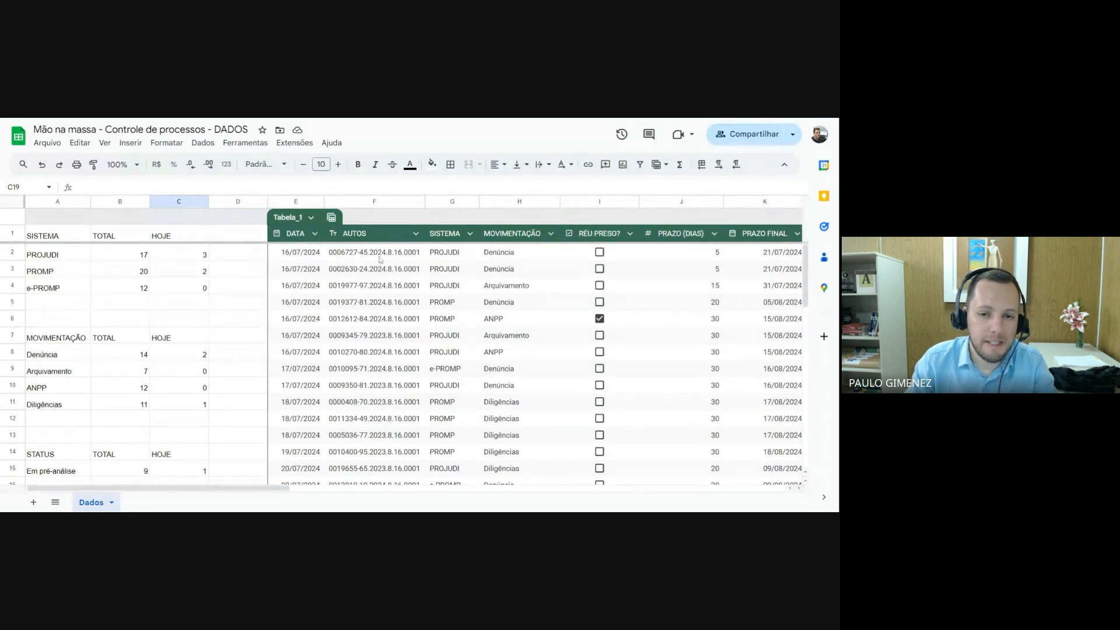
{"action": "left_click", "coordinate": [417, 271]}
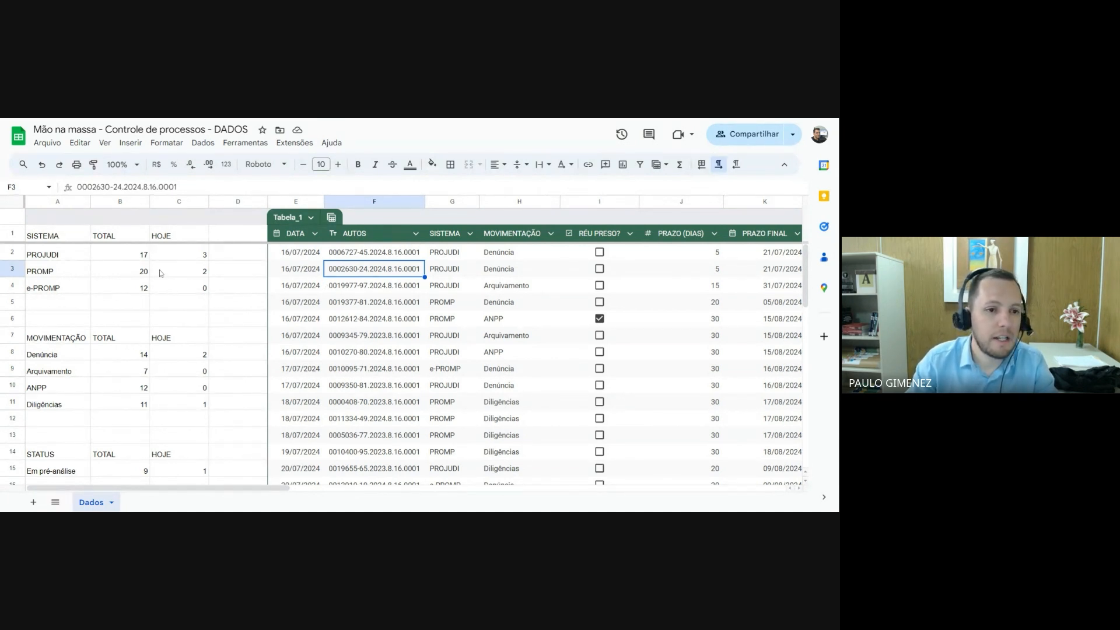
{"action": "left_click", "coordinate": [57, 238]}
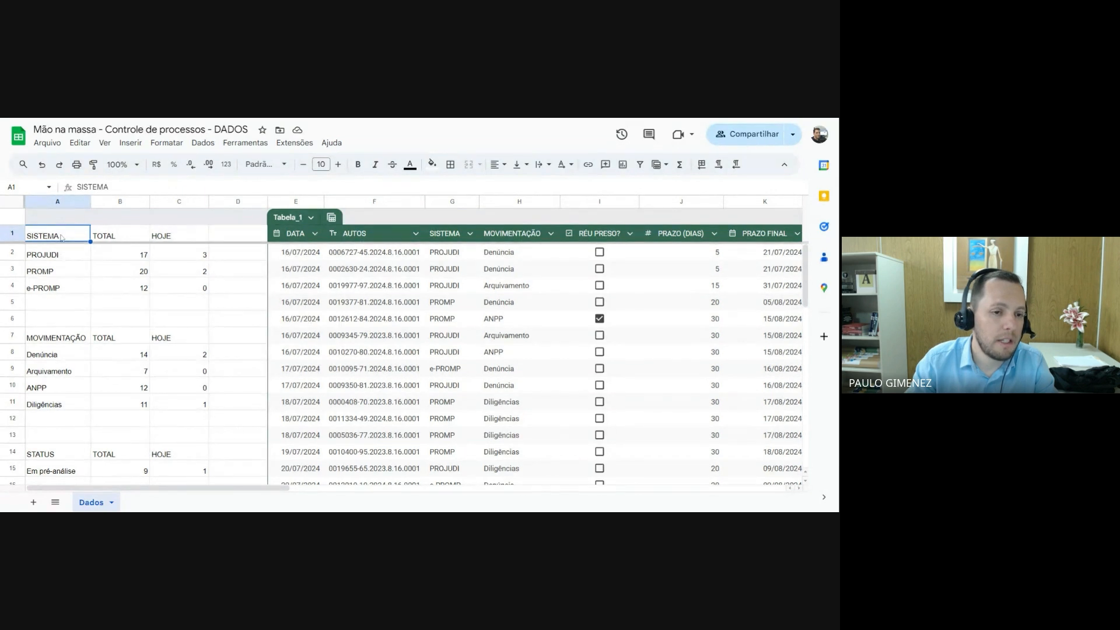
{"action": "left_click_drag", "start_coordinate": [62, 237], "coordinate": [198, 288]}
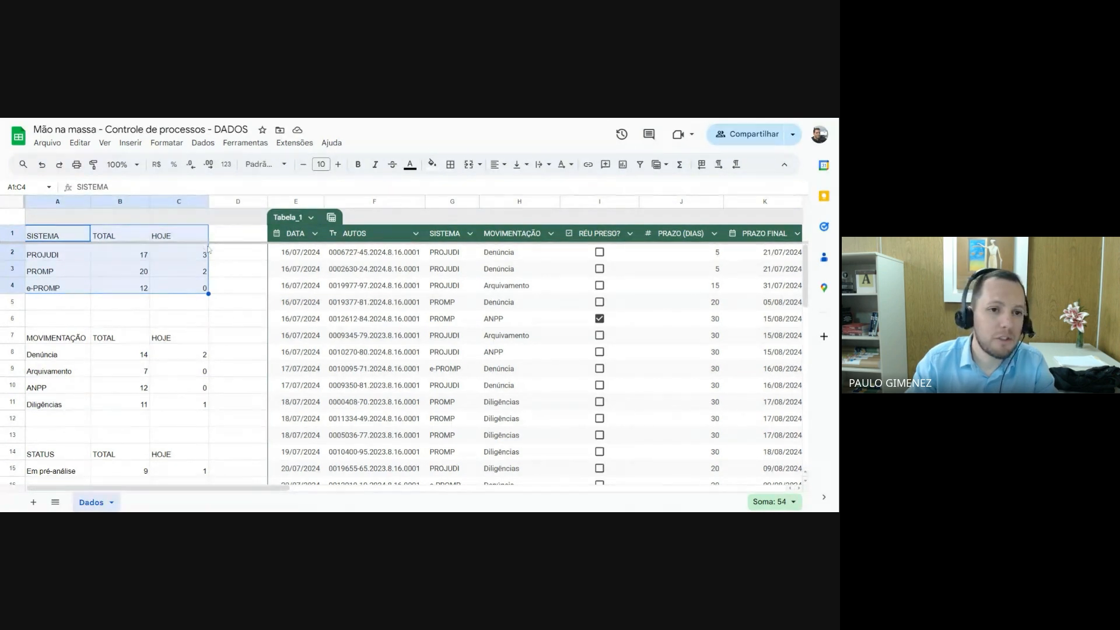
{"action": "left_click", "coordinate": [167, 143]}
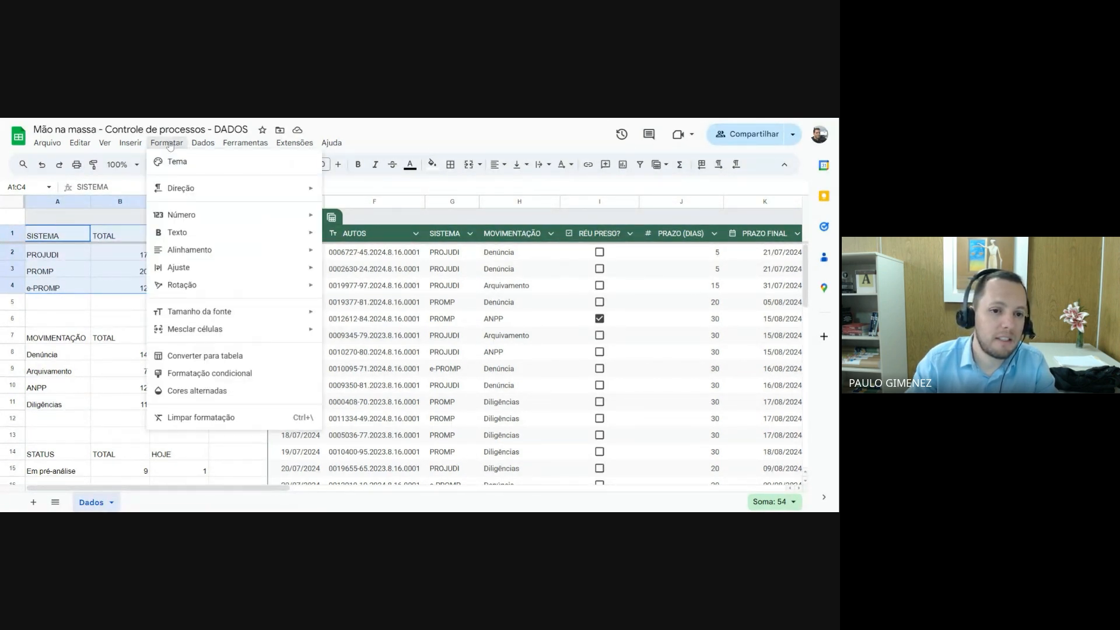
{"action": "left_click", "coordinate": [212, 357]}
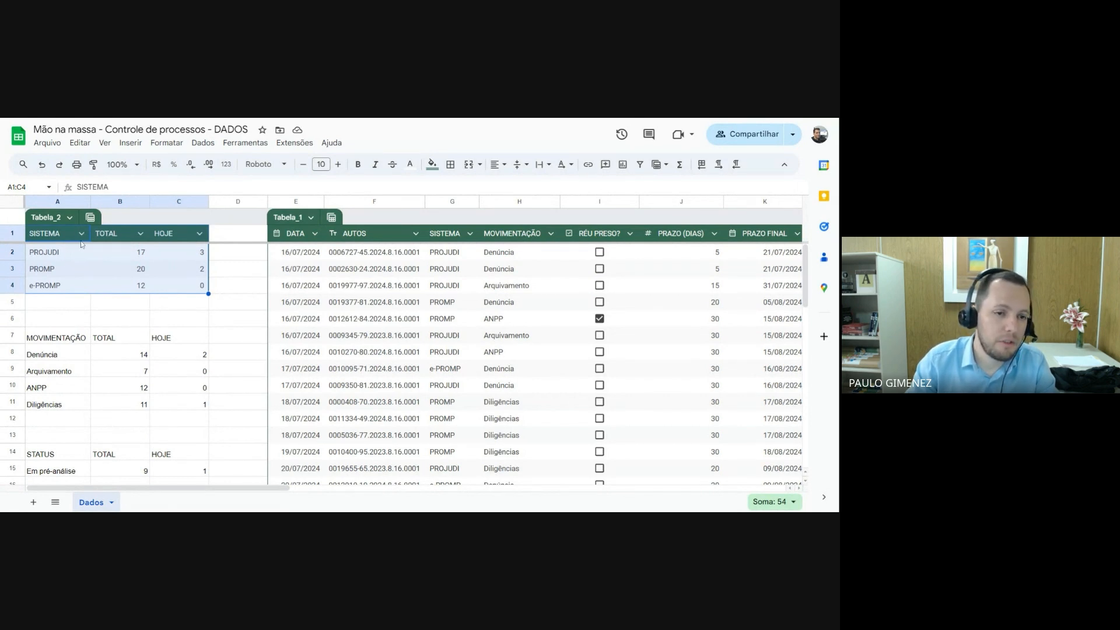
Set the column type of SISTEMA in the new summary table to Texto
{"action": "left_click", "coordinate": [74, 257]}
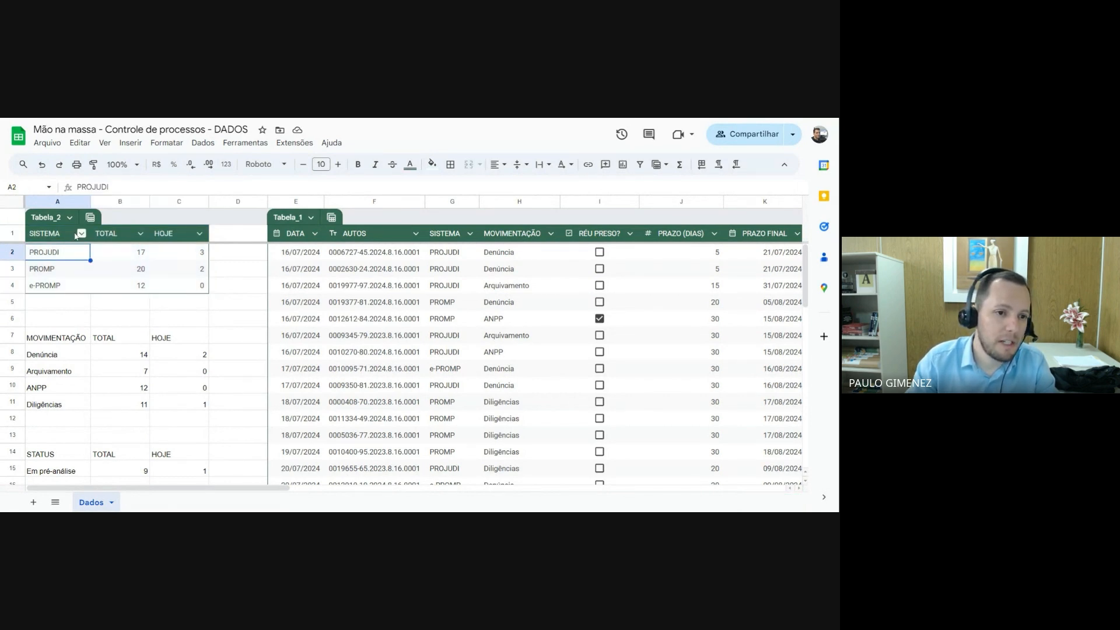
{"action": "left_click", "coordinate": [49, 235]}
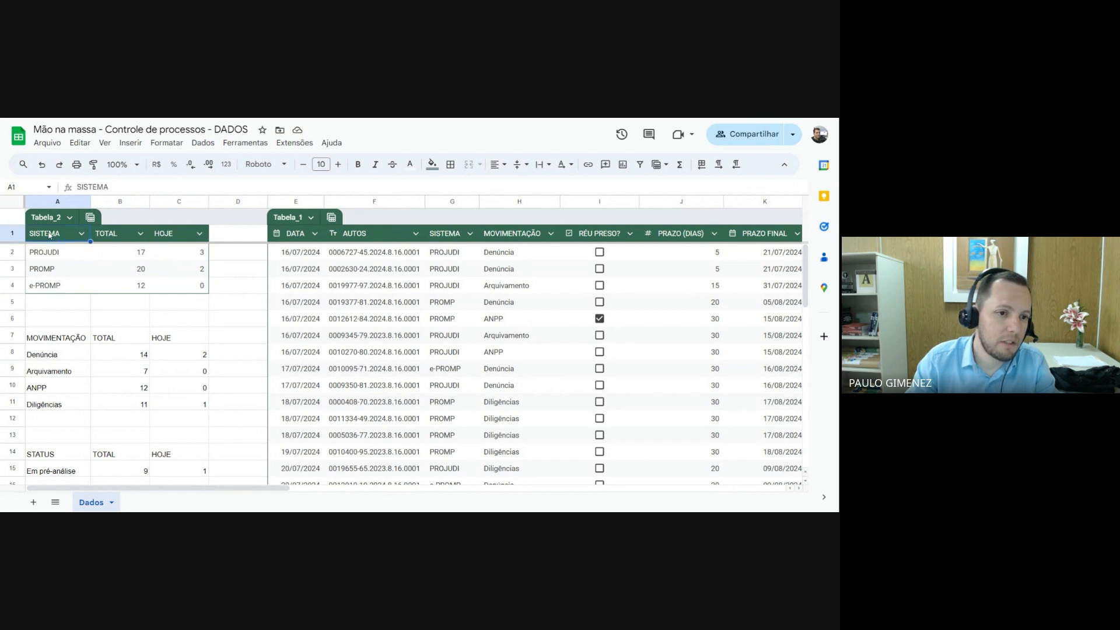
{"action": "left_click", "coordinate": [81, 234]}
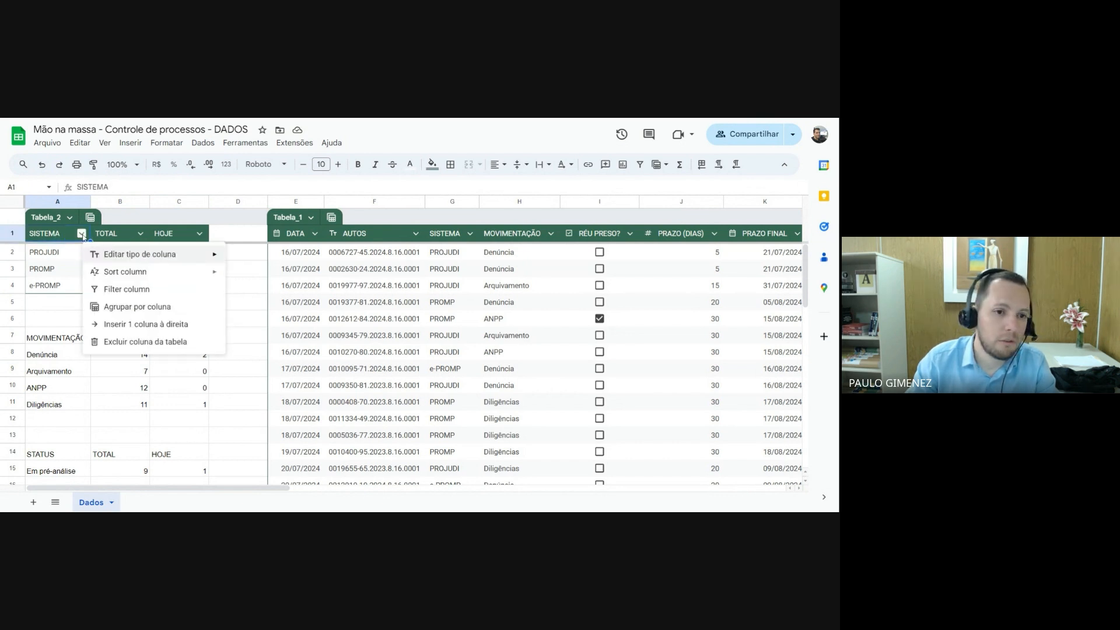
{"action": "mouse_move", "coordinate": [123, 256]}
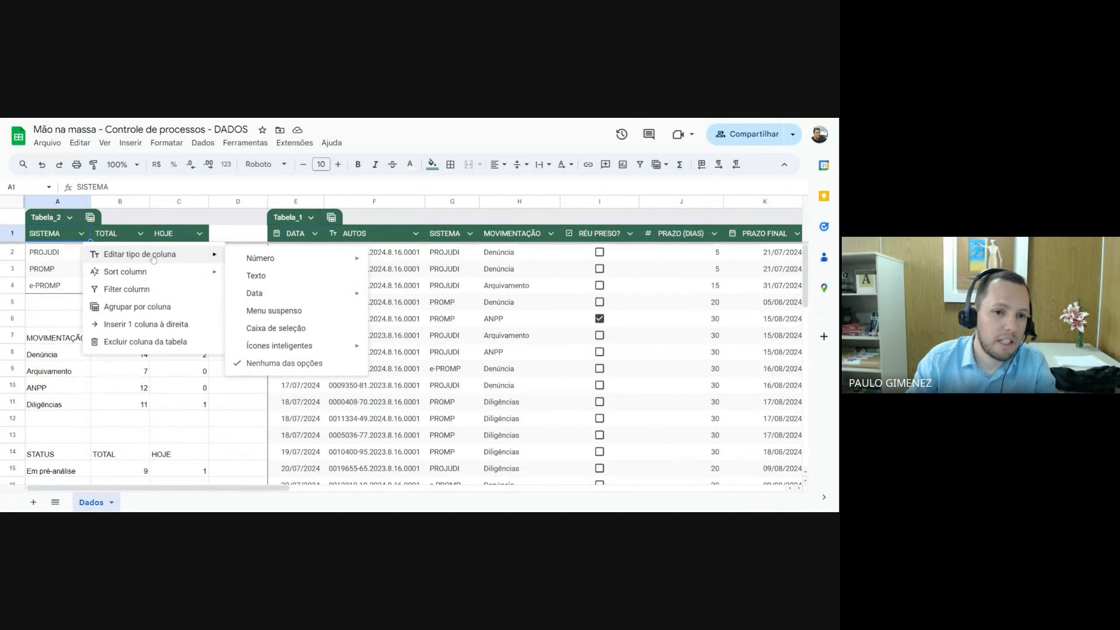
{"action": "left_click", "coordinate": [257, 276]}
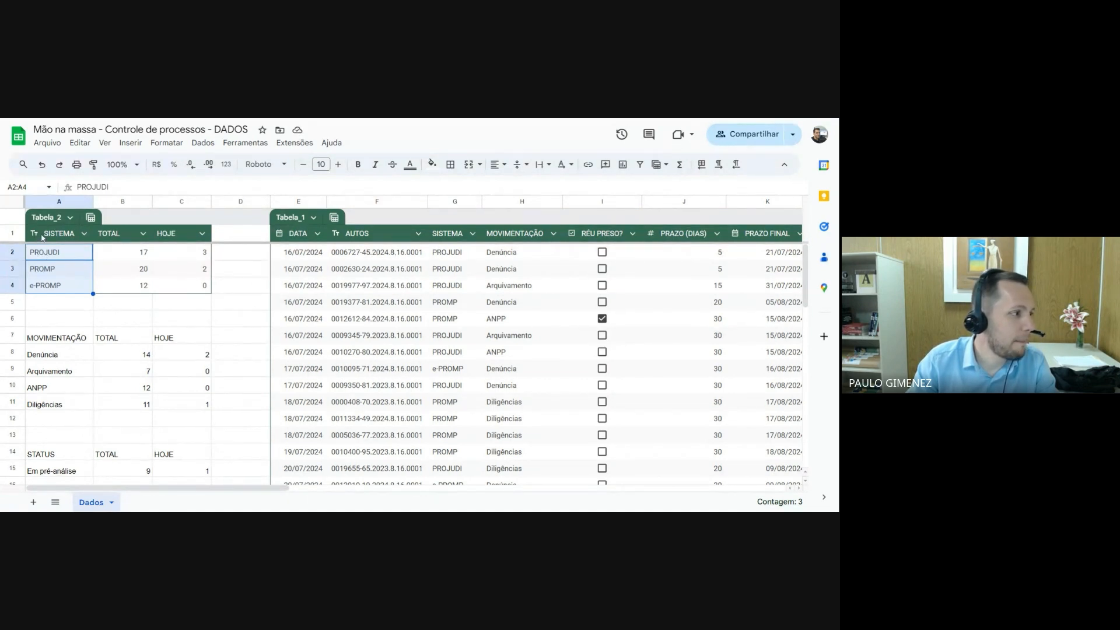
Set the column type of TOTAL in the SISTEMA summary table to Número
{"action": "left_click", "coordinate": [123, 235]}
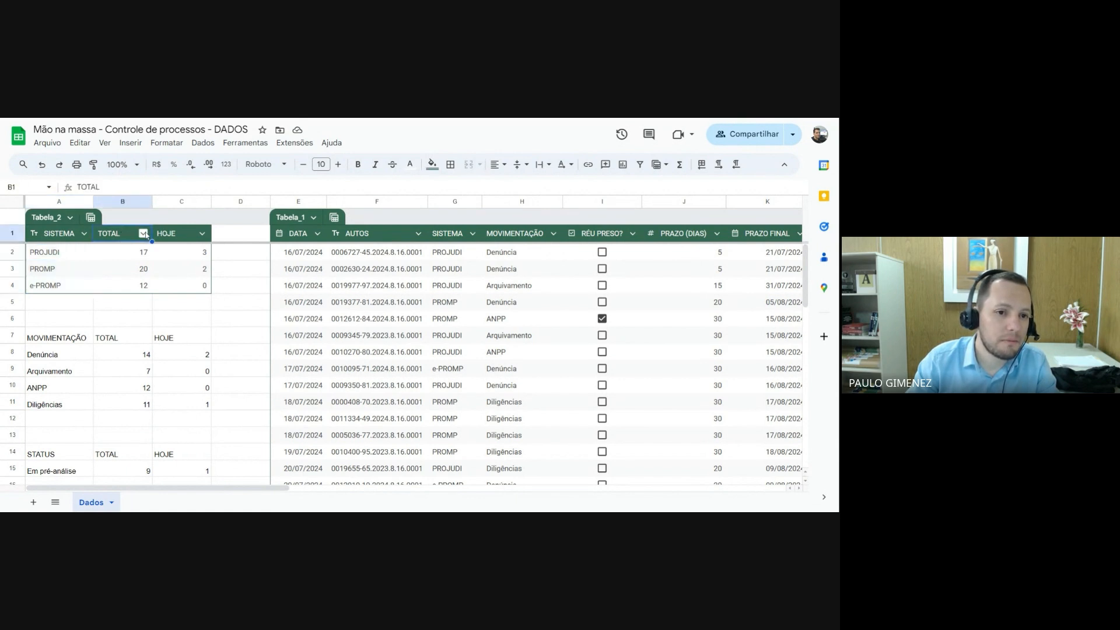
{"action": "left_click", "coordinate": [144, 233]}
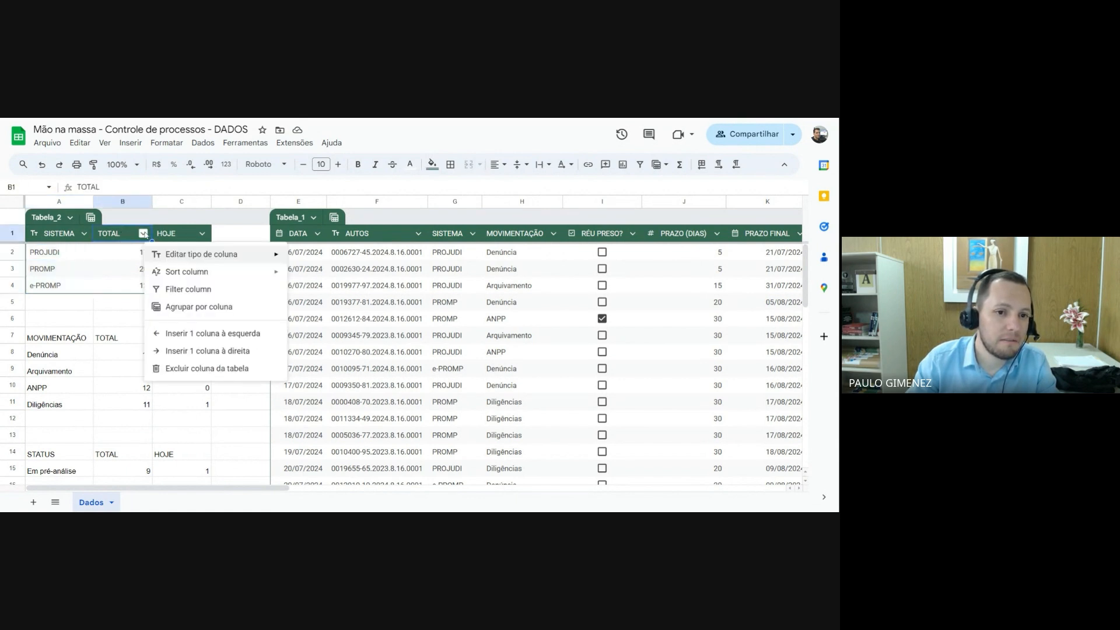
{"action": "mouse_move", "coordinate": [185, 254]}
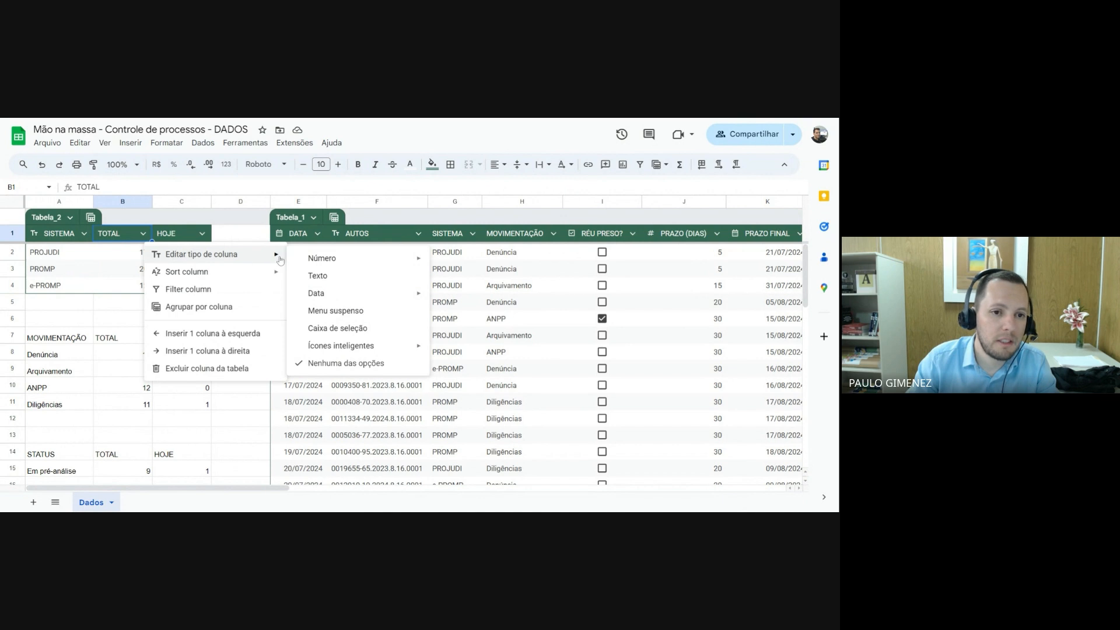
{"action": "mouse_move", "coordinate": [385, 263]}
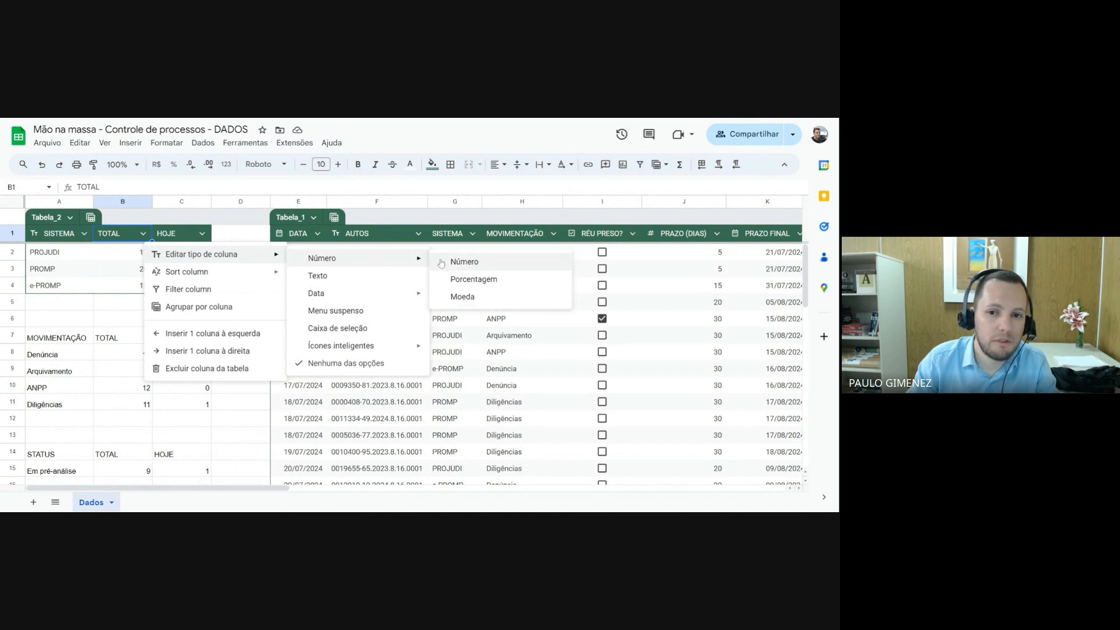
{"action": "left_click", "coordinate": [478, 262]}
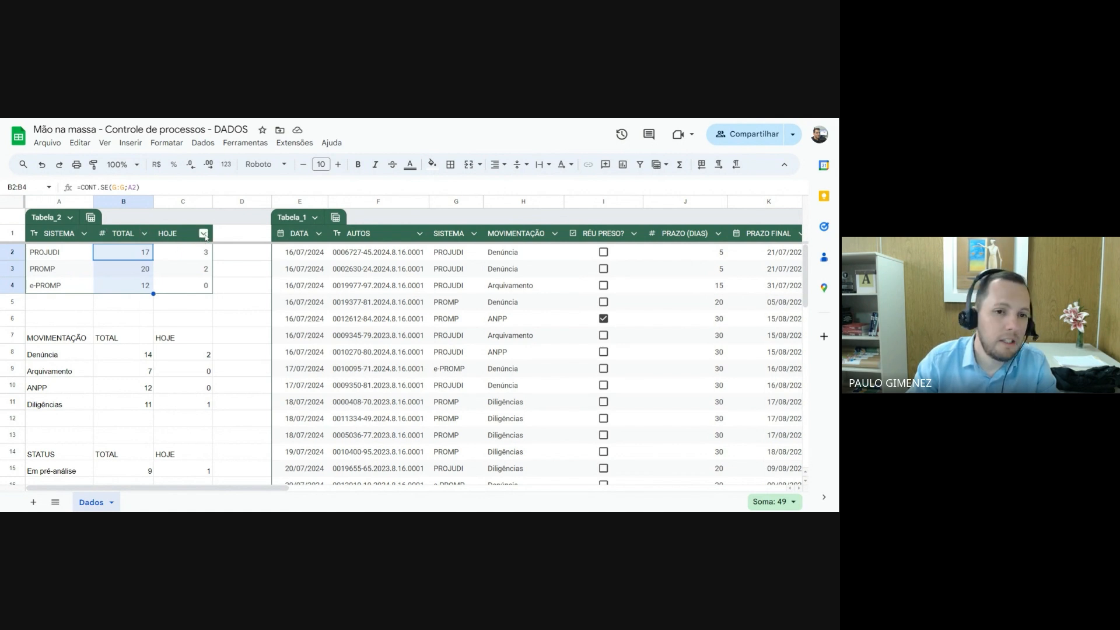
Set the column type of HOJE in the SISTEMA summary table to Número
{"action": "left_click", "coordinate": [203, 233]}
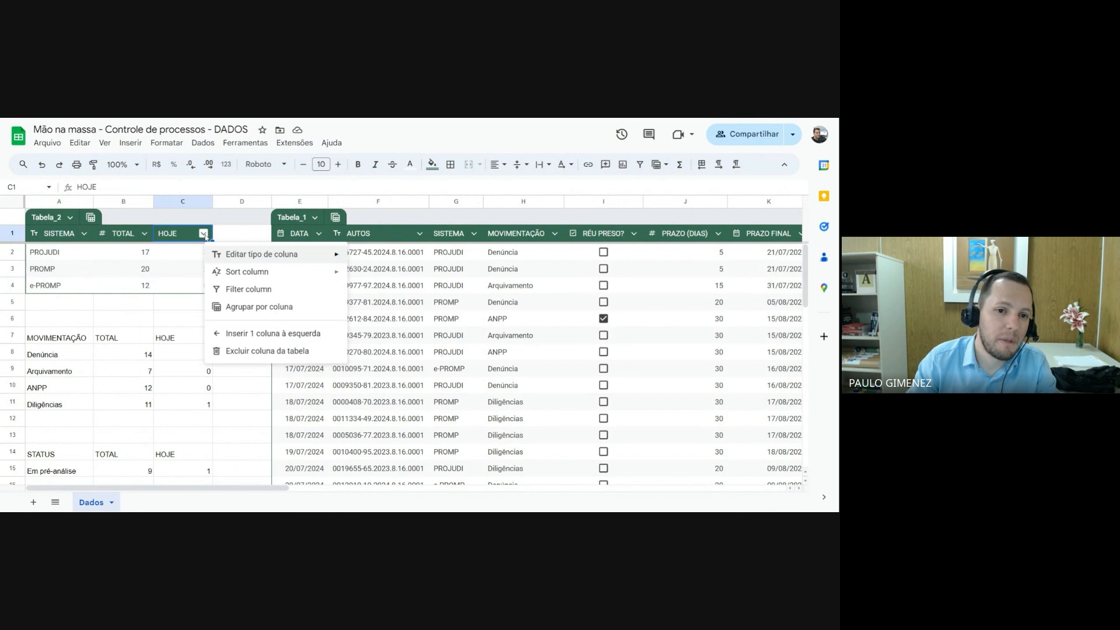
{"action": "mouse_move", "coordinate": [251, 256]}
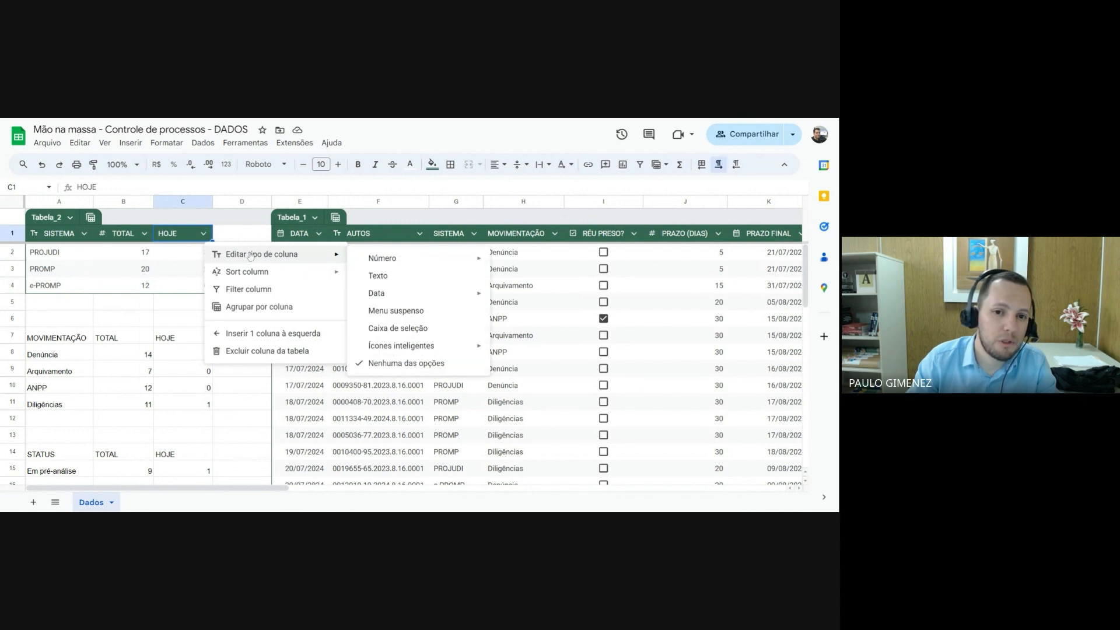
{"action": "mouse_move", "coordinate": [391, 263]}
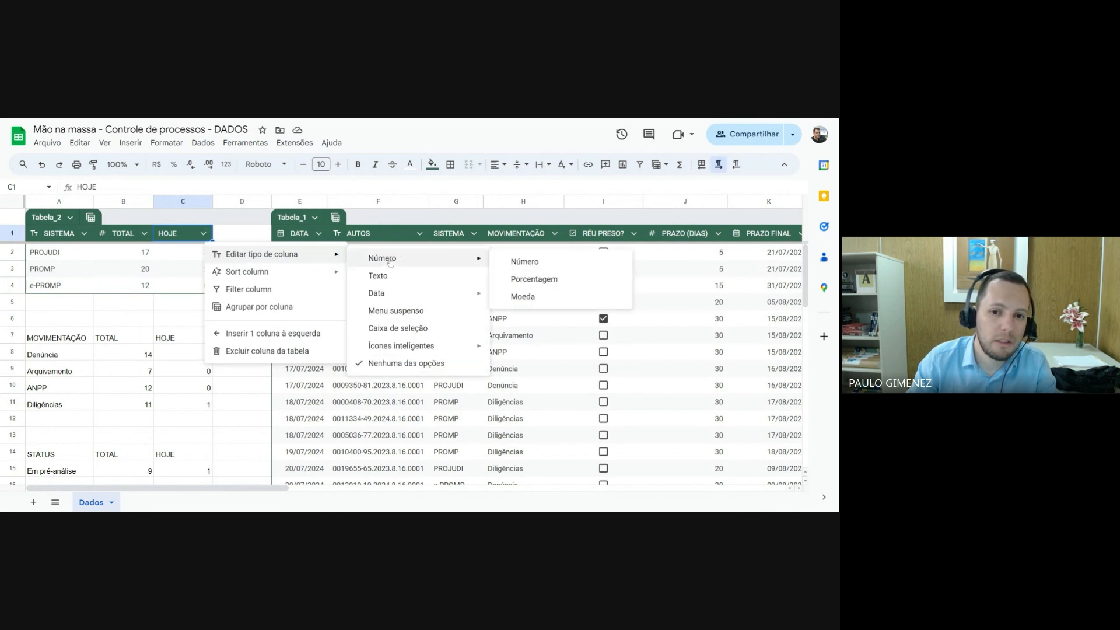
{"action": "left_click", "coordinate": [532, 264]}
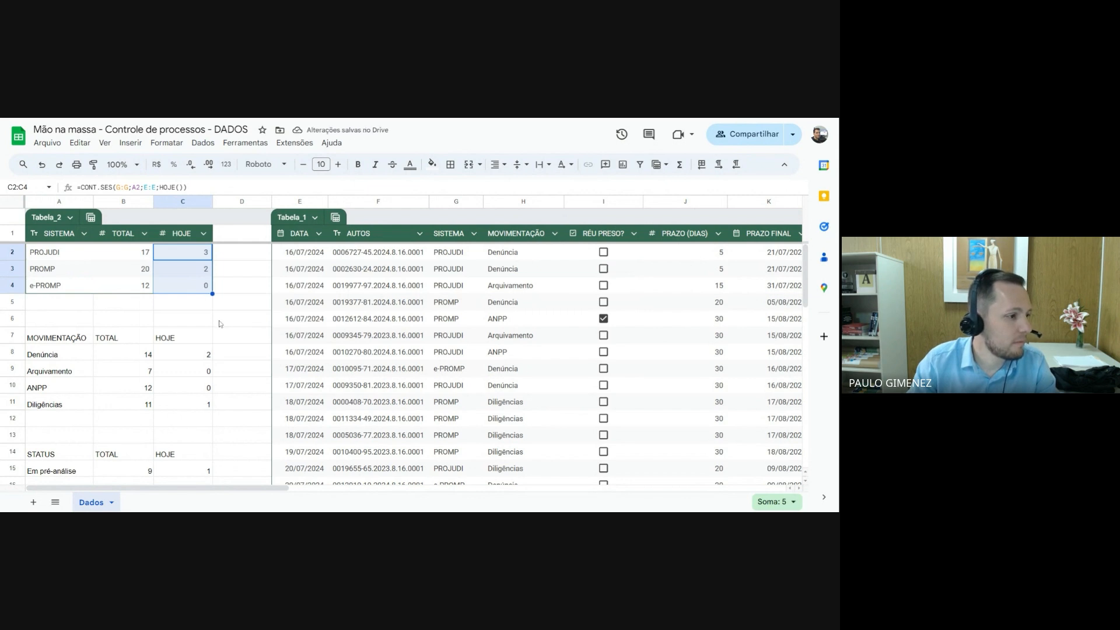
Rename the system summary table as SISTEMA
{"action": "left_click", "coordinate": [125, 301]}
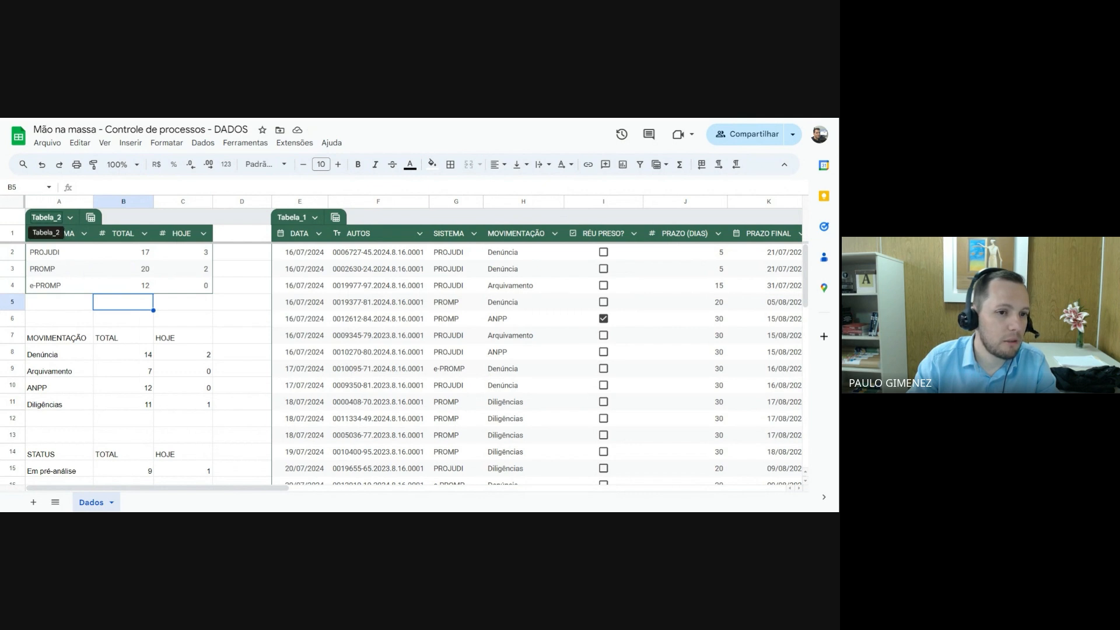
{"action": "left_click", "coordinate": [47, 217]}
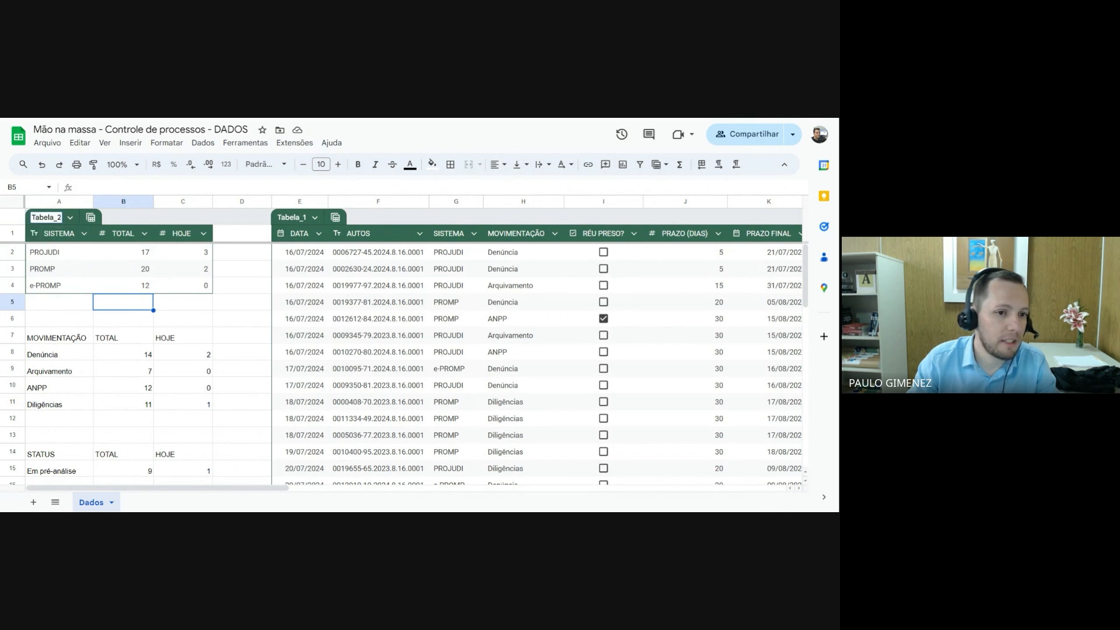
{"action": "key", "text": "ctrl+a"}
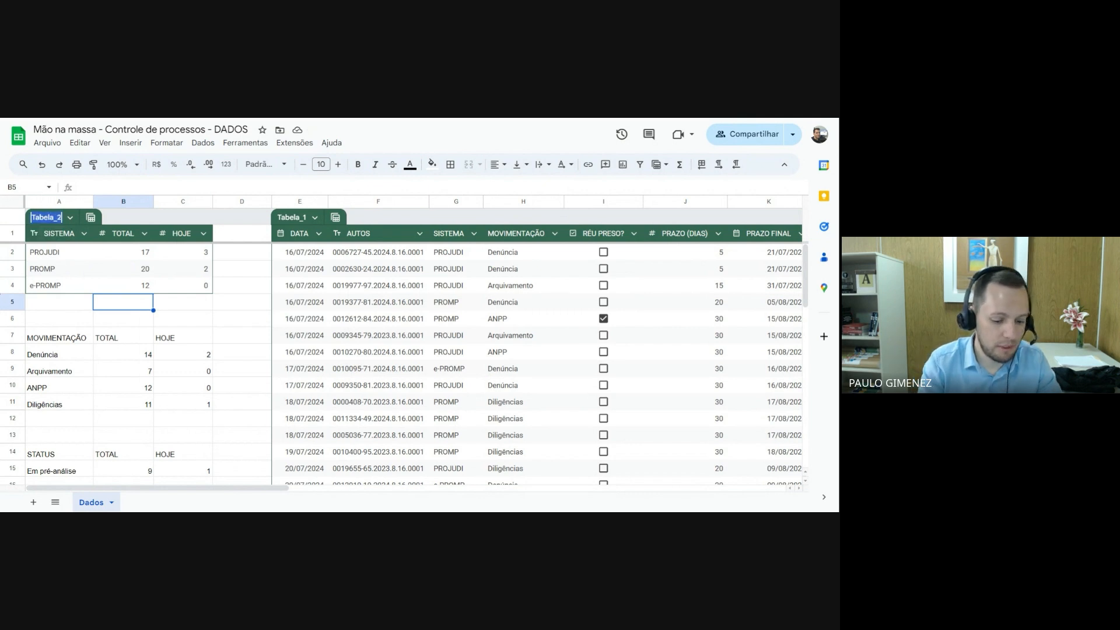
{"action": "type", "text": "SISEM"}
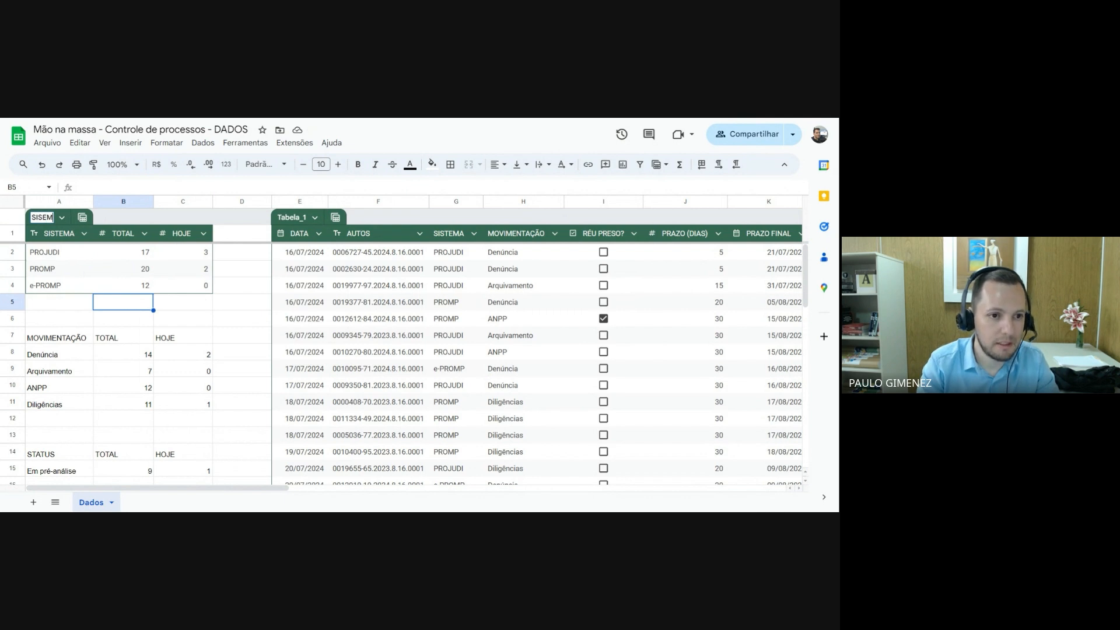
{"action": "key", "text": "BackSpace"}
{"action": "key", "text": "BackSpace"}
{"action": "type", "text": "TEMA"}
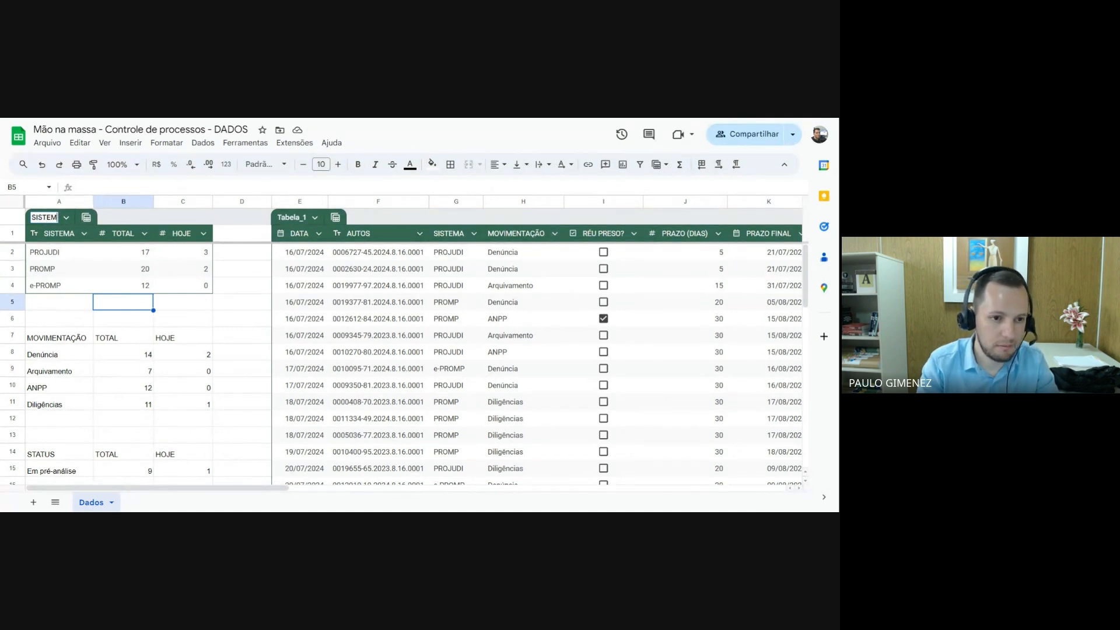
{"action": "key", "text": "Return"}
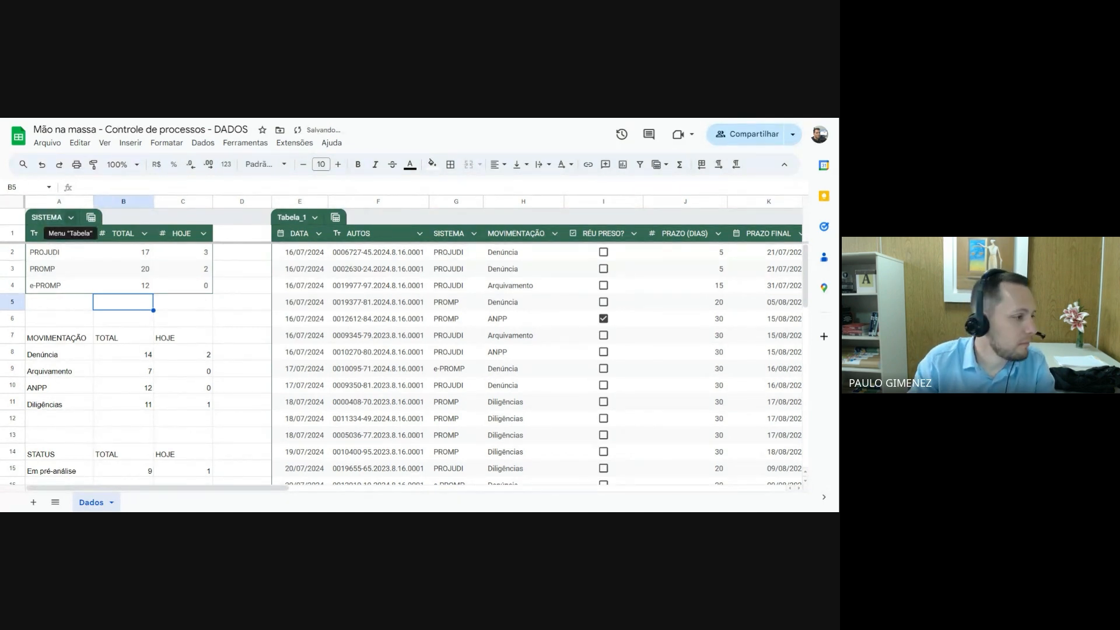
Set the column type of SISTEMA in Tabela_1 to Menu suspenso
{"action": "left_click", "coordinate": [88, 271]}
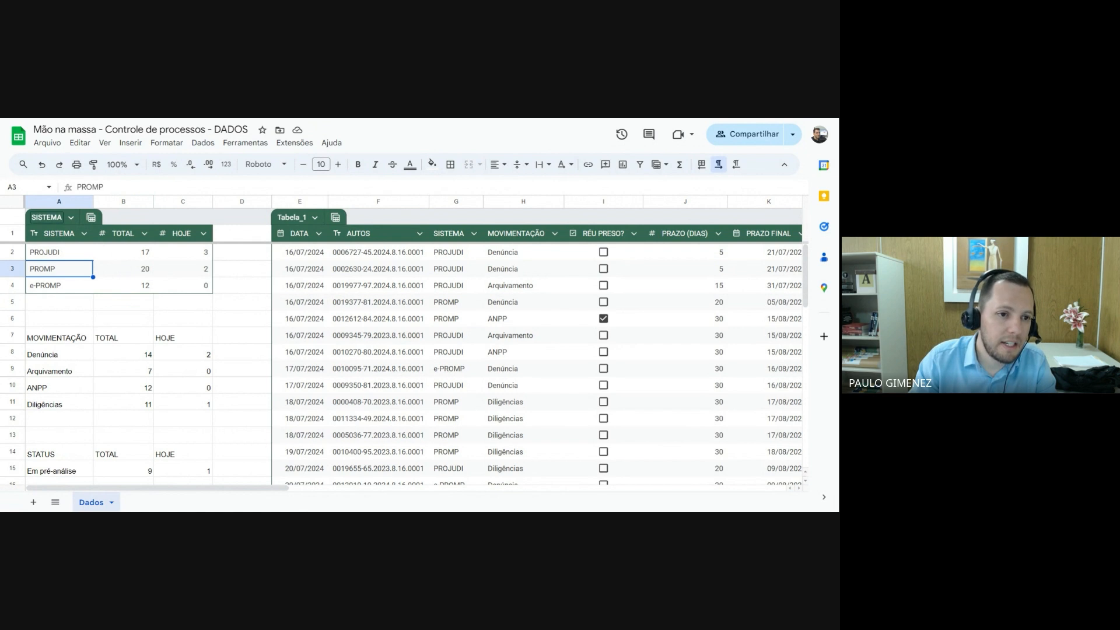
{"action": "left_click", "coordinate": [465, 238]}
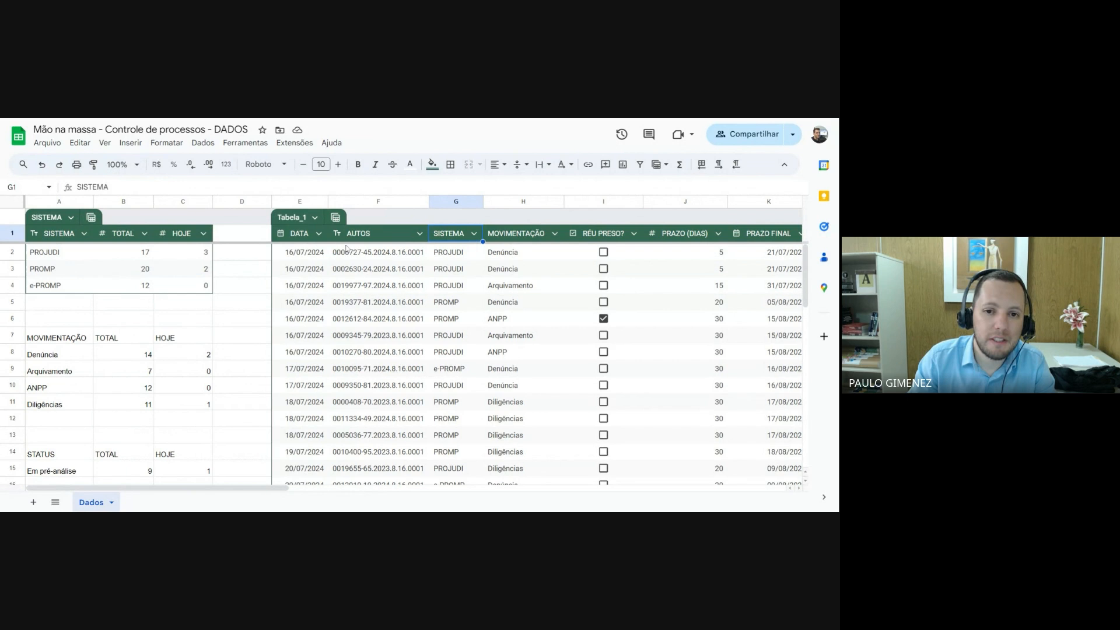
{"action": "left_click", "coordinate": [453, 245]}
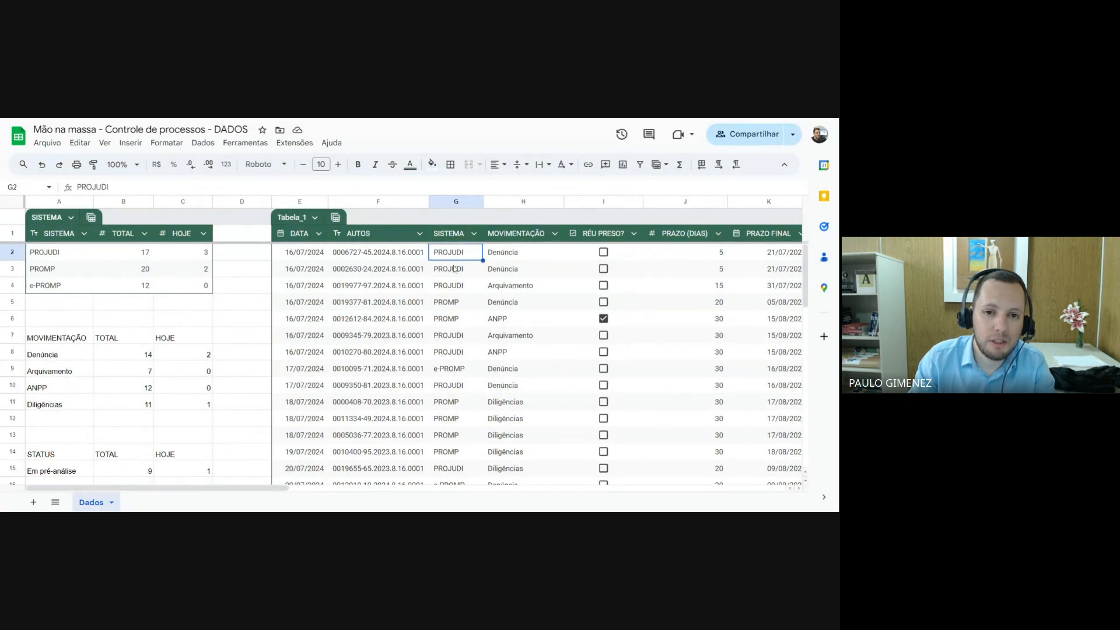
{"action": "left_click", "coordinate": [471, 234]}
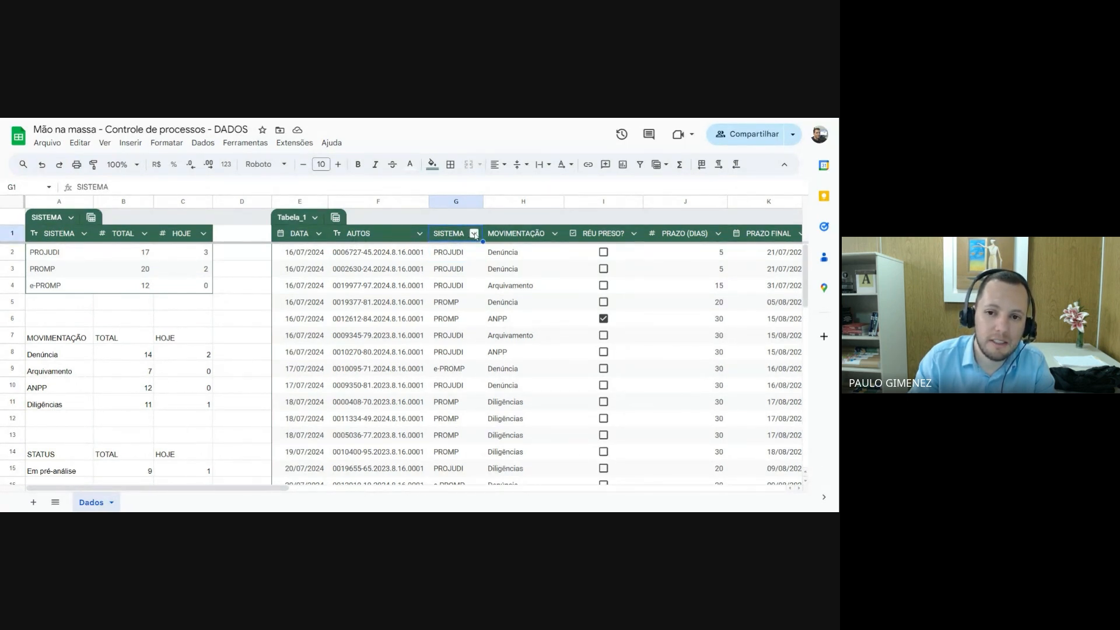
{"action": "left_click", "coordinate": [474, 234]}
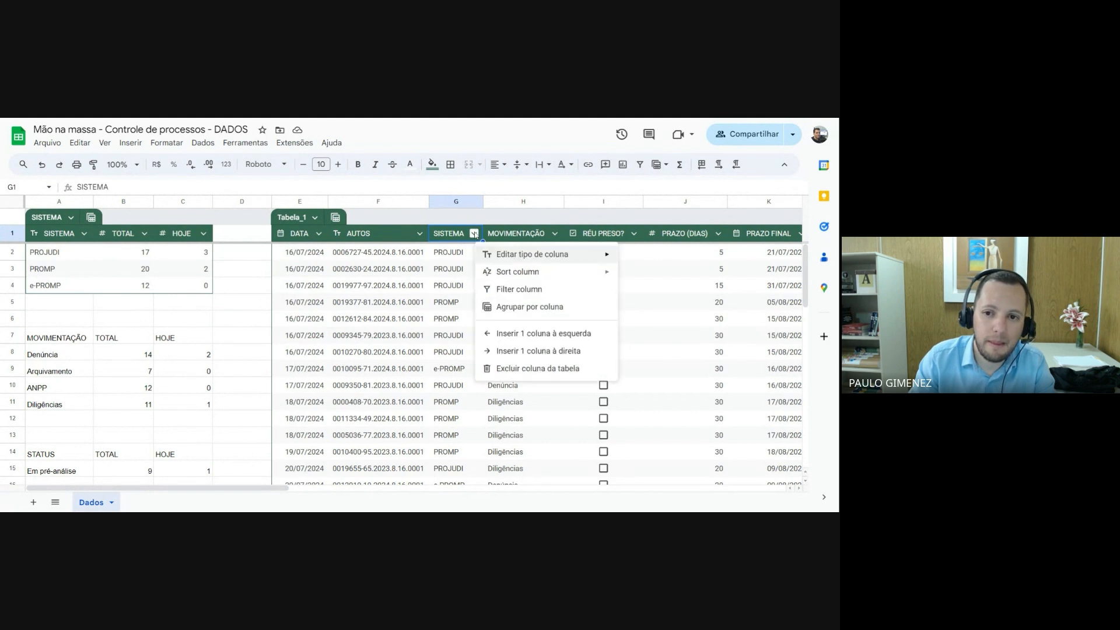
{"action": "mouse_move", "coordinate": [517, 256]}
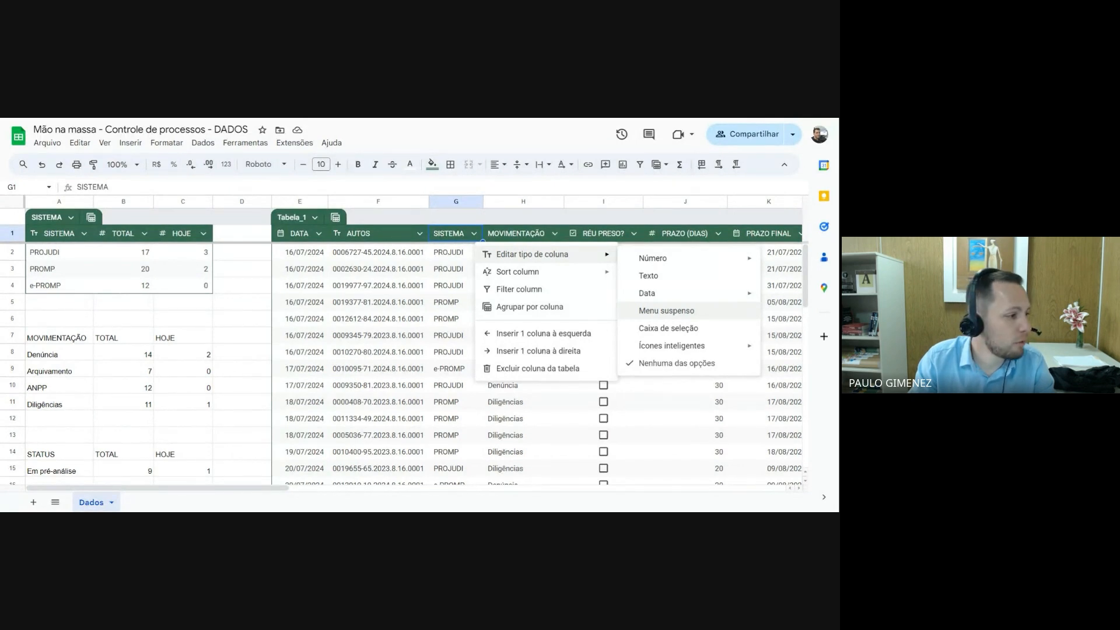
{"action": "left_click", "coordinate": [674, 312]}
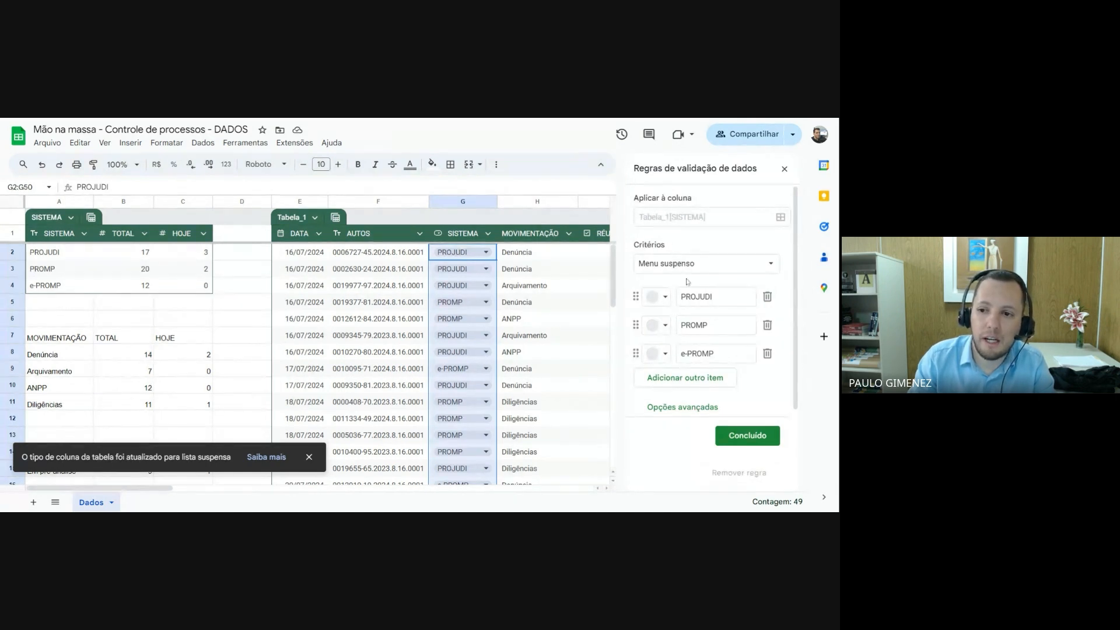
Change the validation criterion for Tabela_1's SISTEMA column to Menu suspenso (de um intervalo)
{"action": "left_click", "coordinate": [772, 265]}
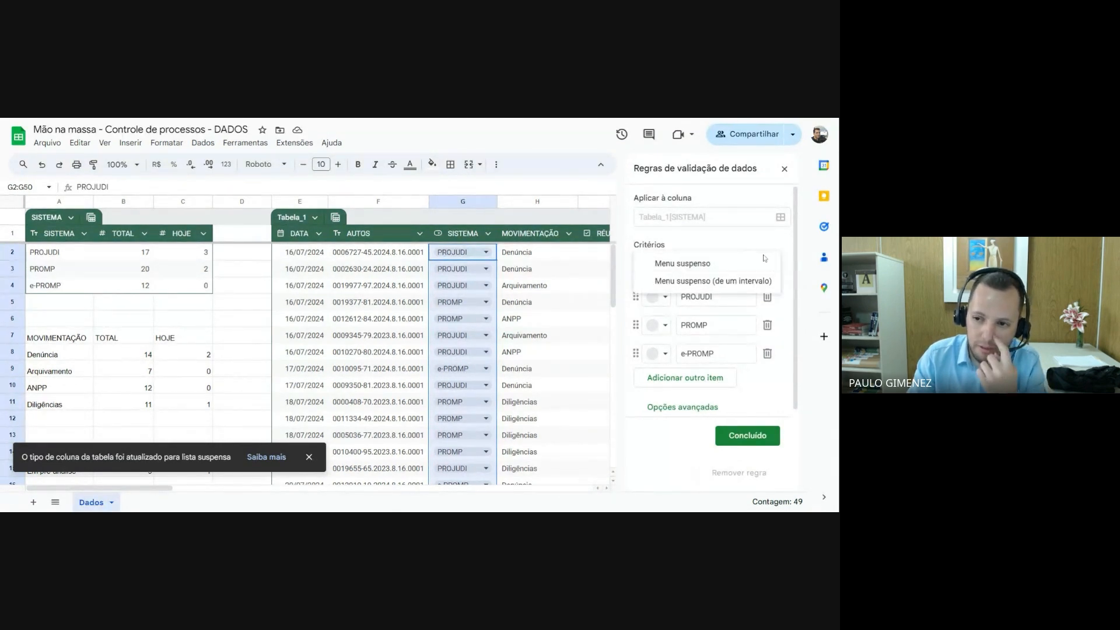
{"action": "left_click", "coordinate": [762, 261]}
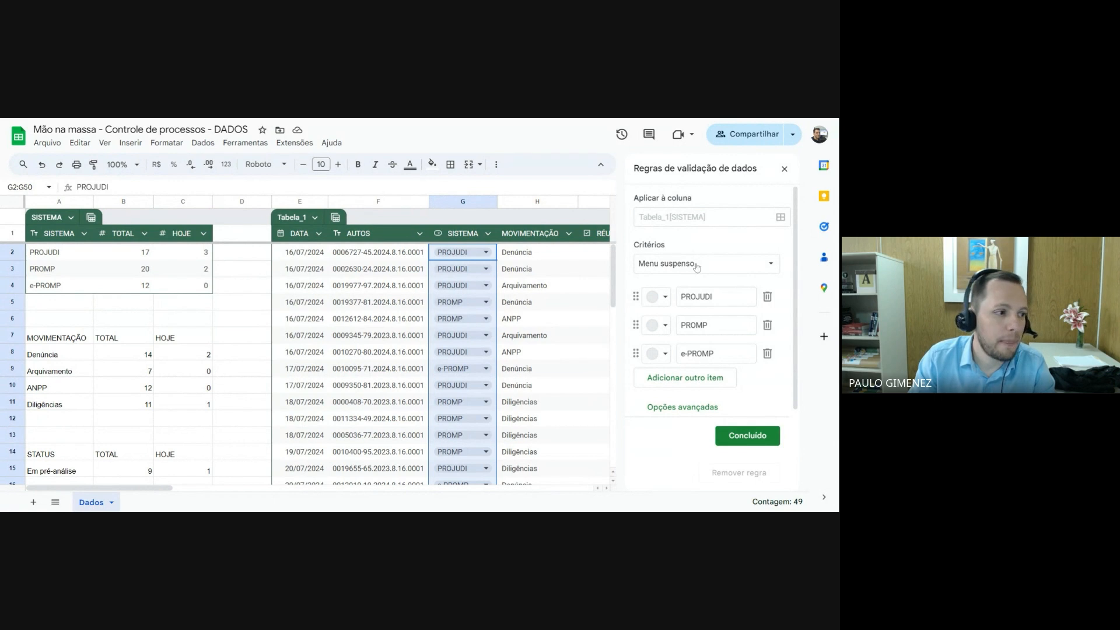
{"action": "left_click", "coordinate": [774, 265]}
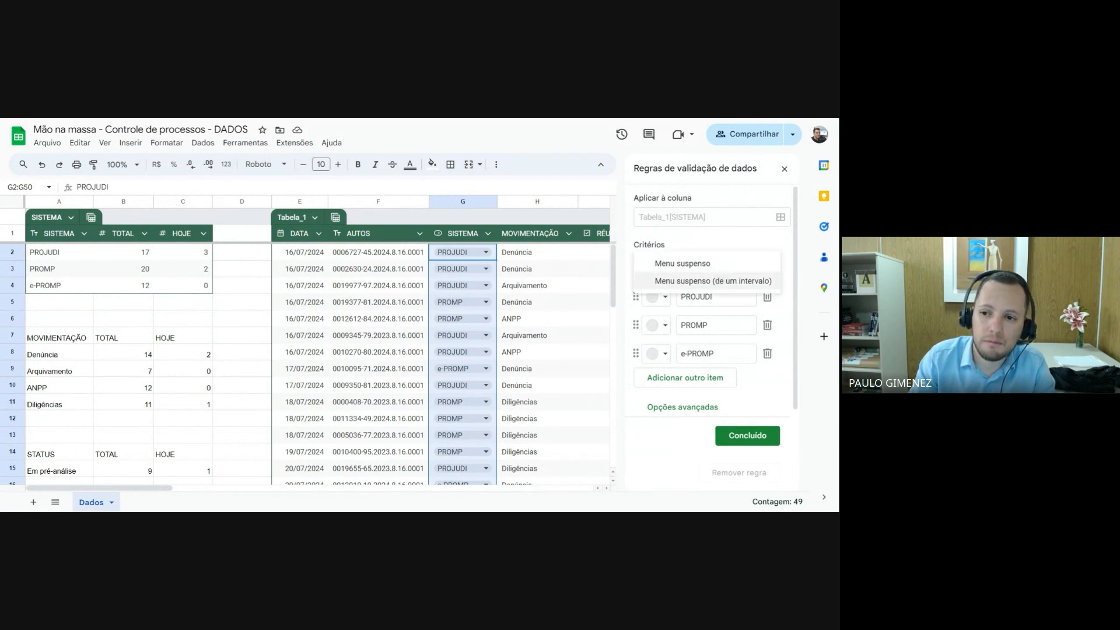
{"action": "left_click", "coordinate": [715, 282]}
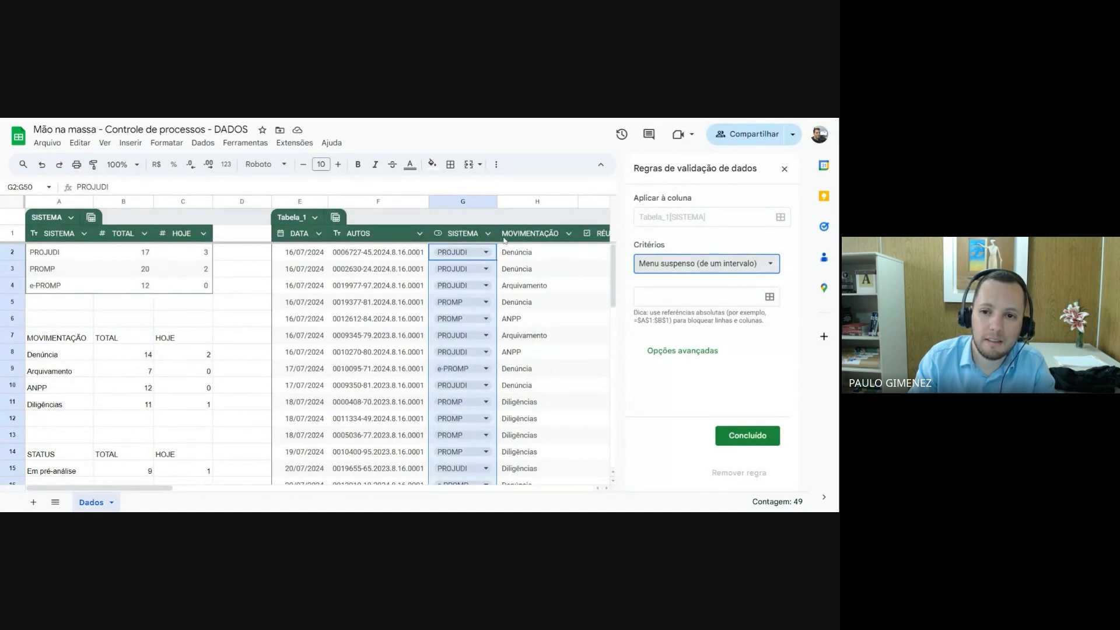
{"action": "left_click", "coordinate": [737, 264]}
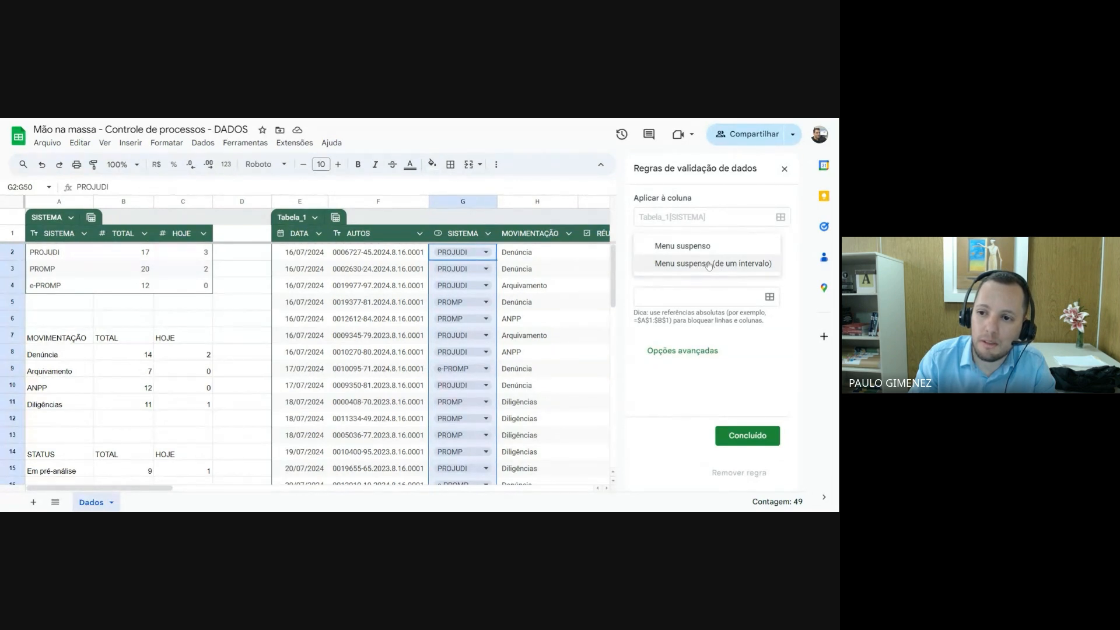
{"action": "left_click", "coordinate": [723, 249]}
{"action": "left_click", "coordinate": [723, 266]}
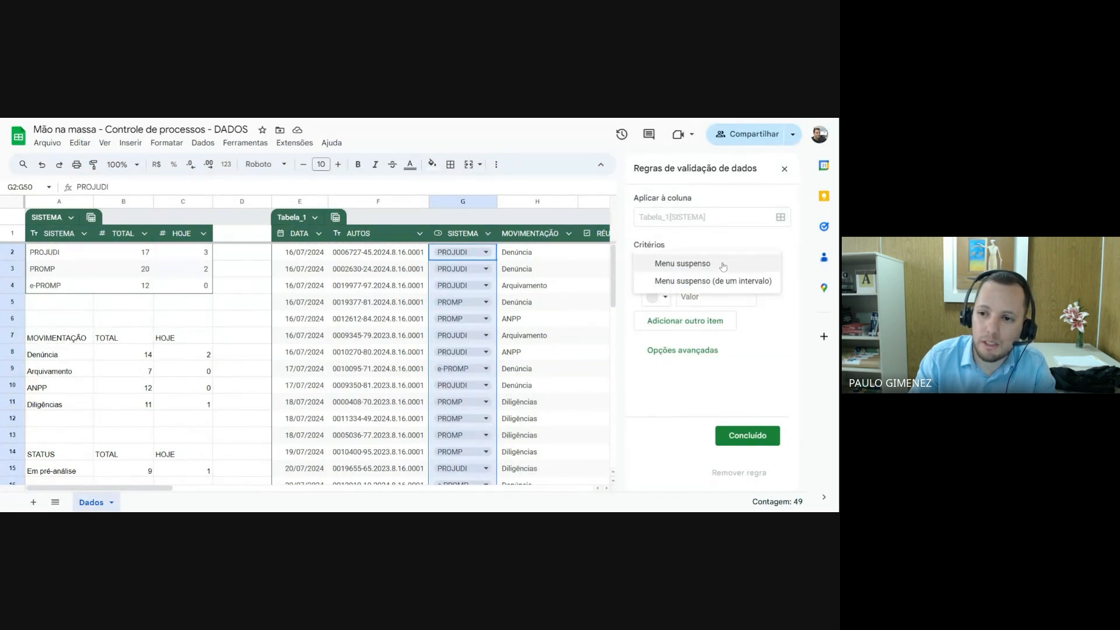
{"action": "left_click", "coordinate": [710, 282]}
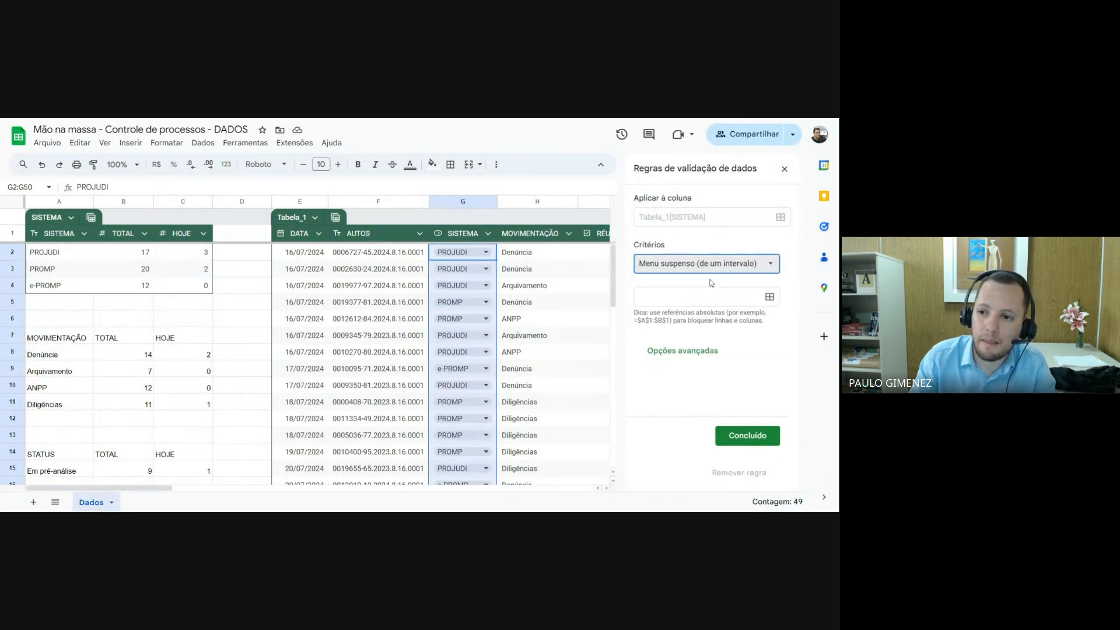
Use the system names in Dados!A2:A4 as the source range for the dropdown options
{"action": "left_click", "coordinate": [706, 297]}
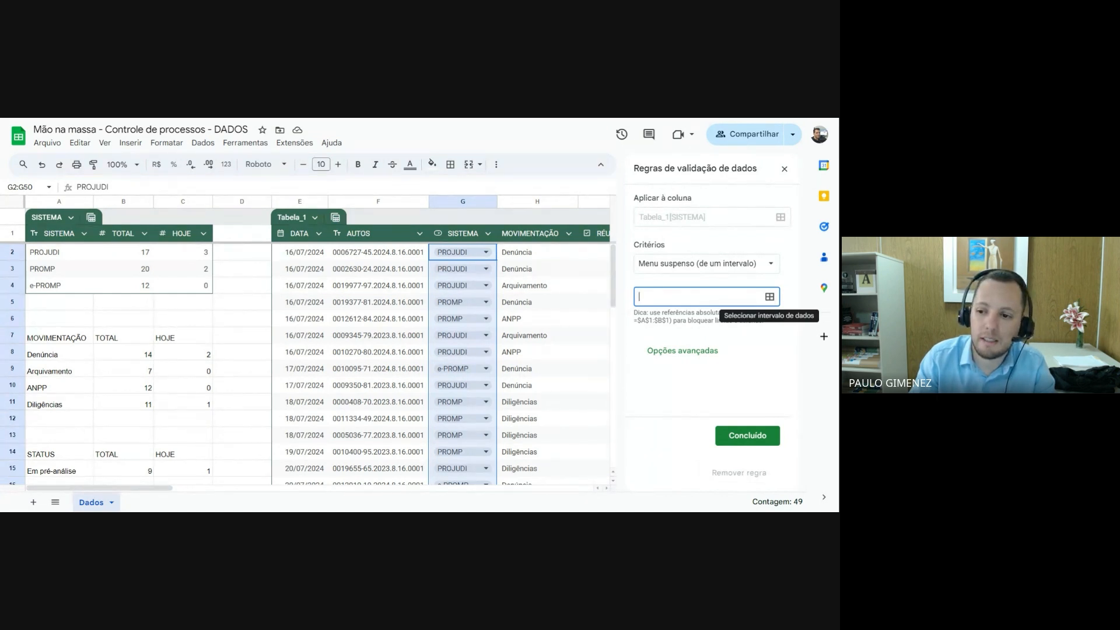
{"action": "left_click", "coordinate": [769, 297]}
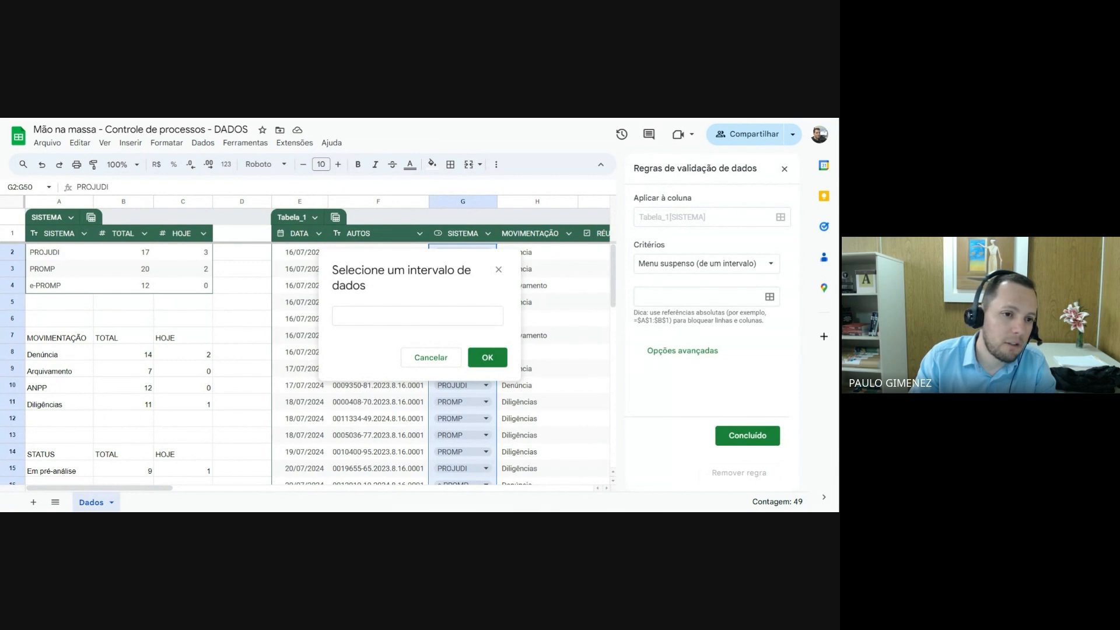
{"action": "left_click_drag", "start_coordinate": [57, 252], "coordinate": [53, 285]}
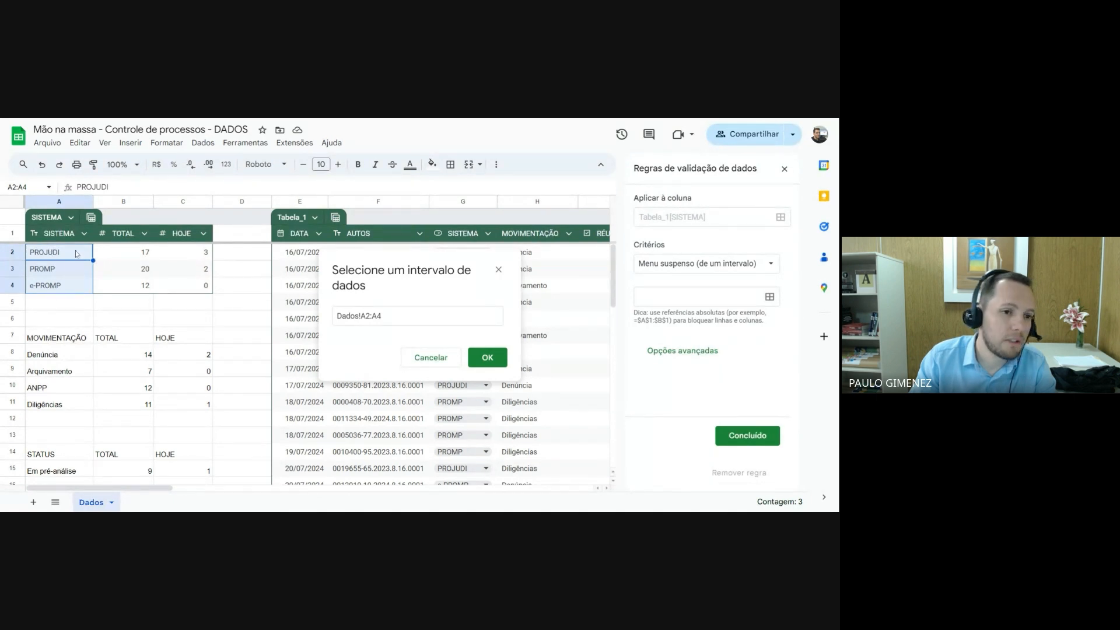
{"action": "left_click_drag", "start_coordinate": [64, 255], "coordinate": [57, 289]}
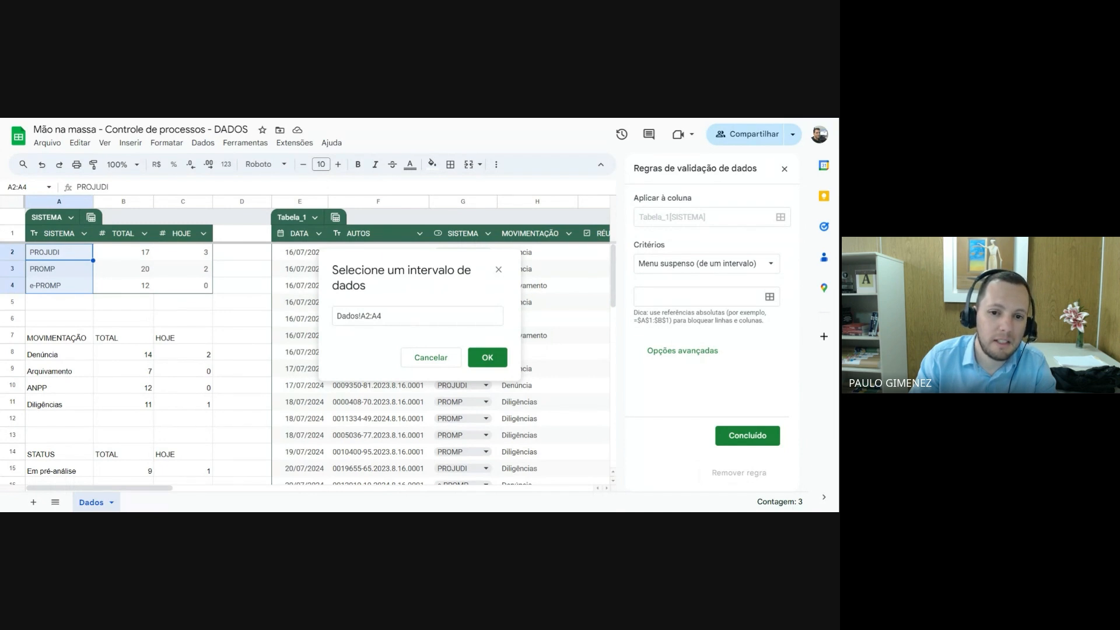
{"action": "left_click", "coordinate": [483, 352]}
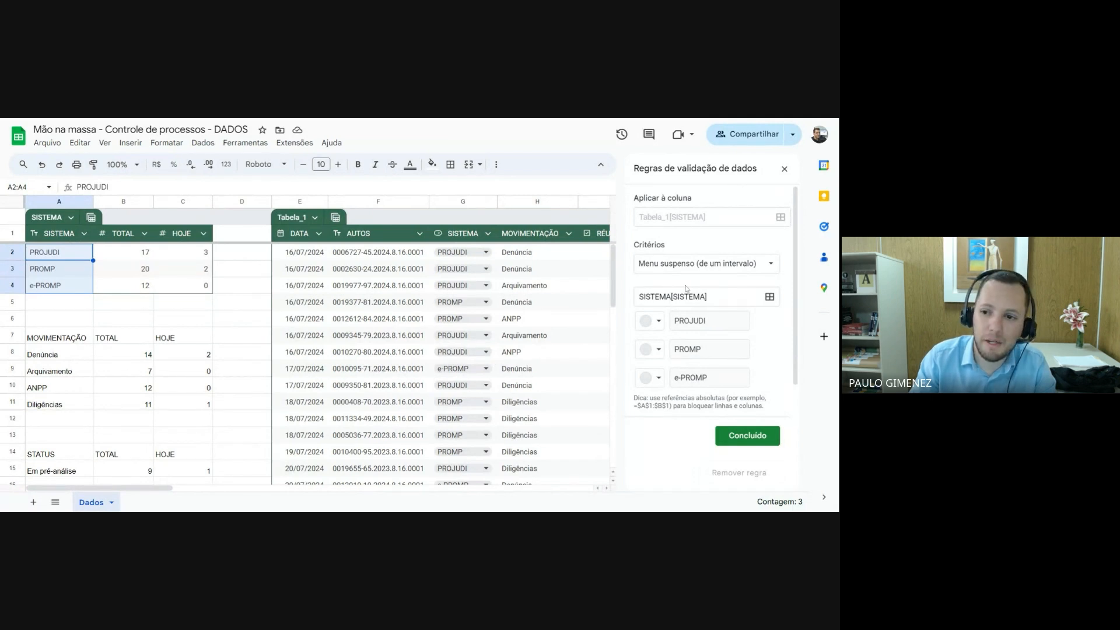
Set the dropdown's display style to Seta, save the validation rule and open the option list in G2
{"action": "scroll", "coordinate": [698, 362], "scroll_direction": "down", "scroll_amount": 1}
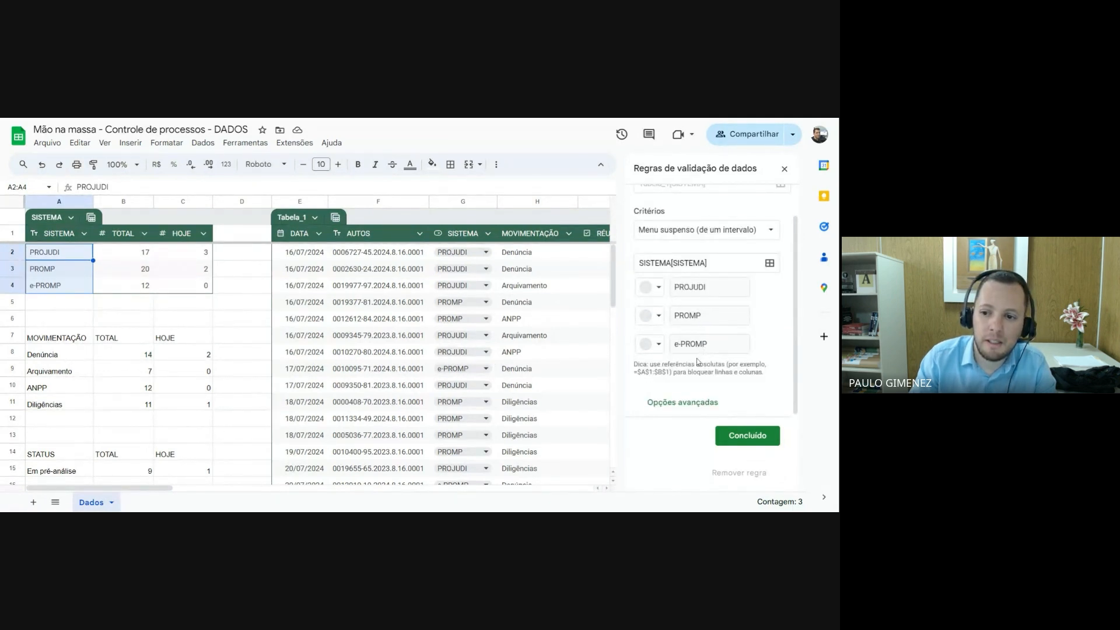
{"action": "left_click", "coordinate": [693, 402]}
{"action": "scroll", "coordinate": [692, 402], "scroll_direction": "down", "scroll_amount": 1}
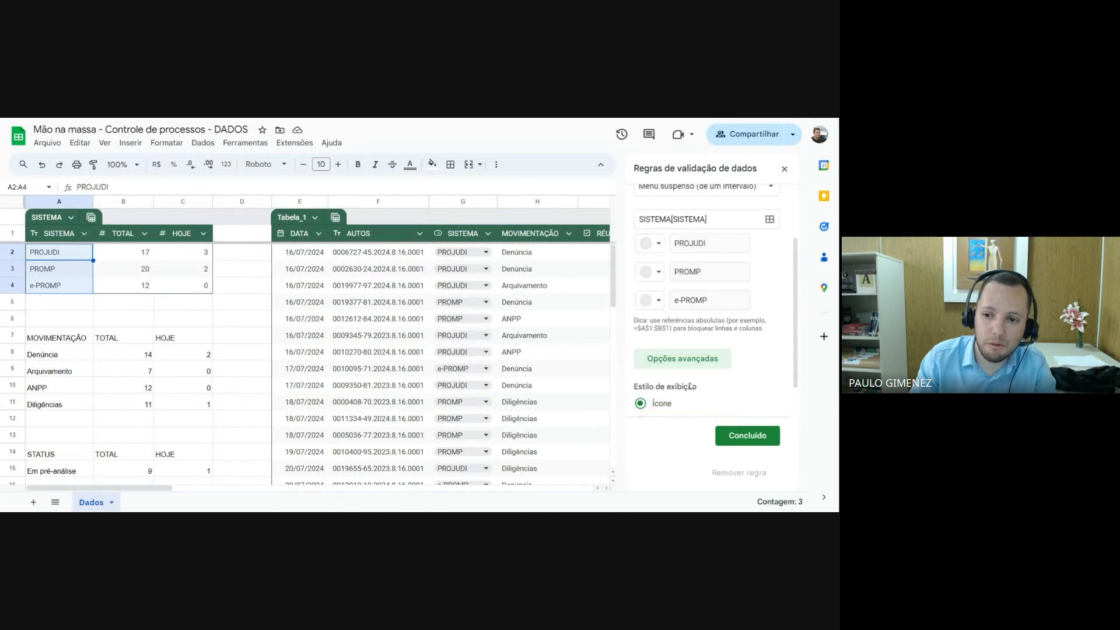
{"action": "scroll", "coordinate": [674, 361], "scroll_direction": "down", "scroll_amount": 1}
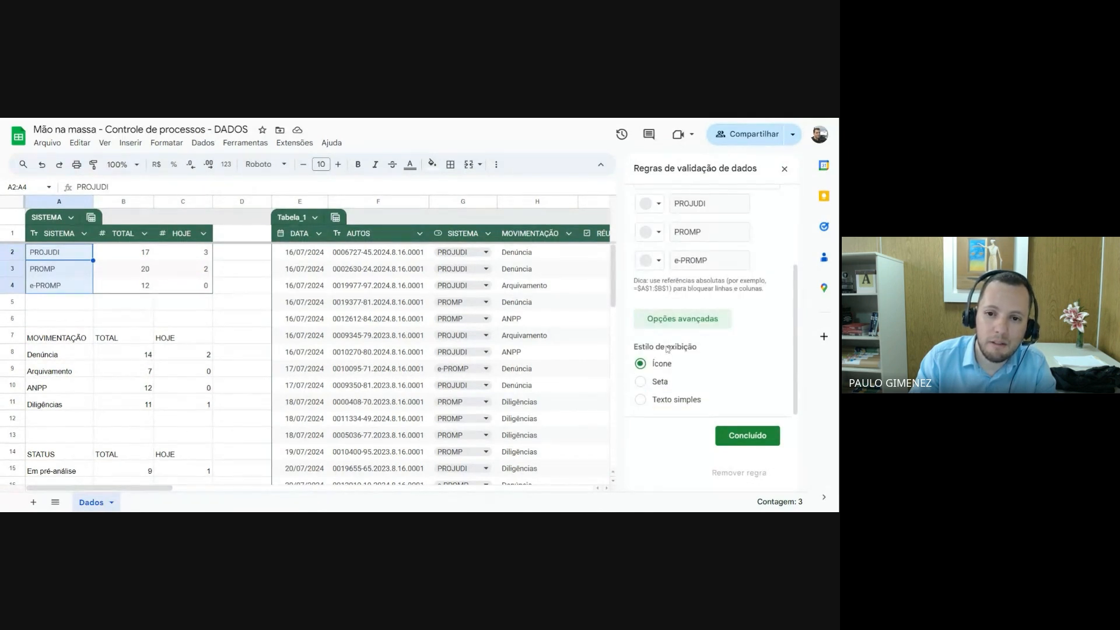
{"action": "left_click", "coordinate": [641, 382]}
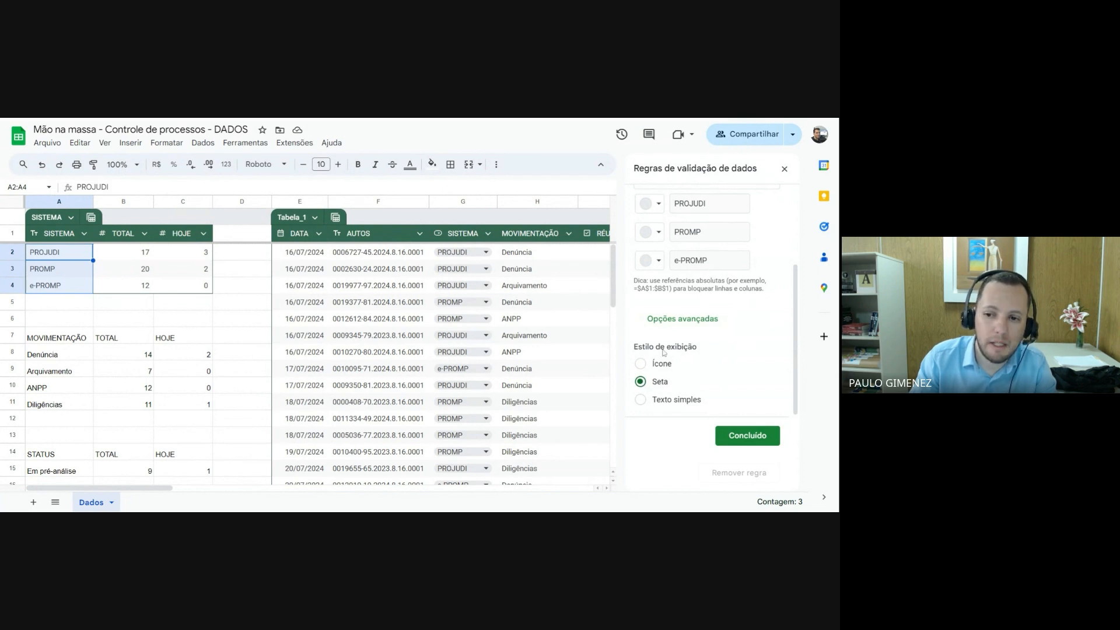
{"action": "left_click", "coordinate": [749, 439]}
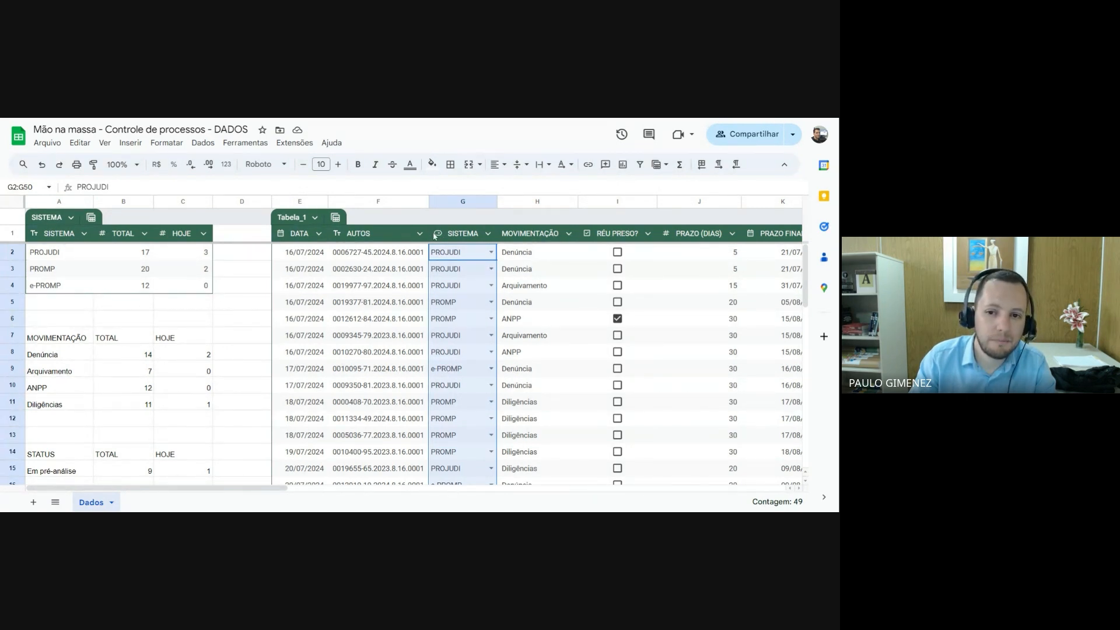
{"action": "left_click", "coordinate": [492, 252]}
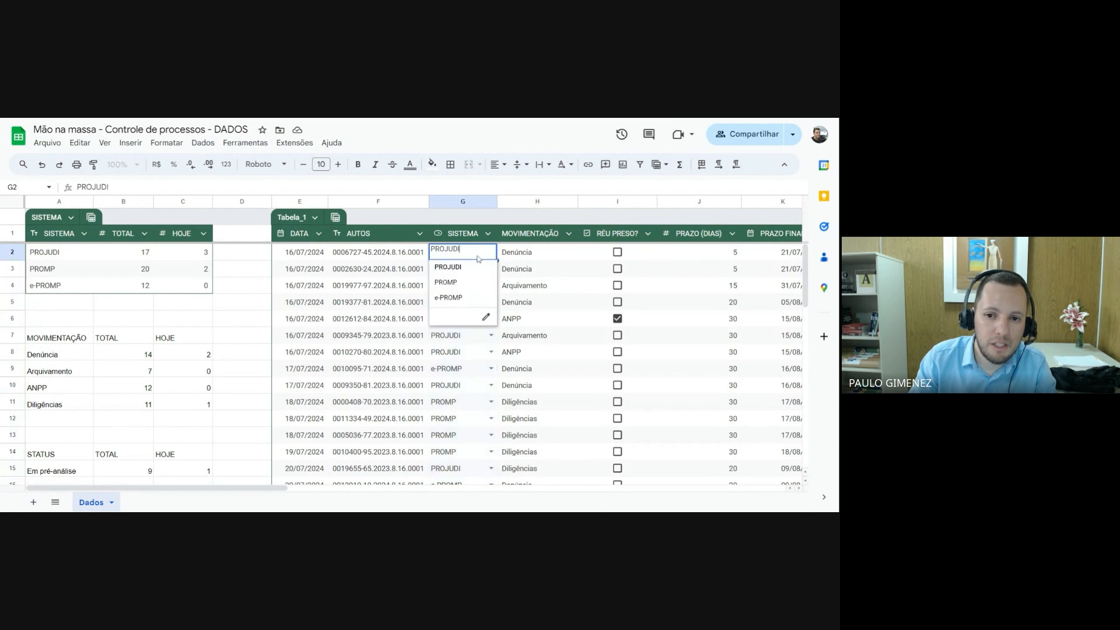
Set the system in G2 to PROMP and in G3 to e-PROMP, checking the SISTEMA table's TOTAL column in between
{"action": "left_click", "coordinate": [455, 284]}
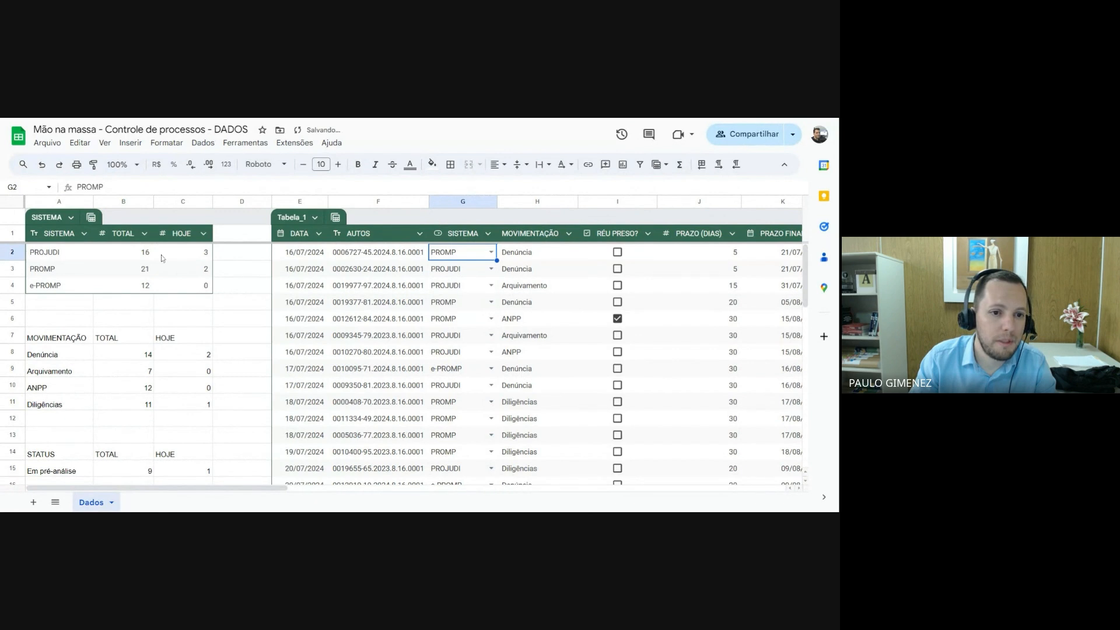
{"action": "left_click", "coordinate": [142, 256]}
{"action": "key", "text": "Down"}
{"action": "key", "text": "Down"}
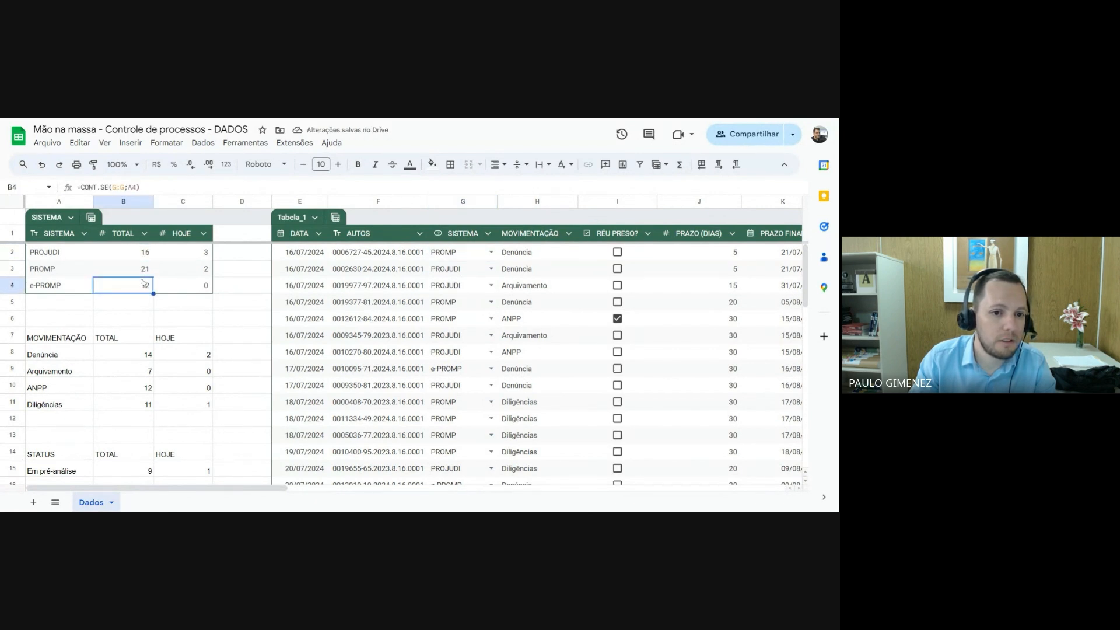
{"action": "left_click", "coordinate": [144, 257]}
{"action": "left_click", "coordinate": [146, 267]}
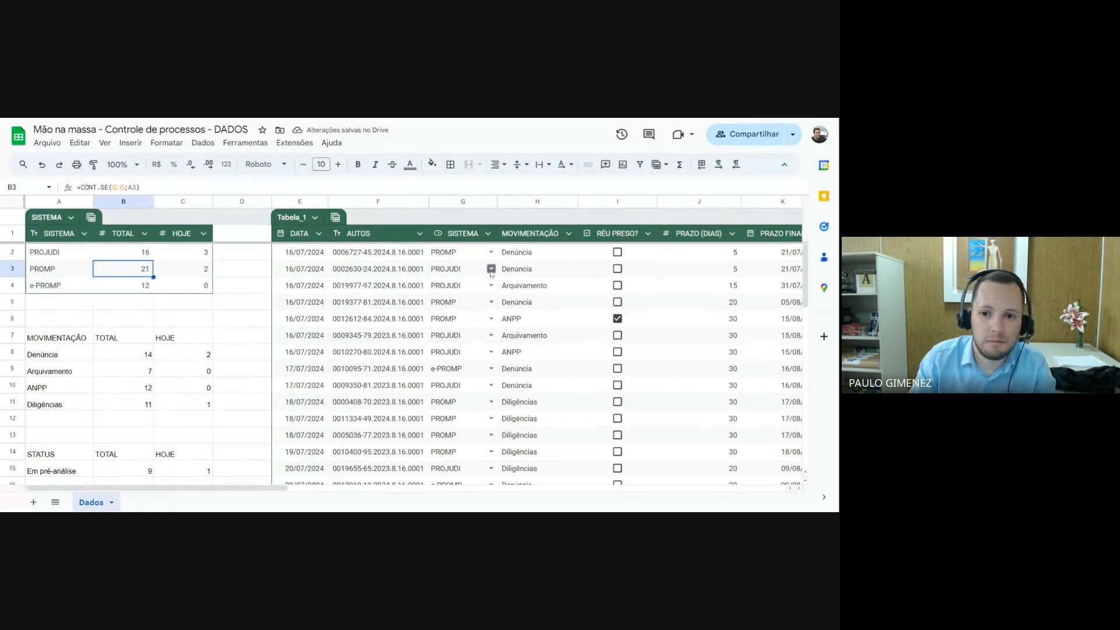
{"action": "left_click", "coordinate": [491, 269]}
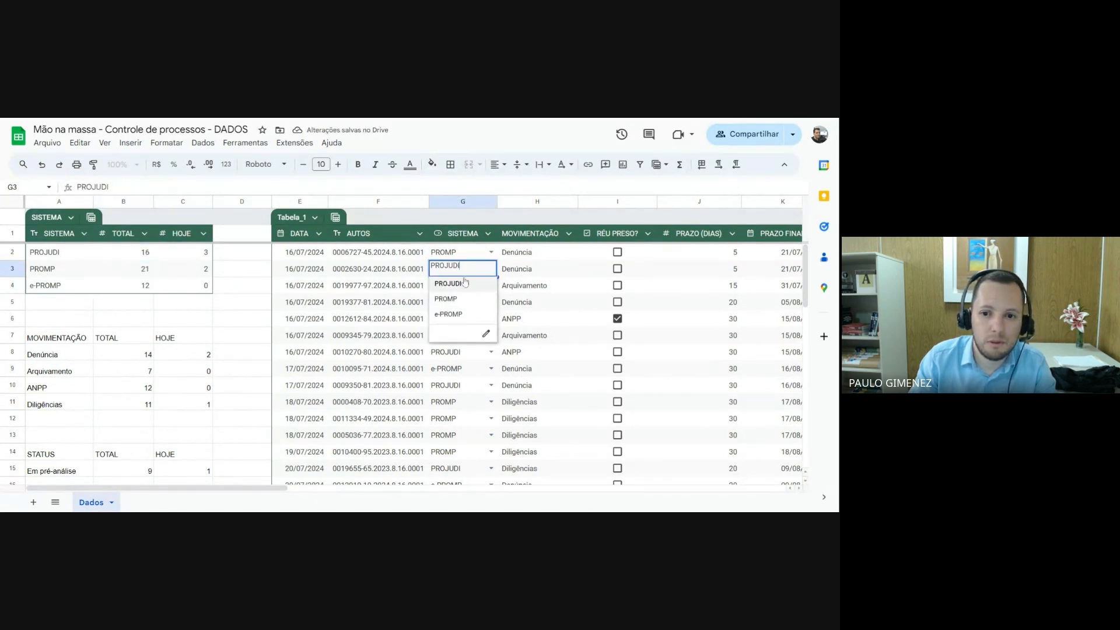
{"action": "left_click", "coordinate": [453, 315]}
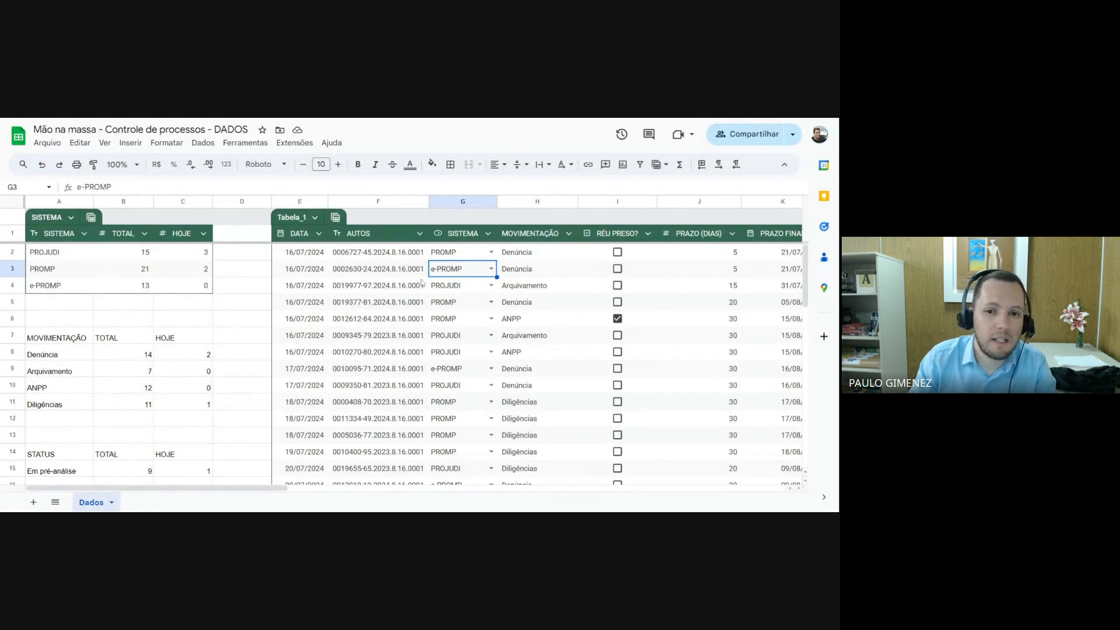
{"action": "left_click", "coordinate": [459, 255]}
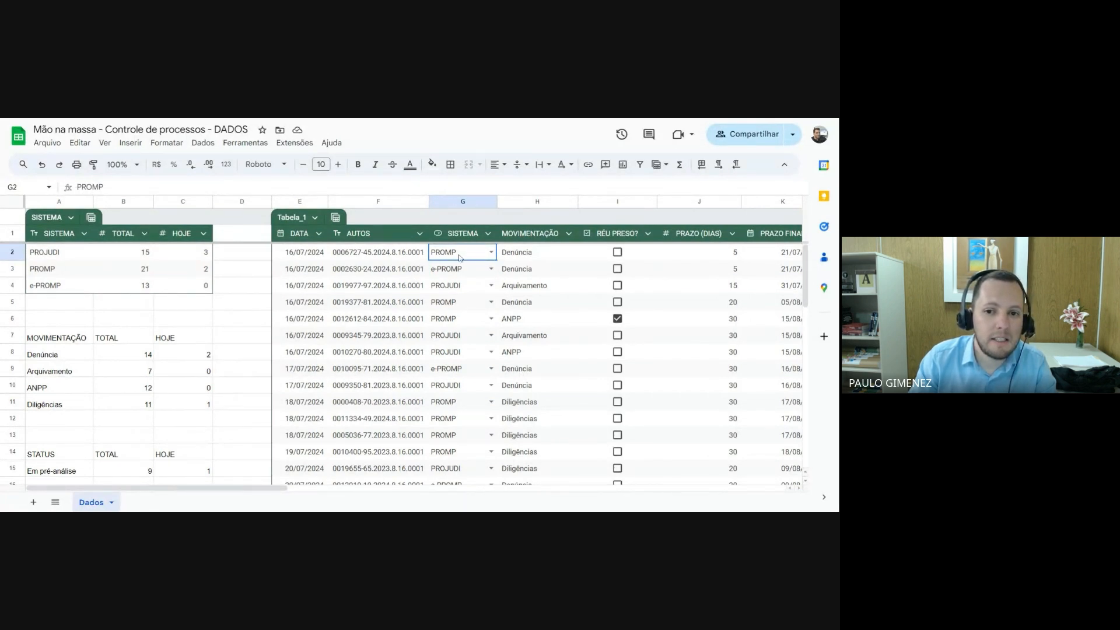
{"action": "left_click", "coordinate": [458, 271]}
{"action": "left_click", "coordinate": [457, 284]}
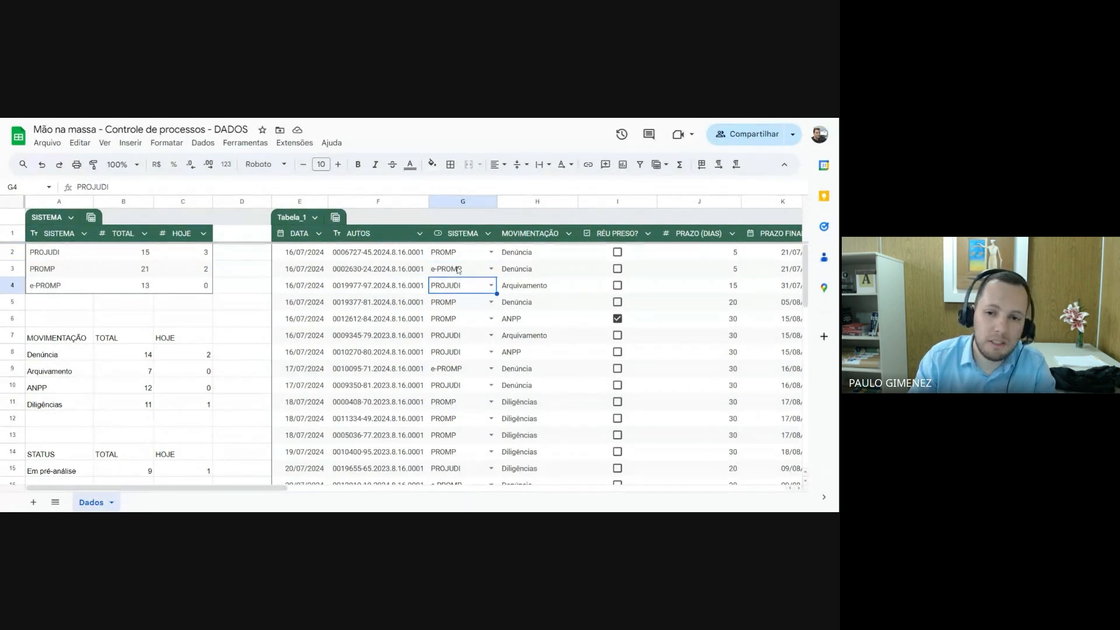
{"action": "left_click", "coordinate": [460, 258]}
{"action": "left_click", "coordinate": [459, 270]}
{"action": "left_click", "coordinate": [456, 285]}
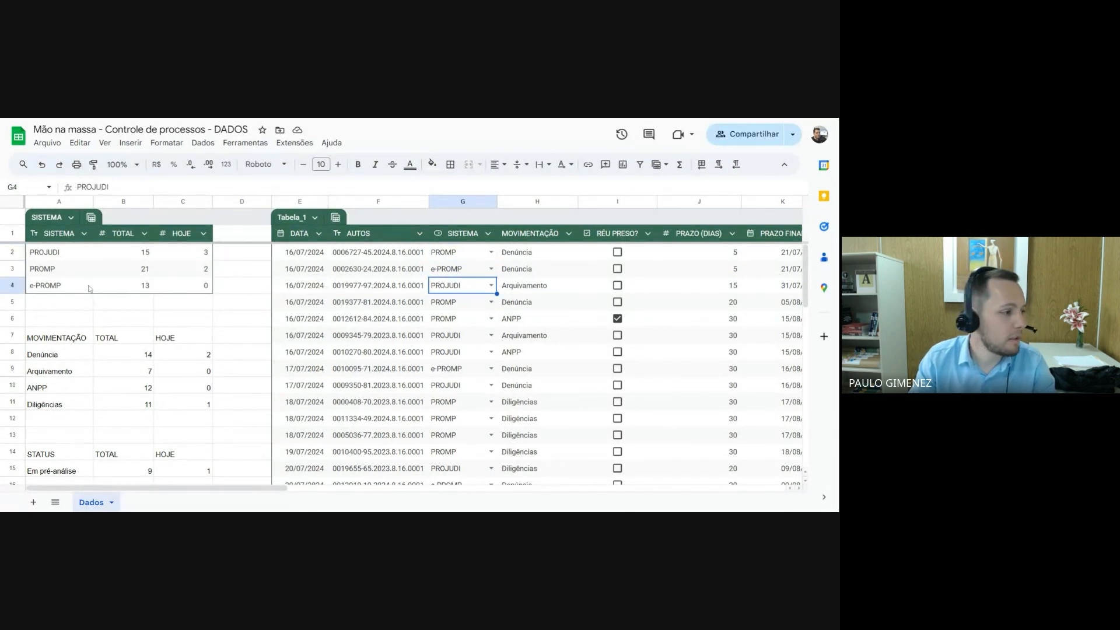
Add PJe as a new system in A5, directly below the last row of the SISTEMA table
{"action": "left_click", "coordinate": [73, 302]}
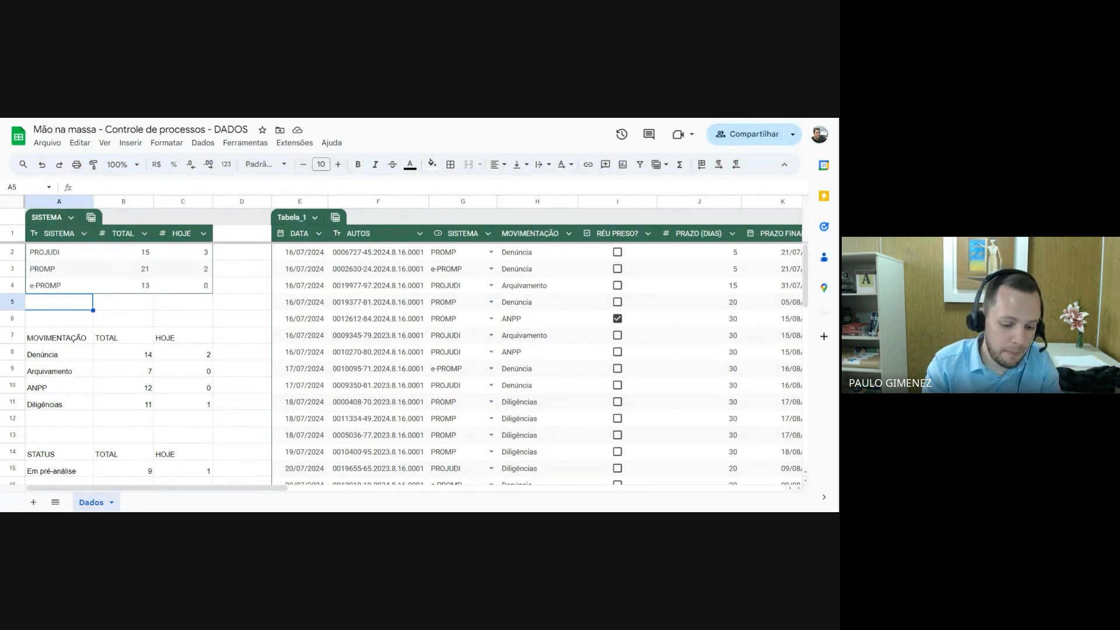
{"action": "type", "text": "PJ"}
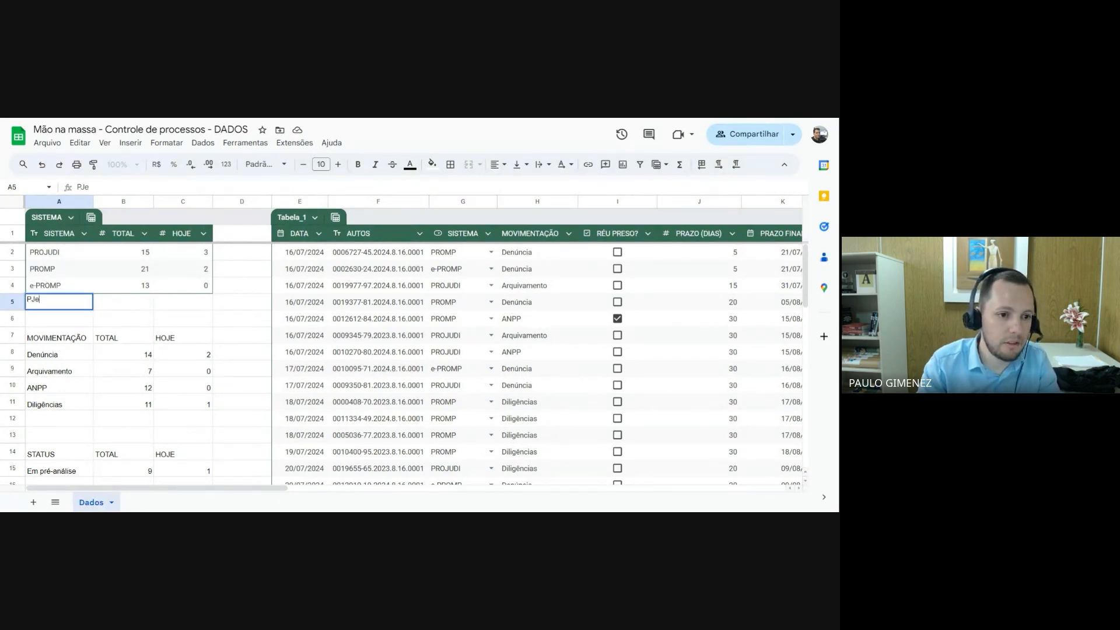
{"action": "type", "text": "e"}
{"action": "key", "text": "Return"}
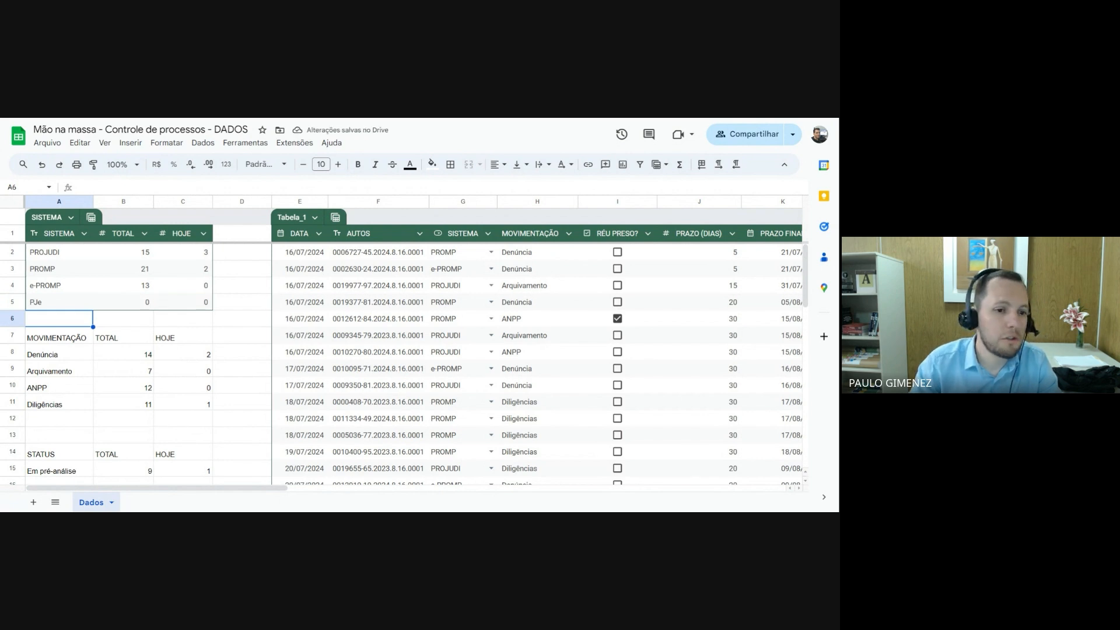
Check the TOTAL and HOJE formulas in the PJe row and set the system in G2 to PJe
{"action": "left_click", "coordinate": [52, 306]}
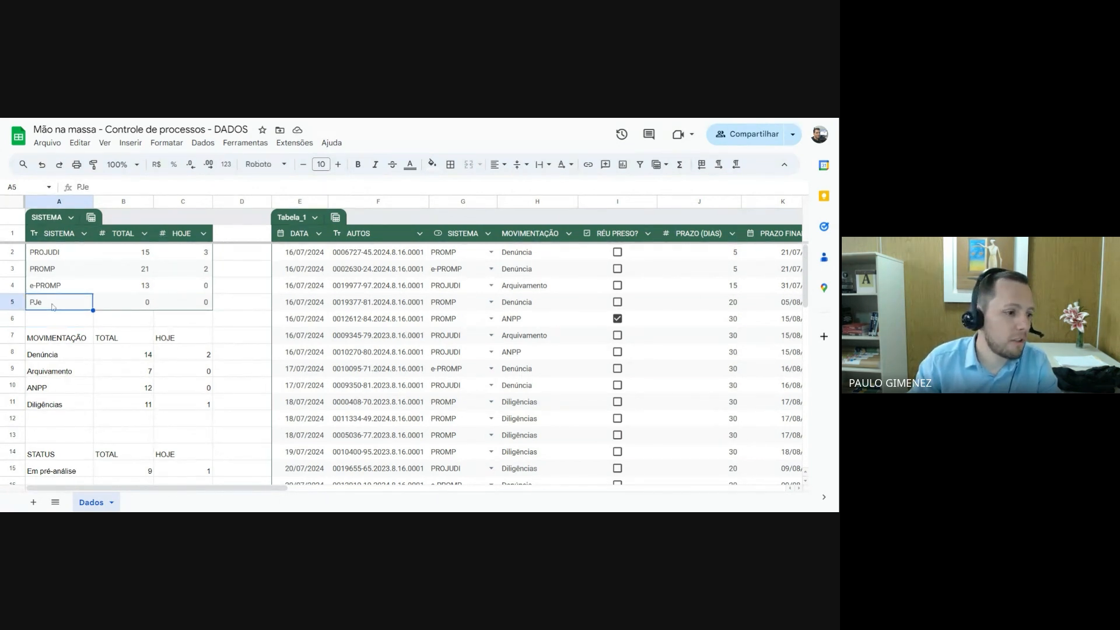
{"action": "key", "text": "ctrl+shift"}
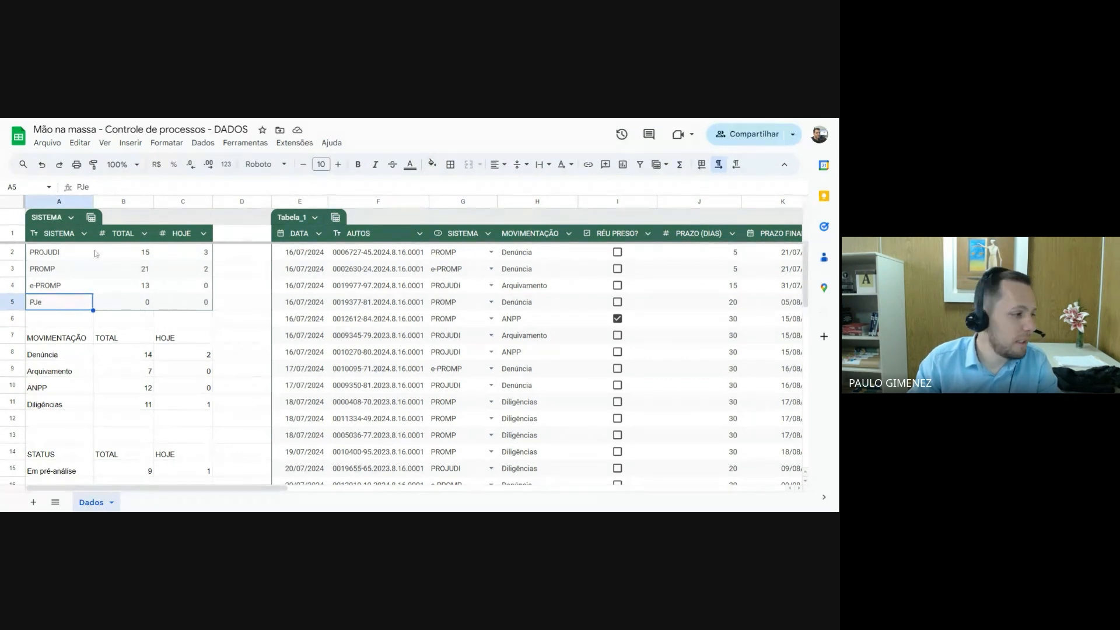
{"action": "left_click", "coordinate": [138, 304]}
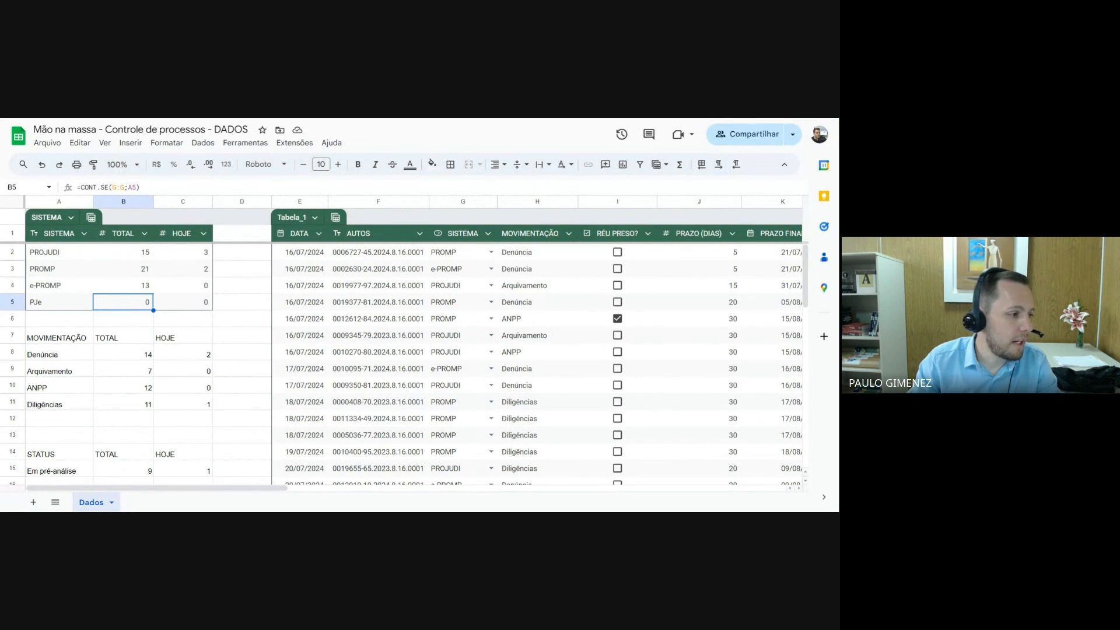
{"action": "left_click", "coordinate": [182, 304]}
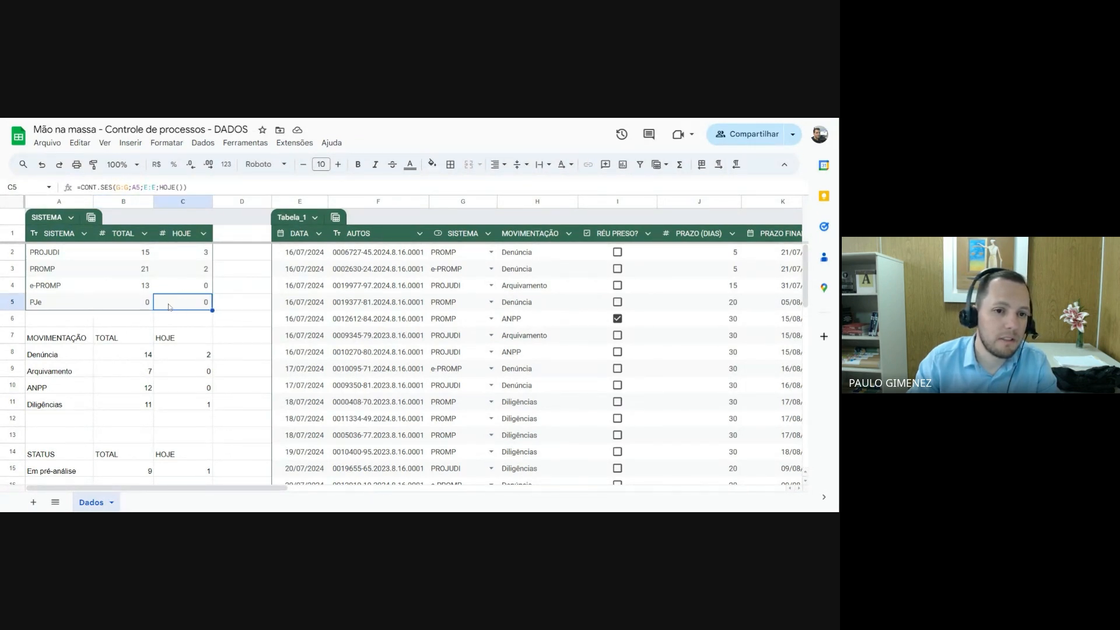
{"action": "left_click", "coordinate": [491, 252]}
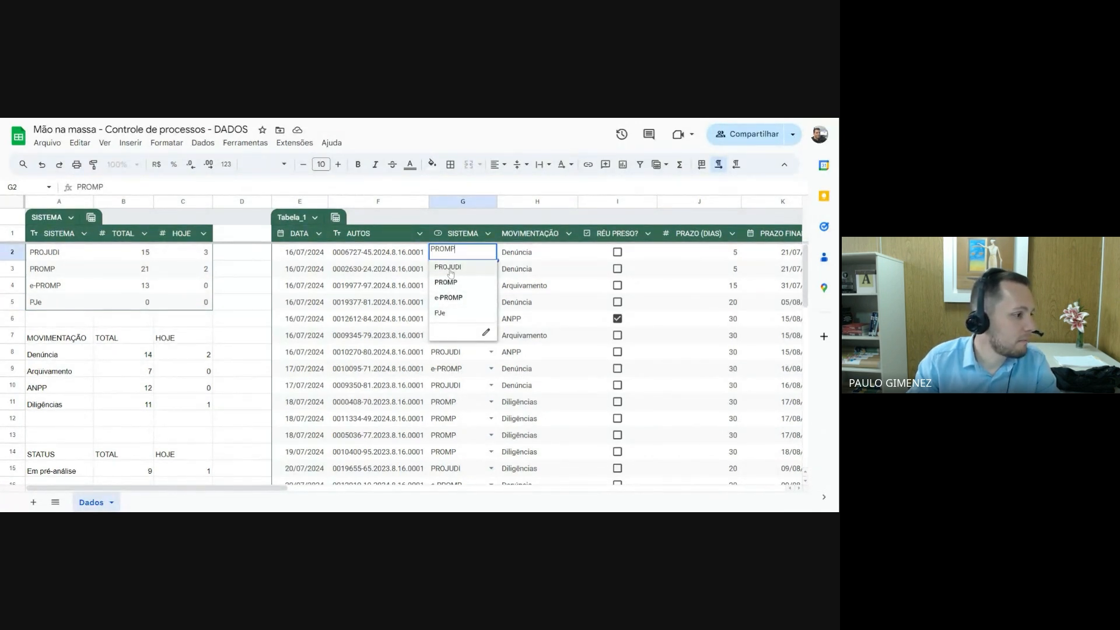
{"action": "left_click", "coordinate": [446, 314]}
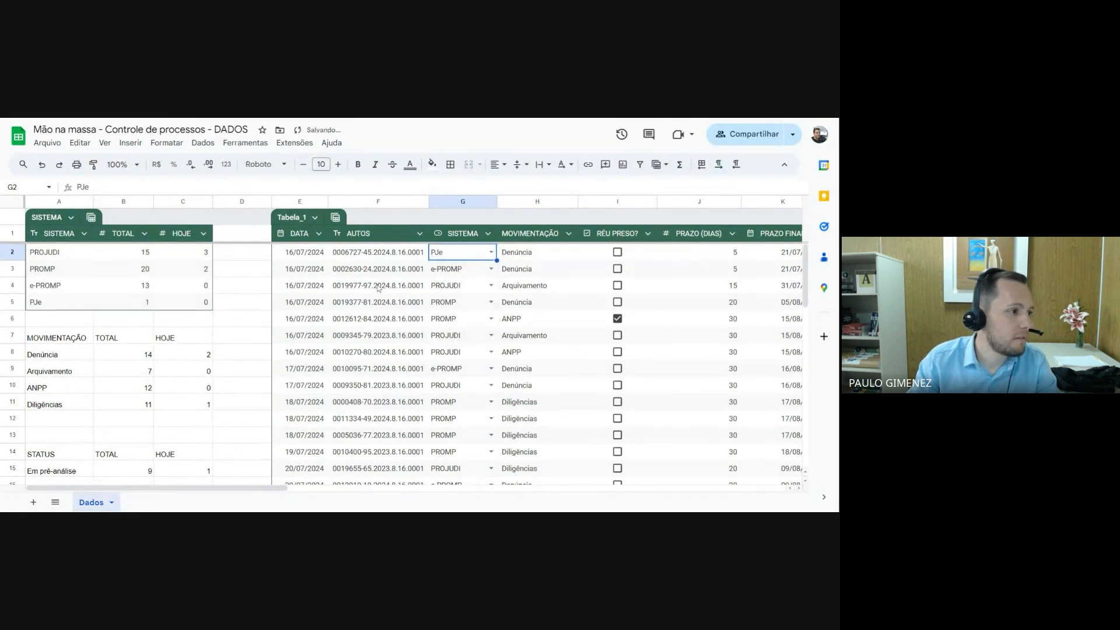
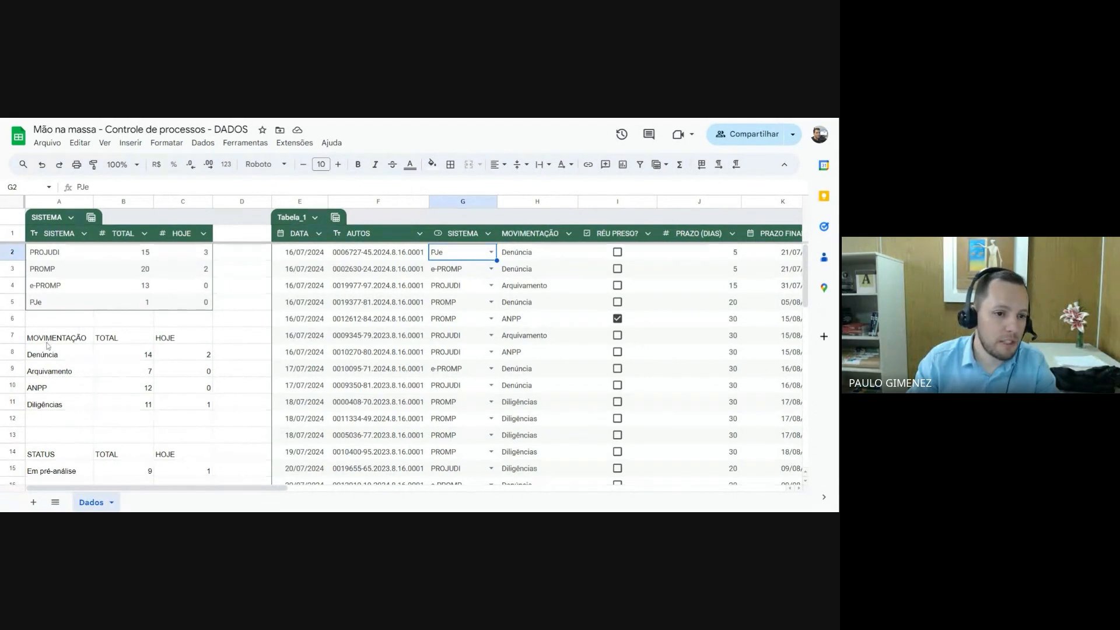
Convert the movement summary in A7:C11, including its header row, into a table
{"action": "left_click_drag", "start_coordinate": [56, 338], "coordinate": [185, 408]}
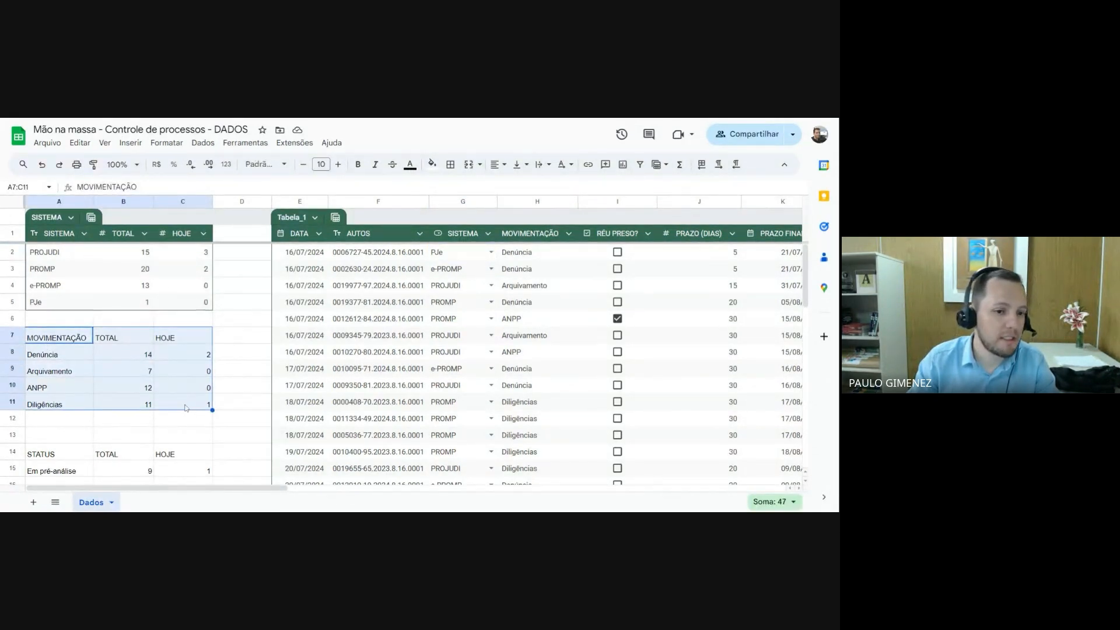
{"action": "scroll", "coordinate": [184, 407], "scroll_direction": "down", "scroll_amount": 3}
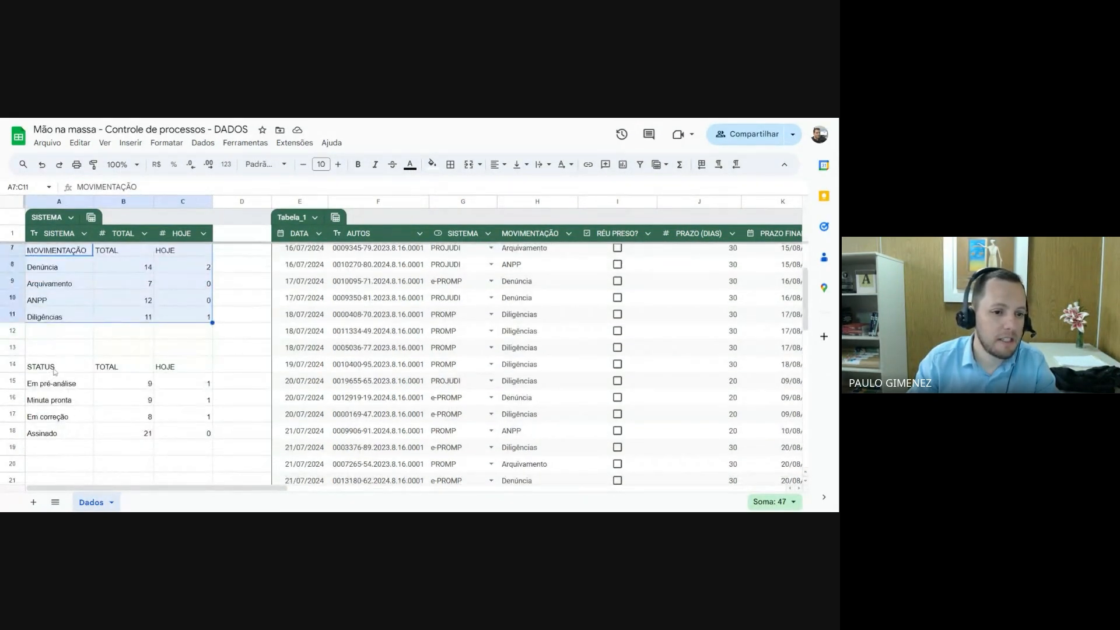
{"action": "left_click_drag", "start_coordinate": [56, 371], "coordinate": [181, 434]}
{"action": "scroll", "coordinate": [98, 384], "scroll_direction": "up", "scroll_amount": 3}
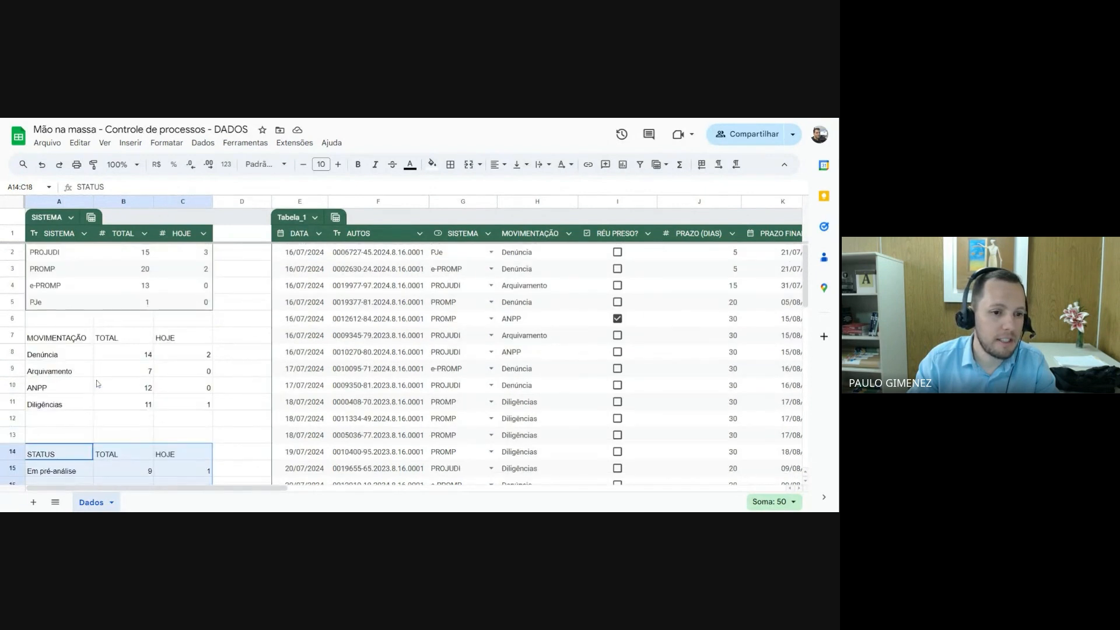
{"action": "left_click_drag", "start_coordinate": [59, 338], "coordinate": [191, 407]}
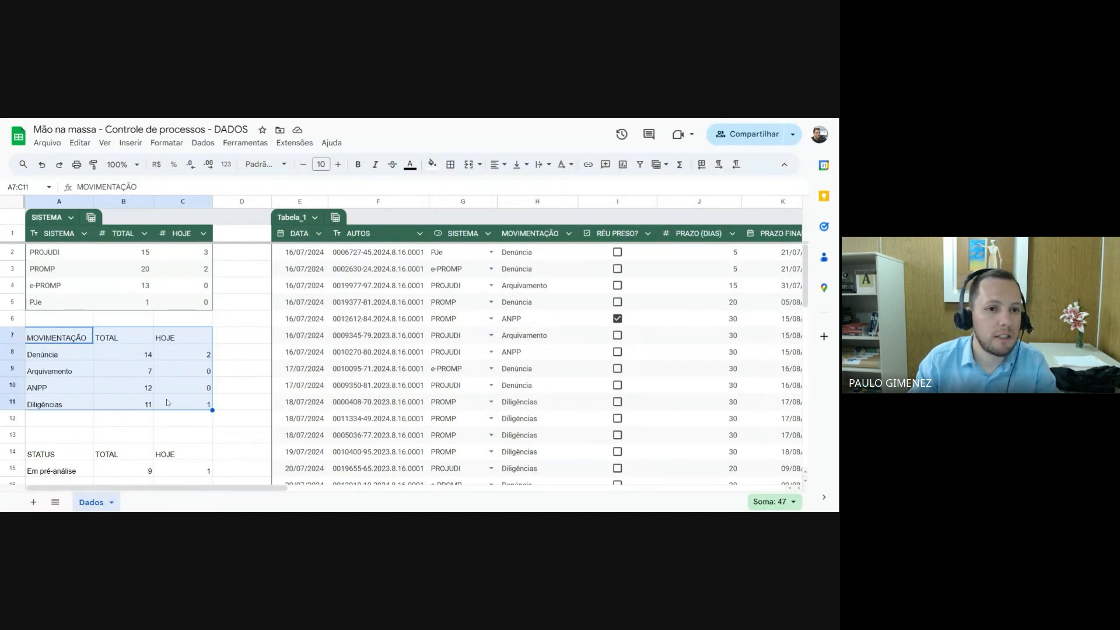
{"action": "left_click", "coordinate": [166, 143]}
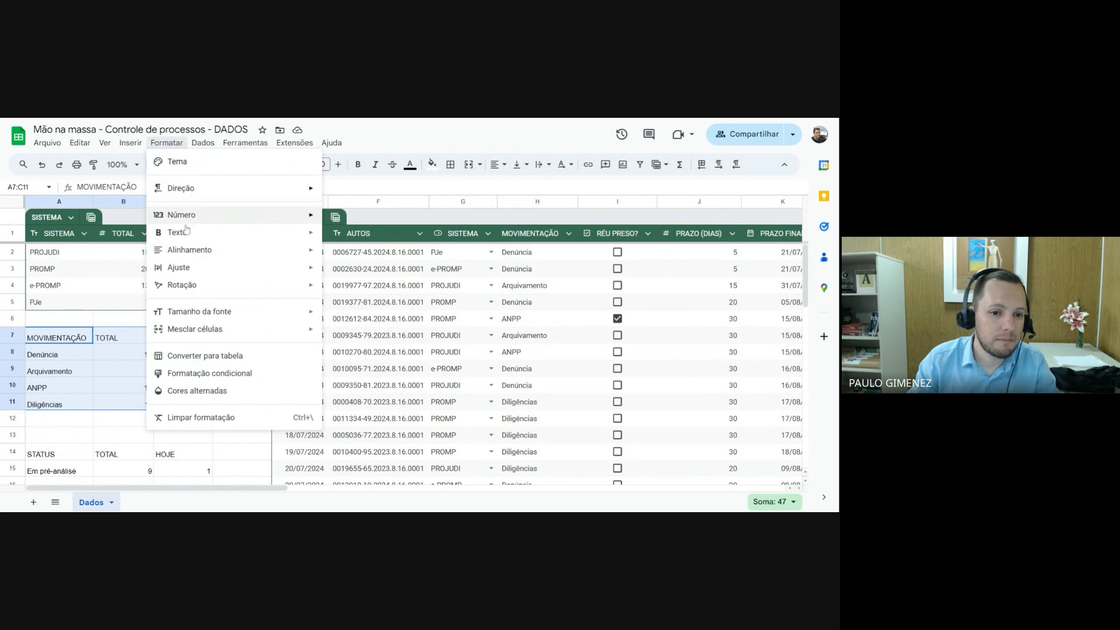
{"action": "left_click", "coordinate": [201, 357]}
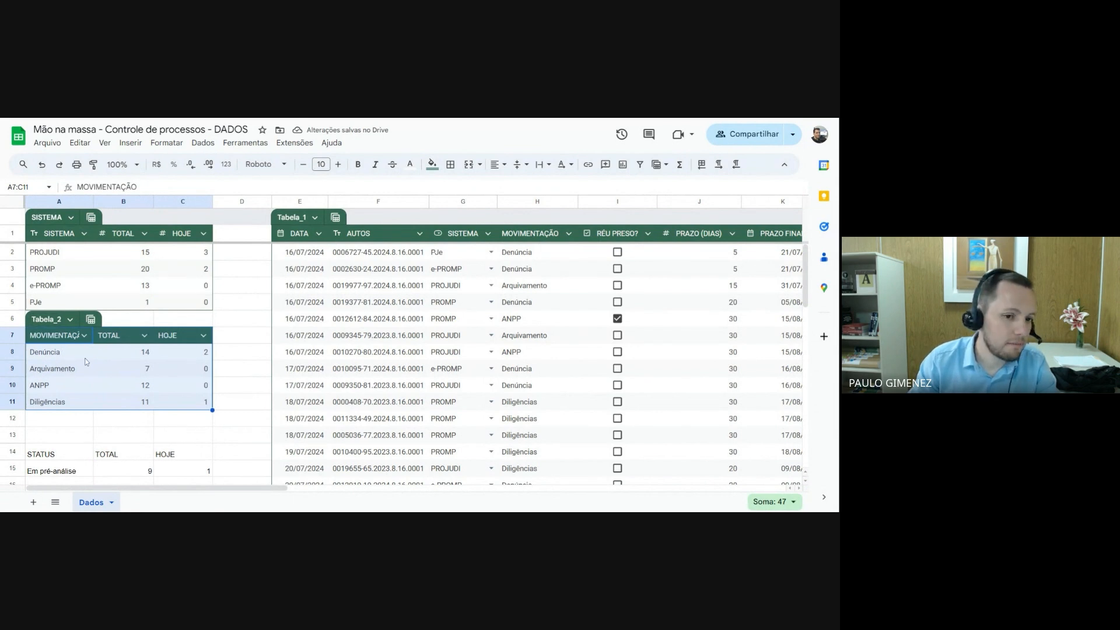
Set the column type of MOVIMENTAÇÃO in the new movement table to Texto
{"action": "left_click", "coordinate": [83, 352]}
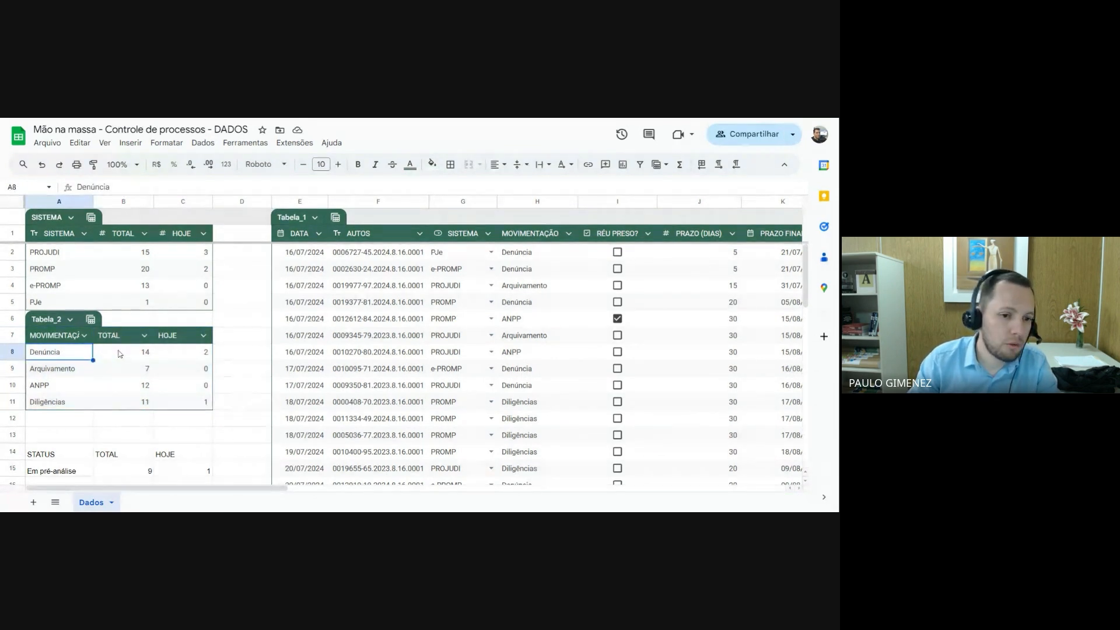
{"action": "left_click", "coordinate": [84, 337]}
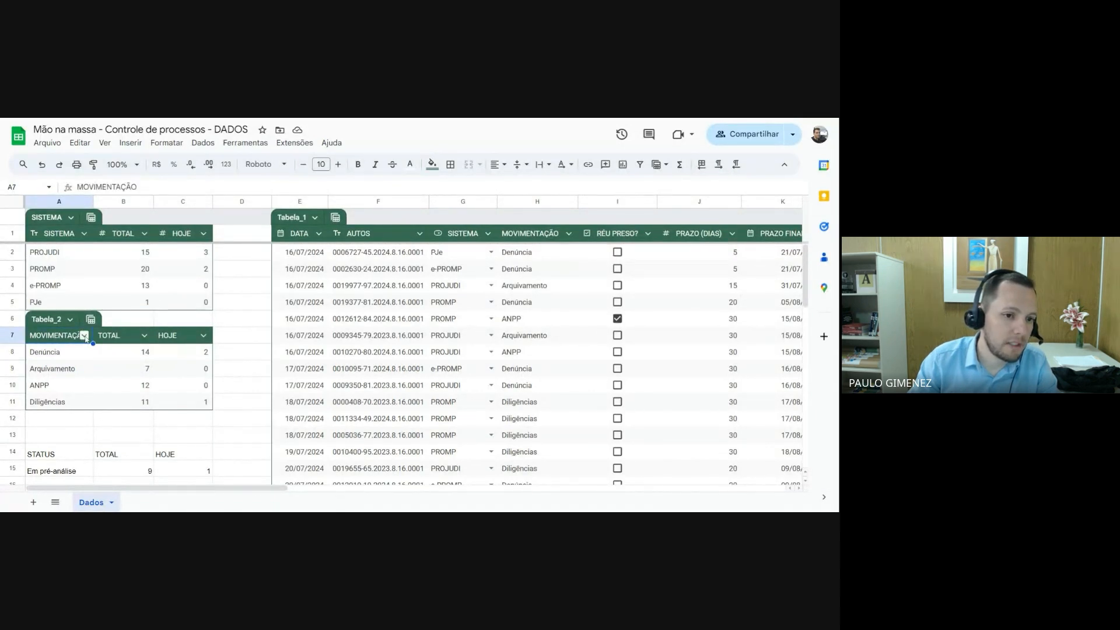
{"action": "left_click", "coordinate": [84, 337]}
{"action": "mouse_move", "coordinate": [175, 356]}
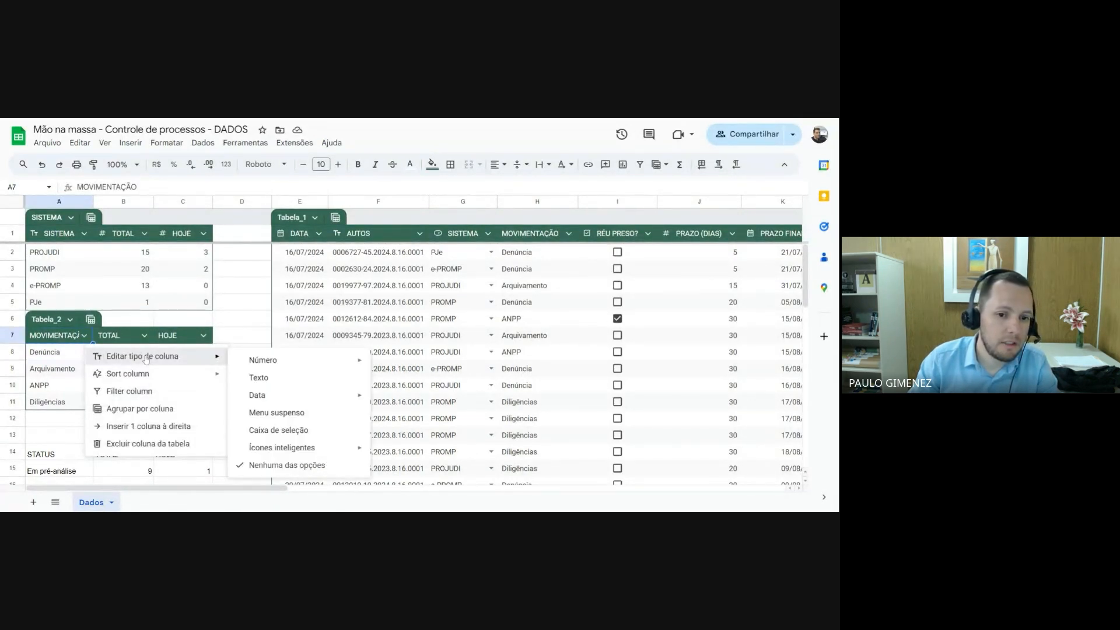
{"action": "left_click", "coordinate": [258, 377]}
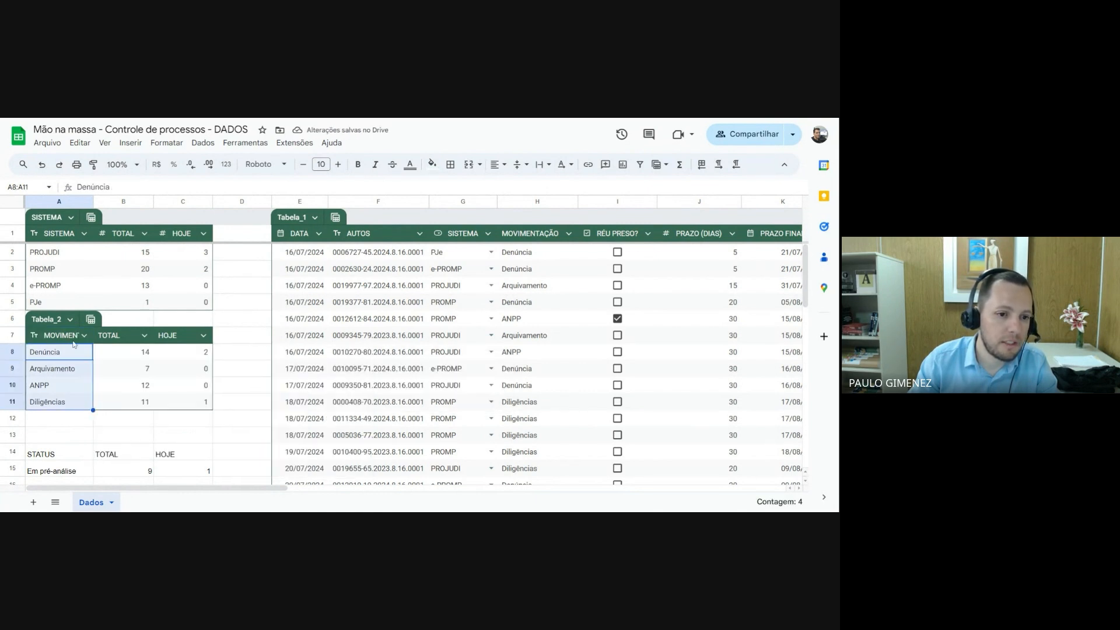
Set the column type of both TOTAL and HOJE in the movement table to Número
{"action": "left_click", "coordinate": [144, 336]}
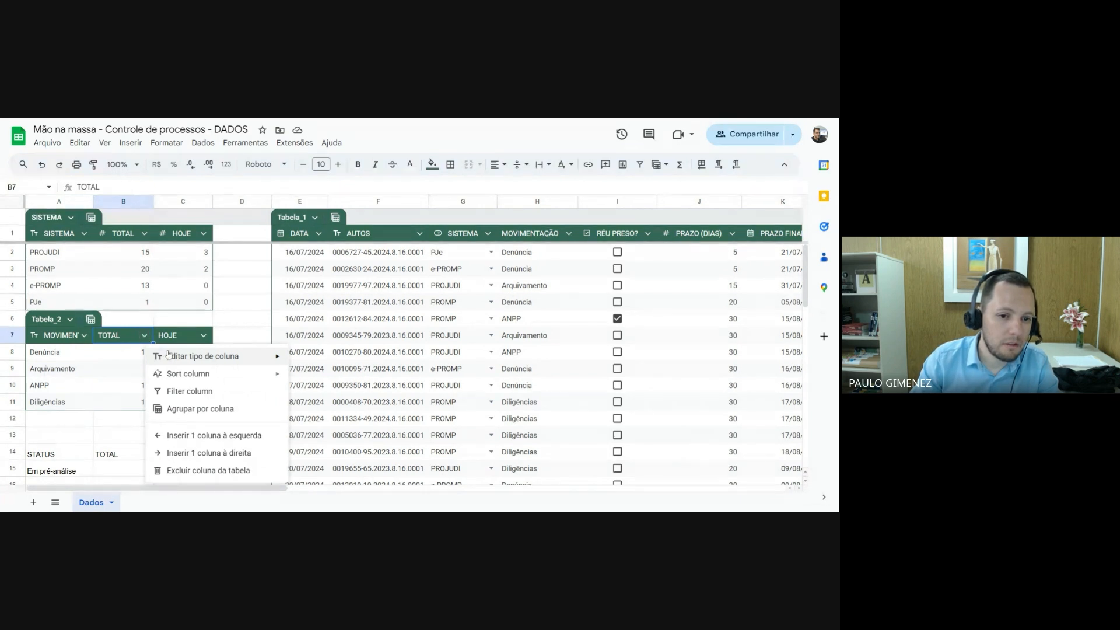
{"action": "mouse_move", "coordinate": [170, 355]}
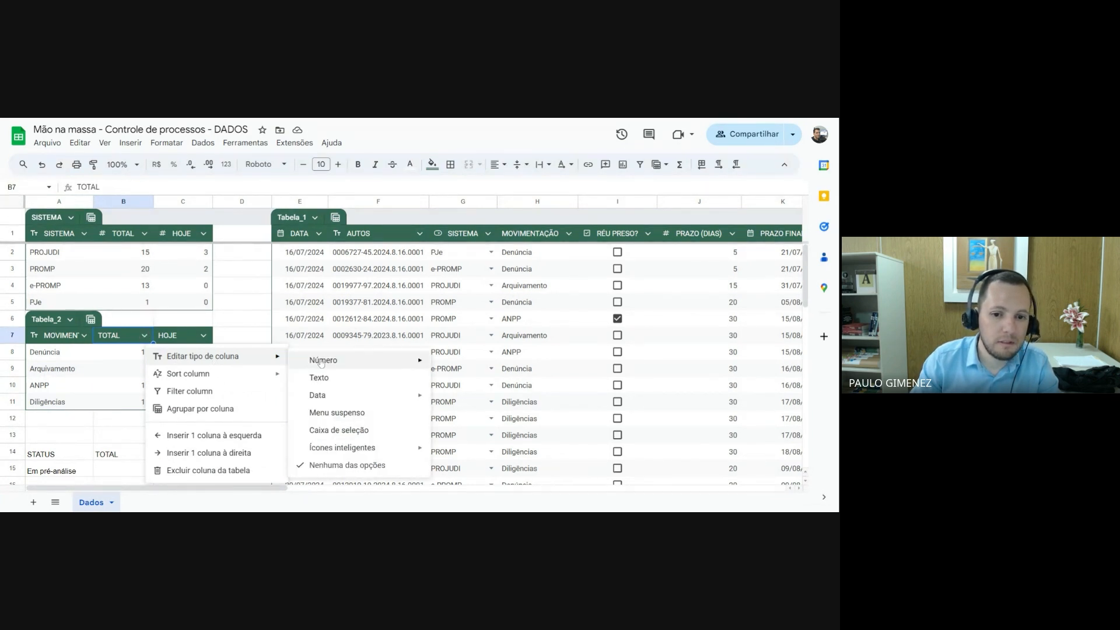
{"action": "mouse_move", "coordinate": [321, 362]}
{"action": "left_click", "coordinate": [464, 364]}
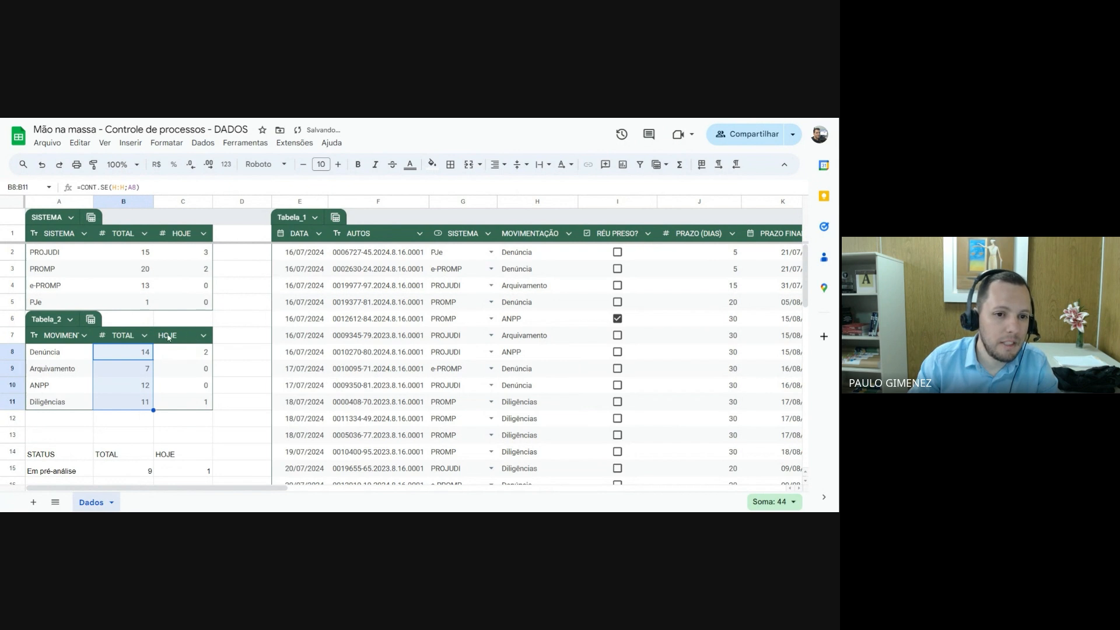
{"action": "left_click", "coordinate": [203, 334]}
{"action": "mouse_move", "coordinate": [233, 360]}
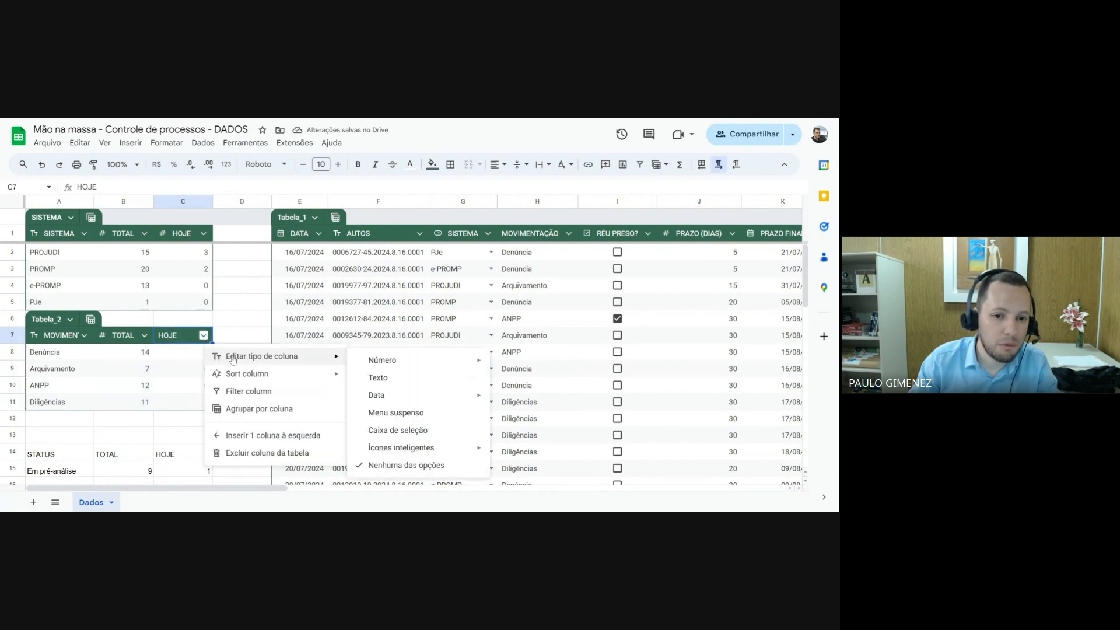
{"action": "mouse_move", "coordinate": [397, 363]}
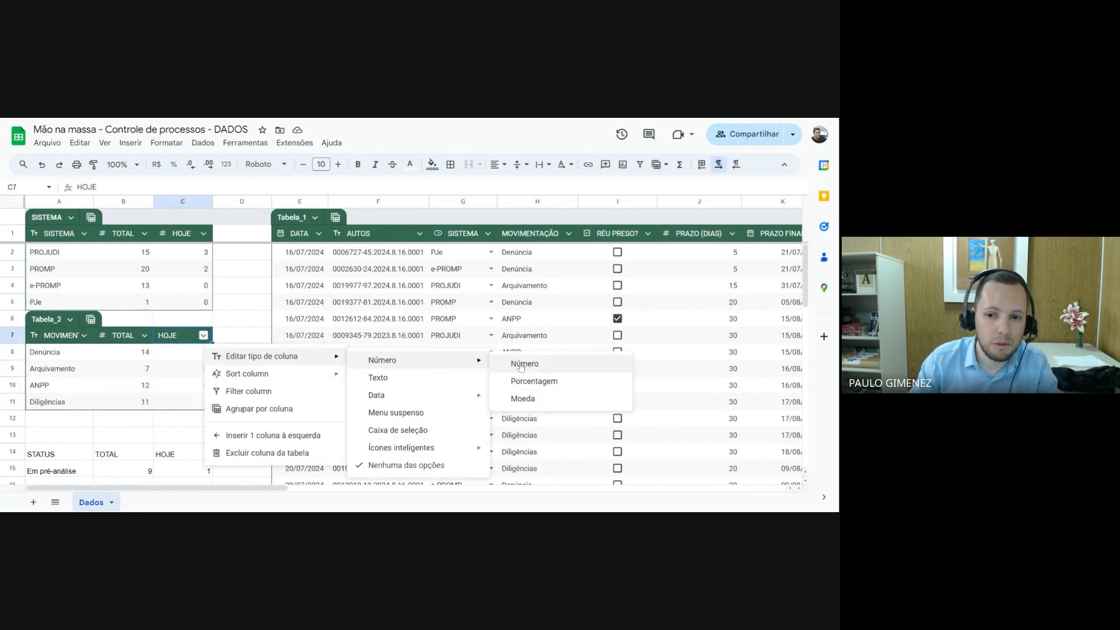
{"action": "left_click", "coordinate": [519, 365]}
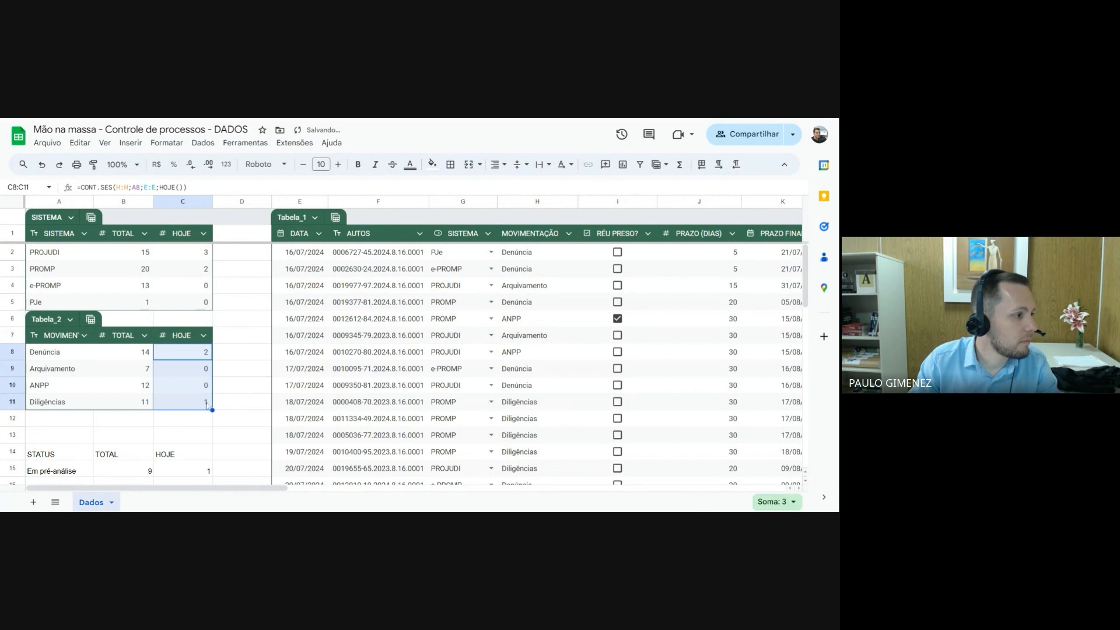
{"action": "left_click", "coordinate": [199, 423]}
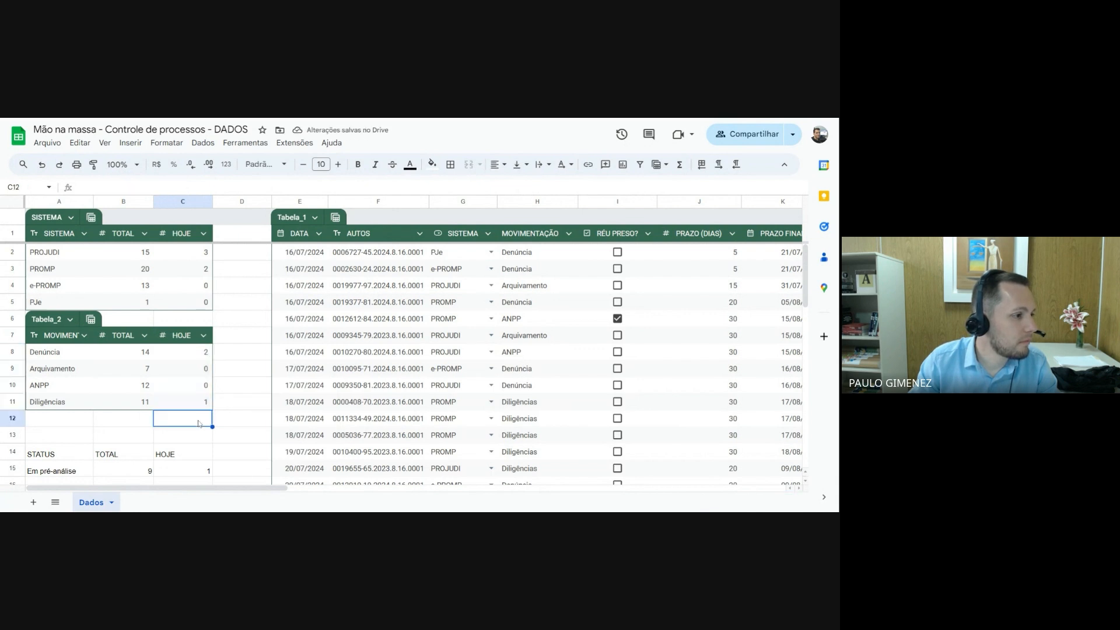
Widen column A so the movement table's MOVIMENTAÇÃO header fits in full, with A12 selected
{"action": "scroll", "coordinate": [199, 423], "scroll_direction": "down", "scroll_amount": 1}
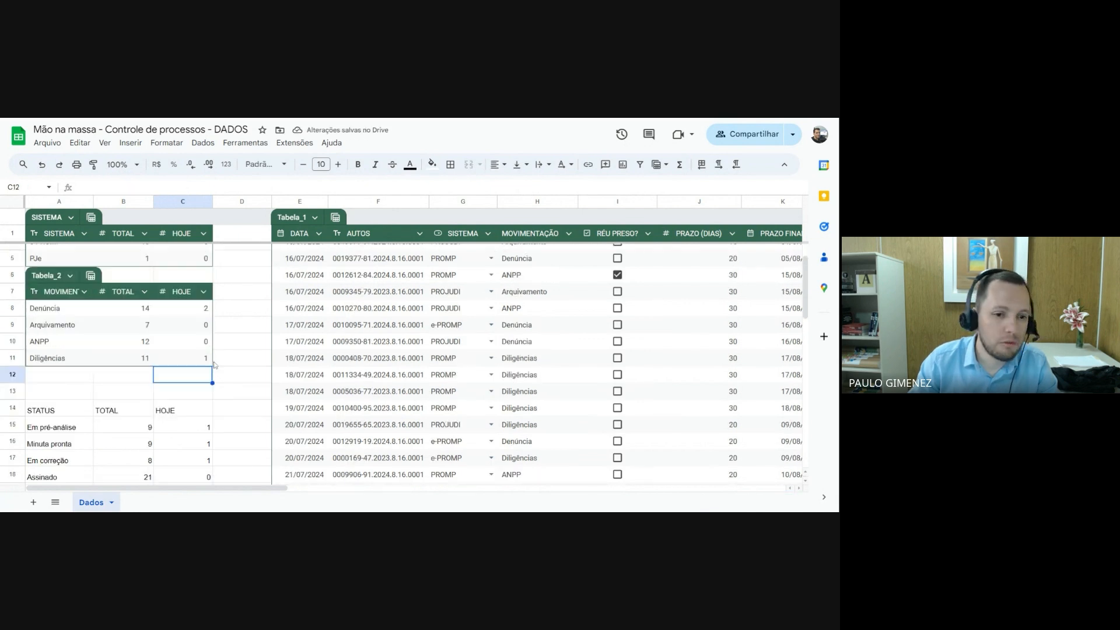
{"action": "left_click", "coordinate": [49, 378]}
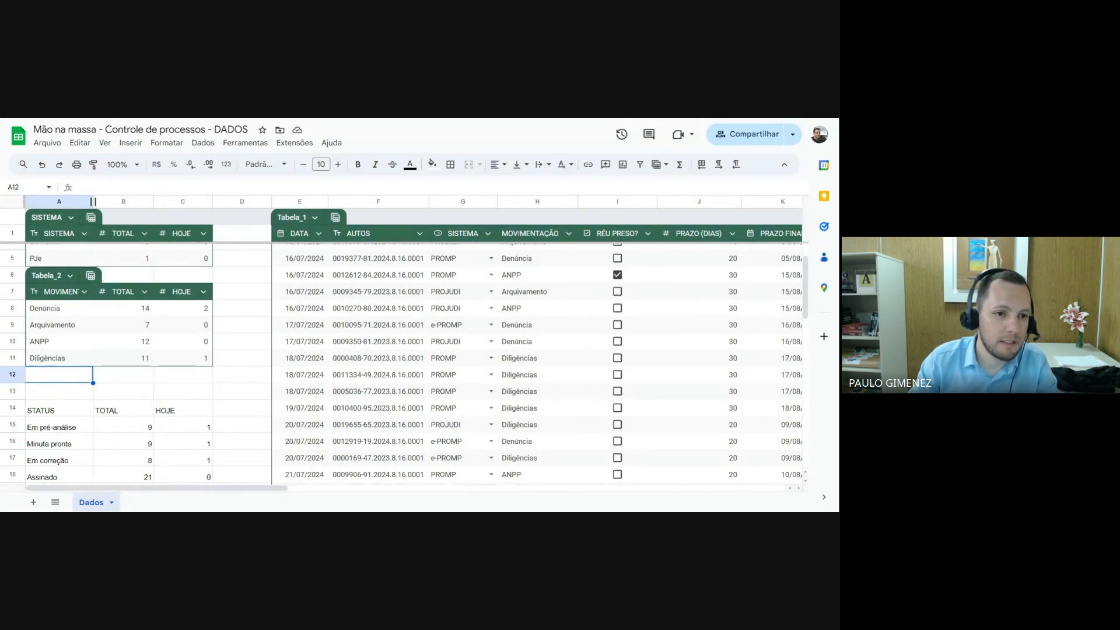
{"action": "left_click_drag", "start_coordinate": [93, 201], "coordinate": [120, 202]}
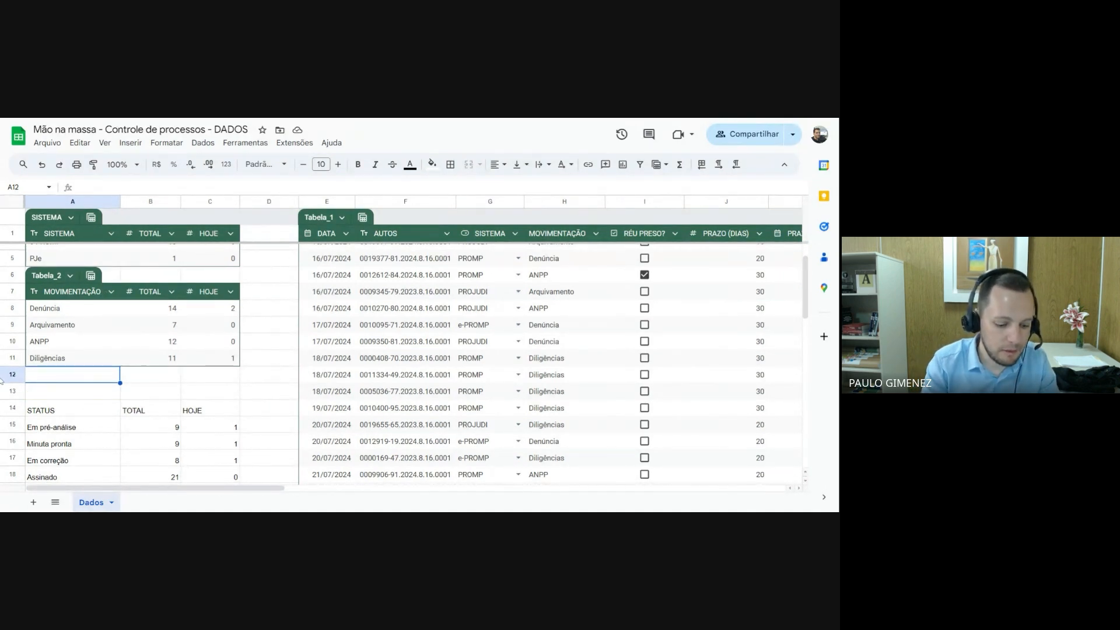
Add Declínio as a new movement in A12, directly below the movement table's last row
{"action": "type", "text": "Decli"}
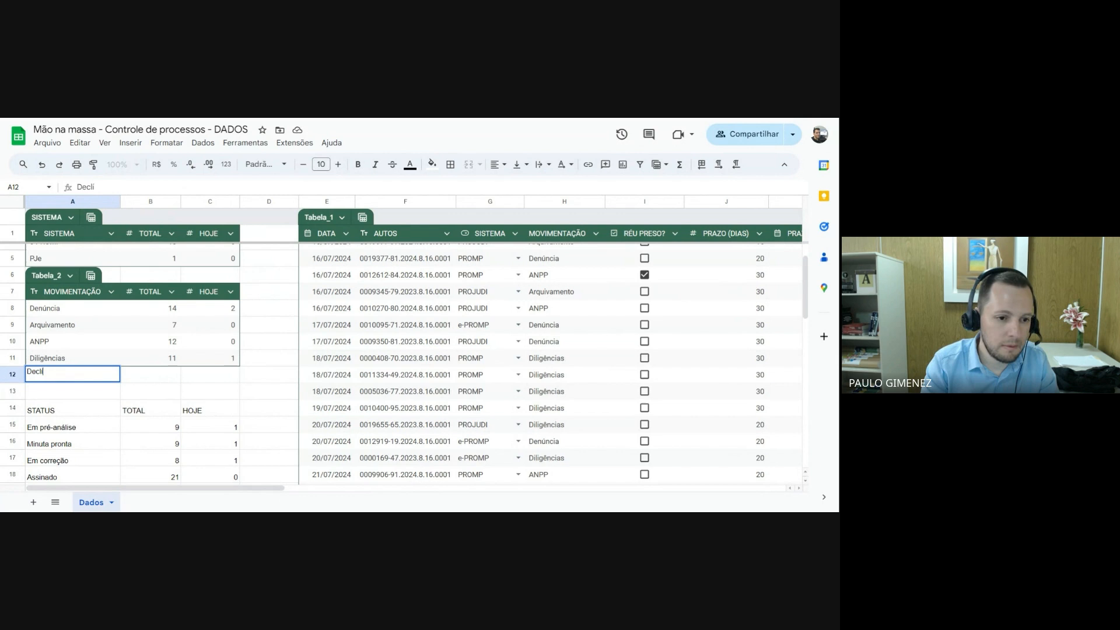
{"action": "key", "text": "BackSpace"}
{"action": "type", "text": "ínio"}
{"action": "key", "text": "Return"}
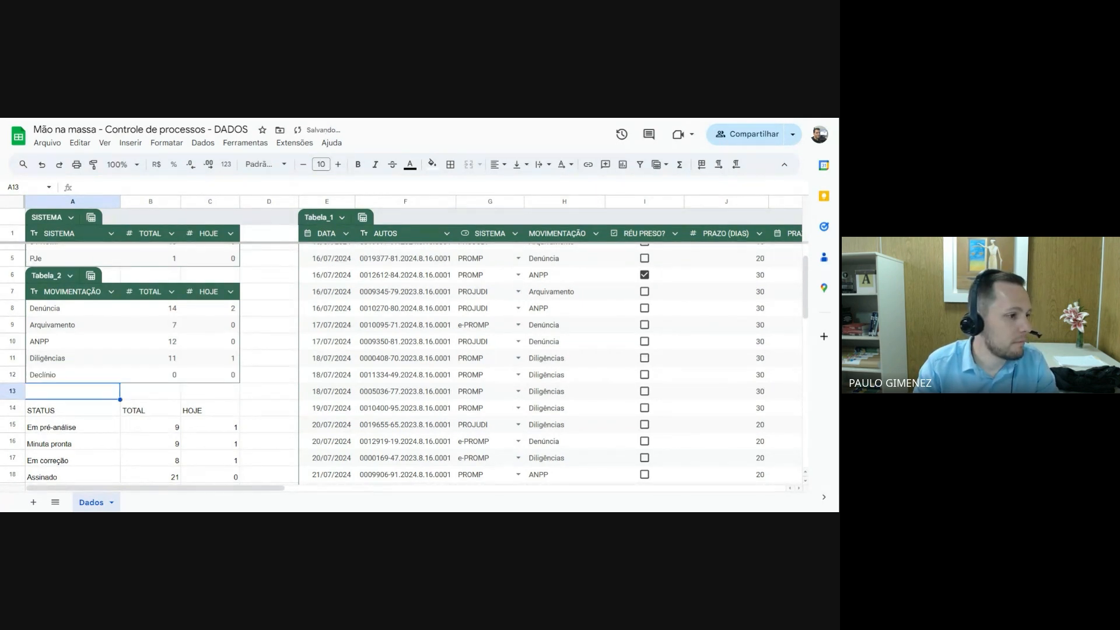
{"action": "key", "text": "Up"}
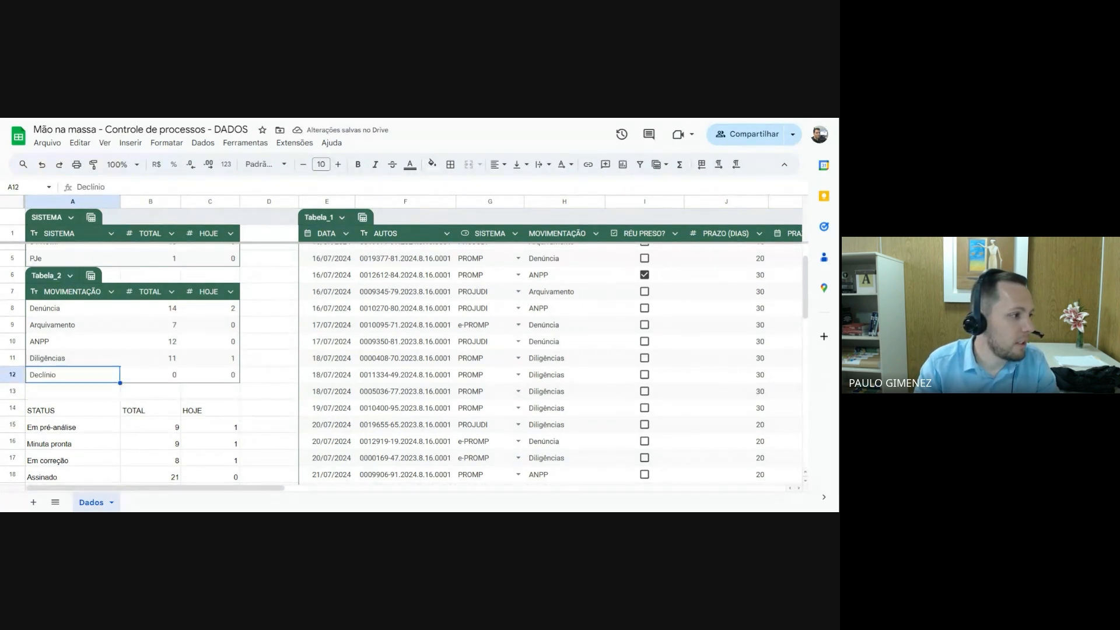
{"action": "key", "text": "Down"}
{"action": "key", "text": "Up"}
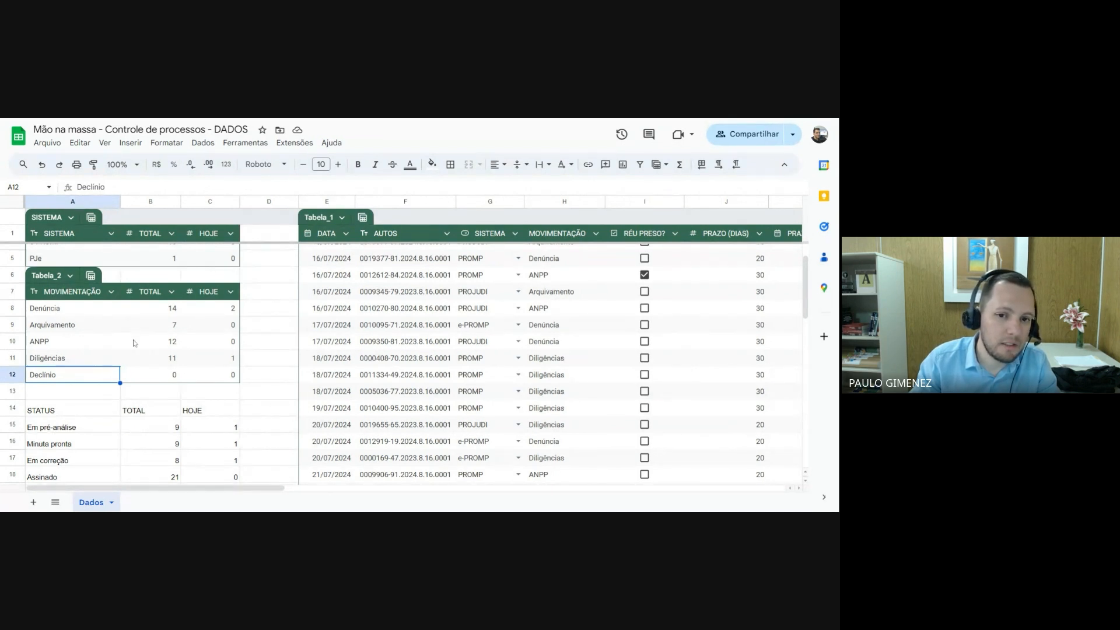
Change the column type of MOVIMENTAÇÃO in Tabela_1 to Menu suspenso and look through its validation rule
{"action": "left_click", "coordinate": [523, 235]}
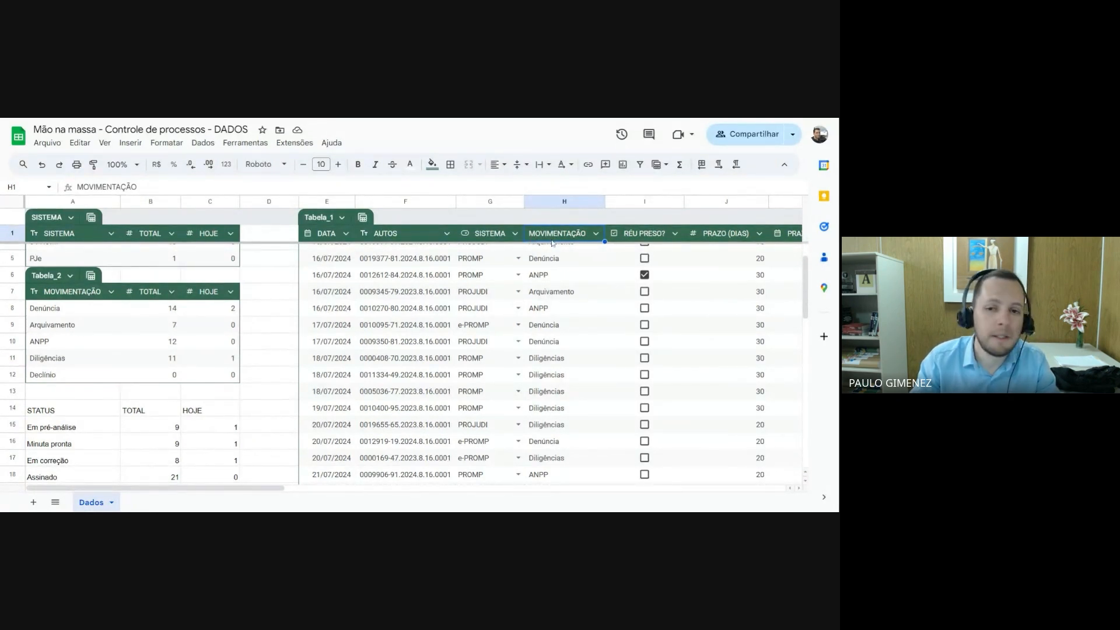
{"action": "left_click", "coordinate": [595, 234]}
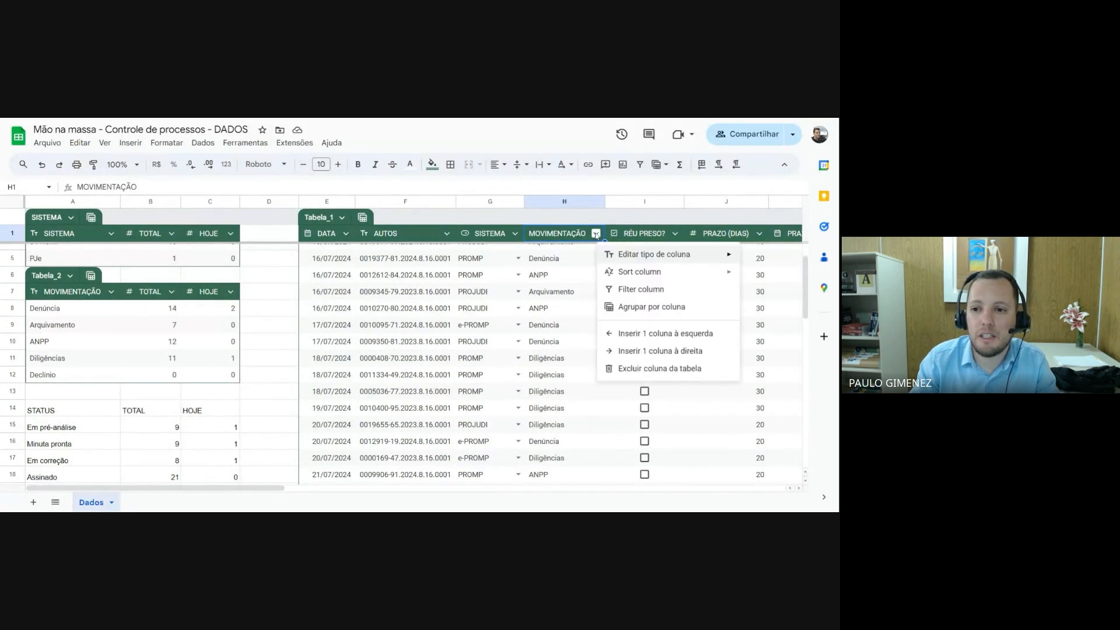
{"action": "mouse_move", "coordinate": [638, 259]}
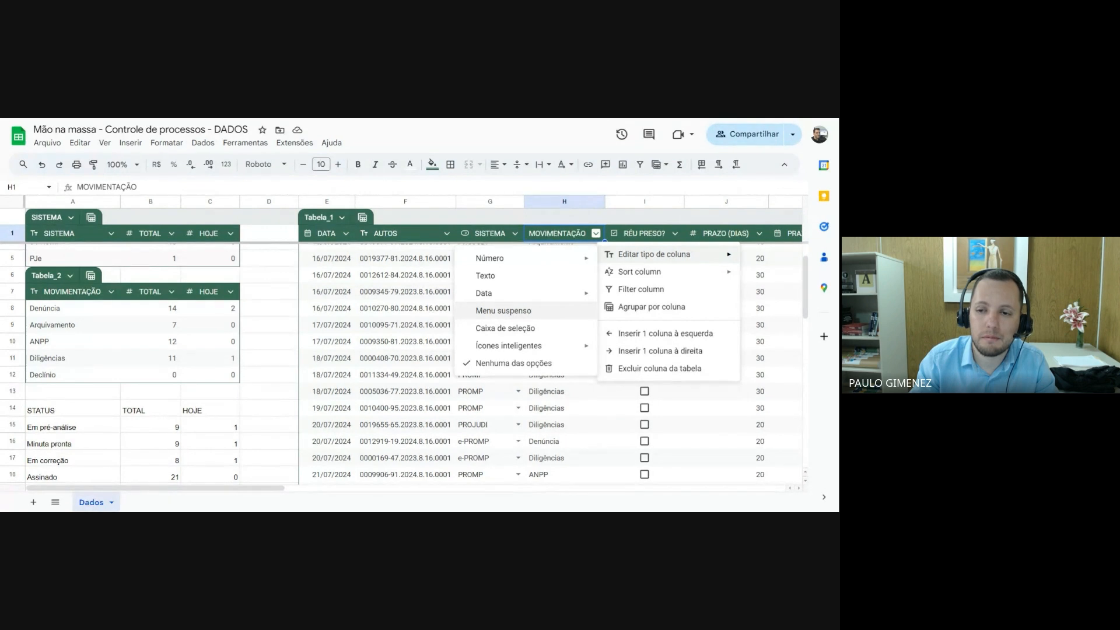
{"action": "left_click", "coordinate": [509, 311]}
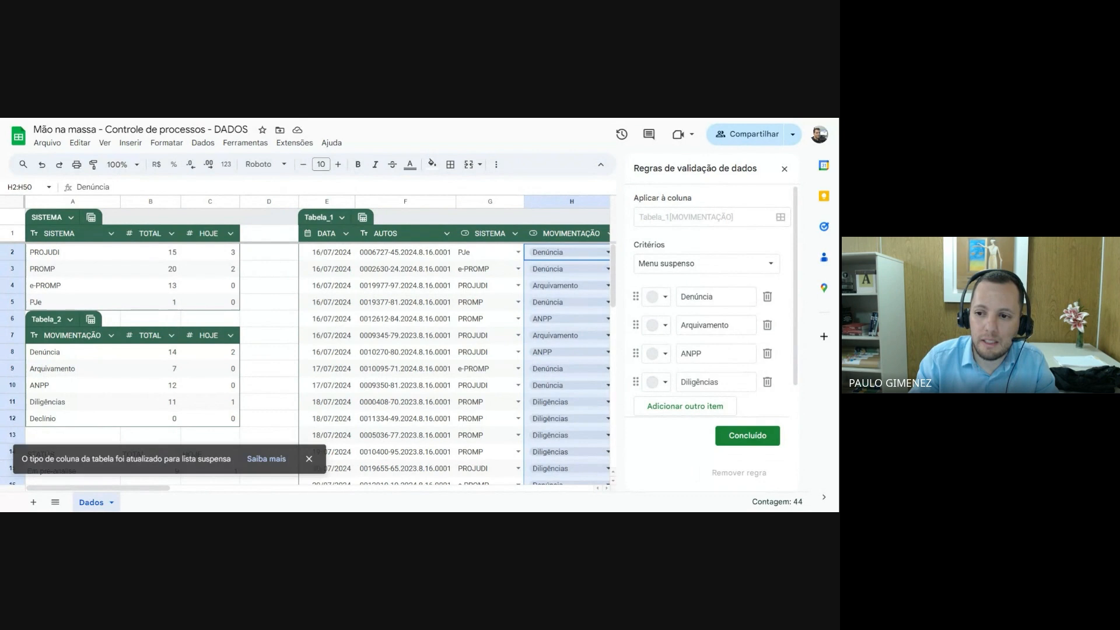
{"action": "scroll", "coordinate": [715, 300], "scroll_direction": "down", "scroll_amount": 1}
{"action": "scroll", "coordinate": [674, 255], "scroll_direction": "up", "scroll_amount": 1}
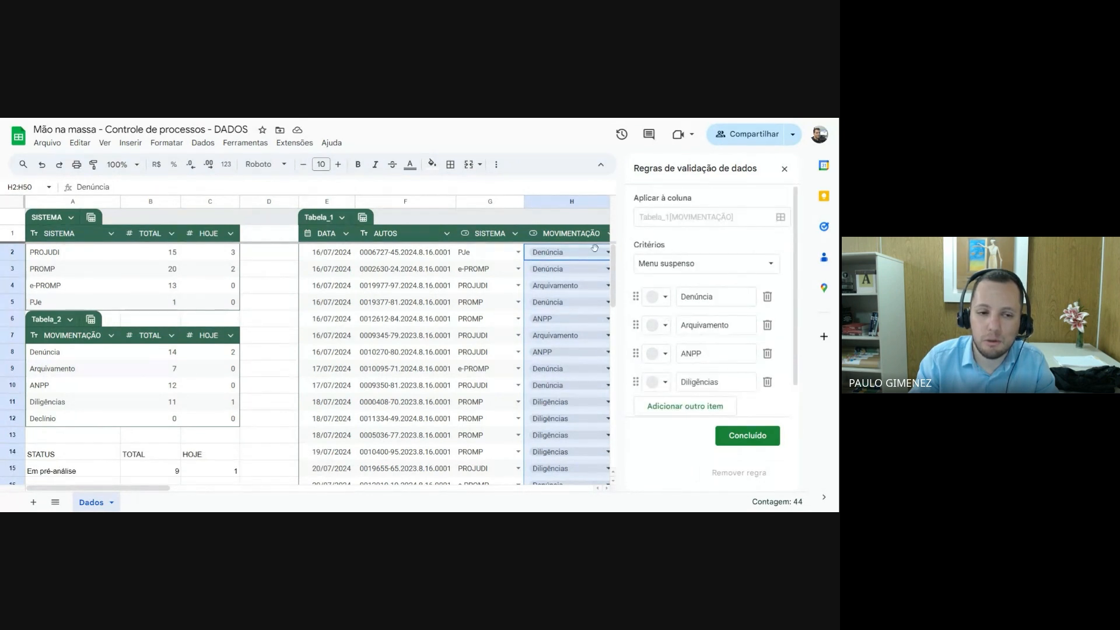
Switch the rule's criterion to Menu suspenso (de um intervalo), with the movement names in Dados!A8:A12 as its source
{"action": "left_click", "coordinate": [697, 265]}
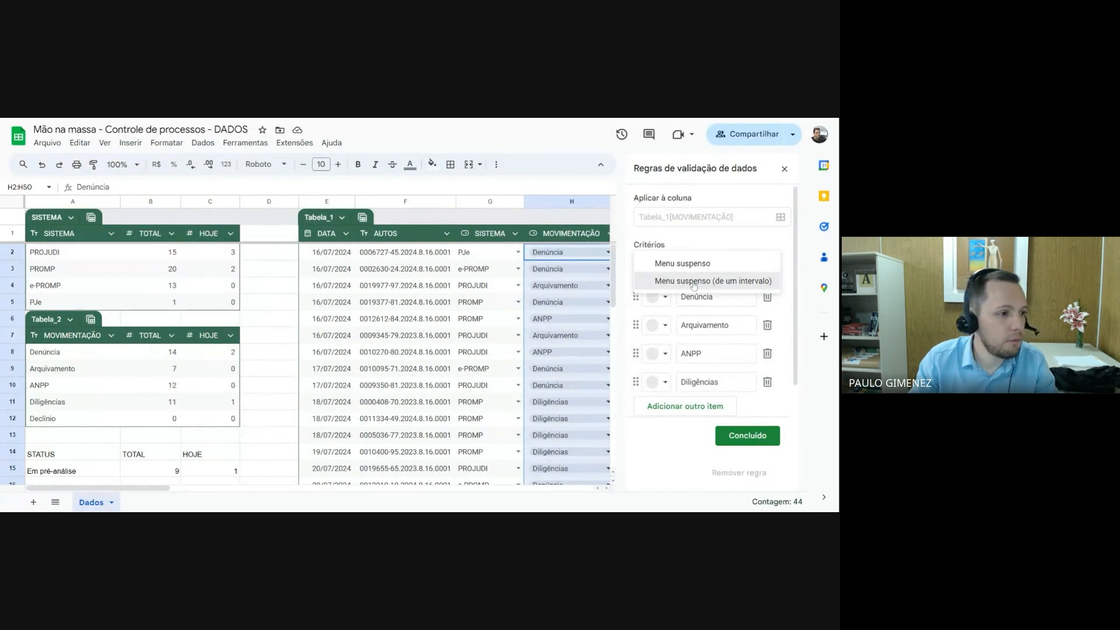
{"action": "left_click", "coordinate": [694, 282]}
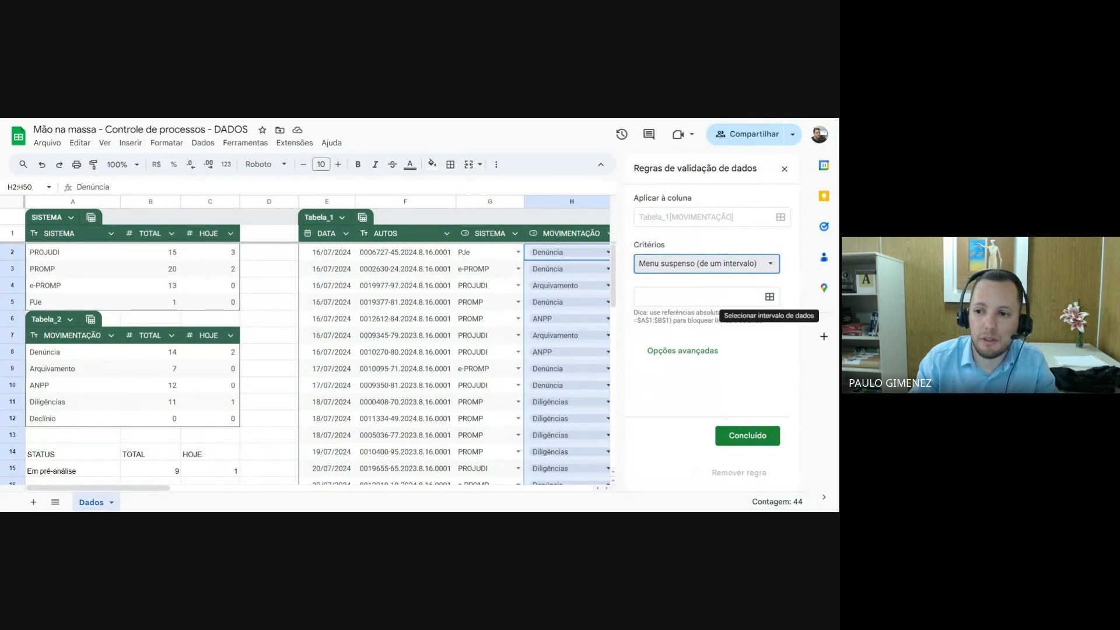
{"action": "left_click", "coordinate": [770, 297]}
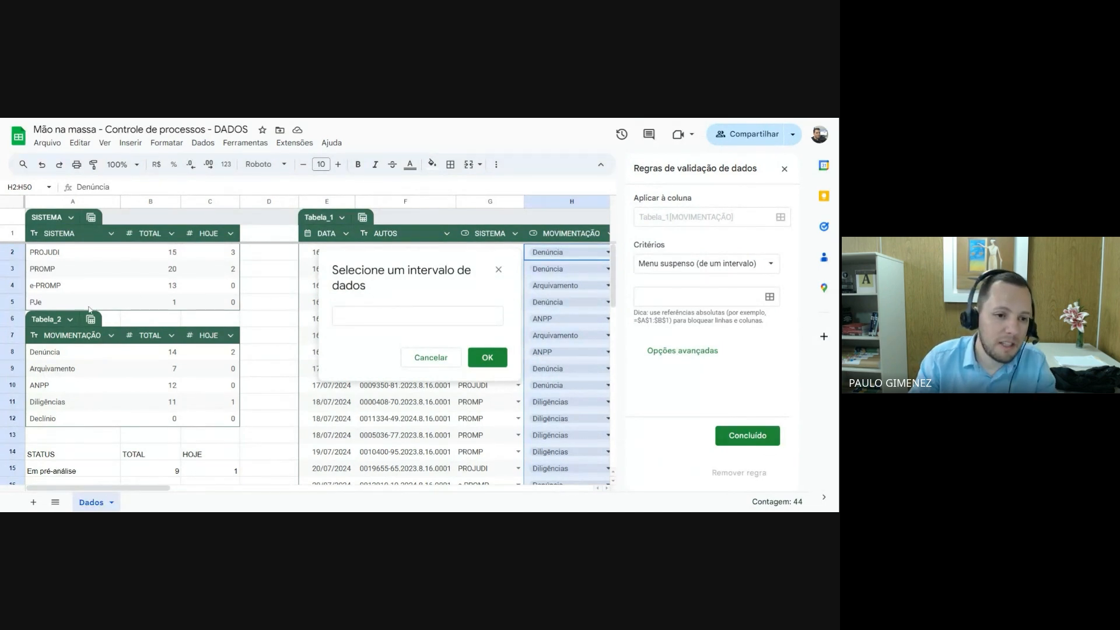
{"action": "left_click_drag", "start_coordinate": [57, 353], "coordinate": [47, 420]}
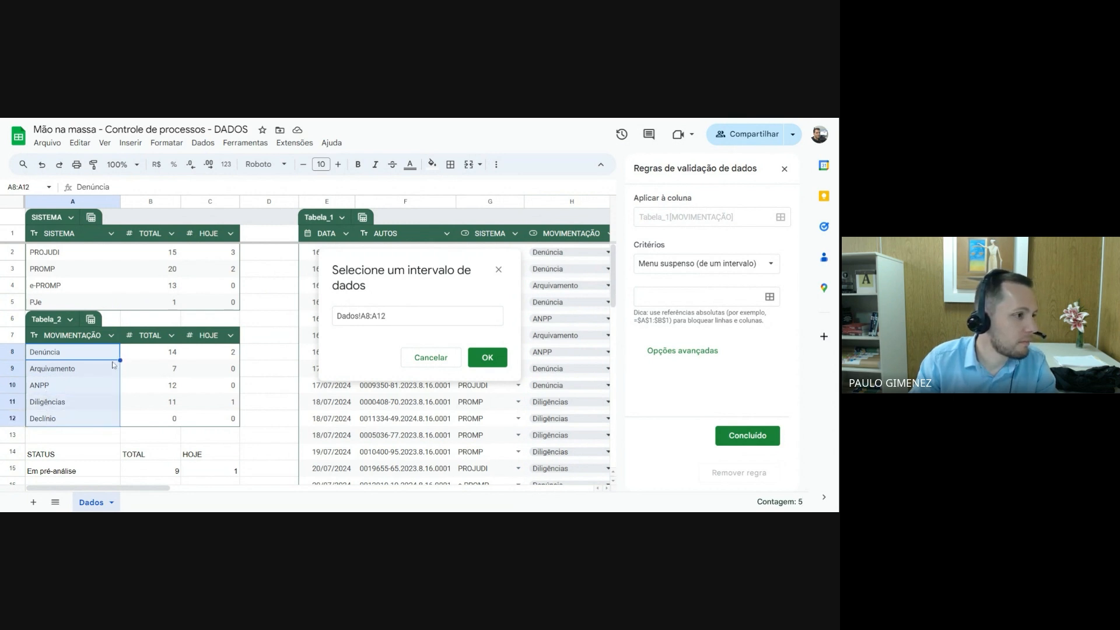
{"action": "left_click", "coordinate": [490, 358]}
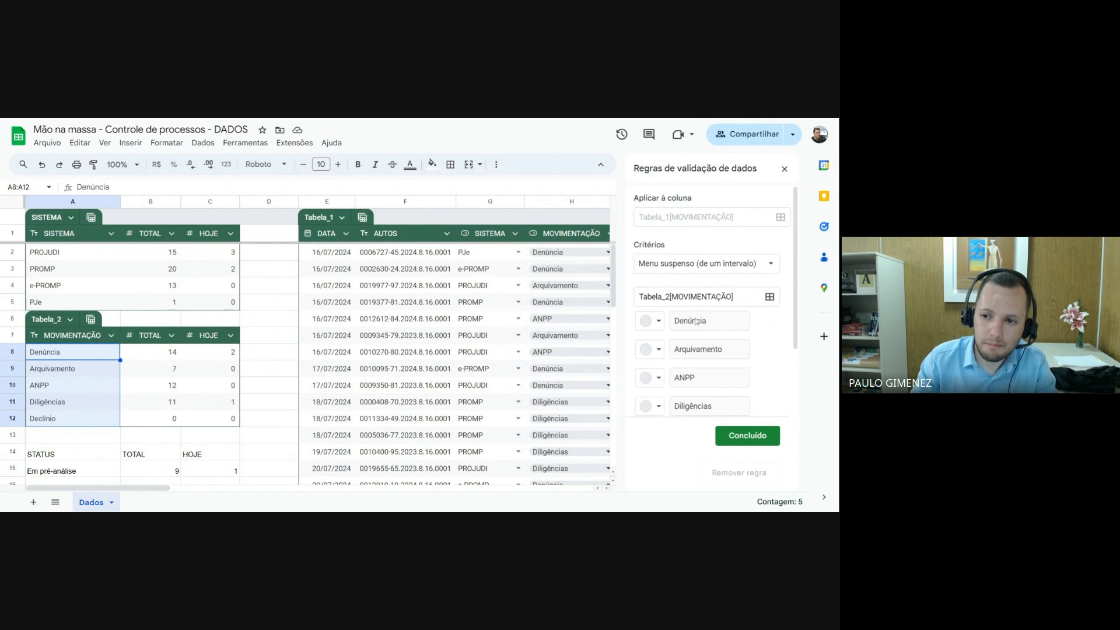
{"action": "scroll", "coordinate": [699, 345], "scroll_direction": "down", "scroll_amount": 3}
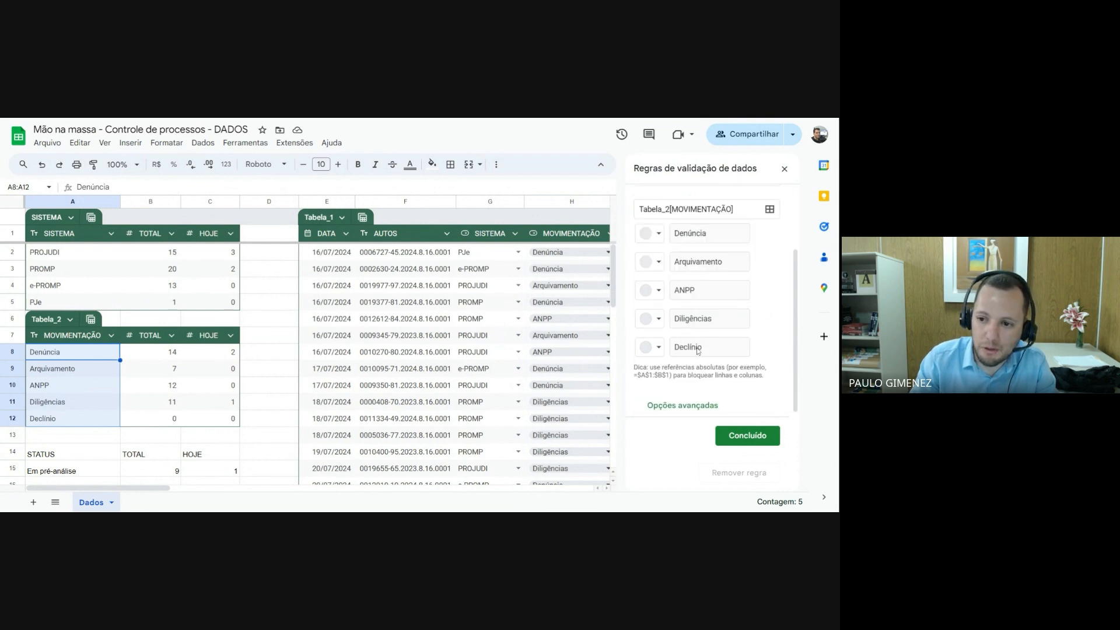
Save the MOVIMENTAÇÃO dropdown rule with the Seta display style and view the options offered in H2
{"action": "left_click", "coordinate": [686, 402]}
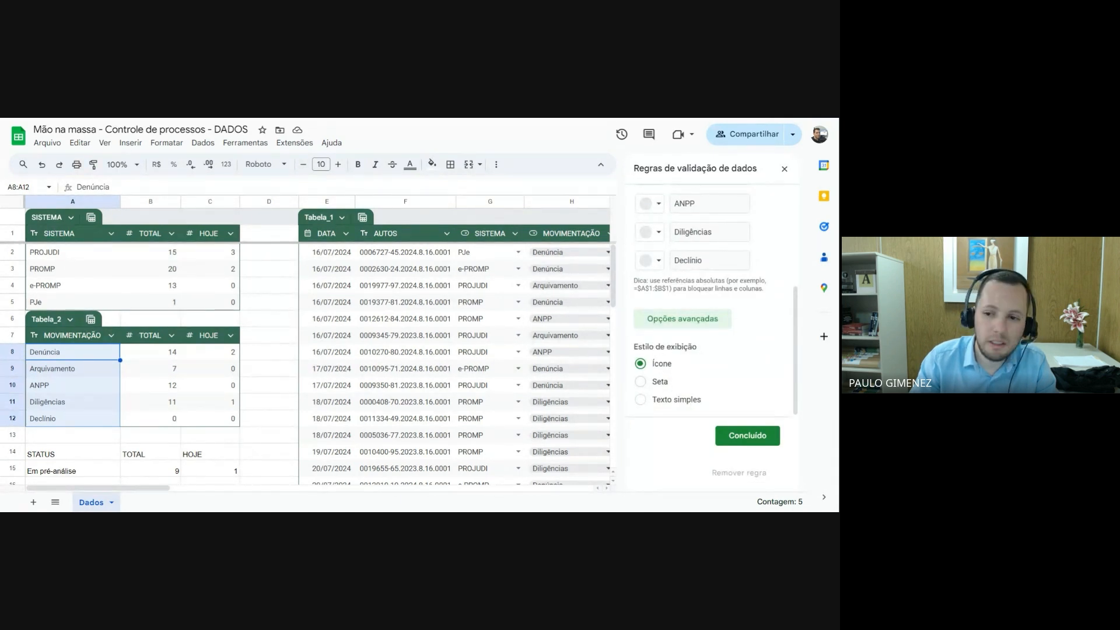
{"action": "left_click", "coordinate": [640, 382]}
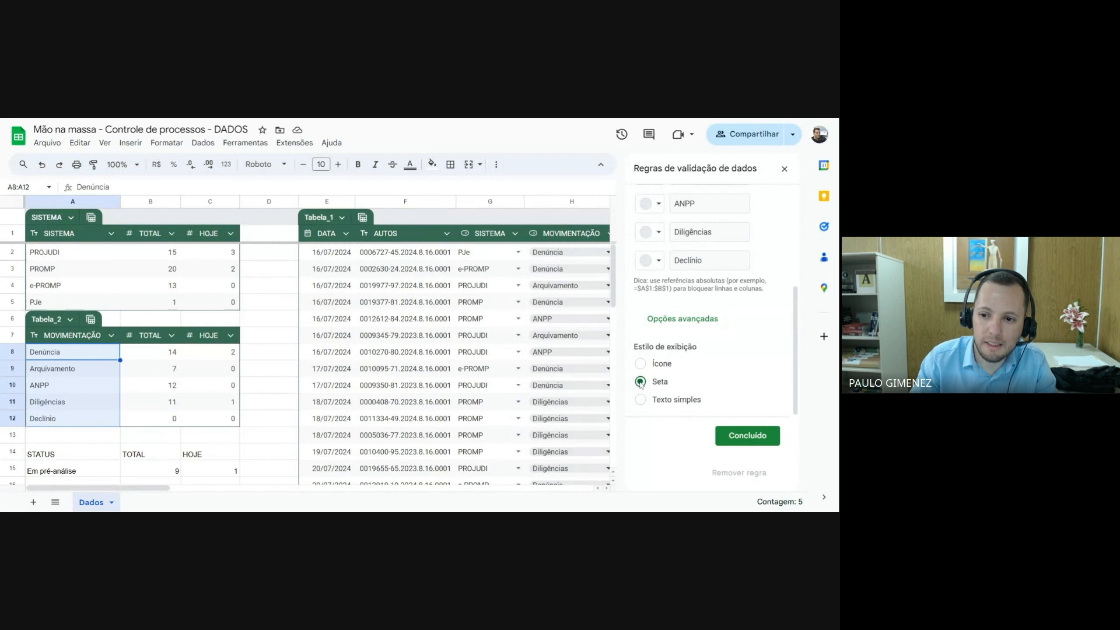
{"action": "left_click", "coordinate": [748, 438]}
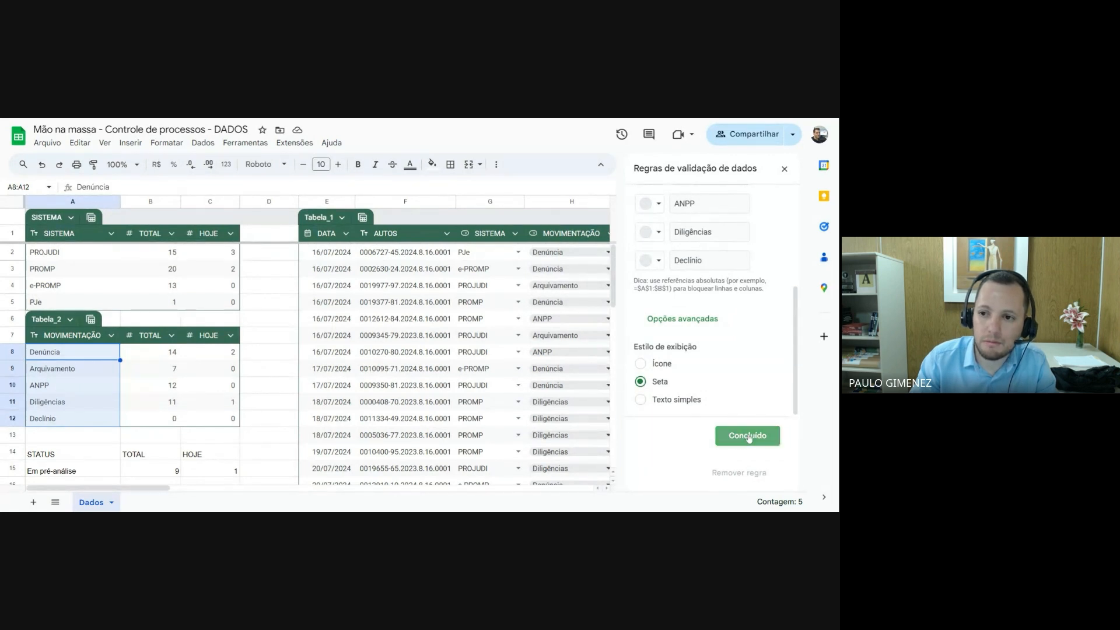
{"action": "left_click", "coordinate": [603, 252]}
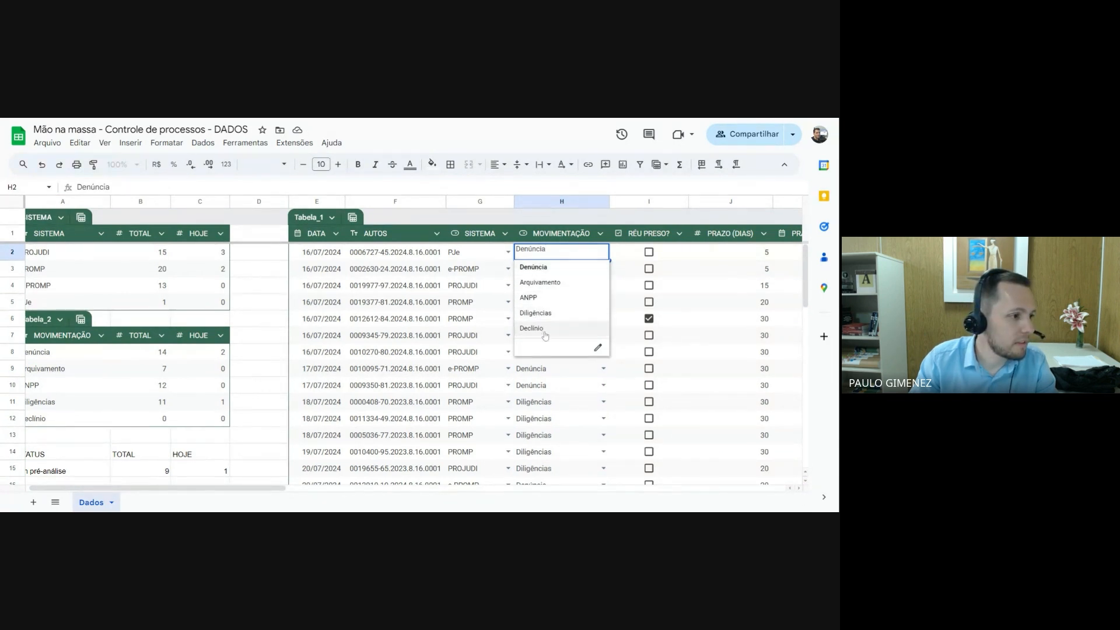
{"action": "left_click", "coordinate": [266, 341]}
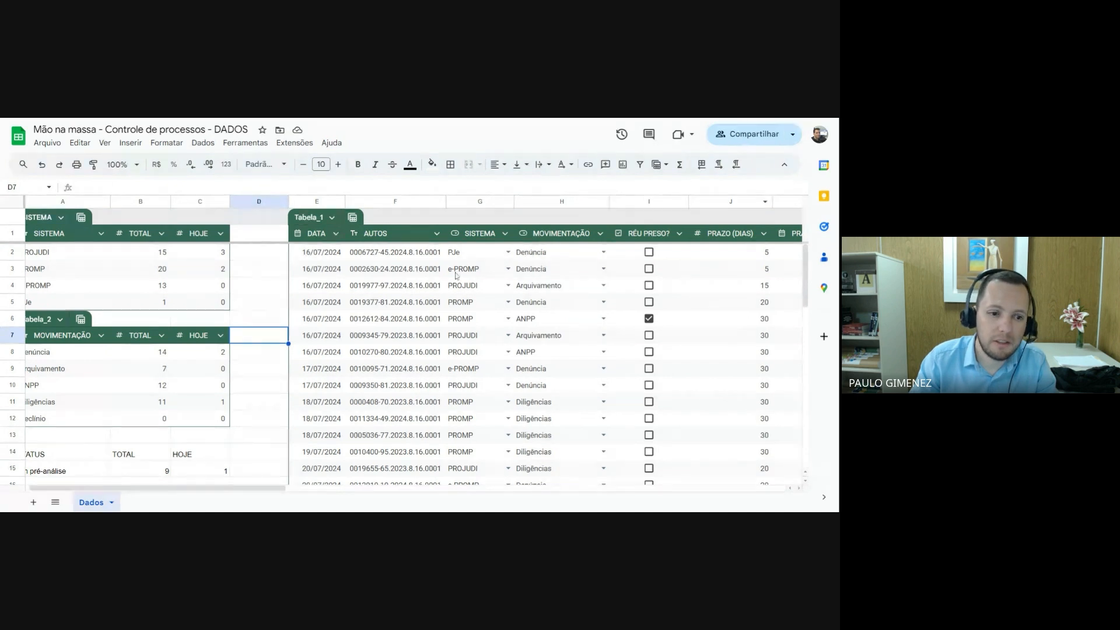
Extend the Declínio entry in A12 of the movement table to Declínio de competência
{"action": "left_click", "coordinate": [48, 417]}
{"action": "scroll", "coordinate": [87, 487], "scroll_direction": "left", "scroll_amount": 1}
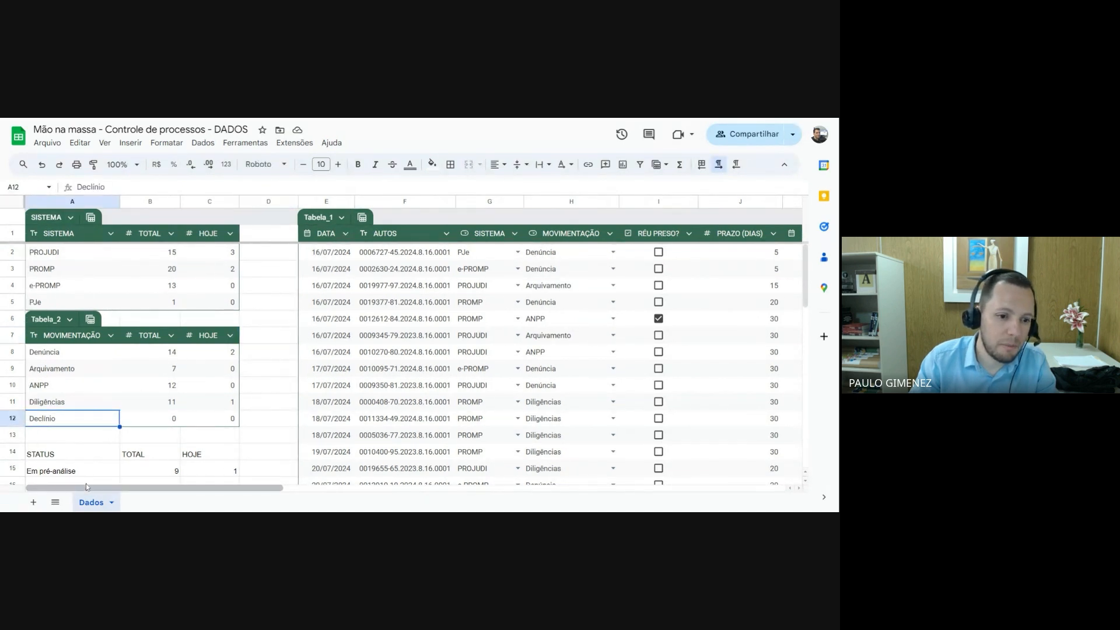
{"action": "key", "text": "Return"}
{"action": "type", "text": "d"}
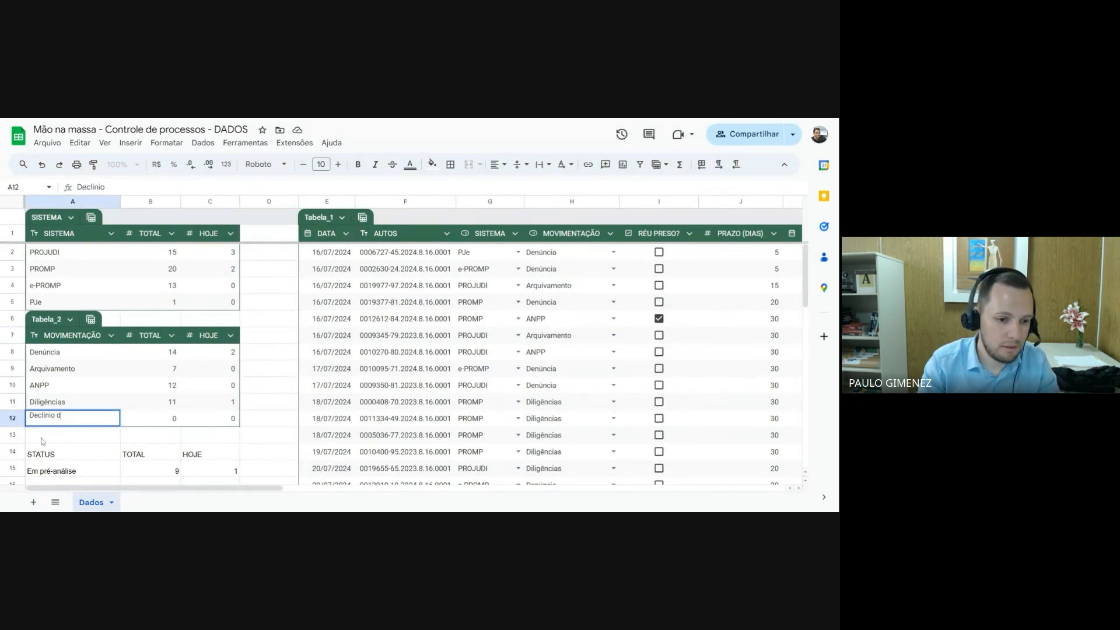
{"action": "type", "text": "e comp"}
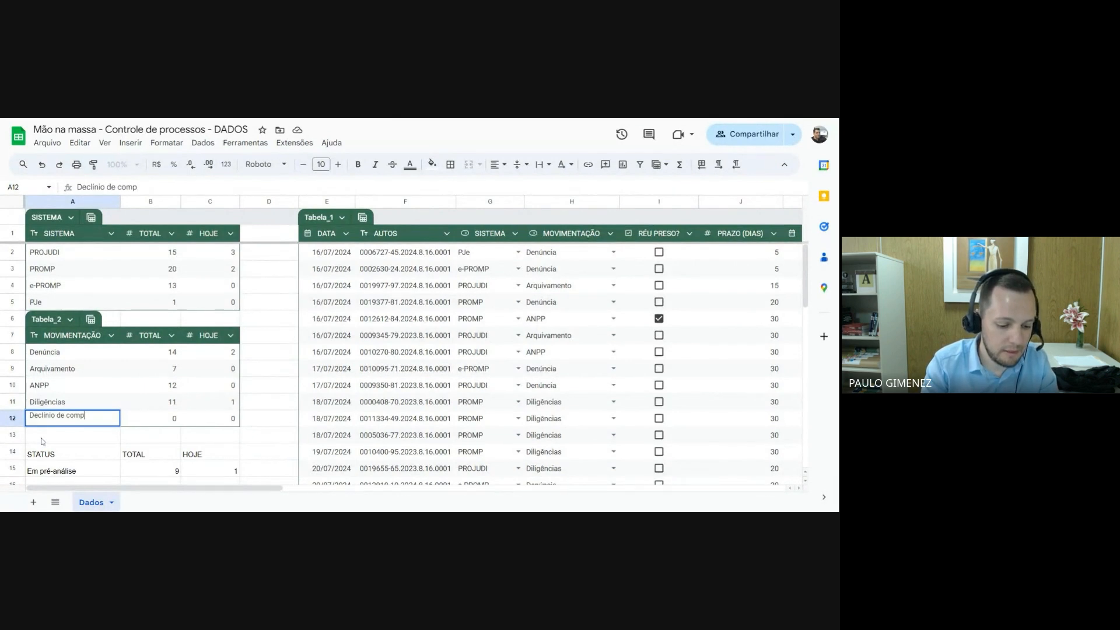
{"action": "type", "text": "etência"}
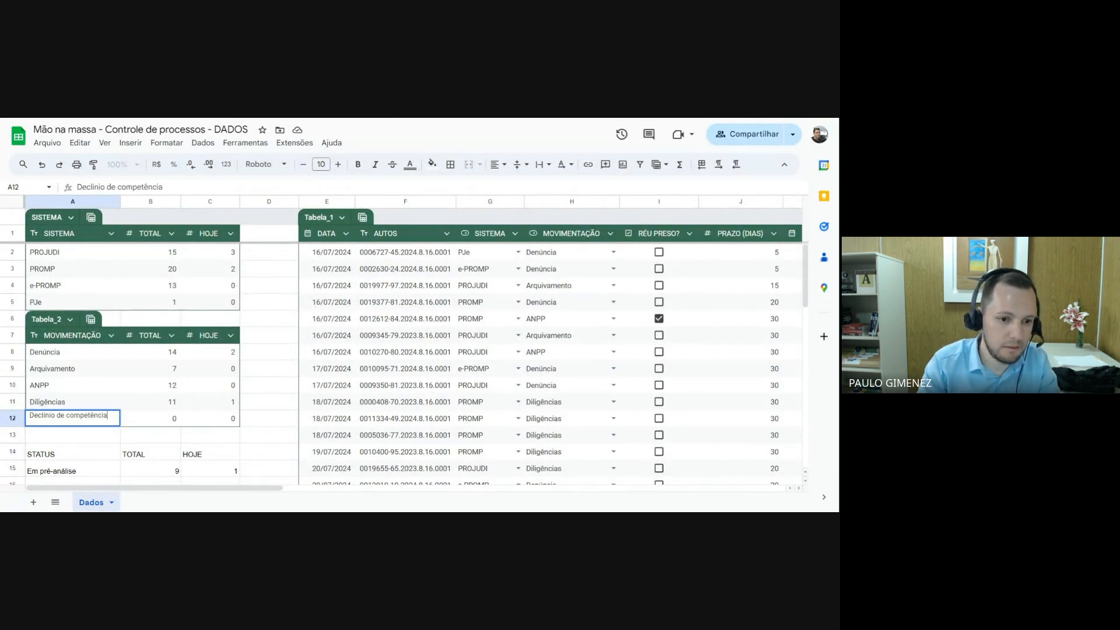
{"action": "key", "text": "Return"}
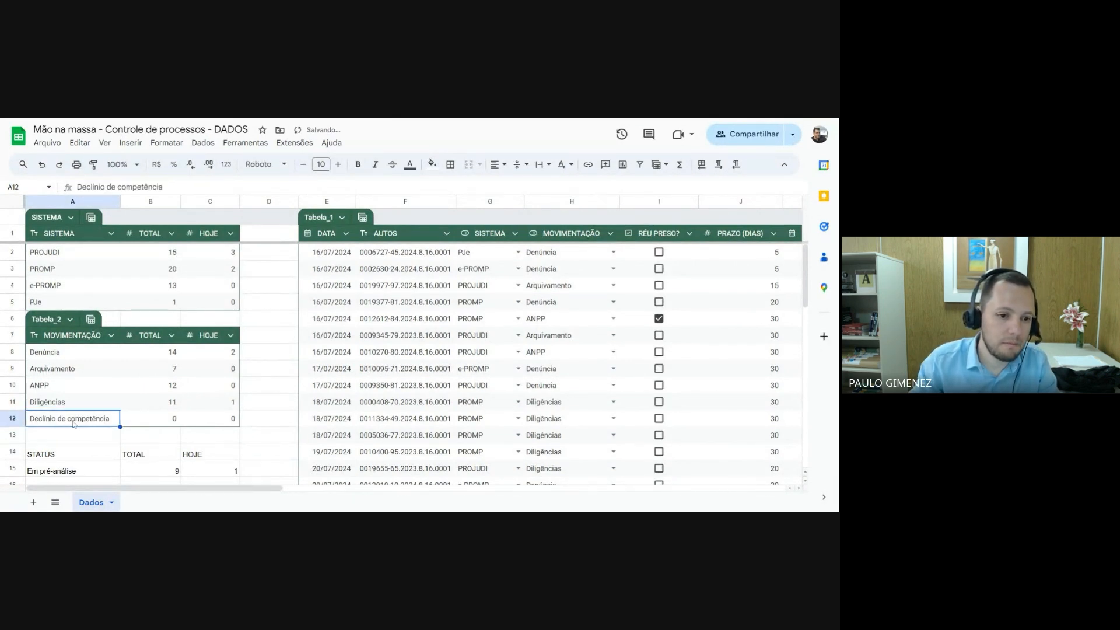
{"action": "key", "text": "Up"}
Choose Declínio de competência as the MOVIMENTAÇÃO for the first two records of Tabela_1, H2 and H3
{"action": "left_click", "coordinate": [549, 251]}
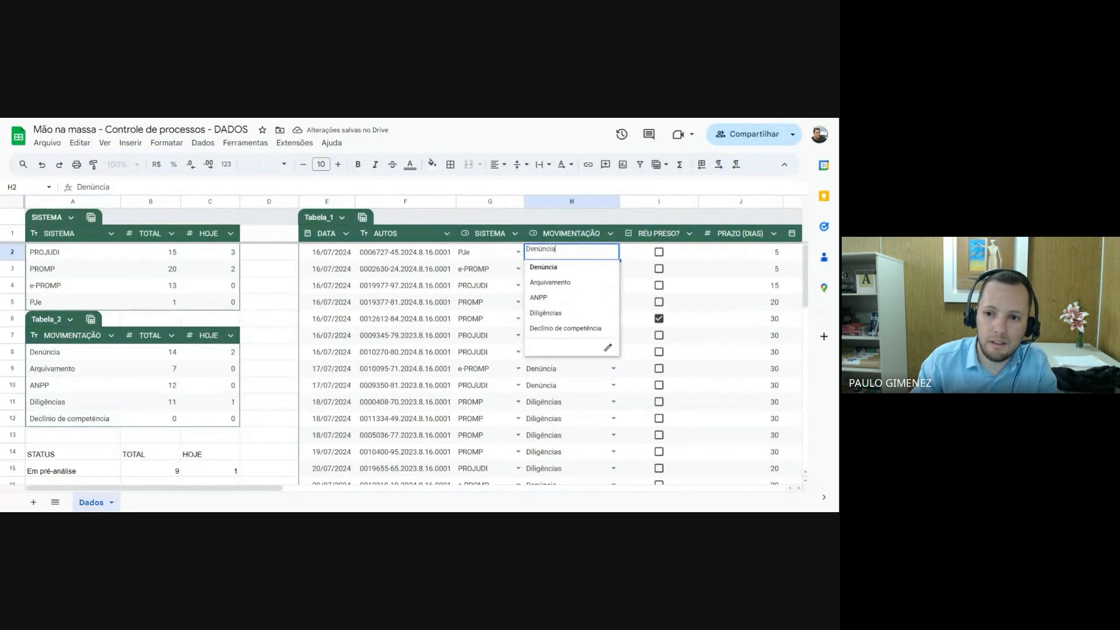
{"action": "left_click", "coordinate": [563, 330]}
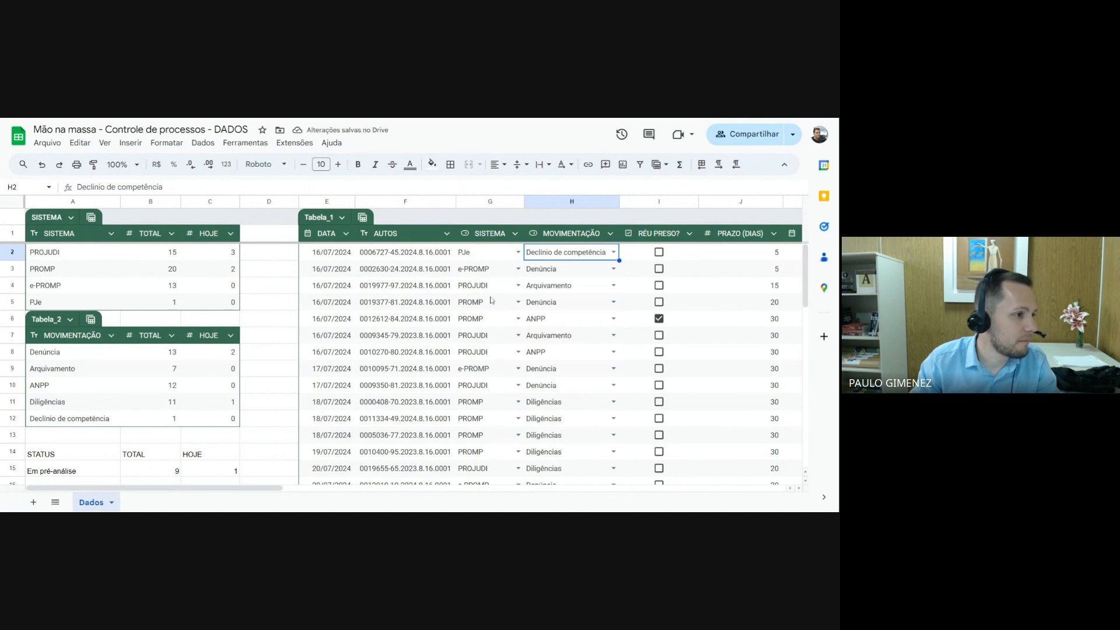
{"action": "left_click", "coordinate": [613, 269]}
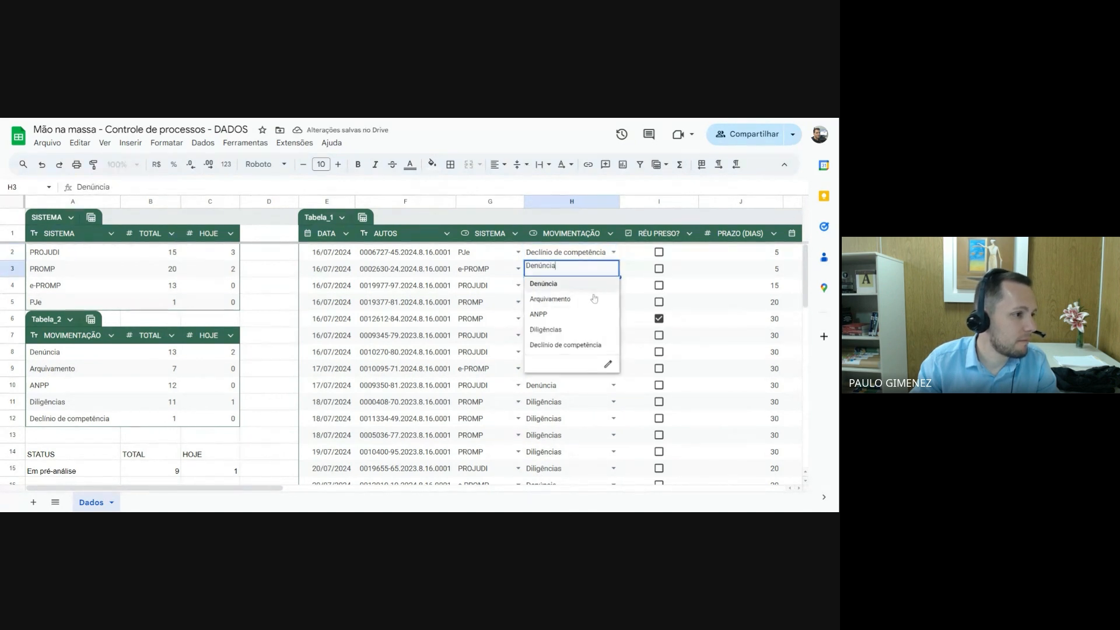
{"action": "left_click", "coordinate": [565, 345]}
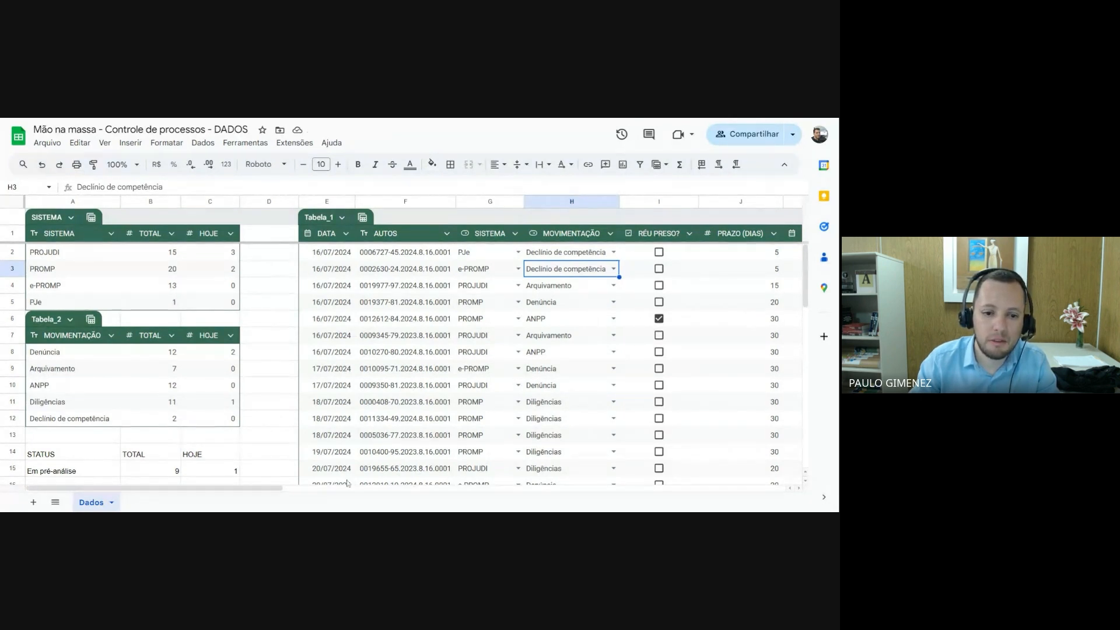
Convert the status summary in A14:C18 into a table
{"action": "scroll", "coordinate": [165, 434], "scroll_direction": "down", "scroll_amount": 2}
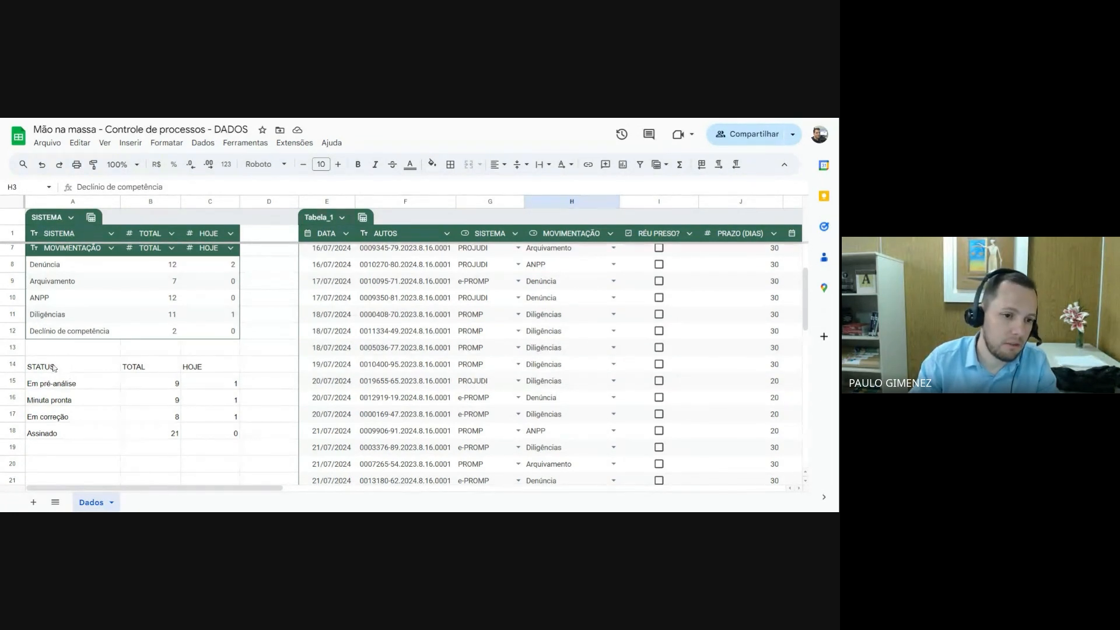
{"action": "left_click_drag", "start_coordinate": [54, 368], "coordinate": [215, 436]}
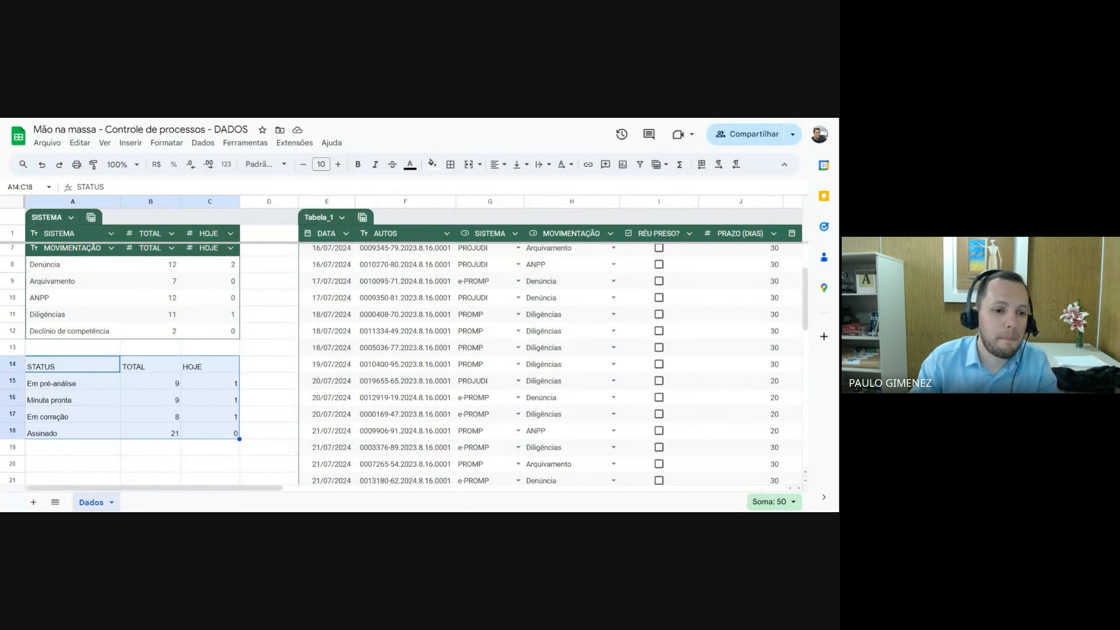
{"action": "left_click", "coordinate": [171, 144]}
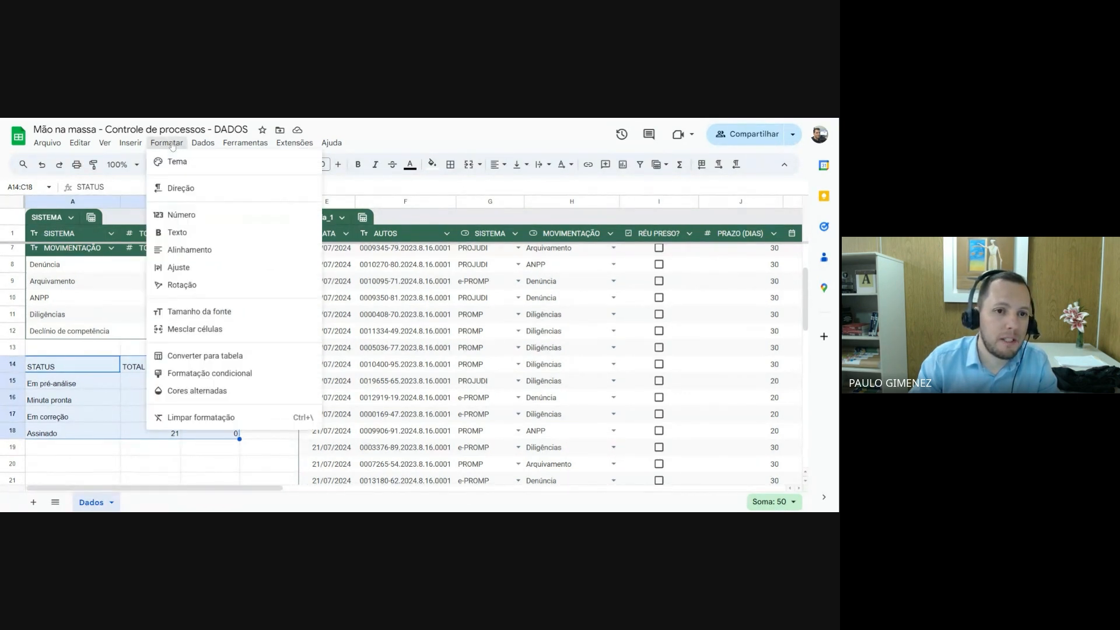
{"action": "left_click", "coordinate": [214, 357]}
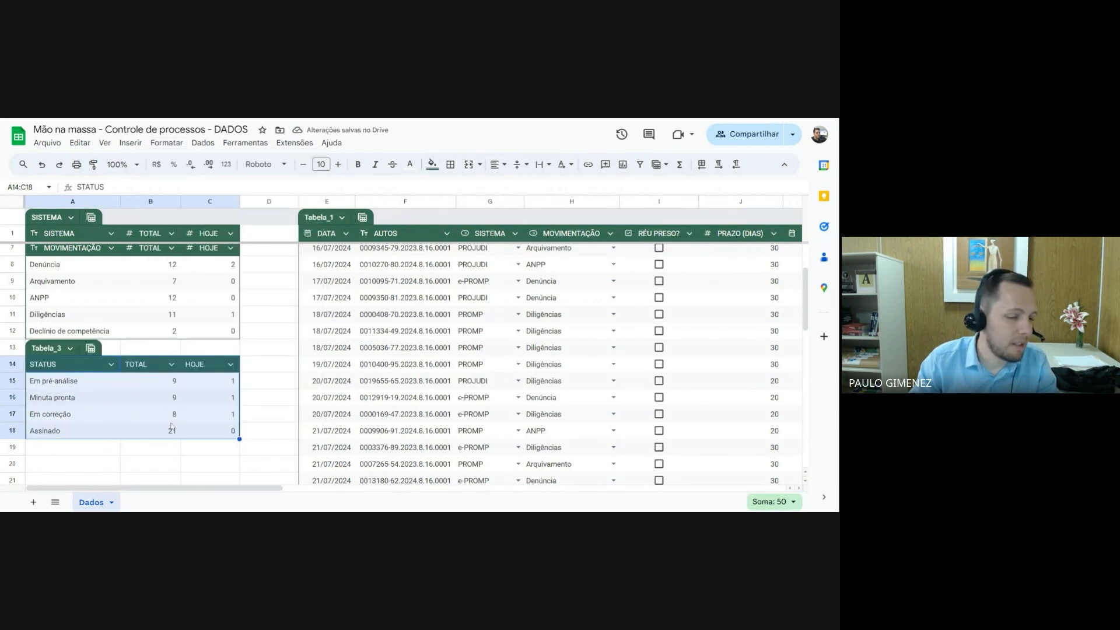
Rename the new status summary table to STATUS
{"action": "left_click", "coordinate": [58, 349]}
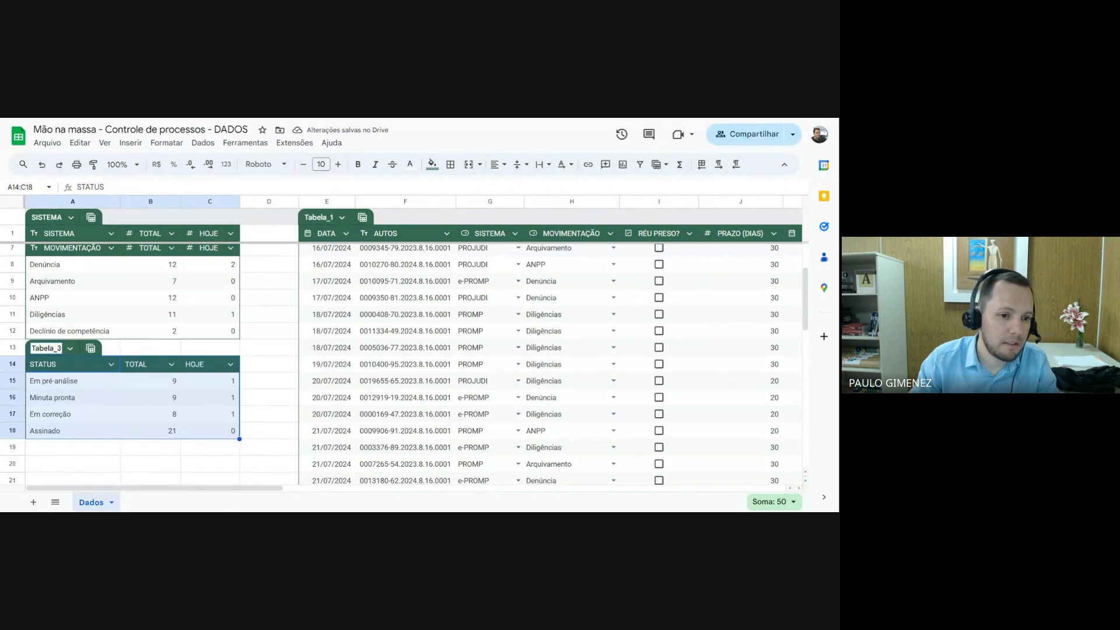
{"action": "left_click_drag", "start_coordinate": [61, 349], "coordinate": [30, 346]}
{"action": "type", "text": "s"}
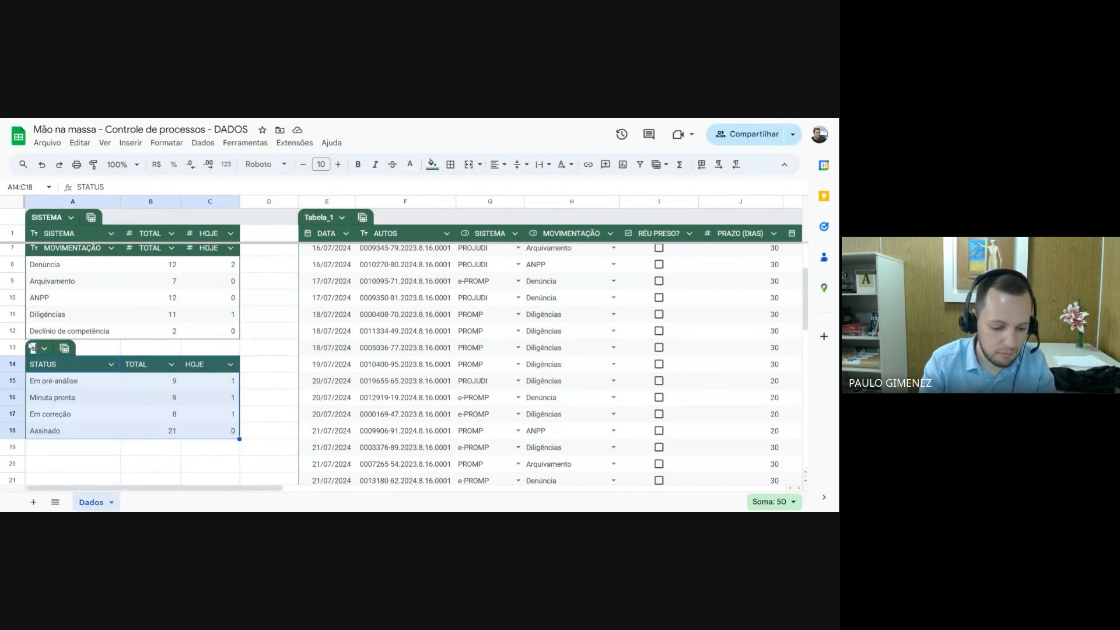
{"action": "type", "text": "TATUS"}
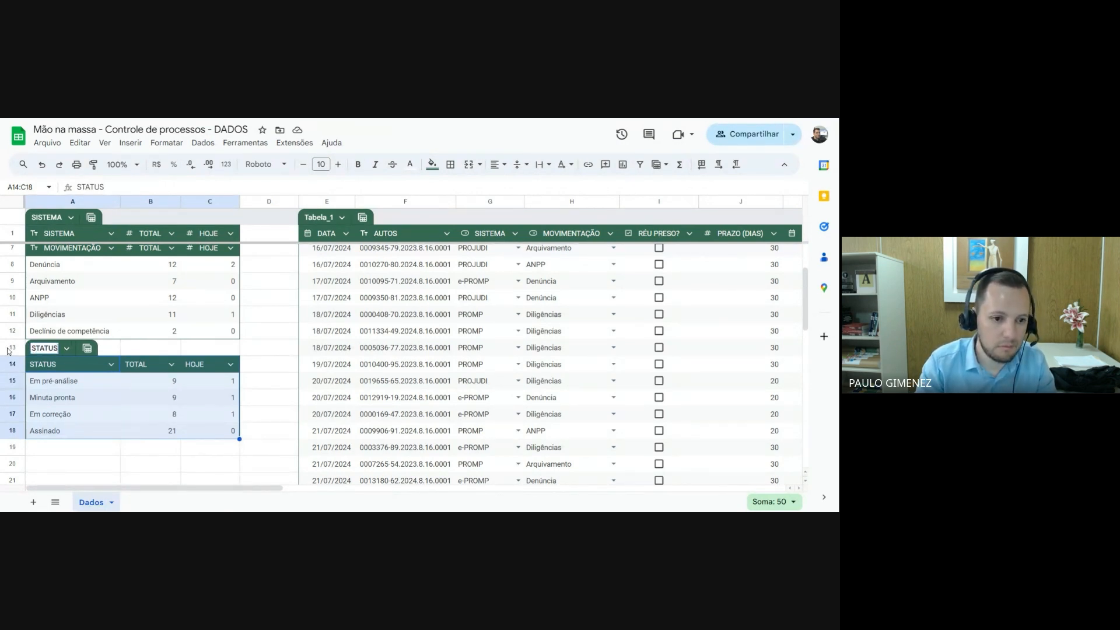
{"action": "key", "text": "Return"}
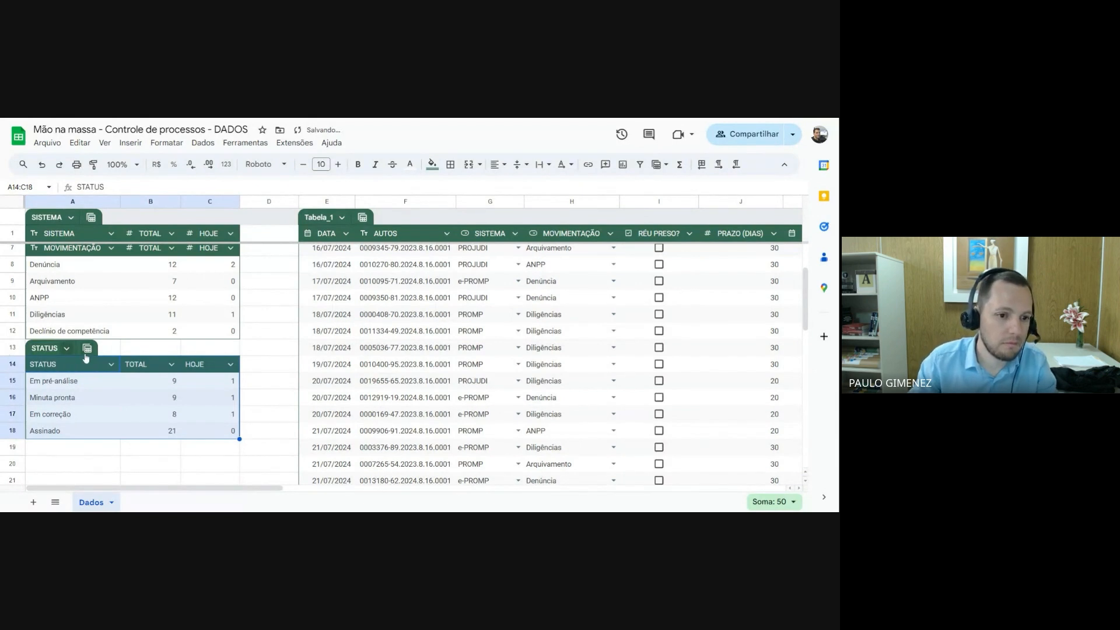
{"action": "left_click", "coordinate": [119, 403]}
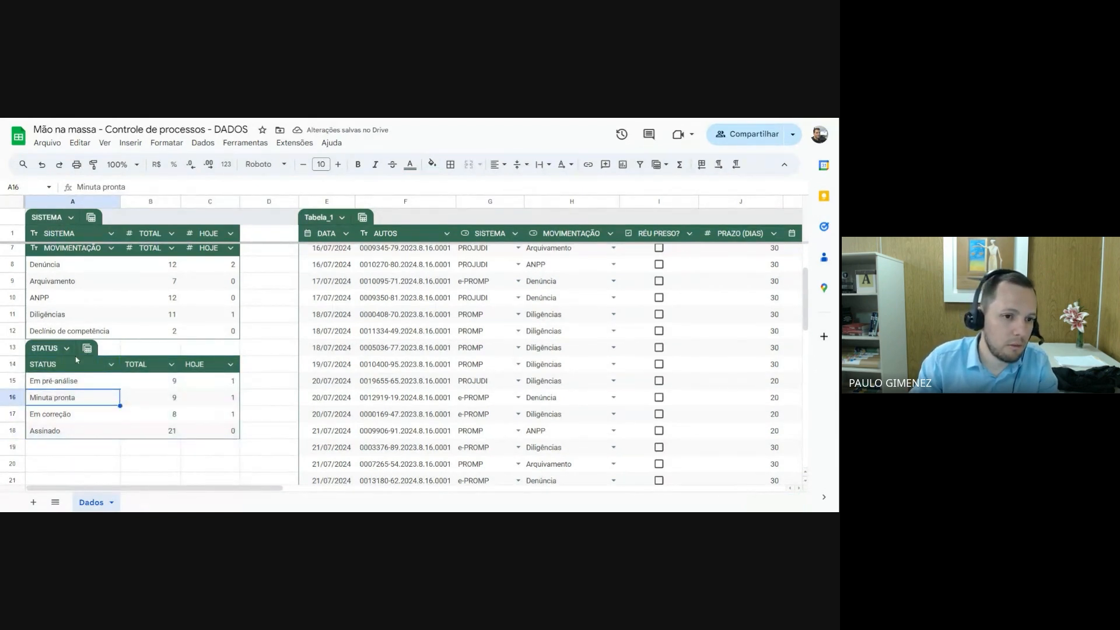
Set the column type of STATUS in the STATUS table to Texto
{"action": "scroll", "coordinate": [81, 359], "scroll_direction": "up", "scroll_amount": 2}
{"action": "scroll", "coordinate": [94, 392], "scroll_direction": "down", "scroll_amount": 2}
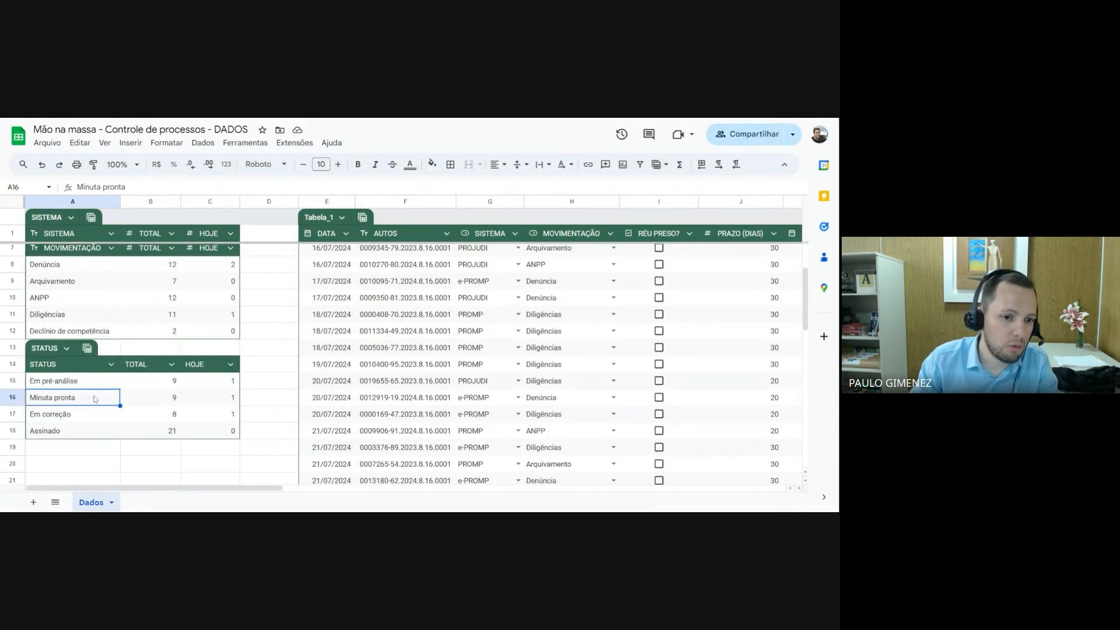
{"action": "left_click", "coordinate": [112, 366]}
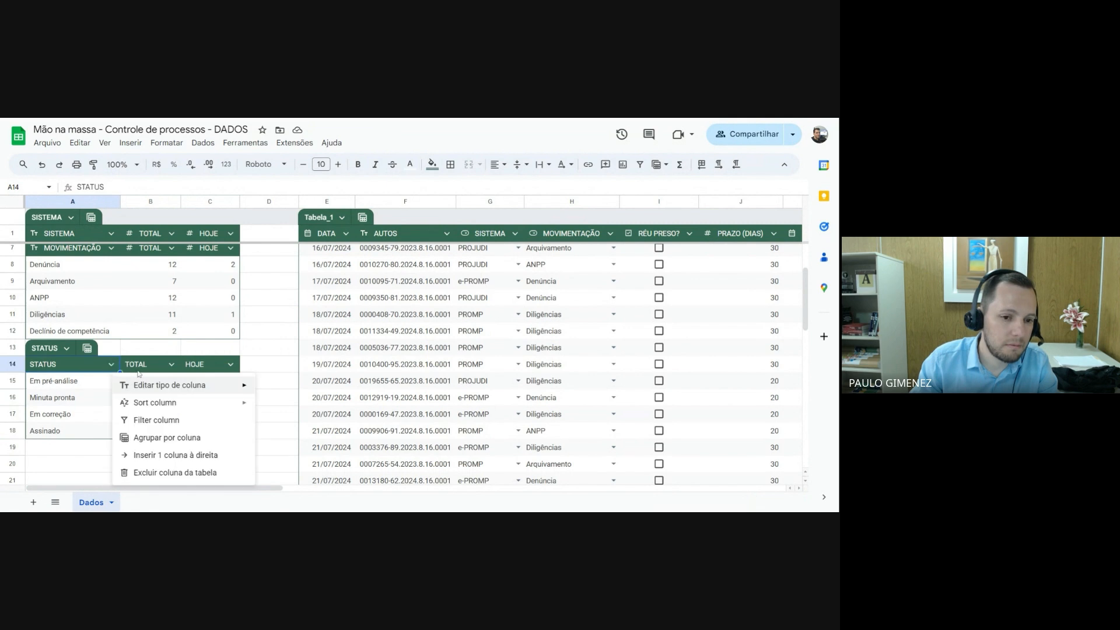
{"action": "mouse_move", "coordinate": [155, 386]}
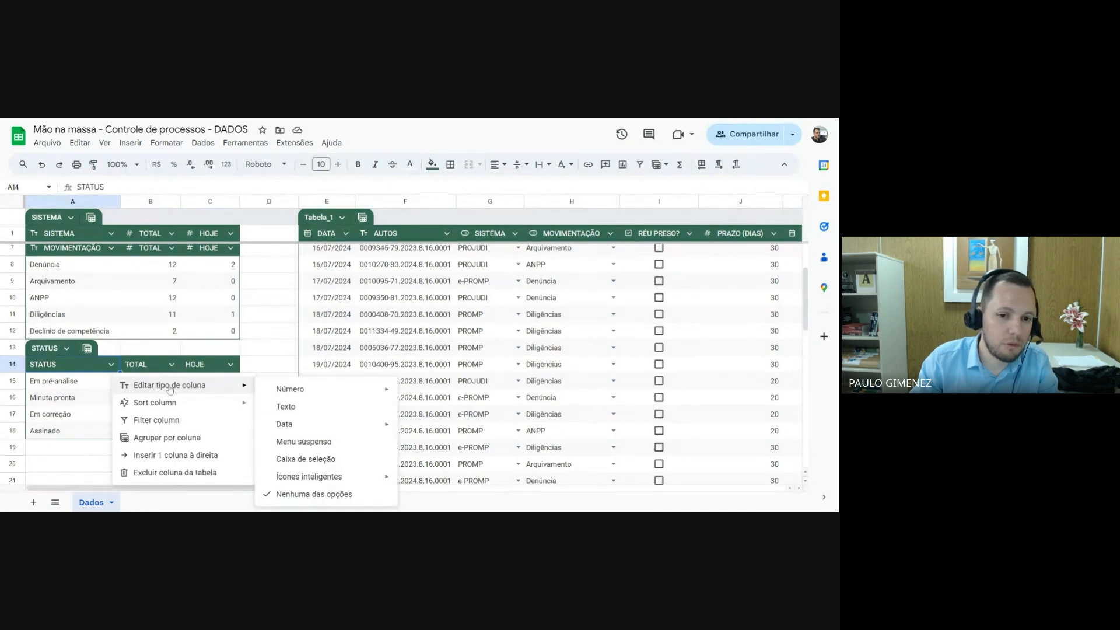
{"action": "mouse_move", "coordinate": [298, 394]}
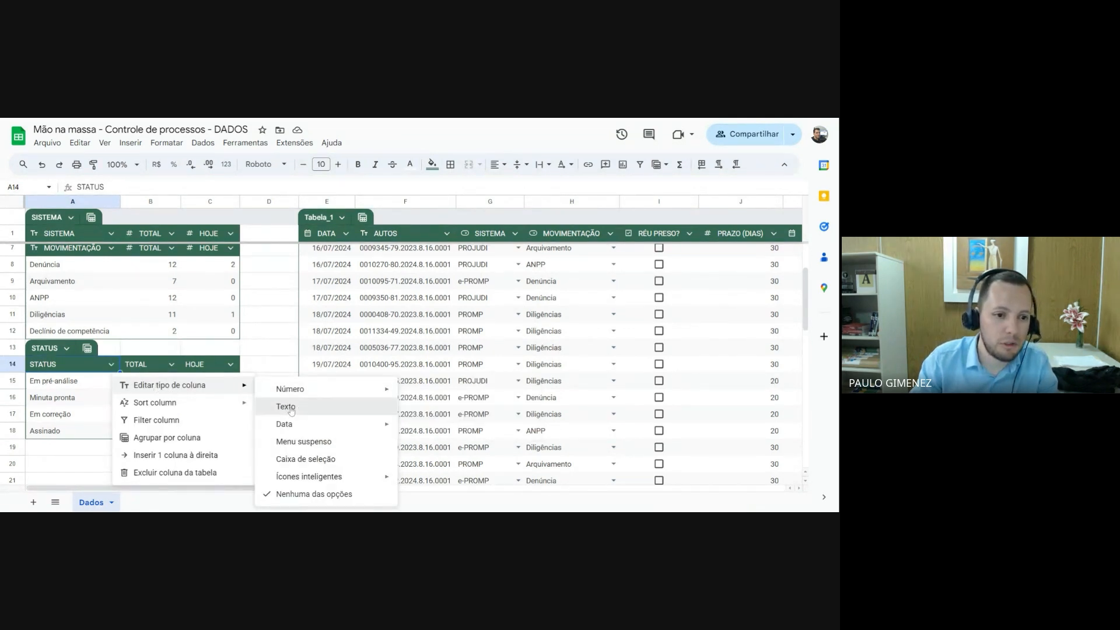
{"action": "left_click", "coordinate": [288, 408]}
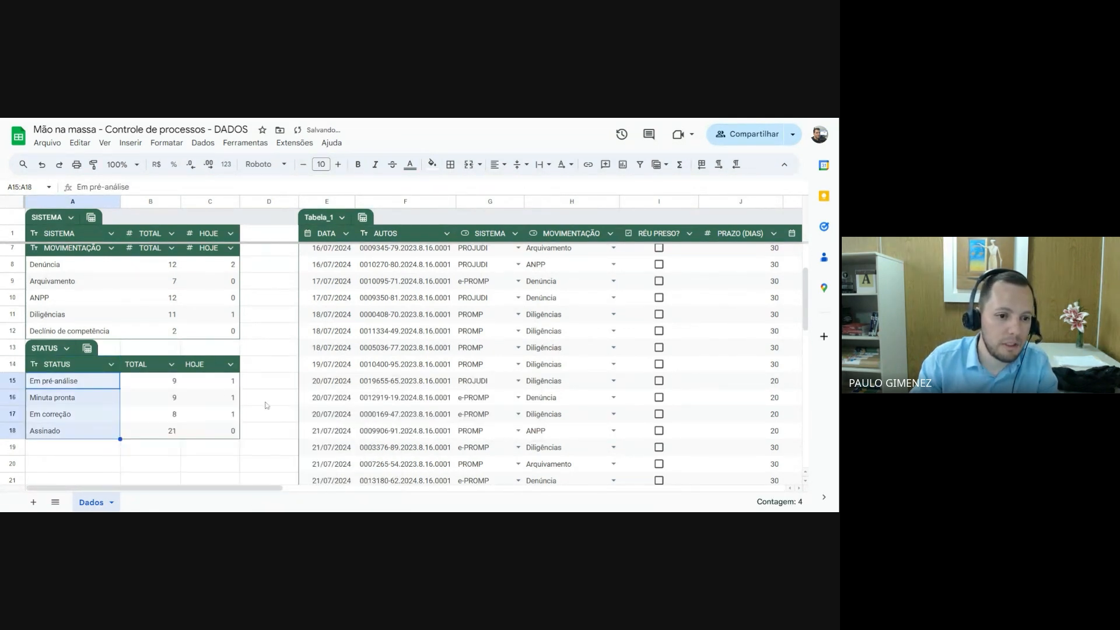
Set the column type of both TOTAL and HOJE in the STATUS table to Número
{"action": "left_click", "coordinate": [172, 365]}
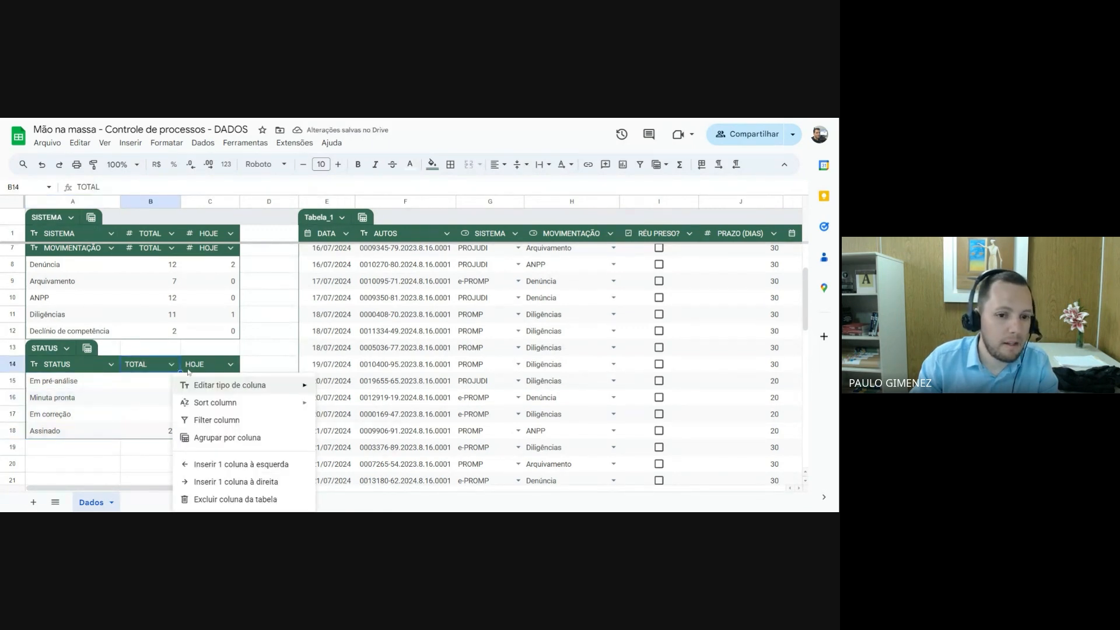
{"action": "mouse_move", "coordinate": [223, 392]}
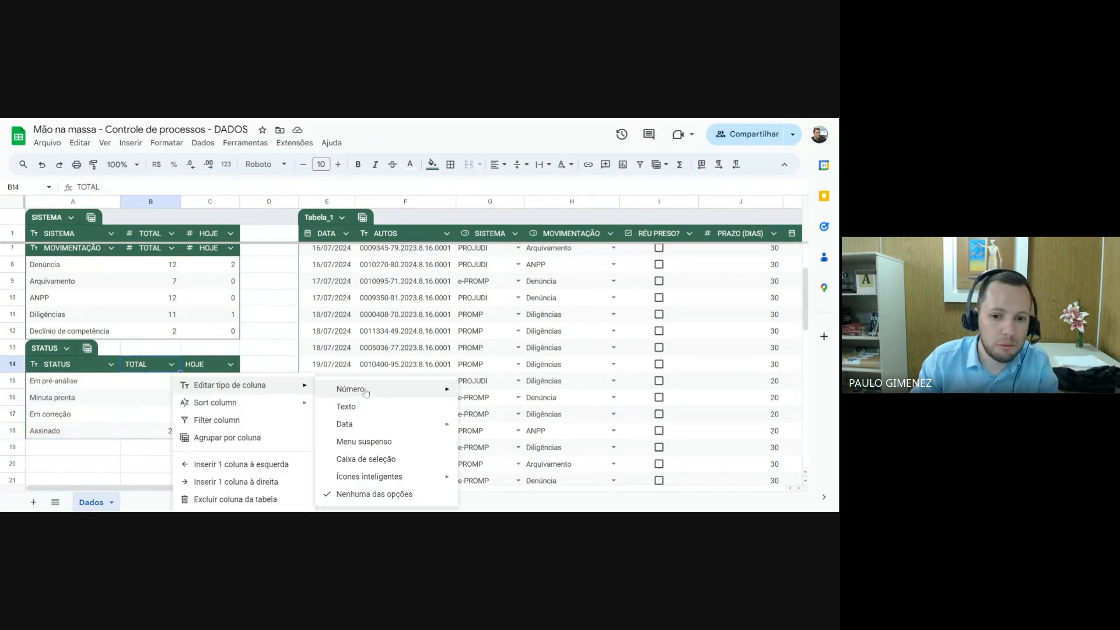
{"action": "mouse_move", "coordinate": [350, 389]}
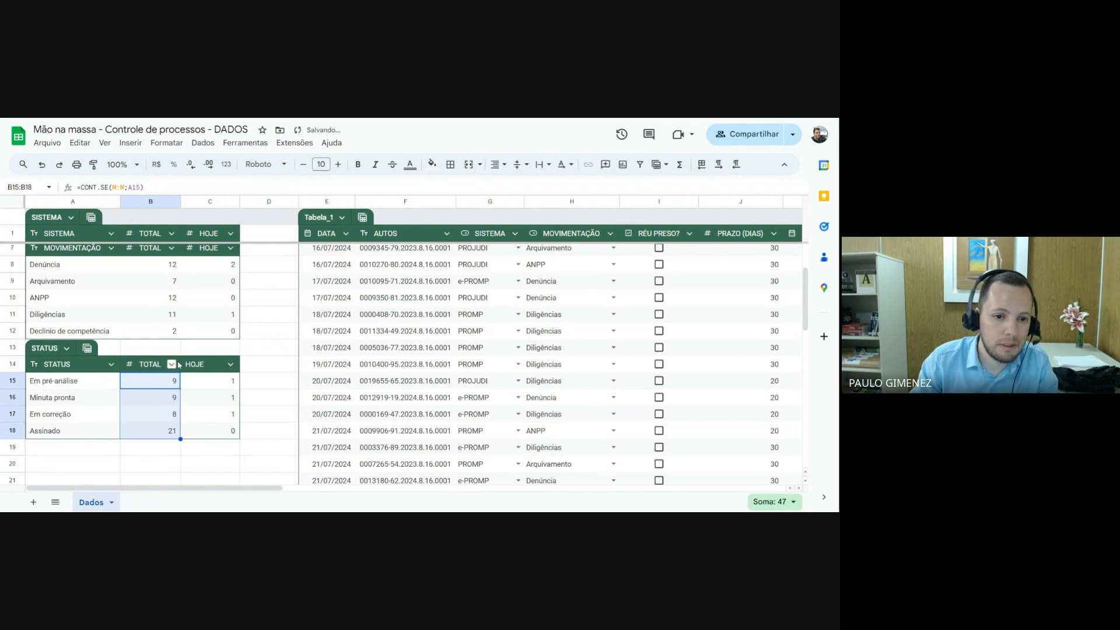
{"action": "left_click", "coordinate": [230, 364]}
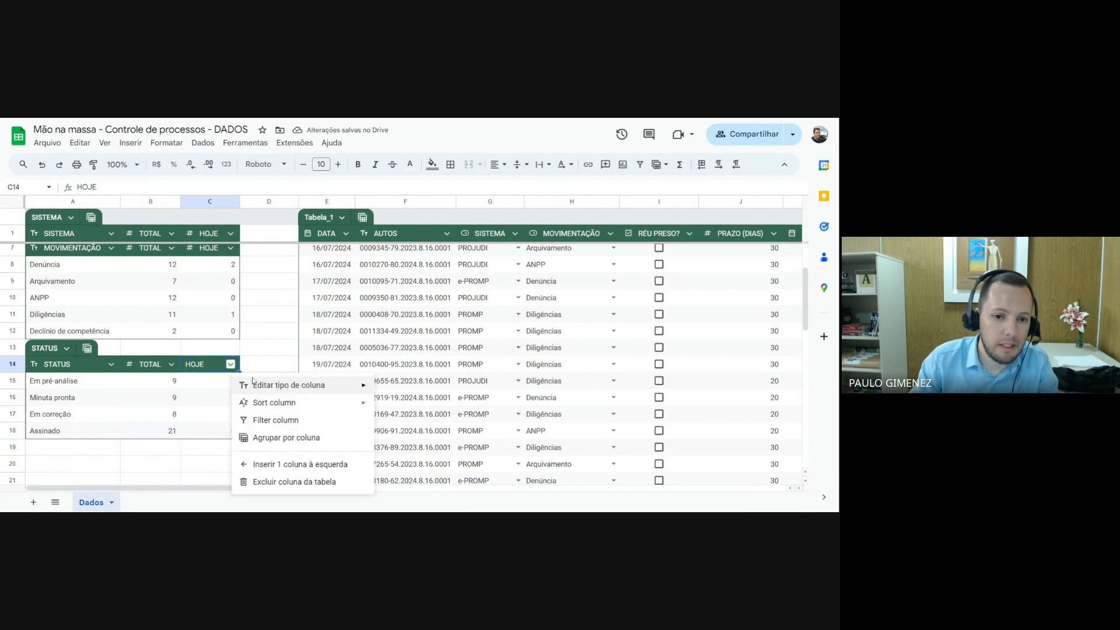
{"action": "mouse_move", "coordinate": [292, 389]}
{"action": "mouse_move", "coordinate": [488, 398]}
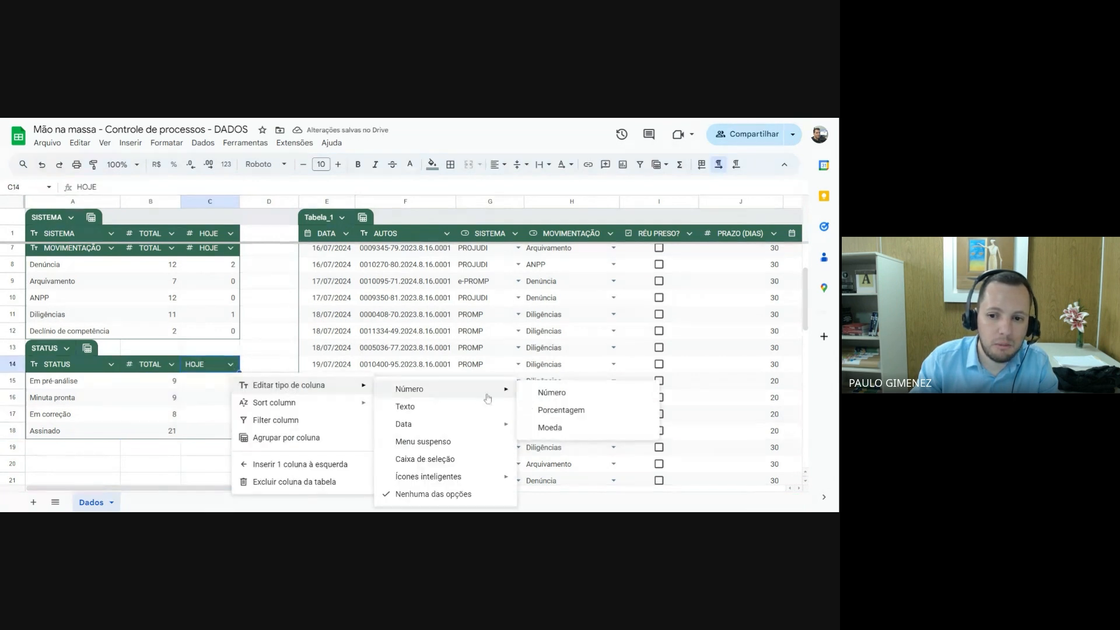
{"action": "left_click", "coordinate": [557, 396]}
{"action": "left_click", "coordinate": [191, 453]}
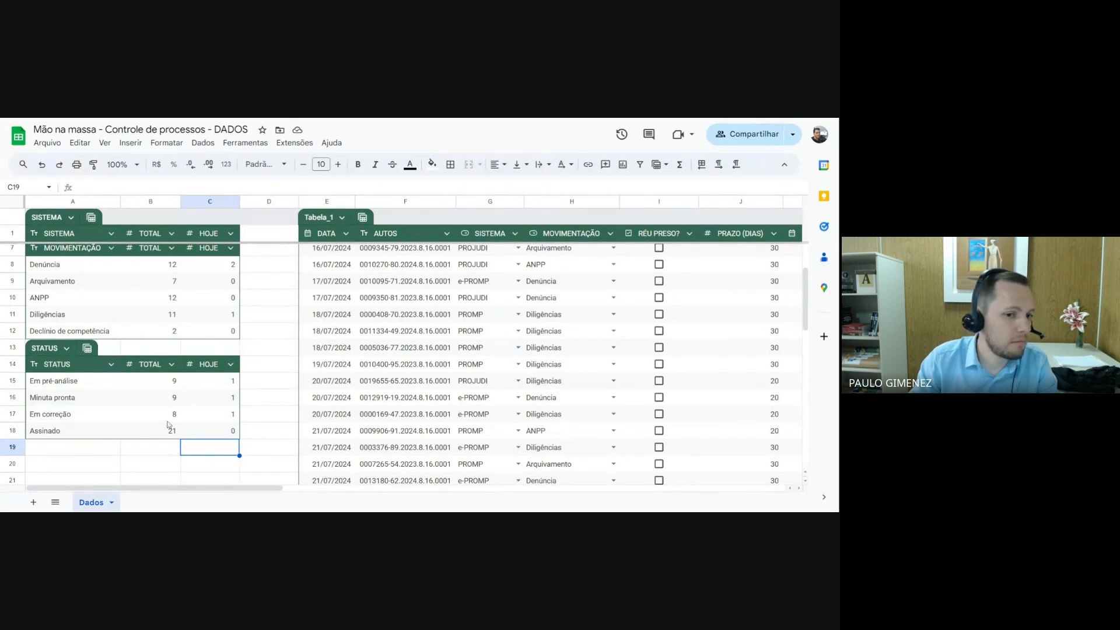
{"action": "scroll", "coordinate": [168, 425], "scroll_direction": "up", "scroll_amount": 3}
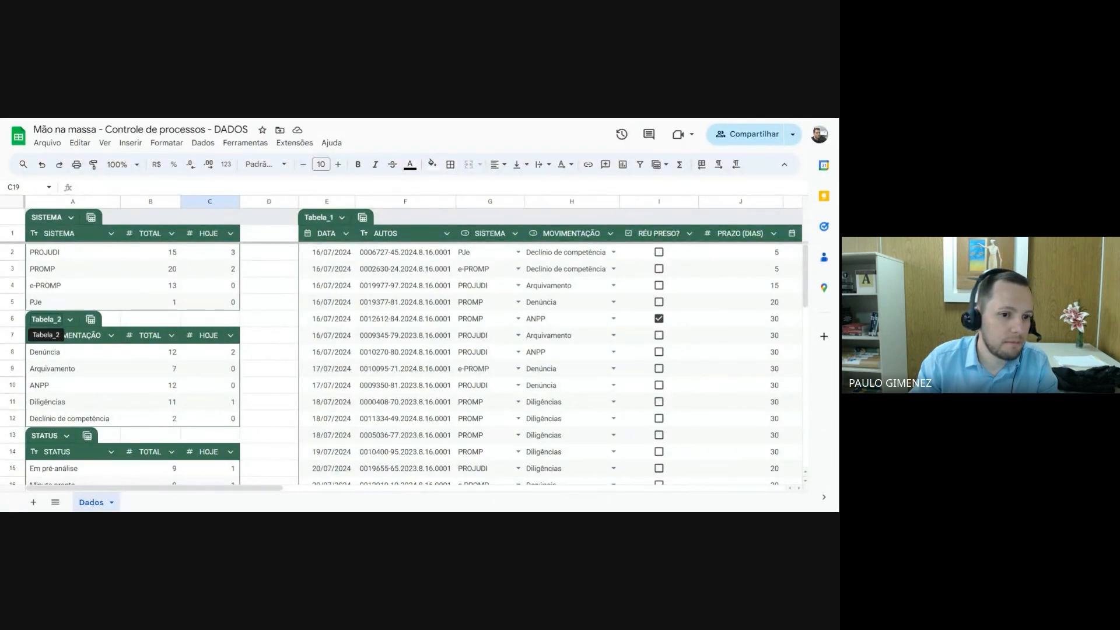
Rename the movement summary table Tabela_2 to MOVIMENTAÇÃO
{"action": "left_click", "coordinate": [46, 319]}
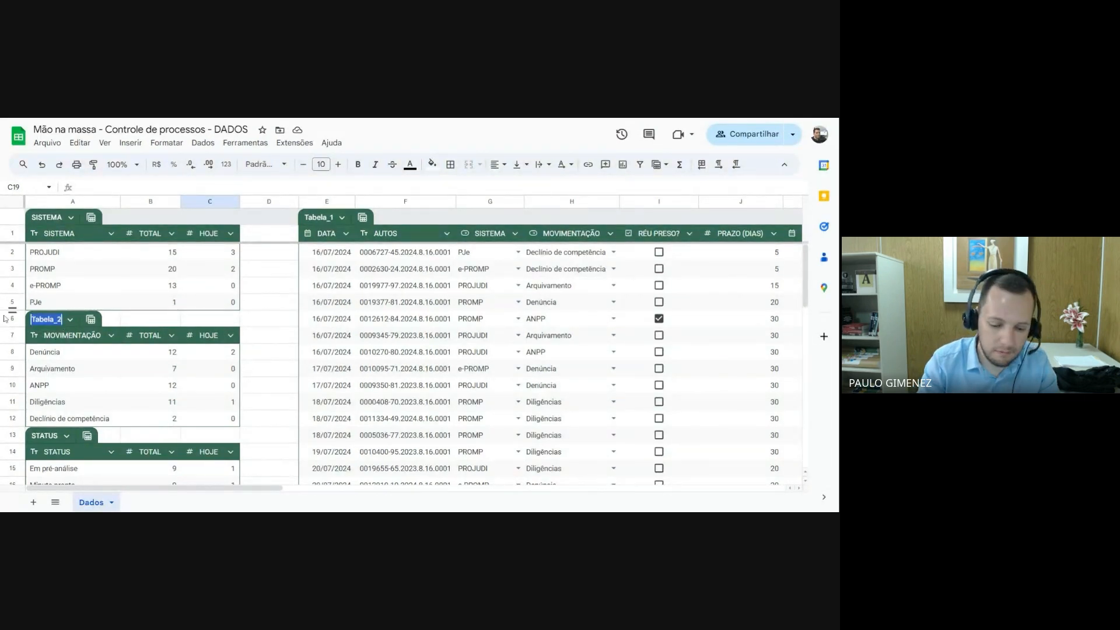
{"action": "type", "text": "MOVIMENTA"}
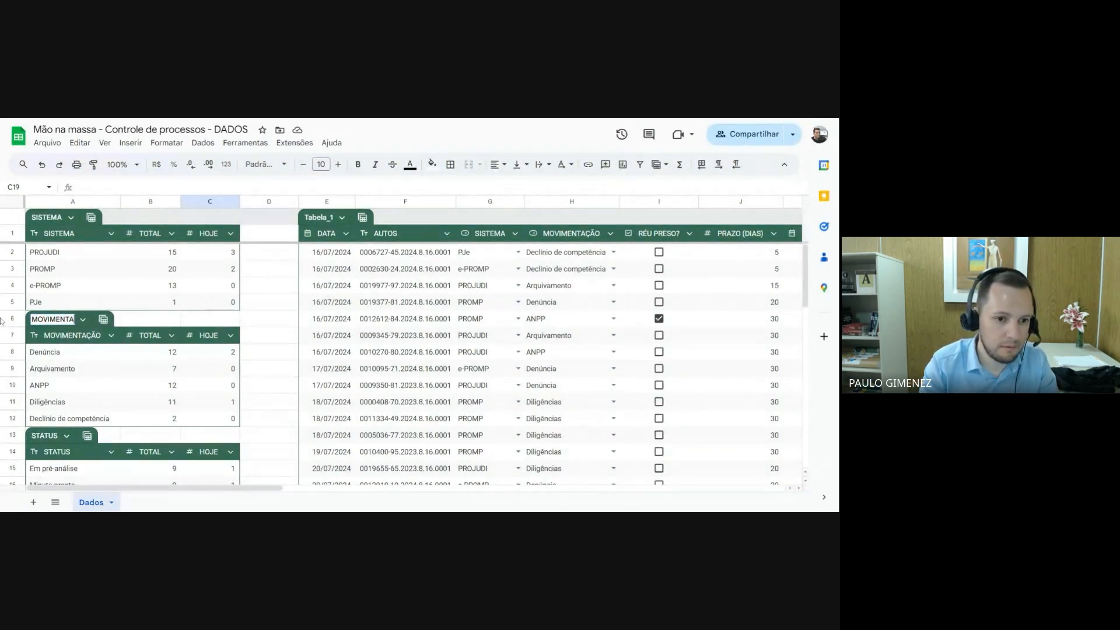
{"action": "type", "text": "ÇÃO"}
{"action": "key", "text": "Return"}
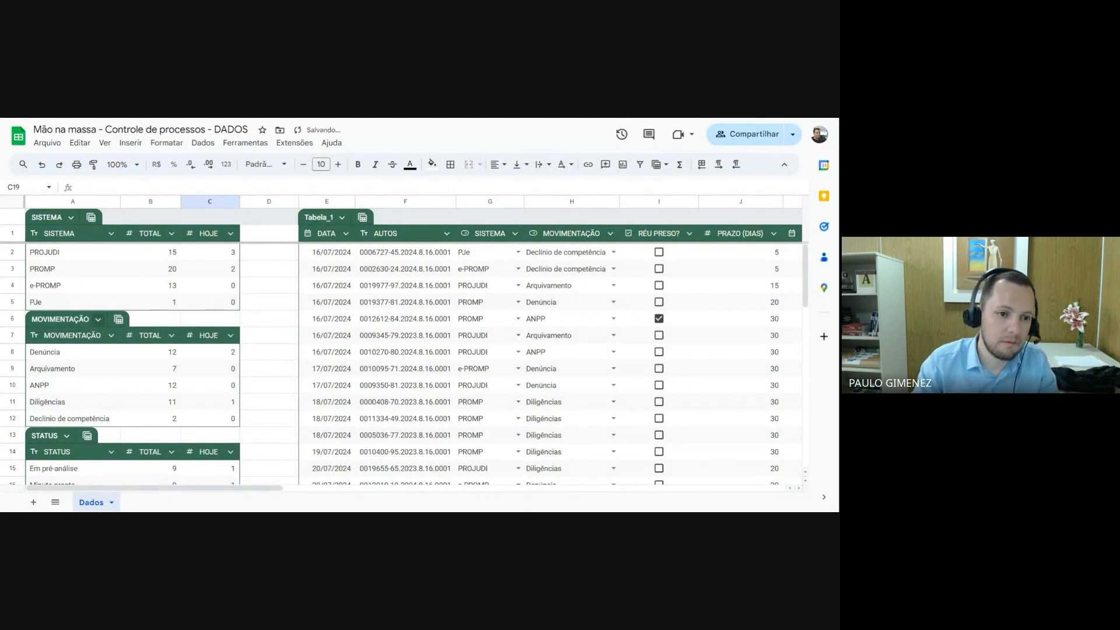
{"action": "left_click", "coordinate": [266, 327]}
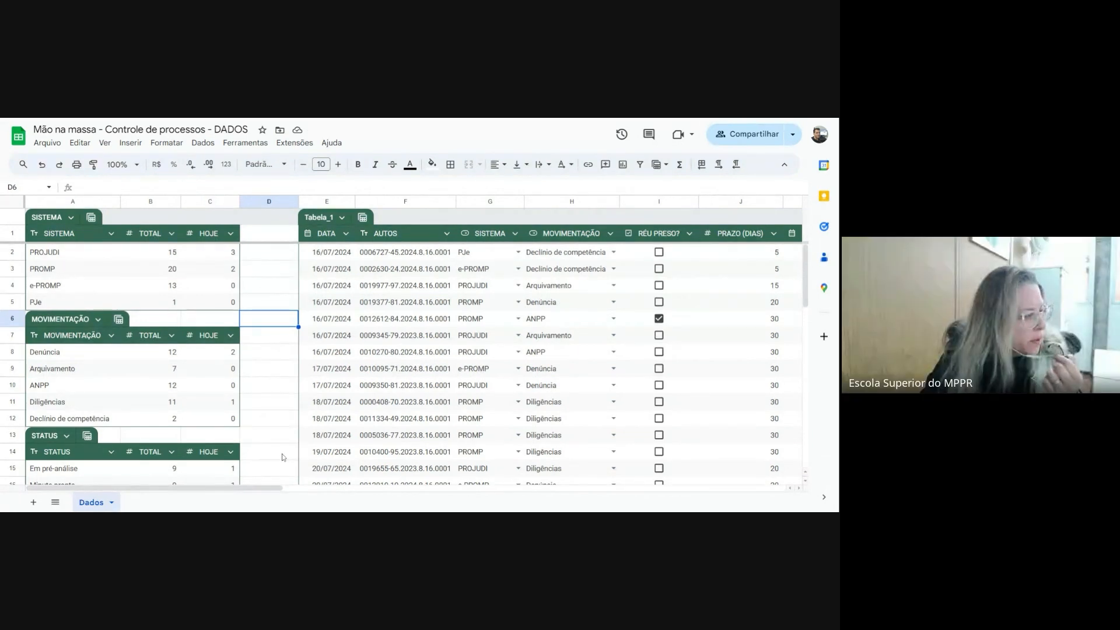
Add 10 more rows at the bottom of the Dados sheet, below the process table
{"action": "mouse_move", "coordinate": [270, 494]}
{"action": "left_mouse_down"}
{"action": "mouse_move", "coordinate": [429, 501]}
{"action": "mouse_move", "coordinate": [265, 494]}
{"action": "left_mouse_up"}
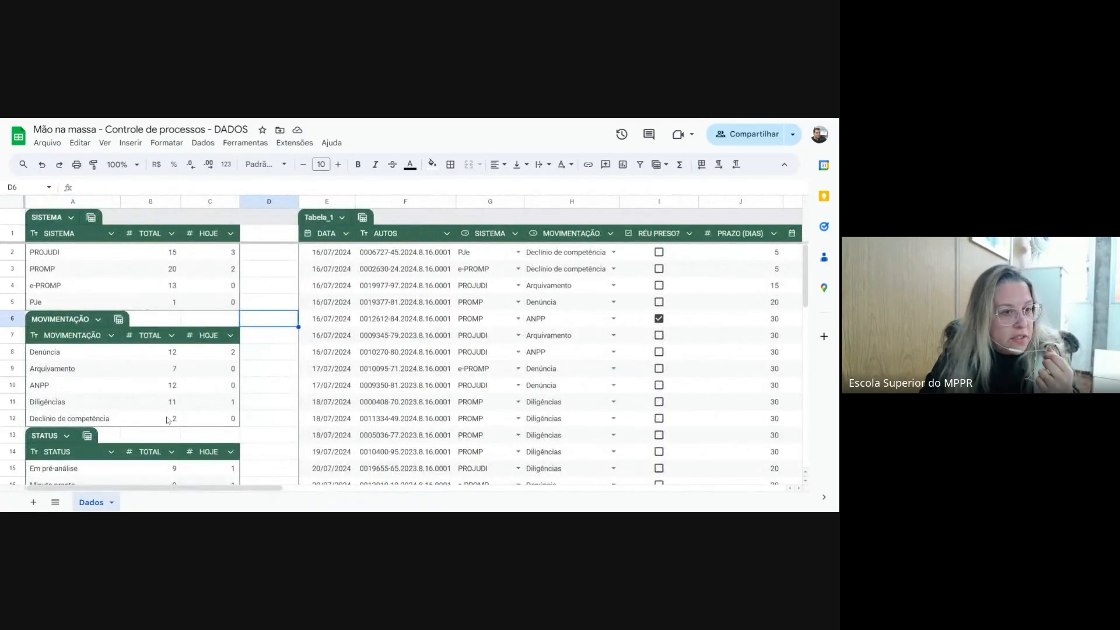
{"action": "scroll", "coordinate": [168, 420], "scroll_direction": "down", "scroll_amount": 2}
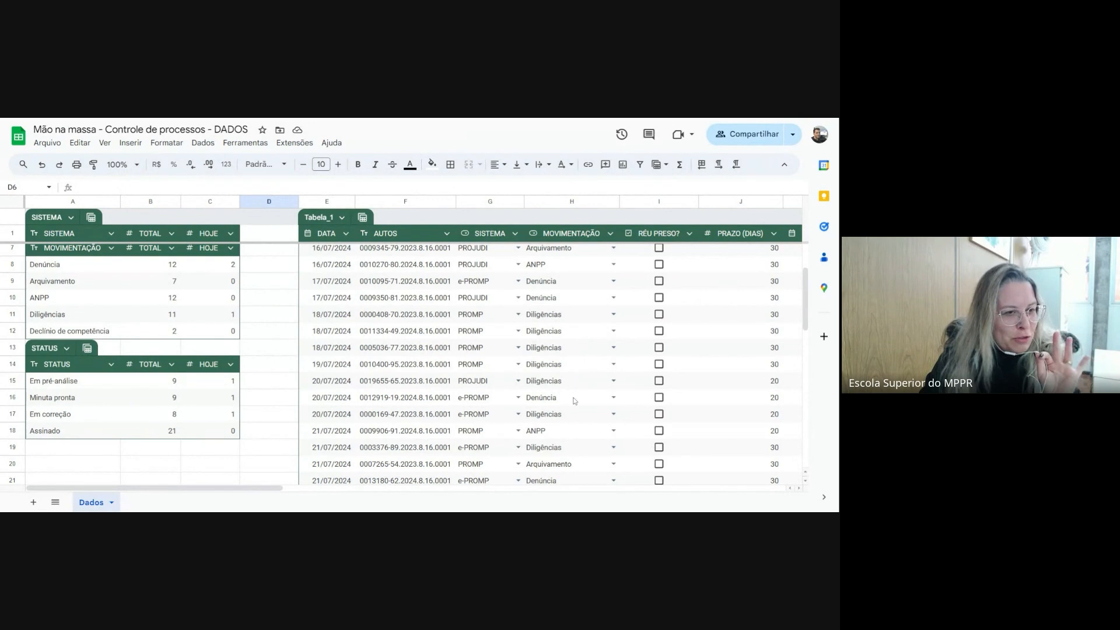
{"action": "scroll", "coordinate": [575, 401], "scroll_direction": "down", "scroll_amount": 2}
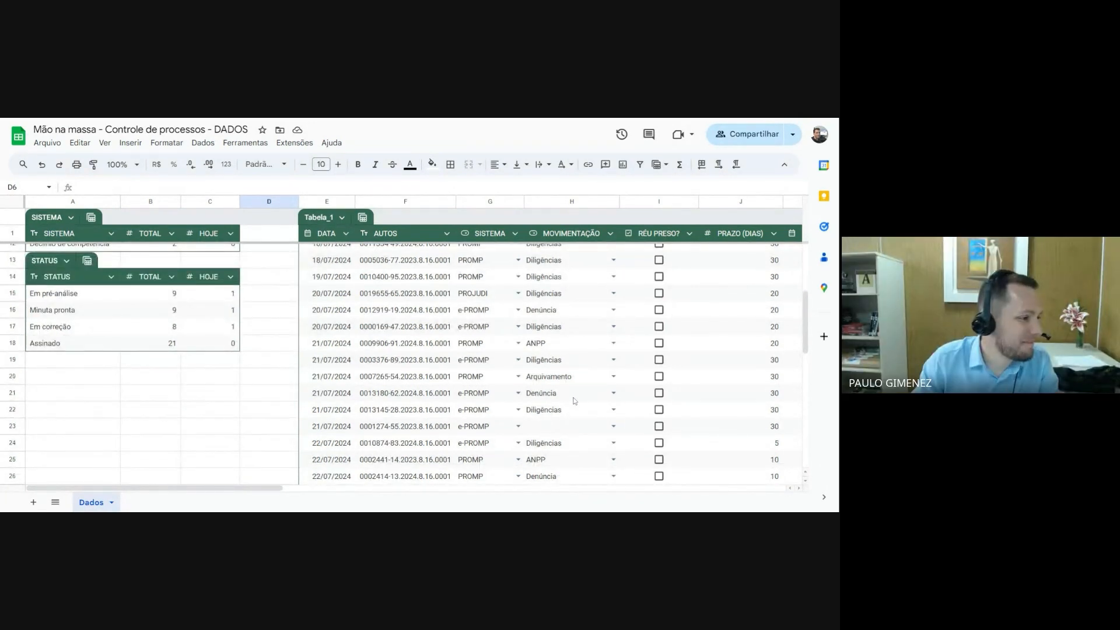
{"action": "scroll", "coordinate": [575, 401], "scroll_direction": "down", "scroll_amount": 7}
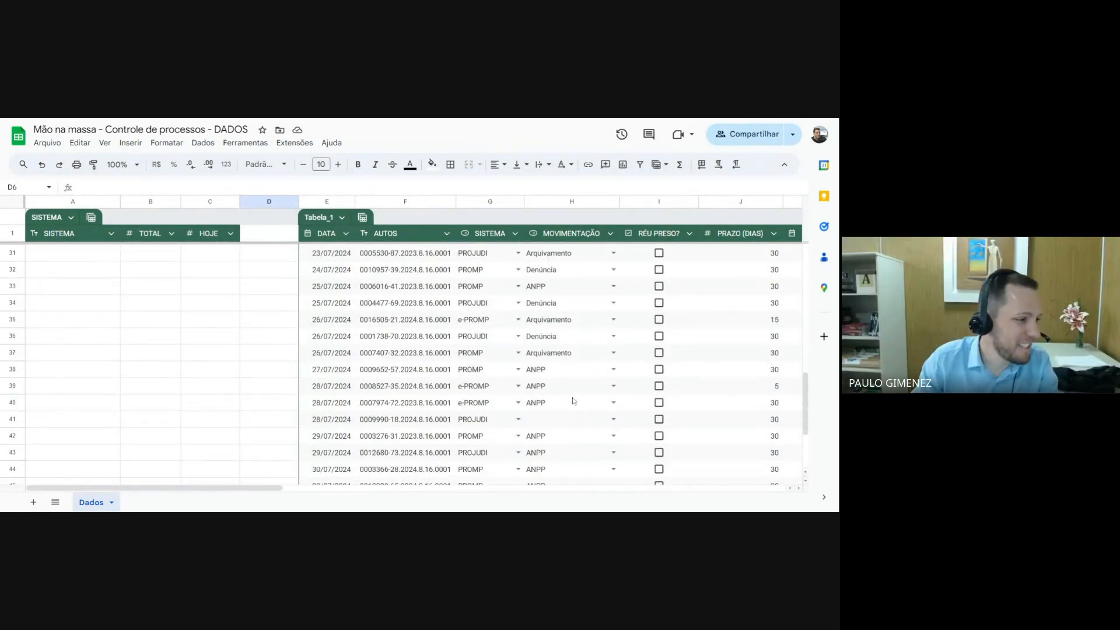
{"action": "scroll", "coordinate": [575, 400], "scroll_direction": "down", "scroll_amount": 2}
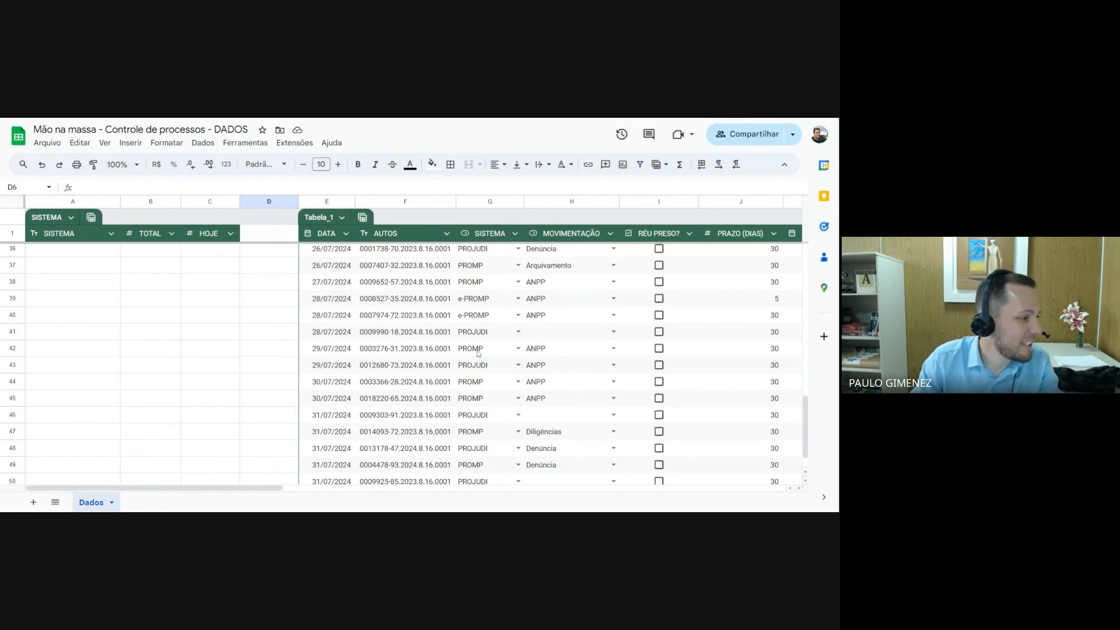
{"action": "scroll", "coordinate": [478, 352], "scroll_direction": "down", "scroll_amount": 1}
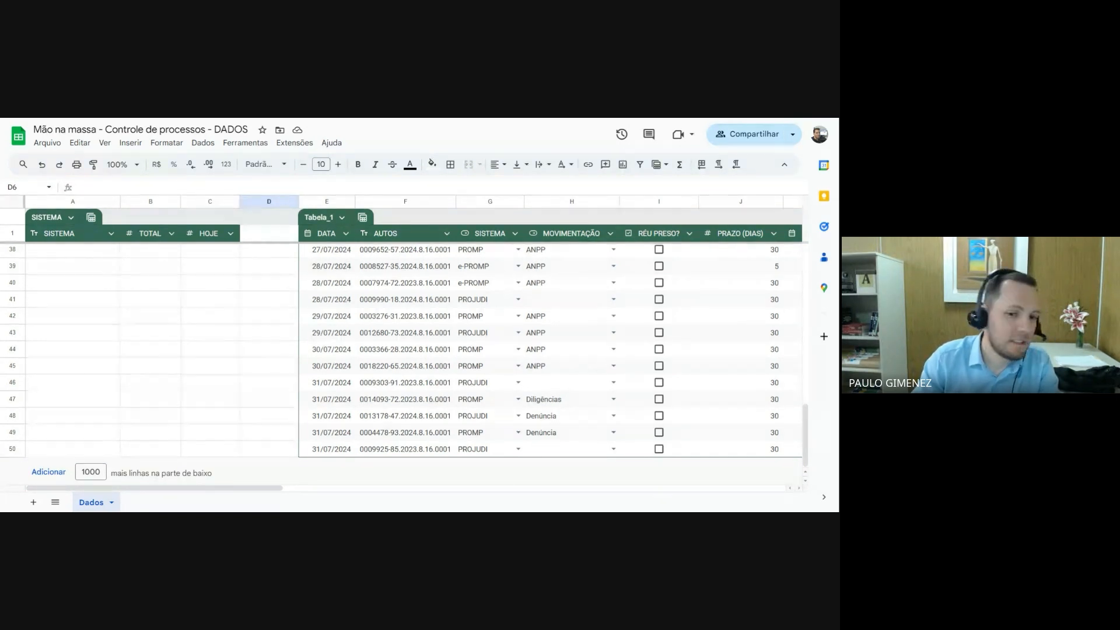
{"action": "scroll", "coordinate": [187, 313], "scroll_direction": "up", "scroll_amount": 10}
{"action": "scroll", "coordinate": [194, 336], "scroll_direction": "down", "scroll_amount": 10}
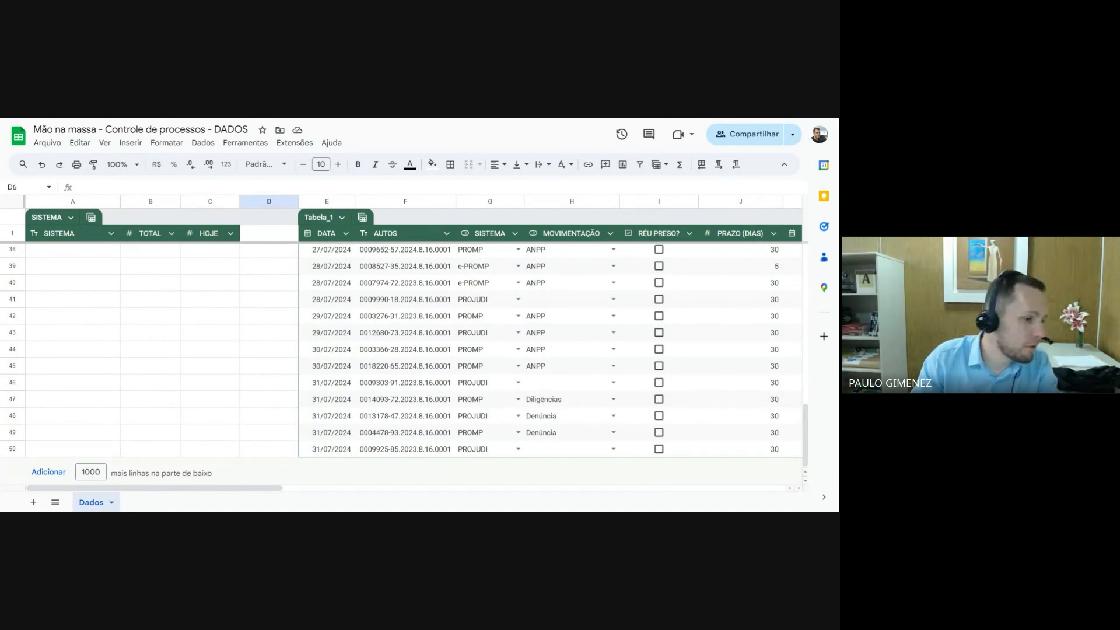
{"action": "left_click_drag", "start_coordinate": [102, 472], "coordinate": [90, 472]}
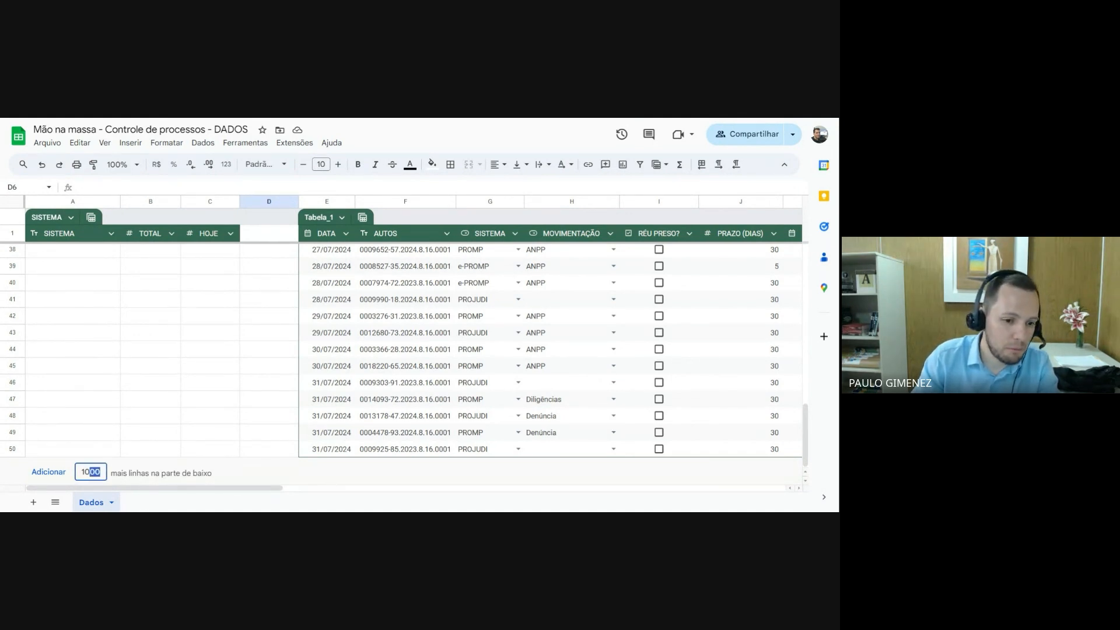
{"action": "key", "text": "BackSpace"}
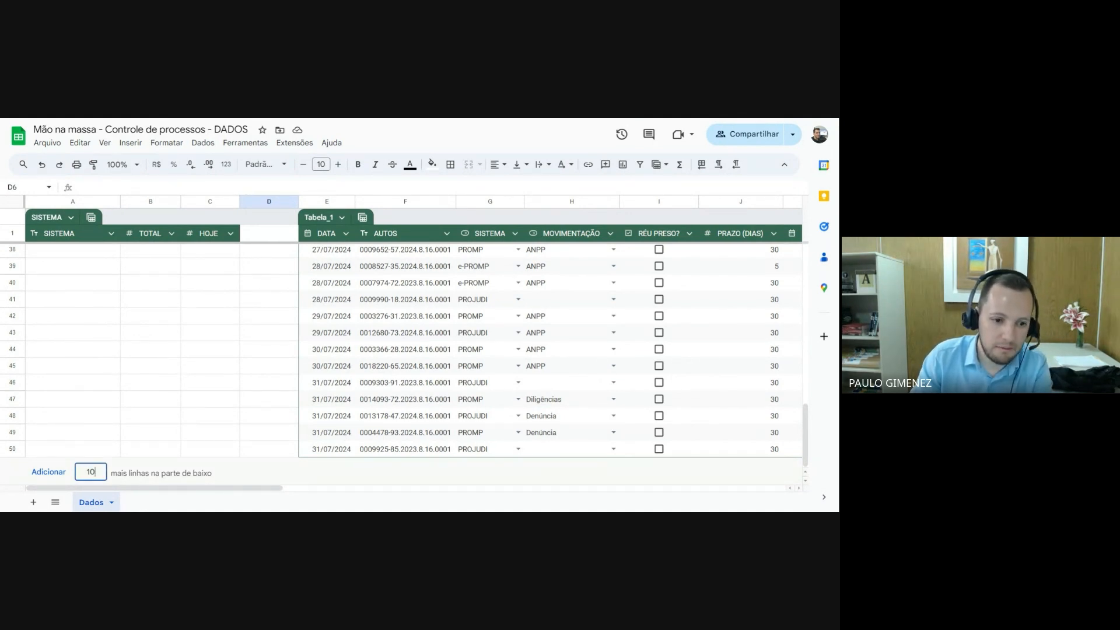
{"action": "key", "text": "Return"}
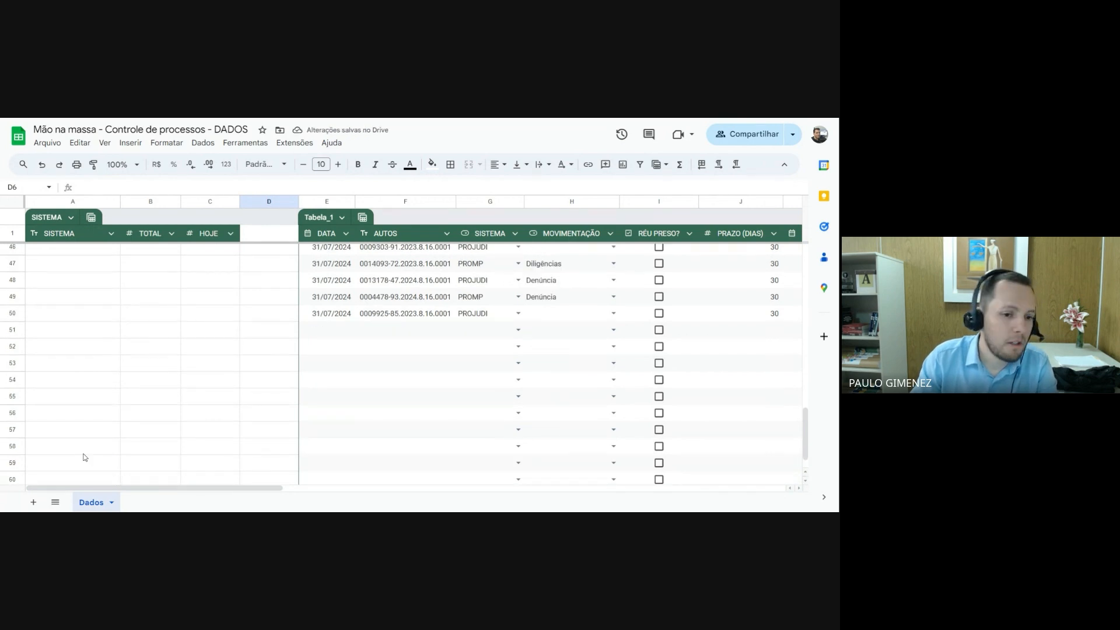
{"action": "scroll", "coordinate": [84, 457], "scroll_direction": "down", "scroll_amount": 2}
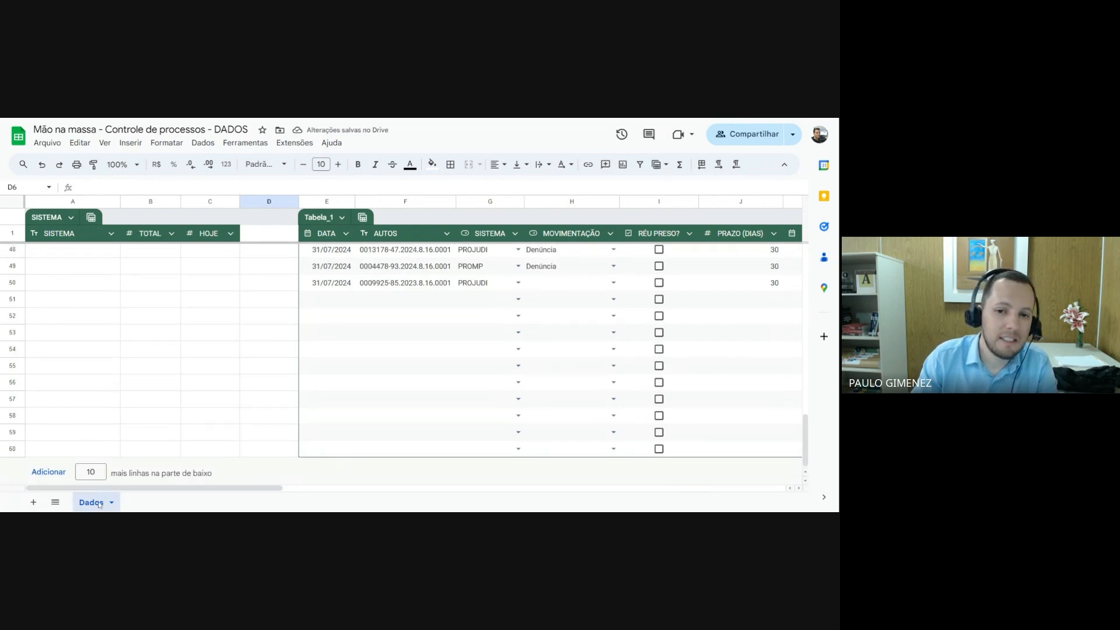
Examine the added rows 51 to 60 in the DATA, AUTOS and PRAZO FINAL columns, including the PRAZO FINAL formula
{"action": "left_click_drag", "start_coordinate": [333, 305], "coordinate": [329, 453]}
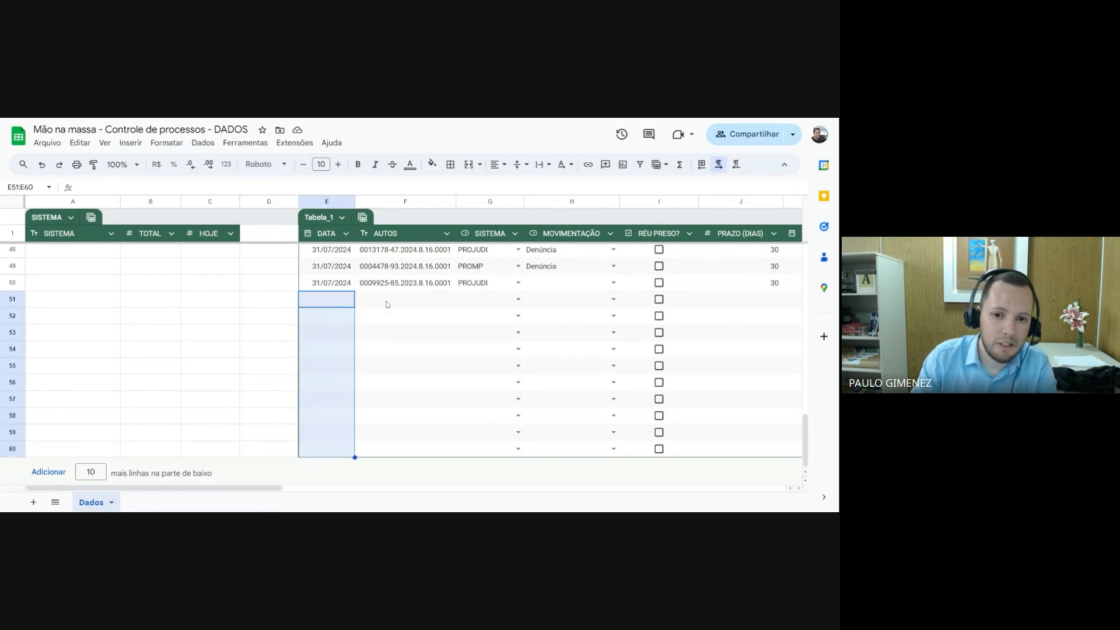
{"action": "left_click_drag", "start_coordinate": [391, 302], "coordinate": [381, 434]}
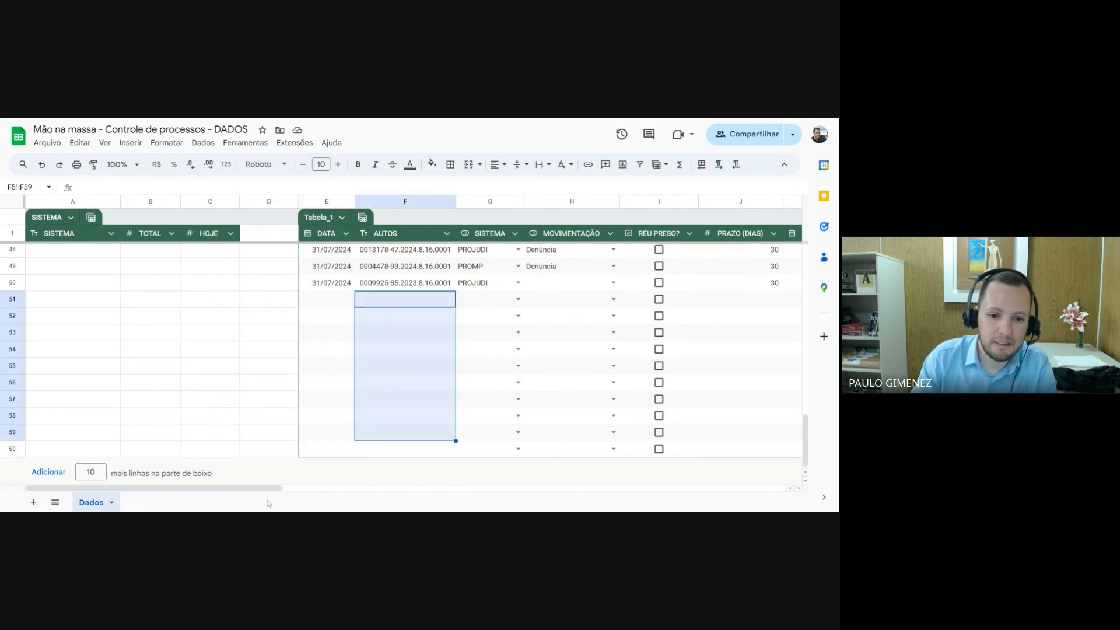
{"action": "scroll", "coordinate": [408, 438], "scroll_direction": "right", "scroll_amount": 5}
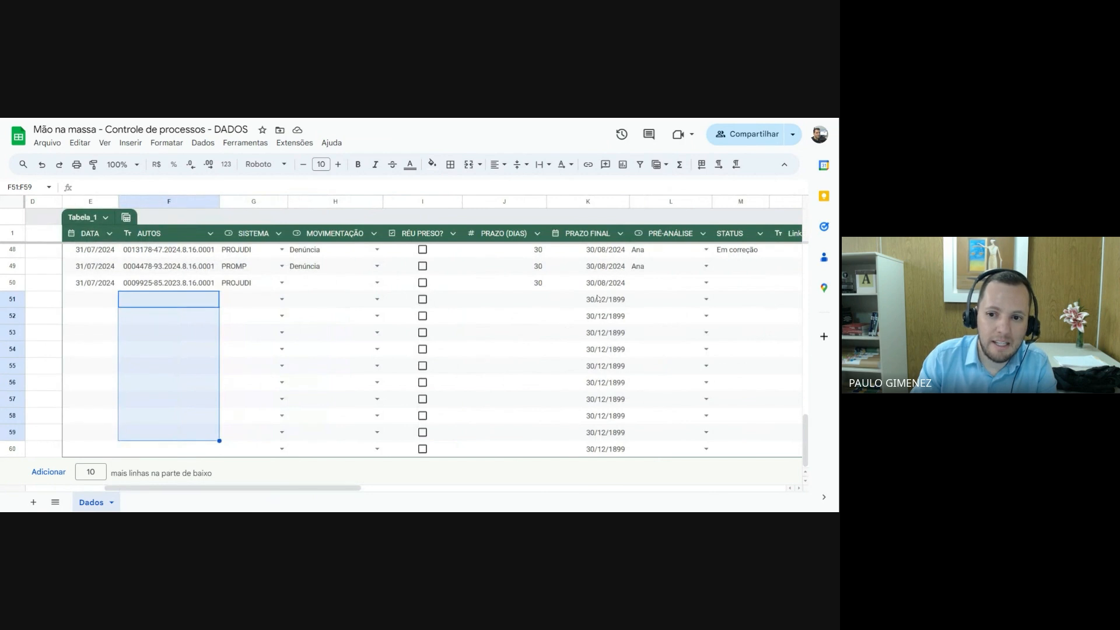
{"action": "left_click", "coordinate": [585, 303]}
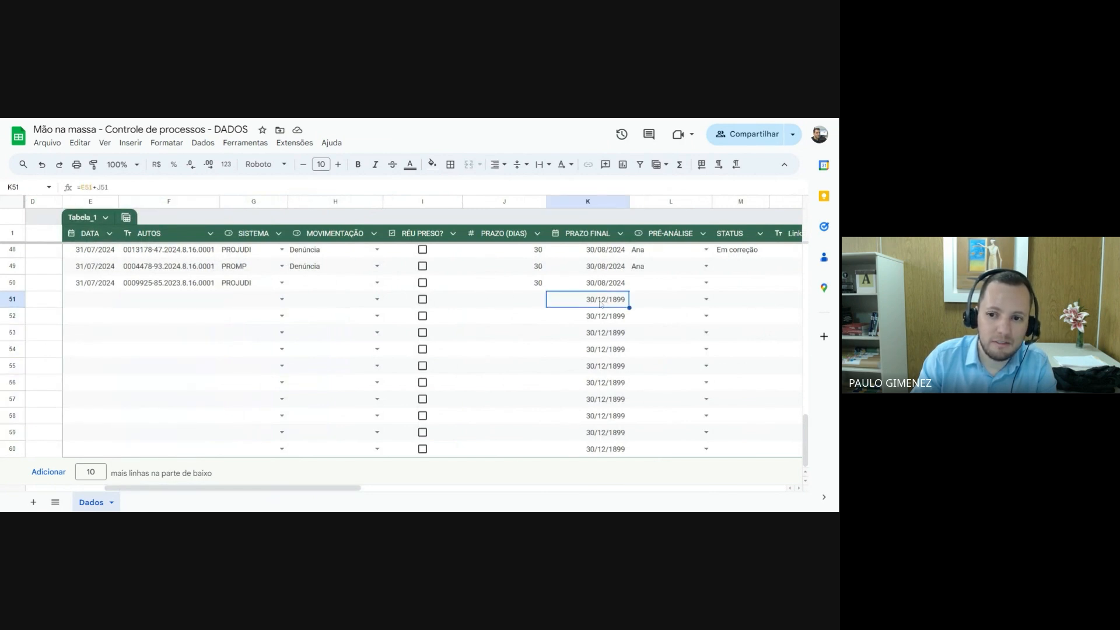
{"action": "left_click_drag", "start_coordinate": [605, 303], "coordinate": [603, 450]}
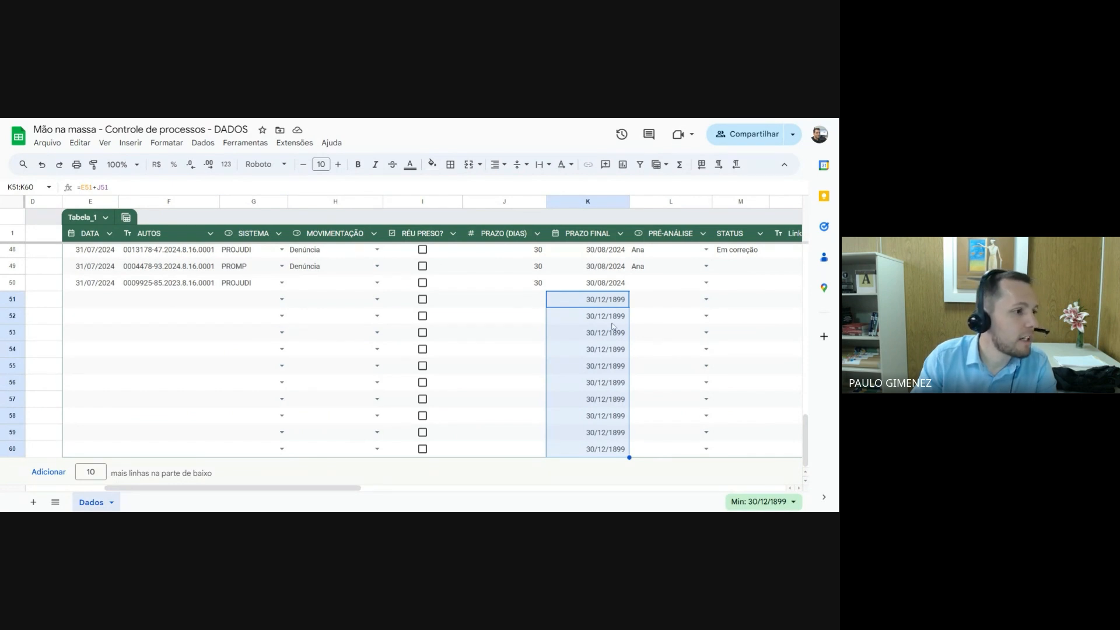
{"action": "left_click", "coordinate": [92, 300]}
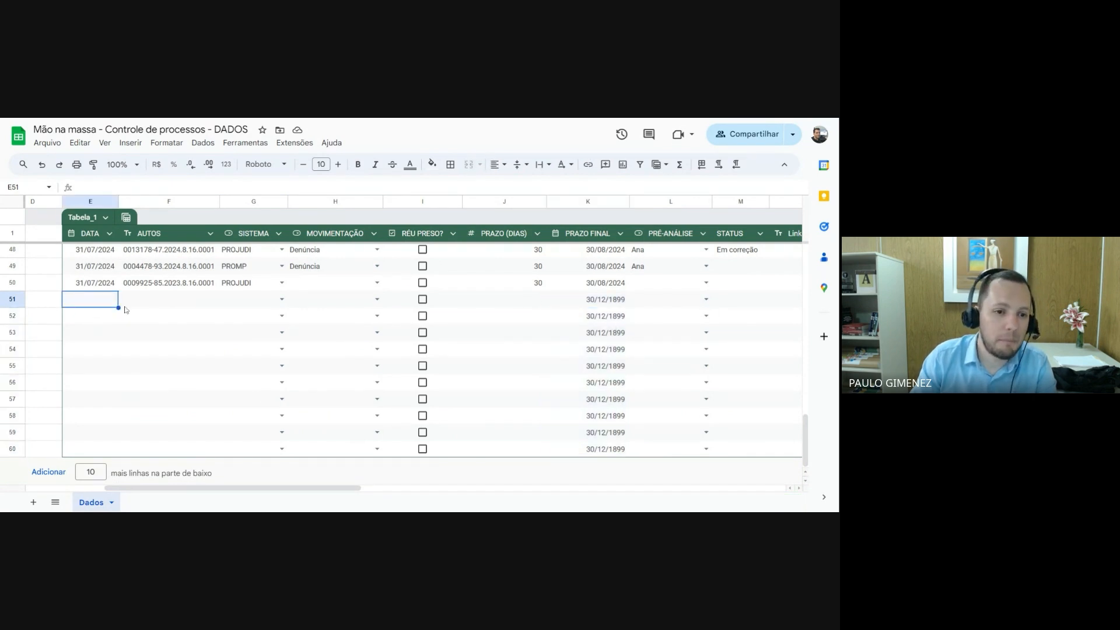
{"action": "type", "text": "31/07//"}
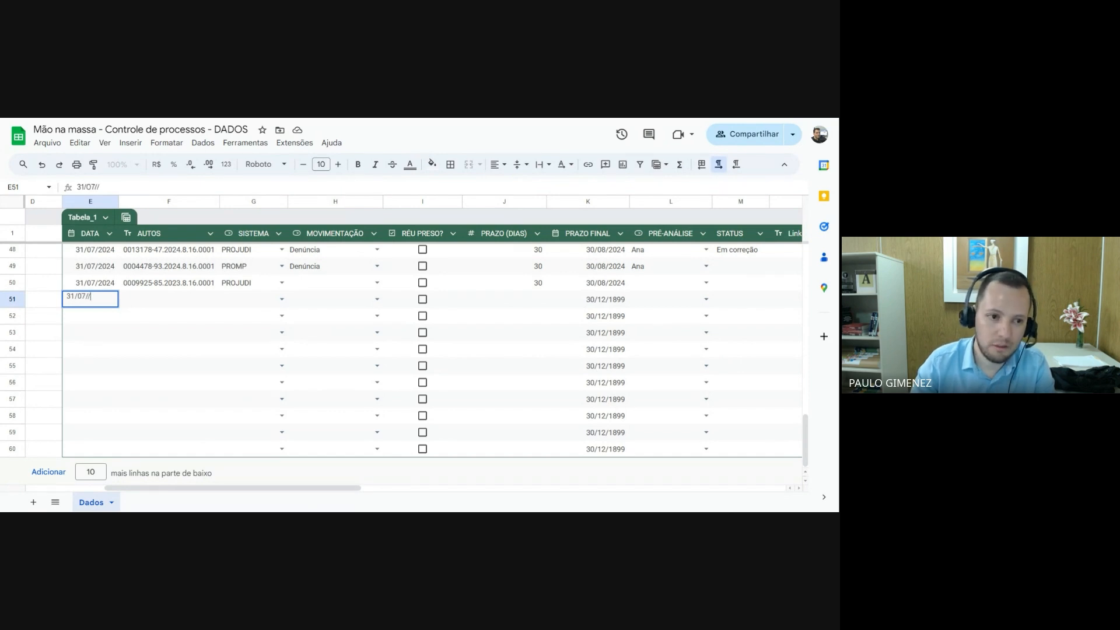
{"action": "type", "text": "2024"}
{"action": "key", "text": "Return"}
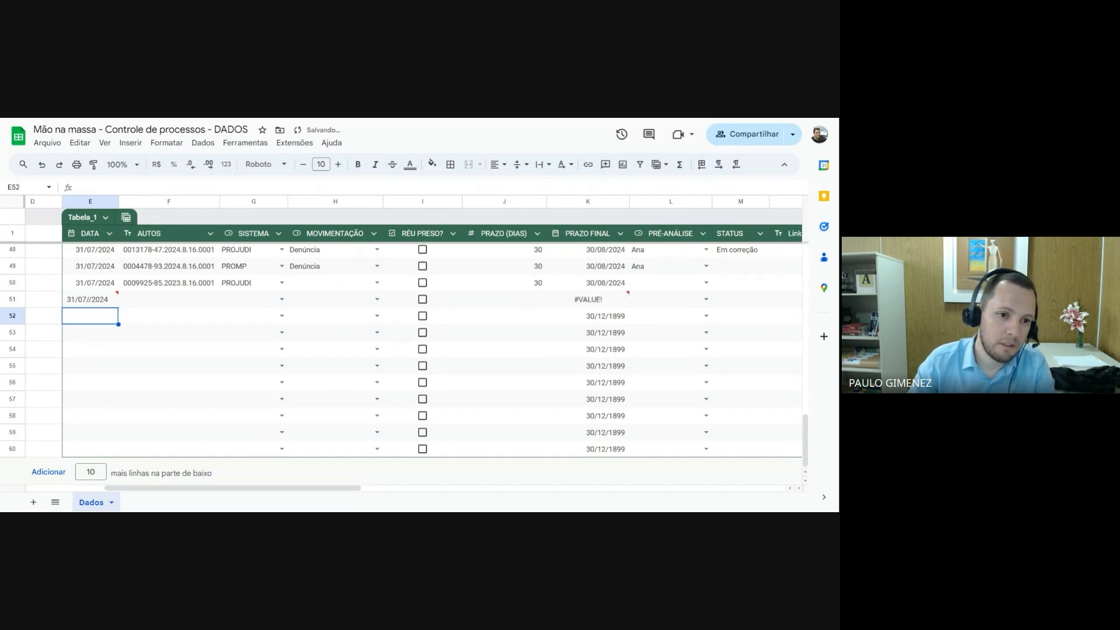
Enter the date 31/07/2024 in the DATA column of row 51
{"action": "key", "text": "Up"}
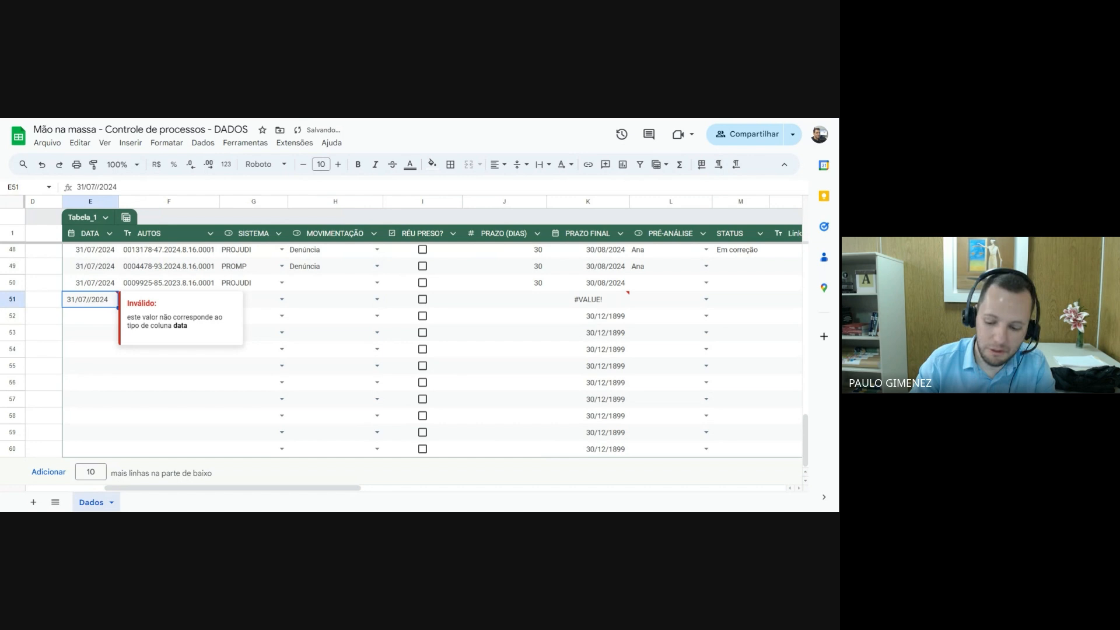
{"action": "type", "text": "31/07/2024"}
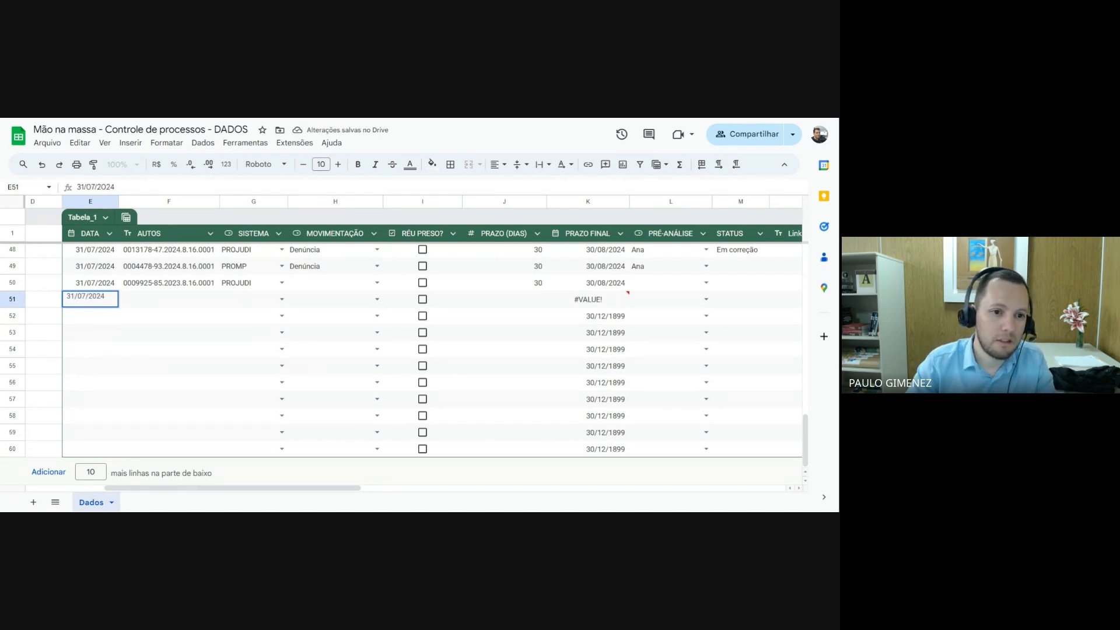
Copy the AUTOS case number from row 50 into row 51 and change the digit before the hyphen to 6
{"action": "left_click", "coordinate": [169, 283]}
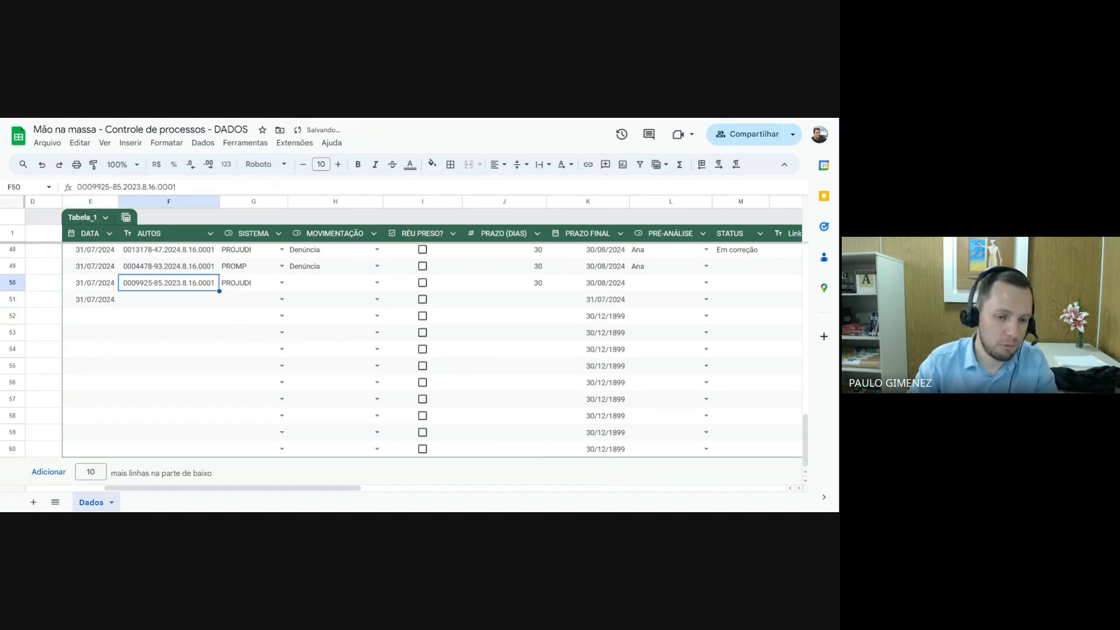
{"action": "key", "text": "ctrl+c"}
{"action": "key", "text": "Down"}
{"action": "key", "text": "ctrl+v"}
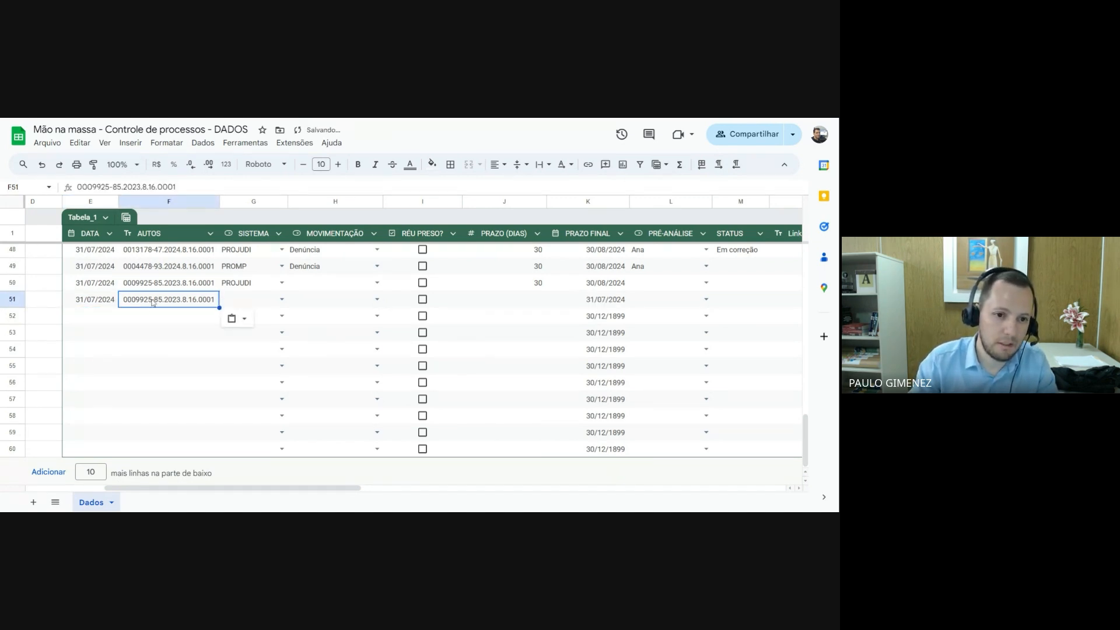
{"action": "key", "text": "F2"}
{"action": "key", "text": "BackSpace"}
{"action": "type", "text": "6"}
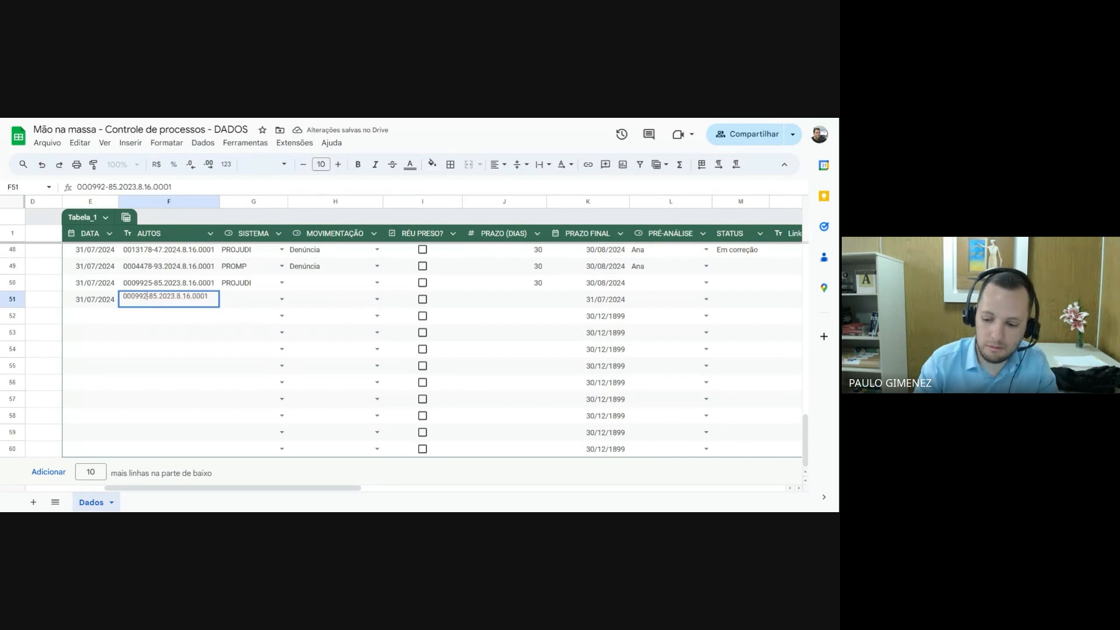
{"action": "key", "text": "Return"}
Choose PROMP as the SISTEMA and Diligências as the MOVIMENTAÇÃO in row 51
{"action": "left_click", "coordinate": [281, 299]}
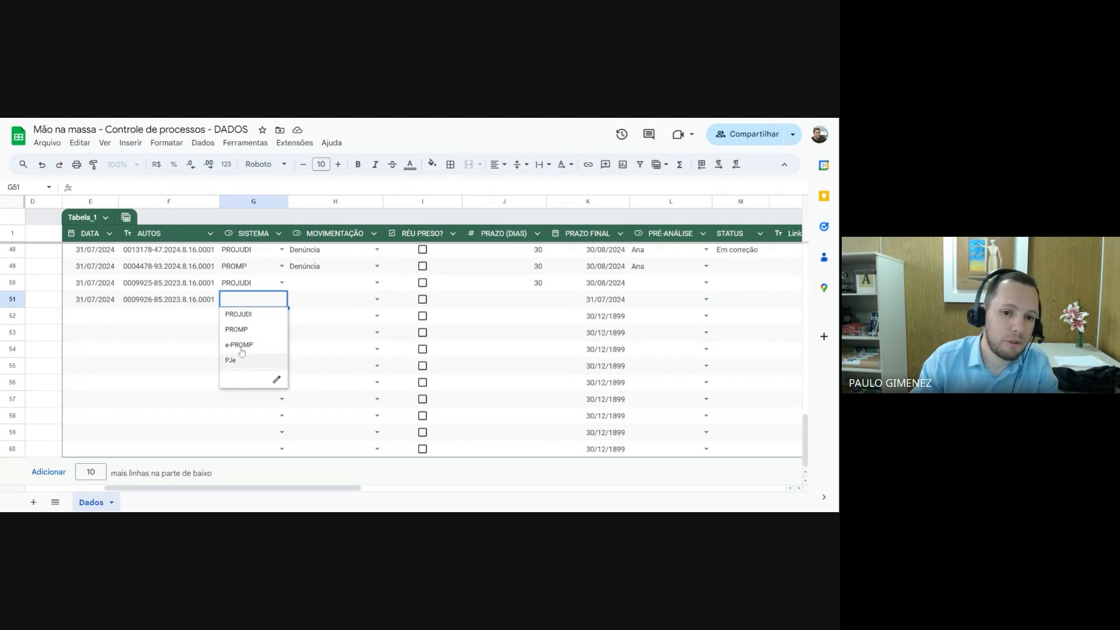
{"action": "left_click", "coordinate": [247, 330]}
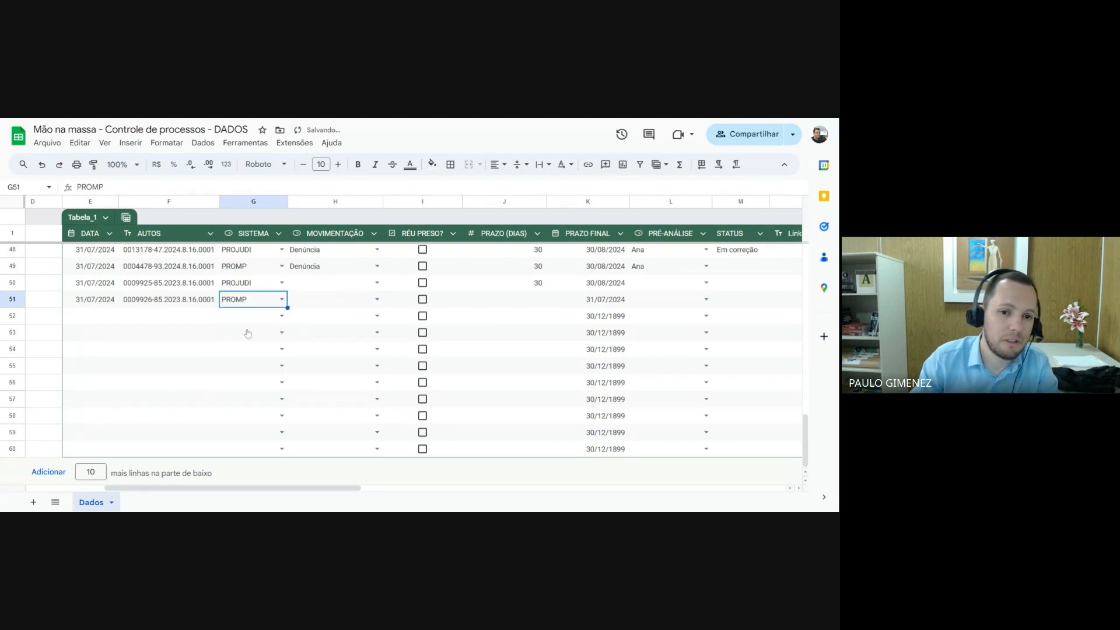
{"action": "left_click", "coordinate": [377, 299]}
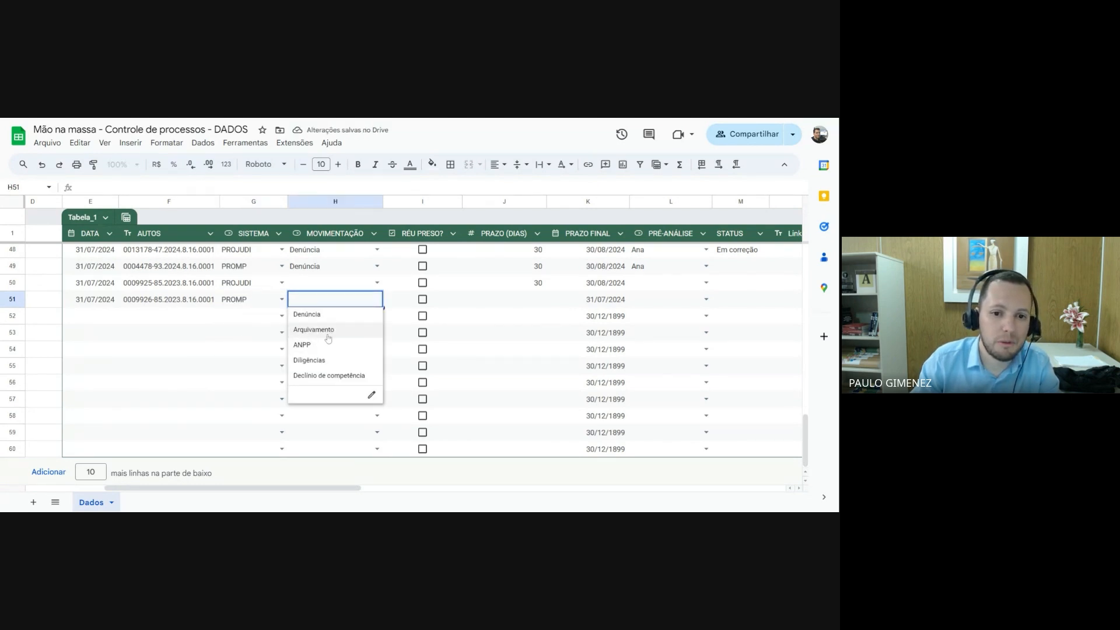
{"action": "left_click", "coordinate": [317, 366]}
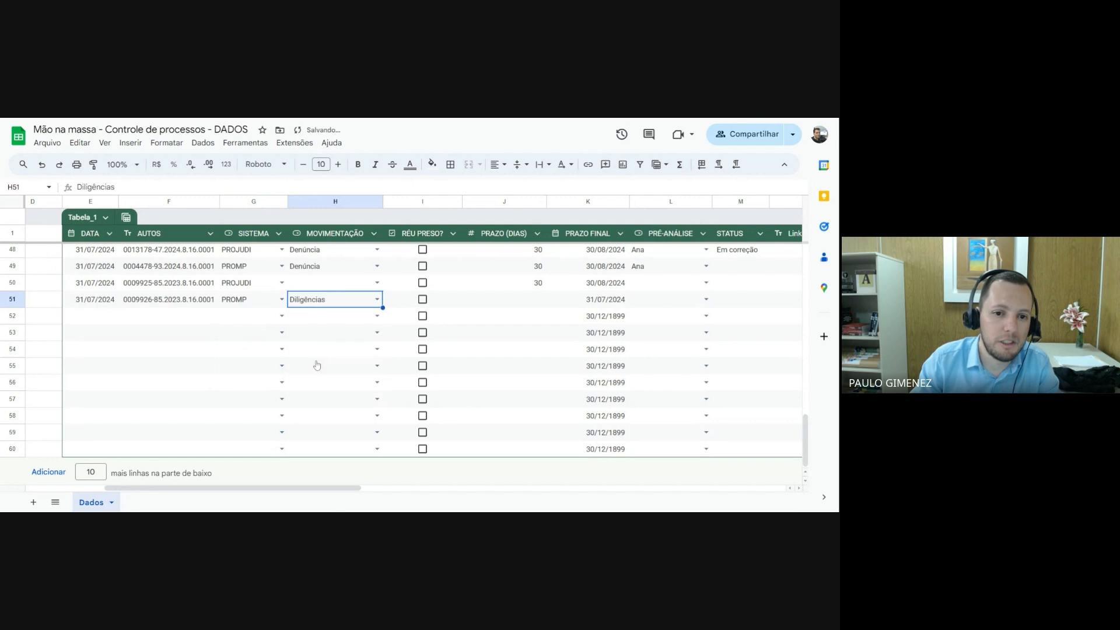
Mark RÉU PRESO? as checked and enter 30 as the PRAZO (DIAS) in row 51
{"action": "left_click", "coordinate": [422, 301]}
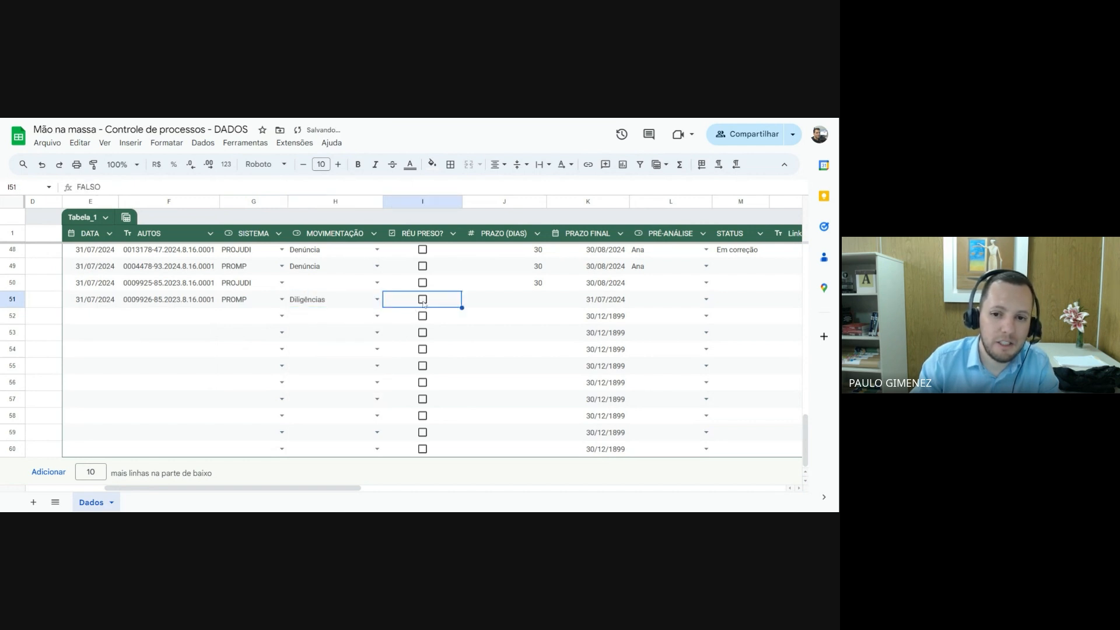
{"action": "left_click", "coordinate": [422, 300]}
{"action": "left_click", "coordinate": [537, 304]}
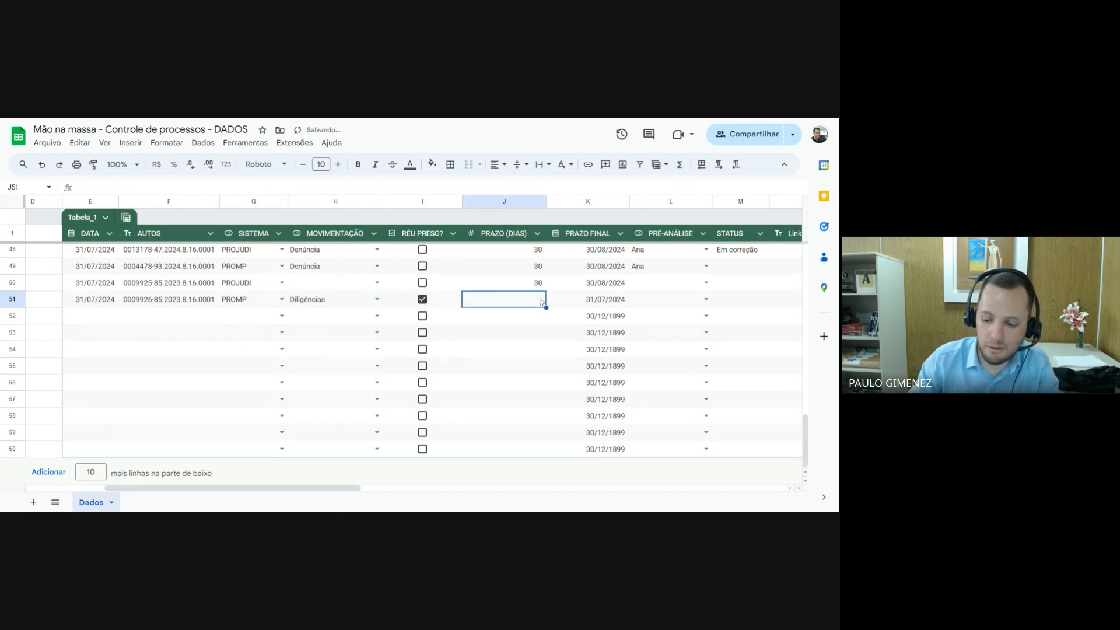
{"action": "type", "text": "30"}
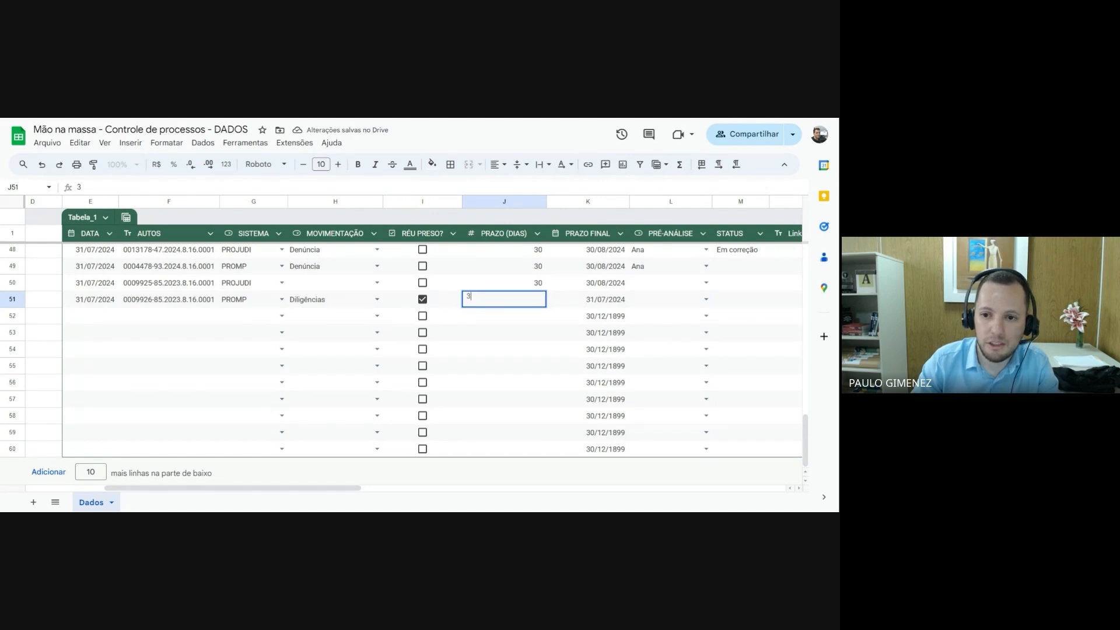
{"action": "key", "text": "Return"}
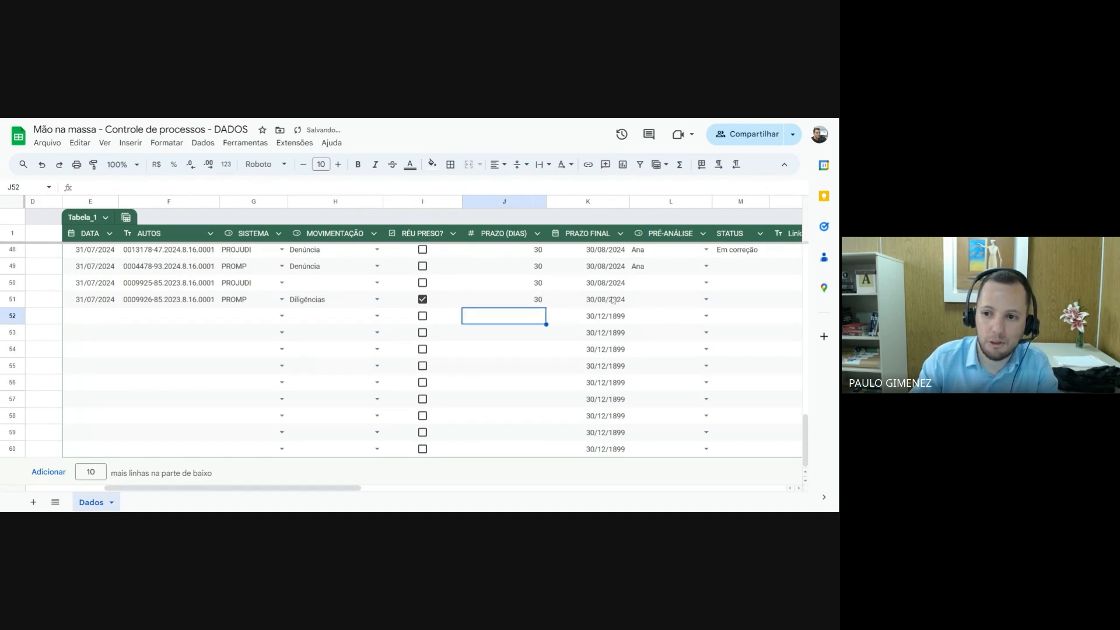
Examine the PRÉ-ANÁLISE dropdown options and the STATUS, Link p/ arquivo and Observações columns of the last records
{"action": "left_click", "coordinate": [706, 299]}
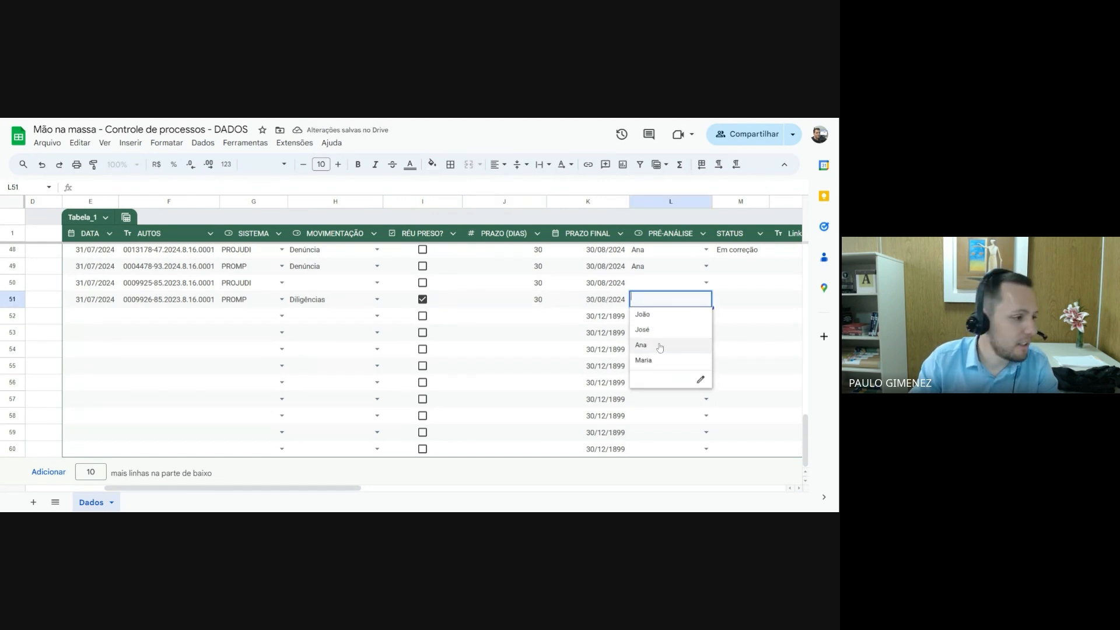
{"action": "left_click", "coordinate": [669, 288]}
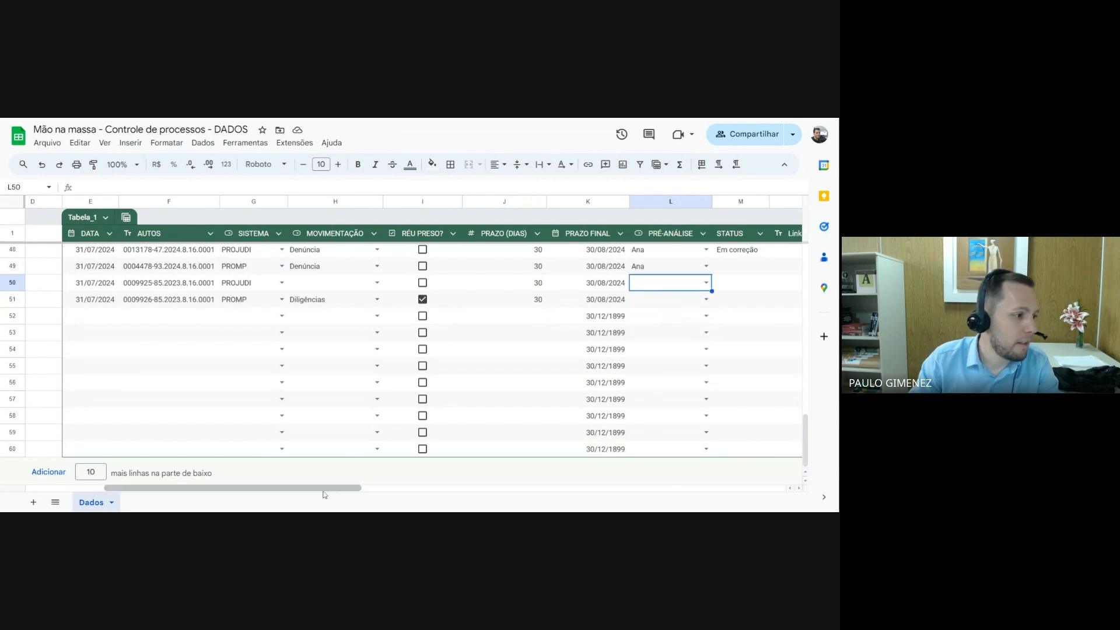
{"action": "left_click_drag", "start_coordinate": [330, 493], "coordinate": [424, 495]}
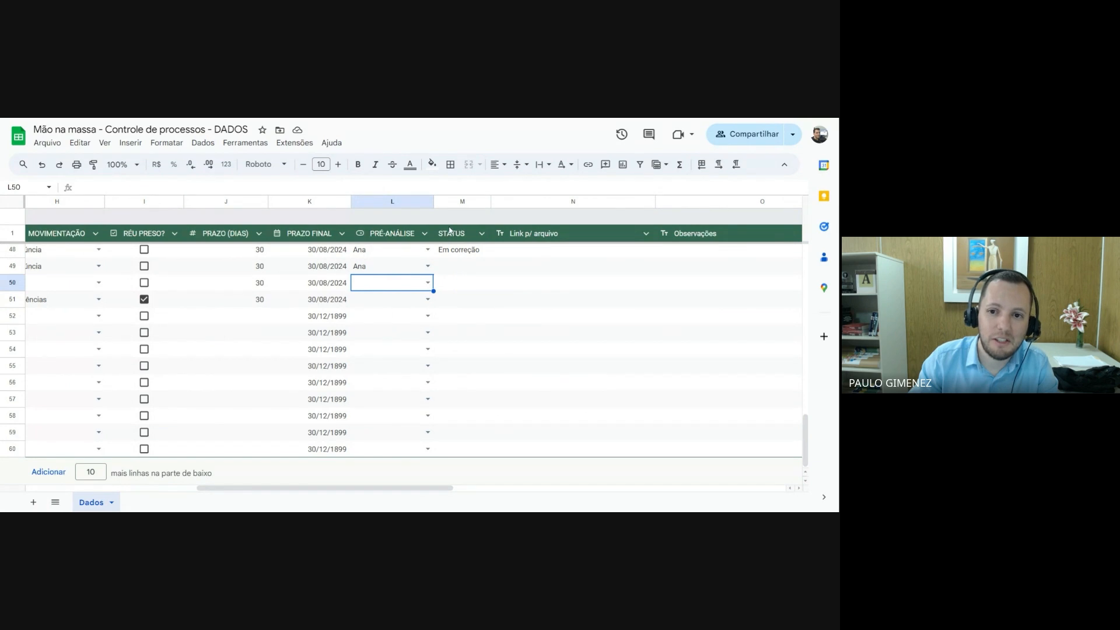
{"action": "left_click", "coordinate": [526, 288]}
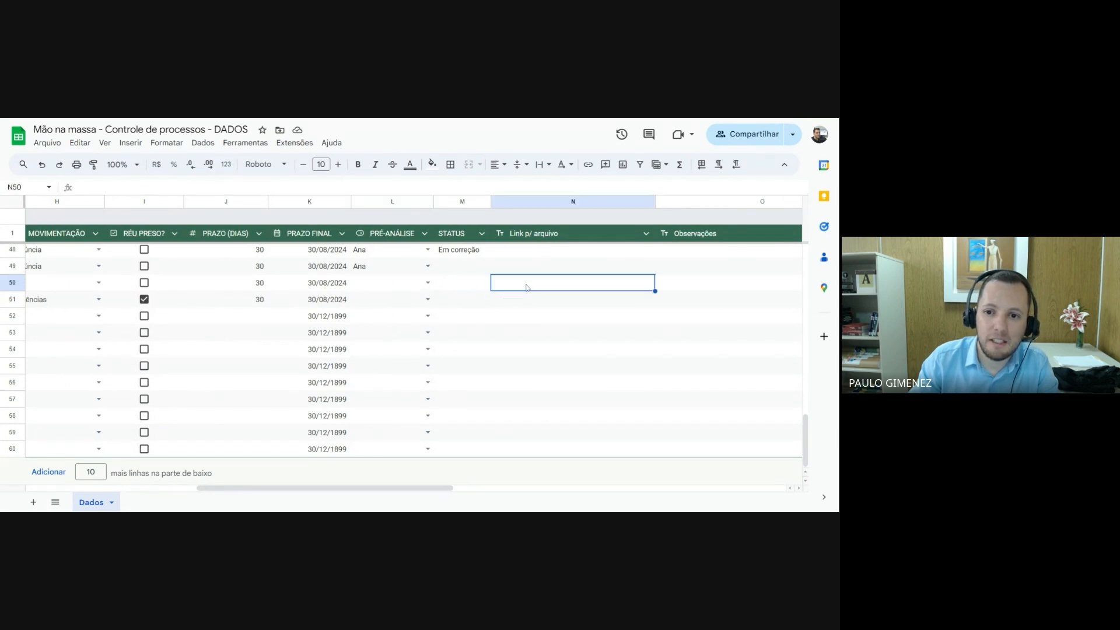
{"action": "left_click", "coordinate": [690, 285]}
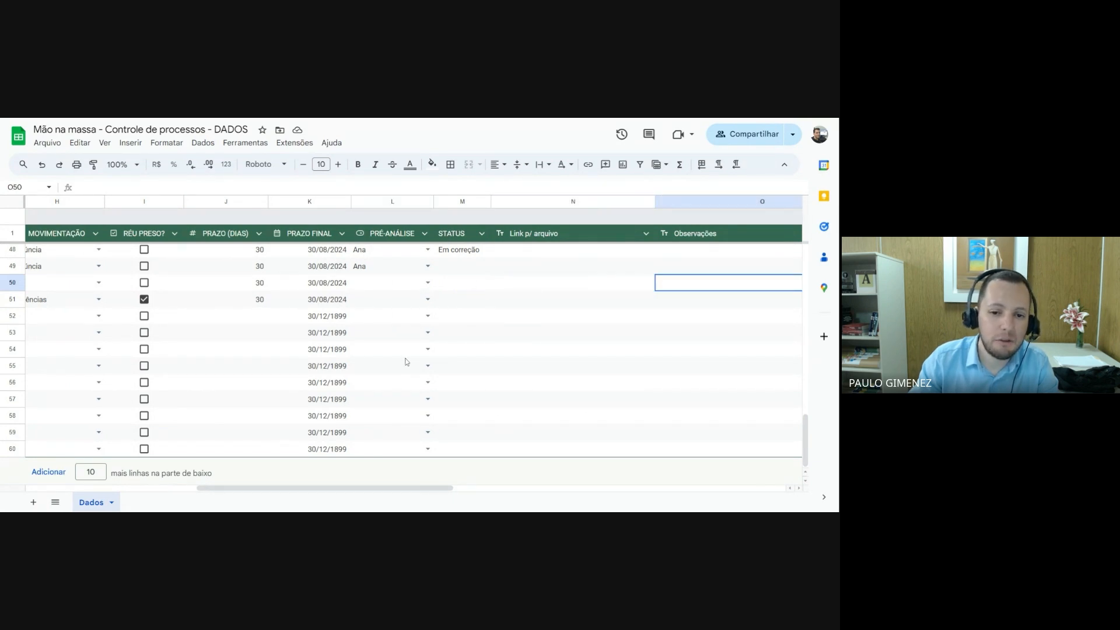
{"action": "left_click_drag", "start_coordinate": [422, 488], "coordinate": [232, 493]}
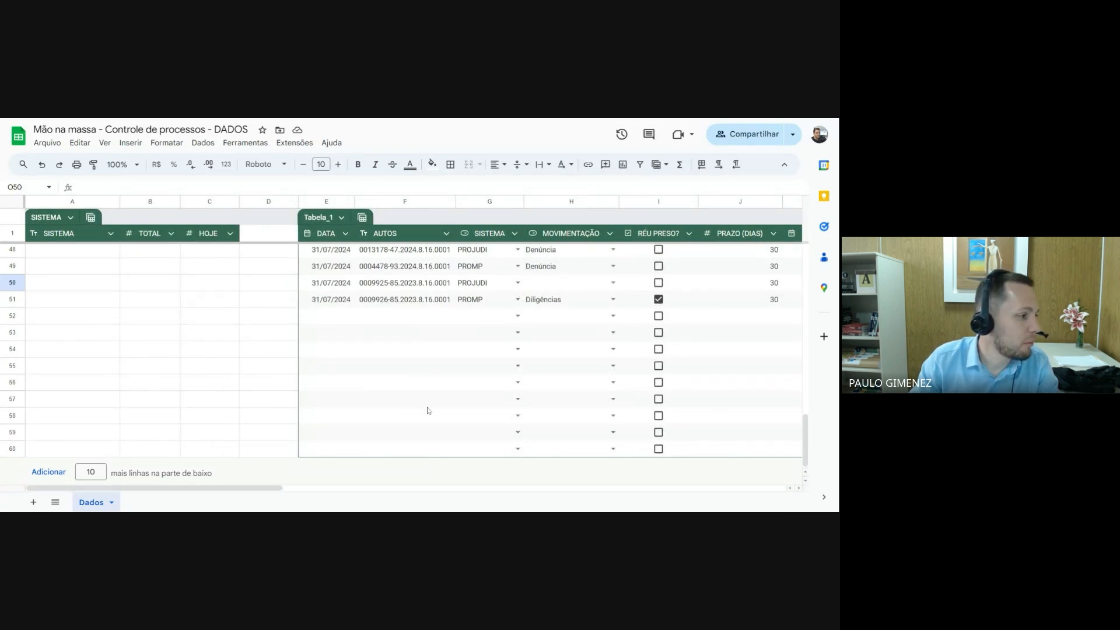
Review the process records alongside the SISTEMA, MOVIMENTAÇÃO and STATUS summary tables
{"action": "scroll", "coordinate": [434, 411], "scroll_direction": "up", "scroll_amount": 12}
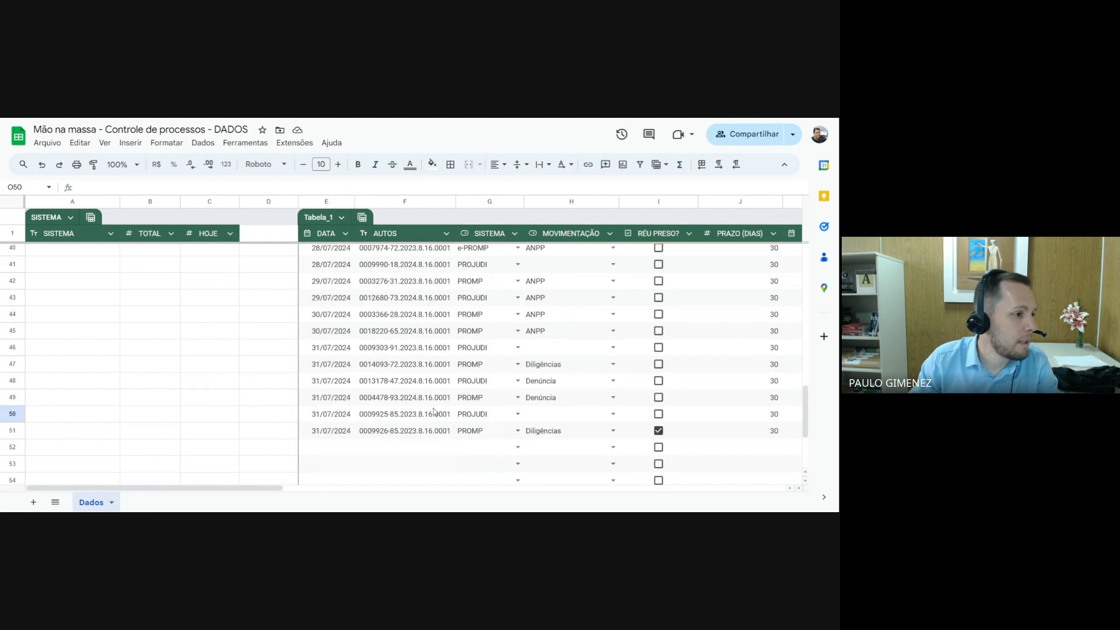
{"action": "scroll", "coordinate": [437, 410], "scroll_direction": "up", "scroll_amount": 3}
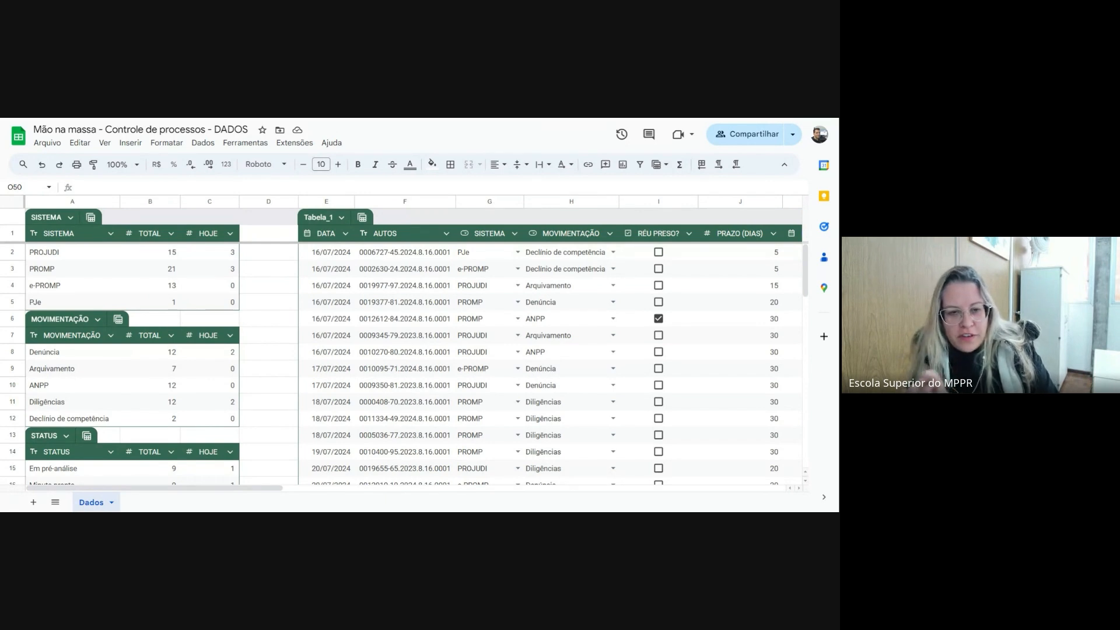
{"action": "scroll", "coordinate": [428, 381], "scroll_direction": "down", "scroll_amount": 5}
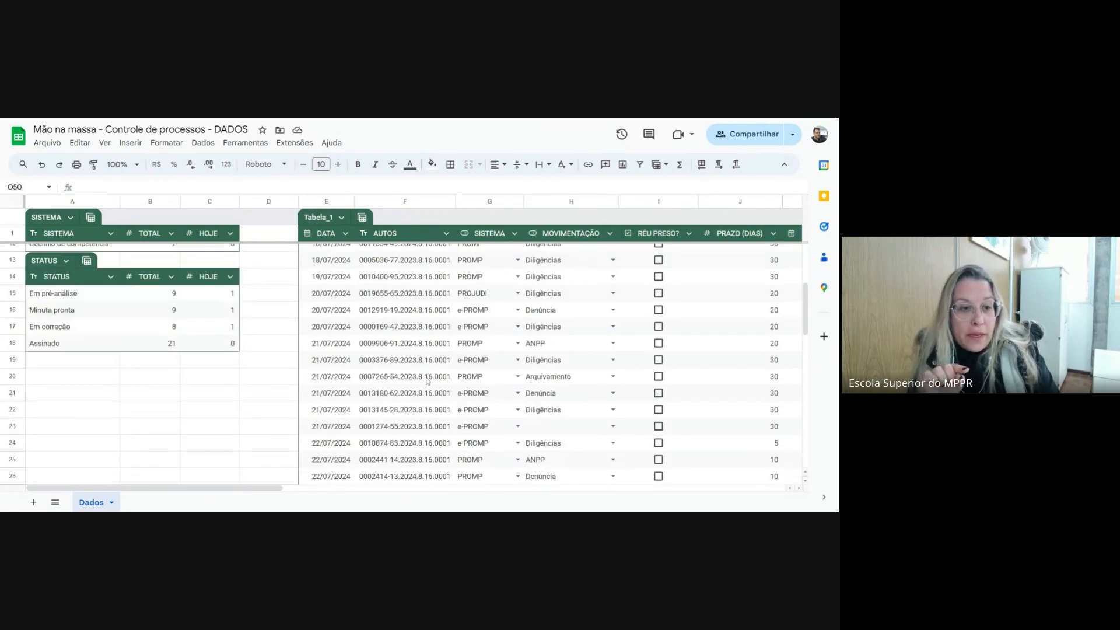
{"action": "scroll", "coordinate": [427, 381], "scroll_direction": "down", "scroll_amount": 7}
{"action": "scroll", "coordinate": [428, 381], "scroll_direction": "up", "scroll_amount": 10}
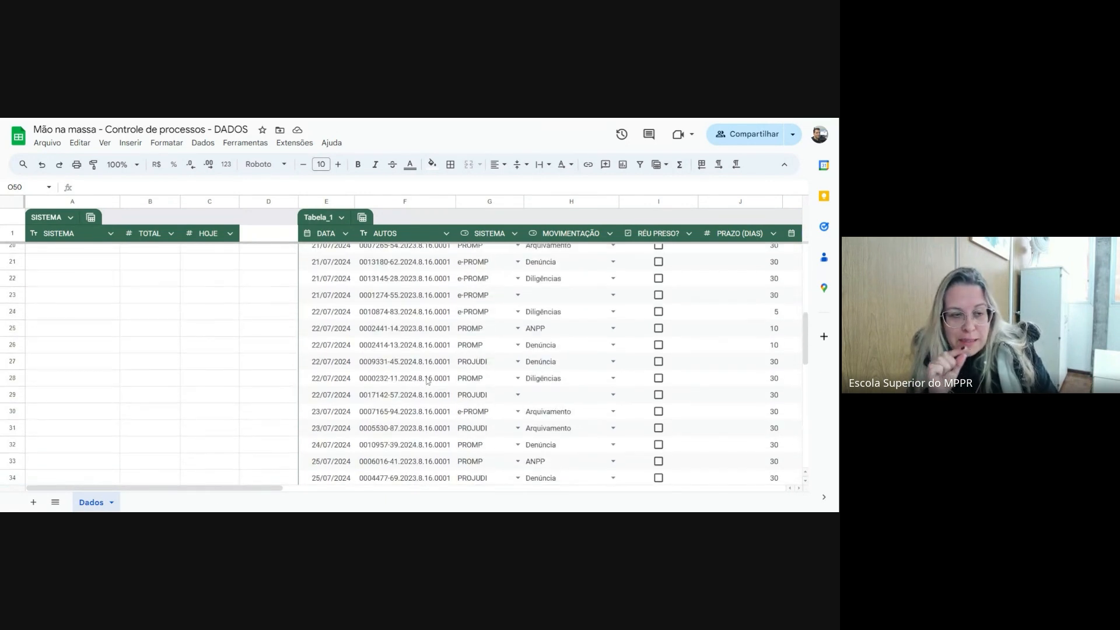
{"action": "scroll", "coordinate": [428, 381], "scroll_direction": "up", "scroll_amount": 3}
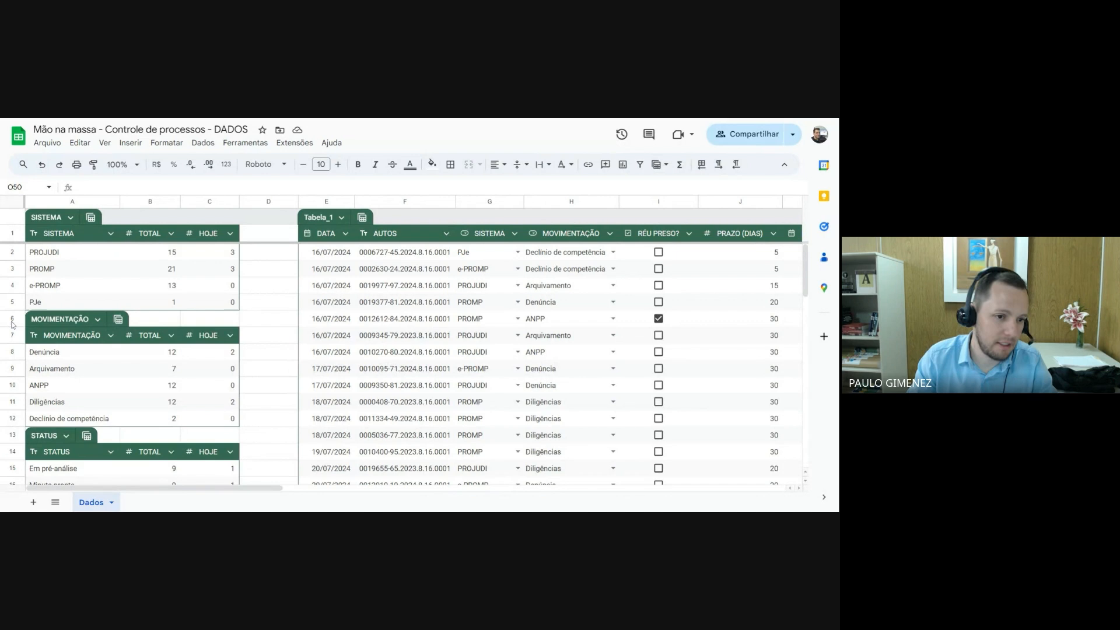
Insert two full rows above row 6, between the SISTEMA and MOVIMENTAÇÃO summary tables
{"action": "left_click_drag", "start_coordinate": [13, 322], "coordinate": [13, 335]}
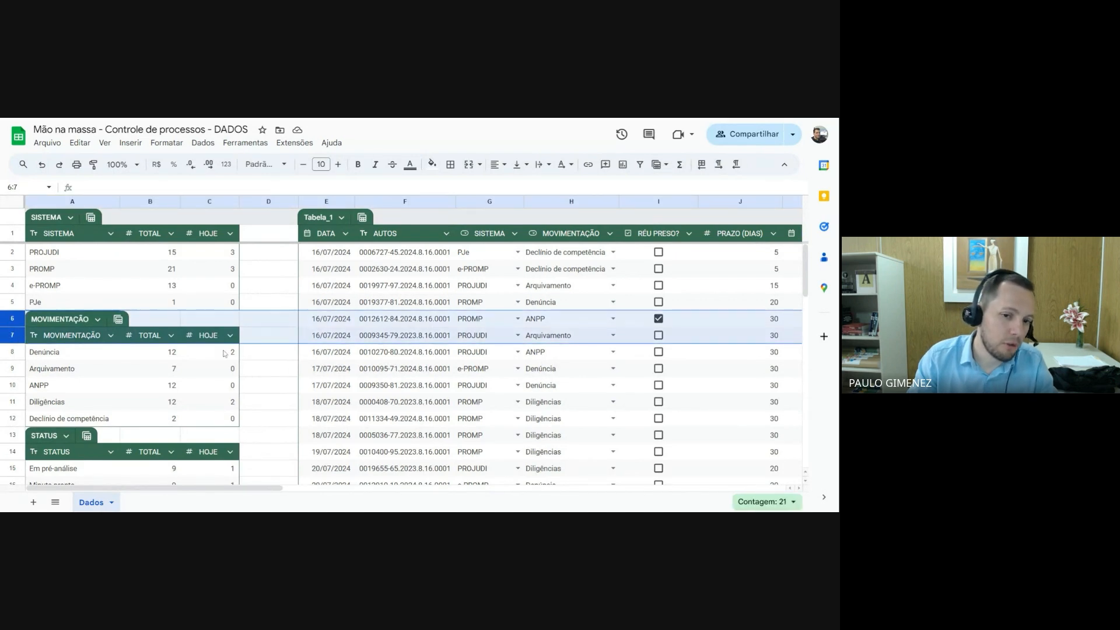
{"action": "left_click", "coordinate": [259, 320]}
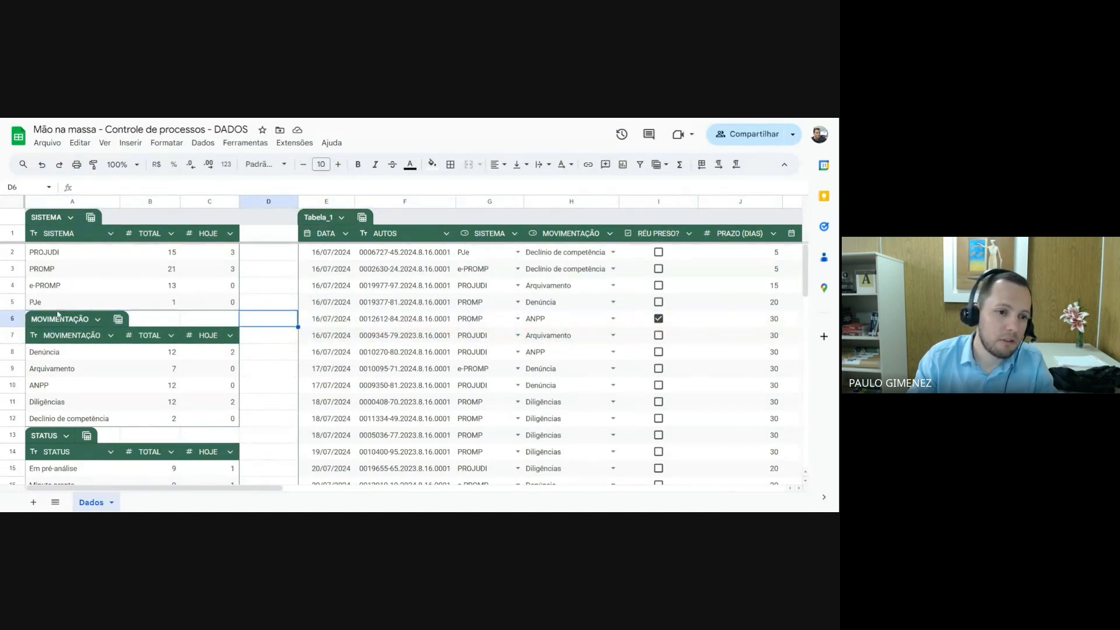
{"action": "left_click_drag", "start_coordinate": [13, 321], "coordinate": [13, 335]}
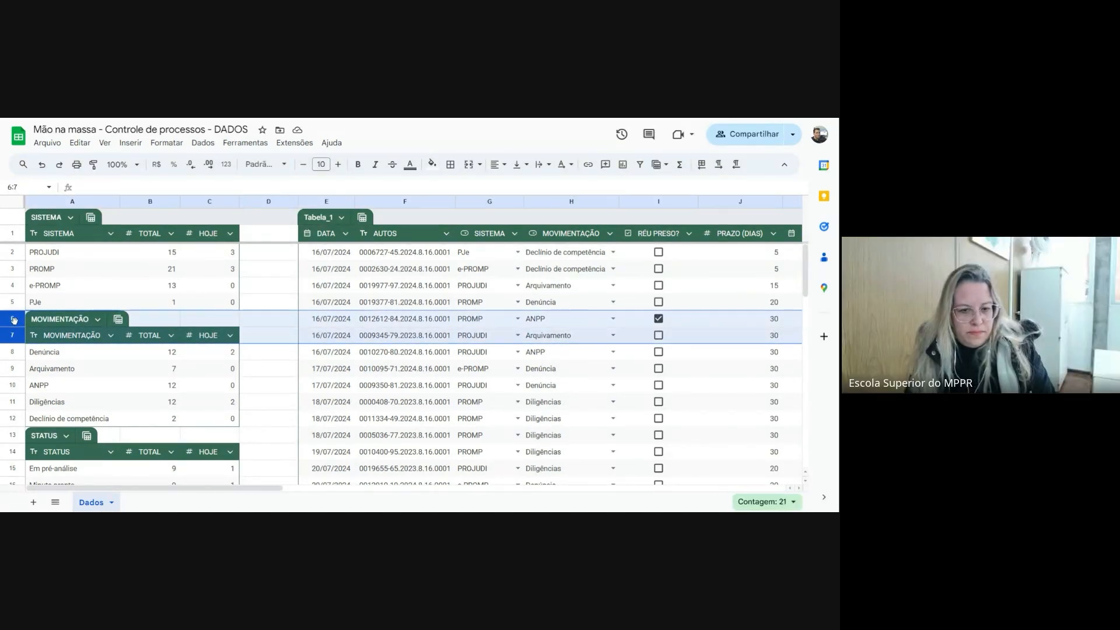
{"action": "right_click", "coordinate": [14, 318]}
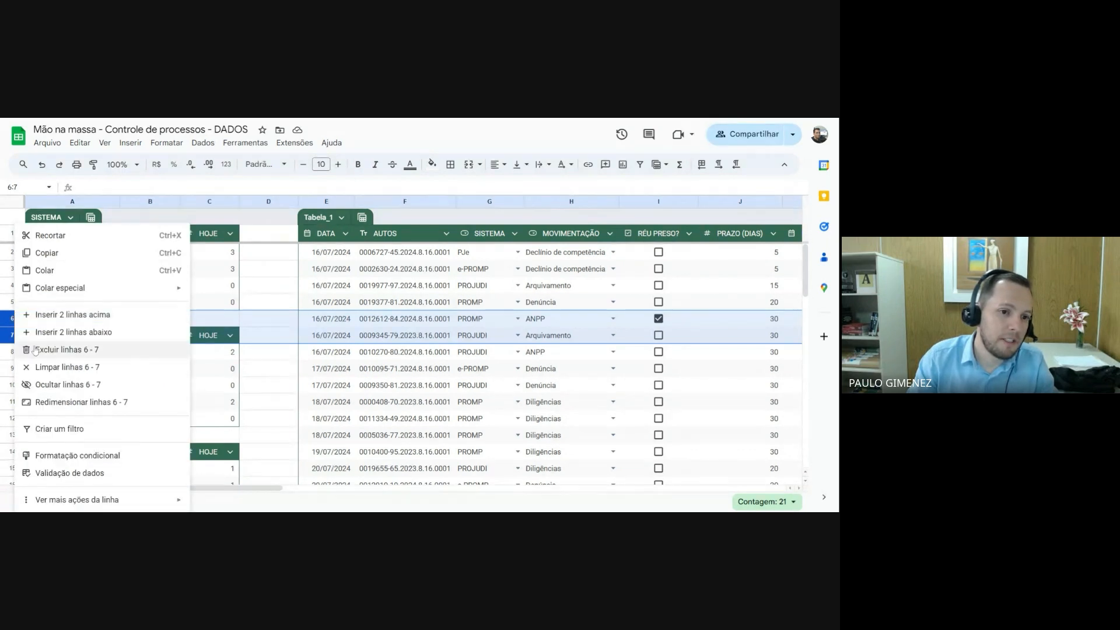
{"action": "left_click", "coordinate": [72, 315]}
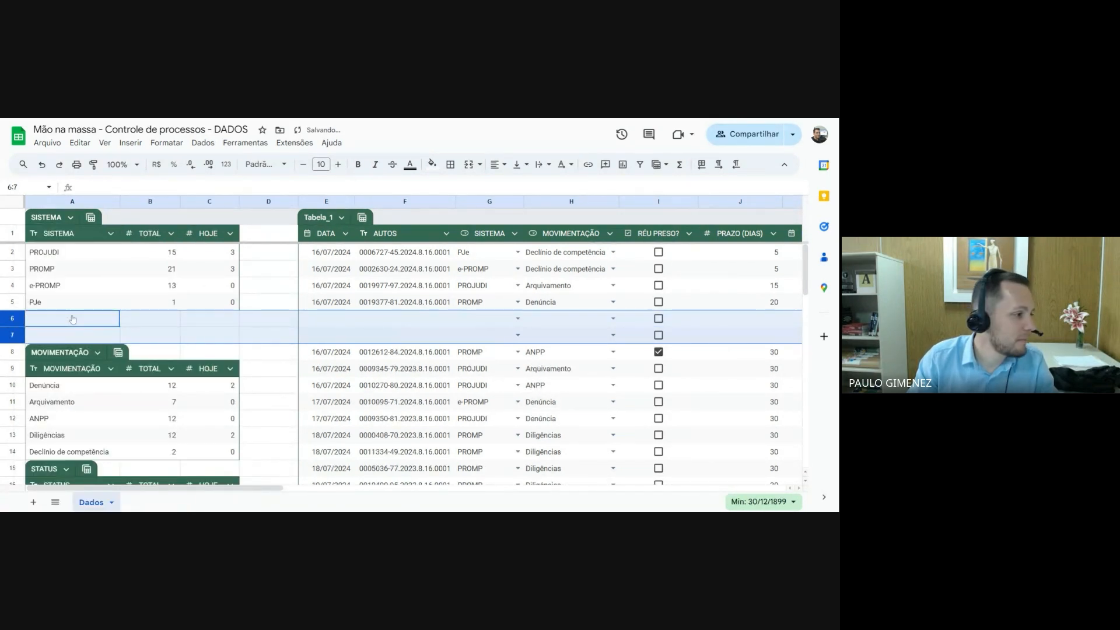
{"action": "left_click", "coordinate": [336, 322]}
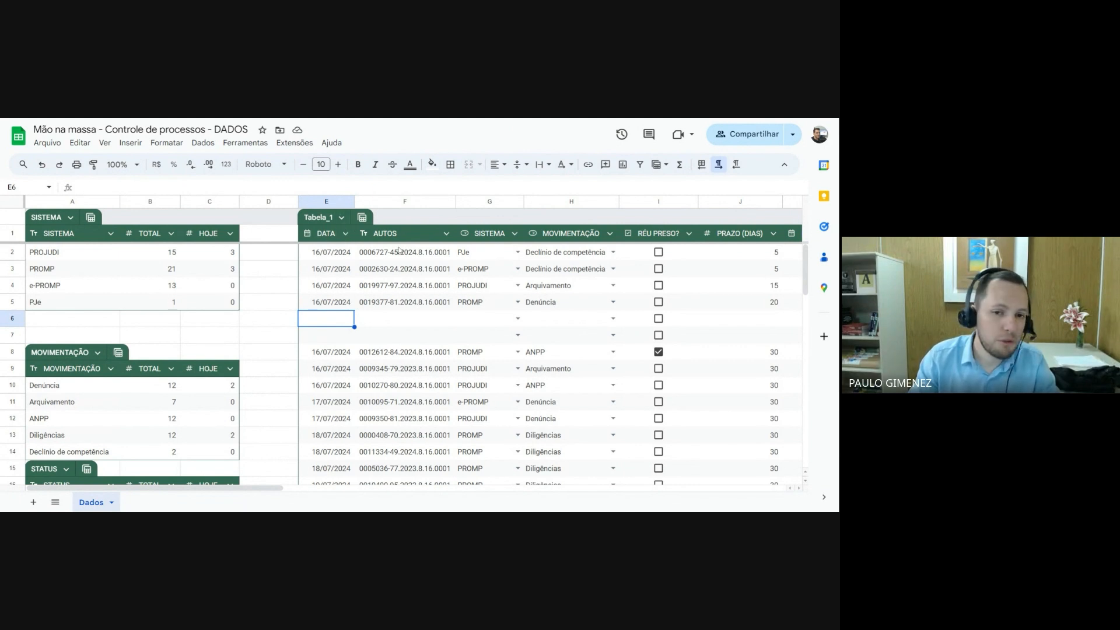
Sort Tabela_1 by the DATA column from A to Z and check where the blank rows are placed
{"action": "left_click", "coordinate": [345, 234]}
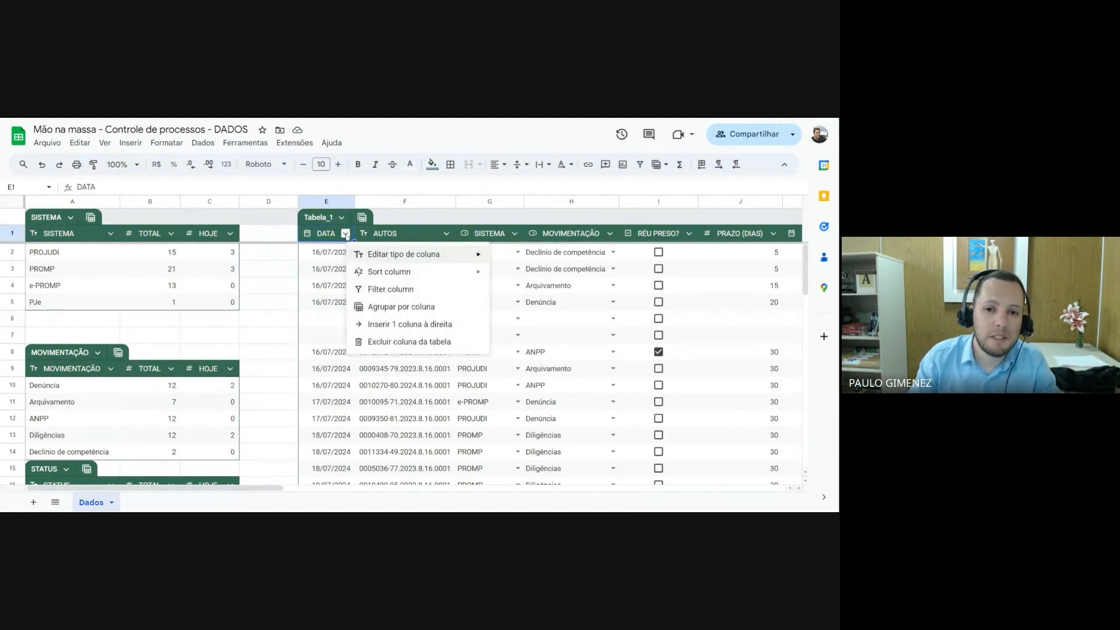
{"action": "left_click", "coordinate": [418, 292]}
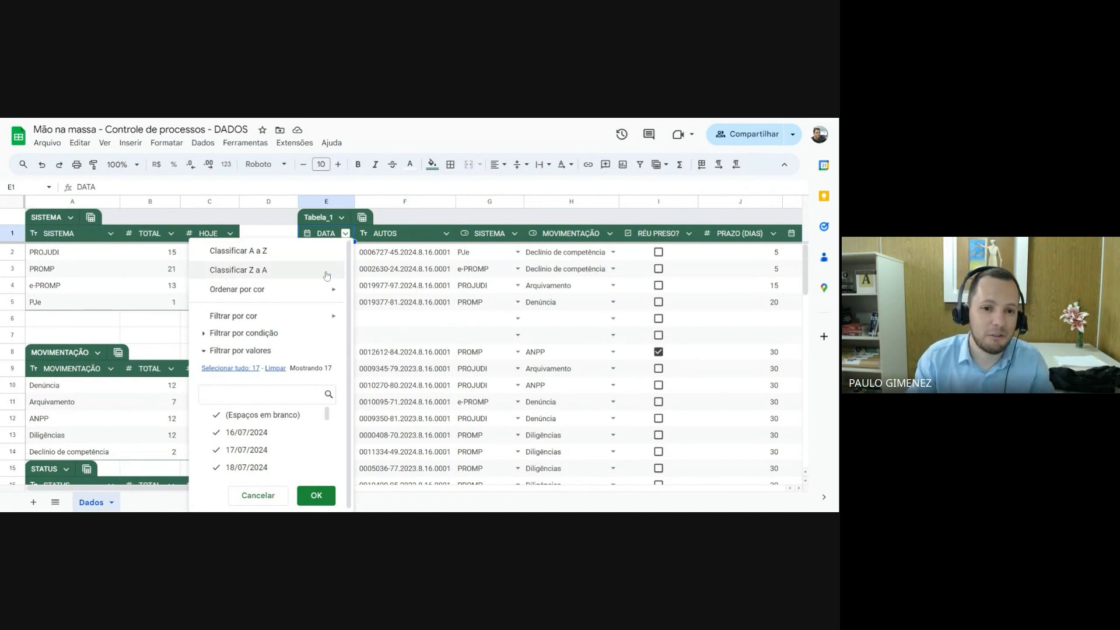
{"action": "left_click", "coordinate": [247, 256]}
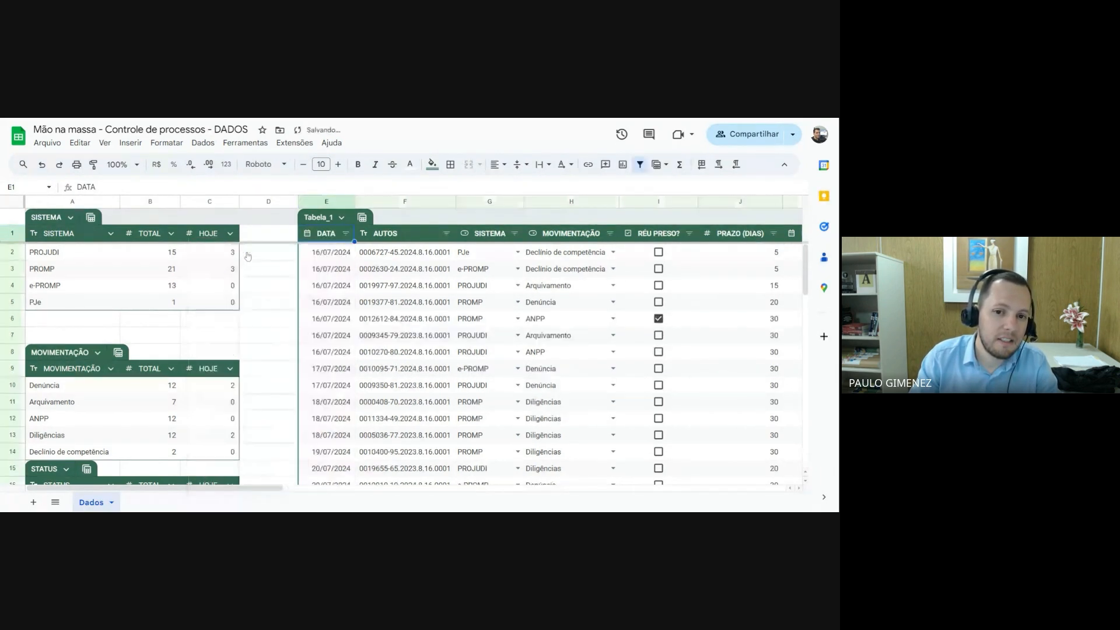
{"action": "scroll", "coordinate": [330, 354], "scroll_direction": "down", "scroll_amount": 10}
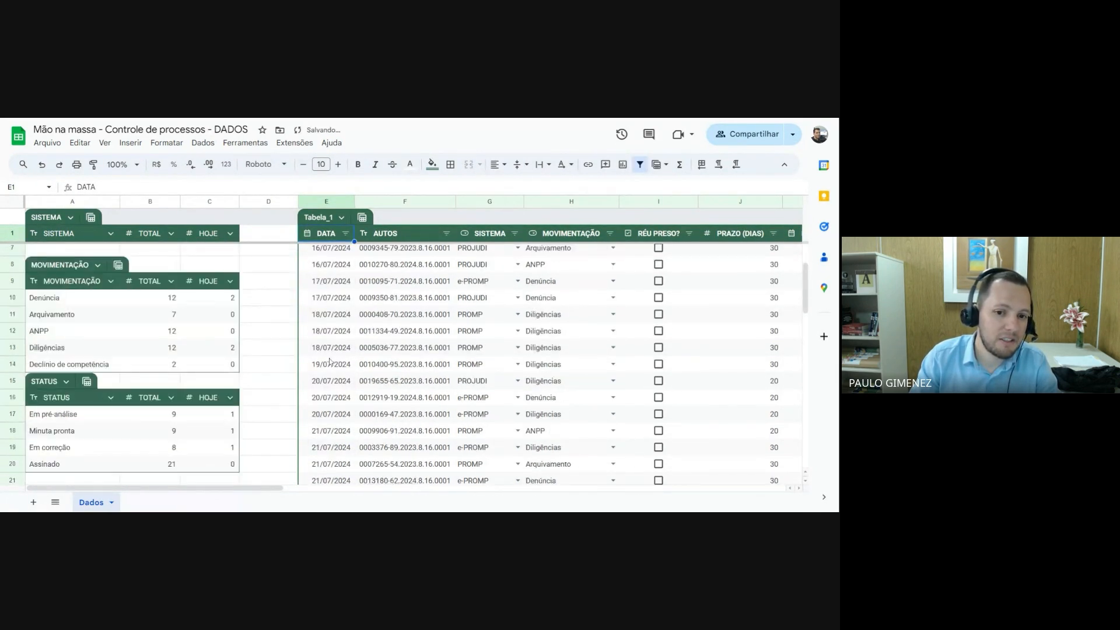
{"action": "scroll", "coordinate": [328, 356], "scroll_direction": "down", "scroll_amount": 5}
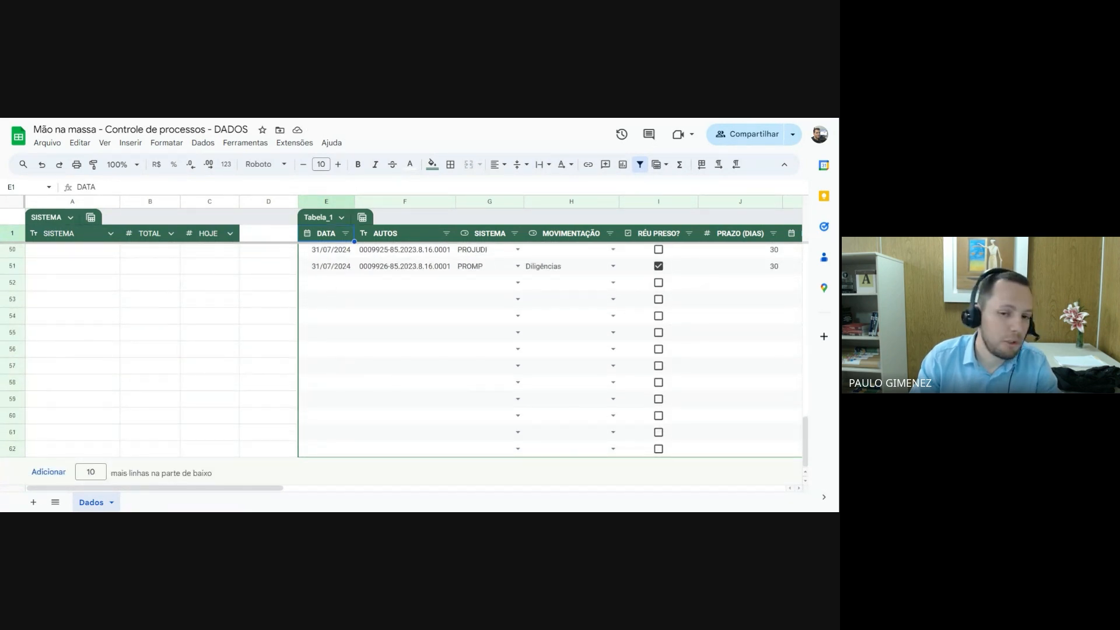
{"action": "scroll", "coordinate": [397, 330], "scroll_direction": "up", "scroll_amount": 15}
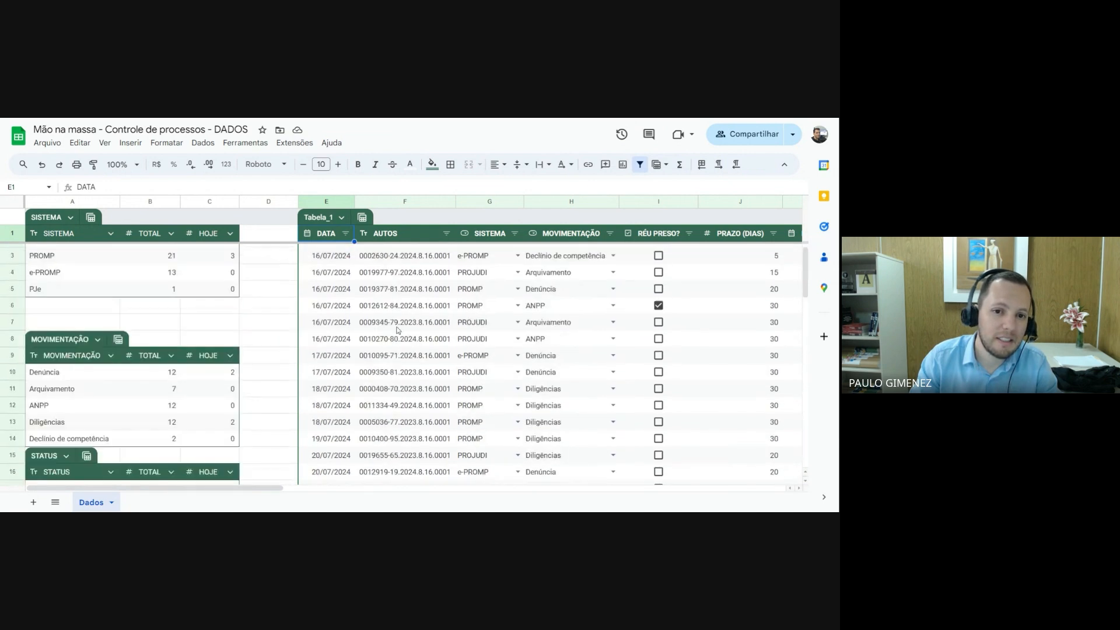
{"action": "scroll", "coordinate": [398, 330], "scroll_direction": "up", "scroll_amount": 1}
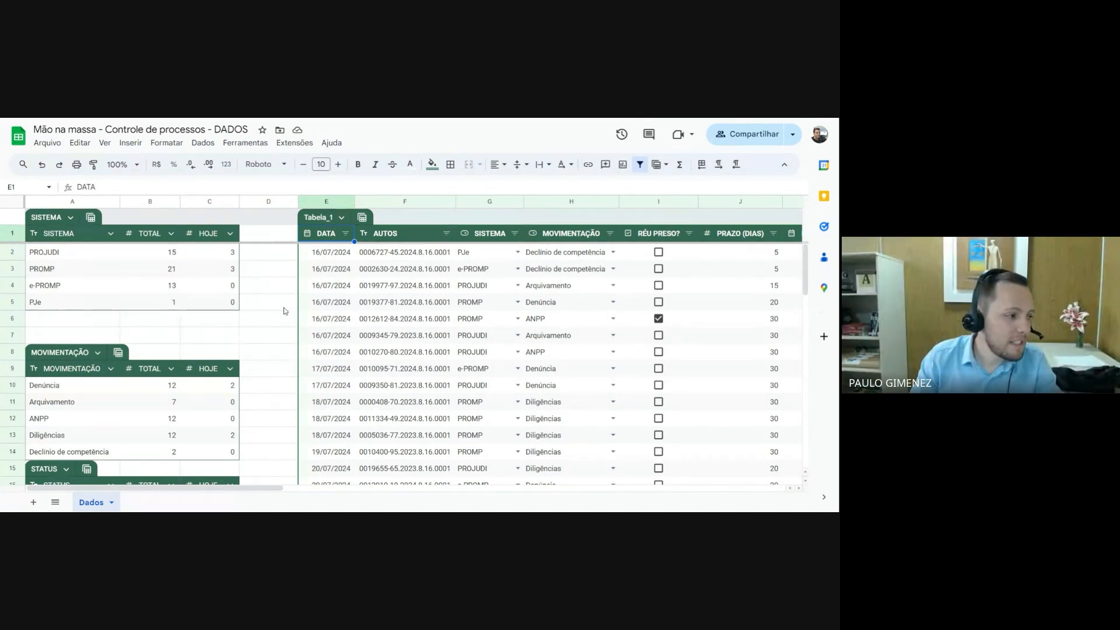
Insert blank cells at A15:C15 above the STATUS table, shifting the existing cells down
{"action": "scroll", "coordinate": [281, 307], "scroll_direction": "down", "scroll_amount": 3}
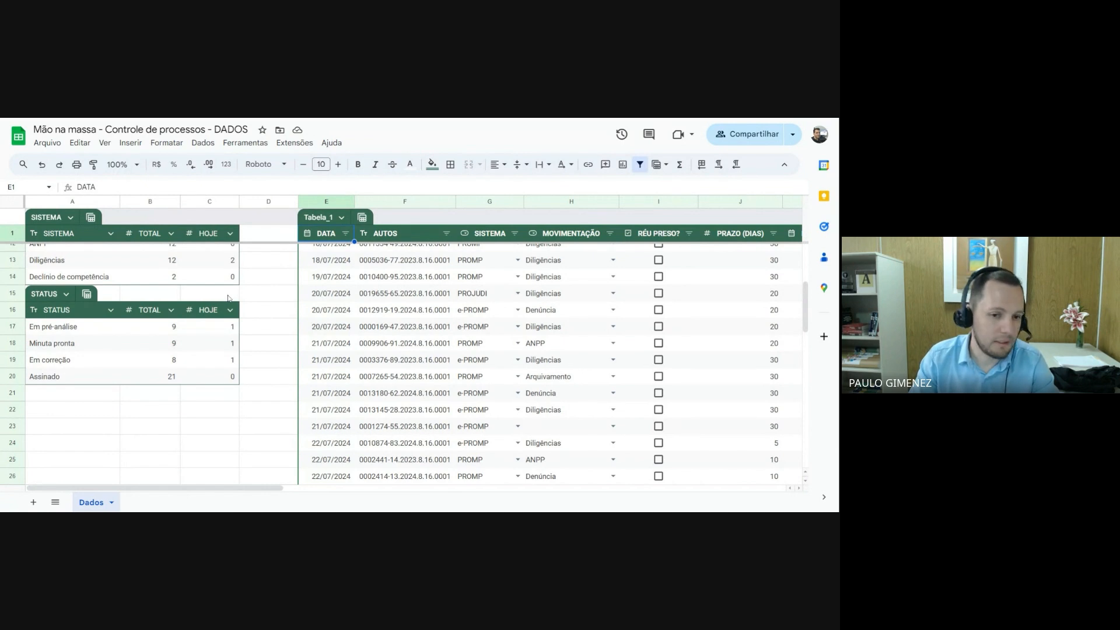
{"action": "left_click_drag", "start_coordinate": [227, 297], "coordinate": [86, 294]}
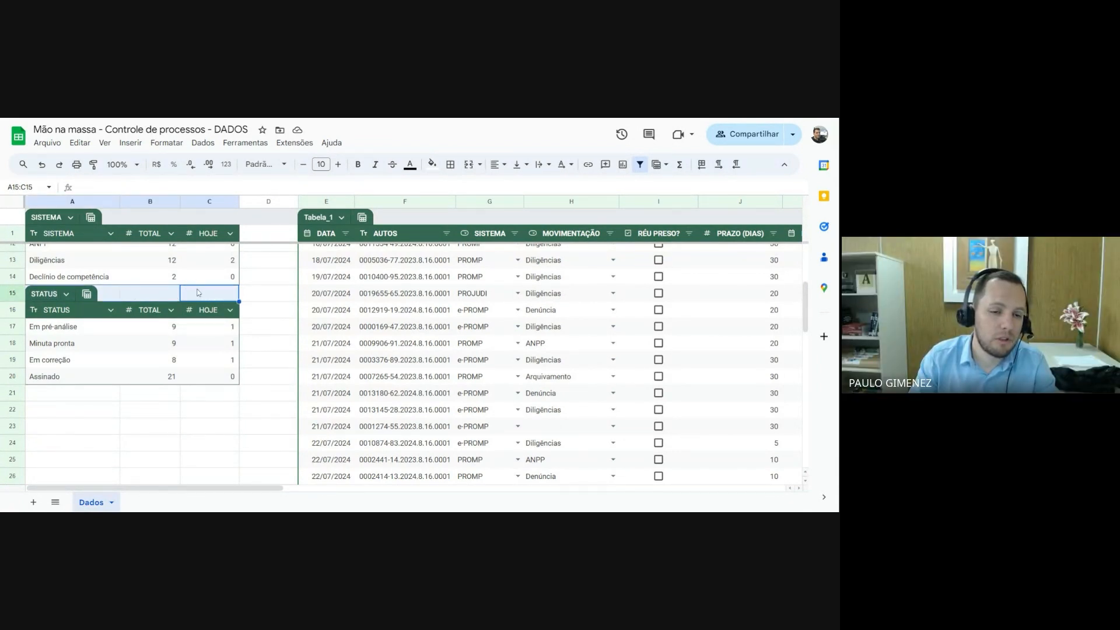
{"action": "right_click", "coordinate": [198, 296]}
{"action": "mouse_move", "coordinate": [199, 297]}
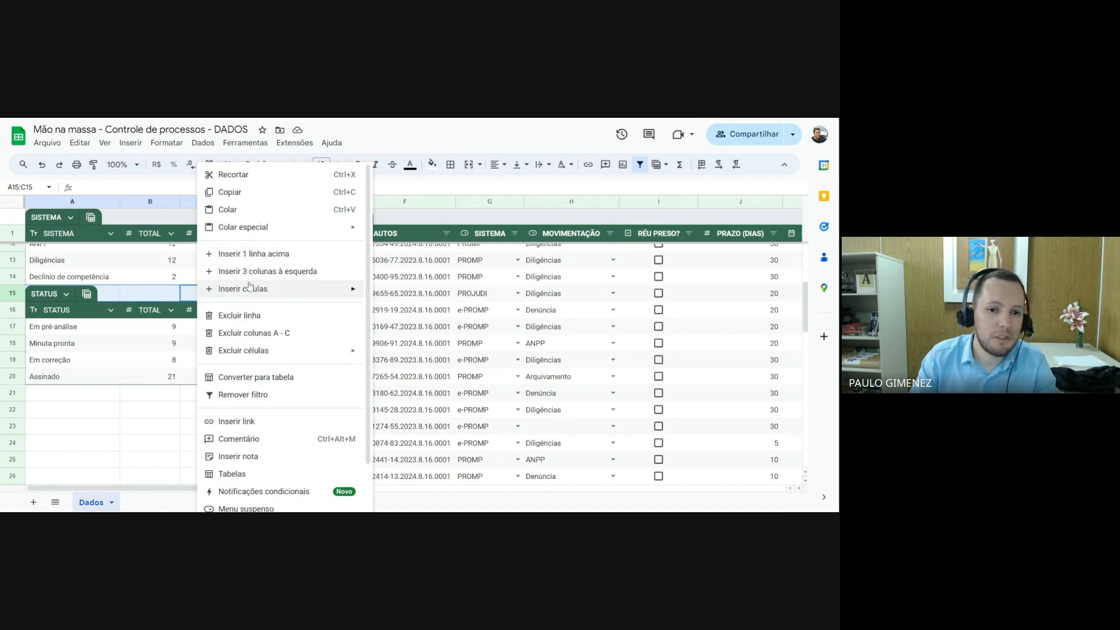
{"action": "mouse_move", "coordinate": [250, 291]}
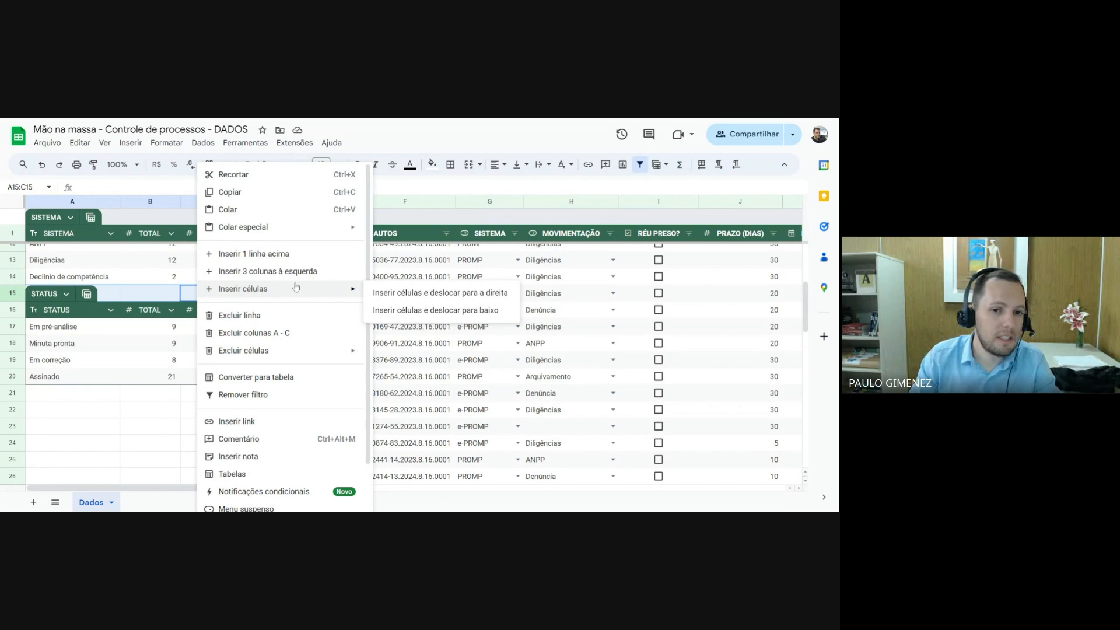
{"action": "left_click", "coordinate": [450, 310]}
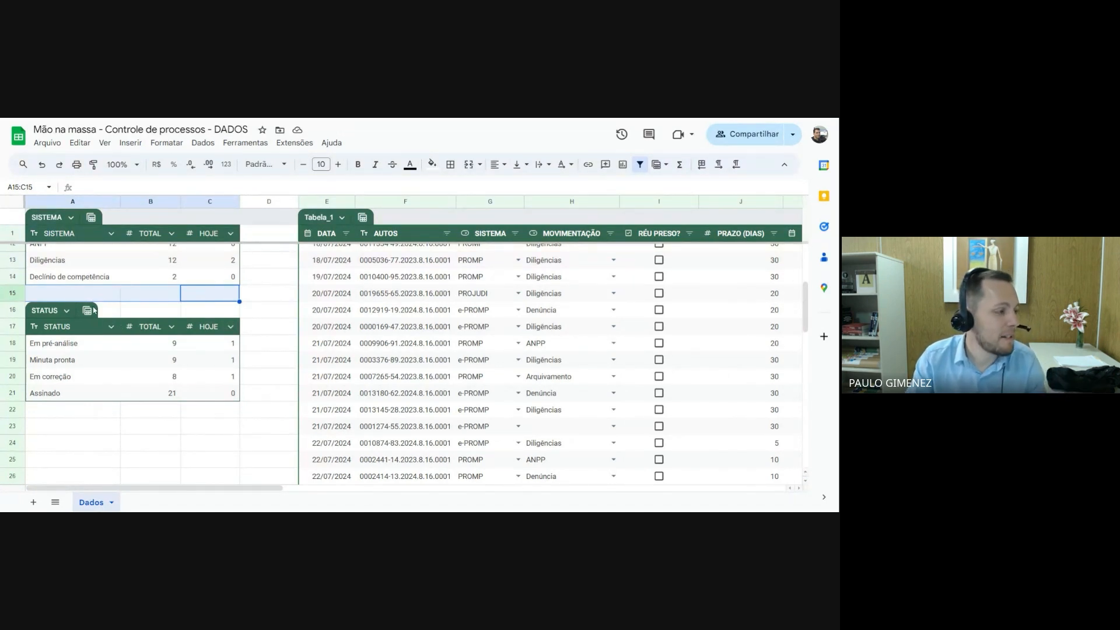
{"action": "scroll", "coordinate": [241, 329], "scroll_direction": "up", "scroll_amount": 2}
{"action": "scroll", "coordinate": [241, 330], "scroll_direction": "up", "scroll_amount": 2}
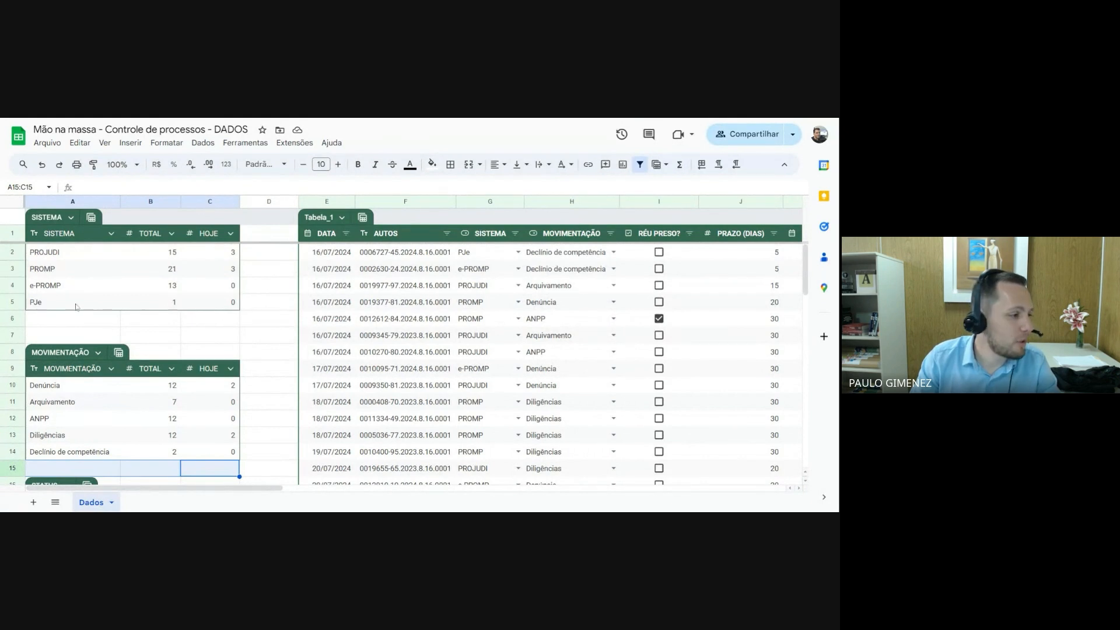
{"action": "scroll", "coordinate": [88, 337], "scroll_direction": "down", "scroll_amount": 1}
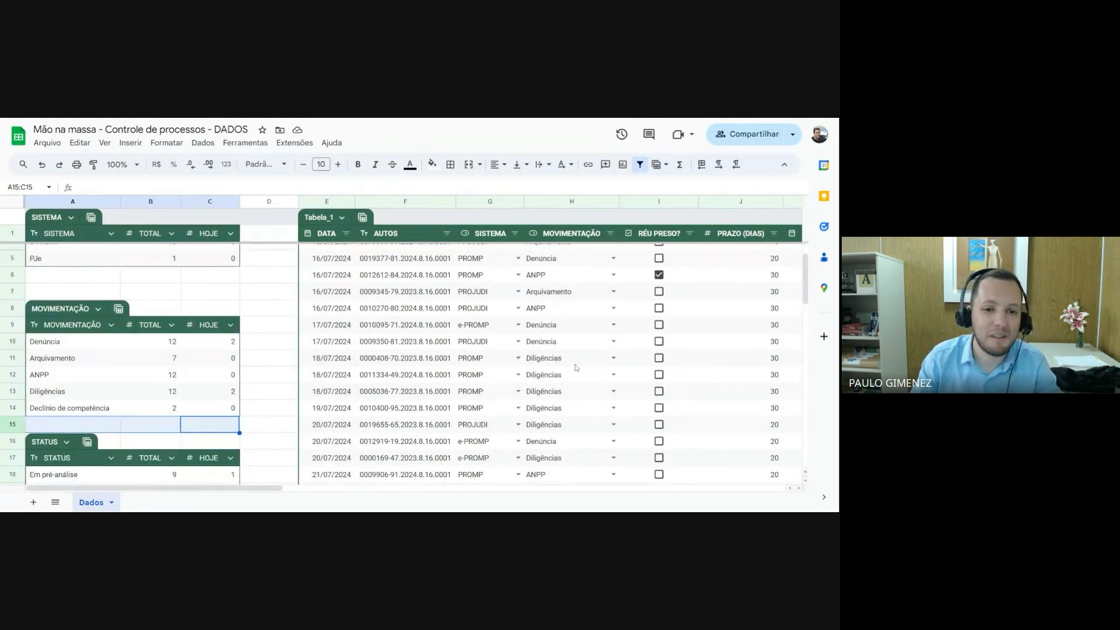
Check the HOJE count formula for PROJUDI in cell C2 of the SISTEMA table
{"action": "left_click", "coordinate": [271, 376]}
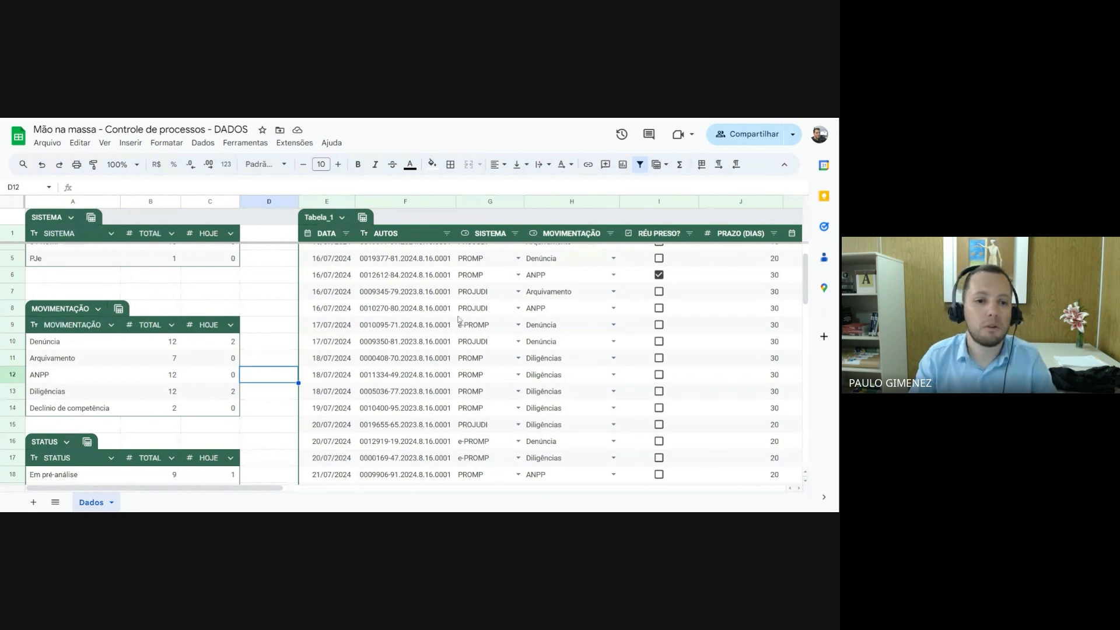
{"action": "scroll", "coordinate": [253, 335], "scroll_direction": "up", "scroll_amount": 1}
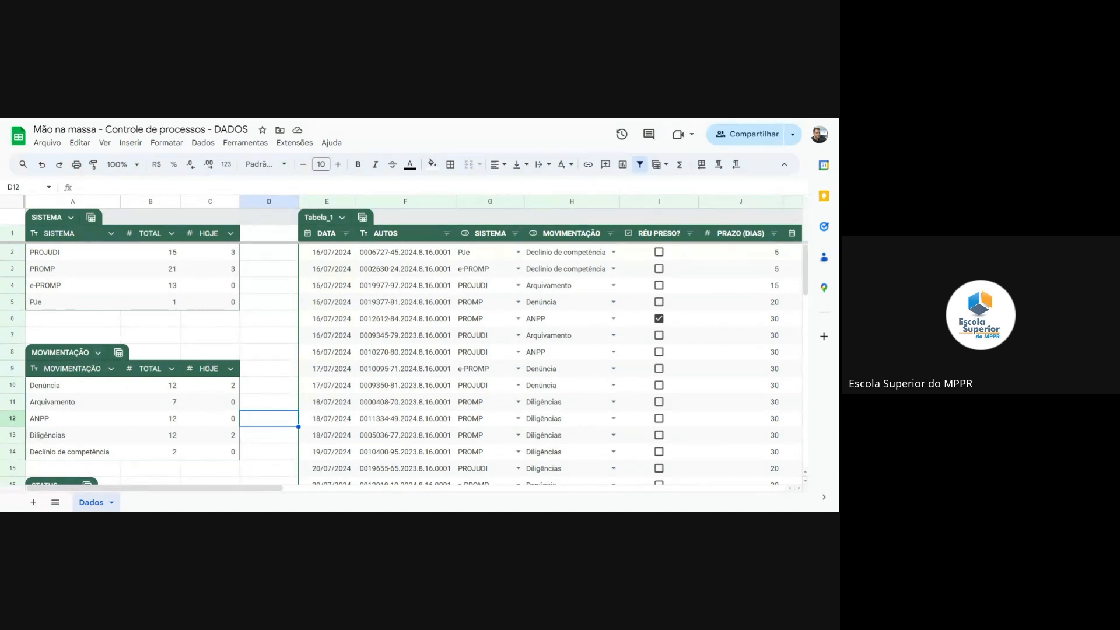
{"action": "scroll", "coordinate": [261, 347], "scroll_direction": "down", "scroll_amount": 1}
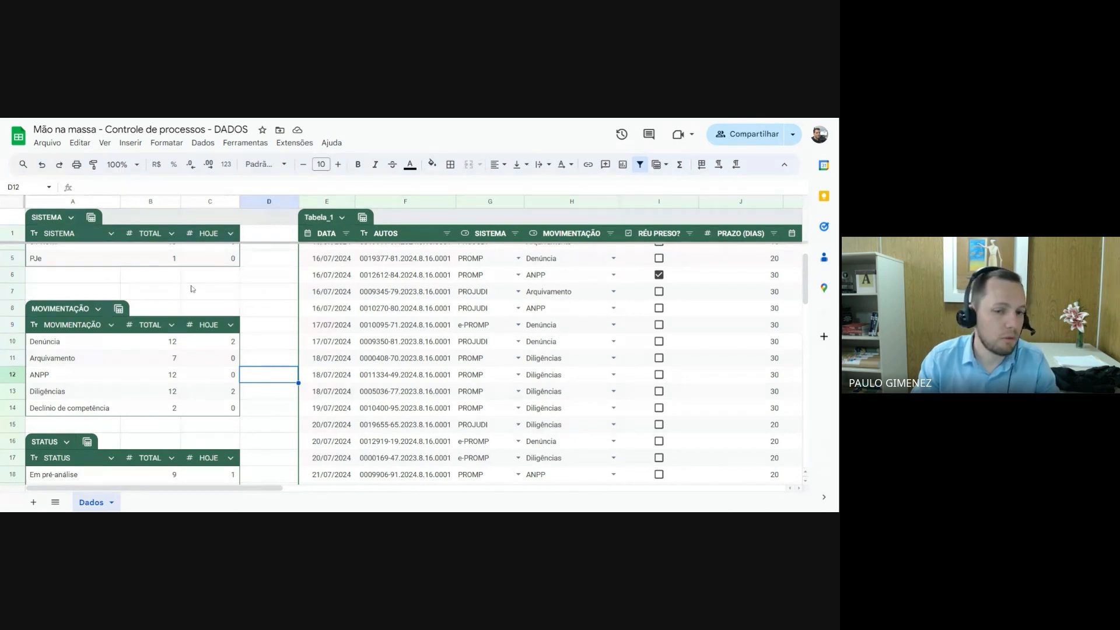
{"action": "scroll", "coordinate": [192, 288], "scroll_direction": "up", "scroll_amount": 2}
{"action": "left_click", "coordinate": [222, 253]}
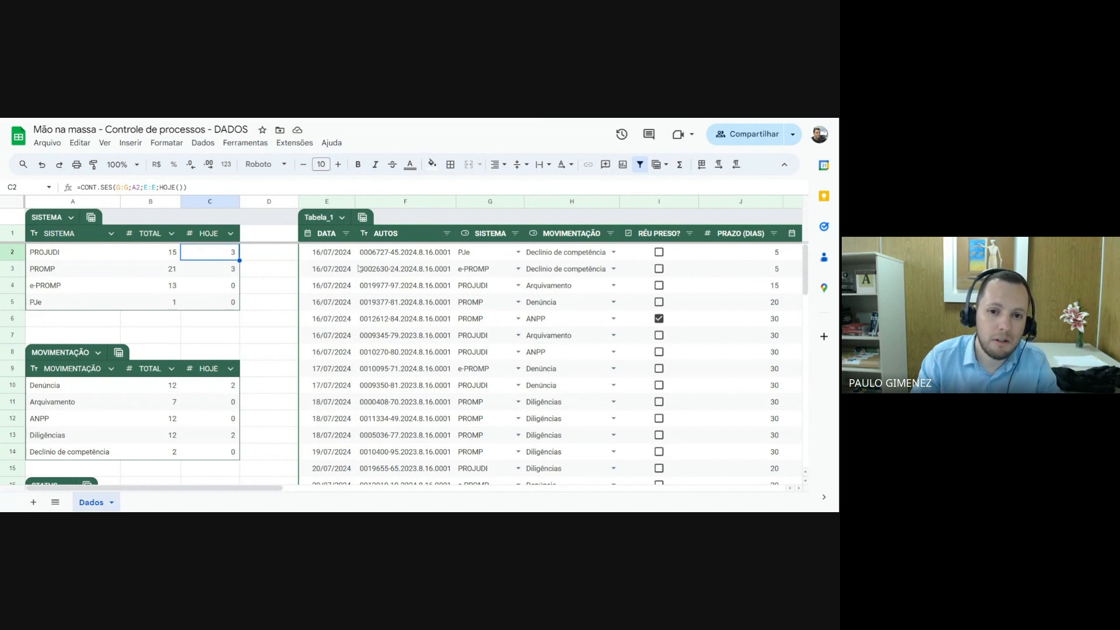
Insert a column between DATA and AUTOS in Tabela_1 and title it ANO
{"action": "right_click", "coordinate": [394, 206]}
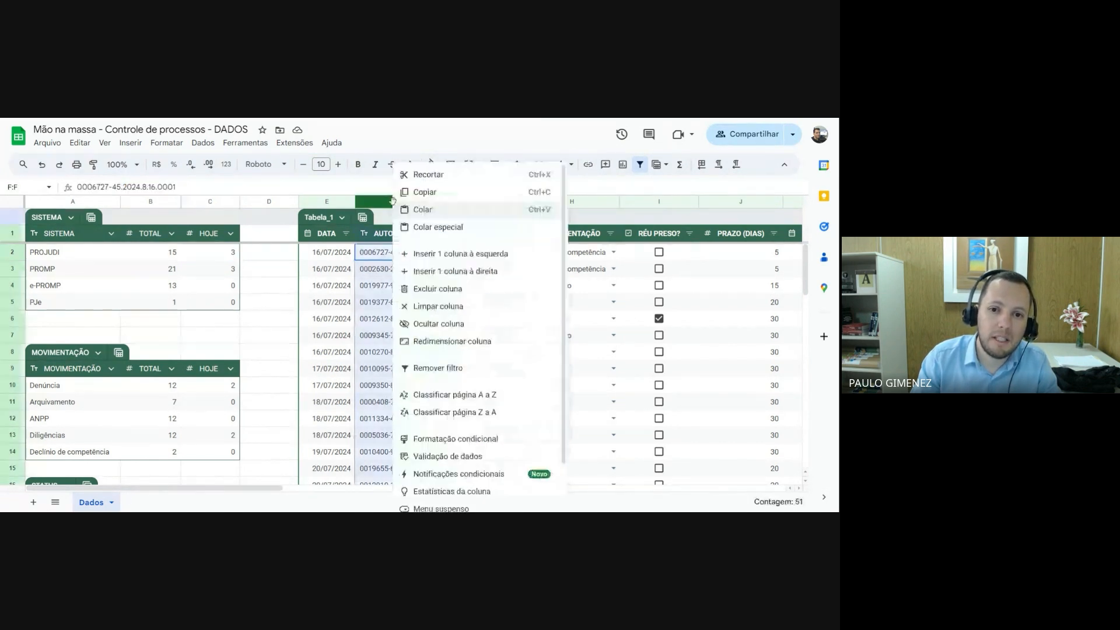
{"action": "left_click", "coordinate": [438, 255]}
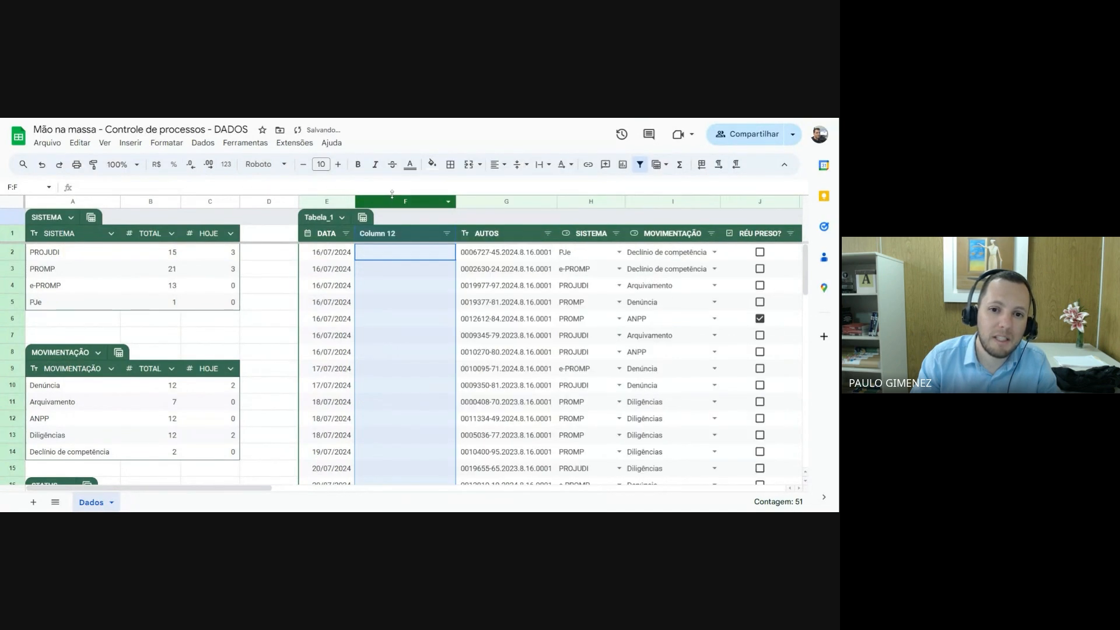
{"action": "left_click", "coordinate": [392, 236]}
{"action": "type", "text": "ano"}
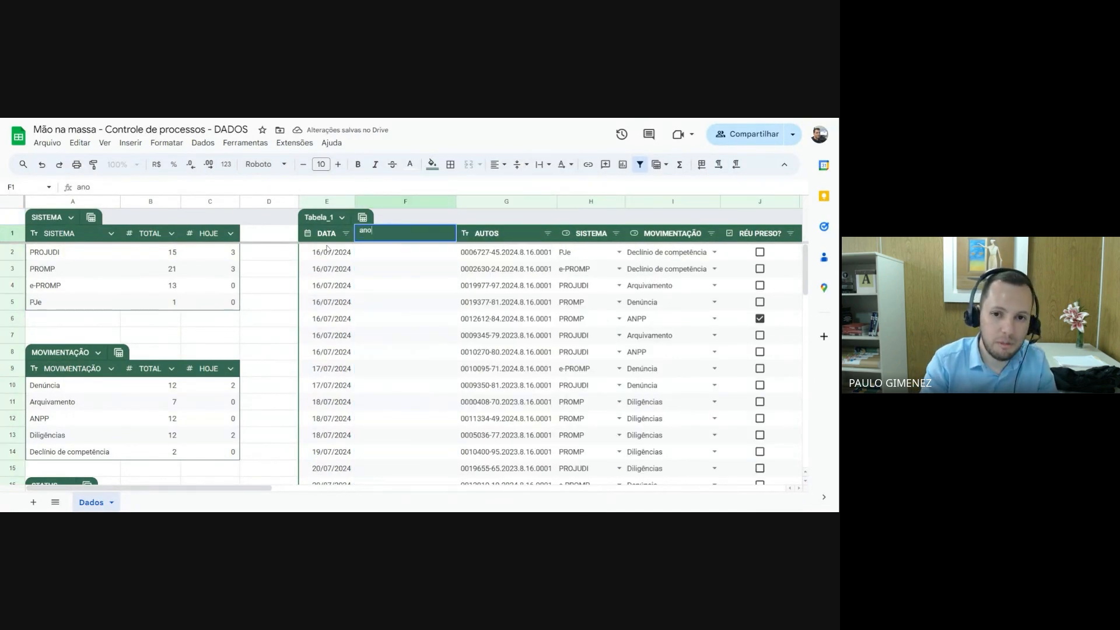
{"action": "key", "text": "BackSpace"}
{"action": "key", "text": "BackSpace"}
{"action": "key", "text": "BackSpace"}
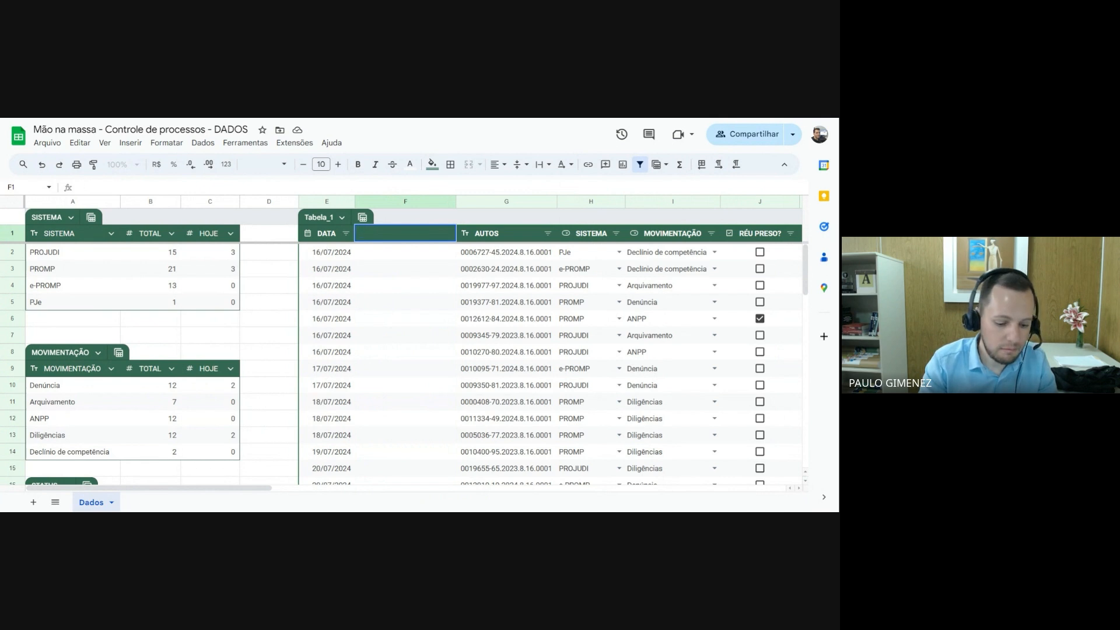
{"action": "type", "text": "ANO"}
{"action": "key", "text": "Return"}
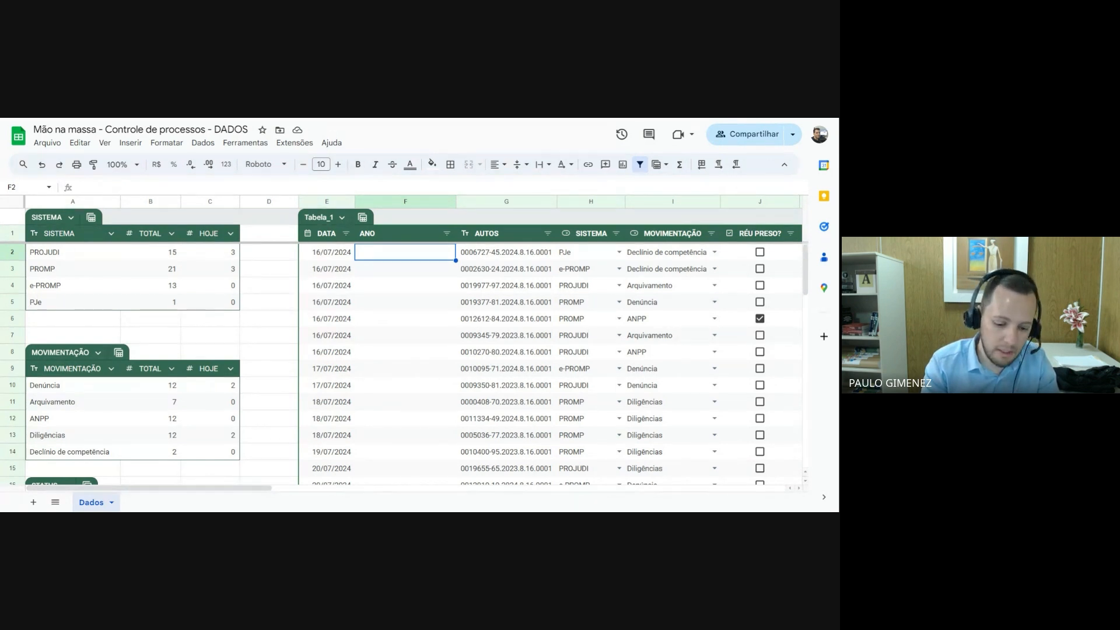
Enter =ANO(E2) in F2 and fill the rest of the ANO column with the suggested formula
{"action": "type", "text": "=ANO"}
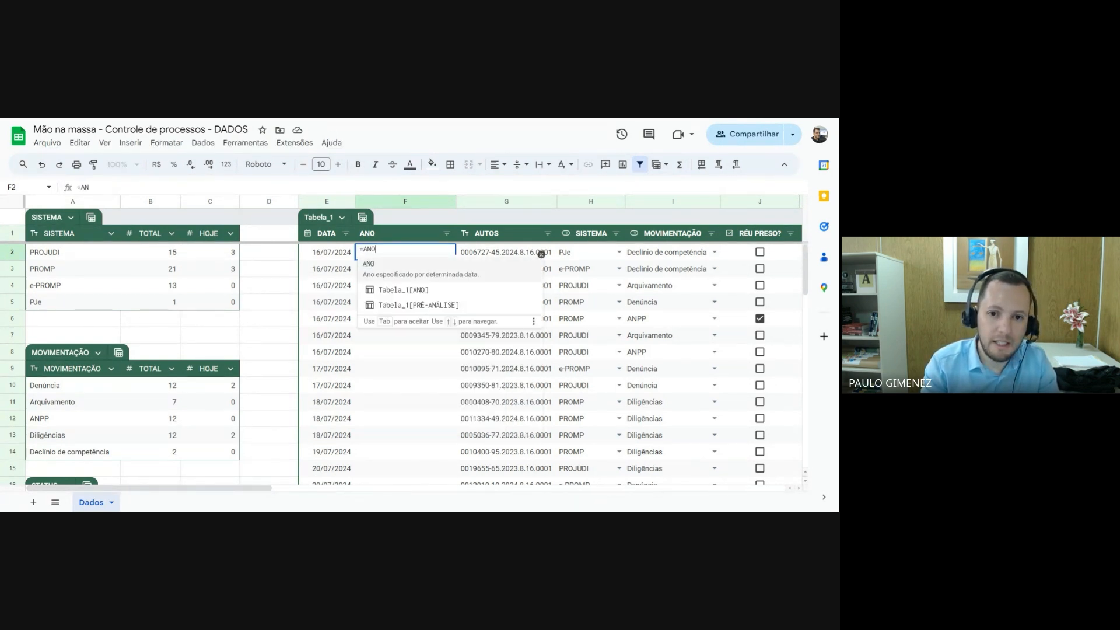
{"action": "key", "text": "Tab"}
{"action": "left_click", "coordinate": [329, 252]}
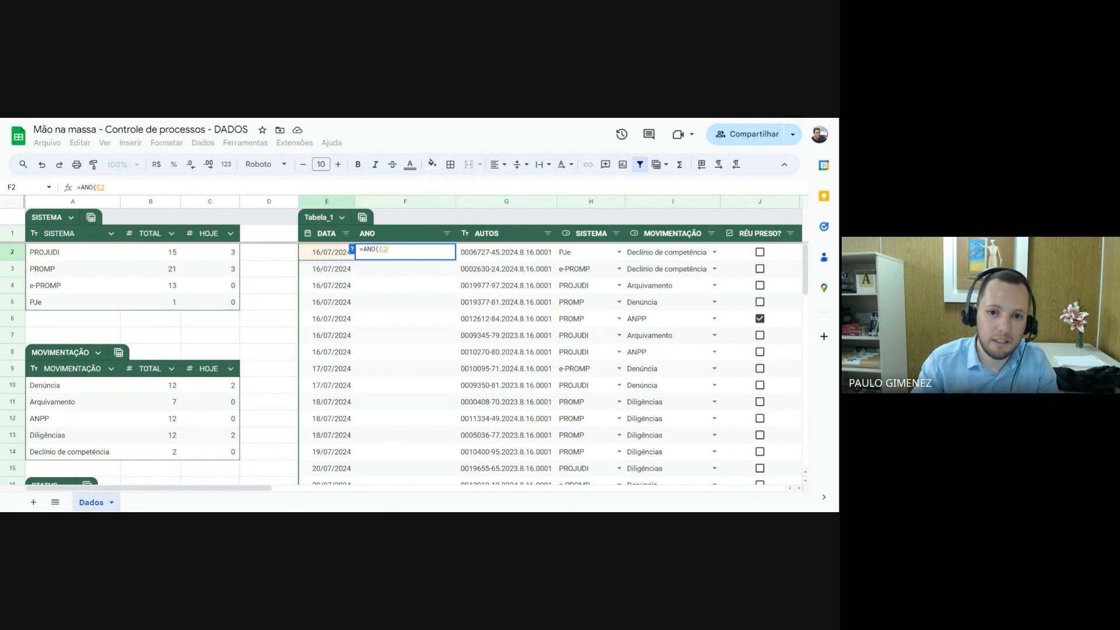
{"action": "type", "text": ")"}
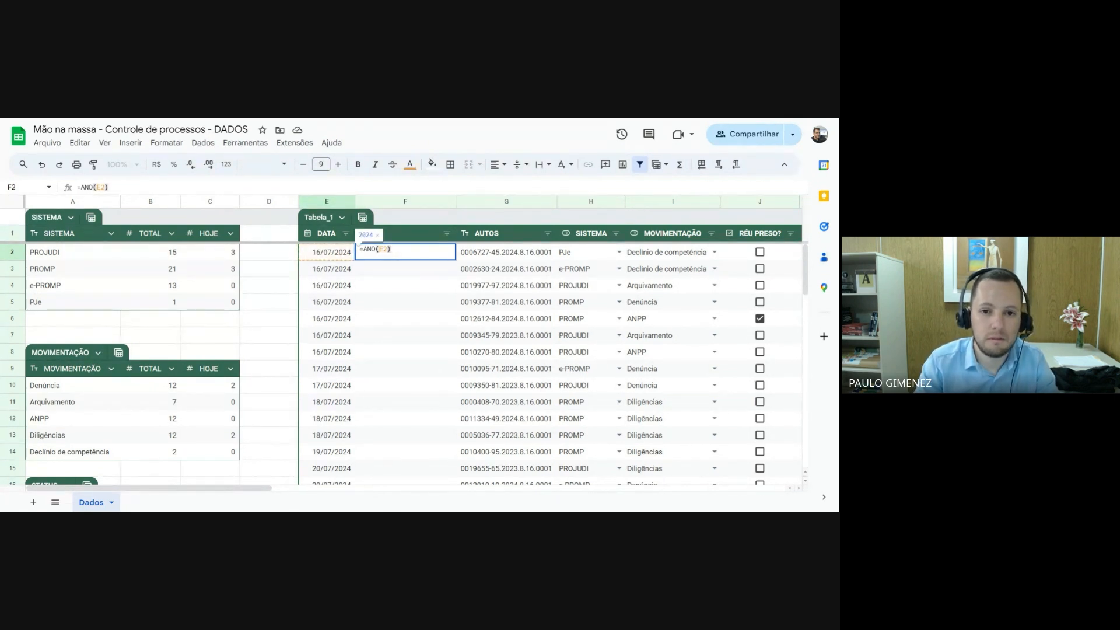
{"action": "key", "text": "Return"}
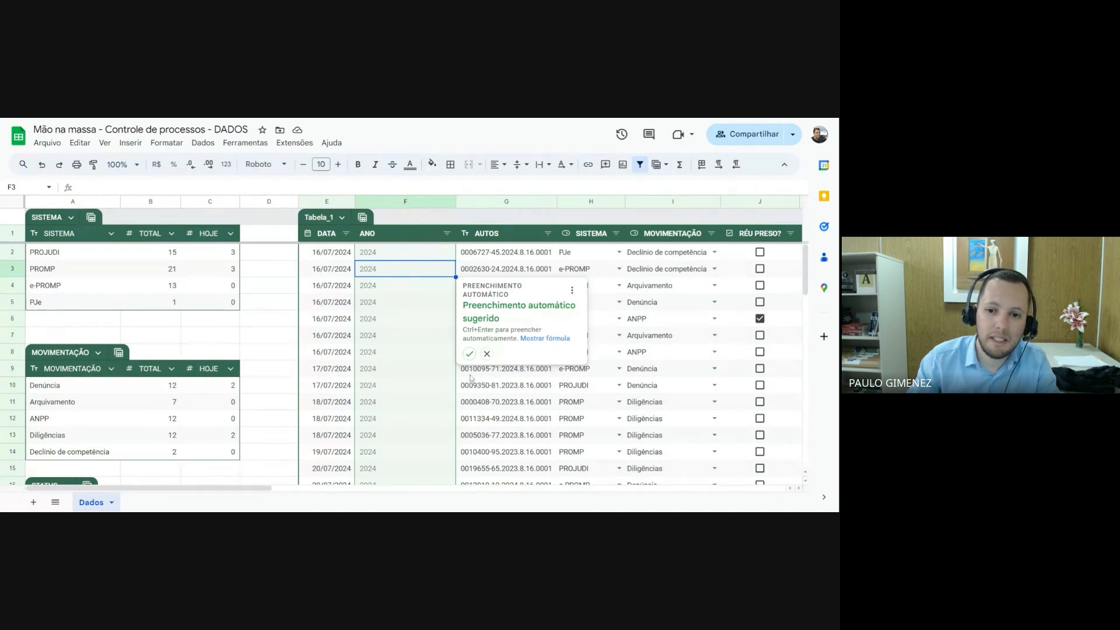
{"action": "left_click", "coordinate": [470, 354]}
Change the date in E3 to 16/07/2023 to test the ANO formula
{"action": "key", "text": "Left"}
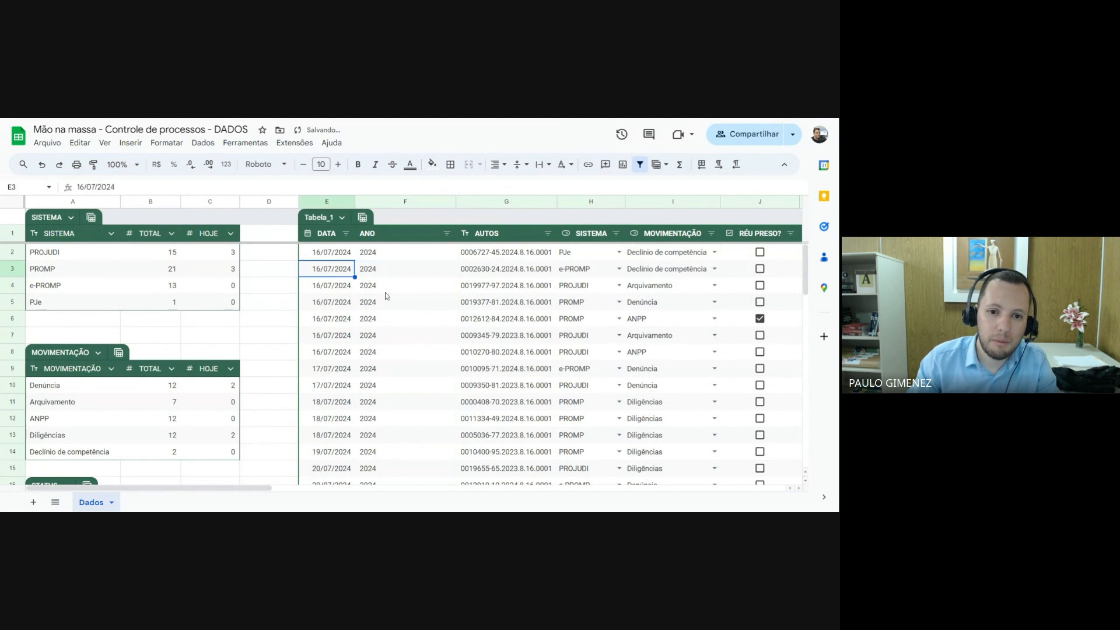
{"action": "key", "text": "F2"}
{"action": "key", "text": "BackSpace"}
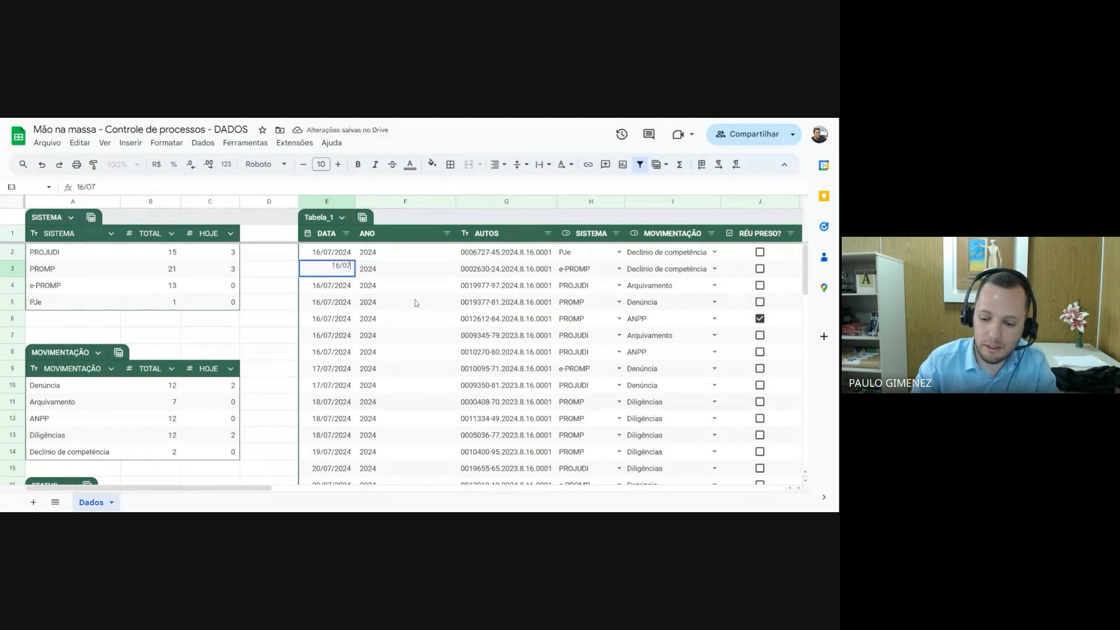
{"action": "type", "text": "3"}
{"action": "key", "text": "Return"}
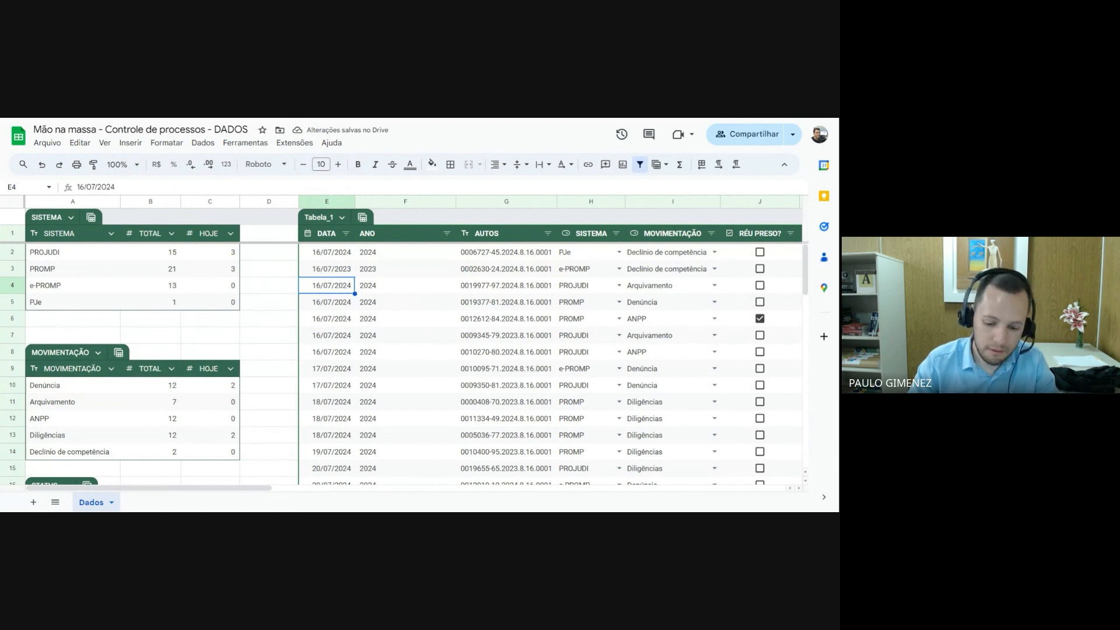
Set the date in E3 back to 16/07/2024
{"action": "key", "text": "Up"}
{"action": "type", "text": "16/07"}
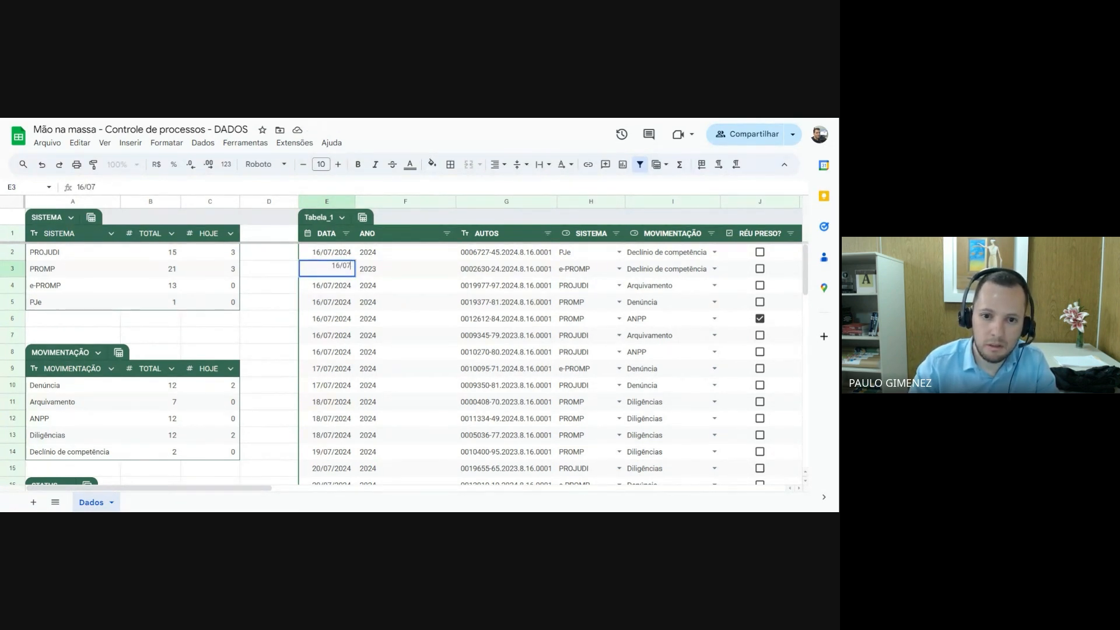
{"action": "type", "text": "/2024"}
{"action": "key", "text": "Return"}
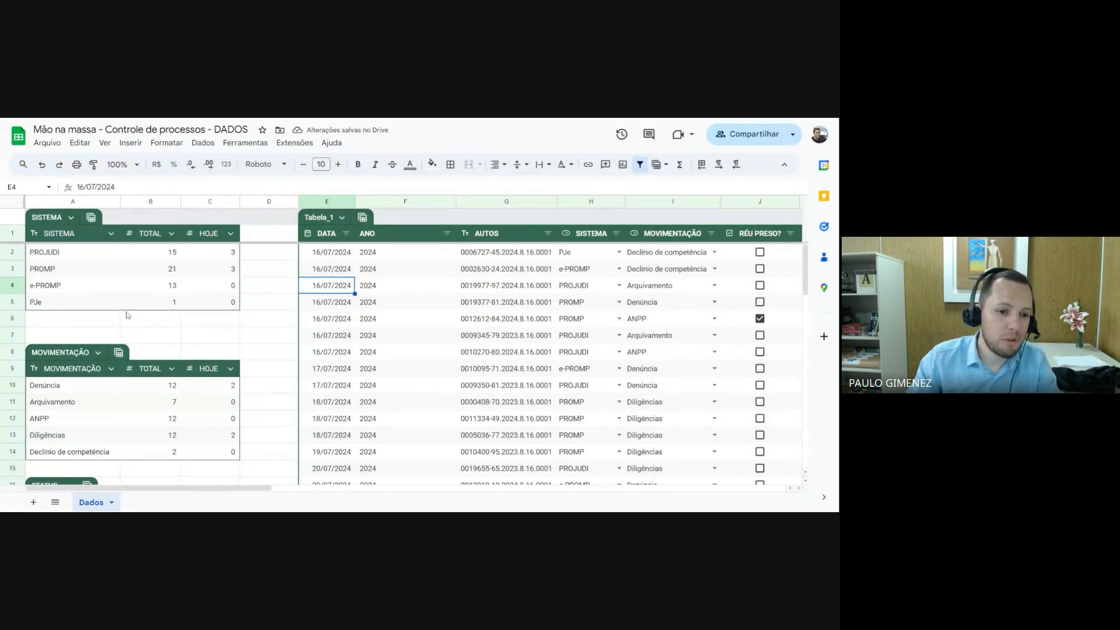
Review the MOVIMENTAÇÃO and STATUS summary tables and the free space below them
{"action": "scroll", "coordinate": [118, 330], "scroll_direction": "down", "scroll_amount": 5}
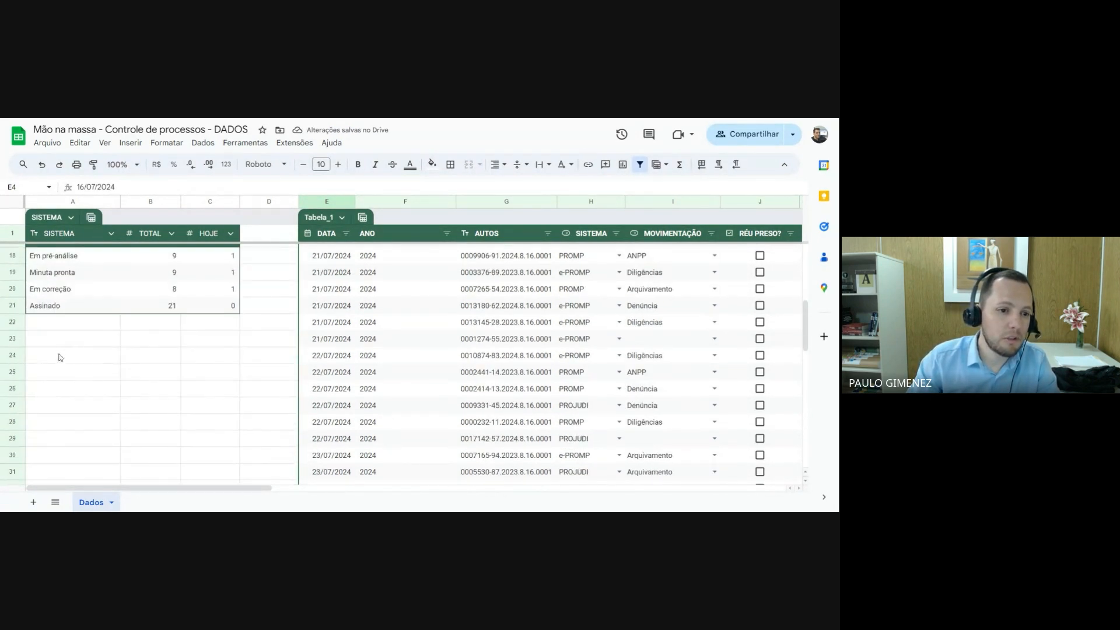
{"action": "left_click", "coordinate": [64, 358]}
{"action": "scroll", "coordinate": [70, 362], "scroll_direction": "up", "scroll_amount": 6}
{"action": "scroll", "coordinate": [82, 367], "scroll_direction": "down", "scroll_amount": 4}
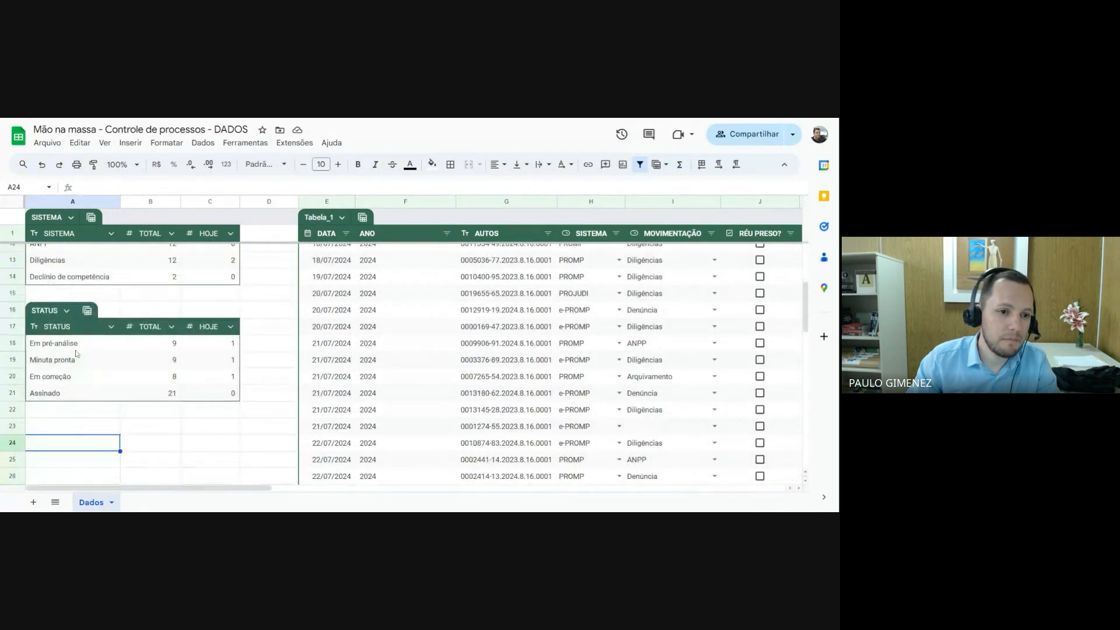
{"action": "scroll", "coordinate": [87, 373], "scroll_direction": "up", "scroll_amount": 3}
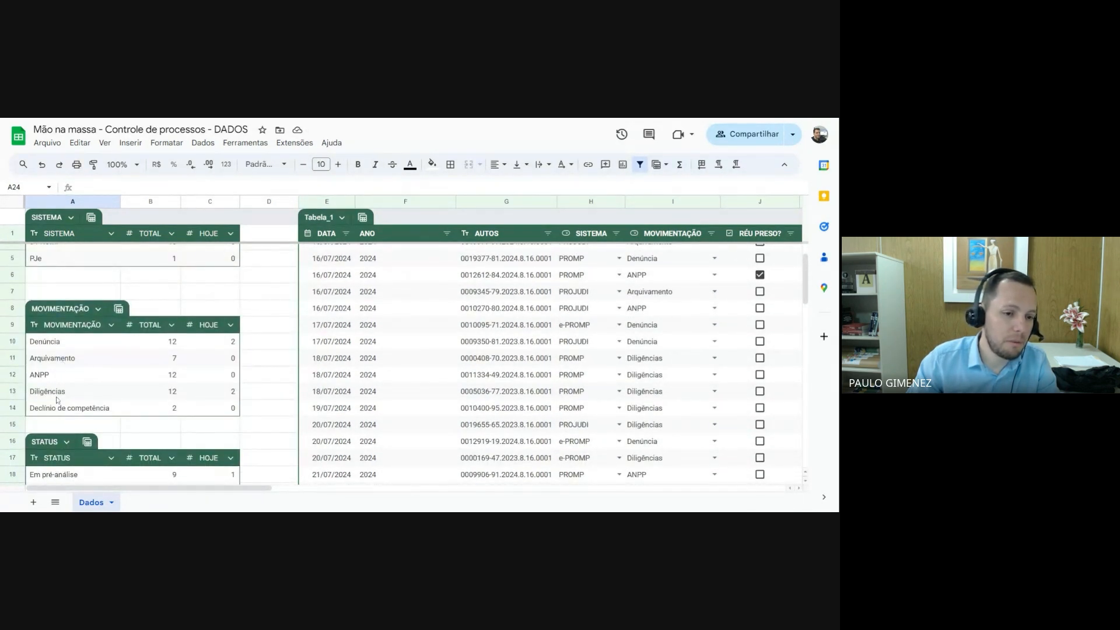
{"action": "scroll", "coordinate": [59, 402], "scroll_direction": "down", "scroll_amount": 1}
{"action": "scroll", "coordinate": [59, 402], "scroll_direction": "down", "scroll_amount": 1}
{"action": "scroll", "coordinate": [105, 385], "scroll_direction": "up", "scroll_amount": 3}
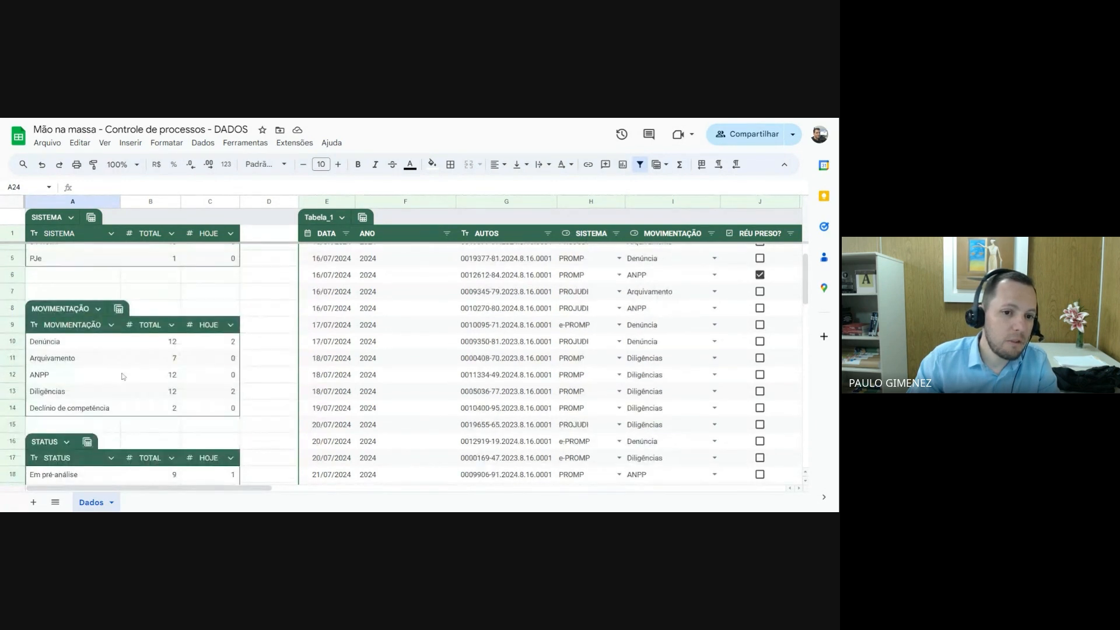
{"action": "scroll", "coordinate": [123, 378], "scroll_direction": "down", "scroll_amount": 3}
{"action": "scroll", "coordinate": [114, 350], "scroll_direction": "up", "scroll_amount": 2}
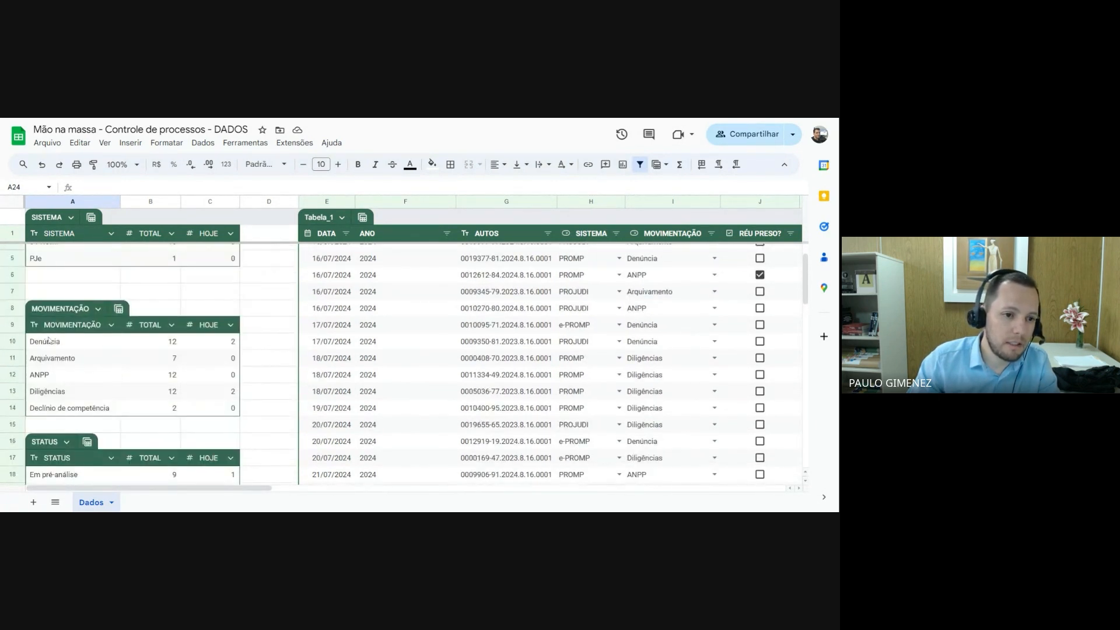
Copy the MOVIMENTAÇÃO and TOTAL columns in A9:B14 and paste them at A24, below the STATUS table
{"action": "left_click_drag", "start_coordinate": [49, 342], "coordinate": [230, 409]}
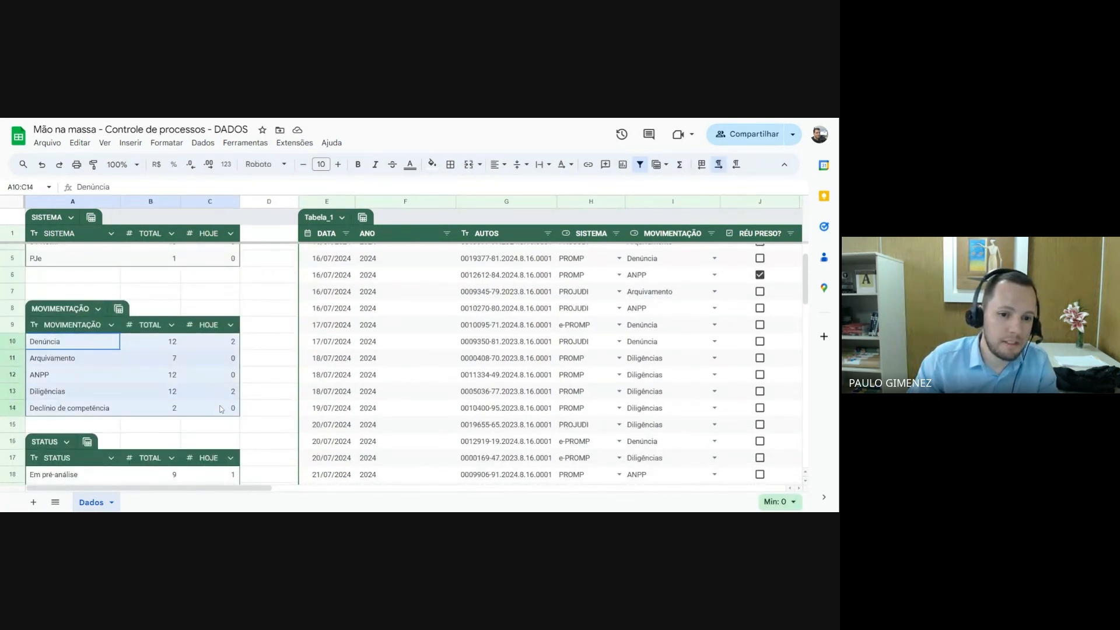
{"action": "left_click", "coordinate": [70, 341]}
{"action": "left_click_drag", "start_coordinate": [70, 325], "coordinate": [175, 411]}
{"action": "key", "text": "ctrl+c"}
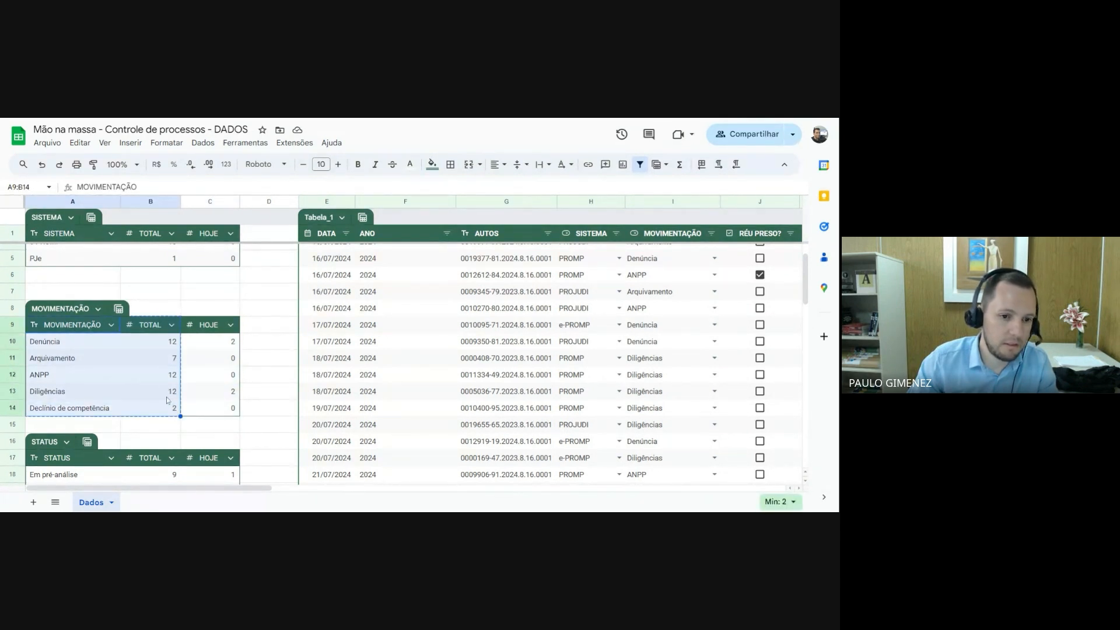
{"action": "scroll", "coordinate": [168, 400], "scroll_direction": "down", "scroll_amount": 5}
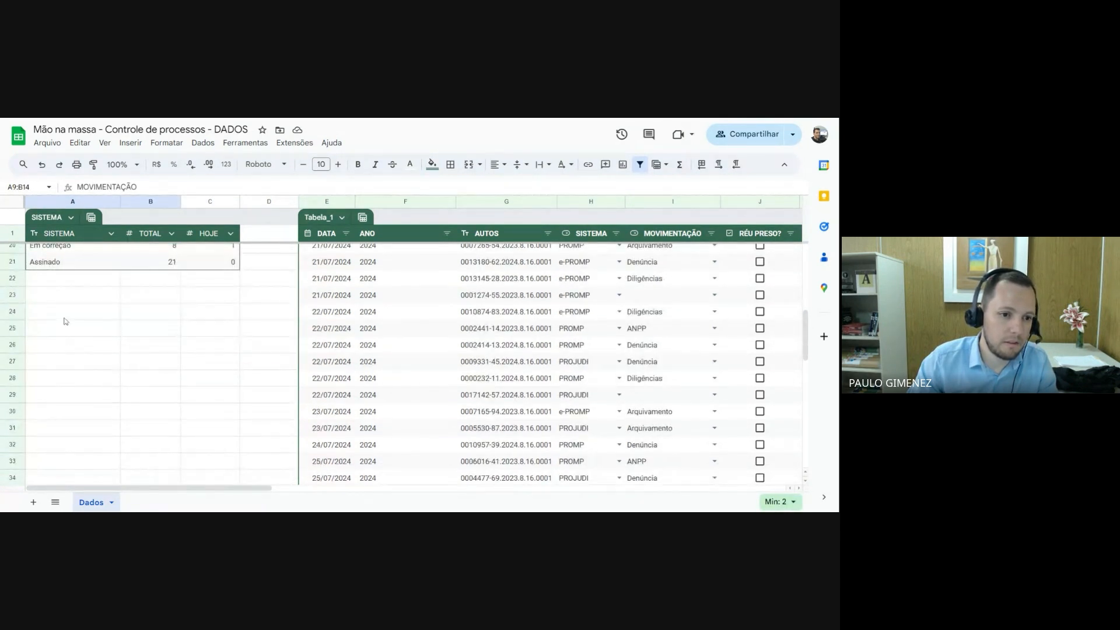
{"action": "left_click", "coordinate": [66, 320]}
{"action": "key", "text": "ctrl+v"}
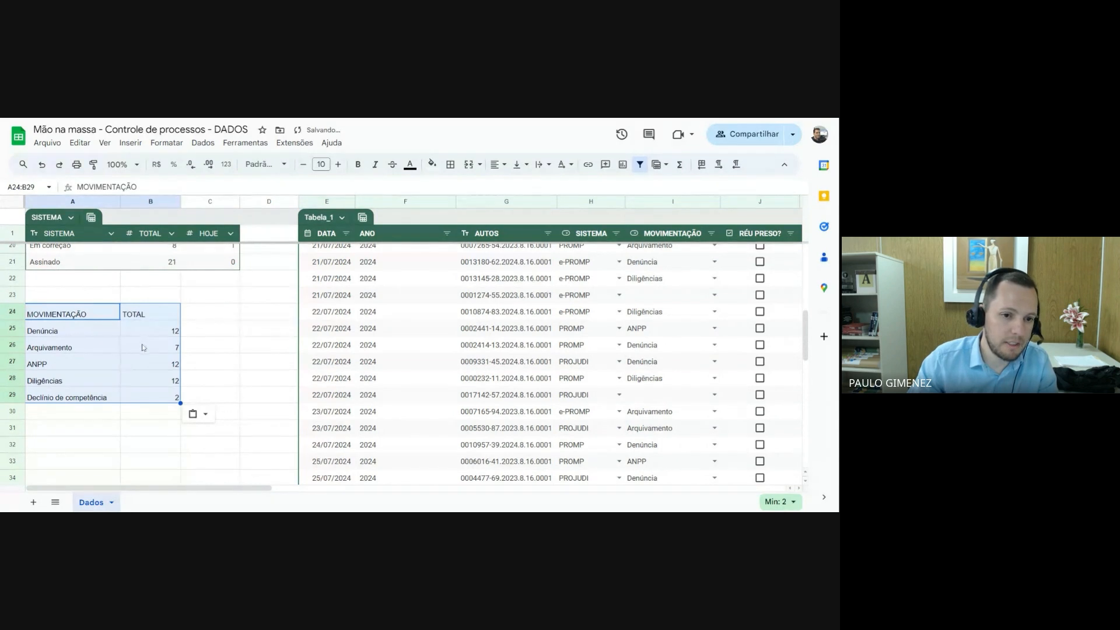
Add 2024 as a year header in C24, beside TOTAL in the pasted summary
{"action": "left_click", "coordinate": [209, 319]}
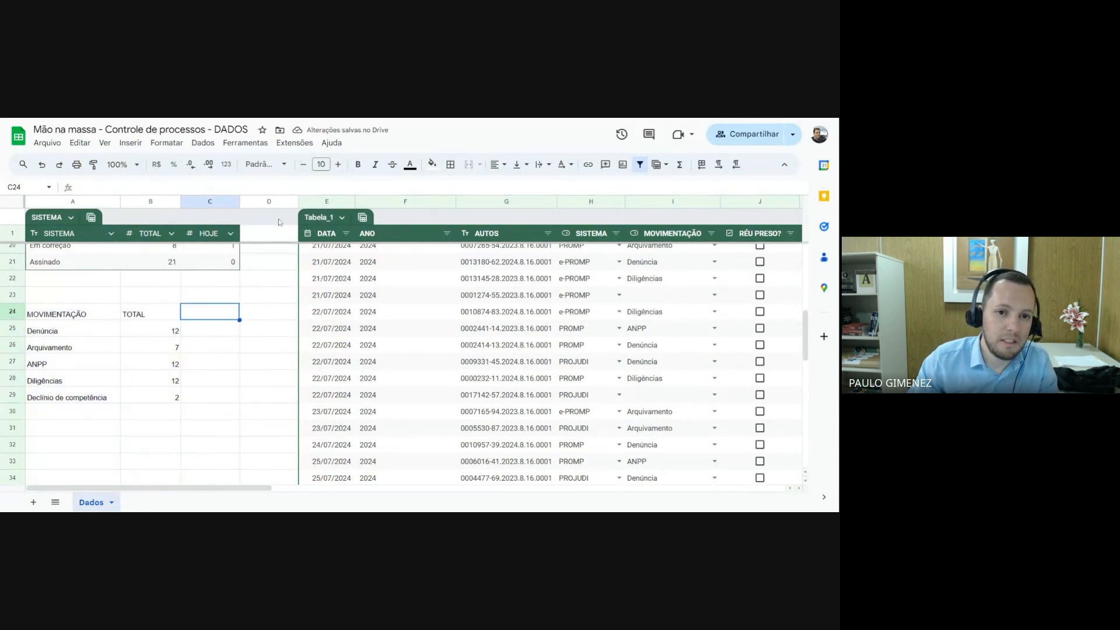
{"action": "left_click", "coordinate": [269, 202]}
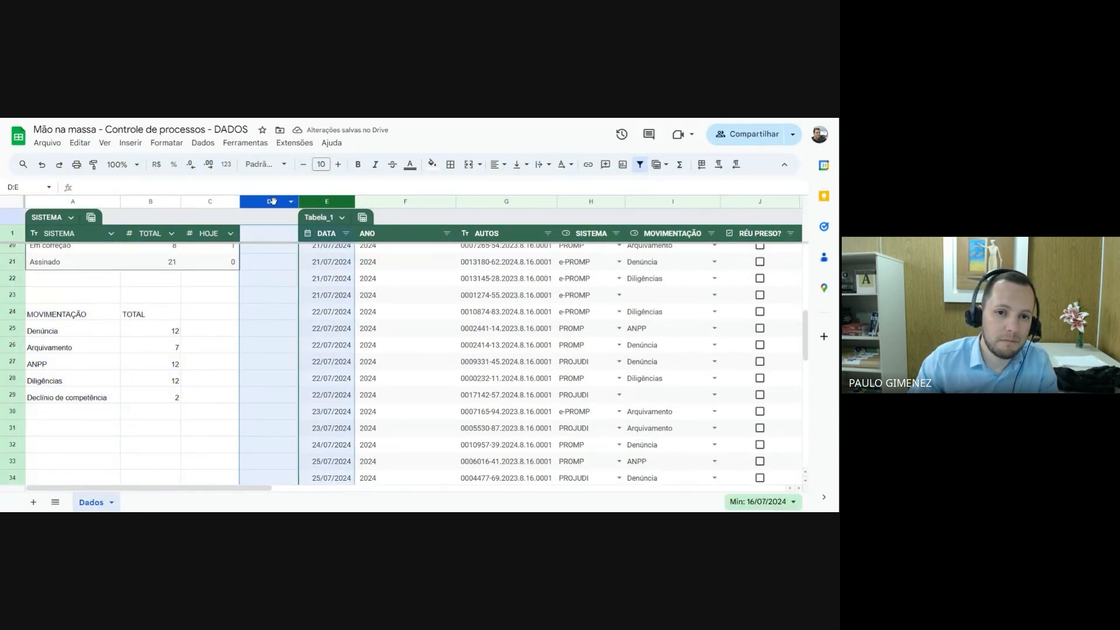
{"action": "left_click", "coordinate": [211, 315]}
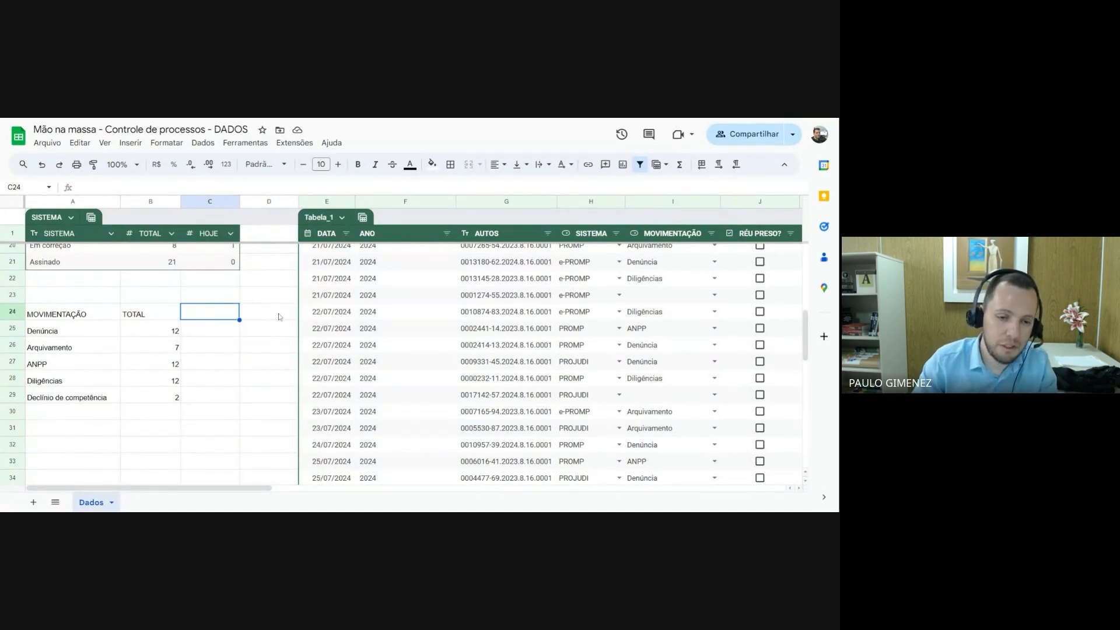
{"action": "type", "text": "2024"}
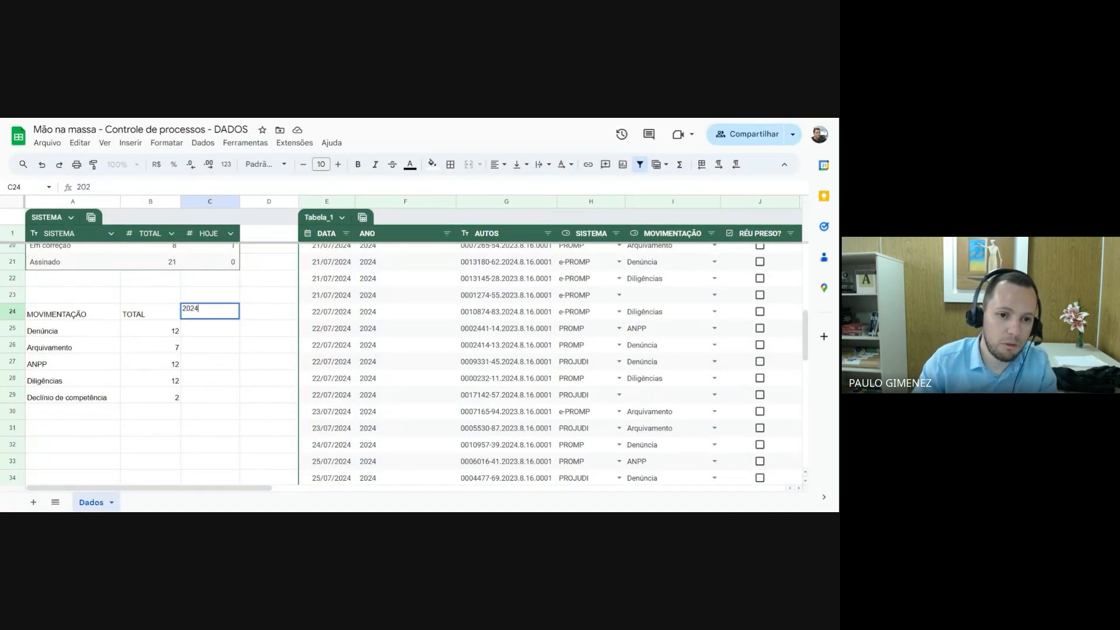
{"action": "key", "text": "Return"}
{"action": "key", "text": "Up"}
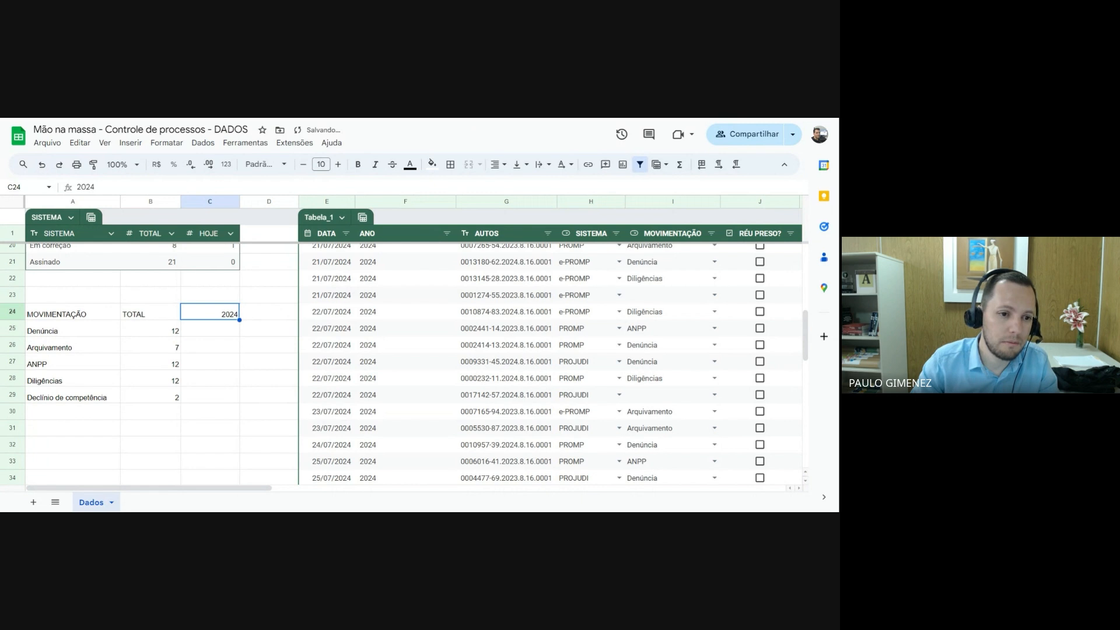
Clear the pasted TOTAL values in B25:B29, keeping the header
{"action": "key", "text": "Down"}
{"action": "key", "text": "Left"}
{"action": "key", "text": "Right"}
{"action": "key", "text": "Left"}
{"action": "key", "text": "shift+Down"}
{"action": "key", "text": "shift+Down"}
{"action": "key", "text": "shift+Down"}
{"action": "key", "text": "shift+Down"}
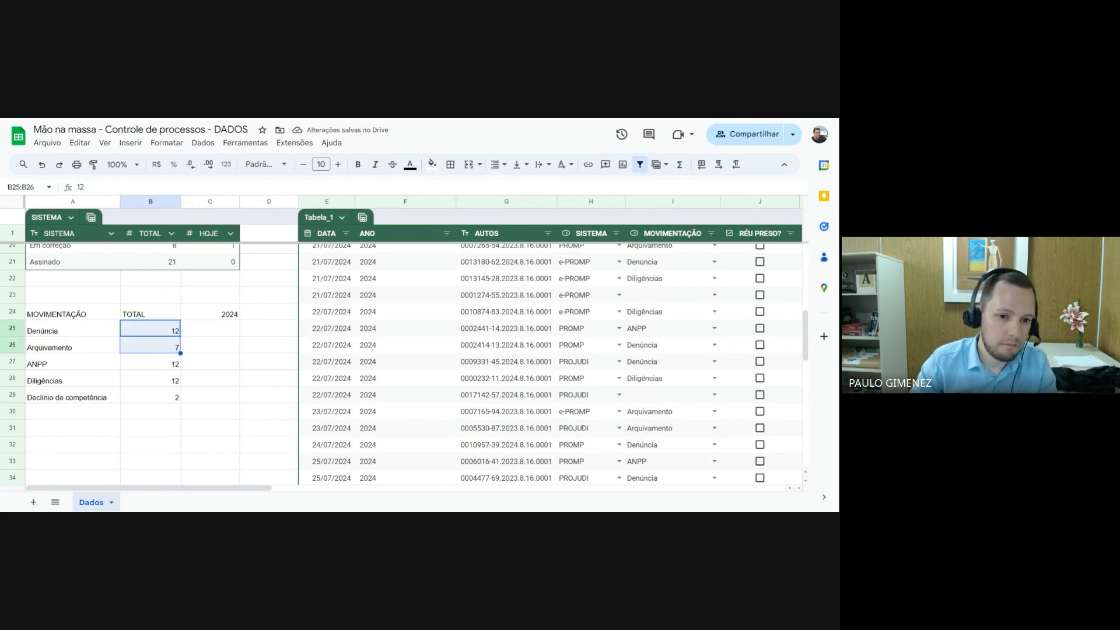
{"action": "key", "text": "Delete"}
Start a CONT.SES formula in C25 that matches the MOVIMENTAÇÃO column I:I against Denúncia in A25
{"action": "key", "text": "Up"}
{"action": "key", "text": "Right"}
{"action": "key", "text": "Down"}
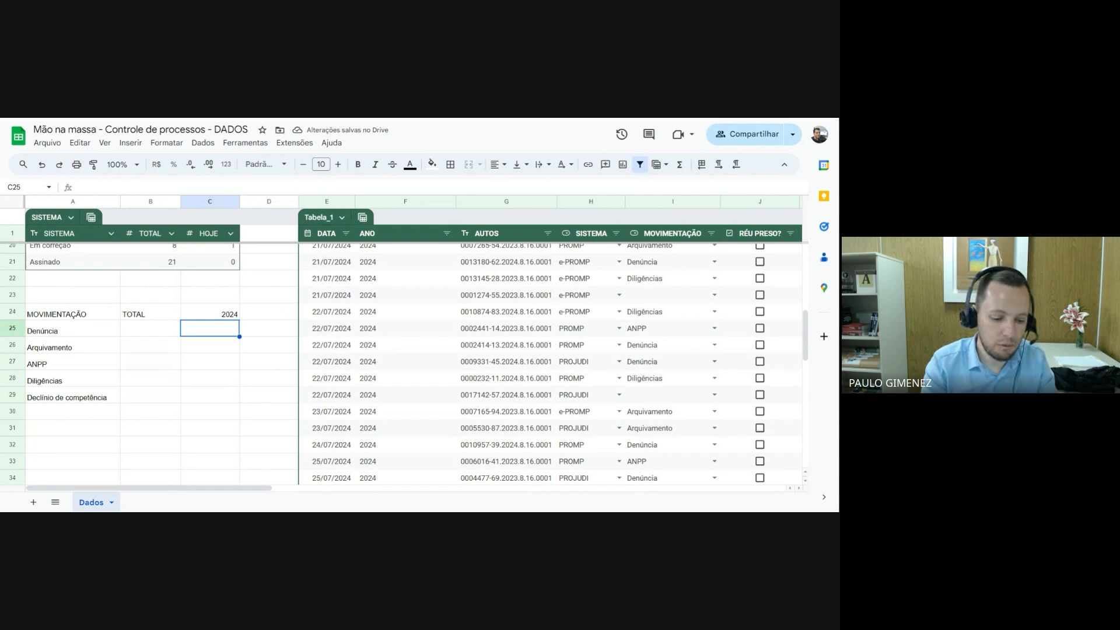
{"action": "type", "text": "=CONT"}
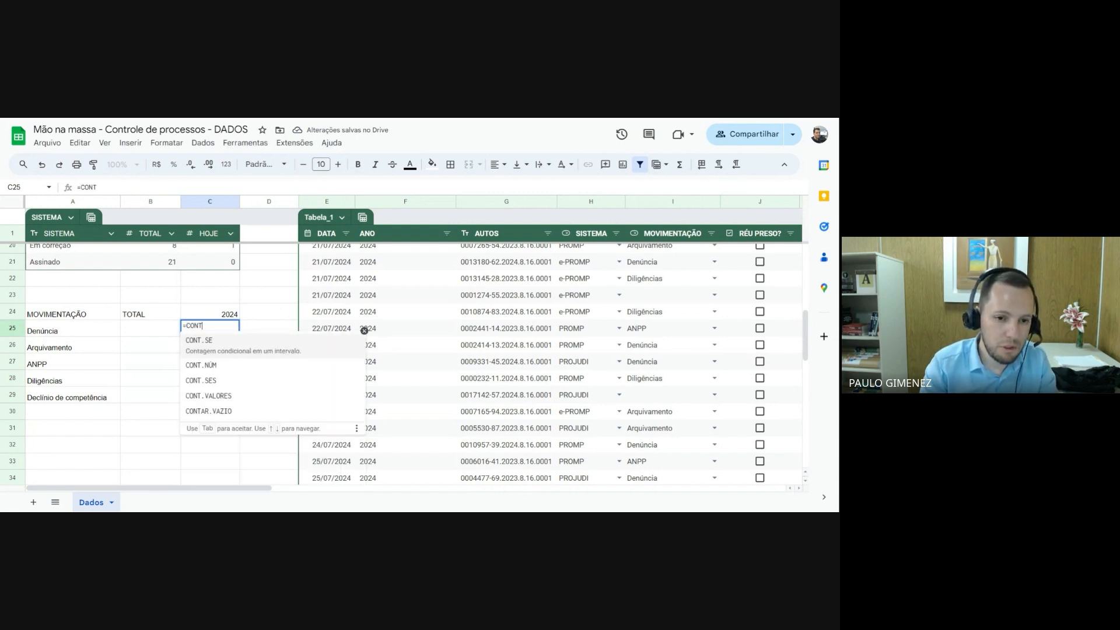
{"action": "type", "text": ".SES"}
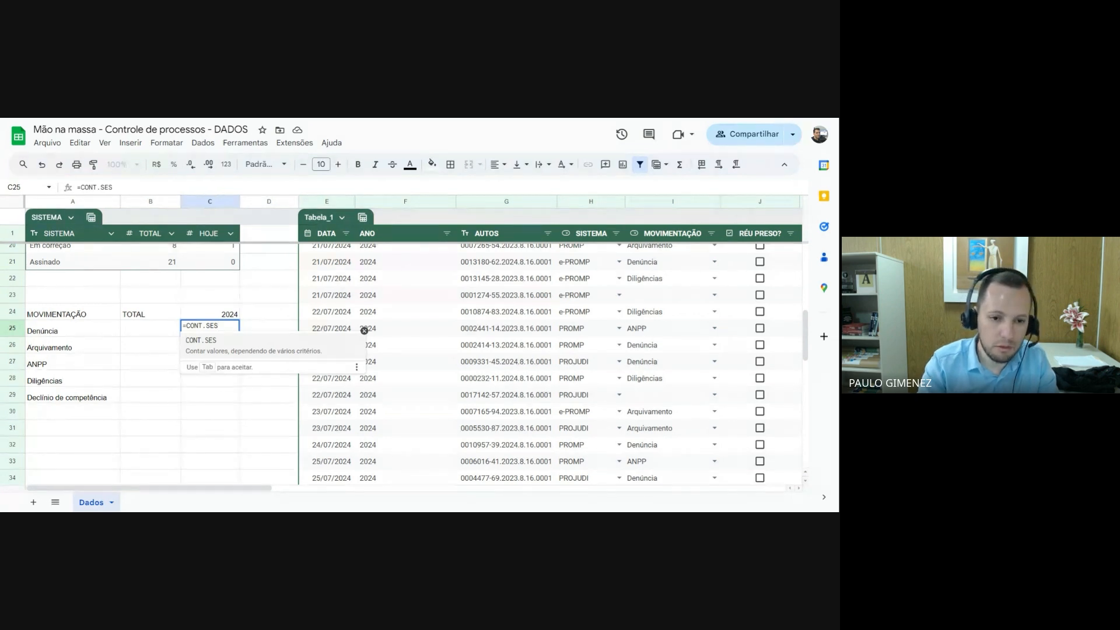
{"action": "type", "text": "("}
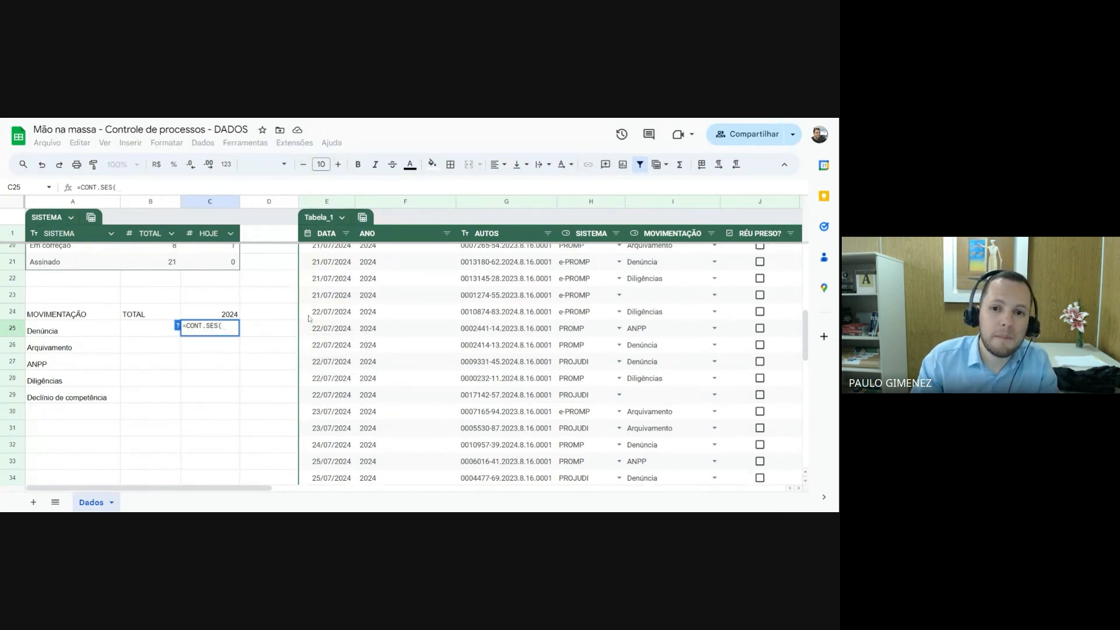
{"action": "left_click", "coordinate": [664, 205]}
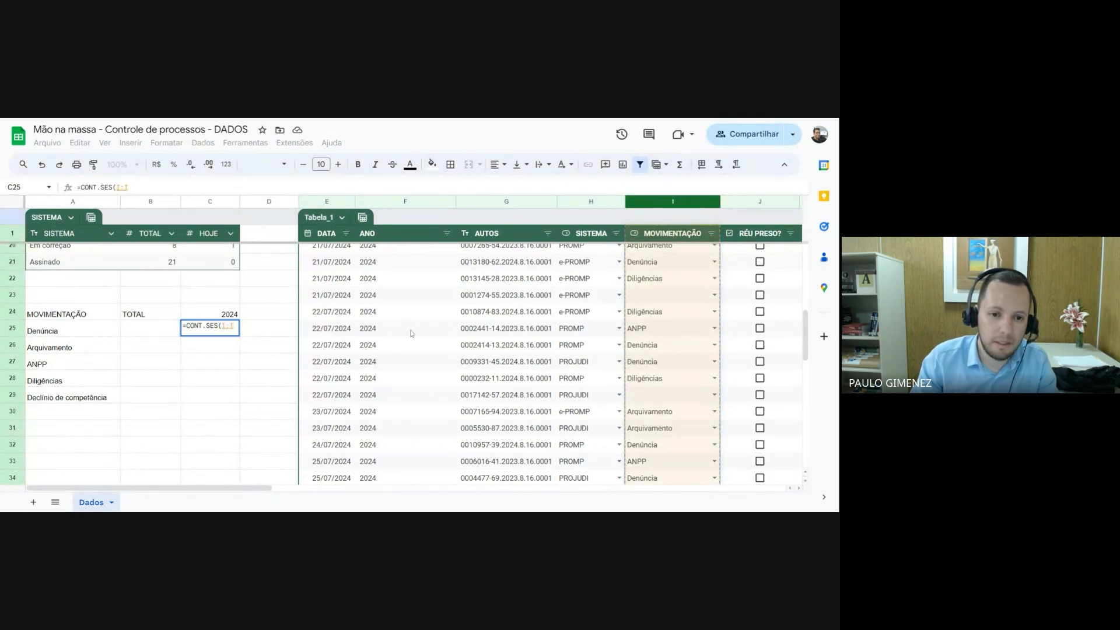
{"action": "type", "text": ";"}
{"action": "left_click", "coordinate": [52, 336]}
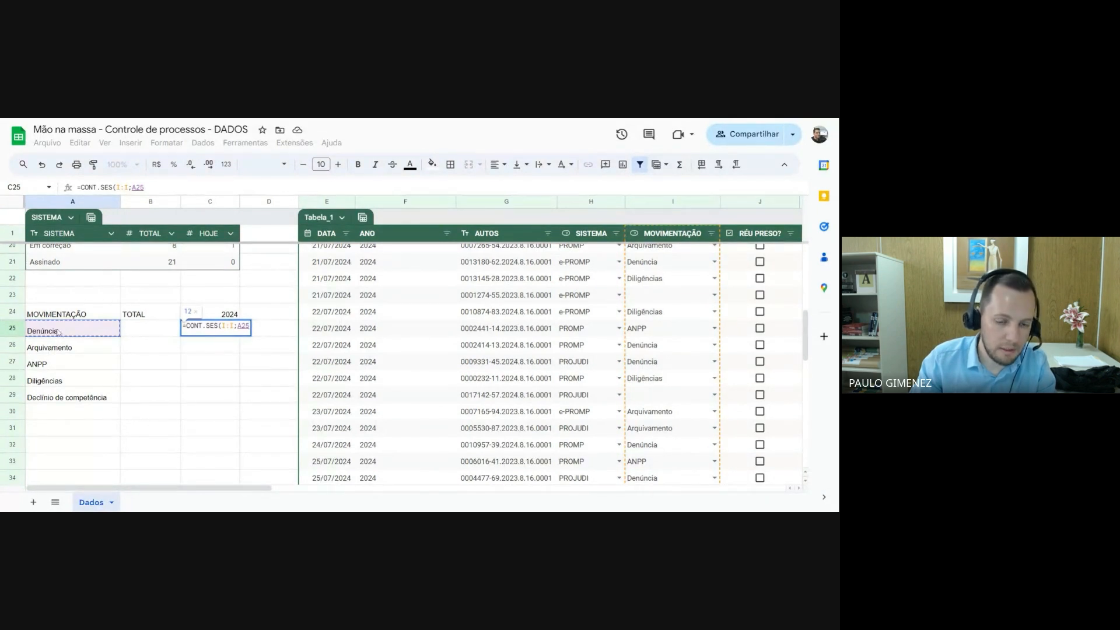
{"action": "type", "text": ";"}
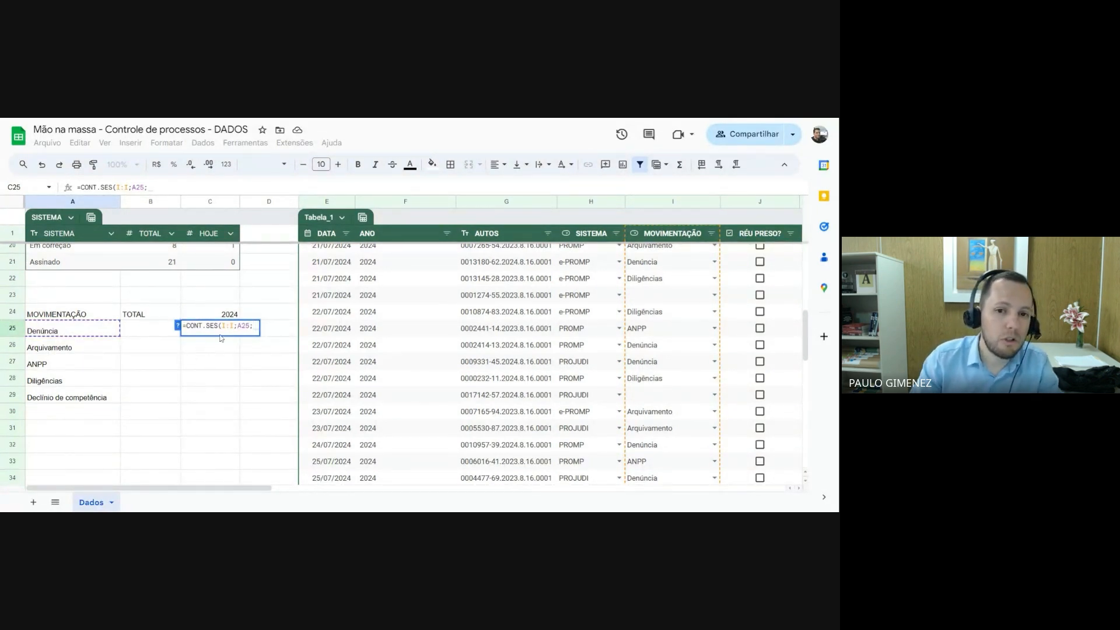
Complete the C25 formula with ANO column F:F matched against the locked year header $C$24, and fill it down to C29
{"action": "left_click", "coordinate": [400, 202]}
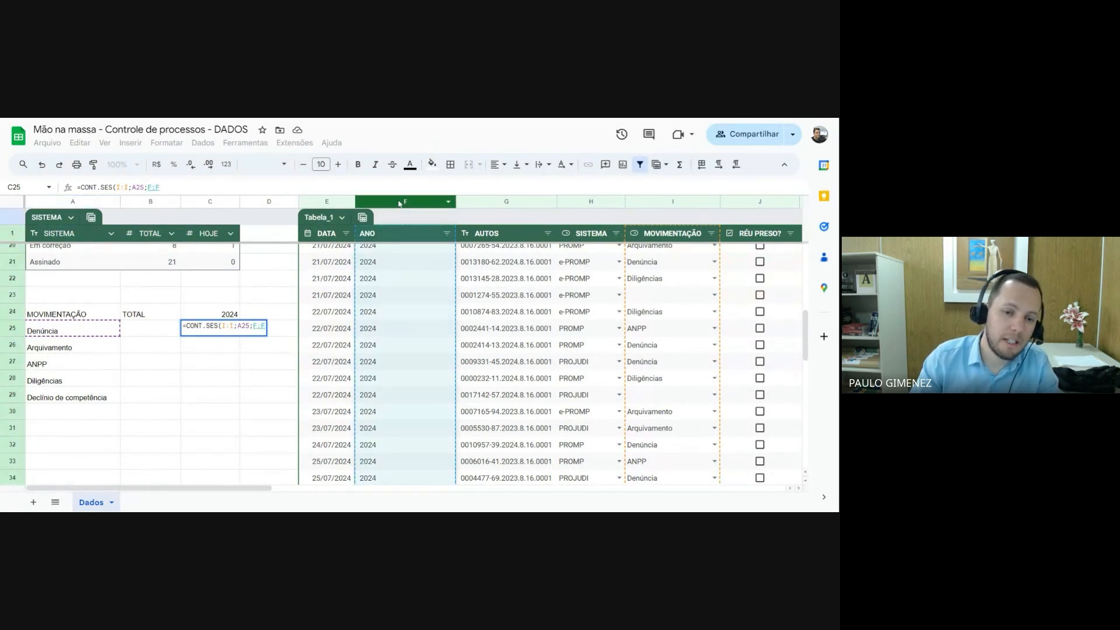
{"action": "type", "text": ";20"}
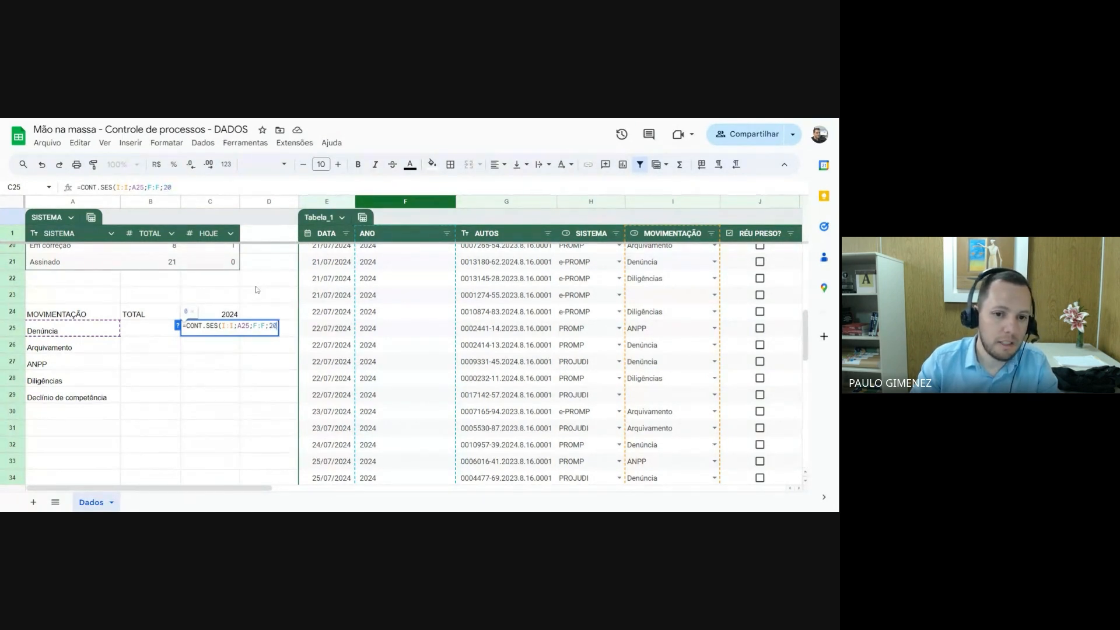
{"action": "type", "text": "24"}
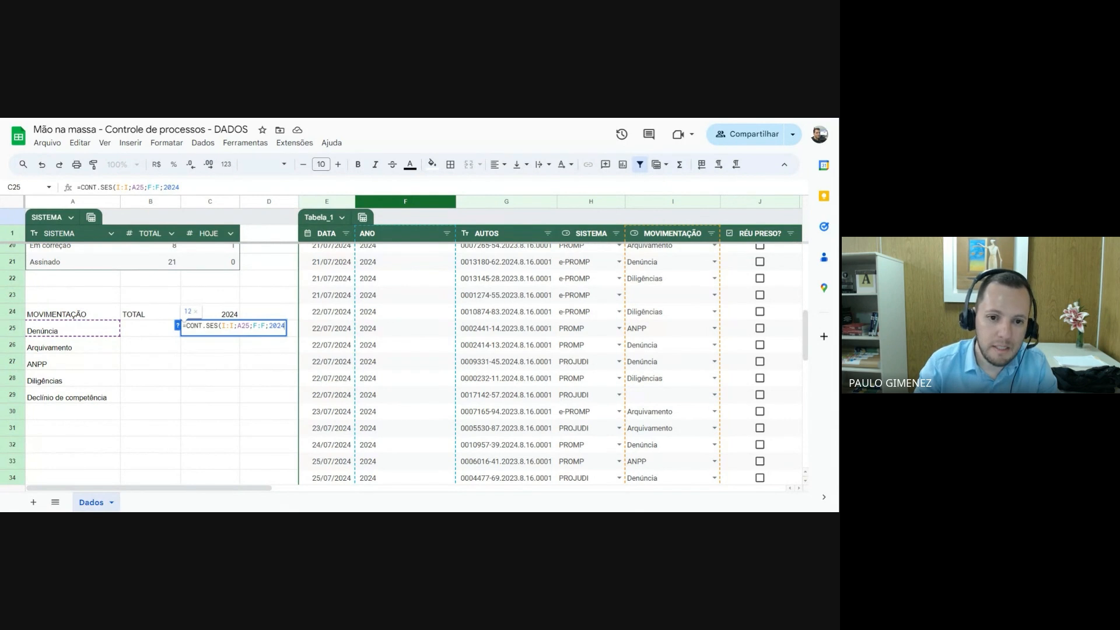
{"action": "key", "text": "BackSpace"}
{"action": "key", "text": "BackSpace"}
{"action": "key", "text": "BackSpace"}
{"action": "key", "text": "BackSpace"}
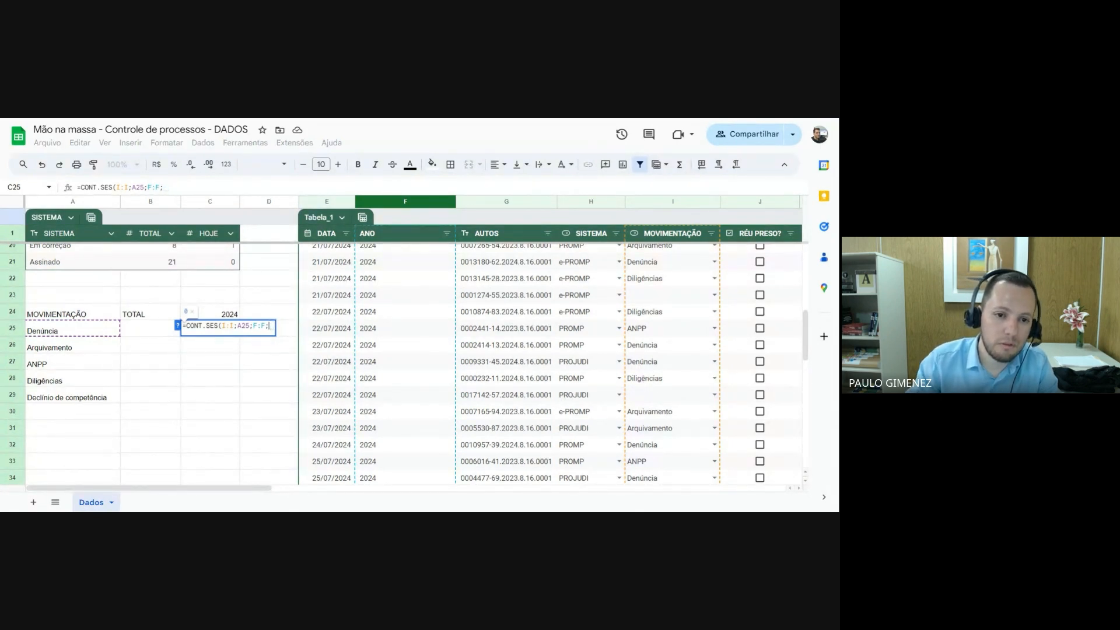
{"action": "left_click", "coordinate": [222, 314]}
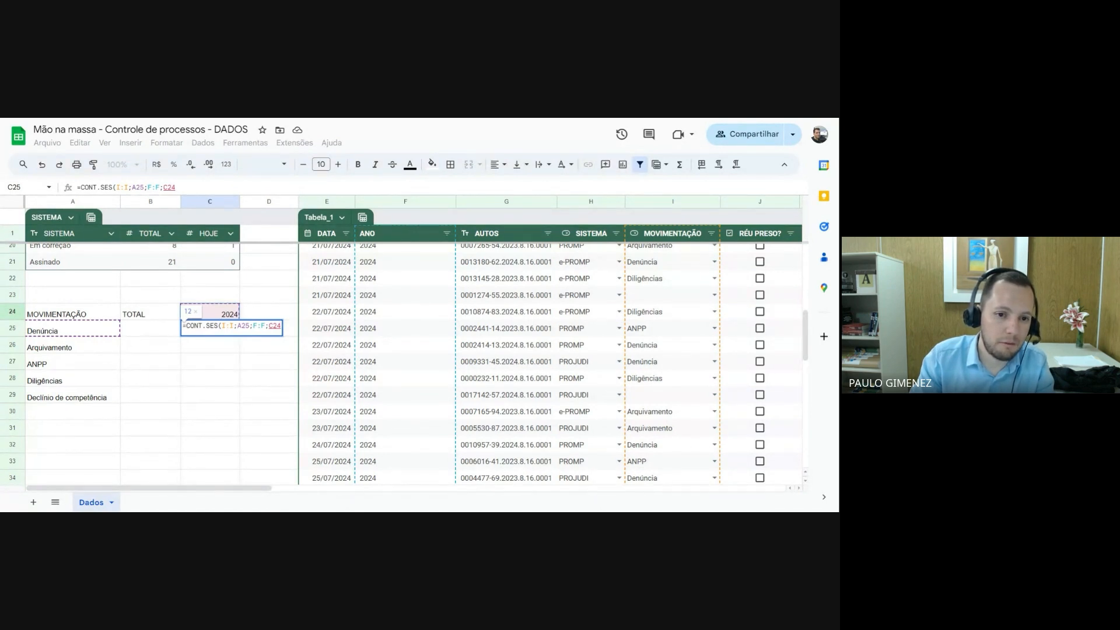
{"action": "key", "text": "F4"}
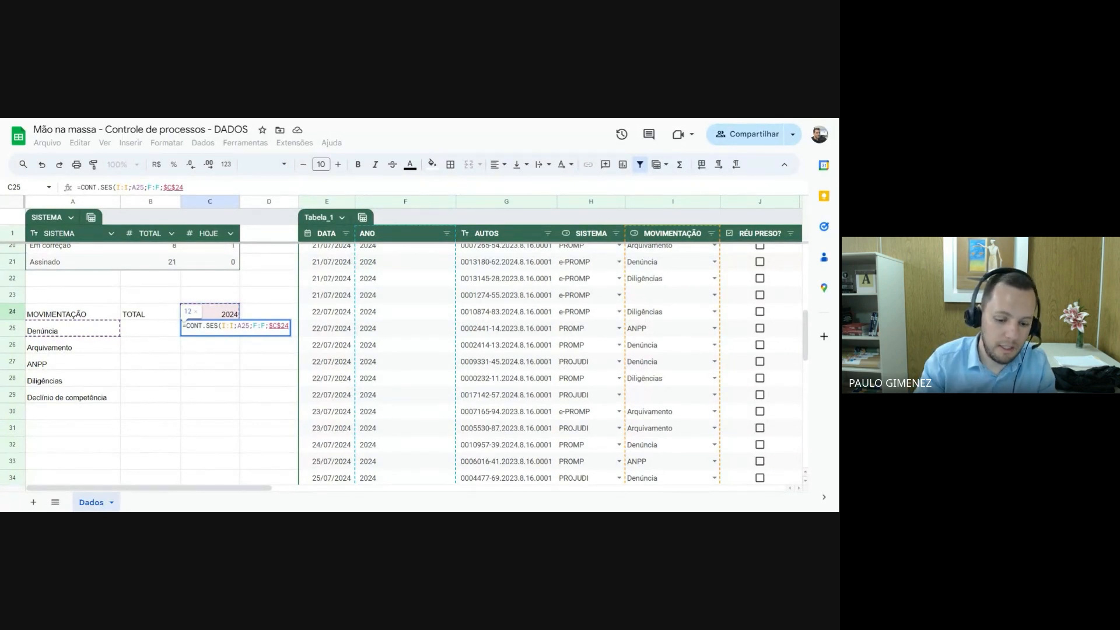
{"action": "type", "text": ")"}
{"action": "key", "text": "Return"}
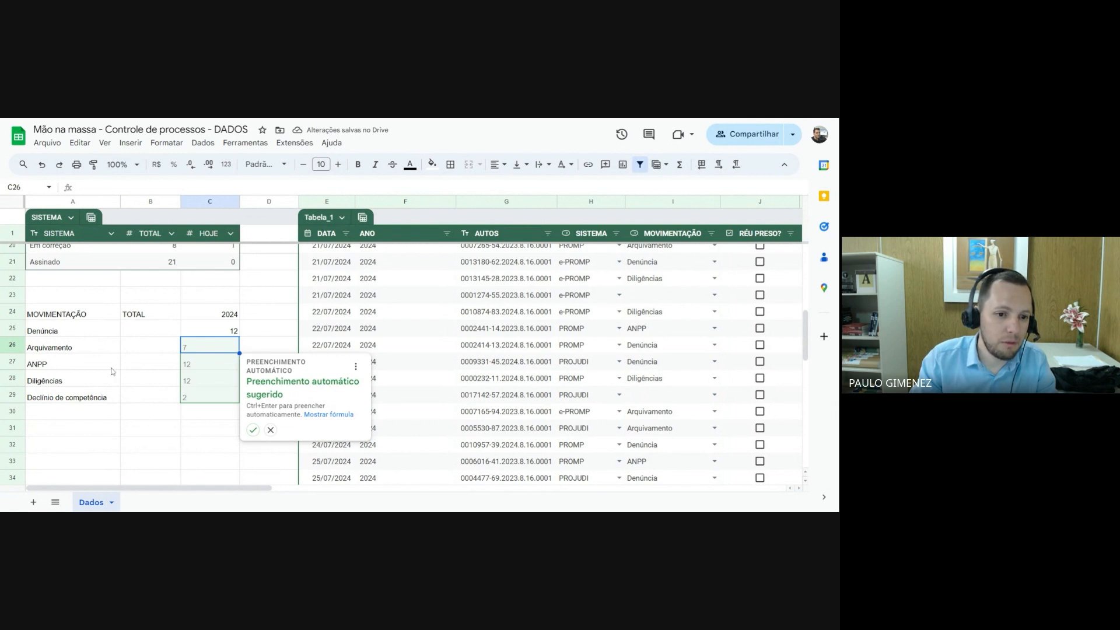
{"action": "left_click", "coordinate": [253, 430]}
Change the year reference in the C25 formula to C$24, locking only the row, and refill it down to C29
{"action": "left_click", "coordinate": [234, 318]}
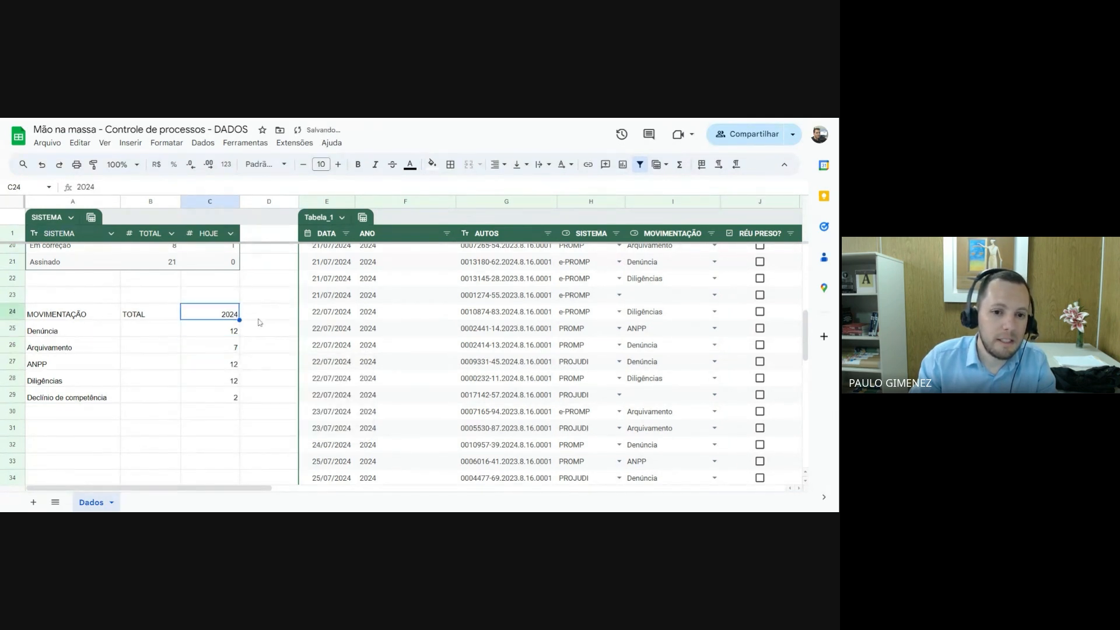
{"action": "left_click", "coordinate": [222, 332]}
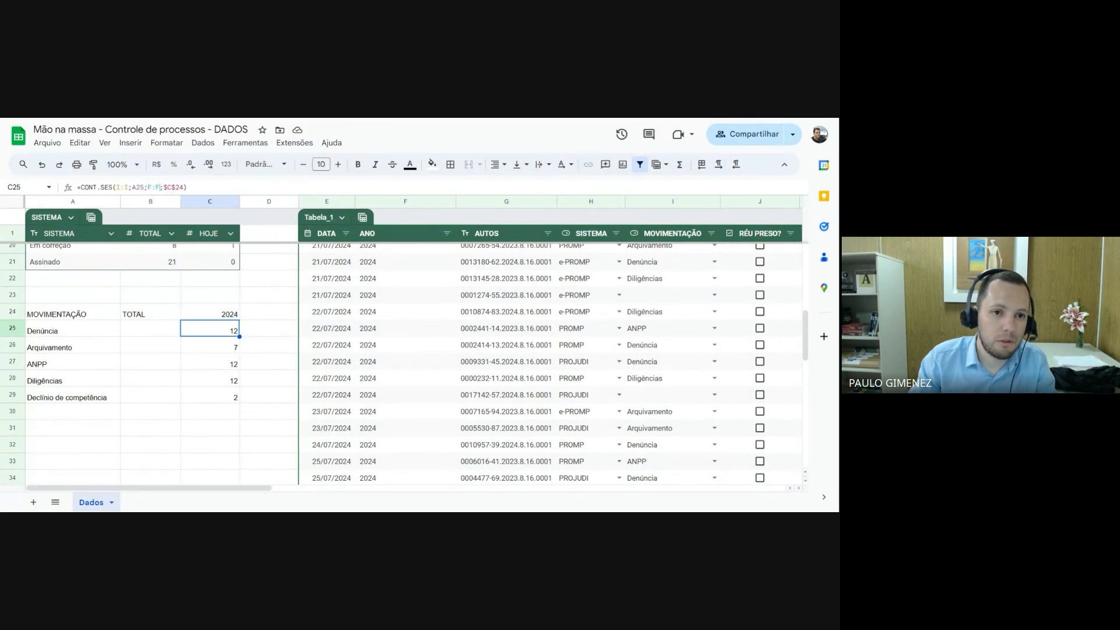
{"action": "left_click", "coordinate": [161, 188]}
{"action": "left_click", "coordinate": [166, 188]}
{"action": "key", "text": "BackSpace"}
{"action": "key", "text": "Return"}
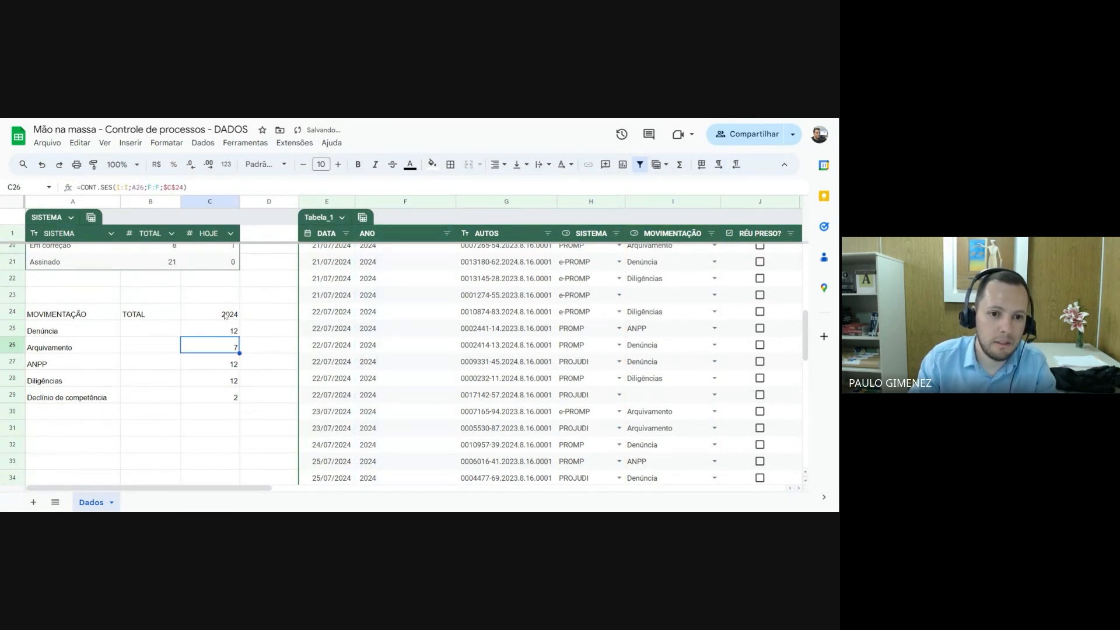
{"action": "left_click", "coordinate": [228, 315]}
{"action": "left_click", "coordinate": [234, 332]}
{"action": "left_click_drag", "start_coordinate": [239, 336], "coordinate": [237, 401]}
Change the year header in C24 to 2023
{"action": "left_click", "coordinate": [272, 313]}
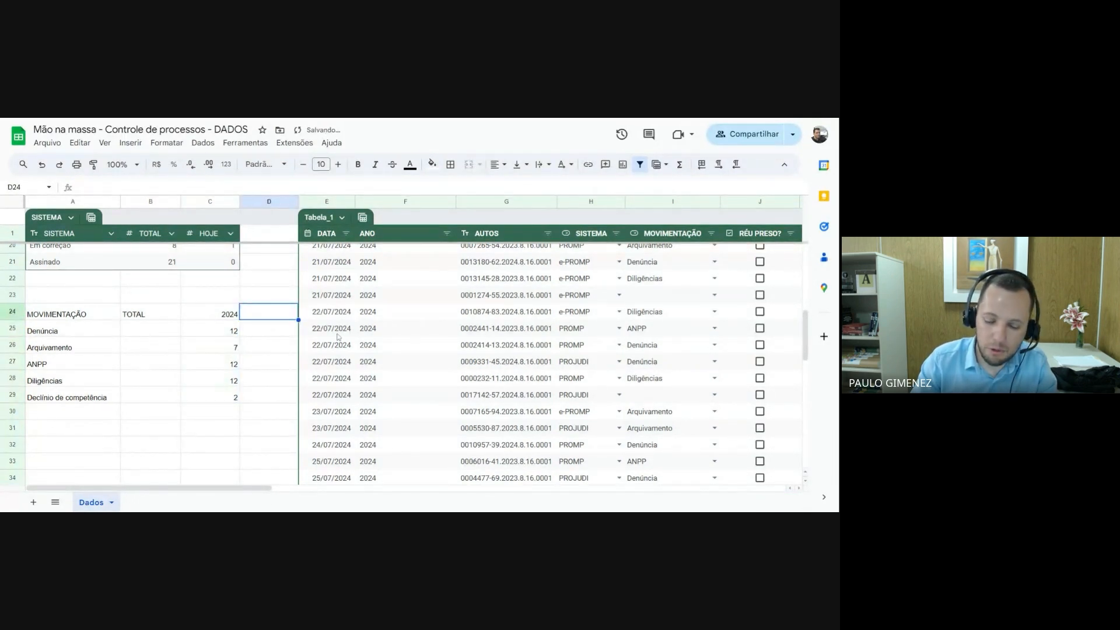
{"action": "key", "text": "Left"}
{"action": "type", "text": "2023"}
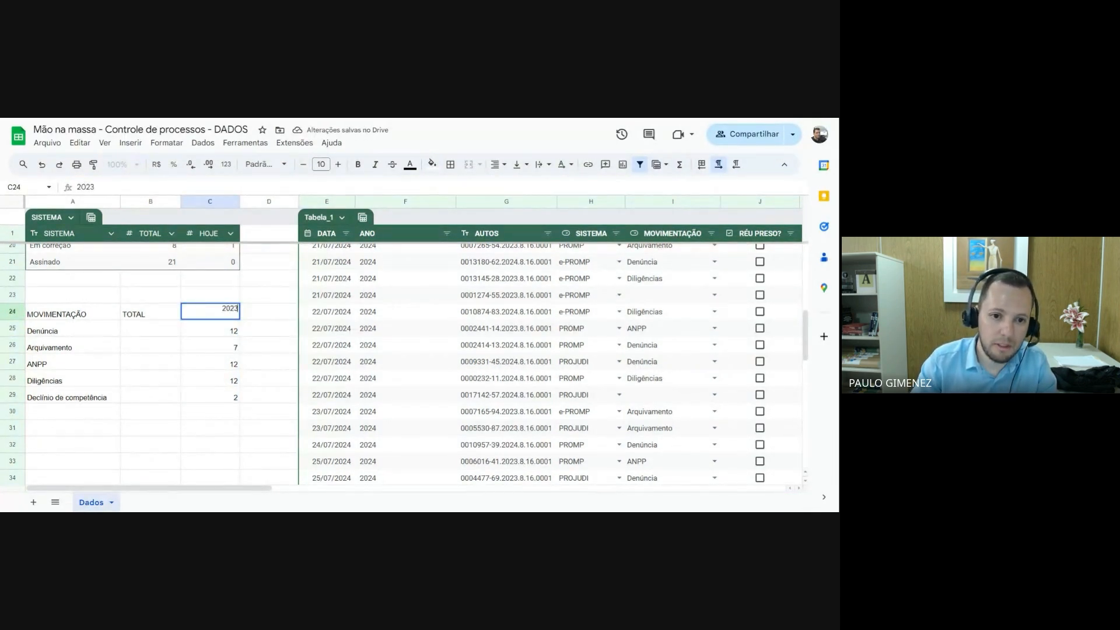
{"action": "key", "text": "Return"}
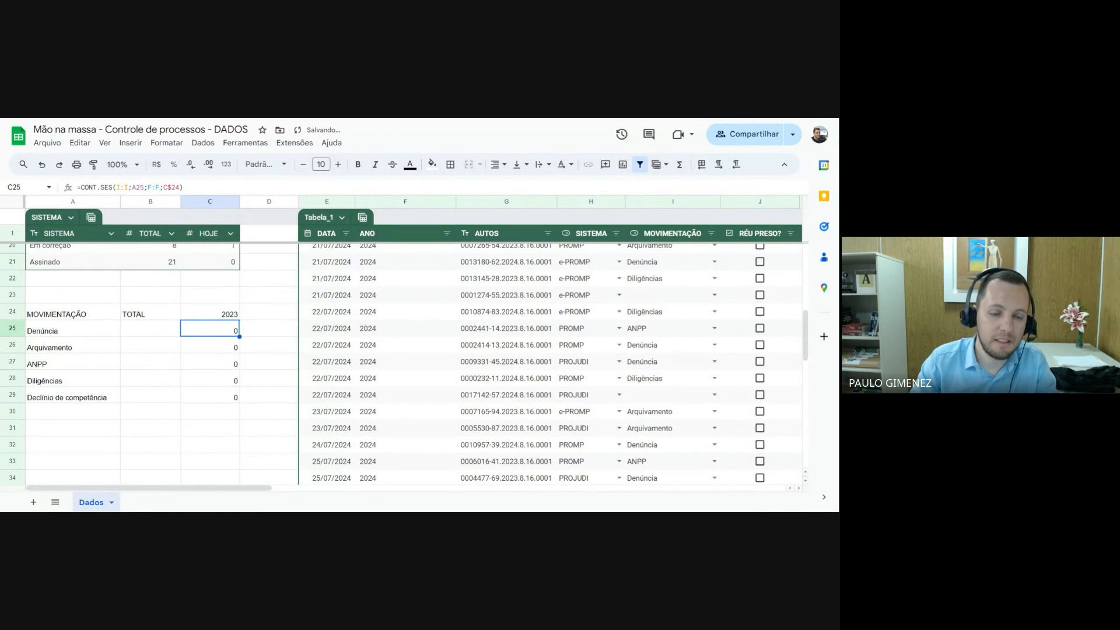
{"action": "key", "text": "Up"}
{"action": "key", "text": "Down"}
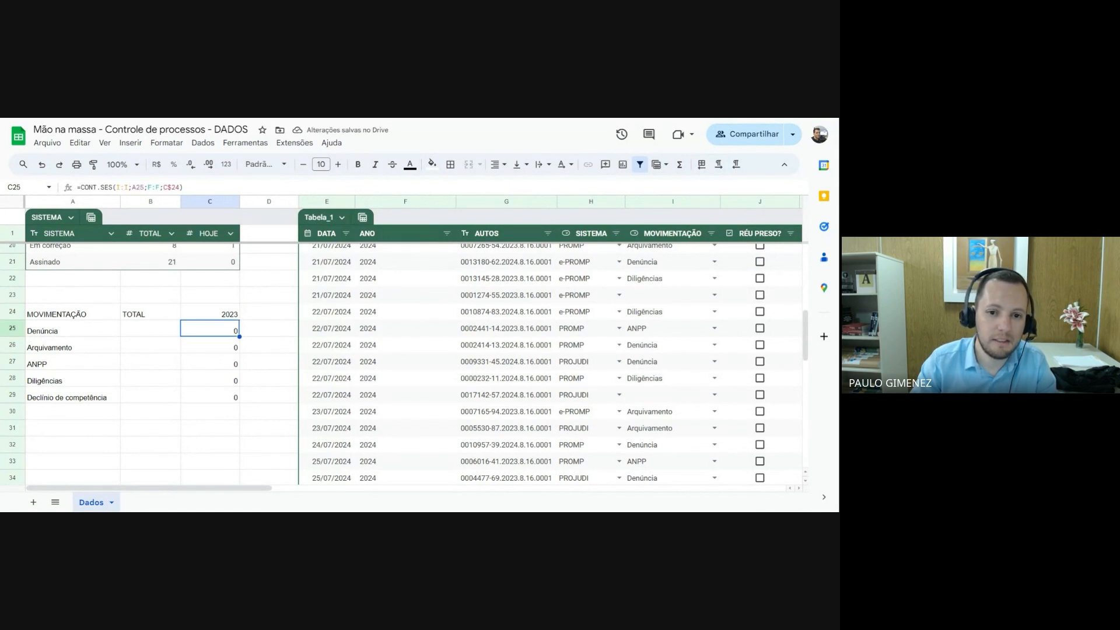
Change the DATA entries in E24 and E25 to 22/07/2023 to test the 2023 counts
{"action": "left_click", "coordinate": [333, 315]}
{"action": "key", "text": "F2"}
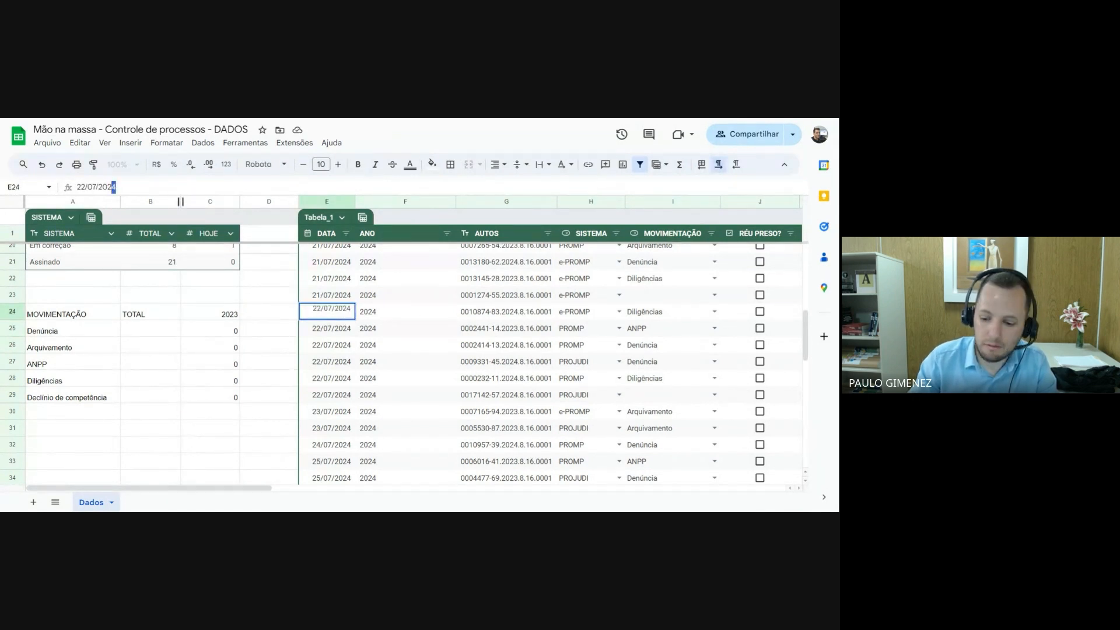
{"action": "type", "text": "3"}
{"action": "key", "text": "Return"}
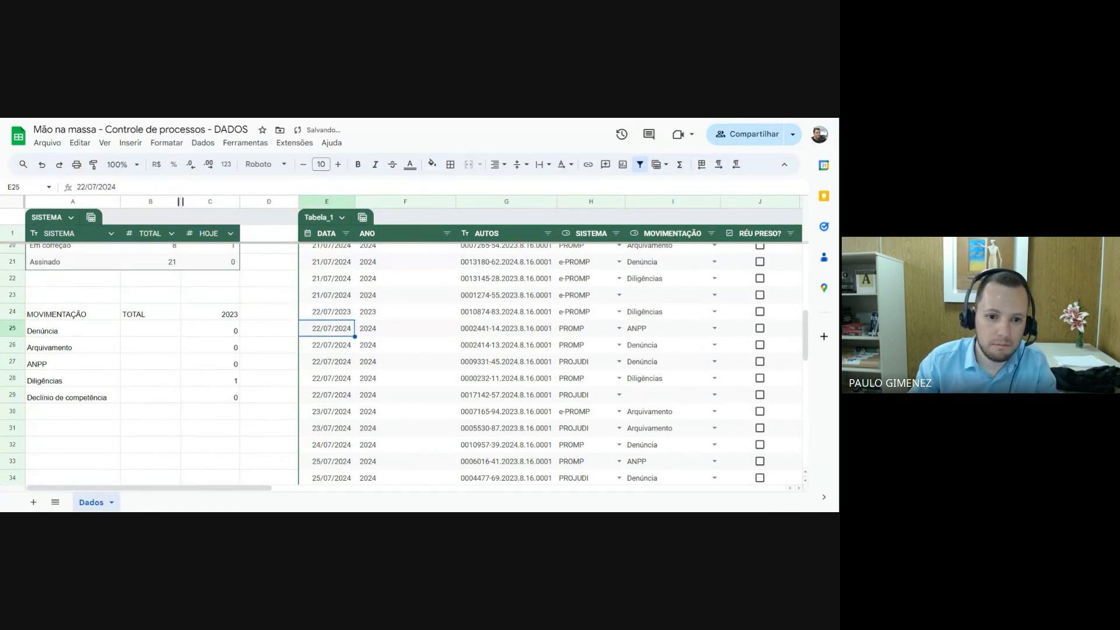
{"action": "left_click", "coordinate": [233, 381]}
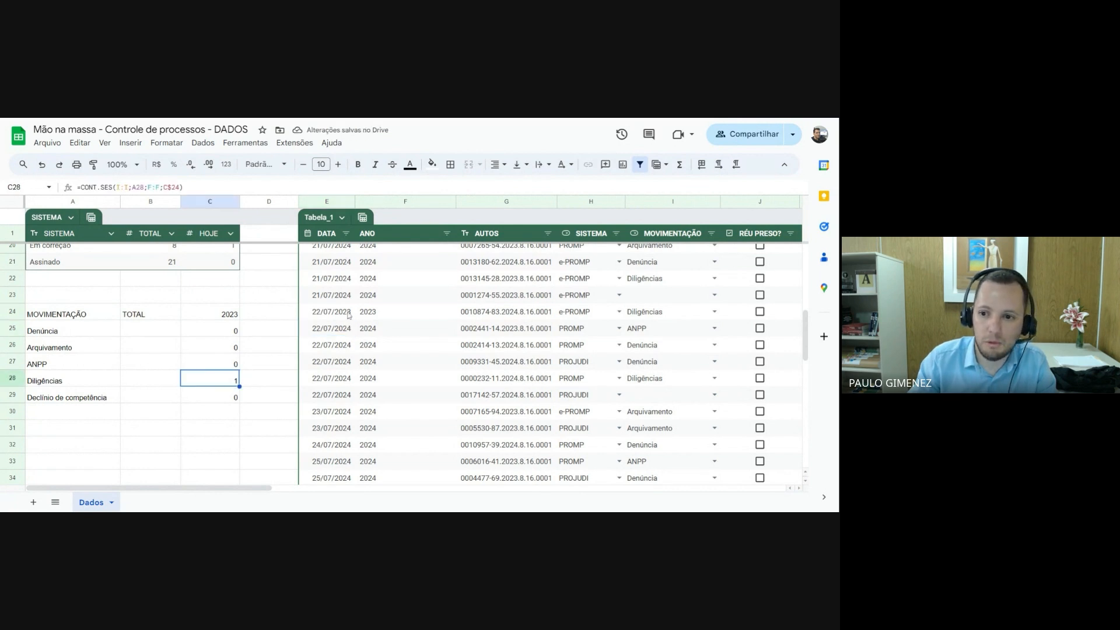
{"action": "left_click_drag", "start_coordinate": [348, 315], "coordinate": [667, 314]}
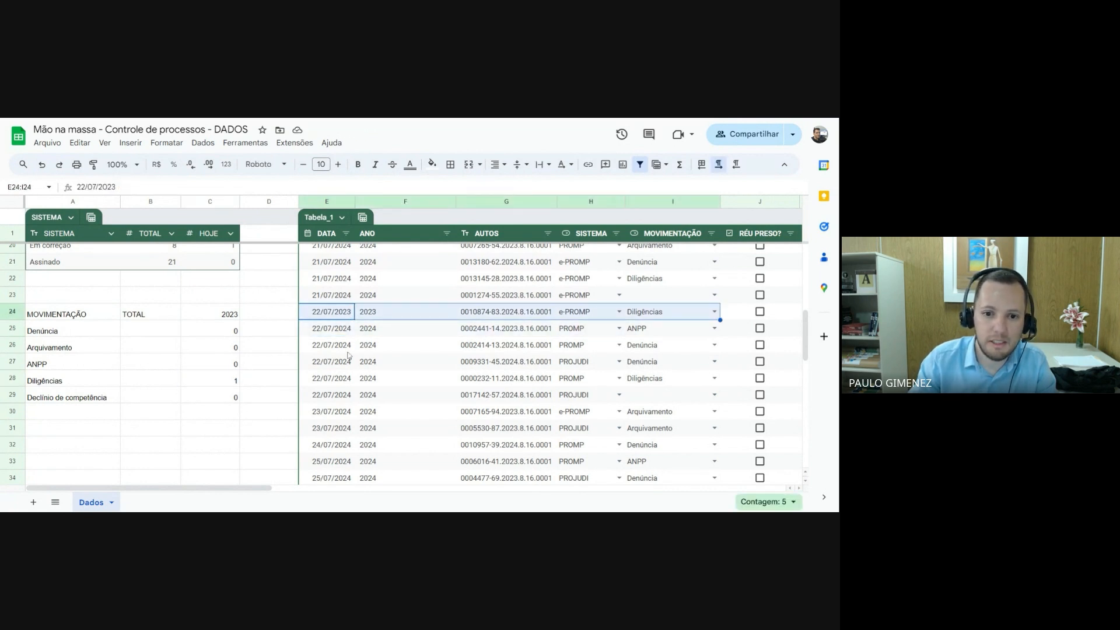
{"action": "left_click", "coordinate": [348, 328]}
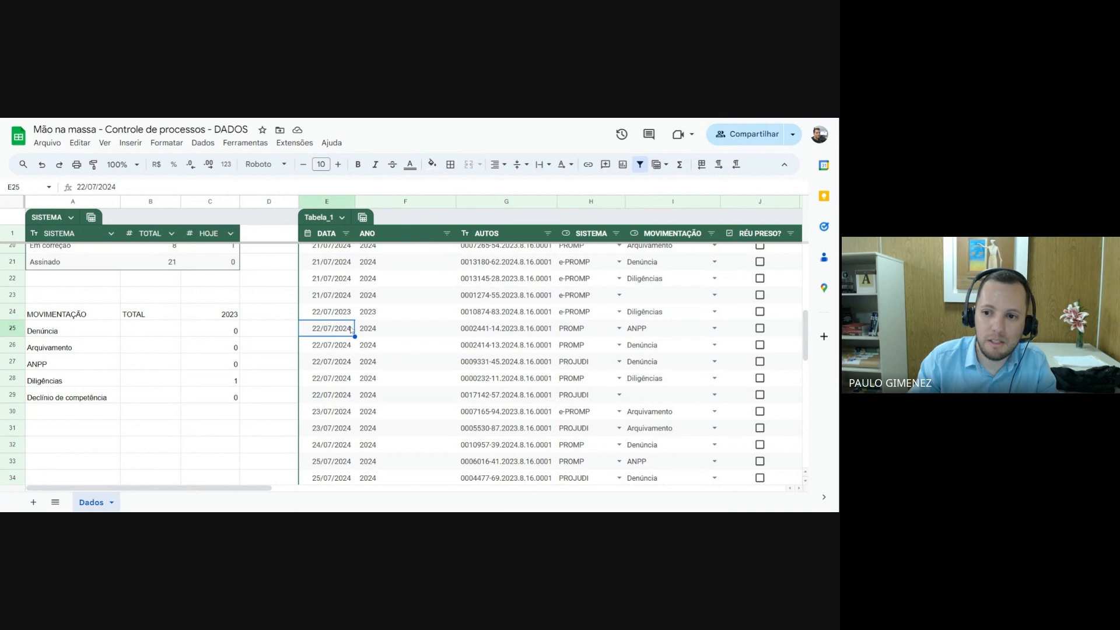
{"action": "double_click", "coordinate": [350, 330]}
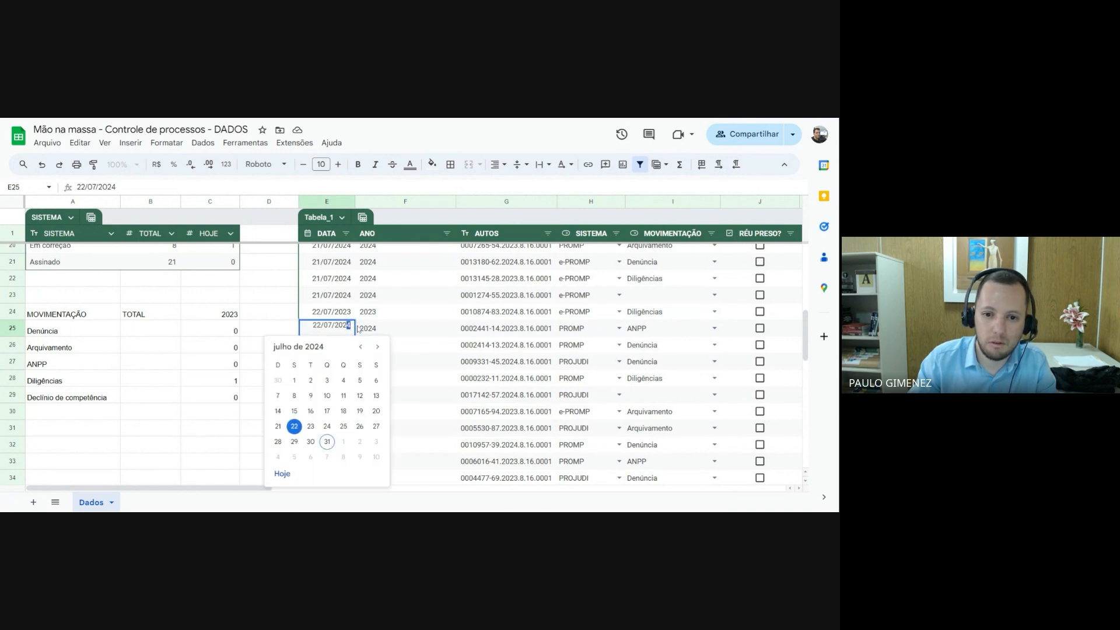
{"action": "type", "text": "3"}
{"action": "key", "text": "Return"}
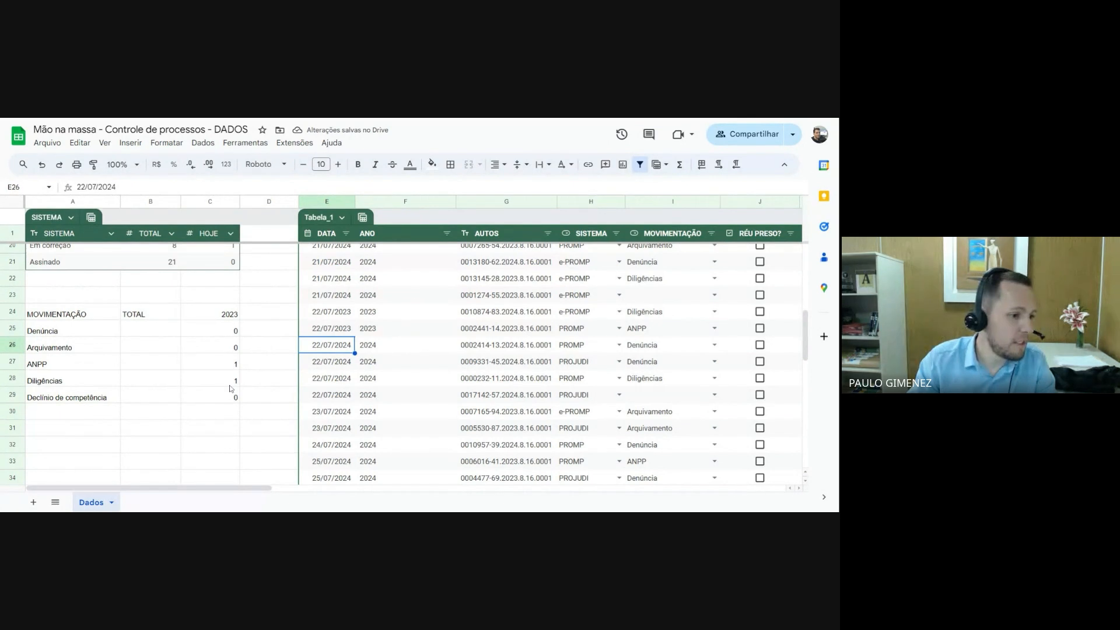
Add 2024 as a second year header in D24
{"action": "left_click", "coordinate": [264, 314]}
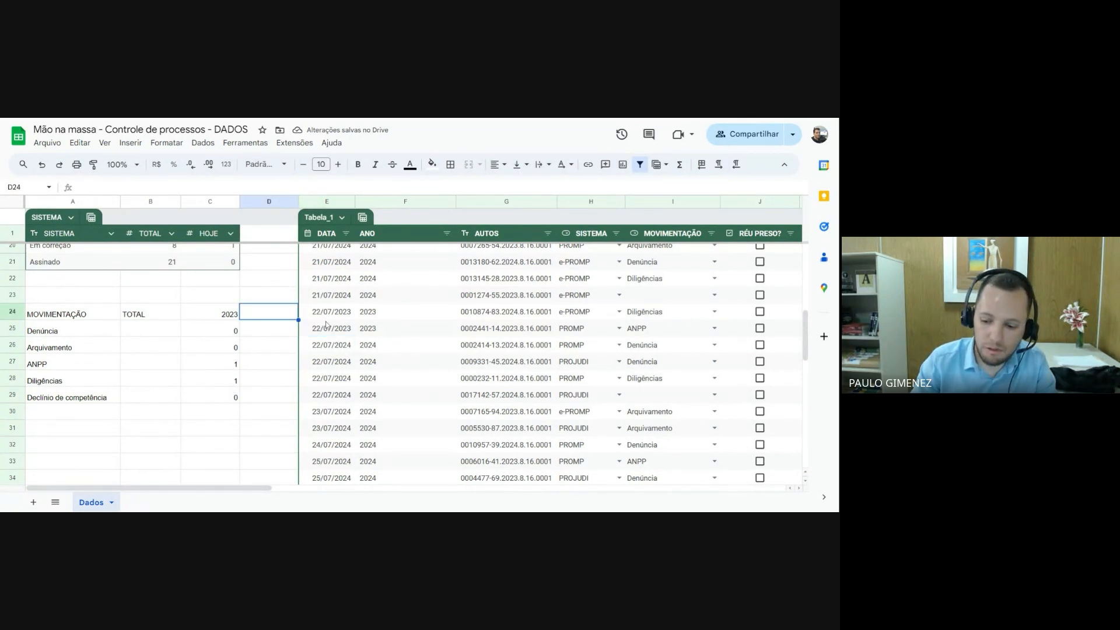
{"action": "type", "text": "2024"}
{"action": "key", "text": "Return"}
Lock column A as $A25 in the C25 formula, then refill it down column C and across to D25:D29
{"action": "left_click_drag", "start_coordinate": [225, 331], "coordinate": [225, 399]}
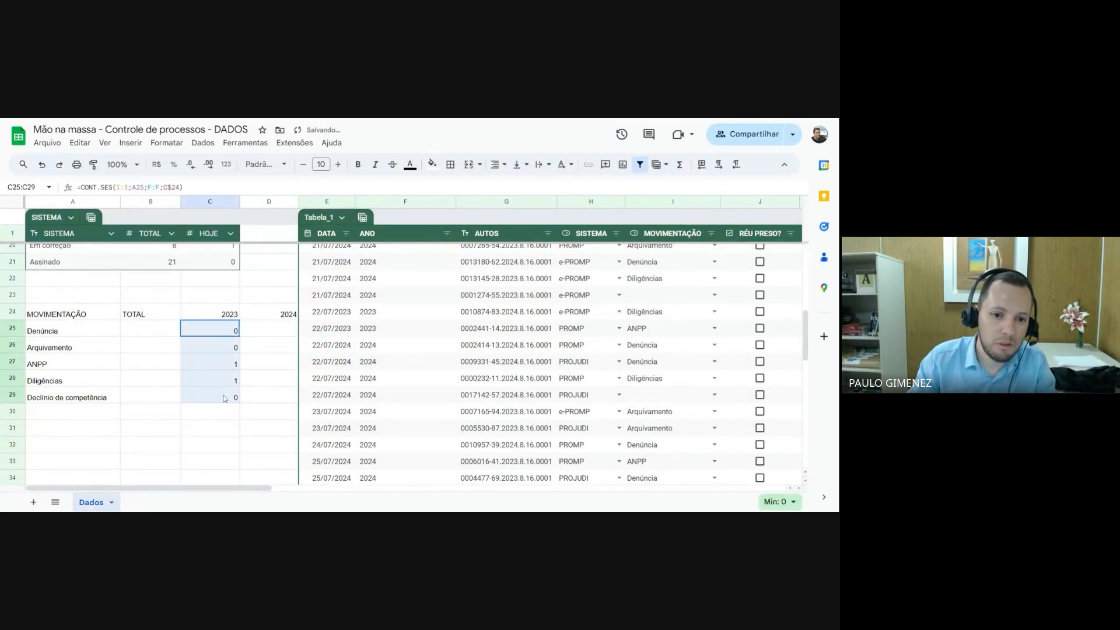
{"action": "left_click", "coordinate": [225, 331]}
{"action": "left_click", "coordinate": [131, 187]}
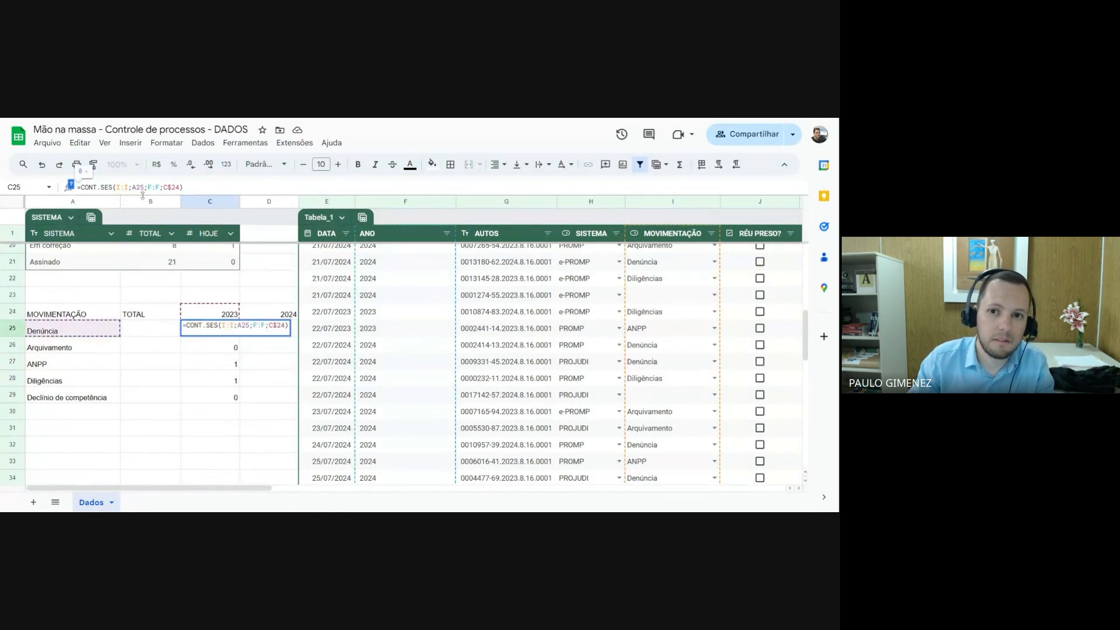
{"action": "type", "text": "$"}
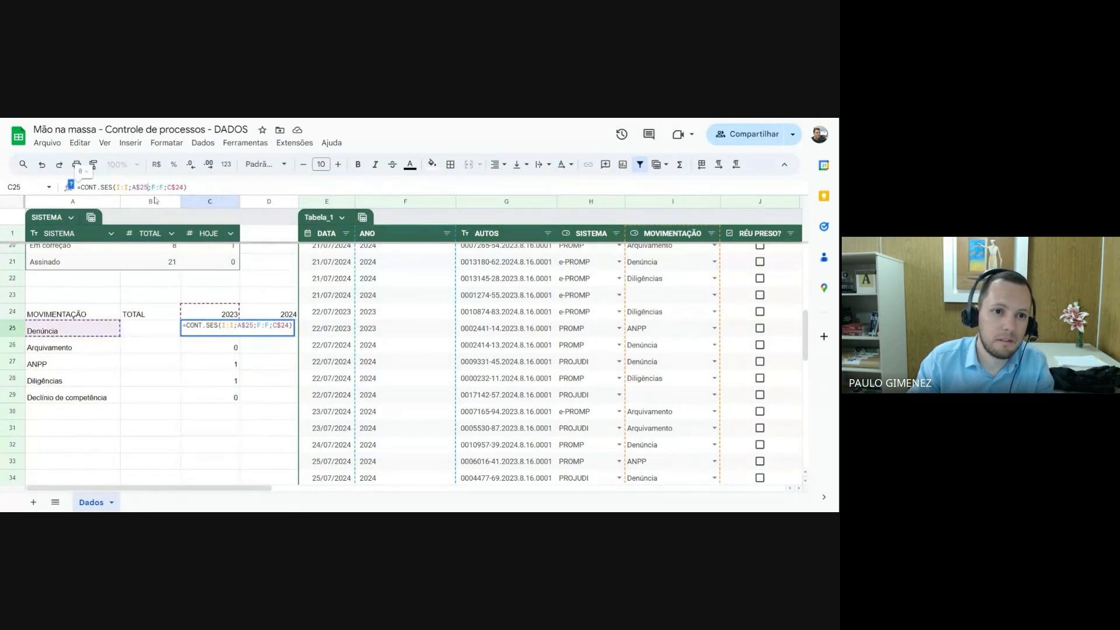
{"action": "key", "text": "Return"}
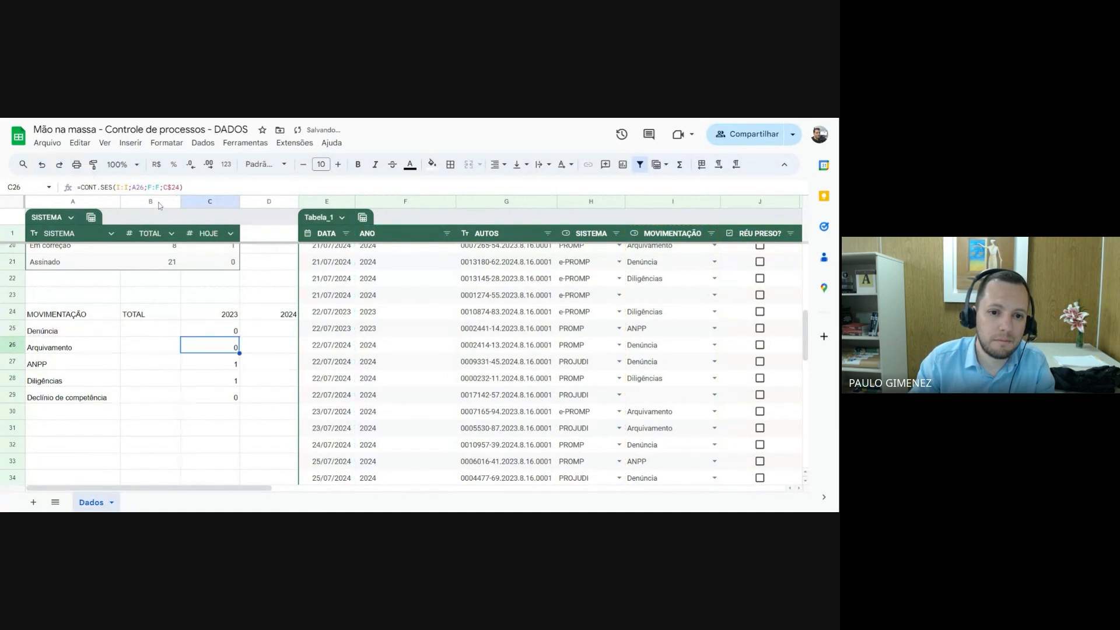
{"action": "left_click", "coordinate": [228, 326]}
{"action": "left_click_drag", "start_coordinate": [239, 336], "coordinate": [239, 416]}
{"action": "left_click", "coordinate": [224, 397]}
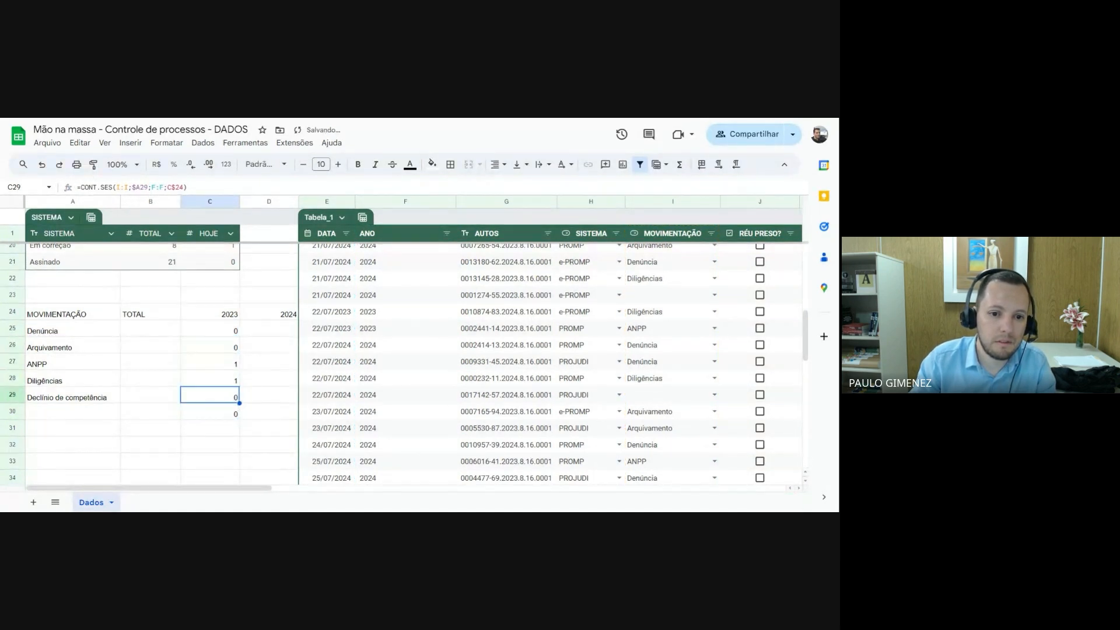
{"action": "left_click_drag", "start_coordinate": [228, 328], "coordinate": [267, 401]}
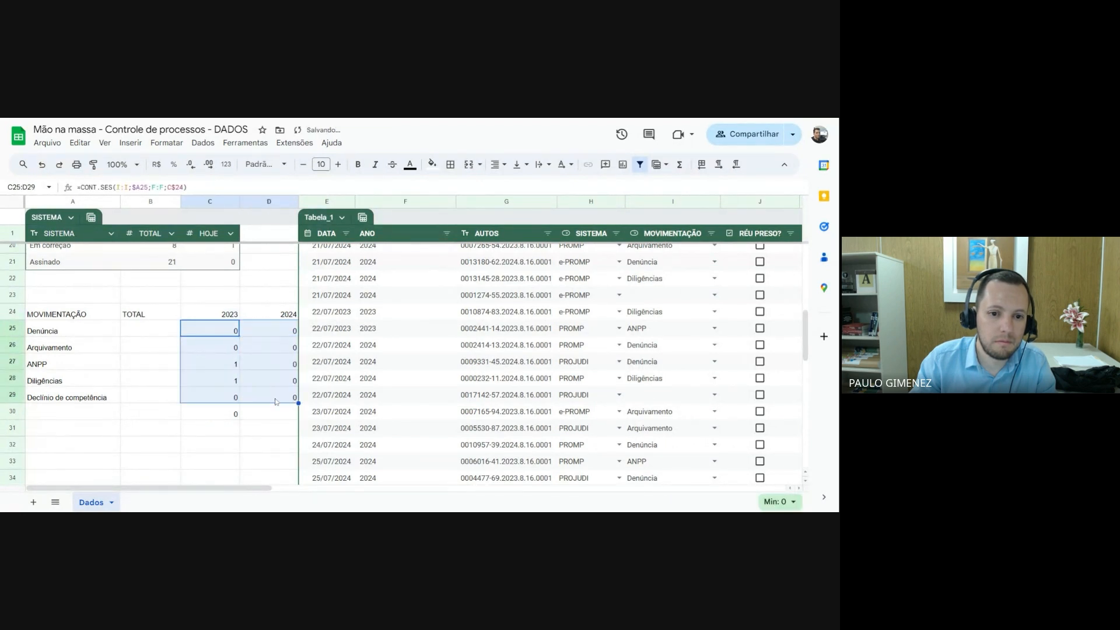
Lock the criteria ranges as $I:$I and $F:$F in the C25 formula and refill it through C25:D29
{"action": "left_click", "coordinate": [225, 418]}
{"action": "left_click", "coordinate": [210, 330]}
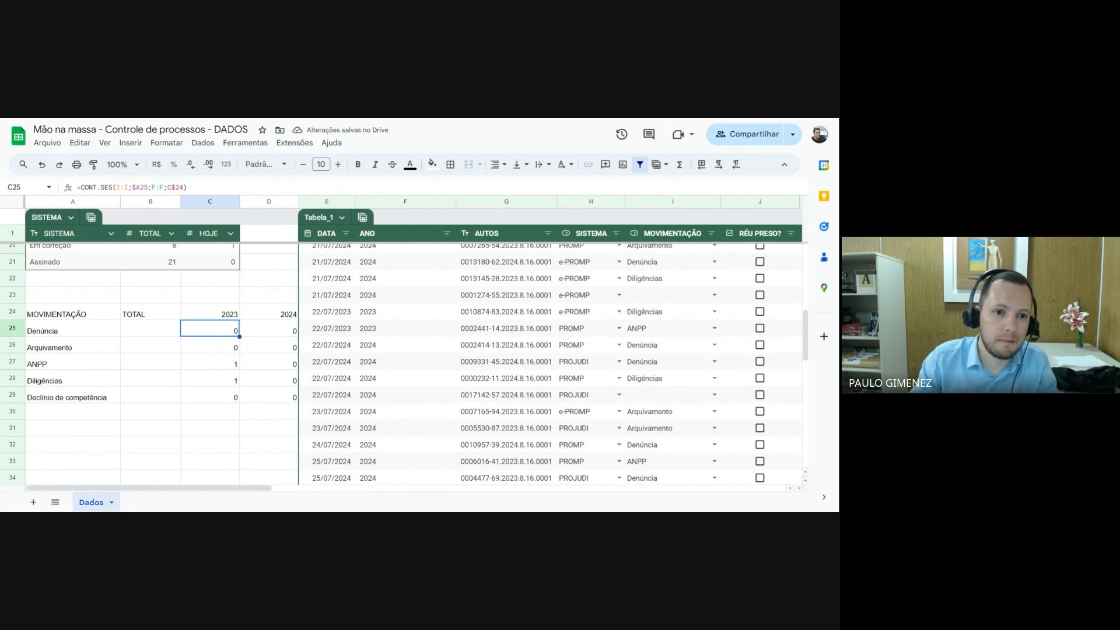
{"action": "key", "text": "F2"}
{"action": "key", "text": "F4"}
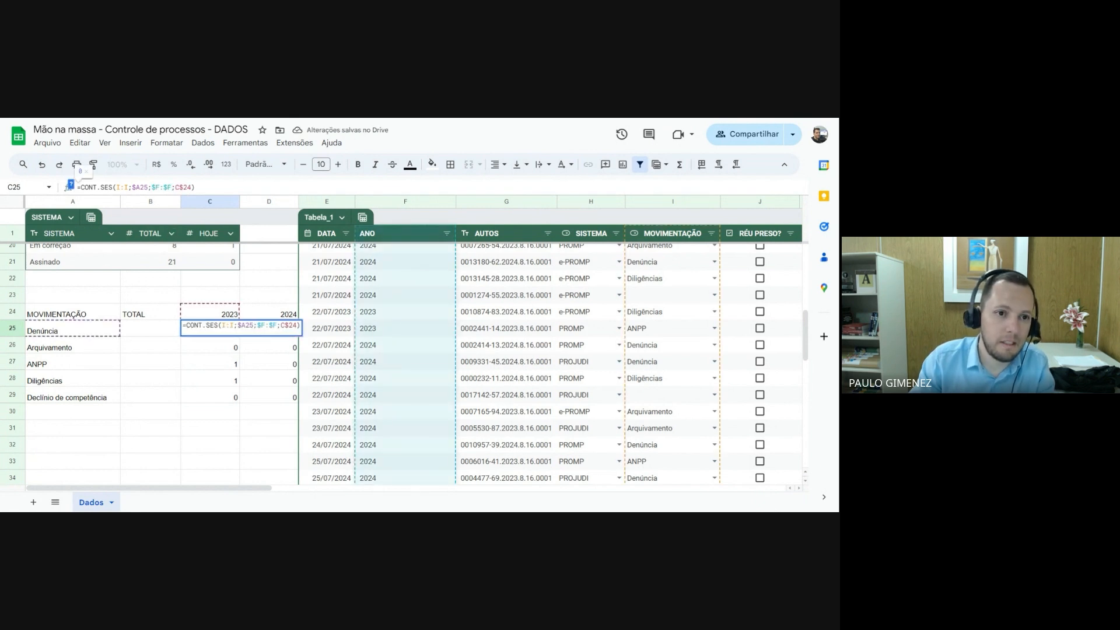
{"action": "key", "text": "F4"}
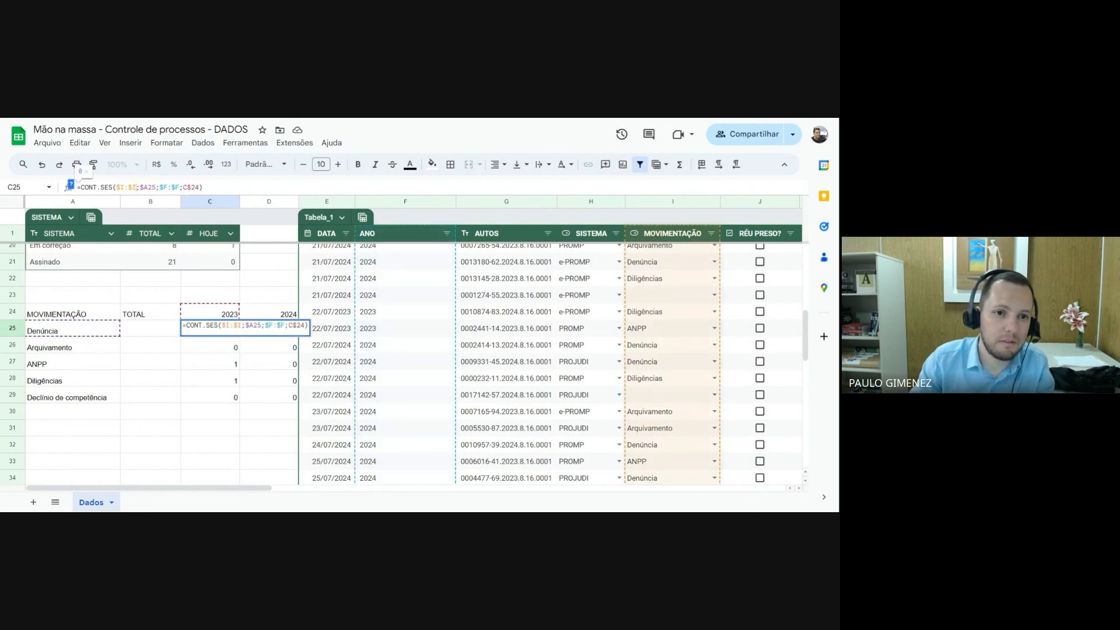
{"action": "key", "text": "Return"}
{"action": "left_click", "coordinate": [231, 334]}
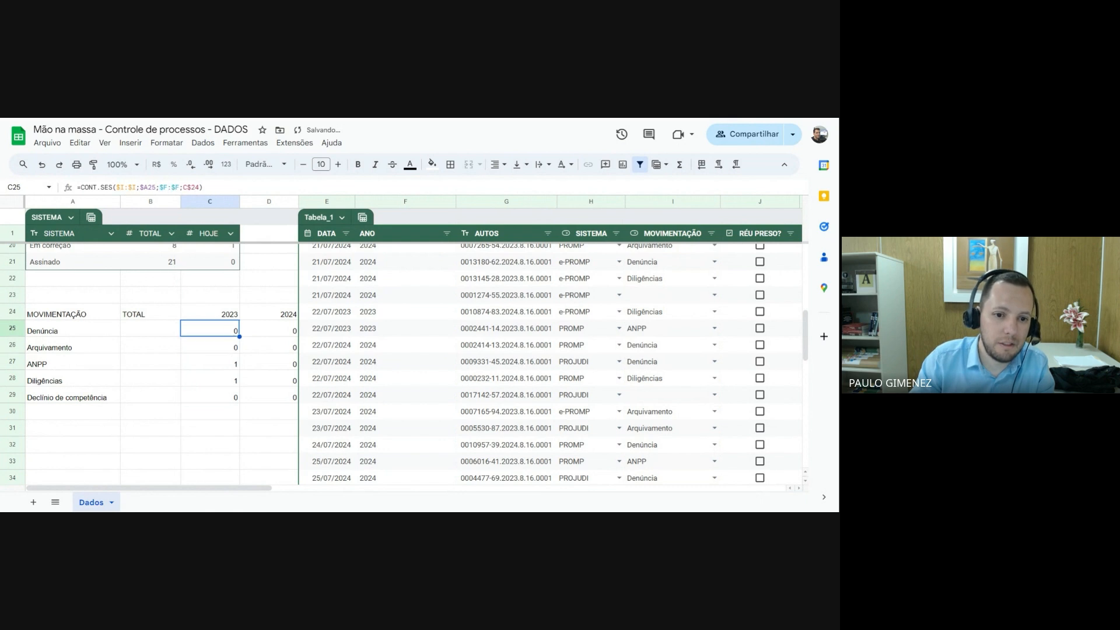
{"action": "left_click_drag", "start_coordinate": [231, 334], "coordinate": [272, 401]}
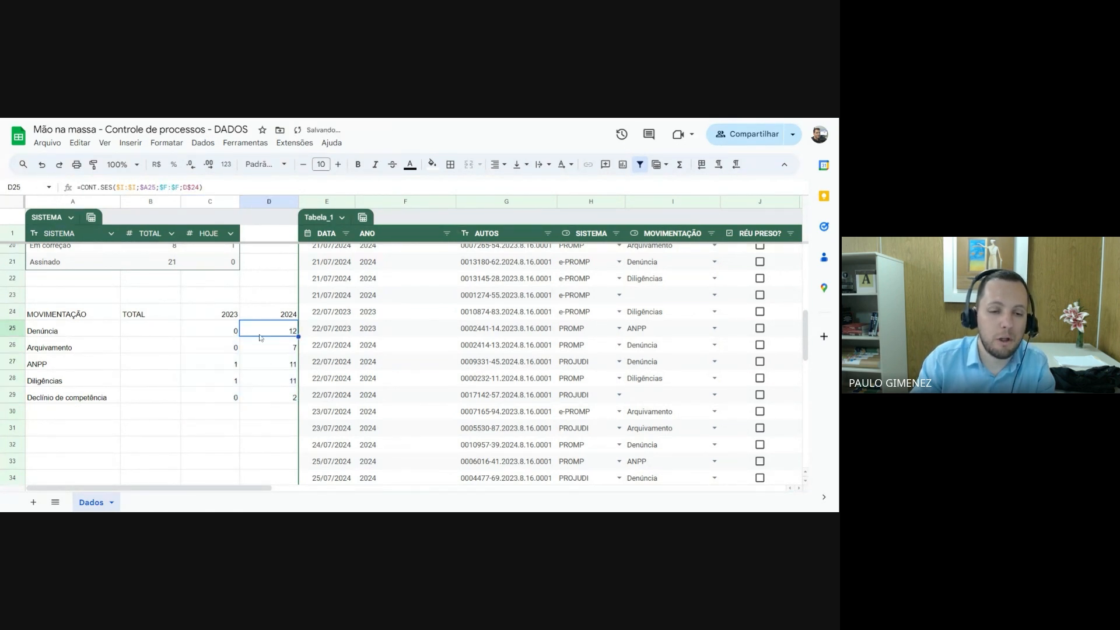
{"action": "left_click", "coordinate": [232, 320]}
{"action": "left_click_drag", "start_coordinate": [230, 338], "coordinate": [232, 397]}
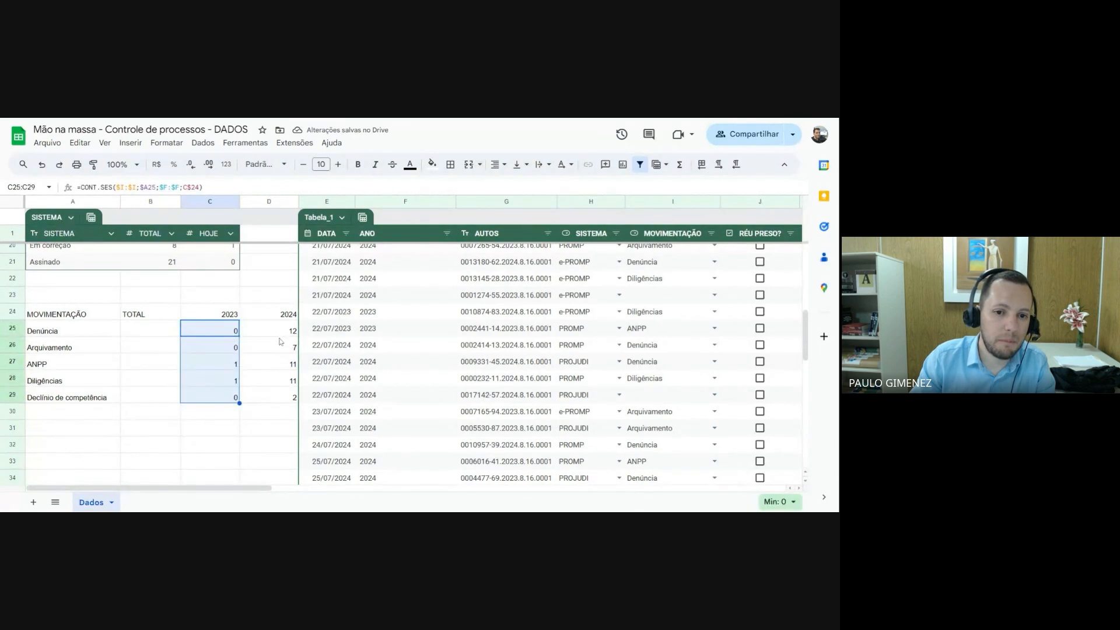
{"action": "left_click_drag", "start_coordinate": [281, 336], "coordinate": [280, 391]}
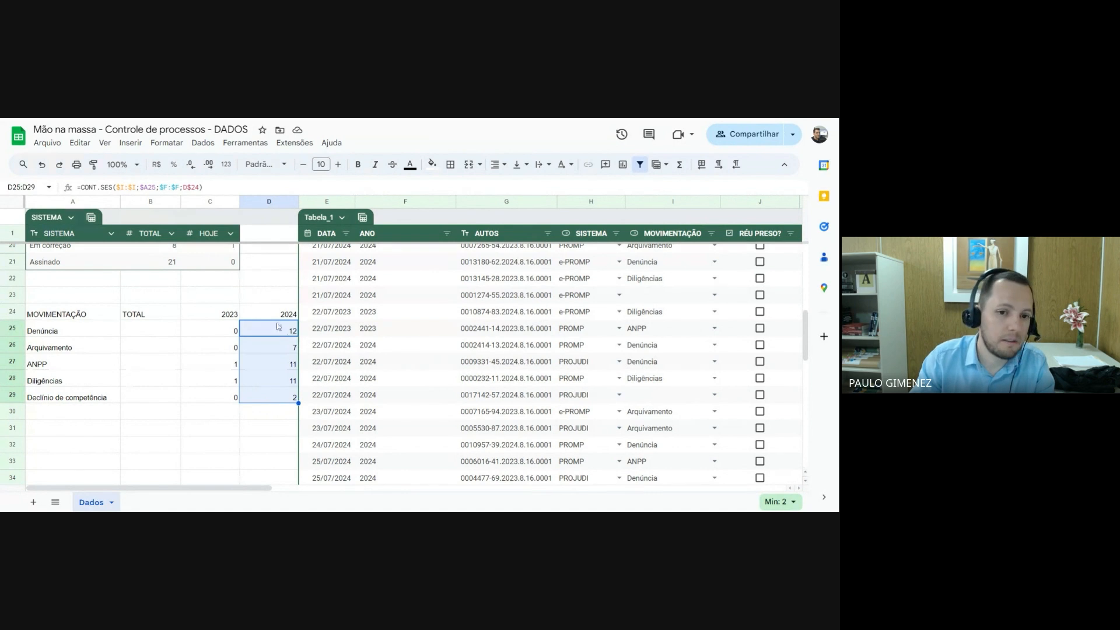
{"action": "left_click_drag", "start_coordinate": [279, 318], "coordinate": [271, 401]}
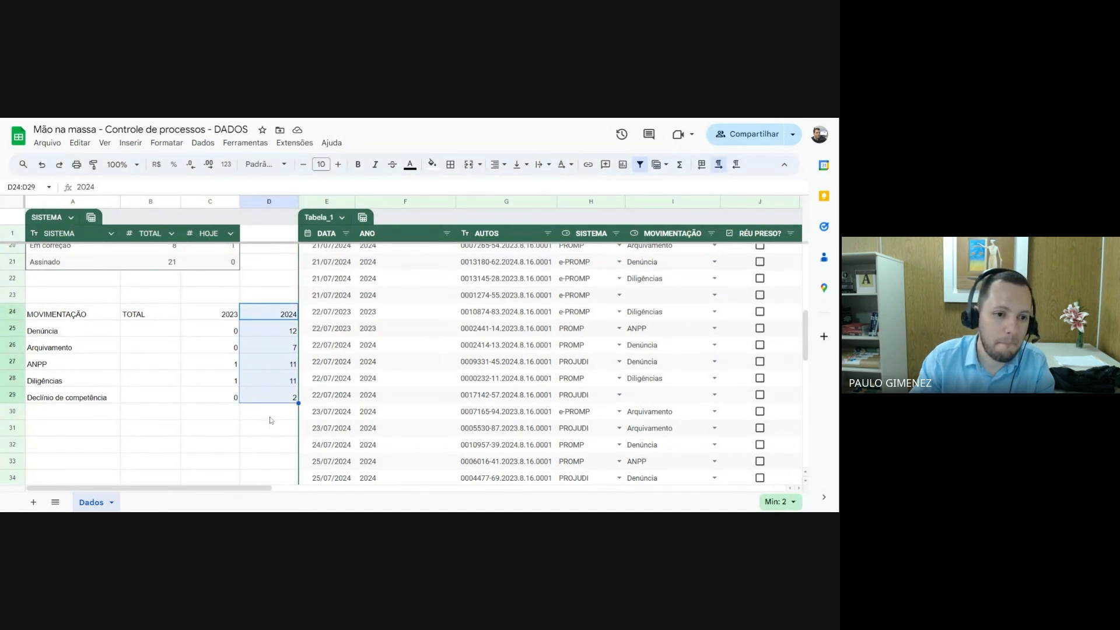
Clear the whole trial summary of MOVIMENTAÇÃO by year in A24:D29
{"action": "left_click_drag", "start_coordinate": [67, 315], "coordinate": [277, 407]}
{"action": "key", "text": "Delete"}
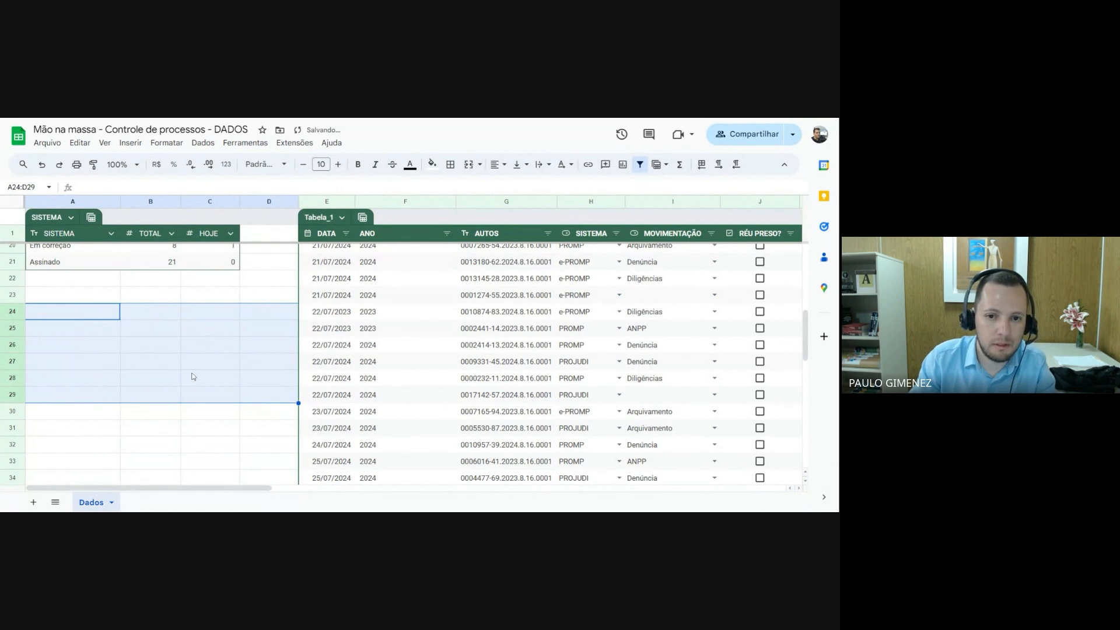
{"action": "left_click", "coordinate": [210, 380]}
Review the SISTEMA, MOVIMENTAÇÃO and STATUS summary tables and the columns of Tabela_1, including the ANO column
{"action": "scroll", "coordinate": [282, 345], "scroll_direction": "up", "scroll_amount": 5}
{"action": "scroll", "coordinate": [282, 345], "scroll_direction": "up", "scroll_amount": 3}
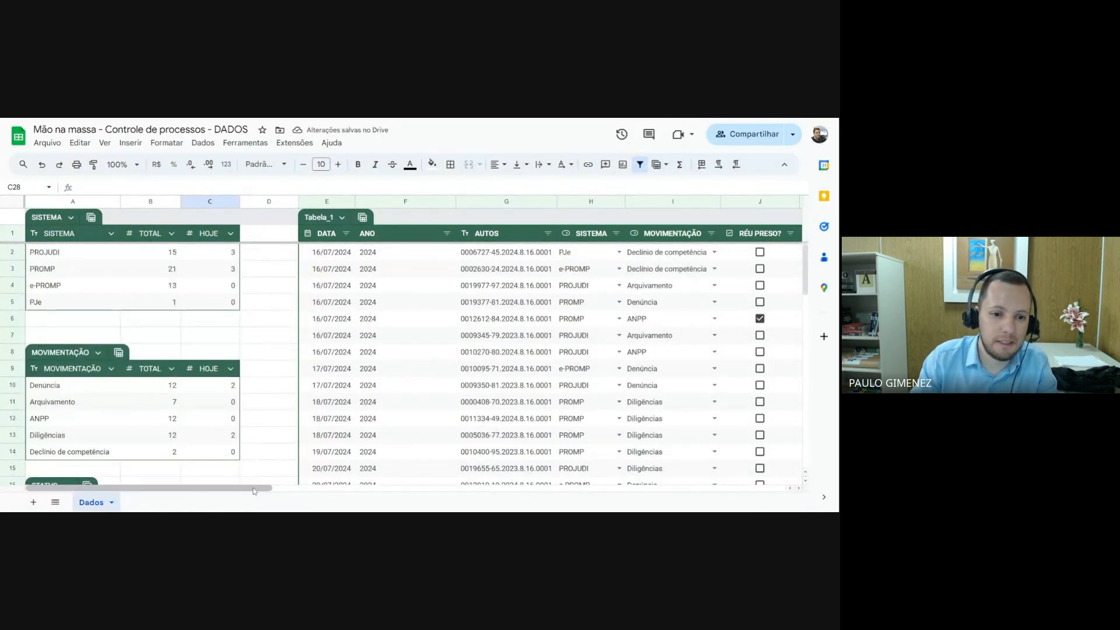
{"action": "scroll", "coordinate": [229, 463], "scroll_direction": "down", "scroll_amount": 3}
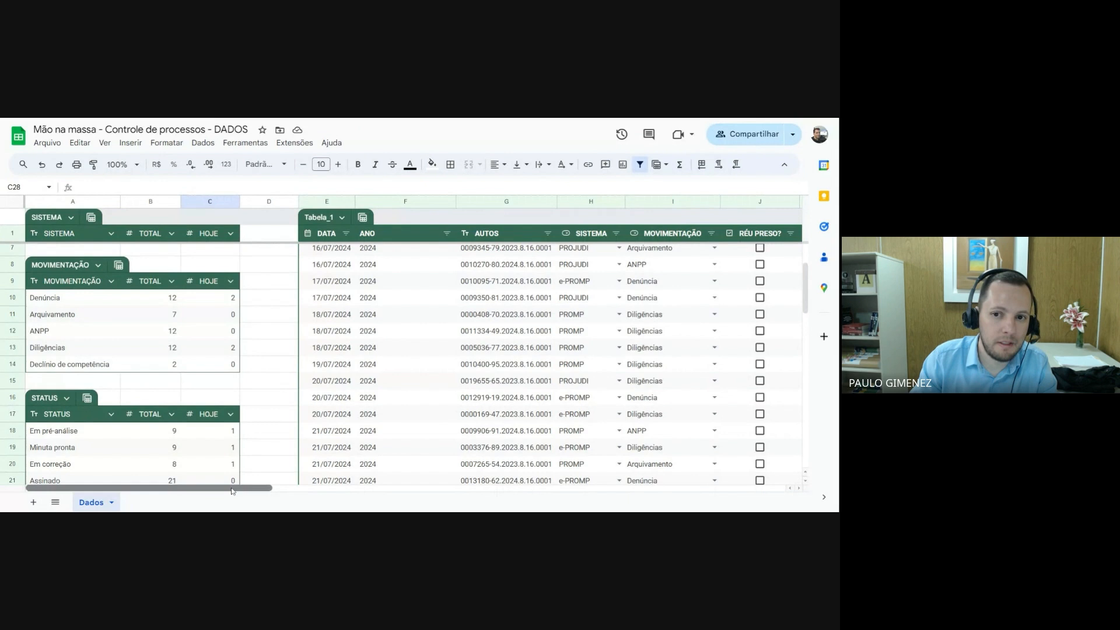
{"action": "left_click_drag", "start_coordinate": [242, 489], "coordinate": [445, 485]}
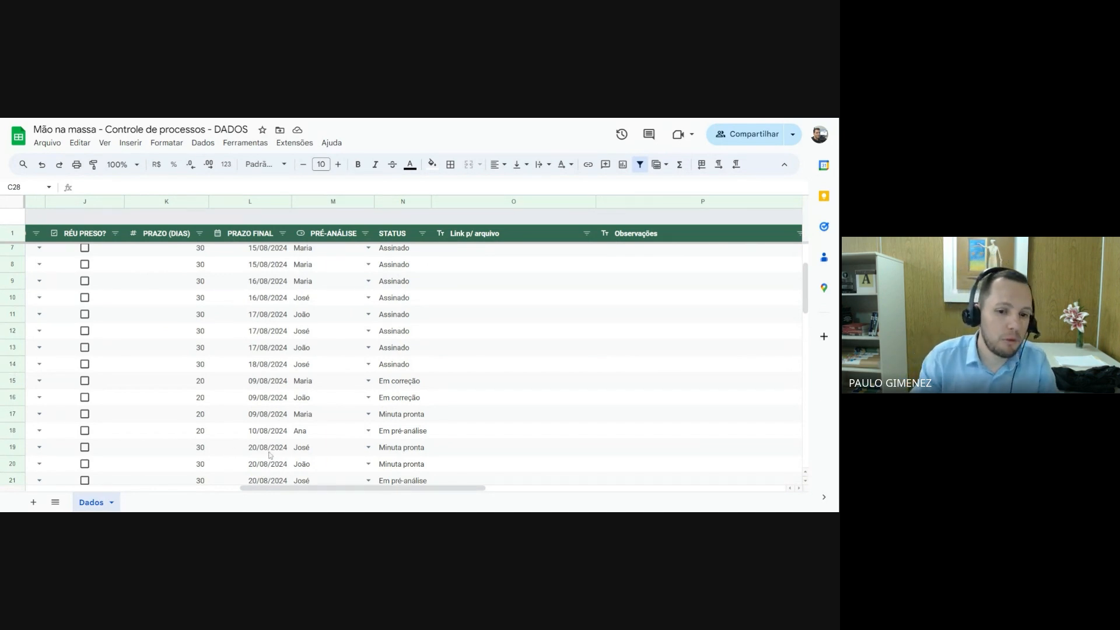
{"action": "left_click_drag", "start_coordinate": [300, 488], "coordinate": [81, 491]}
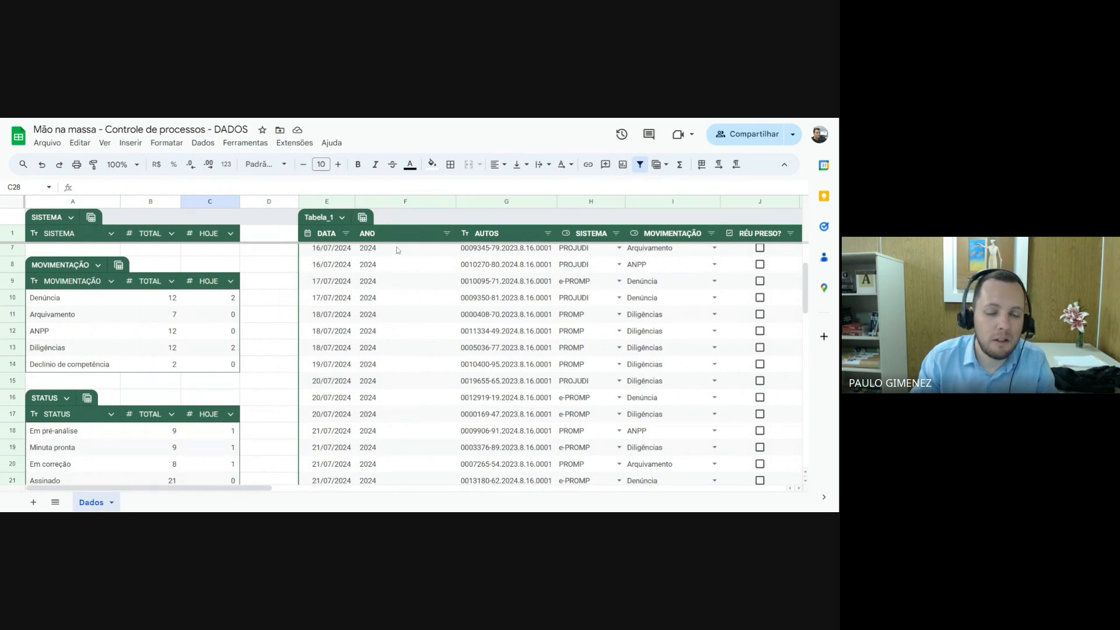
{"action": "scroll", "coordinate": [395, 275], "scroll_direction": "up", "scroll_amount": 3}
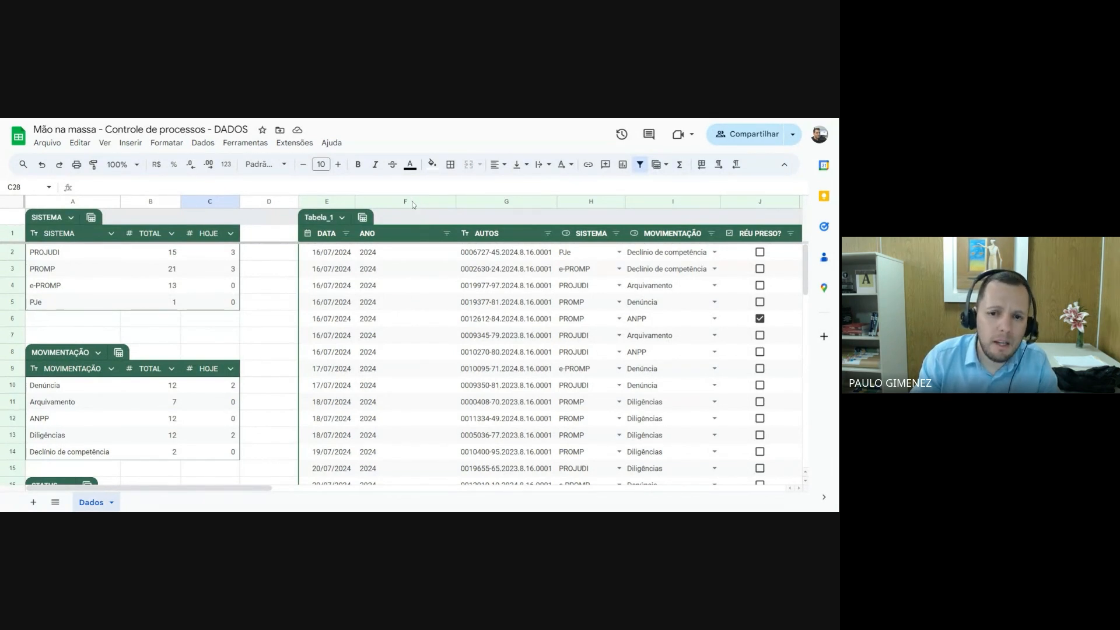
{"action": "left_click", "coordinate": [400, 268]}
{"action": "left_click_drag", "start_coordinate": [455, 201], "coordinate": [419, 201]}
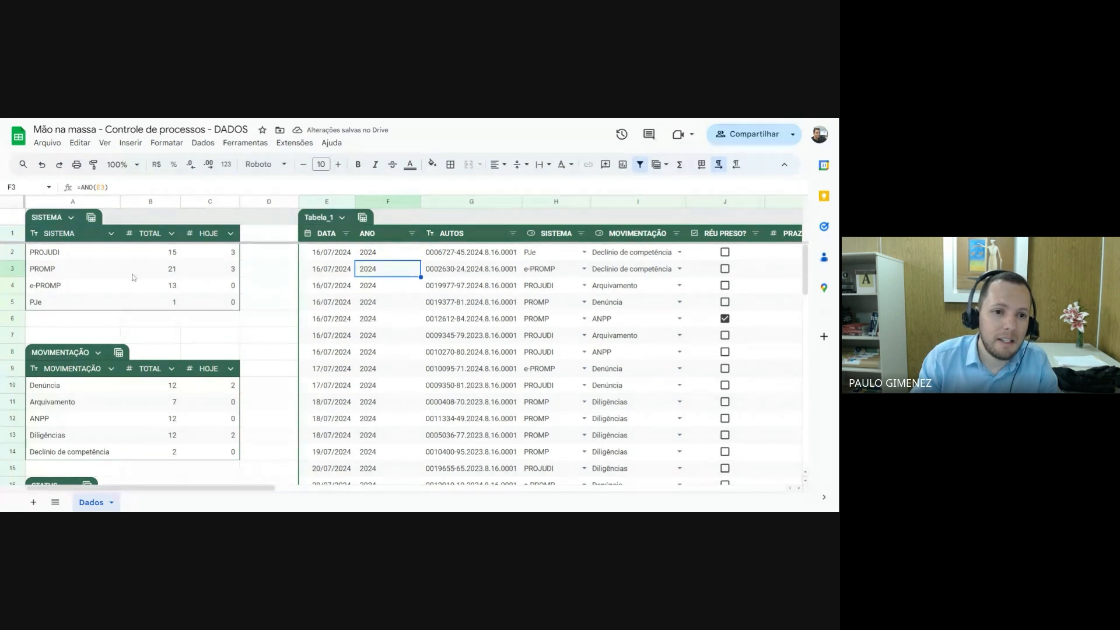
{"action": "left_click", "coordinate": [166, 269]}
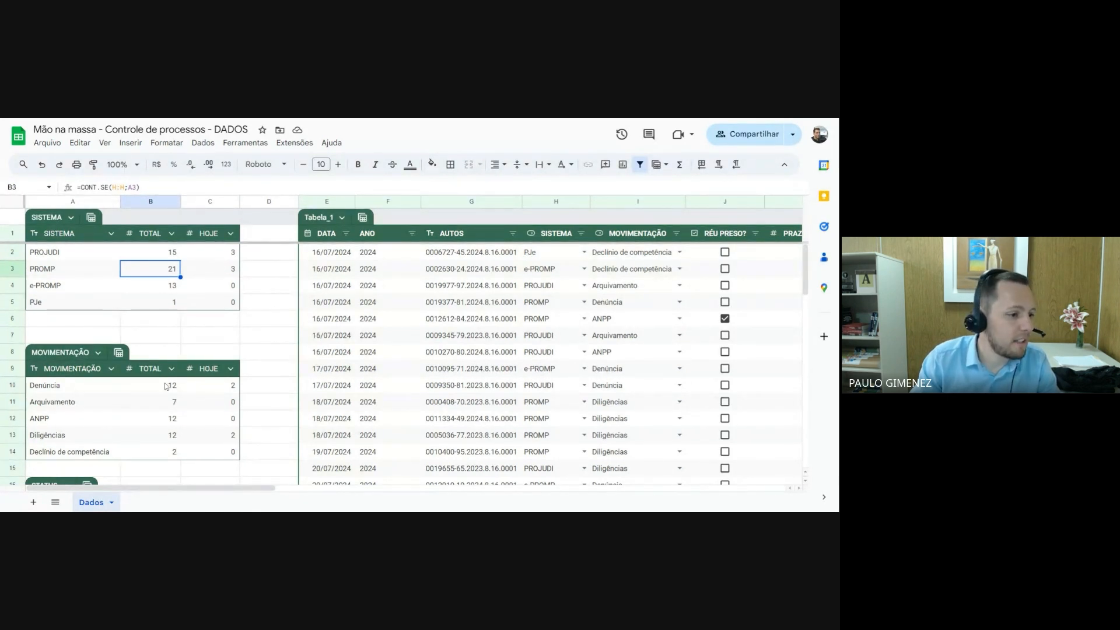
{"action": "scroll", "coordinate": [175, 382], "scroll_direction": "down", "scroll_amount": 3}
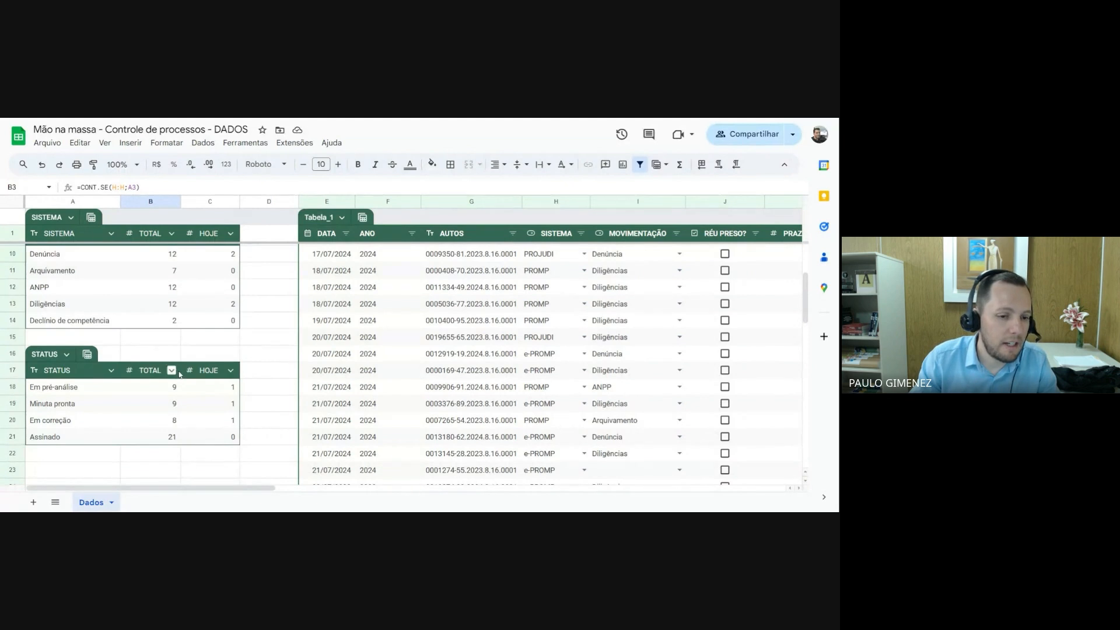
{"action": "scroll", "coordinate": [303, 375], "scroll_direction": "up", "scroll_amount": 3}
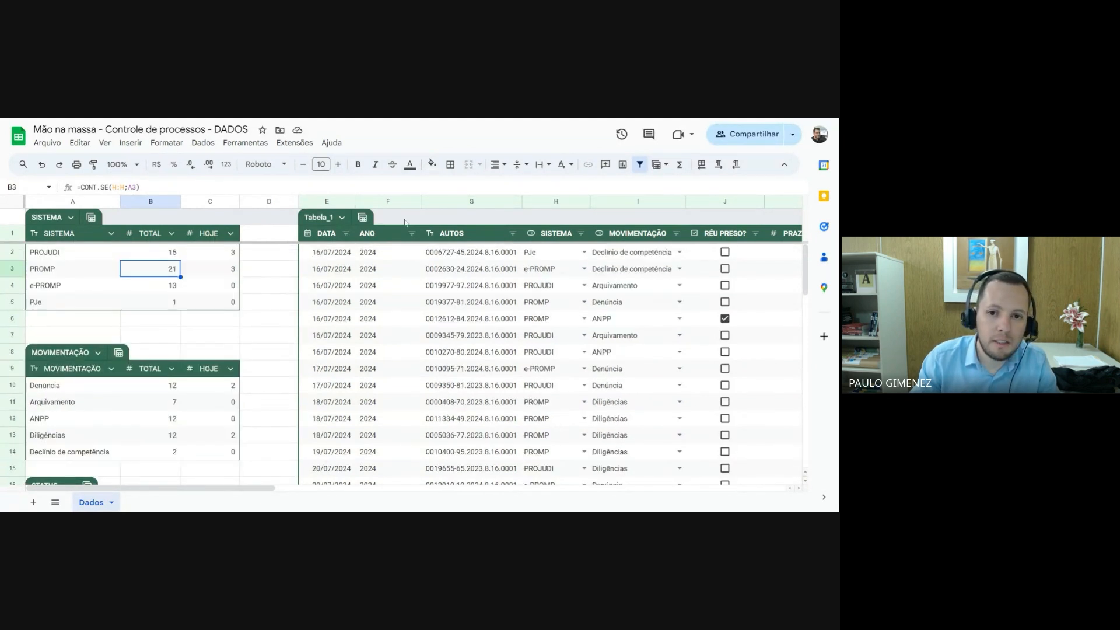
Delete the ANO column from Tabela_1
{"action": "left_click", "coordinate": [390, 204]}
{"action": "right_click", "coordinate": [391, 204]}
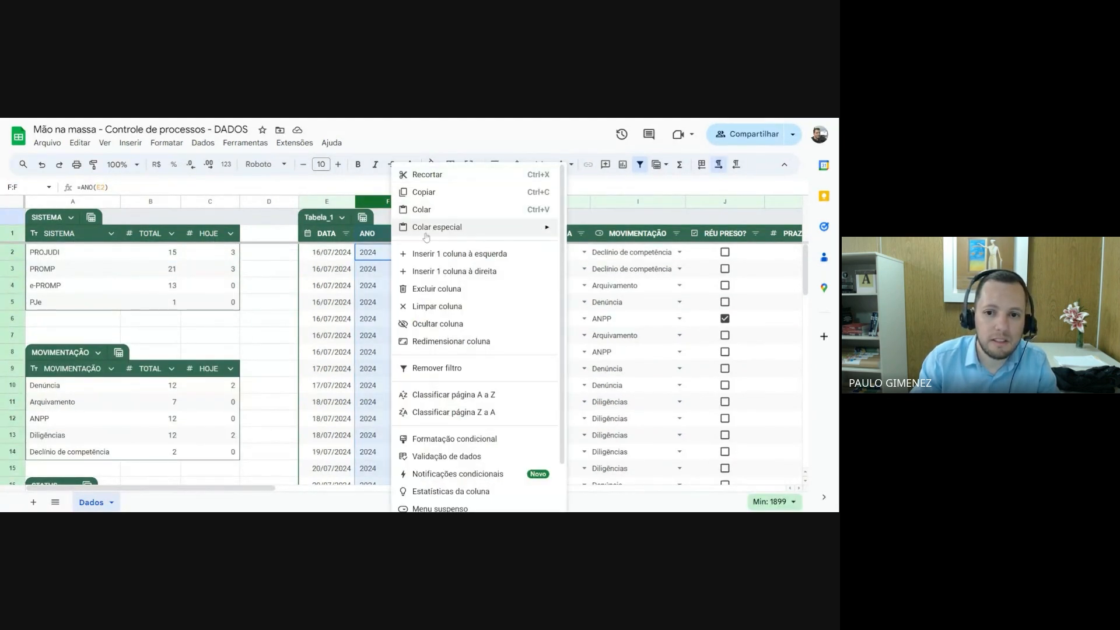
{"action": "left_click", "coordinate": [438, 289]}
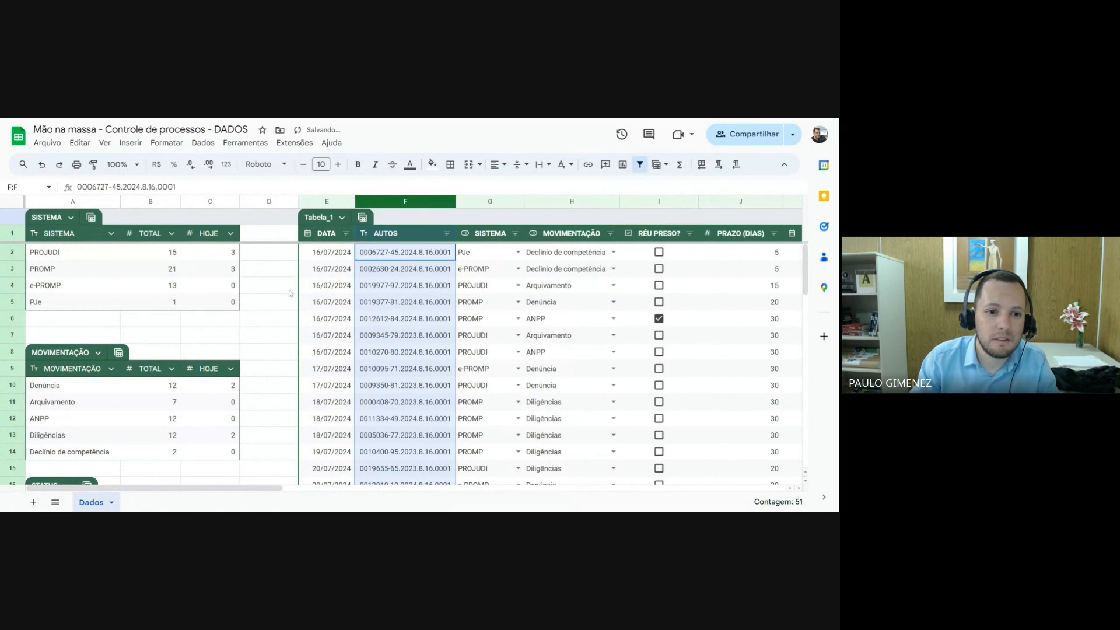
{"action": "left_click", "coordinate": [206, 336]}
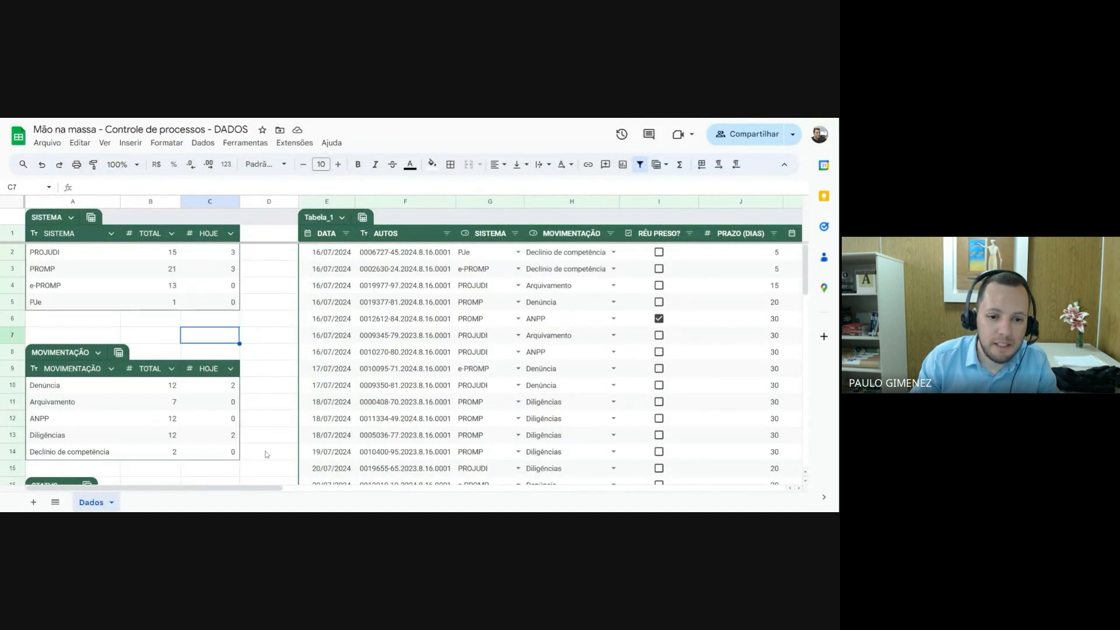
Examine the sort, filter and column options of the STATUS column in Tabela_1
{"action": "scroll", "coordinate": [219, 429], "scroll_direction": "down", "scroll_amount": 1}
{"action": "scroll", "coordinate": [217, 427], "scroll_direction": "up", "scroll_amount": 1}
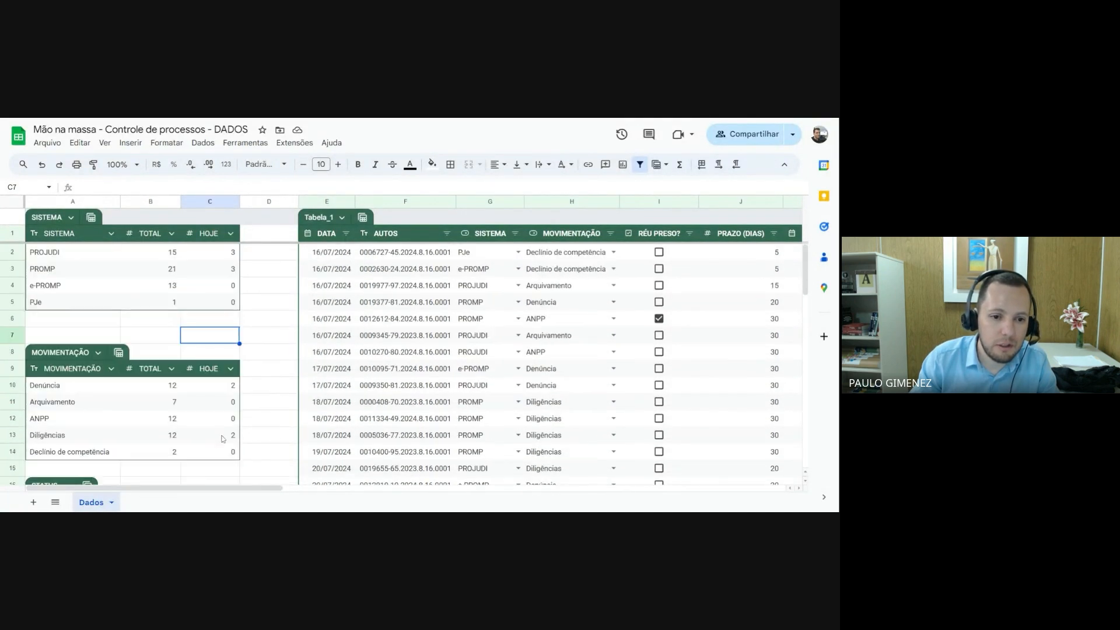
{"action": "left_click_drag", "start_coordinate": [255, 487], "coordinate": [400, 496]}
{"action": "scroll", "coordinate": [398, 396], "scroll_direction": "right", "scroll_amount": 3}
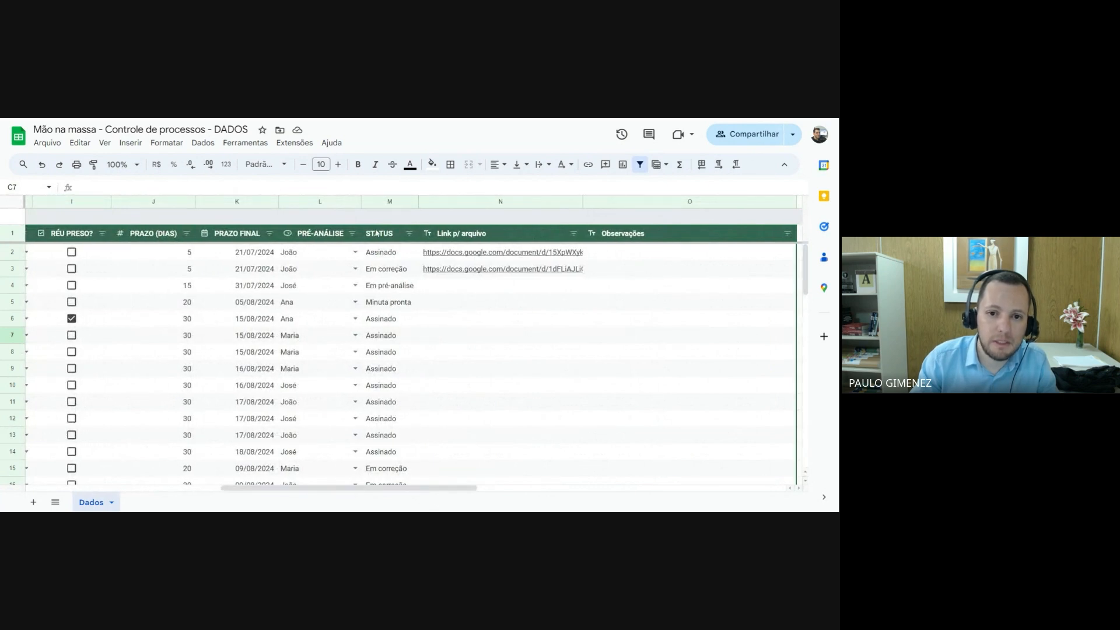
{"action": "left_click", "coordinate": [377, 233]}
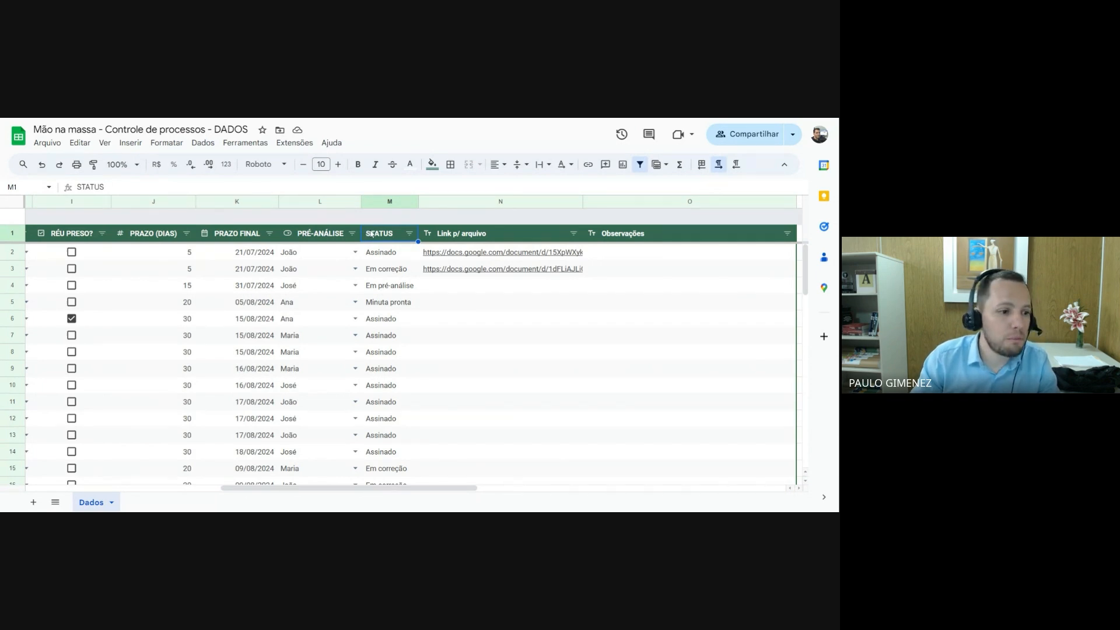
{"action": "left_click", "coordinate": [409, 233]}
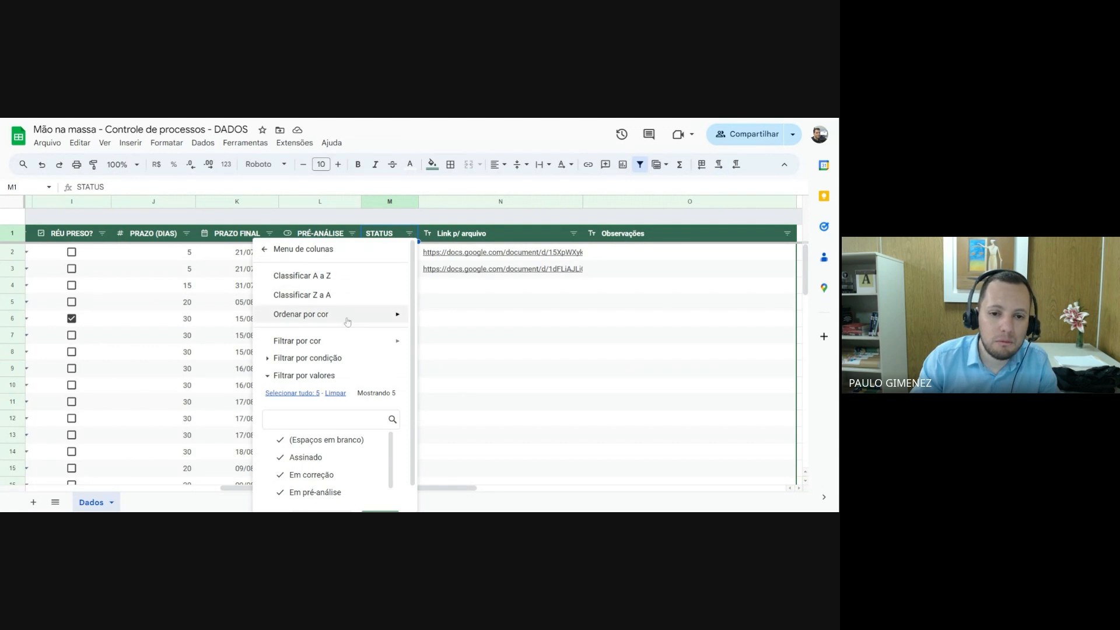
{"action": "left_click", "coordinate": [409, 234]}
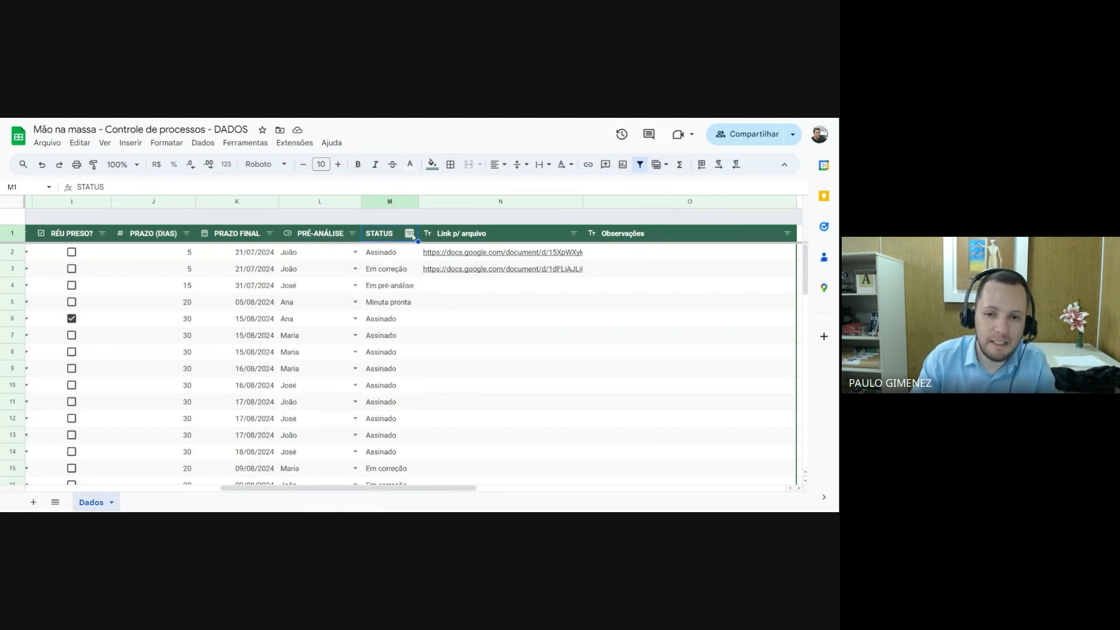
{"action": "left_click", "coordinate": [409, 234]}
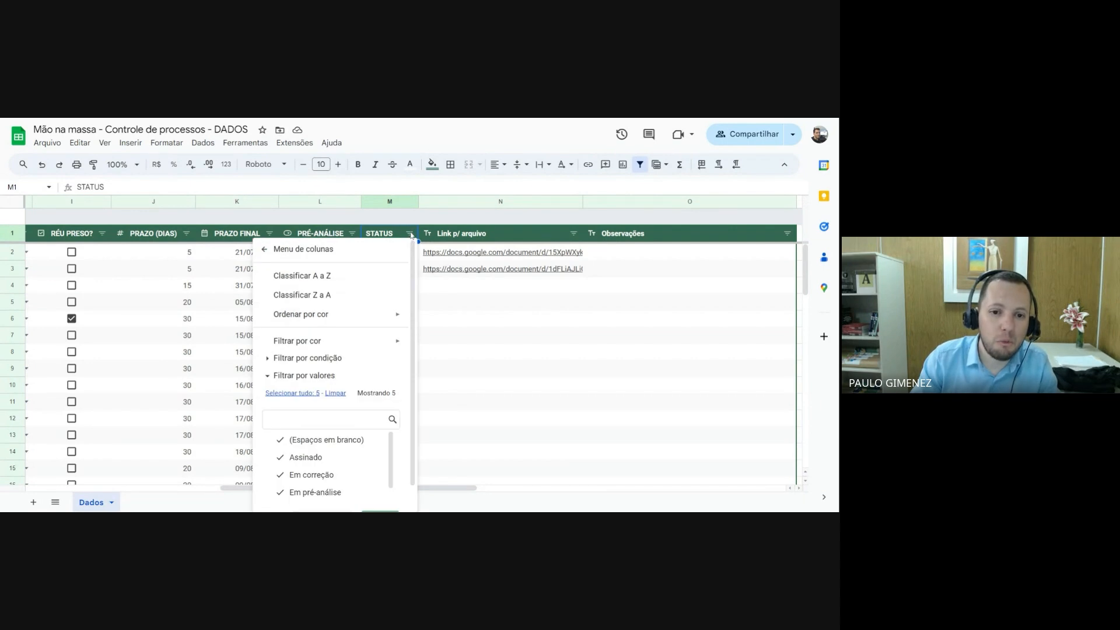
{"action": "scroll", "coordinate": [341, 408], "scroll_direction": "down", "scroll_amount": 1}
{"action": "scroll", "coordinate": [340, 465], "scroll_direction": "up", "scroll_amount": 1}
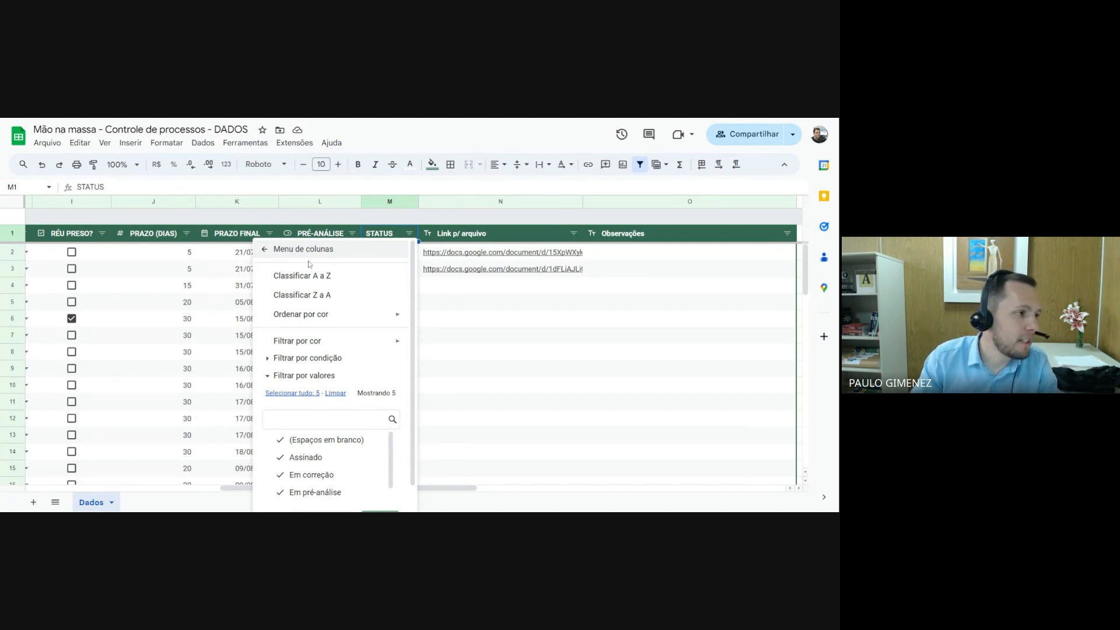
{"action": "left_click", "coordinate": [295, 249]}
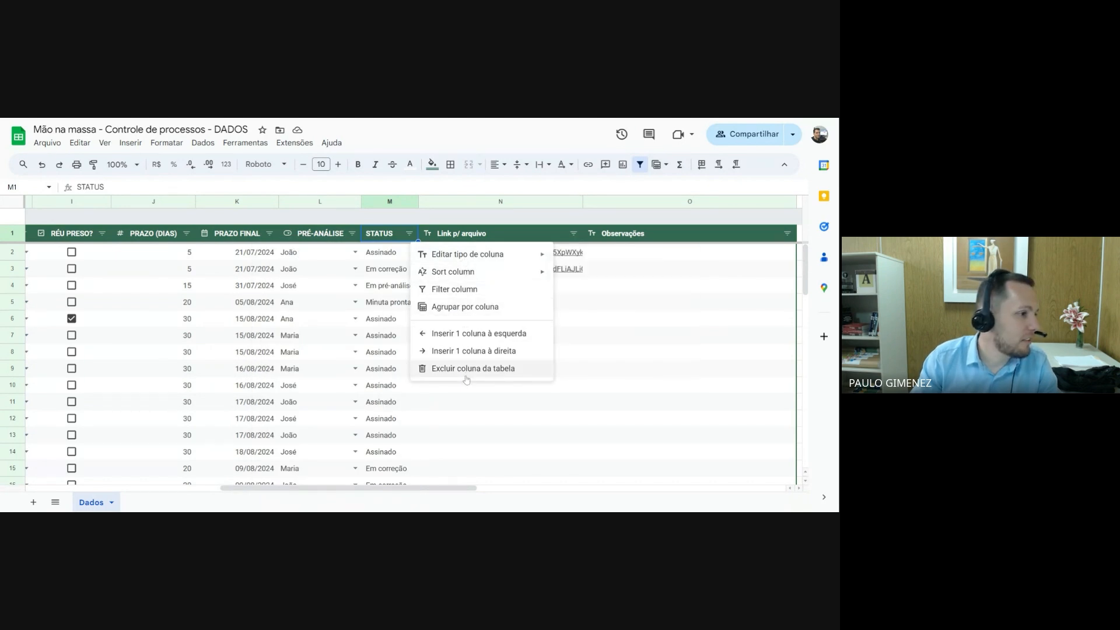
{"action": "mouse_move", "coordinate": [473, 262]}
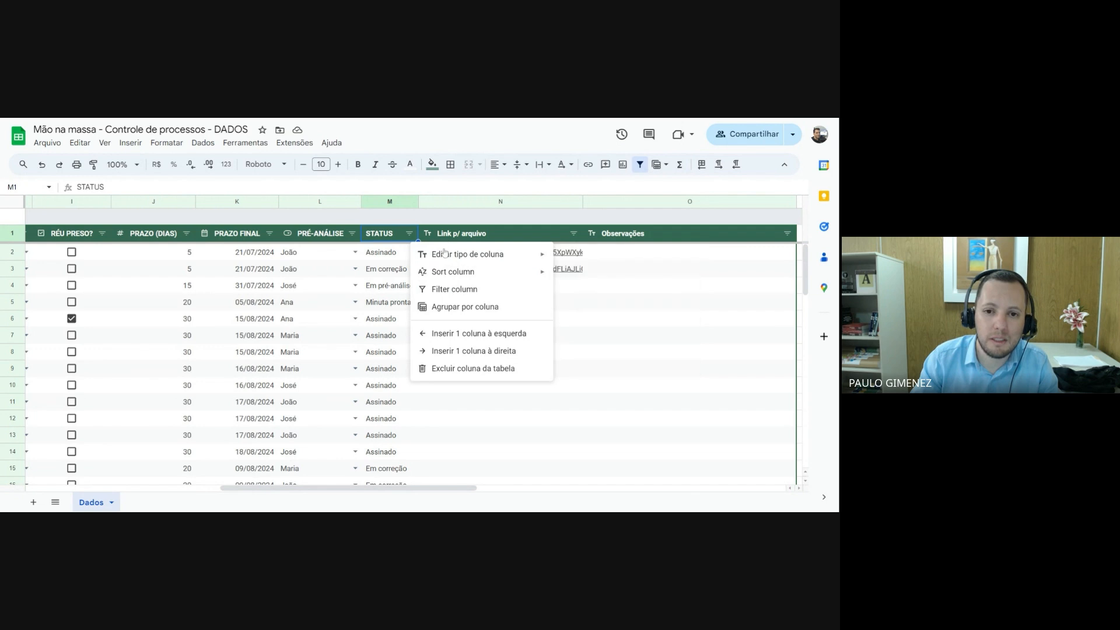
{"action": "left_click", "coordinate": [427, 292]}
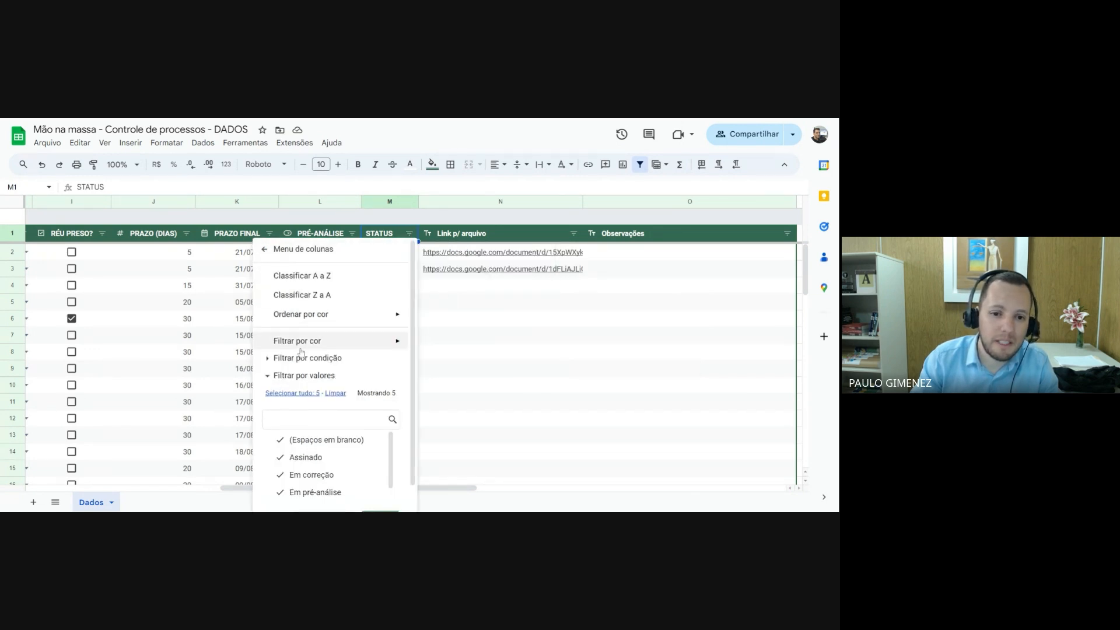
{"action": "scroll", "coordinate": [300, 352], "scroll_direction": "down", "scroll_amount": 1}
{"action": "scroll", "coordinate": [300, 352], "scroll_direction": "up", "scroll_amount": 1}
{"action": "left_click", "coordinate": [300, 249]}
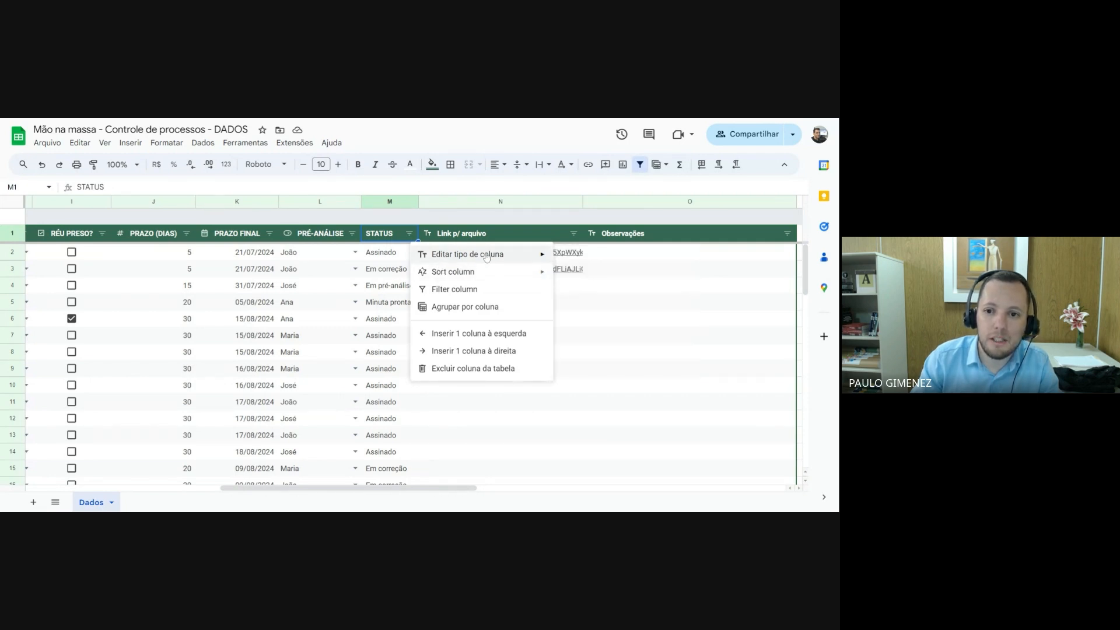
Change the STATUS column of Tabela_1 to a dropdown whose items come from a range
{"action": "mouse_move", "coordinate": [486, 258]}
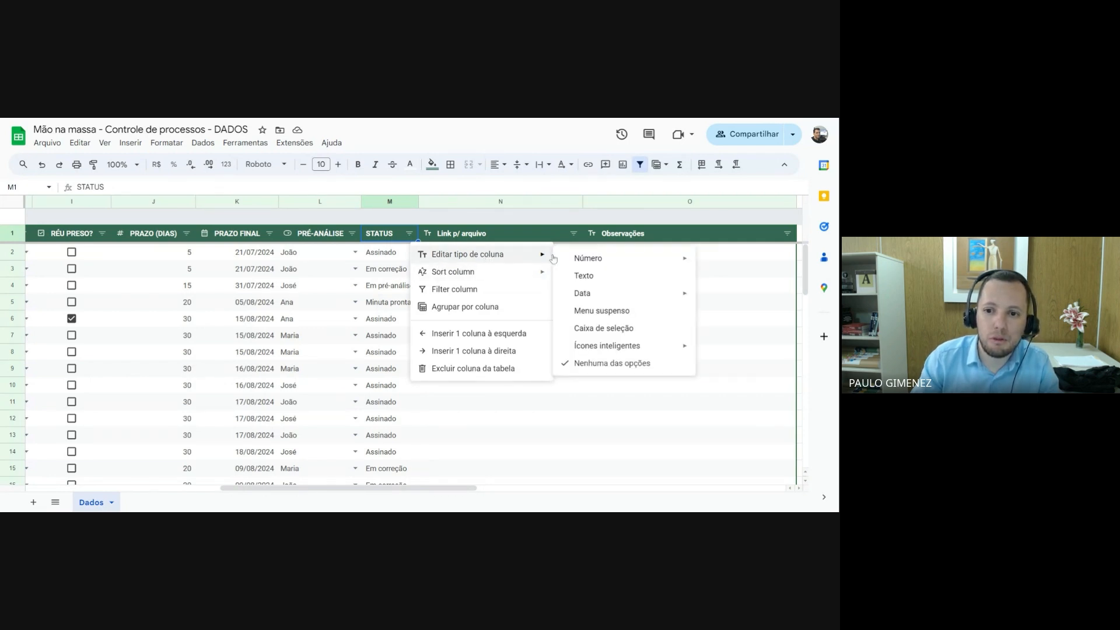
{"action": "left_click", "coordinate": [611, 314]}
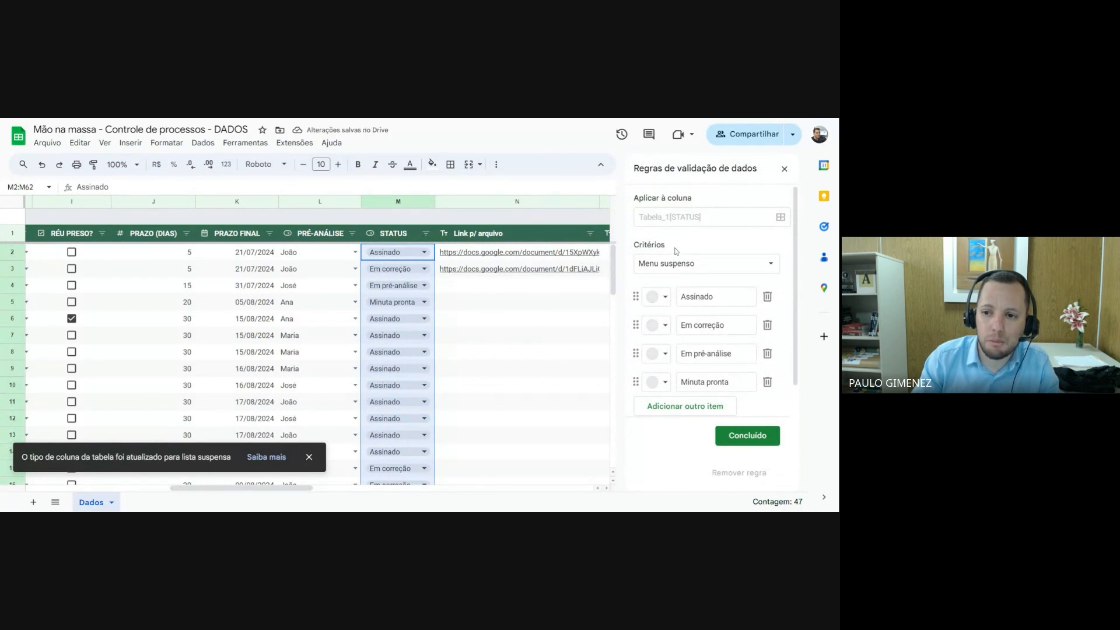
{"action": "left_click", "coordinate": [698, 265]}
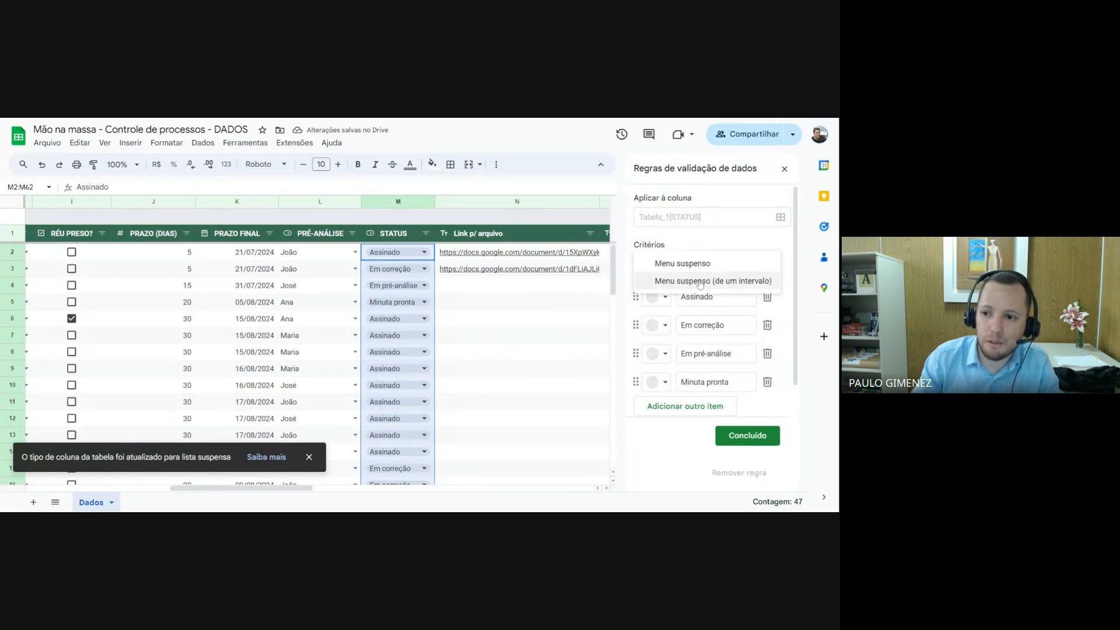
{"action": "left_click", "coordinate": [703, 282]}
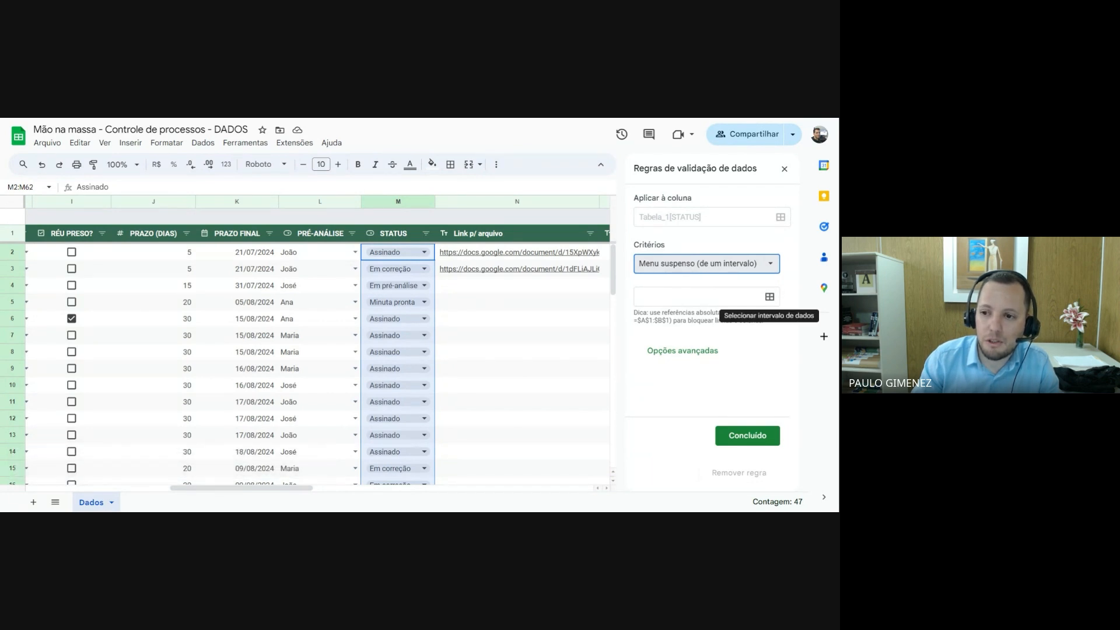
Set the STATUS dropdown's source to Dados!A18:A21, the status names in the STATUS summary table
{"action": "left_click", "coordinate": [770, 298]}
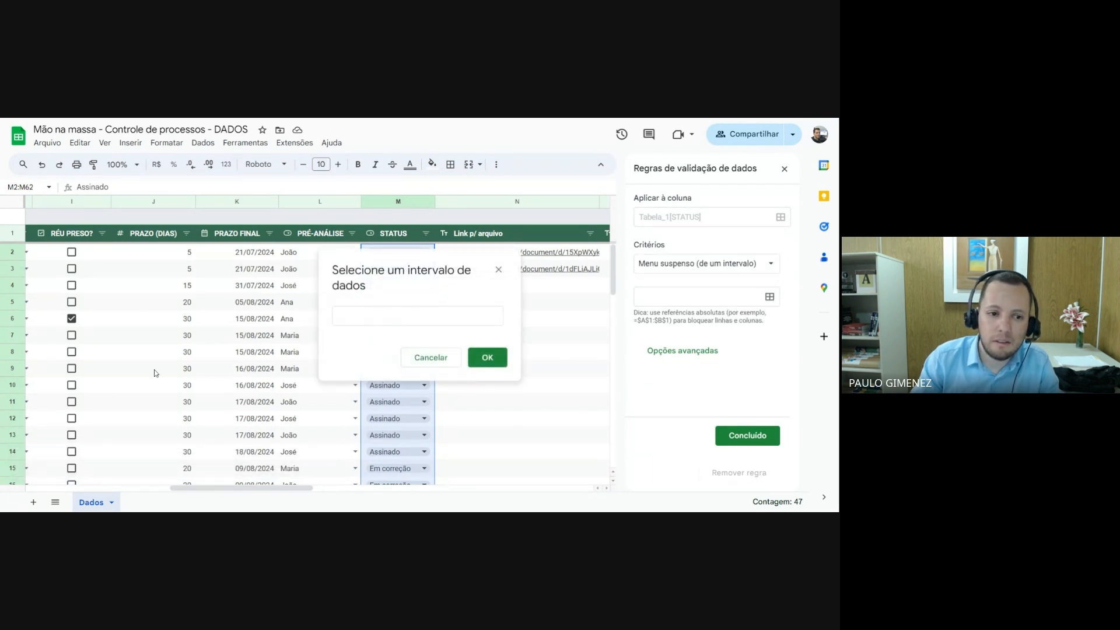
{"action": "left_click_drag", "start_coordinate": [197, 489], "coordinate": [51, 488]}
{"action": "scroll", "coordinate": [80, 417], "scroll_direction": "down", "scroll_amount": 3}
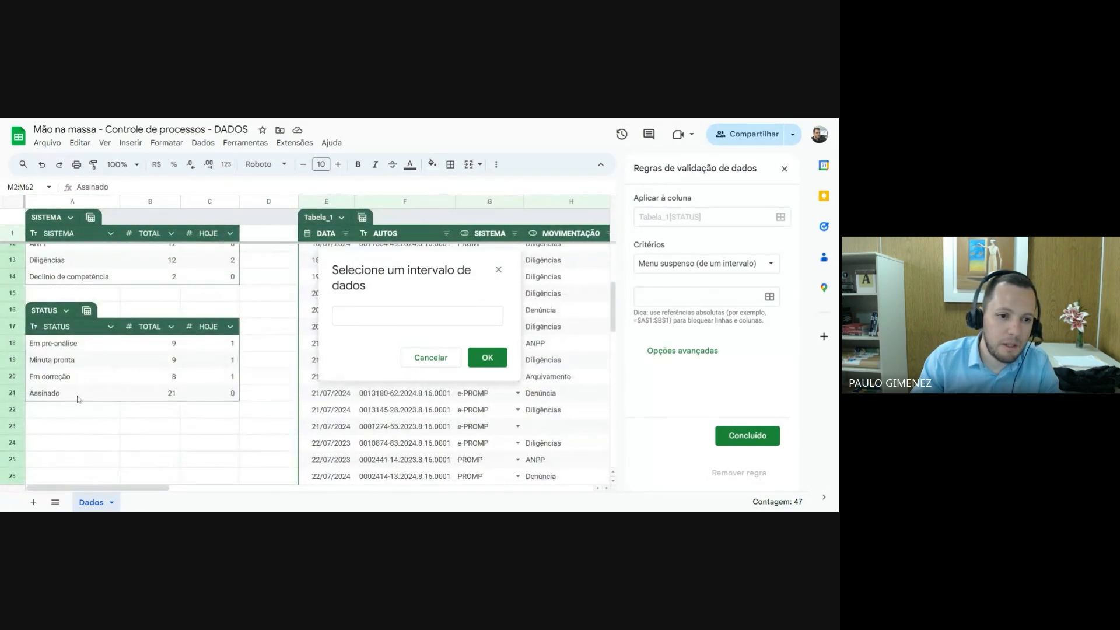
{"action": "left_click_drag", "start_coordinate": [58, 344], "coordinate": [54, 397]}
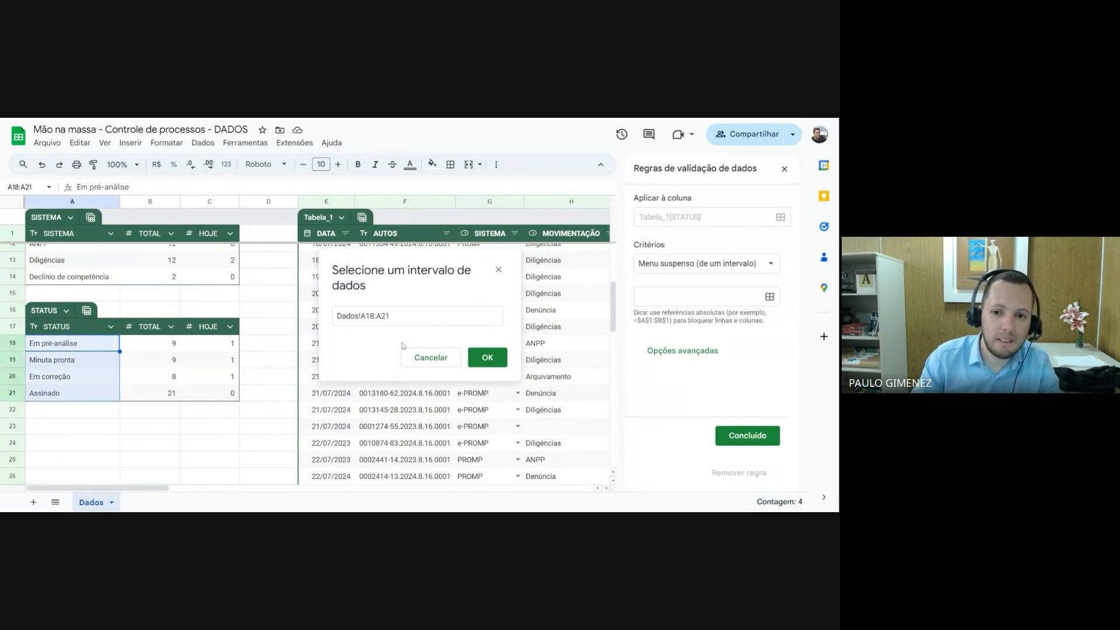
{"action": "left_click", "coordinate": [487, 358]}
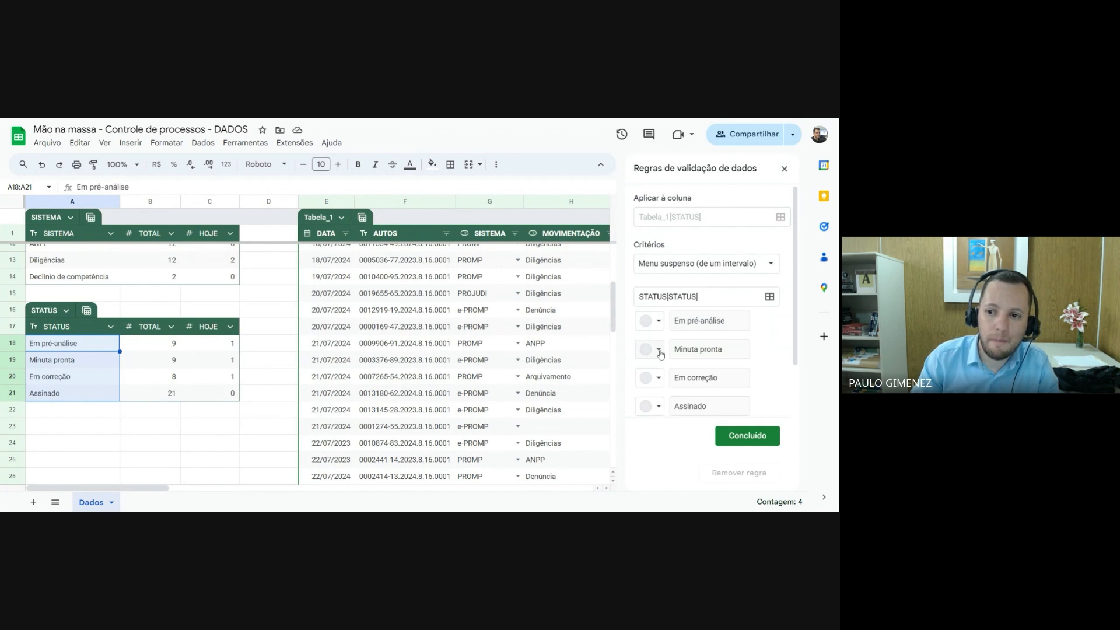
Set the STATUS dropdown's display style to Seta and save the validation rule
{"action": "scroll", "coordinate": [698, 329], "scroll_direction": "down", "scroll_amount": 2}
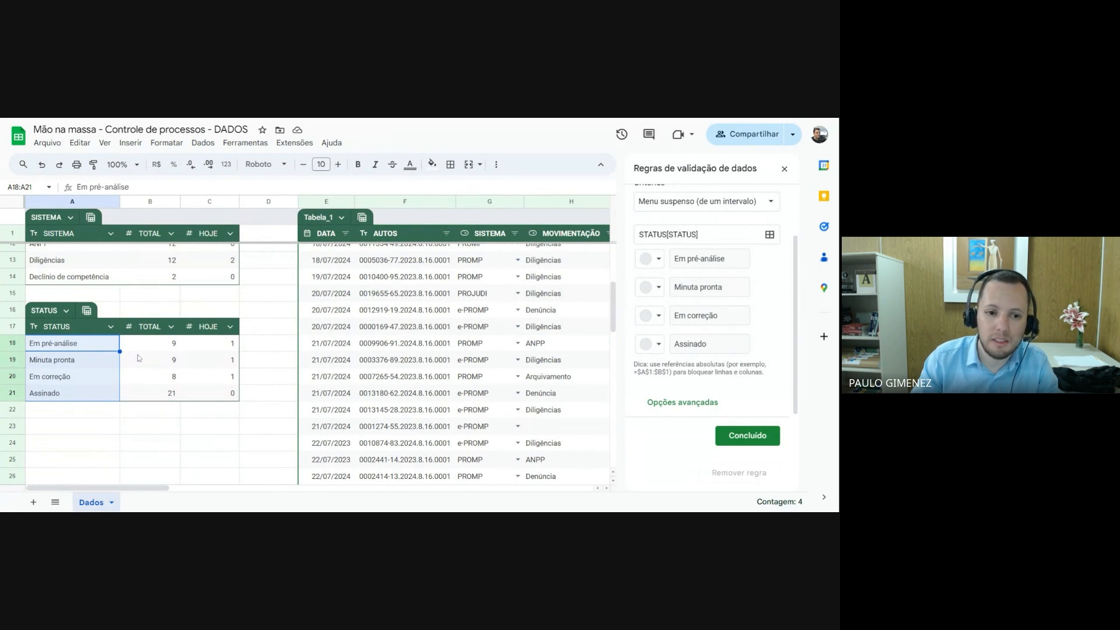
{"action": "left_click", "coordinate": [689, 403]}
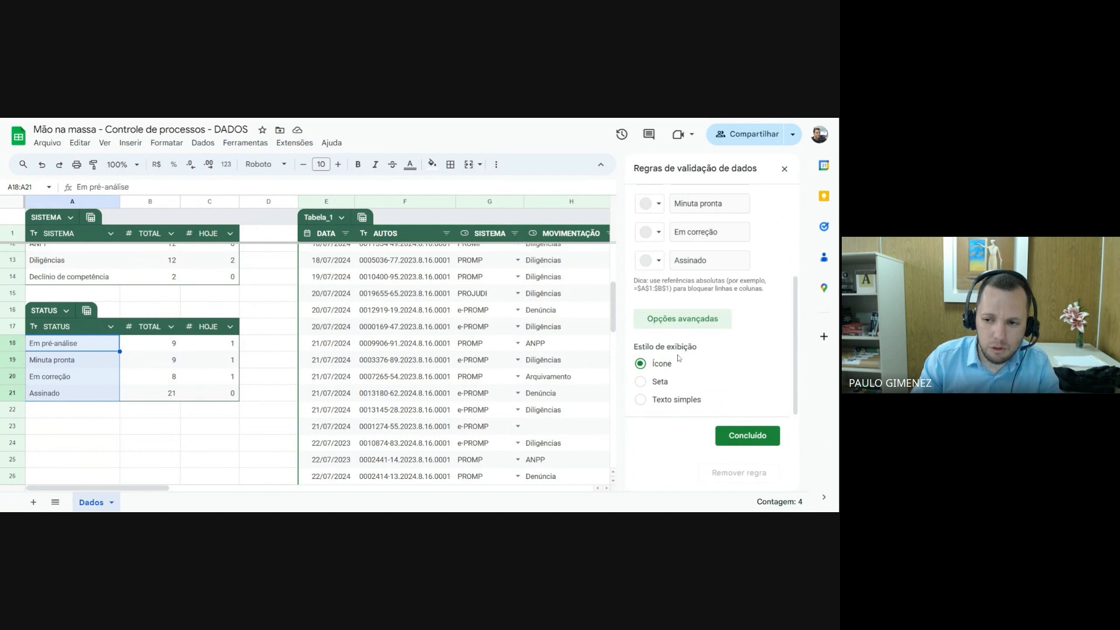
{"action": "left_click", "coordinate": [641, 381]}
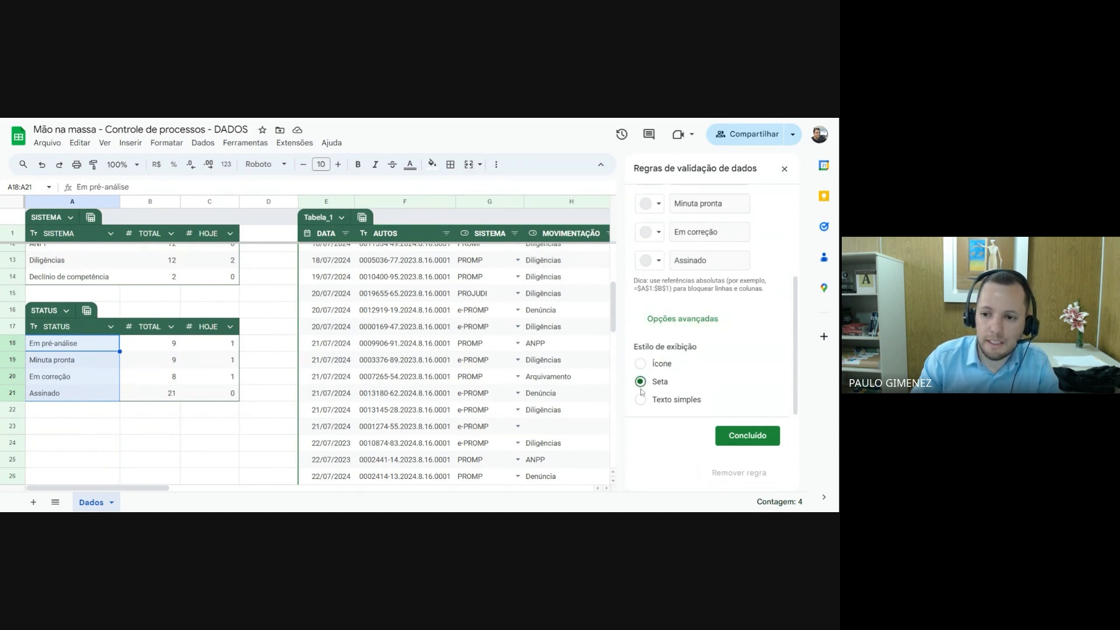
{"action": "left_click", "coordinate": [748, 436]}
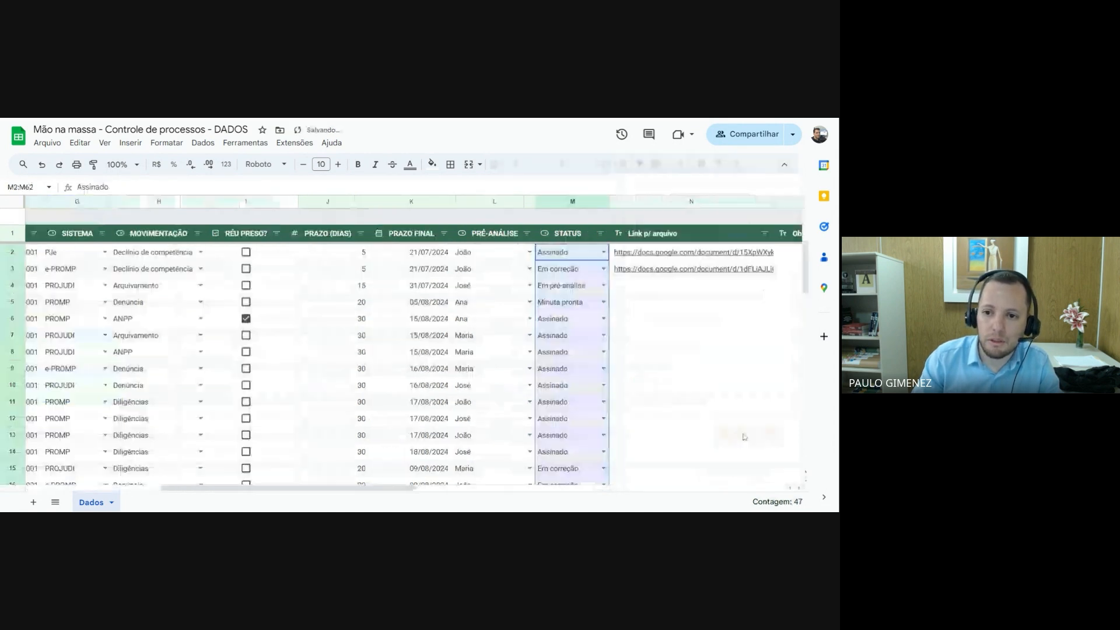
{"action": "left_click", "coordinate": [645, 352]}
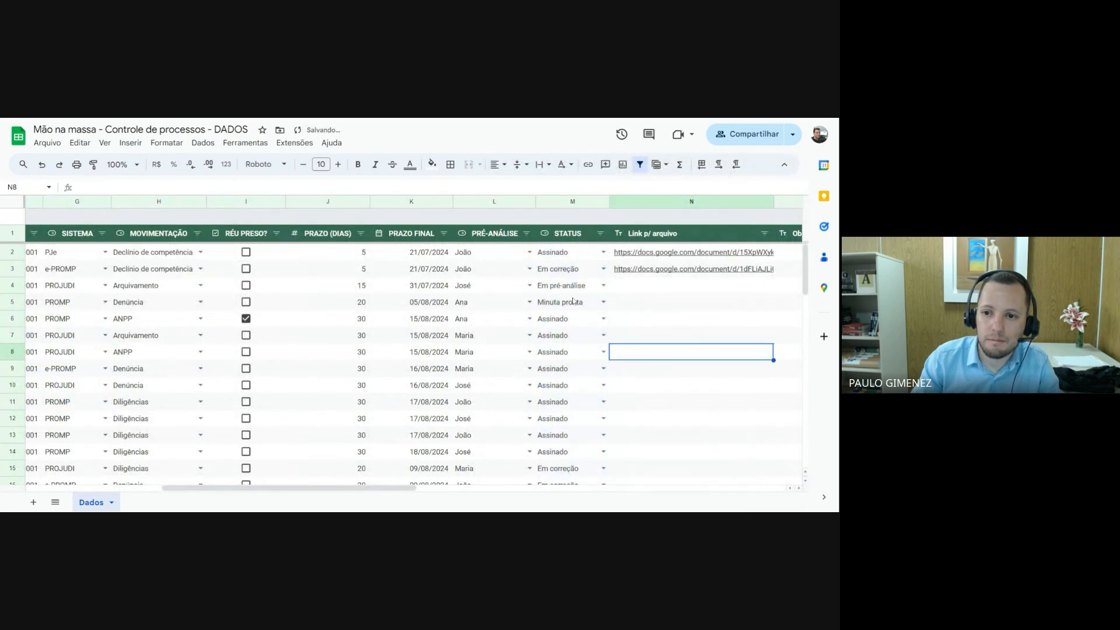
{"action": "mouse_move", "coordinate": [363, 491]}
{"action": "left_mouse_down"}
{"action": "mouse_move", "coordinate": [484, 489]}
{"action": "mouse_move", "coordinate": [359, 484]}
{"action": "left_mouse_up"}
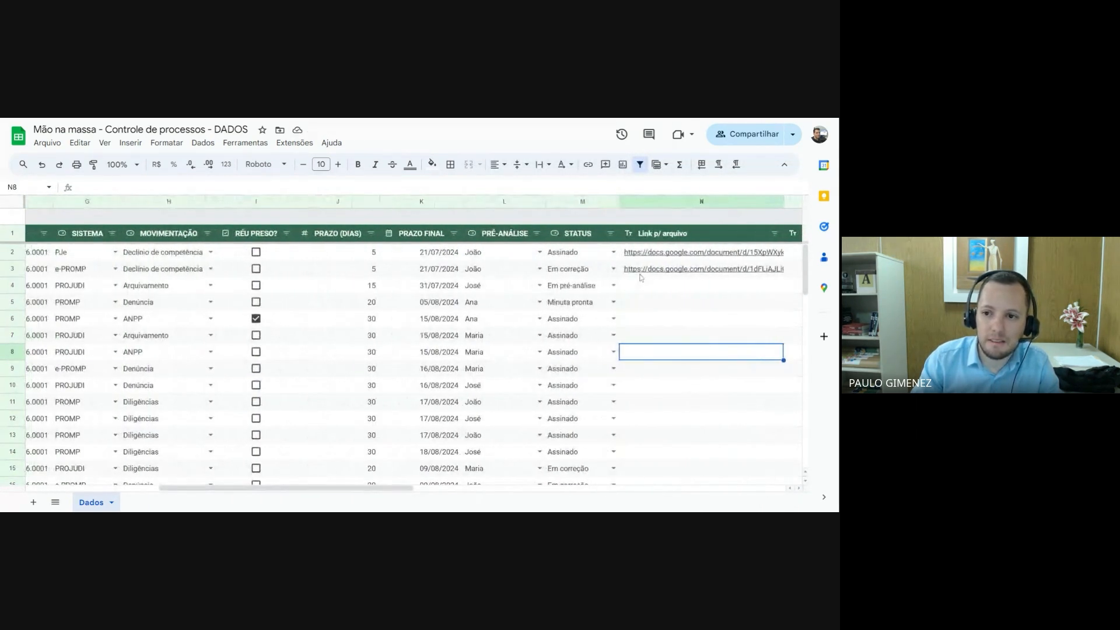
{"action": "mouse_move", "coordinate": [655, 255]}
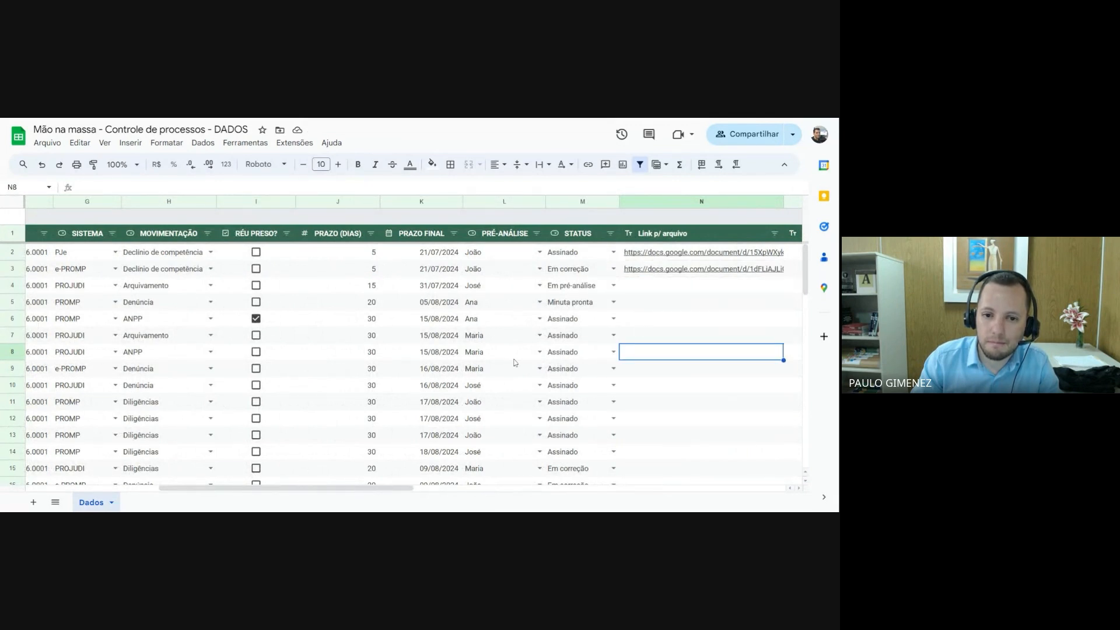
Rename the table Tabela_1 to REGISTROS
{"action": "left_click_drag", "start_coordinate": [372, 484], "coordinate": [239, 484]}
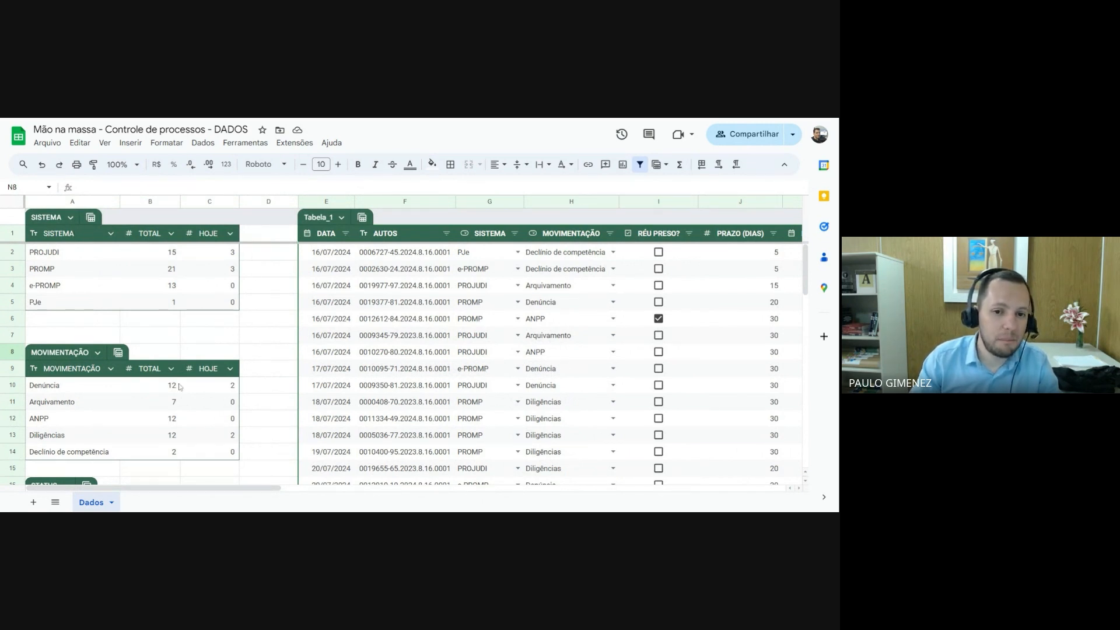
{"action": "left_click", "coordinate": [328, 217]}
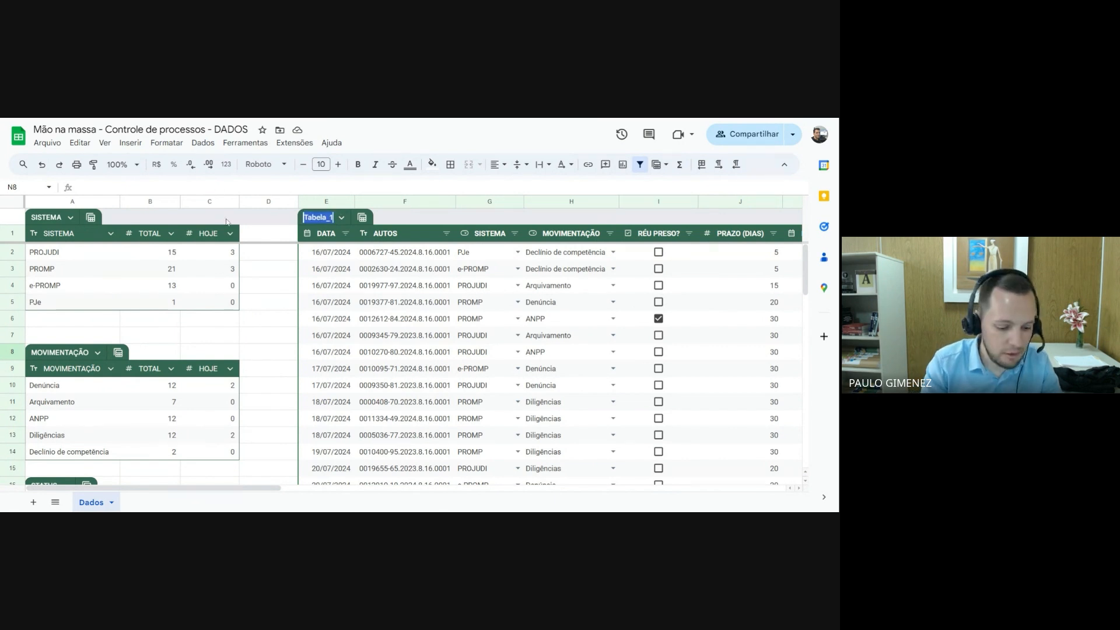
{"action": "type", "text": "REGISTROS"}
{"action": "key", "text": "Return"}
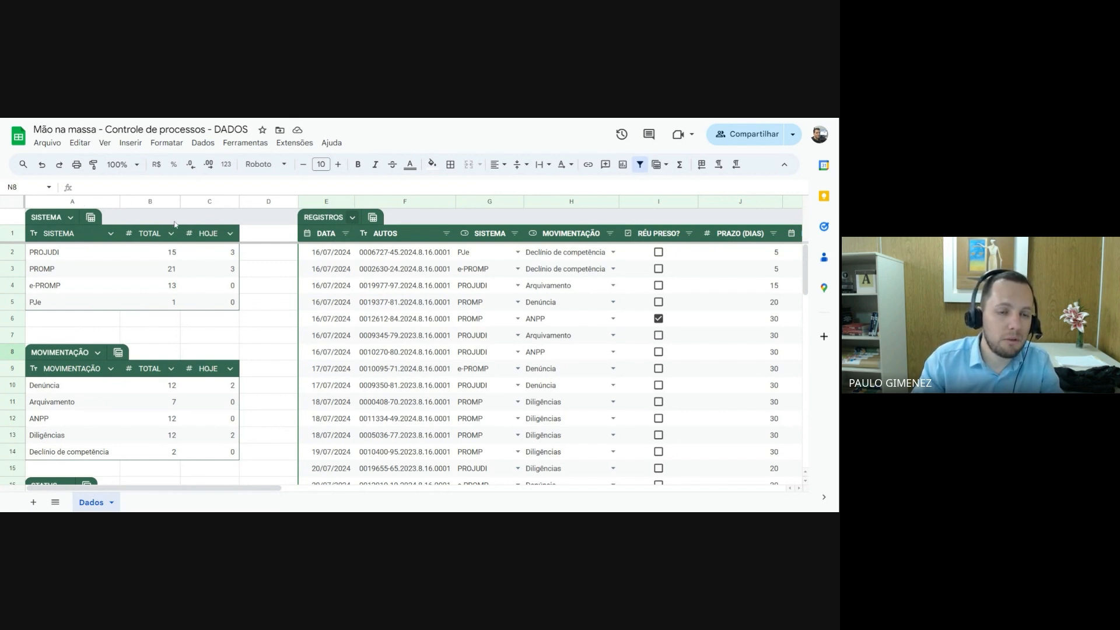
Group columns A to C, which hold the summary tables
{"action": "left_click", "coordinate": [88, 202]}
{"action": "left_click_drag", "start_coordinate": [88, 202], "coordinate": [192, 203]}
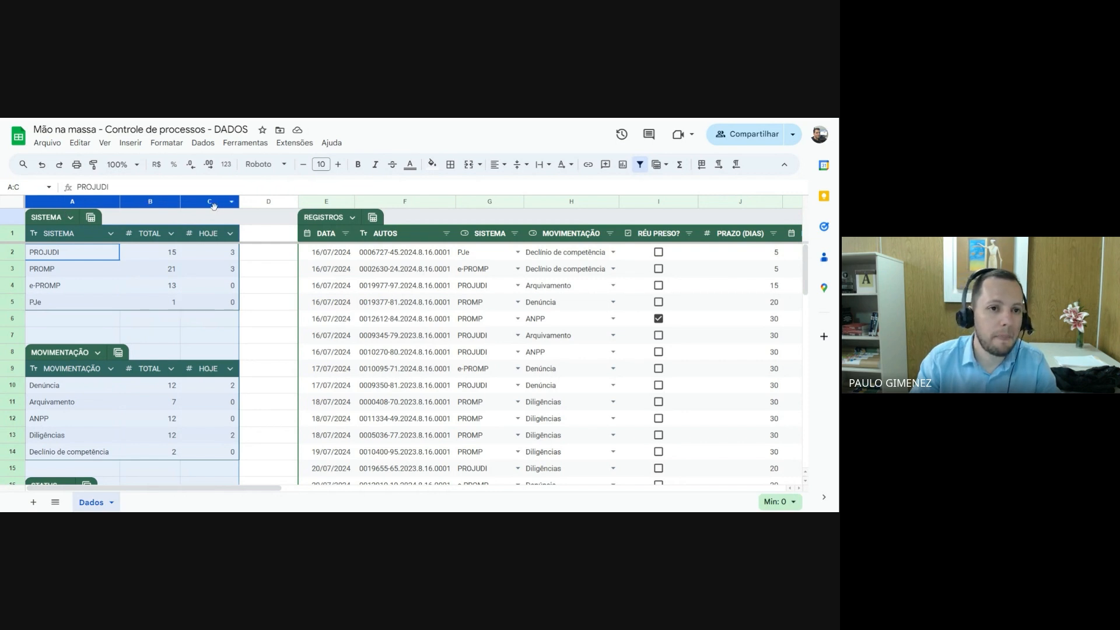
{"action": "left_click", "coordinate": [105, 143]}
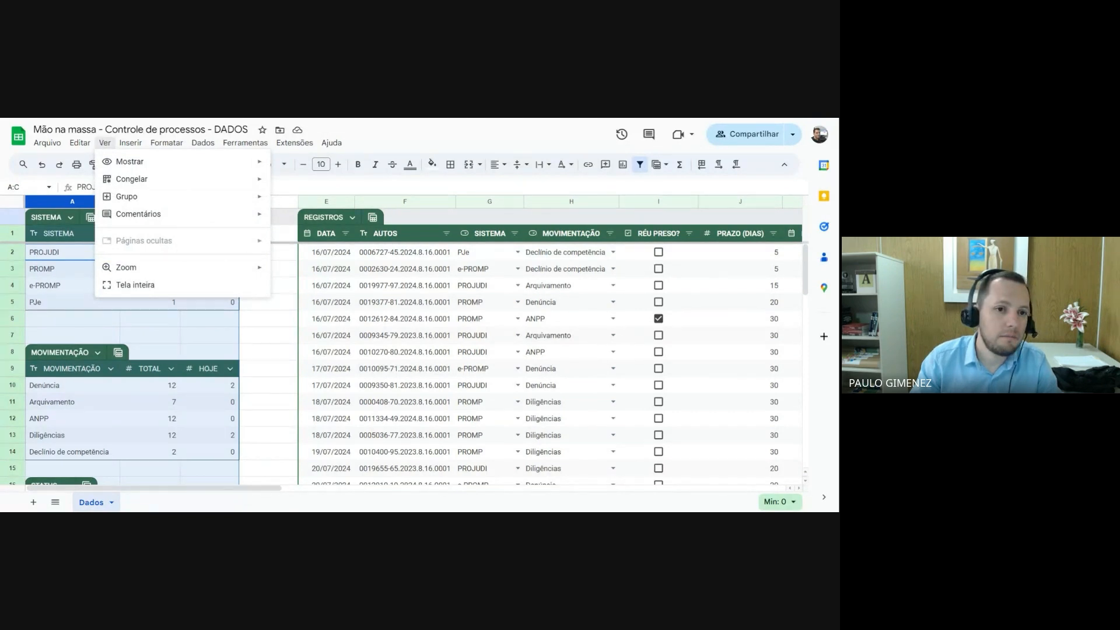
{"action": "mouse_move", "coordinate": [134, 198]}
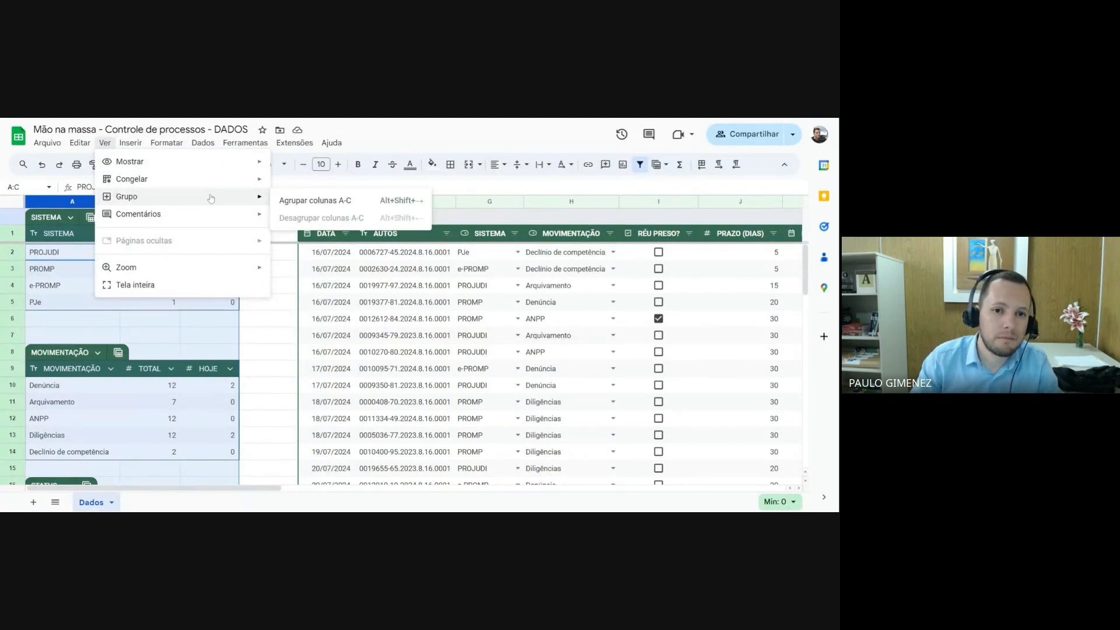
{"action": "left_click", "coordinate": [331, 201]}
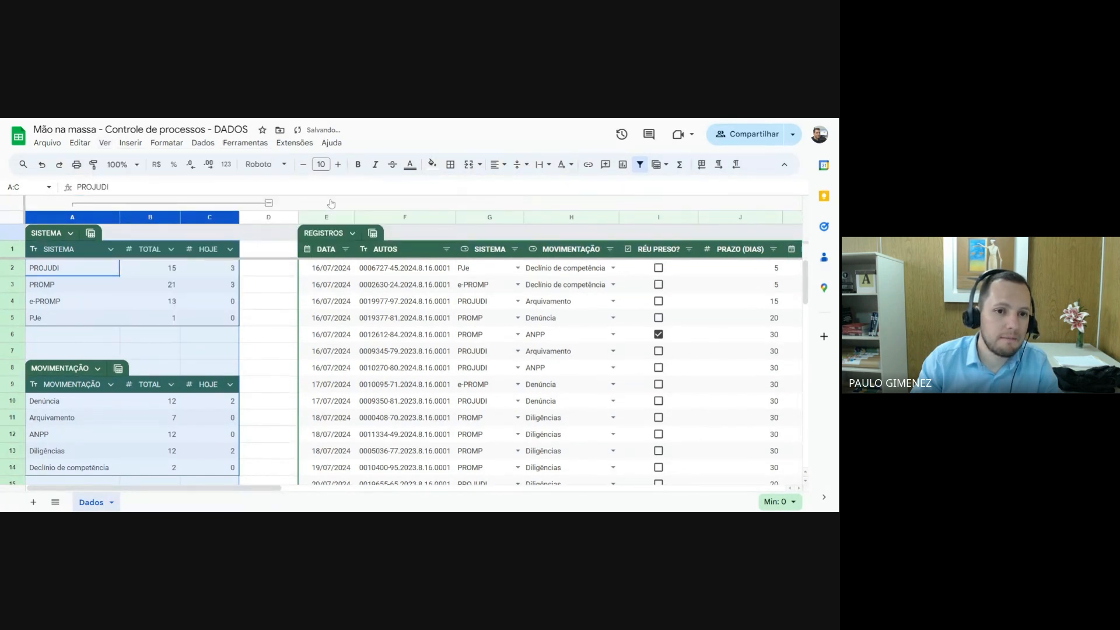
Try out the column group A to C by collapsing it and expanding it again
{"action": "left_click", "coordinate": [269, 203]}
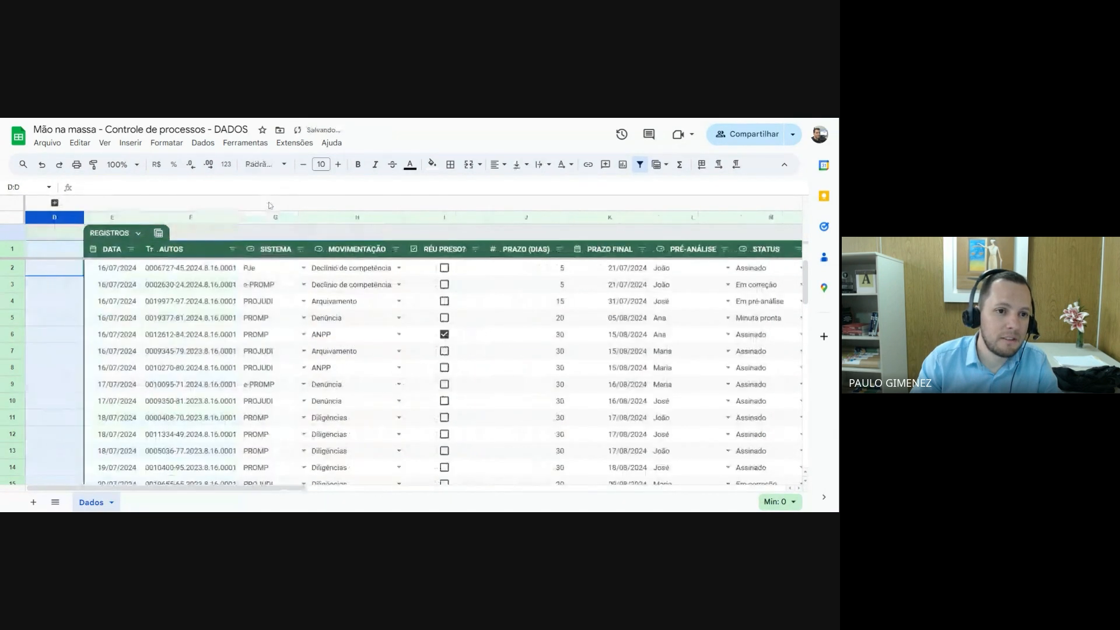
{"action": "left_click", "coordinate": [59, 290]}
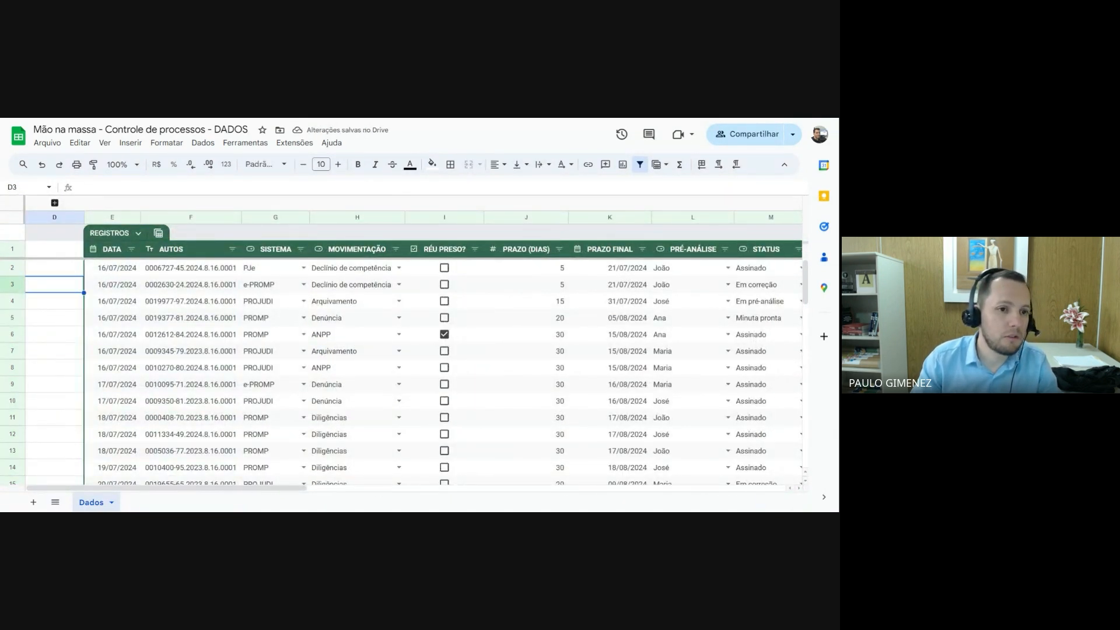
{"action": "left_click", "coordinate": [54, 203]}
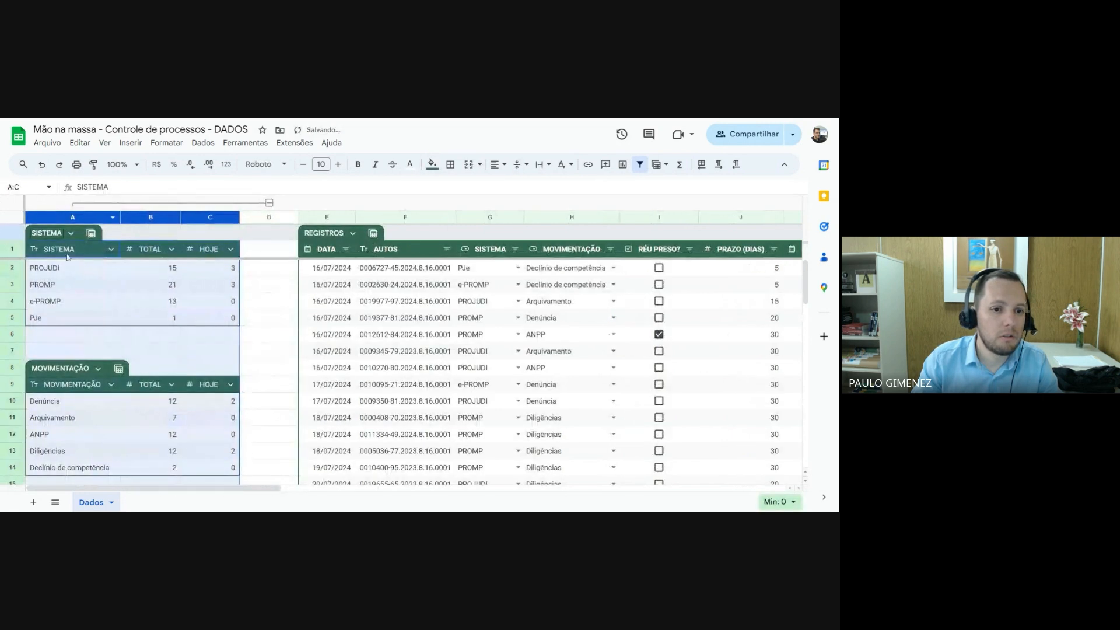
{"action": "left_click", "coordinate": [90, 336]}
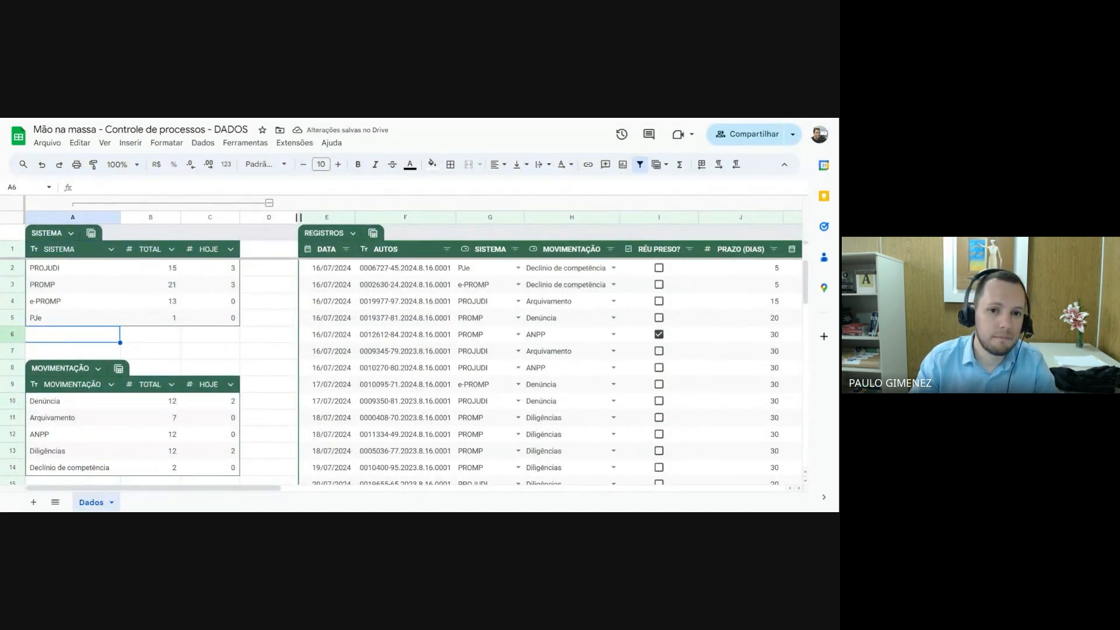
Narrow the empty column D between the summary tables and REGISTROS
{"action": "left_click_drag", "start_coordinate": [298, 217], "coordinate": [258, 217]}
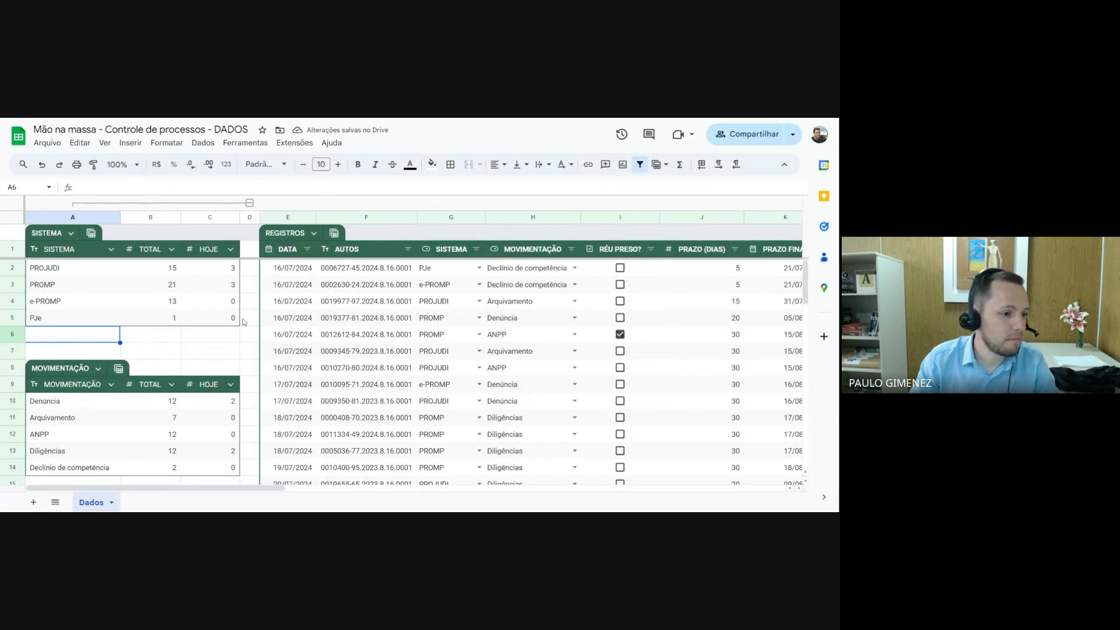
{"action": "scroll", "coordinate": [242, 320], "scroll_direction": "down", "scroll_amount": 5}
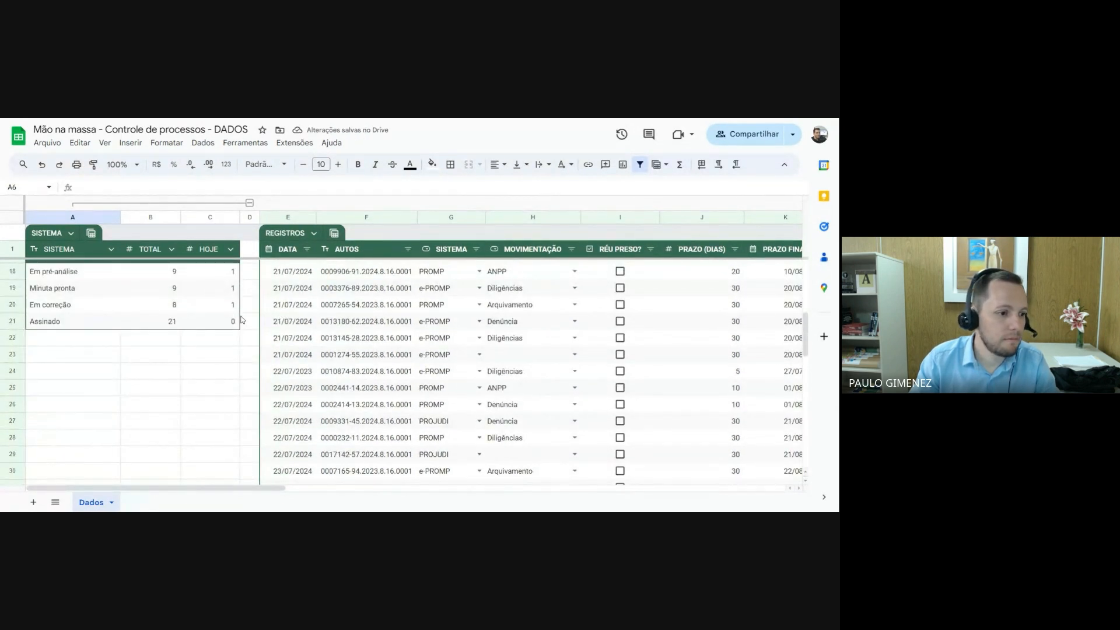
{"action": "scroll", "coordinate": [241, 320], "scroll_direction": "up", "scroll_amount": 5}
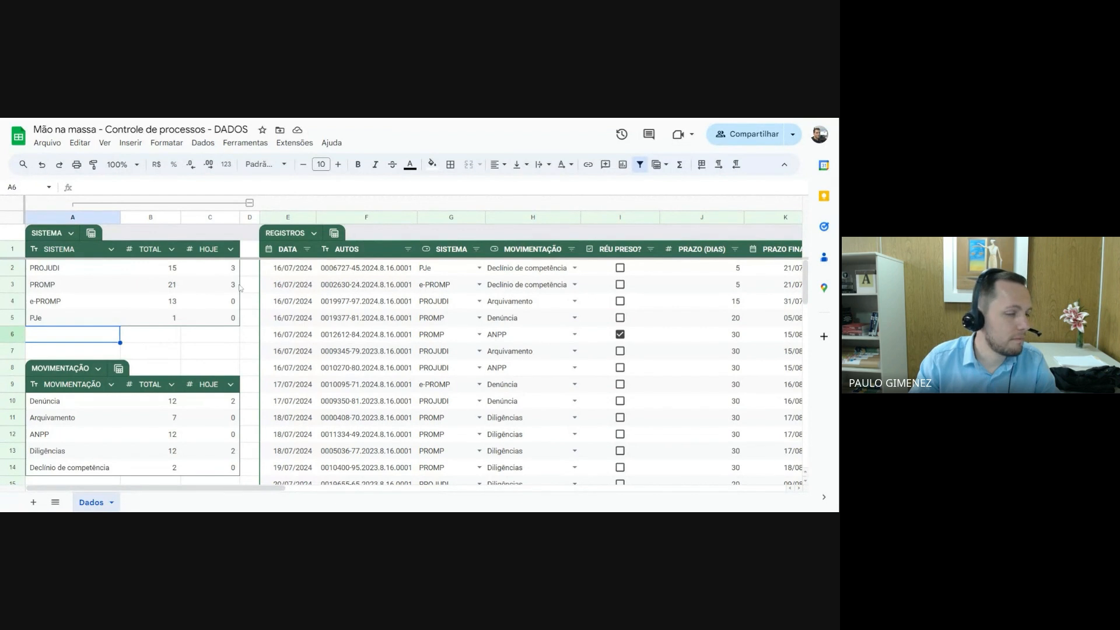
Collapse the column group A to C and slightly narrow the PRAZO (DIAS) column
{"action": "left_click", "coordinate": [250, 203]}
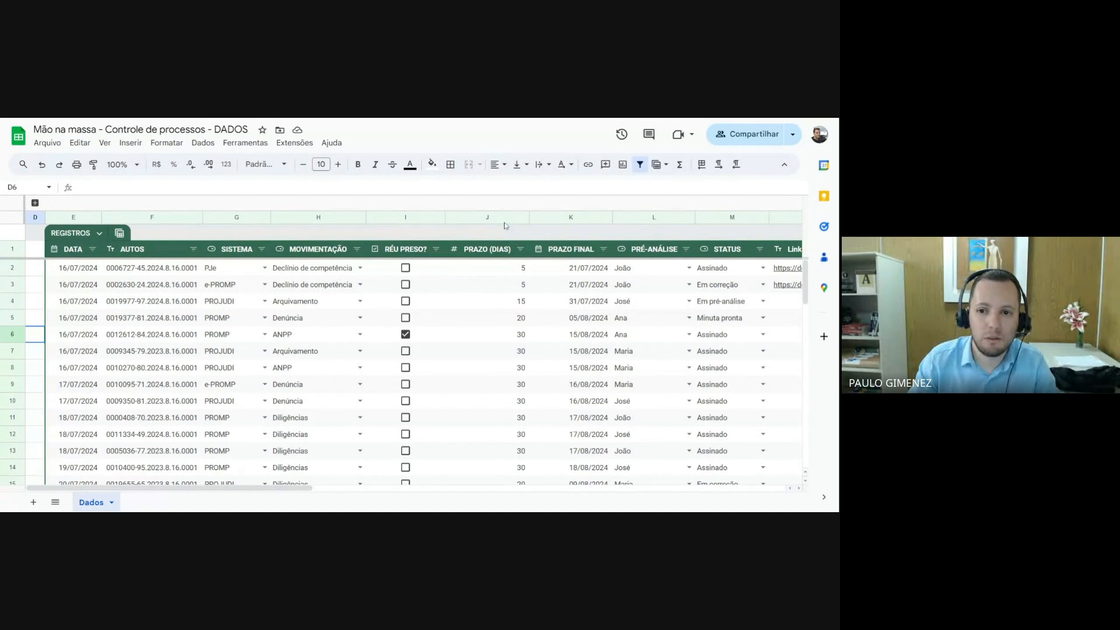
{"action": "left_click_drag", "start_coordinate": [528, 217], "coordinate": [525, 217]}
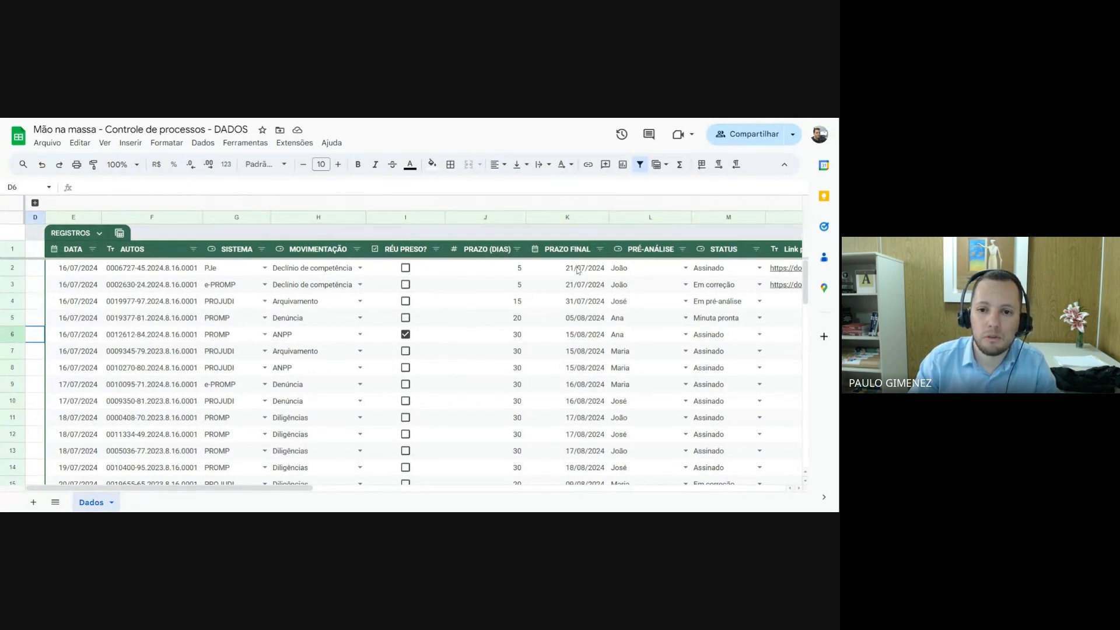
Uncheck the RÉU PRESO? box in row 6 and check the one in row 2
{"action": "left_click", "coordinate": [420, 271]}
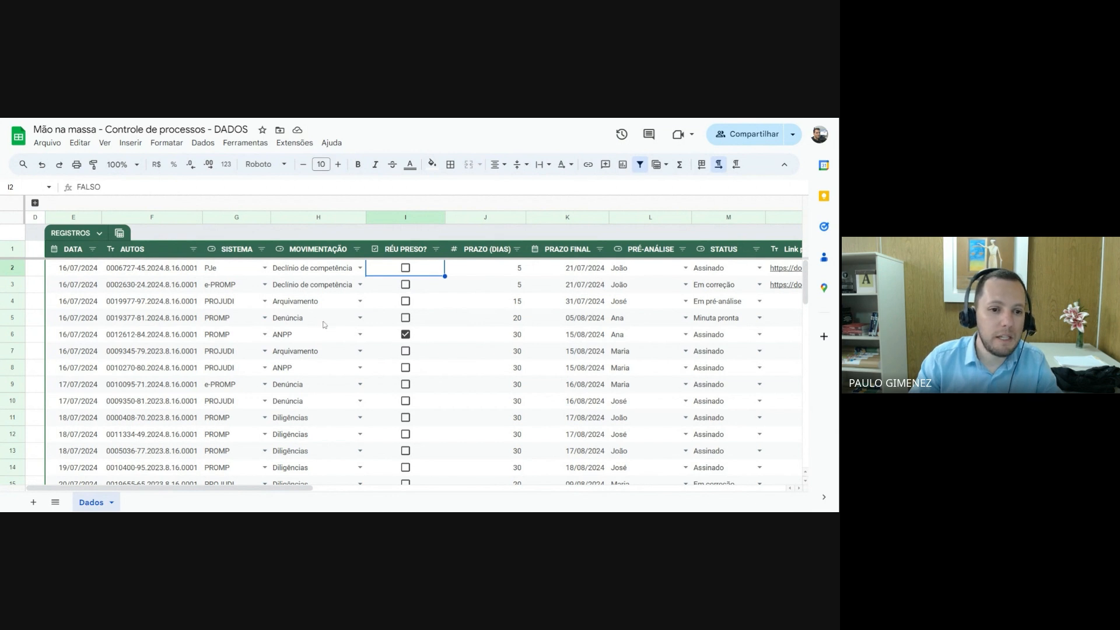
{"action": "left_click", "coordinate": [407, 340]}
{"action": "left_click", "coordinate": [405, 336]}
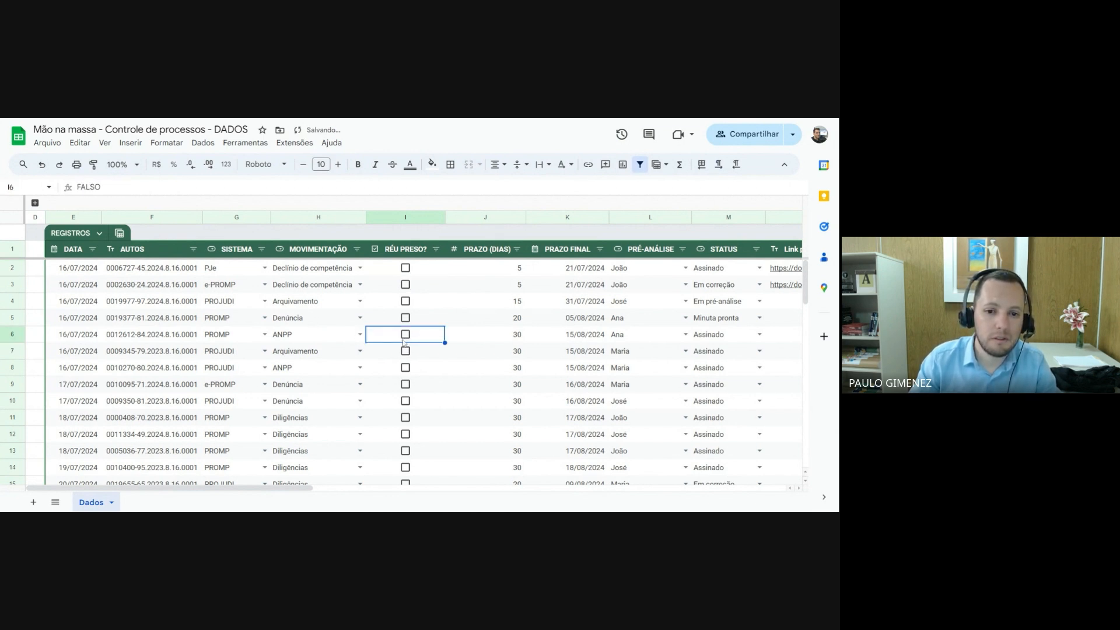
{"action": "left_click", "coordinate": [407, 339]}
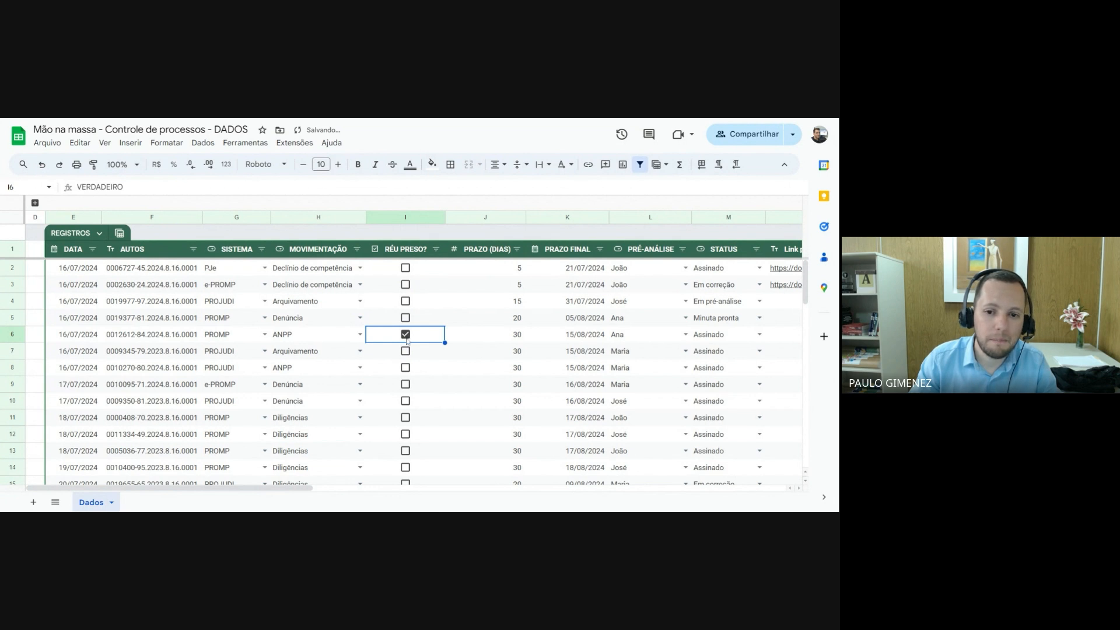
{"action": "left_click", "coordinate": [407, 338]}
{"action": "left_click", "coordinate": [406, 270]}
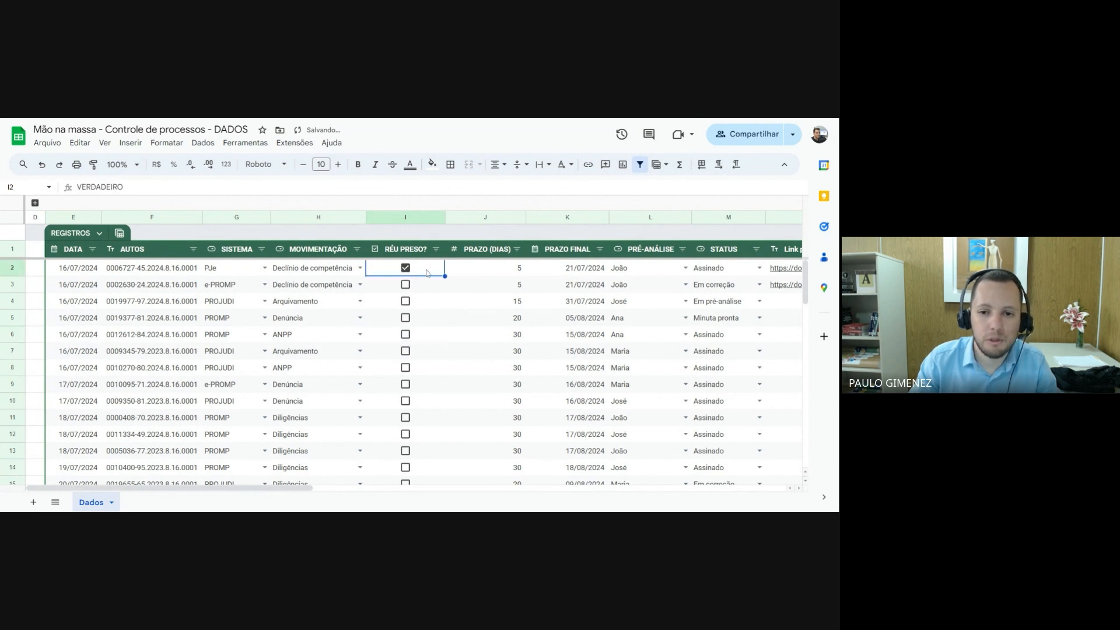
Start a conditional formatting rule for the RÉU PRESO? cell I2
{"action": "left_click", "coordinate": [421, 287]}
{"action": "left_click", "coordinate": [425, 273]}
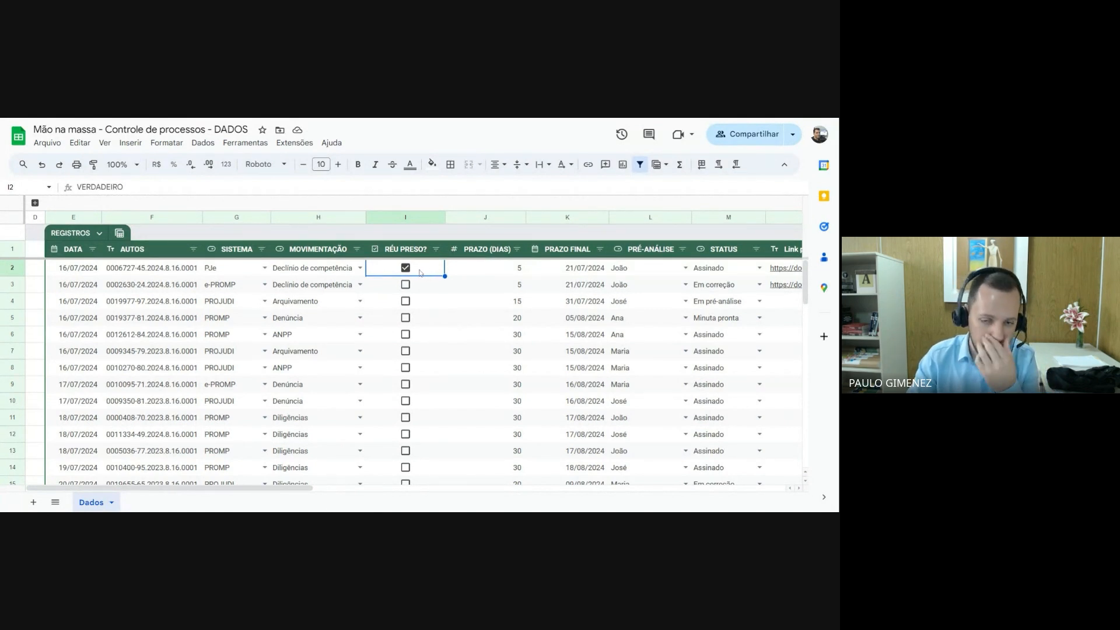
{"action": "left_click", "coordinate": [166, 145]}
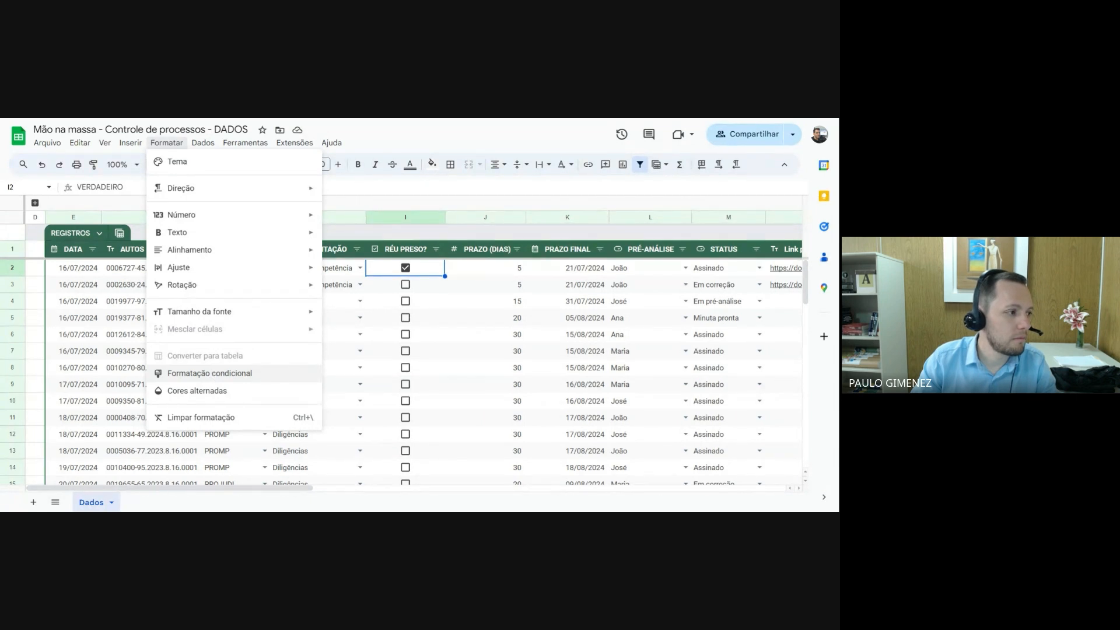
{"action": "left_click", "coordinate": [213, 374]}
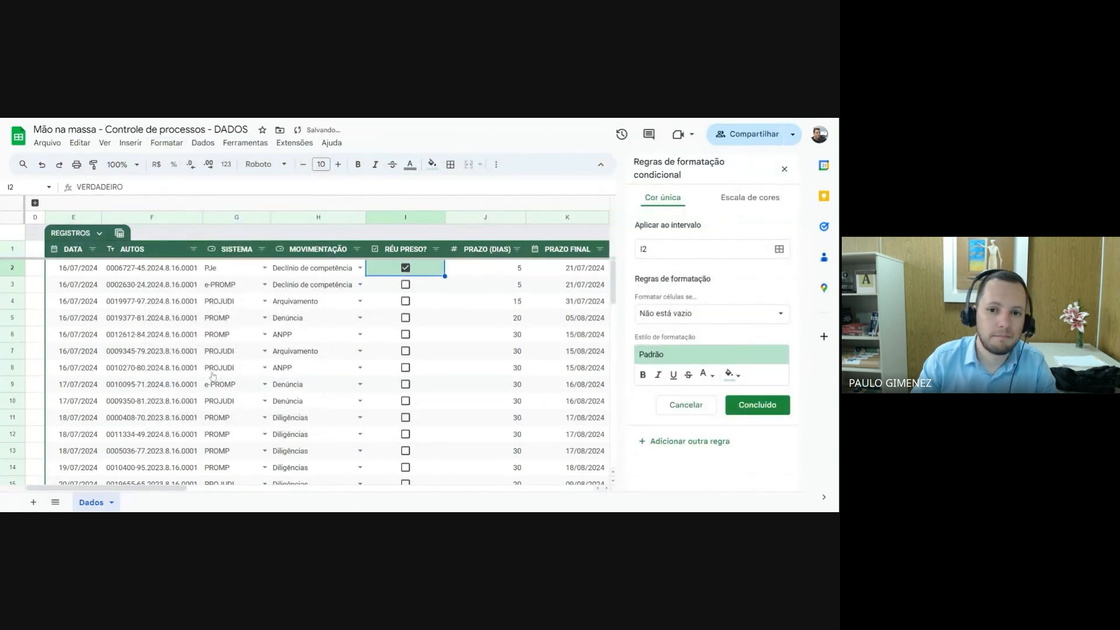
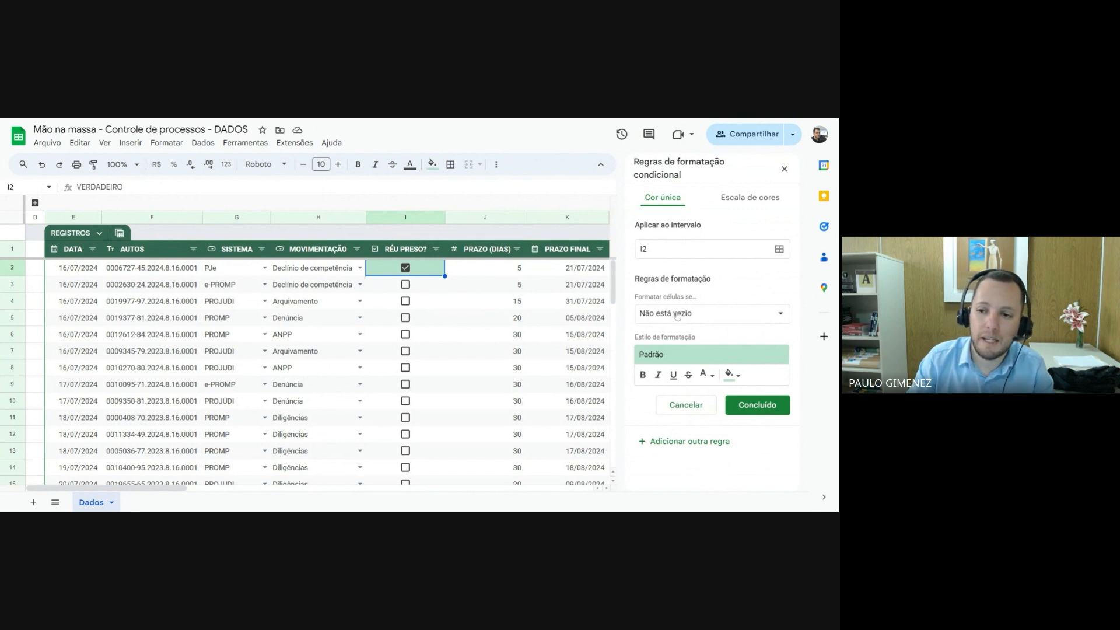
Set the conditional formatting rule's condition to a custom formula (A fórmula personalizada é)
{"action": "left_click", "coordinate": [679, 315]}
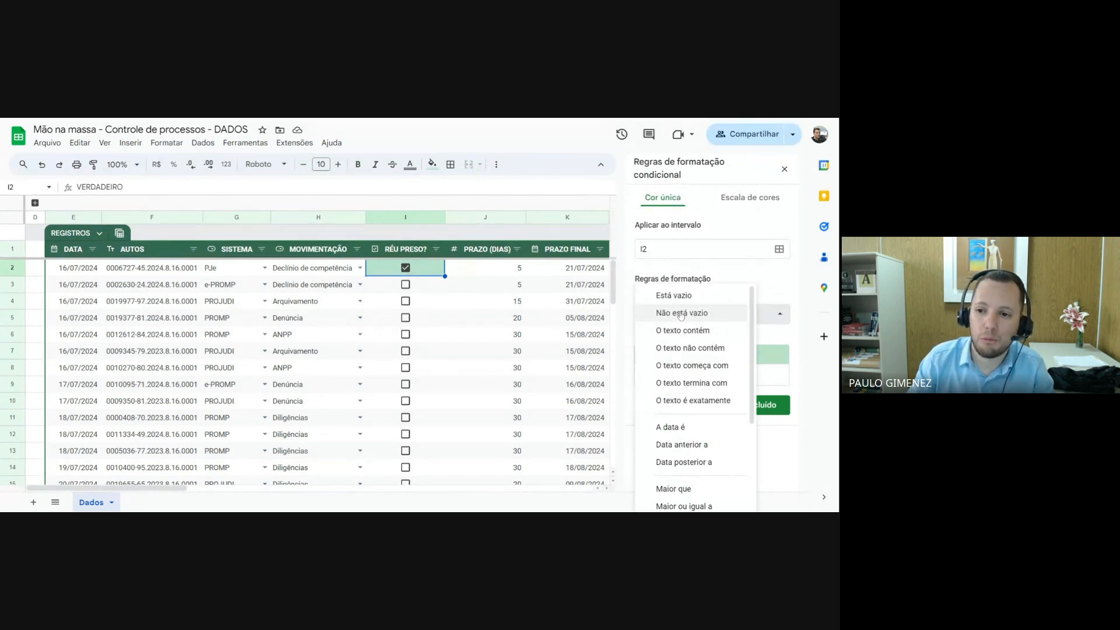
{"action": "left_click", "coordinate": [680, 315]}
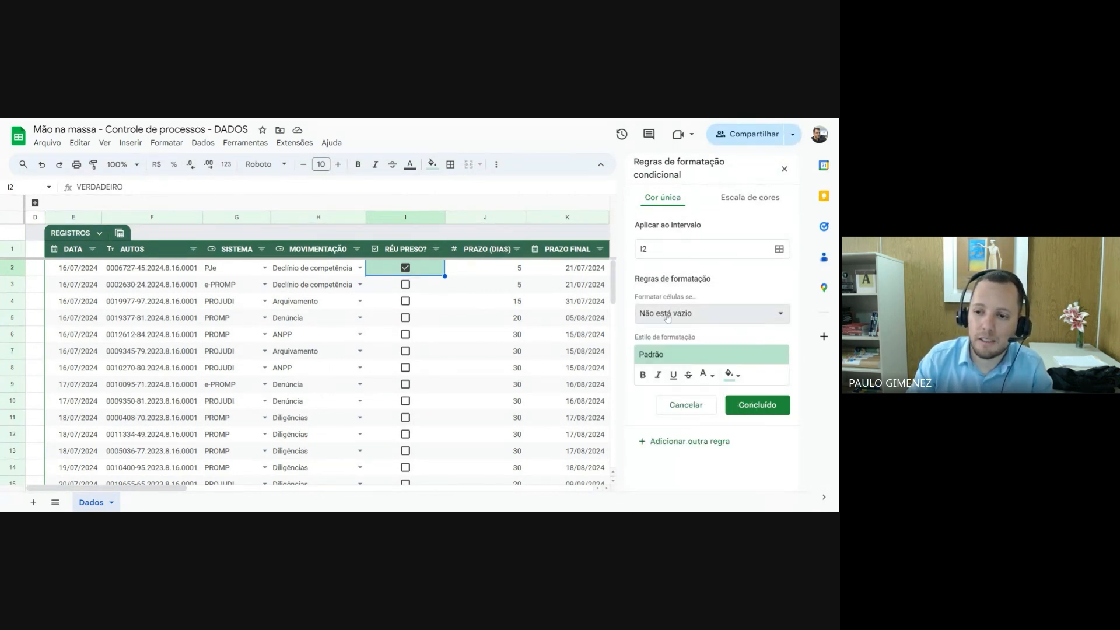
{"action": "left_click", "coordinate": [669, 316]}
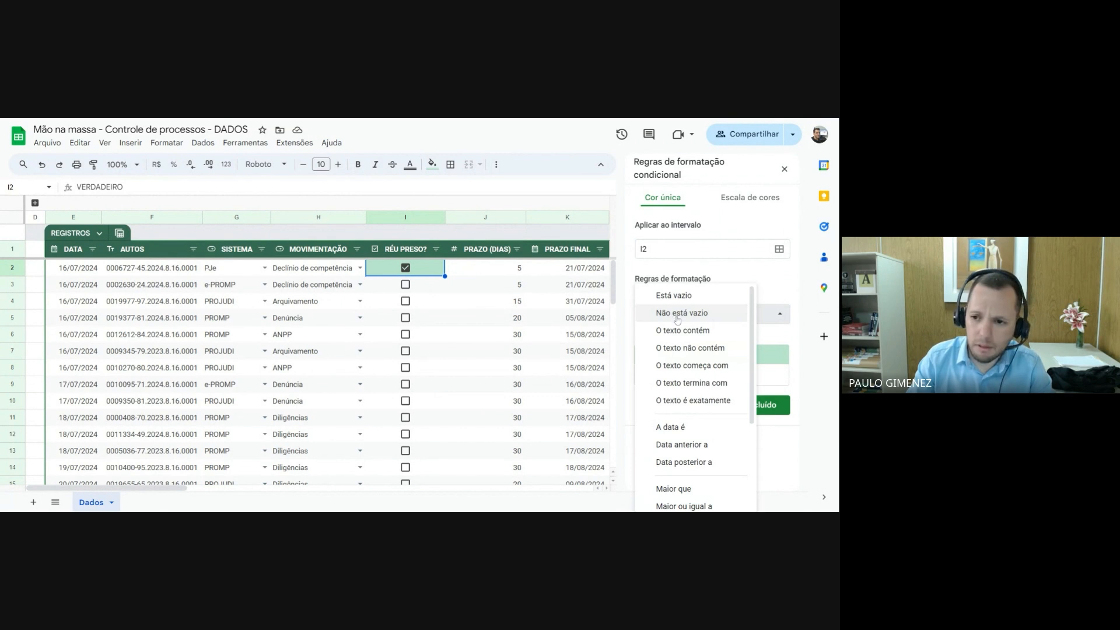
{"action": "scroll", "coordinate": [679, 339], "scroll_direction": "down", "scroll_amount": 5}
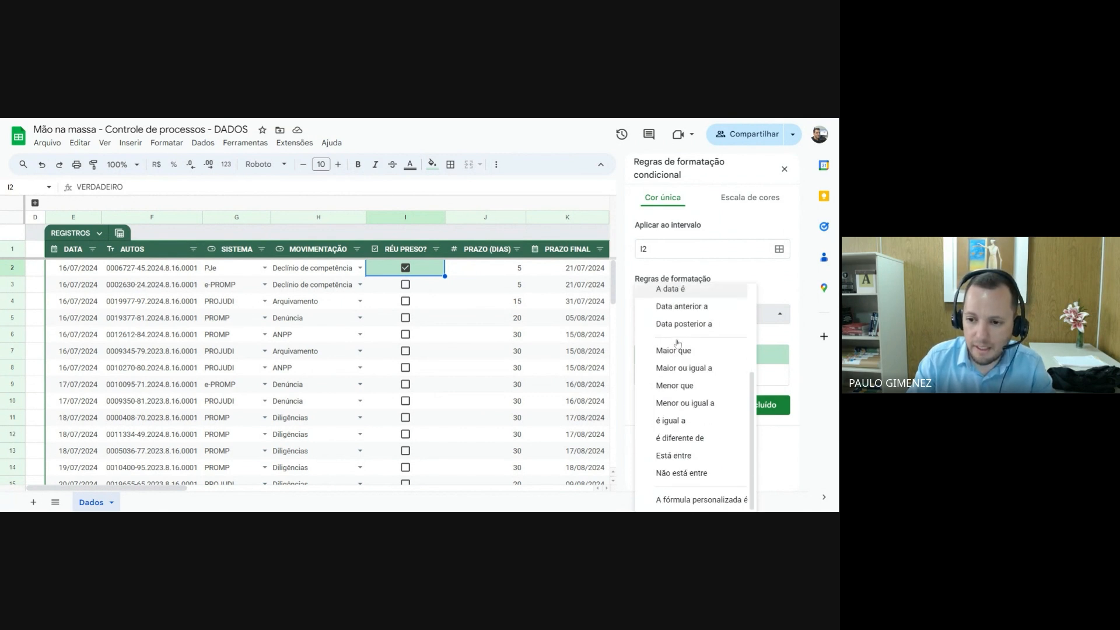
{"action": "left_click", "coordinate": [689, 500]}
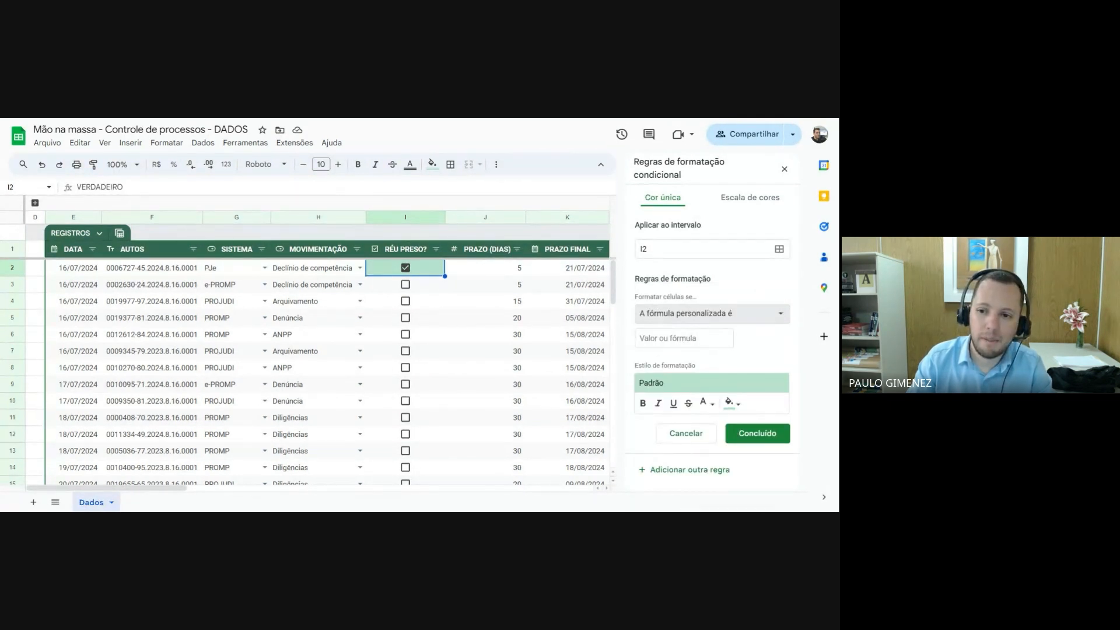
Enter =I2=TRUE as the rule's custom formula
{"action": "left_click", "coordinate": [684, 338]}
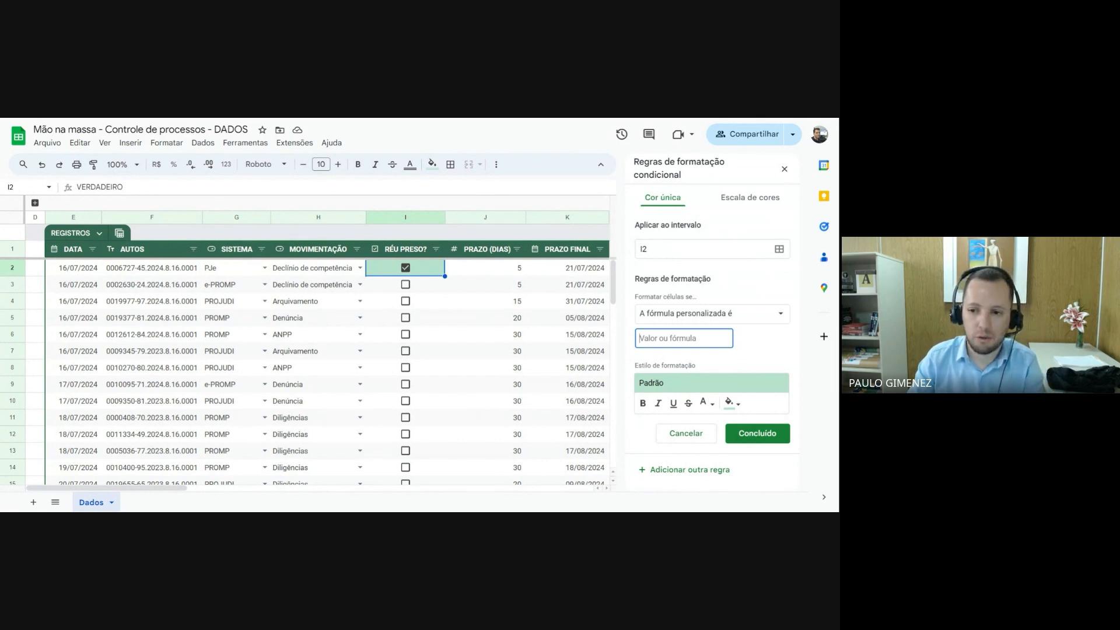
{"action": "type", "text": "="}
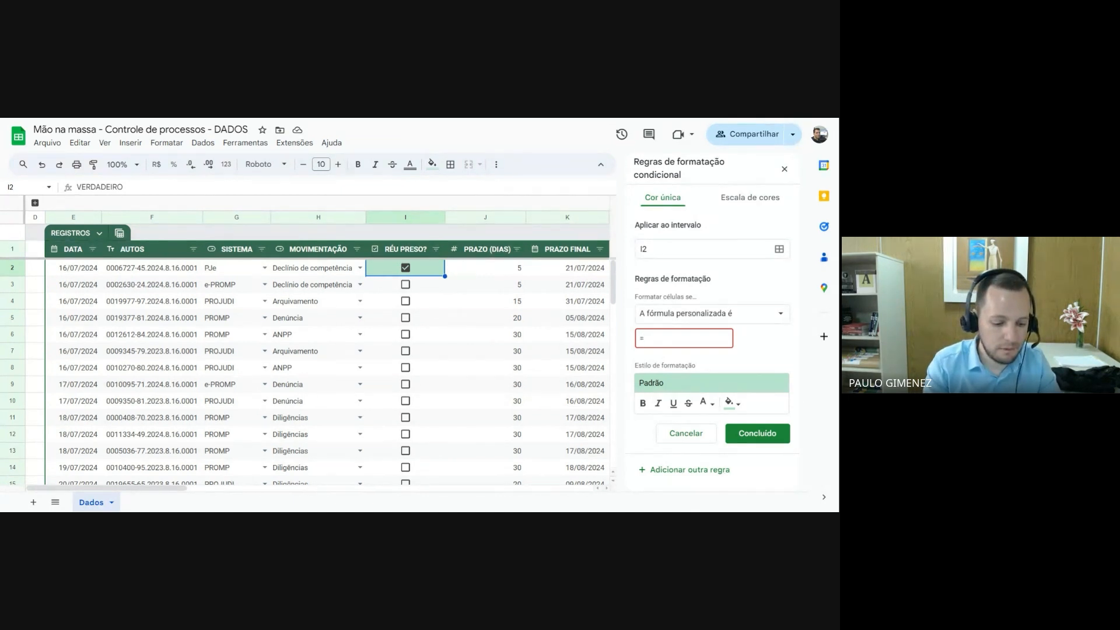
{"action": "type", "text": "TRUE"}
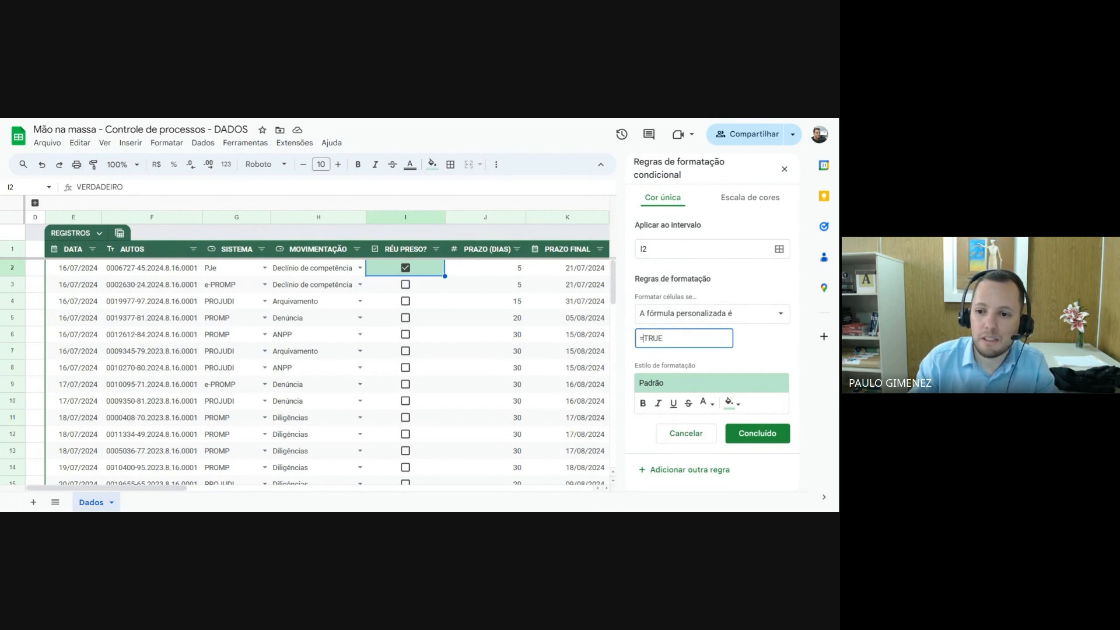
{"action": "key", "text": "ctrl+shift+Left"}
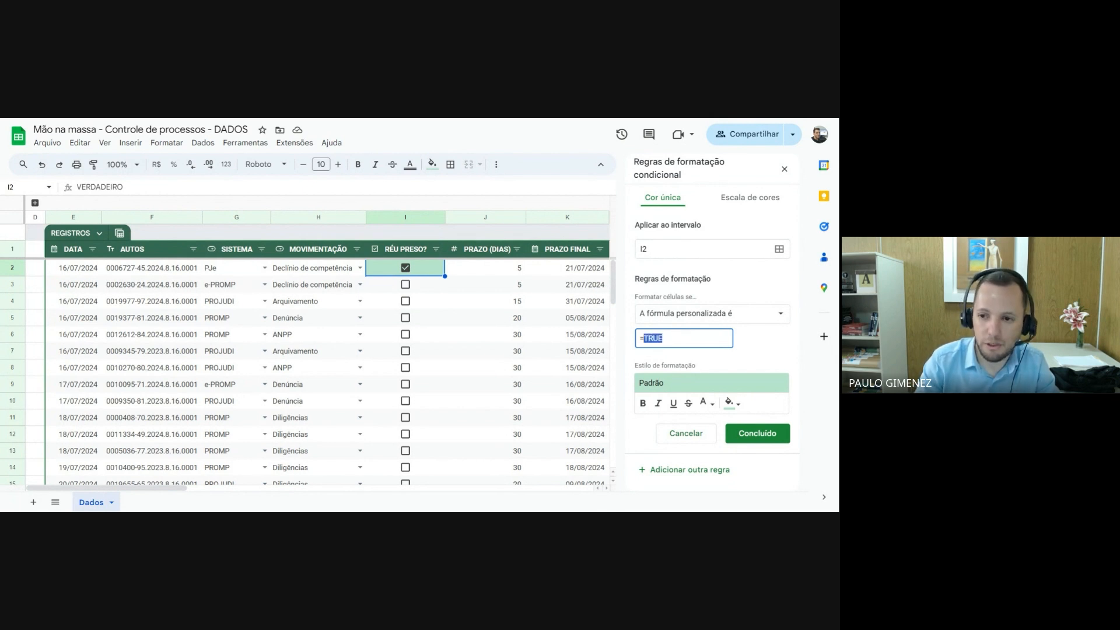
{"action": "key", "text": "BackSpace"}
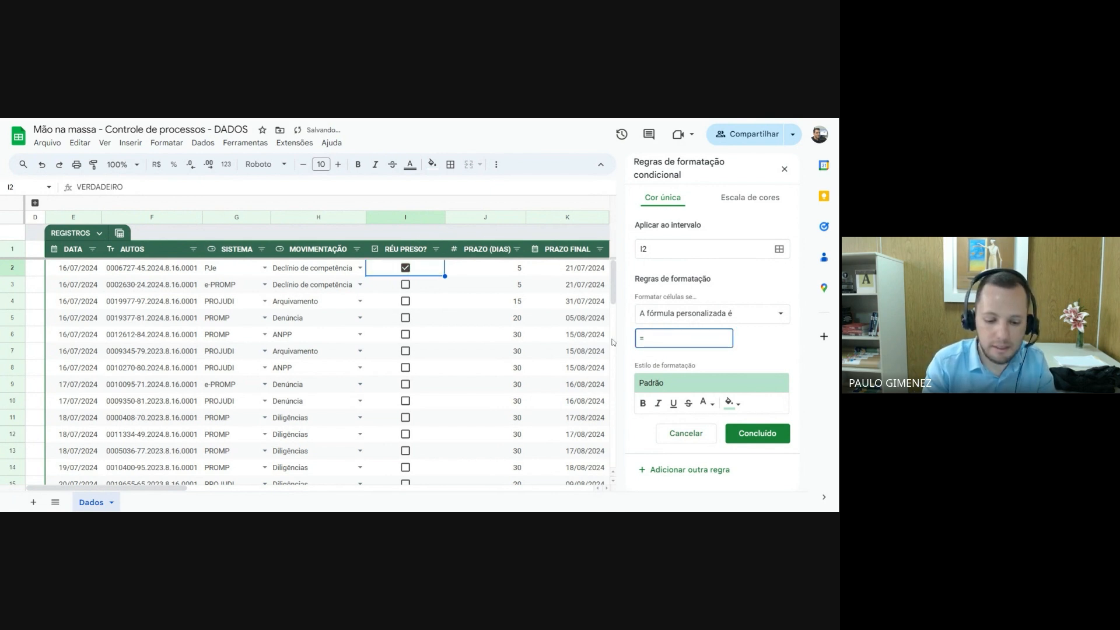
{"action": "type", "text": "I2"}
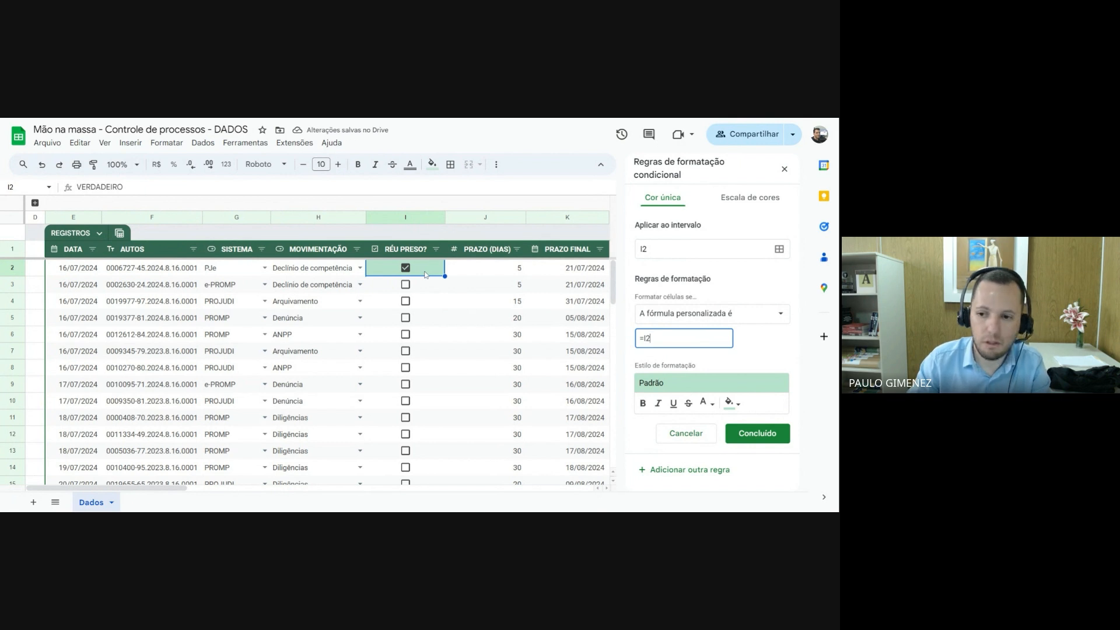
{"action": "type", "text": "=TRUE"}
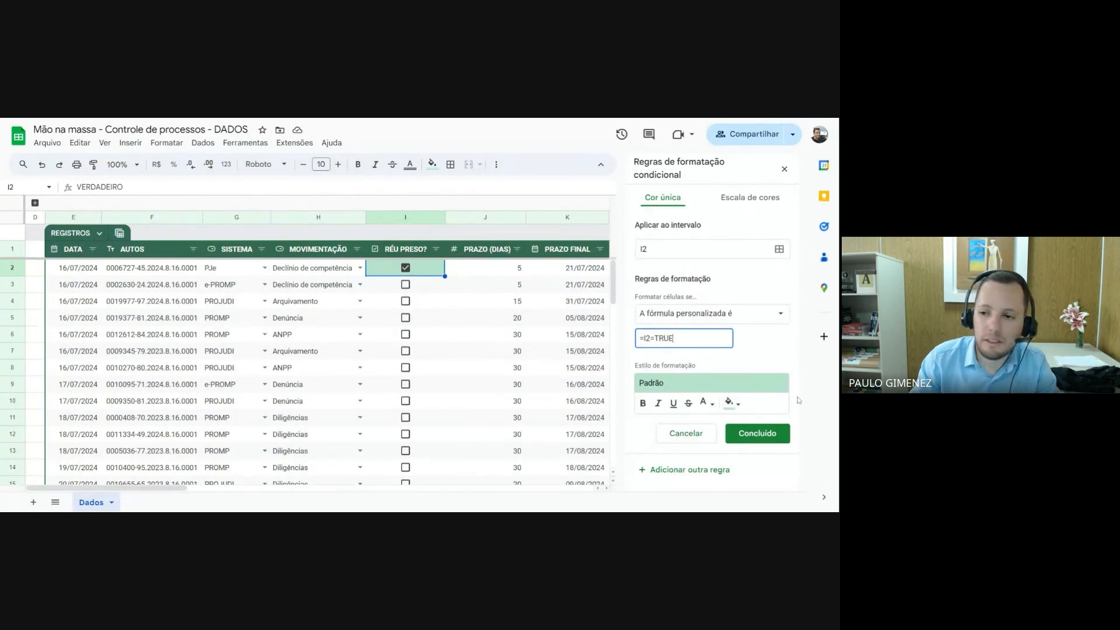
Remove the fill colour from the rule's formatting style and set its text colour to red
{"action": "left_click", "coordinate": [732, 402]}
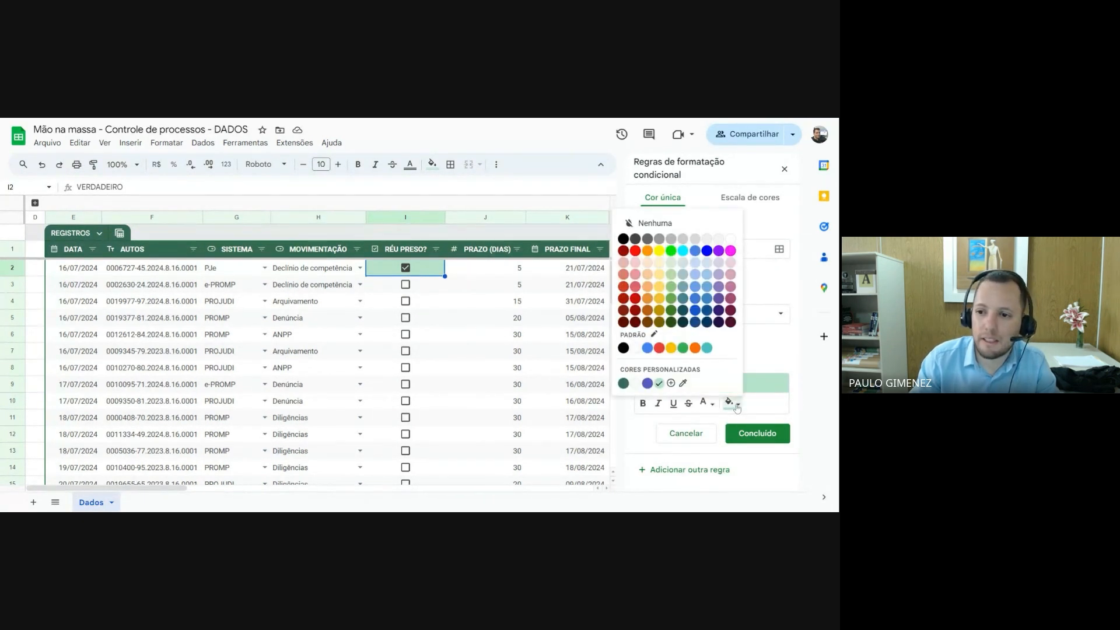
{"action": "left_click", "coordinate": [652, 225]}
{"action": "left_click", "coordinate": [706, 402]}
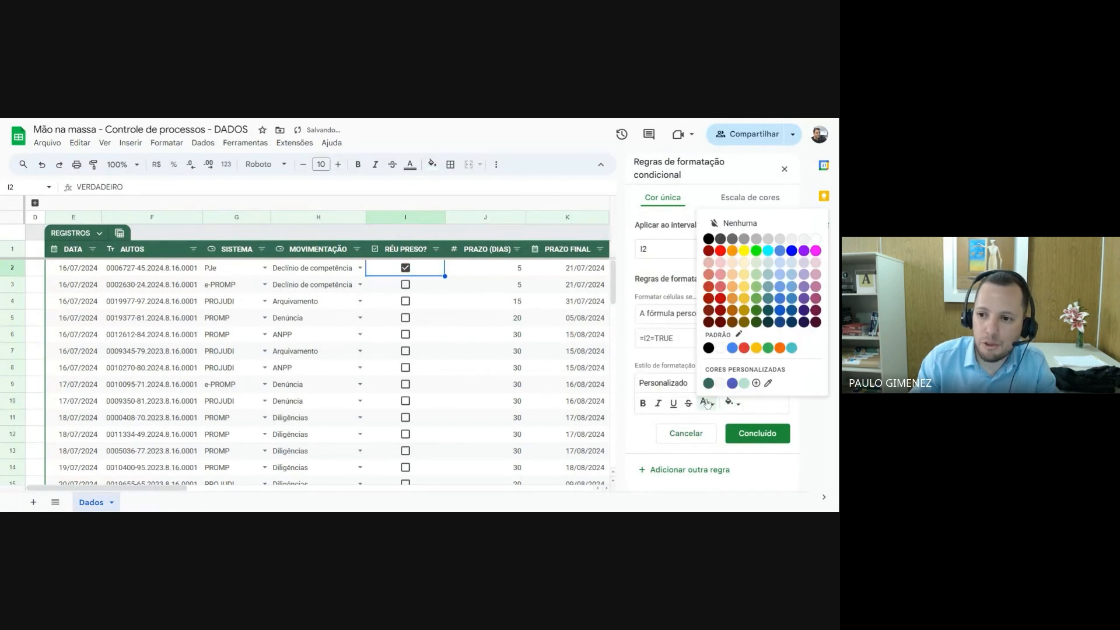
{"action": "left_click", "coordinate": [720, 251]}
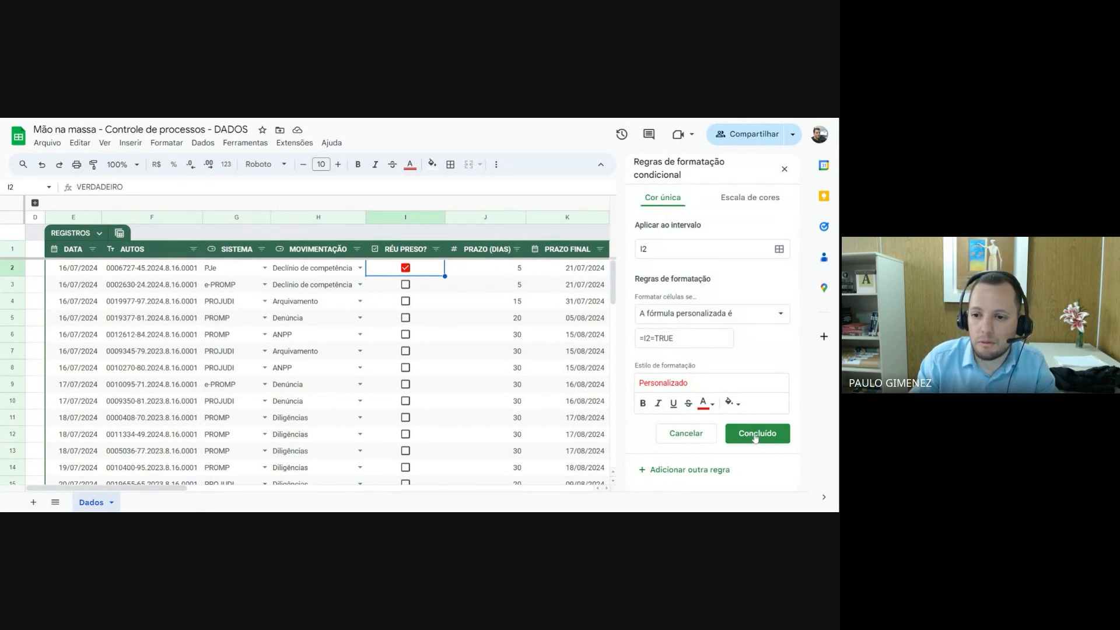
Test the rule by toggling the RÉU PRESO? boxes in rows 2 and 5, leaving both checked
{"action": "left_click", "coordinate": [405, 317]}
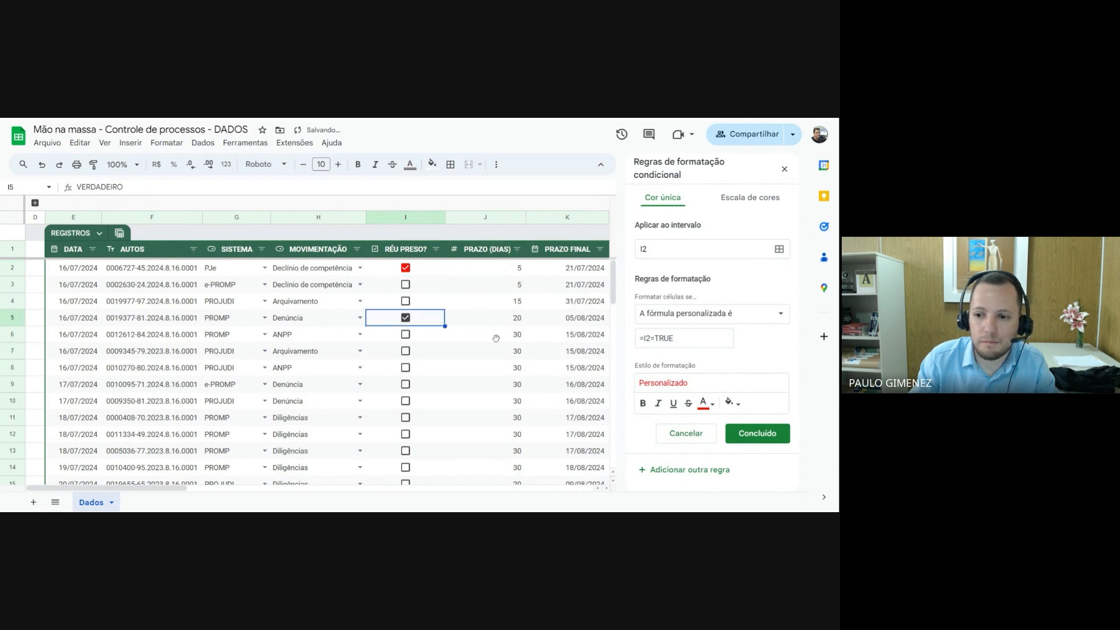
{"action": "left_click", "coordinate": [407, 271]}
{"action": "left_click", "coordinate": [407, 271]}
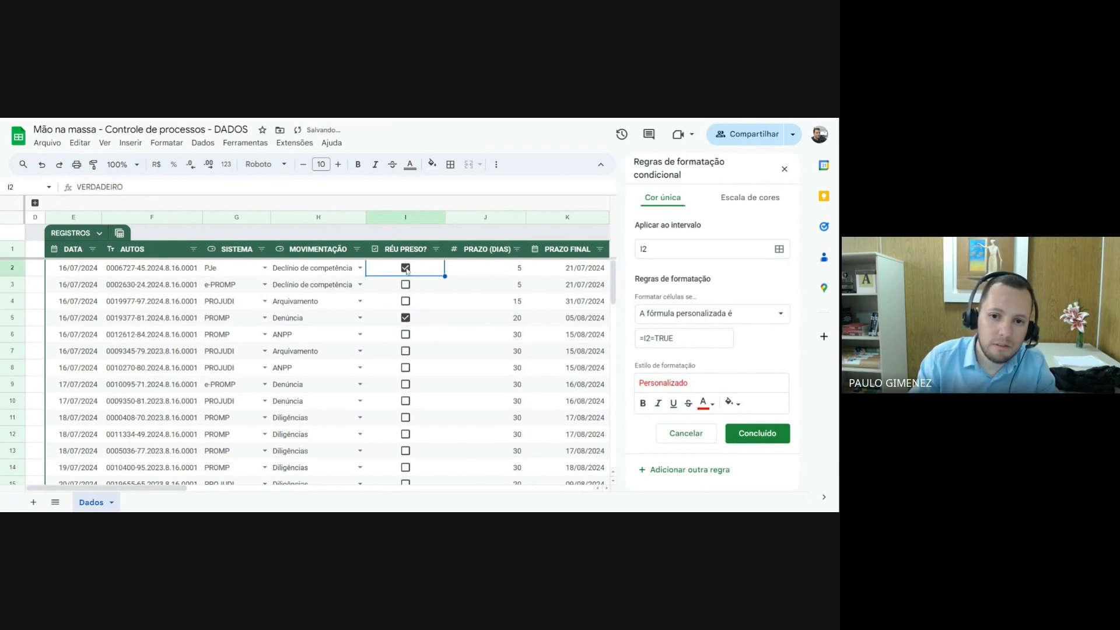
{"action": "left_click", "coordinate": [407, 270]}
{"action": "left_click", "coordinate": [407, 270]}
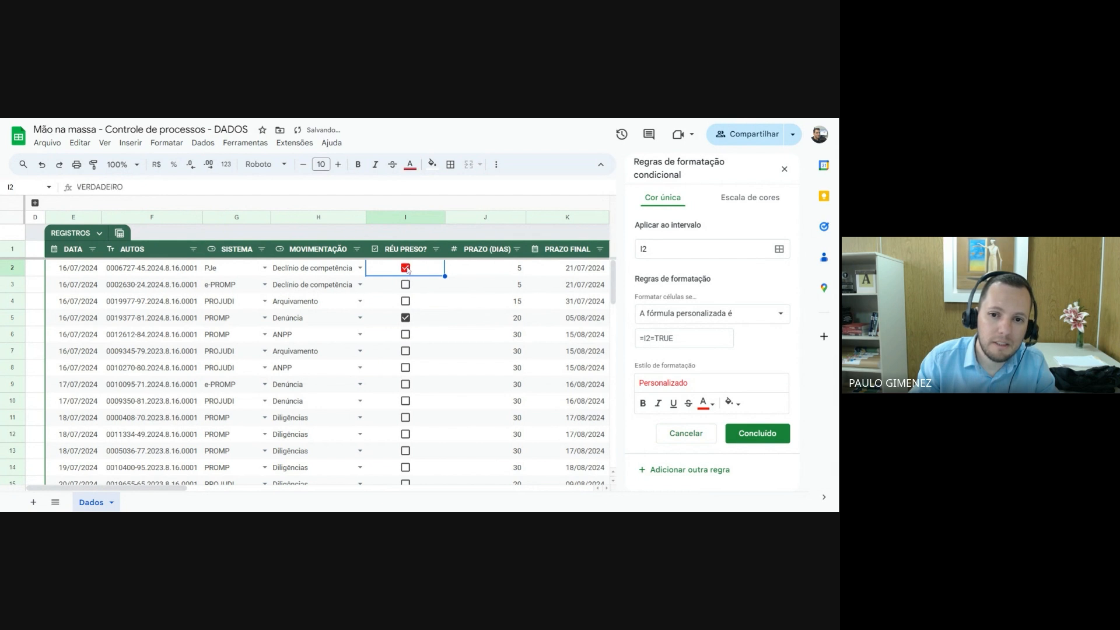
{"action": "left_click", "coordinate": [406, 318]}
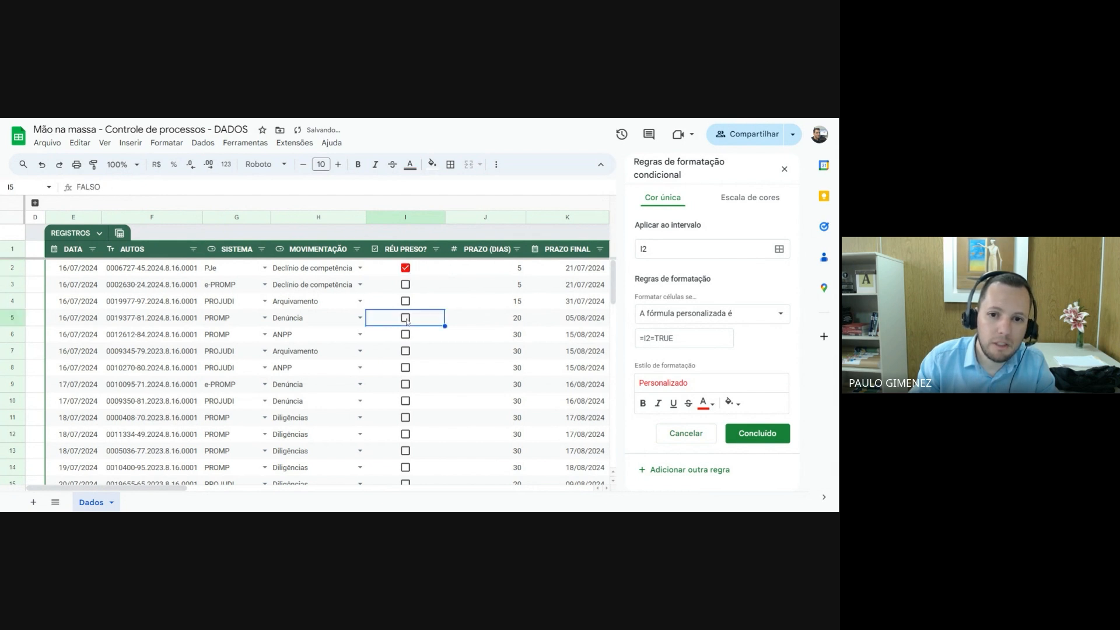
{"action": "left_click", "coordinate": [407, 270]}
{"action": "left_click", "coordinate": [407, 272]}
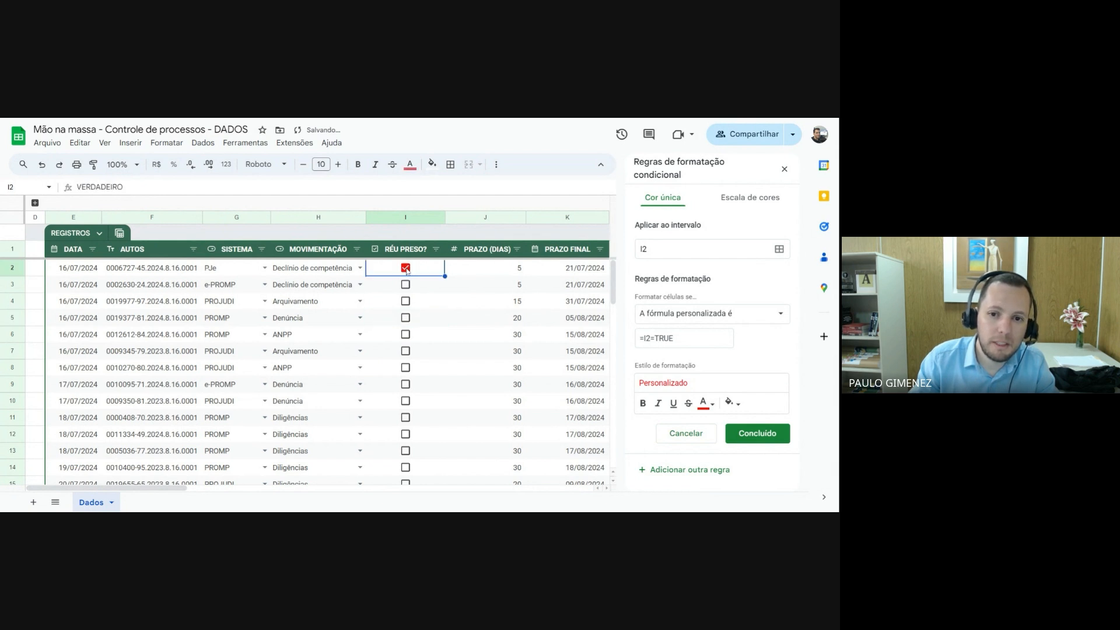
{"action": "left_click", "coordinate": [406, 320]}
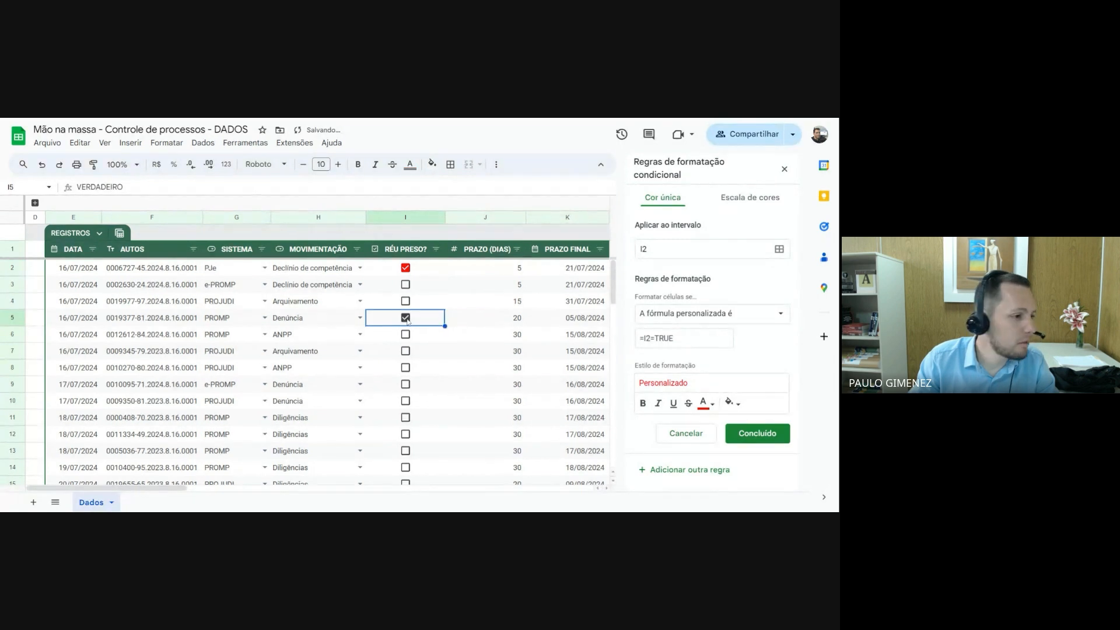
{"action": "left_click", "coordinate": [407, 318]}
{"action": "left_click", "coordinate": [407, 318]}
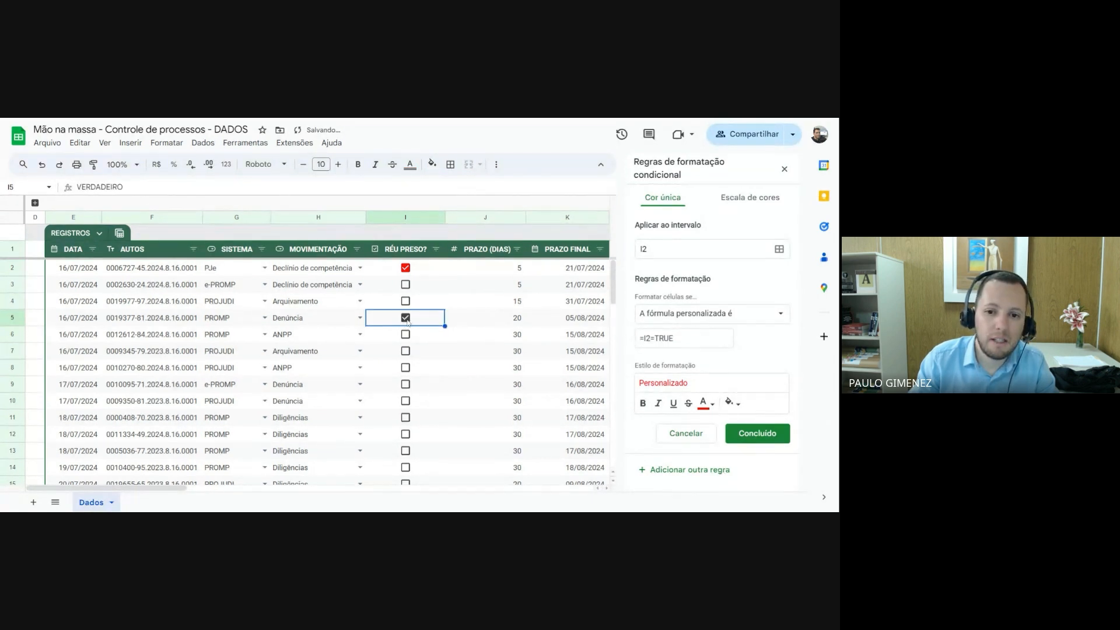
{"action": "left_click", "coordinate": [406, 319]}
{"action": "left_click", "coordinate": [407, 319]}
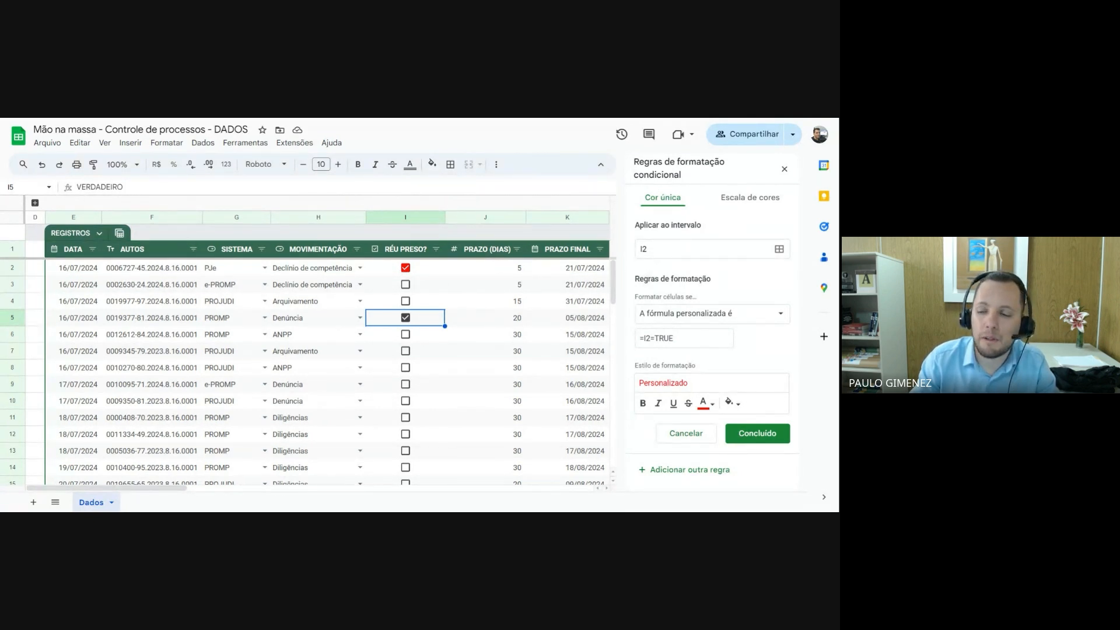
Extend the rule's range to the RÉU PRESO? cells I2:I62
{"action": "left_click", "coordinate": [779, 249]}
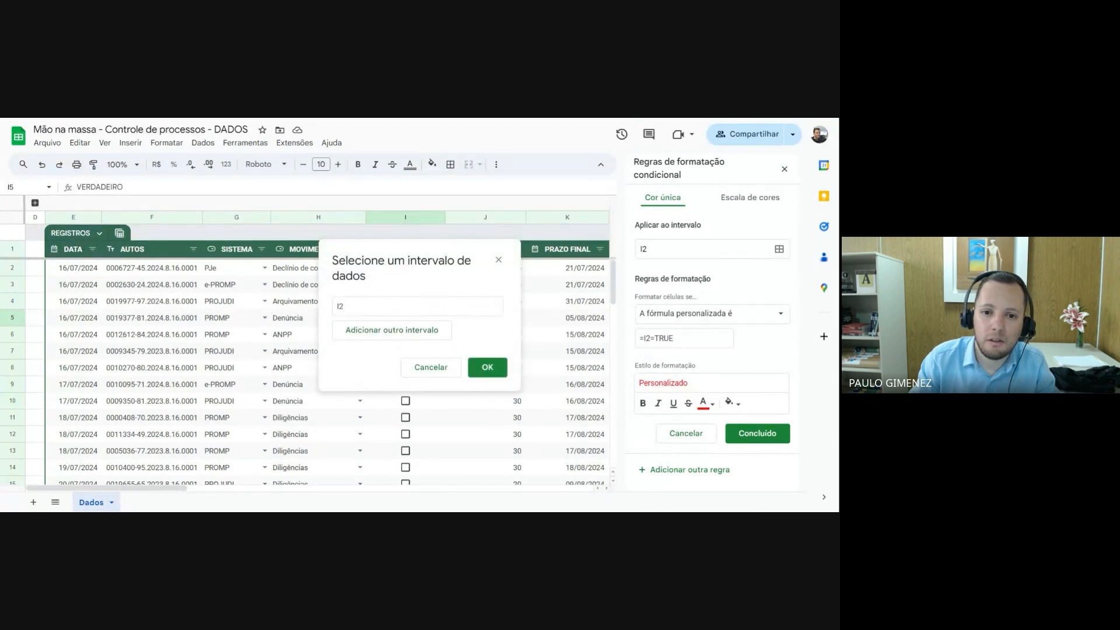
{"action": "left_click_drag", "start_coordinate": [346, 307], "coordinate": [332, 306]}
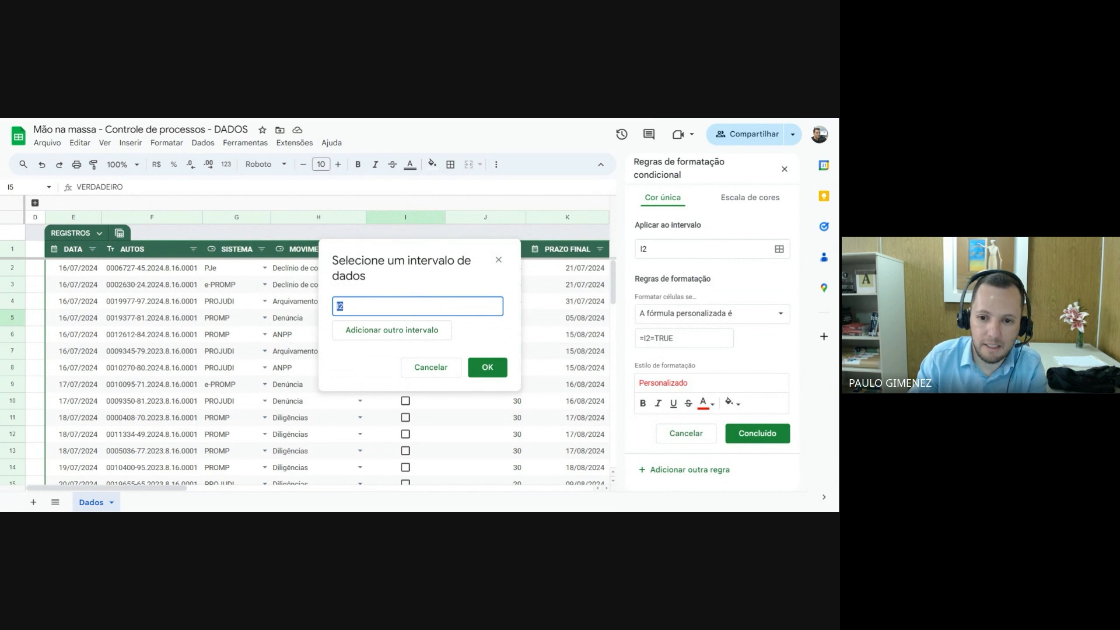
{"action": "key", "text": "BackSpace"}
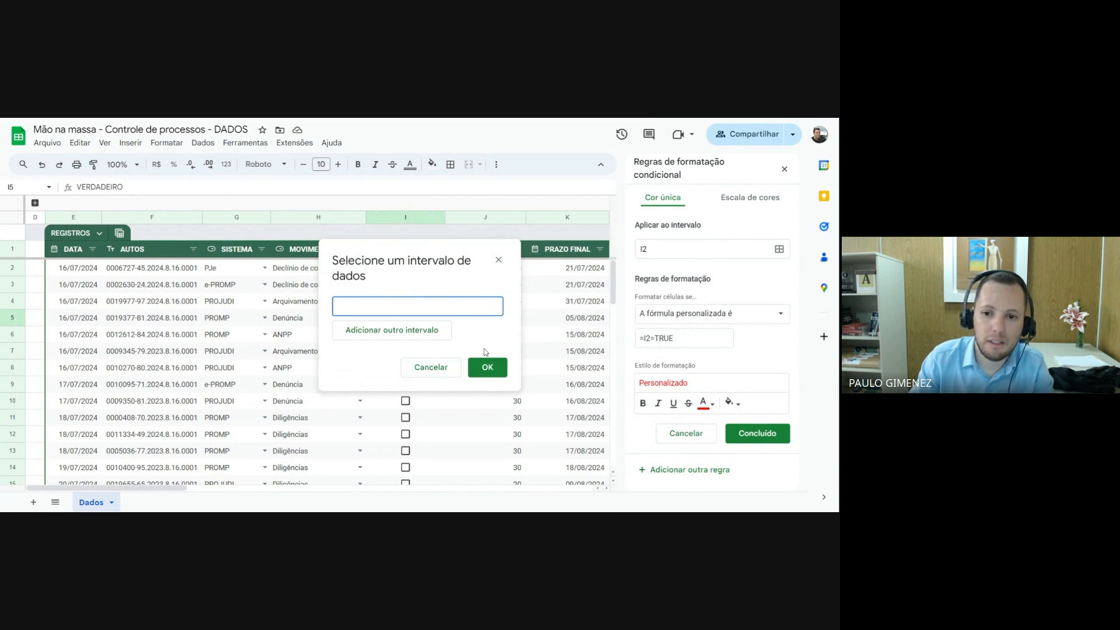
{"action": "left_click_drag", "start_coordinate": [458, 257], "coordinate": [212, 239]}
{"action": "left_click_drag", "start_coordinate": [391, 270], "coordinate": [404, 456]}
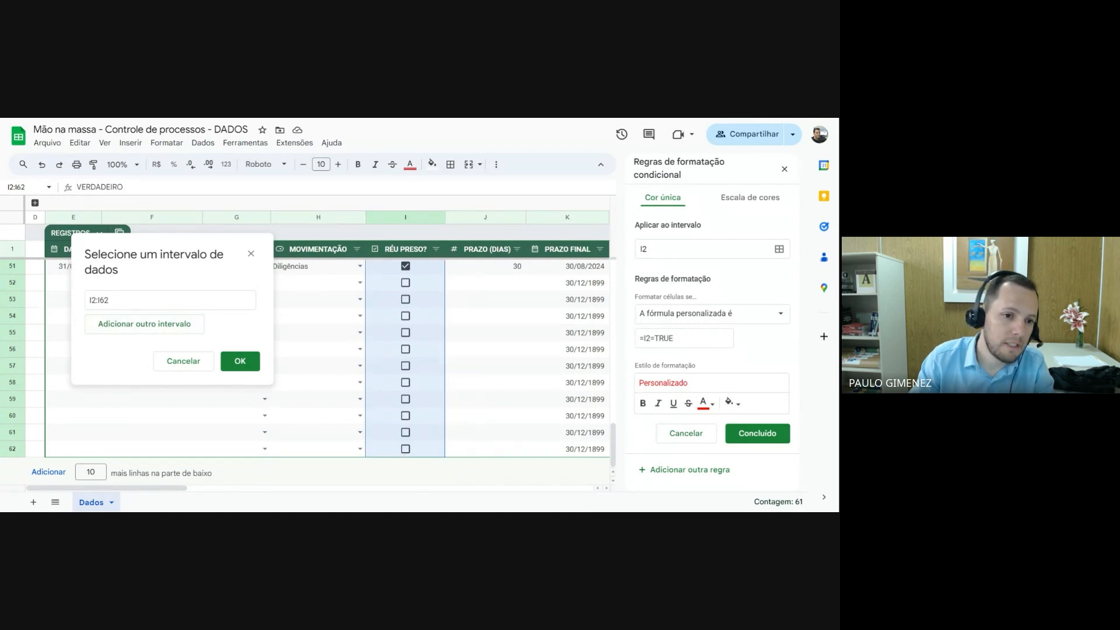
{"action": "left_click", "coordinate": [239, 361]}
Test the extended rule by toggling the RÉU PRESO? boxes in rows 7 and 8, leaving both unchecked
{"action": "scroll", "coordinate": [411, 378], "scroll_direction": "up", "scroll_amount": 3}
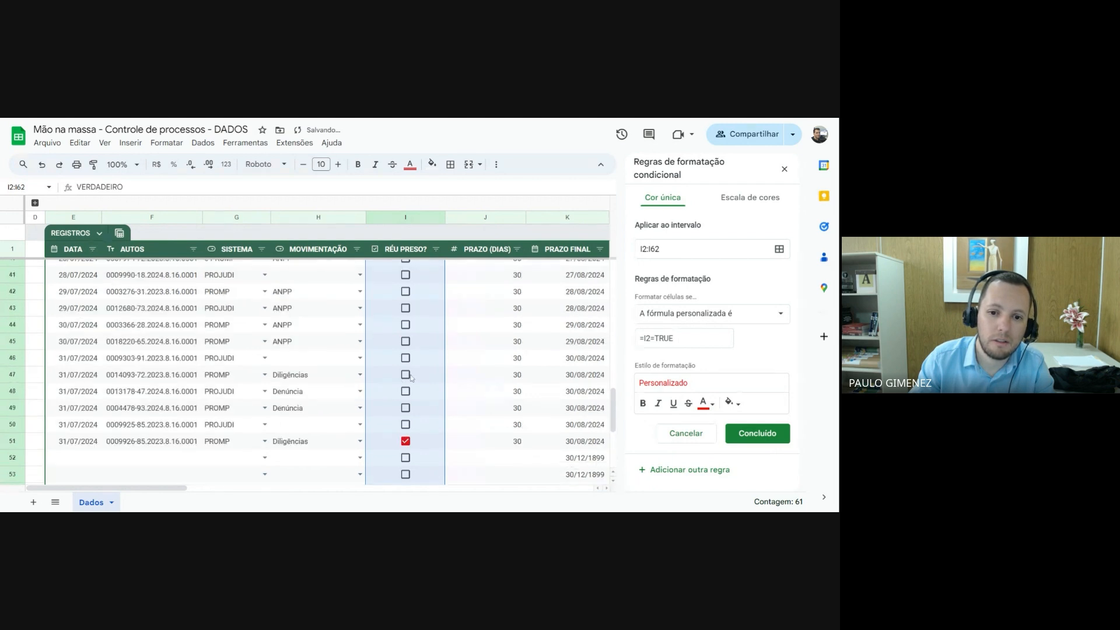
{"action": "scroll", "coordinate": [412, 378], "scroll_direction": "up", "scroll_amount": 2}
{"action": "scroll", "coordinate": [412, 370], "scroll_direction": "up", "scroll_amount": 6}
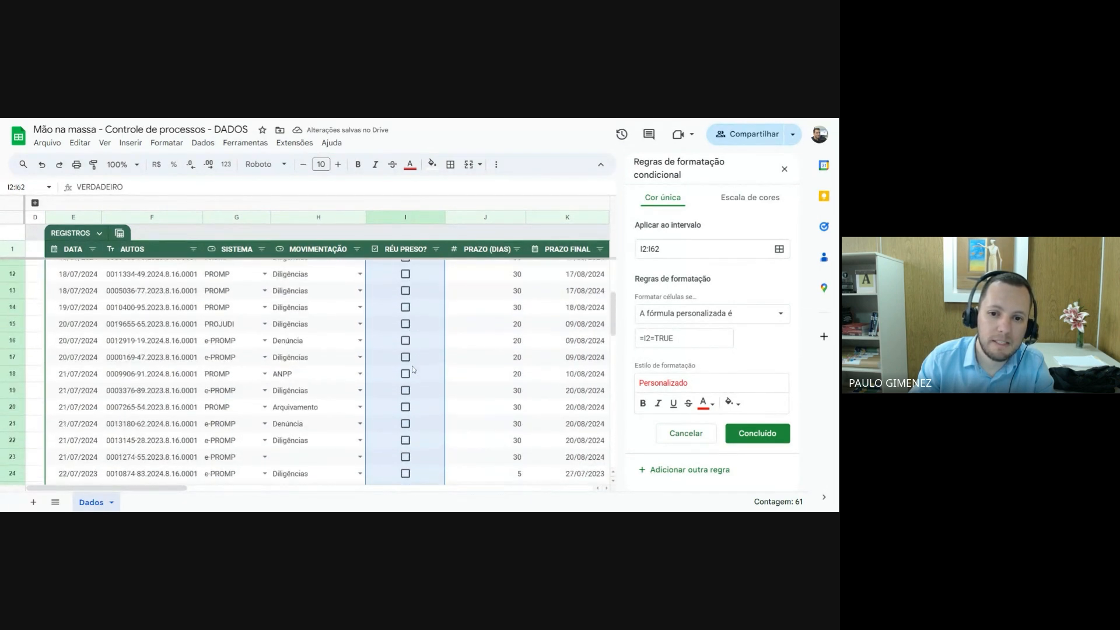
{"action": "scroll", "coordinate": [412, 371], "scroll_direction": "up", "scroll_amount": 3}
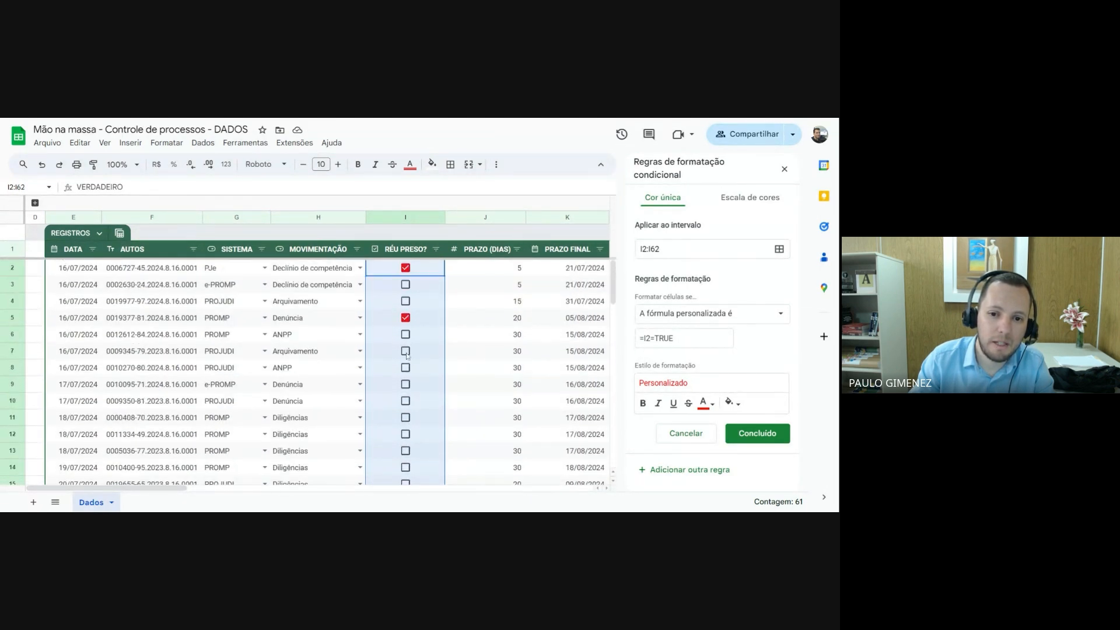
{"action": "left_click", "coordinate": [406, 350]}
{"action": "left_click", "coordinate": [407, 367]}
{"action": "left_click", "coordinate": [407, 352]}
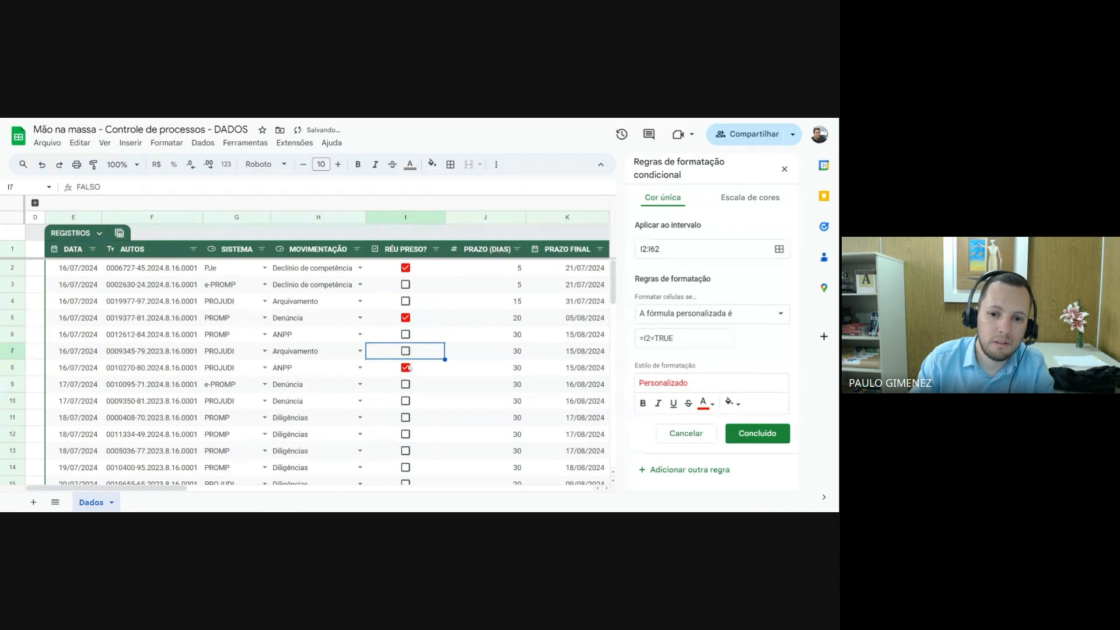
{"action": "left_click", "coordinate": [407, 368]}
{"action": "left_click", "coordinate": [406, 353]}
{"action": "left_click", "coordinate": [407, 368]}
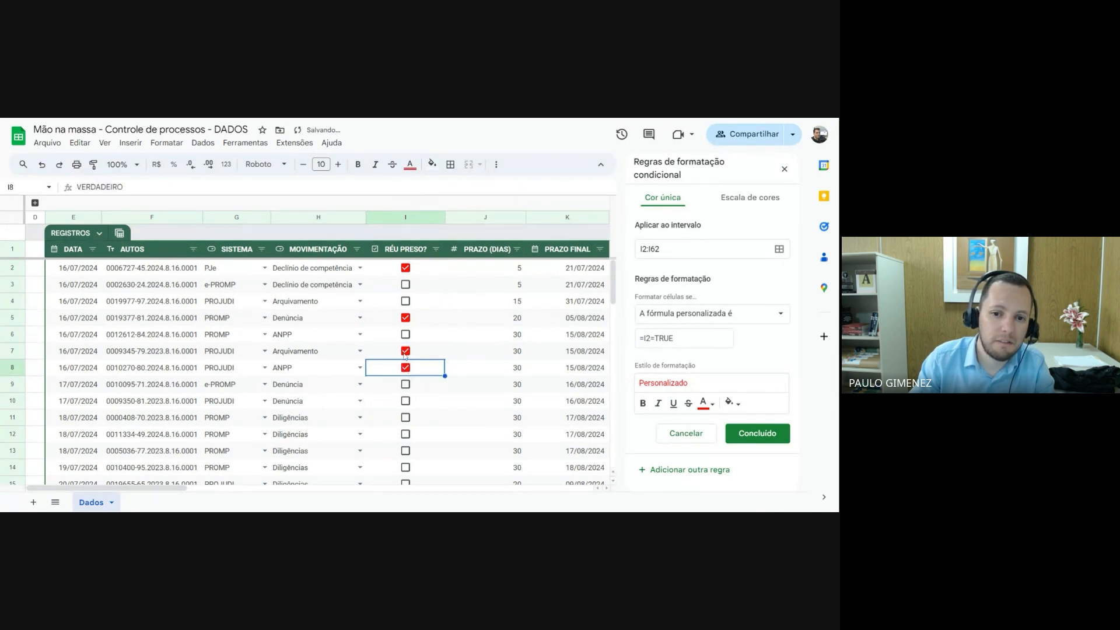
{"action": "left_click", "coordinate": [407, 352]}
{"action": "left_click", "coordinate": [407, 368]}
{"action": "left_click", "coordinate": [407, 353]}
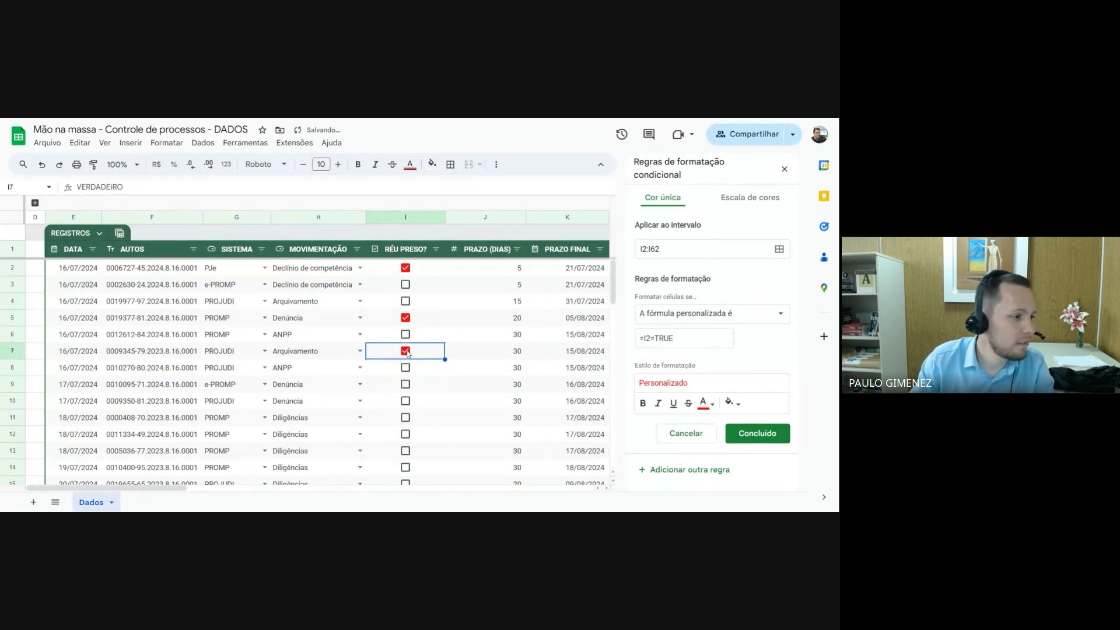
{"action": "left_click", "coordinate": [407, 352]}
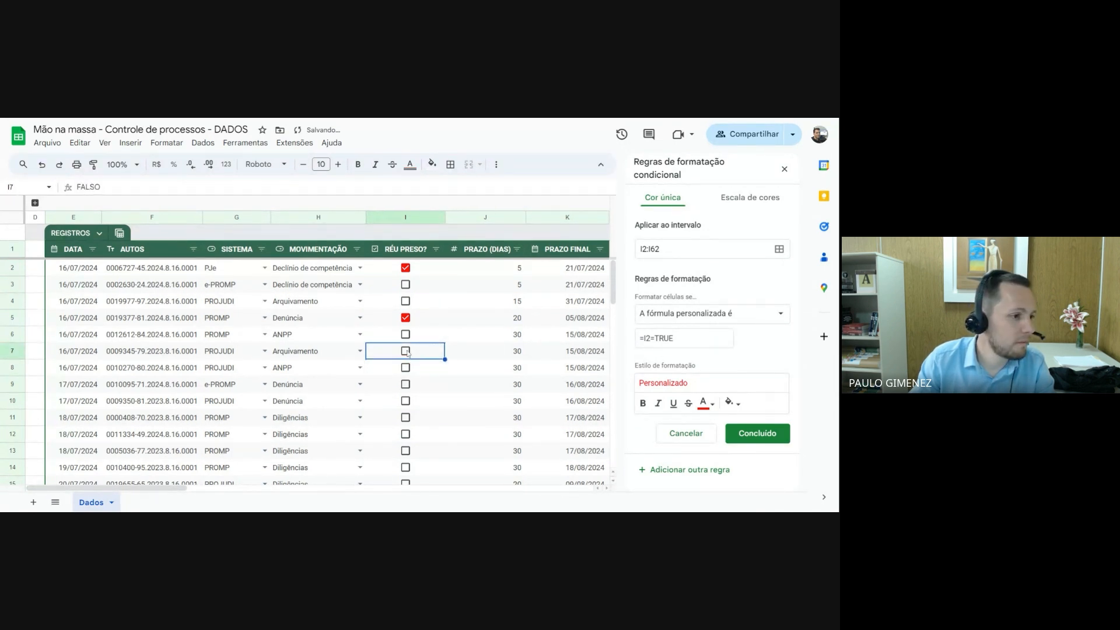
Extend the conditional formatting rule's range to all columns of the REGISTROS table, cells E2:O62
{"action": "left_click", "coordinate": [732, 250]}
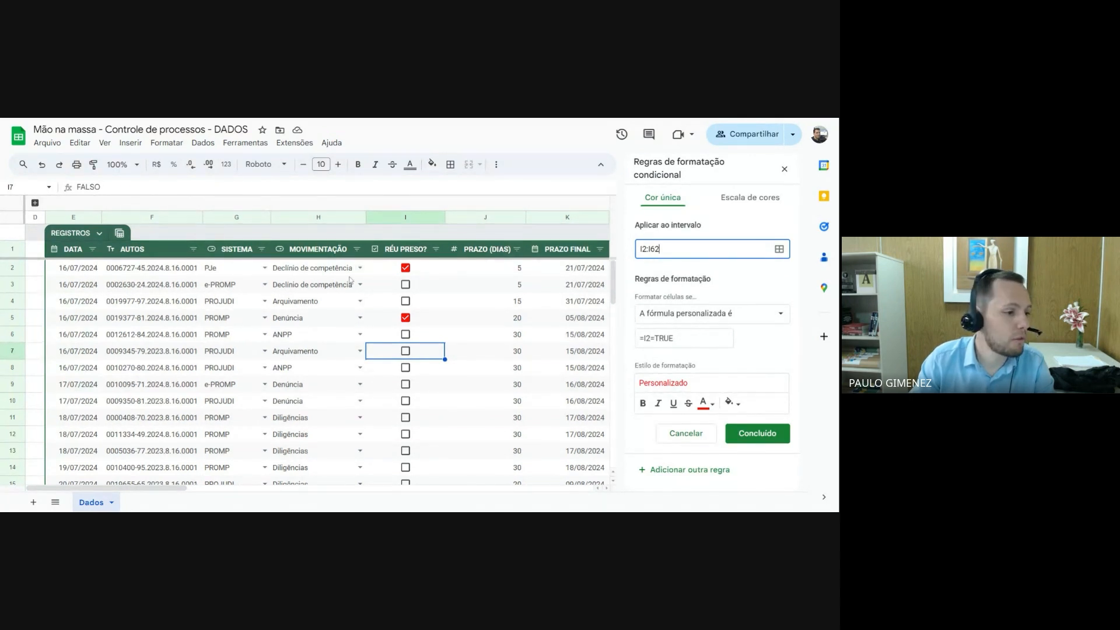
{"action": "left_click_drag", "start_coordinate": [660, 249], "coordinate": [630, 251]}
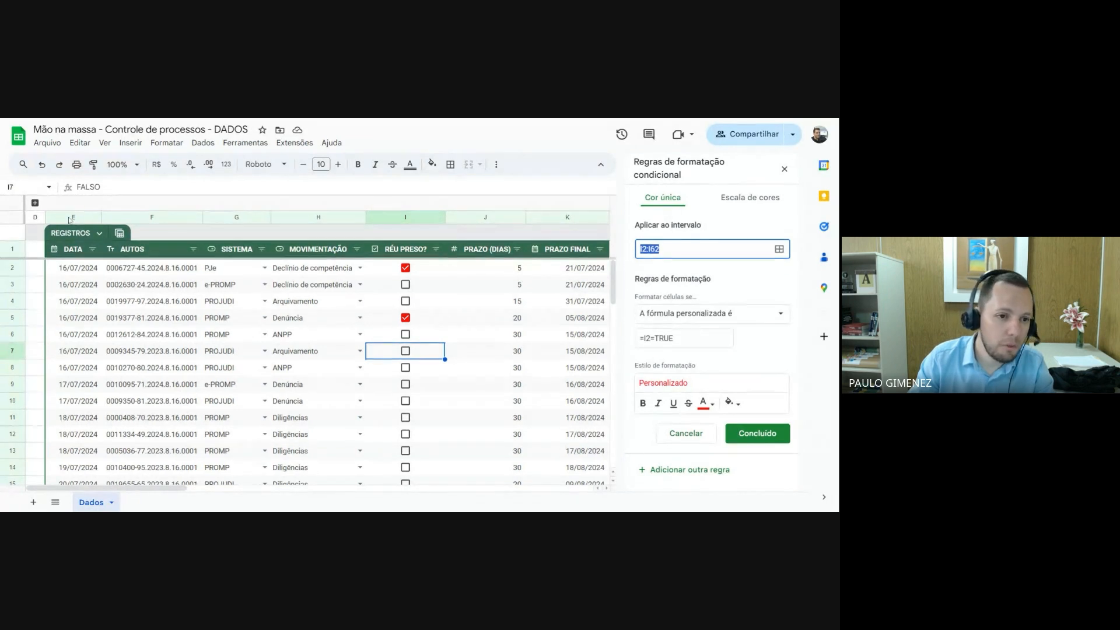
{"action": "left_click_drag", "start_coordinate": [183, 487], "coordinate": [149, 471]}
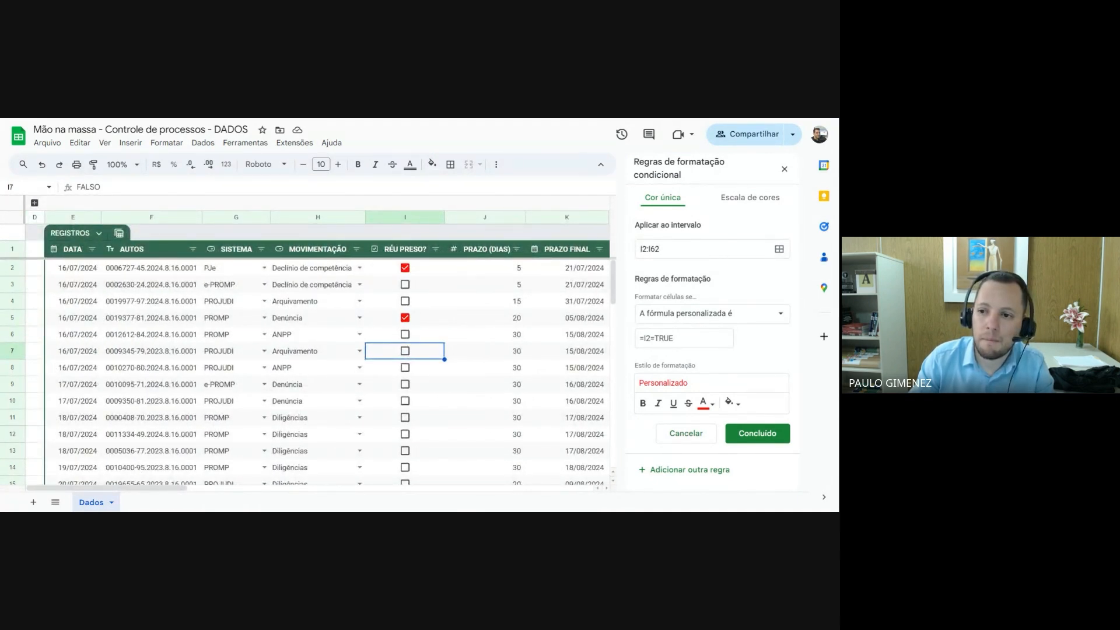
{"action": "left_click", "coordinate": [778, 249]}
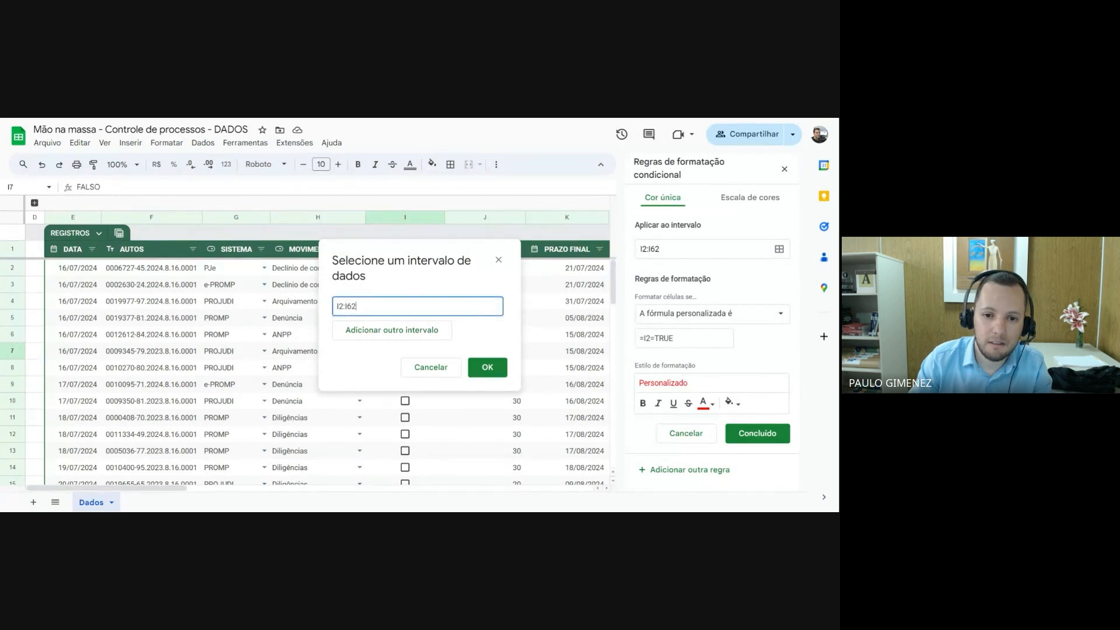
{"action": "key", "text": "BackSpace"}
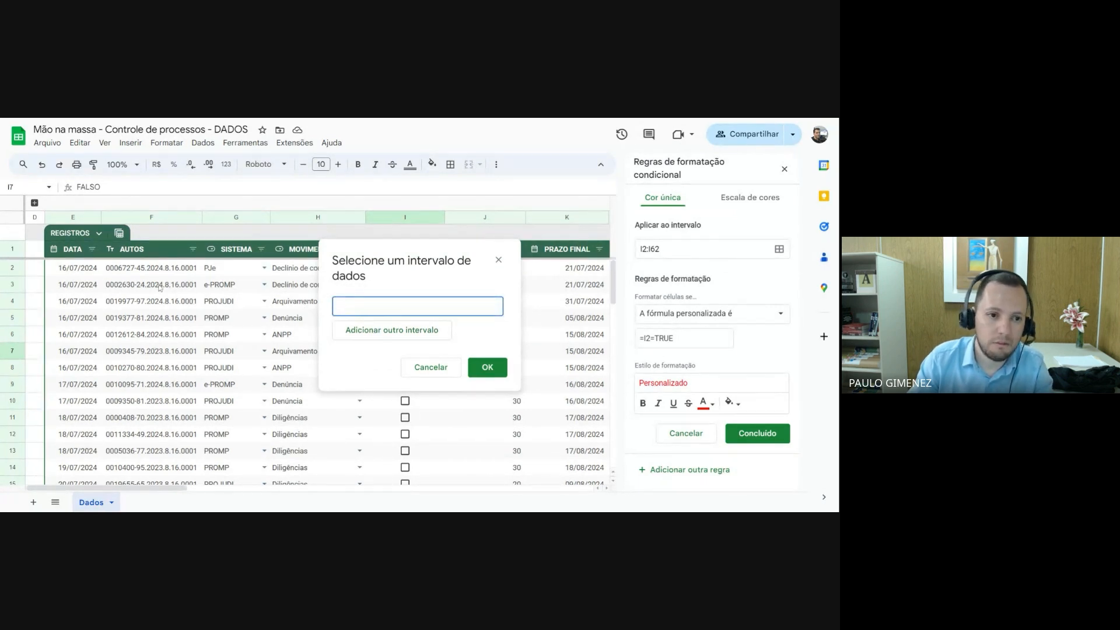
{"action": "left_click", "coordinate": [64, 270]}
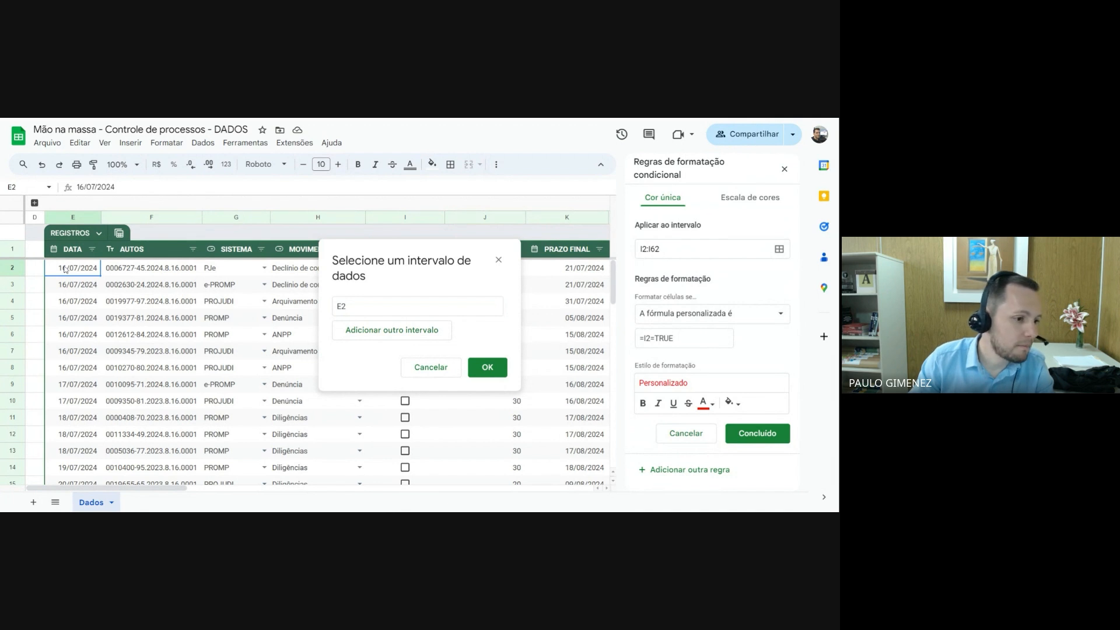
{"action": "left_click_drag", "start_coordinate": [65, 269], "coordinate": [350, 456]}
{"action": "scroll", "coordinate": [333, 397], "scroll_direction": "down", "scroll_amount": 10}
{"action": "scroll", "coordinate": [334, 412], "scroll_direction": "down", "scroll_amount": 2}
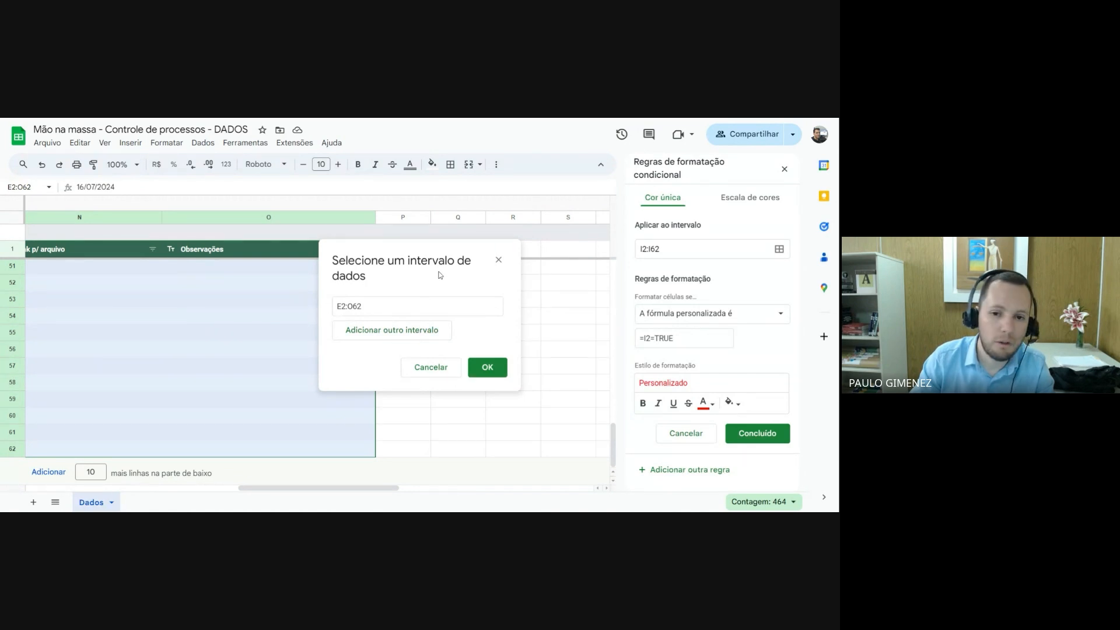
{"action": "left_click", "coordinate": [337, 307]}
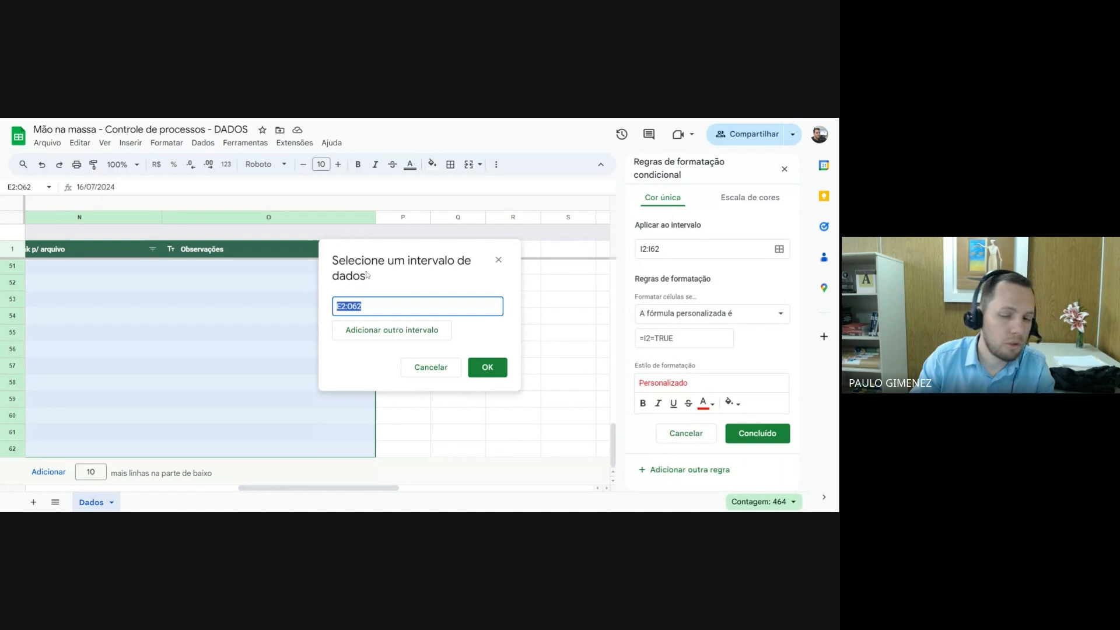
{"action": "left_click", "coordinate": [492, 368]}
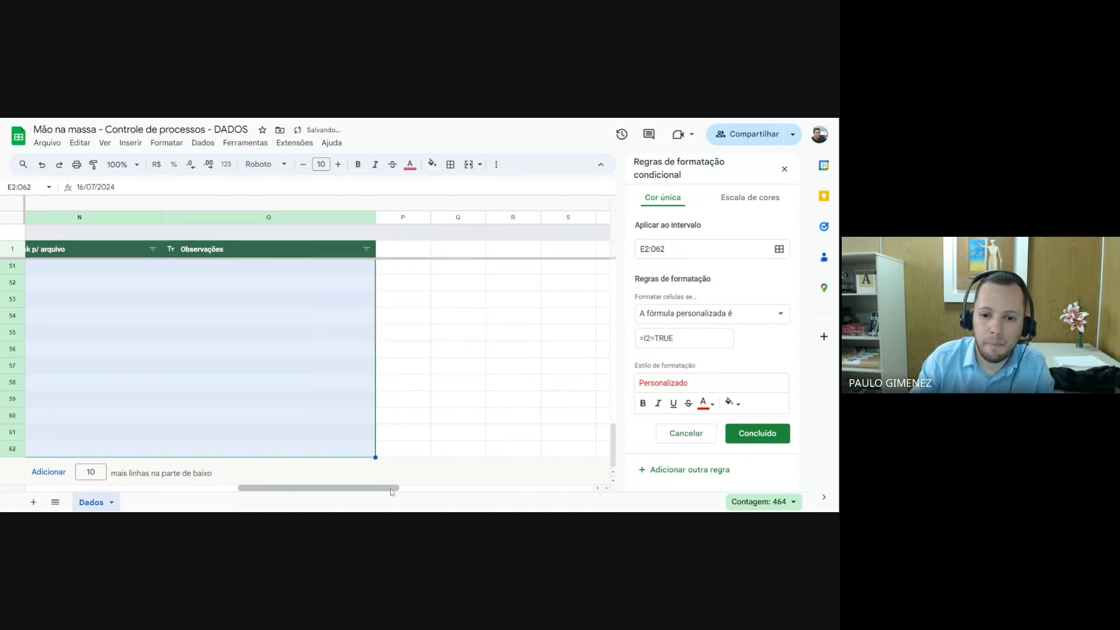
Lock the column reference in the rule's custom formula so it reads =$I2=TRUE
{"action": "left_click_drag", "start_coordinate": [392, 489], "coordinate": [270, 477]}
{"action": "scroll", "coordinate": [396, 335], "scroll_direction": "up", "scroll_amount": 3}
{"action": "scroll", "coordinate": [395, 334], "scroll_direction": "up", "scroll_amount": 10}
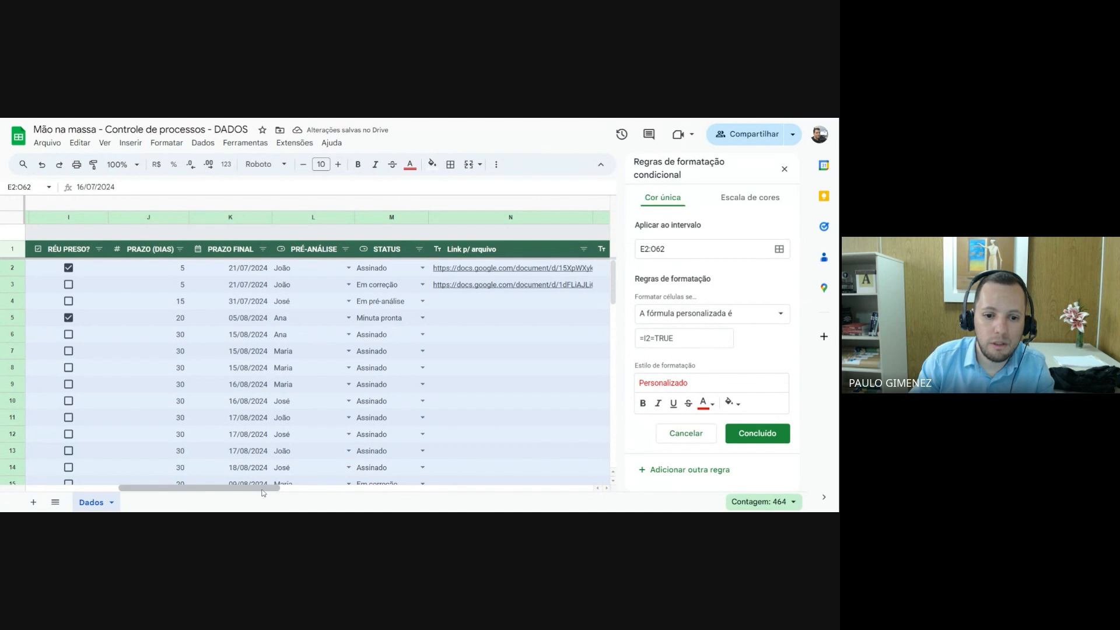
{"action": "left_click_drag", "start_coordinate": [262, 483], "coordinate": [205, 477]}
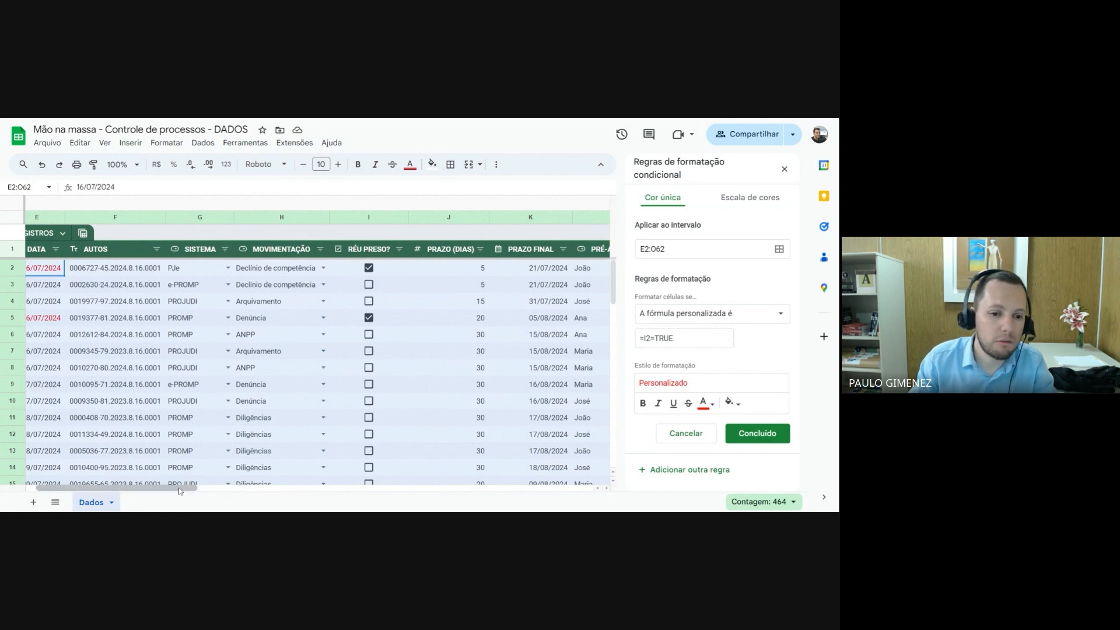
{"action": "left_click_drag", "start_coordinate": [180, 491], "coordinate": [204, 490]}
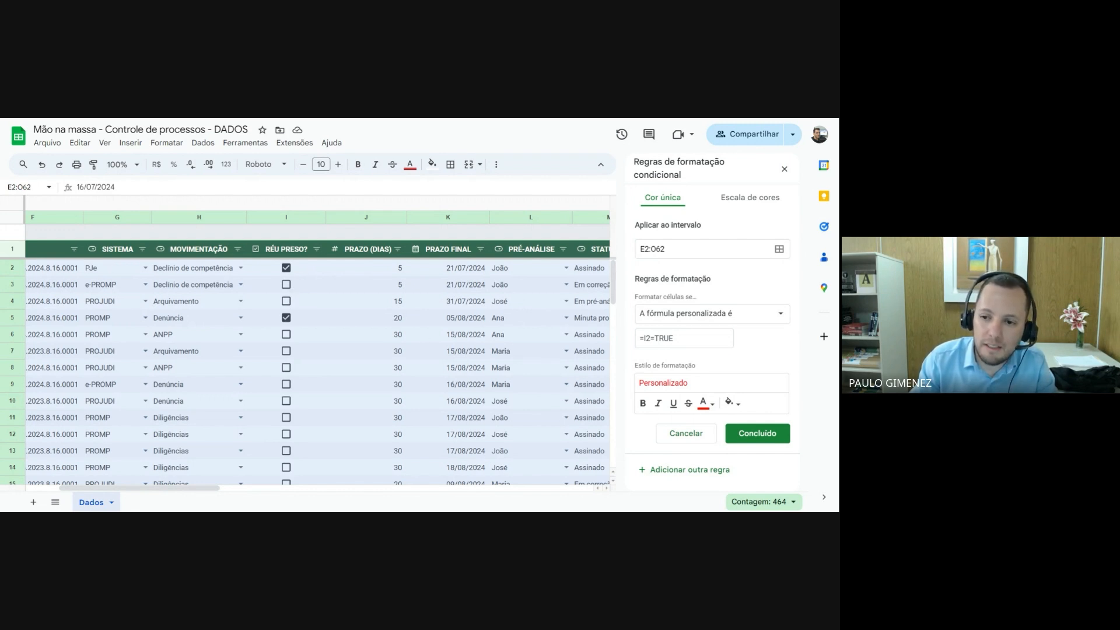
{"action": "left_click_drag", "start_coordinate": [683, 339], "coordinate": [643, 339]}
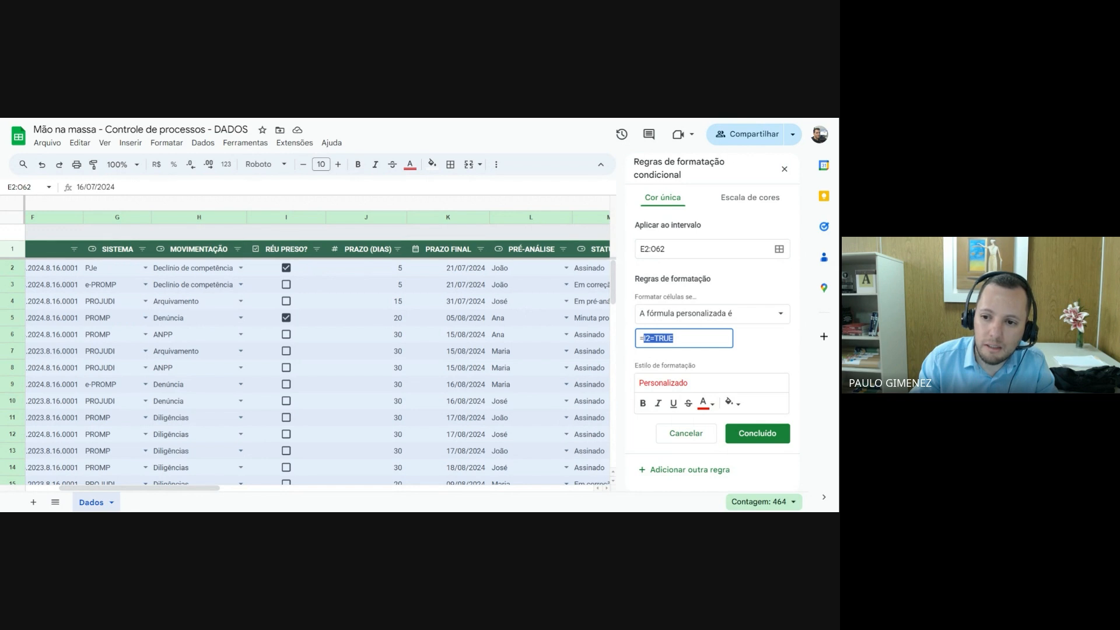
{"action": "left_click", "coordinate": [643, 339]}
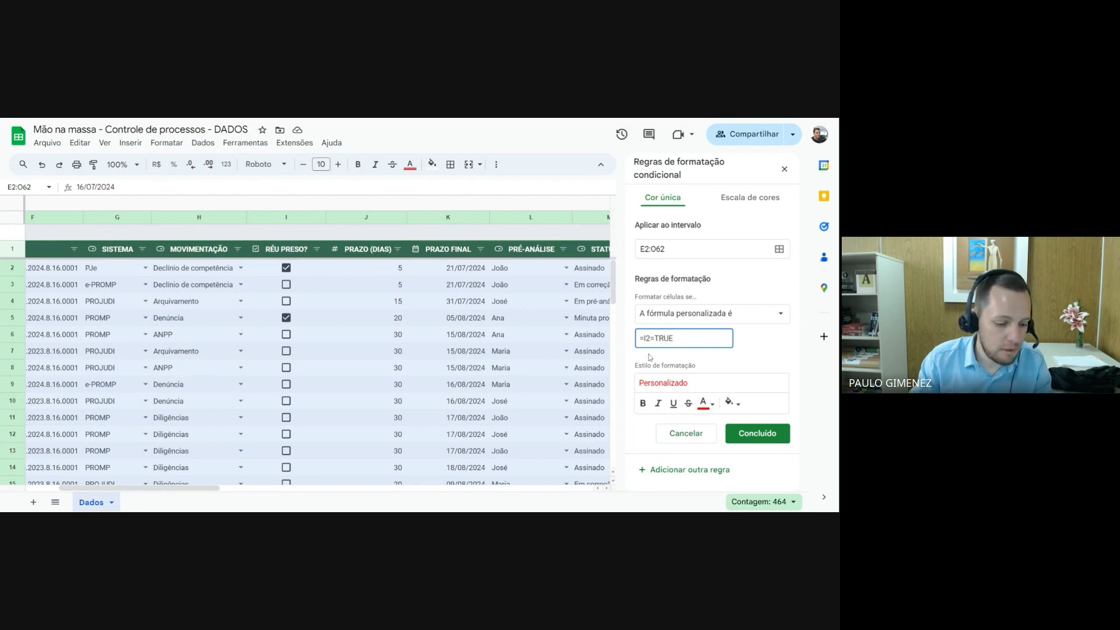
{"action": "type", "text": "$"}
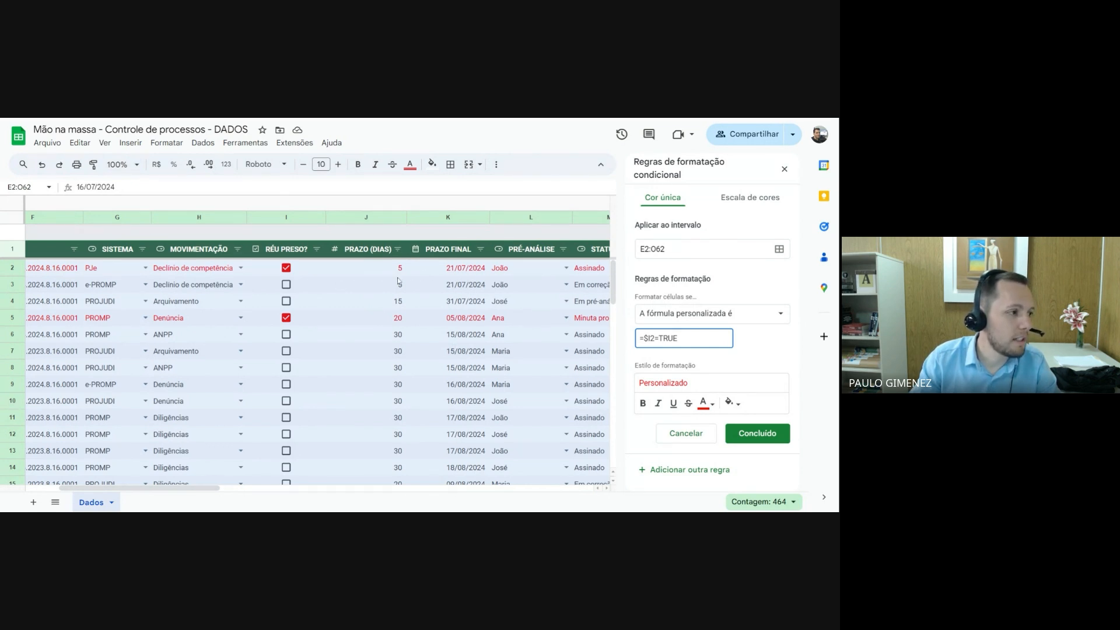
Test the rule by toggling the RÉU PRESO? boxes in rows 7 and 6, leaving both unchecked, and save the rule
{"action": "left_click", "coordinate": [287, 351]}
{"action": "left_click", "coordinate": [288, 352]}
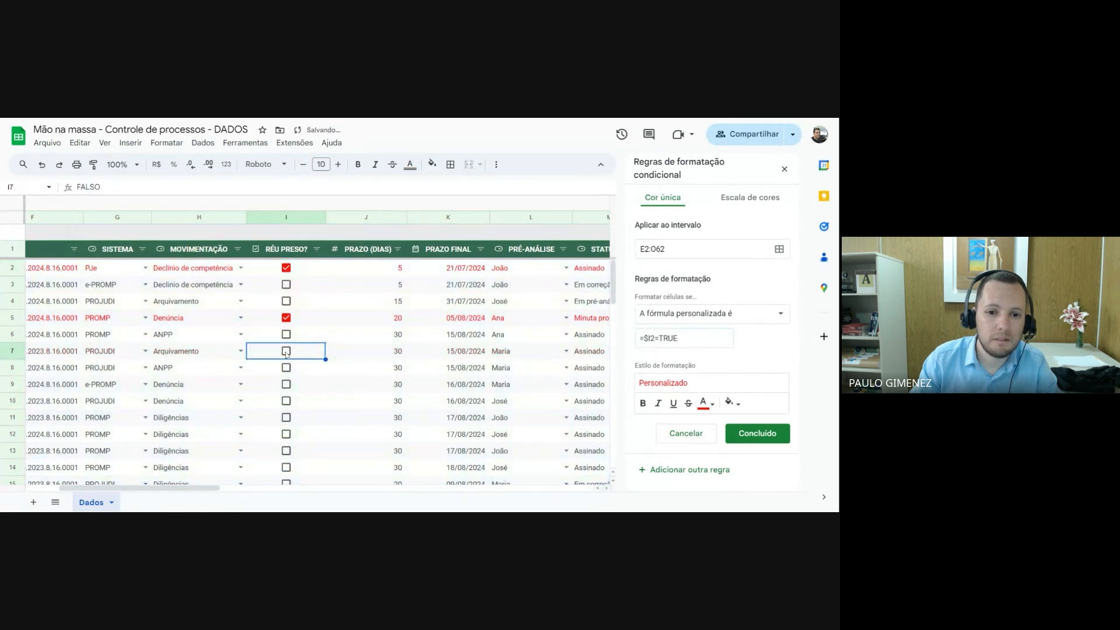
{"action": "left_click", "coordinate": [287, 335]}
{"action": "left_click", "coordinate": [286, 335]}
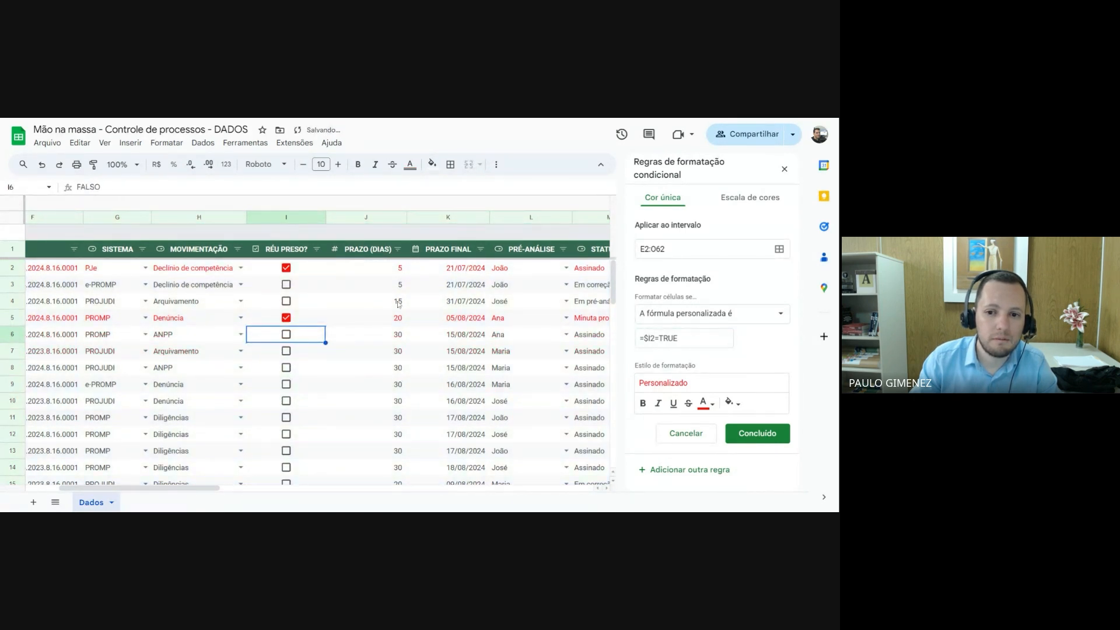
{"action": "left_click", "coordinate": [756, 434]}
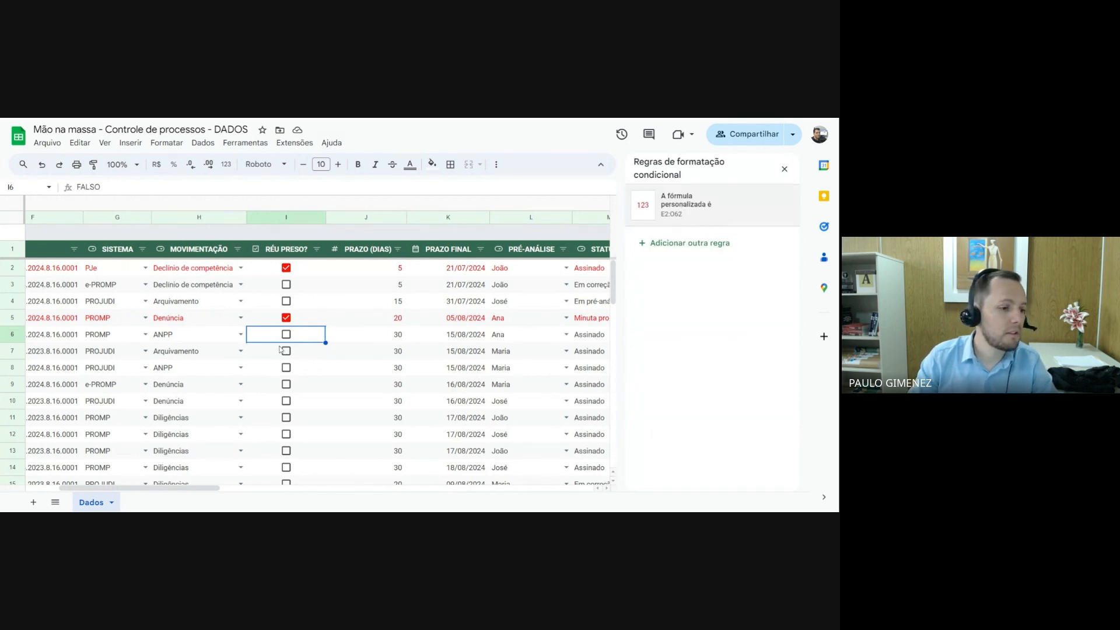
Uncheck the RÉU PRESO? boxes in rows 5 and 2, and test rows 3 and 4 by toggling theirs, leaving them unchecked
{"action": "left_click", "coordinate": [285, 318]}
{"action": "left_click", "coordinate": [286, 269]}
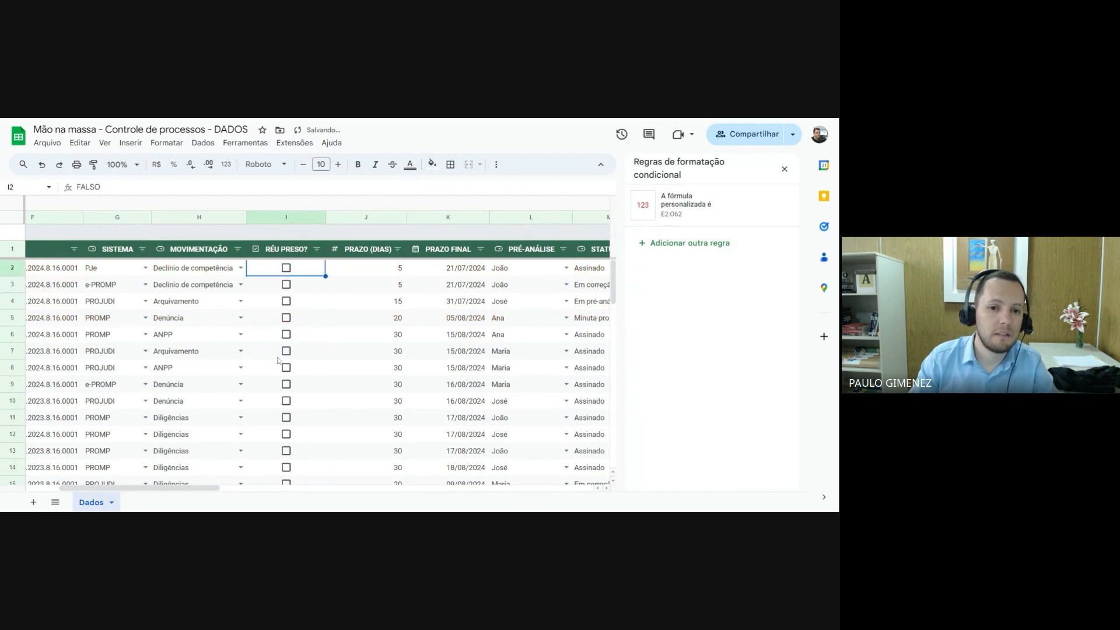
{"action": "left_click", "coordinate": [285, 285]}
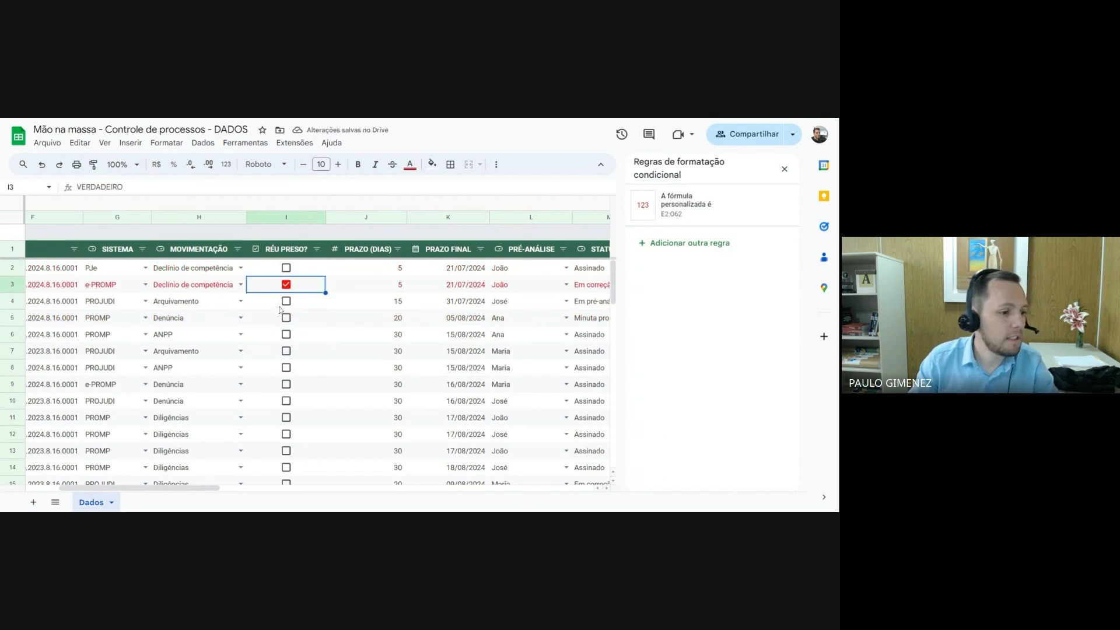
{"action": "left_click", "coordinate": [286, 285]}
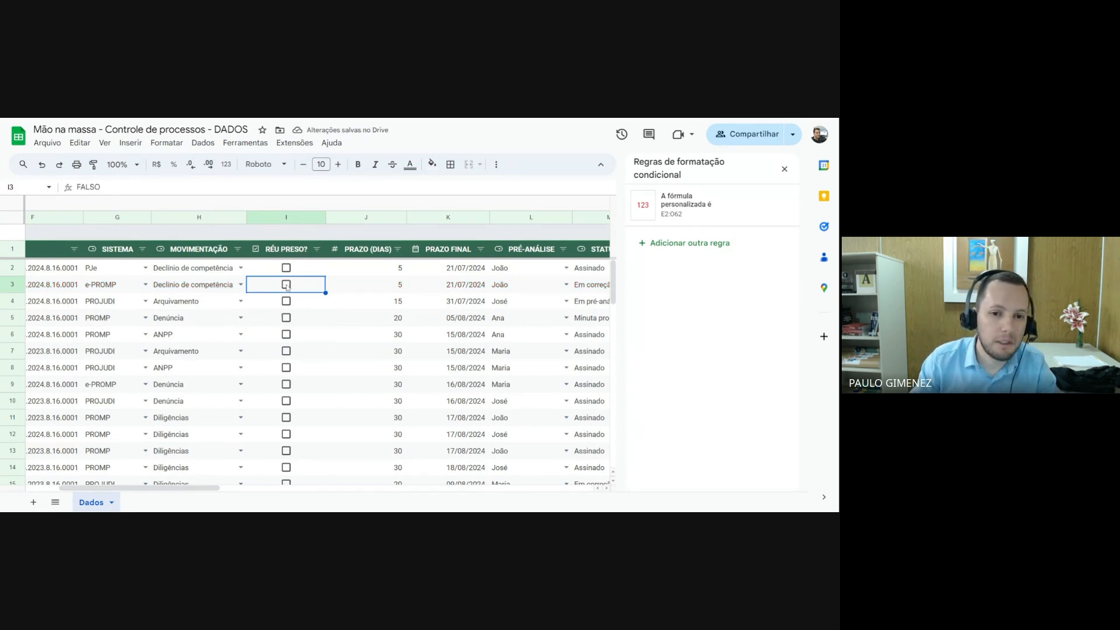
{"action": "left_click", "coordinate": [287, 301]}
{"action": "left_click", "coordinate": [286, 301]}
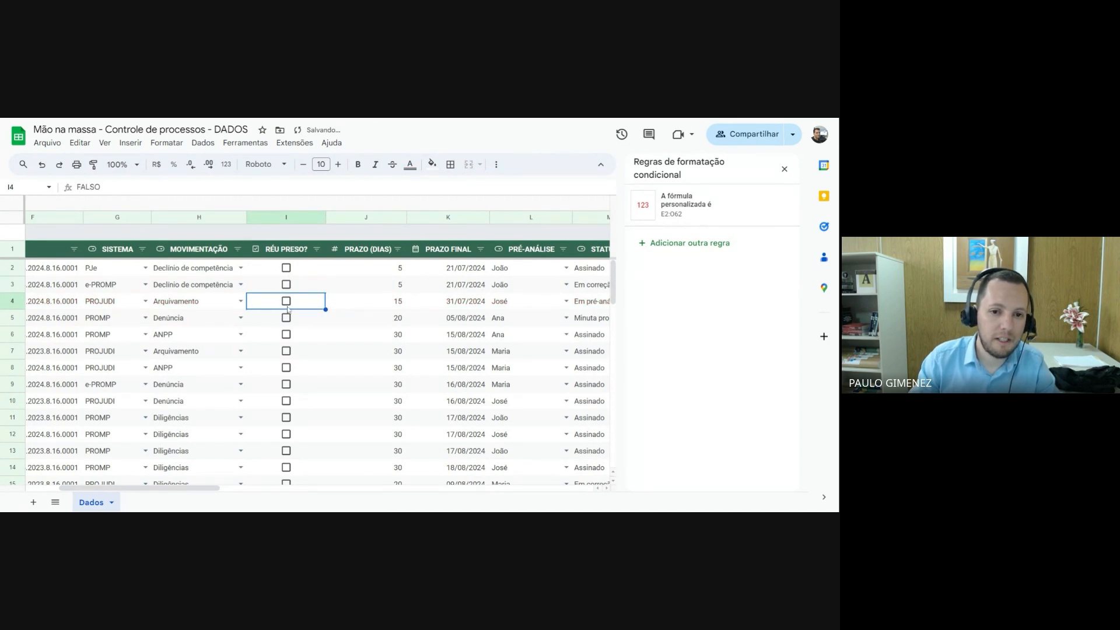
{"action": "left_click", "coordinate": [286, 301]}
{"action": "left_click", "coordinate": [286, 301]}
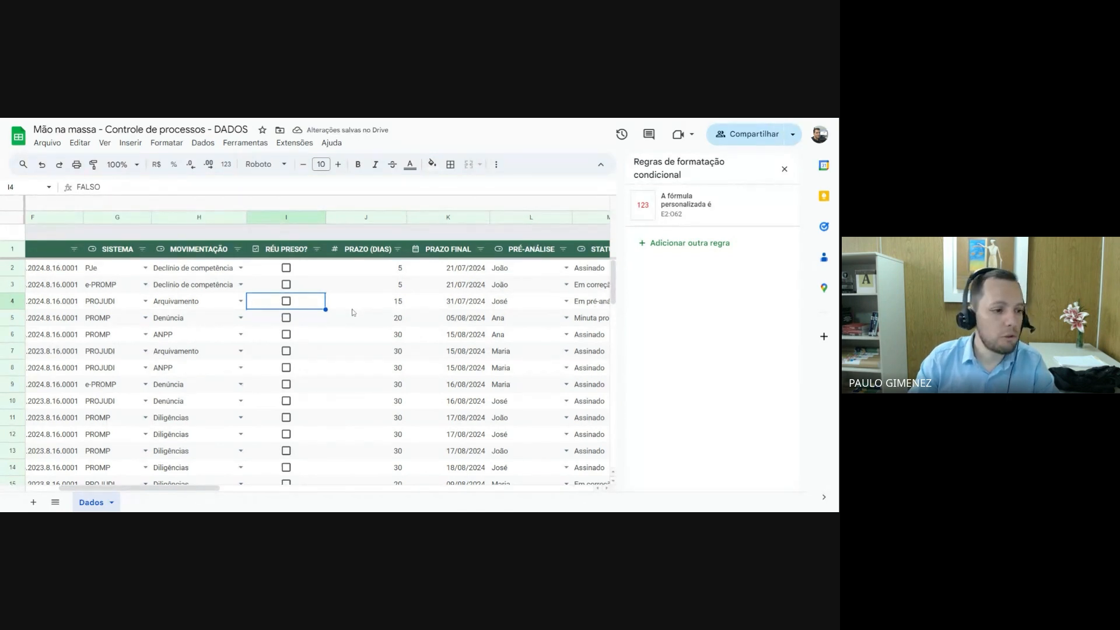
{"action": "left_click", "coordinate": [459, 271]}
{"action": "key", "text": "Down"}
{"action": "key", "text": "Down"}
{"action": "key", "text": "Down"}
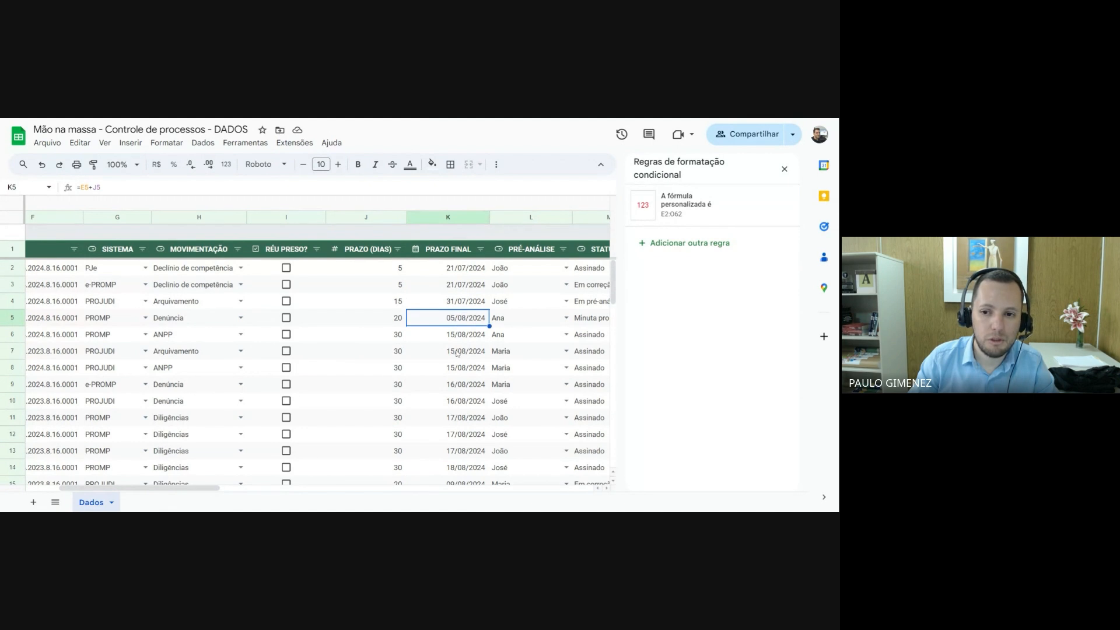
{"action": "left_click", "coordinate": [457, 354]}
{"action": "left_click", "coordinate": [456, 320]}
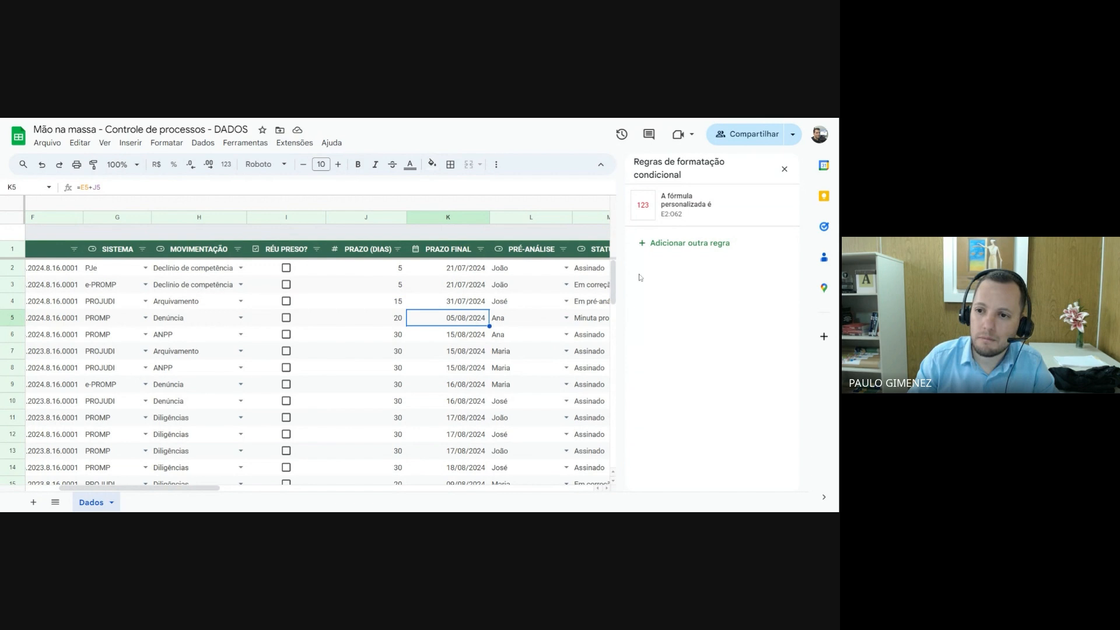
Add another conditional formatting rule and set its range to the REGISTROS table cells E2:O62
{"action": "left_click", "coordinate": [678, 243]}
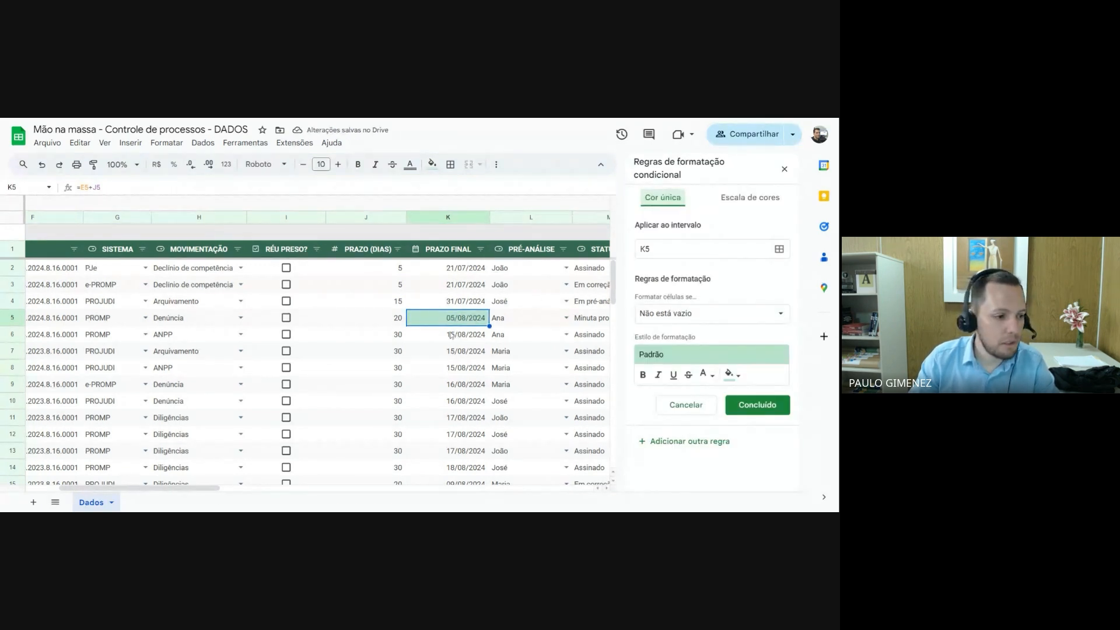
{"action": "left_click", "coordinate": [779, 249]}
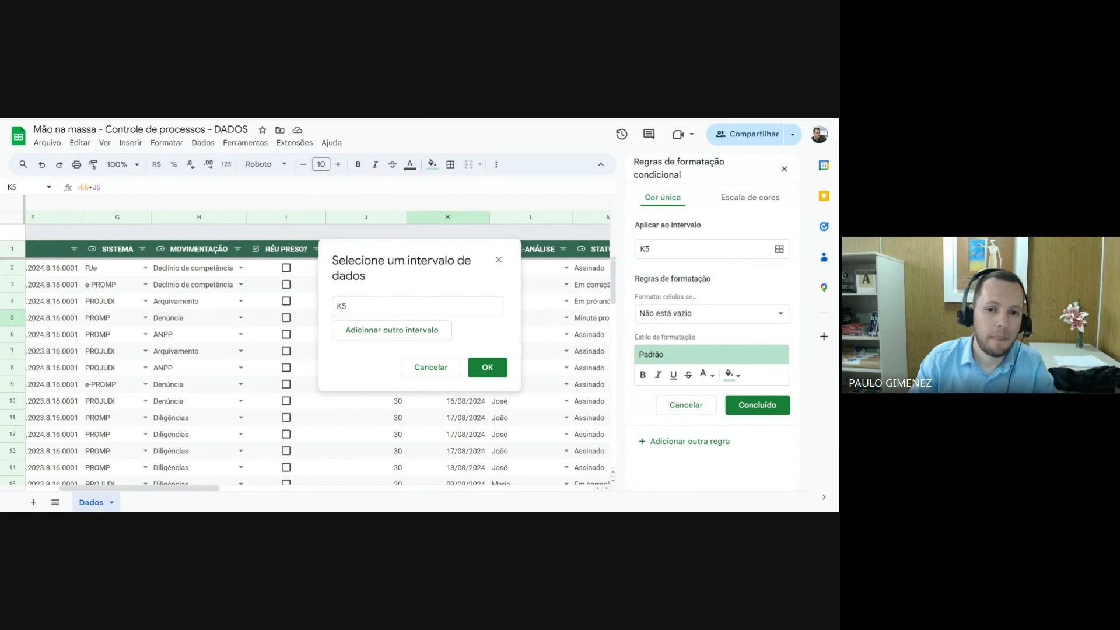
{"action": "left_click", "coordinate": [341, 306]}
{"action": "key", "text": "BackSpace"}
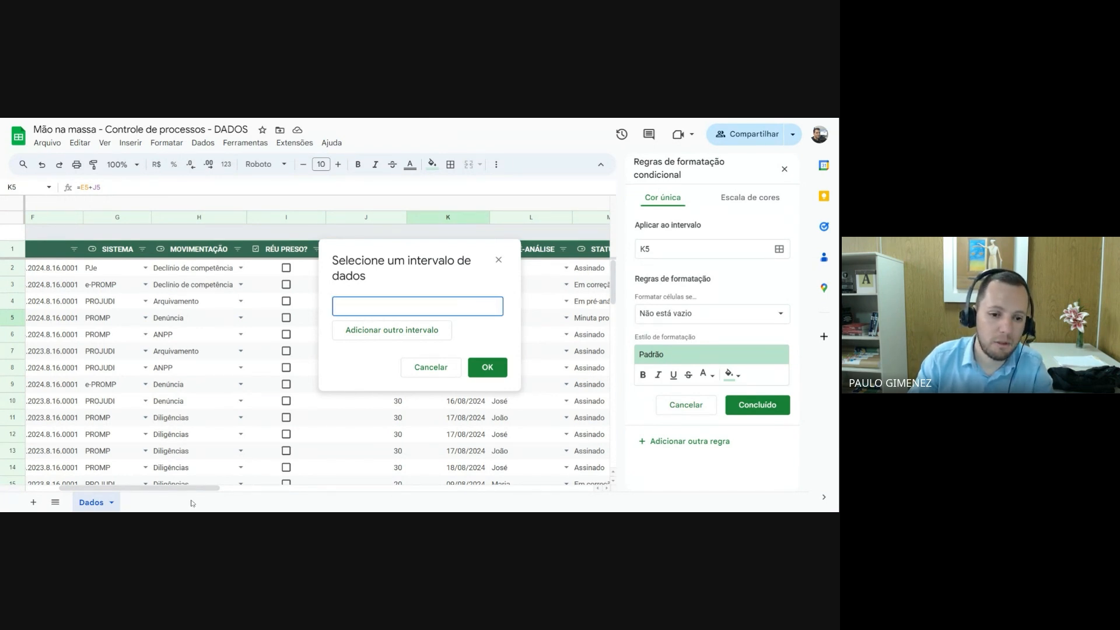
{"action": "left_click_drag", "start_coordinate": [207, 488], "coordinate": [158, 490]}
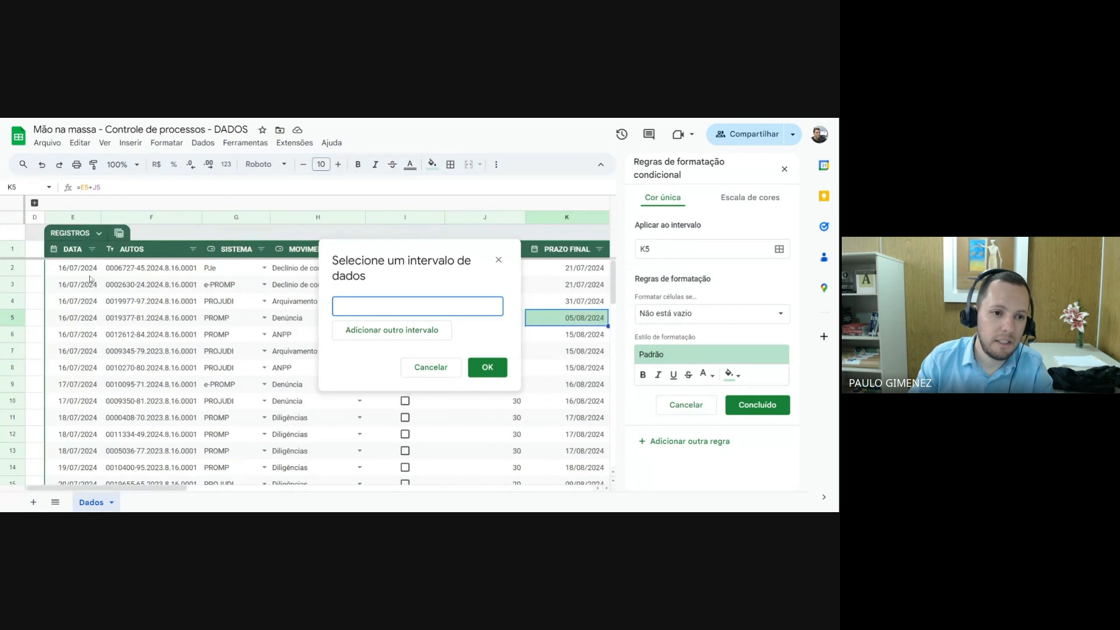
{"action": "left_click_drag", "start_coordinate": [79, 270], "coordinate": [356, 448]}
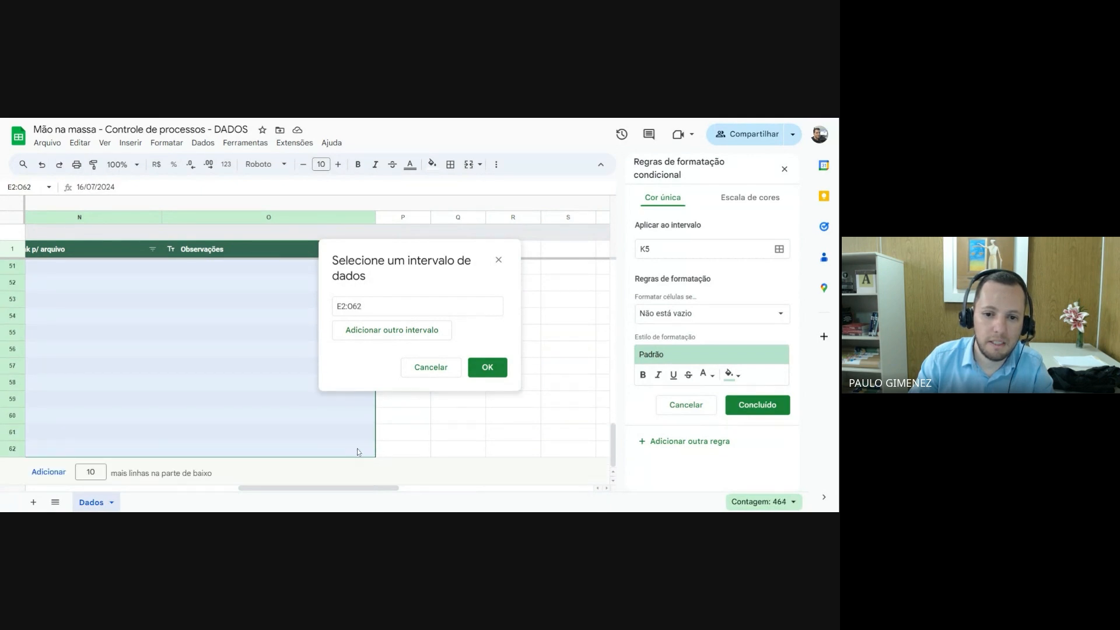
{"action": "left_click_drag", "start_coordinate": [374, 306], "coordinate": [303, 308]}
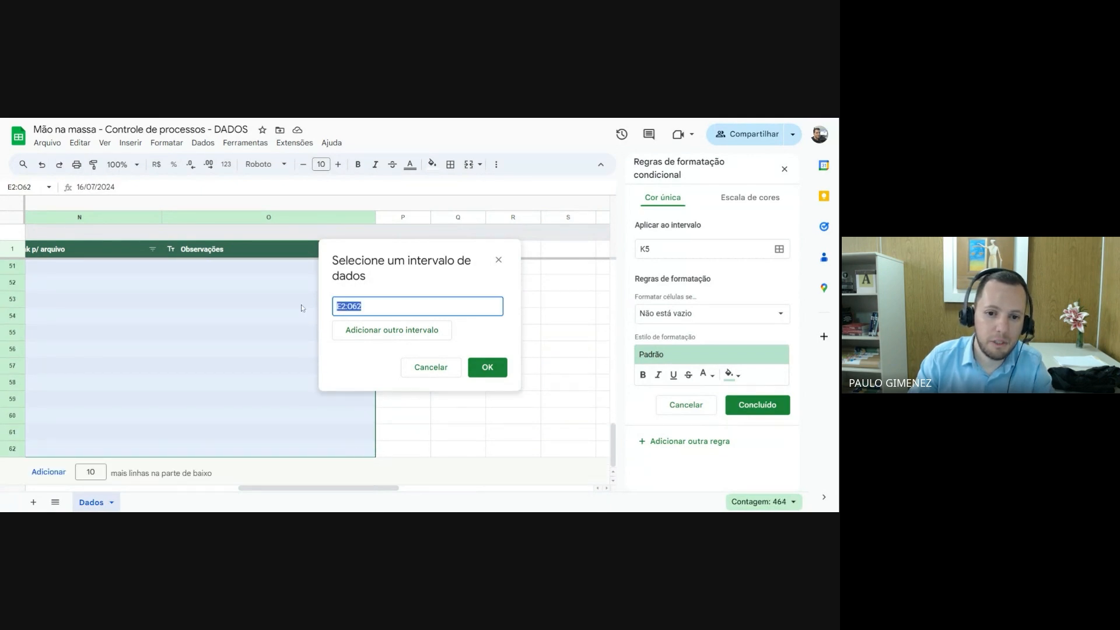
{"action": "left_click", "coordinate": [487, 367]}
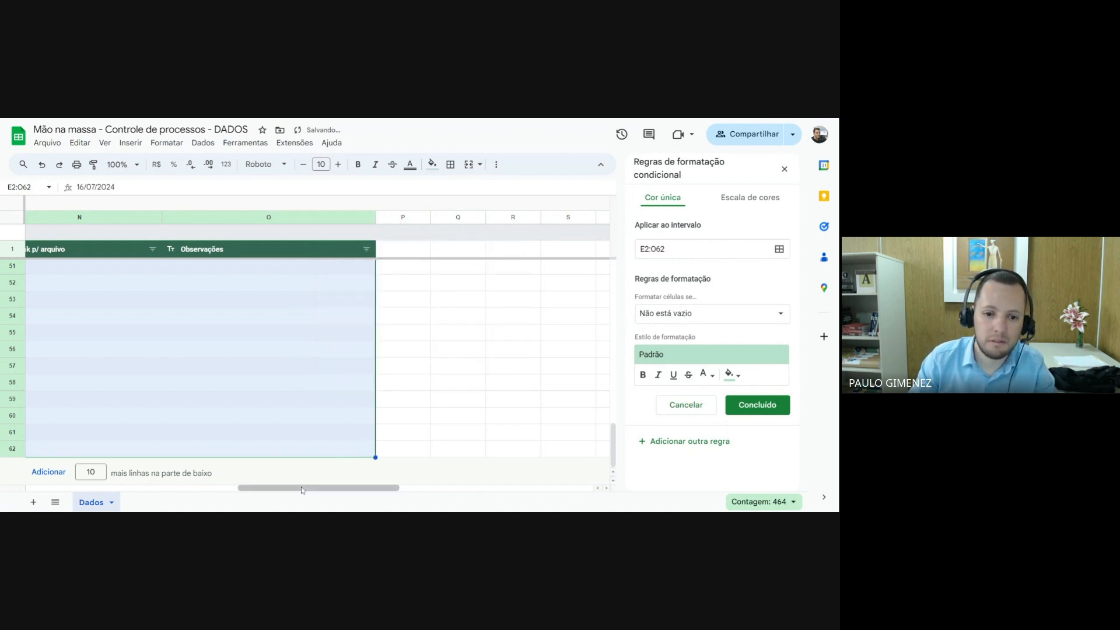
{"action": "left_click_drag", "start_coordinate": [303, 488], "coordinate": [148, 490]}
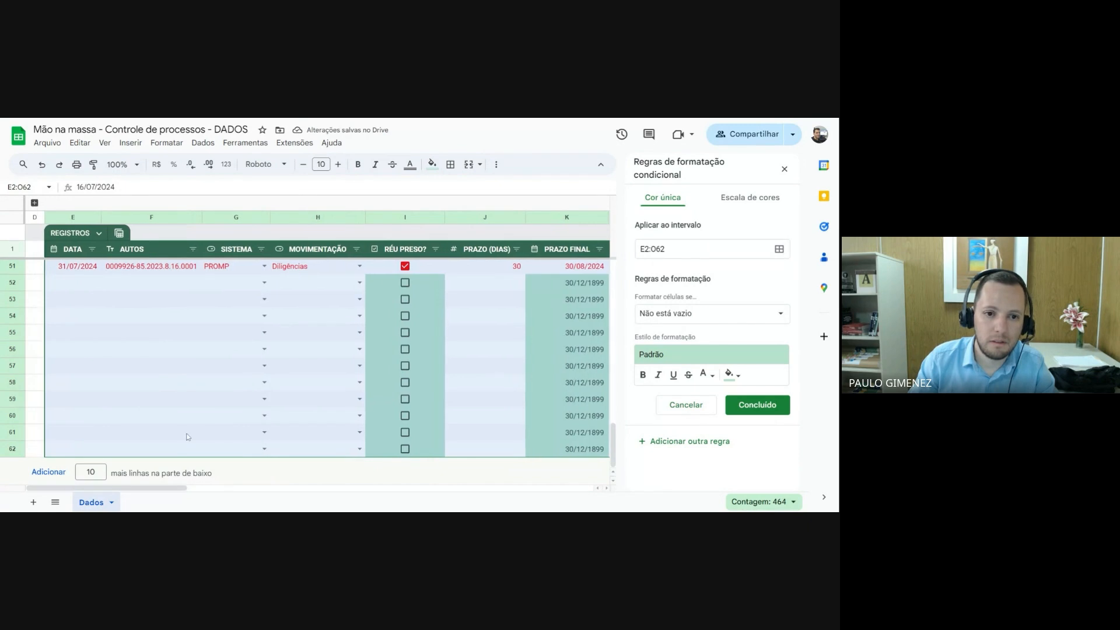
{"action": "scroll", "coordinate": [320, 376], "scroll_direction": "up", "scroll_amount": 4}
{"action": "scroll", "coordinate": [322, 380], "scroll_direction": "up", "scroll_amount": 10}
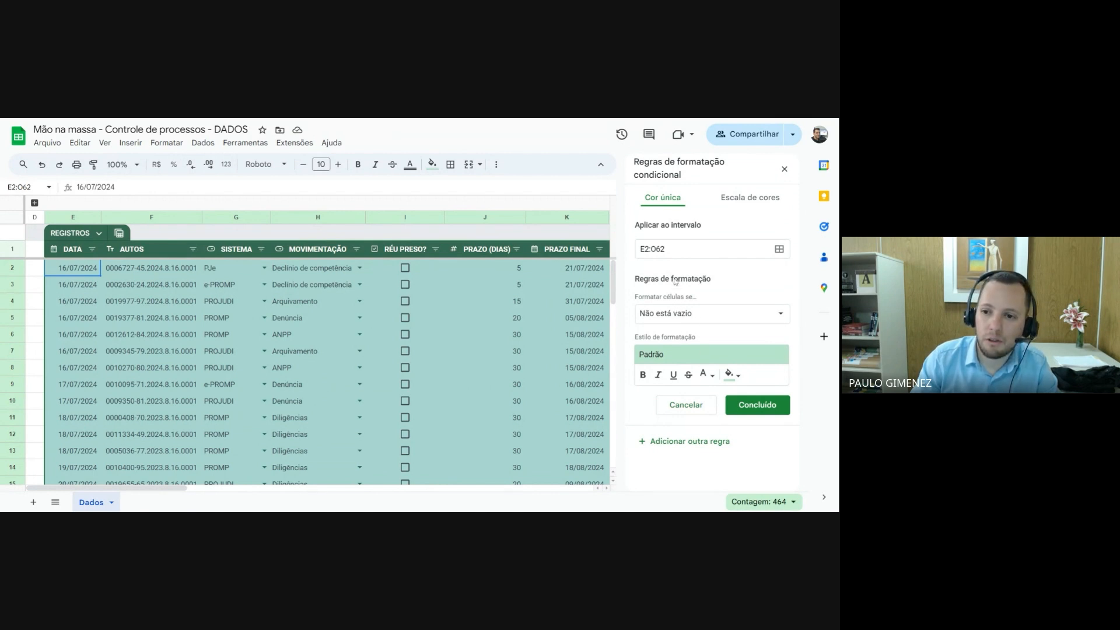
{"action": "left_click_drag", "start_coordinate": [145, 485], "coordinate": [235, 500]}
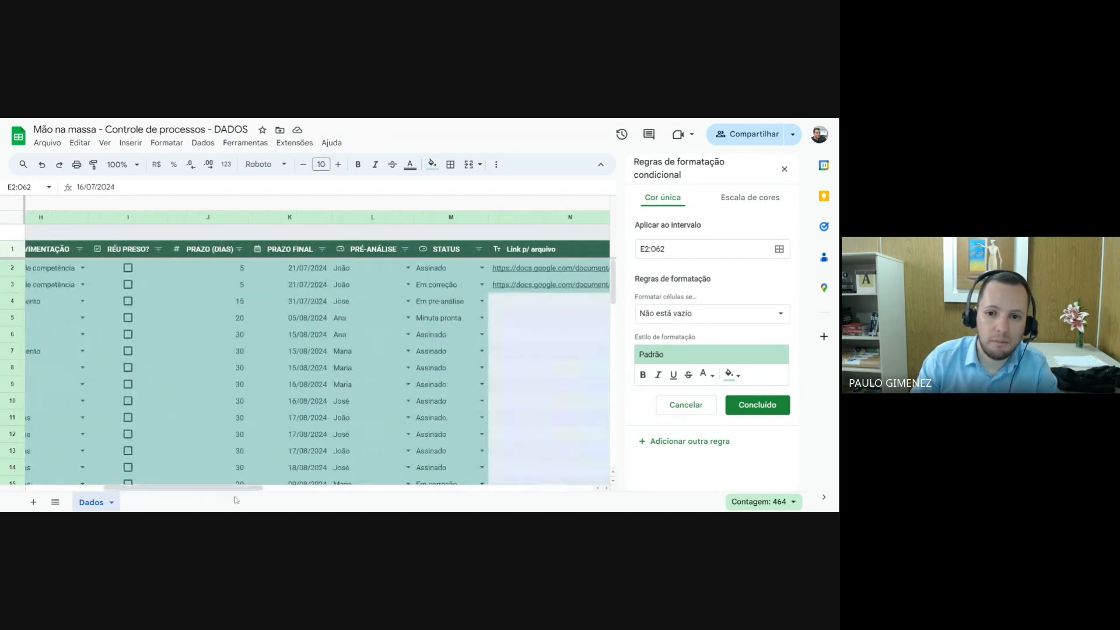
Make the new rule apply when the custom formula =$K2<=HOJE() is met, based on the PRAZO FINAL column
{"action": "left_click", "coordinate": [695, 315]}
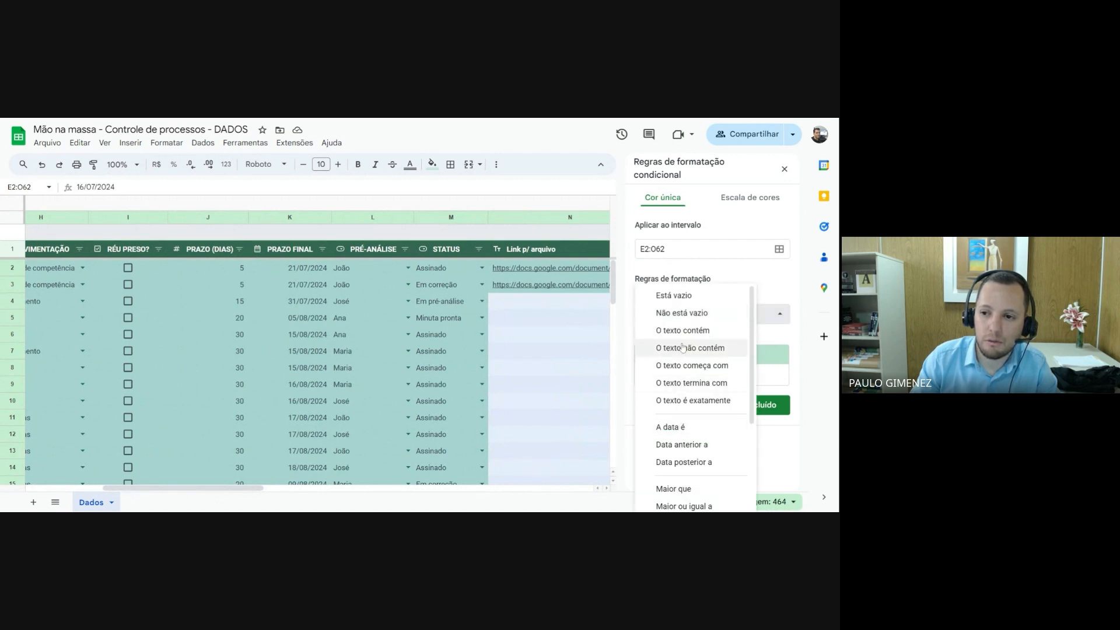
{"action": "scroll", "coordinate": [680, 408], "scroll_direction": "down", "scroll_amount": 3}
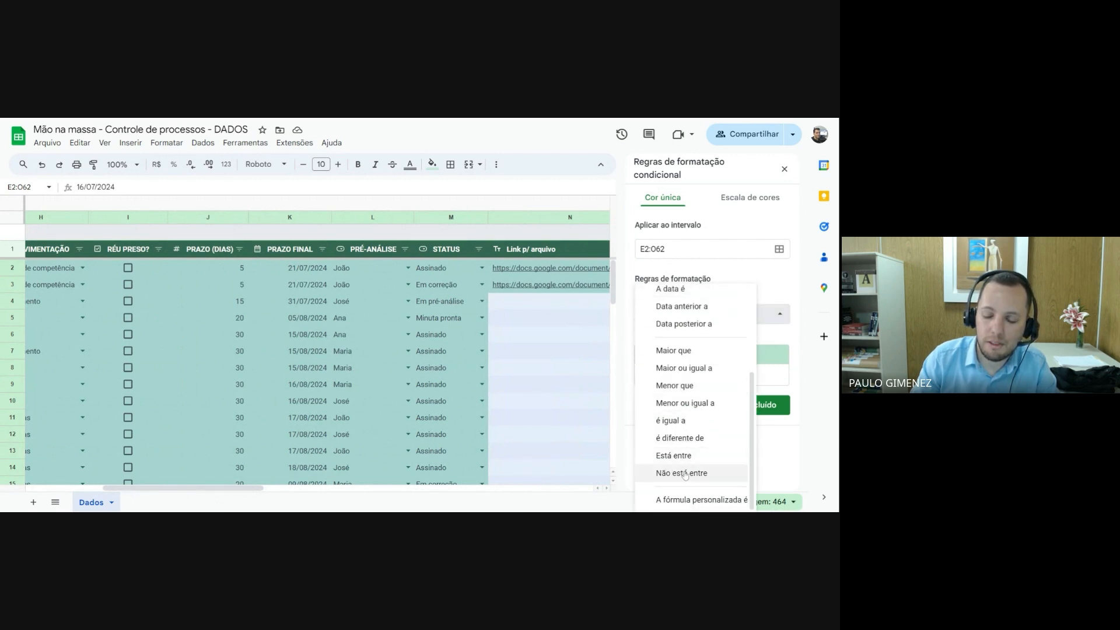
{"action": "left_click", "coordinate": [687, 502]}
{"action": "left_click", "coordinate": [683, 339]}
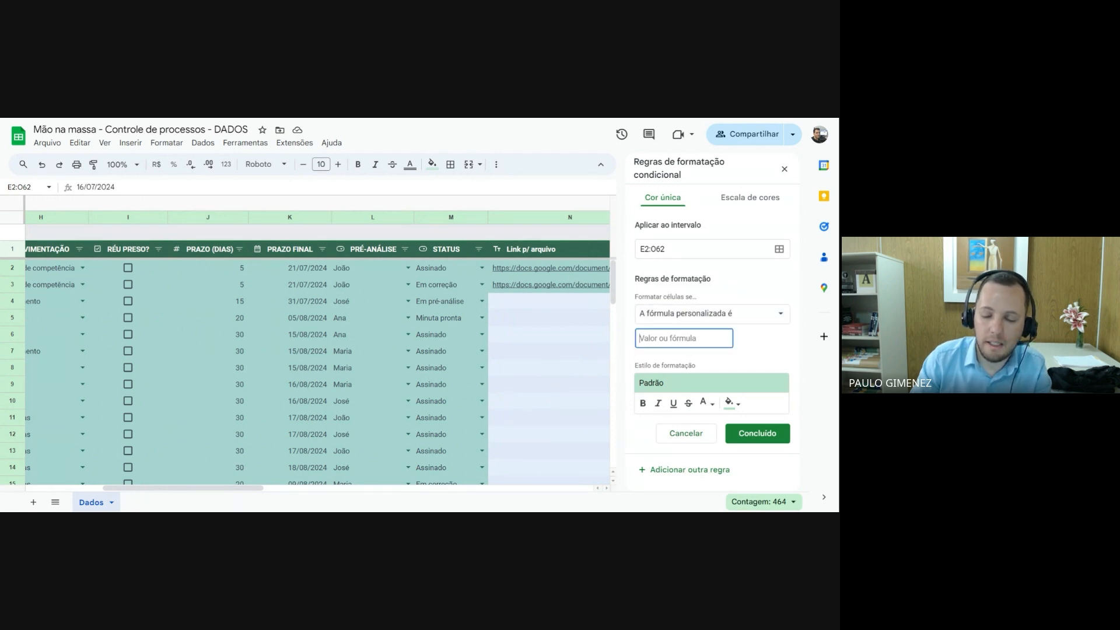
{"action": "type", "text": "="}
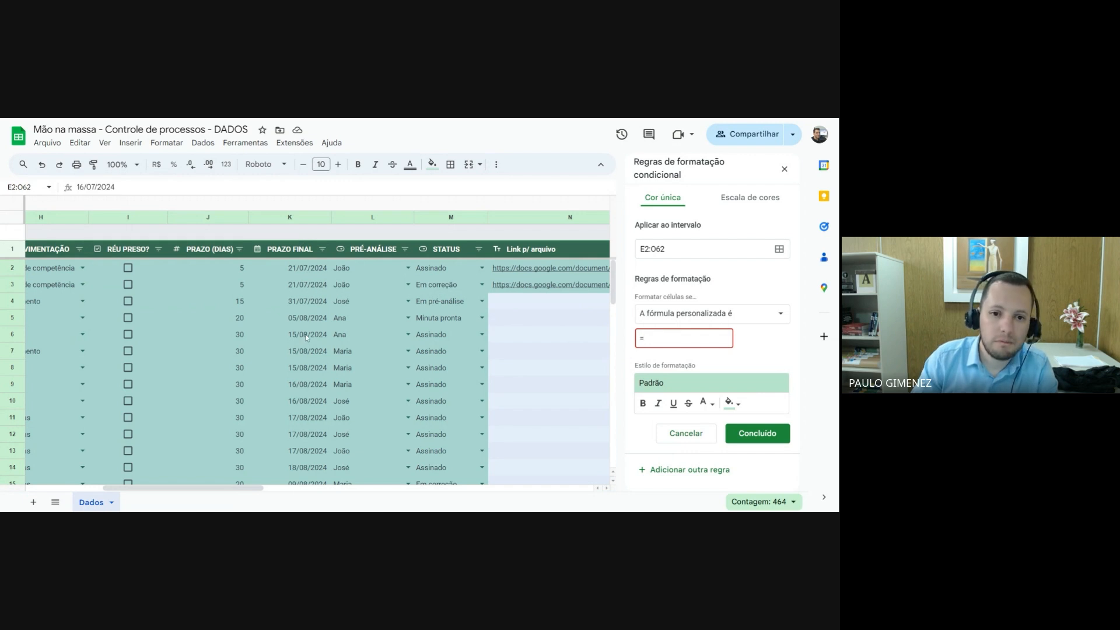
{"action": "left_click", "coordinate": [298, 269]}
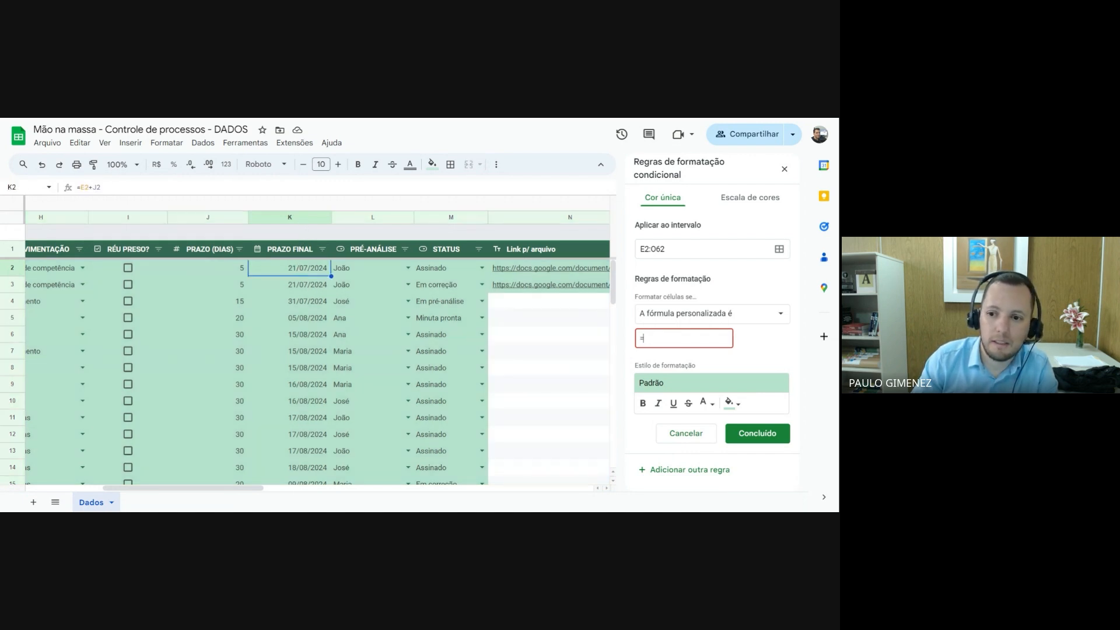
{"action": "type", "text": "K2"}
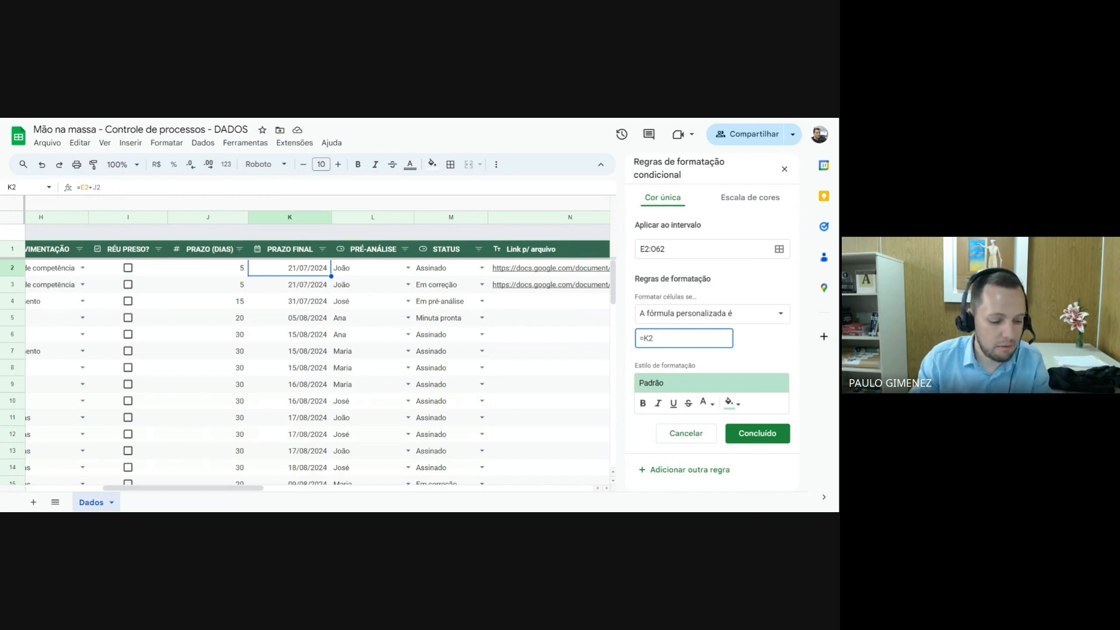
{"action": "type", "text": "$K2"}
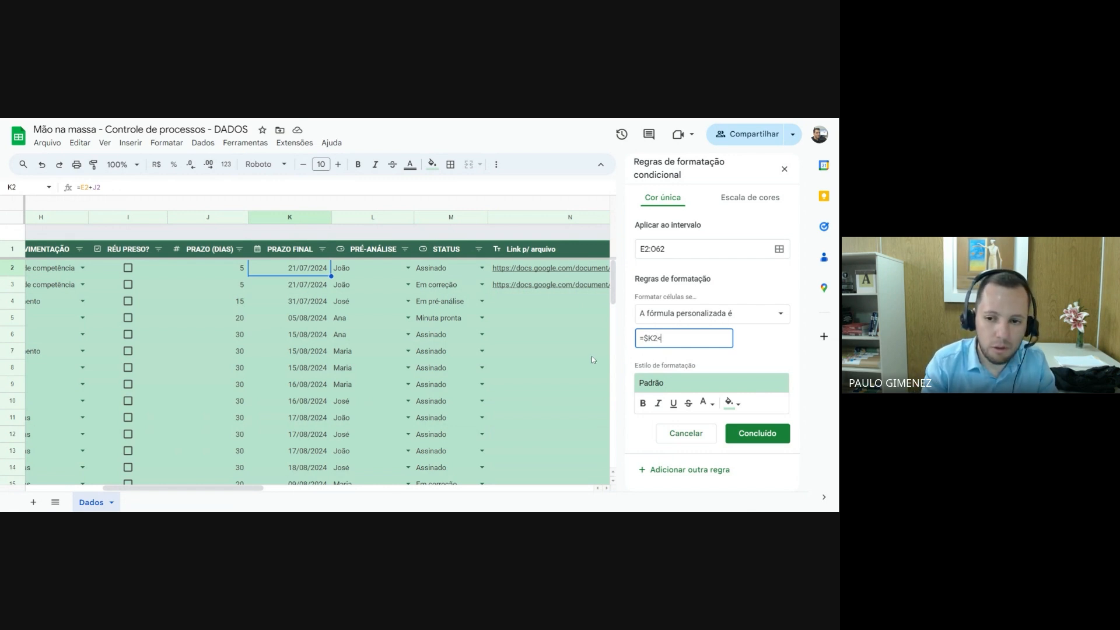
{"action": "type", "text": "<="}
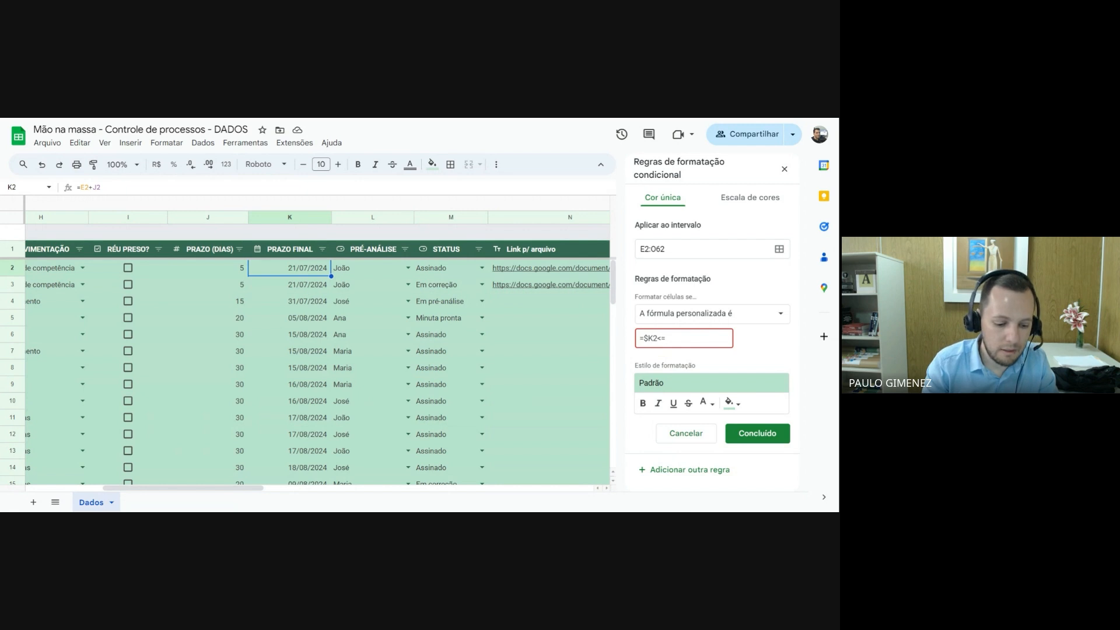
{"action": "type", "text": "HOJE()"}
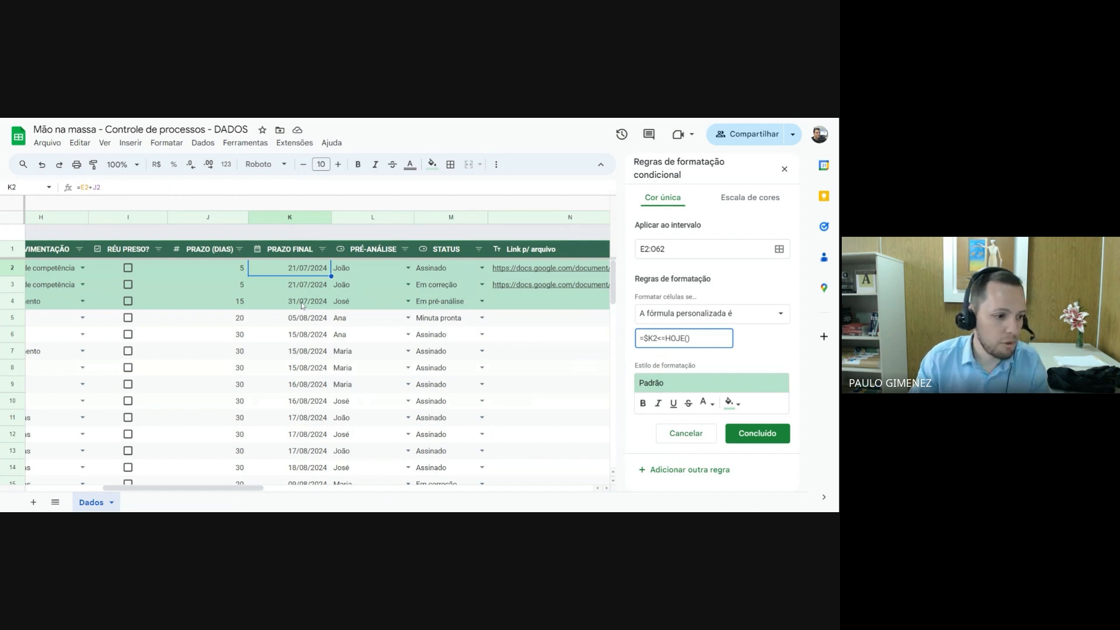
Format the rule's matching rows with no fill colour and red text
{"action": "left_click", "coordinate": [730, 402]}
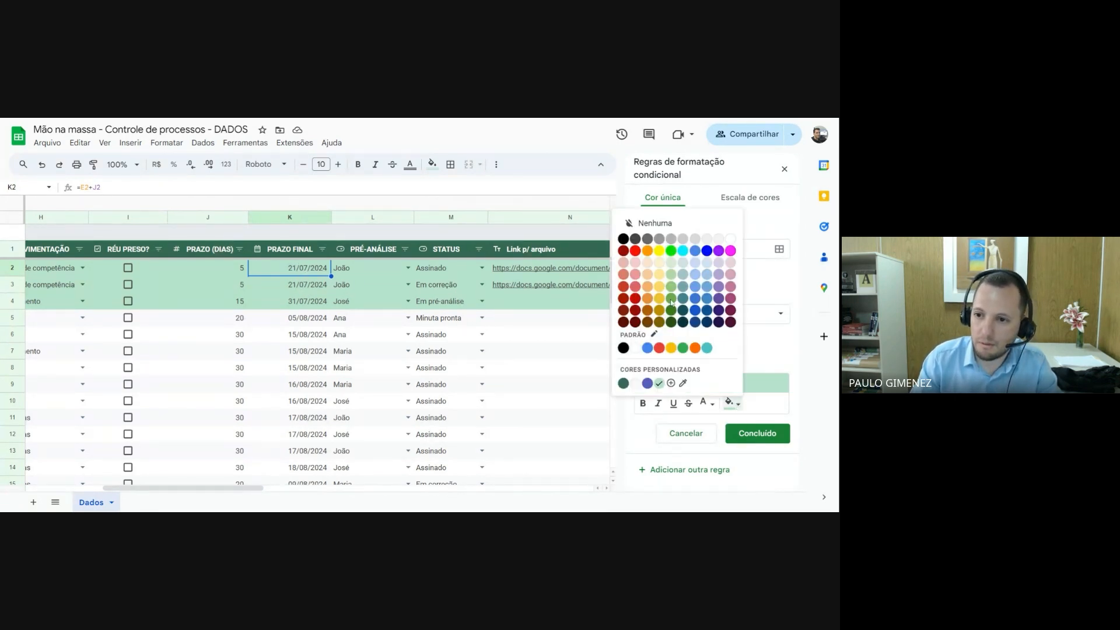
{"action": "left_click", "coordinate": [657, 224]}
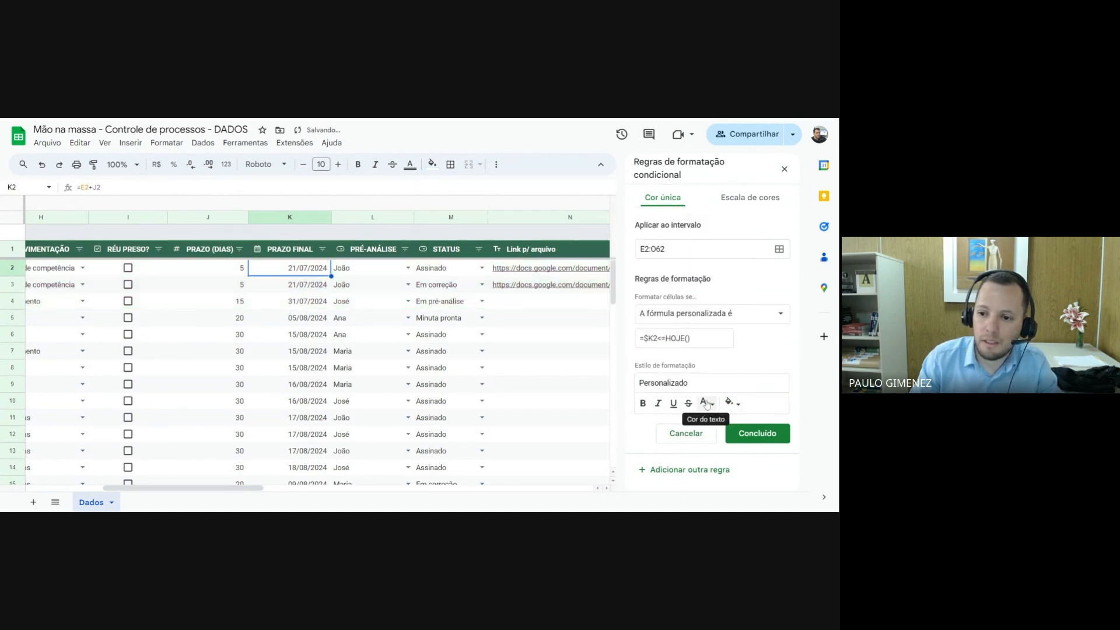
{"action": "left_click", "coordinate": [708, 403]}
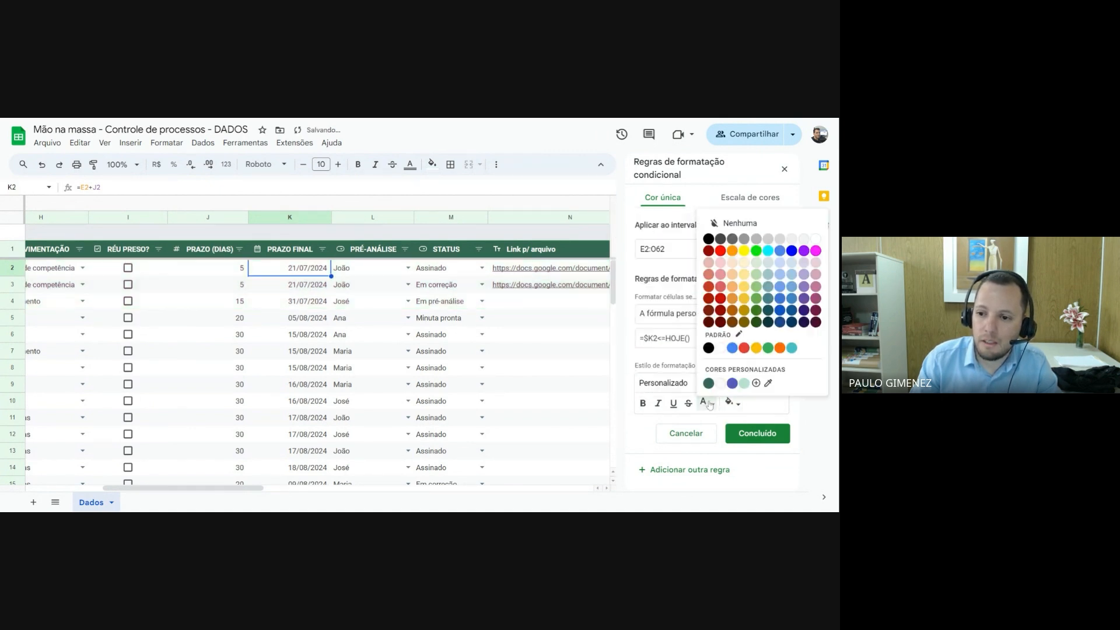
{"action": "left_click", "coordinate": [721, 252]}
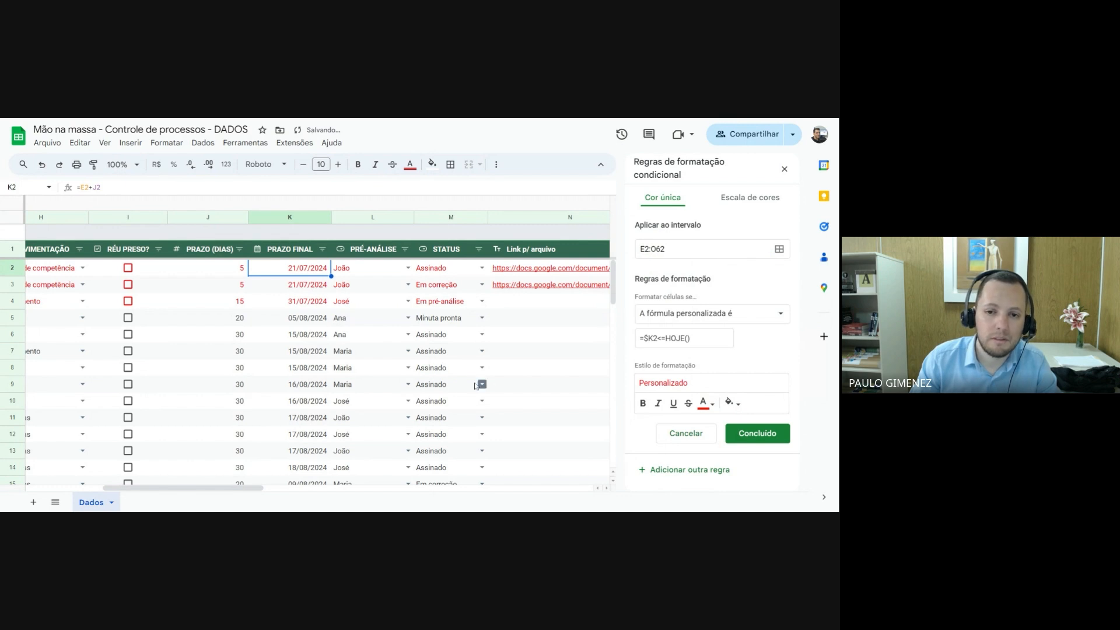
Examine the rows in red text across the table and compare their PRAZO FINAL dates with the rule's formula
{"action": "scroll", "coordinate": [308, 298], "scroll_direction": "down", "scroll_amount": 3}
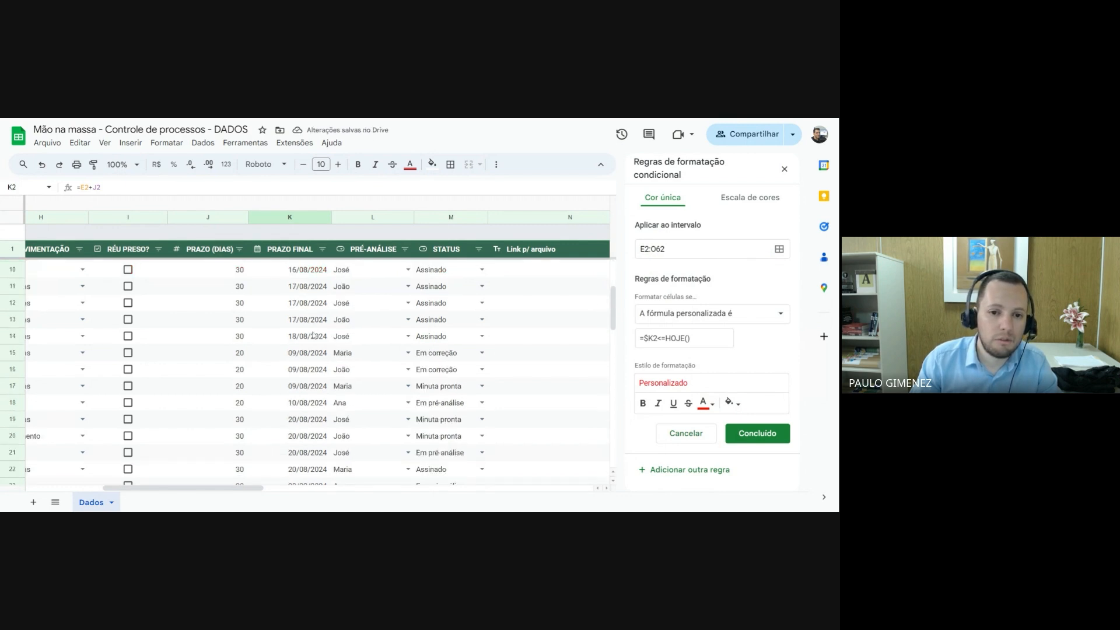
{"action": "scroll", "coordinate": [314, 343], "scroll_direction": "down", "scroll_amount": 3}
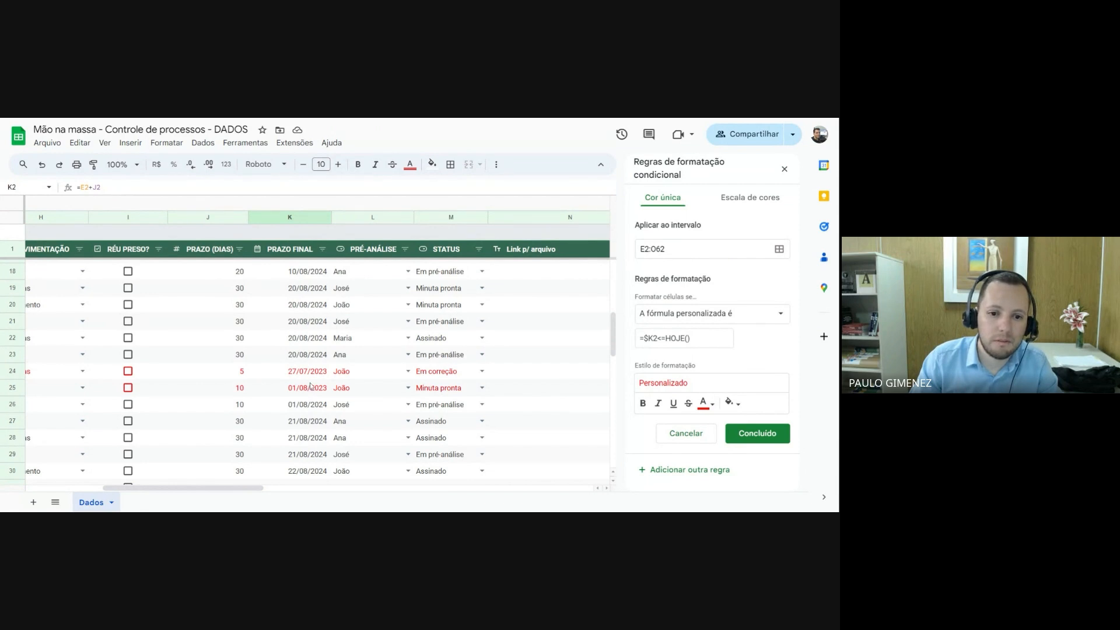
{"action": "scroll", "coordinate": [309, 374], "scroll_direction": "down", "scroll_amount": 9}
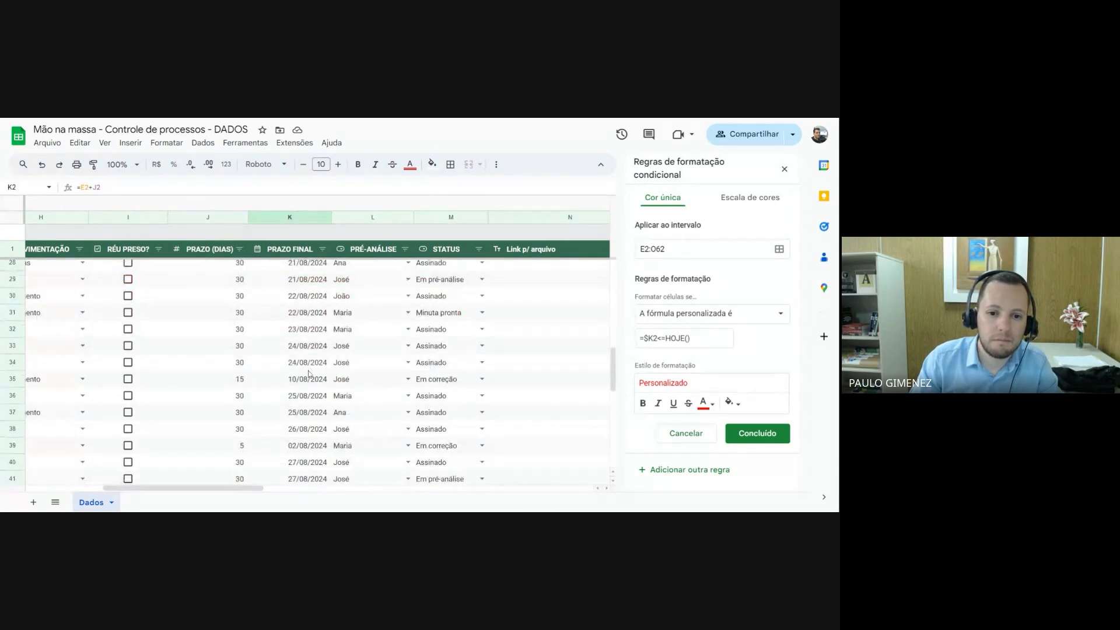
{"action": "scroll", "coordinate": [310, 373], "scroll_direction": "up", "scroll_amount": 4}
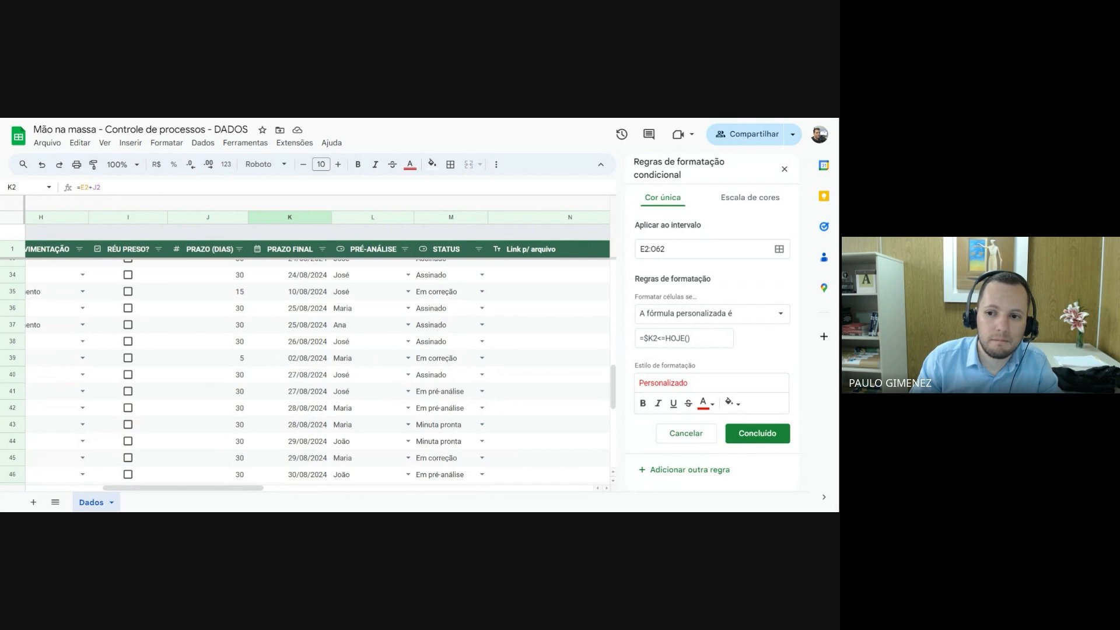
{"action": "scroll", "coordinate": [309, 373], "scroll_direction": "up", "scroll_amount": 5}
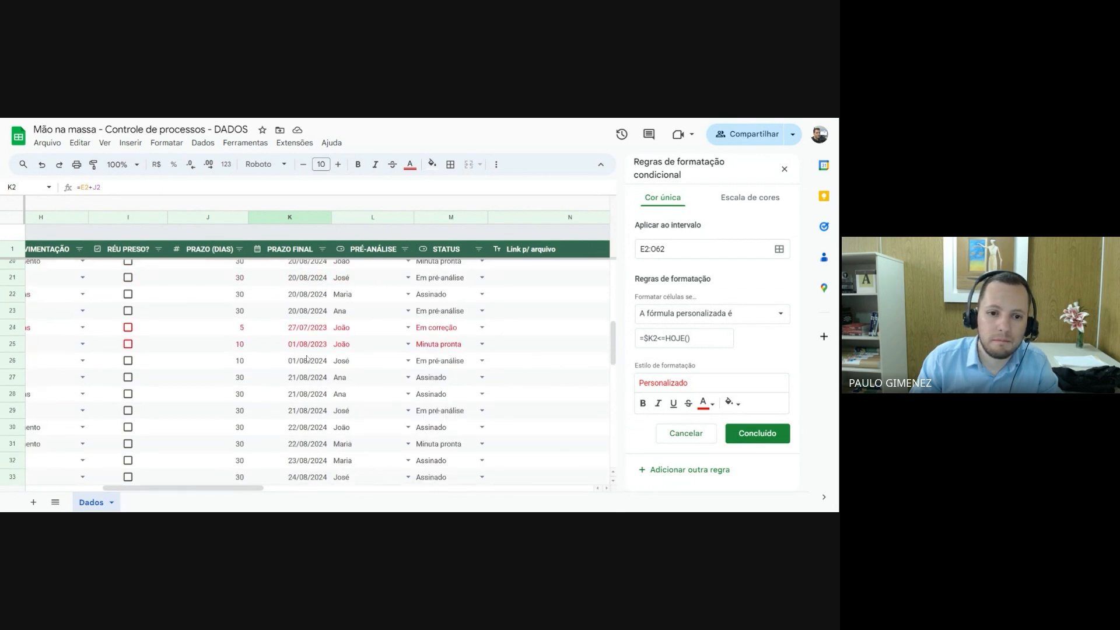
{"action": "mouse_move", "coordinate": [247, 495]}
{"action": "left_mouse_down"}
{"action": "mouse_move", "coordinate": [161, 492]}
{"action": "mouse_move", "coordinate": [232, 492]}
{"action": "left_mouse_up"}
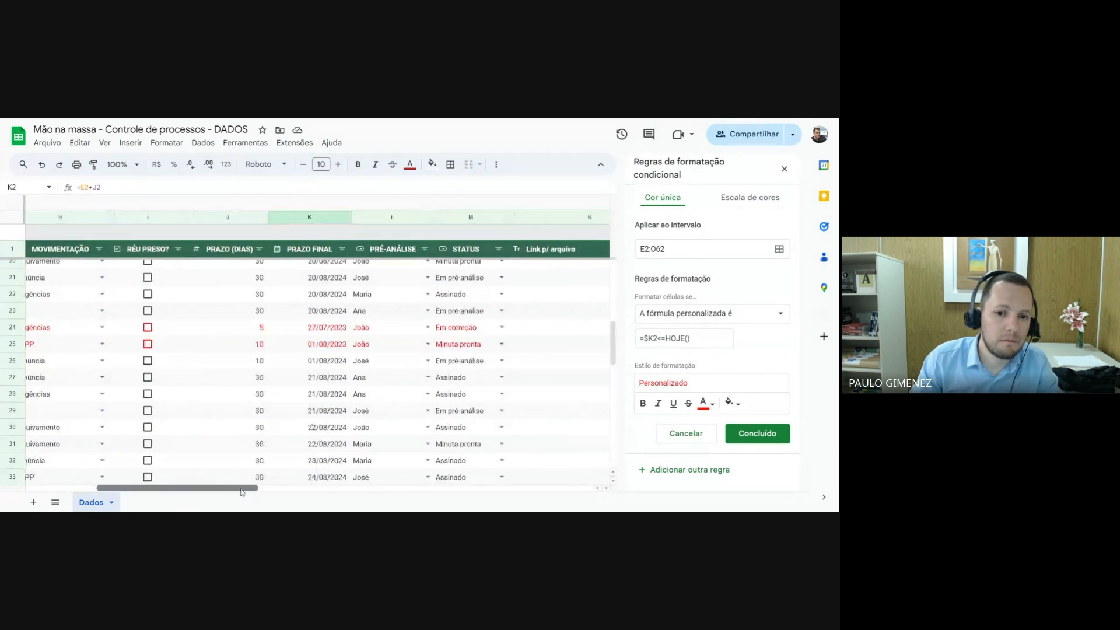
{"action": "left_click", "coordinate": [339, 348]}
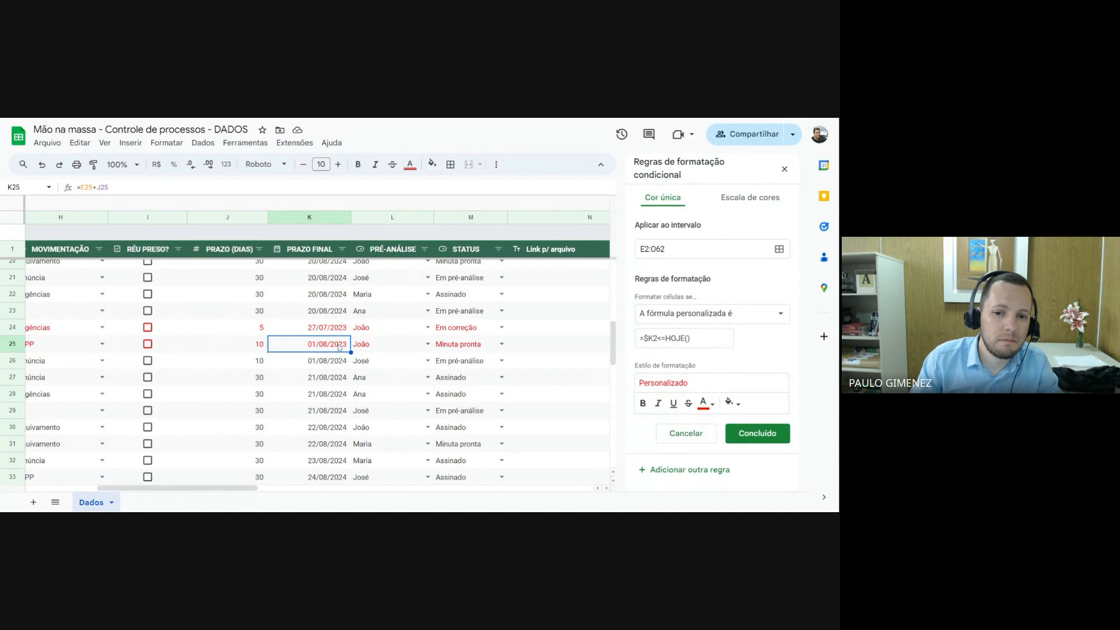
{"action": "key", "text": "Up"}
{"action": "left_click_drag", "start_coordinate": [239, 488], "coordinate": [275, 489]}
{"action": "left_click", "coordinate": [692, 338]}
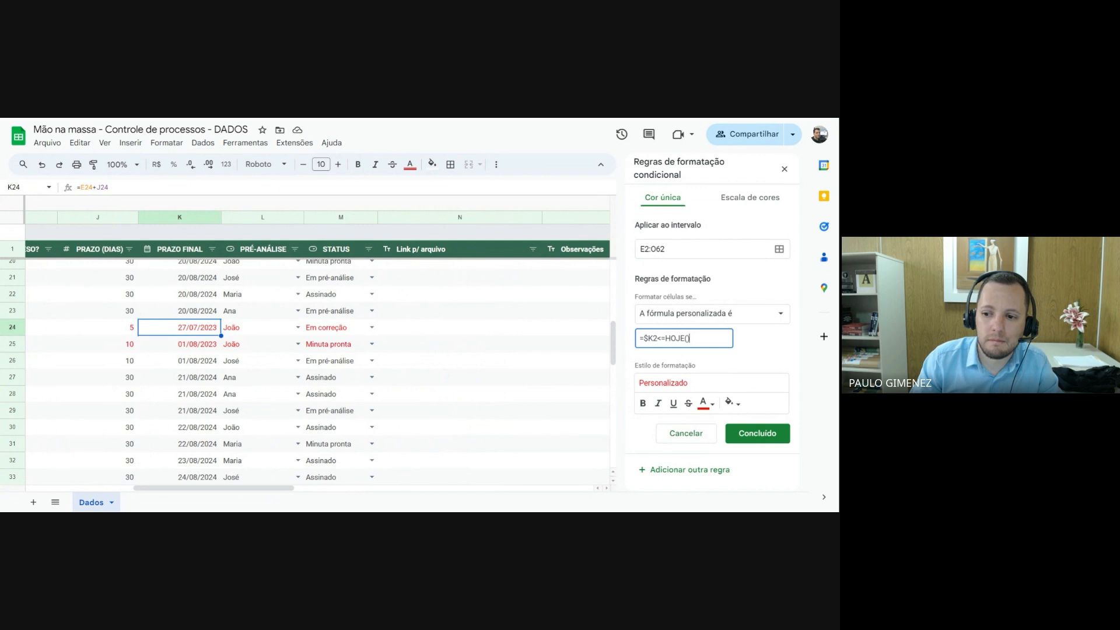
{"action": "left_click", "coordinate": [204, 346]}
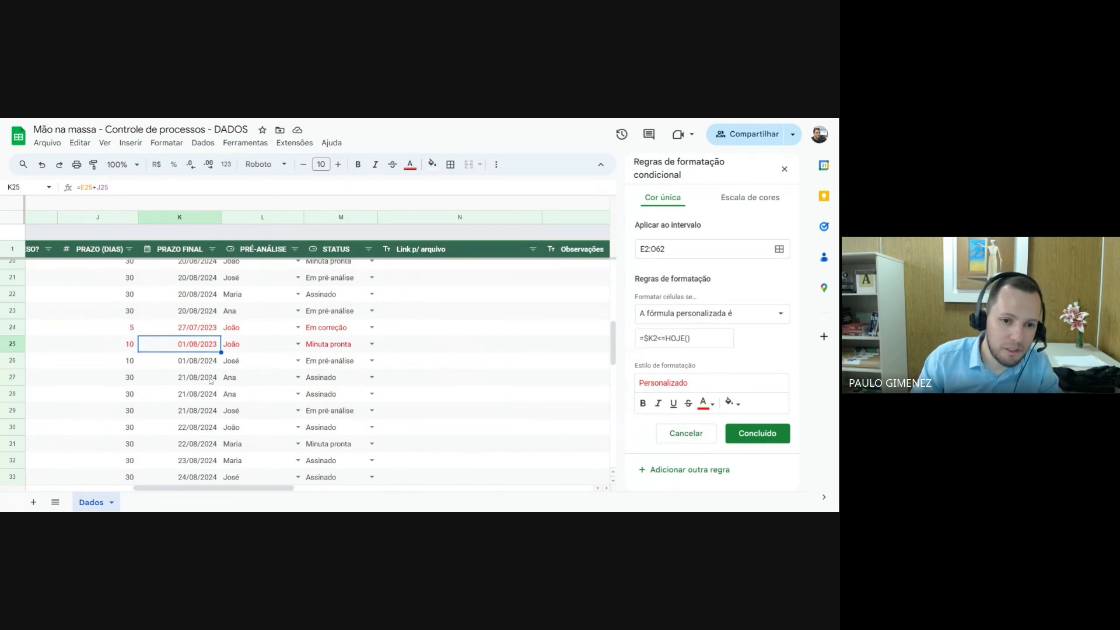
{"action": "left_click_drag", "start_coordinate": [283, 488], "coordinate": [295, 487]}
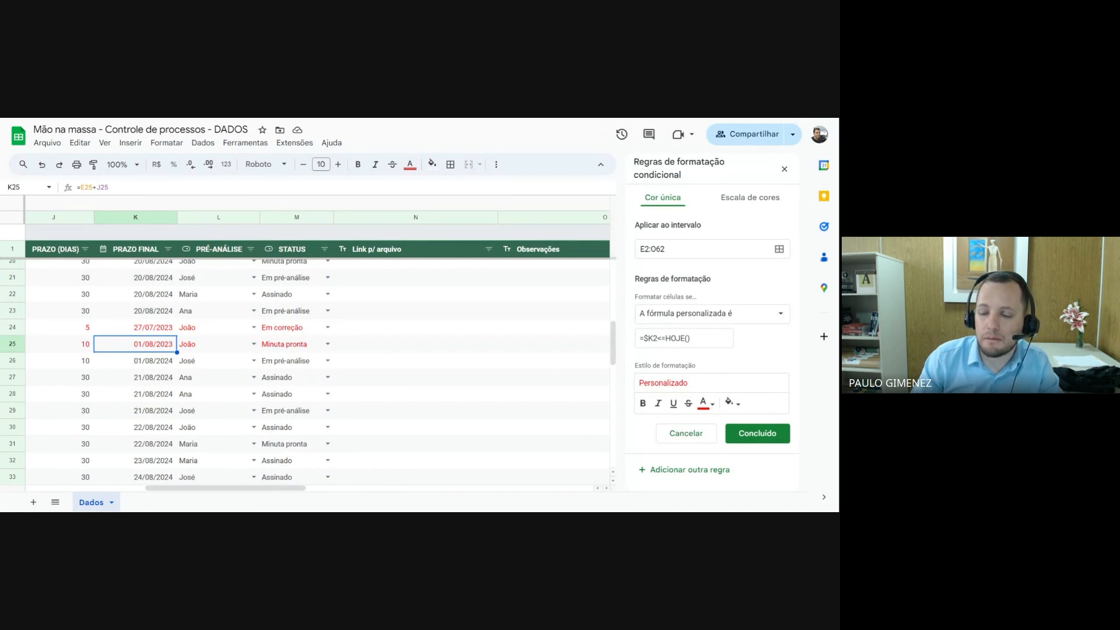
{"action": "left_click", "coordinate": [689, 338]}
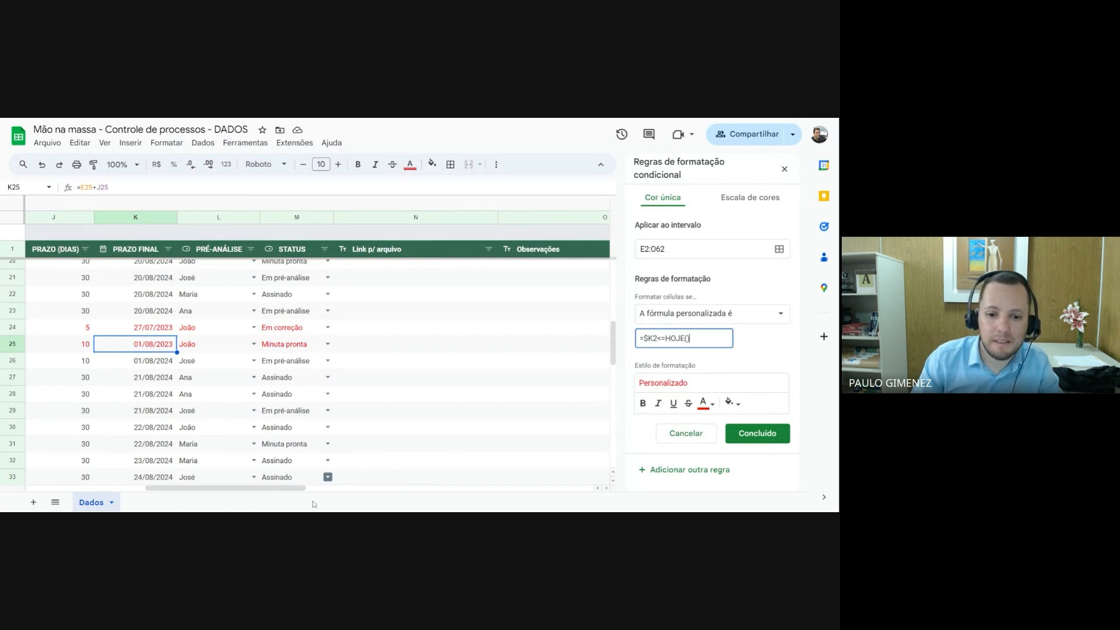
{"action": "left_click_drag", "start_coordinate": [290, 489], "coordinate": [211, 488]}
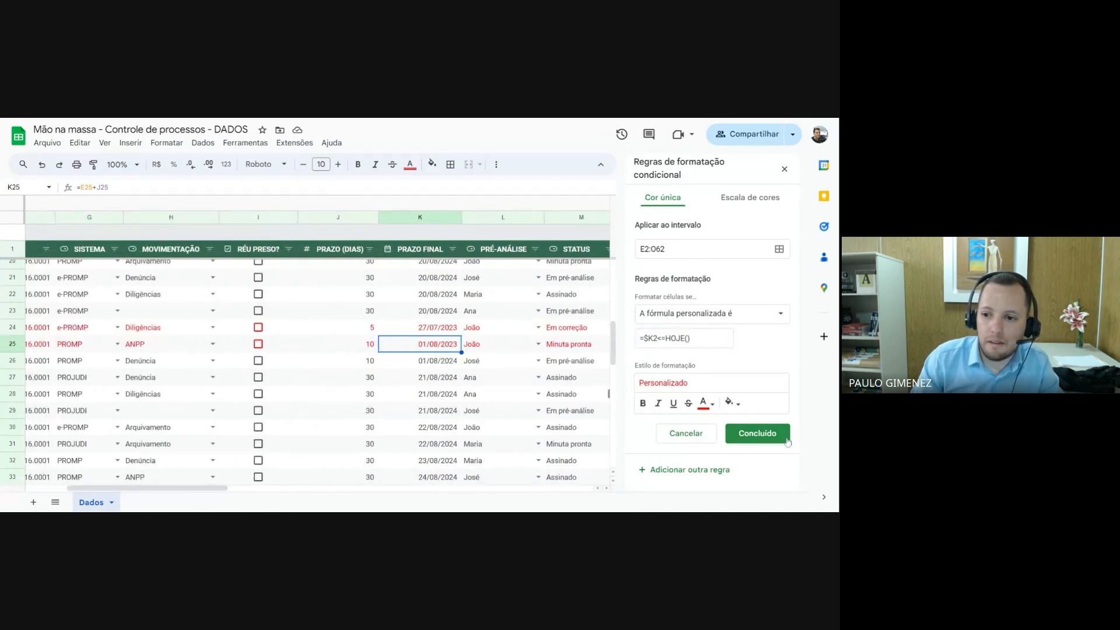
{"action": "scroll", "coordinate": [453, 359], "scroll_direction": "up", "scroll_amount": 6}
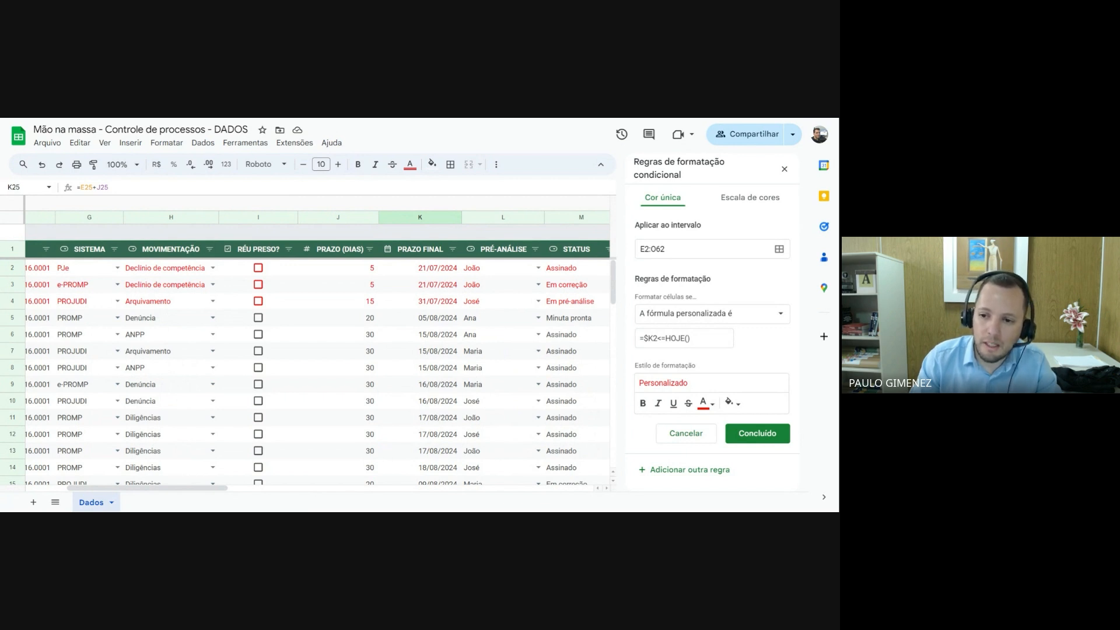
Extend the rule's formula by five days so it reads =$K2<=HOJE()+5, and save the rule
{"action": "left_click", "coordinate": [693, 338]}
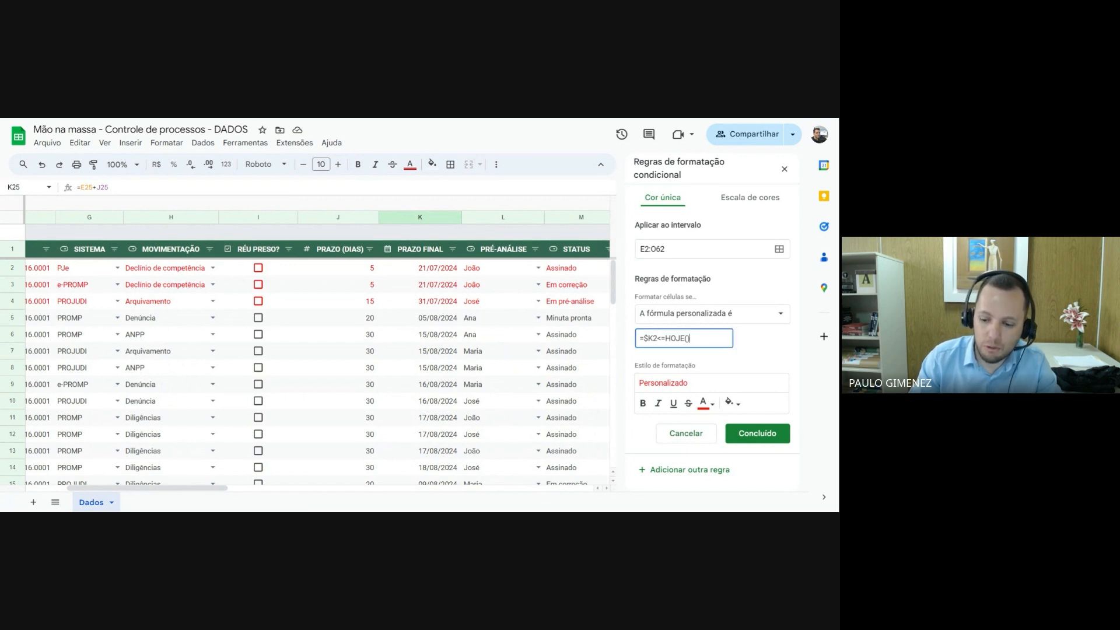
{"action": "type", "text": "+5"}
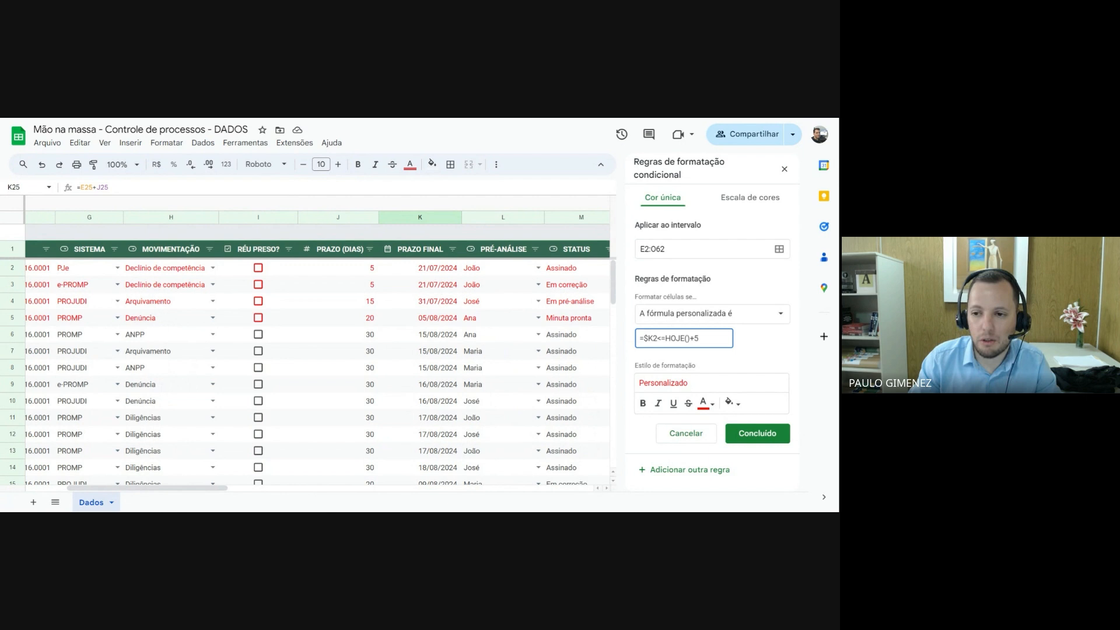
{"action": "key", "text": "shift+Left"}
{"action": "key", "text": "shift+Left"}
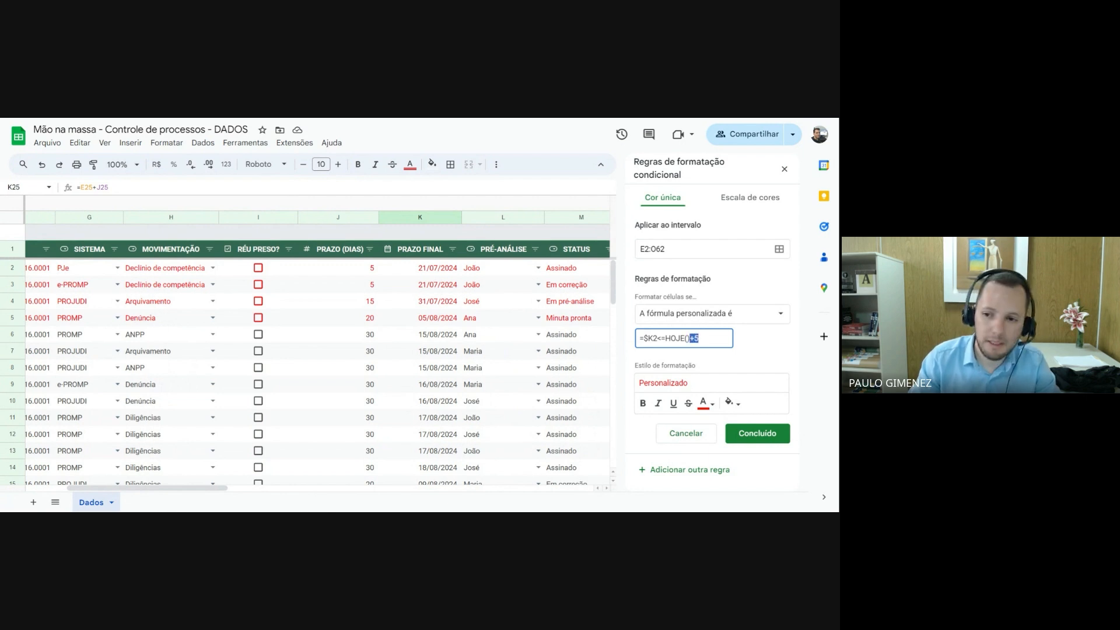
{"action": "key", "text": "Right"}
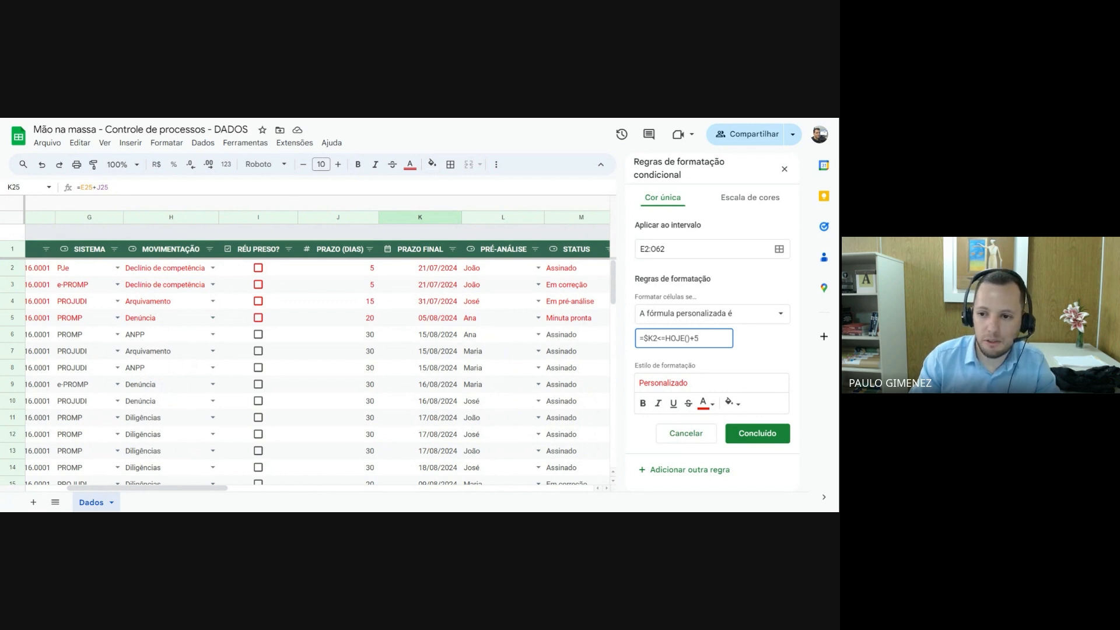
{"action": "left_click", "coordinate": [754, 433]}
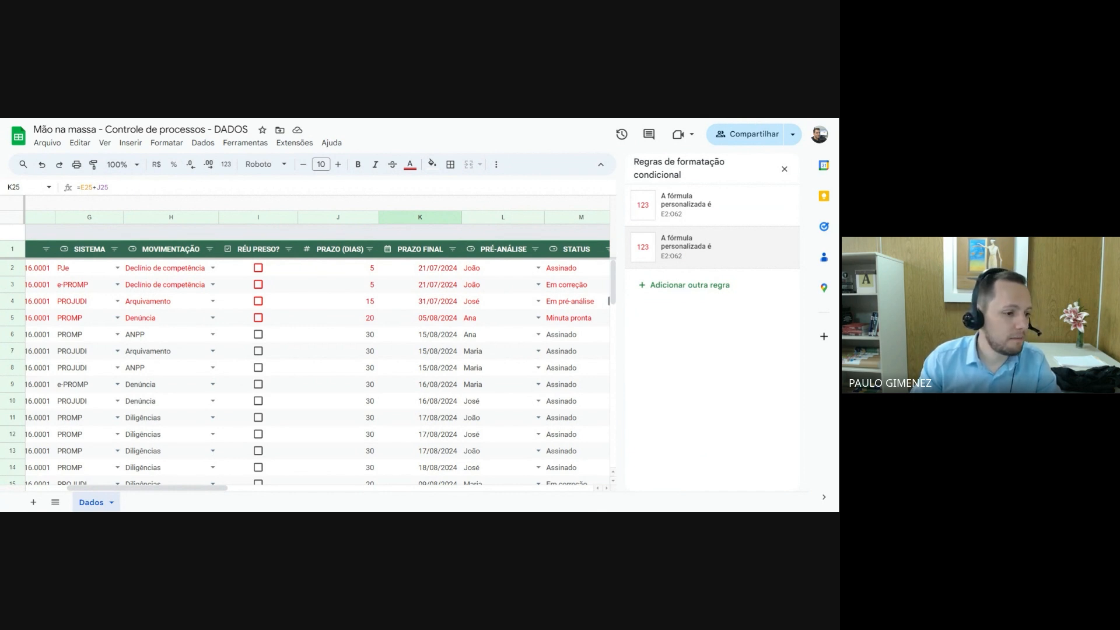
Add another conditional formatting rule that applies to the range E2:O62
{"action": "left_click", "coordinate": [683, 286]}
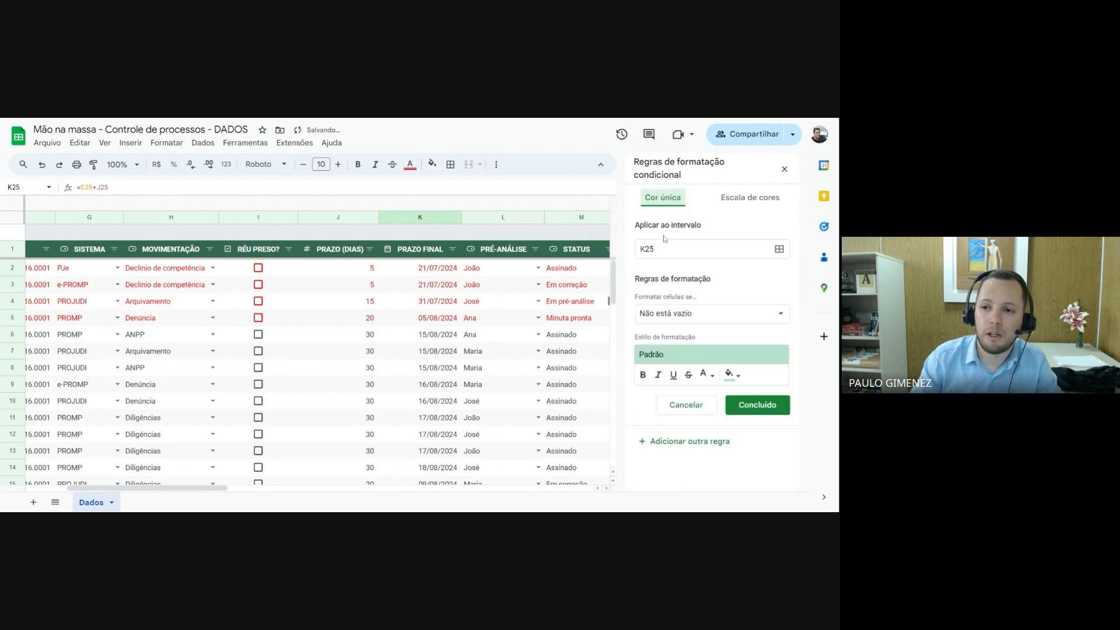
{"action": "left_click", "coordinate": [641, 249]}
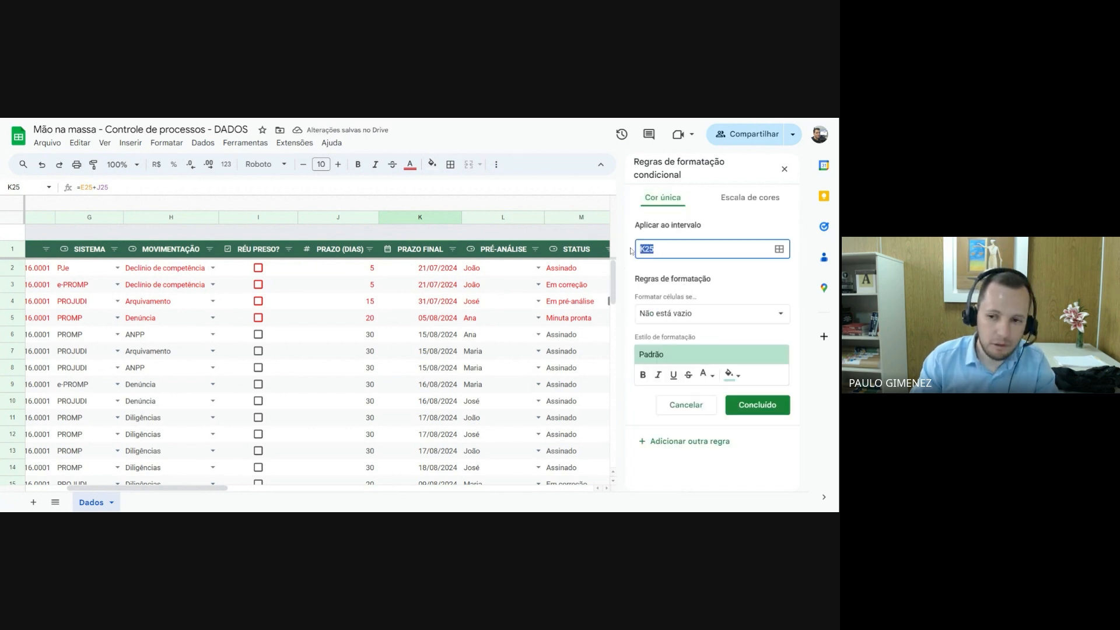
{"action": "key", "text": "BackSpace"}
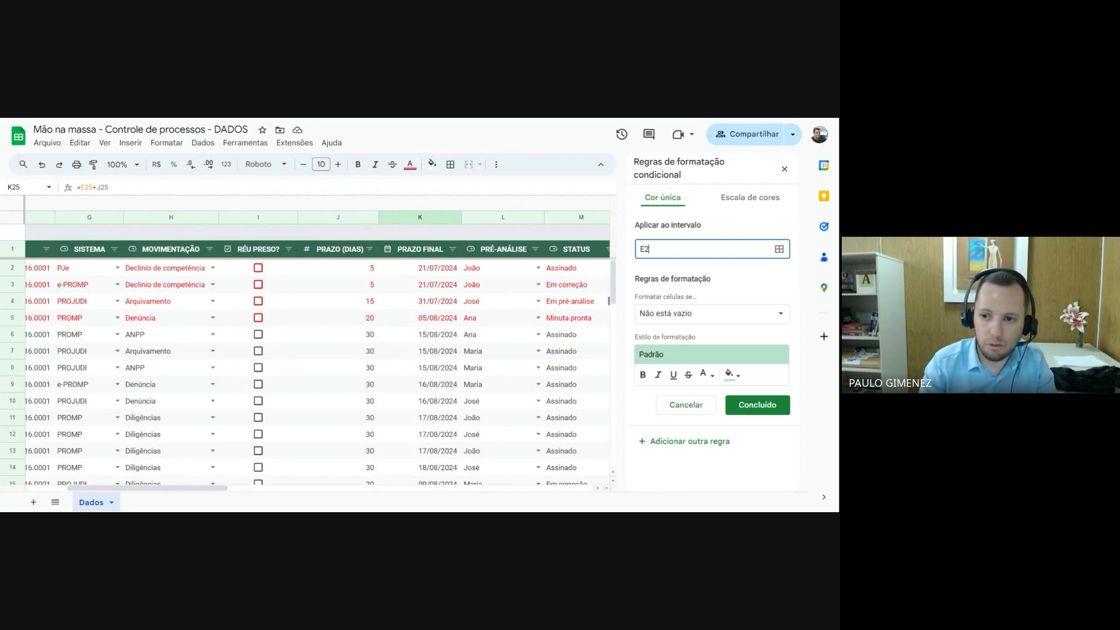
{"action": "type", "text": "E2:"}
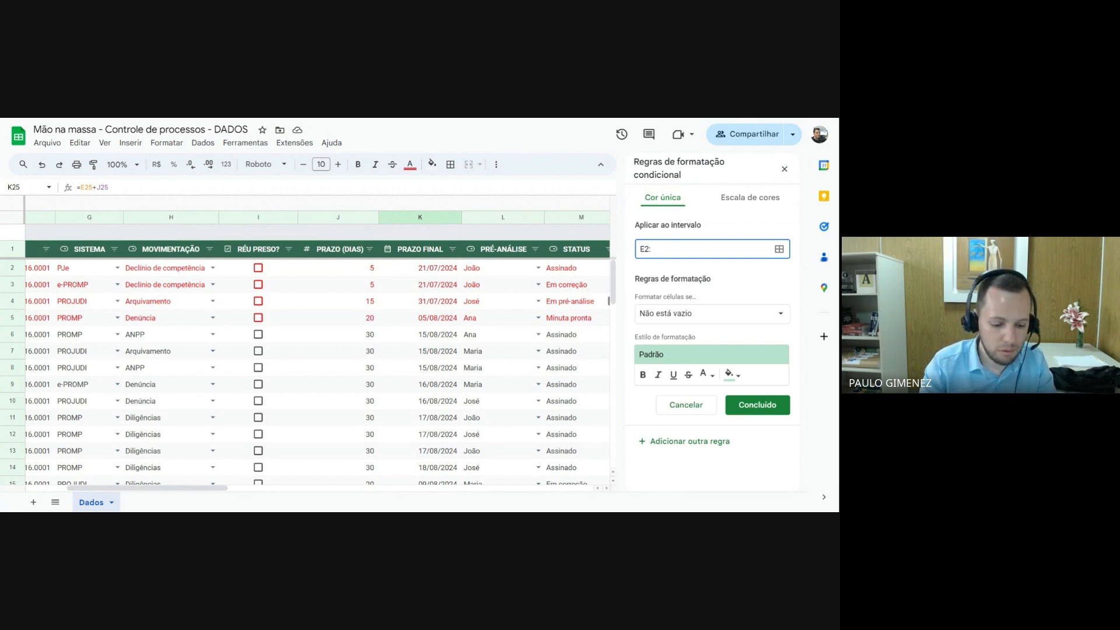
{"action": "type", "text": "O62"}
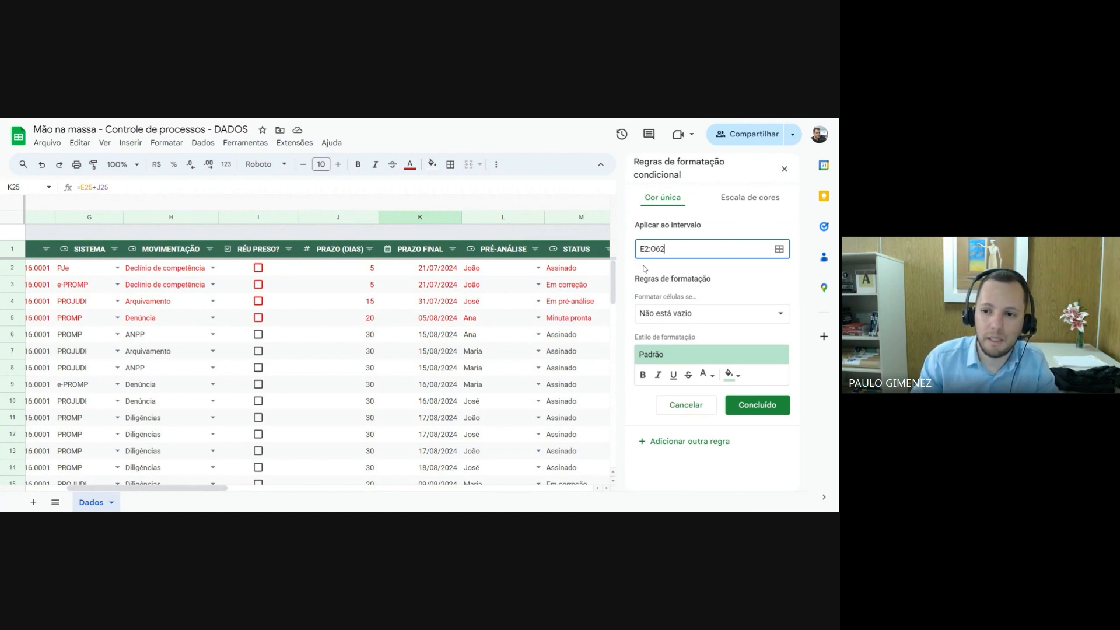
Make the new rule apply when the custom formula =$K2<=HOJE()+10 is met
{"action": "left_click", "coordinate": [697, 313]}
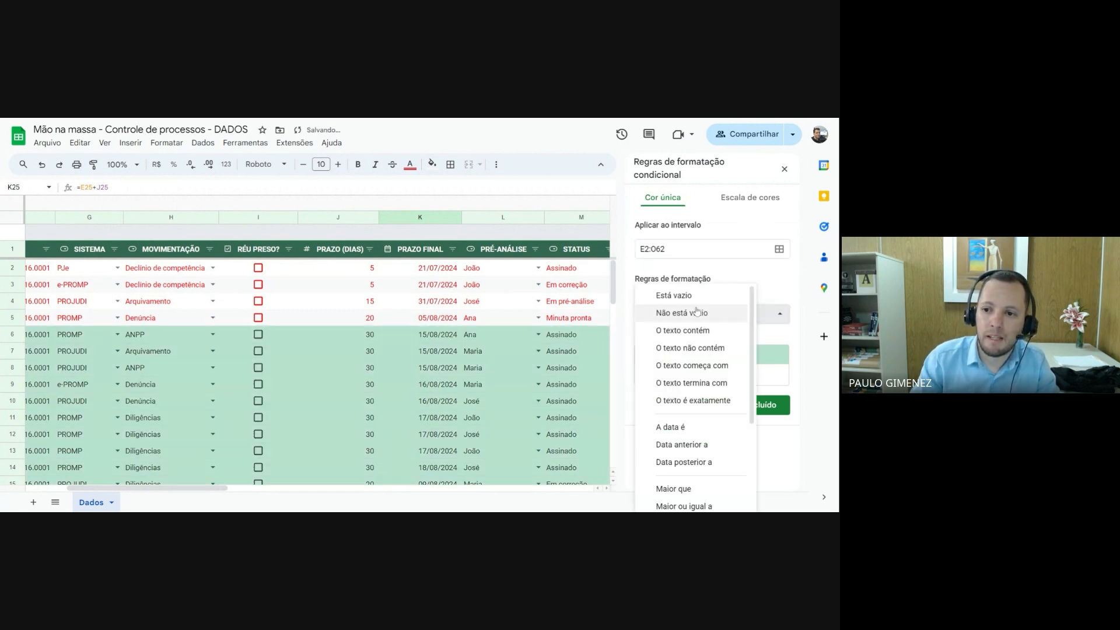
{"action": "left_click", "coordinate": [694, 313]}
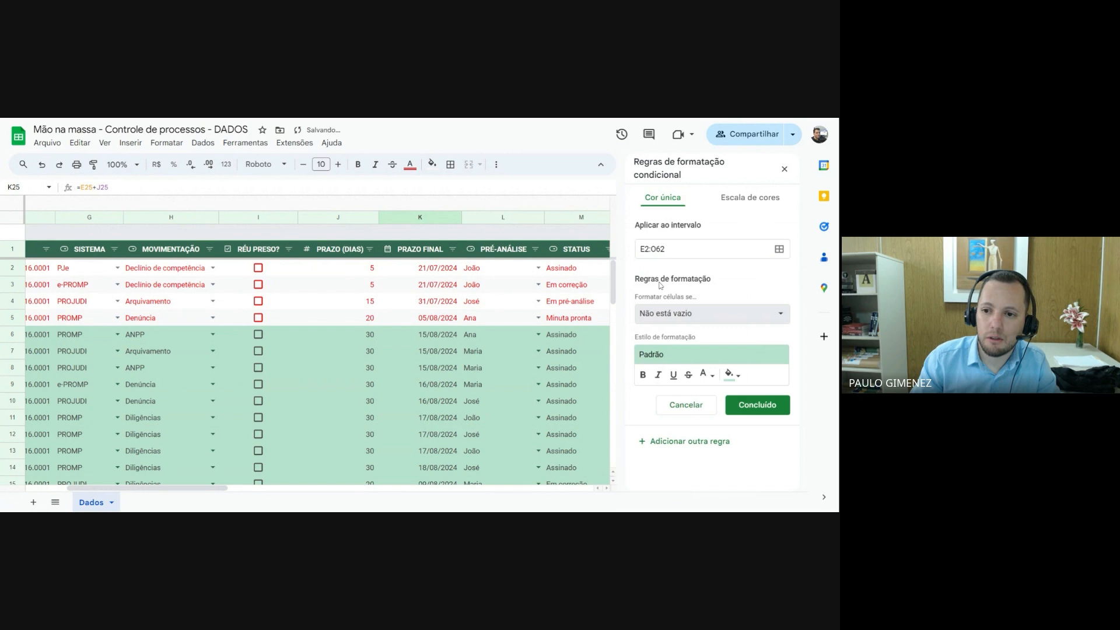
{"action": "left_click", "coordinate": [691, 313]}
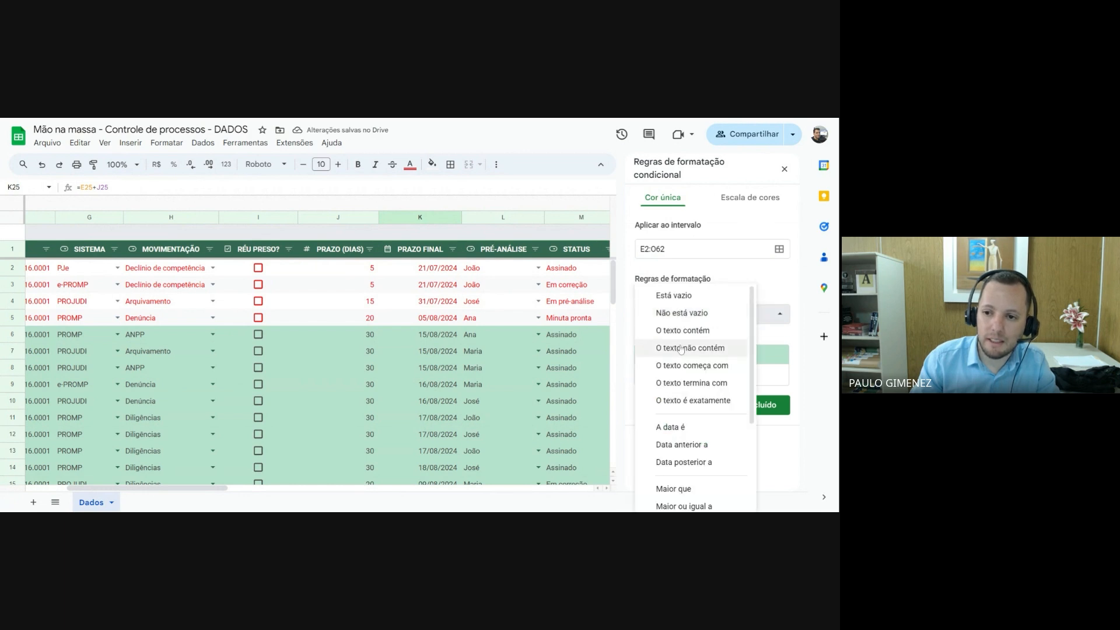
{"action": "scroll", "coordinate": [684, 410], "scroll_direction": "down", "scroll_amount": 3}
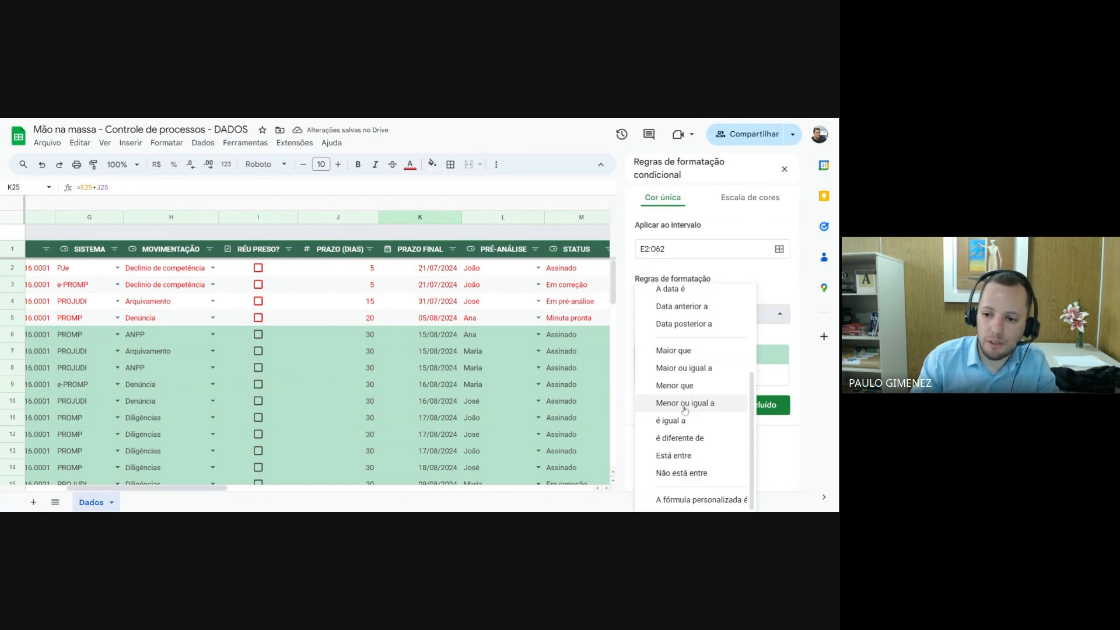
{"action": "left_click", "coordinate": [691, 500]}
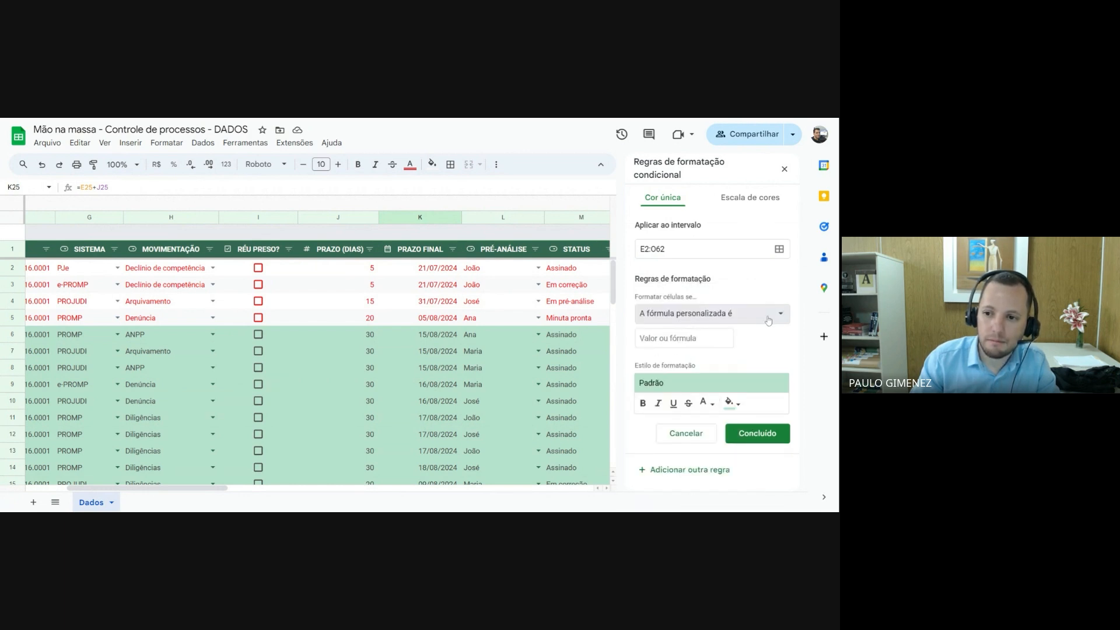
{"action": "left_click", "coordinate": [671, 338]}
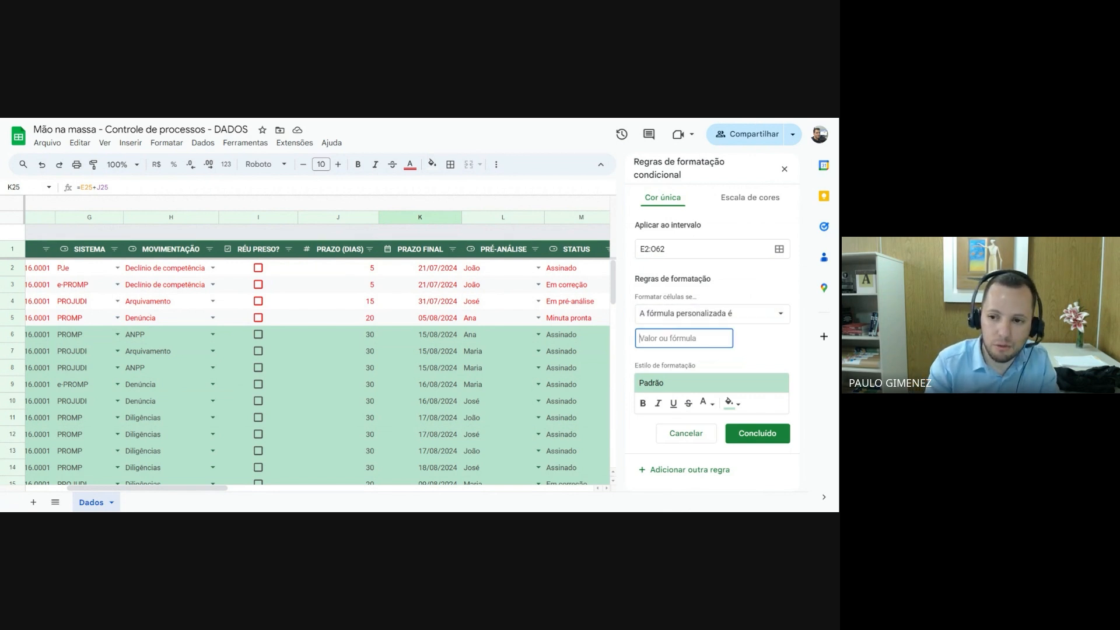
{"action": "type", "text": "="}
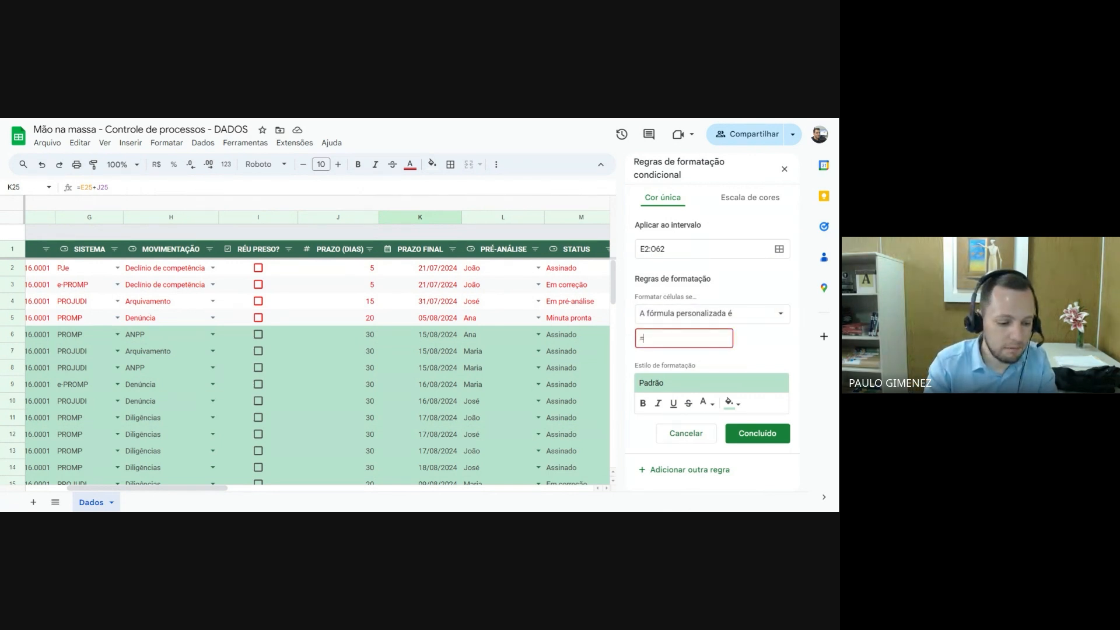
{"action": "type", "text": "$K"}
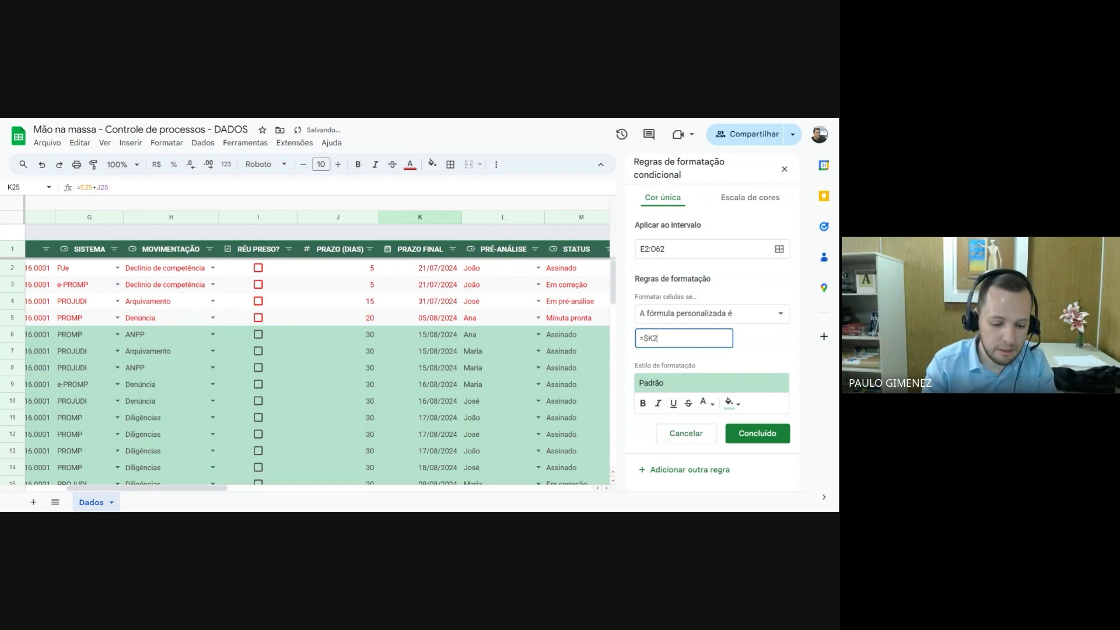
{"action": "type", "text": "2"}
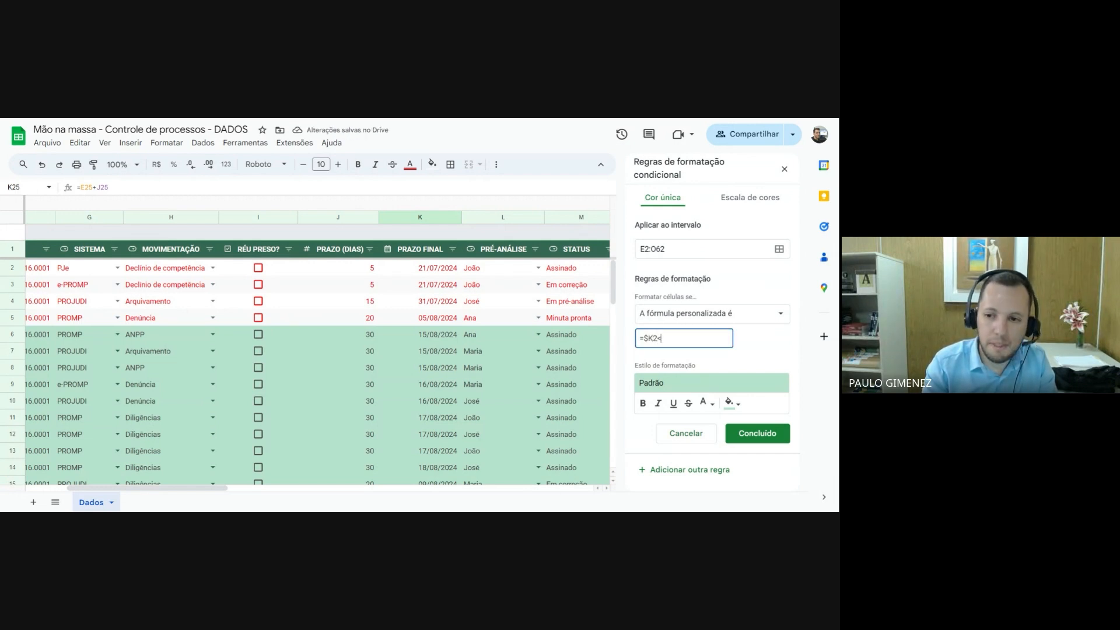
{"action": "type", "text": "<="}
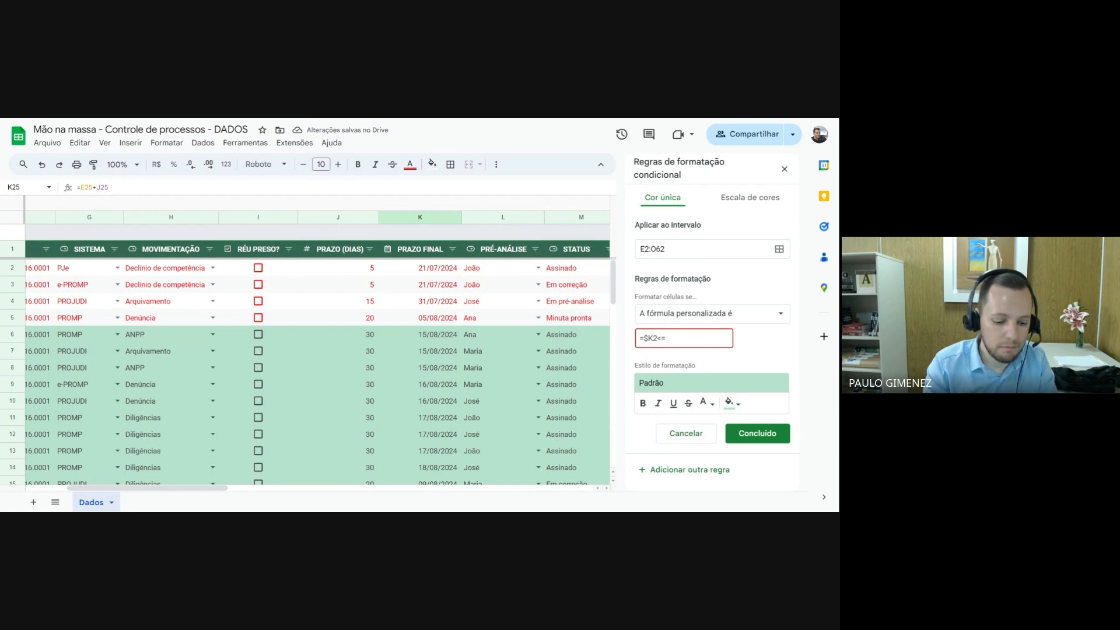
{"action": "type", "text": "HOJE()"}
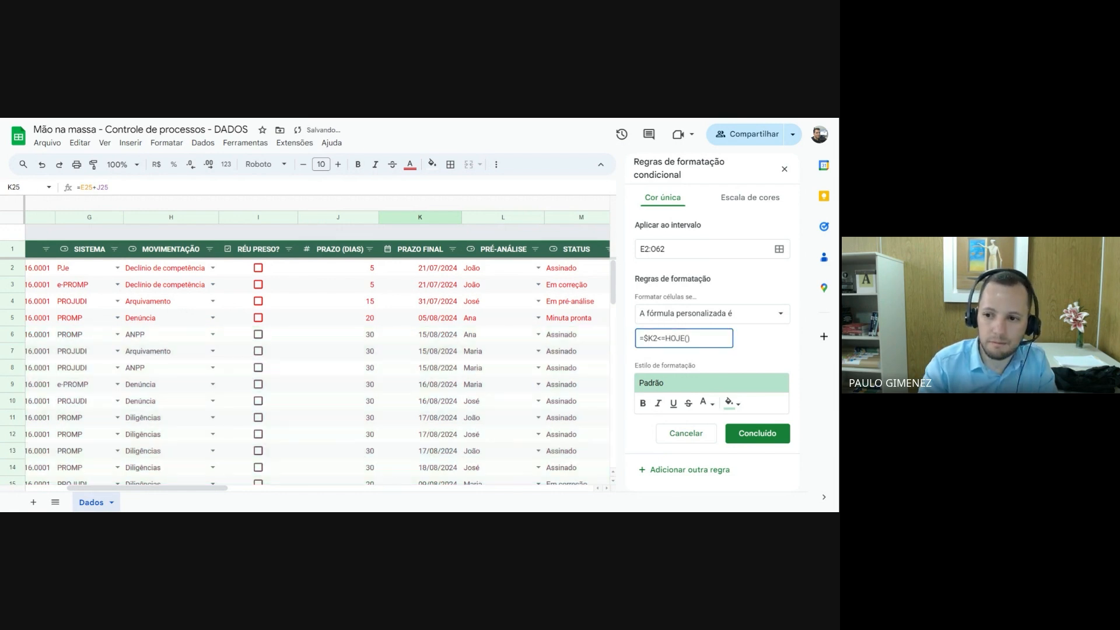
{"action": "type", "text": "+10"}
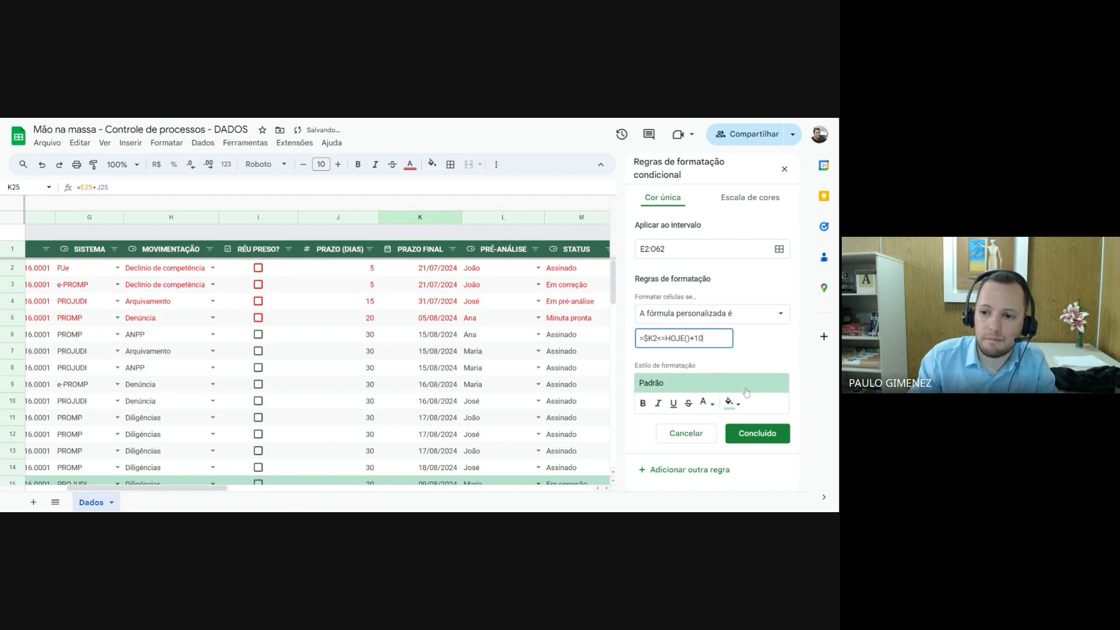
Format the third rule's matching rows with no fill colour and orange text
{"action": "left_click", "coordinate": [736, 407]}
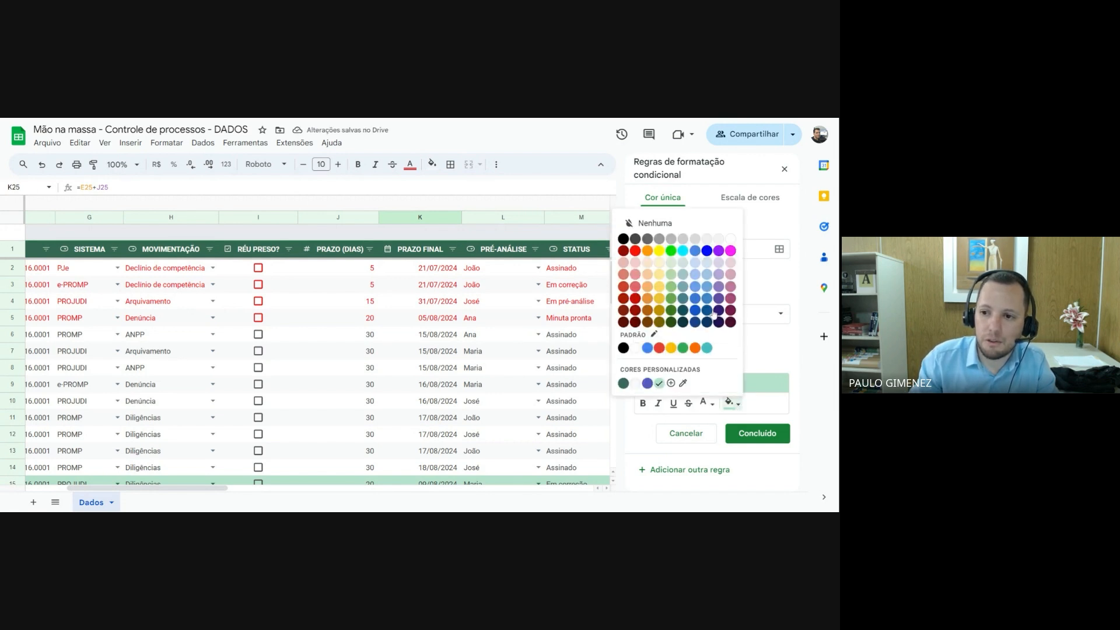
{"action": "left_click", "coordinate": [681, 226]}
{"action": "left_click", "coordinate": [703, 403]}
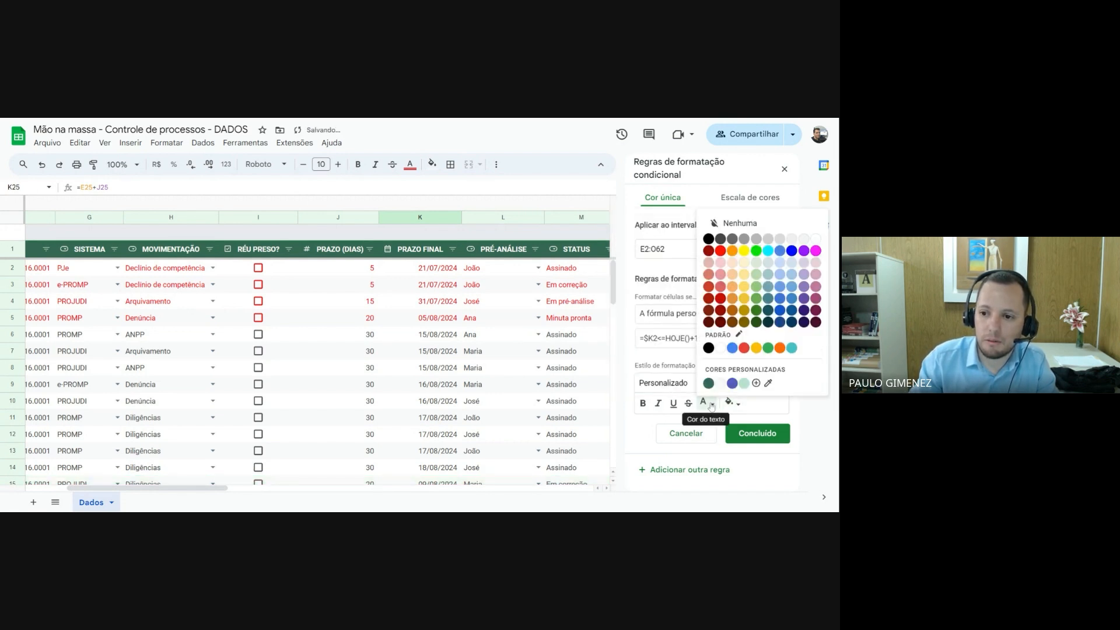
{"action": "left_click", "coordinate": [734, 253]}
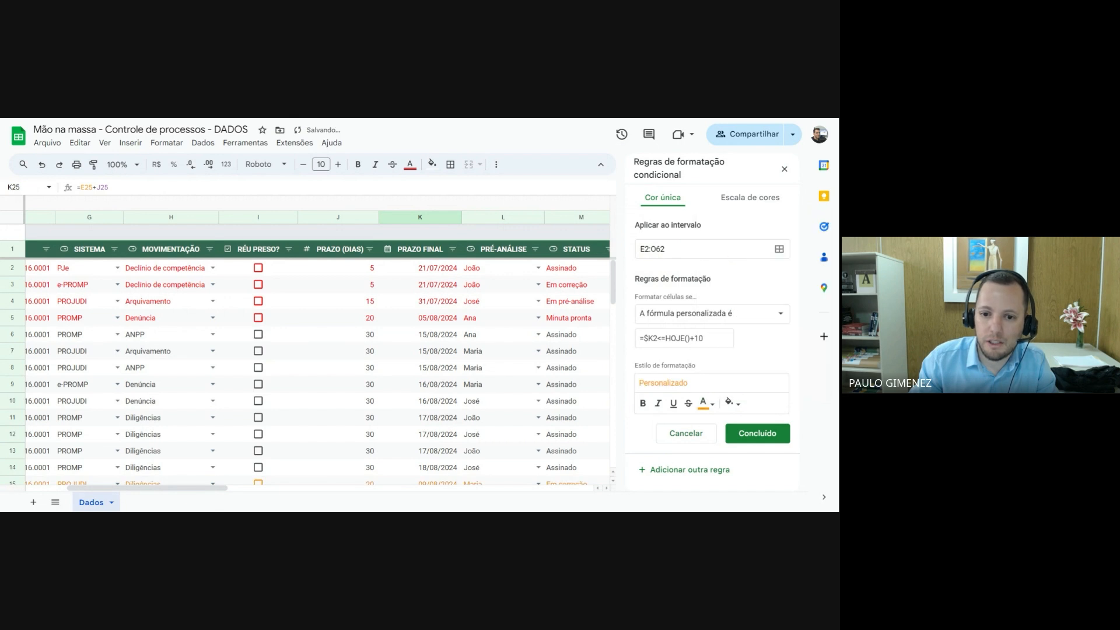
Test the deadline rules on row 14 by setting its PRAZO (DIAS) to 20 and to 5
{"action": "scroll", "coordinate": [541, 345], "scroll_direction": "down", "scroll_amount": 3}
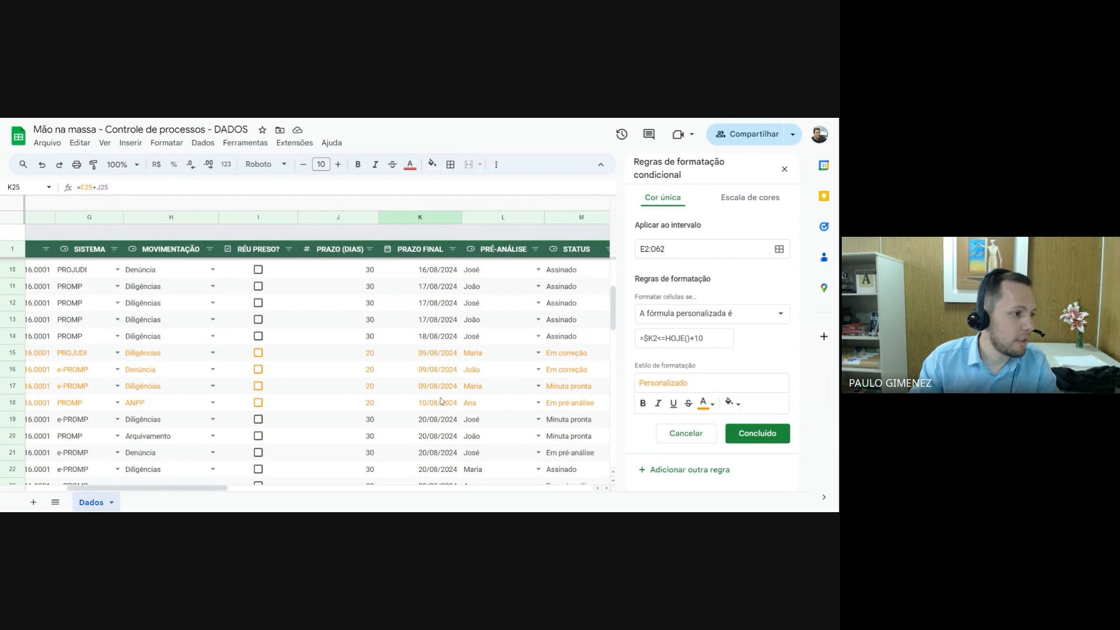
{"action": "scroll", "coordinate": [448, 377], "scroll_direction": "down", "scroll_amount": 2}
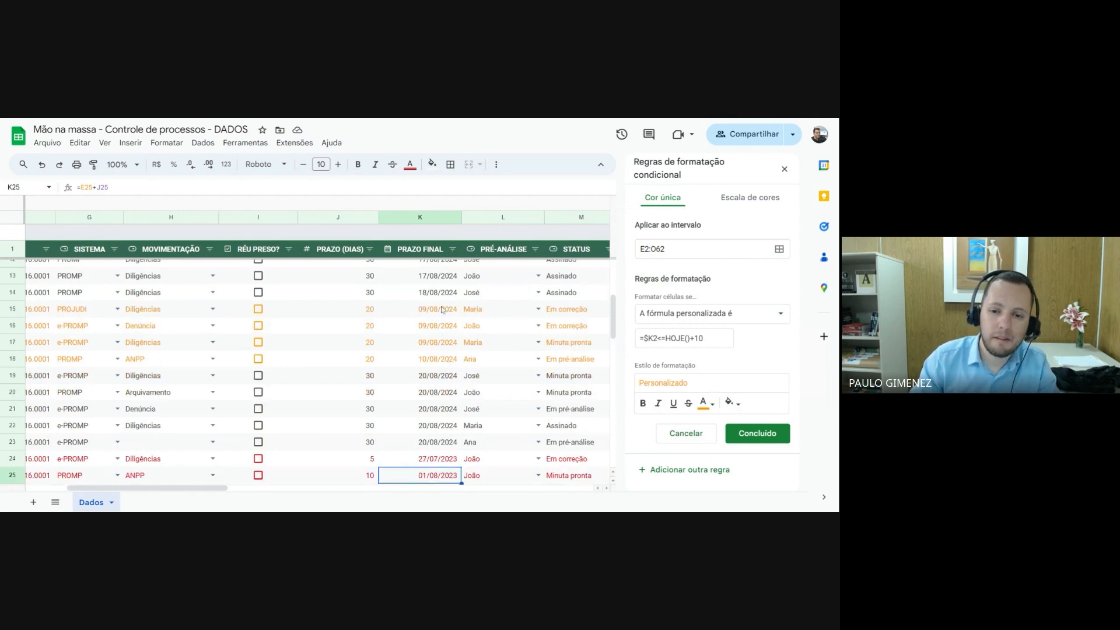
{"action": "scroll", "coordinate": [438, 370], "scroll_direction": "down", "scroll_amount": 3}
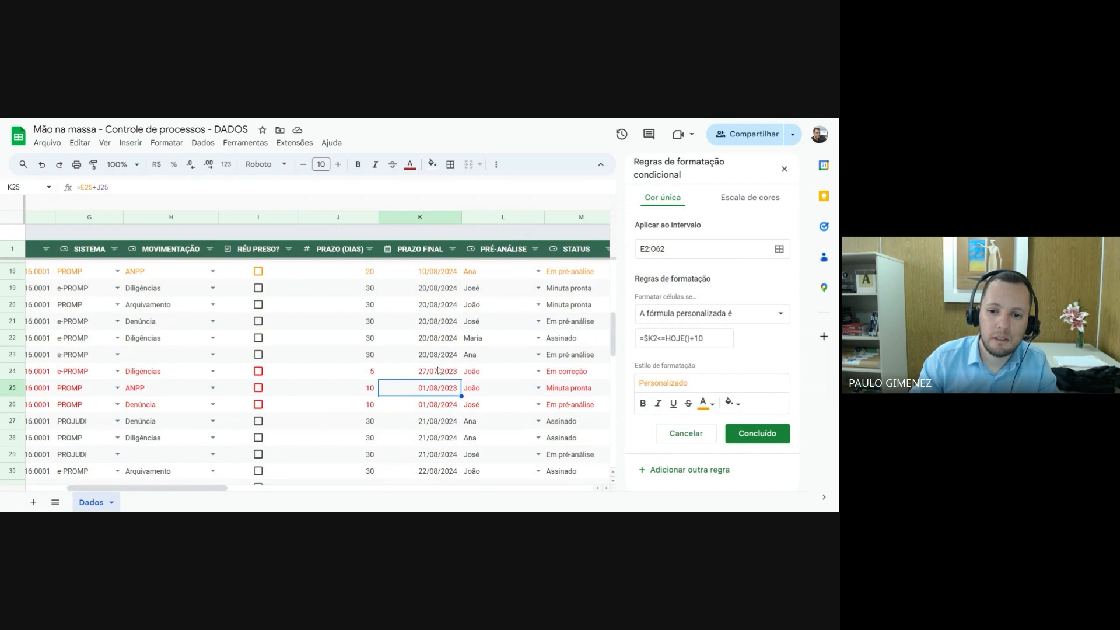
{"action": "scroll", "coordinate": [438, 370], "scroll_direction": "up", "scroll_amount": 3}
{"action": "scroll", "coordinate": [438, 333], "scroll_direction": "up", "scroll_amount": 2}
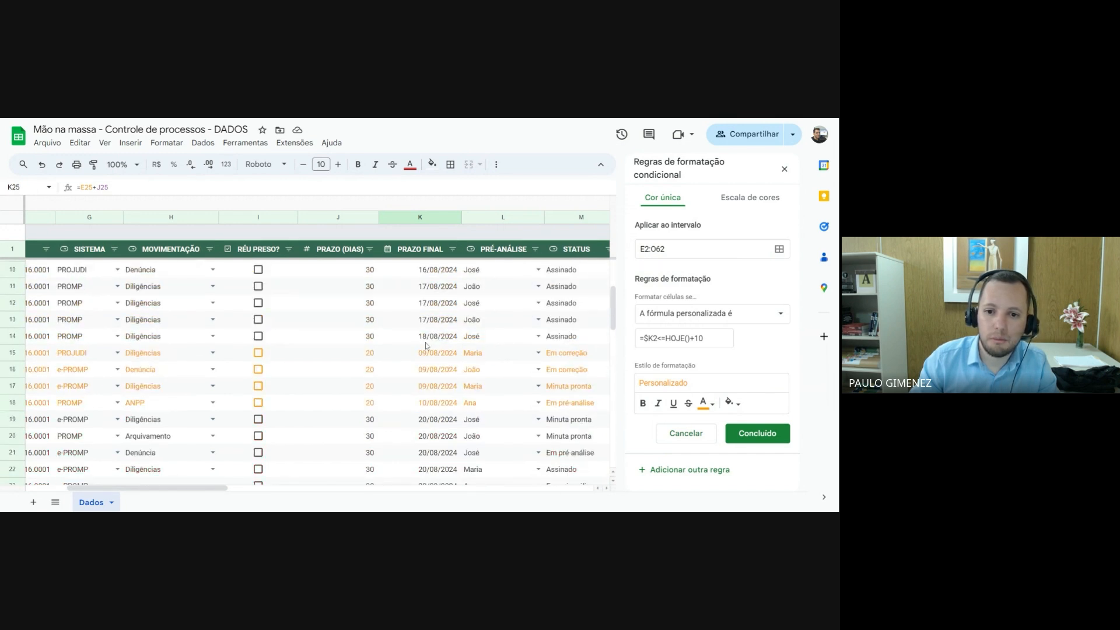
{"action": "left_click", "coordinate": [374, 339]}
{"action": "type", "text": "20"}
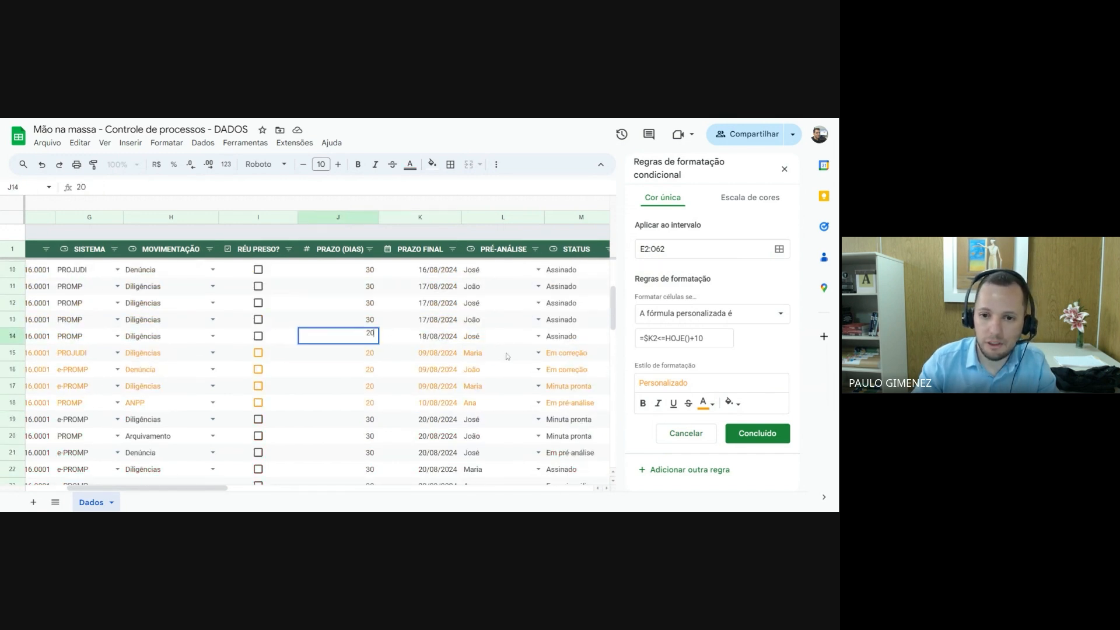
{"action": "key", "text": "Return"}
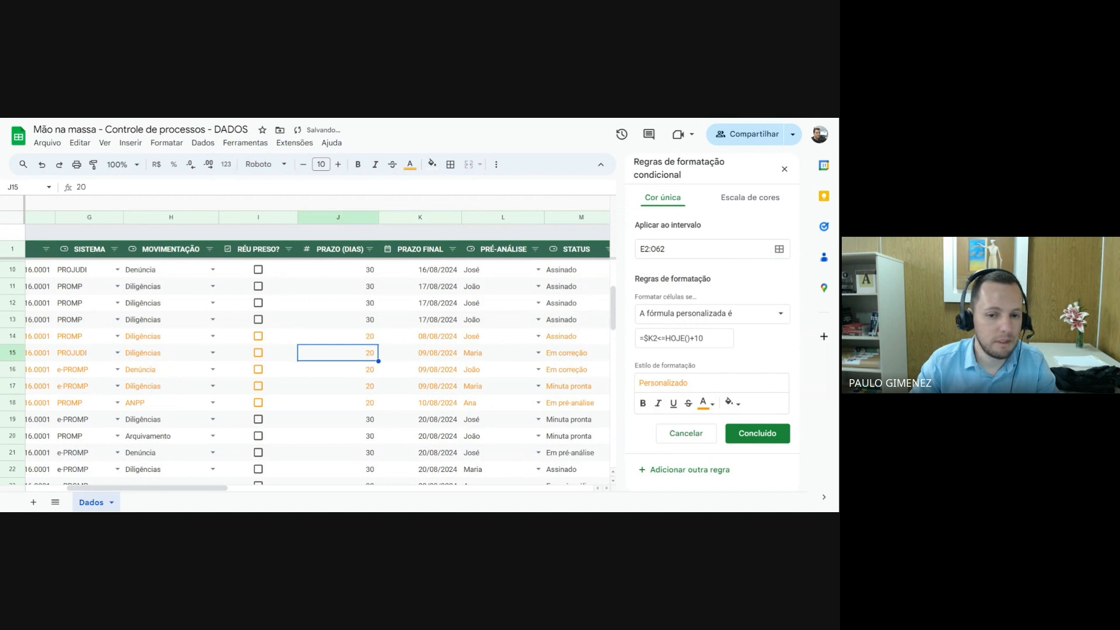
{"action": "key", "text": "Up"}
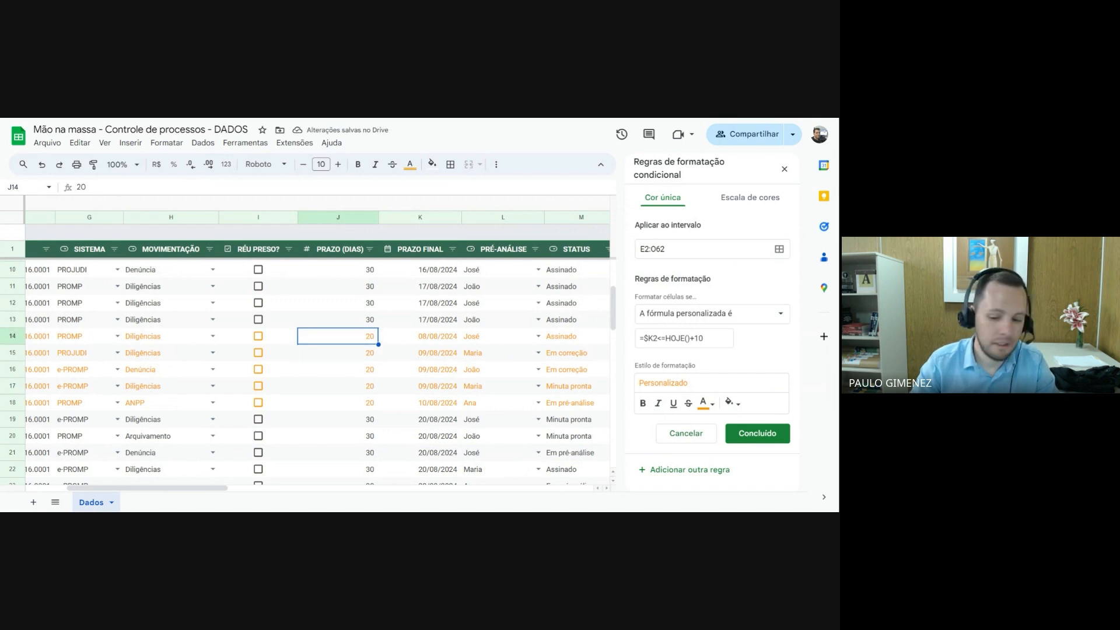
{"action": "type", "text": "5"}
{"action": "key", "text": "Return"}
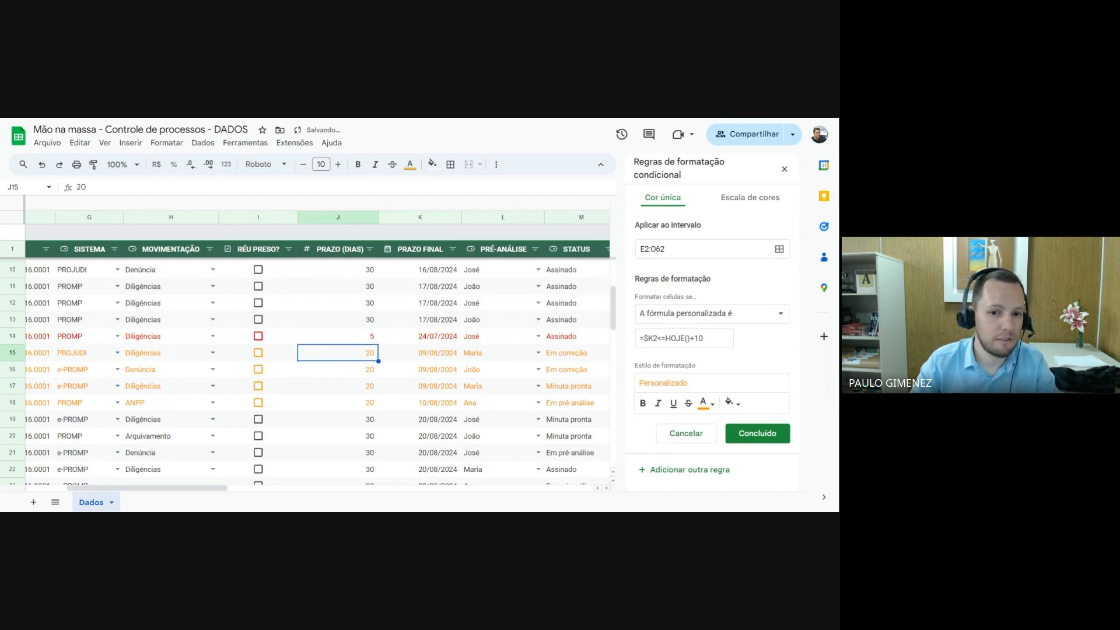
Try 10 and 20 as row 14's PRAZO (DIAS), and restore it to 30
{"action": "key", "text": "Up"}
{"action": "type", "text": "10"}
{"action": "key", "text": "Return"}
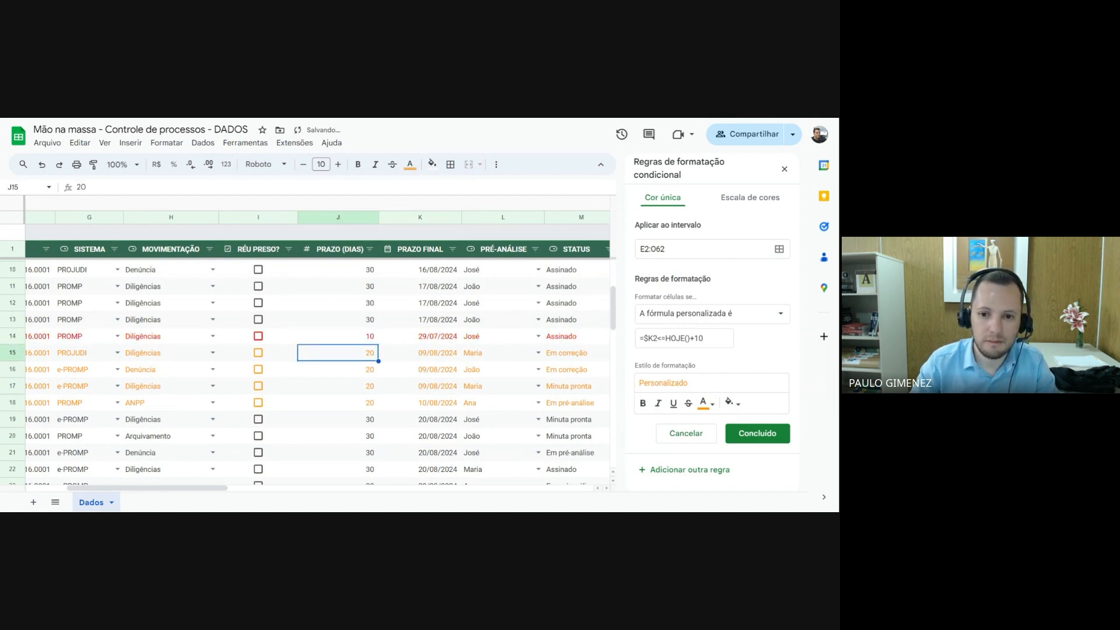
{"action": "key", "text": "Up"}
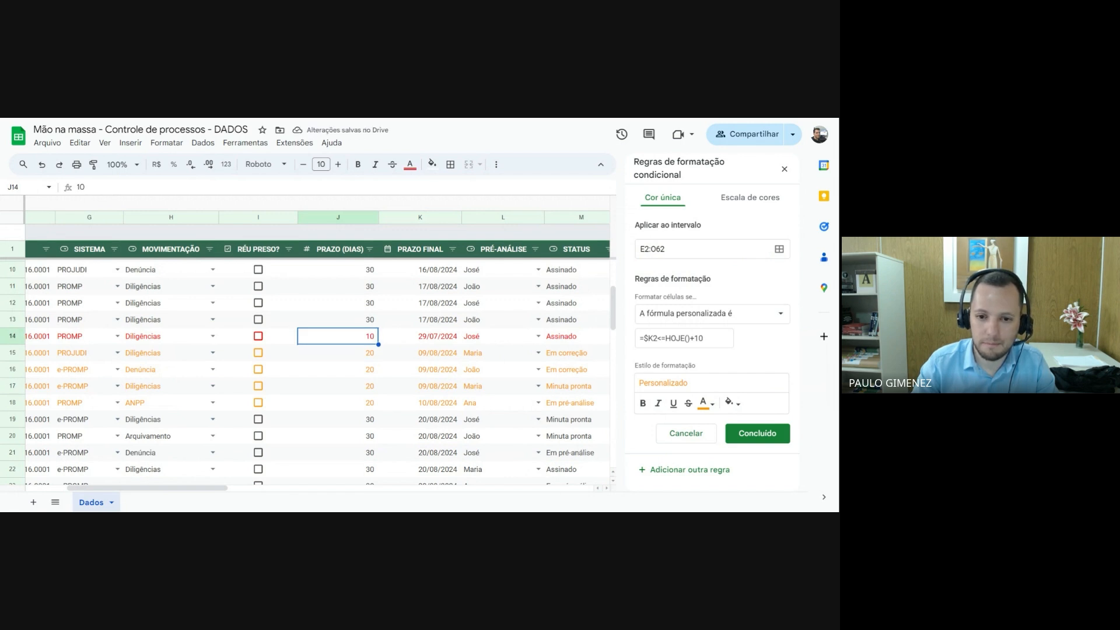
{"action": "type", "text": "20"}
{"action": "key", "text": "Return"}
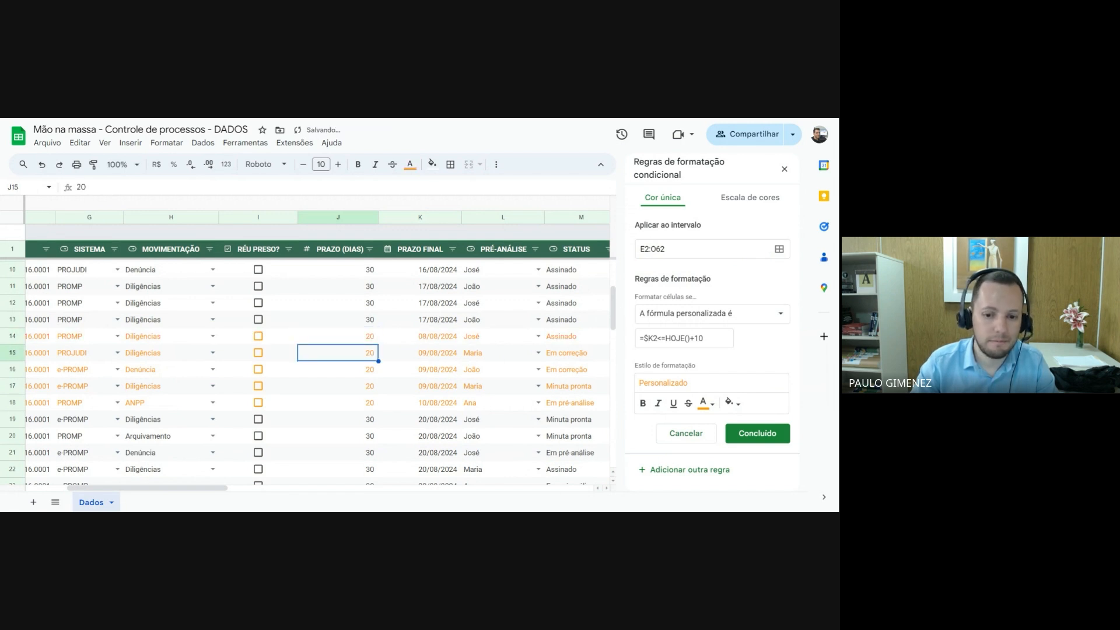
{"action": "key", "text": "Up"}
{"action": "type", "text": "30"}
{"action": "key", "text": "Return"}
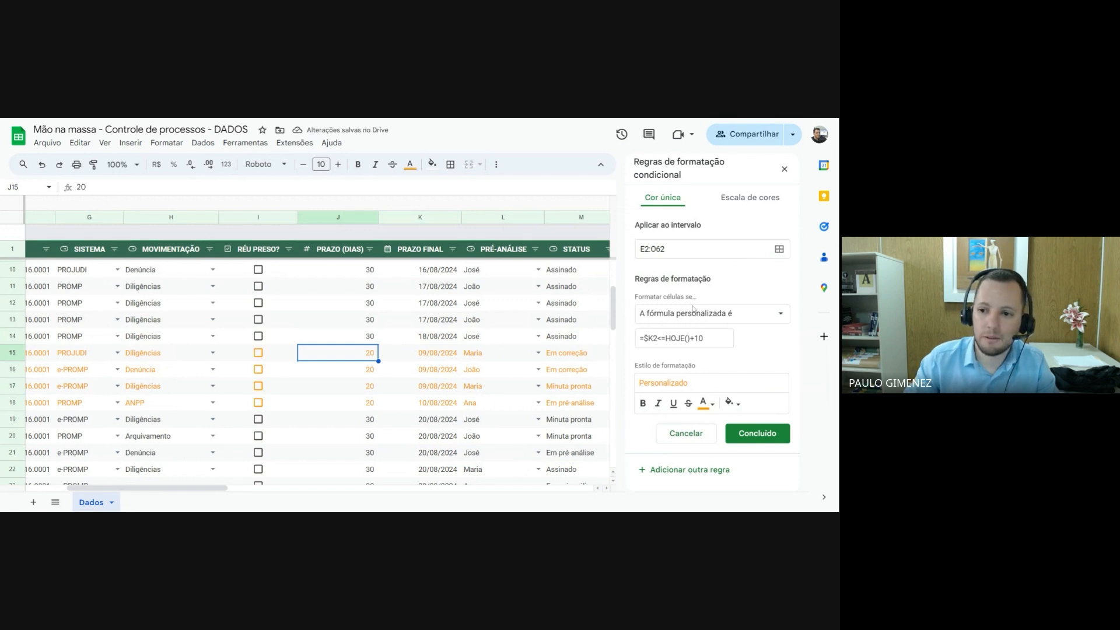
Save the orange-text rule and select the whole of row 2 in the table
{"action": "left_click", "coordinate": [761, 435]}
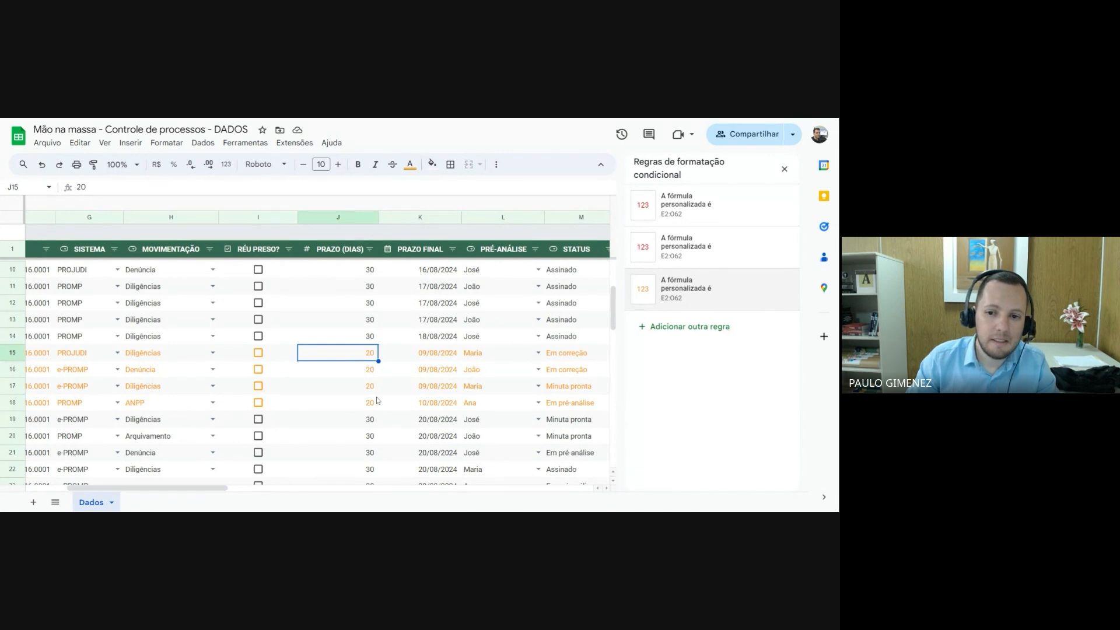
{"action": "scroll", "coordinate": [400, 385], "scroll_direction": "up", "scroll_amount": 3}
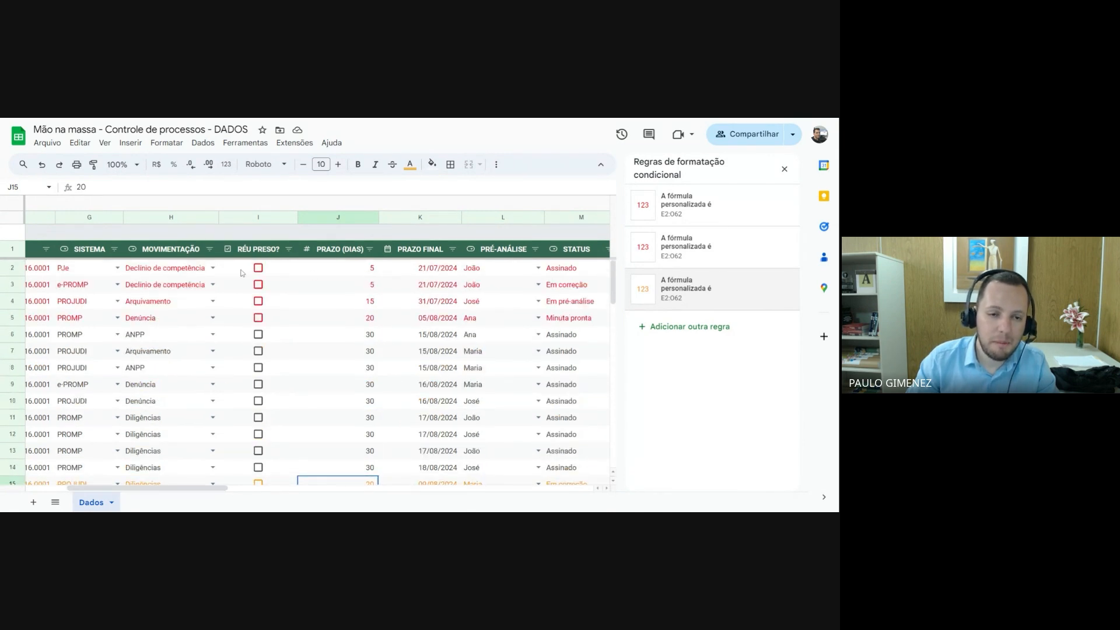
{"action": "left_click", "coordinate": [10, 267]}
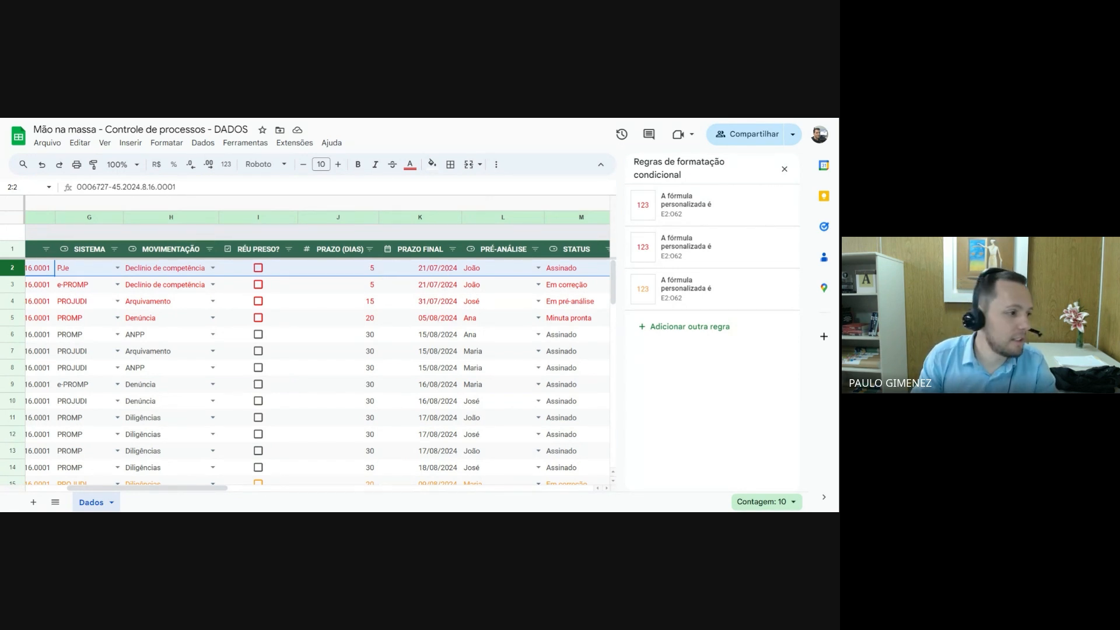
Add a fourth conditional formatting rule applied to the range E2:O62
{"action": "left_click", "coordinate": [567, 269]}
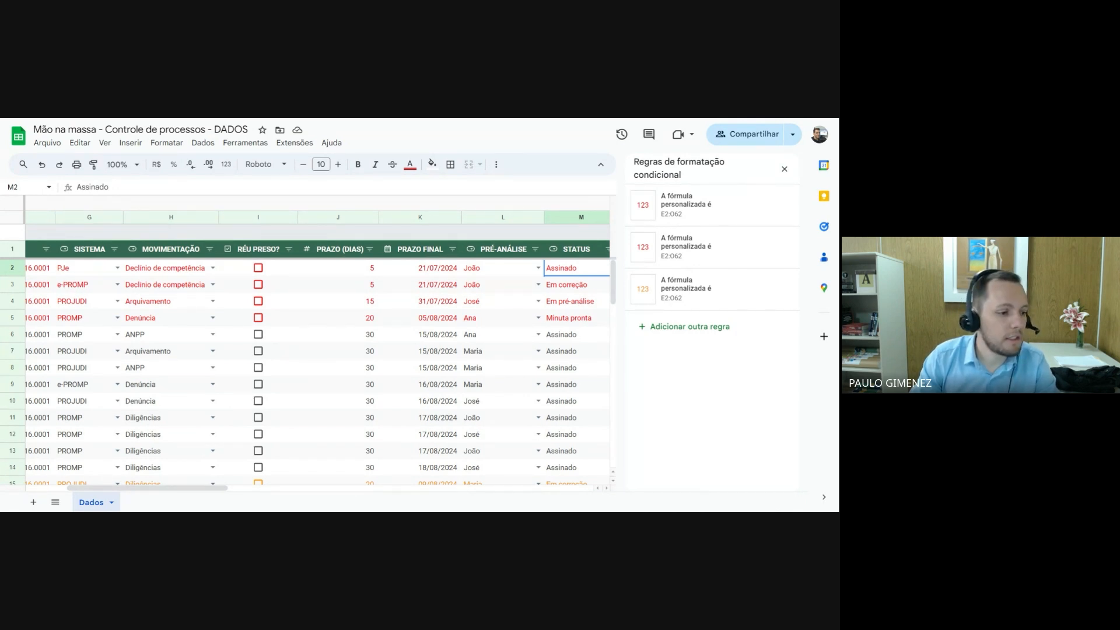
{"action": "left_click", "coordinate": [682, 328]}
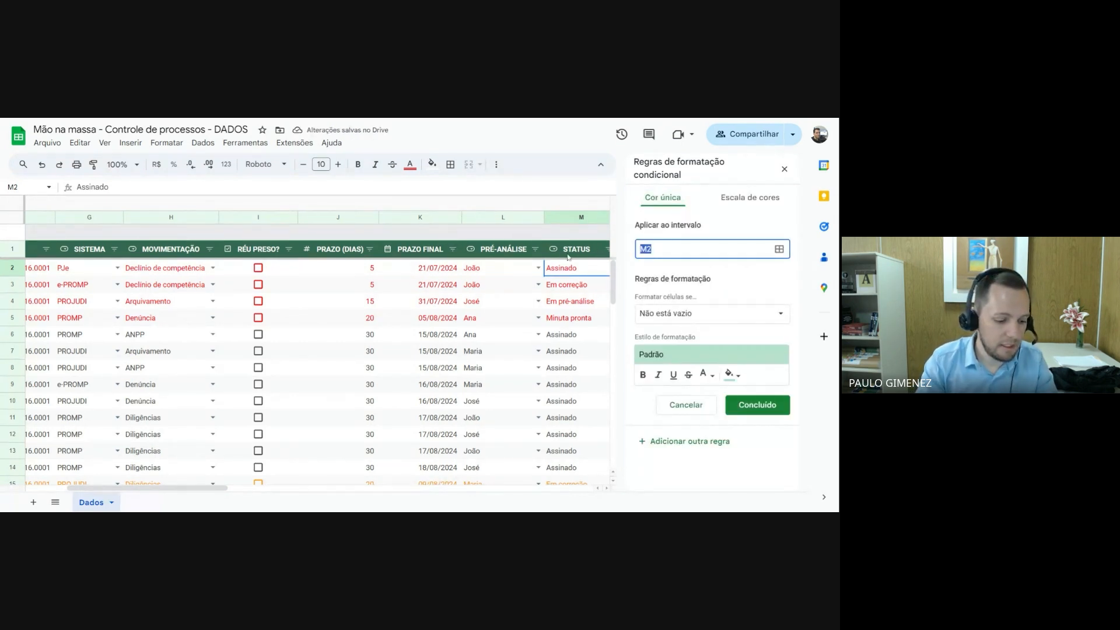
{"action": "type", "text": "e"}
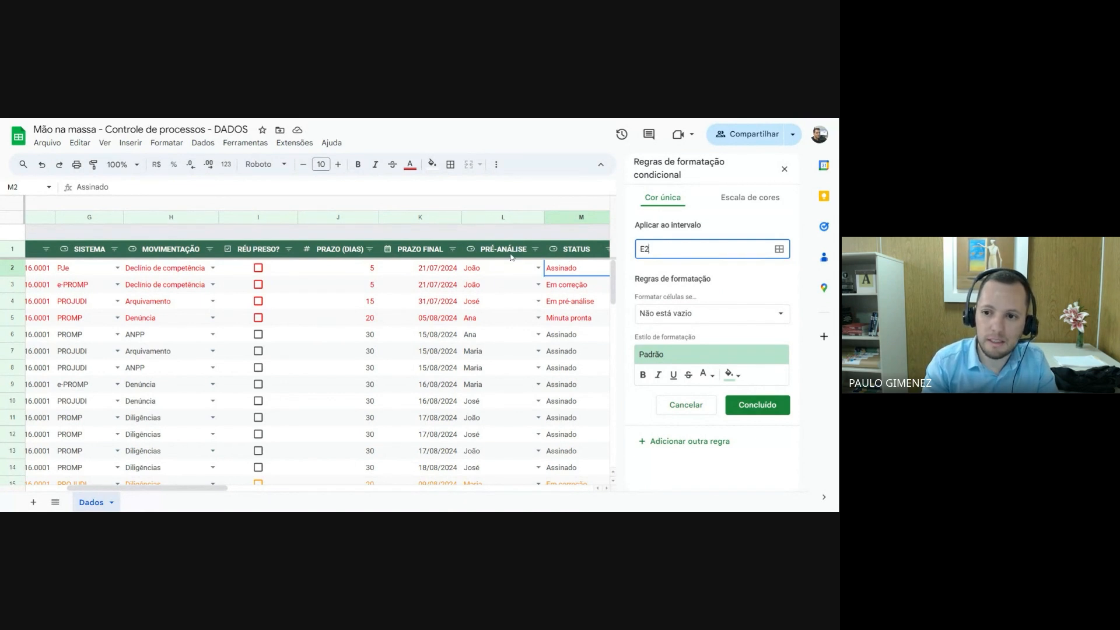
{"action": "type", "text": "2:"}
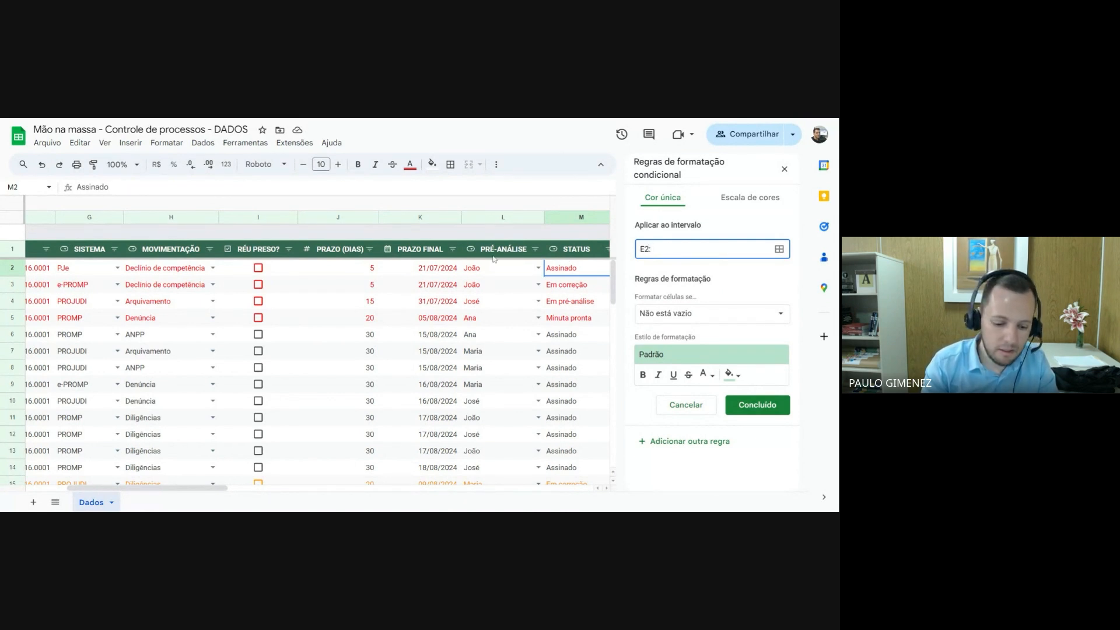
{"action": "type", "text": "O62"}
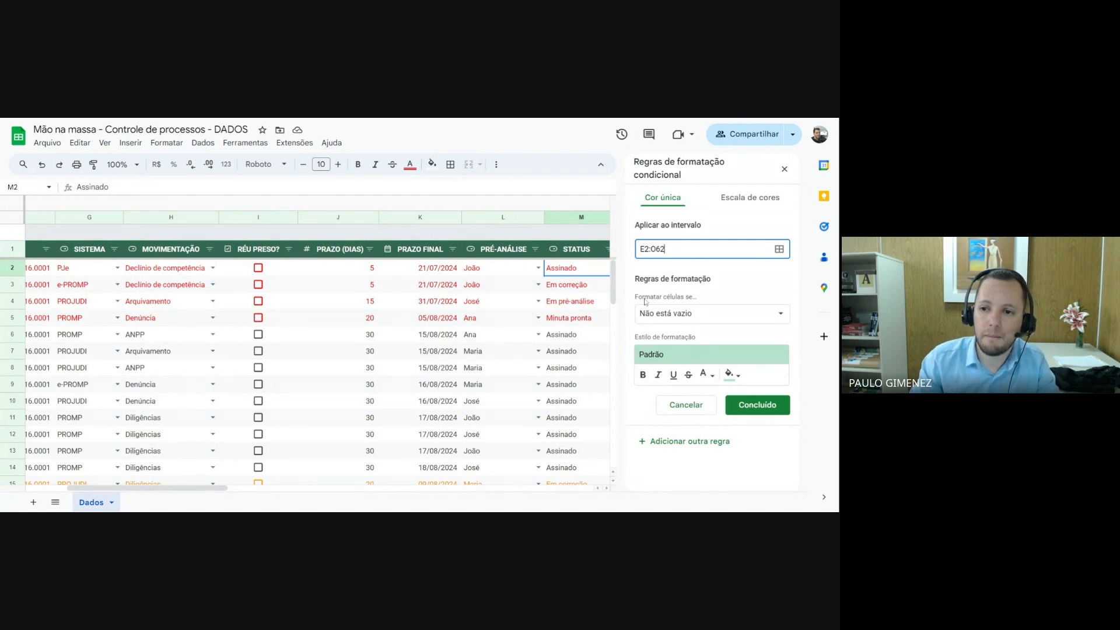
Set the new rule's condition to the custom formula =$M2="Assinado"
{"action": "left_click", "coordinate": [688, 315]}
{"action": "scroll", "coordinate": [675, 395], "scroll_direction": "down", "scroll_amount": 3}
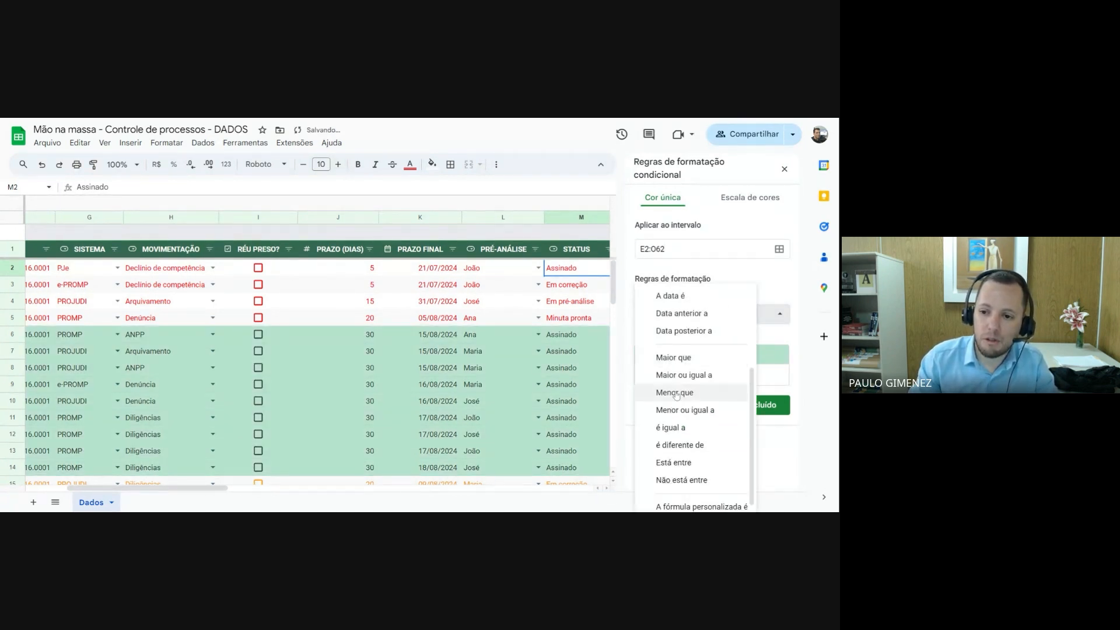
{"action": "left_click", "coordinate": [687, 500]}
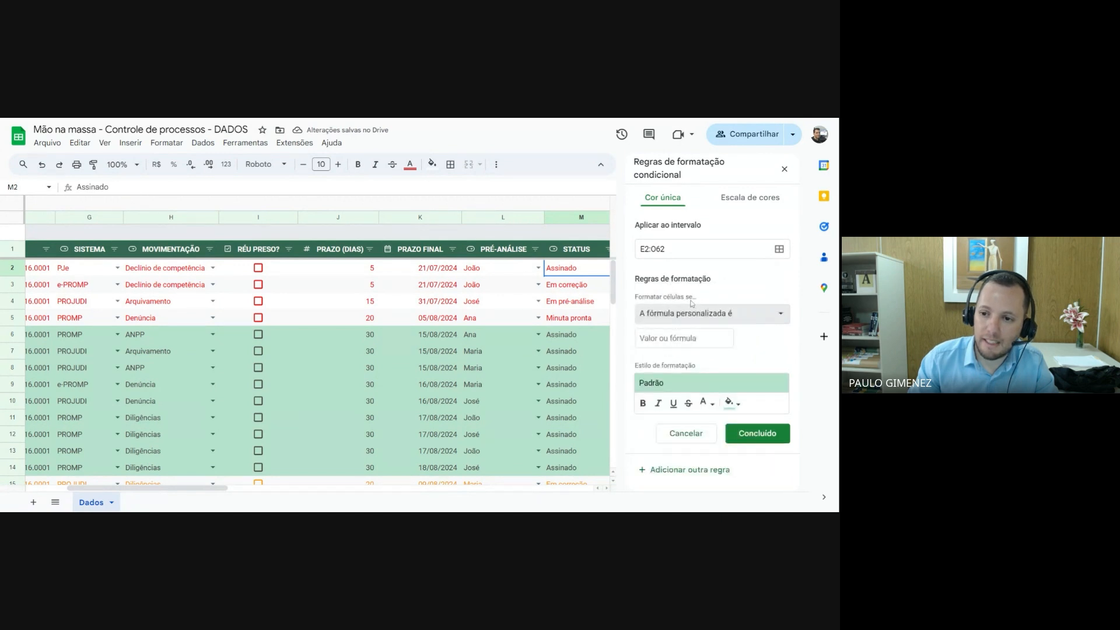
{"action": "left_click", "coordinate": [684, 338]}
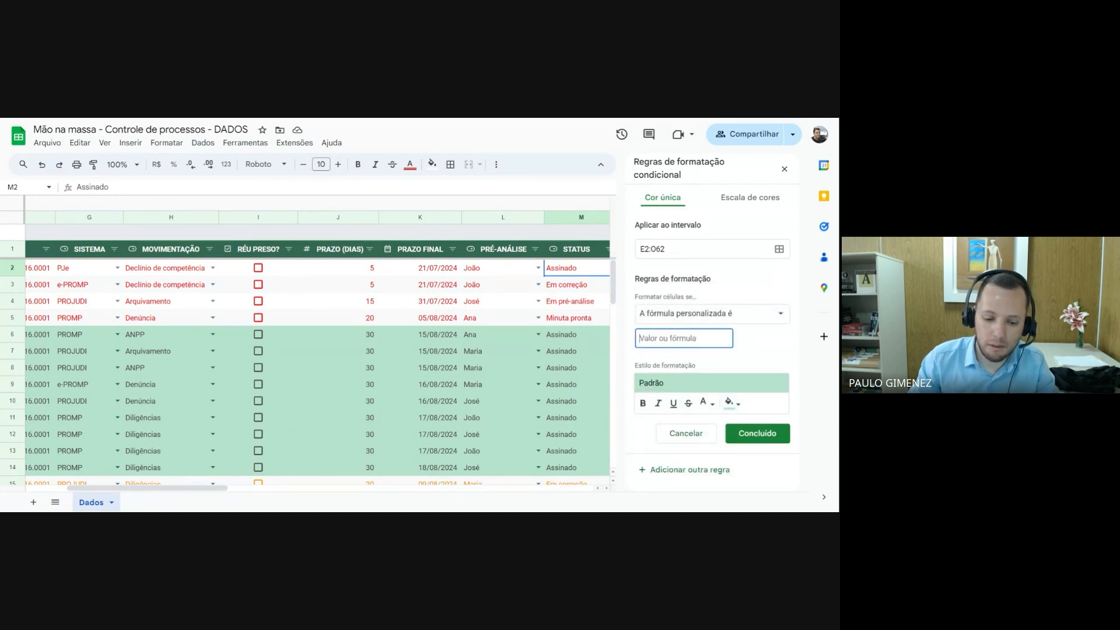
{"action": "type", "text": "="}
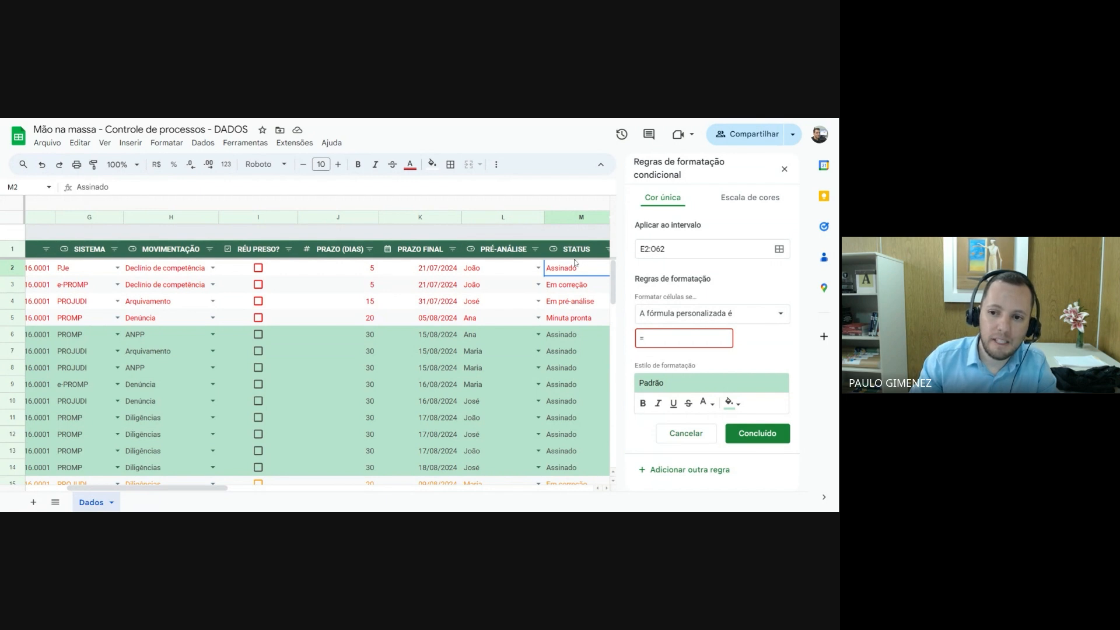
{"action": "type", "text": "$"}
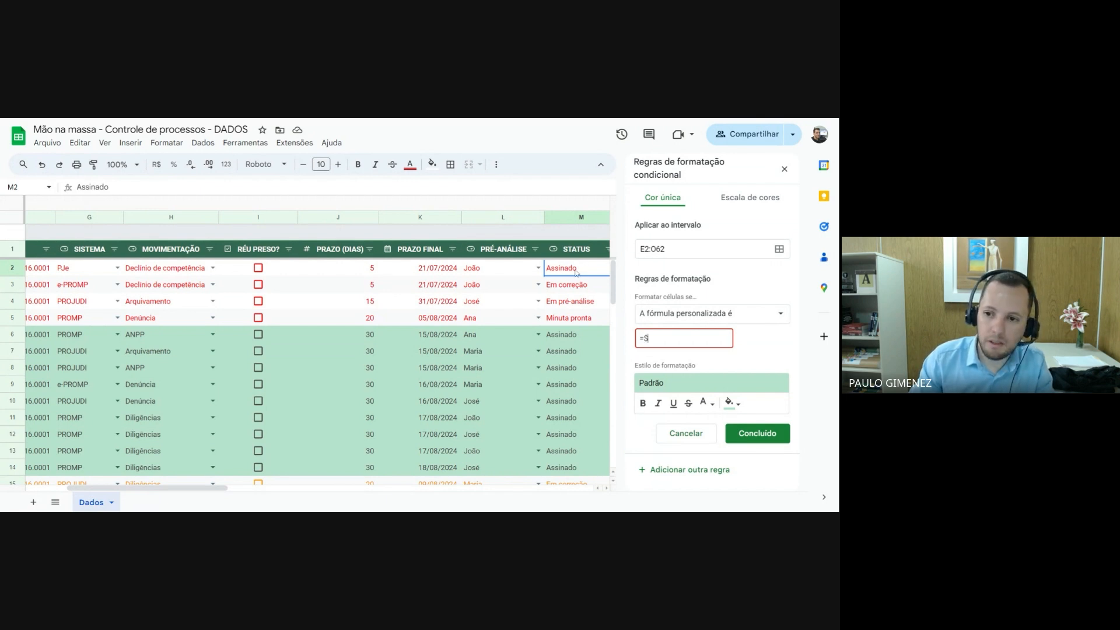
{"action": "type", "text": "M2=\"a"}
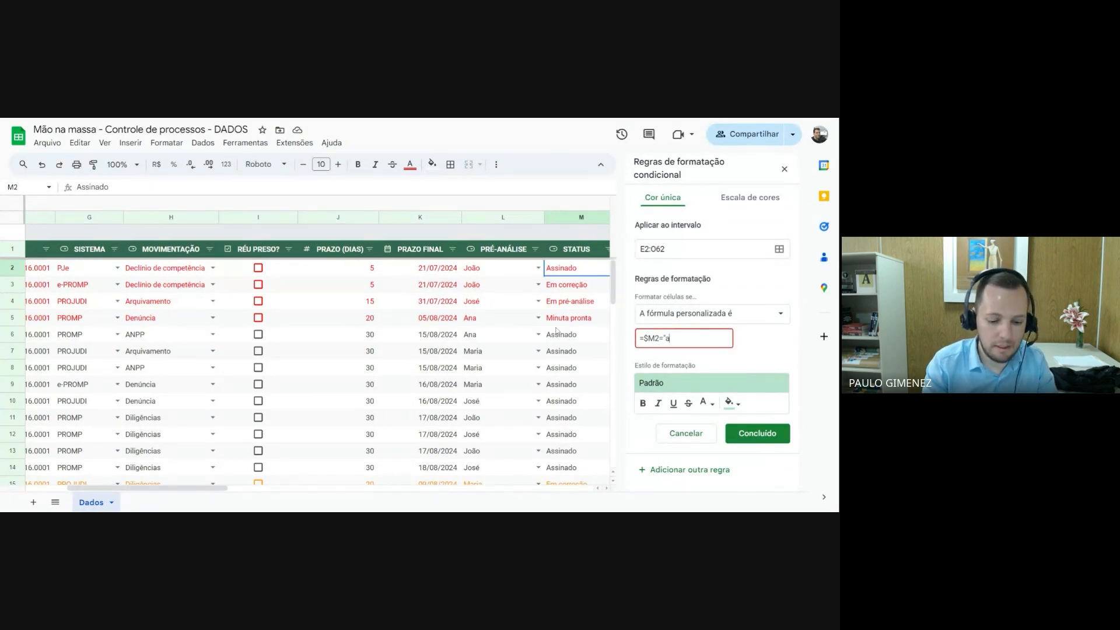
{"action": "type", "text": "ssina"}
{"action": "key", "text": "BackSpace"}
{"action": "key", "text": "BackSpace"}
{"action": "key", "text": "BackSpace"}
{"action": "key", "text": "BackSpace"}
{"action": "key", "text": "BackSpace"}
{"action": "key", "text": "BackSpace"}
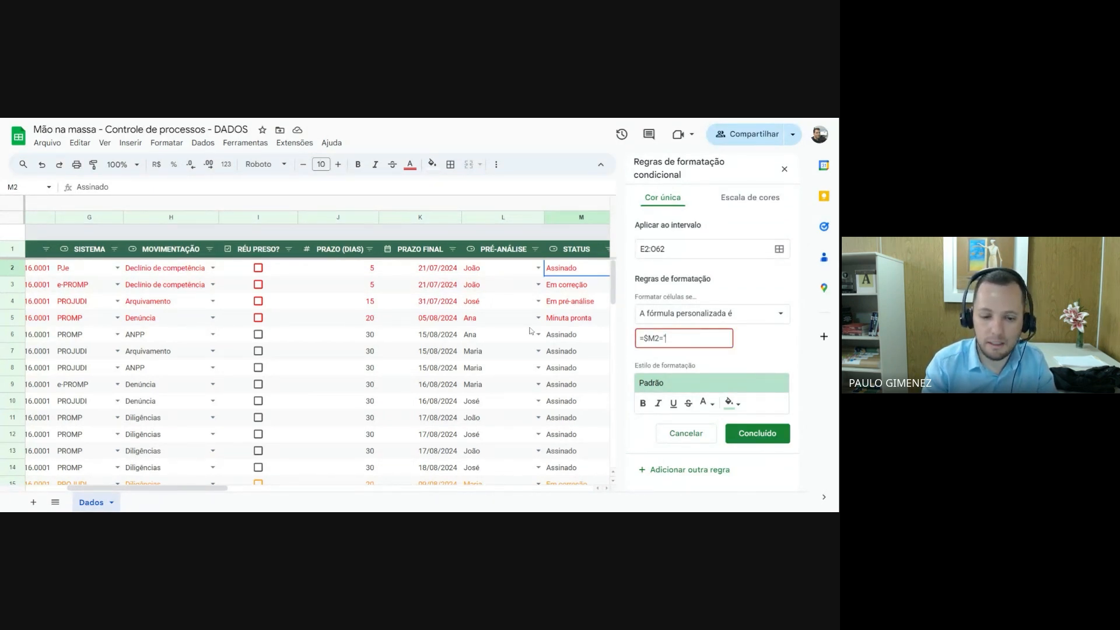
{"action": "type", "text": "Assinado"}
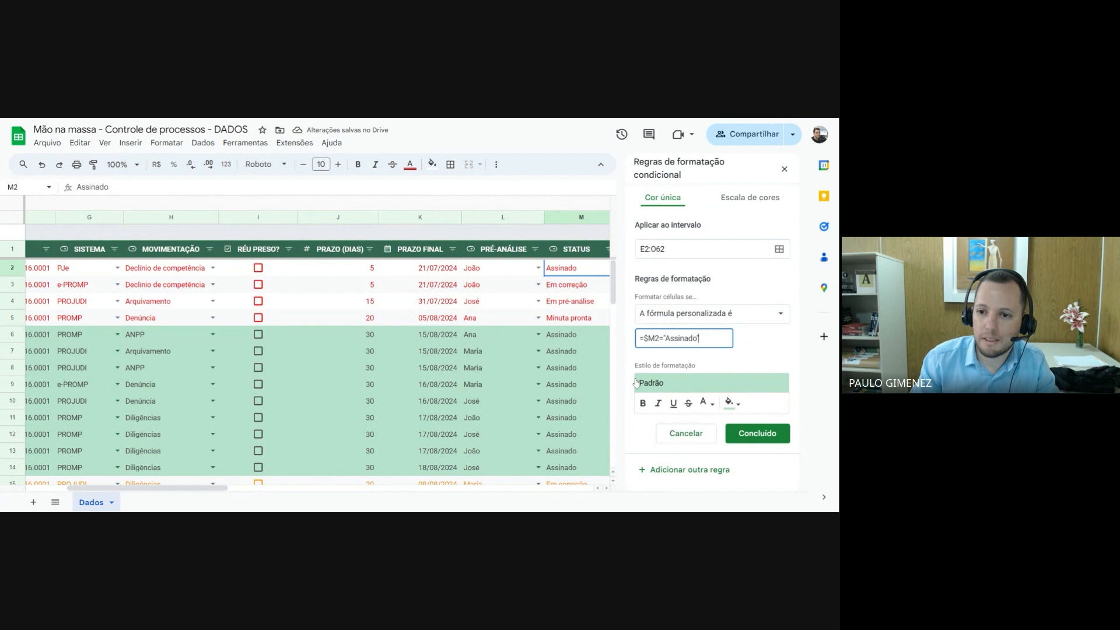
Save the Assinado rule with the default green style and move it to first place among the rules
{"action": "scroll", "coordinate": [581, 444], "scroll_direction": "down", "scroll_amount": 2}
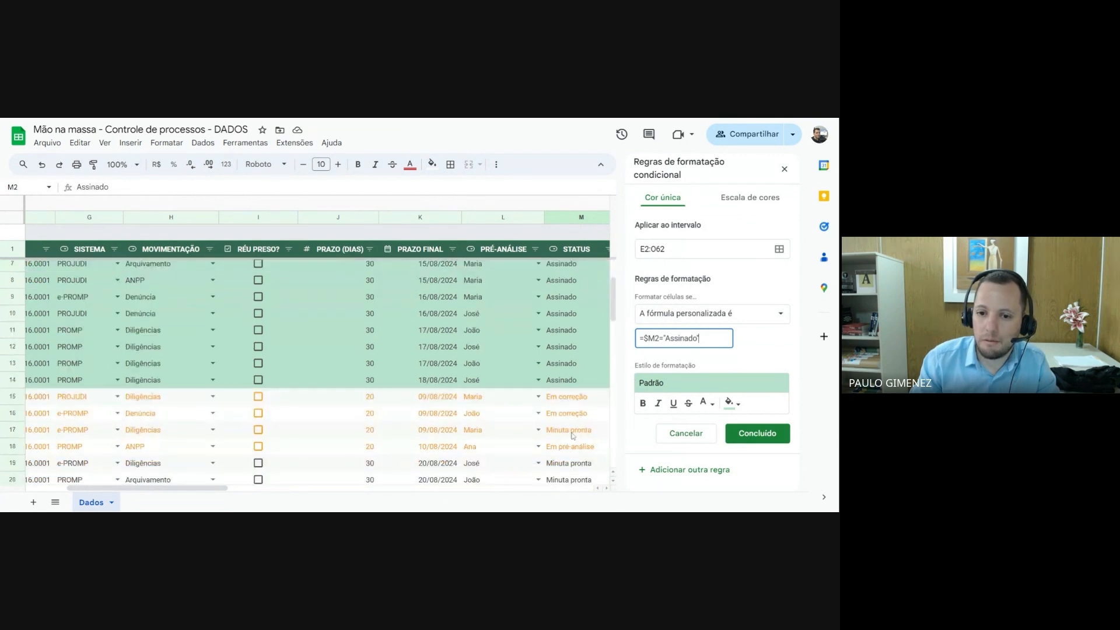
{"action": "scroll", "coordinate": [543, 401], "scroll_direction": "up", "scroll_amount": 2}
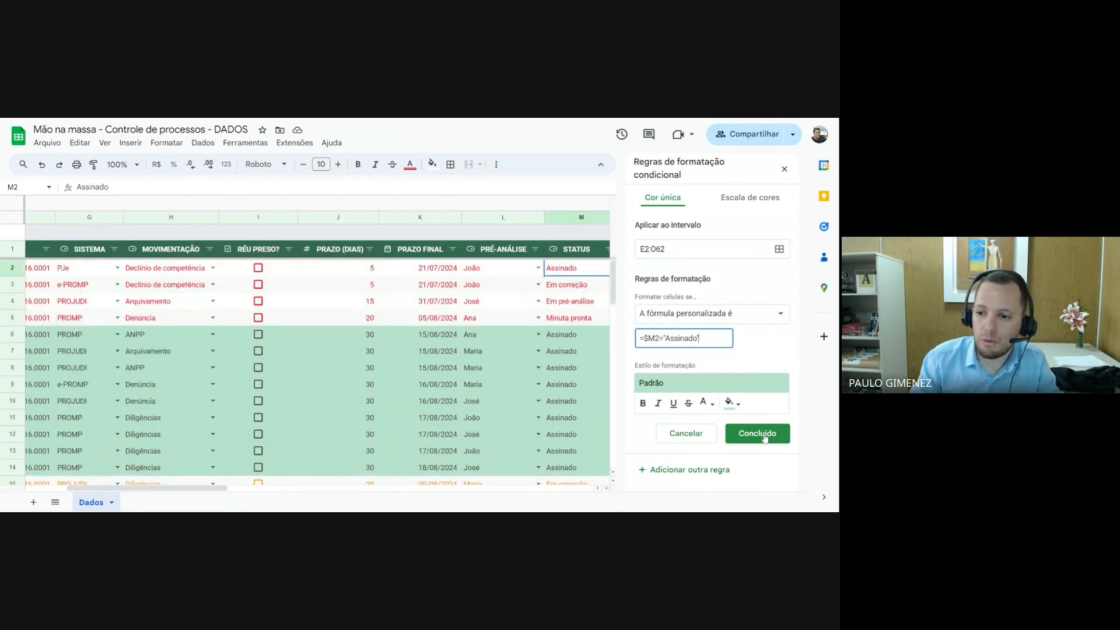
{"action": "left_click", "coordinate": [766, 438]}
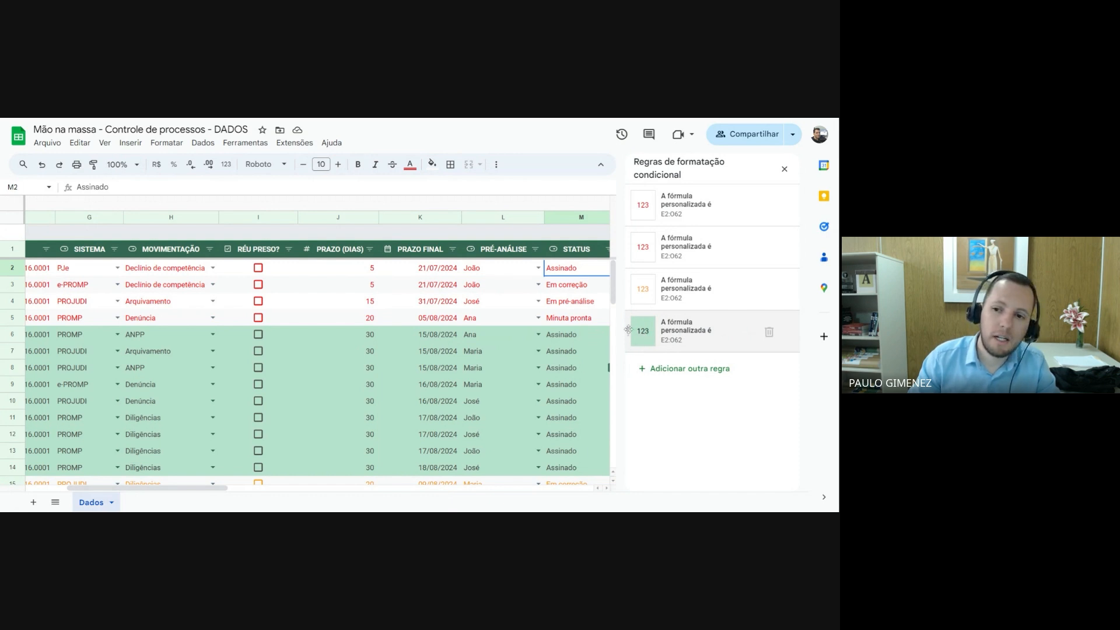
{"action": "left_click_drag", "start_coordinate": [628, 330], "coordinate": [630, 205]}
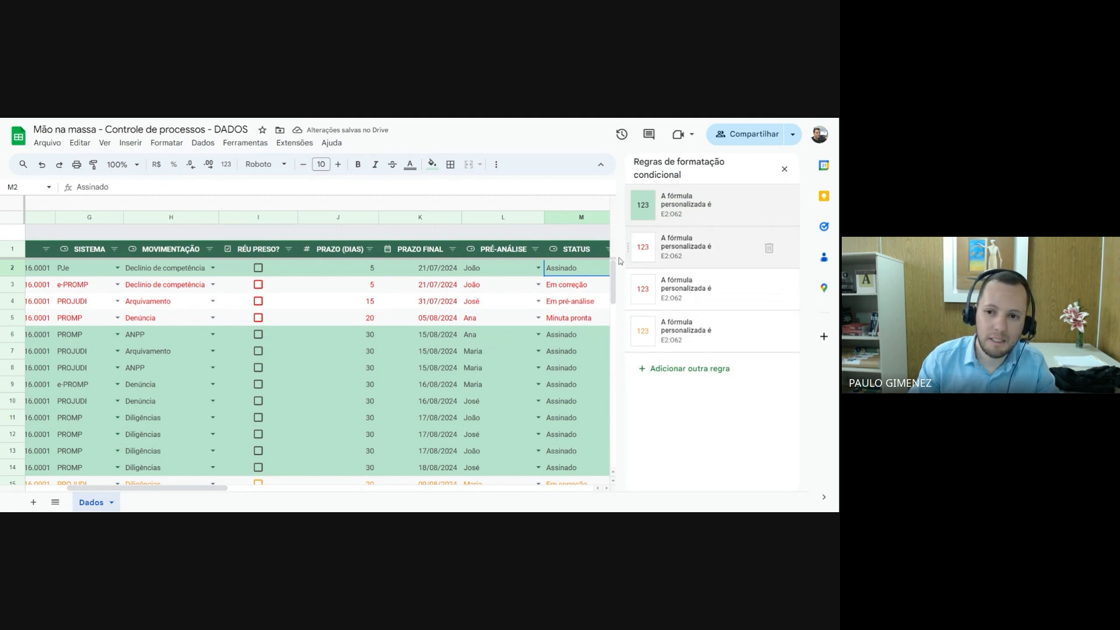
{"action": "scroll", "coordinate": [324, 415], "scroll_direction": "down", "scroll_amount": 3}
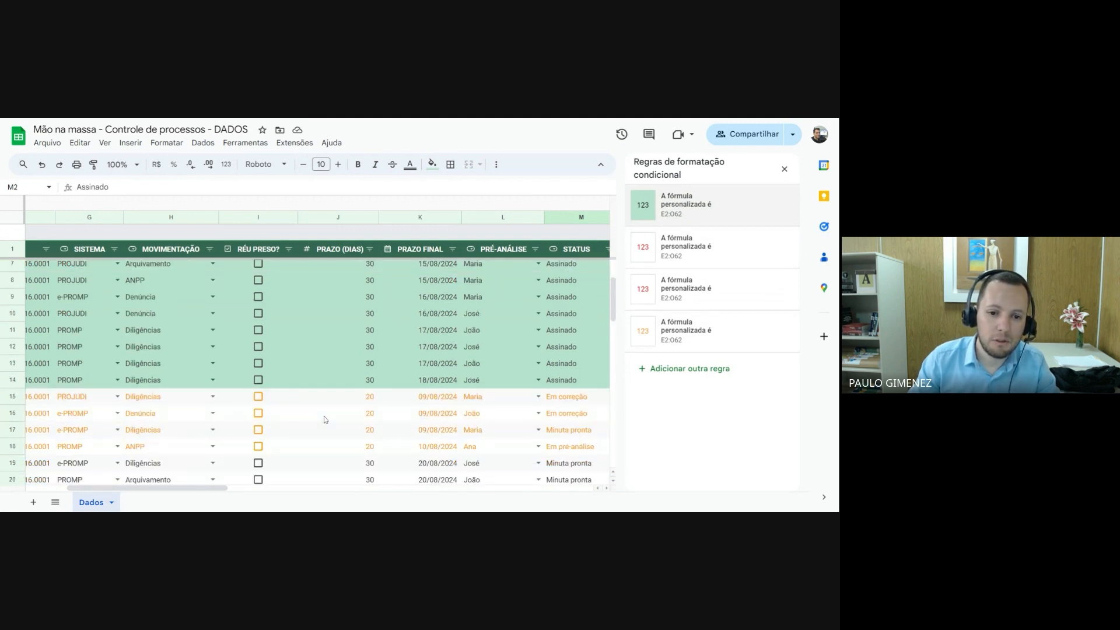
{"action": "scroll", "coordinate": [324, 420], "scroll_direction": "up", "scroll_amount": 3}
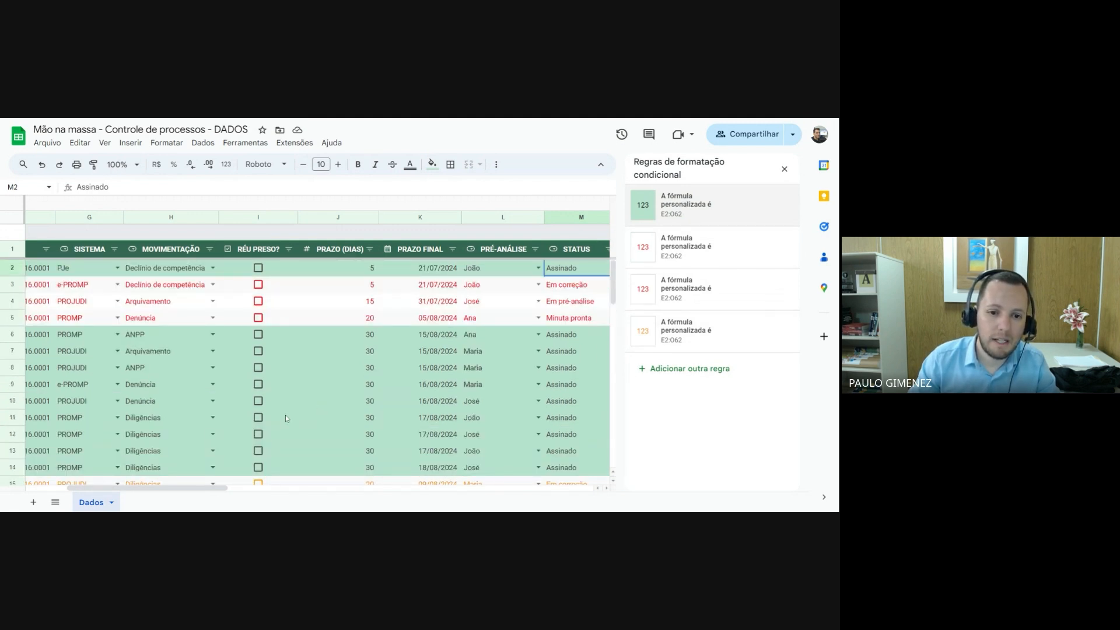
Test the rule priority on row 19 by ticking RÉU PRESO? and setting its STATUS to Assinado
{"action": "scroll", "coordinate": [279, 421], "scroll_direction": "down", "scroll_amount": 3}
{"action": "scroll", "coordinate": [280, 422], "scroll_direction": "down", "scroll_amount": 2}
{"action": "left_click", "coordinate": [257, 419]}
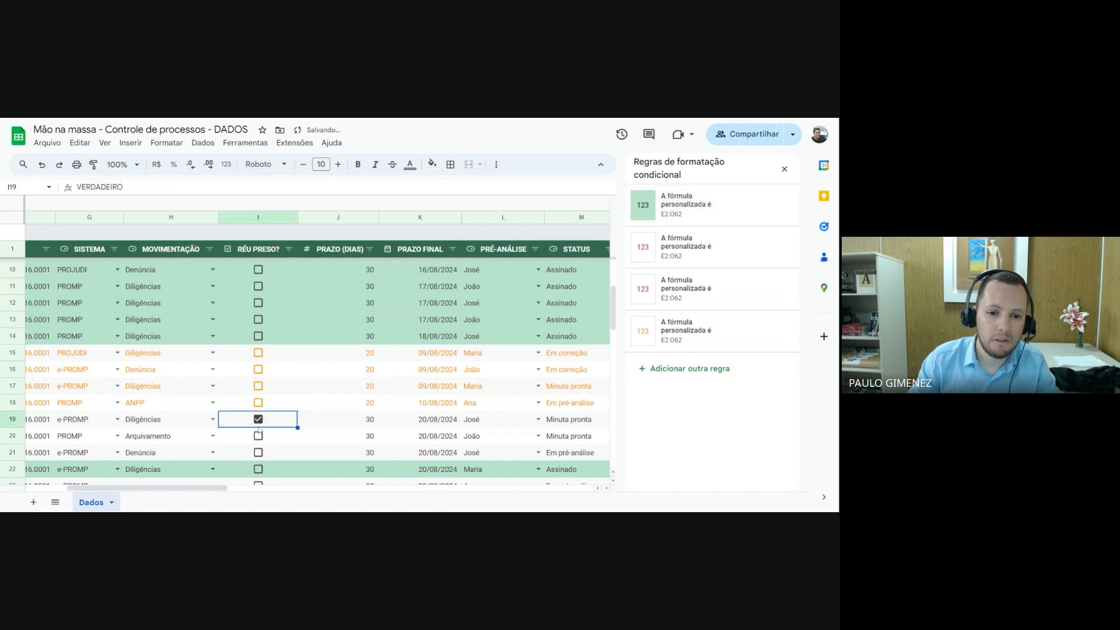
{"action": "left_click_drag", "start_coordinate": [217, 488], "coordinate": [283, 494]}
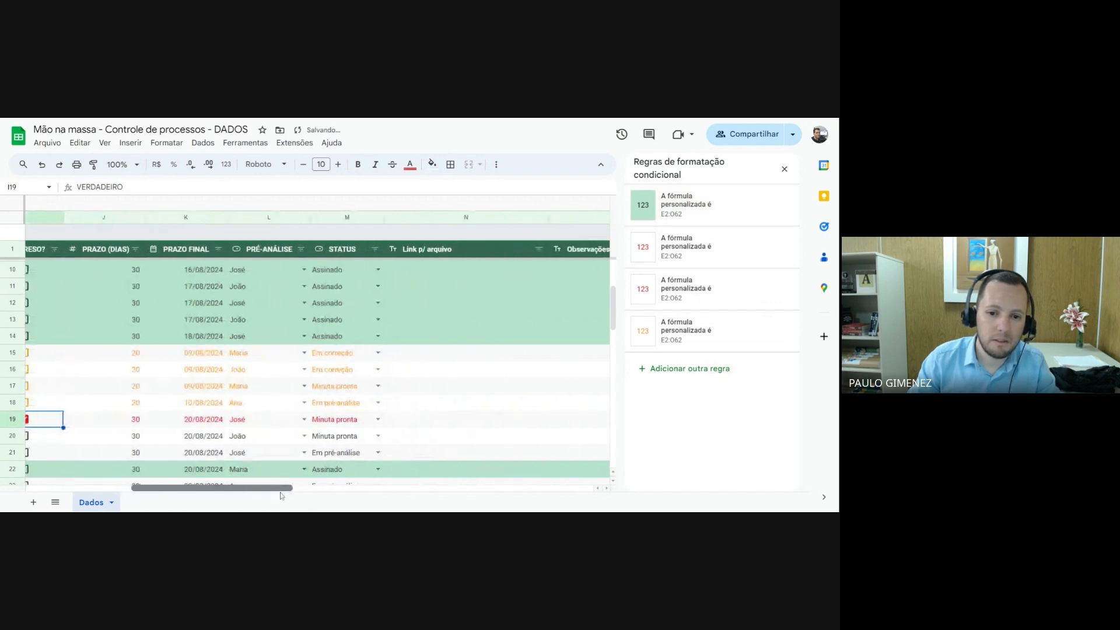
{"action": "left_click", "coordinate": [376, 419]}
{"action": "left_click", "coordinate": [343, 357]}
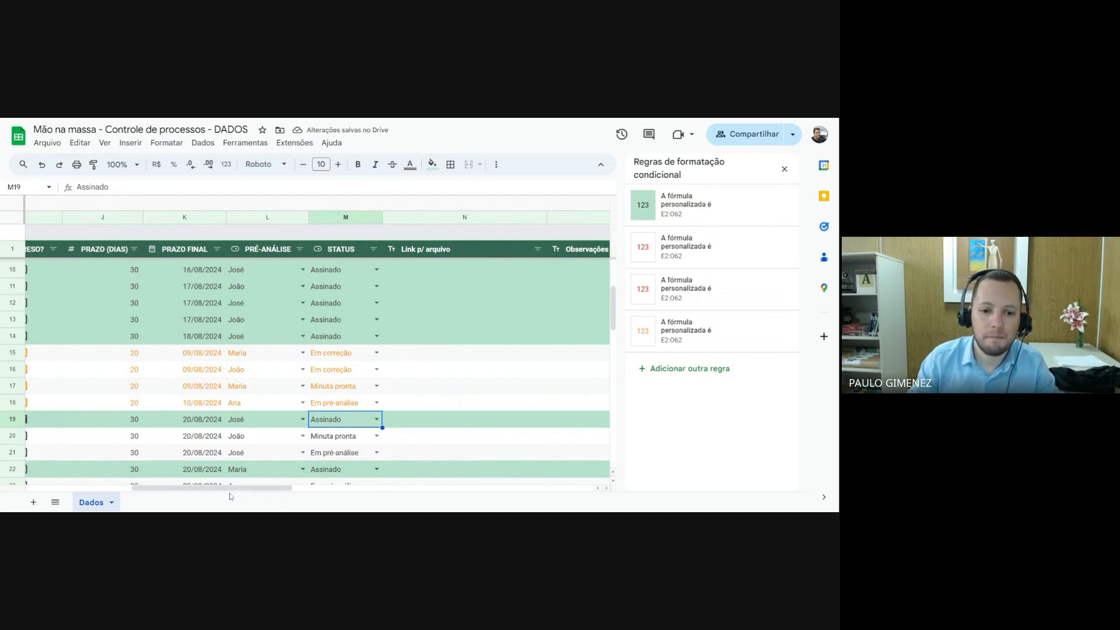
{"action": "left_click_drag", "start_coordinate": [222, 488], "coordinate": [97, 473]}
{"action": "scroll", "coordinate": [153, 397], "scroll_direction": "up", "scroll_amount": 3}
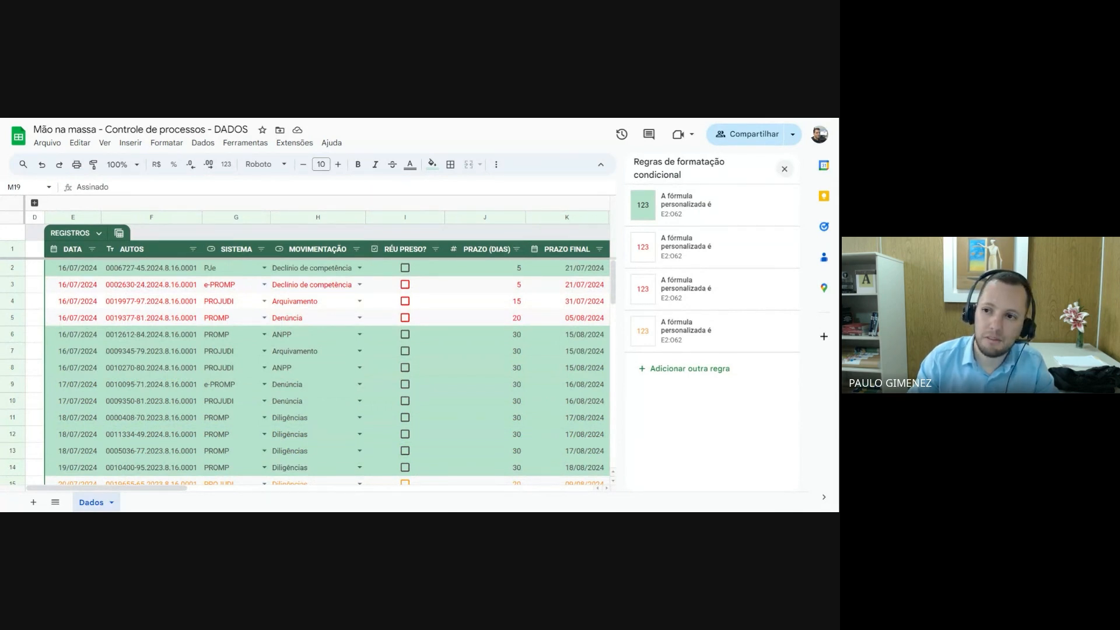
Close the conditional formatting rules and examine the row highlighting, the empty rows' PRAZO FINAL dates and the formula in K2
{"action": "left_click", "coordinate": [783, 169]}
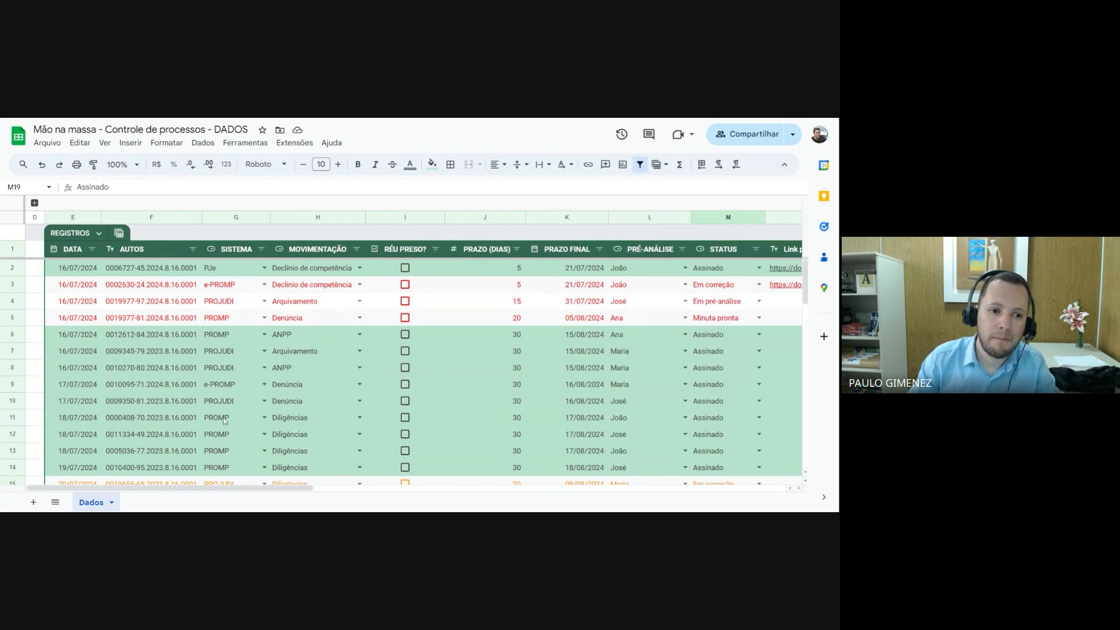
{"action": "scroll", "coordinate": [224, 415], "scroll_direction": "down", "scroll_amount": 10}
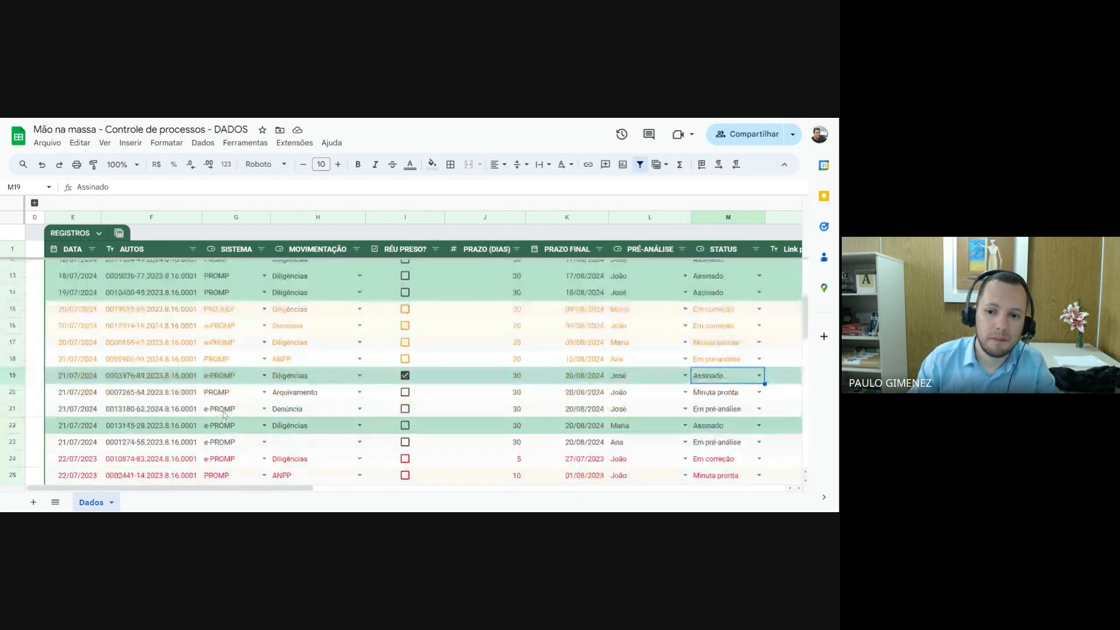
{"action": "scroll", "coordinate": [227, 411], "scroll_direction": "down", "scroll_amount": 7}
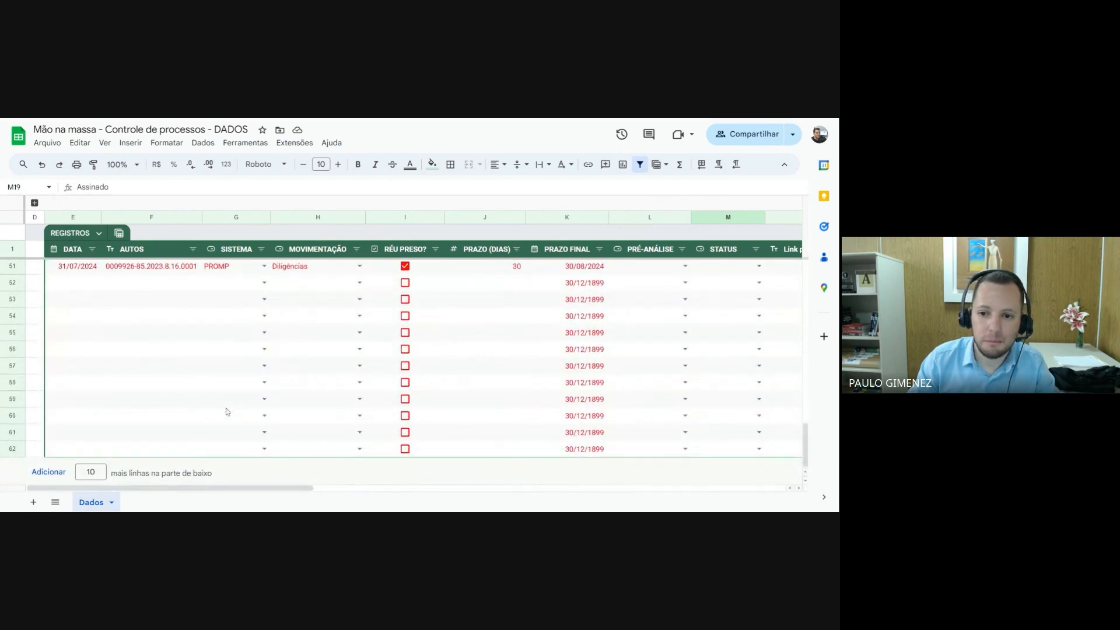
{"action": "scroll", "coordinate": [226, 412], "scroll_direction": "up", "scroll_amount": 3}
{"action": "scroll", "coordinate": [226, 412], "scroll_direction": "down", "scroll_amount": 3}
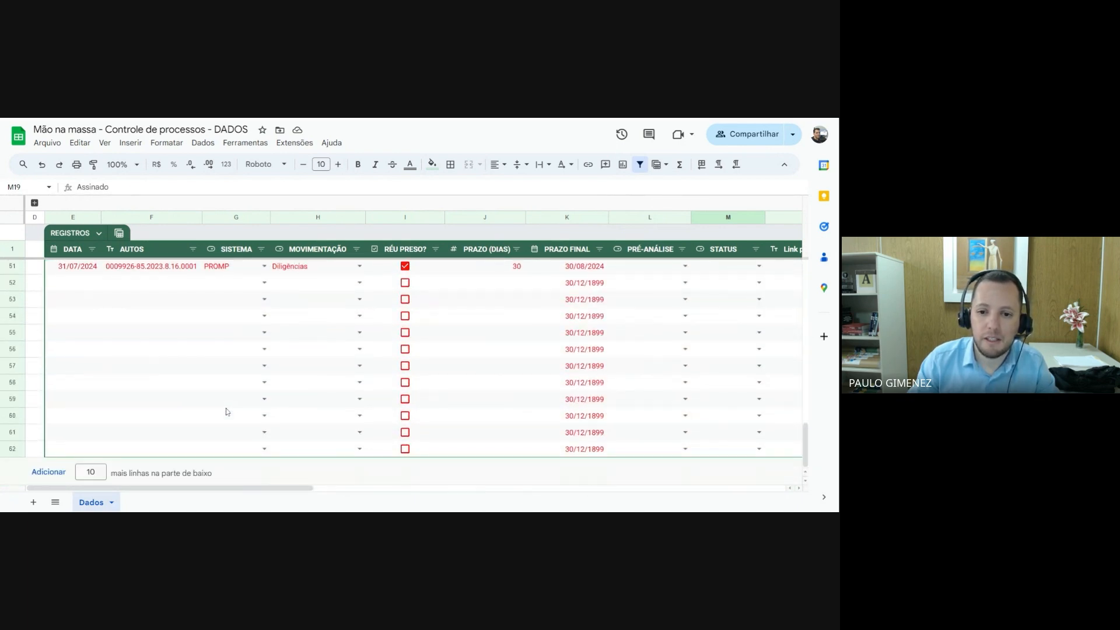
{"action": "scroll", "coordinate": [227, 412], "scroll_direction": "up", "scroll_amount": 1}
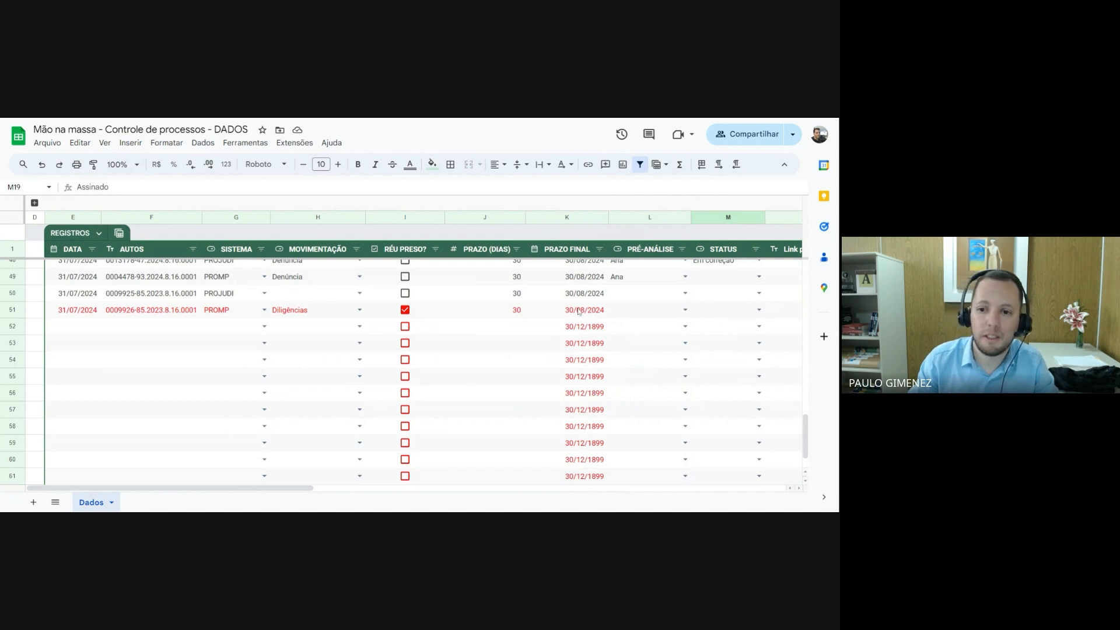
{"action": "scroll", "coordinate": [572, 333], "scroll_direction": "up", "scroll_amount": 8}
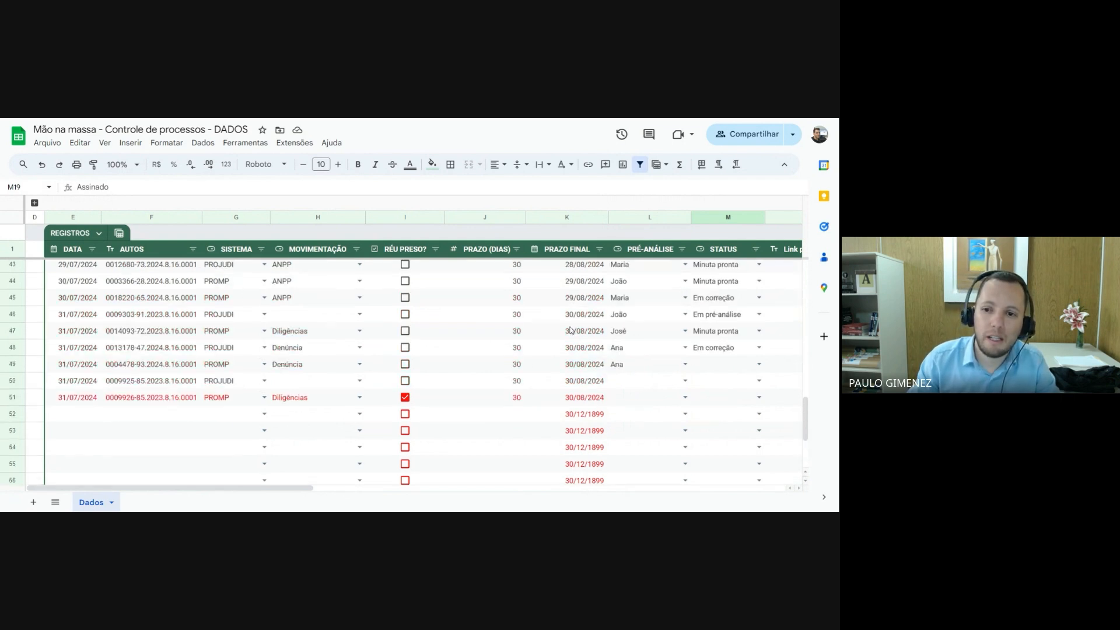
{"action": "scroll", "coordinate": [571, 336], "scroll_direction": "up", "scroll_amount": 5}
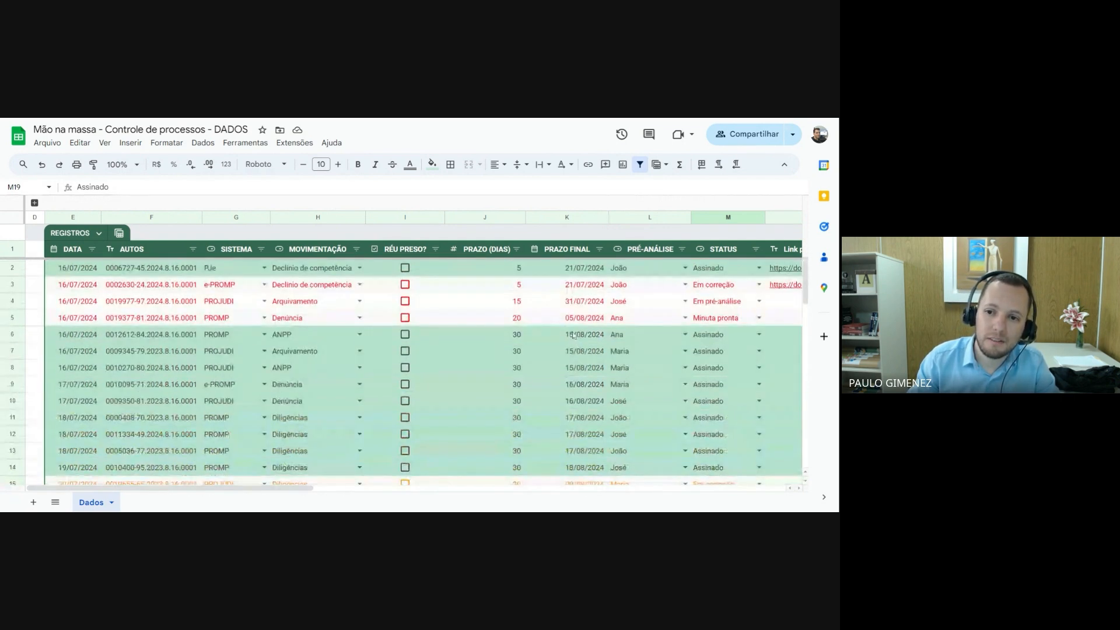
{"action": "scroll", "coordinate": [573, 329], "scroll_direction": "up", "scroll_amount": 4}
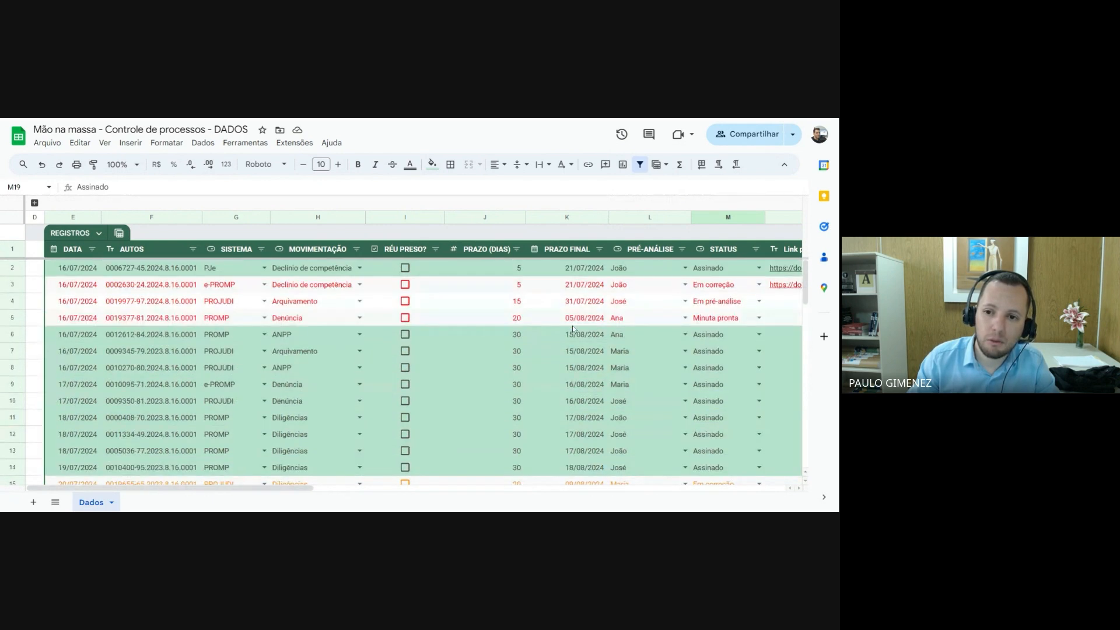
{"action": "left_click", "coordinate": [585, 272]}
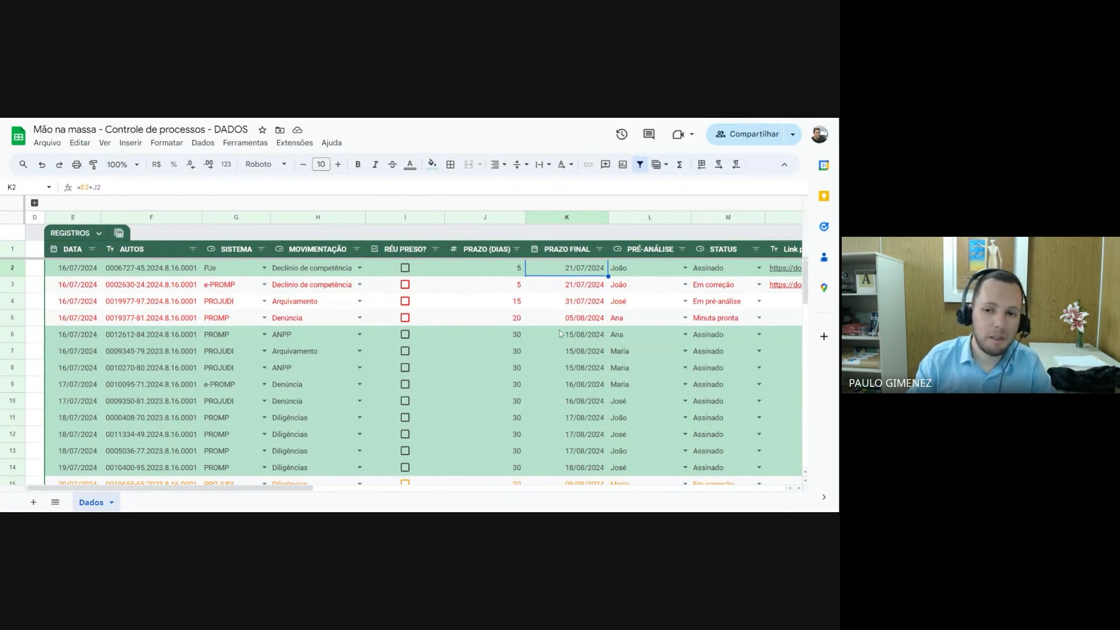
Untick RÉU PRESO? in row 51 and select the empty DATA cell in row 52
{"action": "scroll", "coordinate": [560, 350], "scroll_direction": "down", "scroll_amount": 10}
{"action": "scroll", "coordinate": [560, 368], "scroll_direction": "down", "scroll_amount": 4}
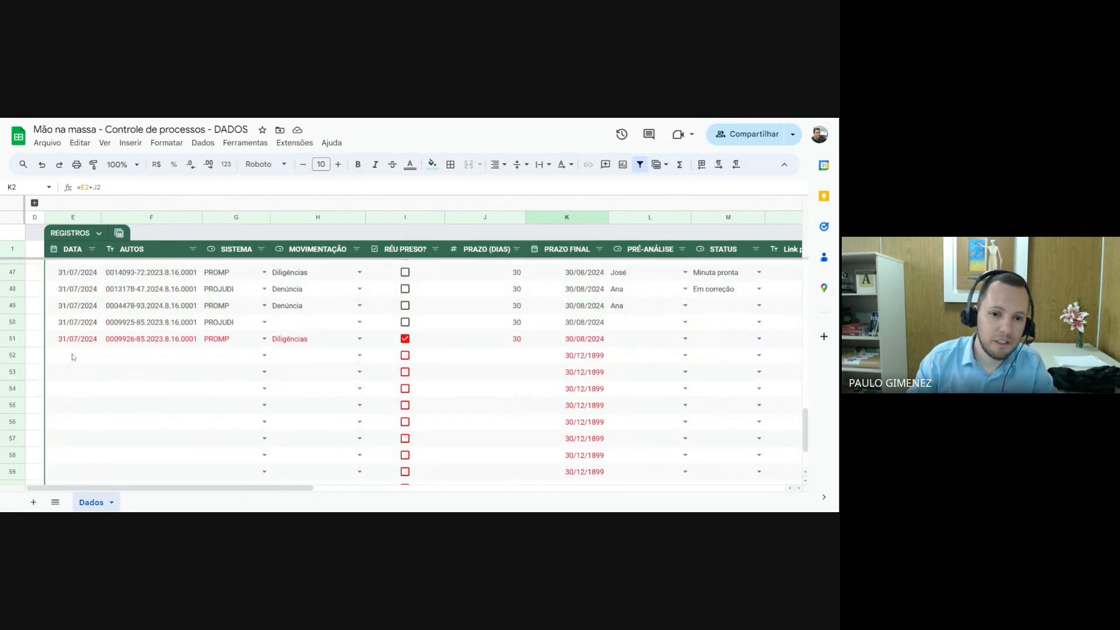
{"action": "left_click", "coordinate": [406, 339]}
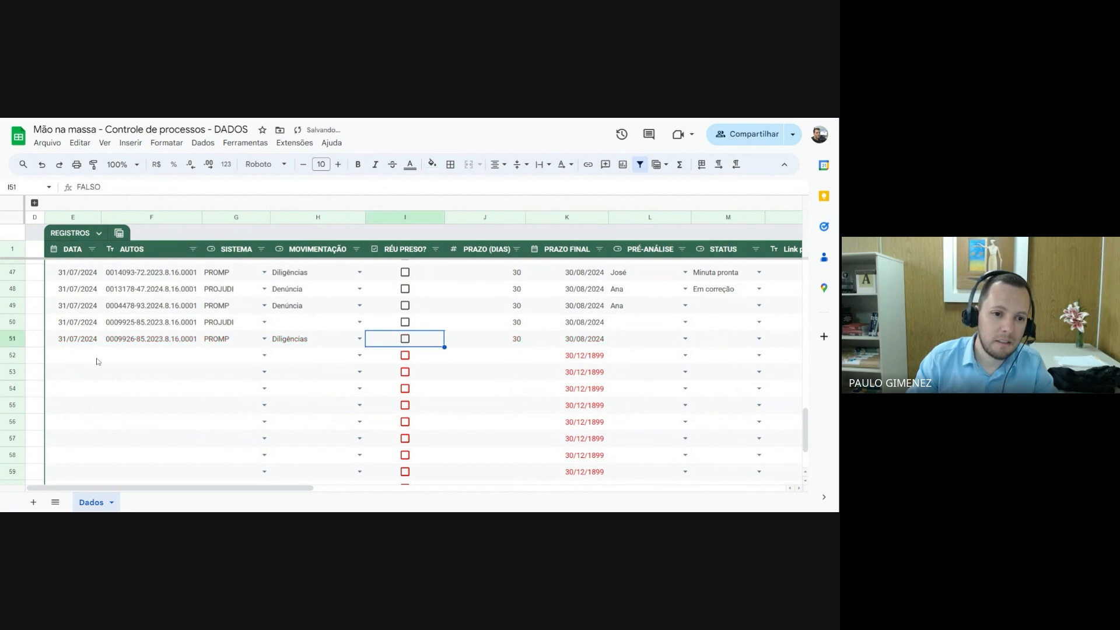
{"action": "left_click_drag", "start_coordinate": [77, 358], "coordinate": [73, 411]}
{"action": "left_click", "coordinate": [76, 358]}
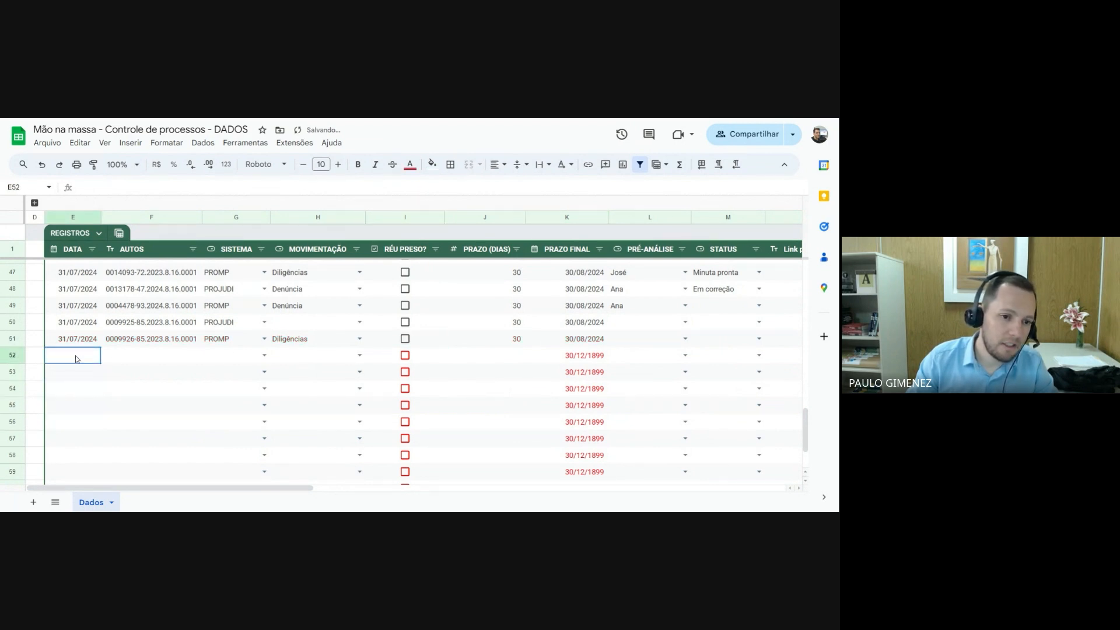
Check the PRAZO FINAL formula in empty row 52, and replace the one in K2 with the start of an SE function
{"action": "left_click", "coordinate": [589, 360]}
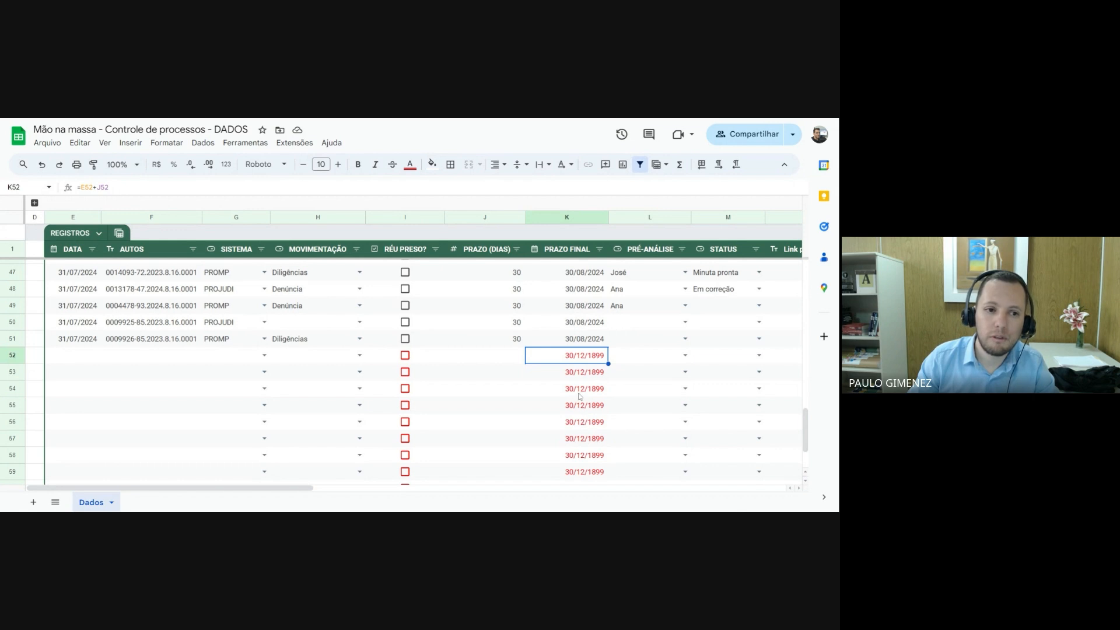
{"action": "scroll", "coordinate": [579, 379], "scroll_direction": "up", "scroll_amount": 3}
{"action": "scroll", "coordinate": [580, 379], "scroll_direction": "up", "scroll_amount": 10}
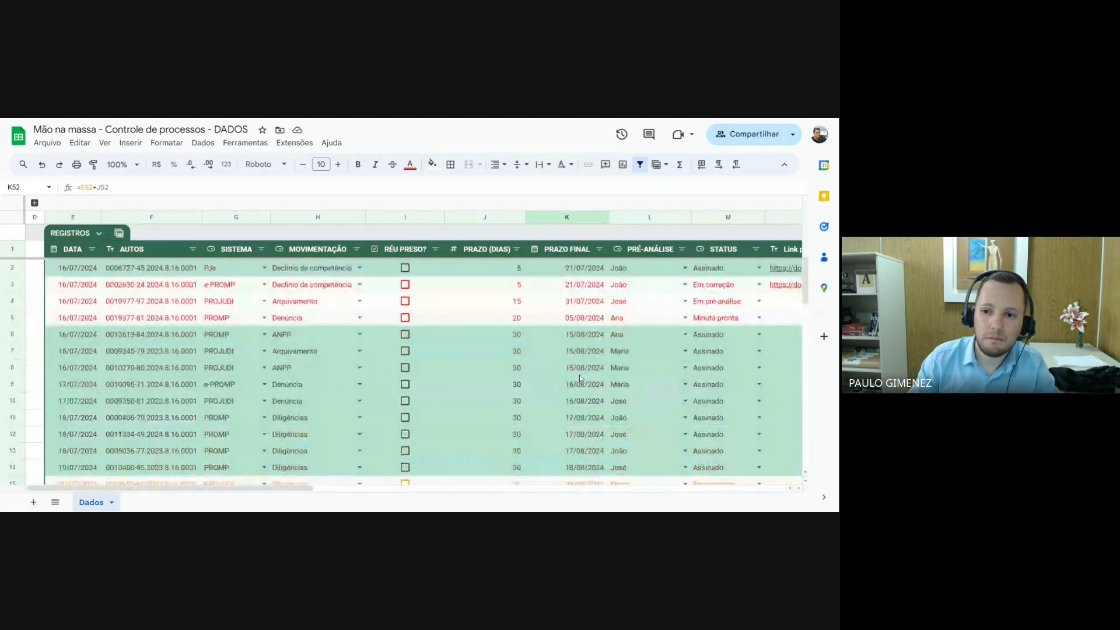
{"action": "left_click", "coordinate": [576, 270]}
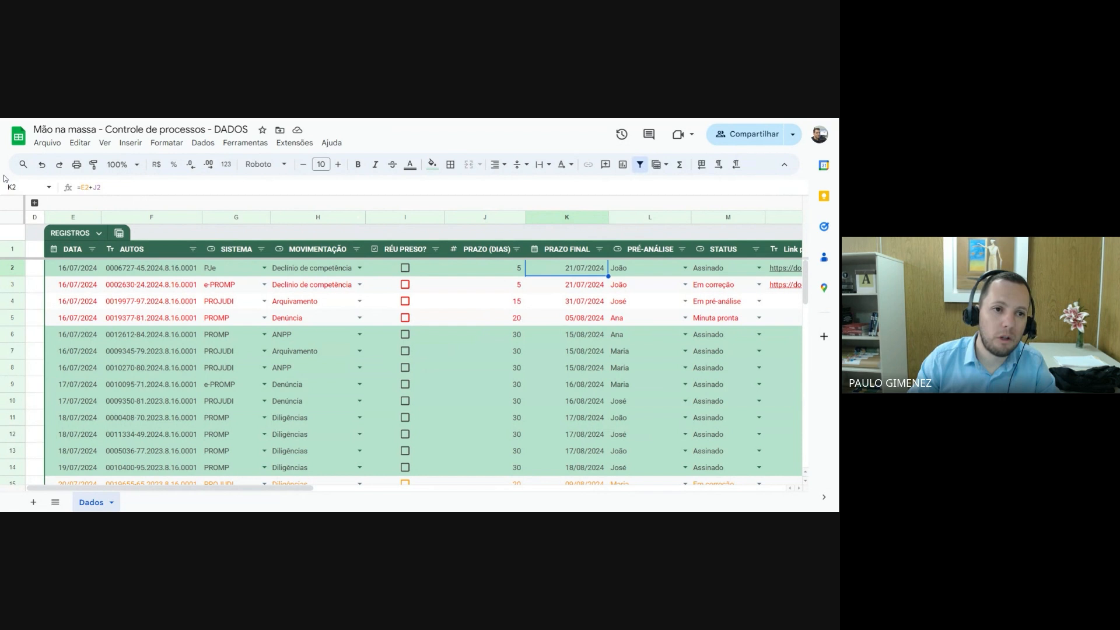
{"action": "left_click_drag", "start_coordinate": [102, 187], "coordinate": [81, 187]}
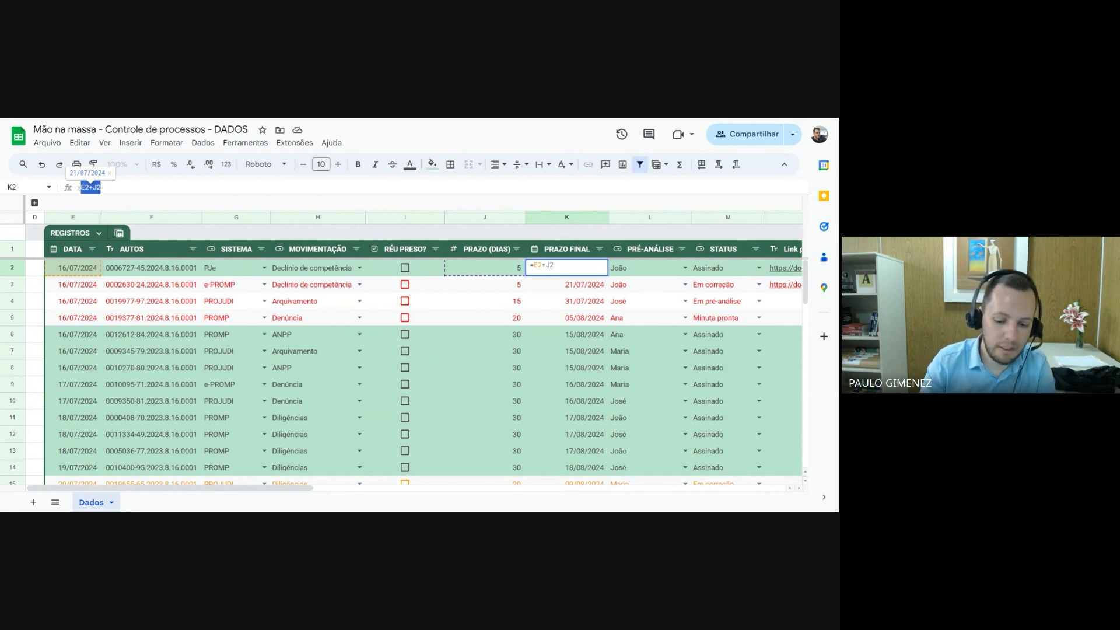
{"action": "key", "text": "BackSpace"}
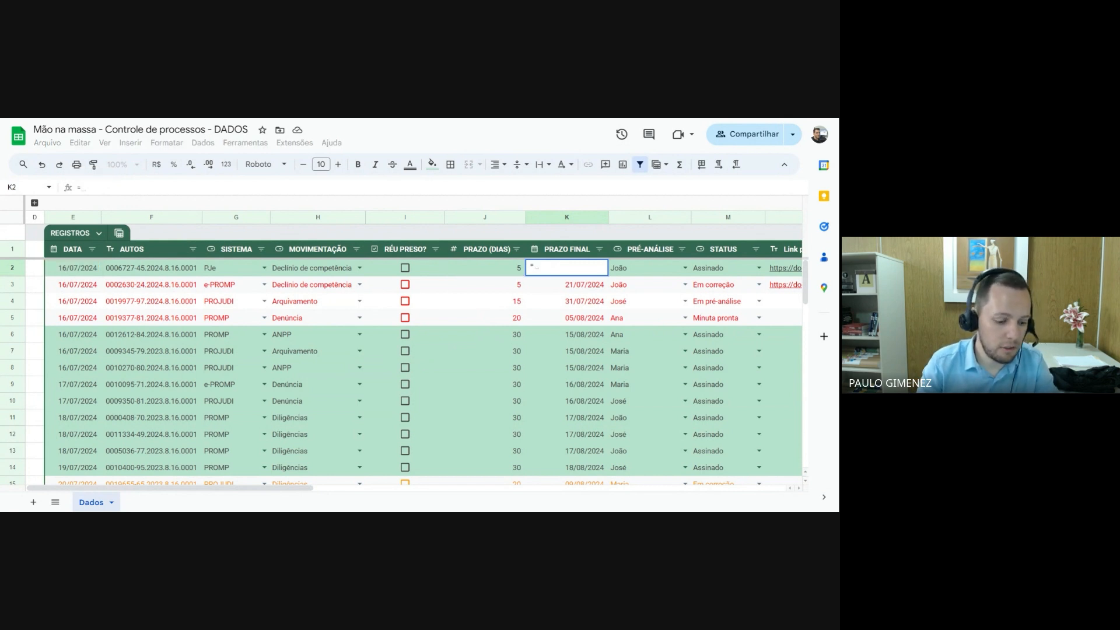
{"action": "type", "text": "se"}
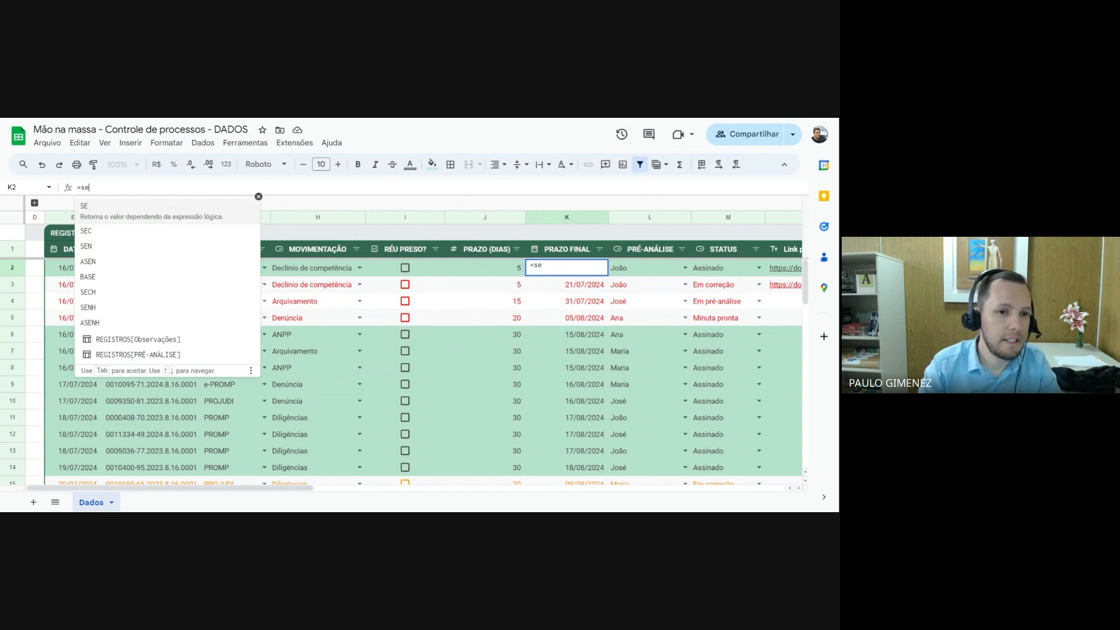
{"action": "key", "text": "Tab"}
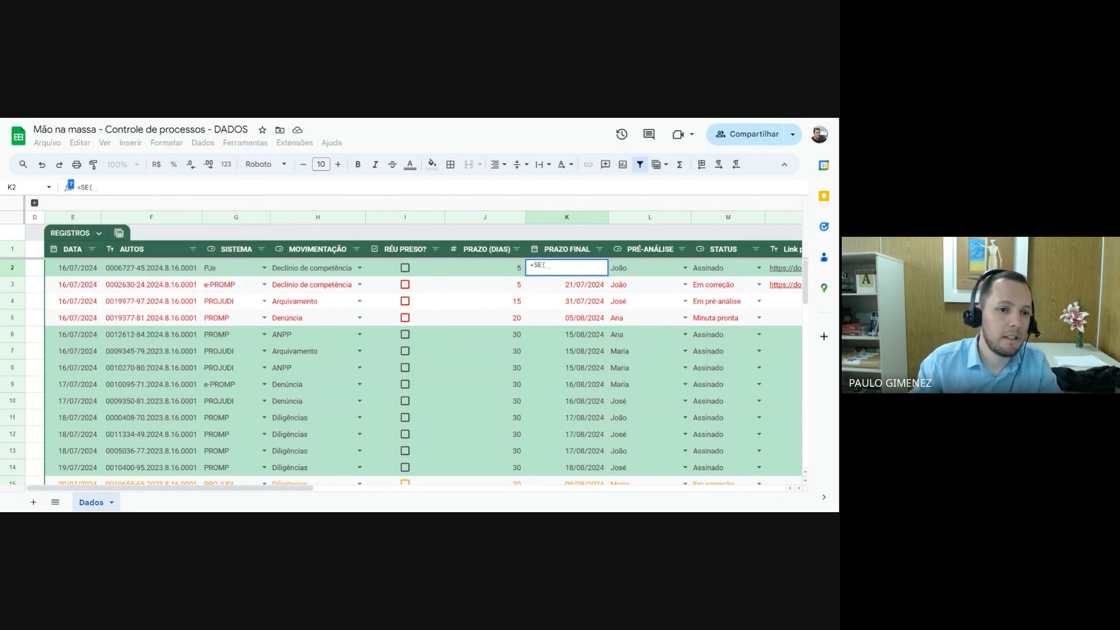
Set the condition of the SE function in K2 to E2<>""
{"action": "left_click", "coordinate": [75, 269]}
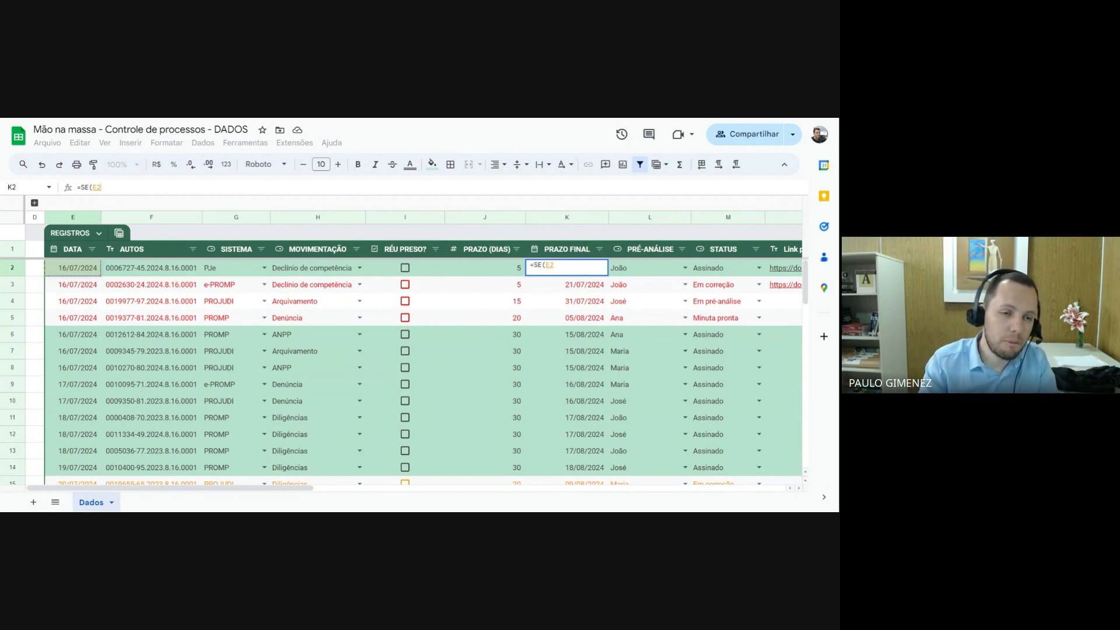
{"action": "type", "text": "<>"}
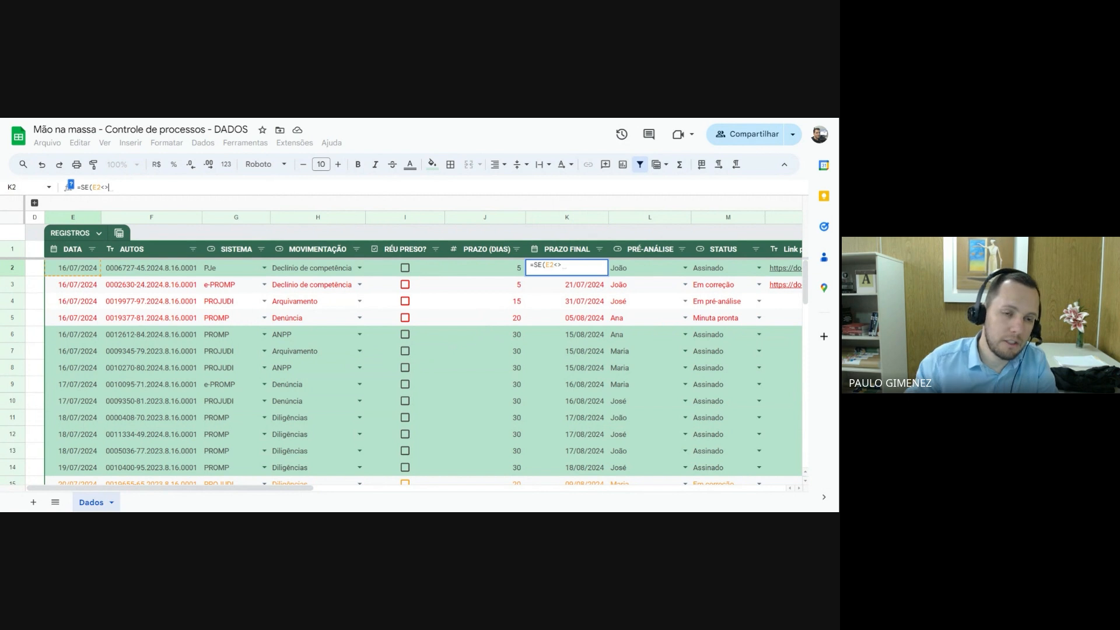
{"action": "left_click_drag", "start_coordinate": [101, 187], "coordinate": [114, 189]}
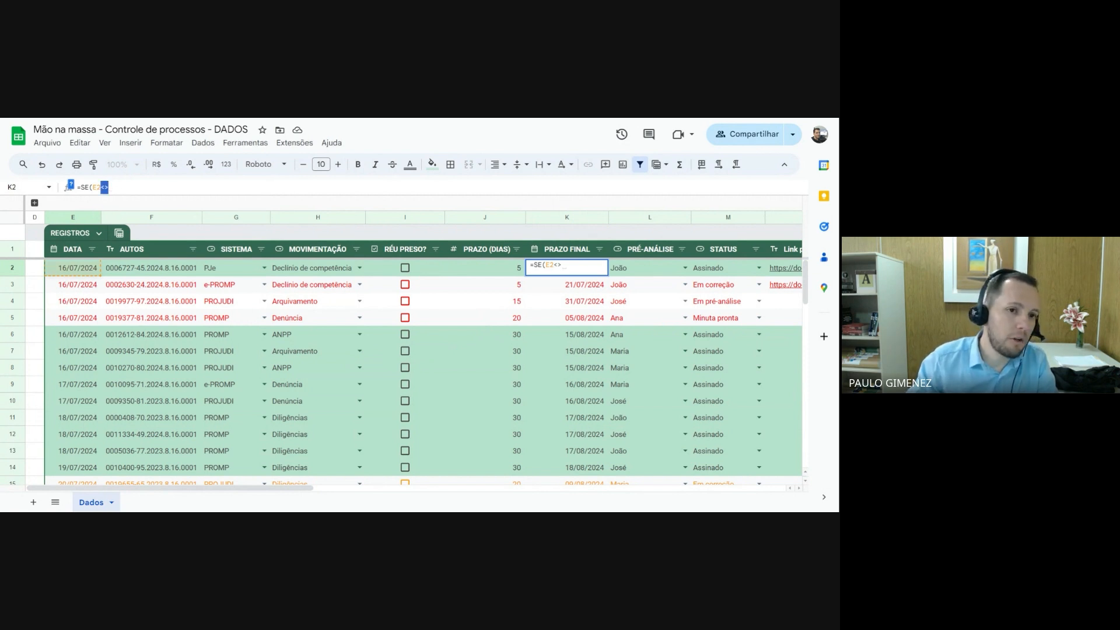
{"action": "key", "text": "Right"}
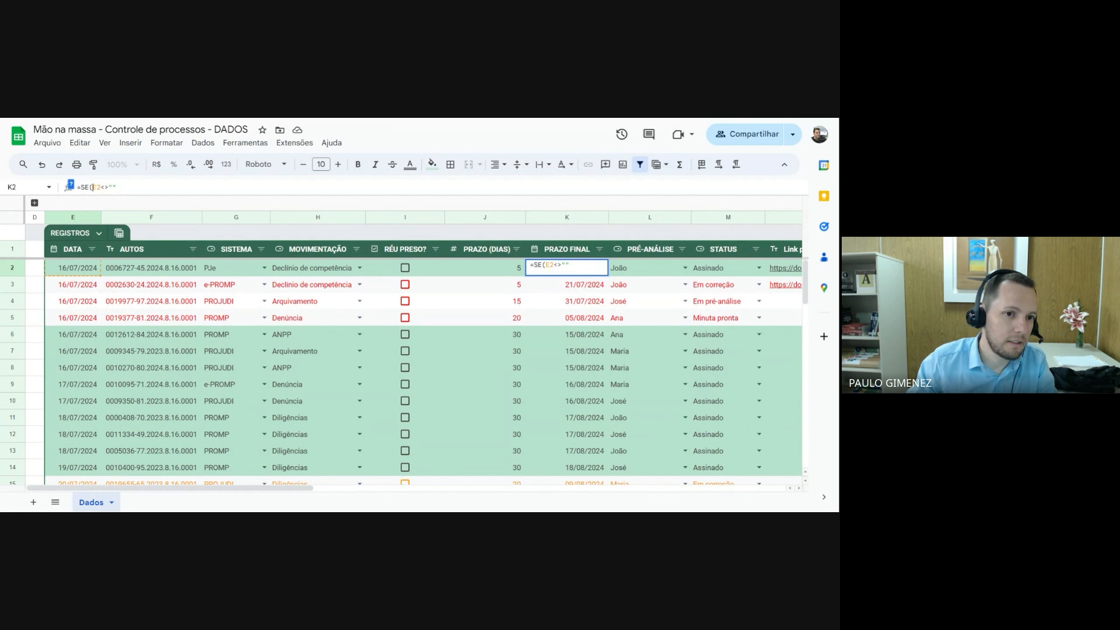
{"action": "key", "text": "shift+End"}
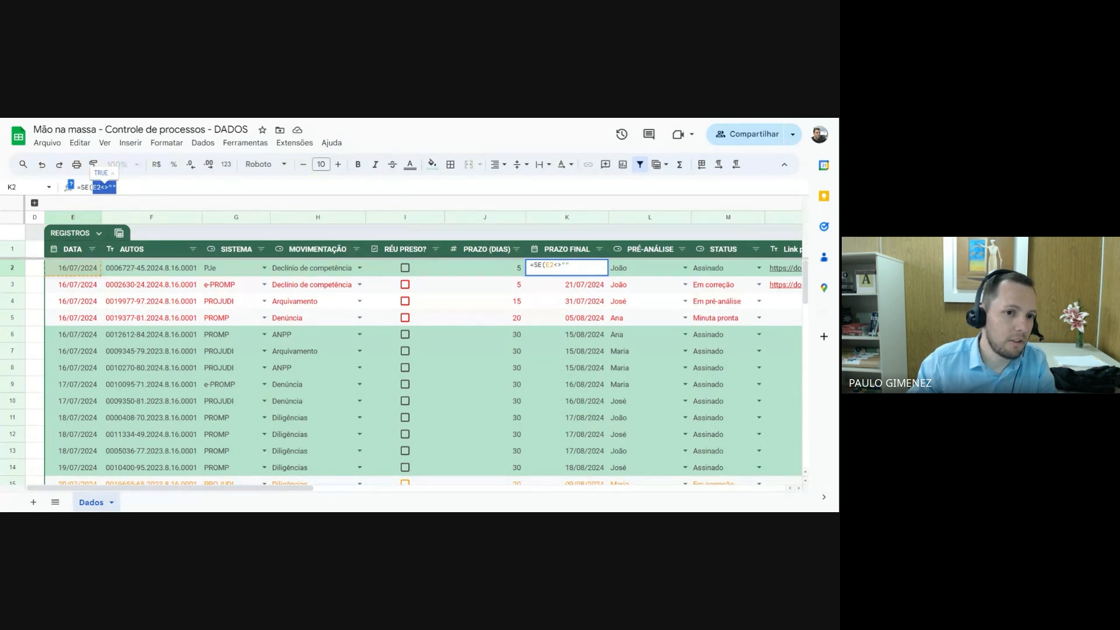
{"action": "key", "text": "Right"}
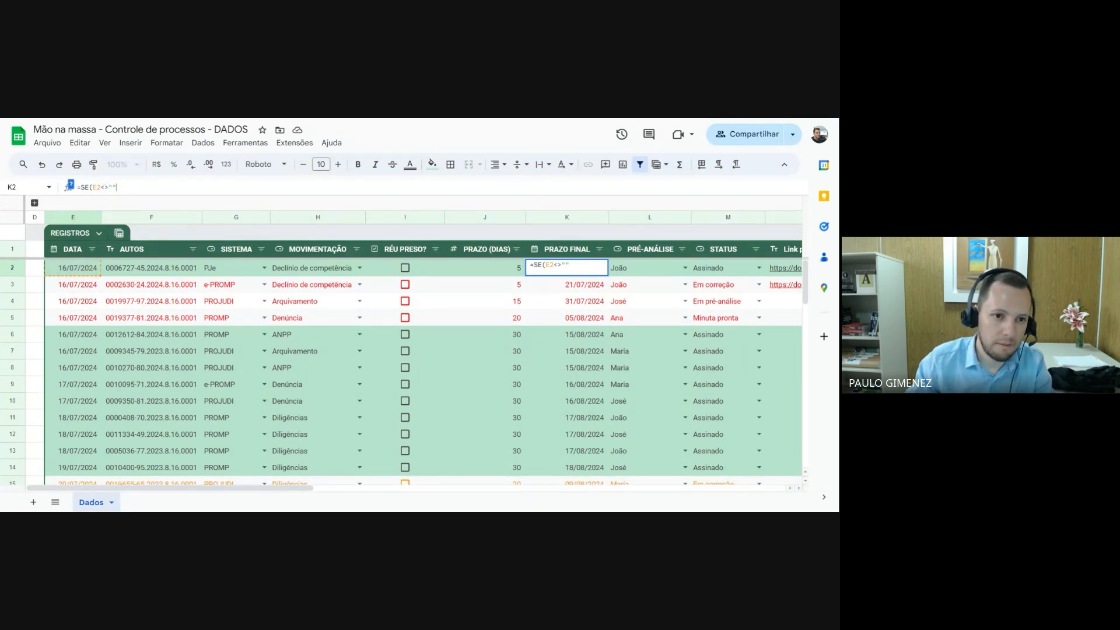
Complete the K2 formula as =SE(E2<>"";E2+J2;"") and apply it to the whole PRAZO FINAL column
{"action": "type", "text": ";"}
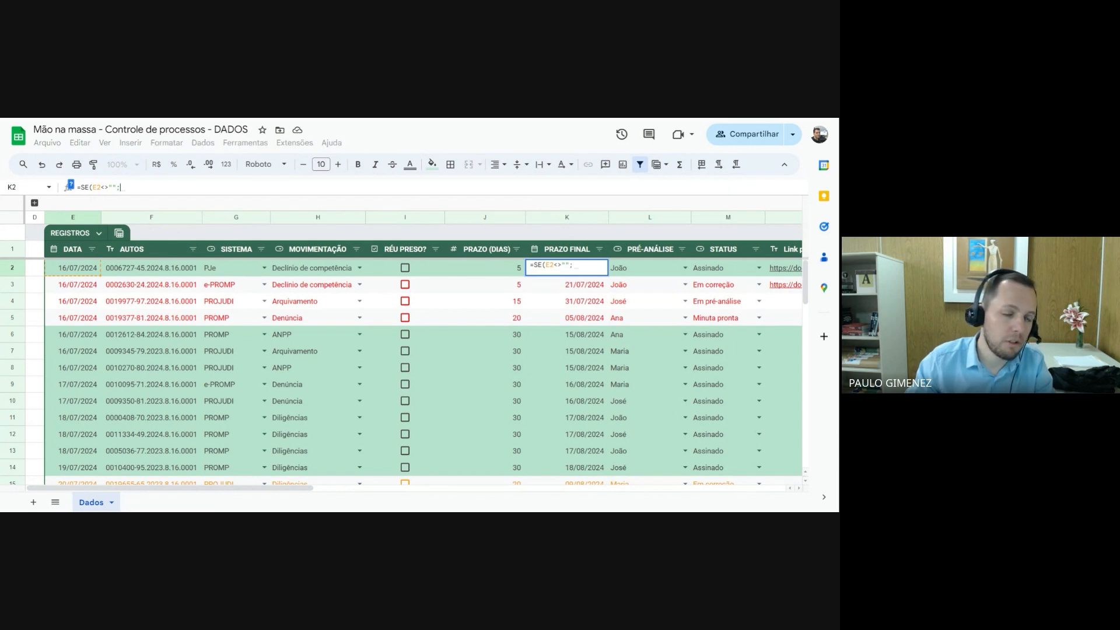
{"action": "left_click_drag", "start_coordinate": [93, 187], "coordinate": [116, 187]}
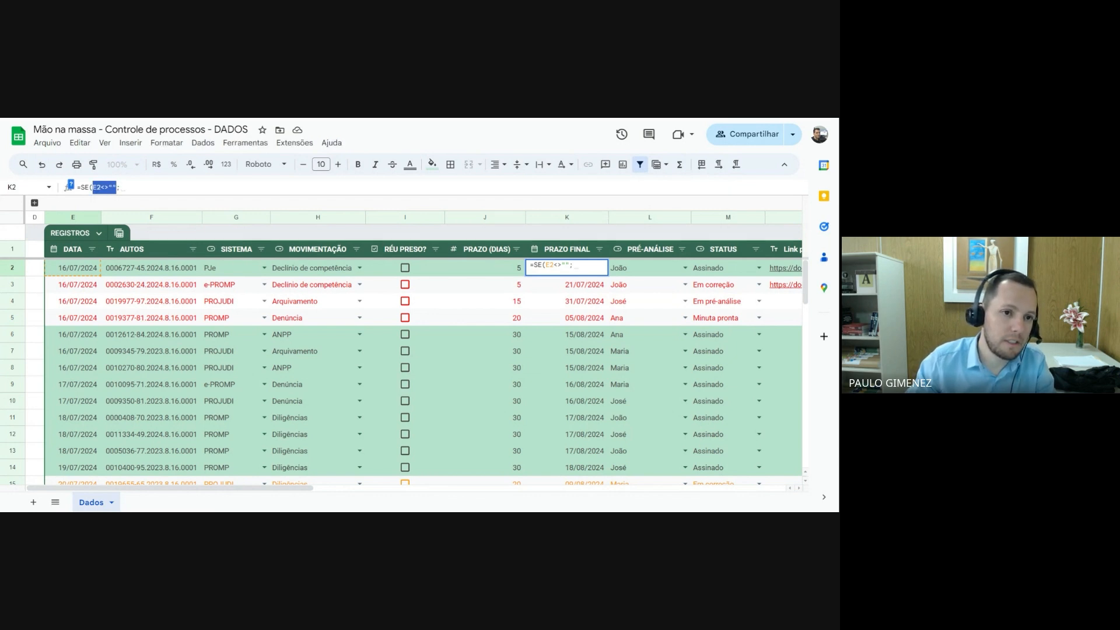
{"action": "left_click", "coordinate": [121, 187]}
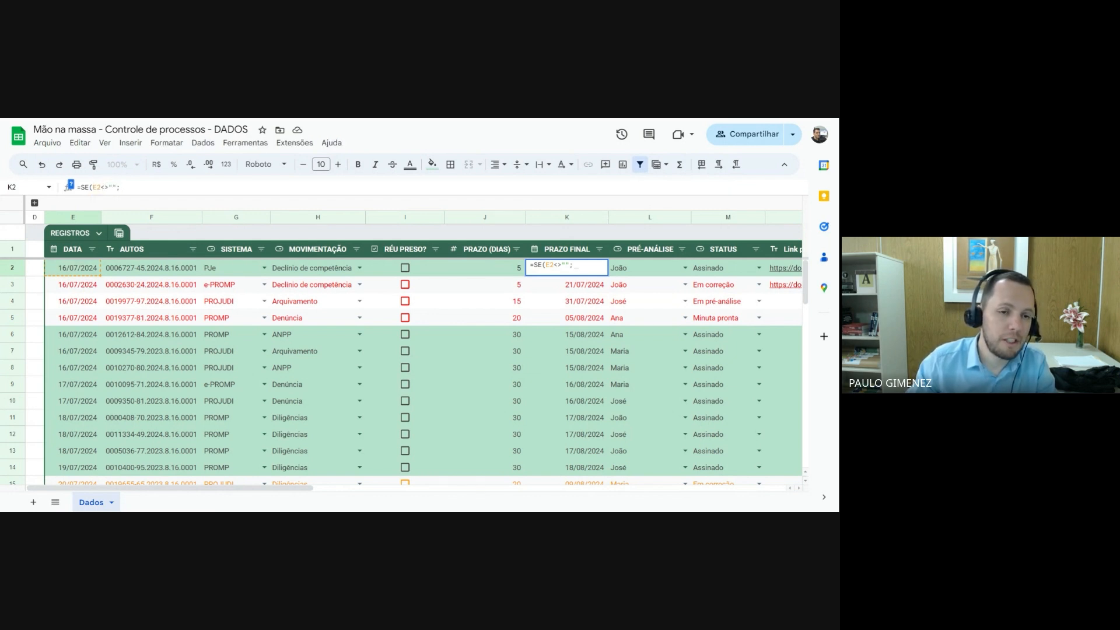
{"action": "left_click", "coordinate": [88, 270]}
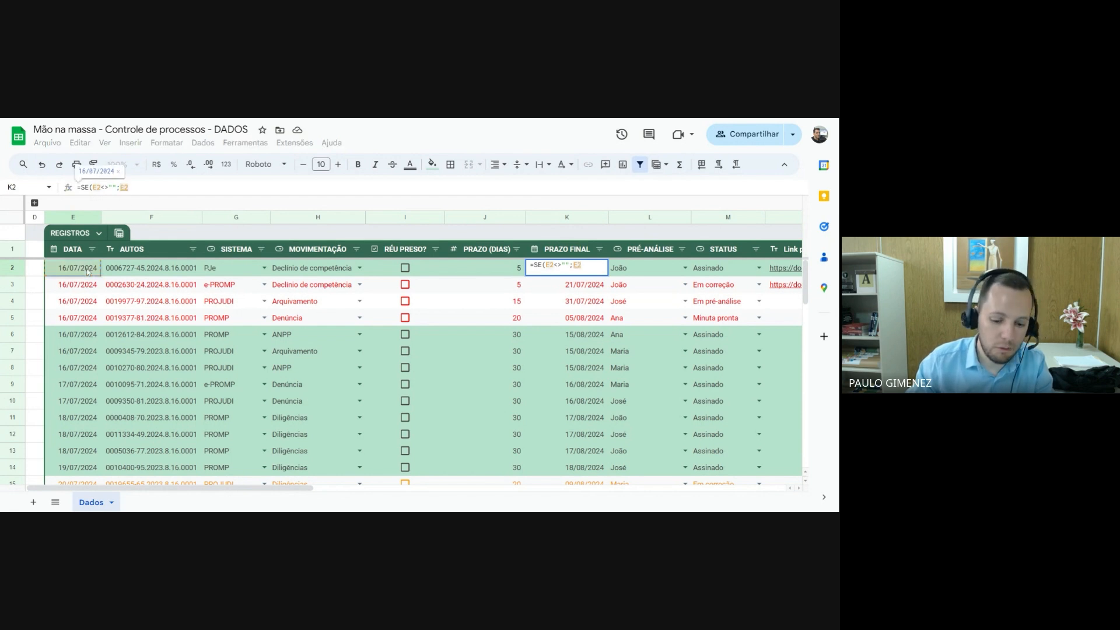
{"action": "type", "text": "+"}
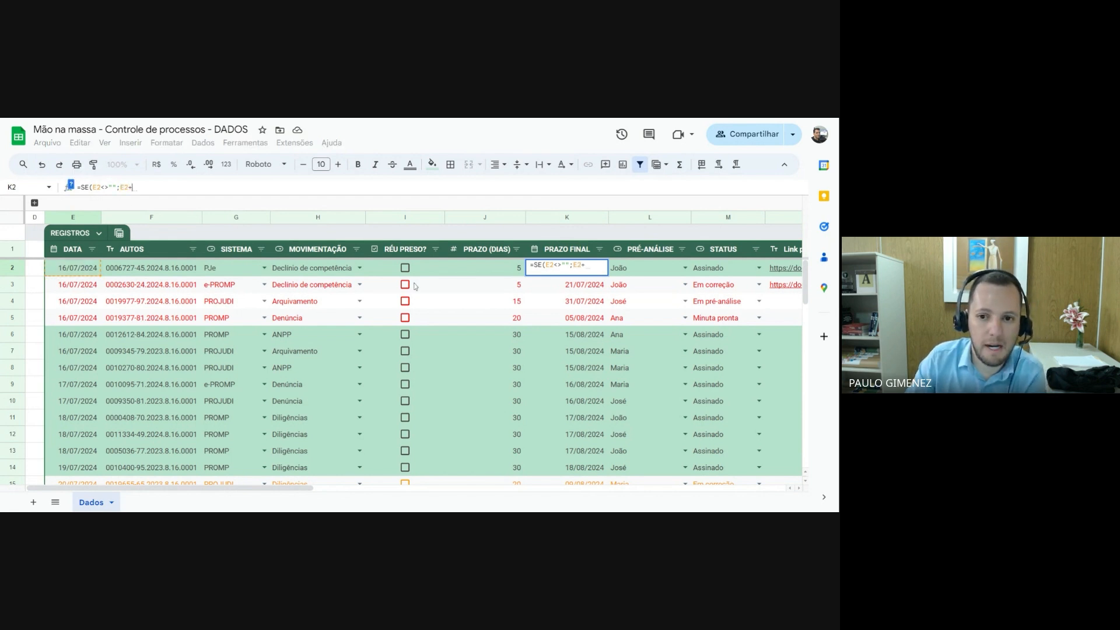
{"action": "left_click", "coordinate": [502, 273]}
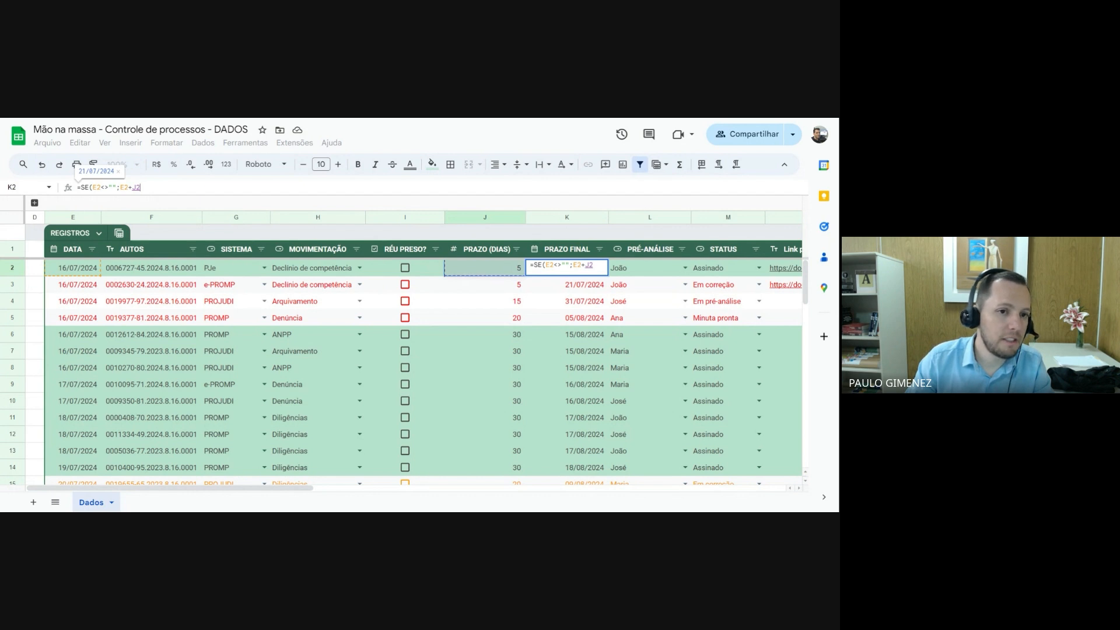
{"action": "type", "text": ";"}
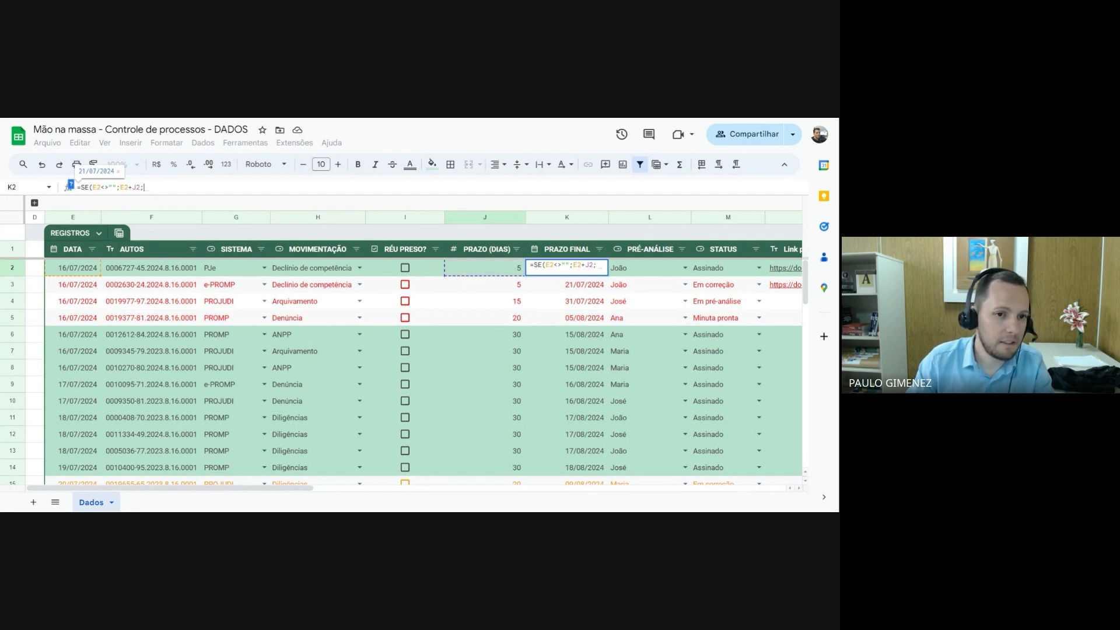
{"action": "type", "text": "\""}
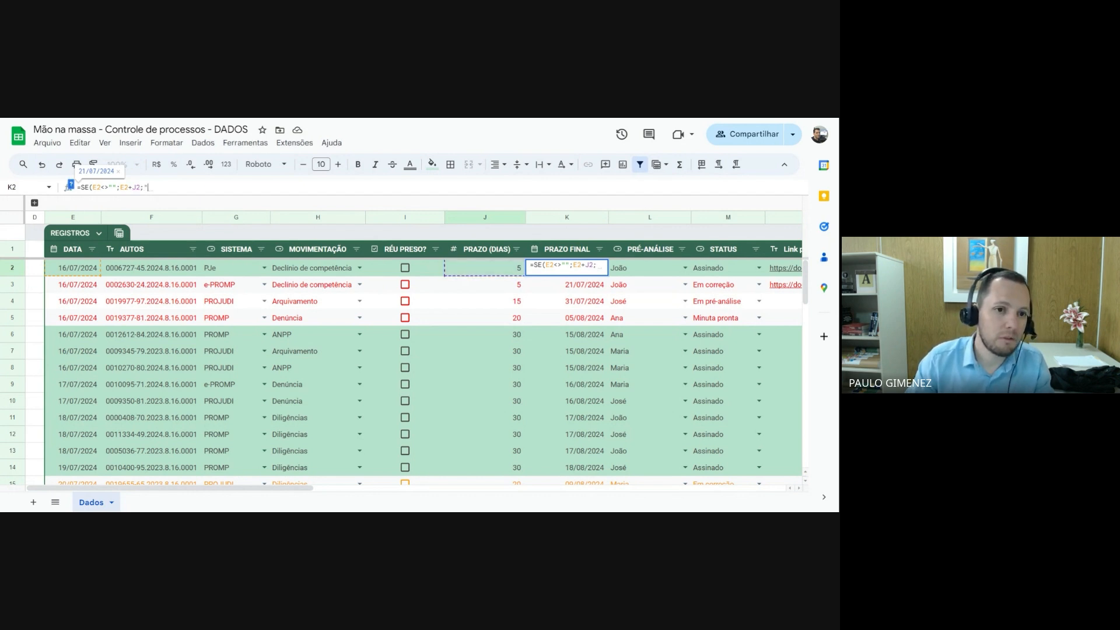
{"action": "type", "text": "\""}
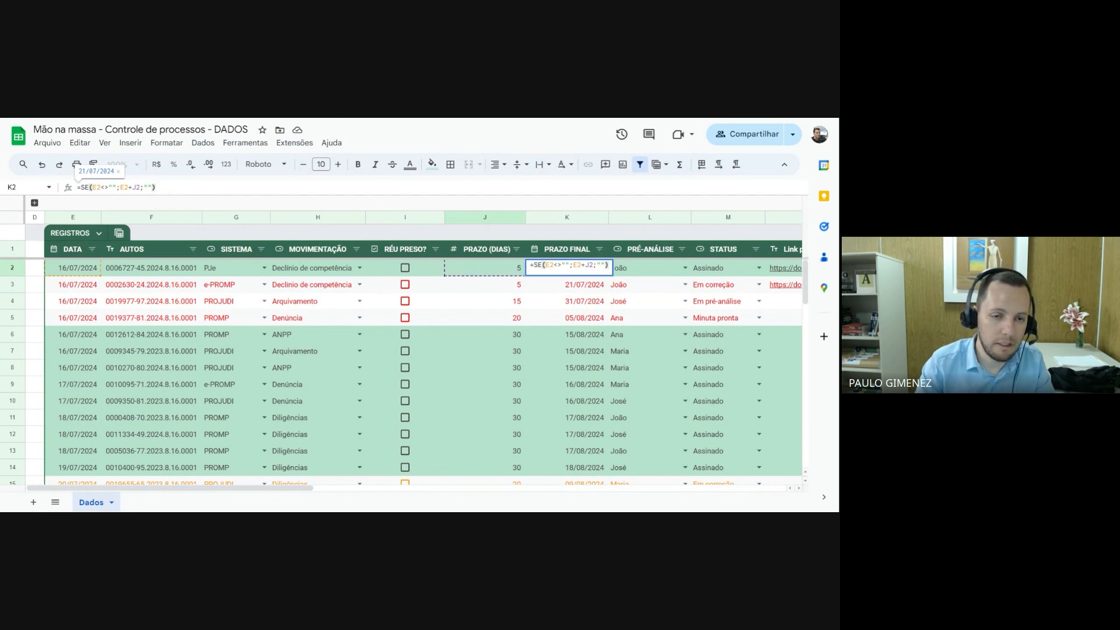
{"action": "key", "text": "Return"}
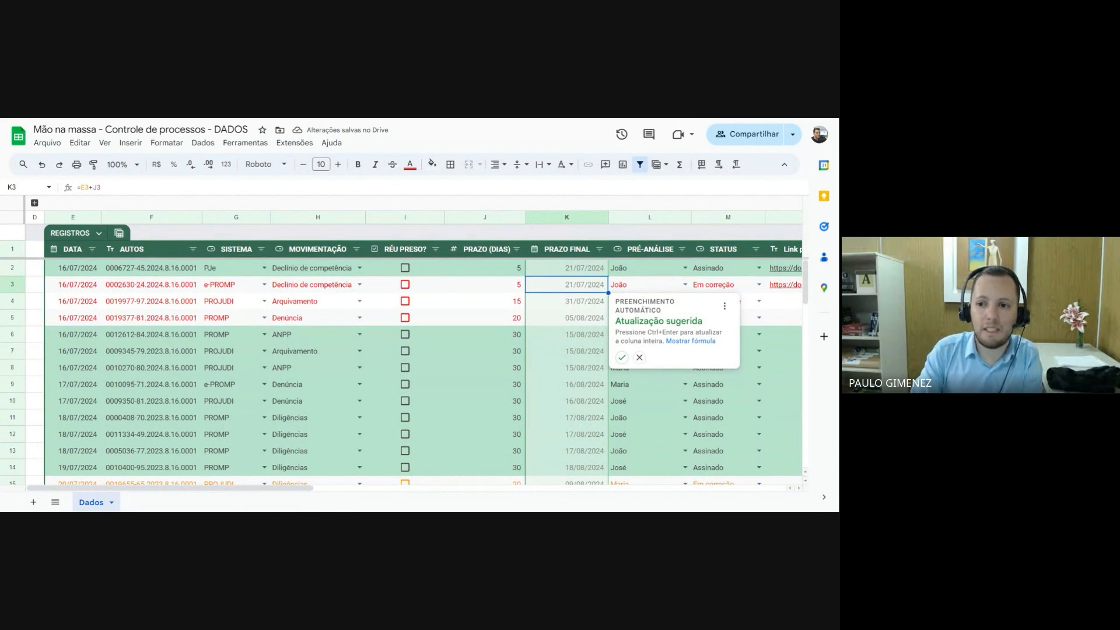
{"action": "left_click", "coordinate": [622, 358]}
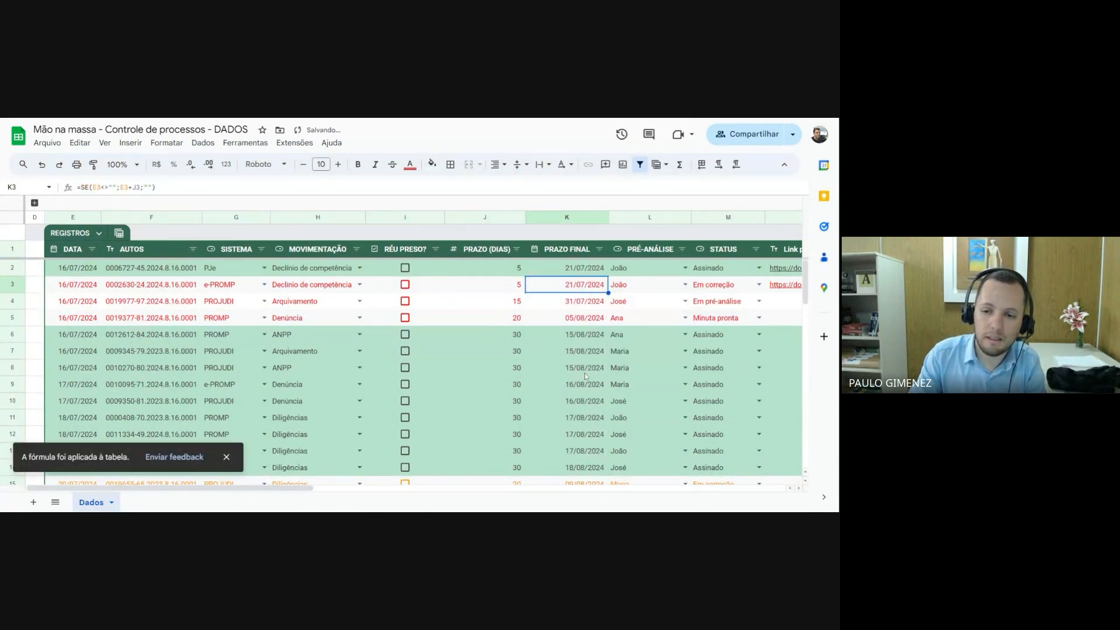
Examine the PRAZO FINAL cells of the empty rows, comparing the DATA cell and the formula in row 52
{"action": "scroll", "coordinate": [576, 394], "scroll_direction": "down", "scroll_amount": 2}
{"action": "scroll", "coordinate": [575, 393], "scroll_direction": "down", "scroll_amount": 12}
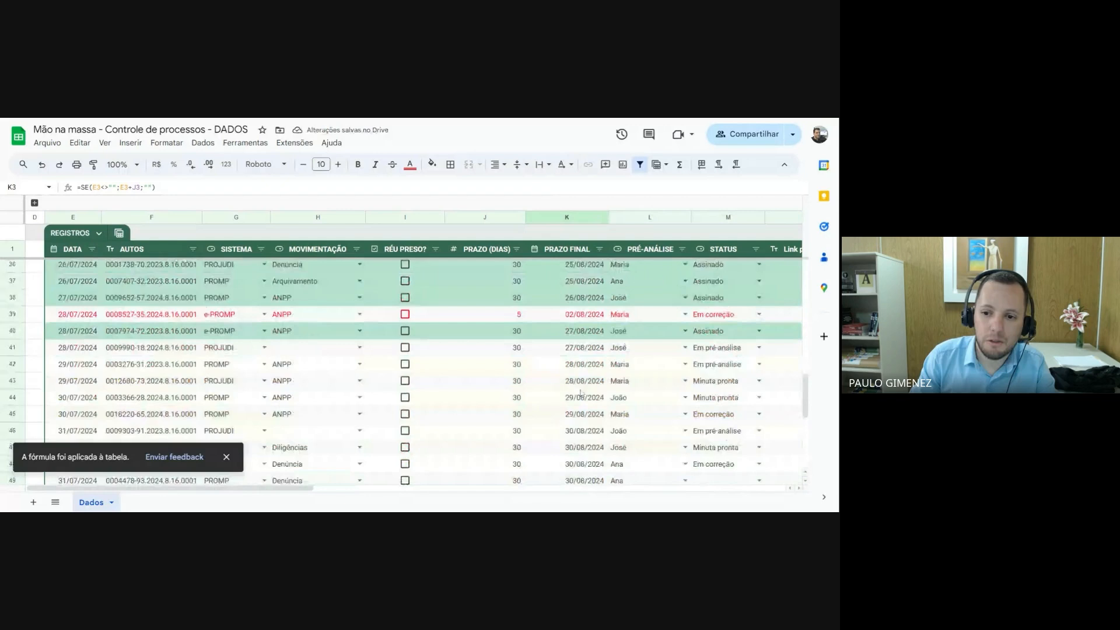
{"action": "scroll", "coordinate": [582, 391], "scroll_direction": "down", "scroll_amount": 3}
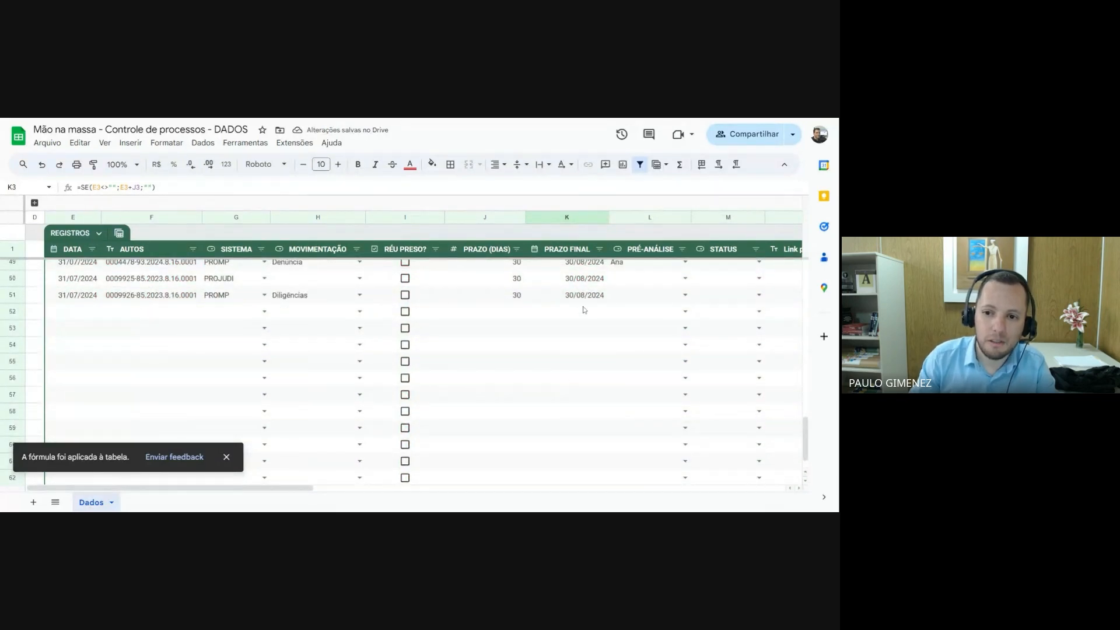
{"action": "scroll", "coordinate": [584, 327], "scroll_direction": "down", "scroll_amount": 1}
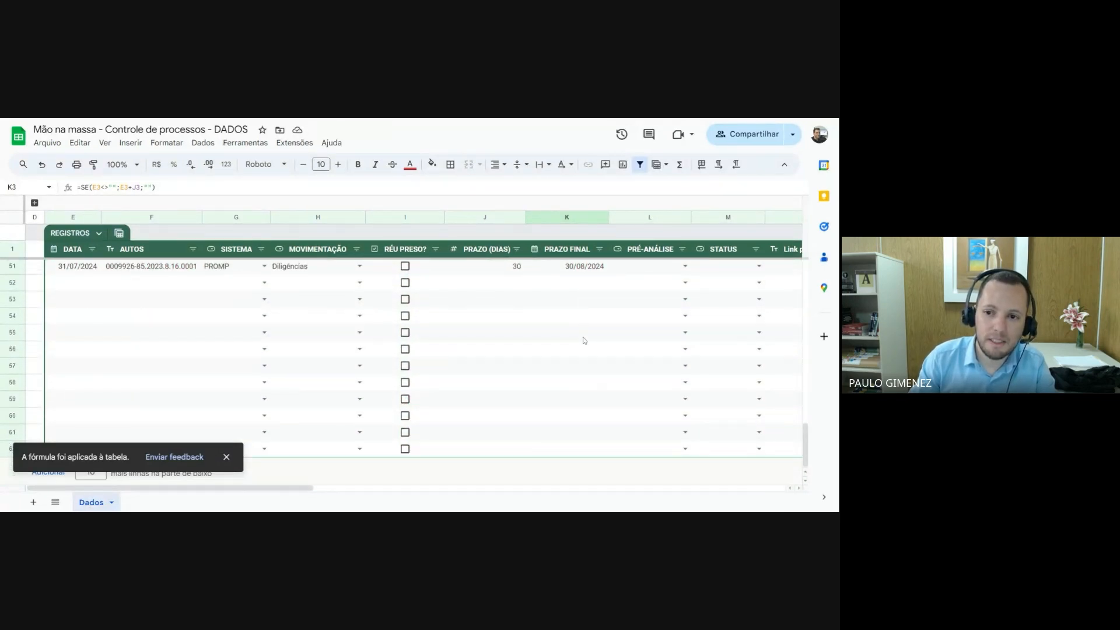
{"action": "scroll", "coordinate": [583, 344], "scroll_direction": "up", "scroll_amount": 2}
{"action": "left_click", "coordinate": [586, 370]}
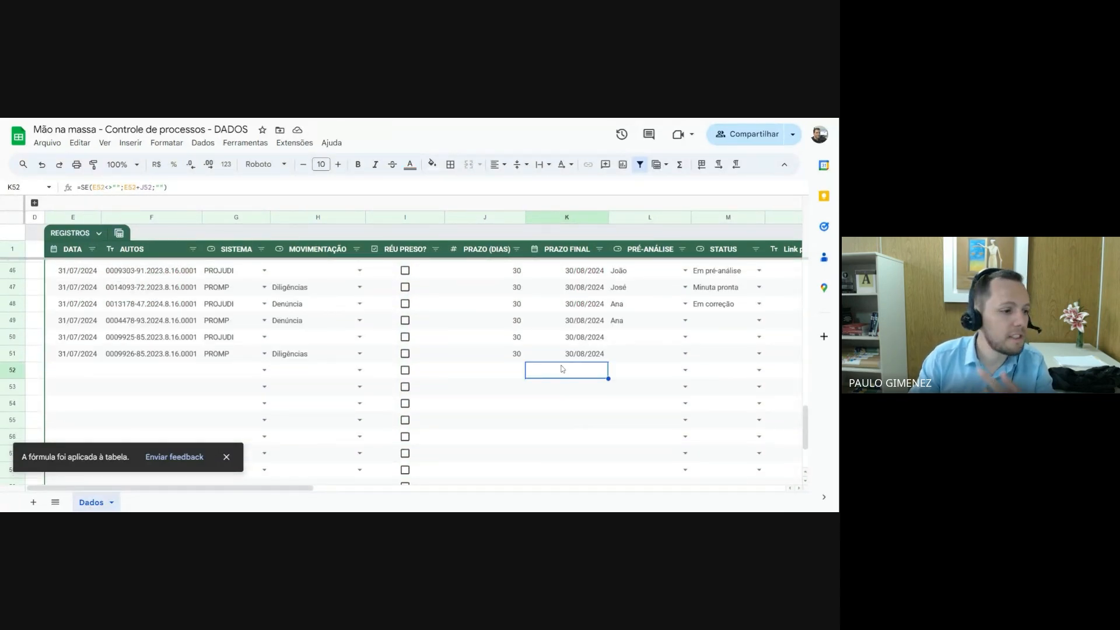
{"action": "left_click", "coordinate": [76, 374]}
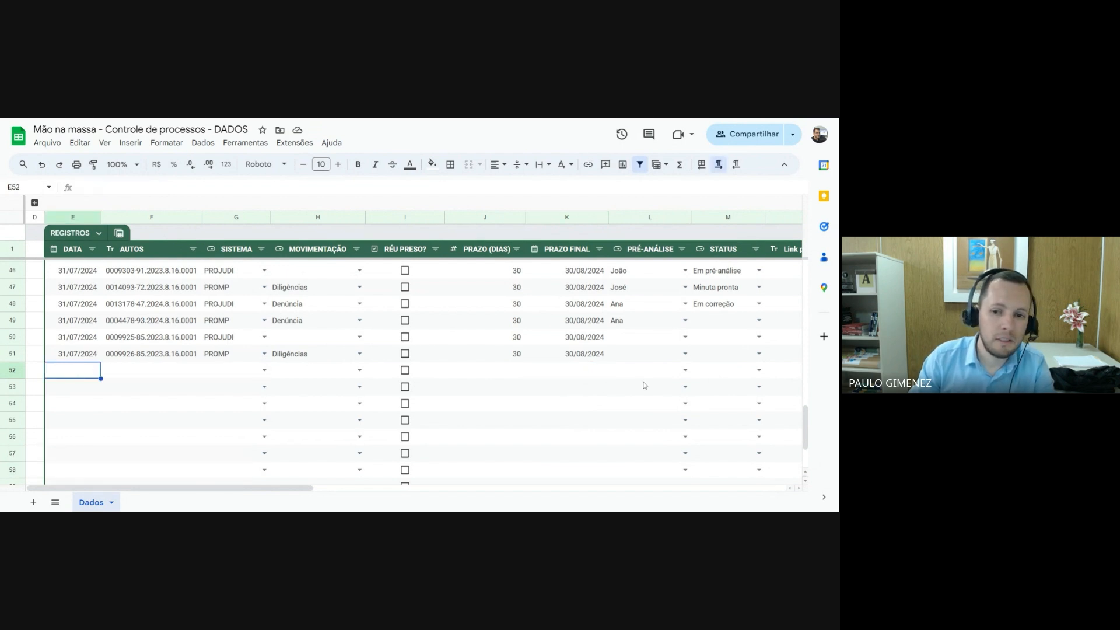
{"action": "left_click", "coordinate": [583, 372]}
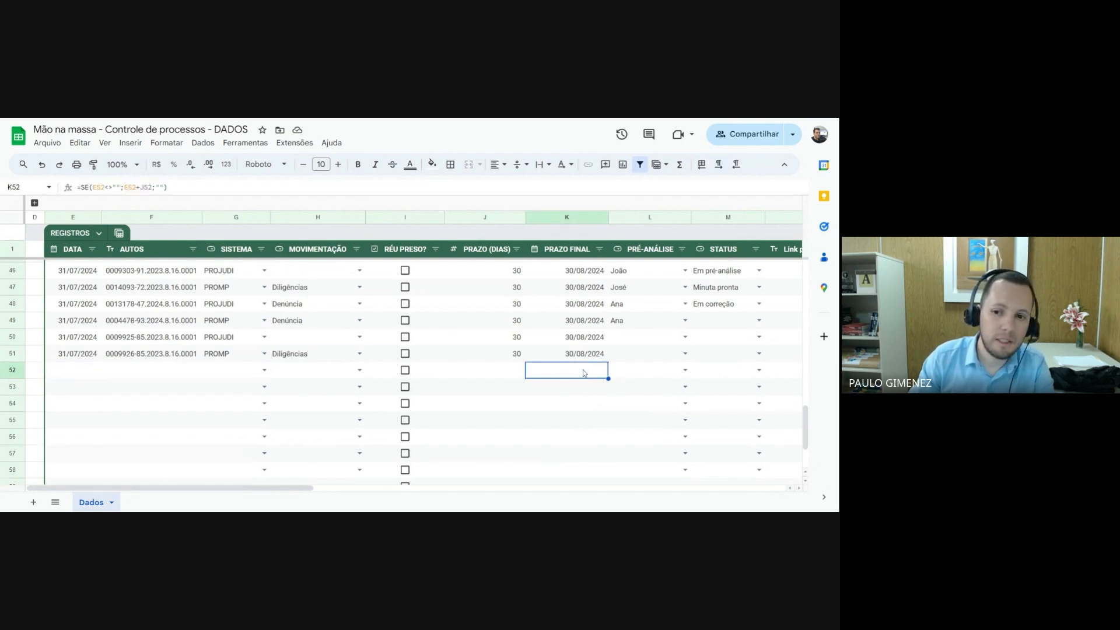
Enter 01/08/2024 in the DATA cell of row 52 to test the deadline formula
{"action": "left_click", "coordinate": [82, 376]}
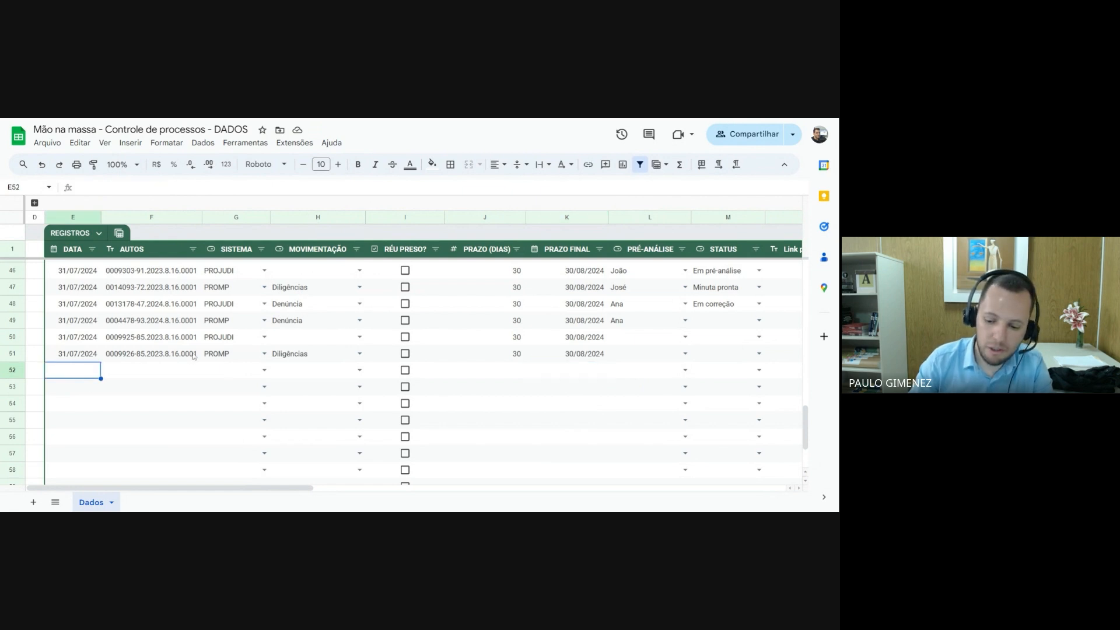
{"action": "type", "text": "01/08/202"}
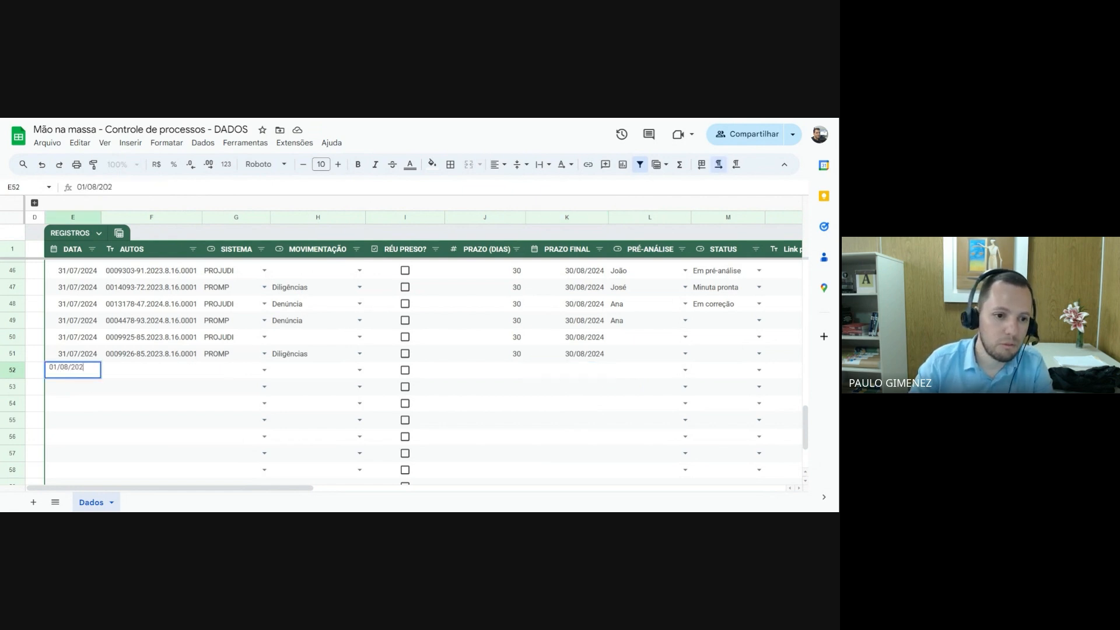
{"action": "type", "text": "4"}
{"action": "key", "text": "Return"}
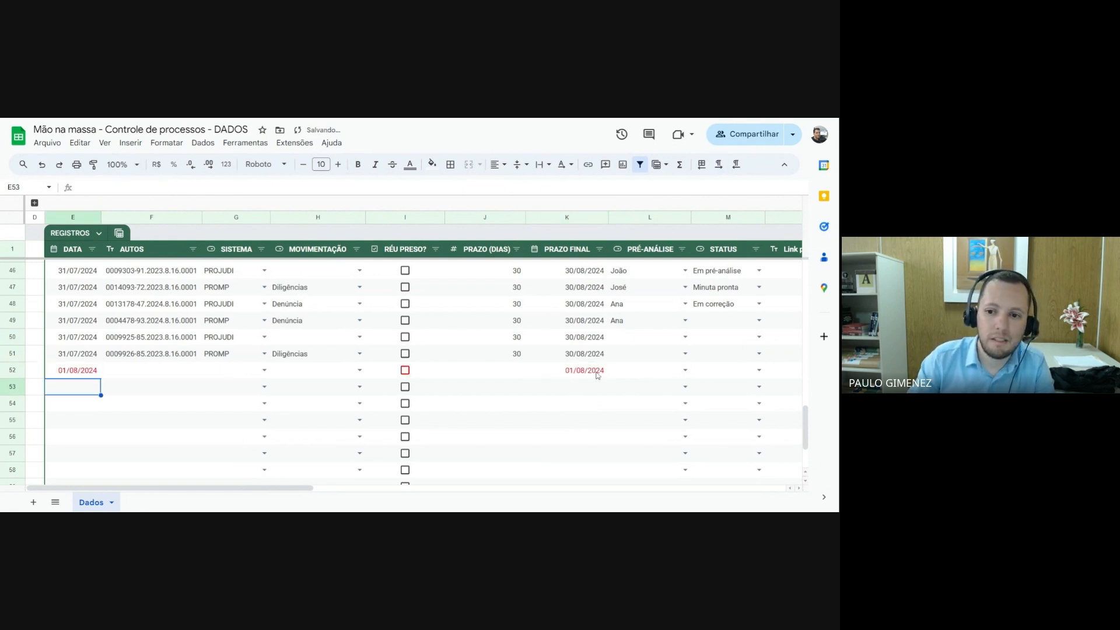
Set PRAZO (DIAS) in row 52 to 30 and check that row's PRAZO FINAL cell
{"action": "left_click", "coordinate": [517, 374]}
{"action": "type", "text": "30"}
{"action": "key", "text": "Return"}
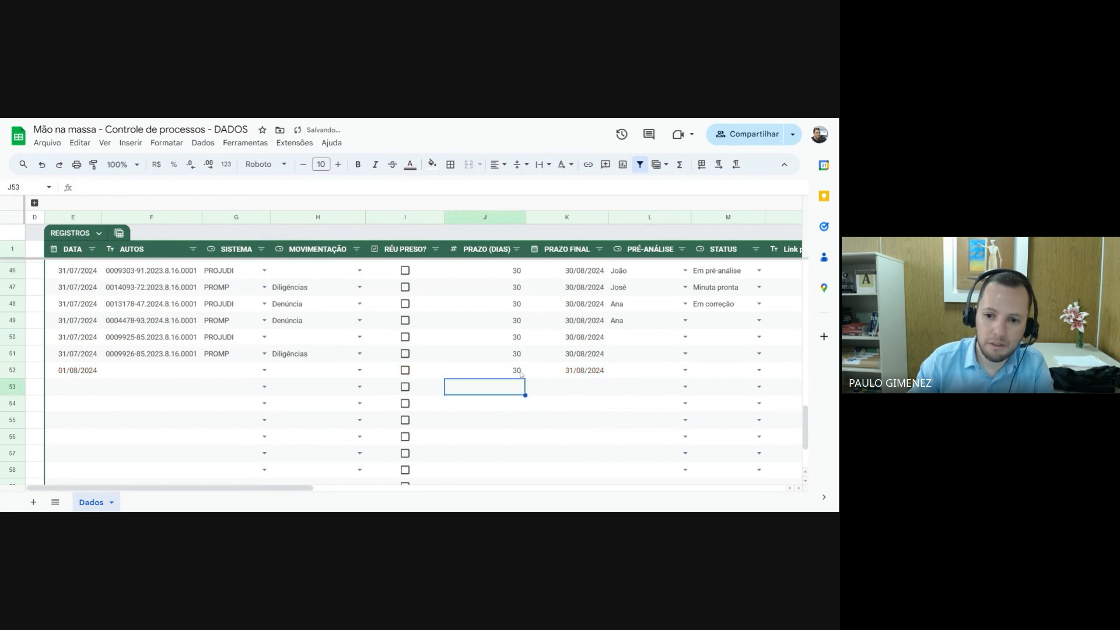
{"action": "key", "text": "Up"}
{"action": "key", "text": "Right"}
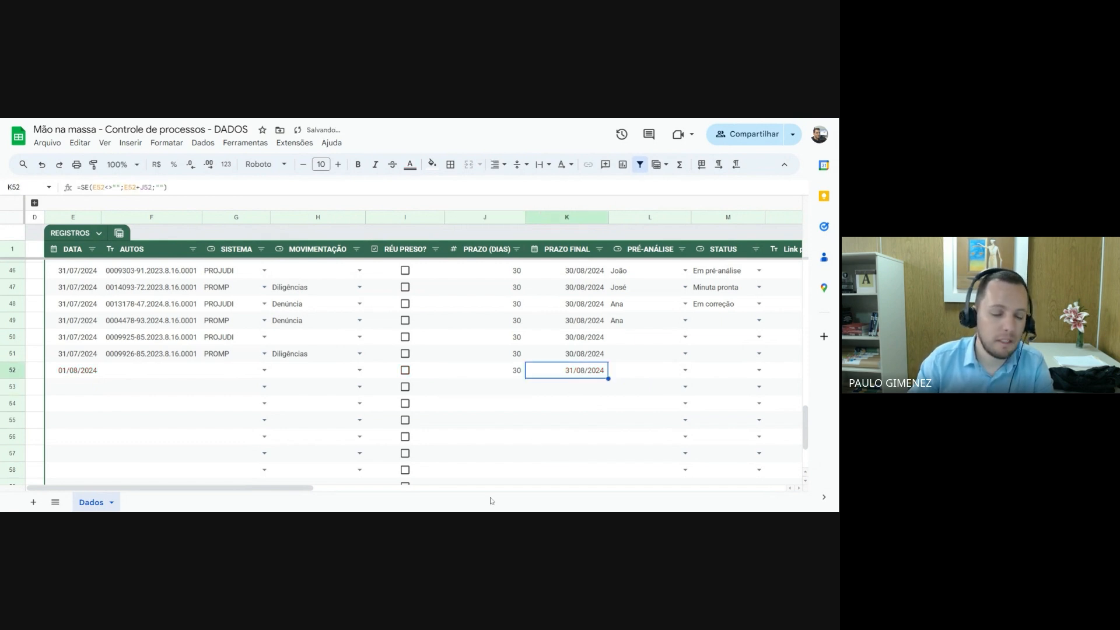
Add 10 more rows at the end of the REGISTROS table, below row 62
{"action": "left_click", "coordinate": [583, 391]}
{"action": "scroll", "coordinate": [583, 409], "scroll_direction": "down", "scroll_amount": 2}
{"action": "left_click", "coordinate": [584, 449]}
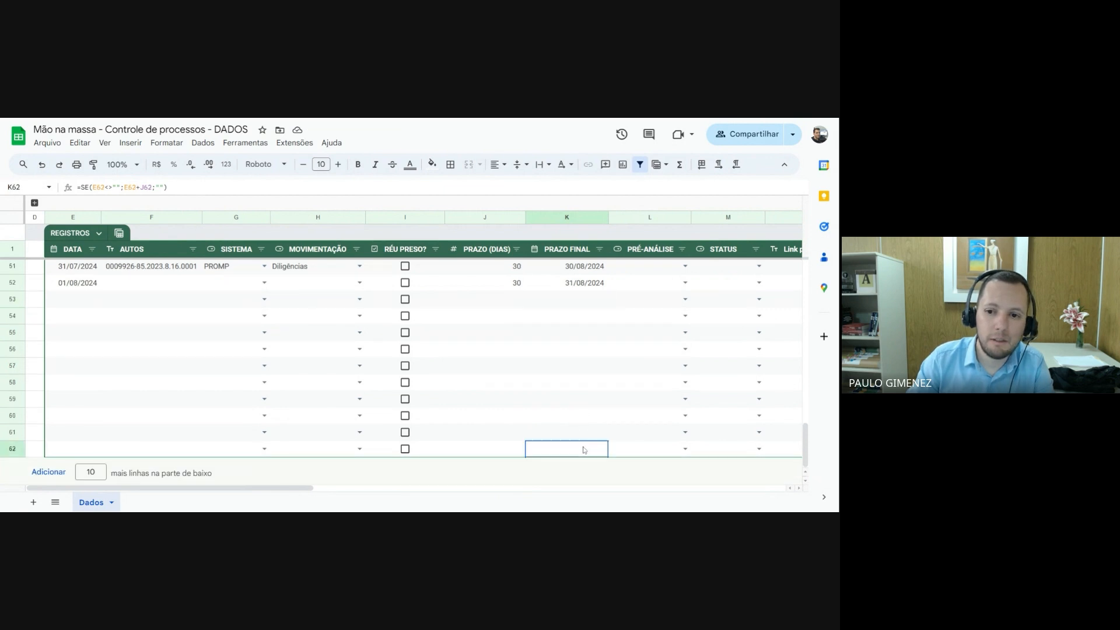
{"action": "left_click", "coordinate": [95, 472]}
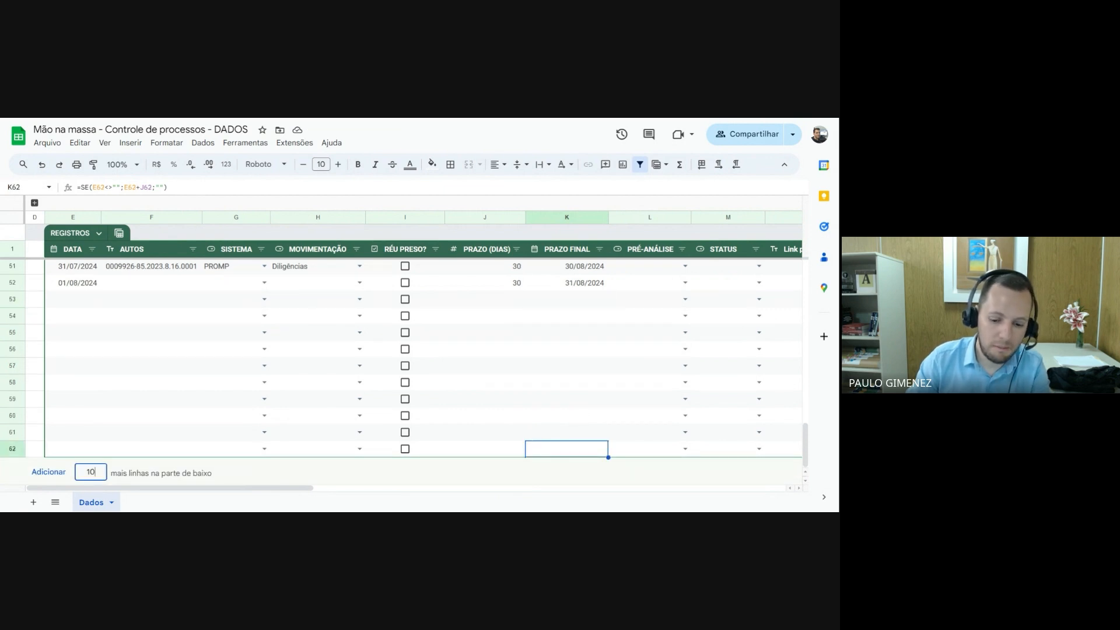
{"action": "key", "text": "Return"}
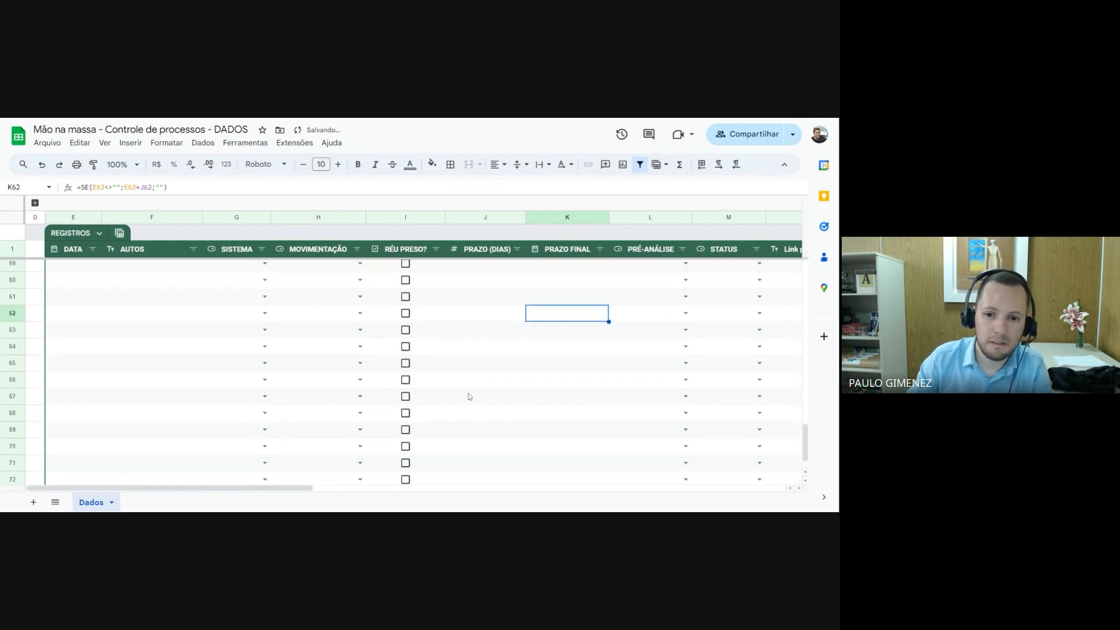
Check the PRAZO FINAL formula in several of the newly added rows, down to row 72
{"action": "scroll", "coordinate": [470, 395], "scroll_direction": "down", "scroll_amount": 1}
{"action": "left_click", "coordinate": [583, 403]}
{"action": "left_click", "coordinate": [571, 366]}
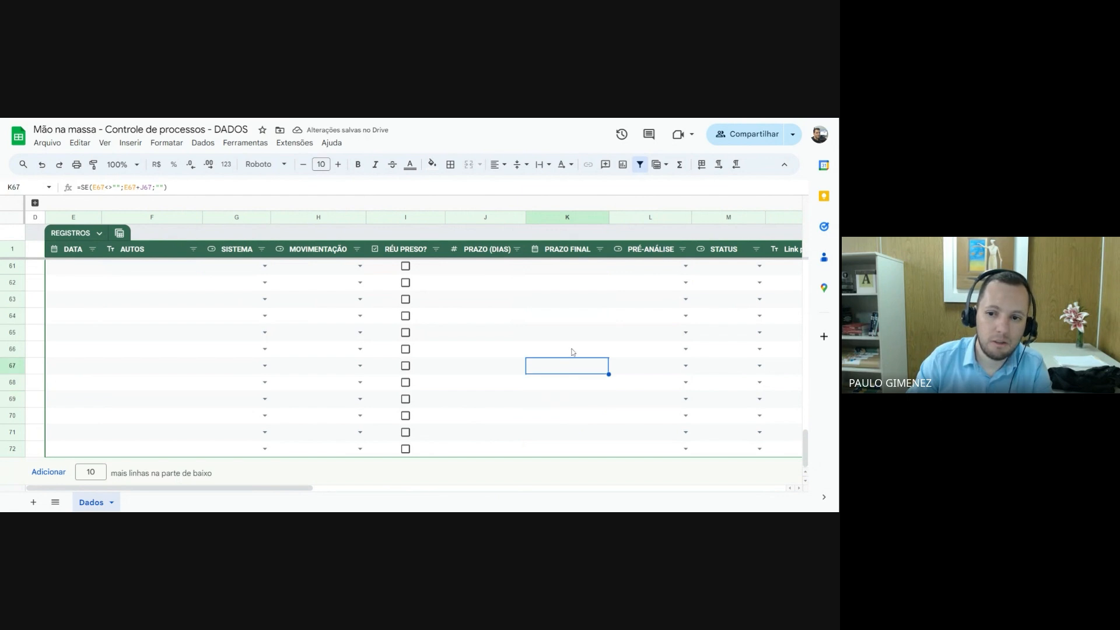
{"action": "left_click", "coordinate": [572, 350]}
{"action": "left_click", "coordinate": [545, 414]}
{"action": "left_click", "coordinate": [577, 452]}
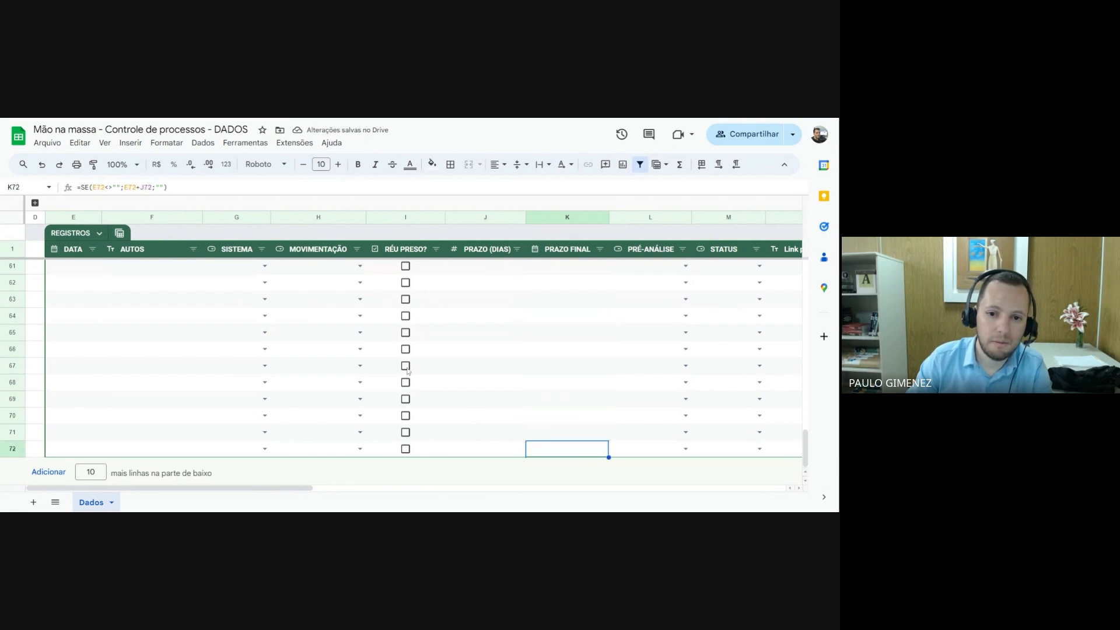
Test the RÉU PRESO? checkboxes in rows 67, 66 and 65, and clear each one again
{"action": "left_click", "coordinate": [406, 366]}
{"action": "left_click", "coordinate": [406, 365]}
{"action": "left_click", "coordinate": [406, 349]}
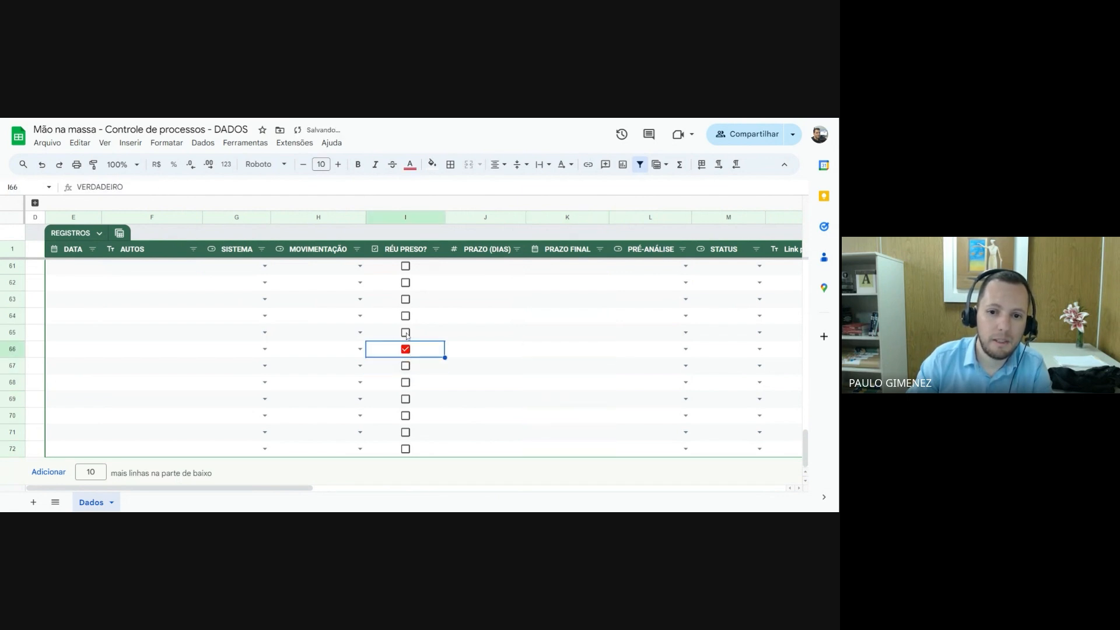
{"action": "key", "text": "ctrl+z"}
{"action": "left_click", "coordinate": [406, 333]}
{"action": "left_click", "coordinate": [406, 332]}
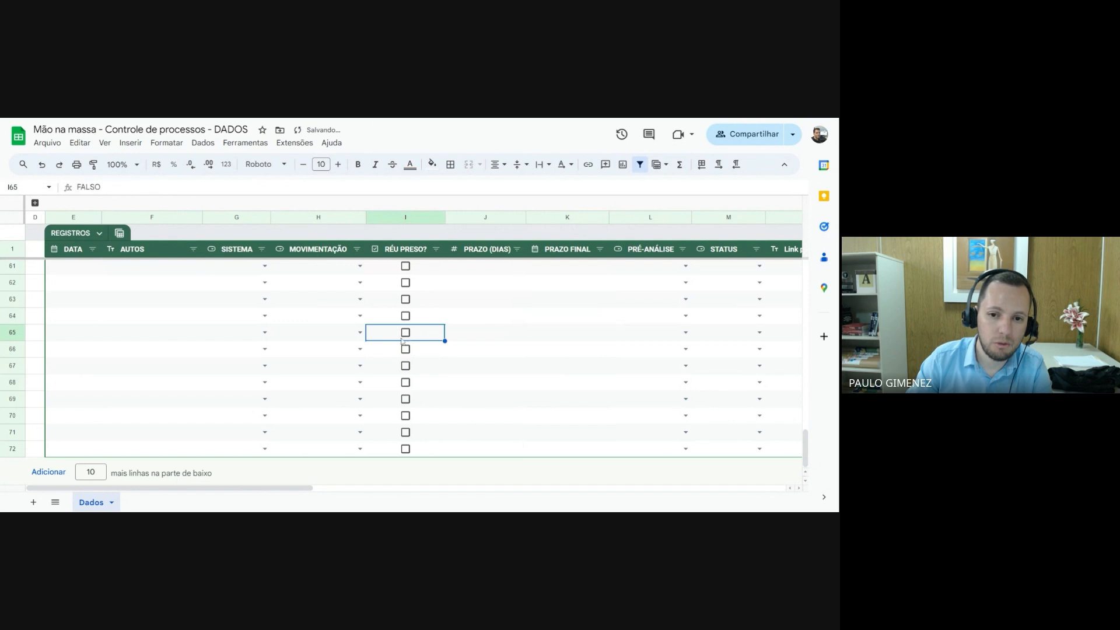
Review the REGISTROS records and their conditional formatting, from the empty rows up to the first entries
{"action": "scroll", "coordinate": [102, 418], "scroll_direction": "up", "scroll_amount": 5}
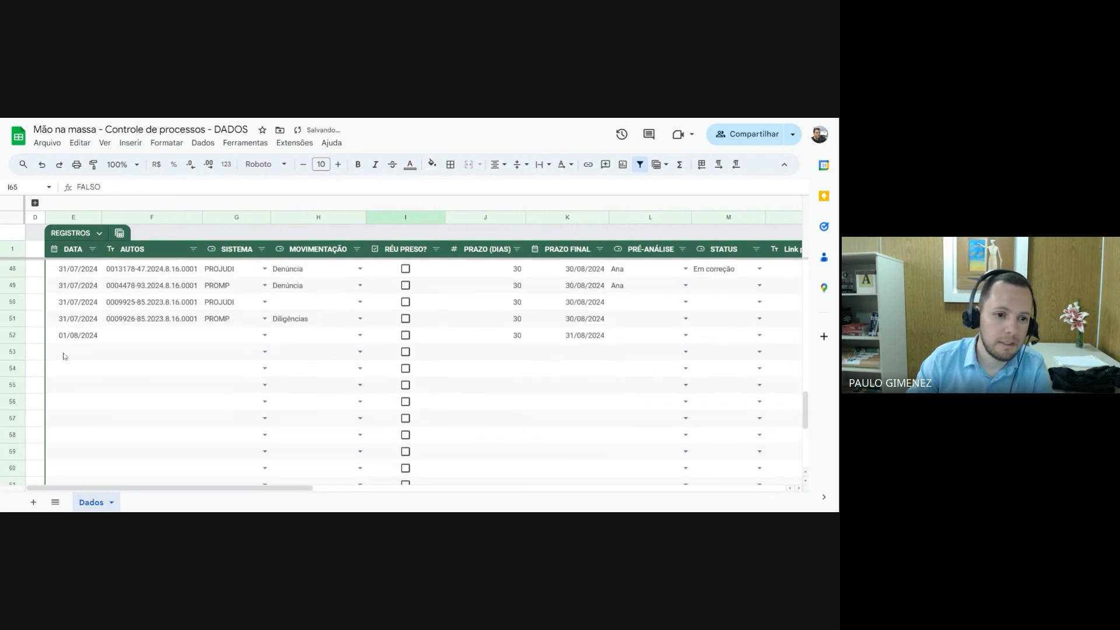
{"action": "scroll", "coordinate": [75, 379], "scroll_direction": "down", "scroll_amount": 5}
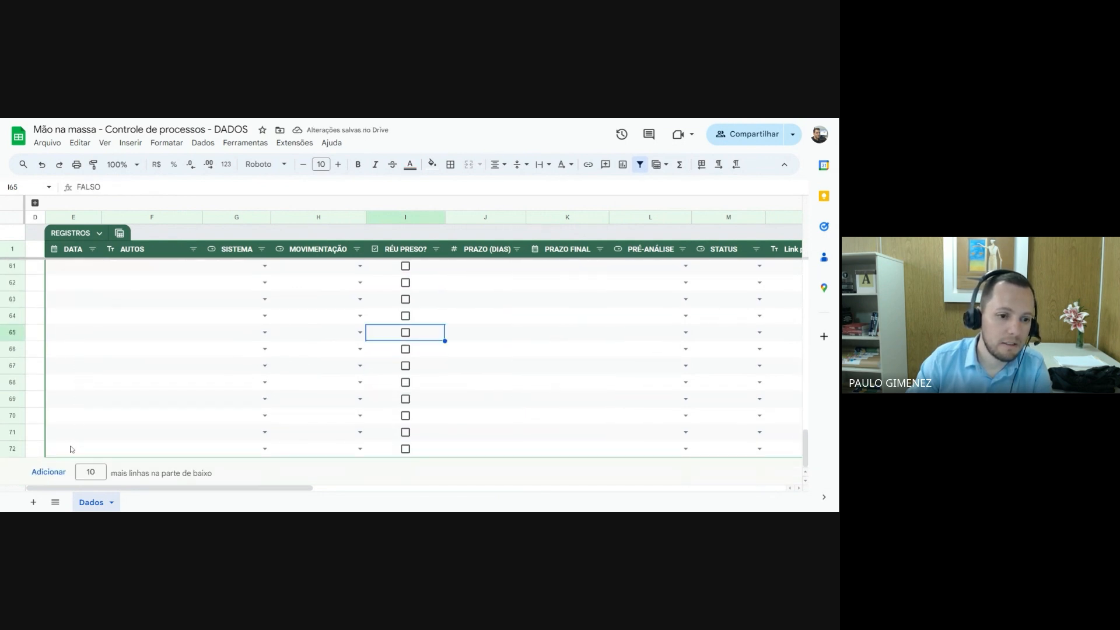
{"action": "left_click", "coordinate": [71, 449]}
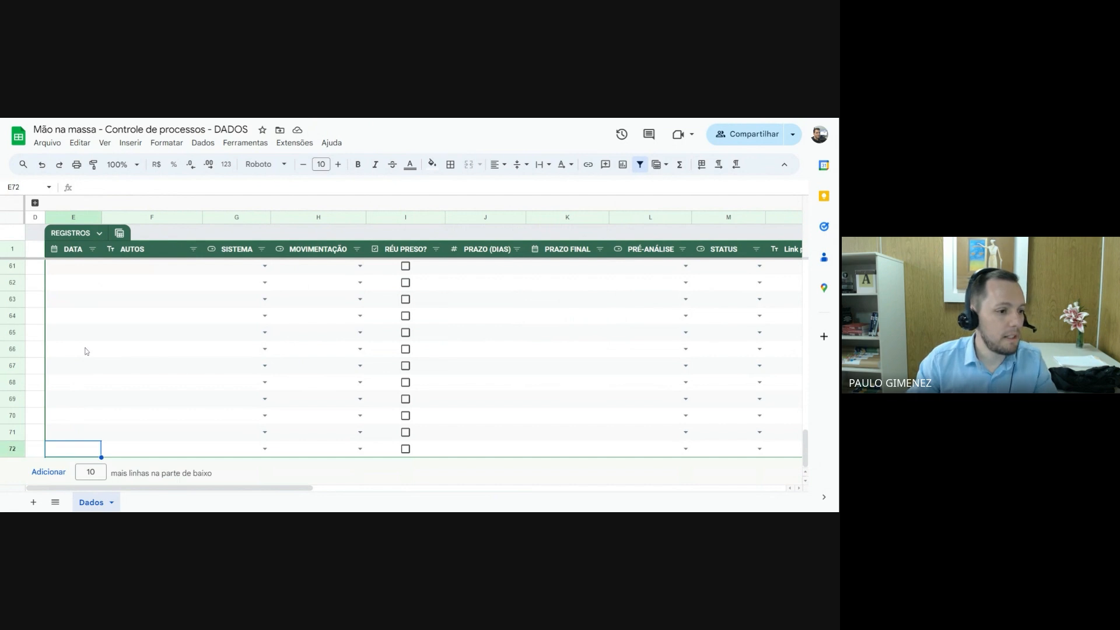
{"action": "scroll", "coordinate": [289, 415], "scroll_direction": "up", "scroll_amount": 11}
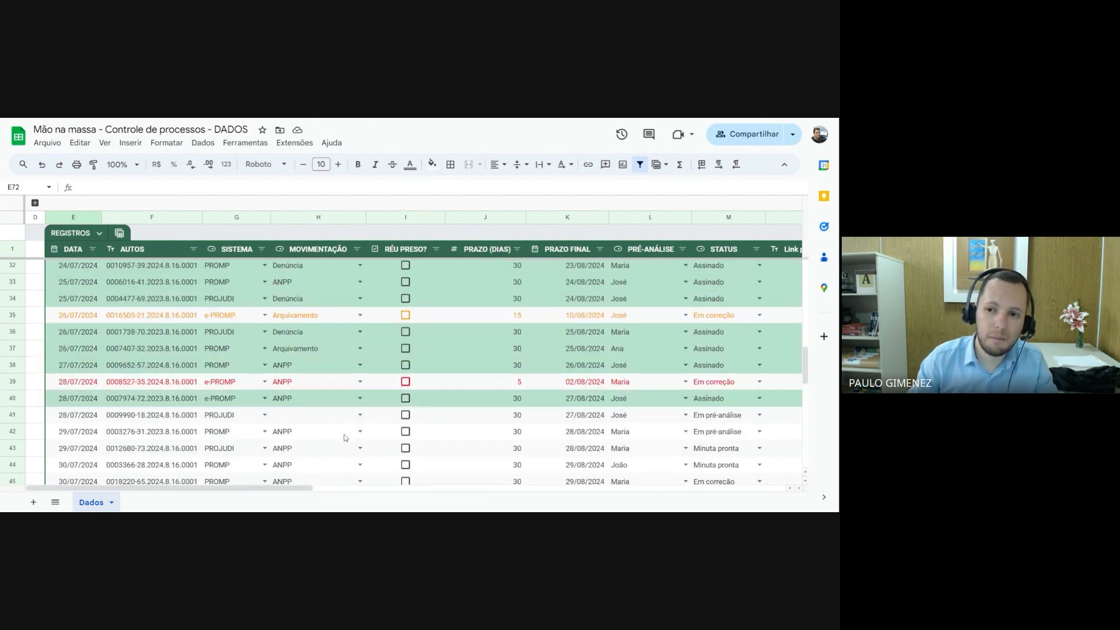
{"action": "scroll", "coordinate": [345, 438], "scroll_direction": "up", "scroll_amount": 8}
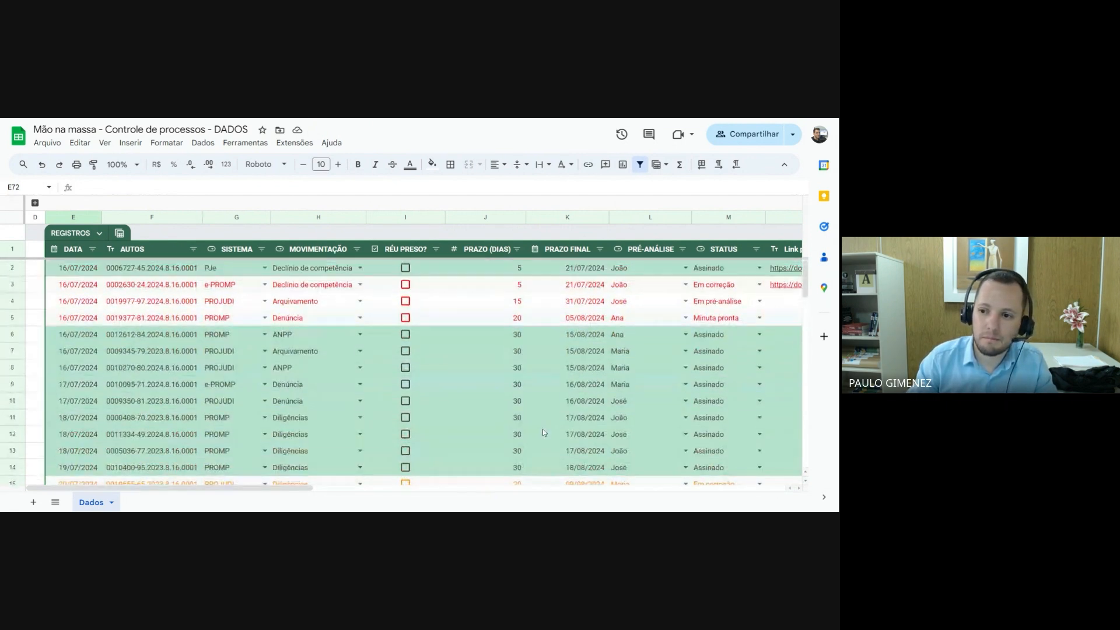
{"action": "scroll", "coordinate": [281, 387], "scroll_direction": "down", "scroll_amount": 12}
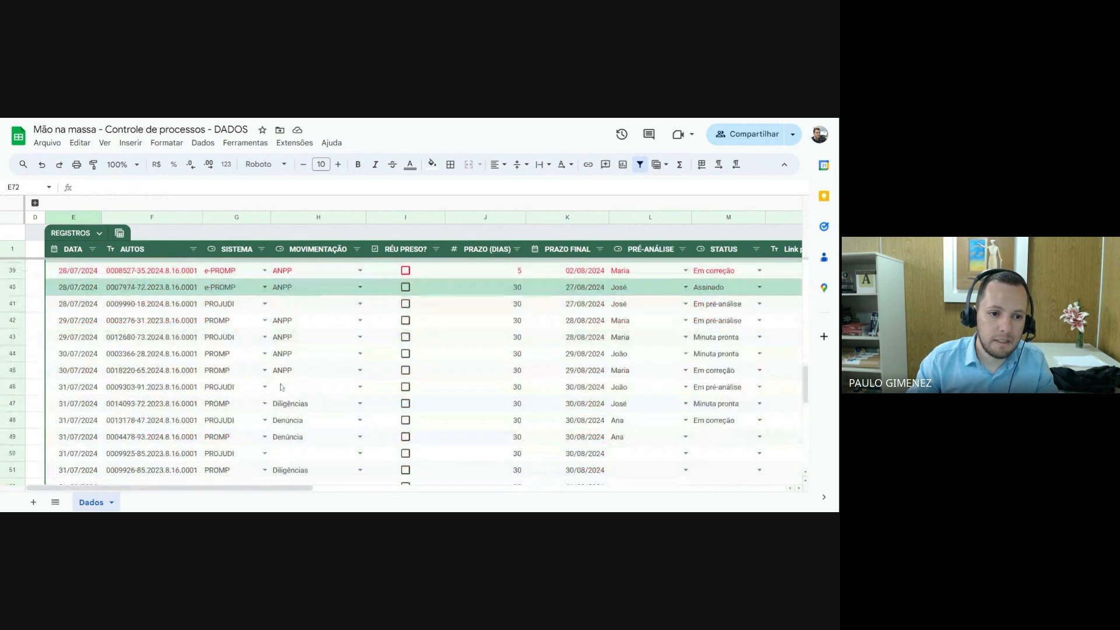
{"action": "scroll", "coordinate": [164, 371], "scroll_direction": "up", "scroll_amount": 12}
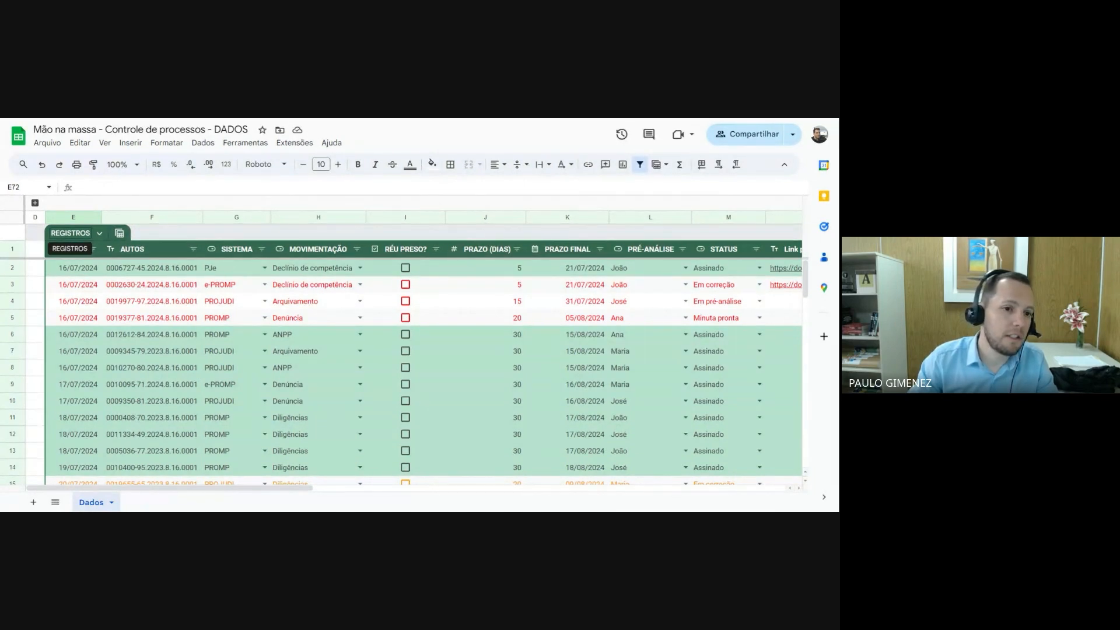
Create a view of the REGISTROS table grouped by DATA and save it as Agrupar por DATA
{"action": "left_click", "coordinate": [119, 234]}
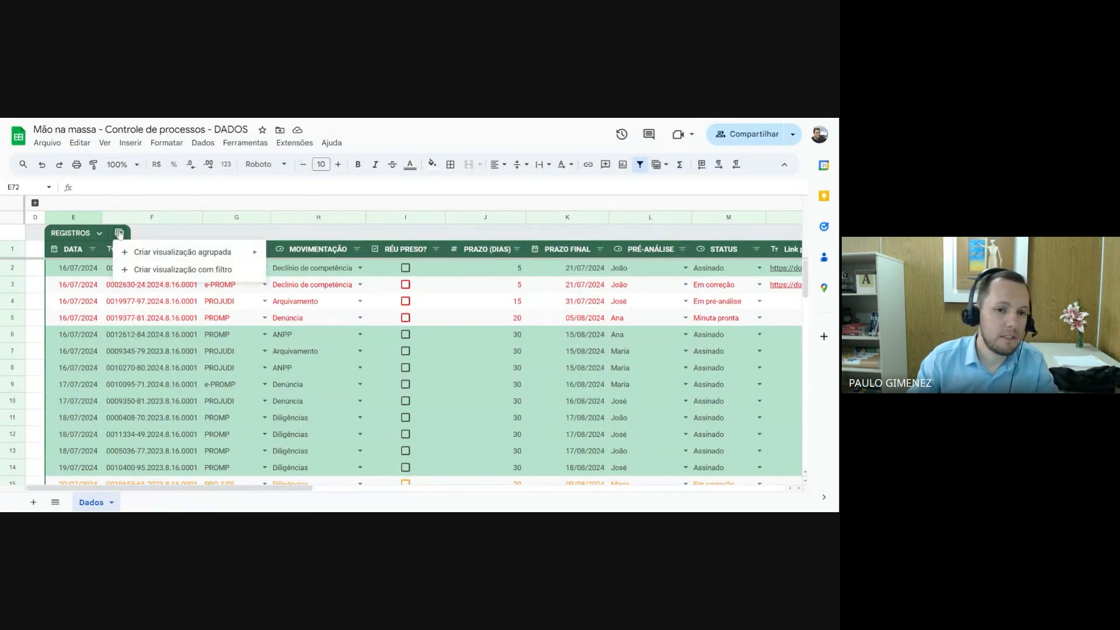
{"action": "mouse_move", "coordinate": [166, 255]}
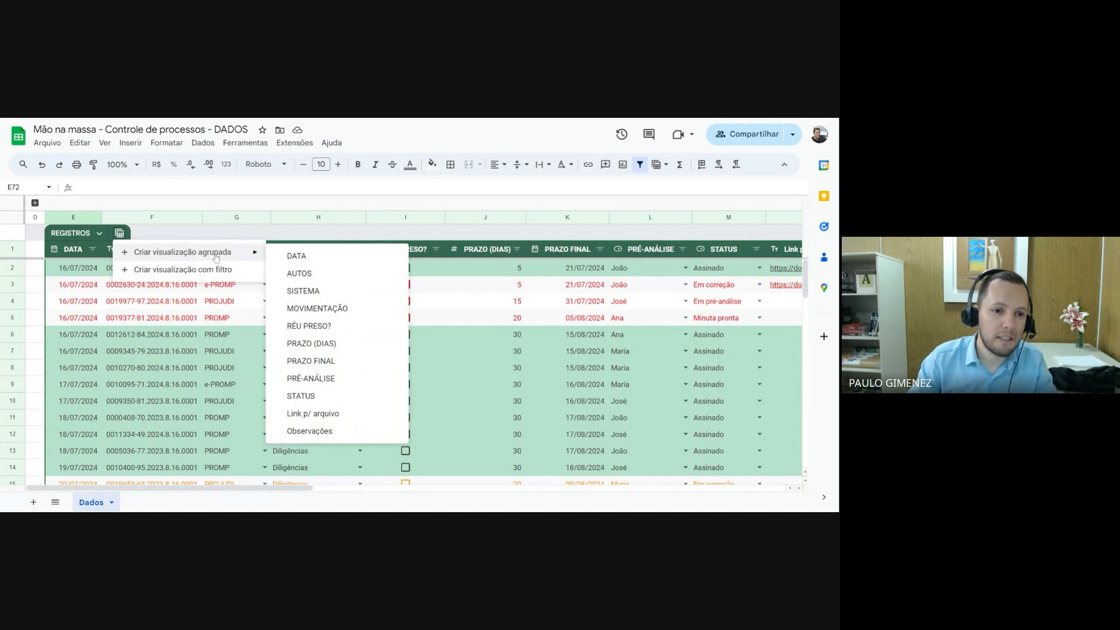
{"action": "left_click", "coordinate": [299, 256]}
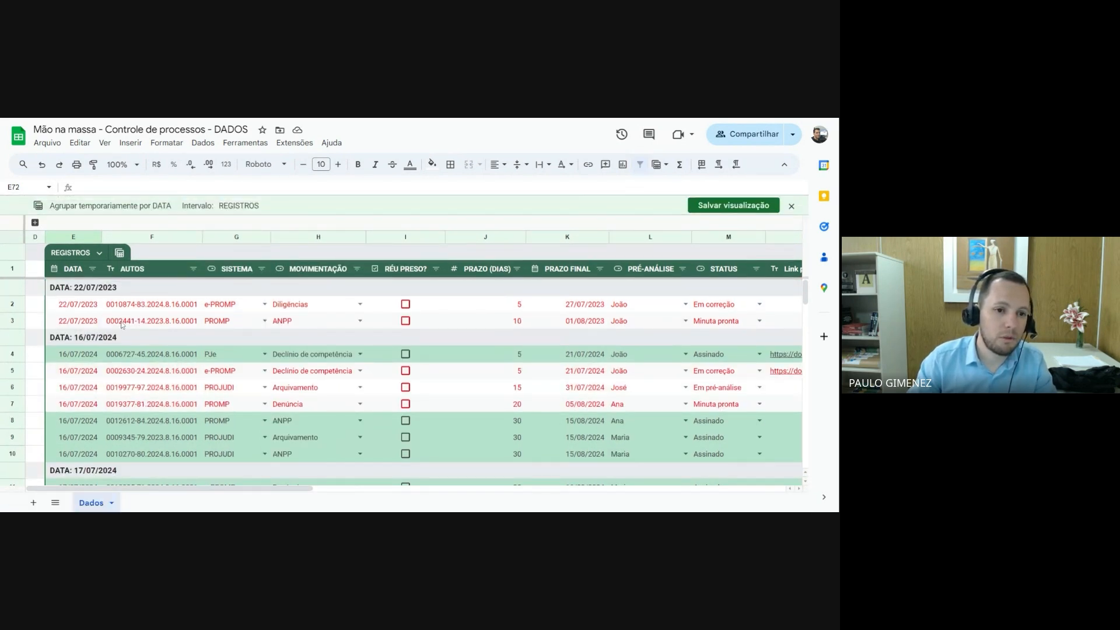
{"action": "left_click", "coordinate": [729, 207]}
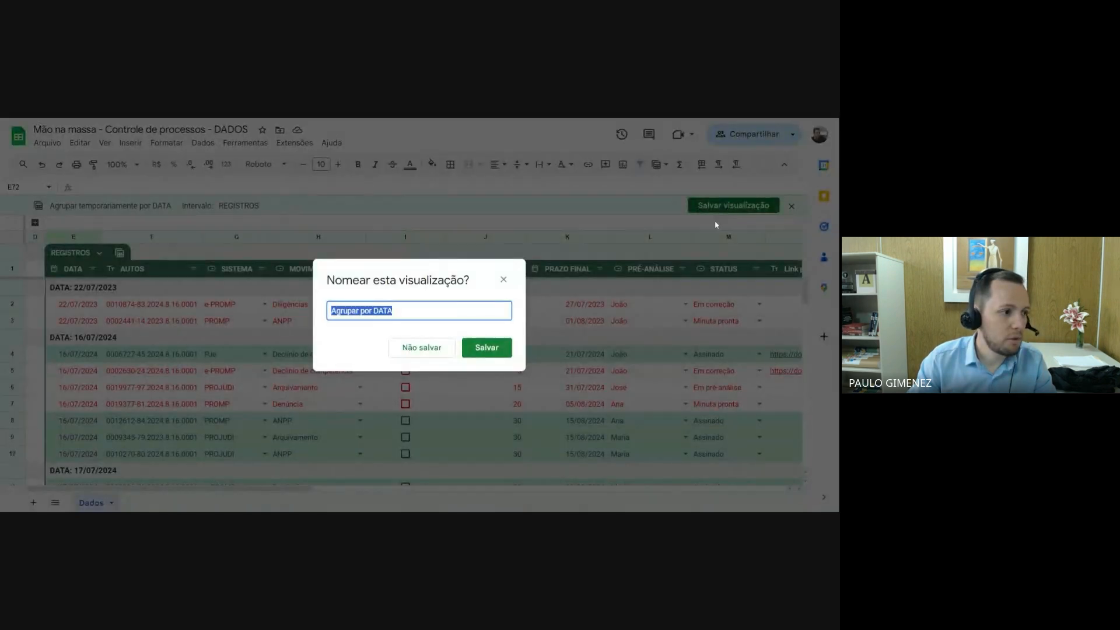
{"action": "left_click", "coordinate": [487, 348]}
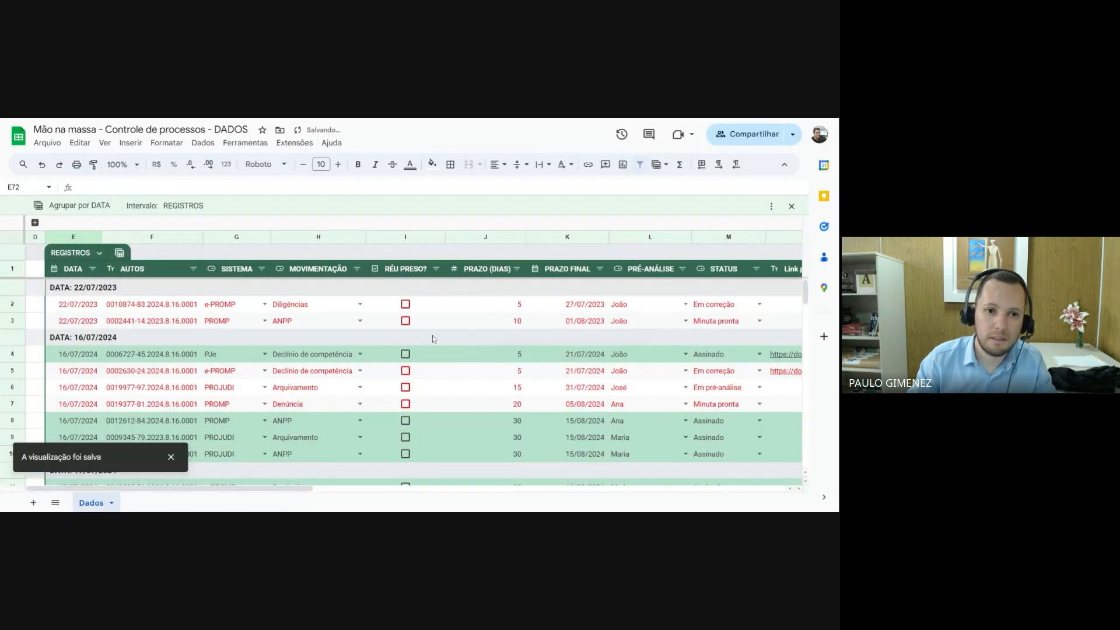
Check the table's list of saved views and look through the records grouped by date
{"action": "left_click", "coordinate": [120, 253]}
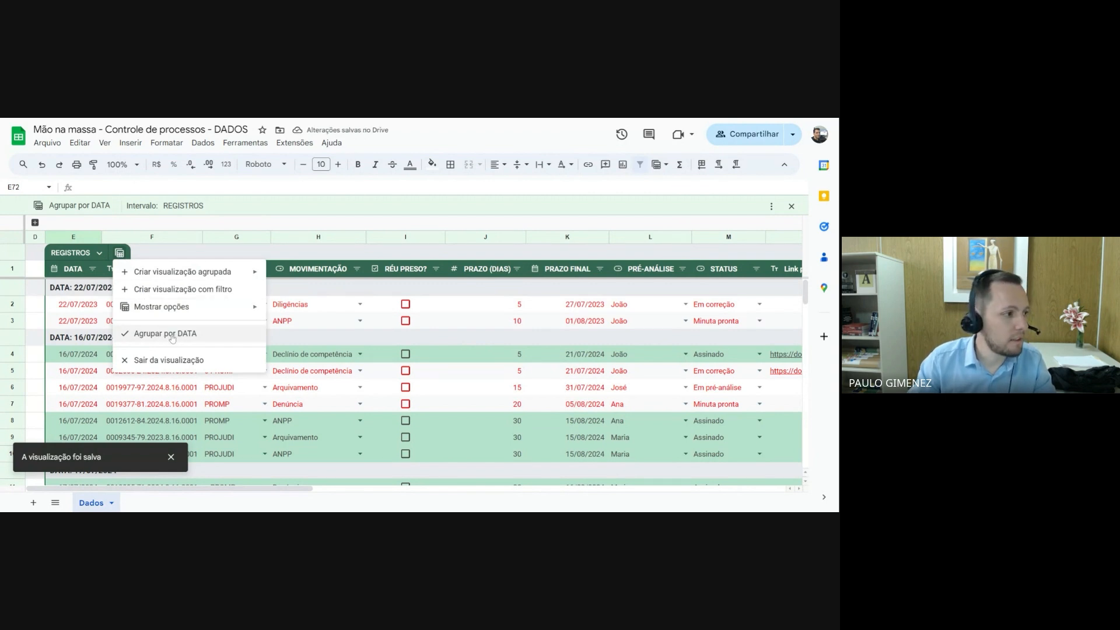
{"action": "left_click", "coordinate": [293, 256]}
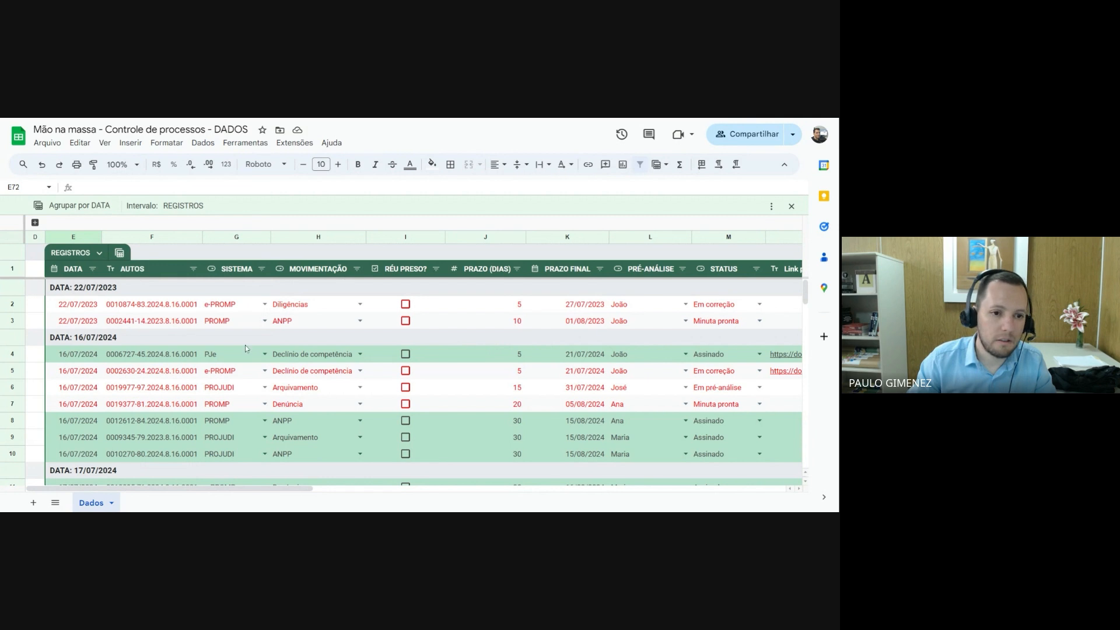
{"action": "scroll", "coordinate": [110, 331], "scroll_direction": "down", "scroll_amount": 15}
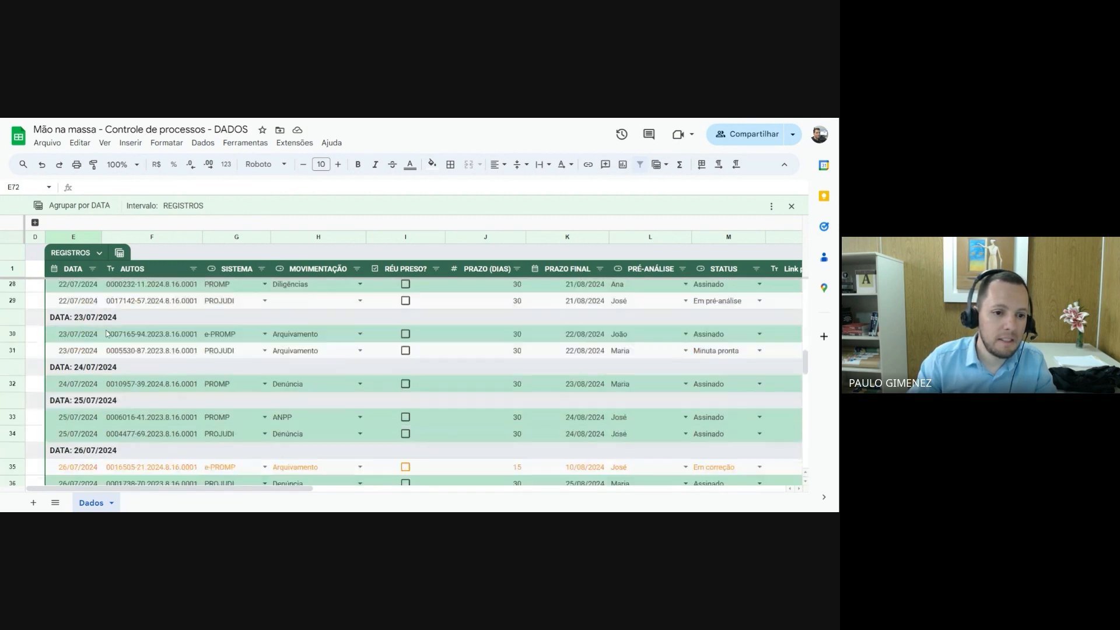
{"action": "scroll", "coordinate": [108, 333], "scroll_direction": "up", "scroll_amount": 2}
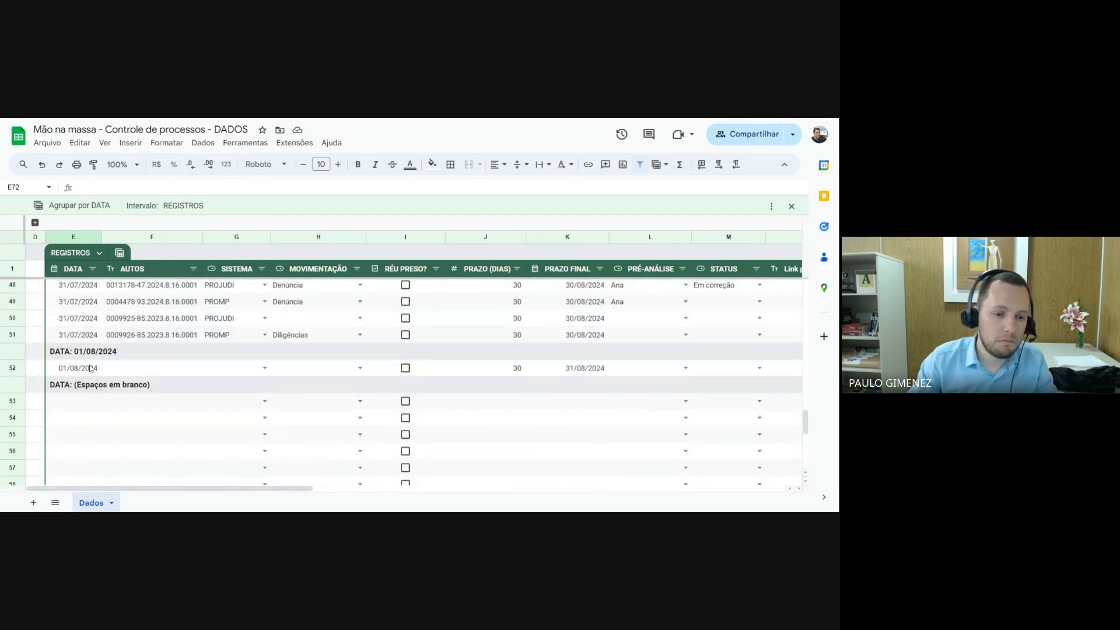
{"action": "scroll", "coordinate": [90, 368], "scroll_direction": "up", "scroll_amount": 3}
Enter 30/07/2024 in the DATA cell of row 53 and refresh the grouping
{"action": "scroll", "coordinate": [78, 419], "scroll_direction": "down", "scroll_amount": 1}
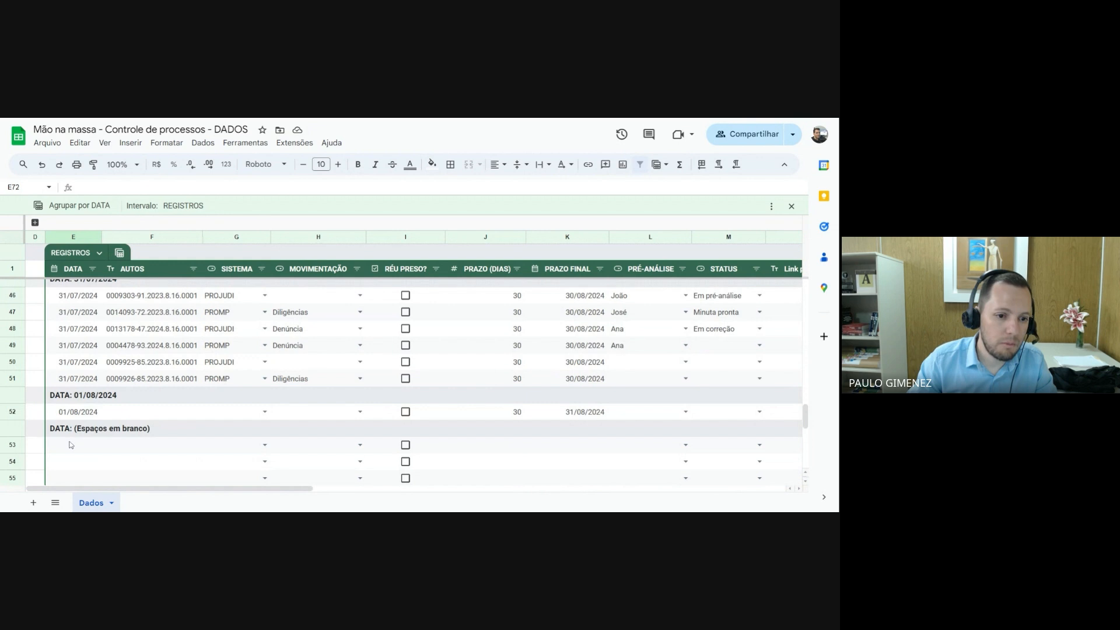
{"action": "left_click", "coordinate": [71, 445]}
{"action": "type", "text": "30/07"}
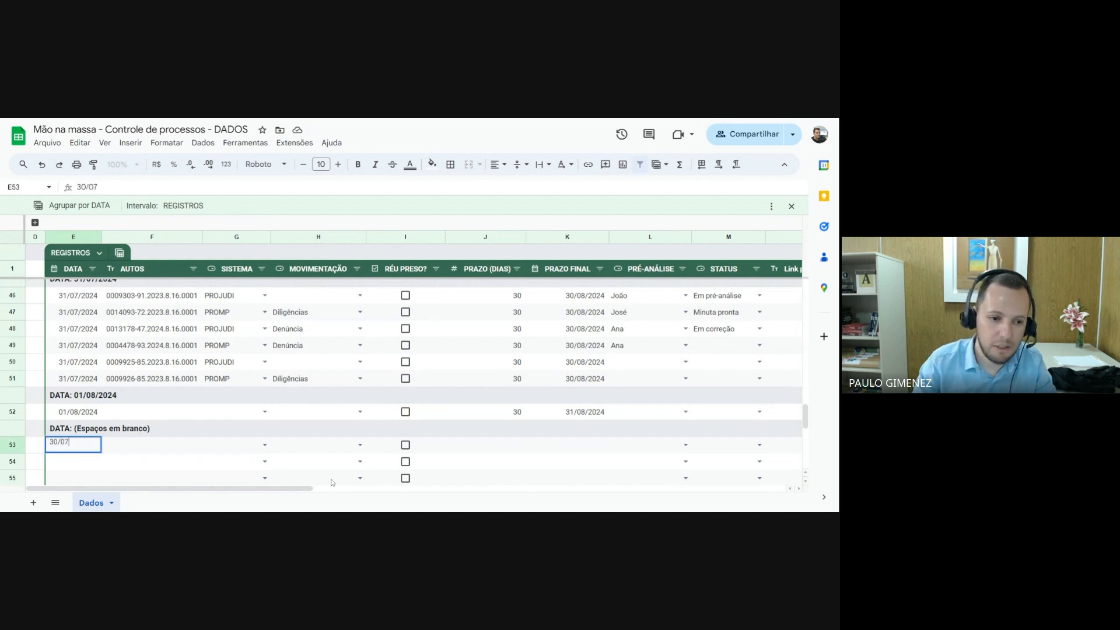
{"action": "type", "text": "/2024"}
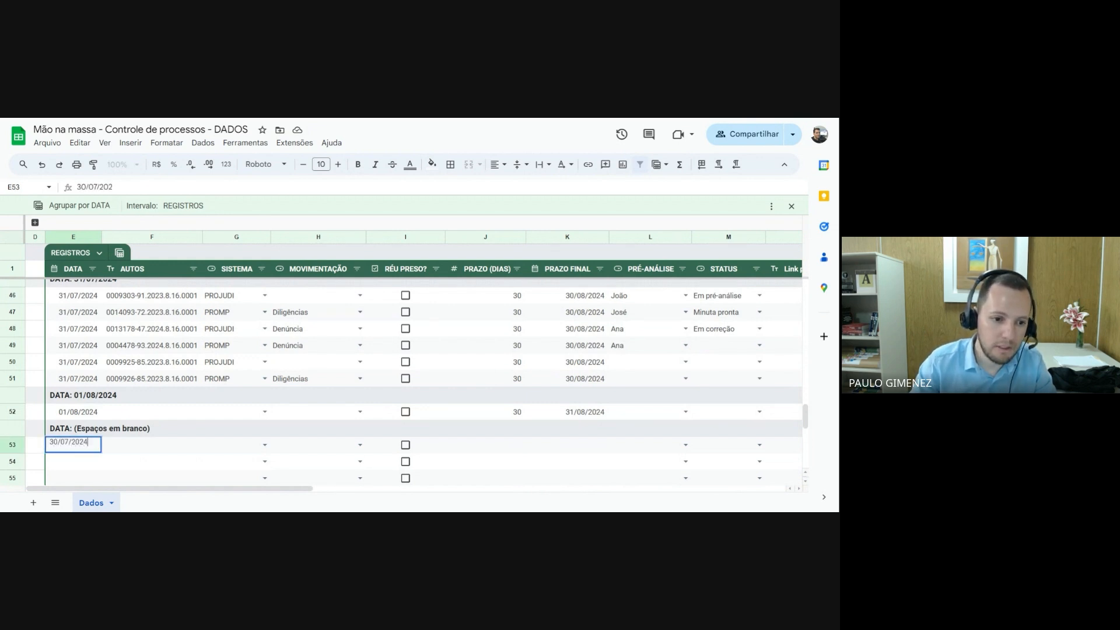
{"action": "key", "text": "Return"}
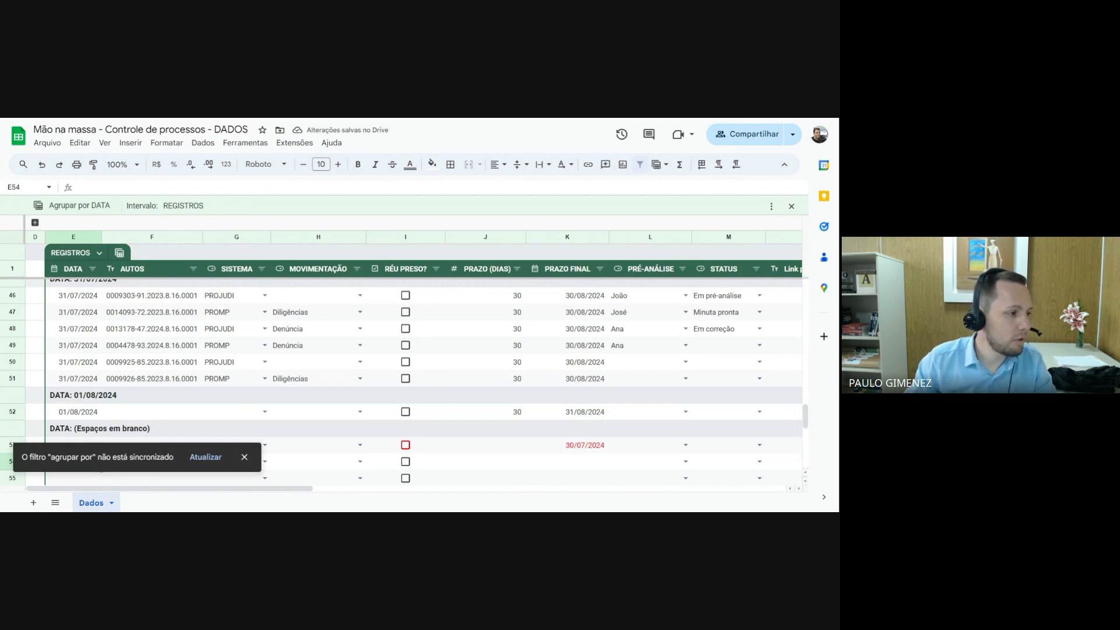
{"action": "left_click", "coordinate": [214, 461]}
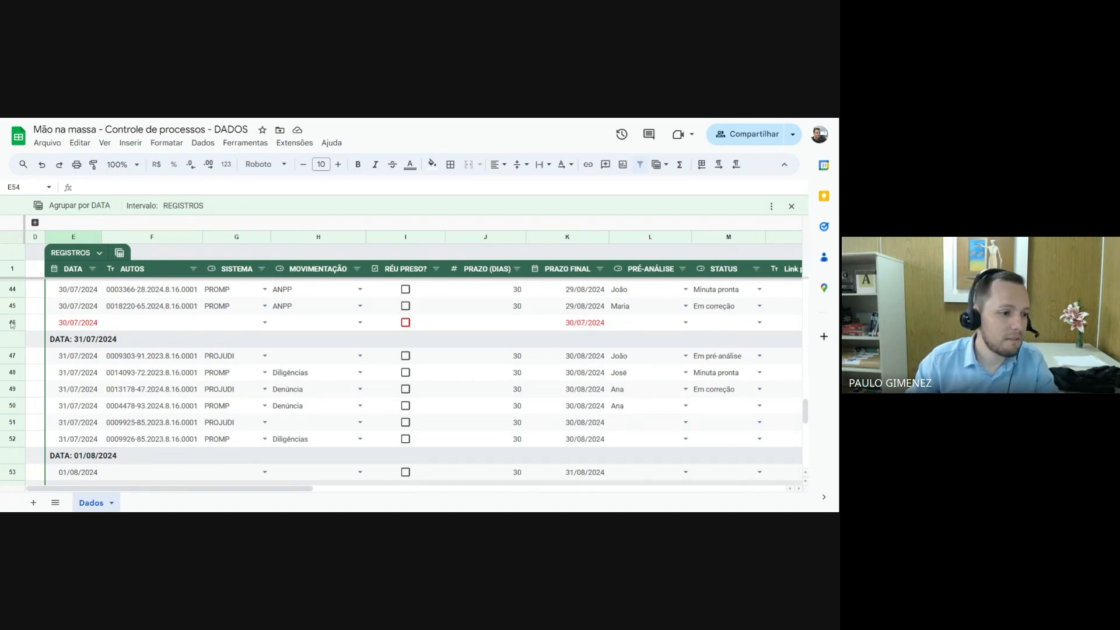
Examine where the new 30/07/2024 record sits among the date groups, including the group of blank dates
{"action": "scroll", "coordinate": [161, 363], "scroll_direction": "up", "scroll_amount": 3}
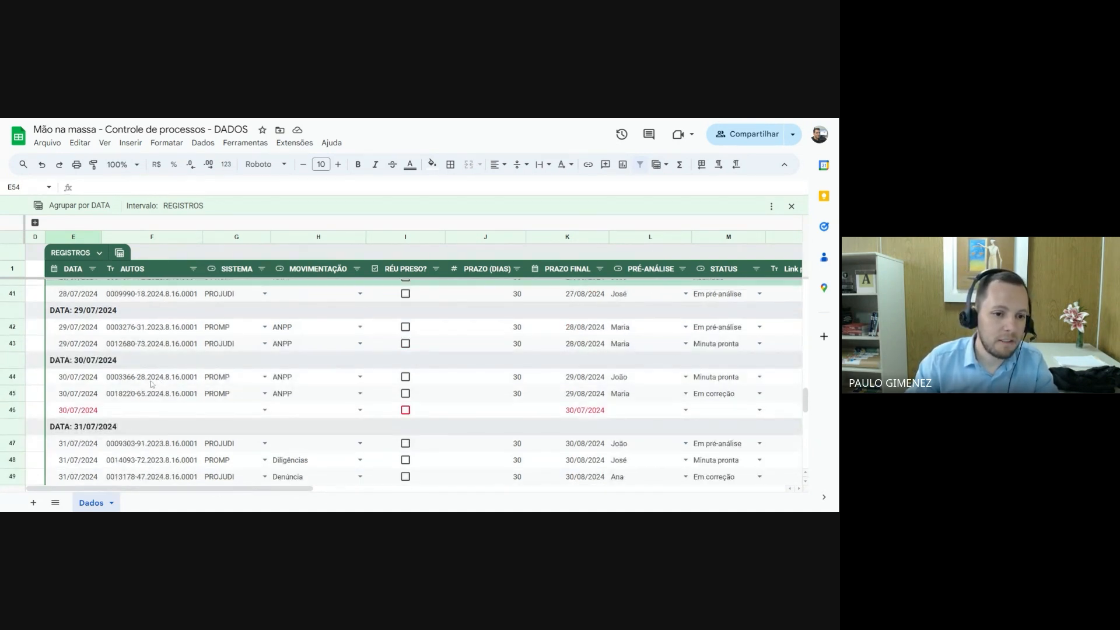
{"action": "scroll", "coordinate": [151, 384], "scroll_direction": "down", "scroll_amount": 3}
{"action": "scroll", "coordinate": [115, 417], "scroll_direction": "down", "scroll_amount": 4}
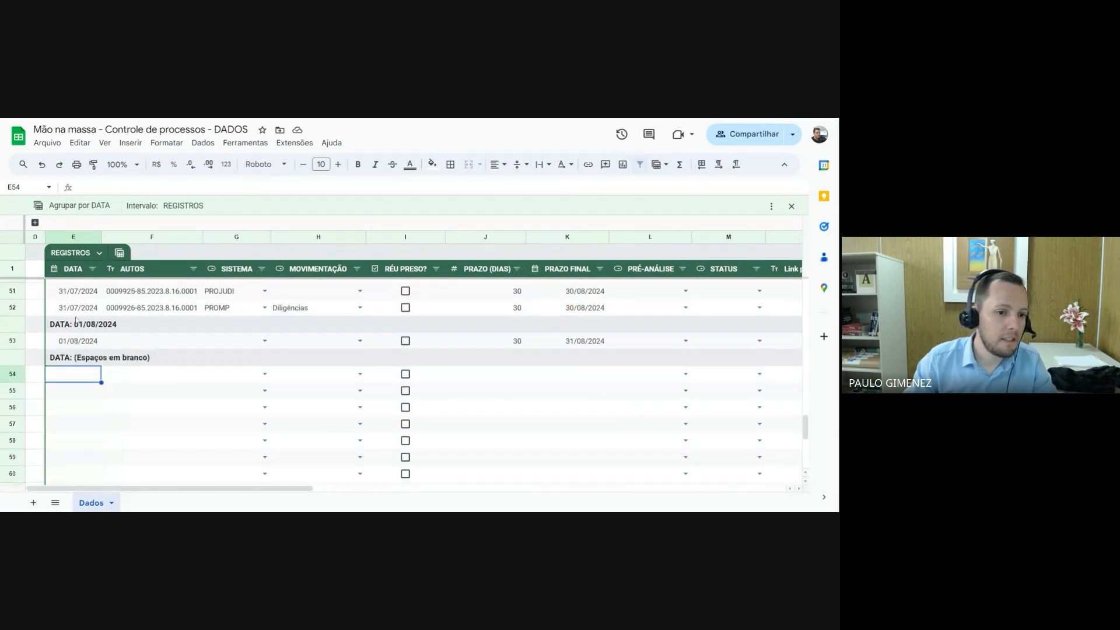
{"action": "scroll", "coordinate": [293, 366], "scroll_direction": "up", "scroll_amount": 3}
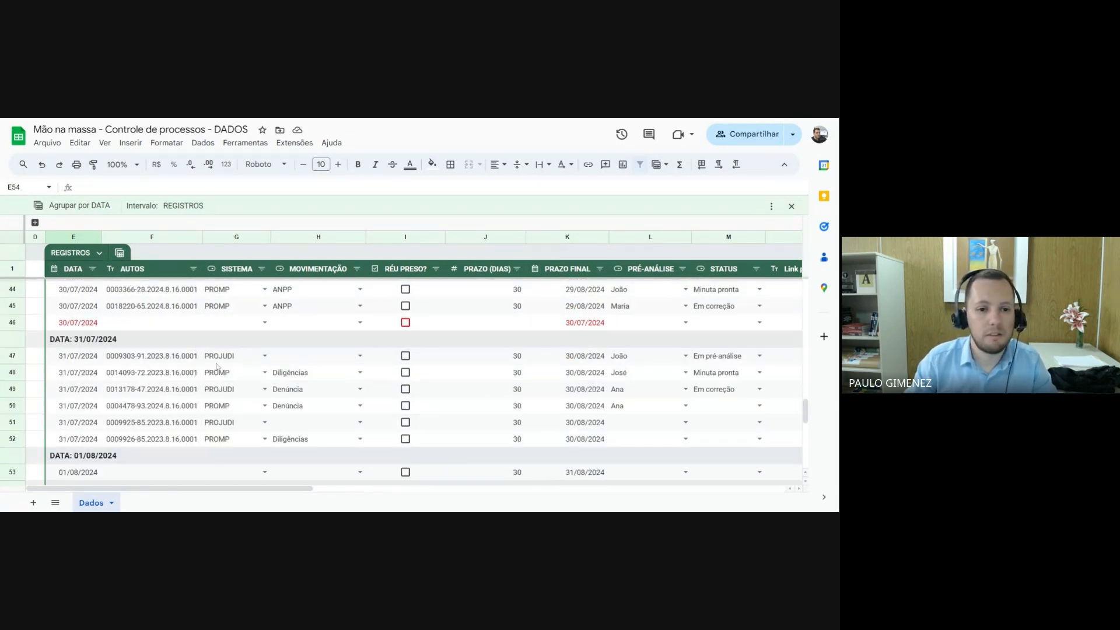
{"action": "left_click", "coordinate": [149, 323]}
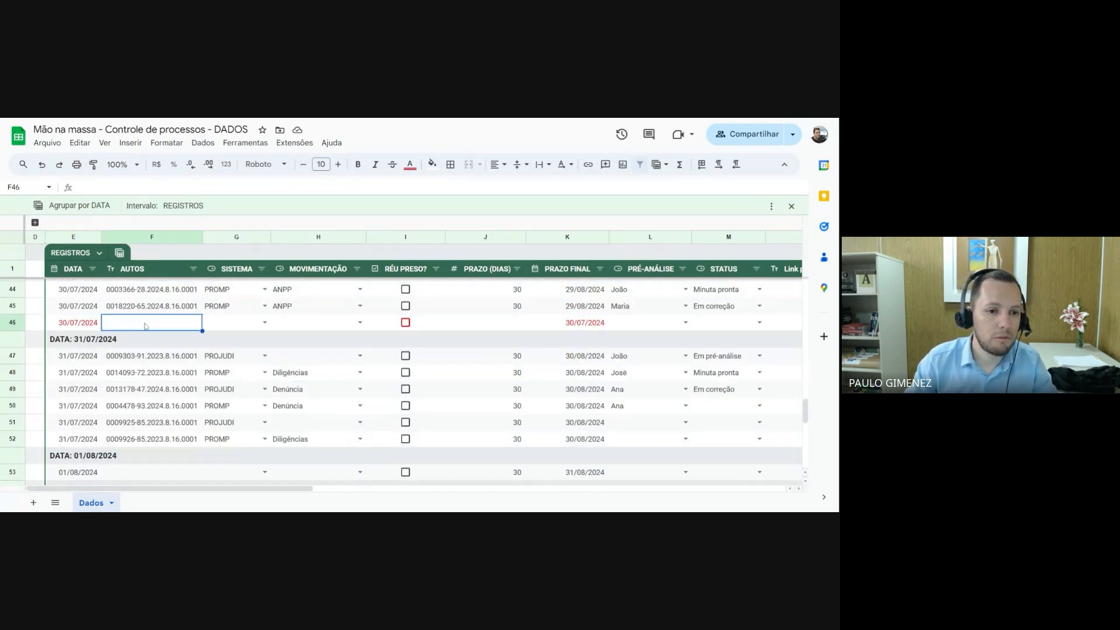
{"action": "scroll", "coordinate": [140, 364], "scroll_direction": "down", "scroll_amount": 1}
{"action": "scroll", "coordinate": [140, 364], "scroll_direction": "up", "scroll_amount": 5}
{"action": "scroll", "coordinate": [140, 364], "scroll_direction": "up", "scroll_amount": 15}
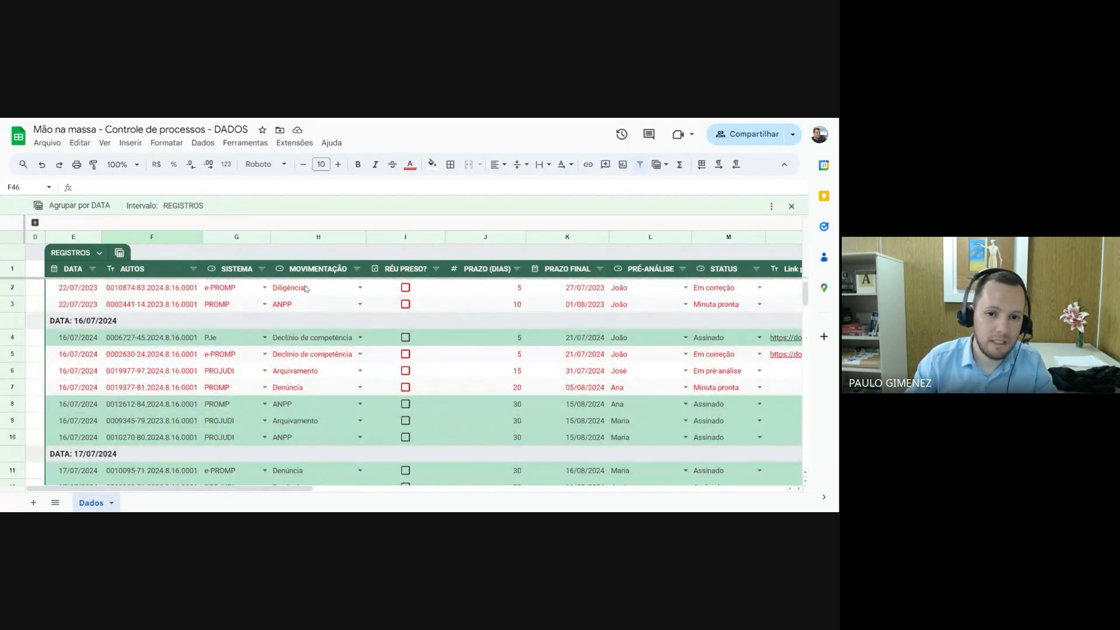
Create a view of the REGISTROS table grouped by SISTEMA and save it as Agrupar por SISTEMA
{"action": "left_click", "coordinate": [119, 253]}
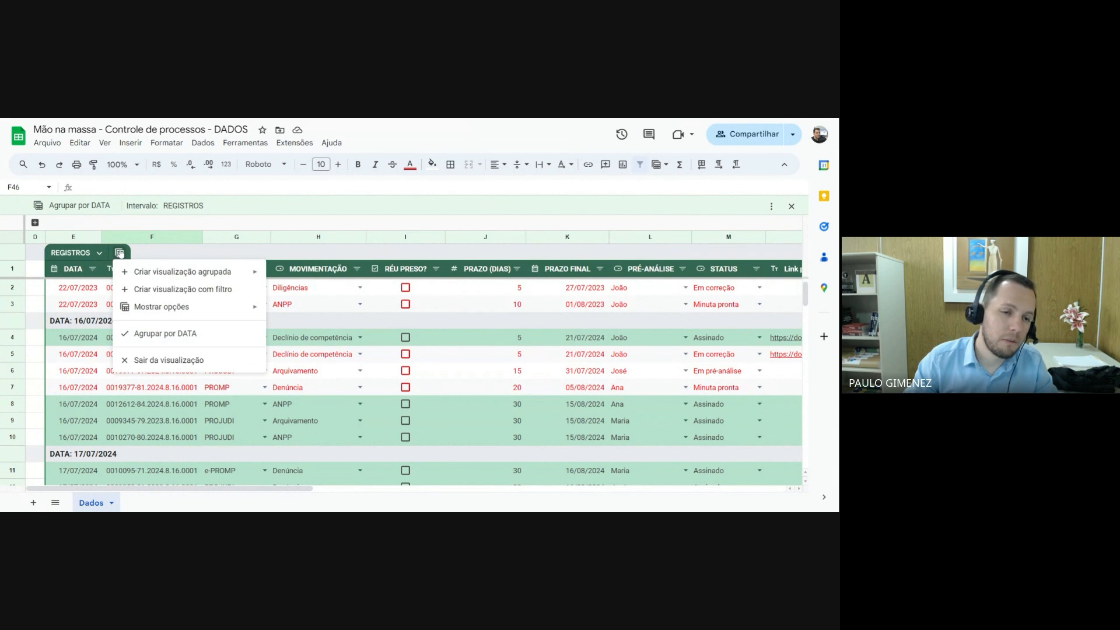
{"action": "mouse_move", "coordinate": [154, 274]}
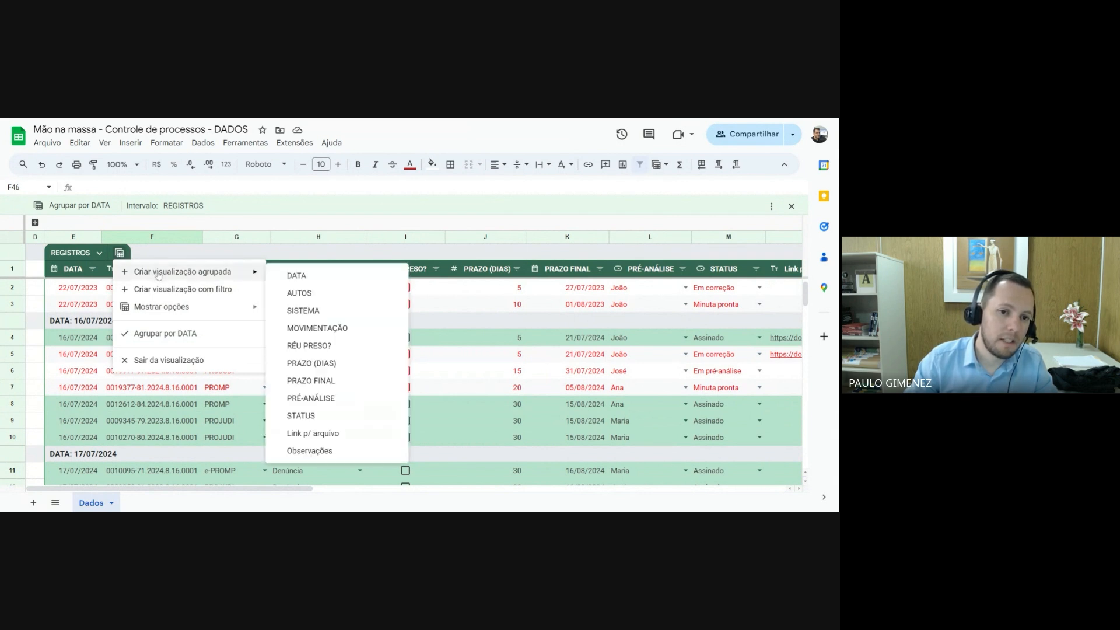
{"action": "left_click", "coordinate": [303, 313]}
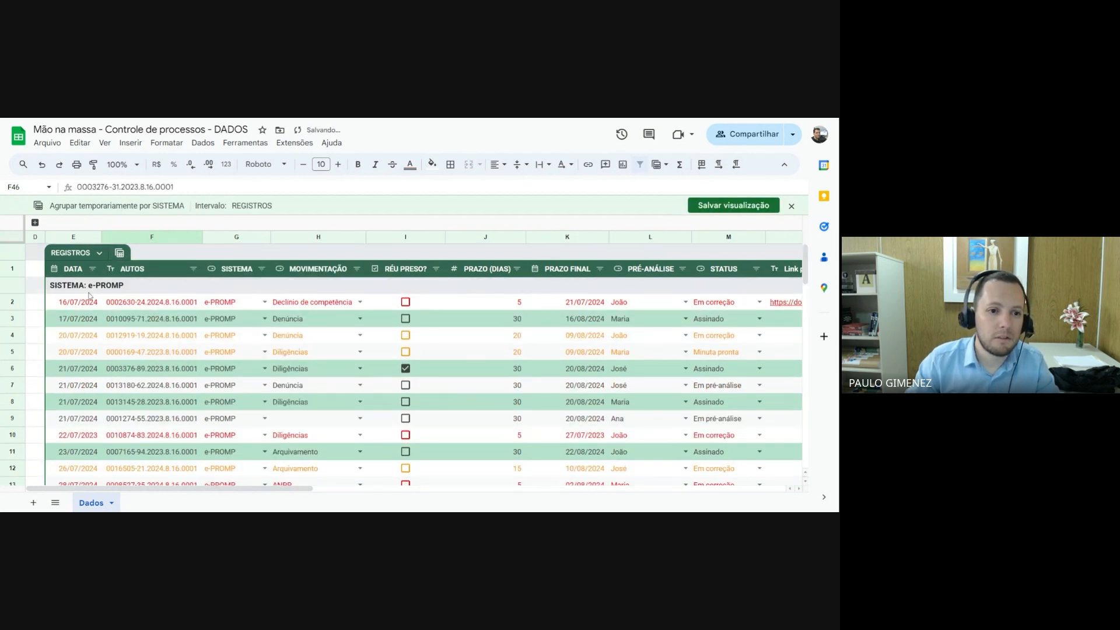
{"action": "scroll", "coordinate": [318, 343], "scroll_direction": "down", "scroll_amount": 3}
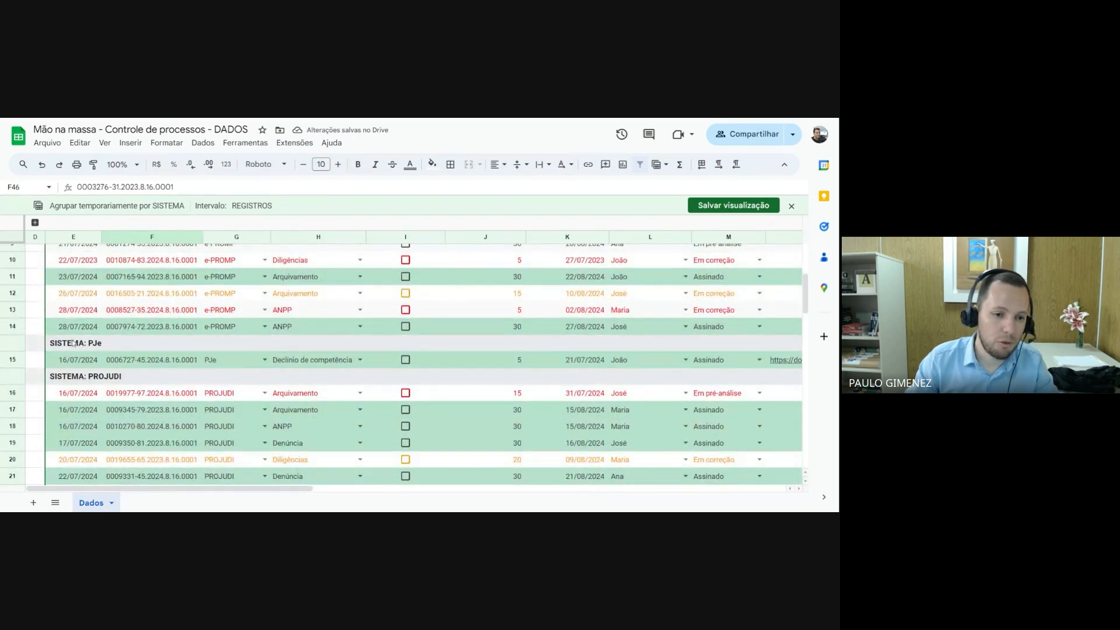
{"action": "scroll", "coordinate": [329, 367], "scroll_direction": "down", "scroll_amount": 3}
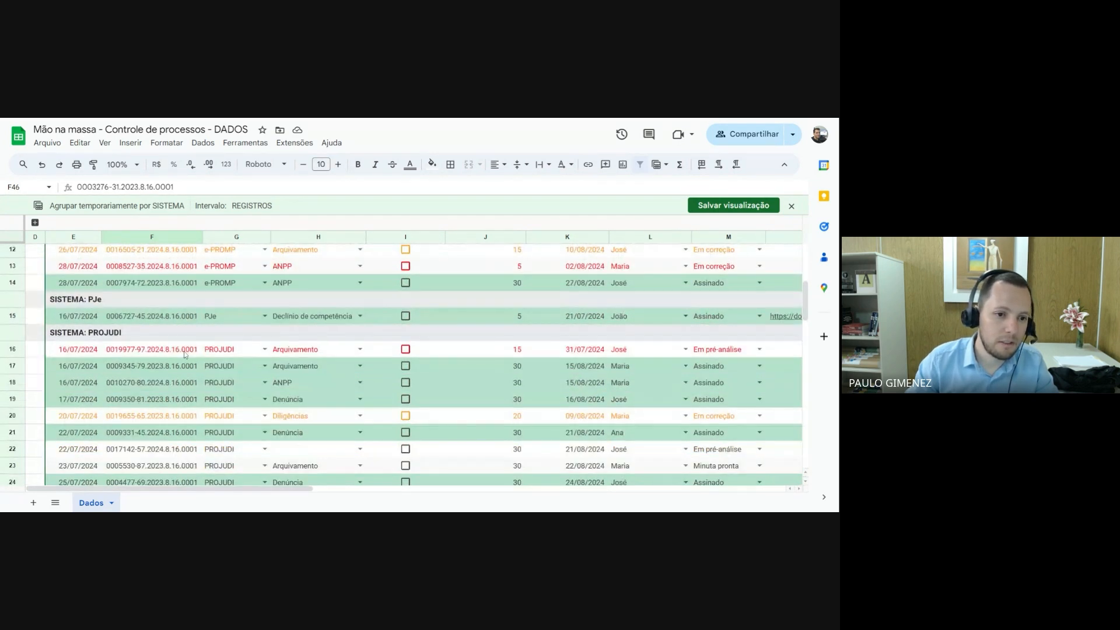
{"action": "scroll", "coordinate": [187, 351], "scroll_direction": "down", "scroll_amount": 6}
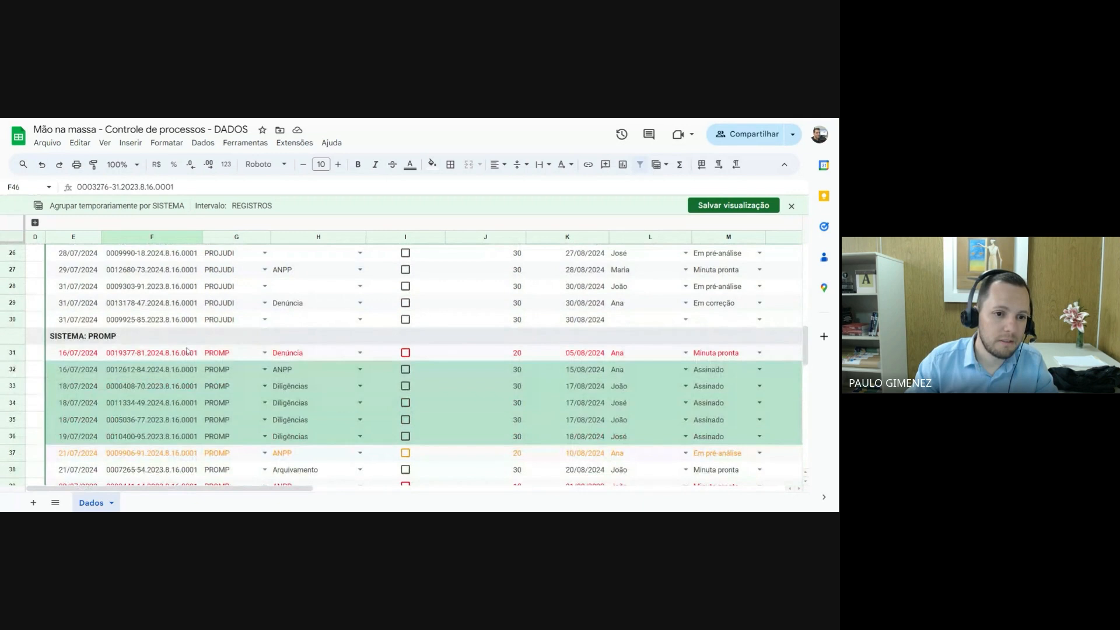
{"action": "scroll", "coordinate": [188, 350], "scroll_direction": "down", "scroll_amount": 3}
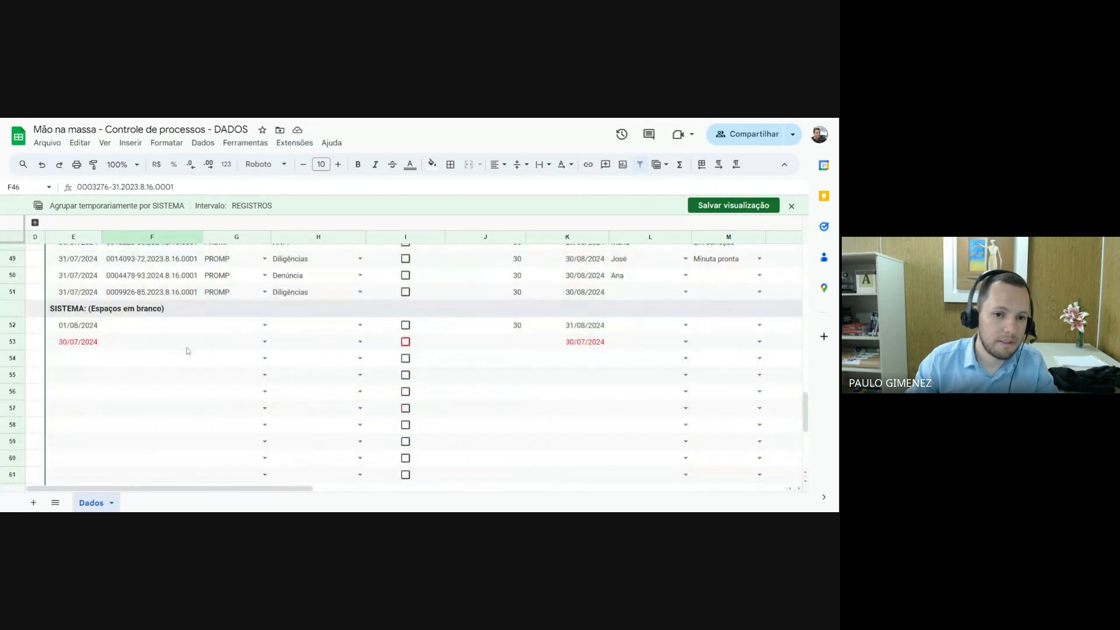
{"action": "scroll", "coordinate": [188, 351], "scroll_direction": "up", "scroll_amount": 15}
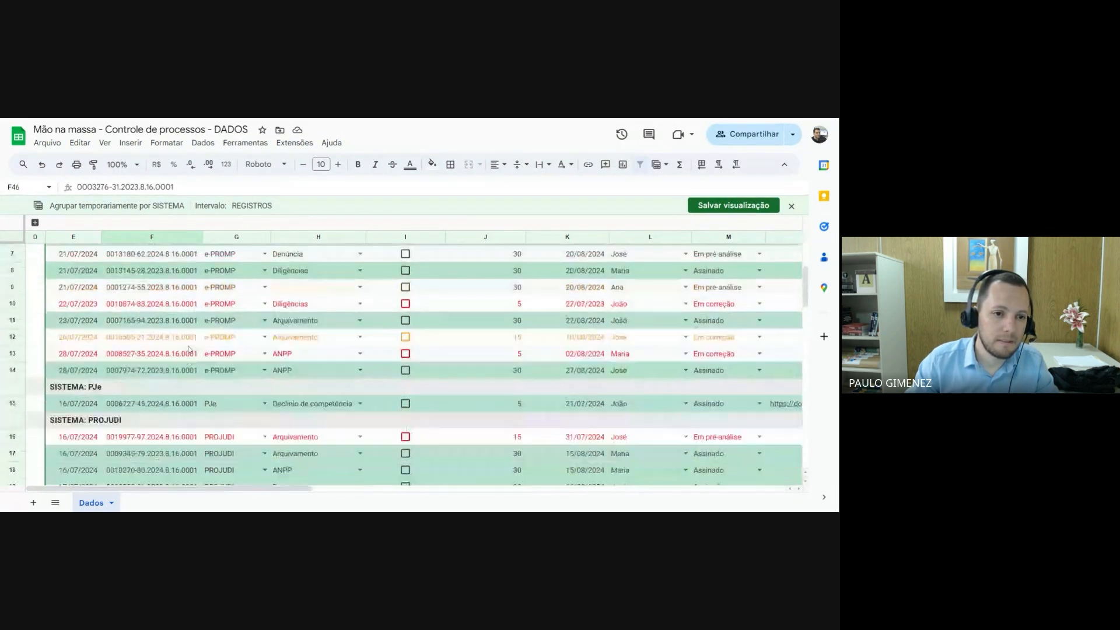
{"action": "left_click", "coordinate": [714, 206]}
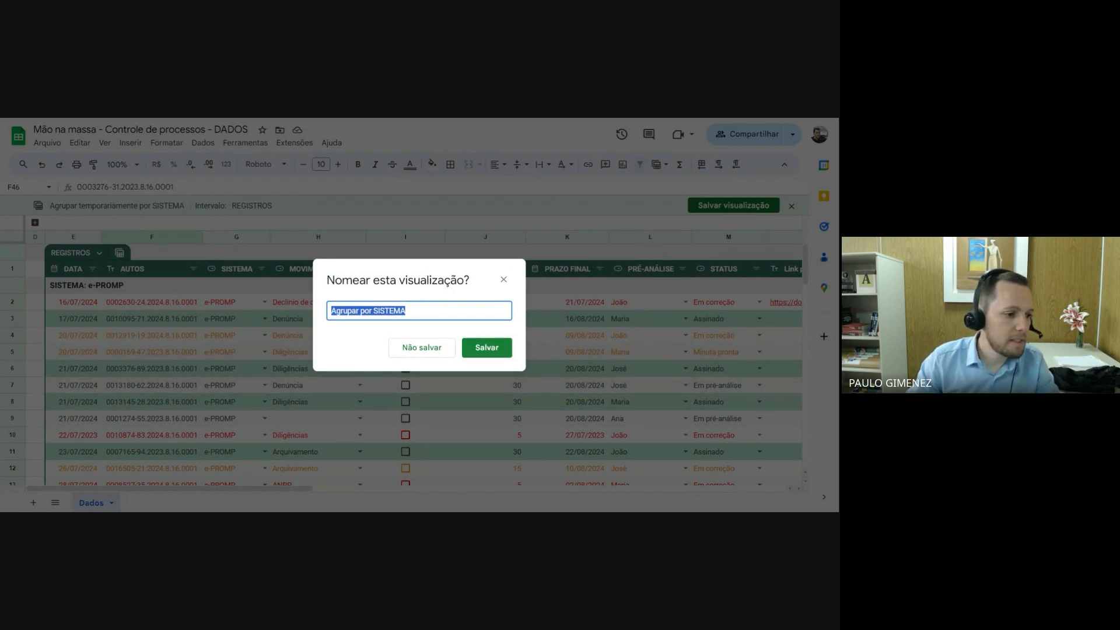
{"action": "left_click", "coordinate": [484, 348]}
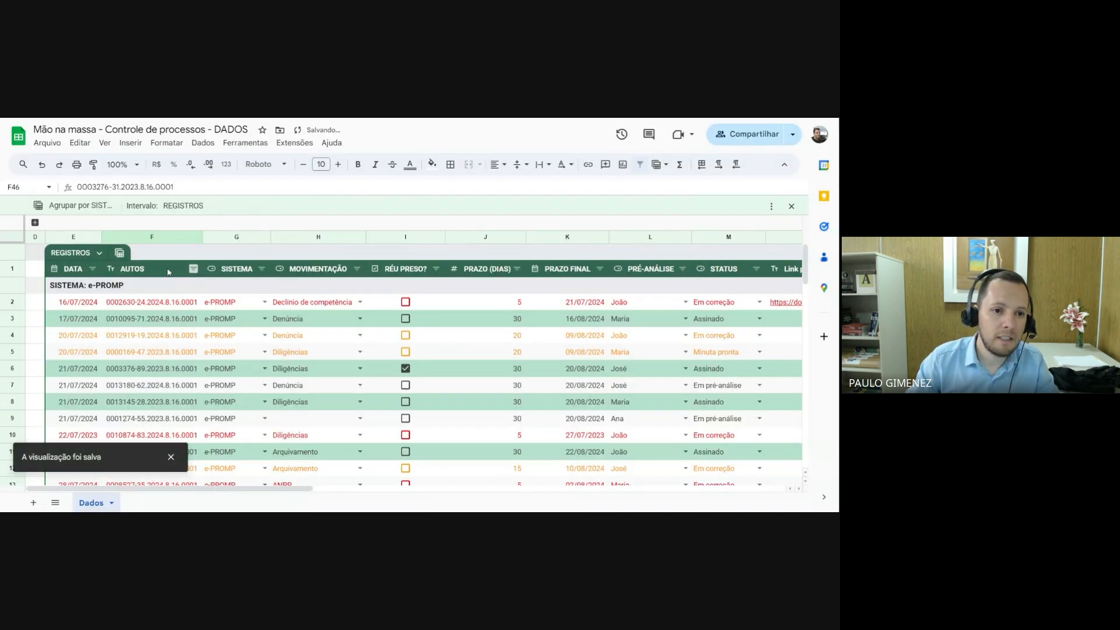
Create a view of the REGISTROS table grouped by MOVIMENTAÇÃO and save it as Agrupar por MOVIMENTAÇÃO
{"action": "left_click", "coordinate": [119, 252]}
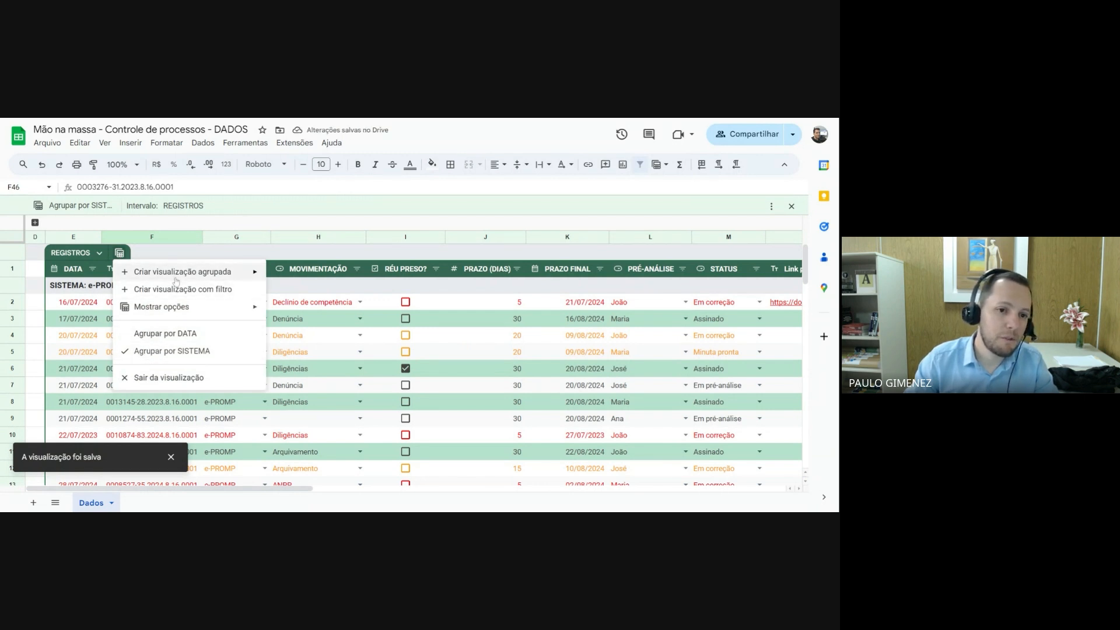
{"action": "mouse_move", "coordinate": [176, 279]}
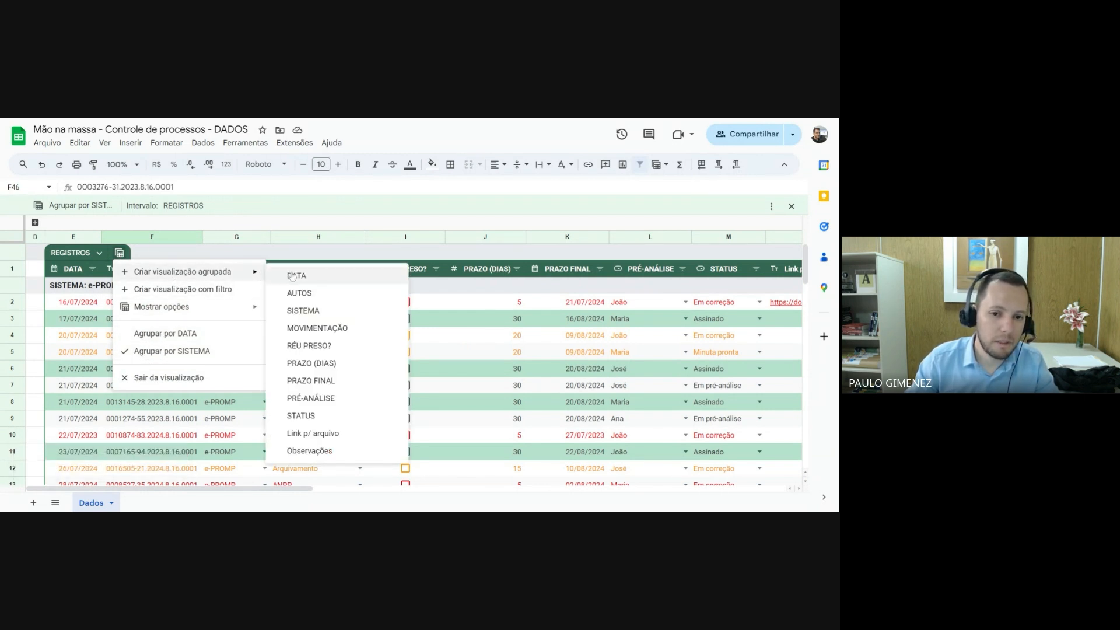
{"action": "left_click", "coordinate": [314, 330]}
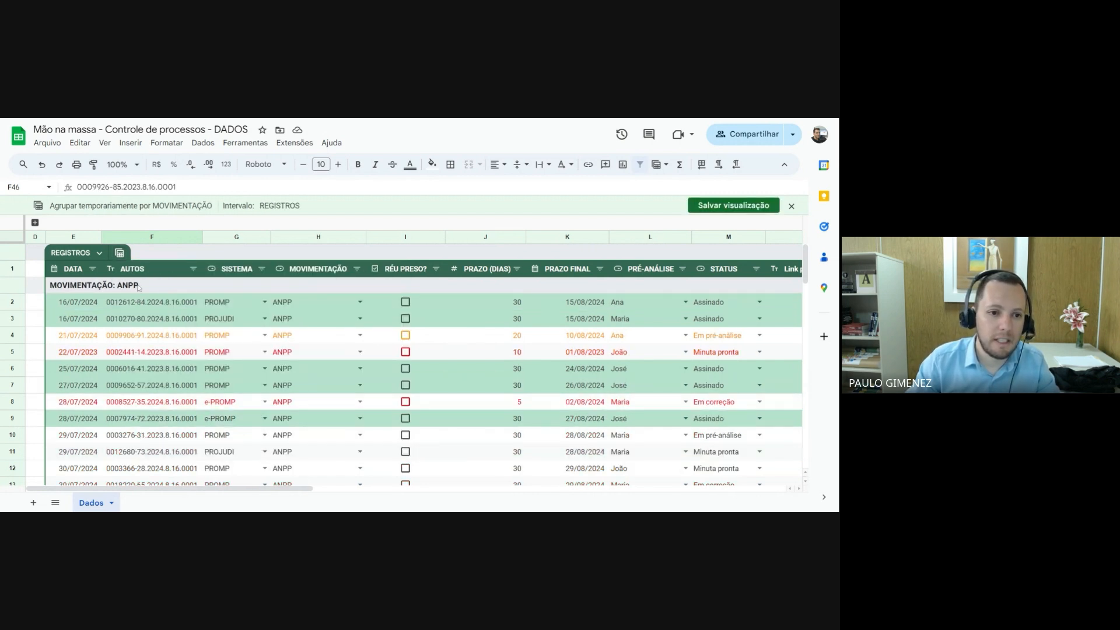
{"action": "scroll", "coordinate": [178, 352], "scroll_direction": "down", "scroll_amount": 3}
{"action": "scroll", "coordinate": [158, 321], "scroll_direction": "down", "scroll_amount": 3}
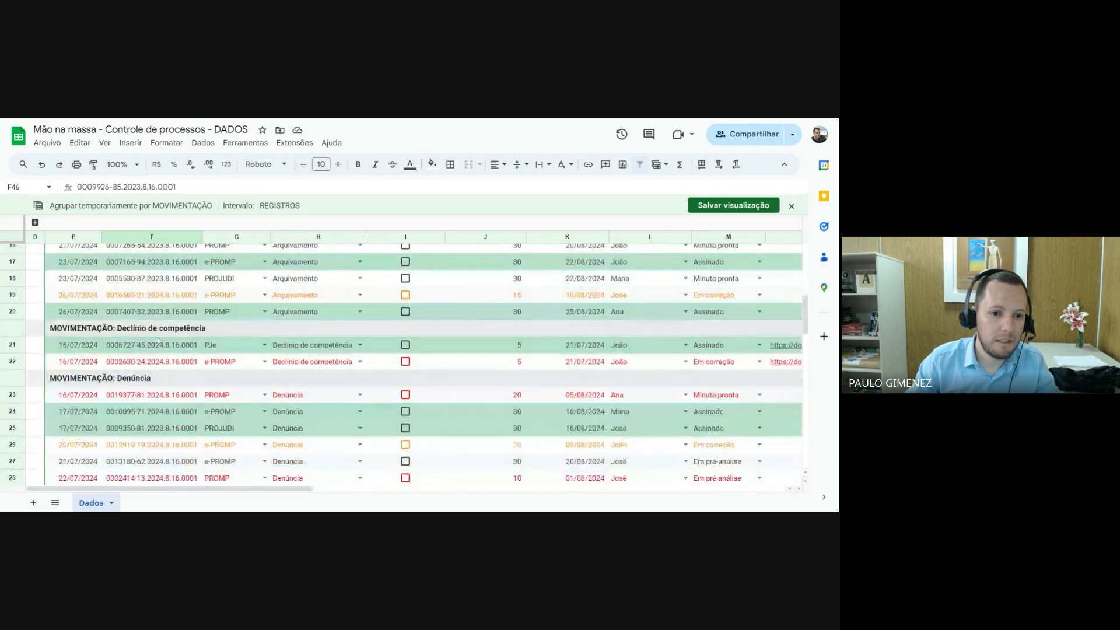
{"action": "scroll", "coordinate": [175, 333], "scroll_direction": "down", "scroll_amount": 1}
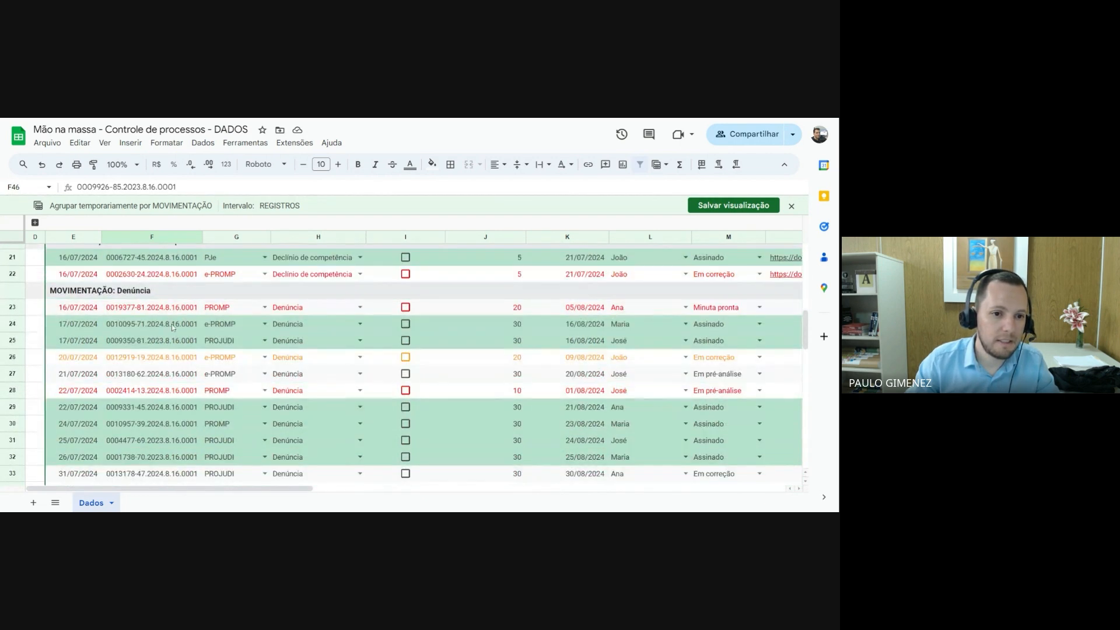
{"action": "scroll", "coordinate": [162, 327], "scroll_direction": "up", "scroll_amount": 7}
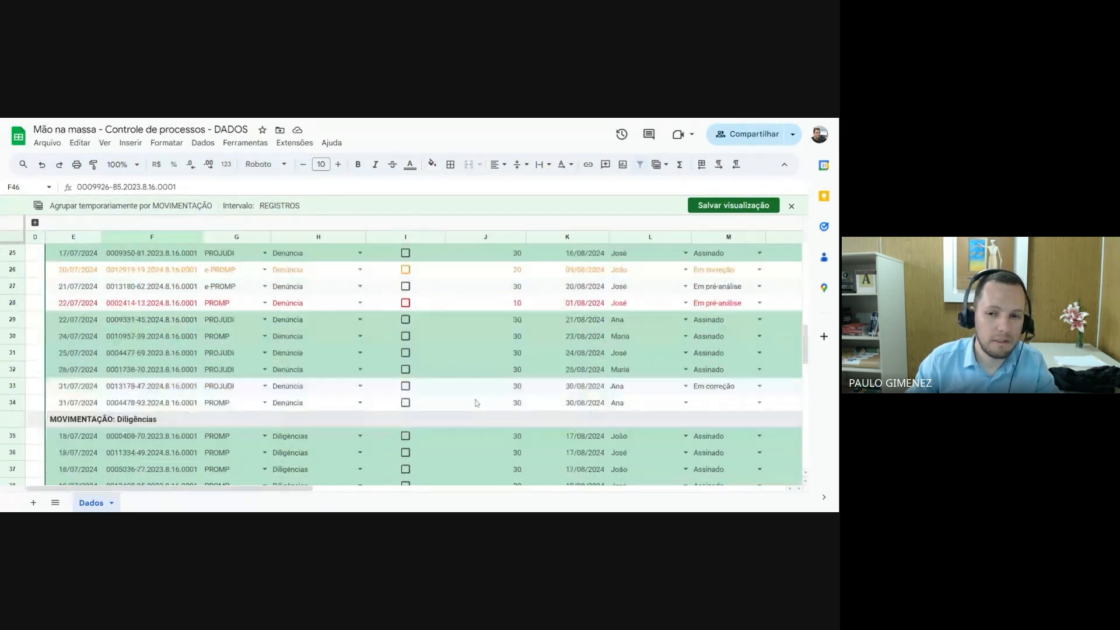
{"action": "scroll", "coordinate": [452, 368], "scroll_direction": "up", "scroll_amount": 1}
{"action": "left_click", "coordinate": [716, 209]}
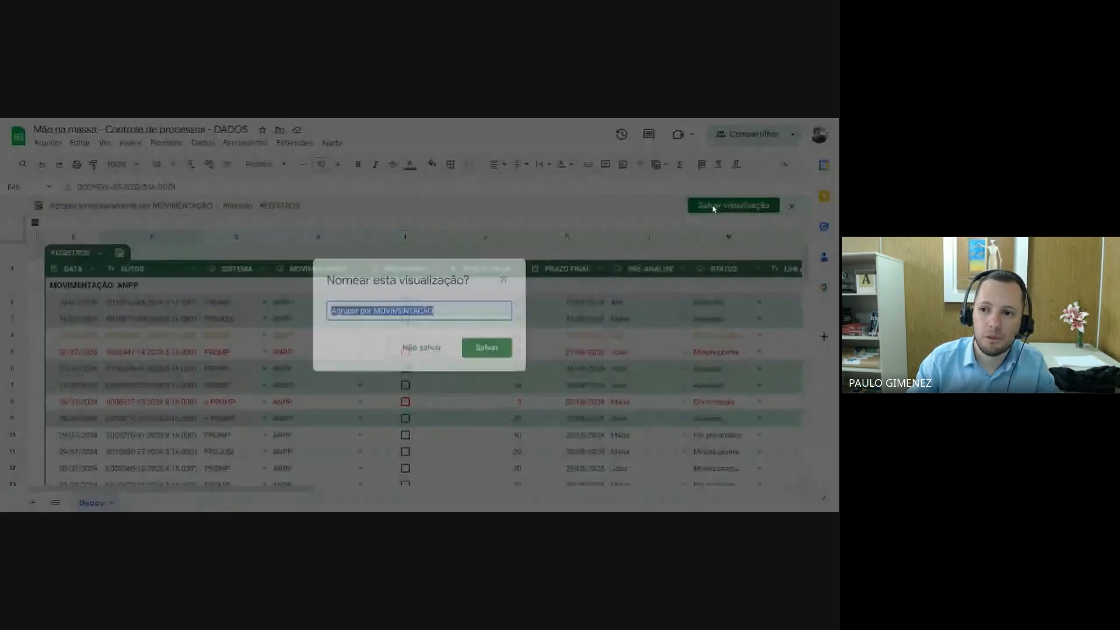
{"action": "left_click", "coordinate": [480, 348]}
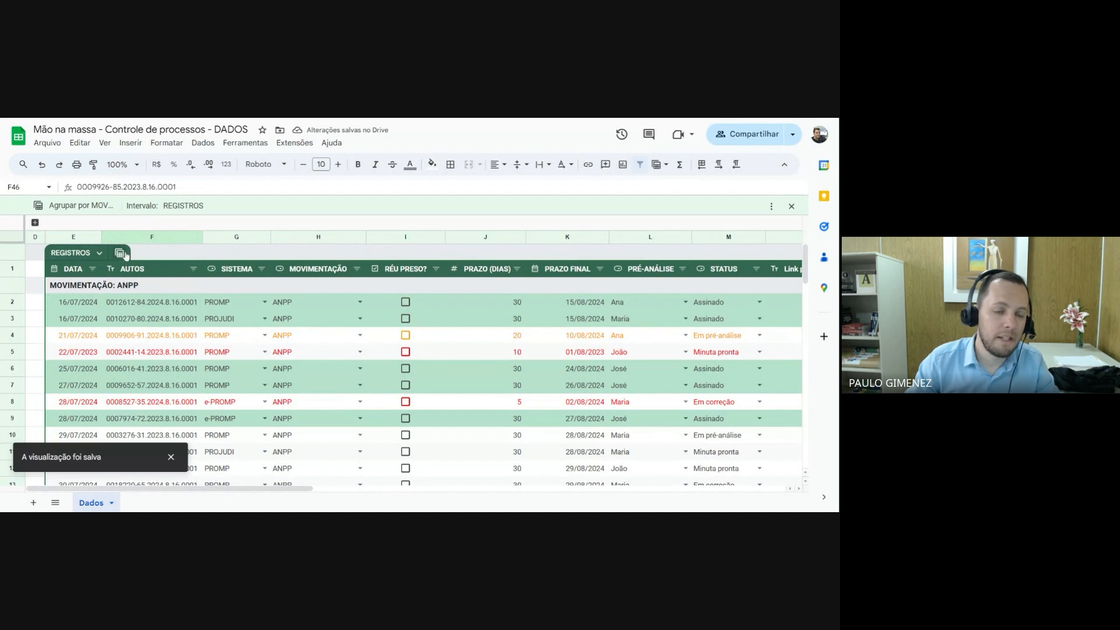
Exit the Agrupar por MOVIMENTAÇÃO view and look through the ungrouped records of the REGISTROS table
{"action": "scroll", "coordinate": [99, 324], "scroll_direction": "down", "scroll_amount": 3}
{"action": "scroll", "coordinate": [102, 322], "scroll_direction": "up", "scroll_amount": 3}
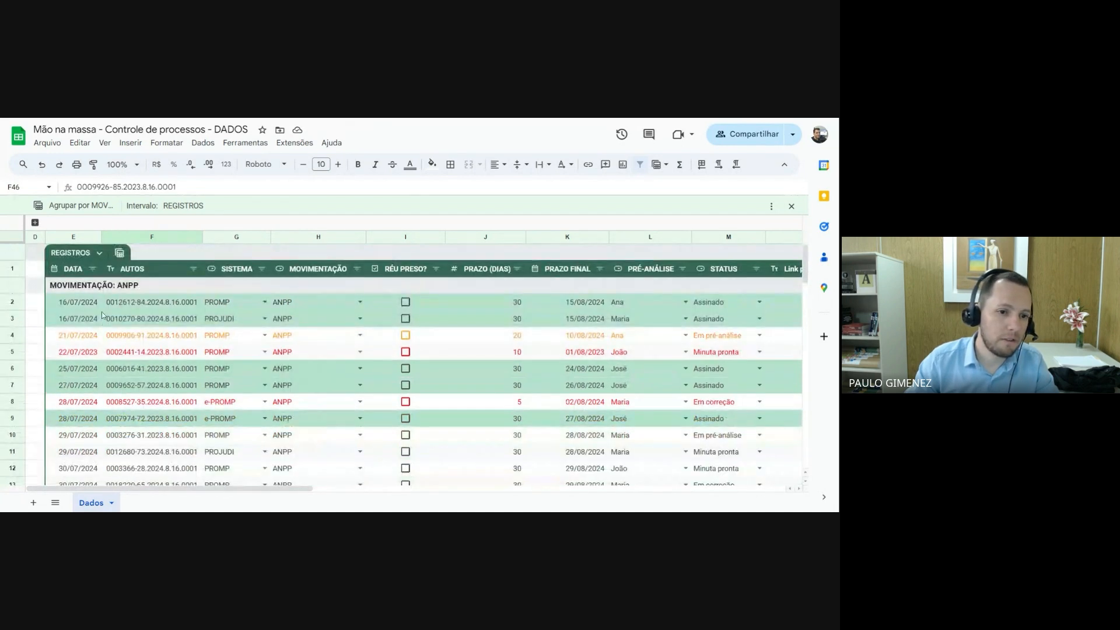
{"action": "left_click", "coordinate": [119, 252]}
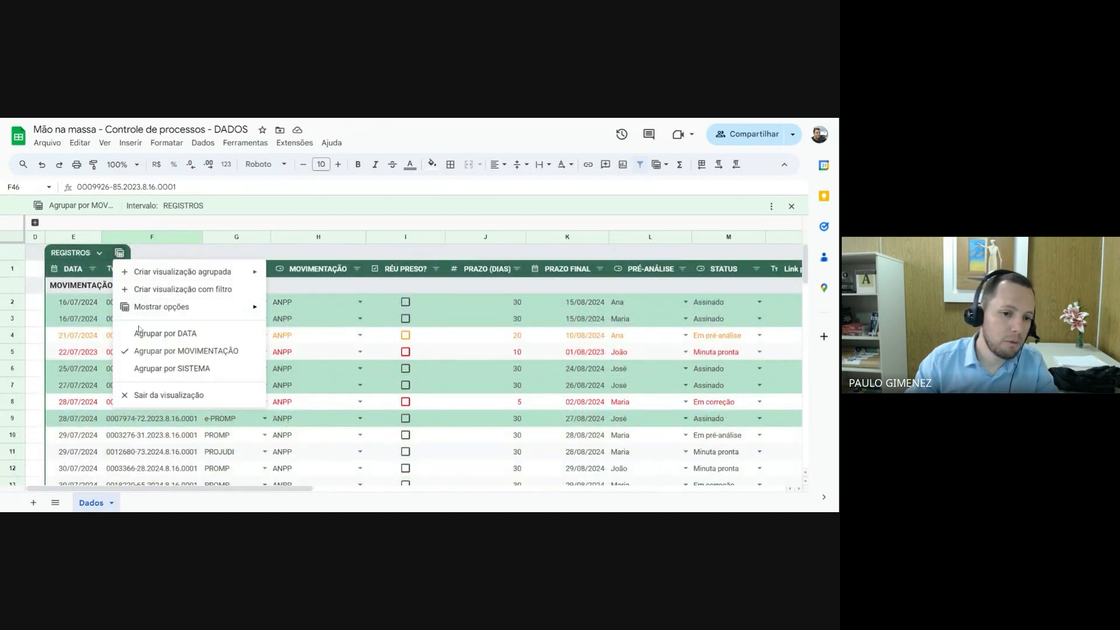
{"action": "left_click", "coordinate": [146, 396]}
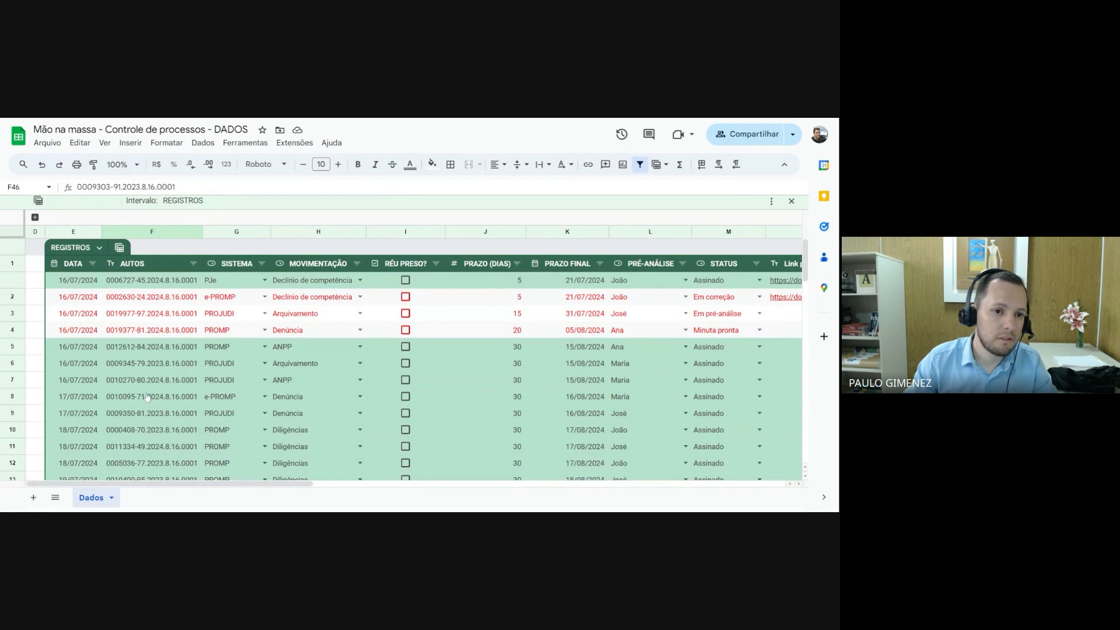
{"action": "scroll", "coordinate": [147, 345], "scroll_direction": "down", "scroll_amount": 13}
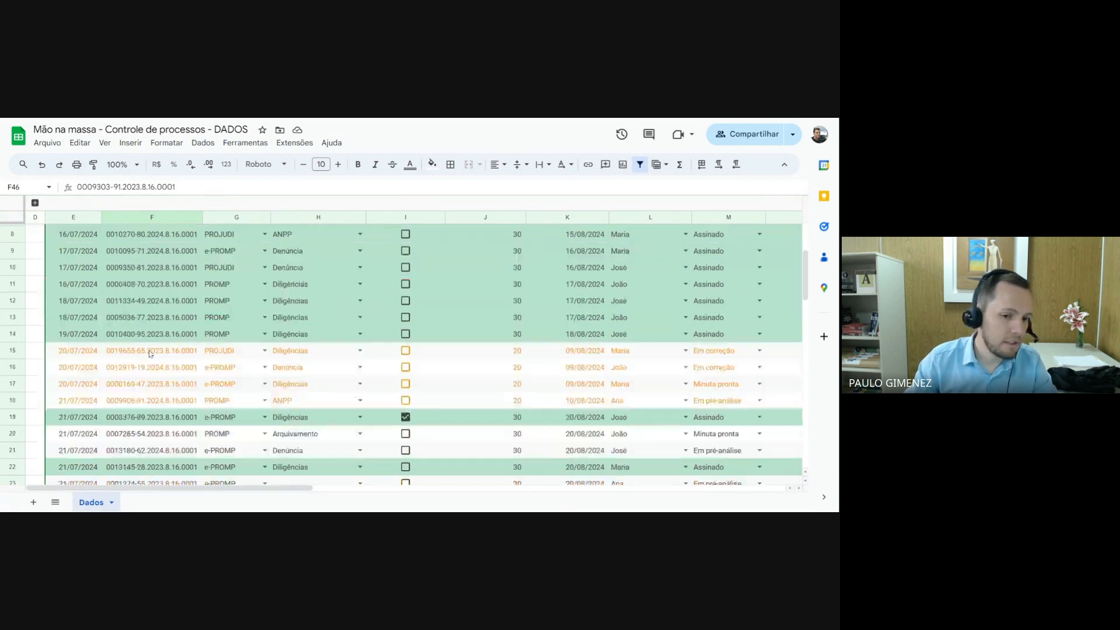
{"action": "scroll", "coordinate": [149, 353], "scroll_direction": "down", "scroll_amount": 4}
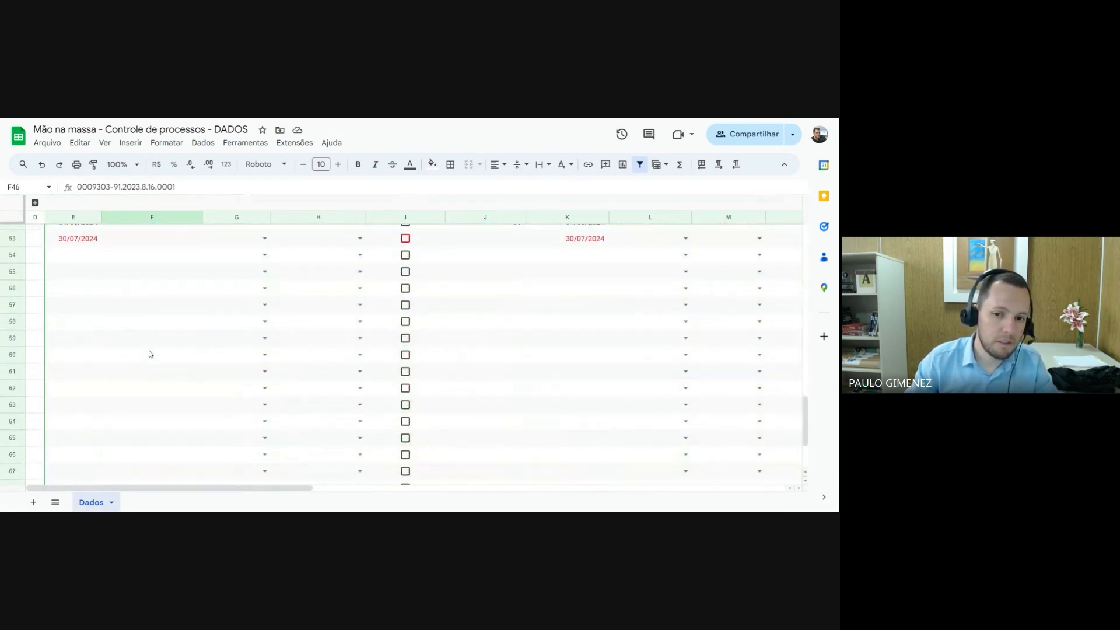
{"action": "scroll", "coordinate": [147, 351], "scroll_direction": "up", "scroll_amount": 4}
{"action": "scroll", "coordinate": [146, 352], "scroll_direction": "up", "scroll_amount": 10}
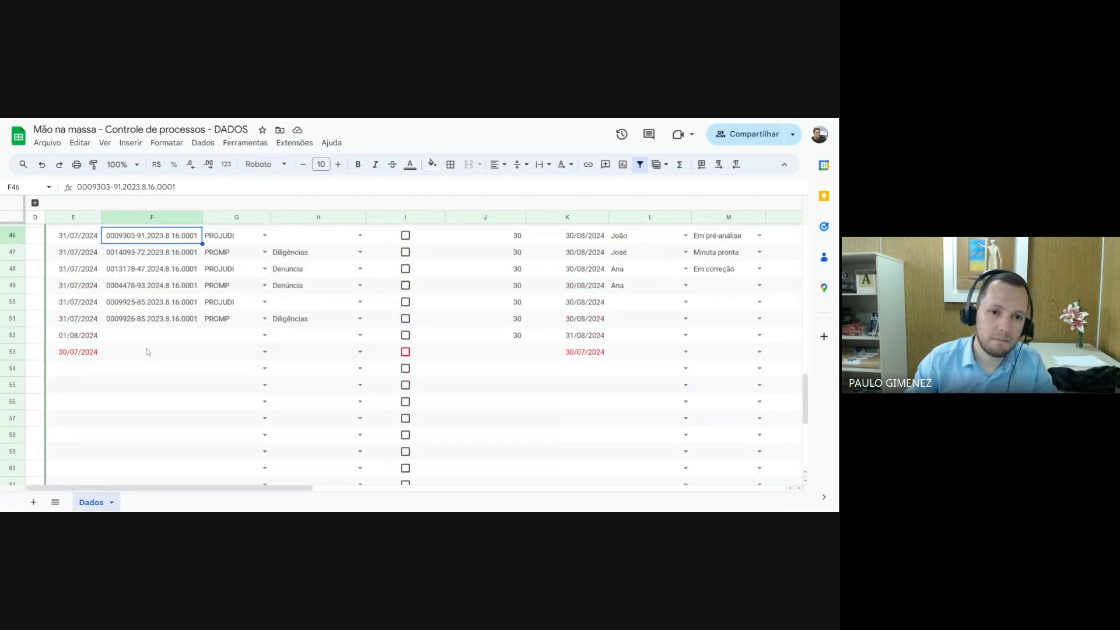
Expand the collapsed columns A to C to review the SISTEMA and MOVIMENTAÇÃO summary tables, and collapse them again
{"action": "left_click", "coordinate": [35, 203]}
{"action": "left_click", "coordinate": [152, 299]}
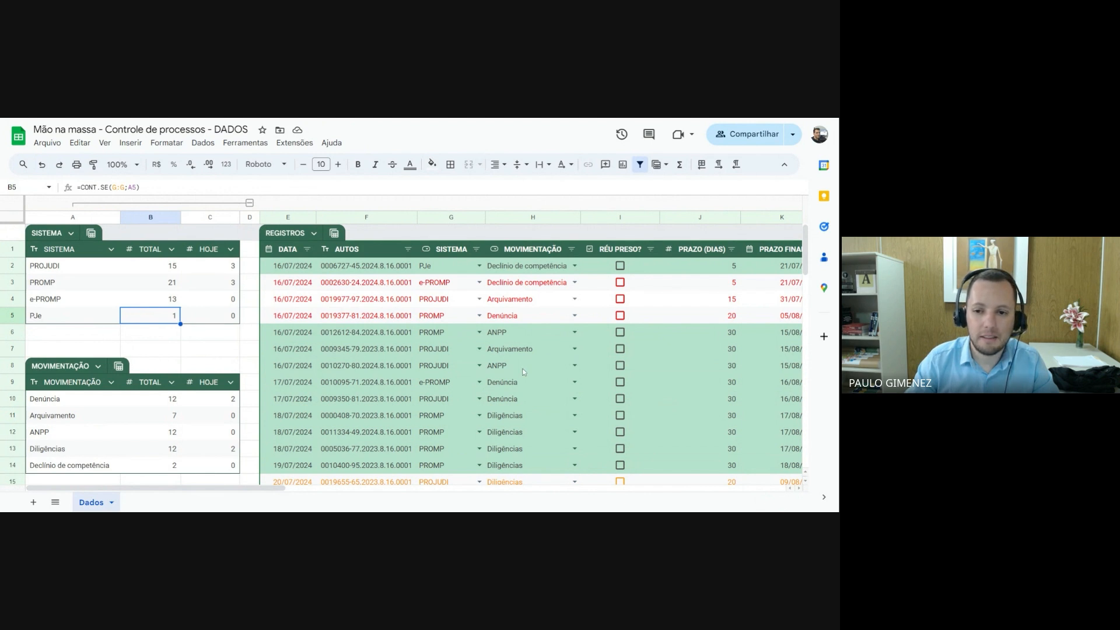
{"action": "left_click", "coordinate": [217, 337]}
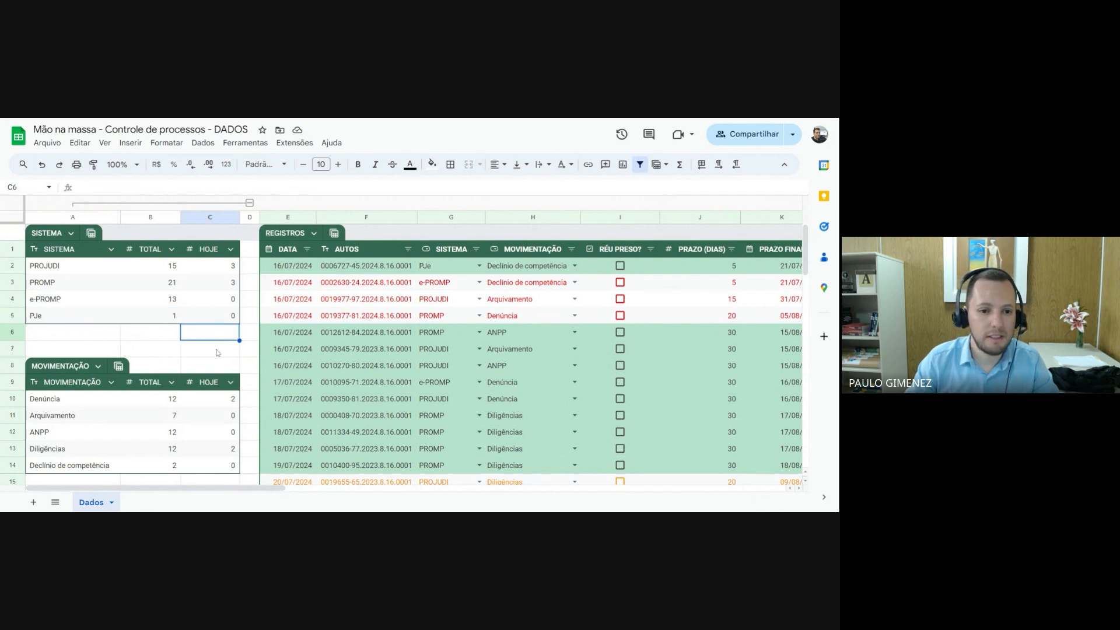
{"action": "left_click", "coordinate": [218, 350]}
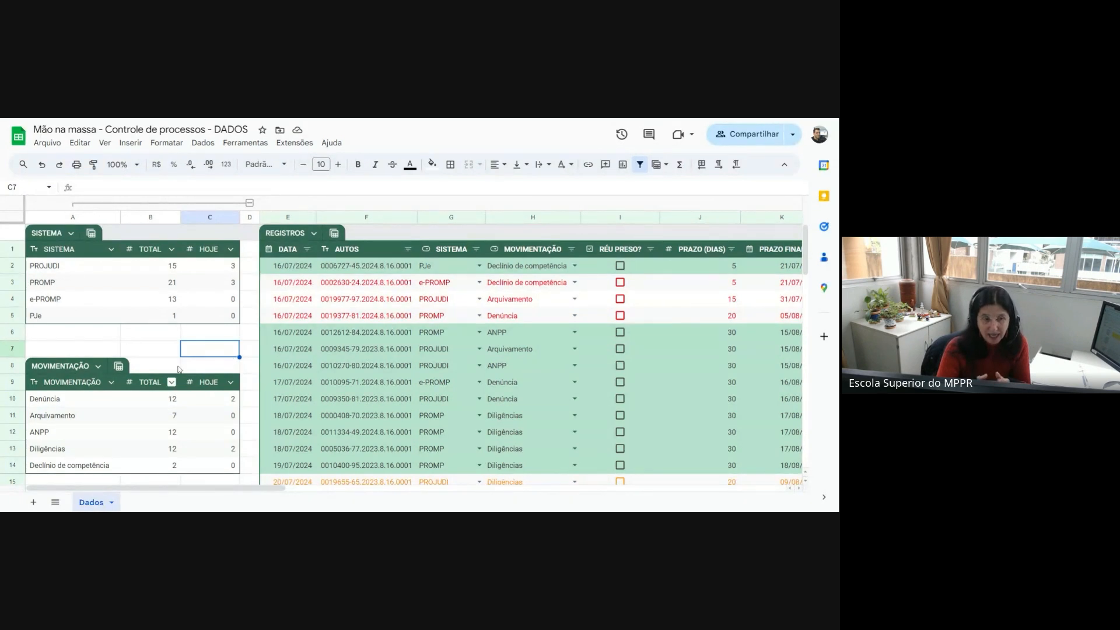
{"action": "left_click", "coordinate": [250, 203]}
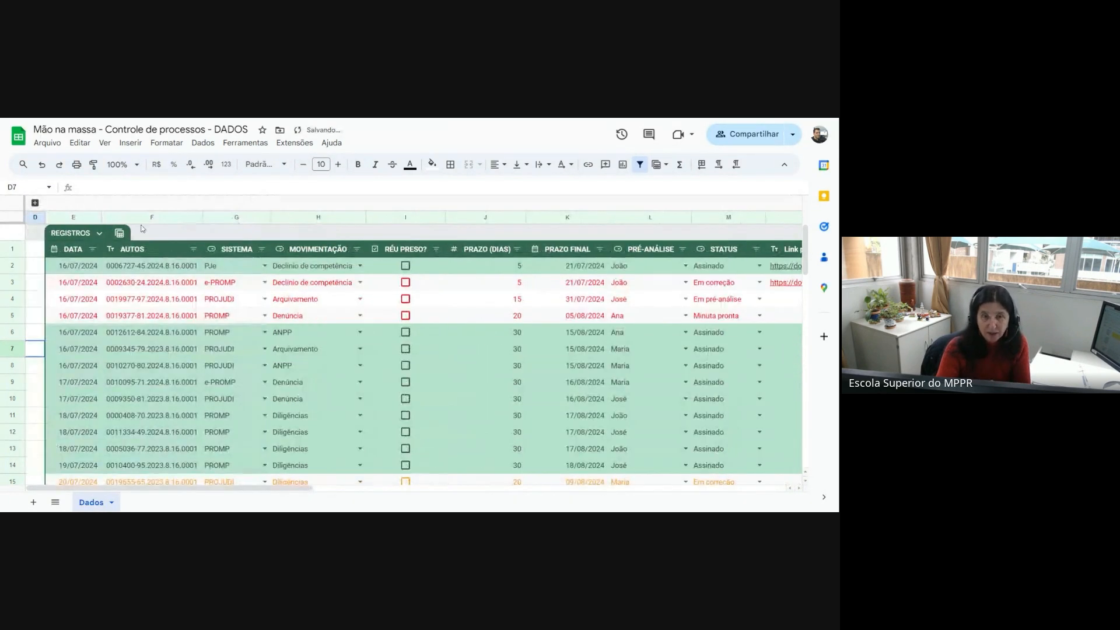